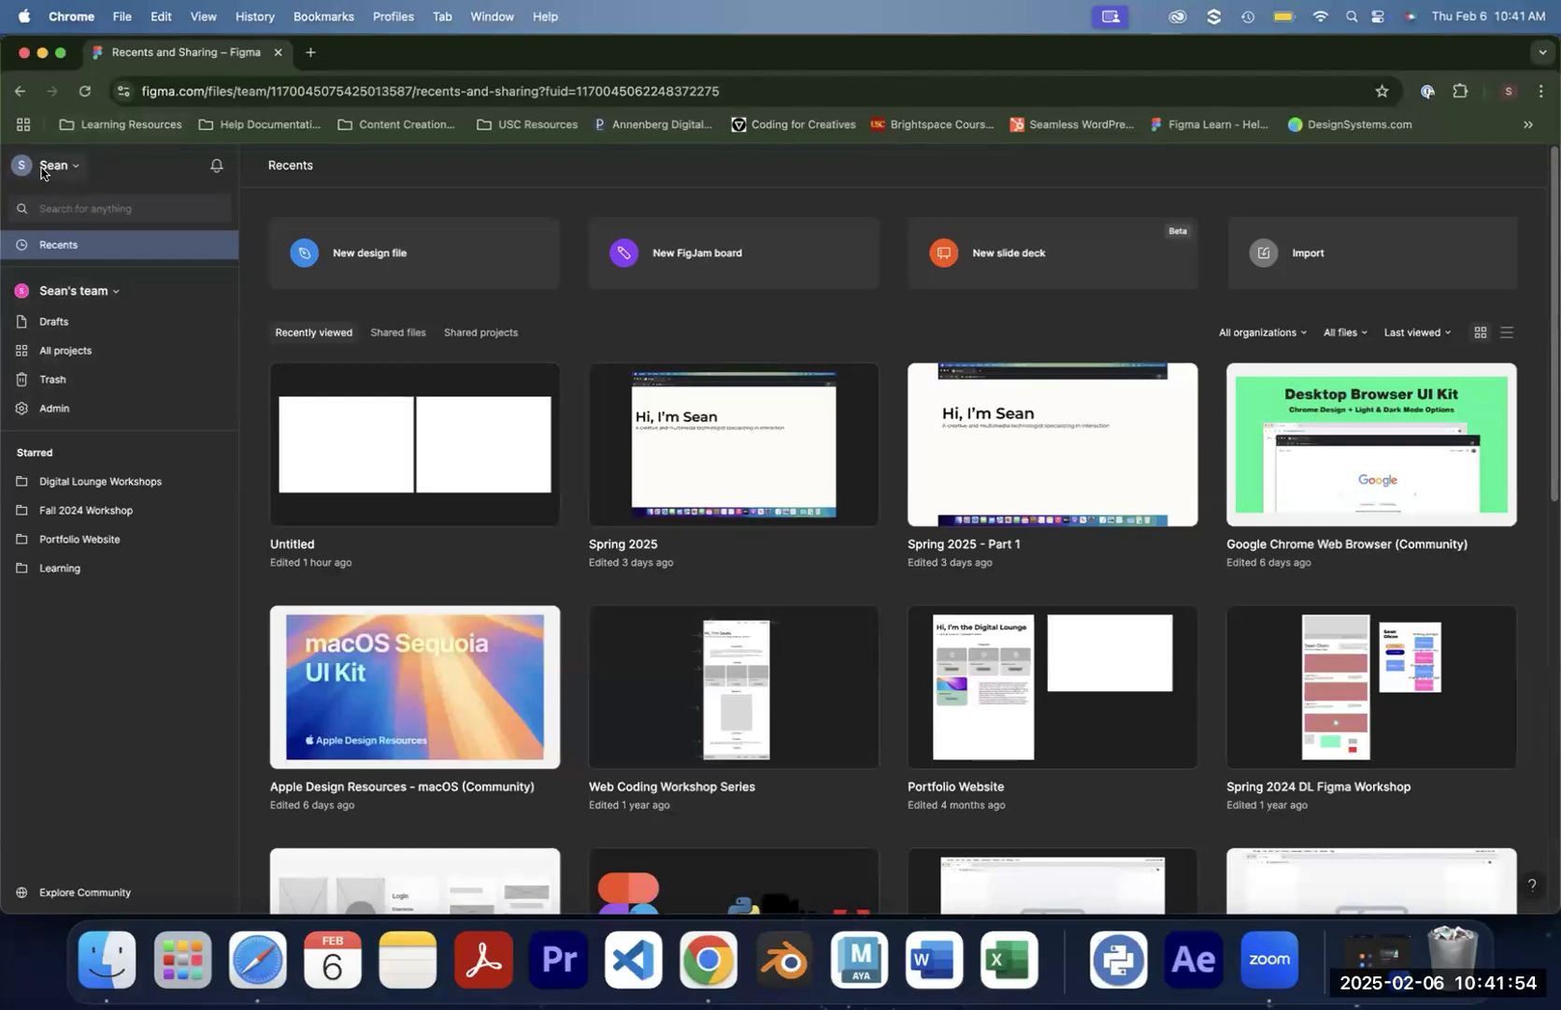
Examine the account options, search filters, import dialog, and the filtering and sorting choices for recent files
{"action": "left_click", "coordinate": [41, 168]}
{"action": "mouse_move", "coordinate": [101, 315]}
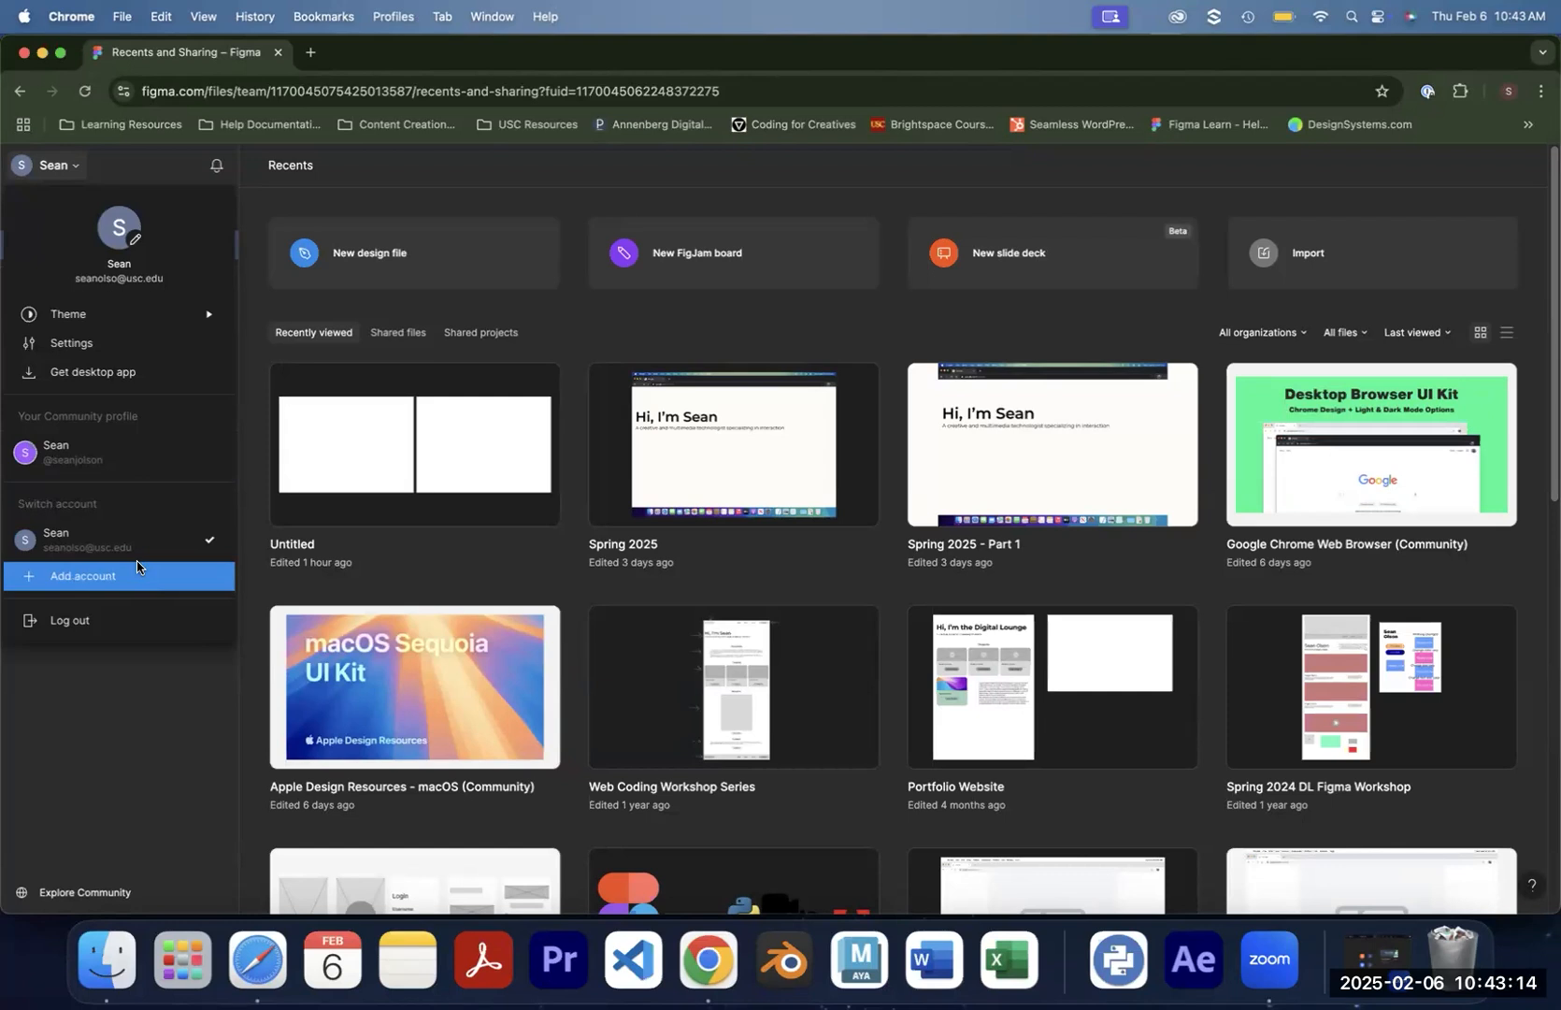
{"action": "left_click", "coordinate": [133, 714]}
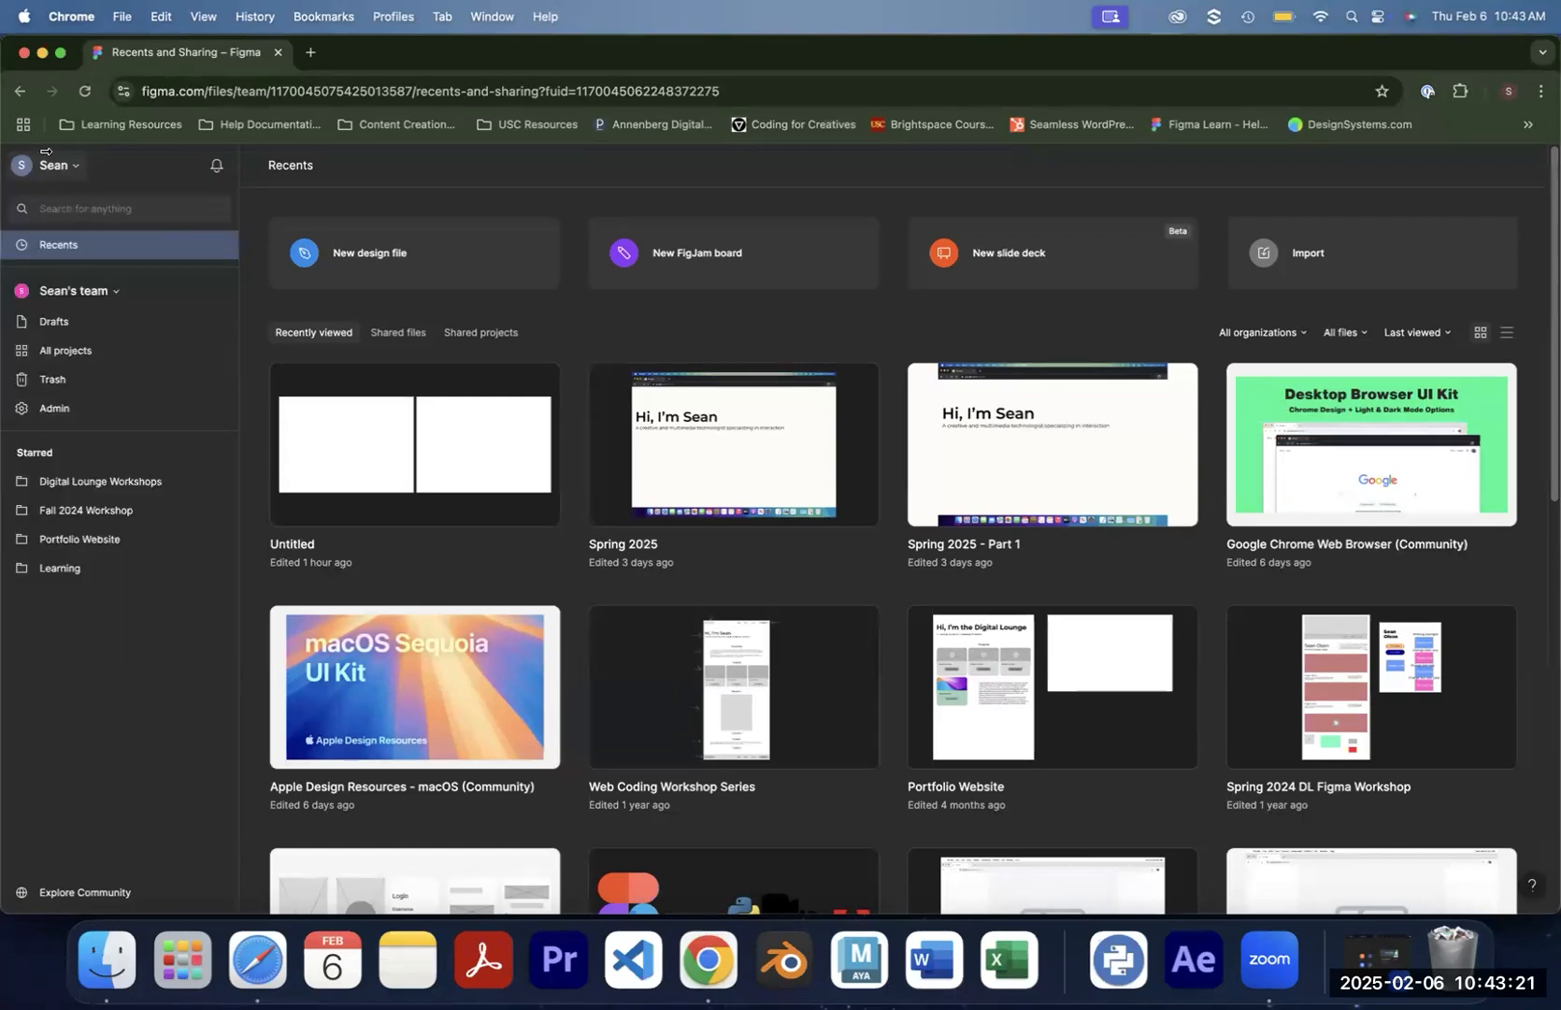
{"action": "left_click", "coordinate": [90, 205]}
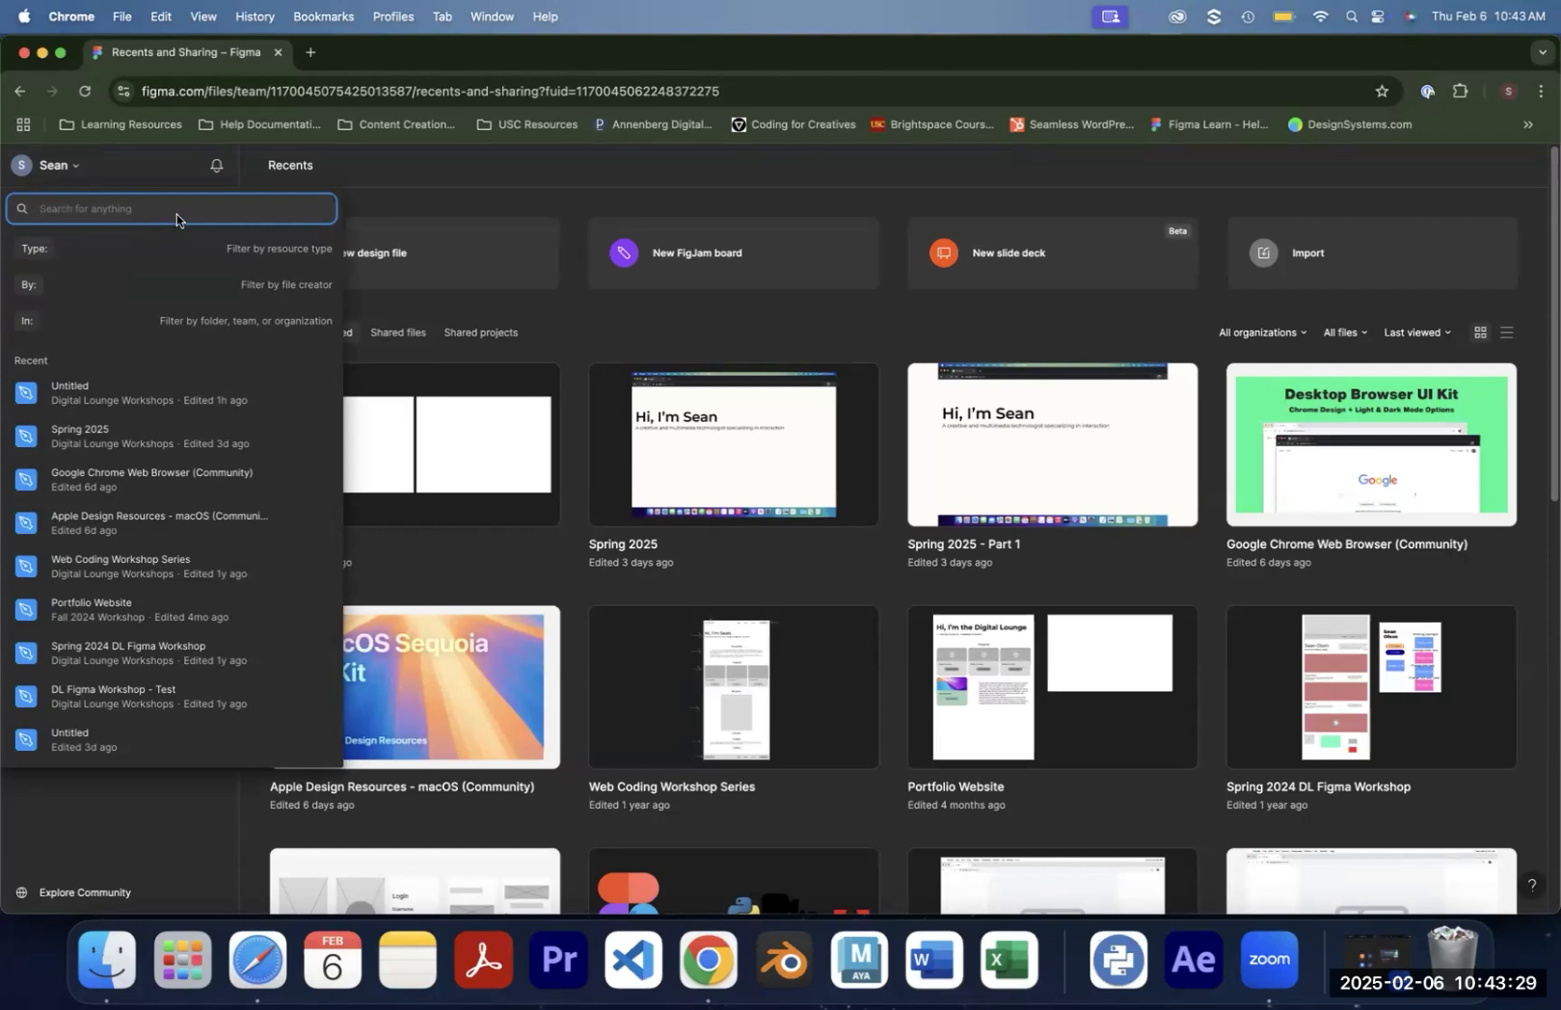
{"action": "left_click", "coordinate": [152, 844]}
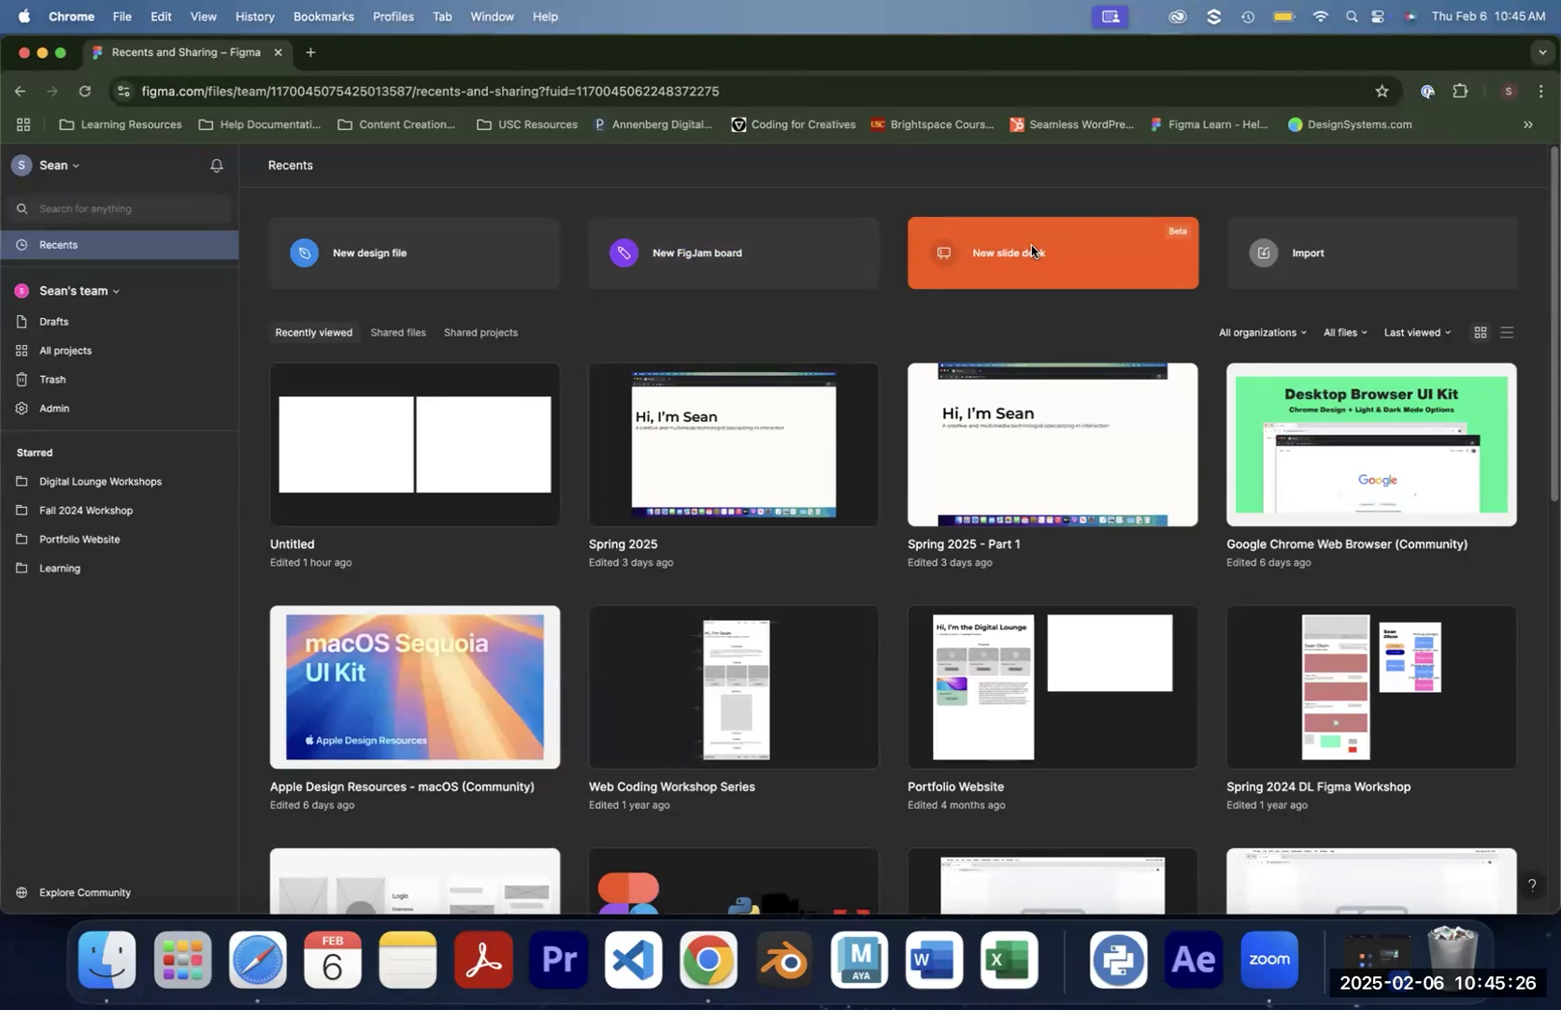
{"action": "left_click", "coordinate": [1349, 262]}
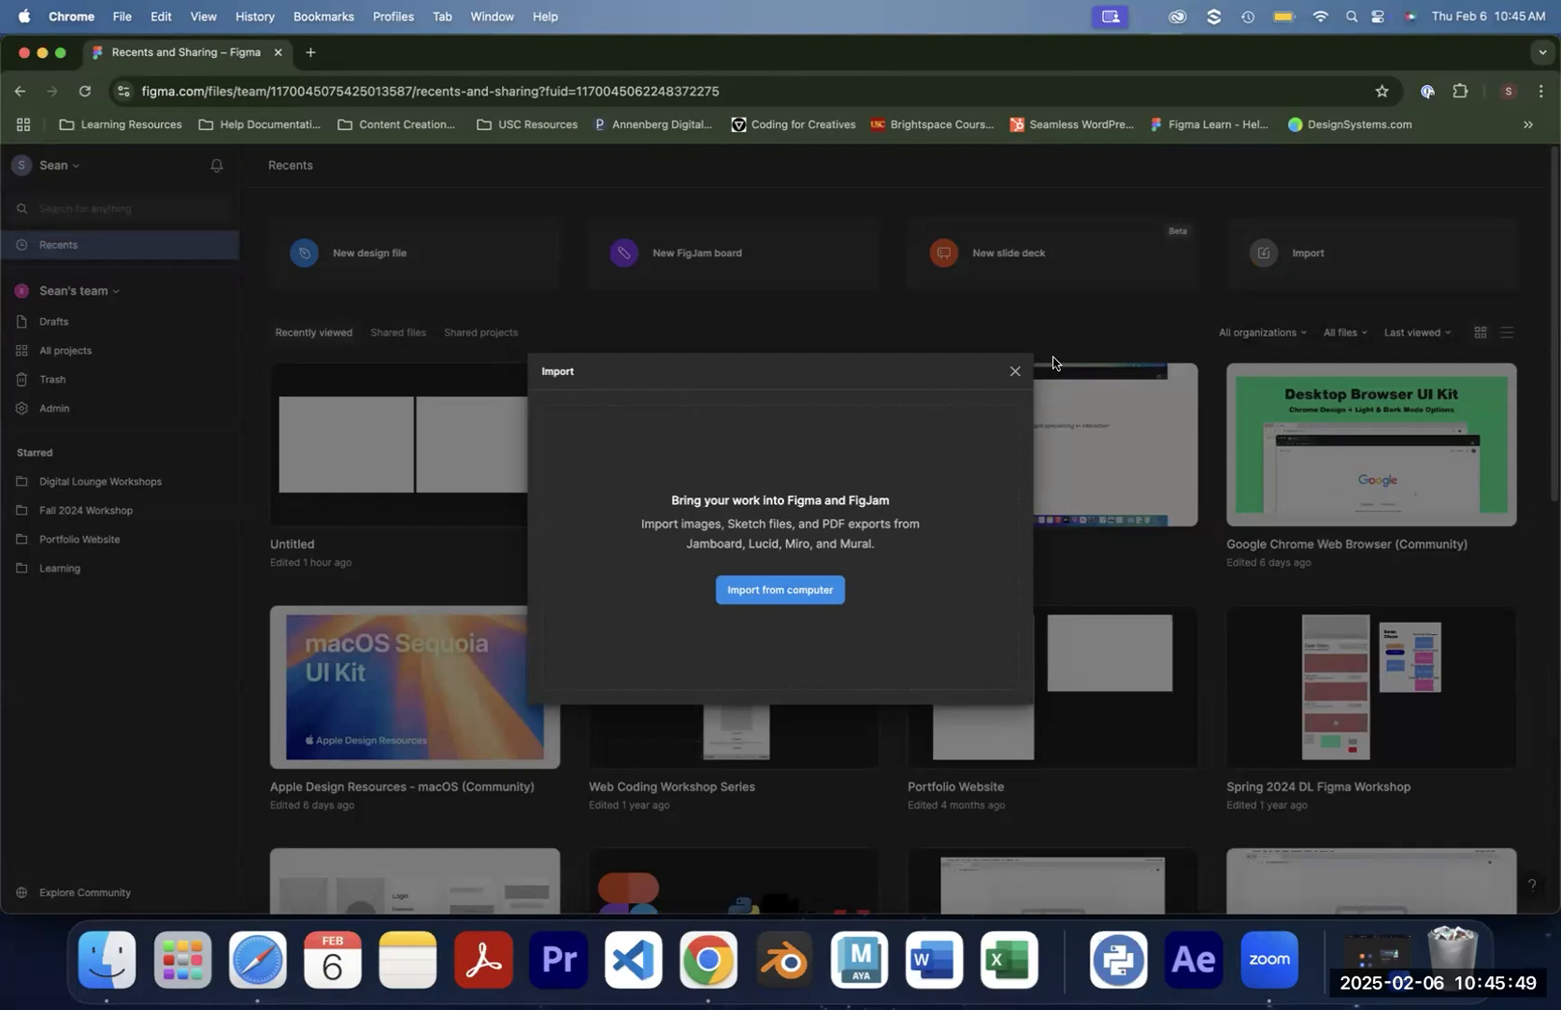
{"action": "left_click", "coordinate": [1015, 371]}
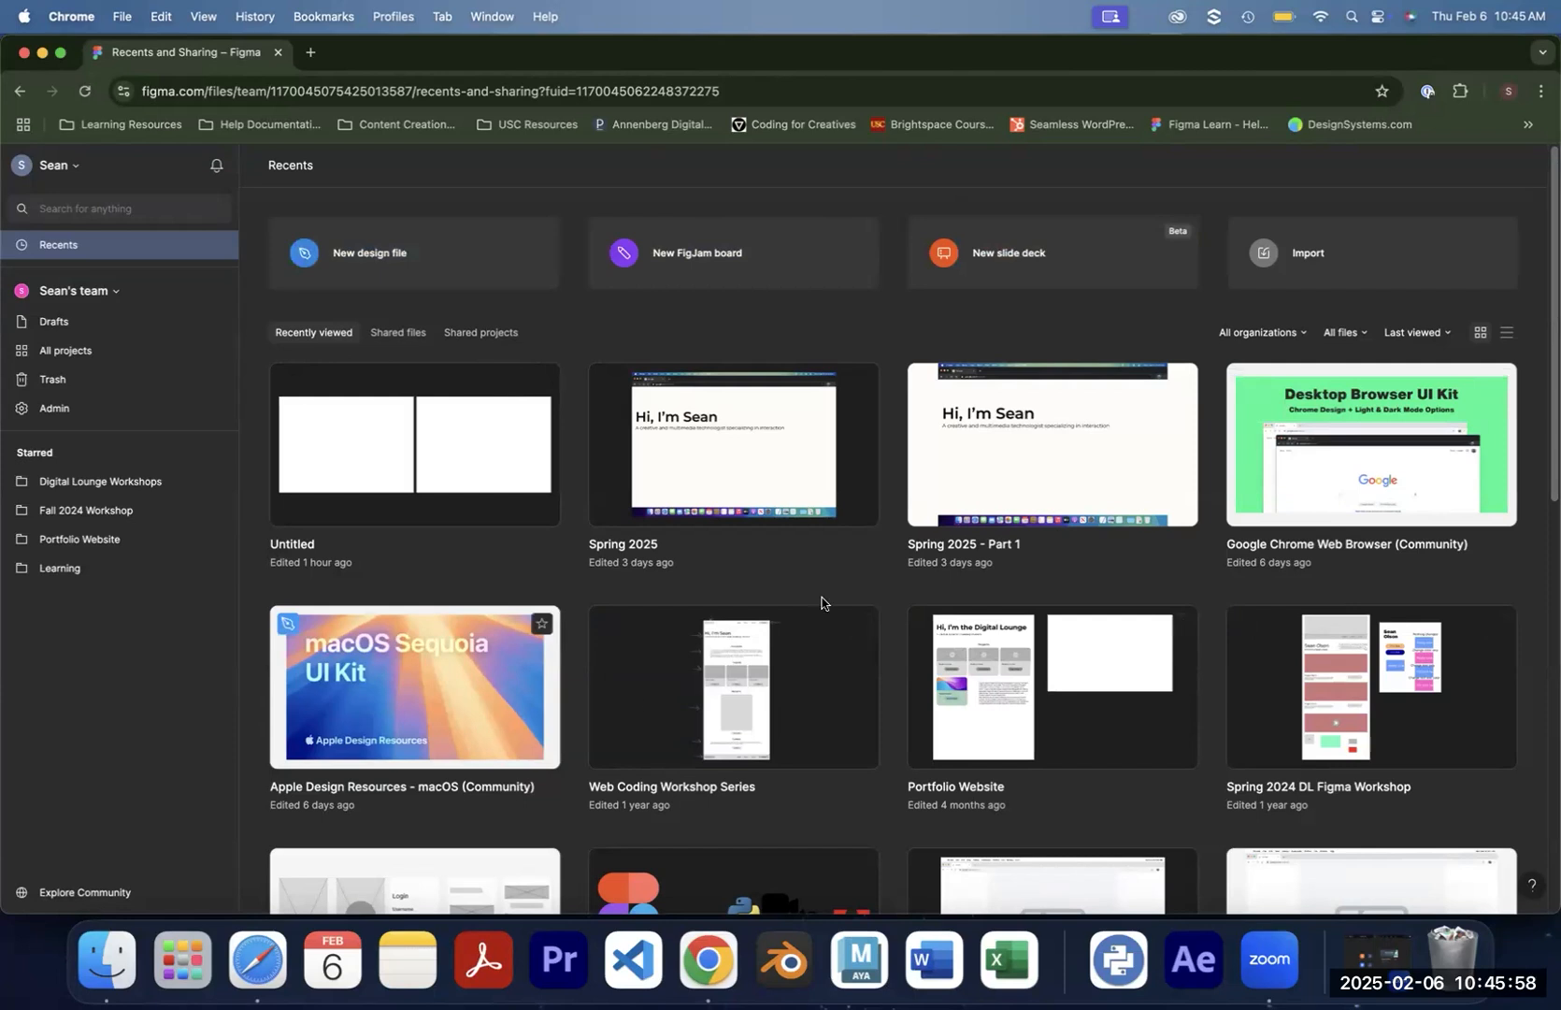
{"action": "left_click", "coordinate": [1297, 332]}
{"action": "left_click", "coordinate": [1420, 332]}
{"action": "left_click", "coordinate": [1420, 333]}
{"action": "left_click", "coordinate": [1342, 334]}
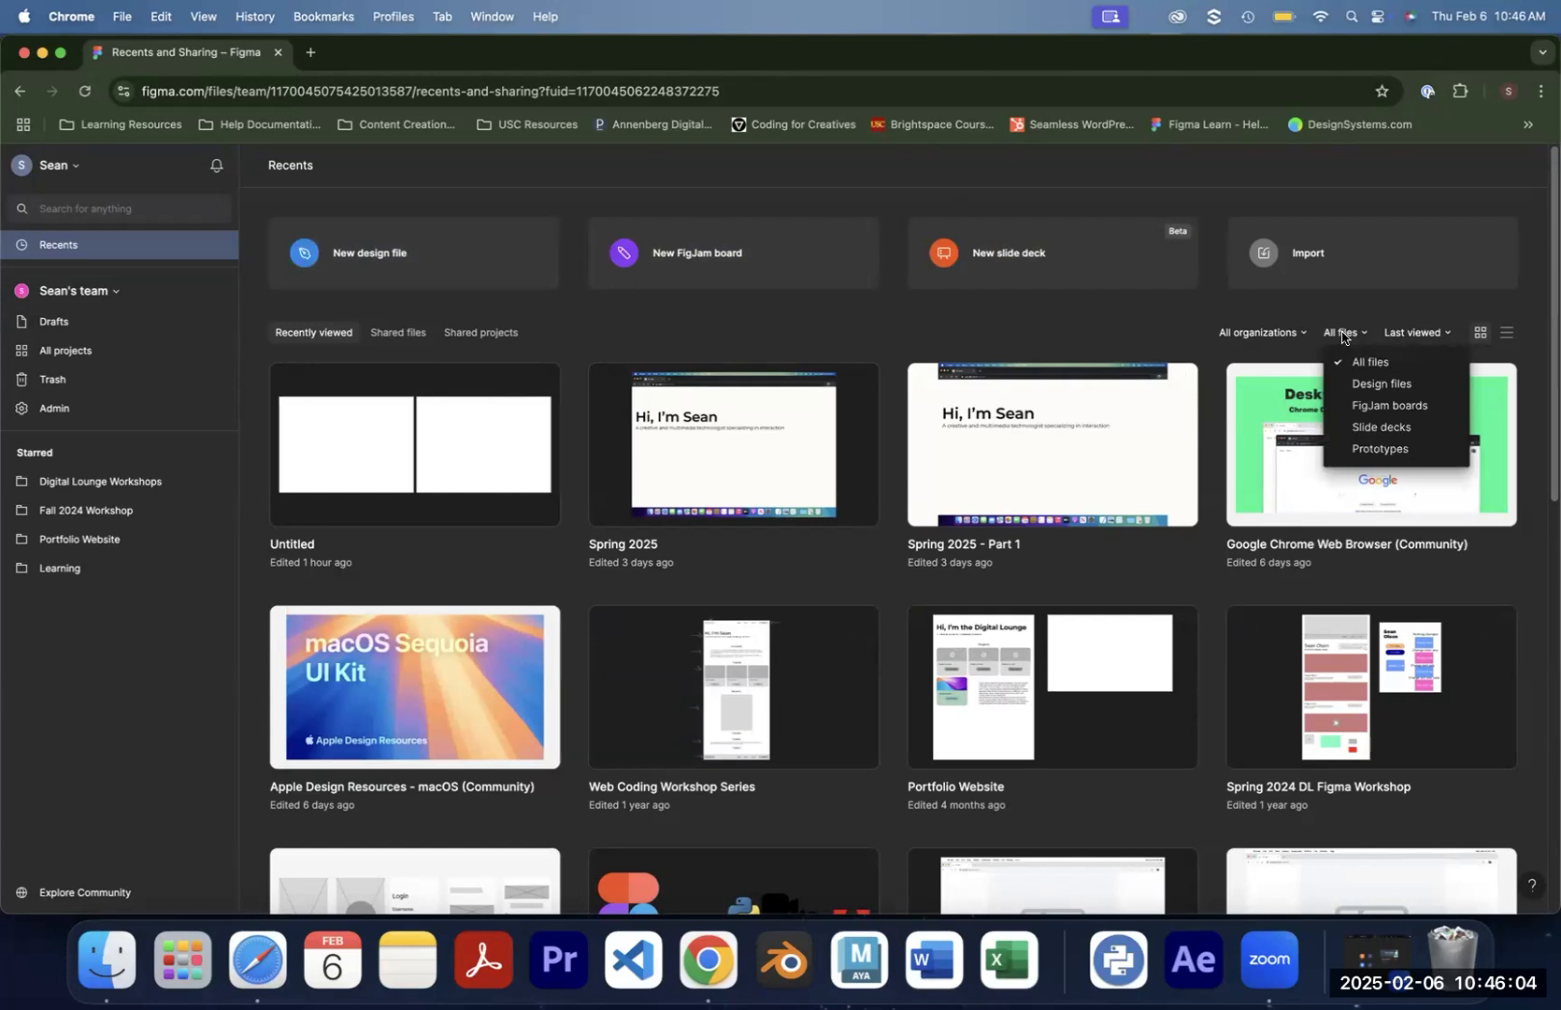
{"action": "left_click", "coordinate": [958, 339]}
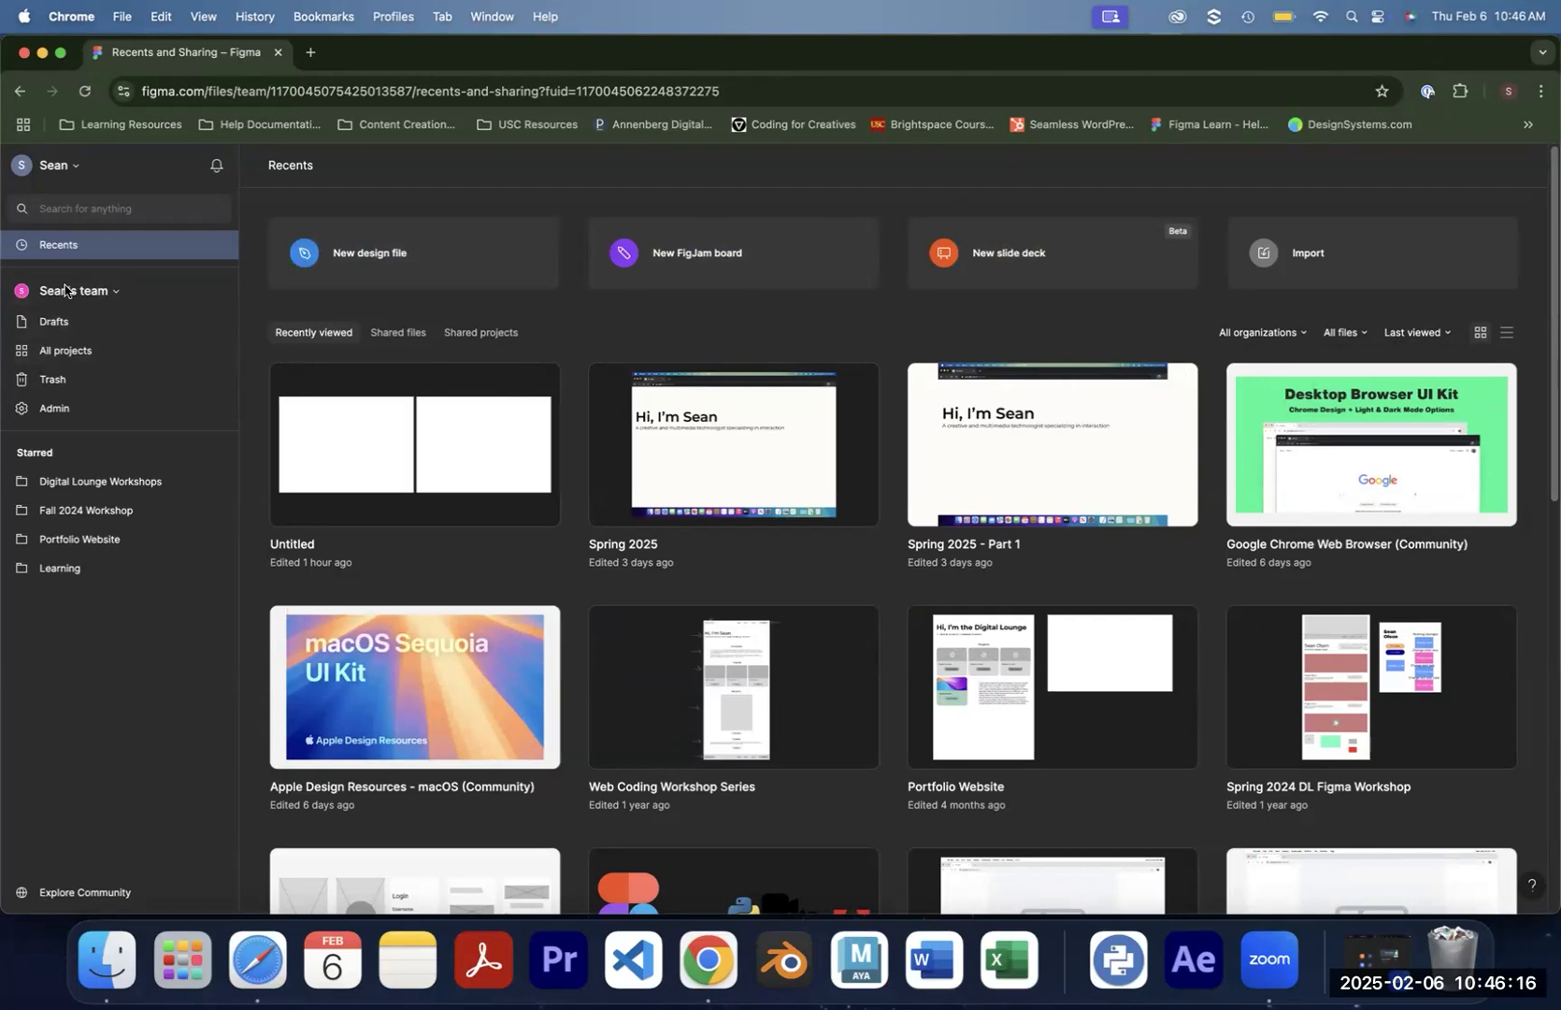
Open the overview of all the team's projects
{"action": "left_click", "coordinate": [91, 352]}
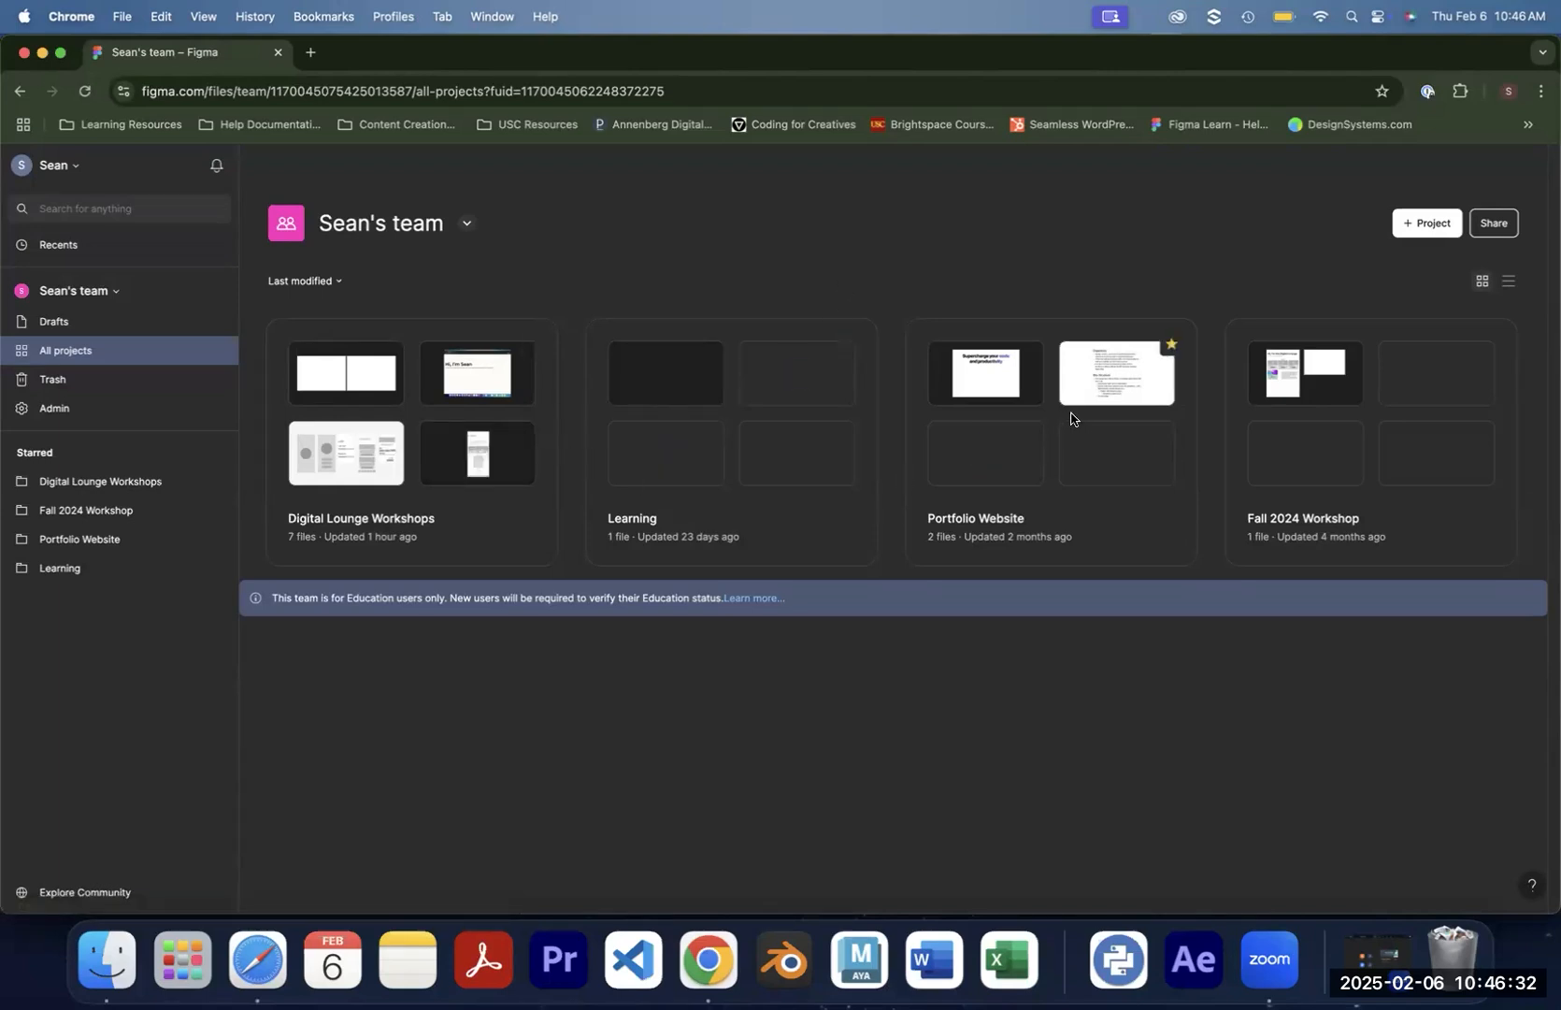
{"action": "left_click", "coordinate": [1416, 226]}
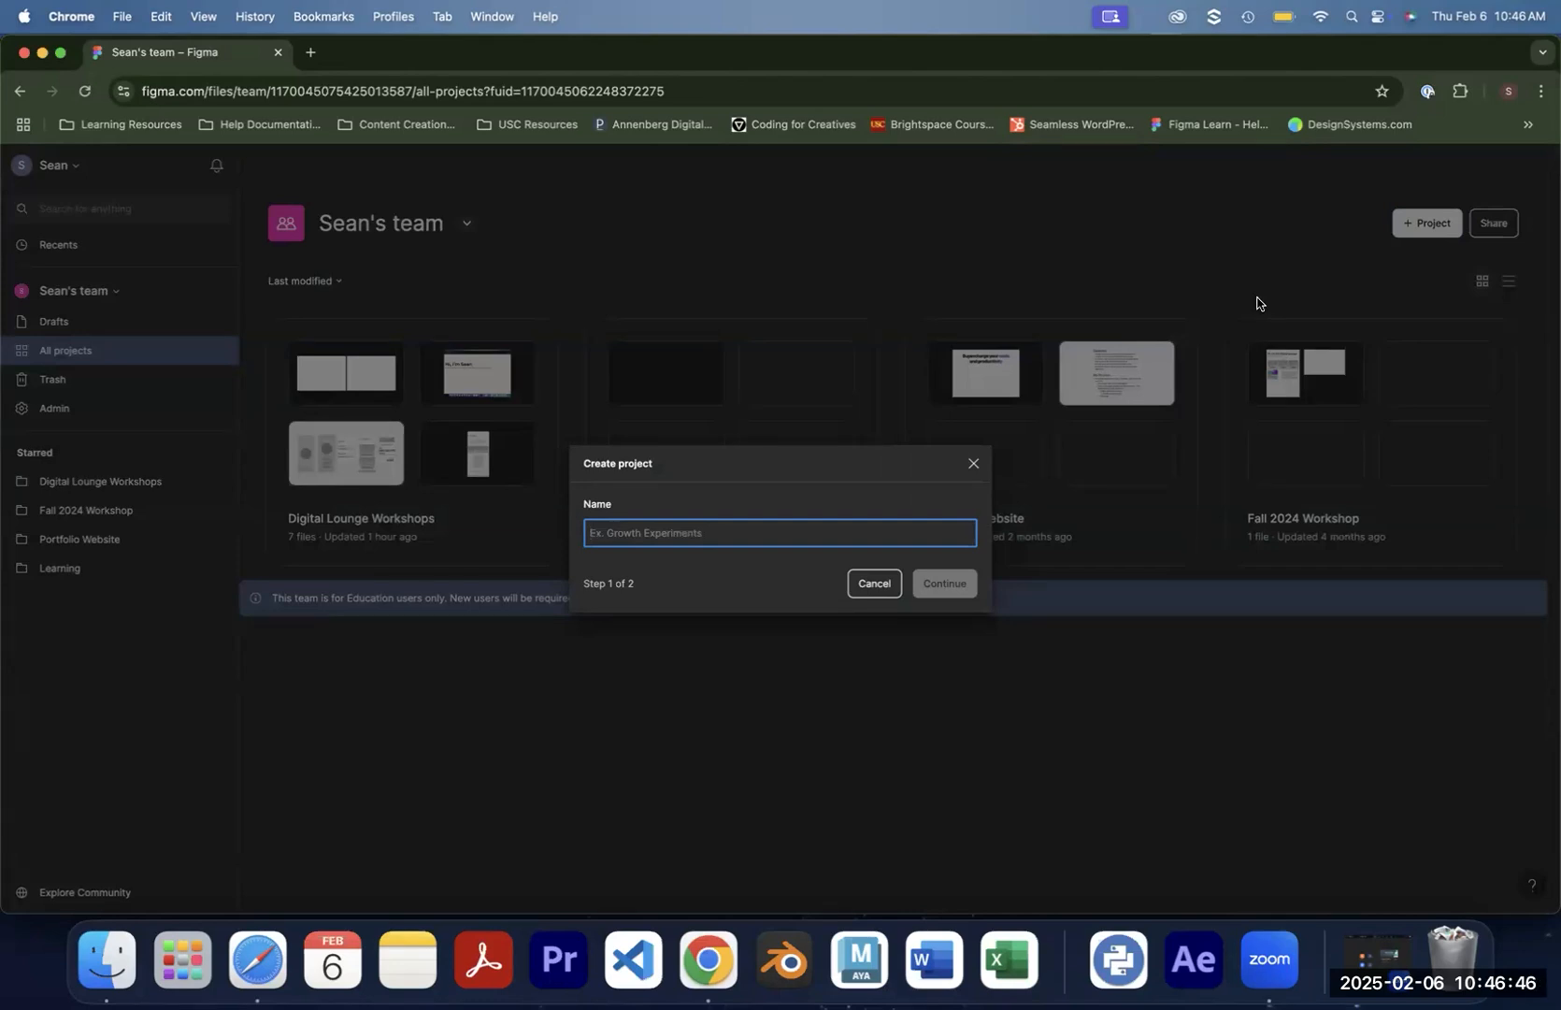
{"action": "type", "text": "Spring 2025"}
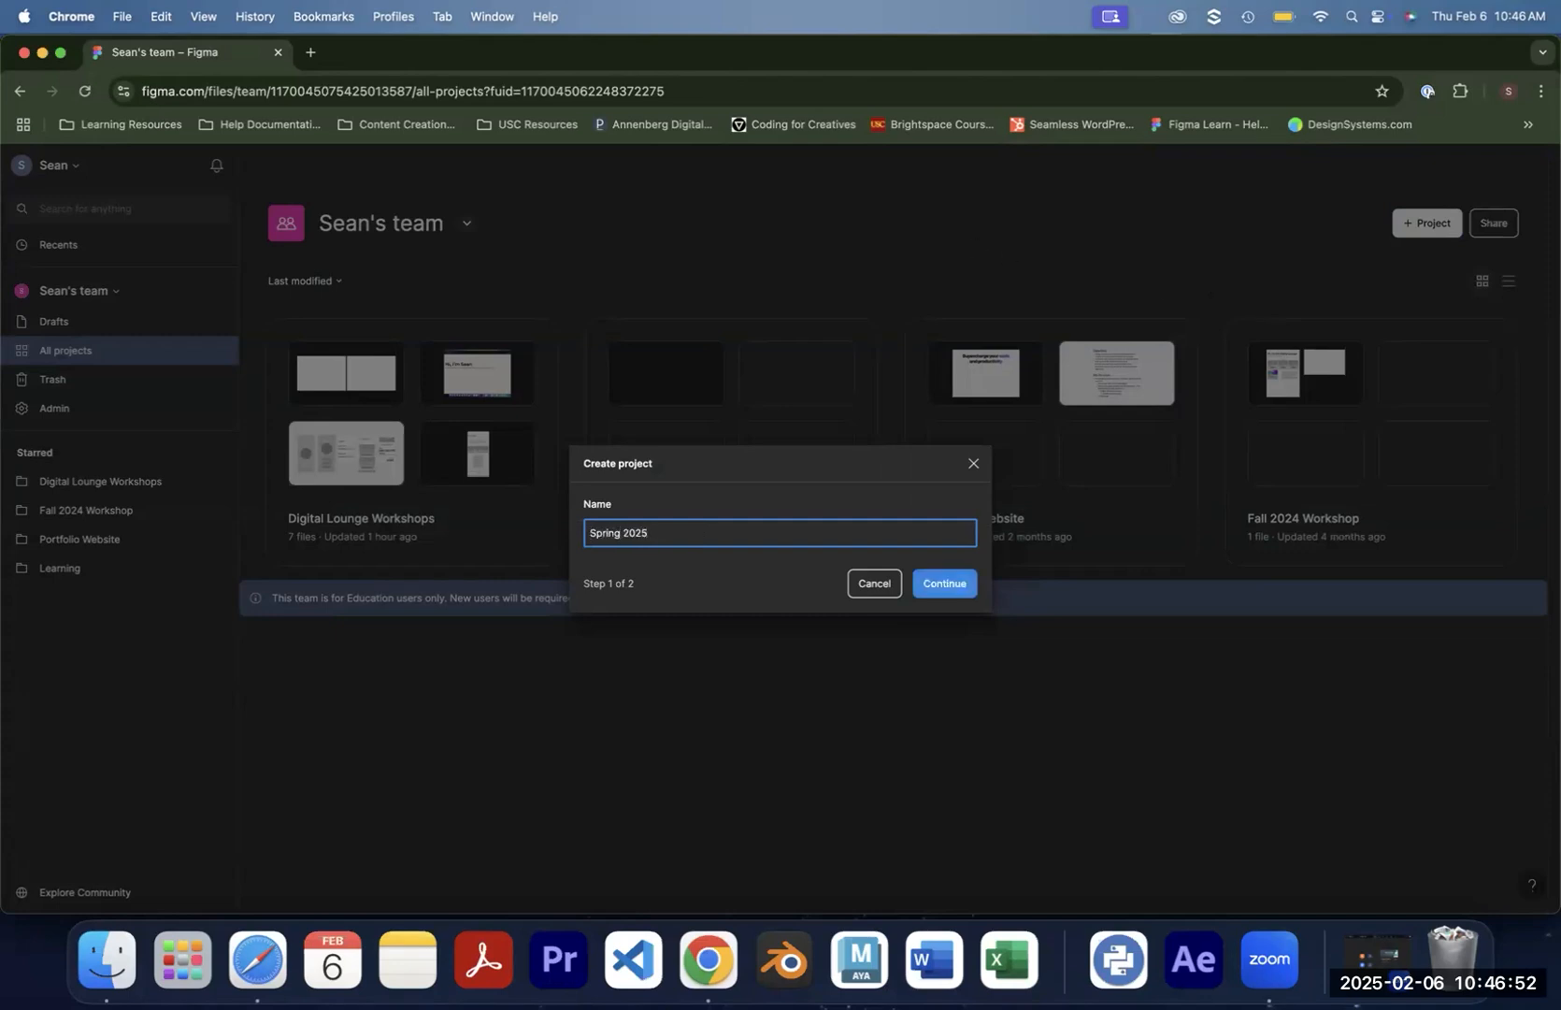
{"action": "type", "text": " Workshops"}
{"action": "left_click", "coordinate": [935, 584]}
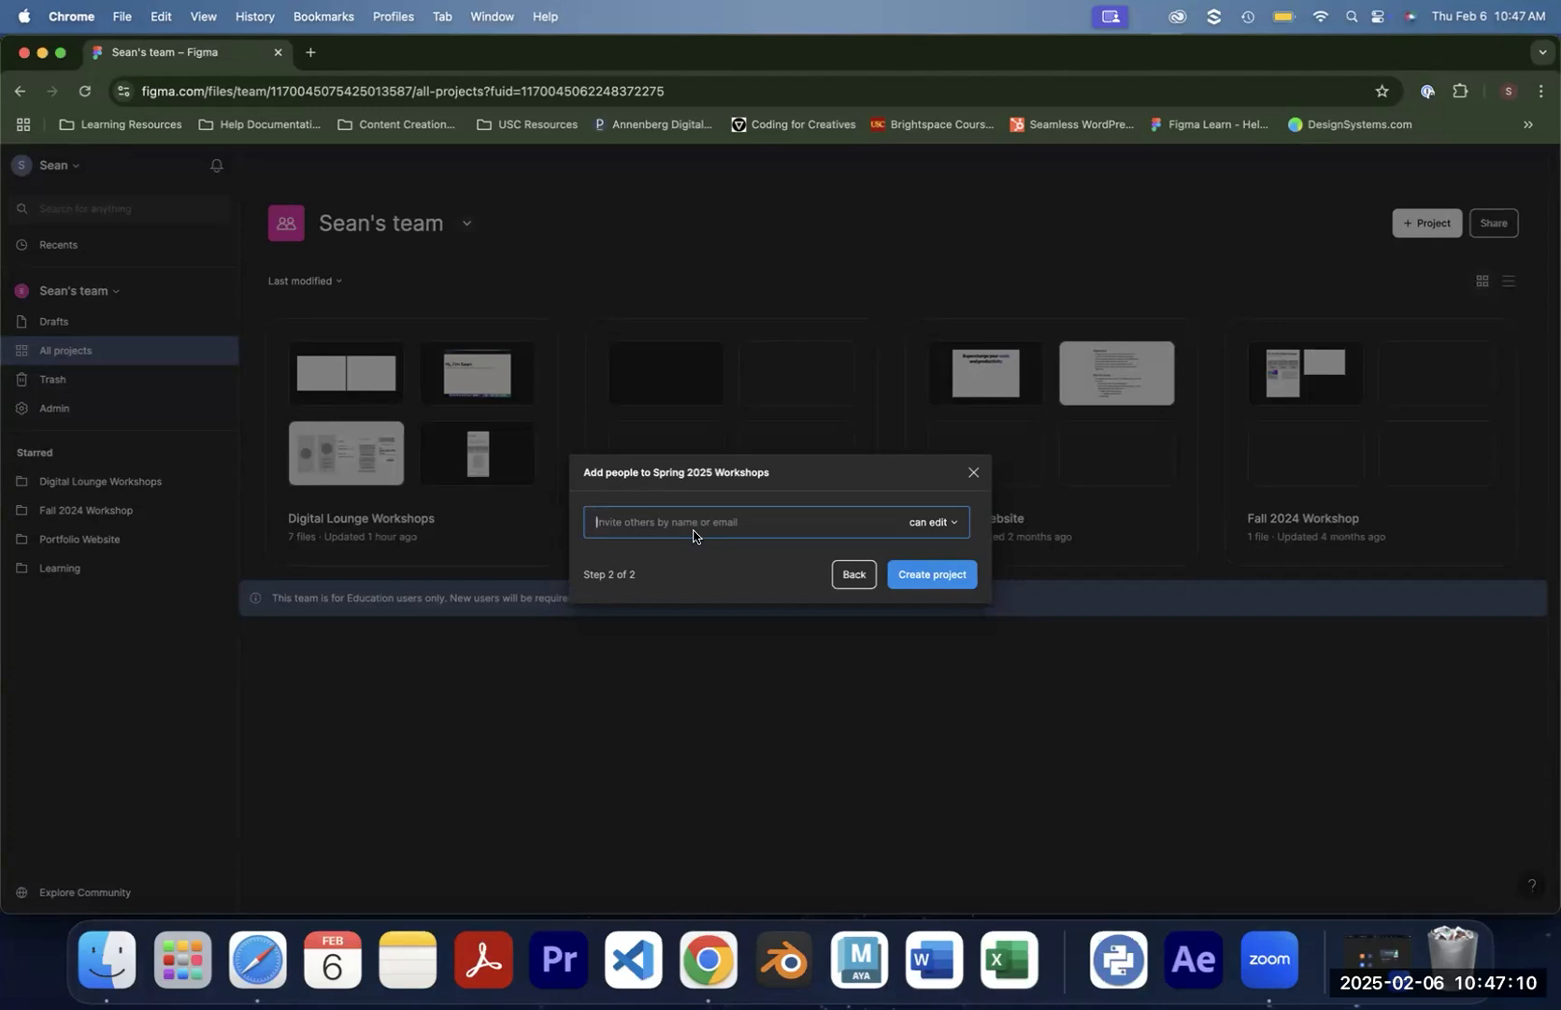
{"action": "left_click", "coordinate": [971, 474]}
{"action": "left_click", "coordinate": [980, 464]}
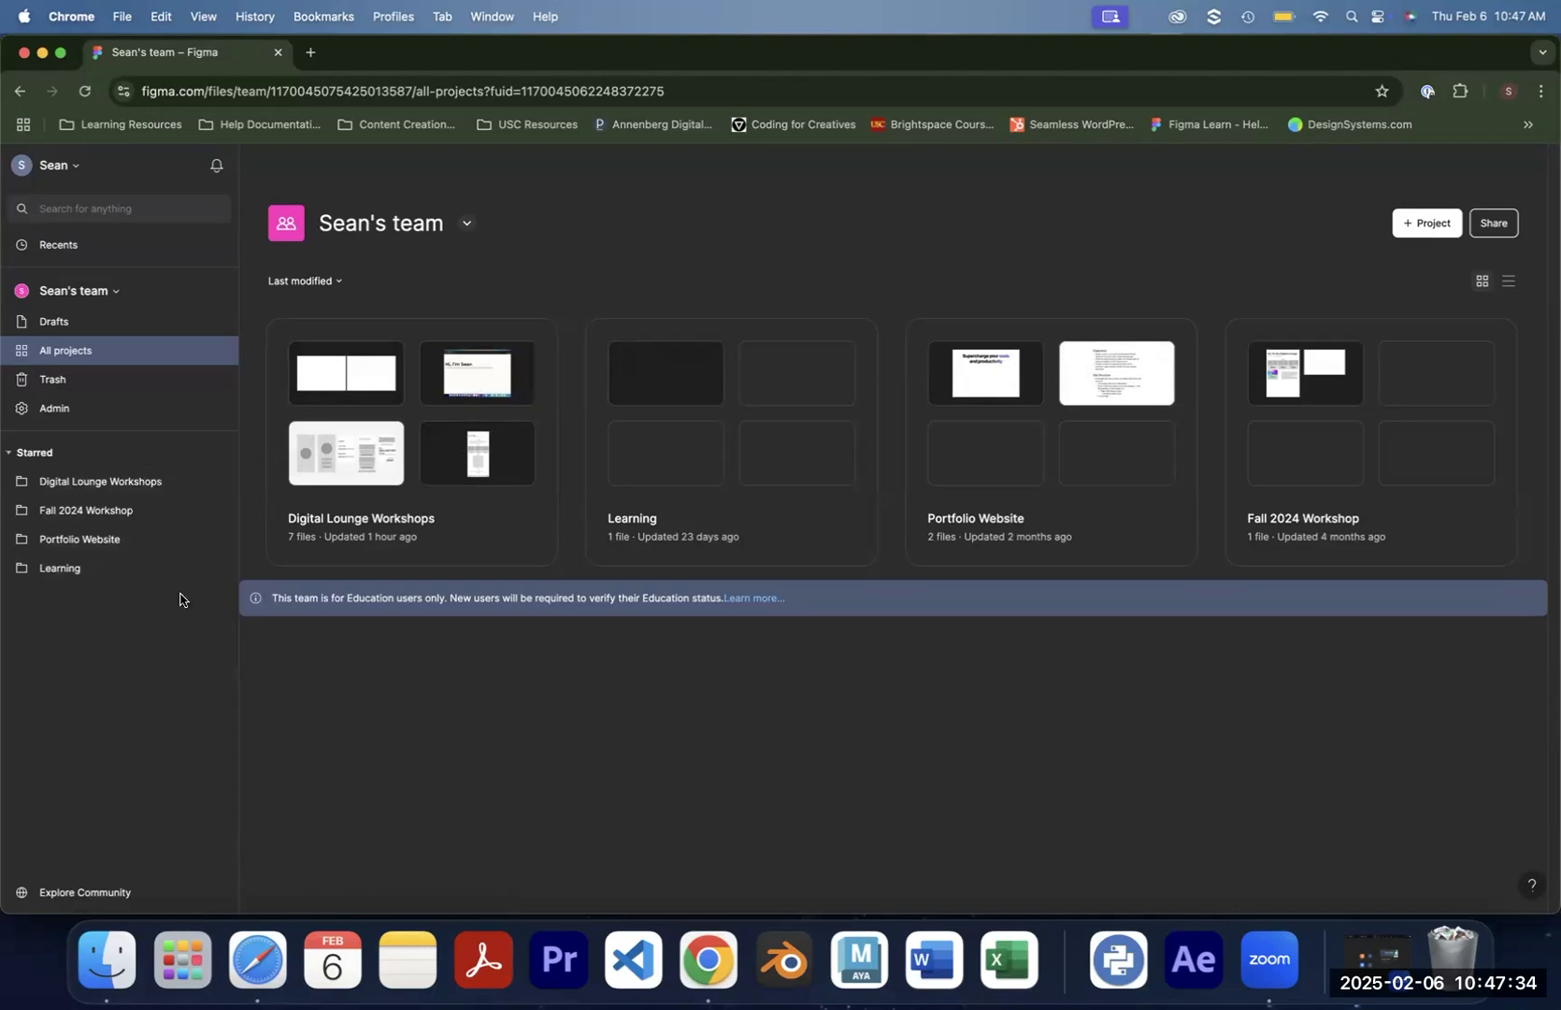
Unstar and re-star the Digital Lounge Workshops project, and create a new design file in it
{"action": "left_click", "coordinate": [532, 346]}
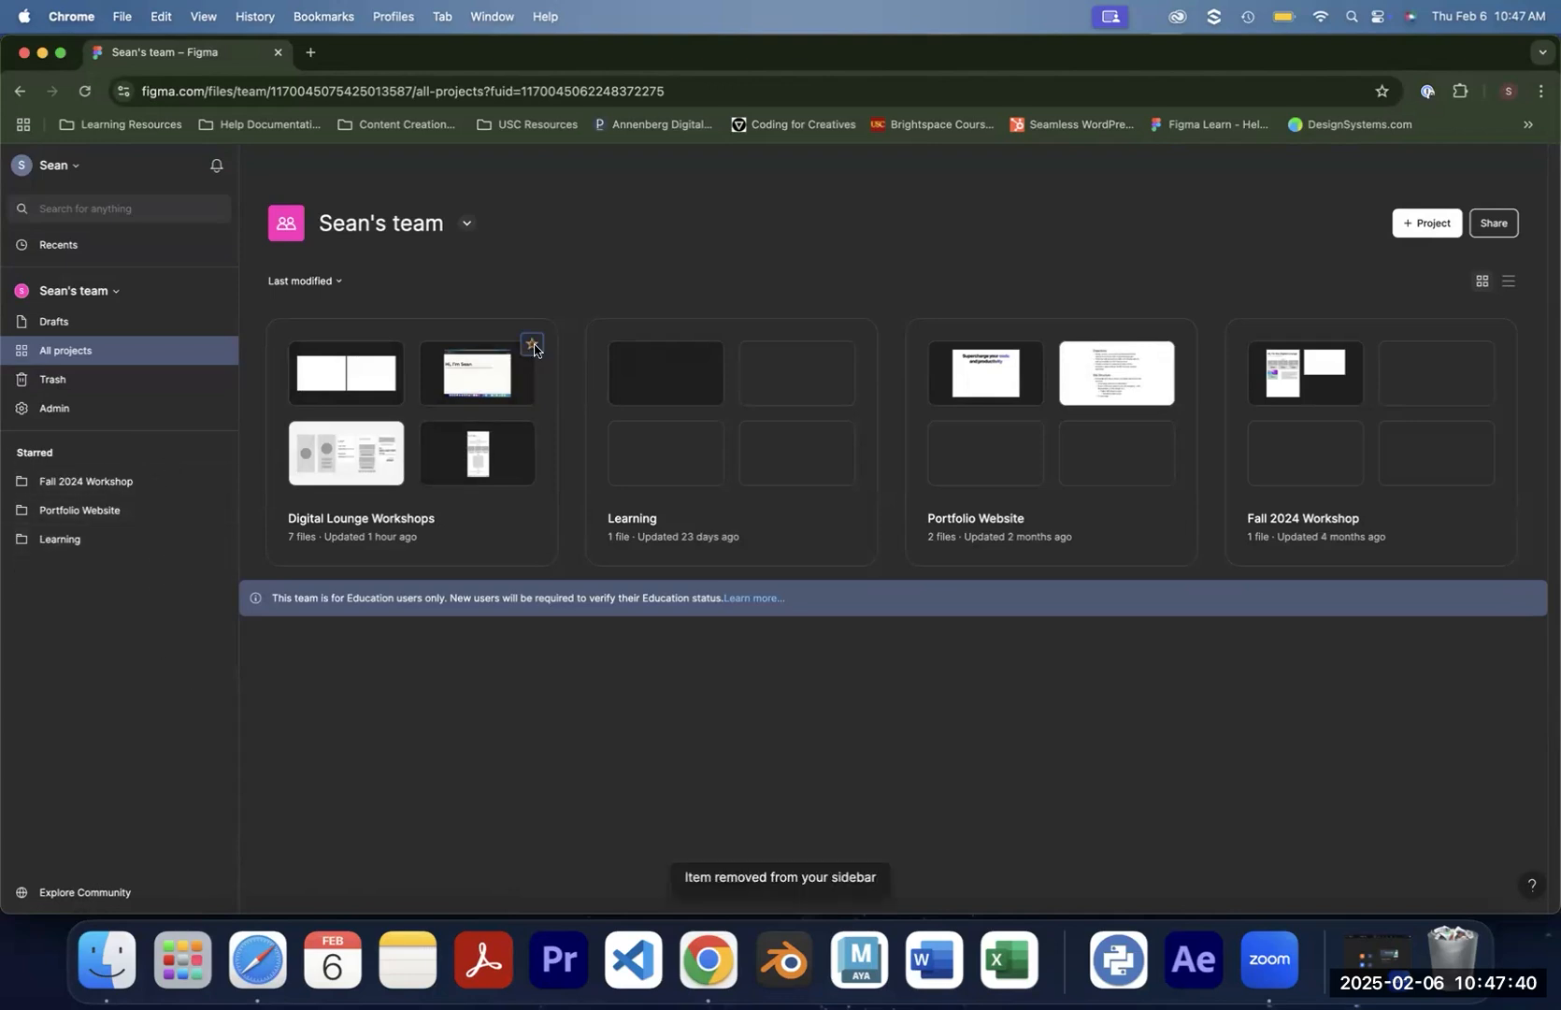
{"action": "left_click", "coordinate": [532, 345]}
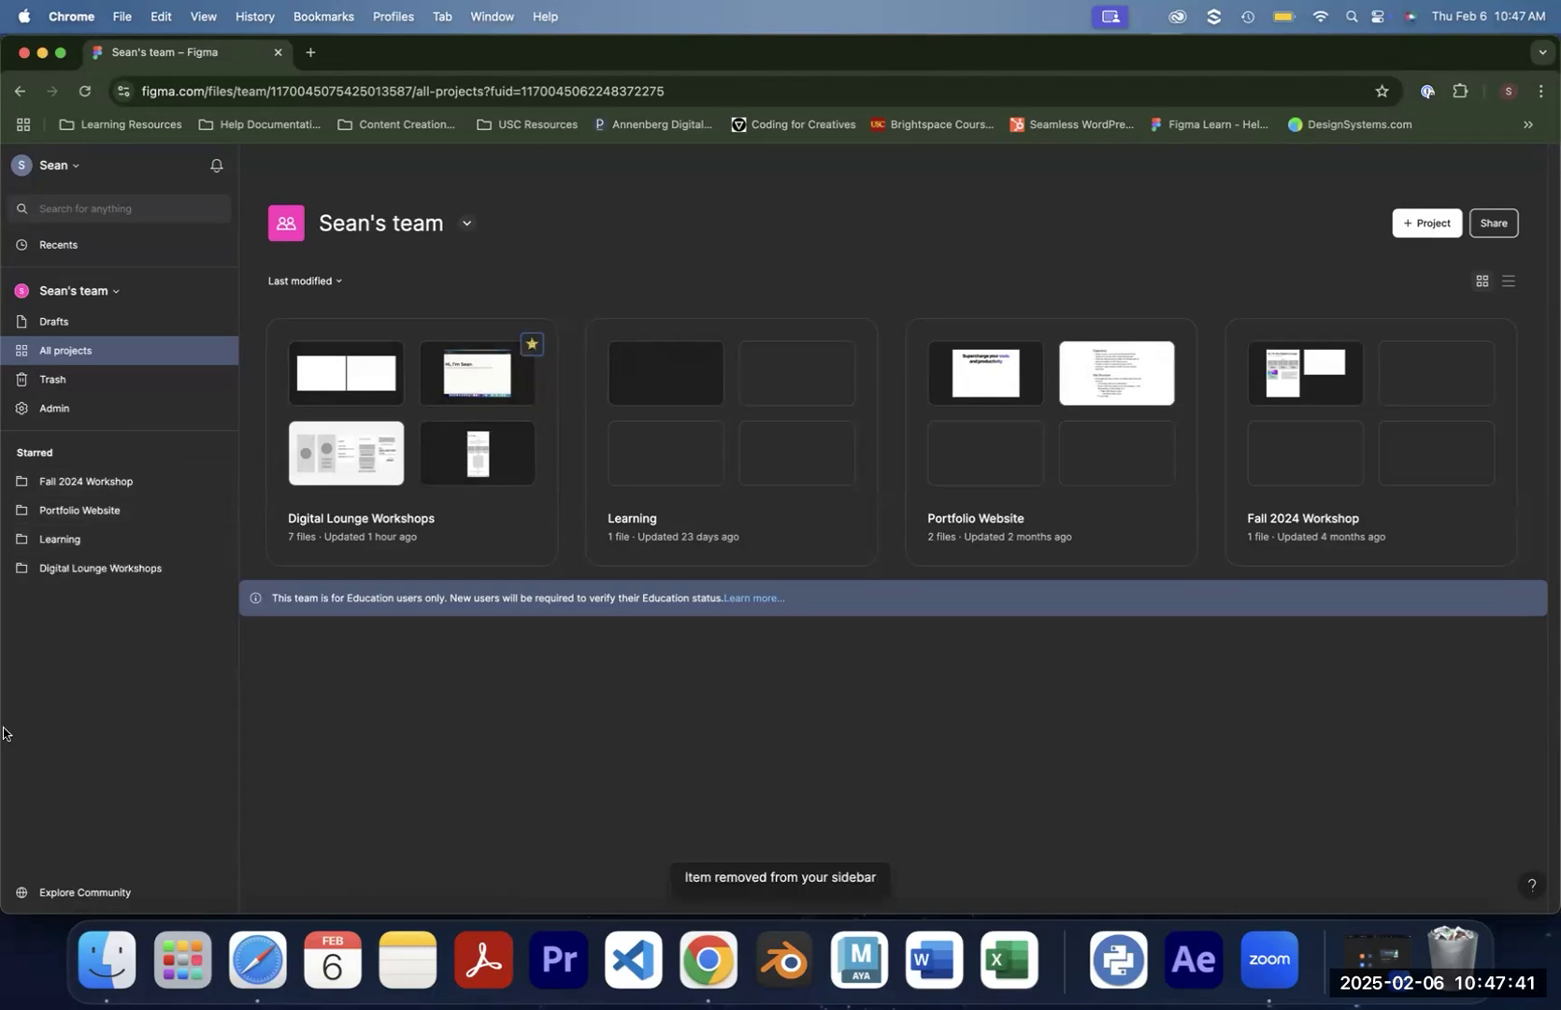
{"action": "left_click", "coordinate": [70, 574]}
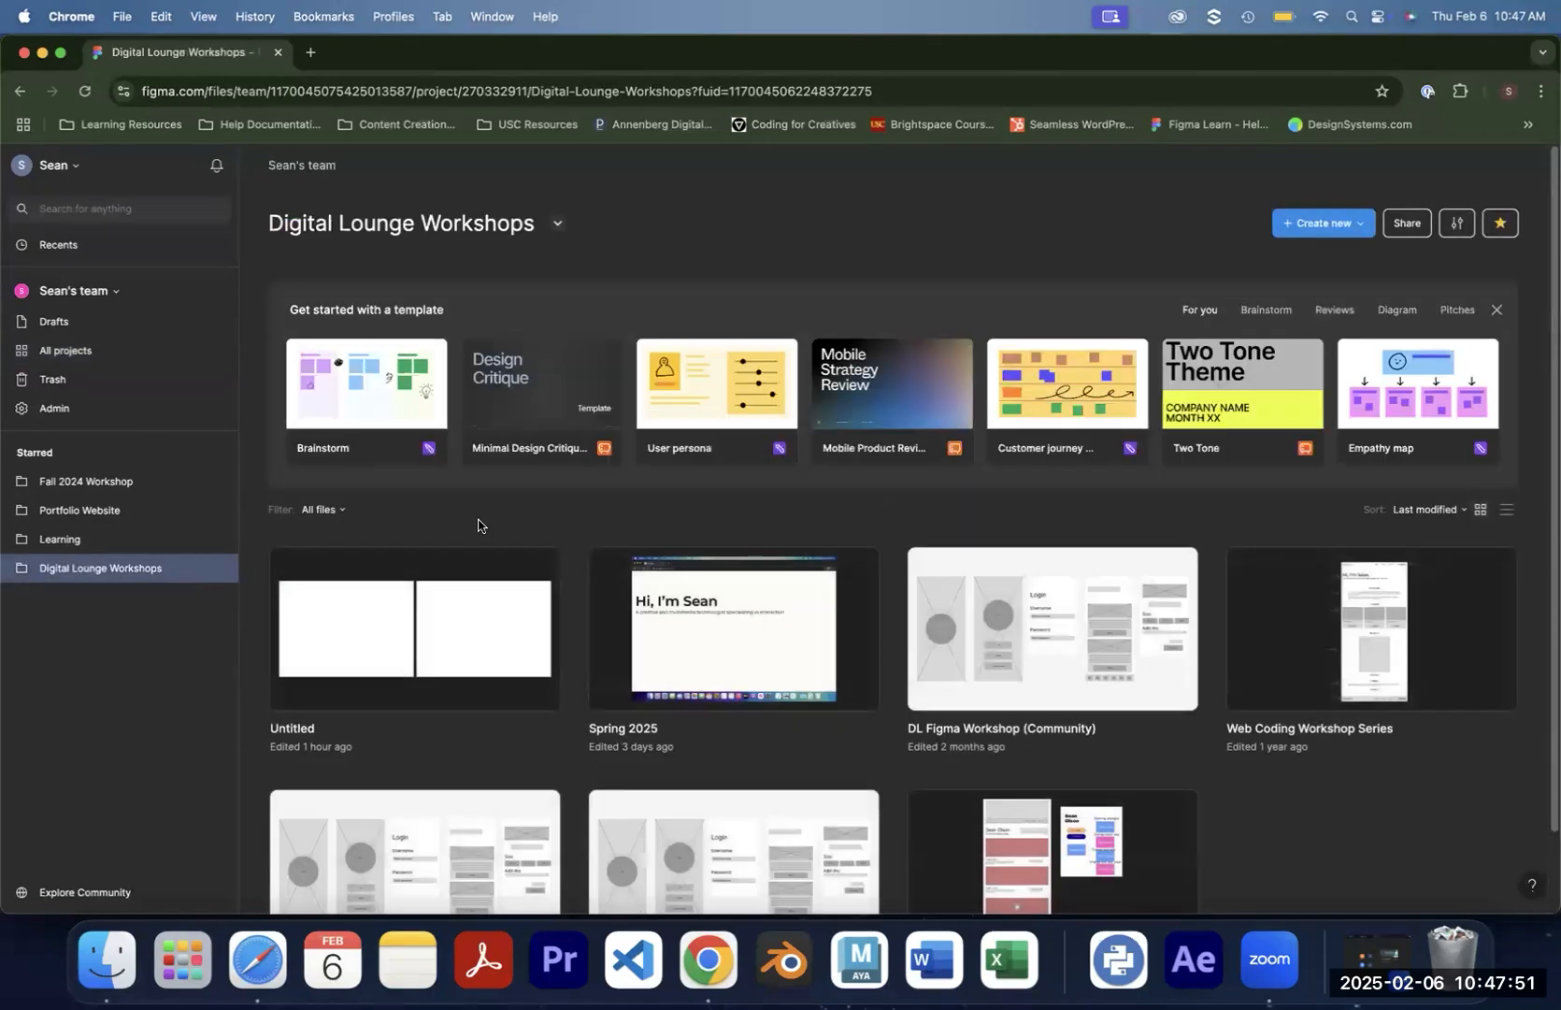
{"action": "left_click", "coordinate": [1310, 229]}
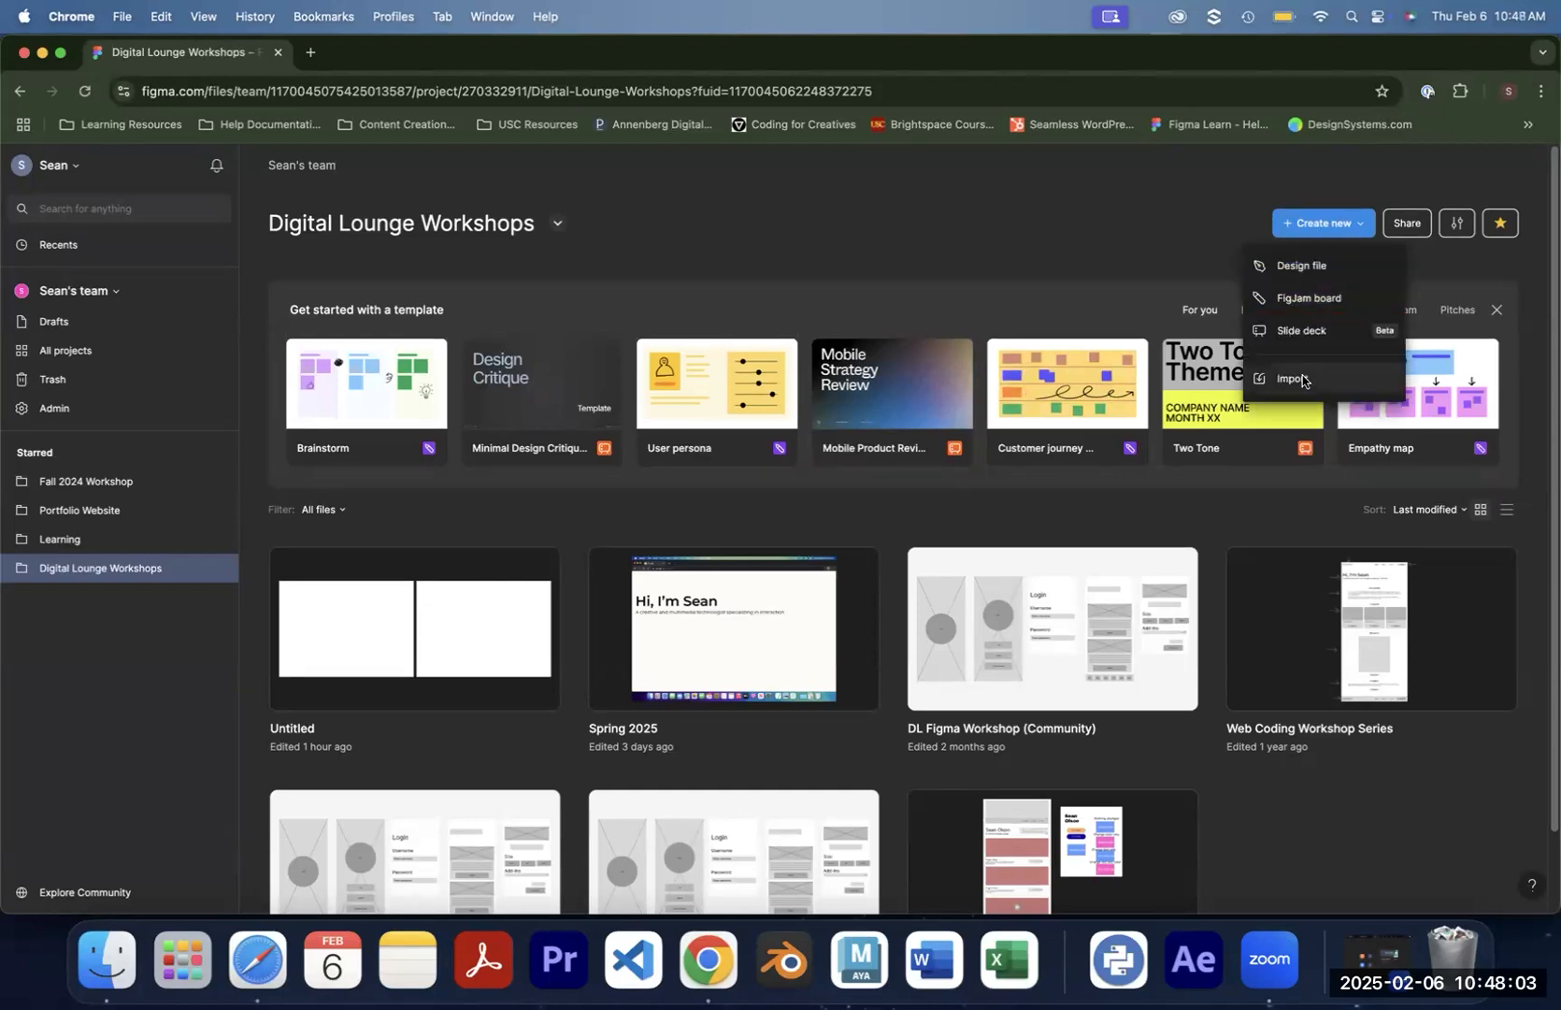
{"action": "left_click", "coordinate": [1281, 271]}
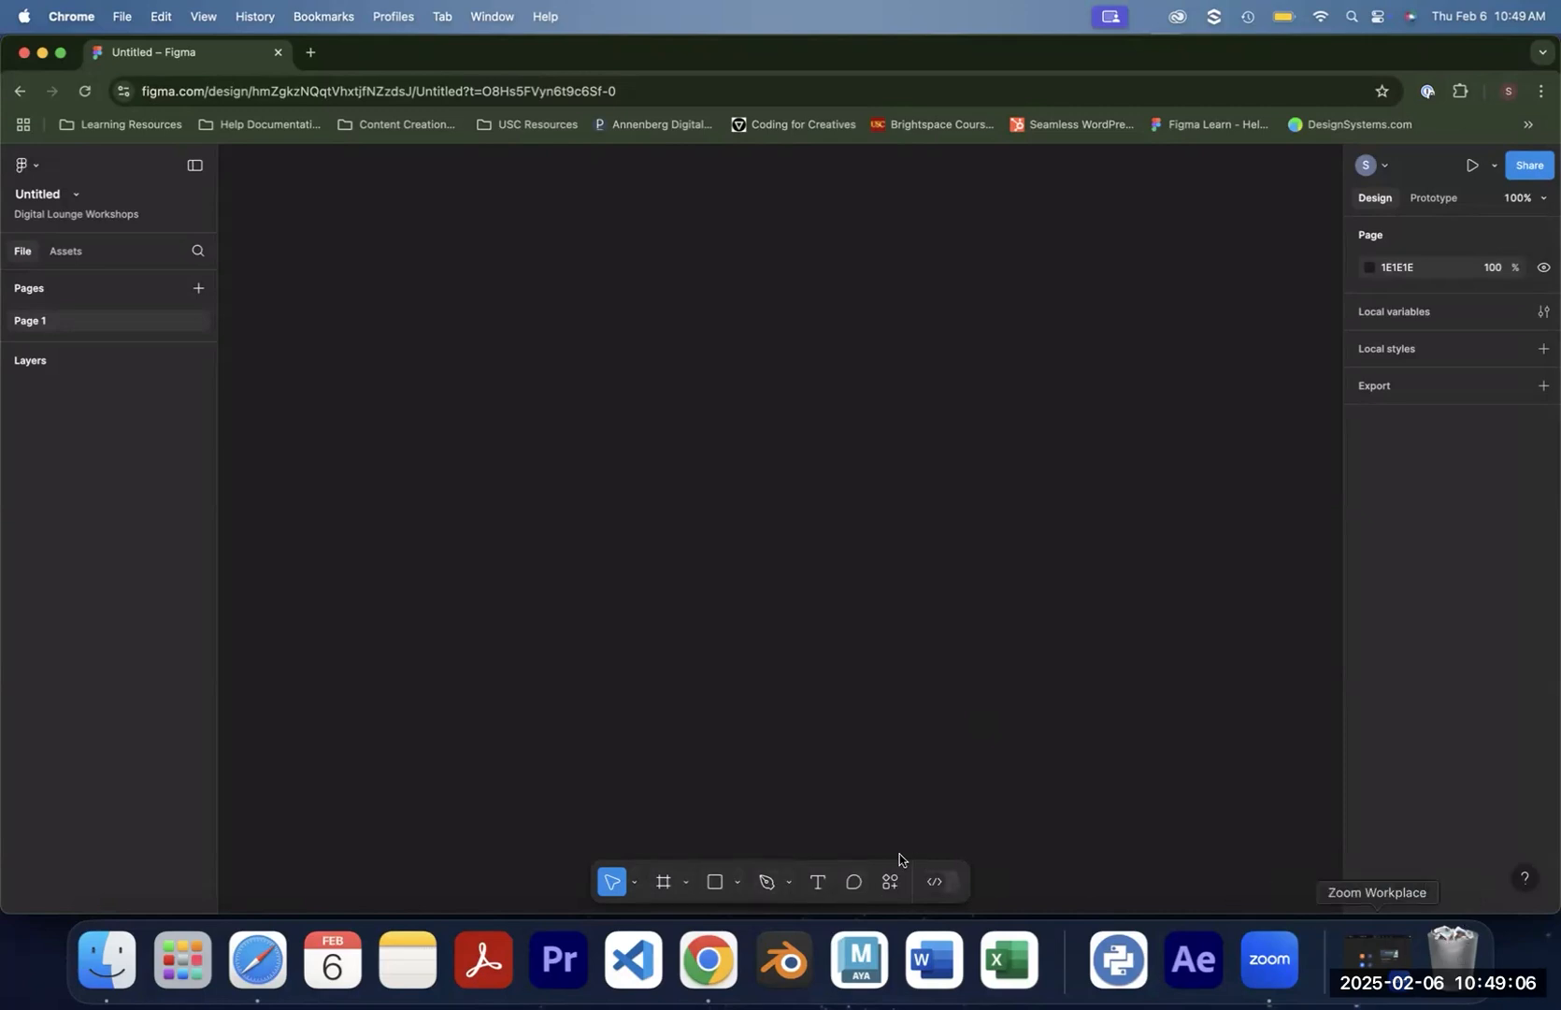
Examine the available shape, frame and pen tools and the file's editing, object, text and arrange commands
{"action": "left_click", "coordinate": [738, 888]}
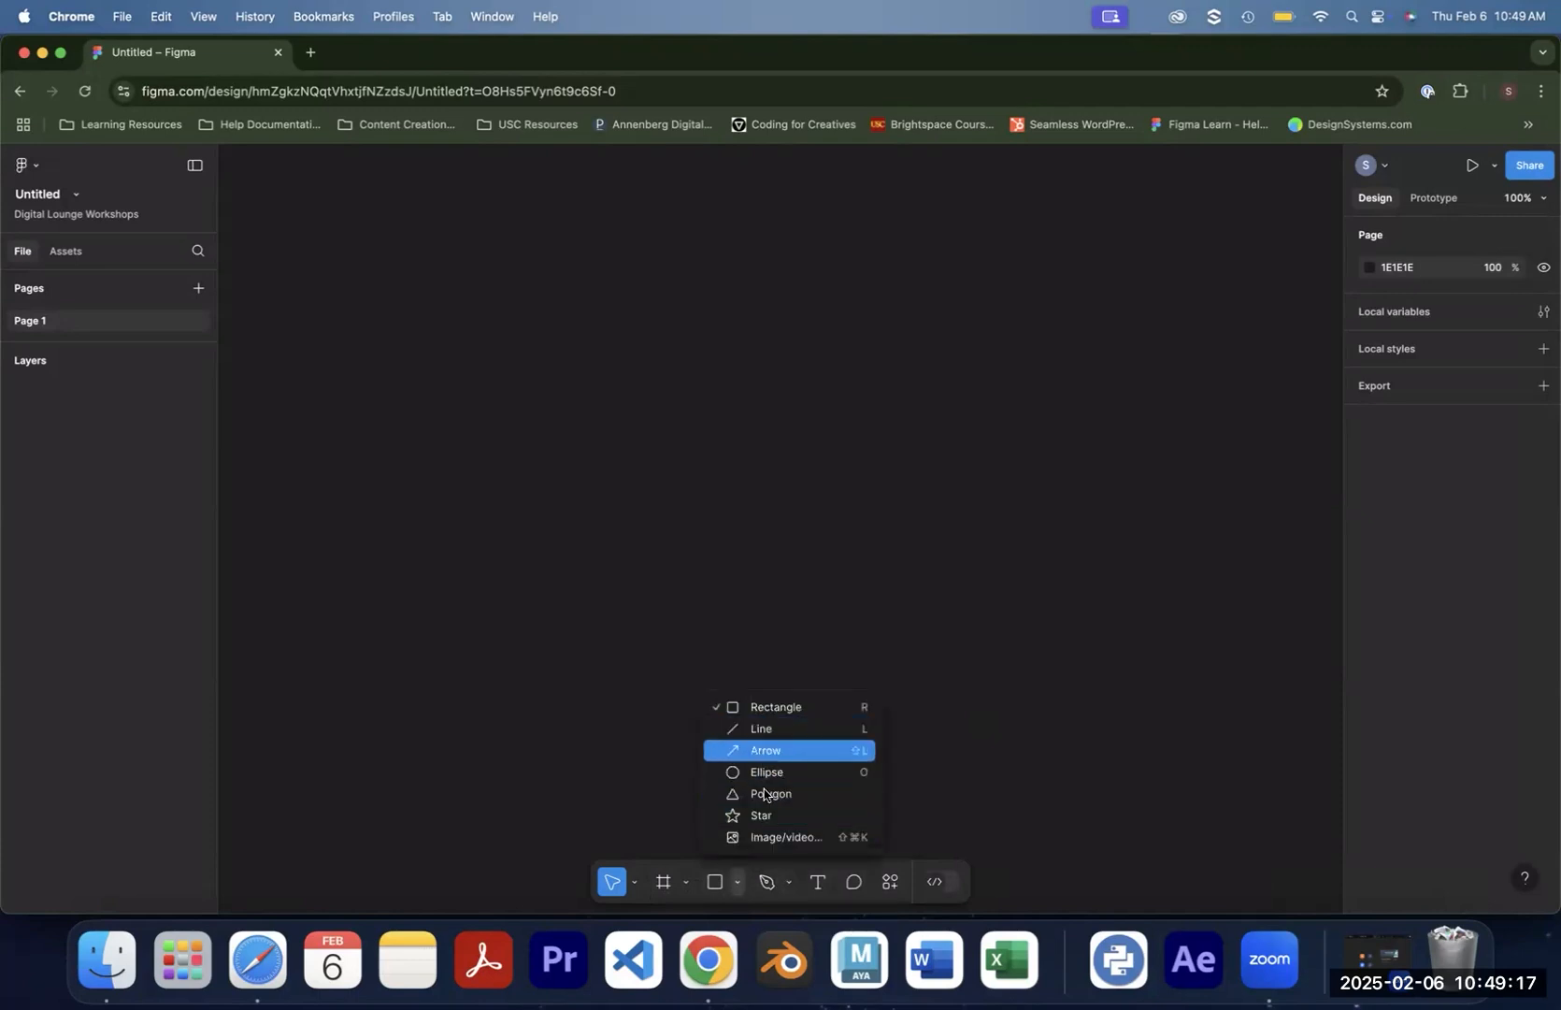
{"action": "left_click", "coordinate": [685, 887]}
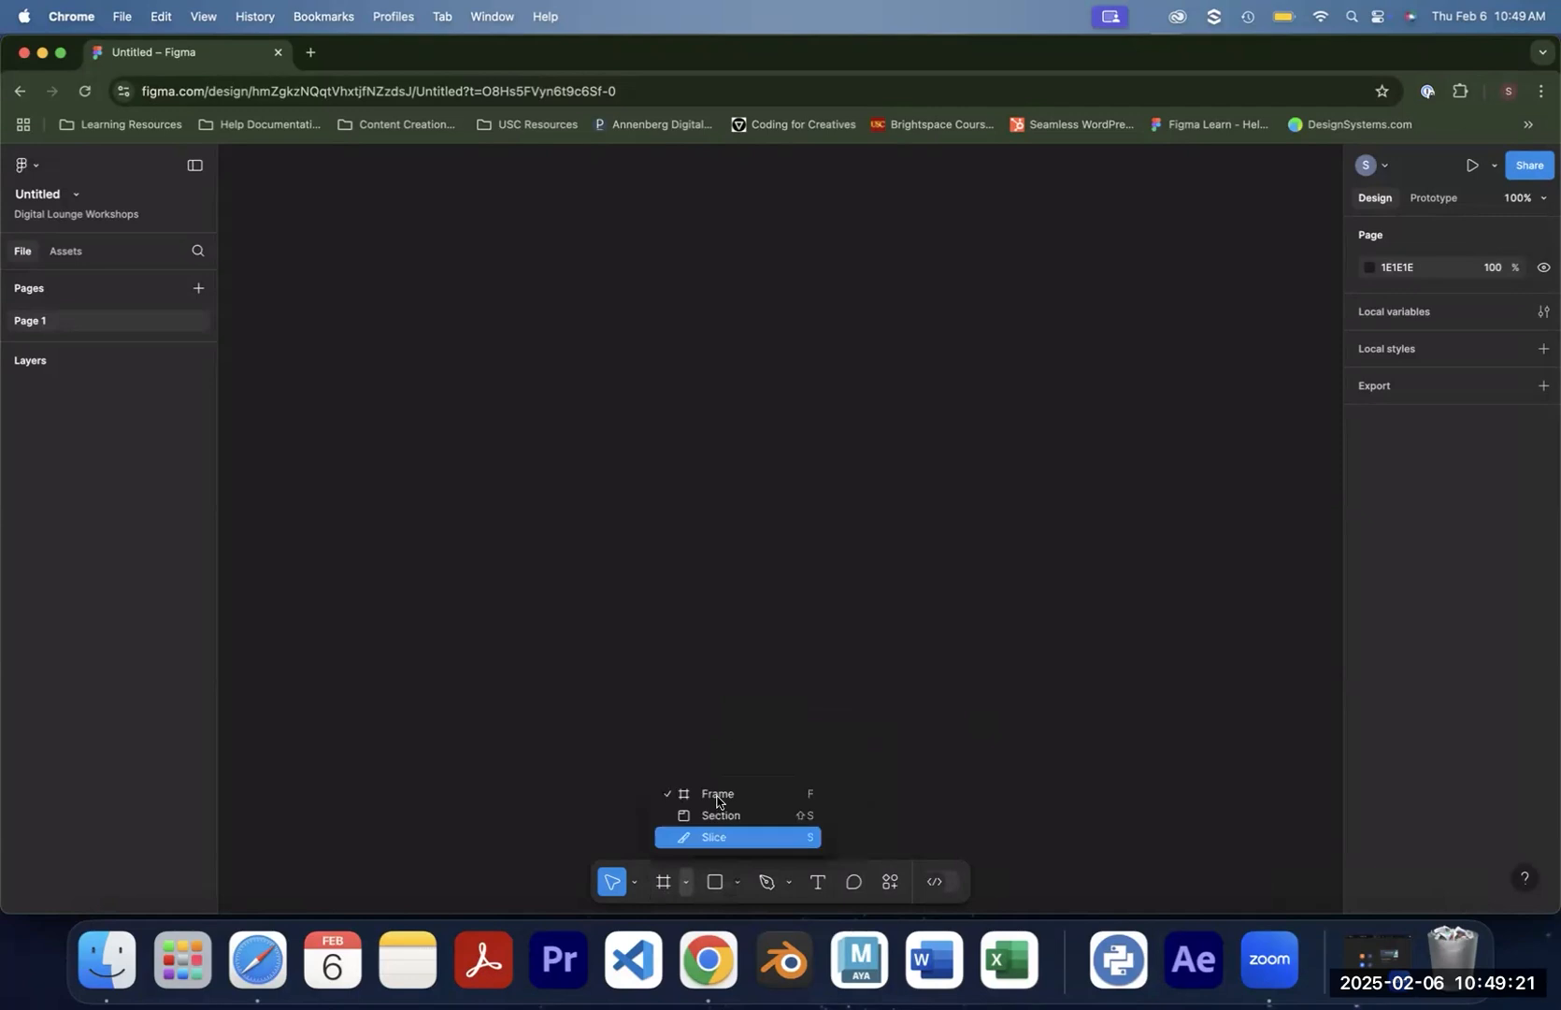
{"action": "left_click", "coordinate": [789, 882]}
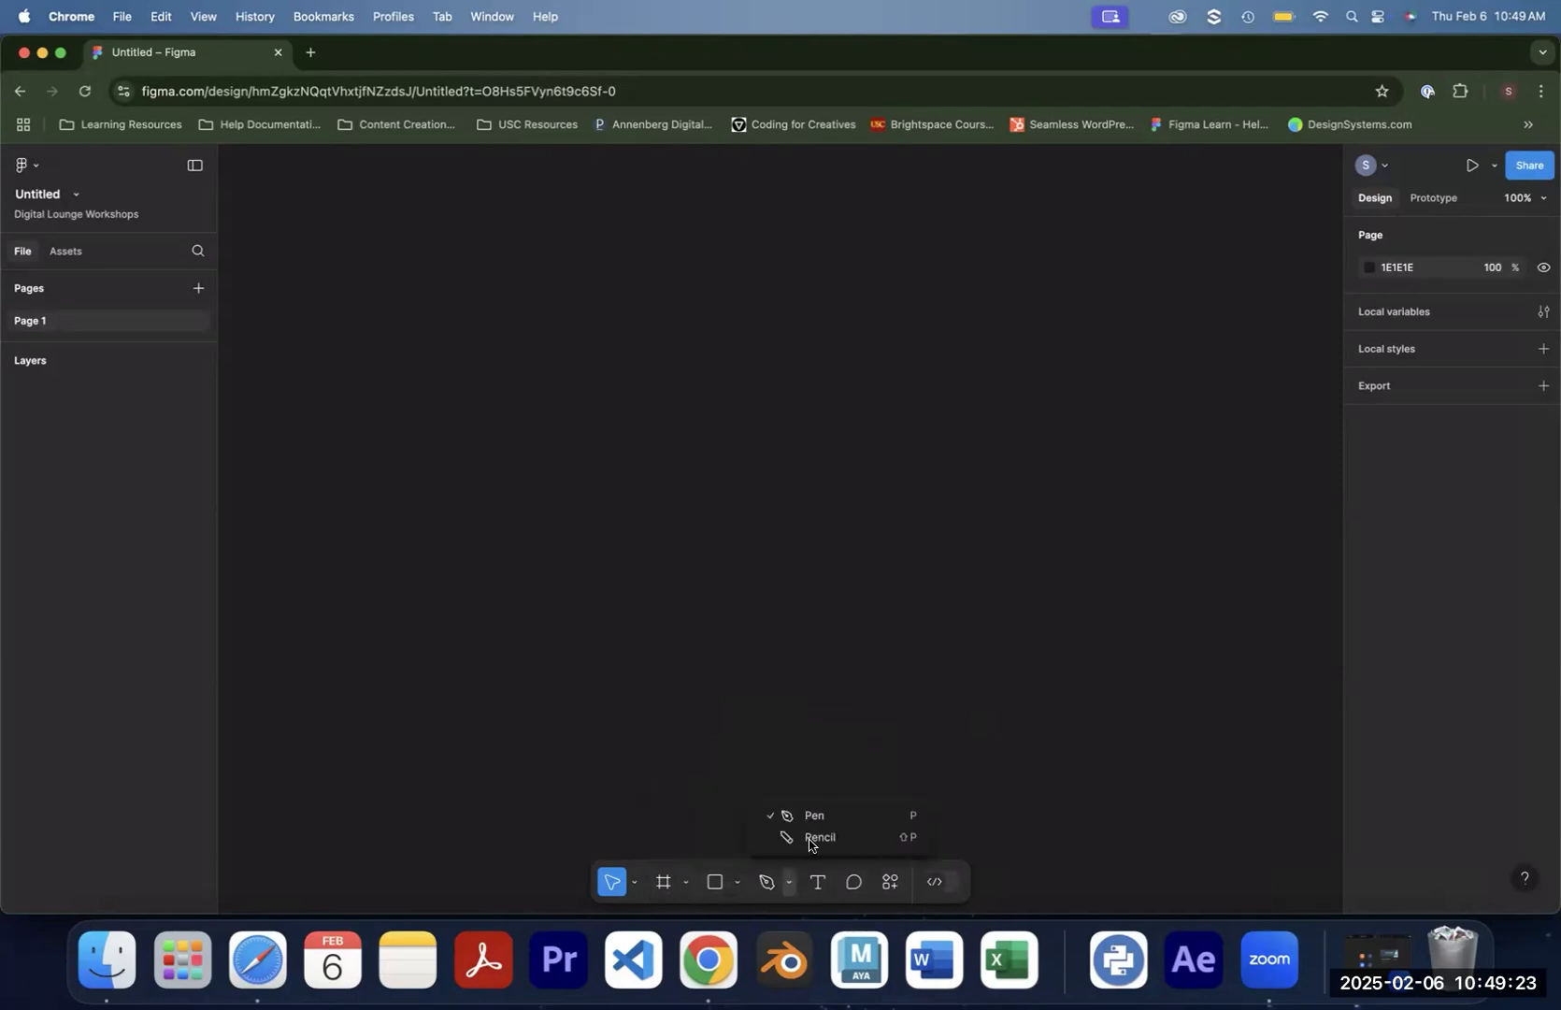
{"action": "left_click", "coordinate": [799, 512]}
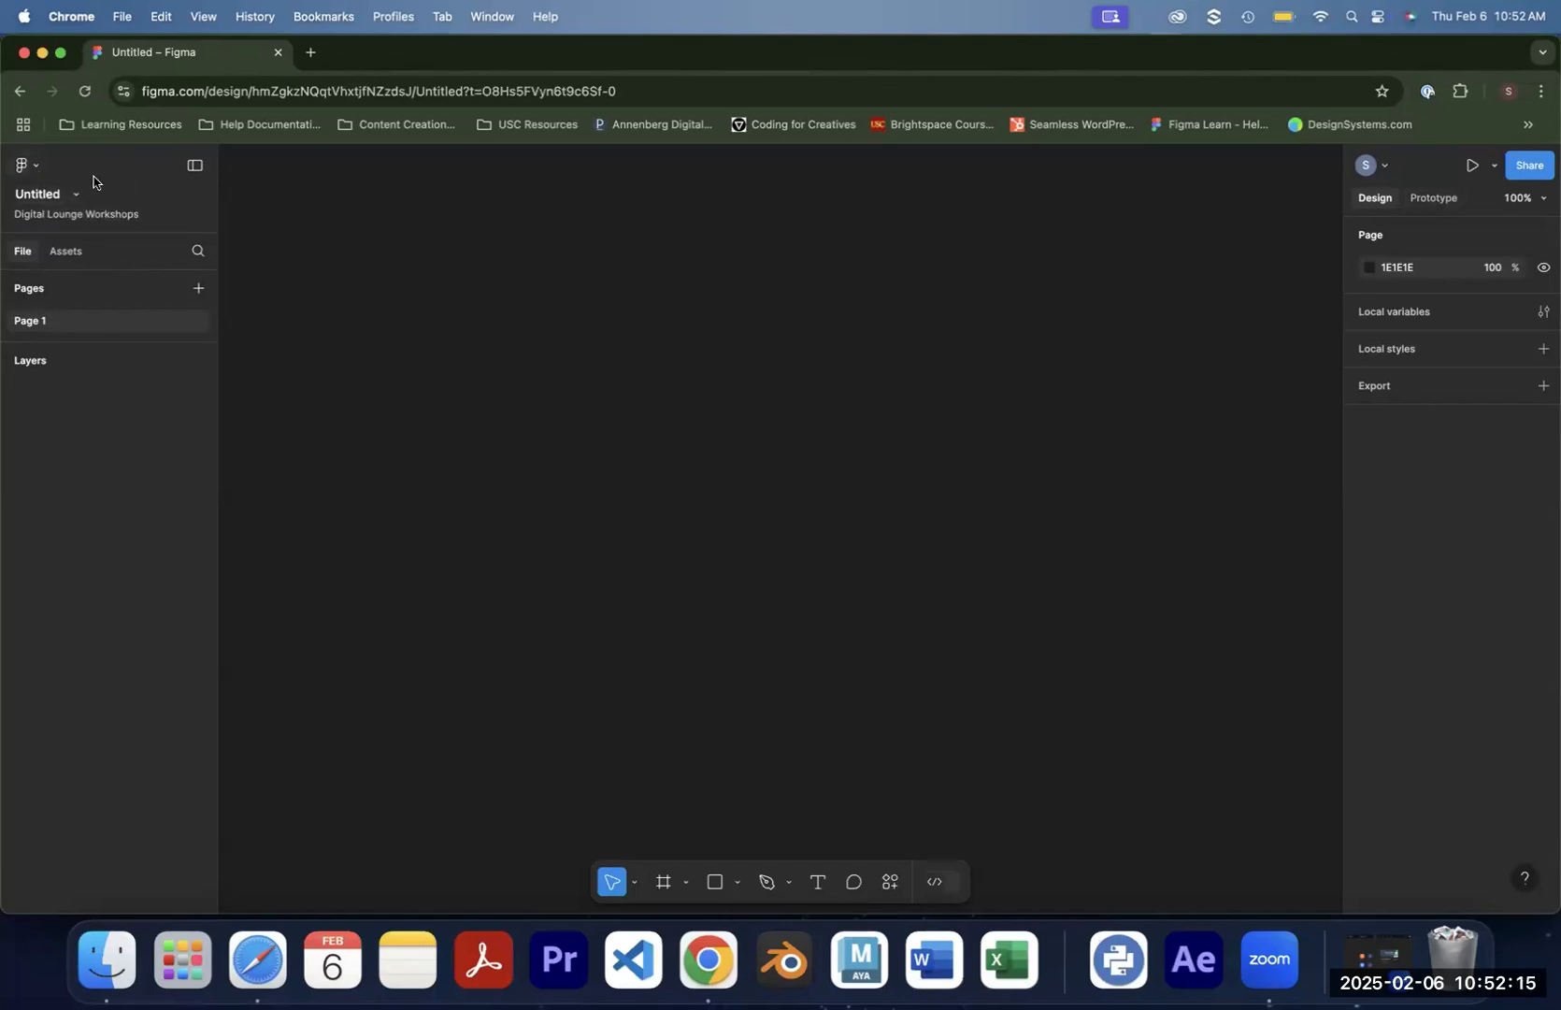
{"action": "left_click", "coordinate": [34, 171]}
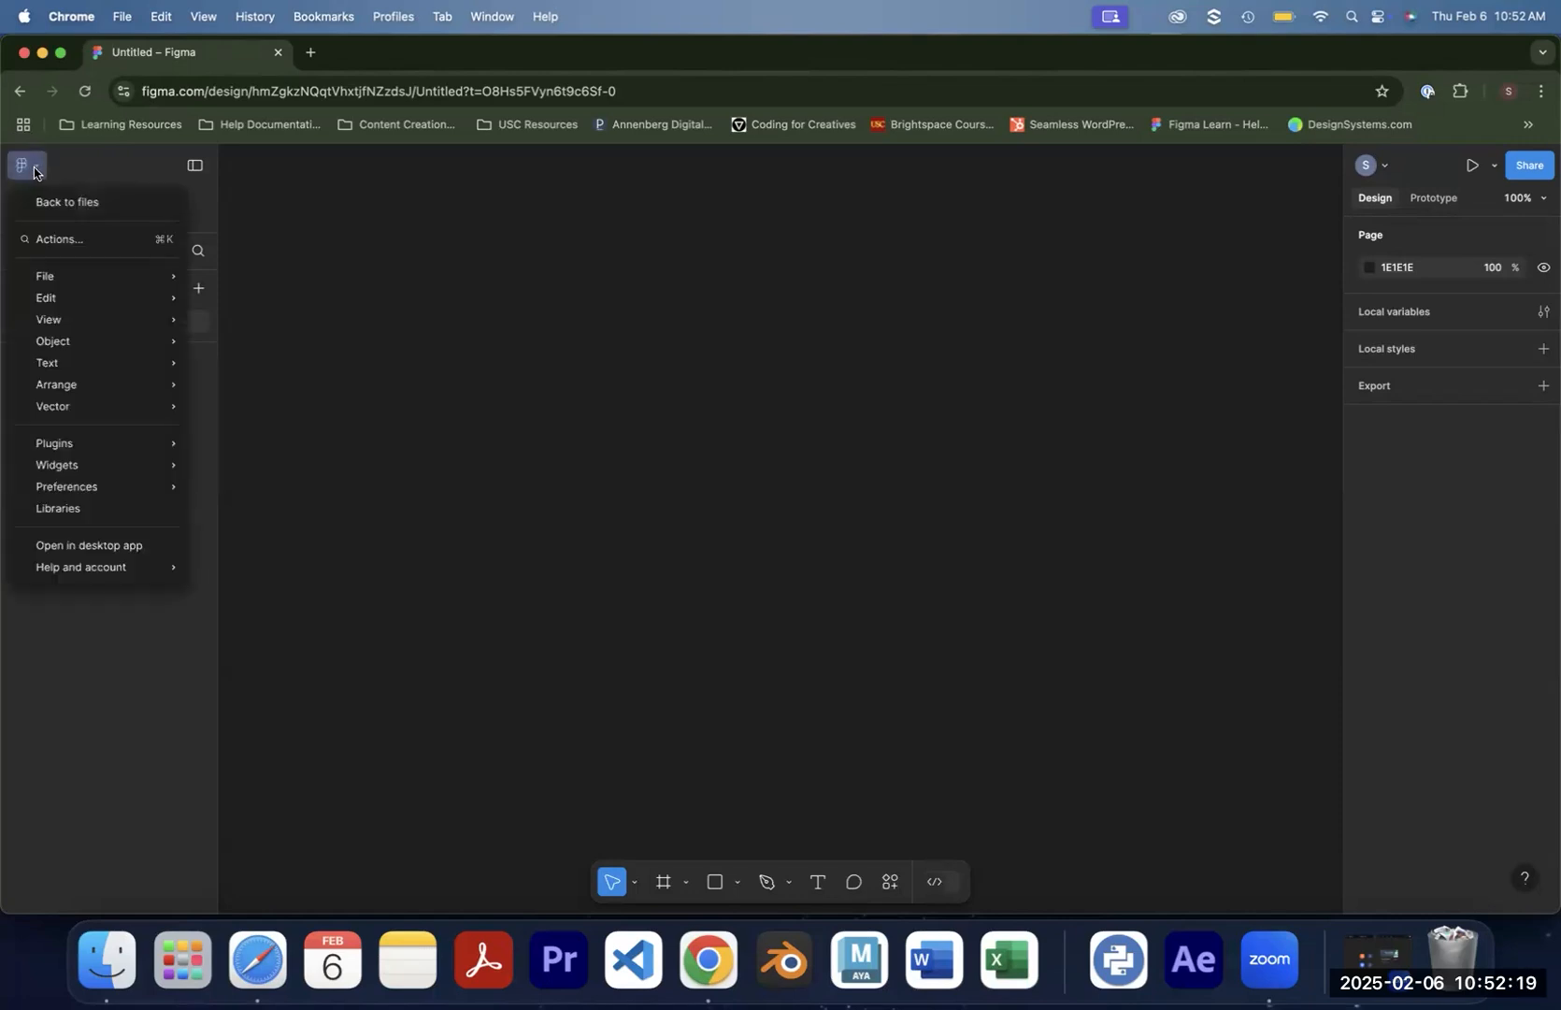
{"action": "mouse_move", "coordinate": [82, 295]}
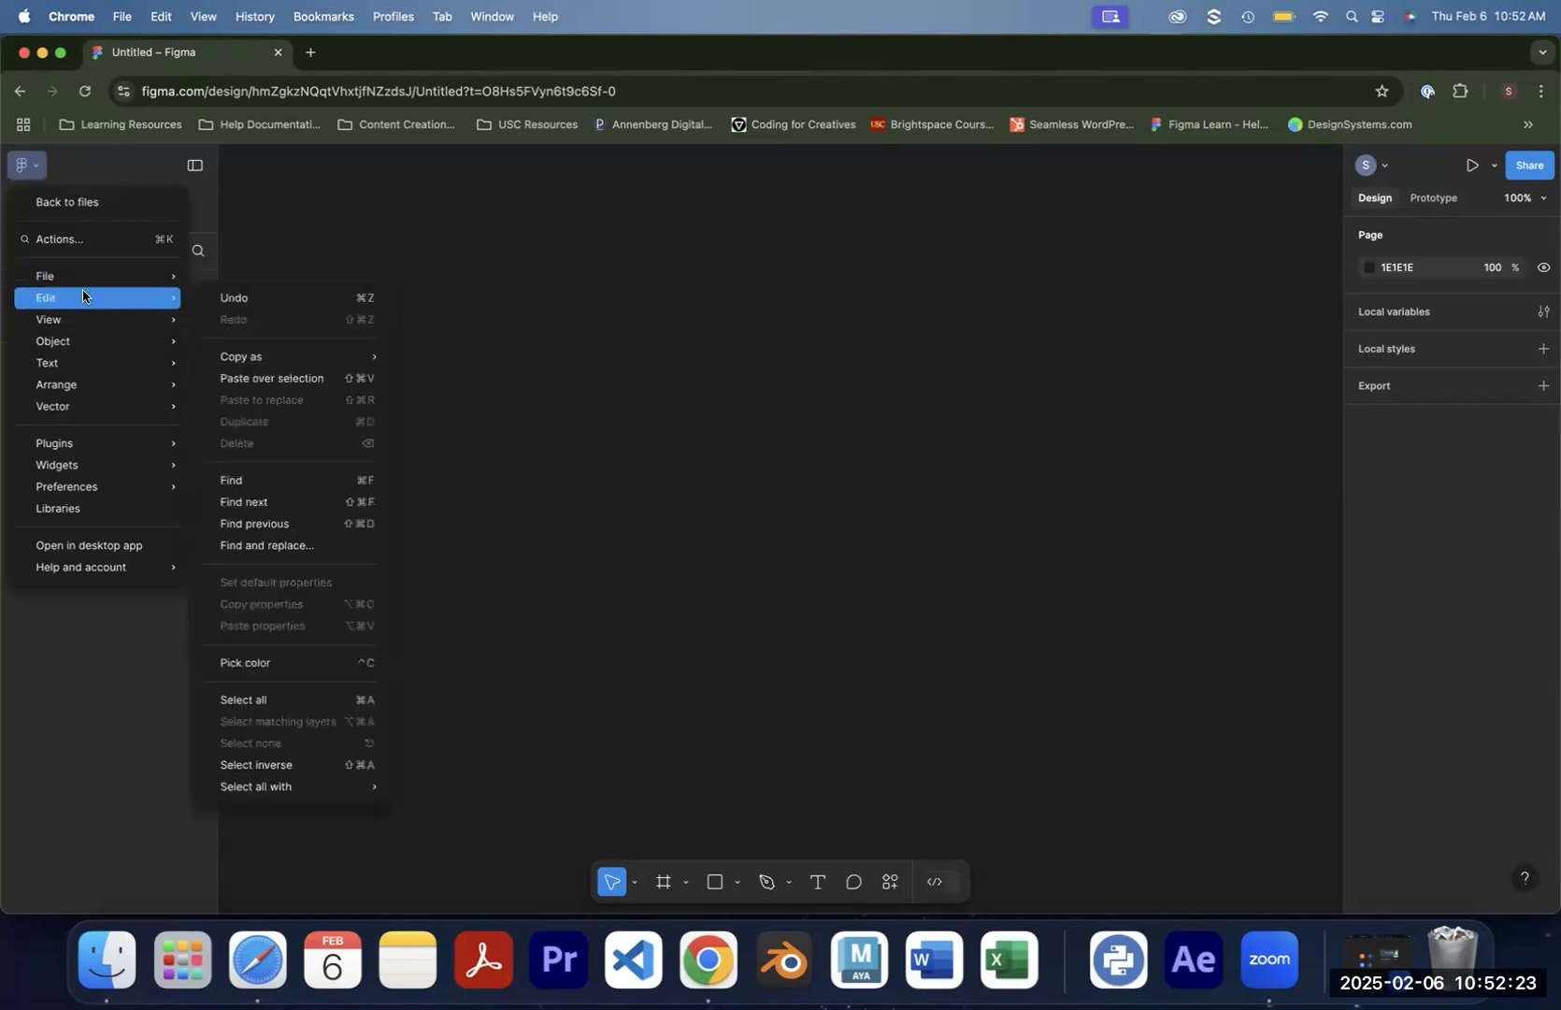
{"action": "mouse_move", "coordinate": [79, 353]}
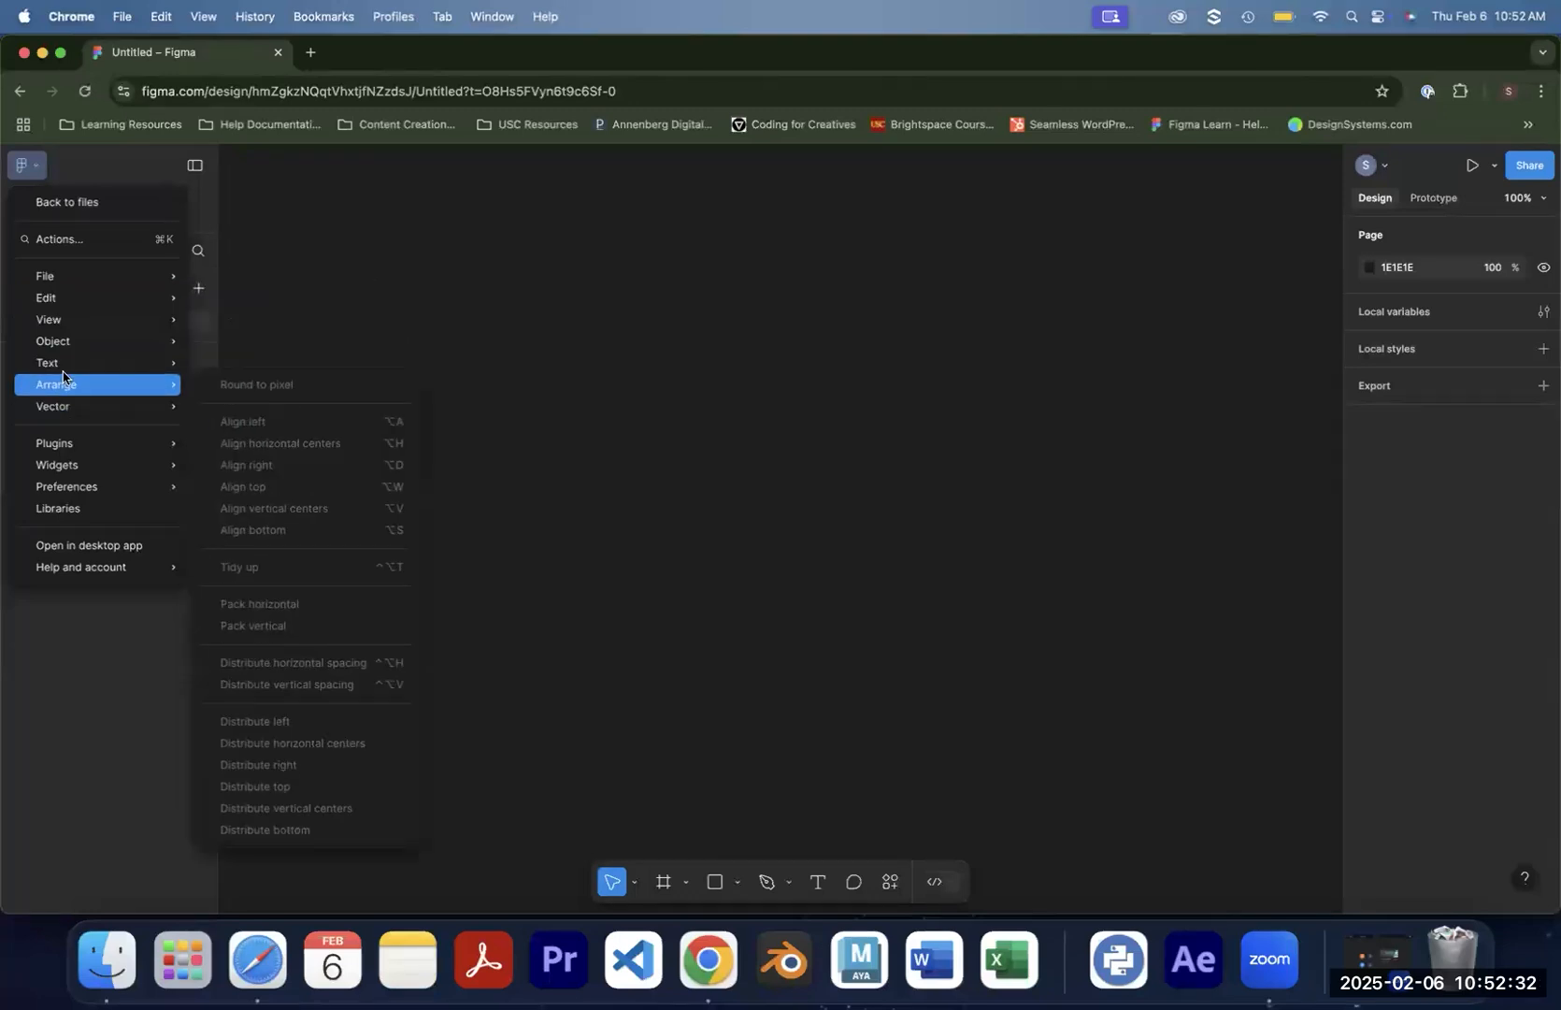
{"action": "mouse_move", "coordinate": [129, 361]}
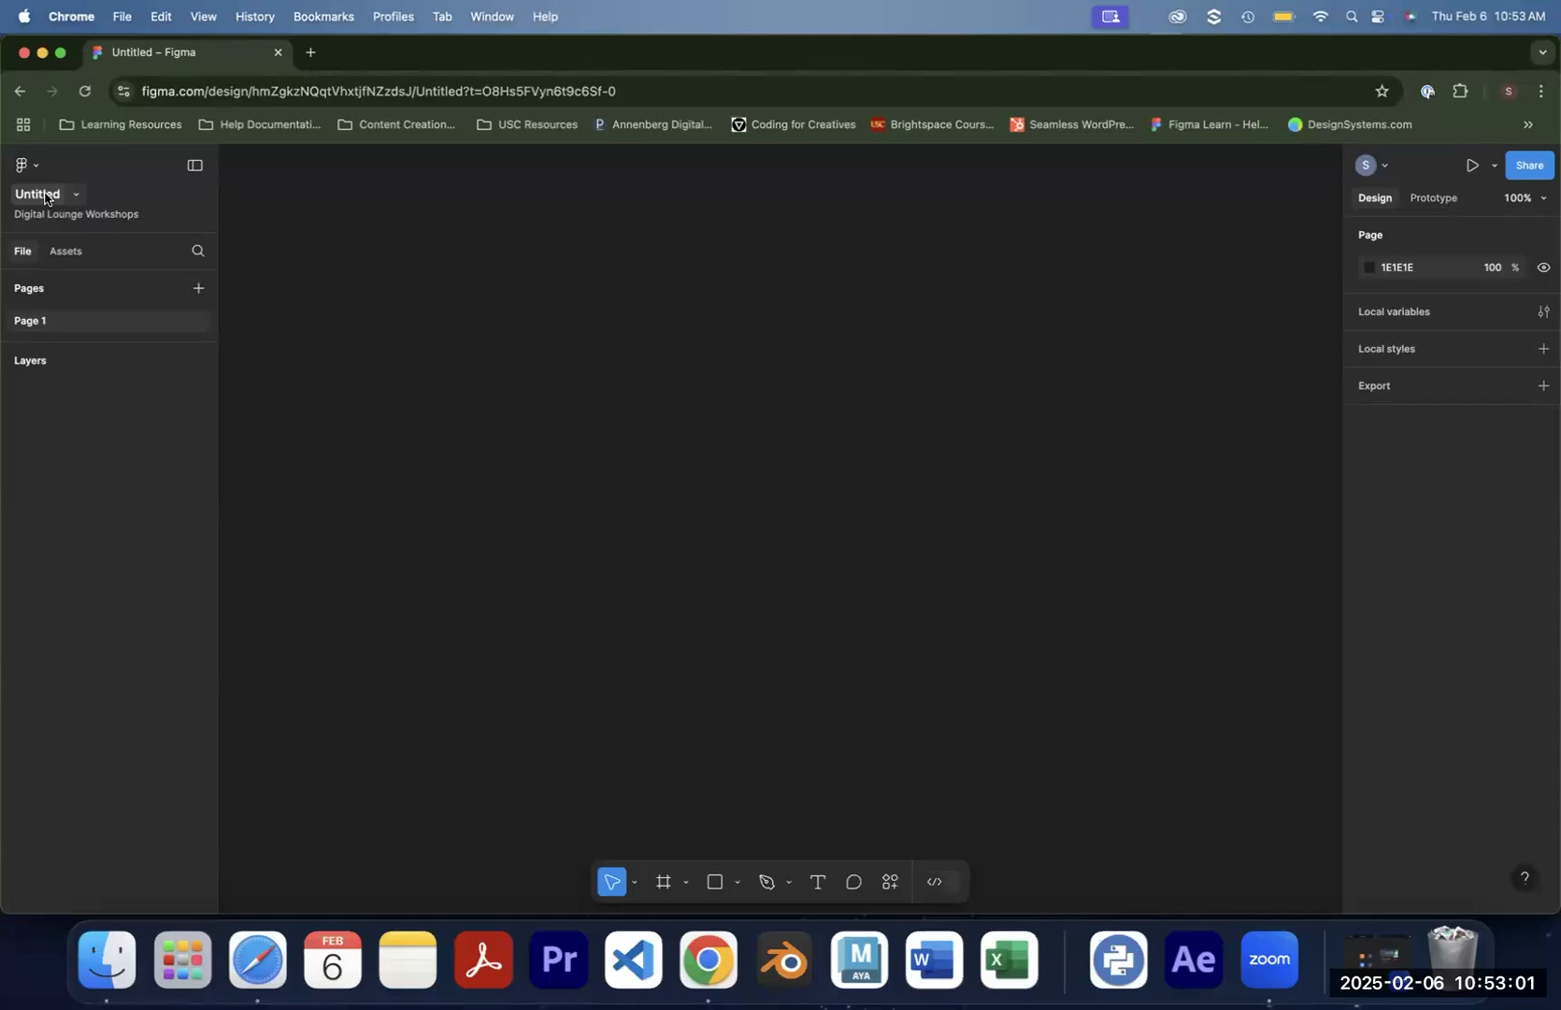
Rename the untitled design file to Spring 2025
{"action": "double_click", "coordinate": [44, 197]}
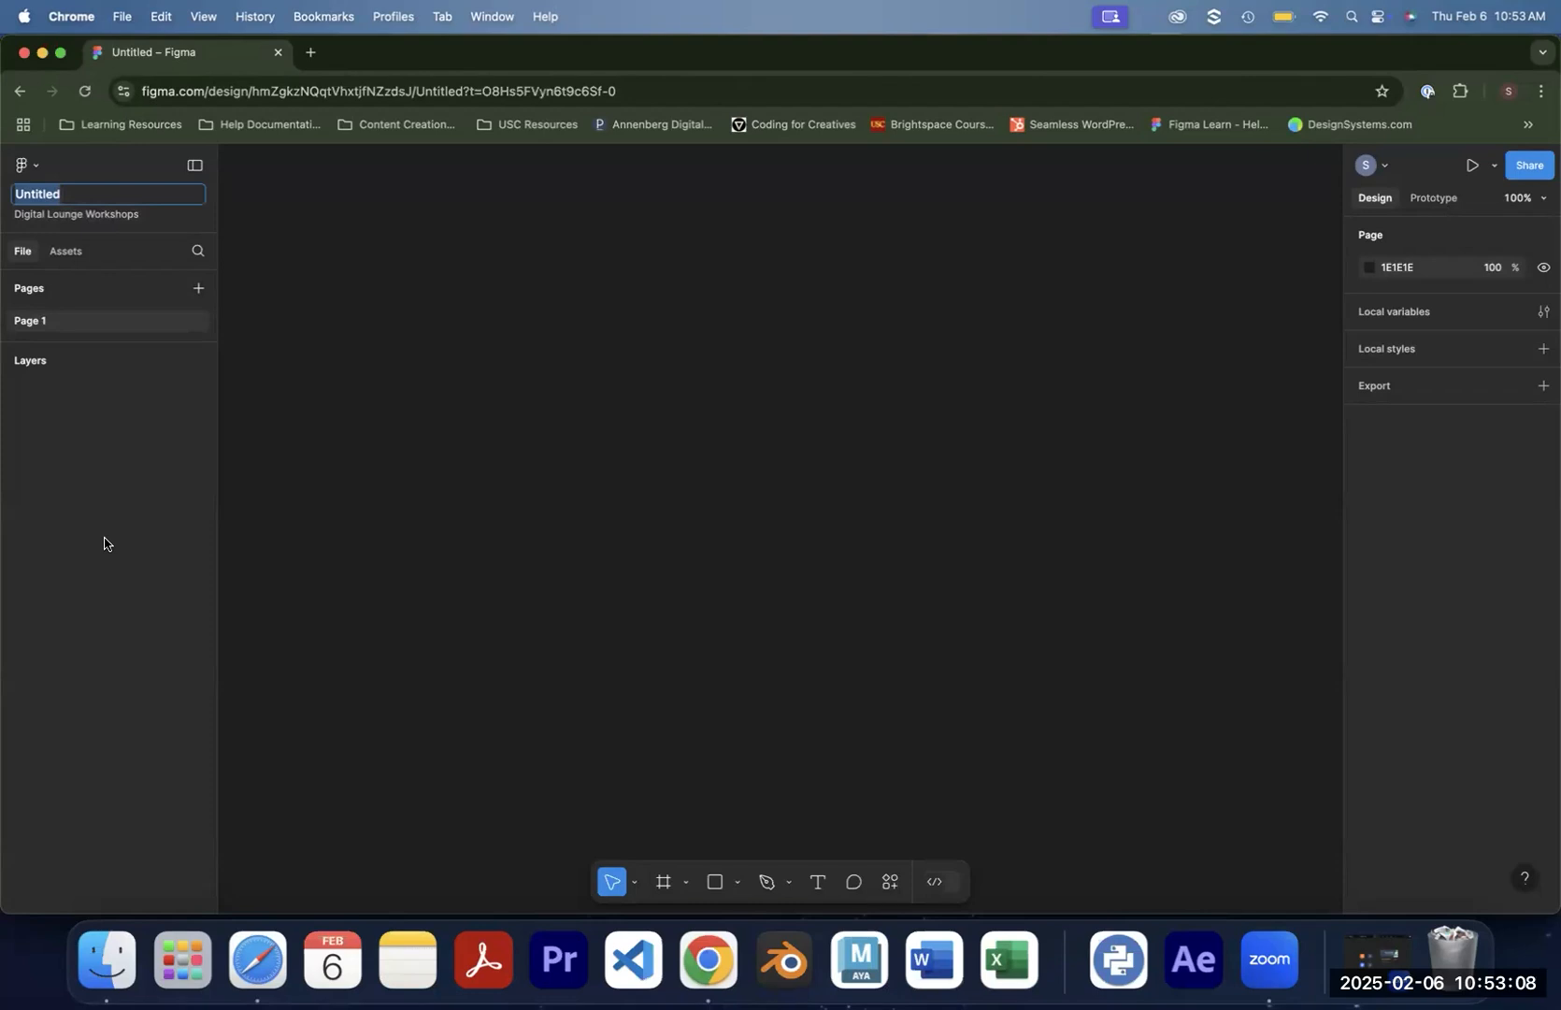
{"action": "type", "text": "Spring 2025"}
{"action": "key", "text": "Return"}
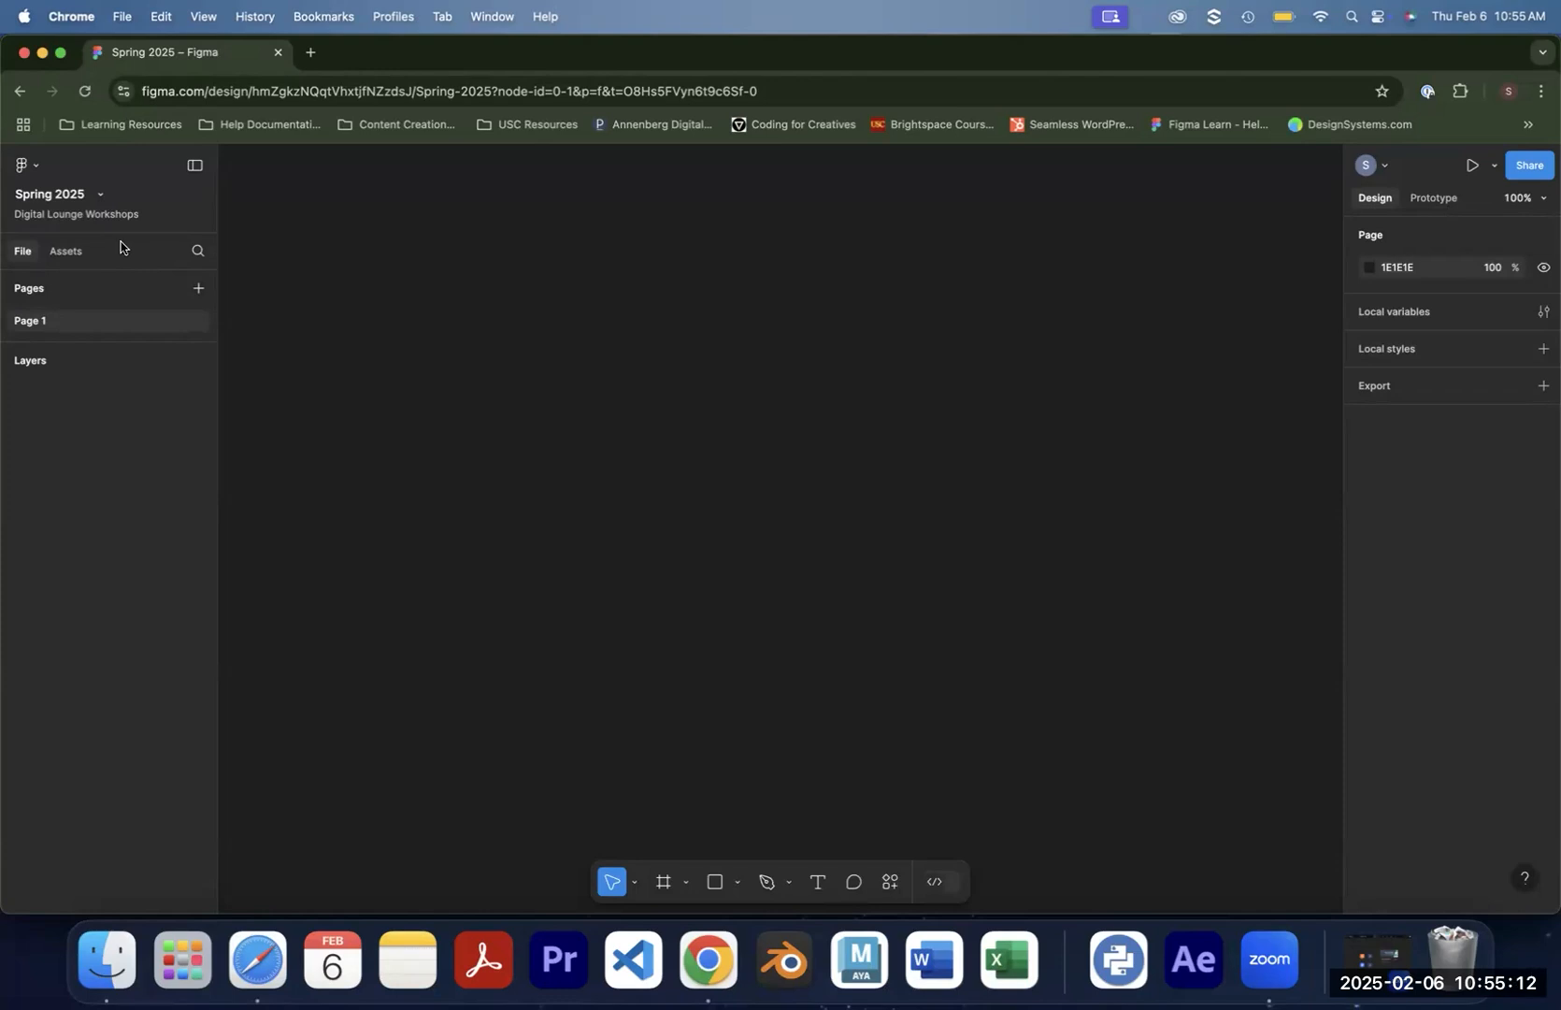
{"action": "left_click", "coordinate": [77, 253]}
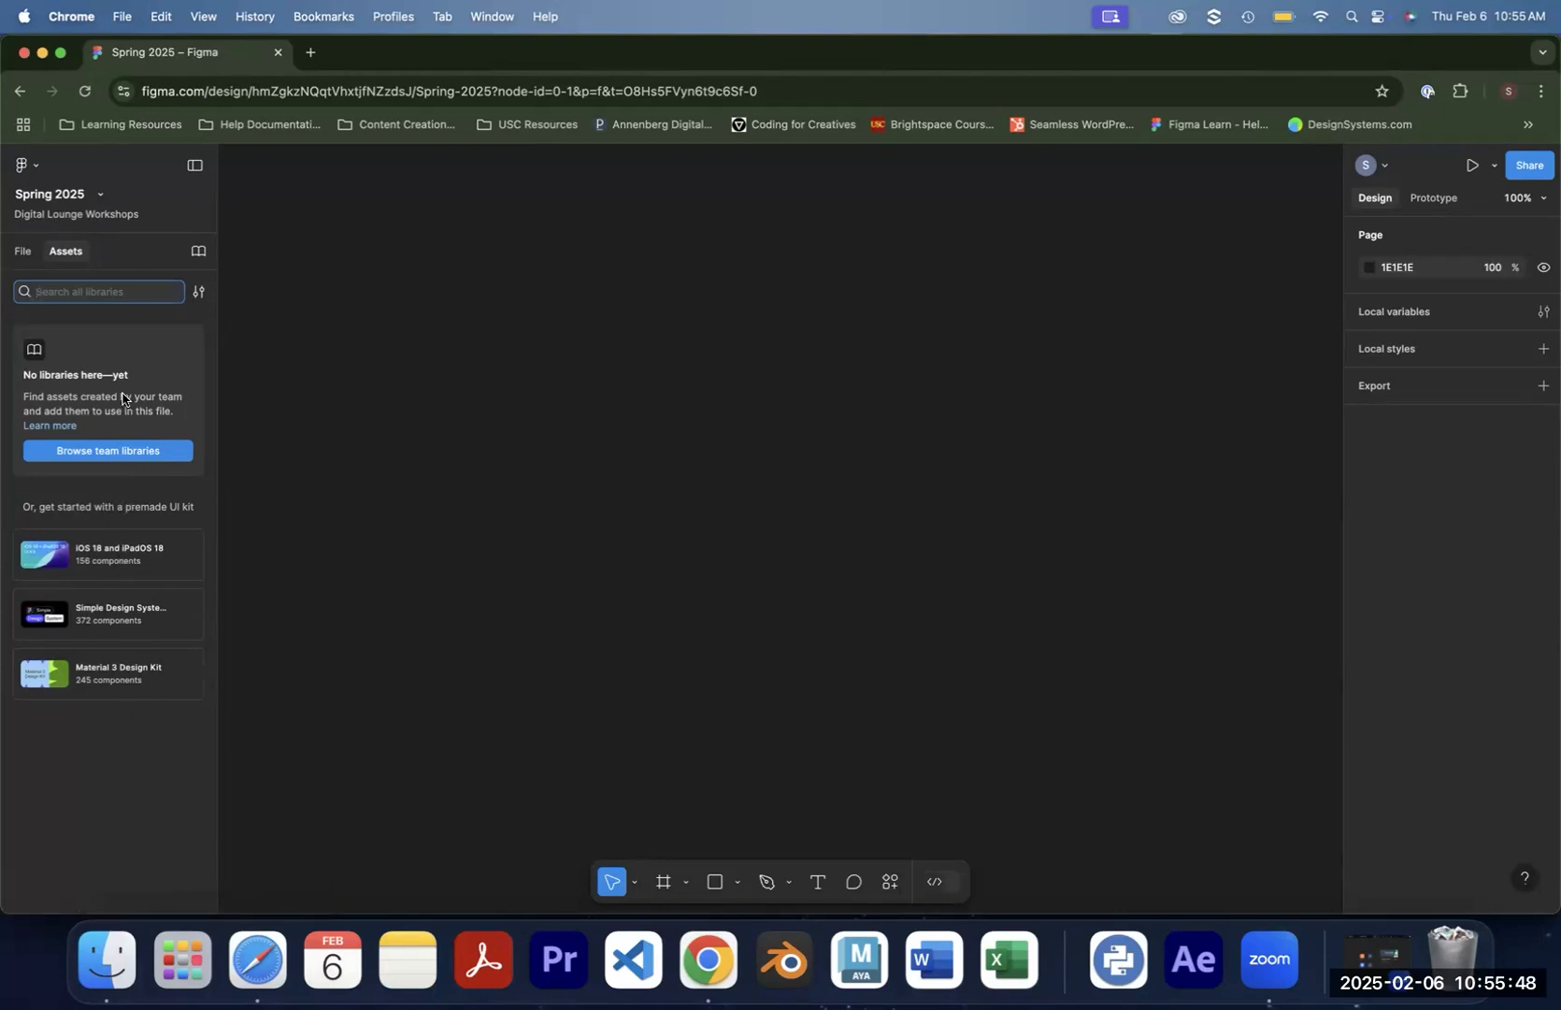
{"action": "left_click", "coordinate": [26, 253]}
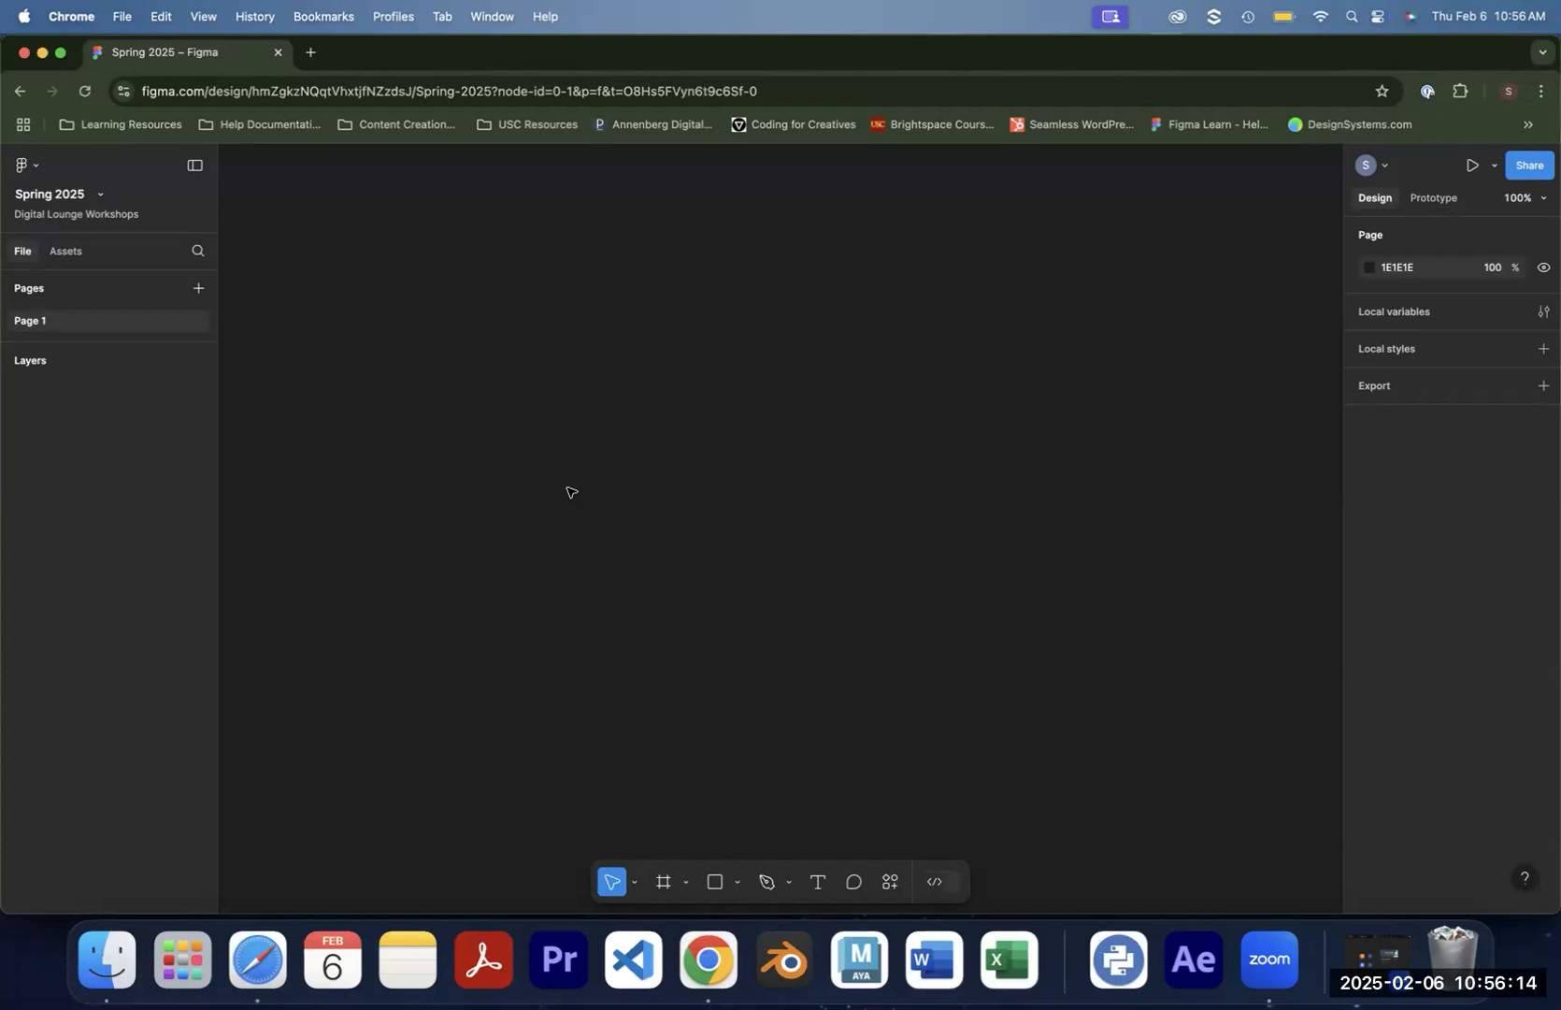
Draw a frame about 879 × 678 on the empty canvas, delete it, and bring the frame back
{"action": "left_click", "coordinate": [665, 884]}
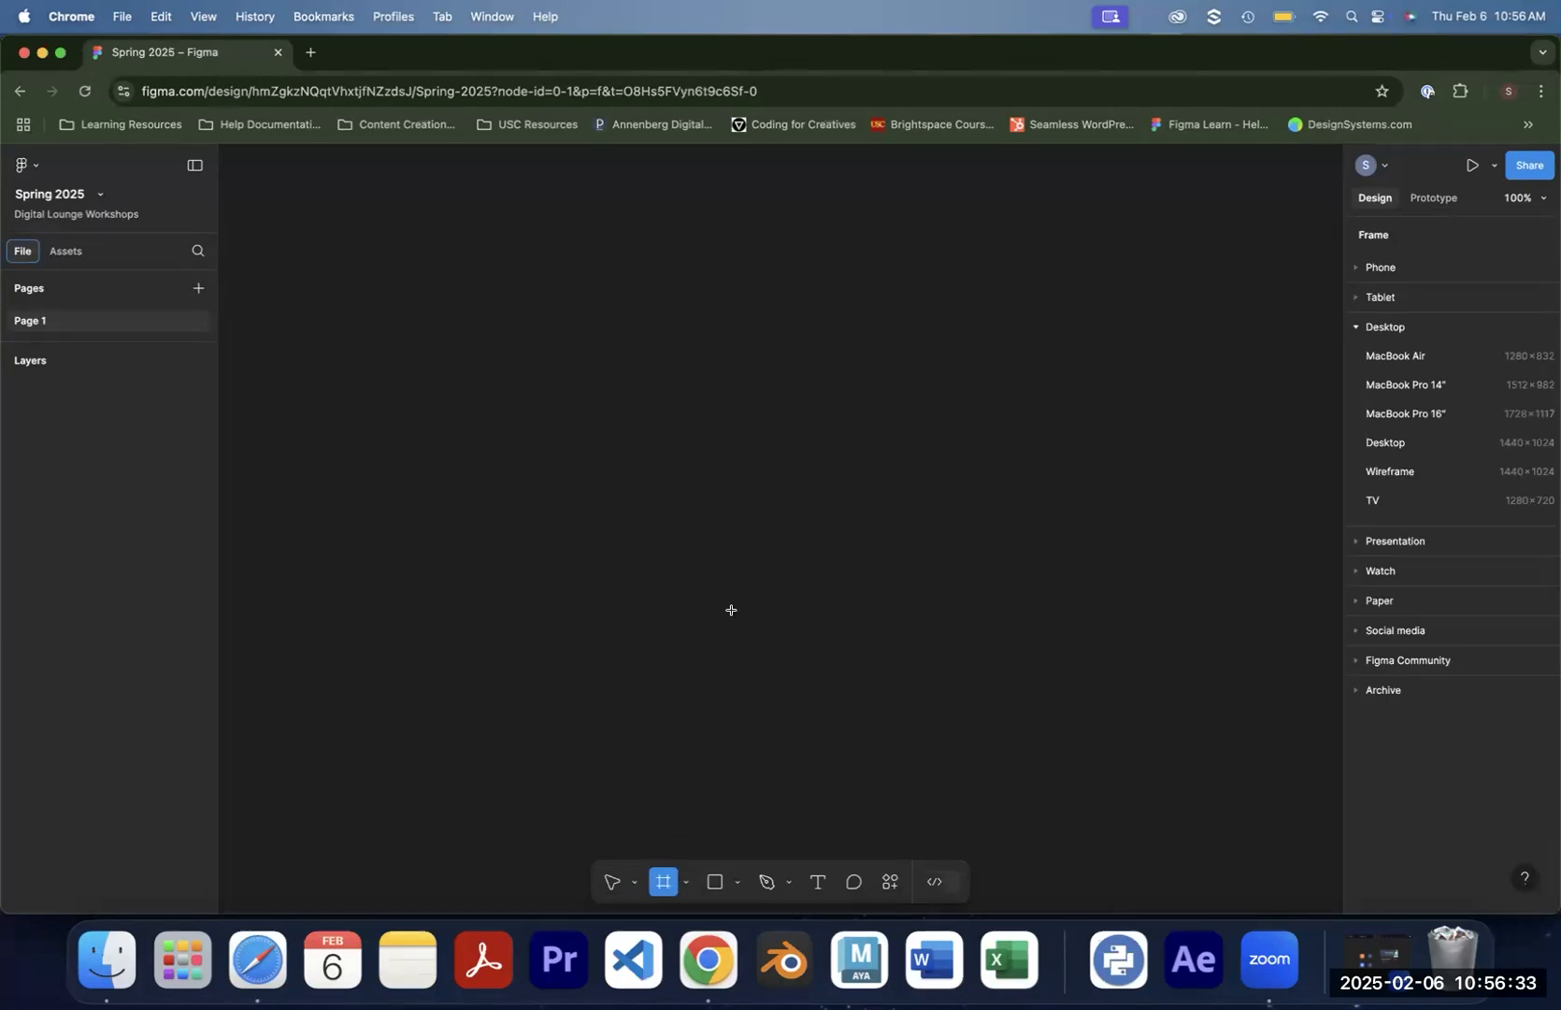
{"action": "left_click_drag", "start_coordinate": [469, 241], "coordinate": [1264, 853]}
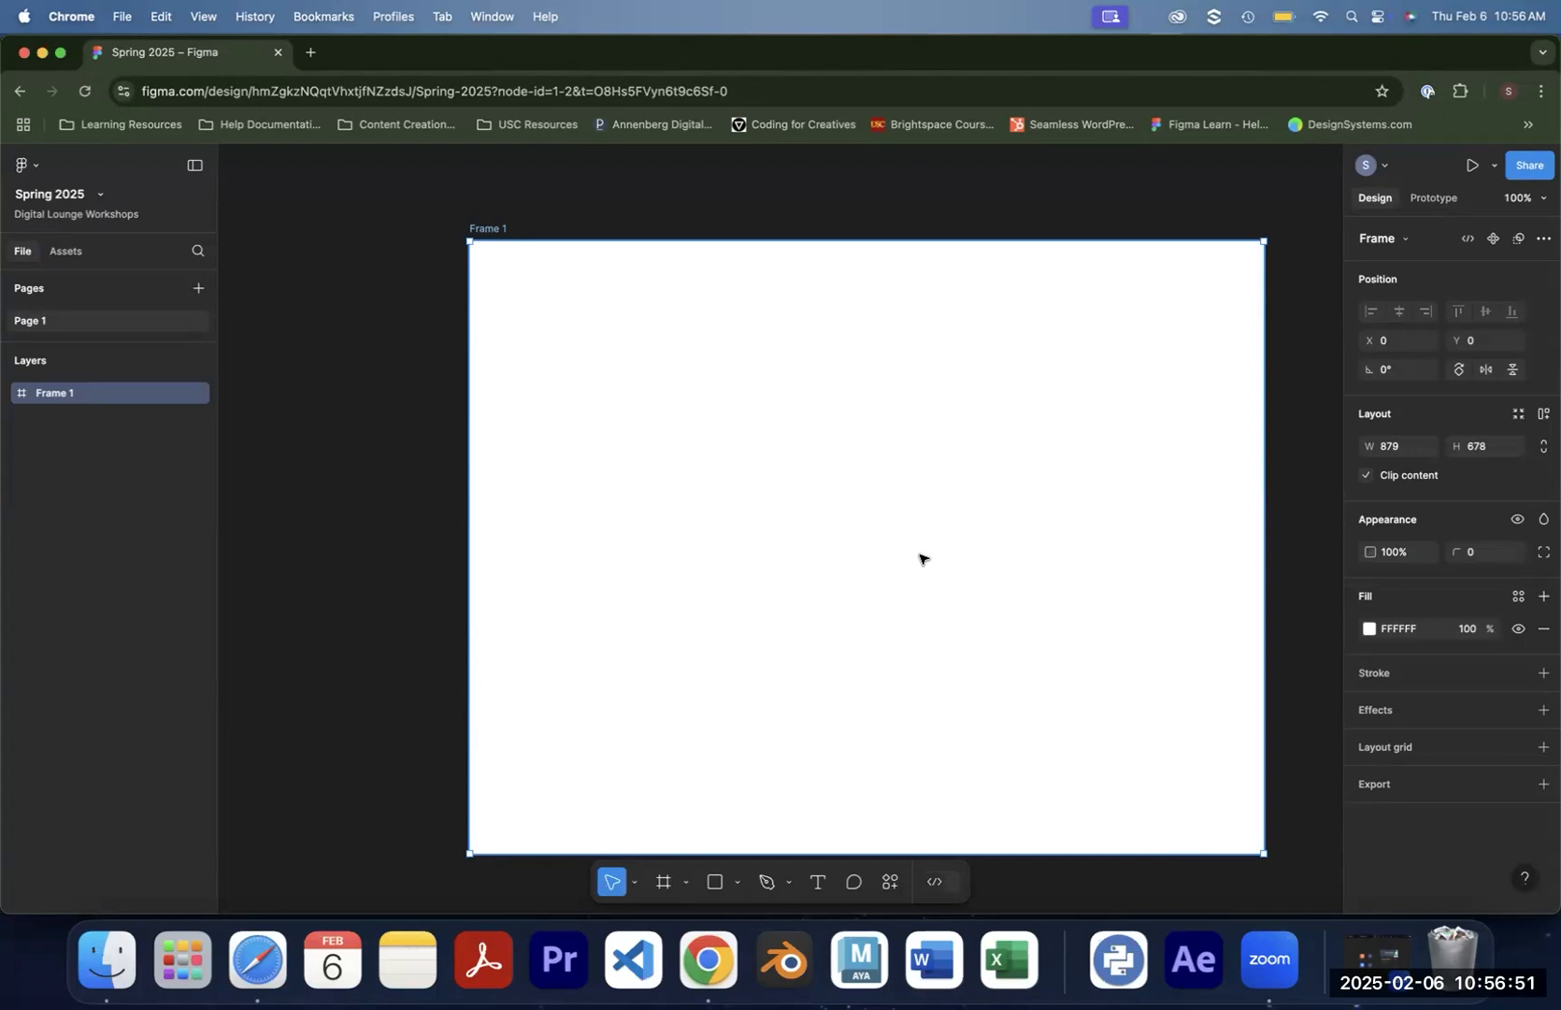
{"action": "key", "text": "BackSpace"}
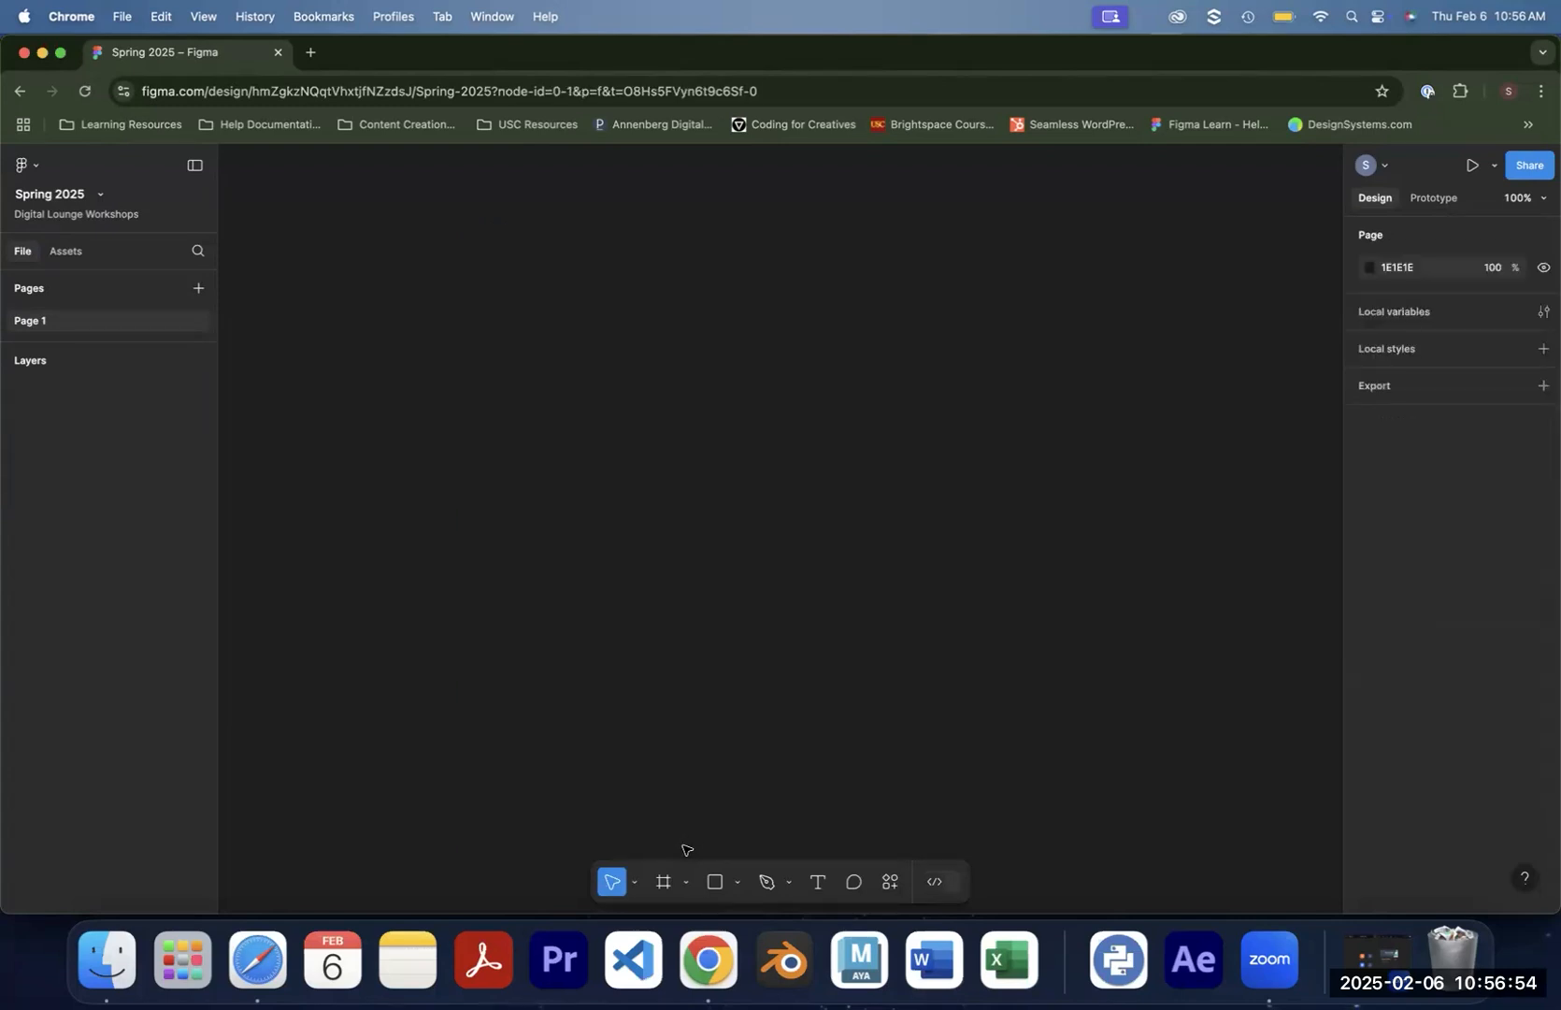
{"action": "key", "text": "f"}
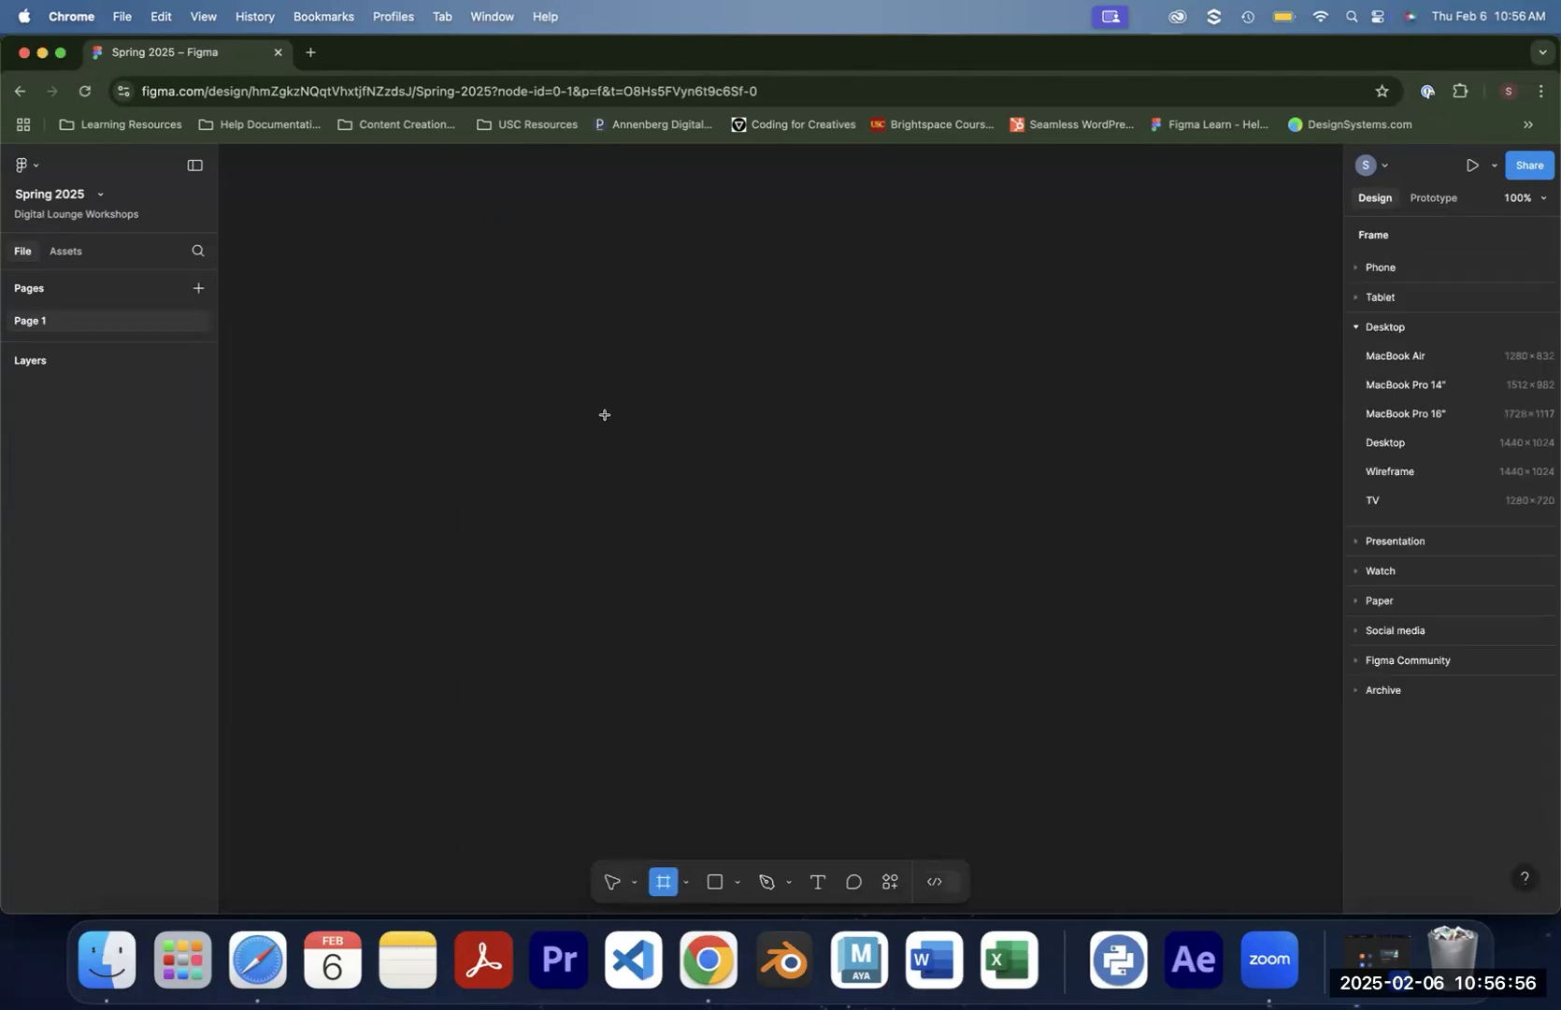
{"action": "key", "text": "super+z"}
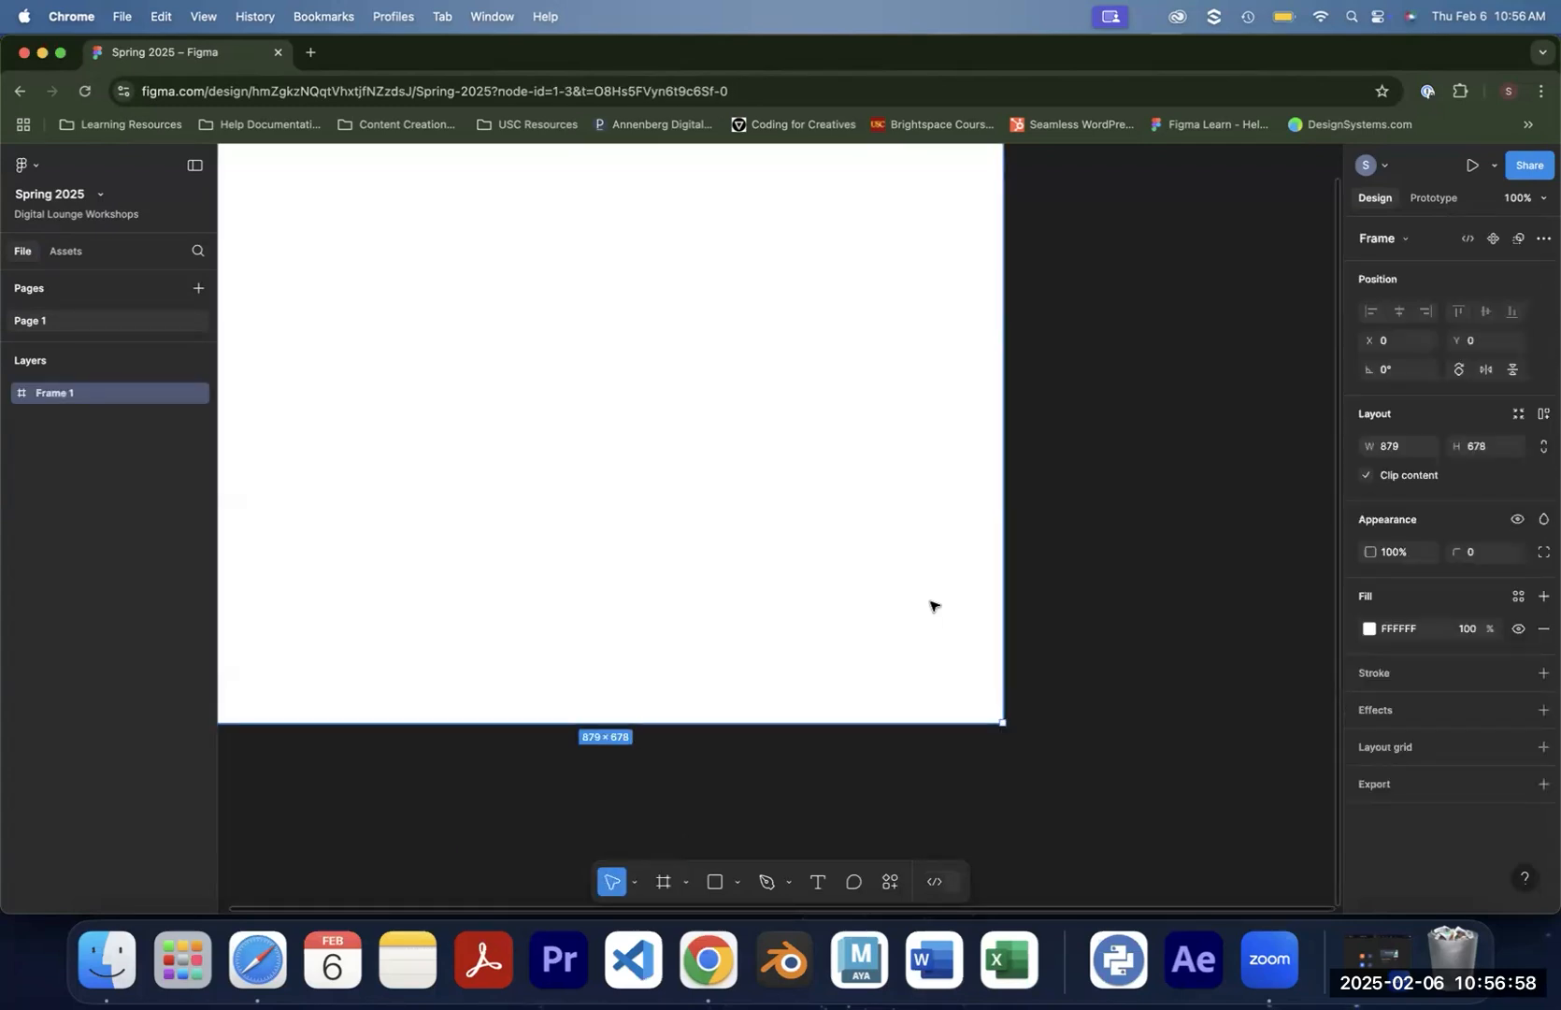
Delete the drawn frame and look through the preset frame sizes for phone, tablet, desktop, watch, paper and social media
{"action": "key", "text": "BackSpace"}
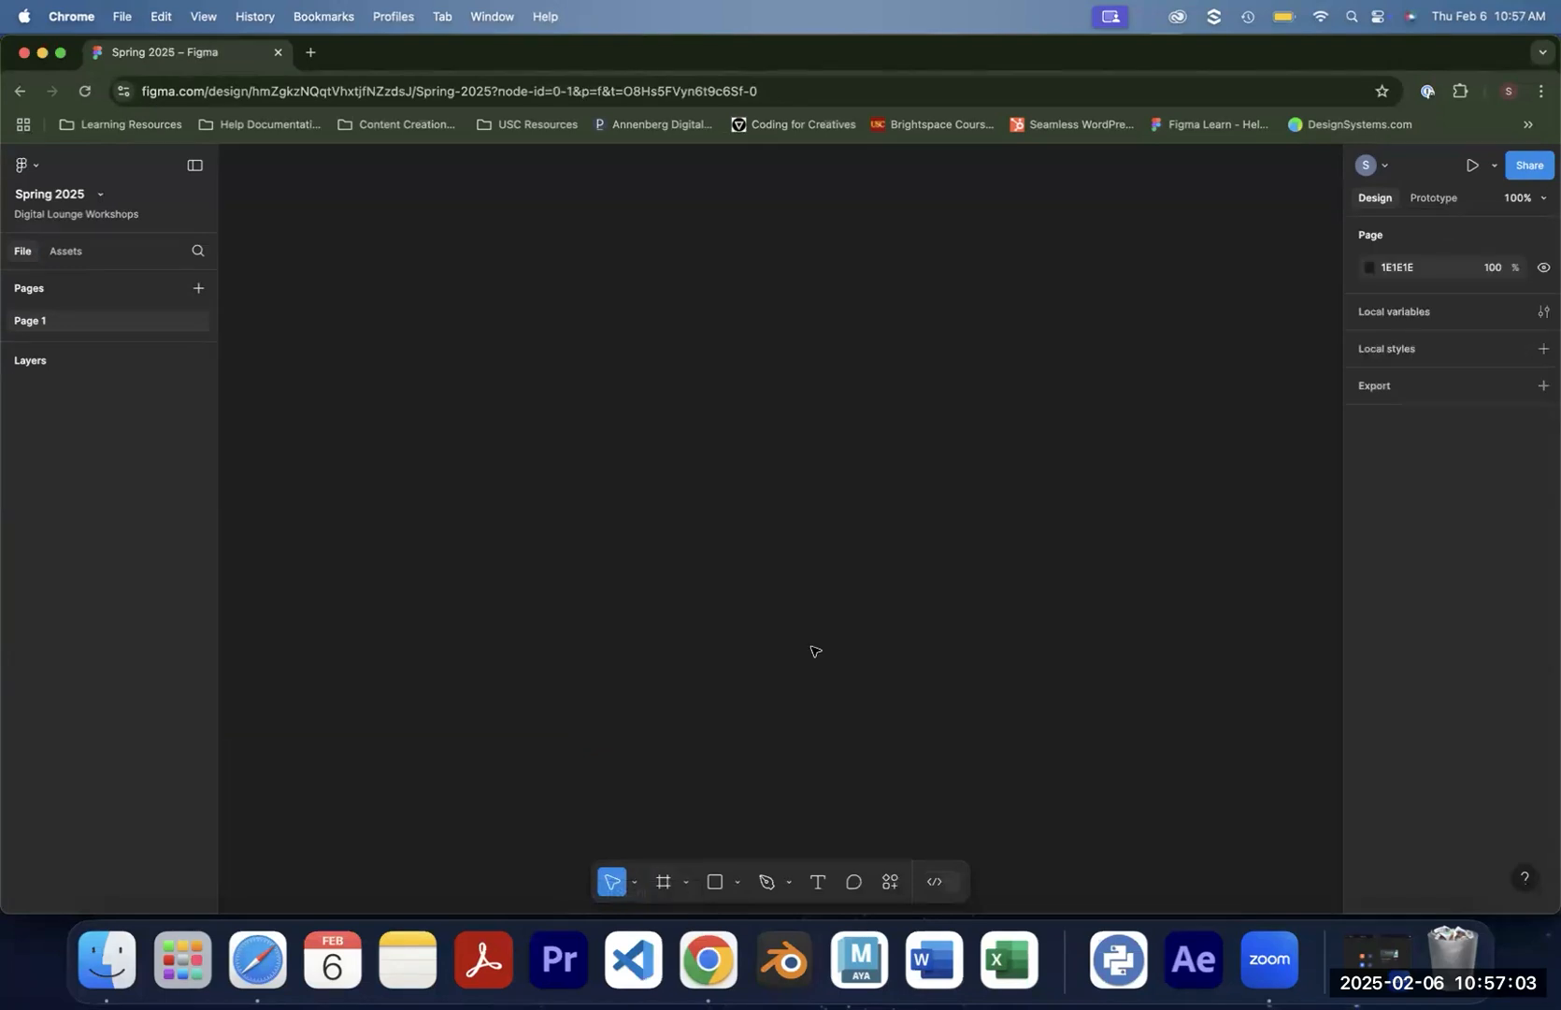
{"action": "key", "text": "f"}
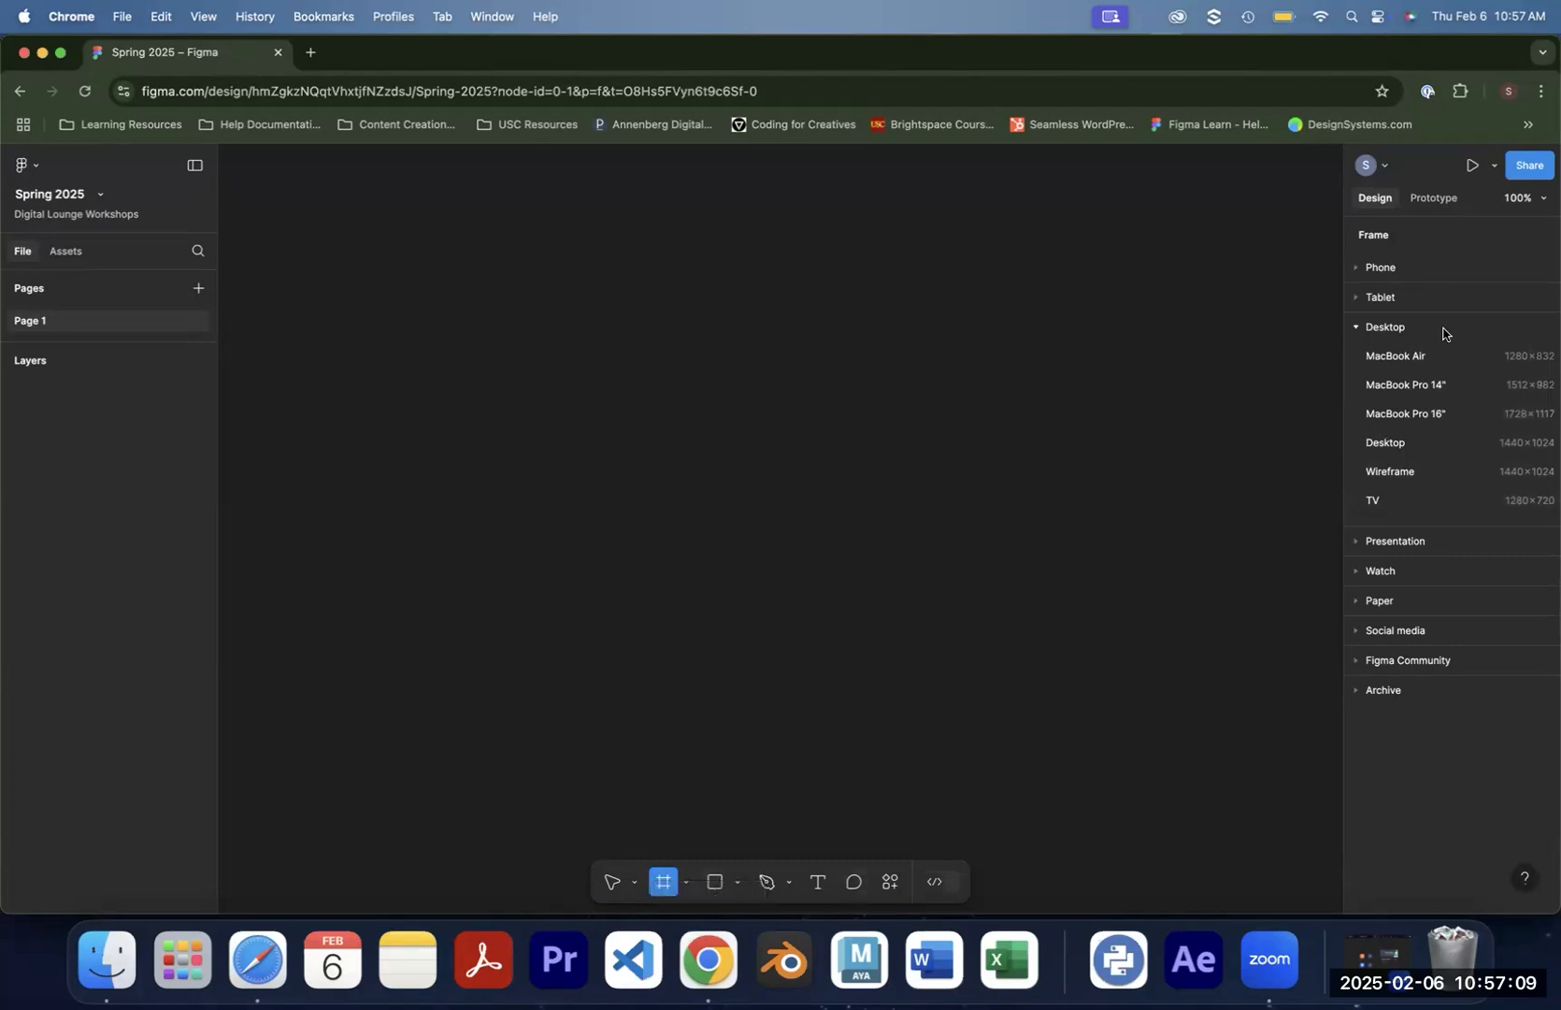
{"action": "left_click", "coordinate": [1404, 271]}
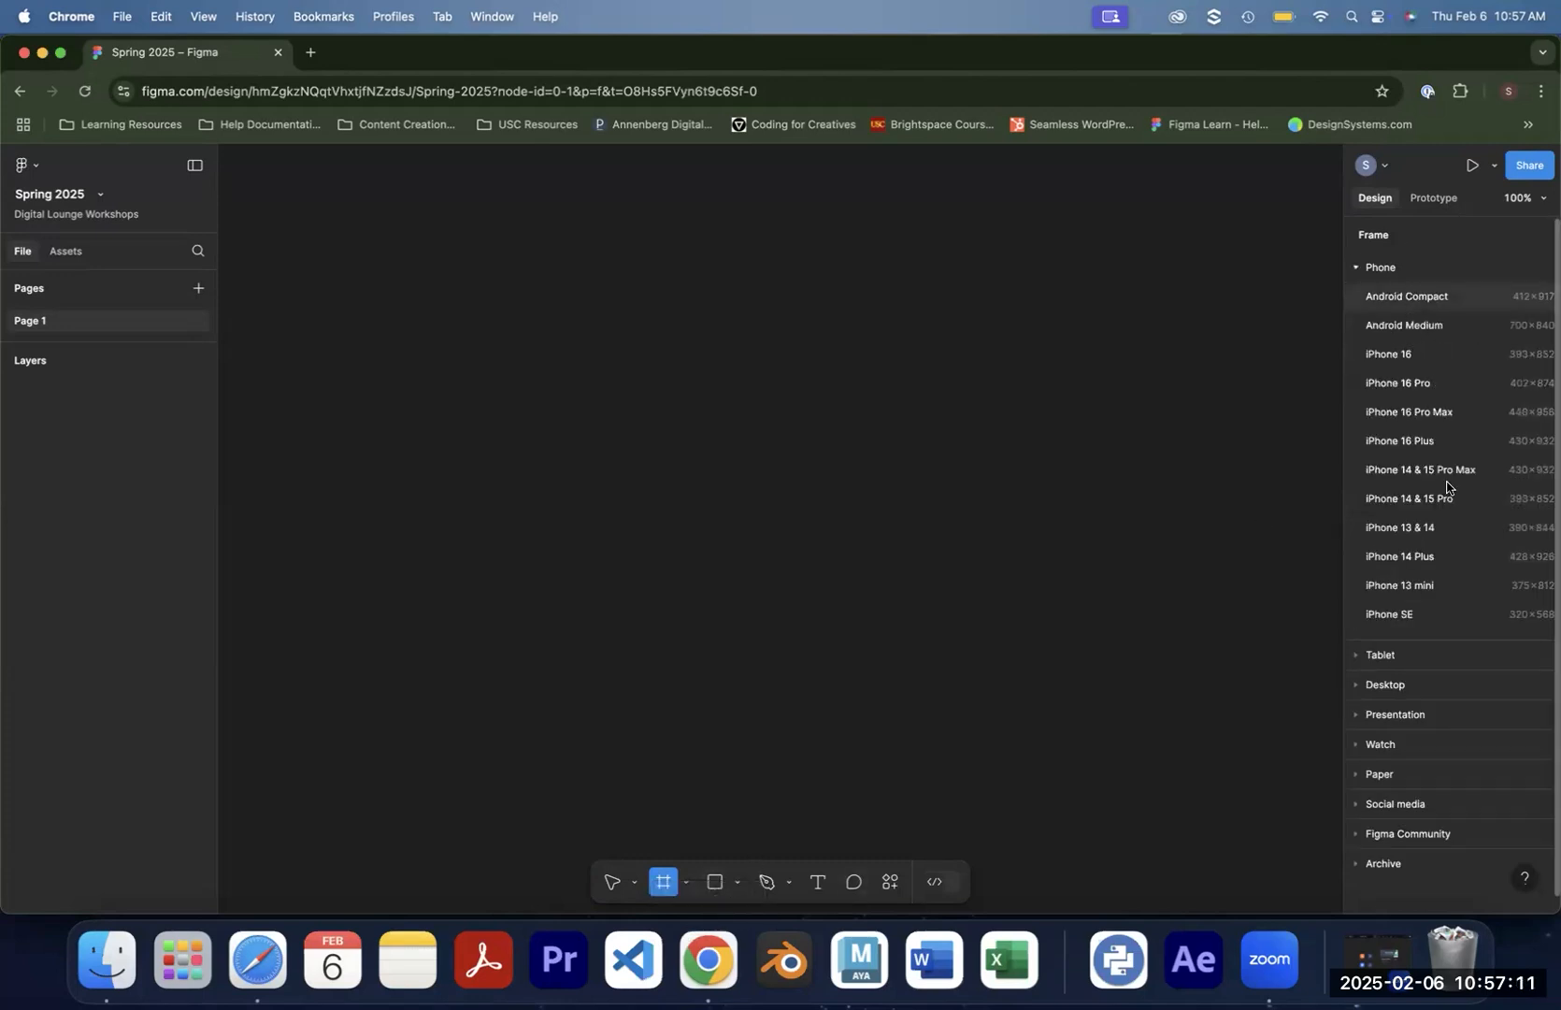
{"action": "left_click", "coordinate": [1454, 654]}
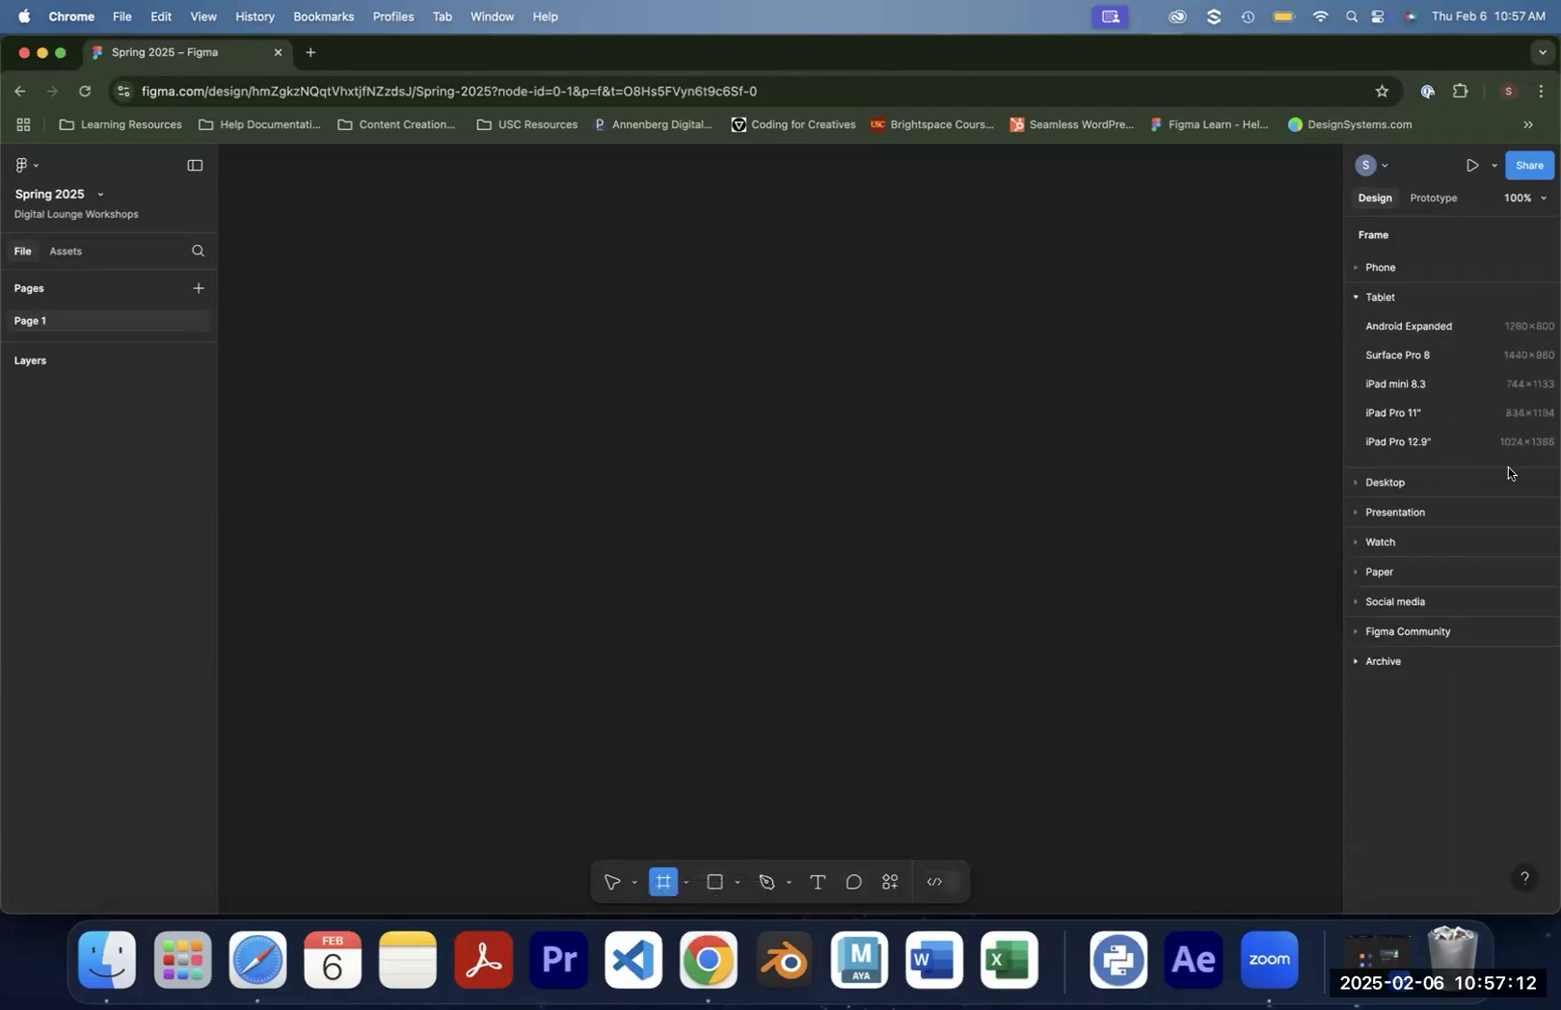
{"action": "left_click", "coordinate": [1433, 484]}
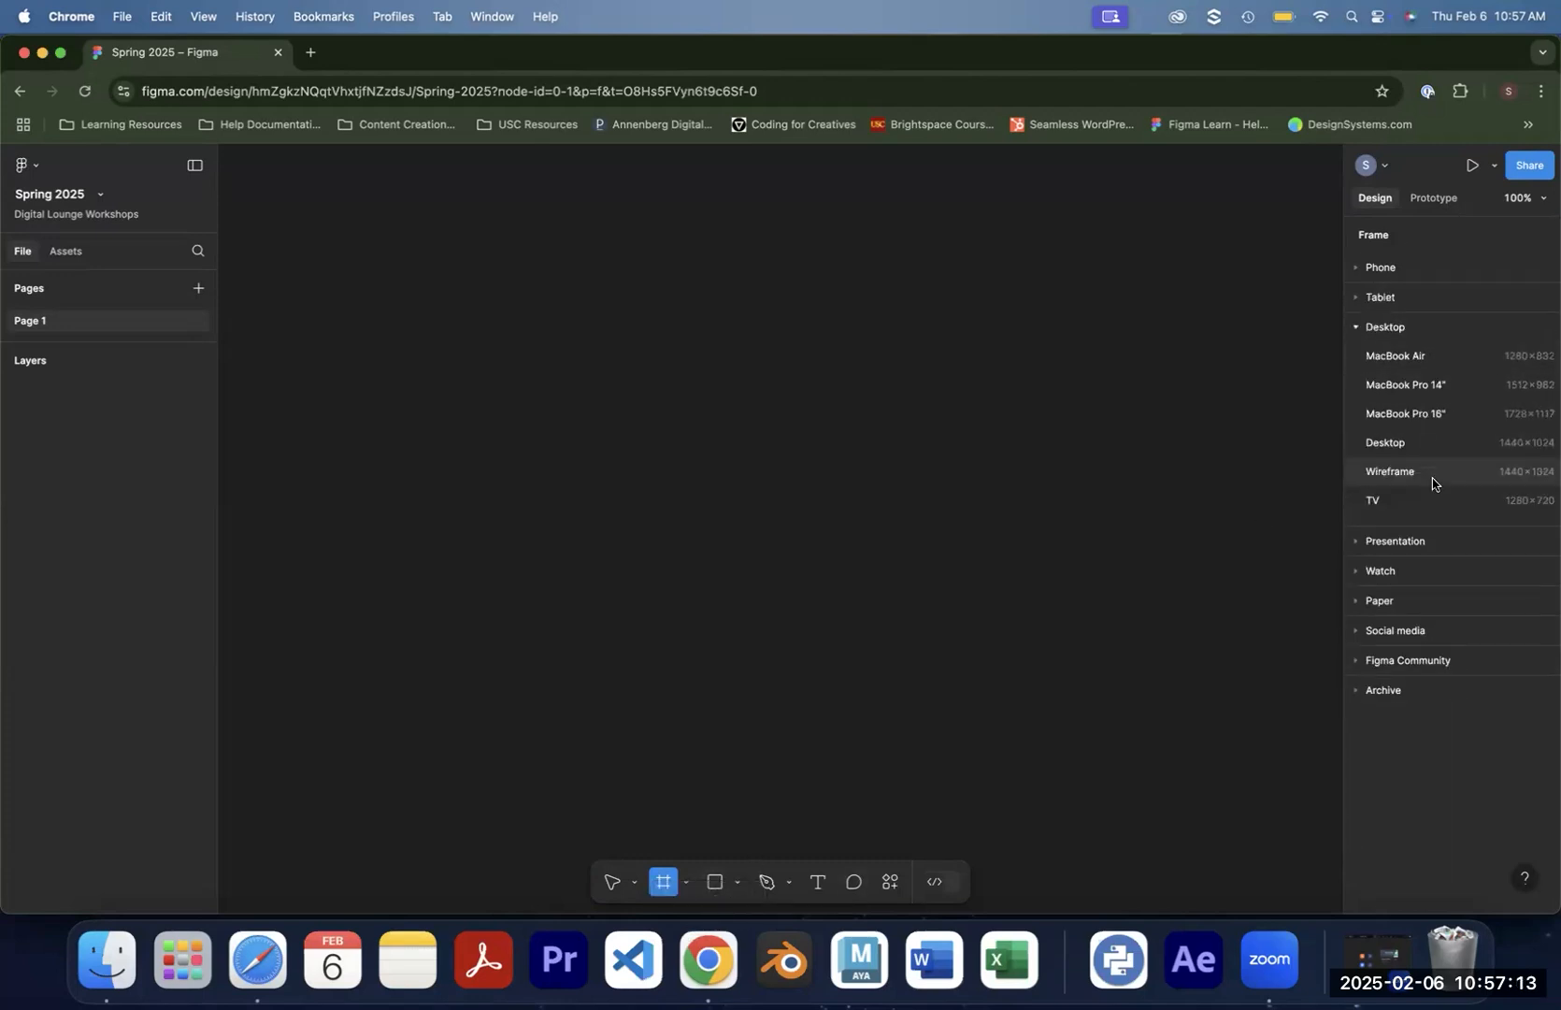
{"action": "left_click", "coordinate": [1394, 575]}
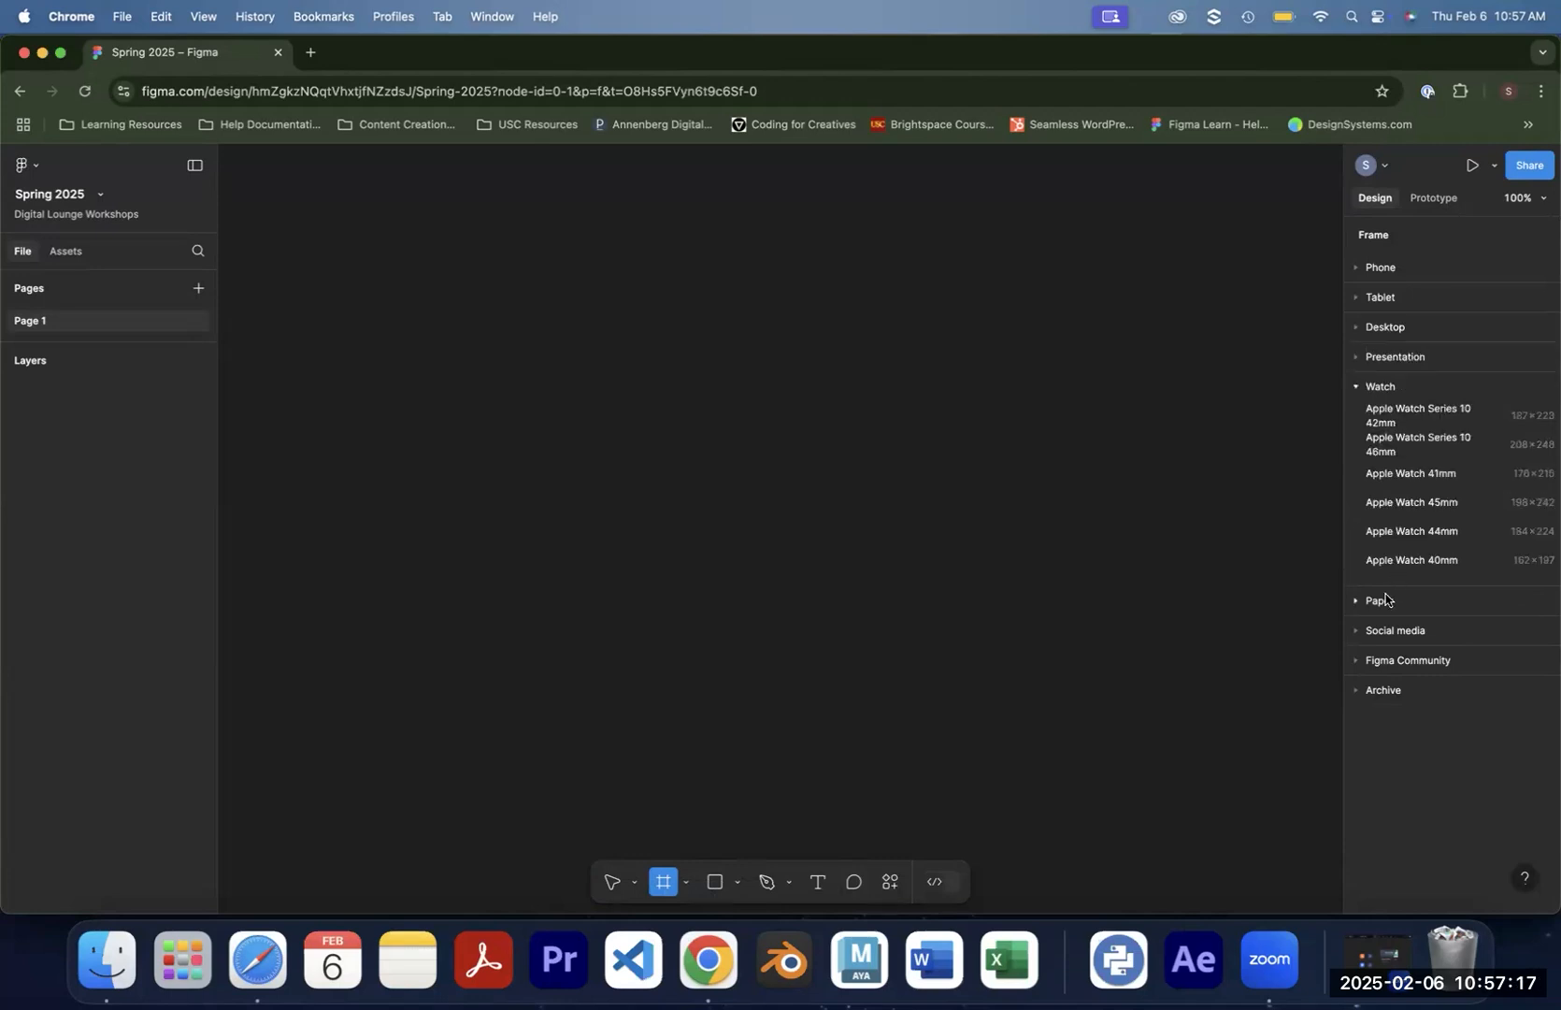
{"action": "left_click", "coordinate": [1387, 600]}
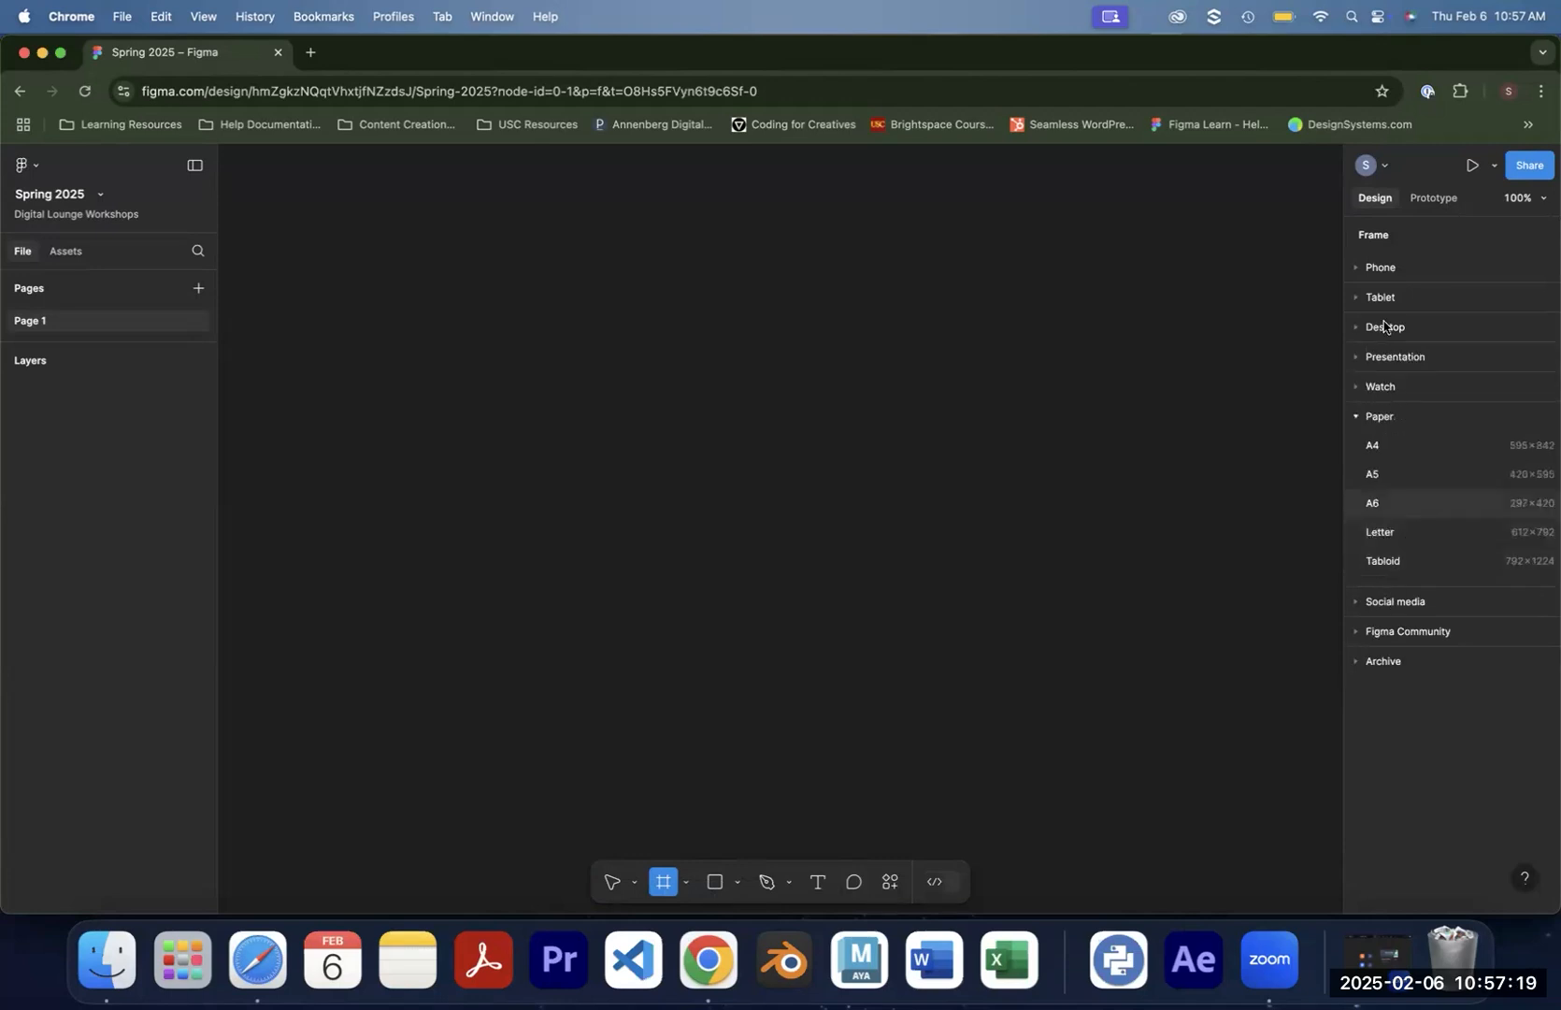
{"action": "left_click", "coordinate": [1416, 601]}
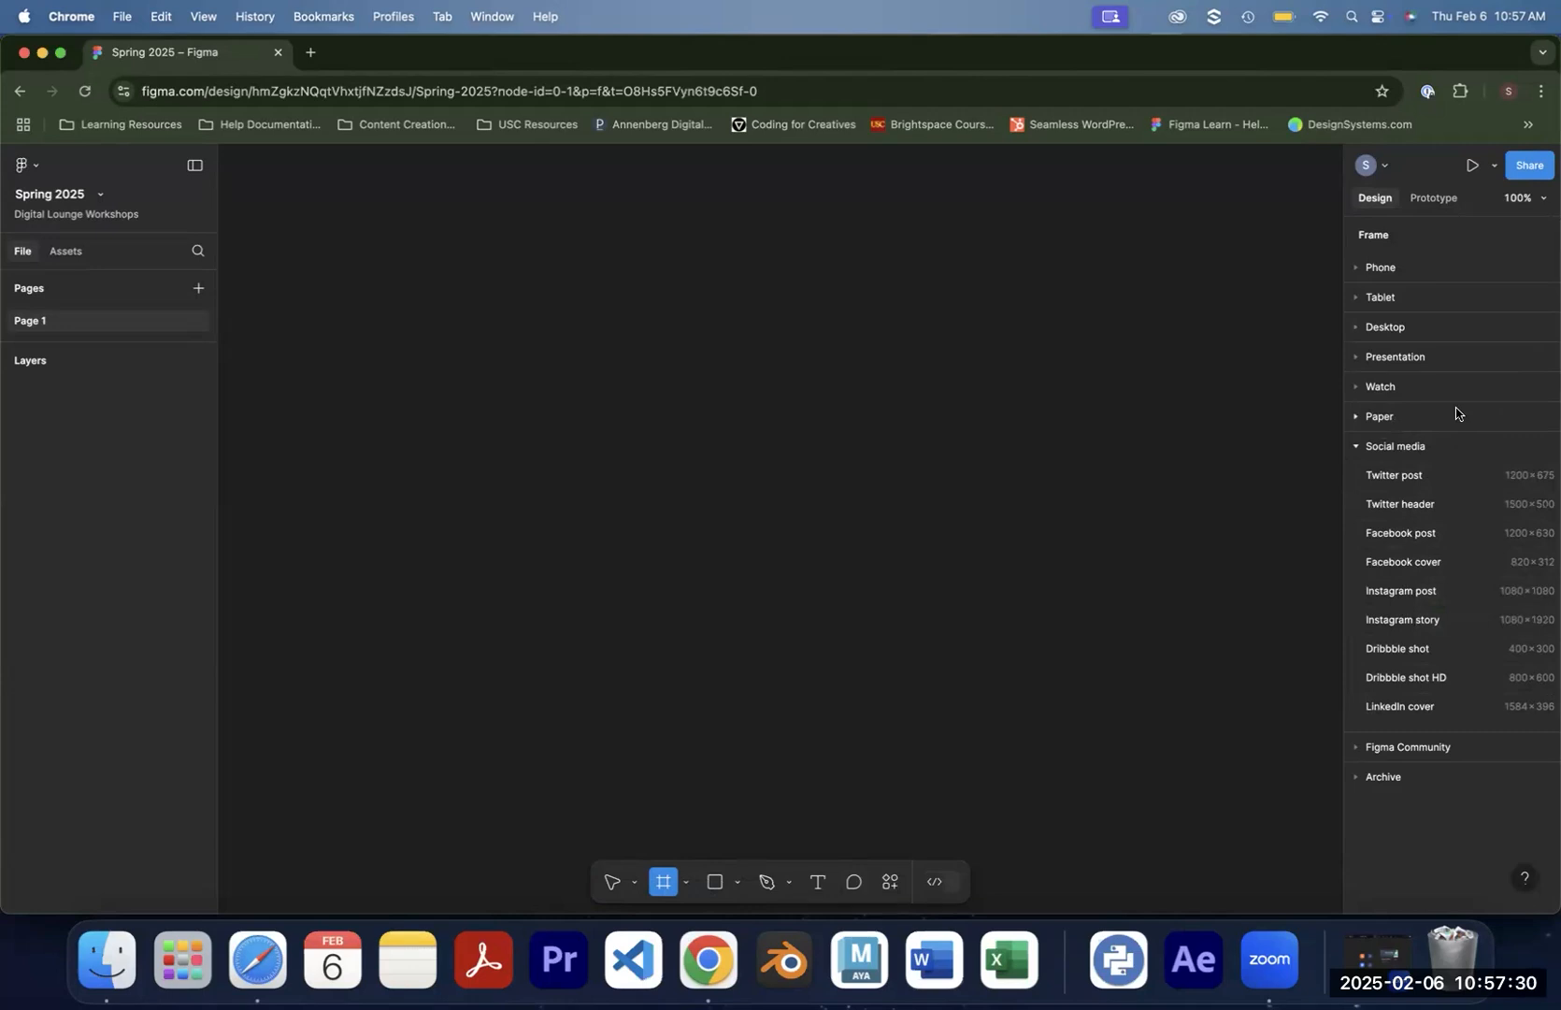
Add a frame from the 1440 × 1024 Desktop preset and rename it Home
{"action": "left_click", "coordinate": [1388, 329]}
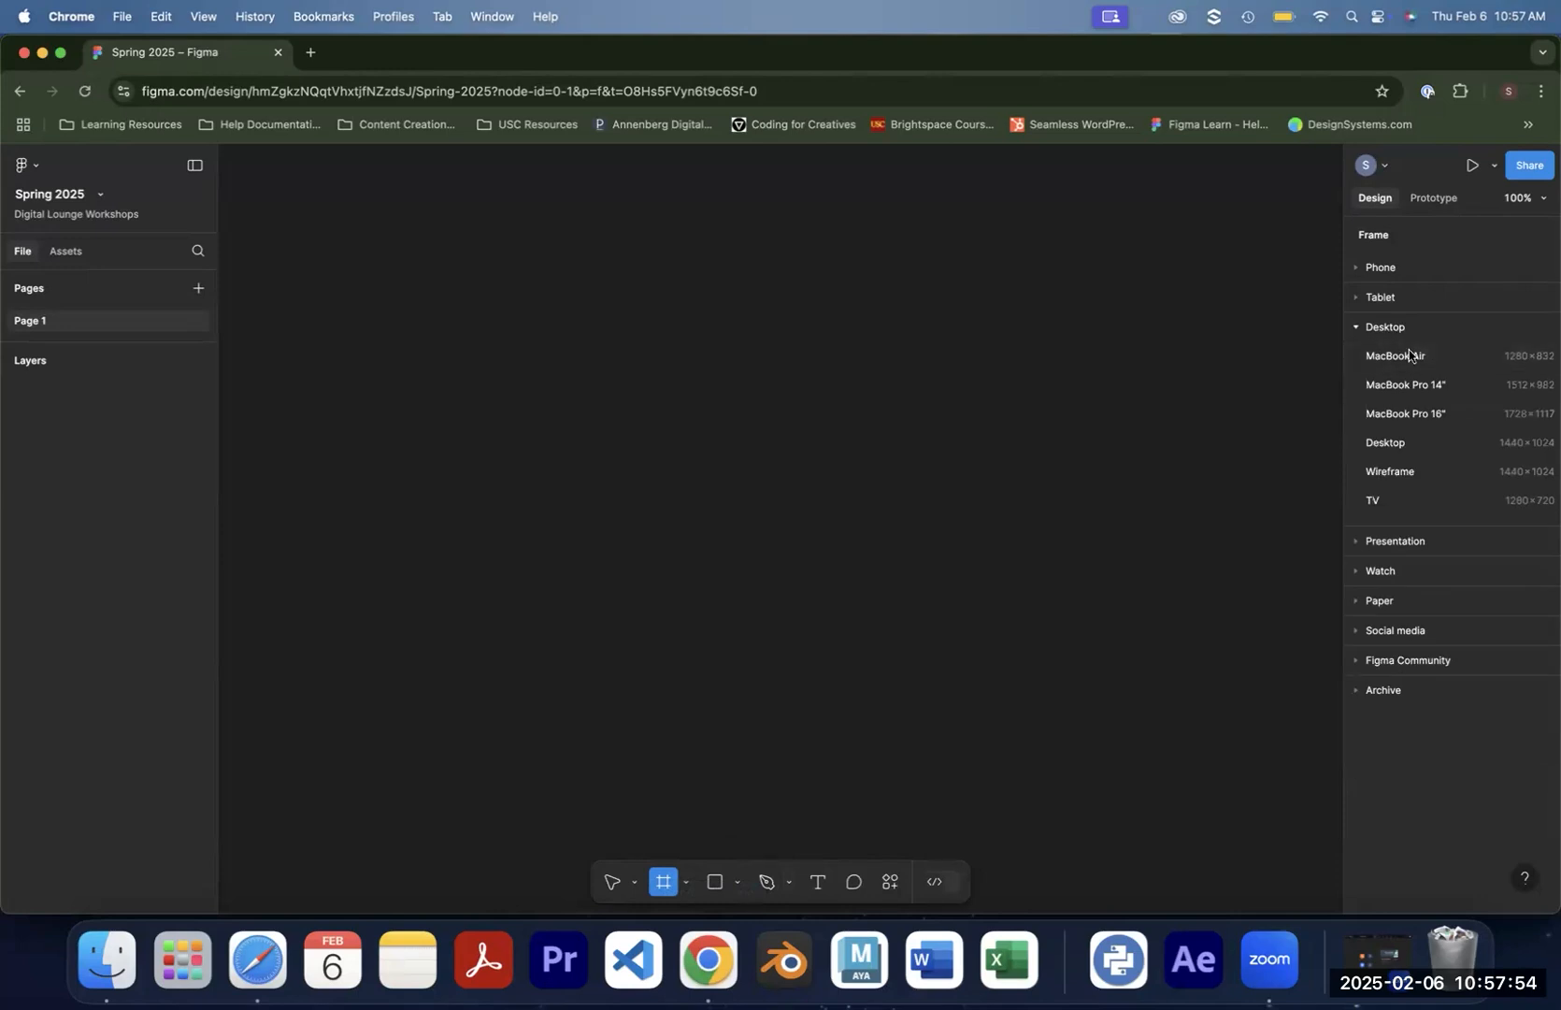
{"action": "left_click", "coordinate": [1425, 448]}
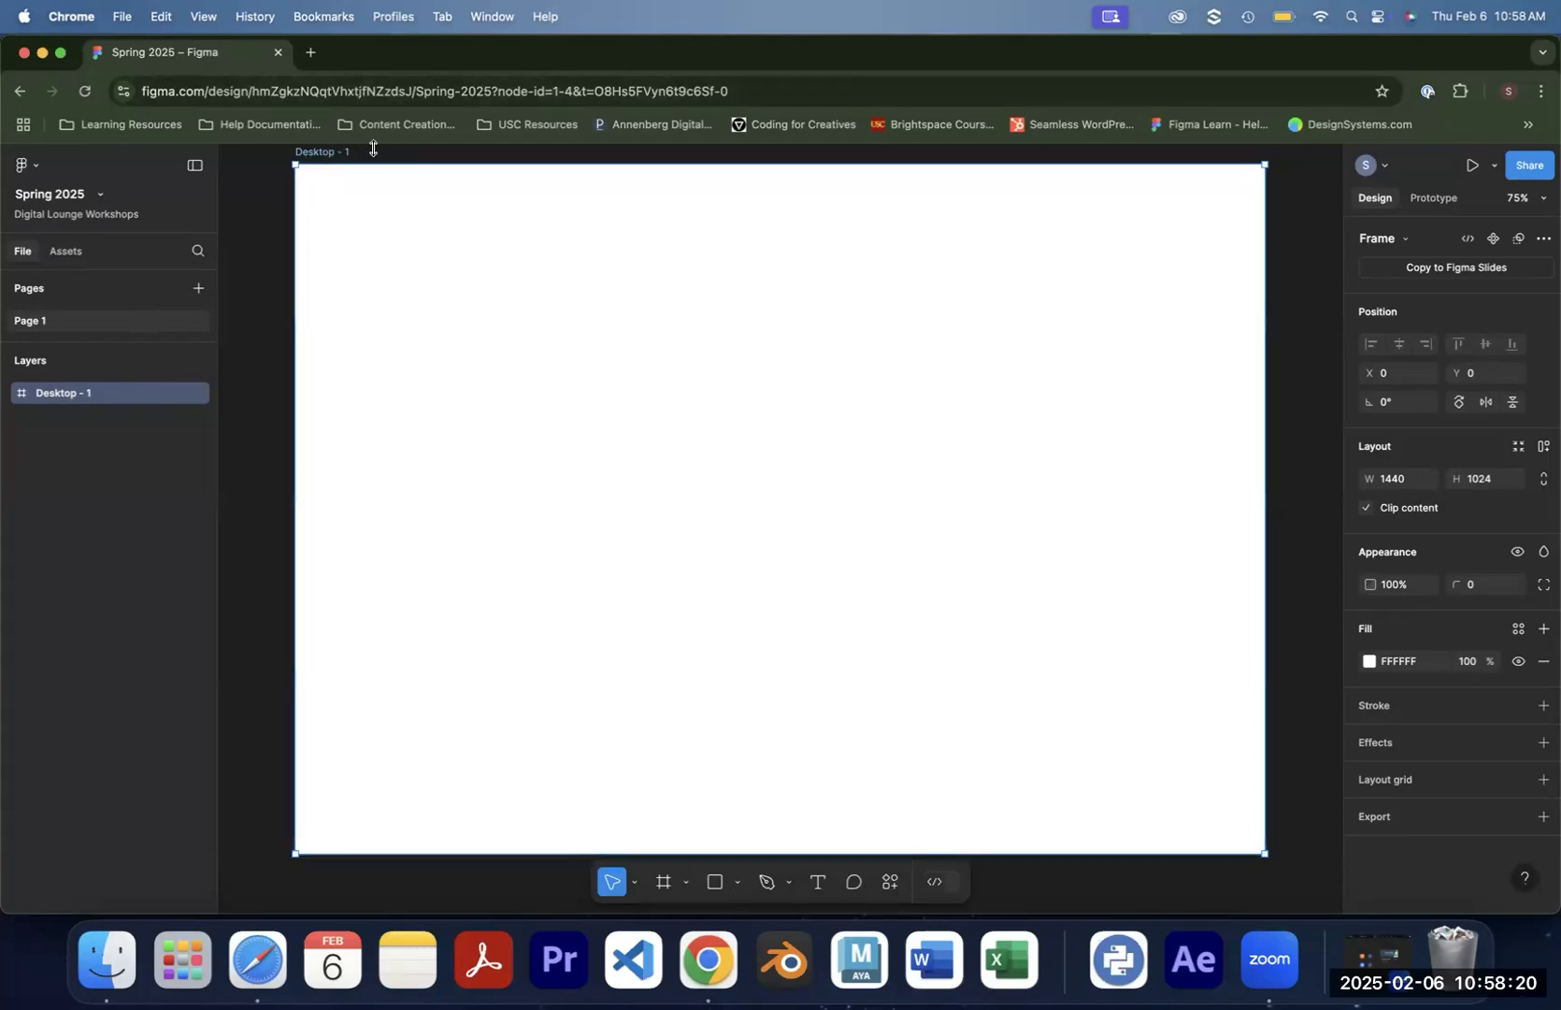
{"action": "double_click", "coordinate": [64, 394]}
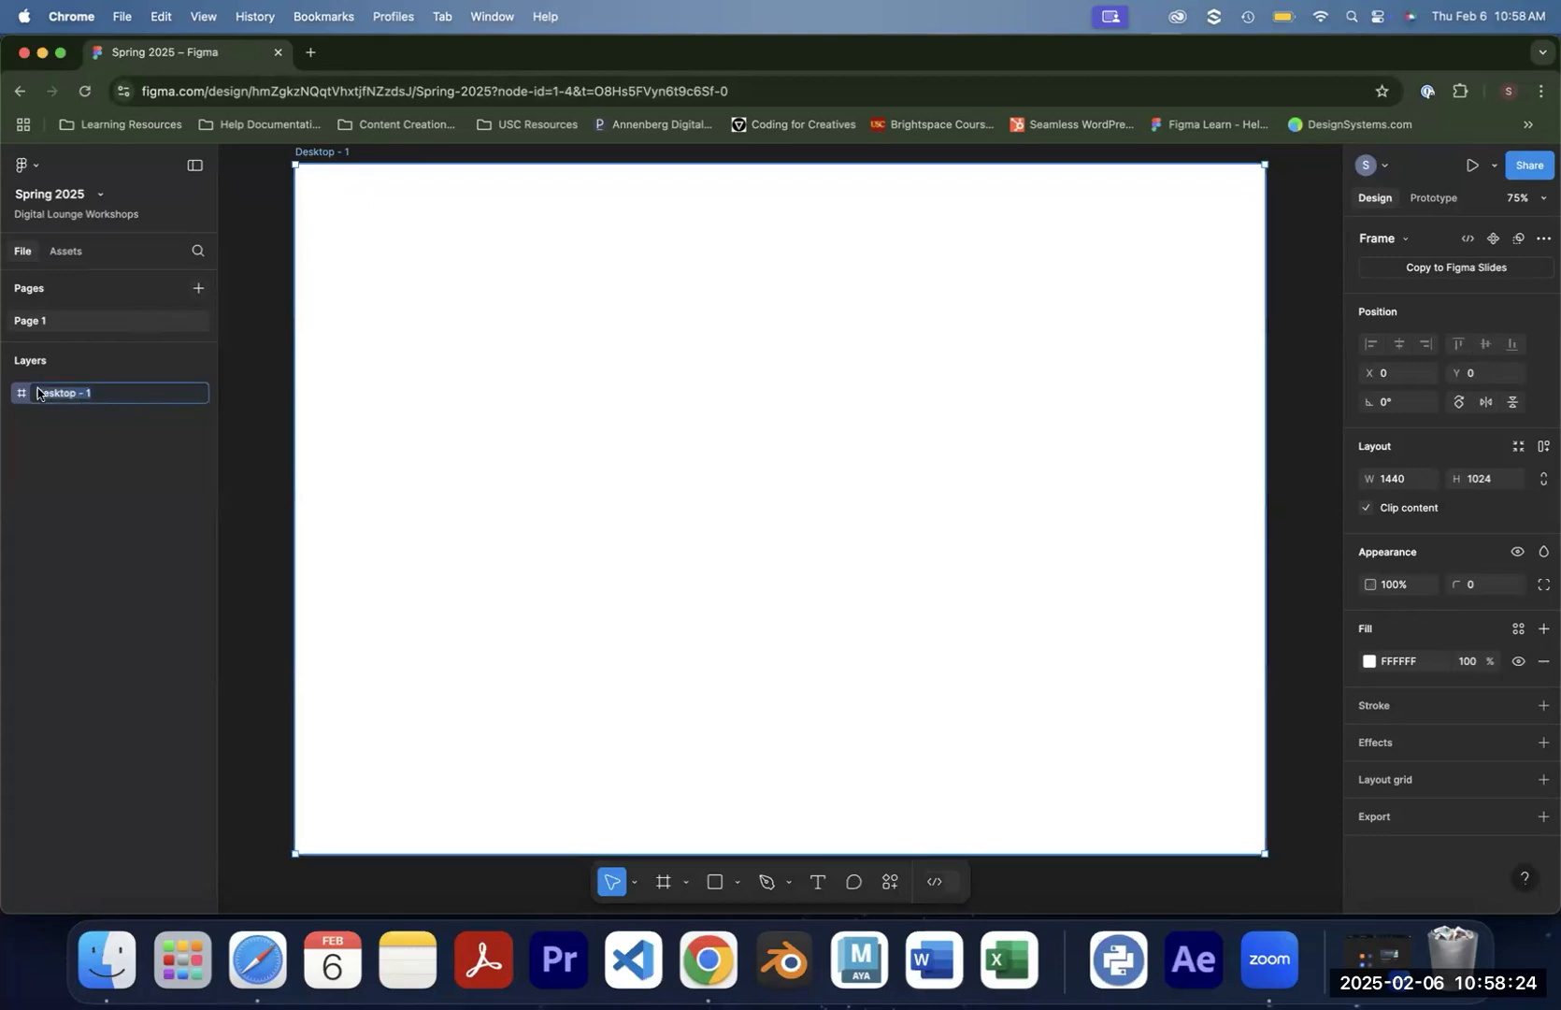
{"action": "left_click", "coordinate": [382, 151]}
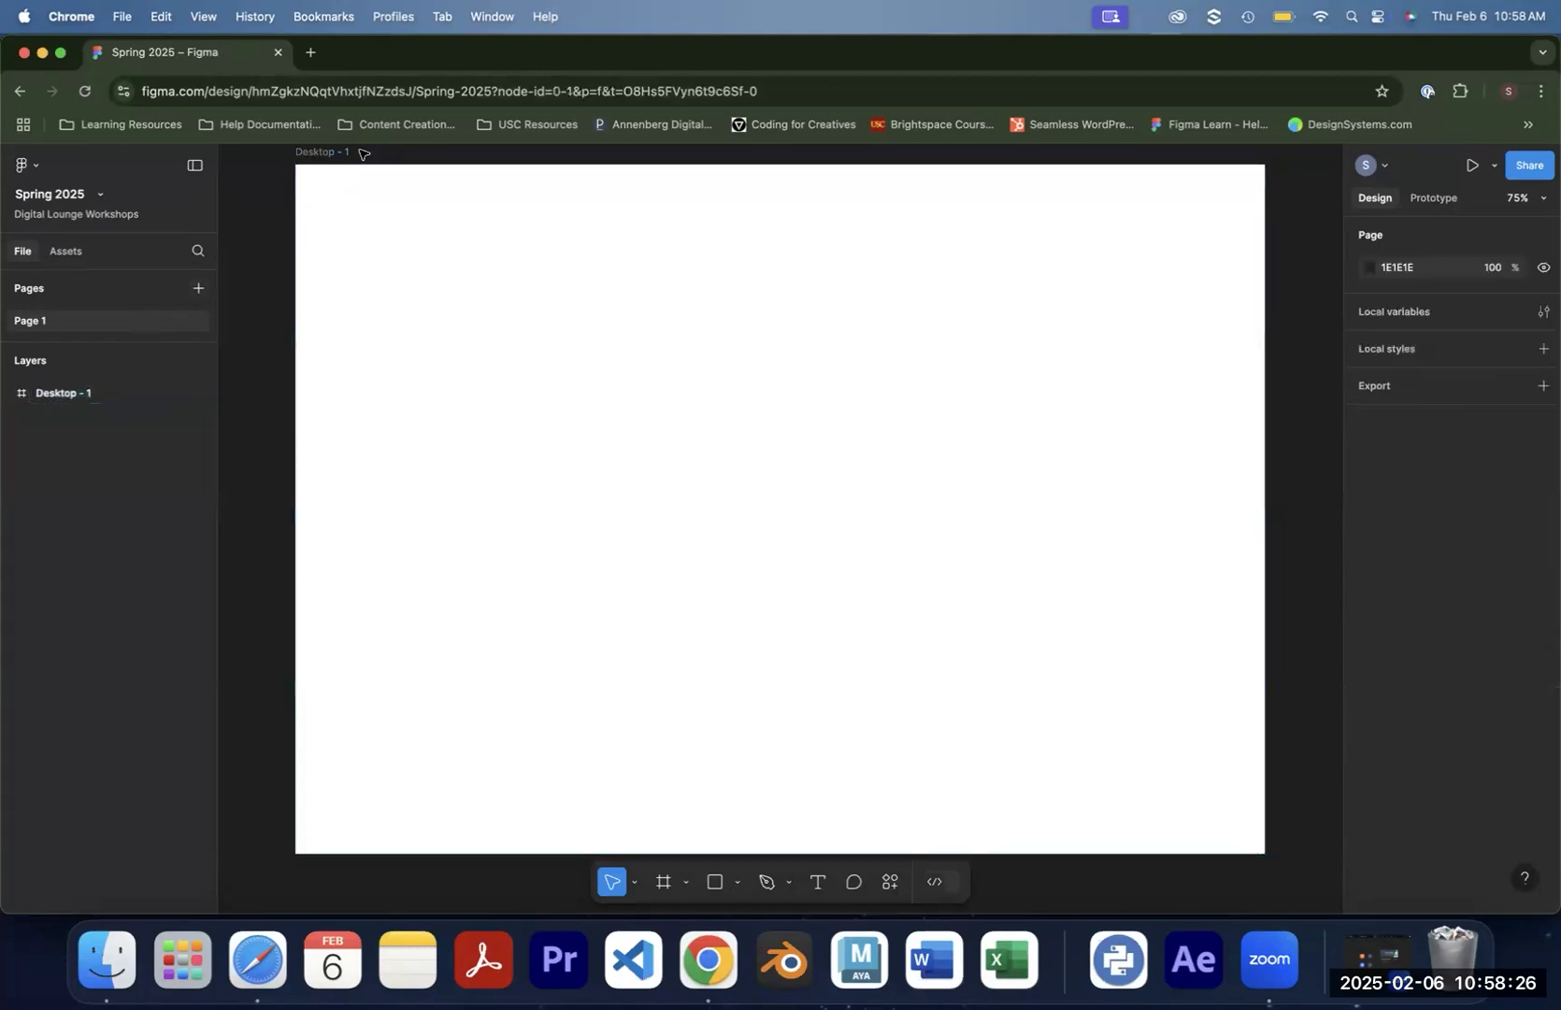
{"action": "double_click", "coordinate": [339, 151]}
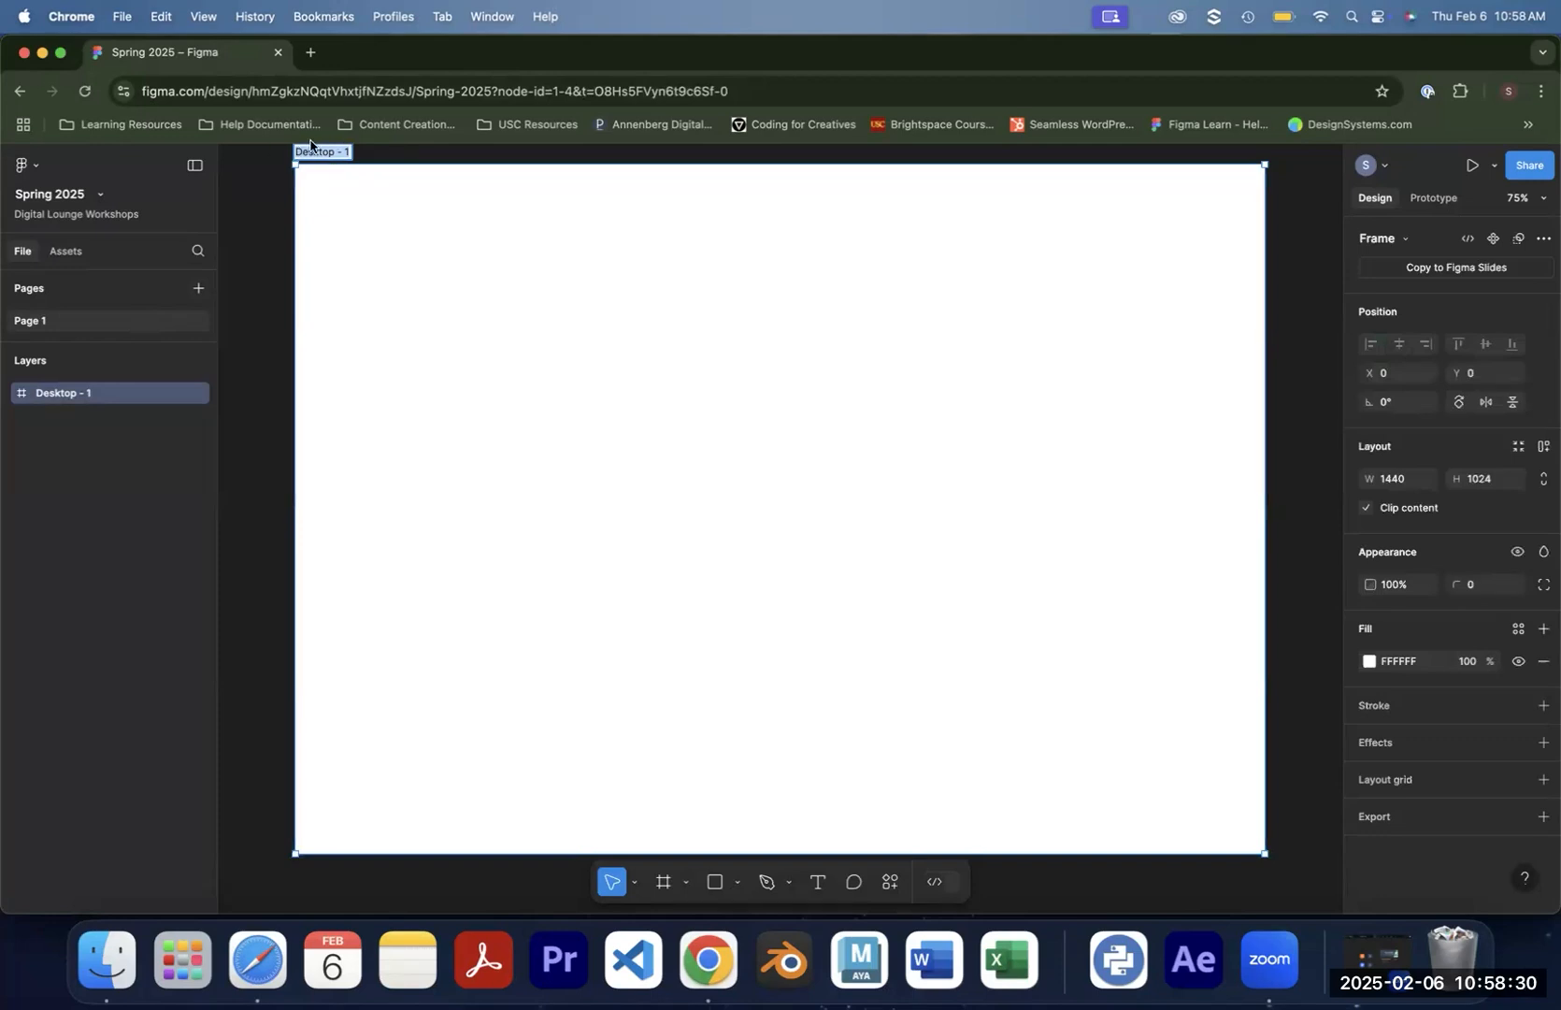
{"action": "type", "text": "Home"}
{"action": "key", "text": "Return"}
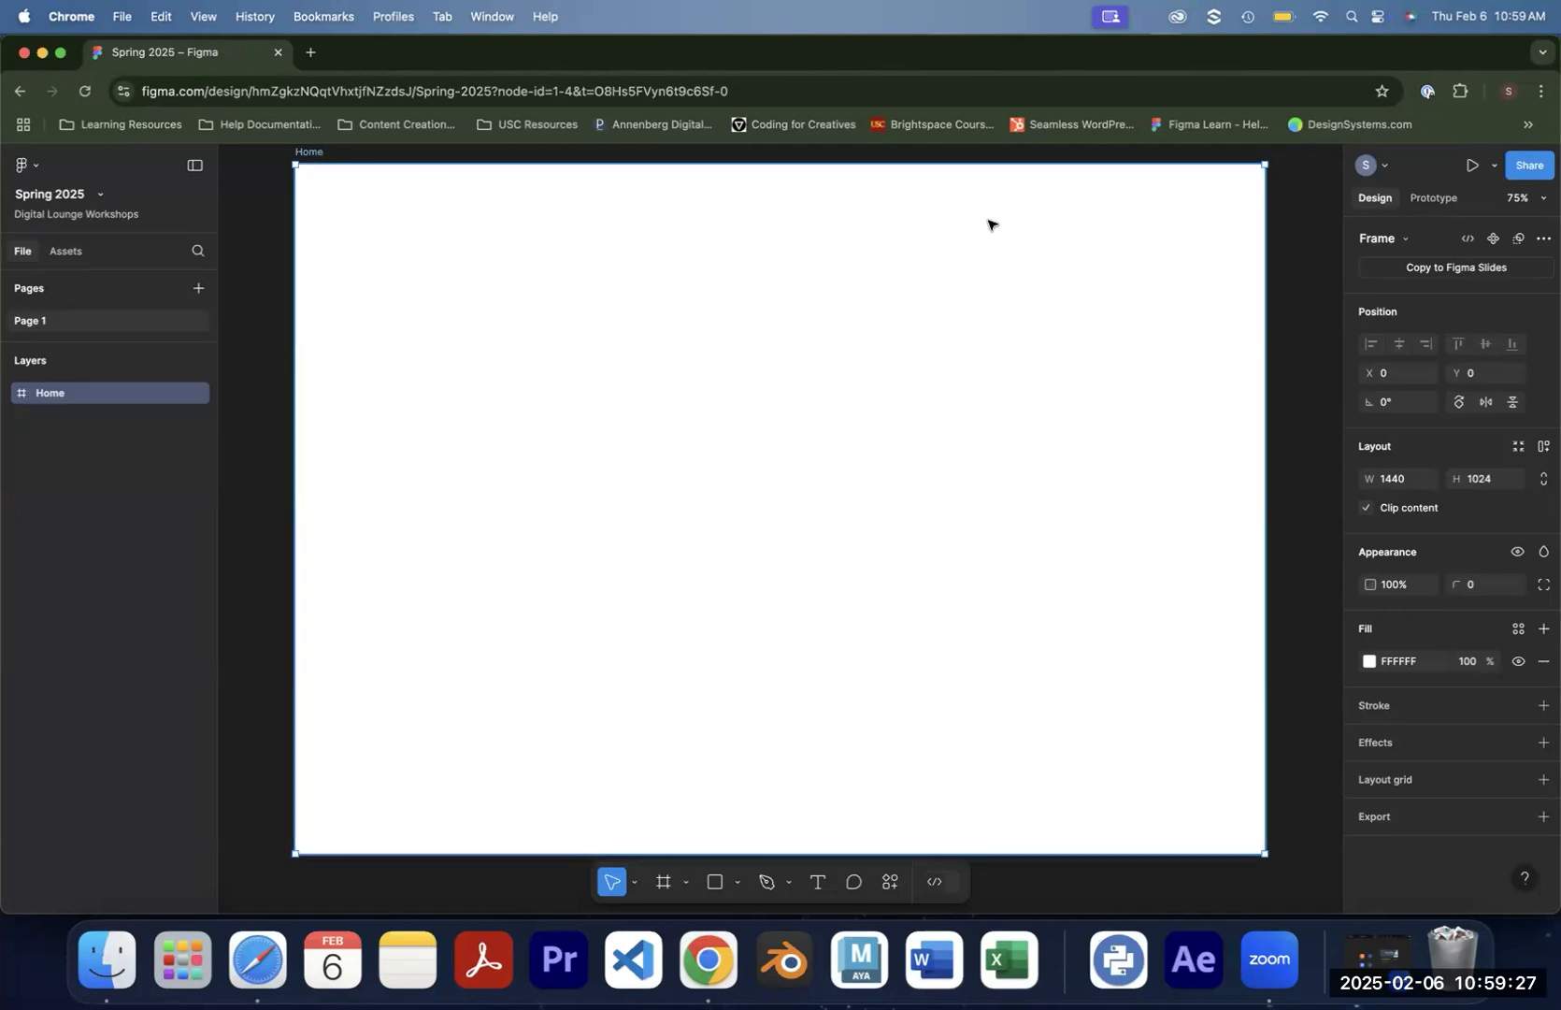
Add a layout grid to the Home frame, remove it, and add it again
{"action": "left_click", "coordinate": [245, 532]}
{"action": "left_click", "coordinate": [564, 498]}
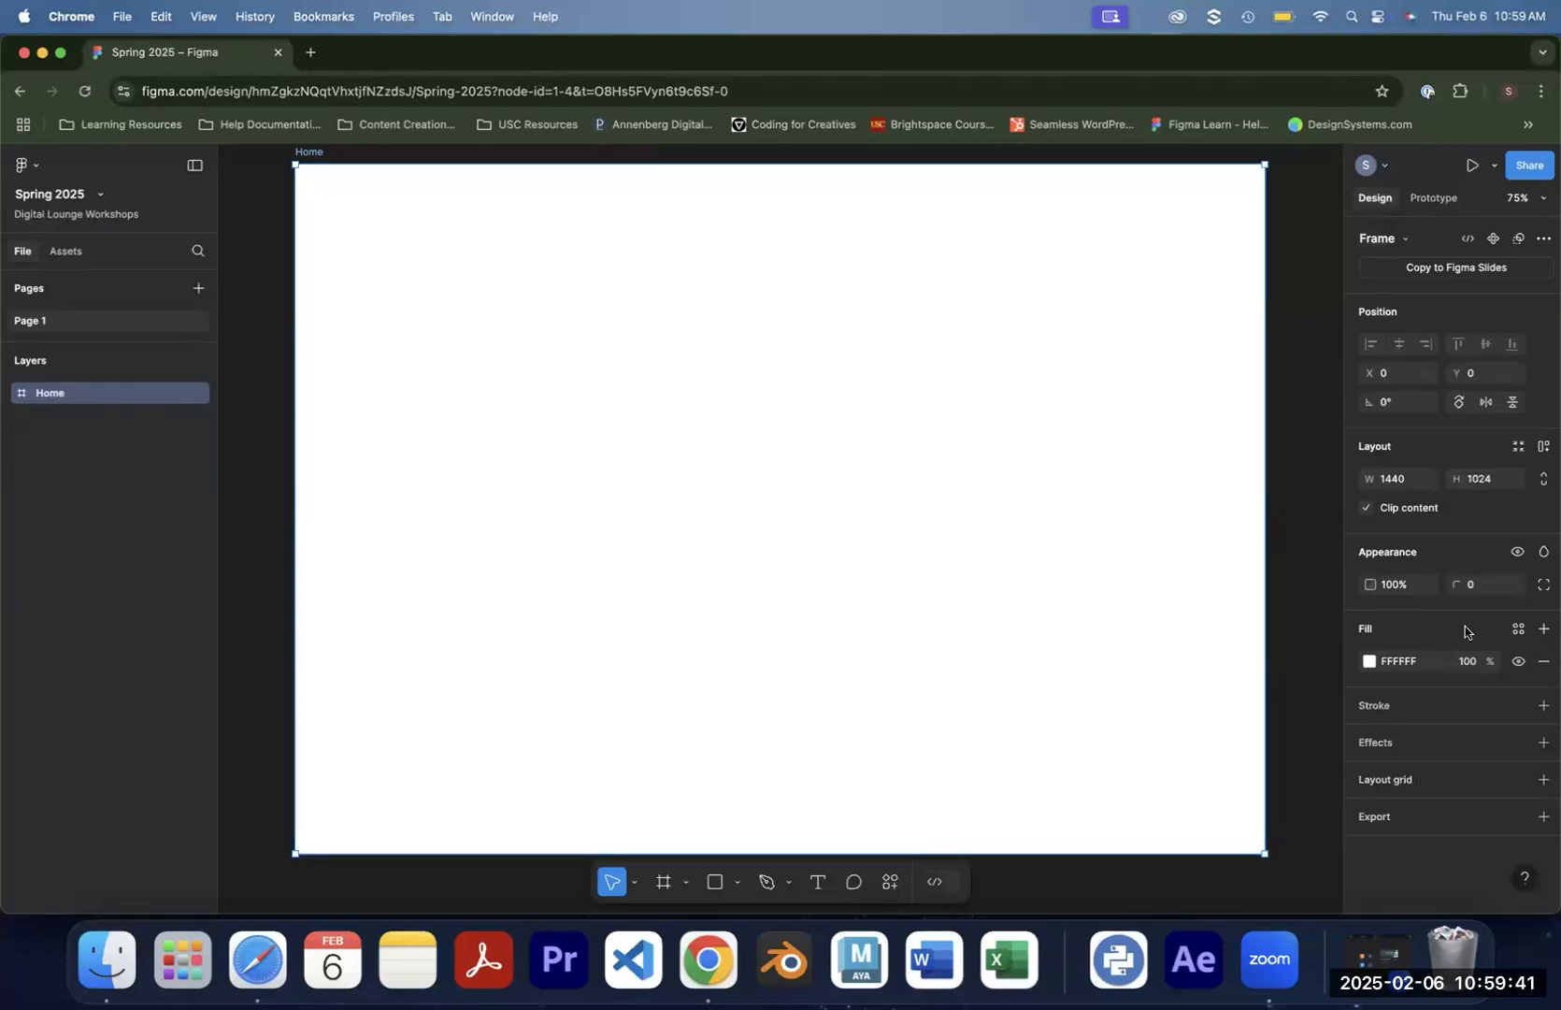
{"action": "left_click", "coordinate": [1544, 781]}
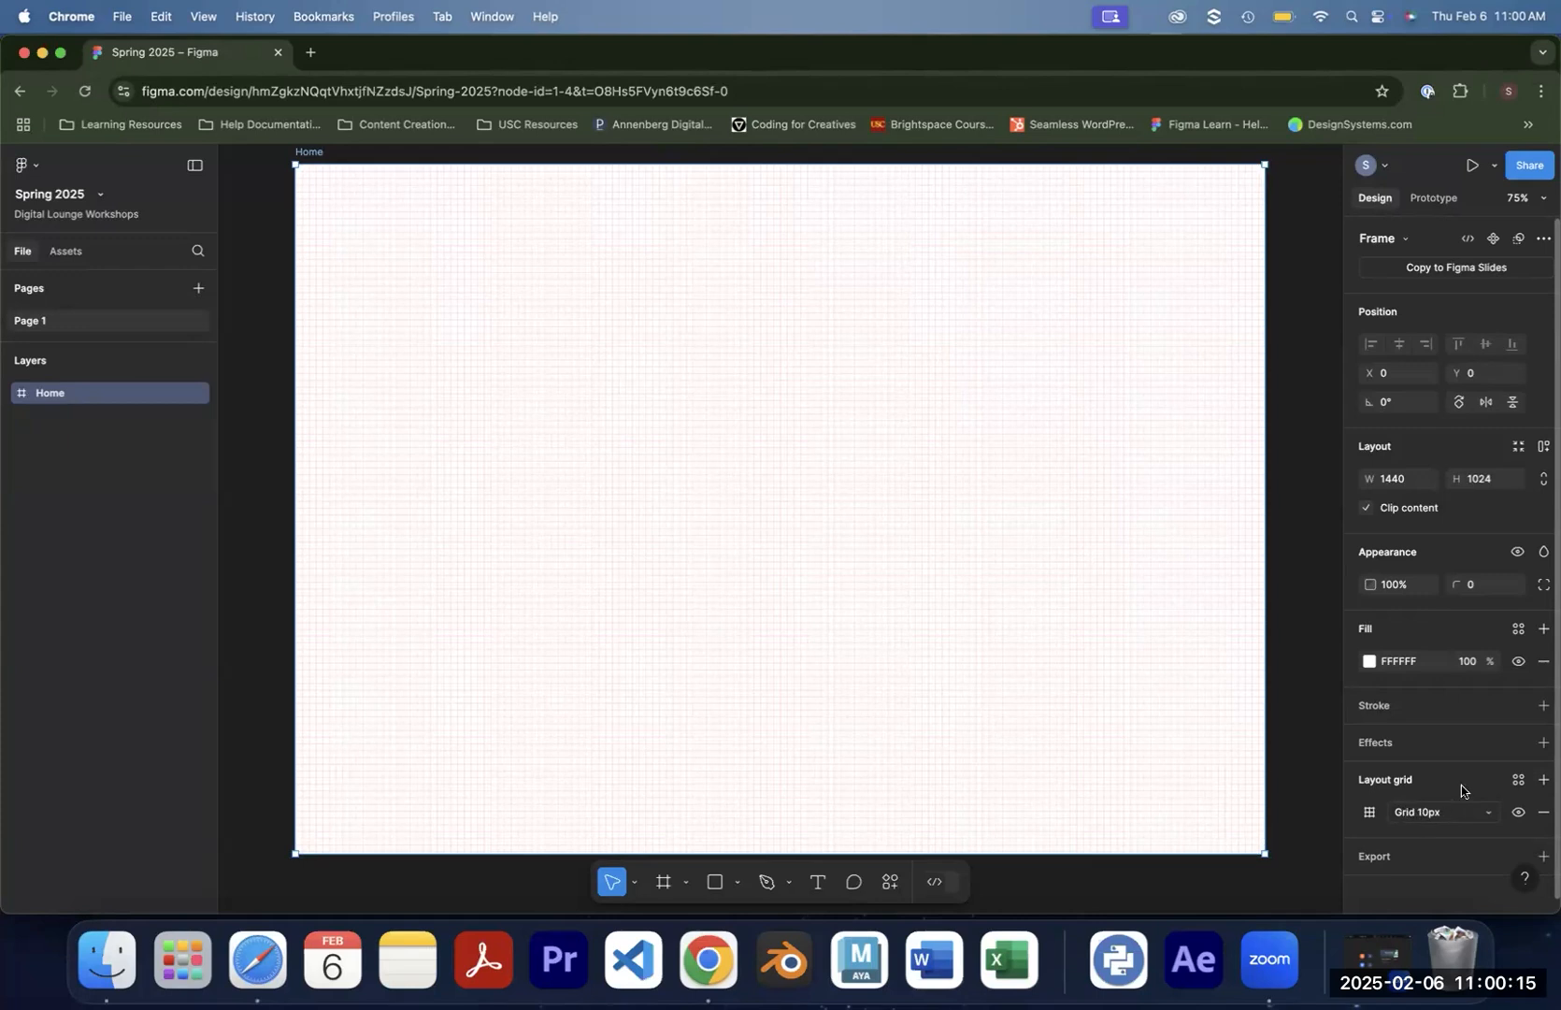
{"action": "scroll", "coordinate": [1461, 790], "scroll_direction": "down", "scroll_amount": 1}
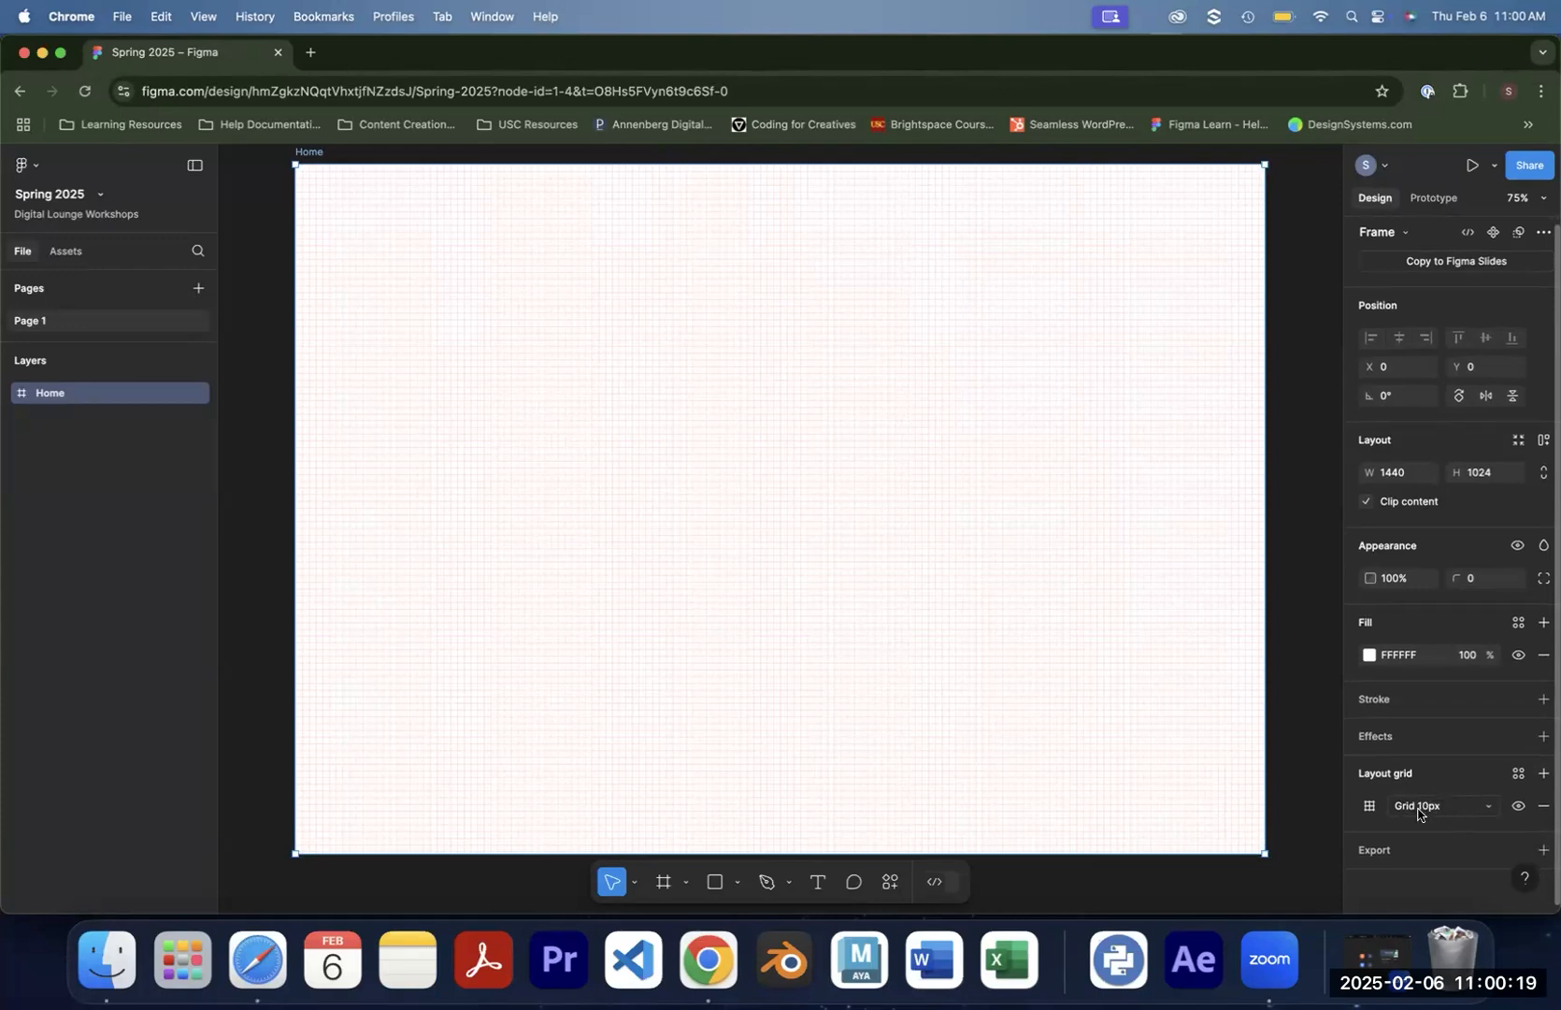
{"action": "left_click", "coordinate": [1545, 807]}
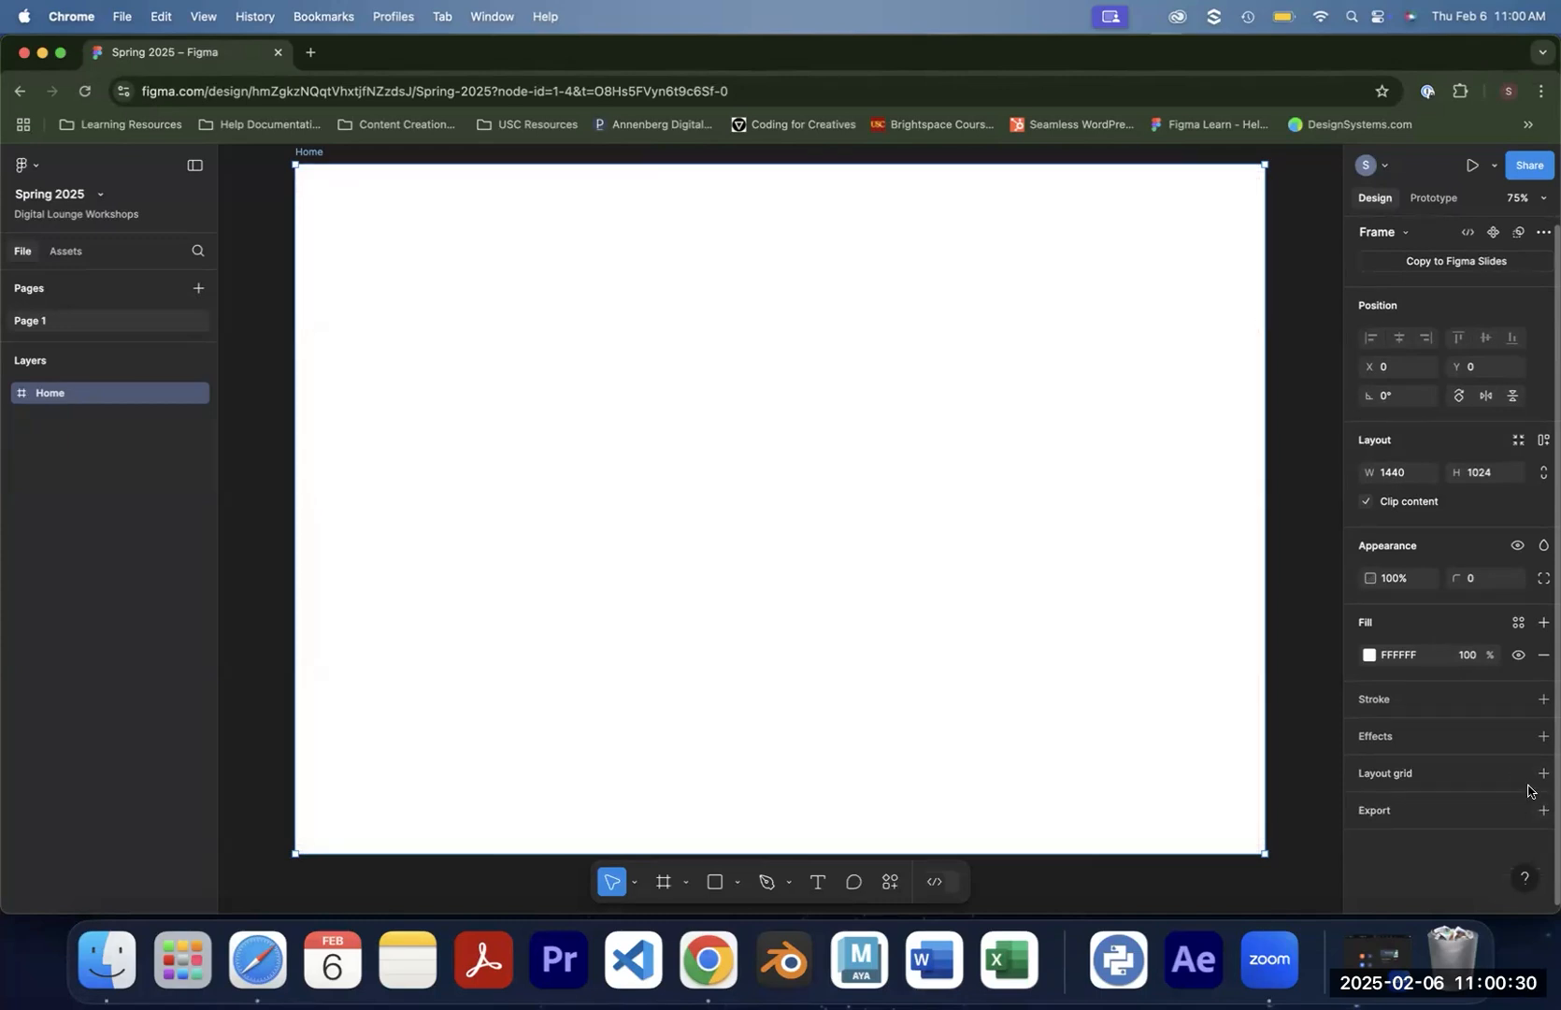
{"action": "left_click", "coordinate": [1544, 776]}
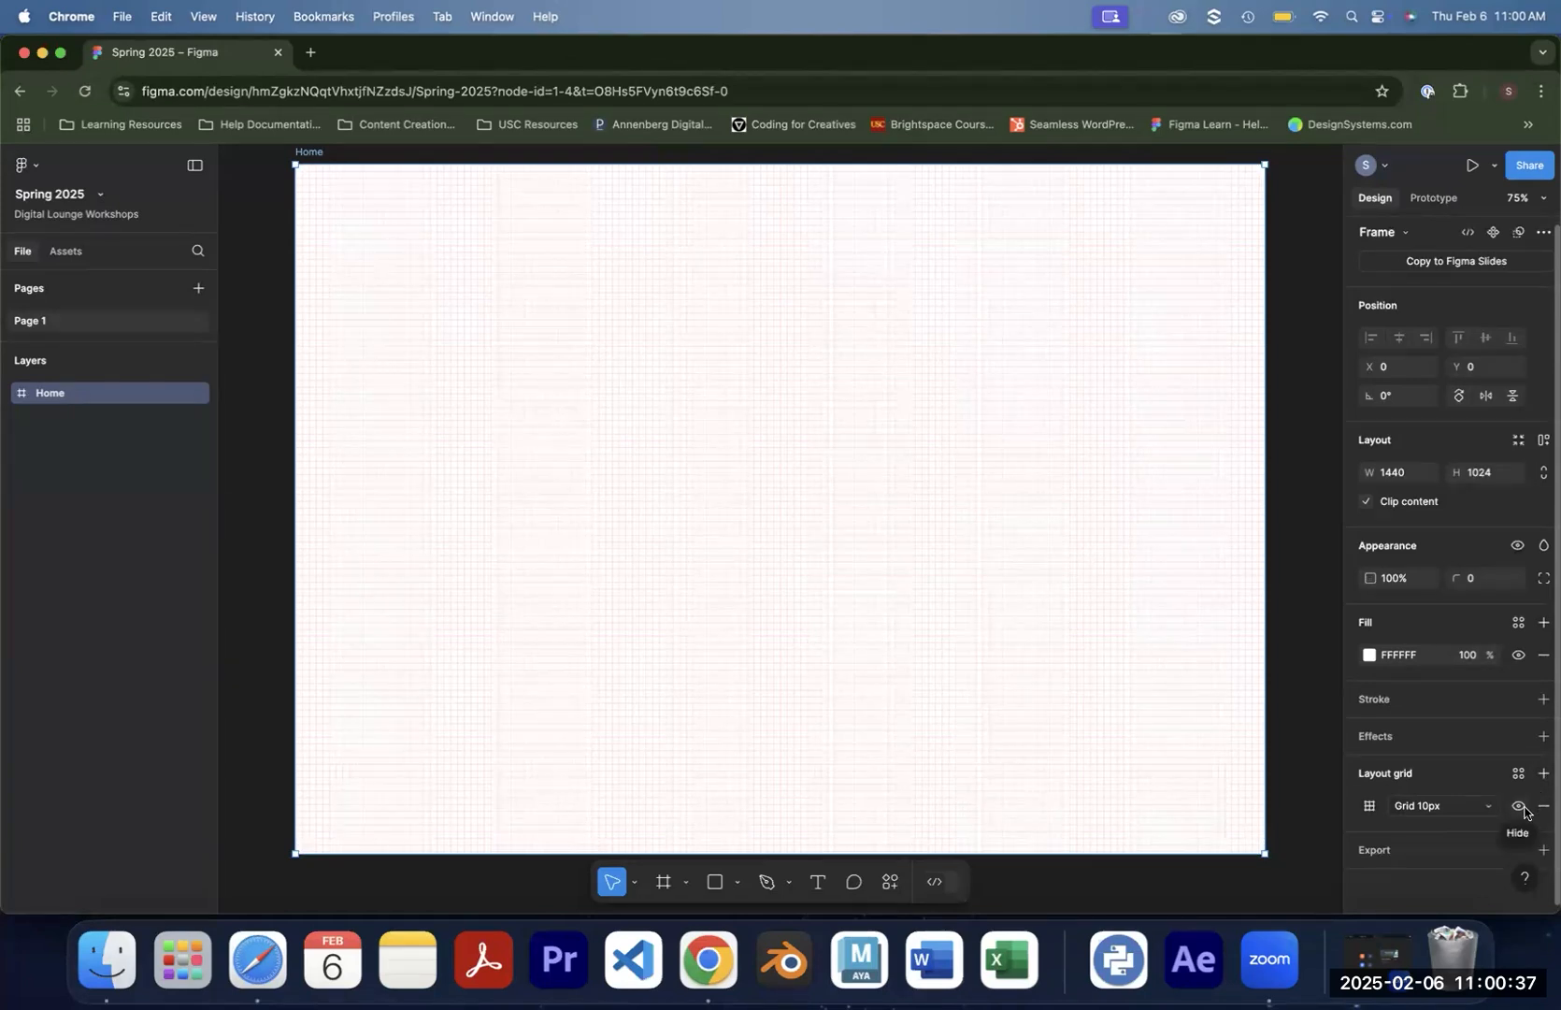
Hide and show the Home frame's layout grid twice, leaving it shown
{"action": "left_click", "coordinate": [1519, 807]}
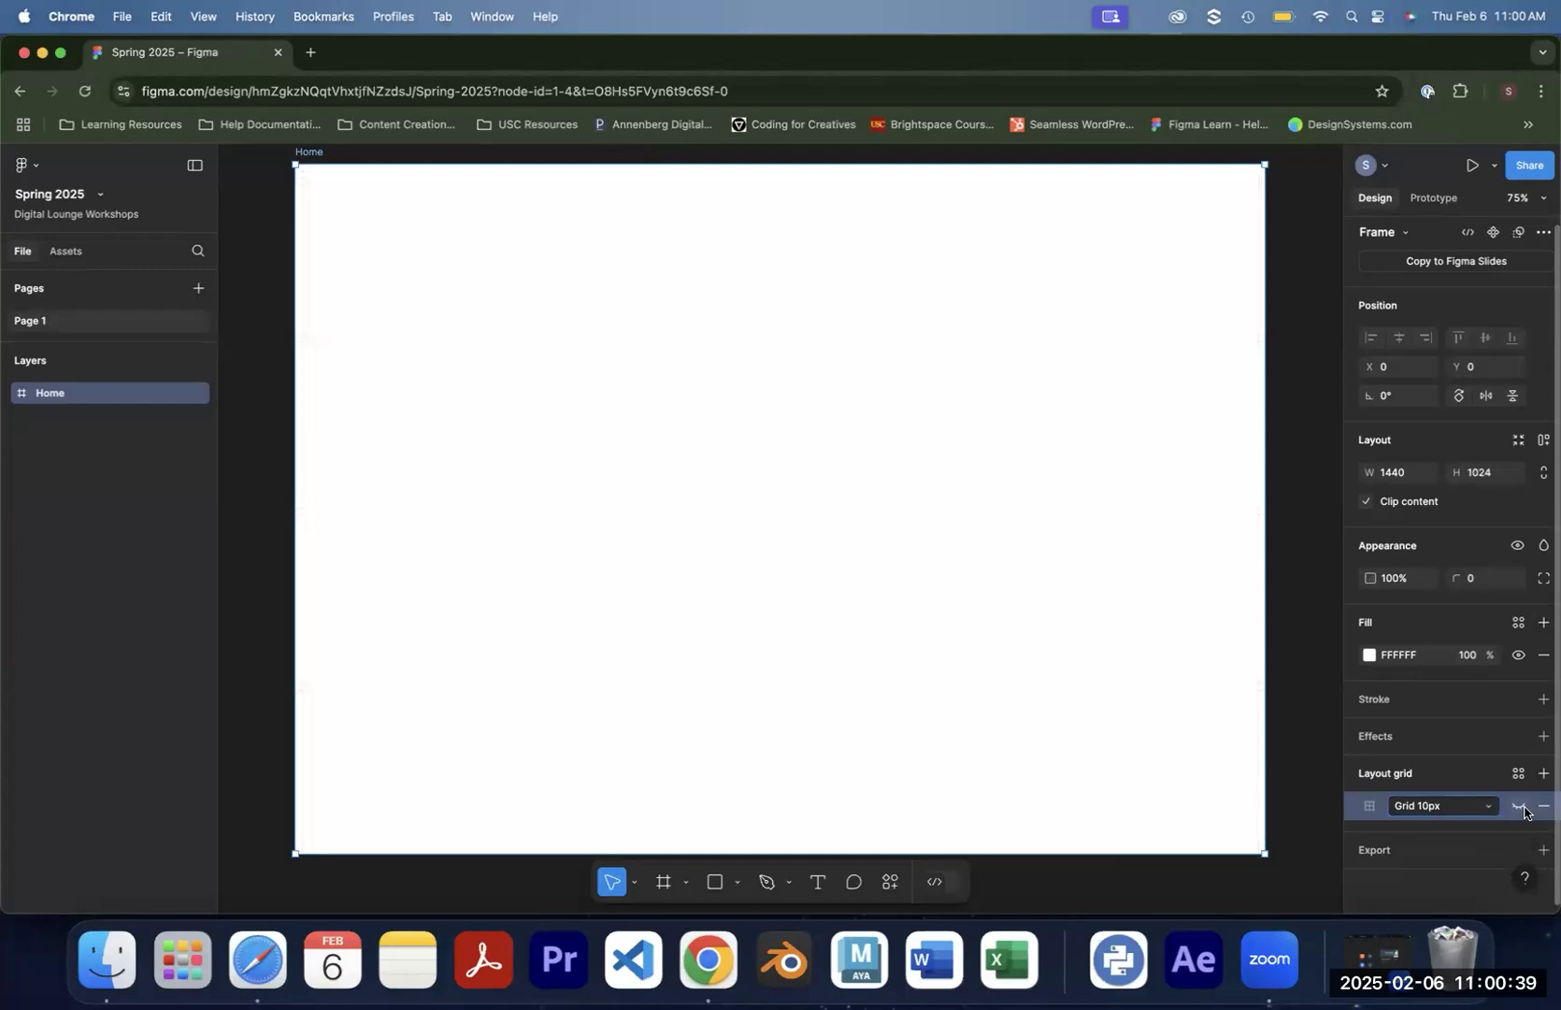
{"action": "left_click", "coordinate": [1520, 807]}
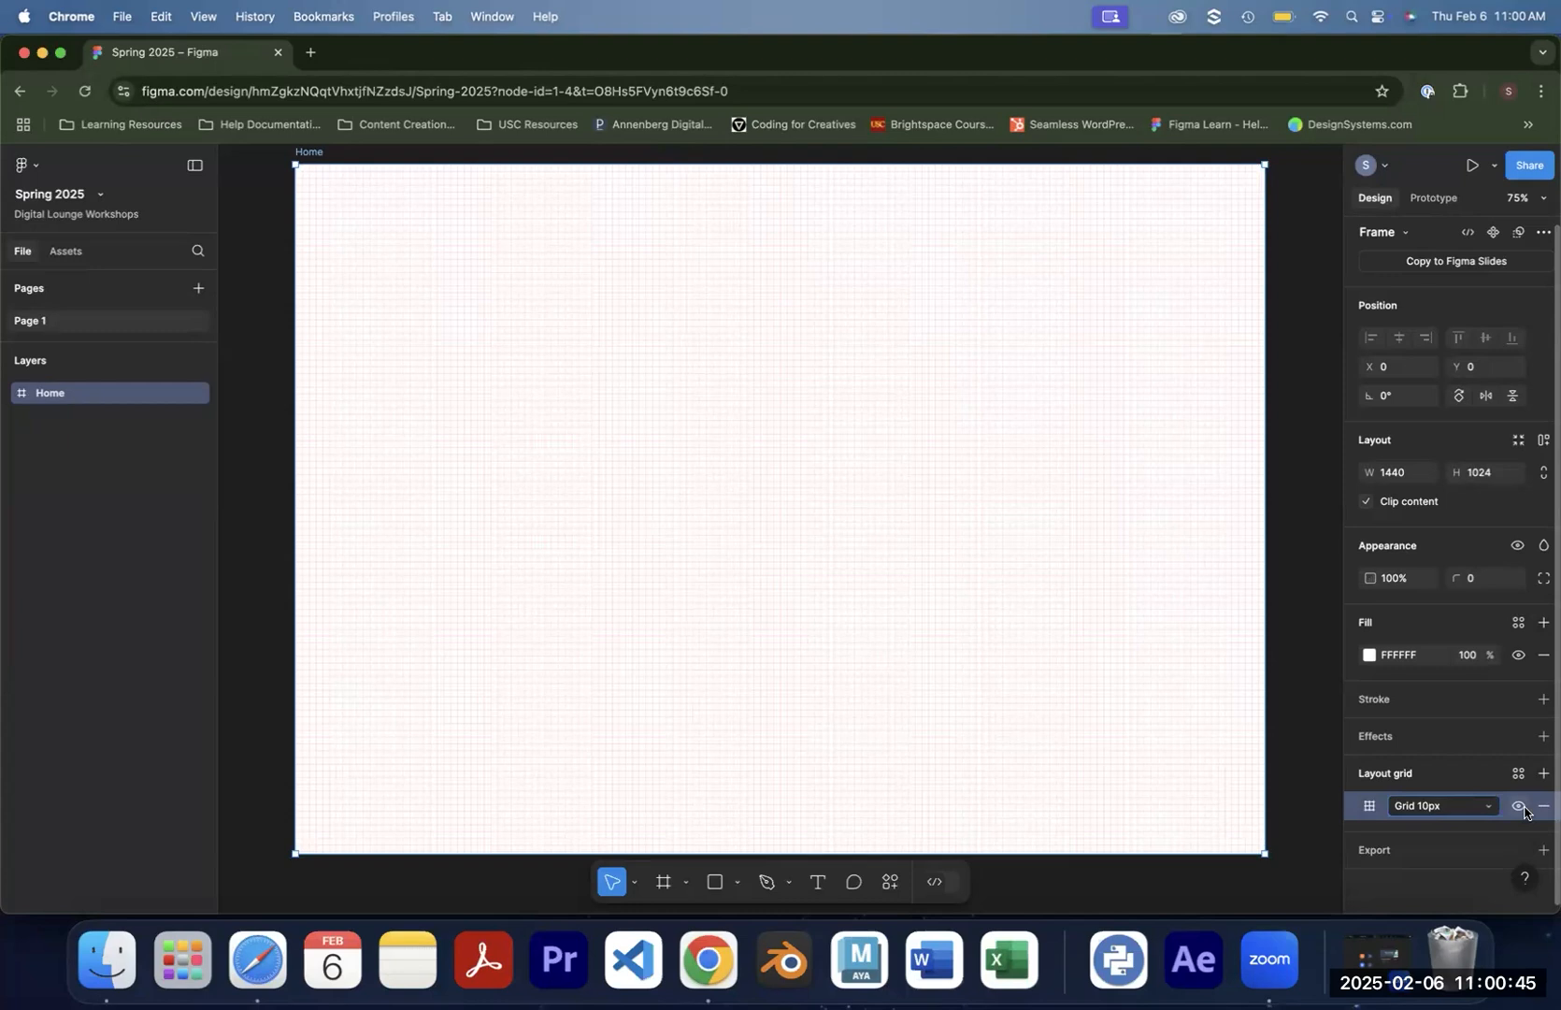
{"action": "left_click", "coordinate": [1520, 806]}
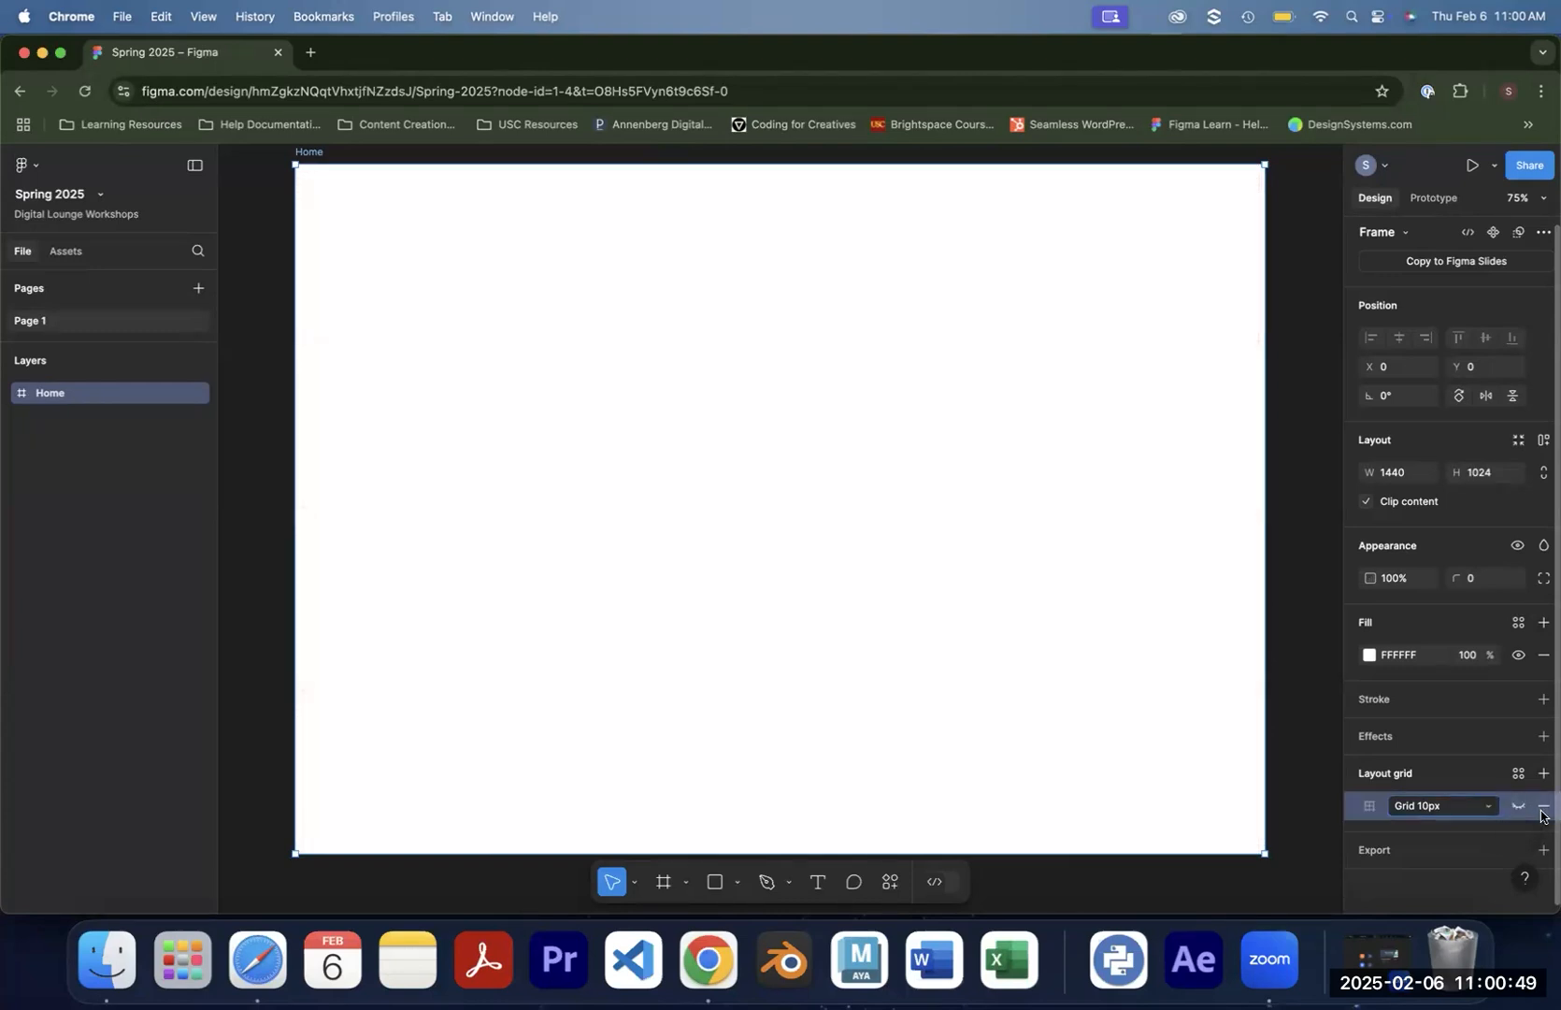
{"action": "left_click", "coordinate": [1518, 806]}
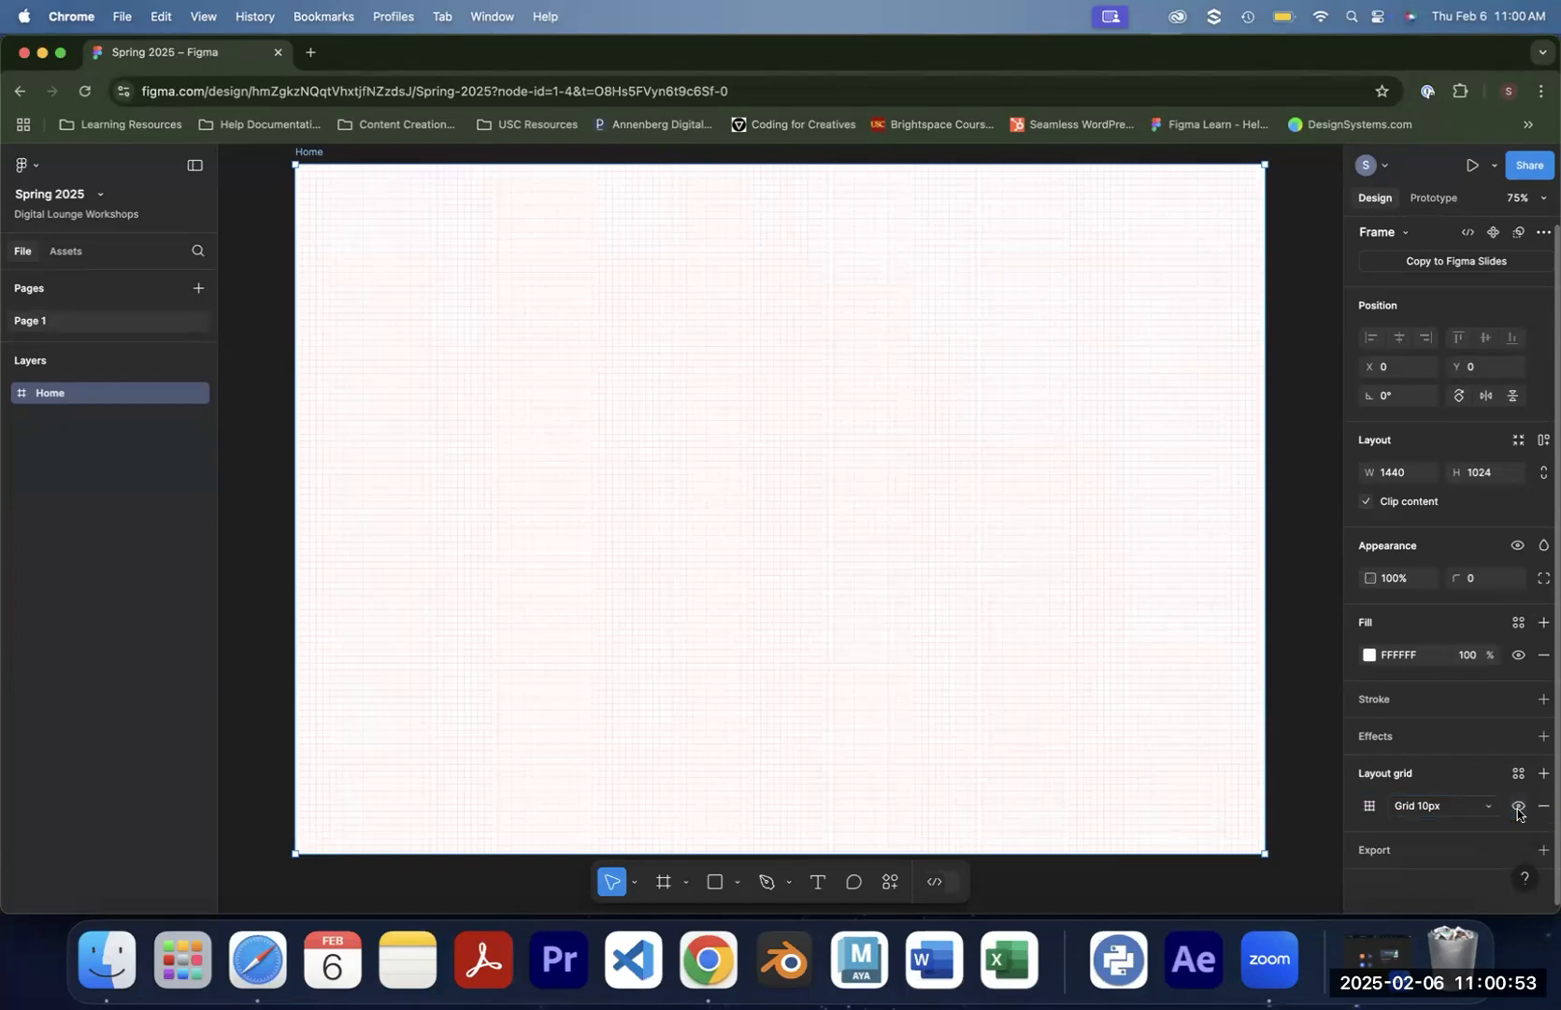
Change the Home frame's layout grid to columns and set the count to 12
{"action": "left_click", "coordinate": [1400, 809]}
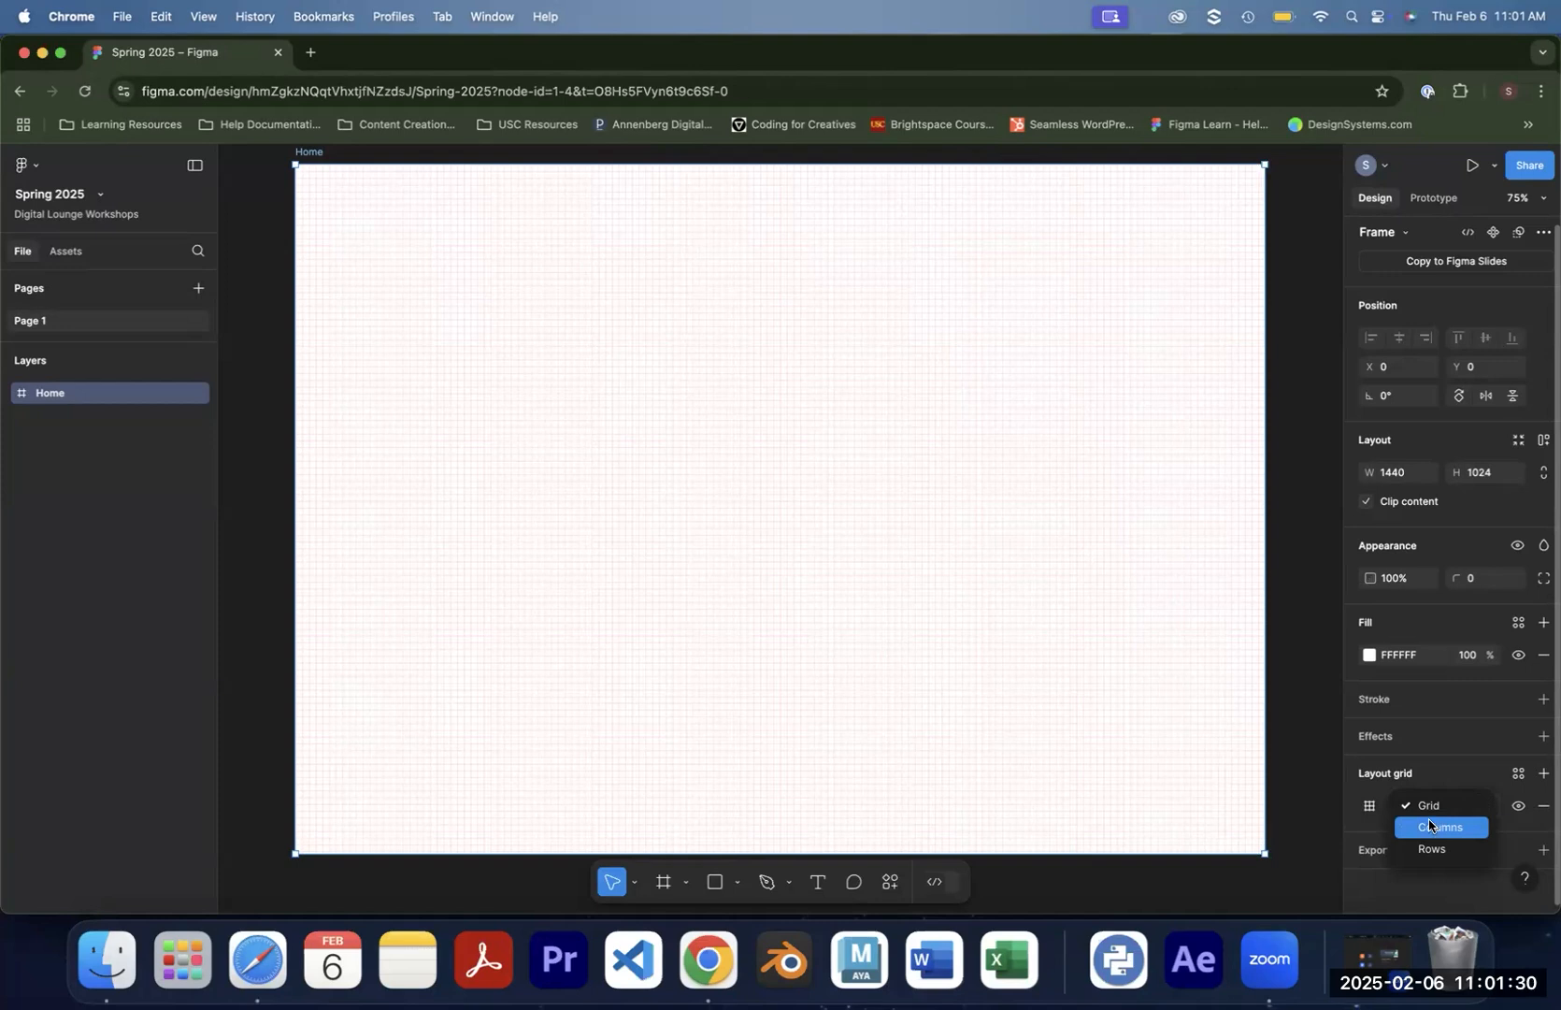
{"action": "left_click", "coordinate": [1430, 827]}
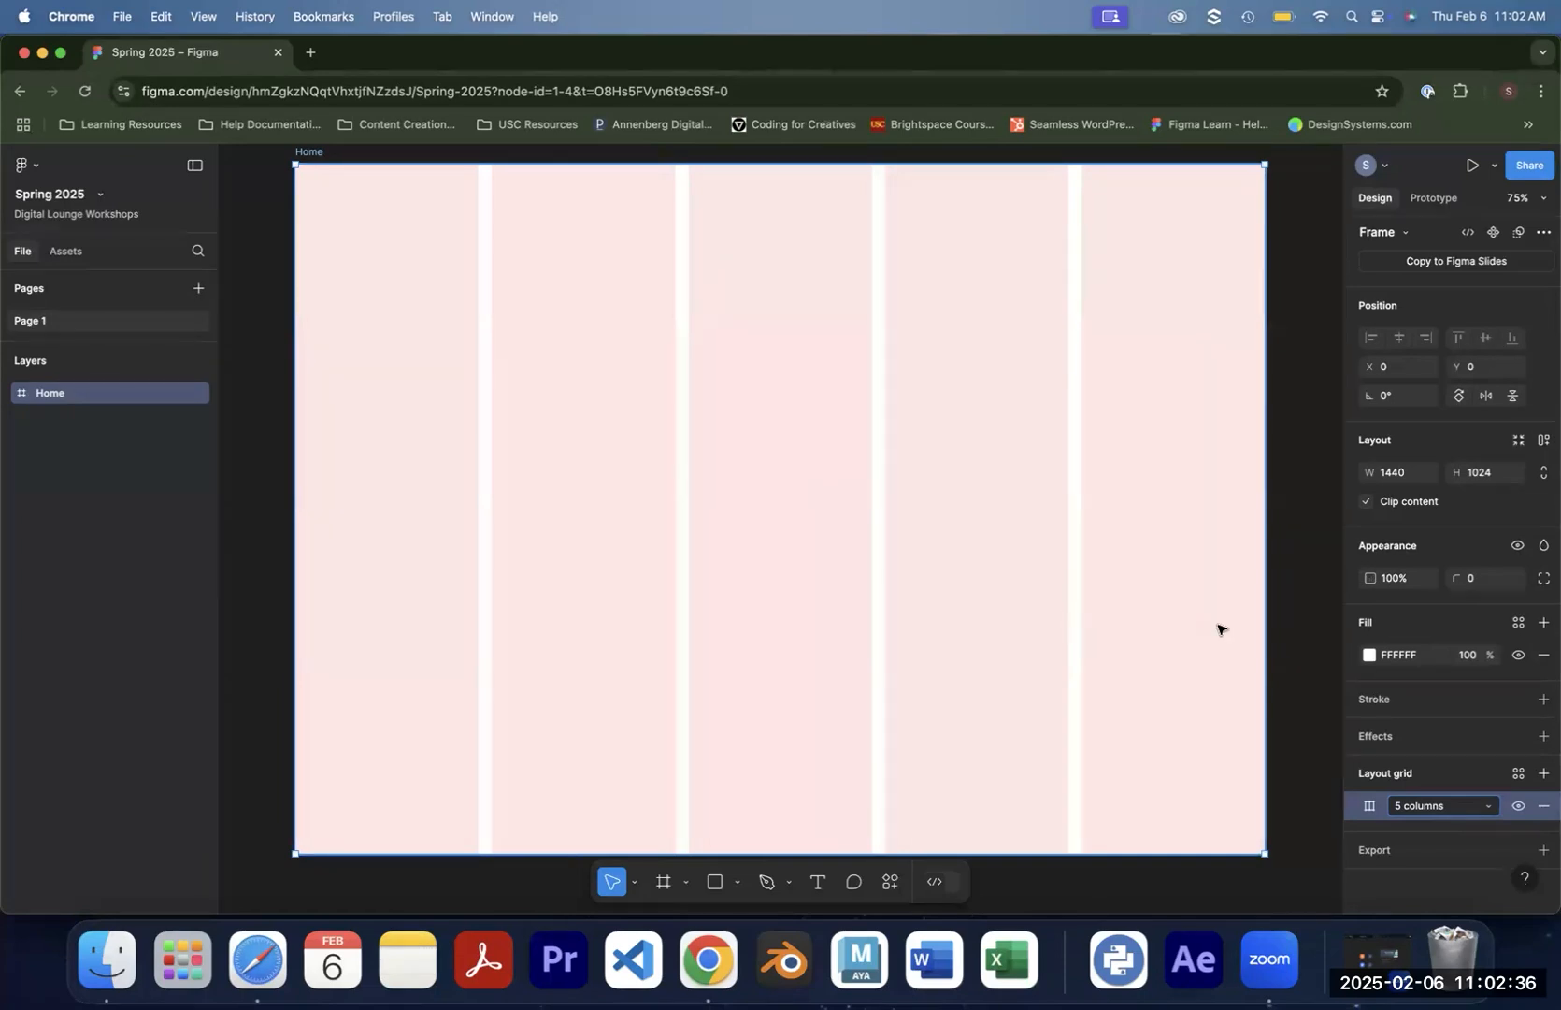
{"action": "left_click", "coordinate": [1368, 808]}
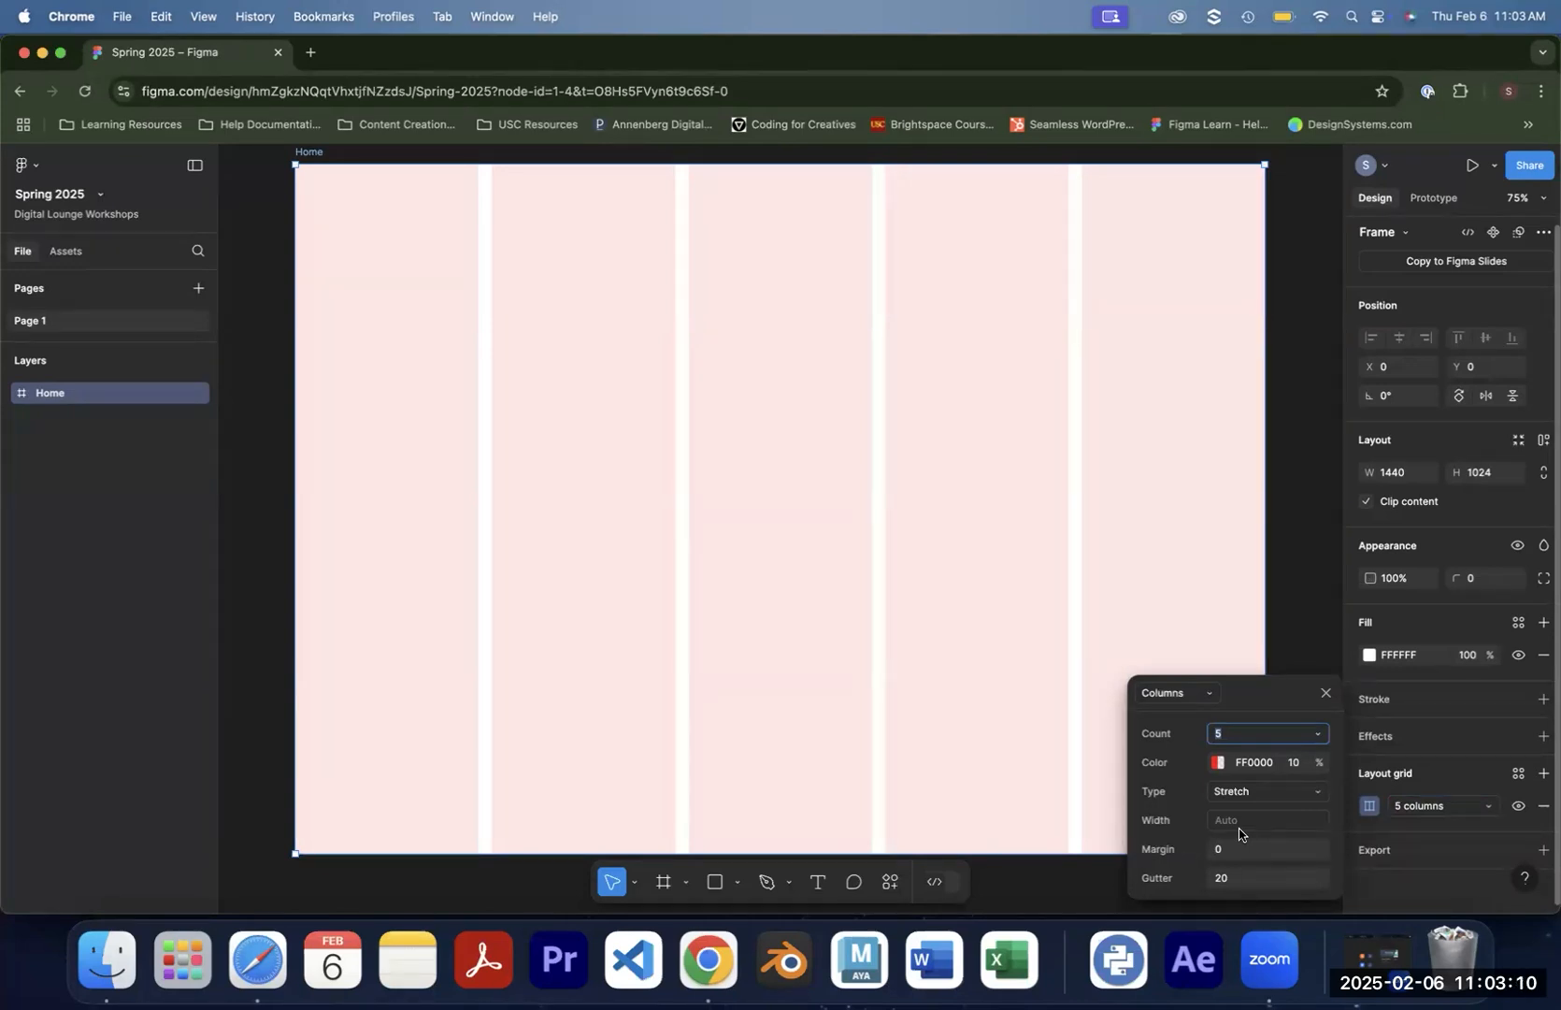
{"action": "left_click", "coordinate": [1319, 733]}
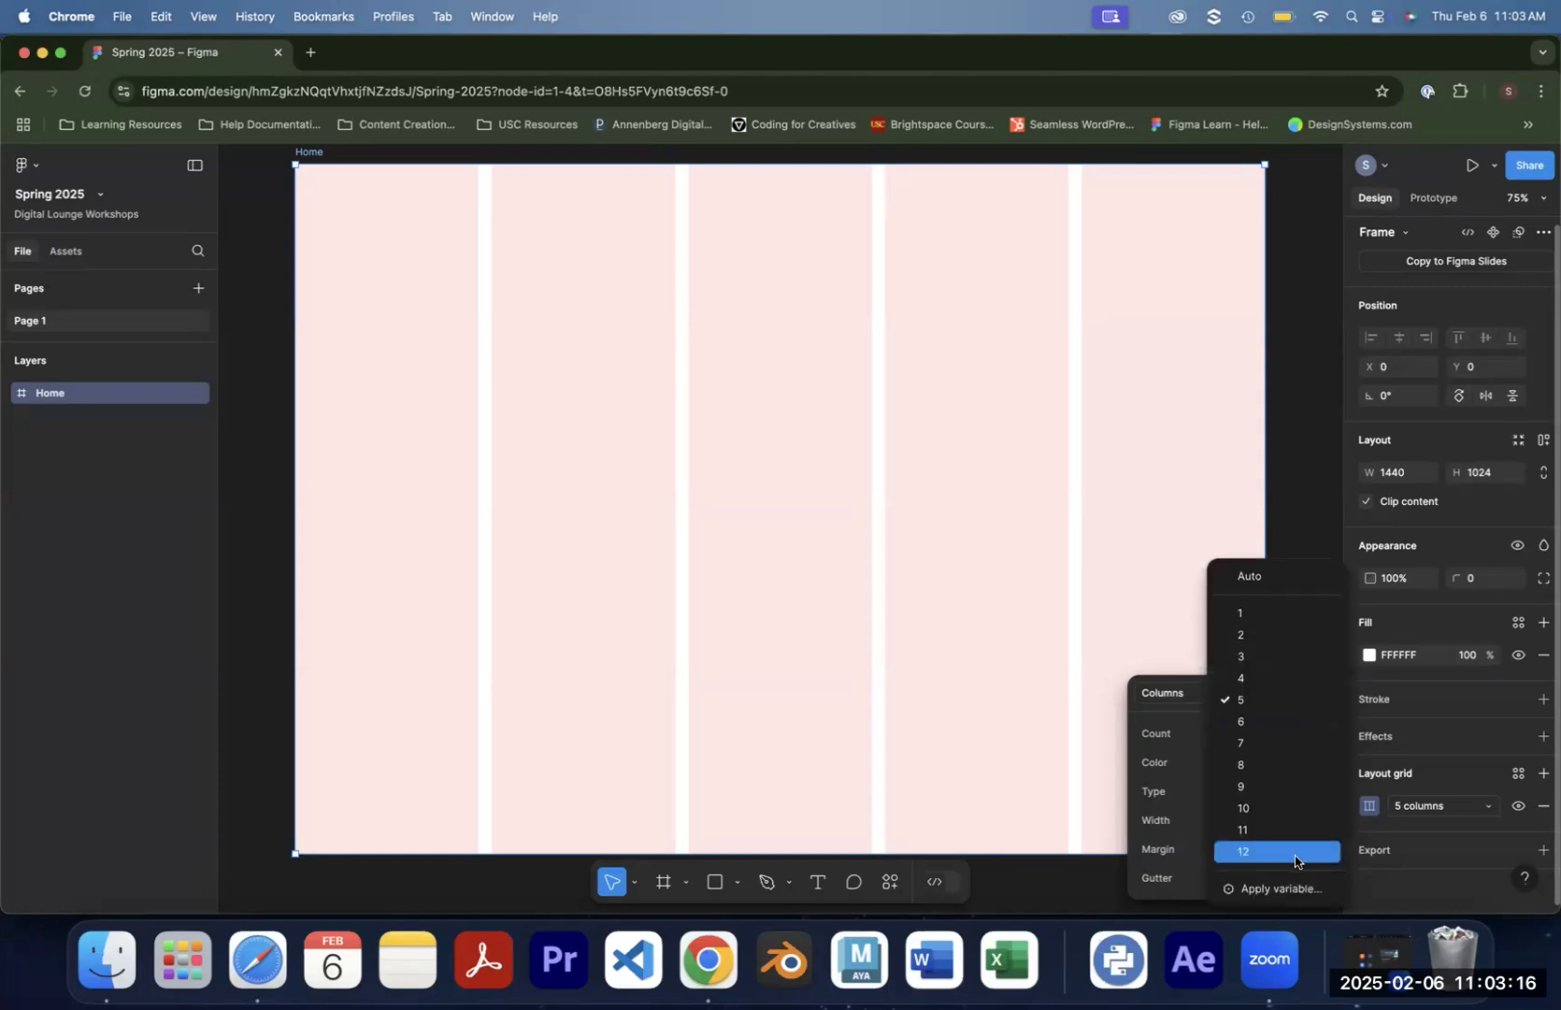
{"action": "left_click", "coordinate": [1295, 852]}
{"action": "left_click", "coordinate": [1325, 692]}
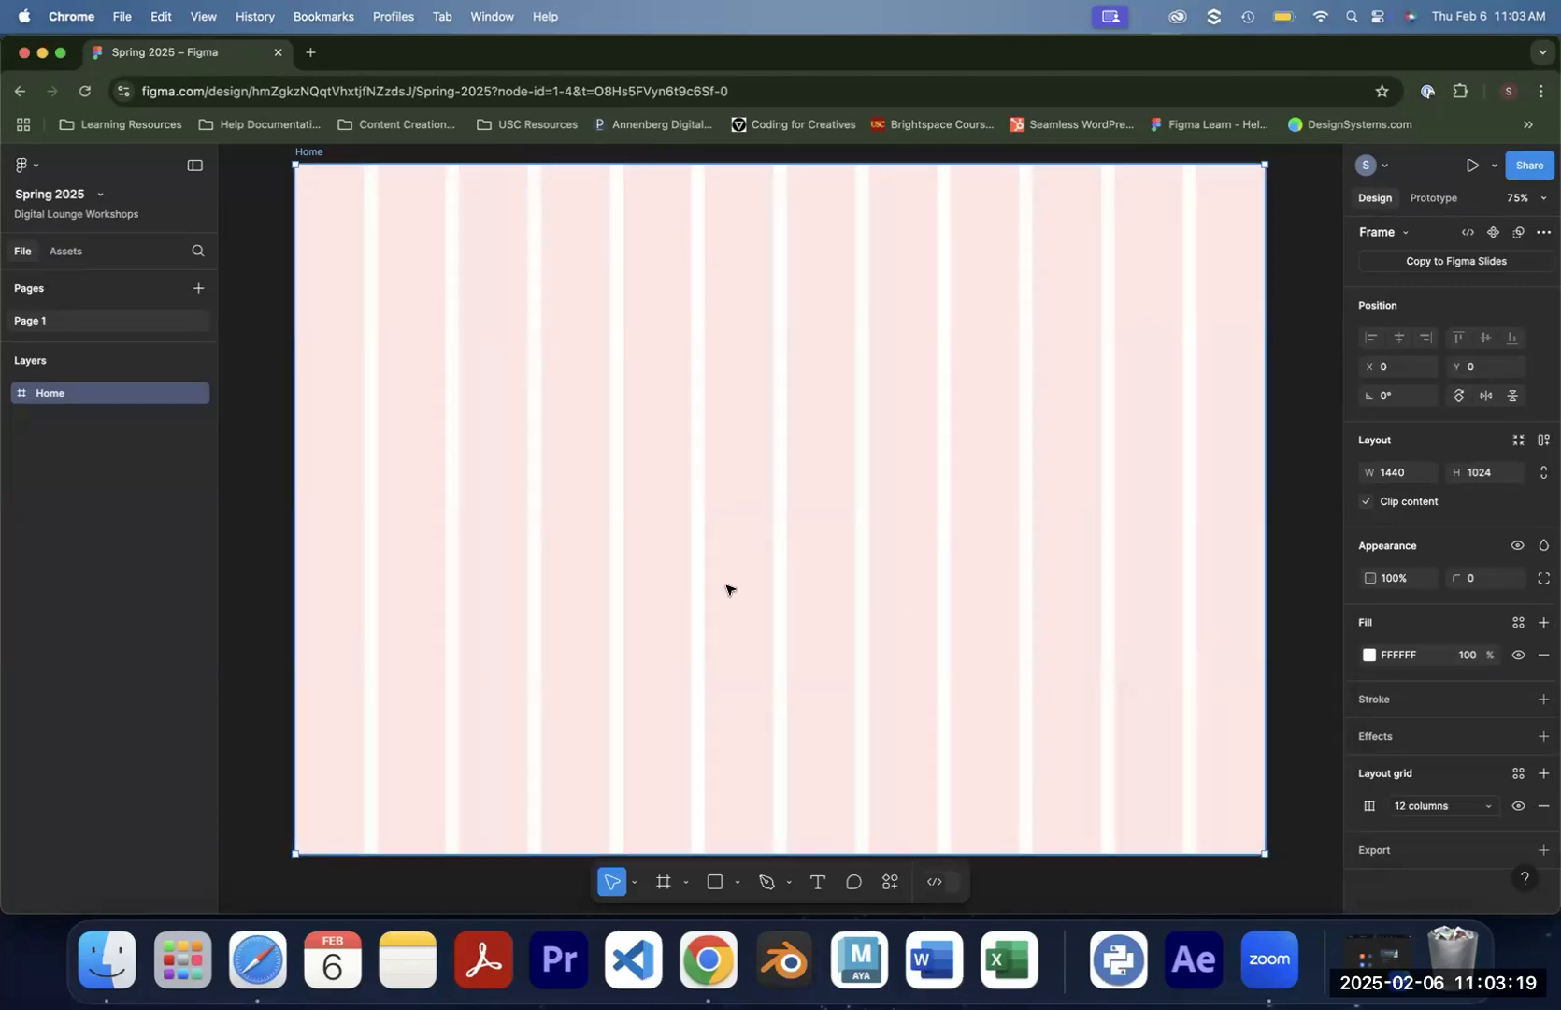
Draw a full-width rectangle about 1440 × 190 in the upper part of the Home frame and place a duplicate below it
{"action": "key", "text": "r"}
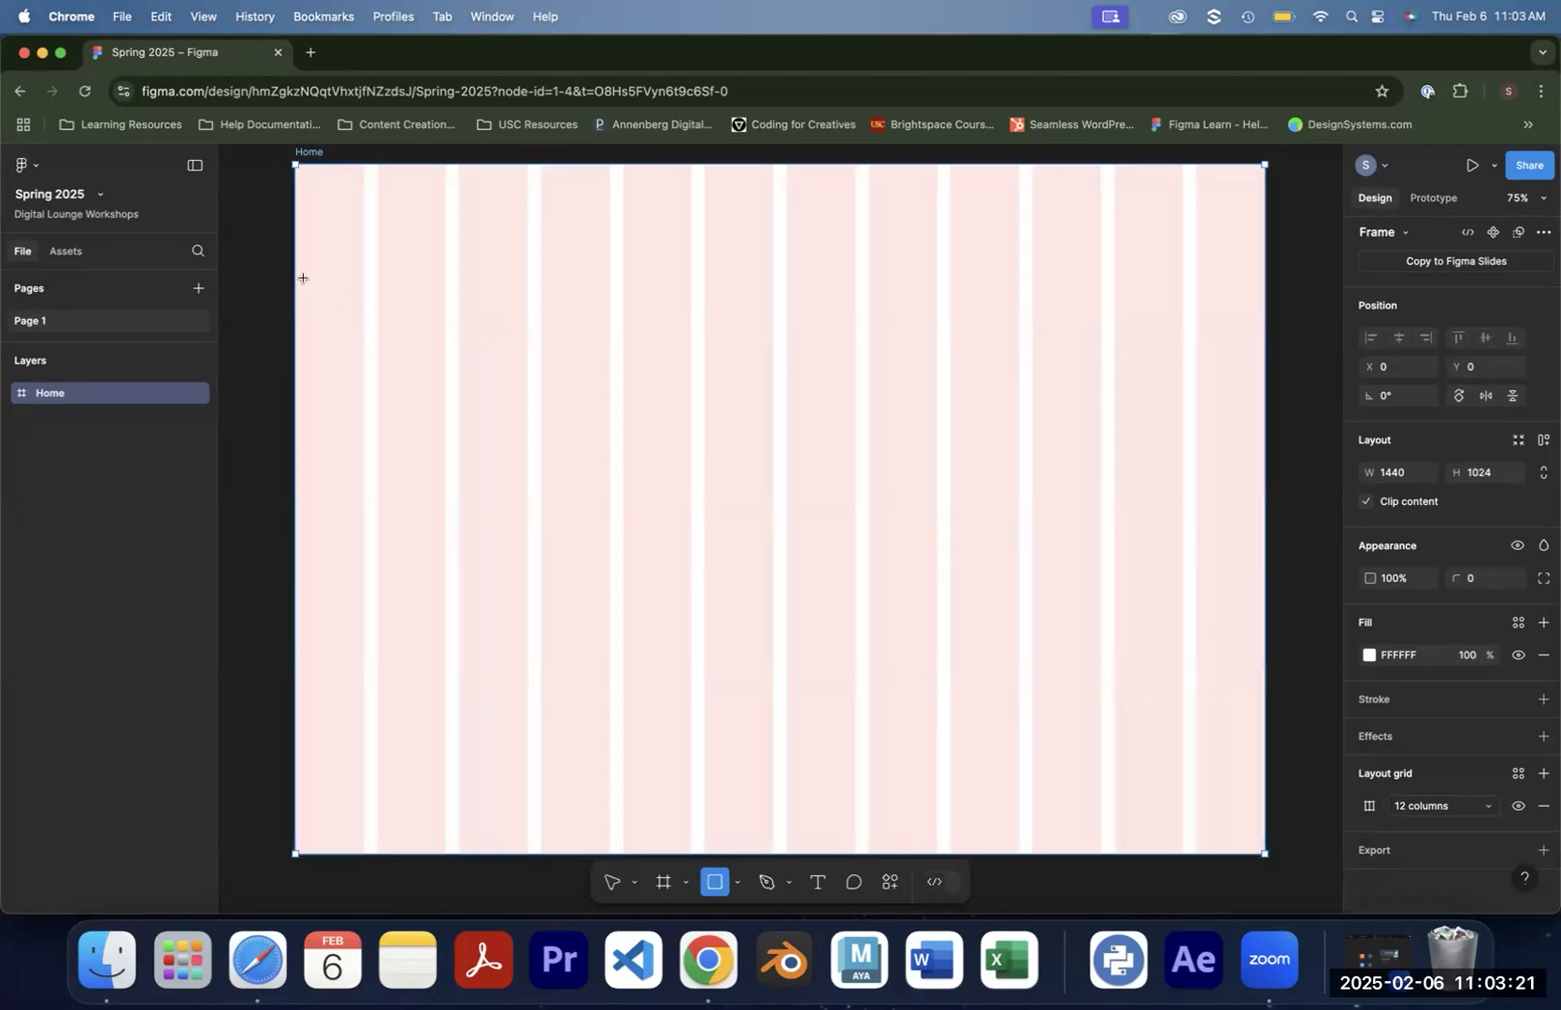
{"action": "mouse_move", "coordinate": [296, 275]}
{"action": "left_mouse_down"}
{"action": "mouse_move", "coordinate": [537, 352]}
{"action": "mouse_move", "coordinate": [1198, 369]}
{"action": "mouse_move", "coordinate": [1249, 377]}
{"action": "mouse_move", "coordinate": [1265, 403]}
{"action": "left_mouse_up"}
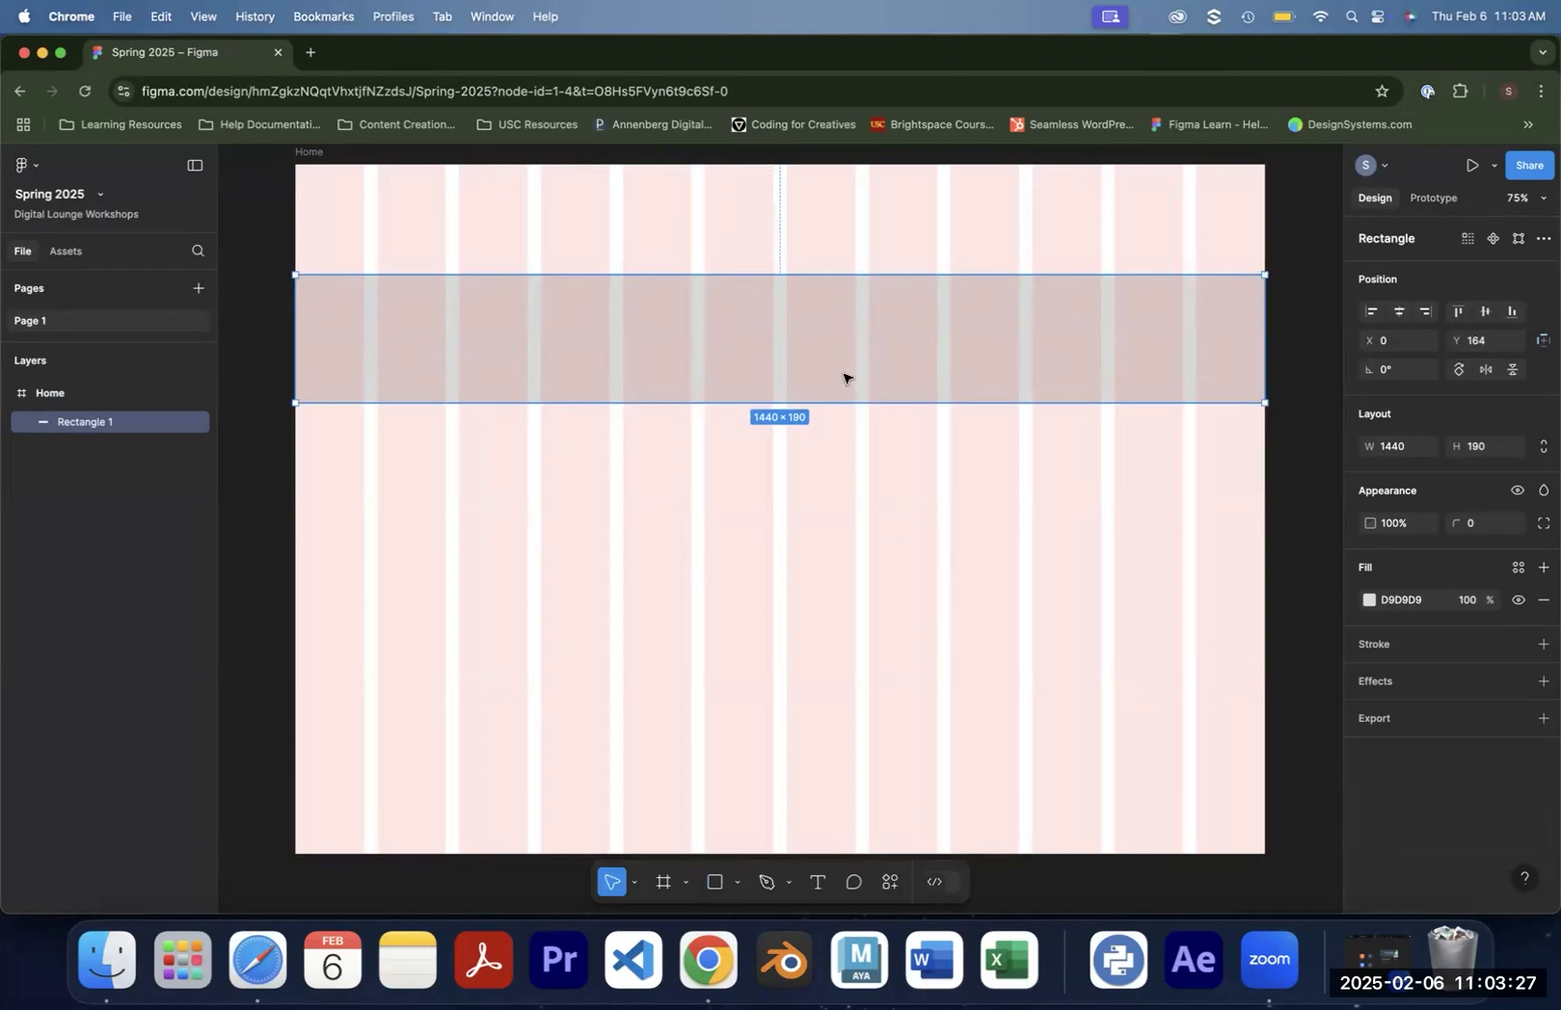
{"action": "left_click_drag", "start_coordinate": [845, 352], "coordinate": [881, 498], "text": "alt"}
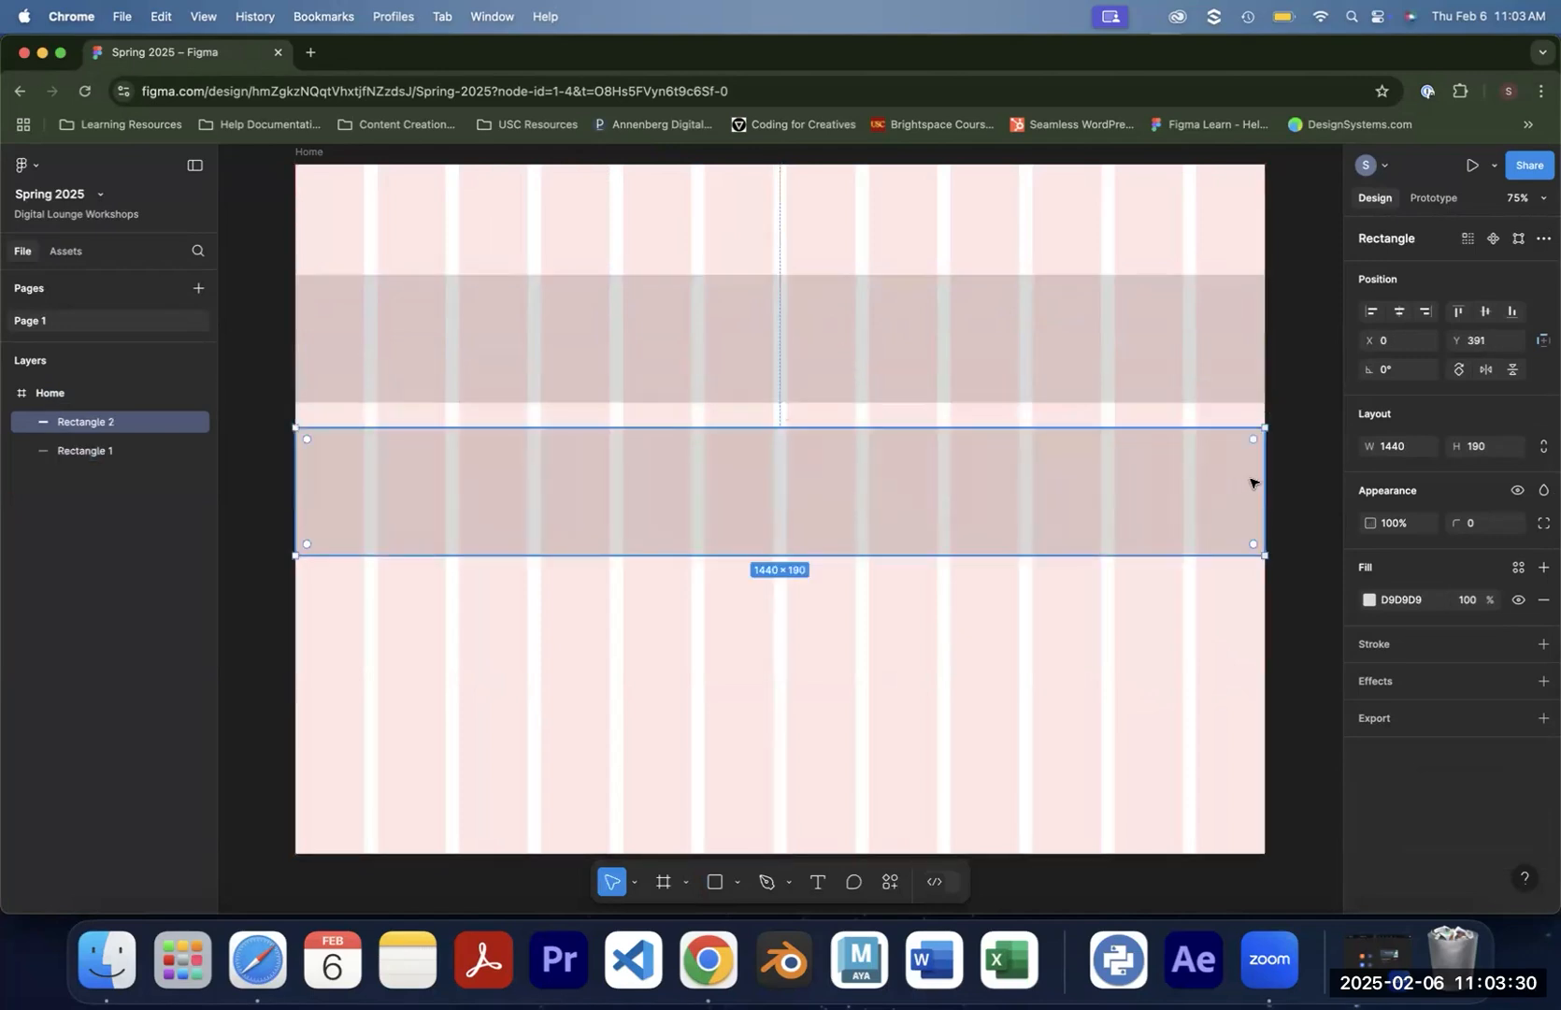
Resize and duplicate rectangles into a row of two 710-wide and a row of three 467-wide blocks, and delete all the rectangles
{"action": "left_click_drag", "start_coordinate": [1263, 478], "coordinate": [1150, 498]}
{"action": "left_click_drag", "start_coordinate": [1150, 499], "coordinate": [1083, 645], "text": "alt"}
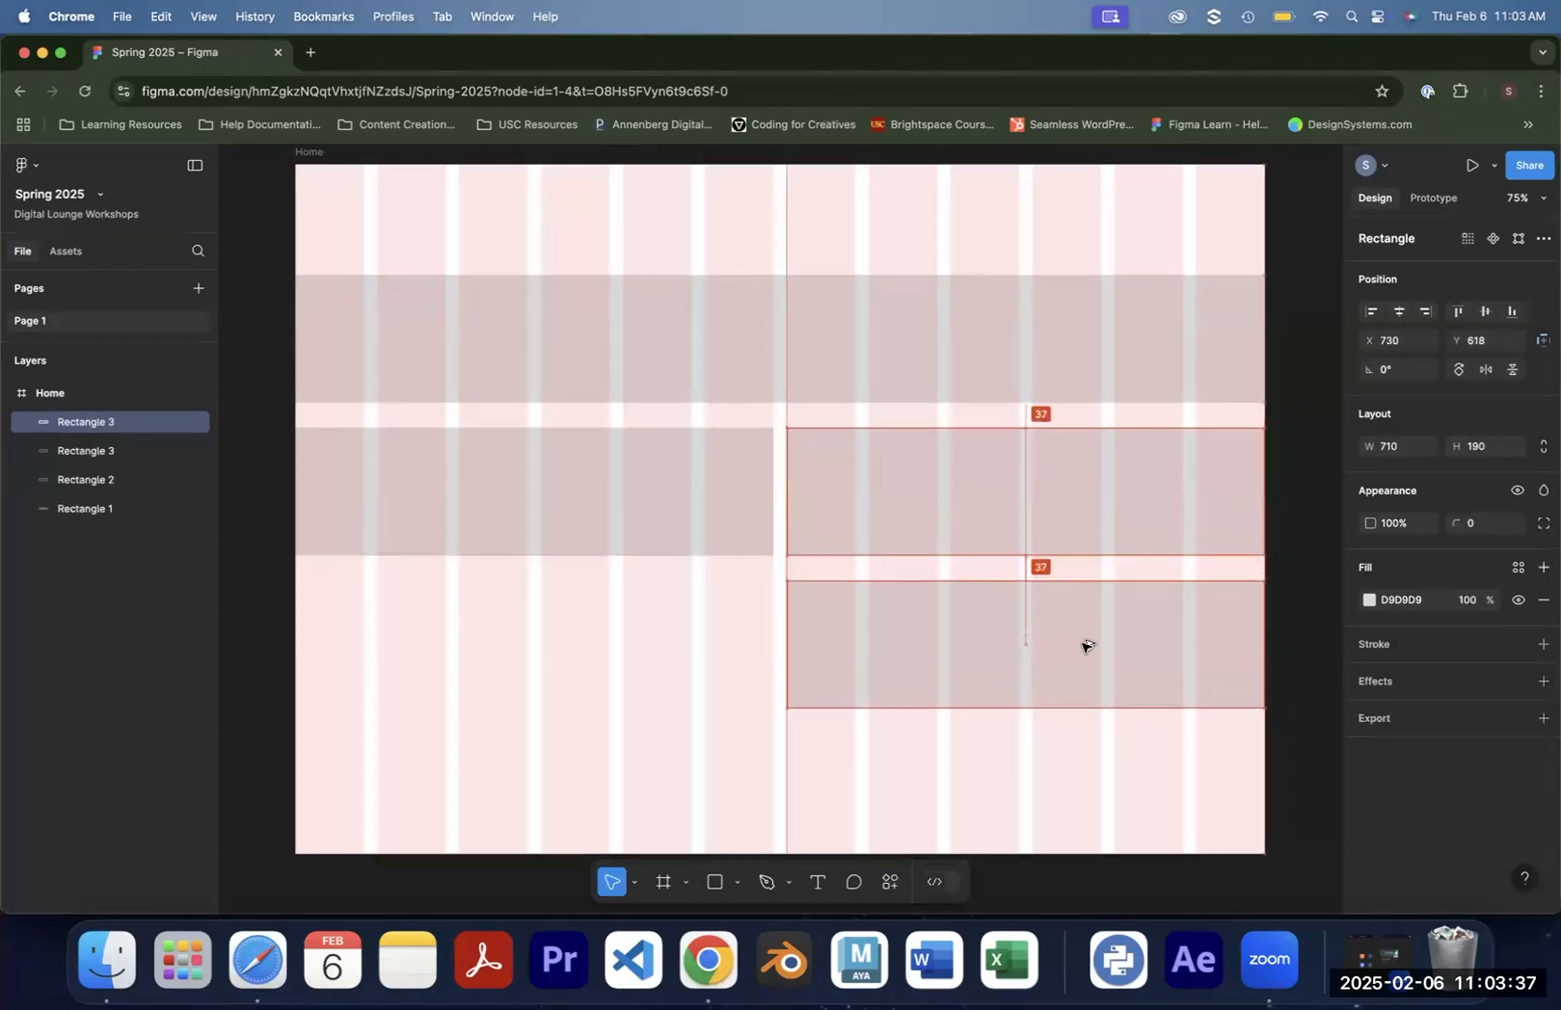
{"action": "left_click_drag", "start_coordinate": [787, 639], "coordinate": [418, 655]}
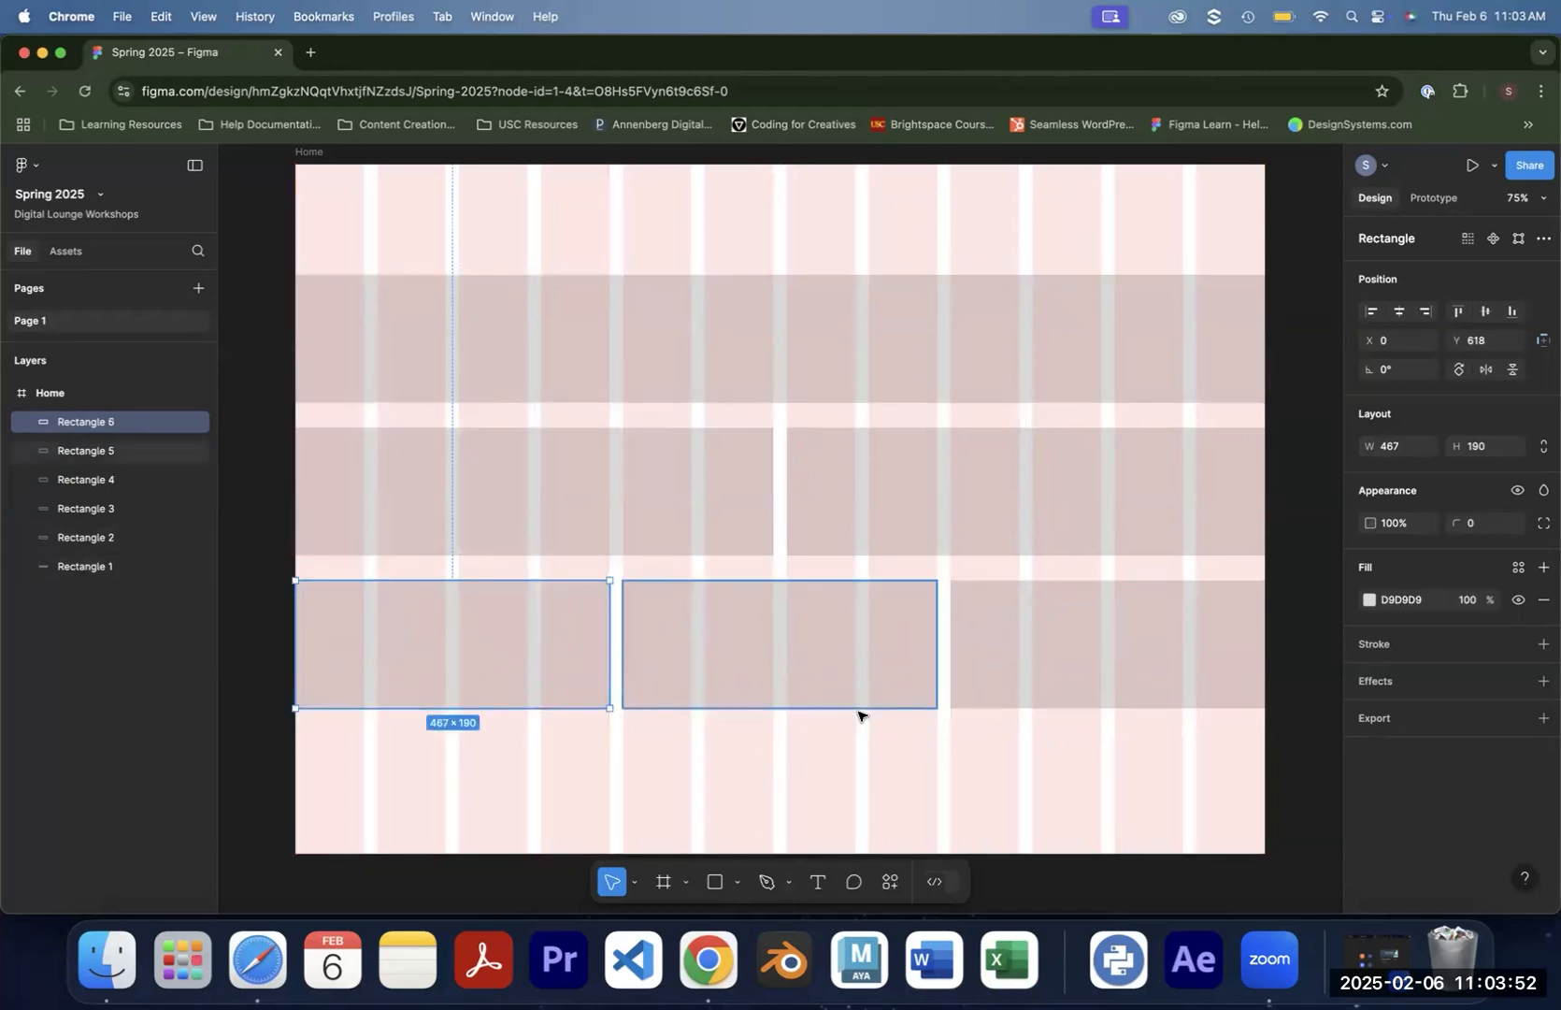
{"action": "key", "text": "super+a"}
{"action": "key", "text": "BackSpace"}
Try 1% opacity for the Home frame's column grid color and restore it to 10%
{"action": "left_click", "coordinate": [1370, 812]}
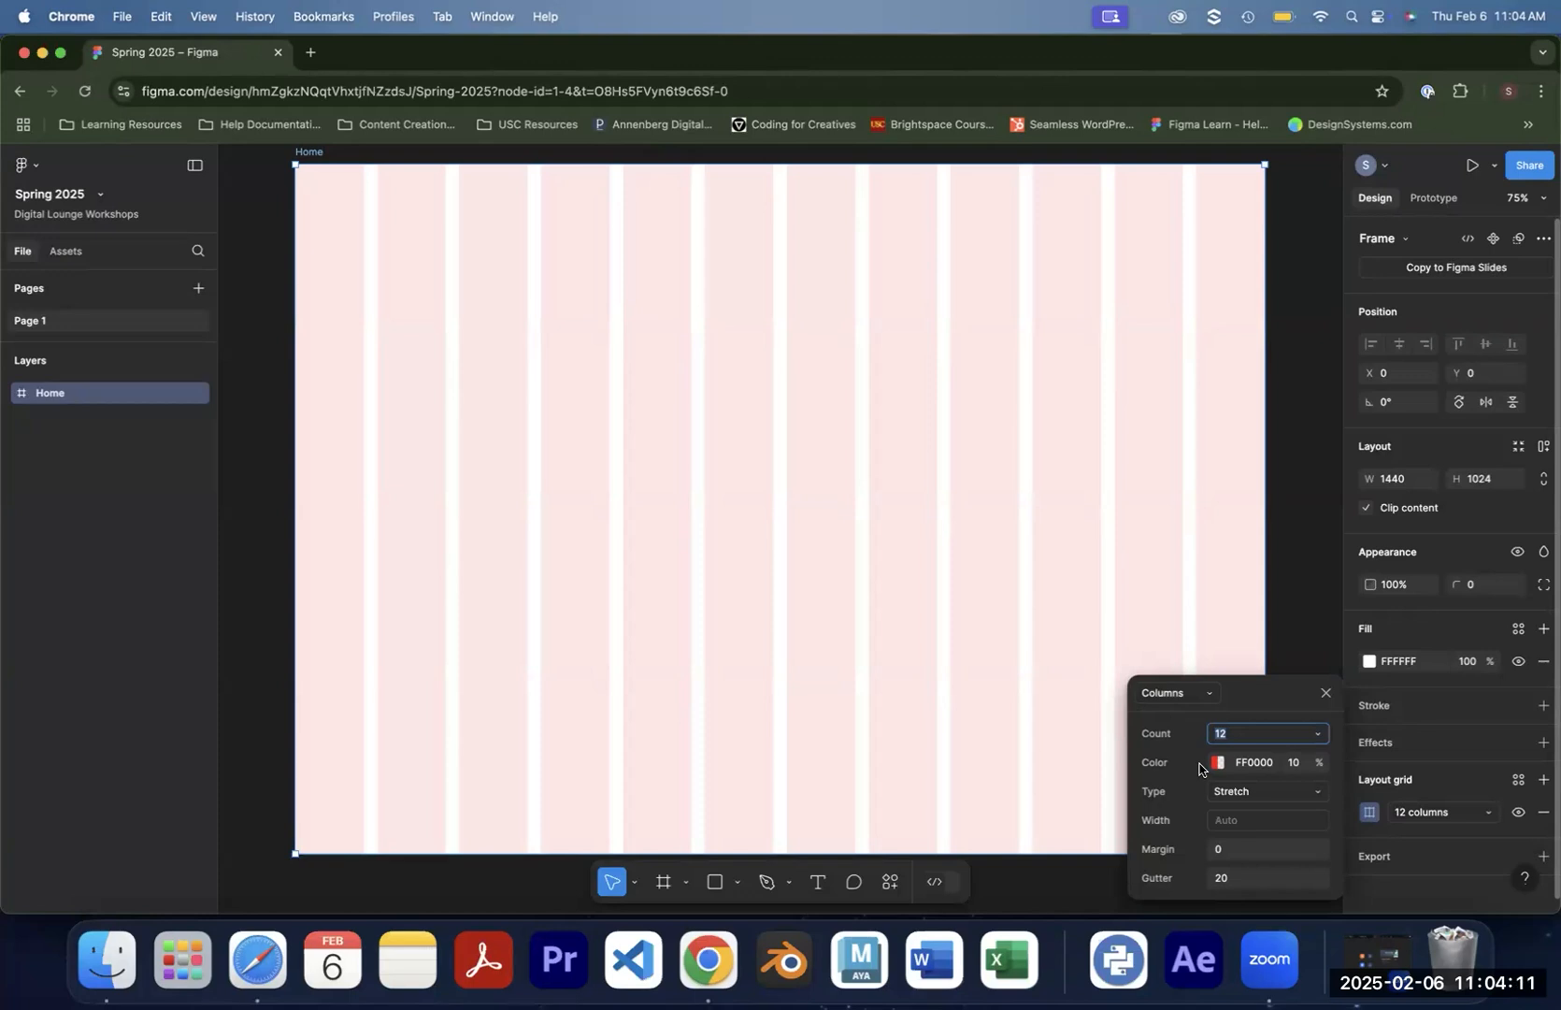
{"action": "left_click", "coordinate": [1293, 763]}
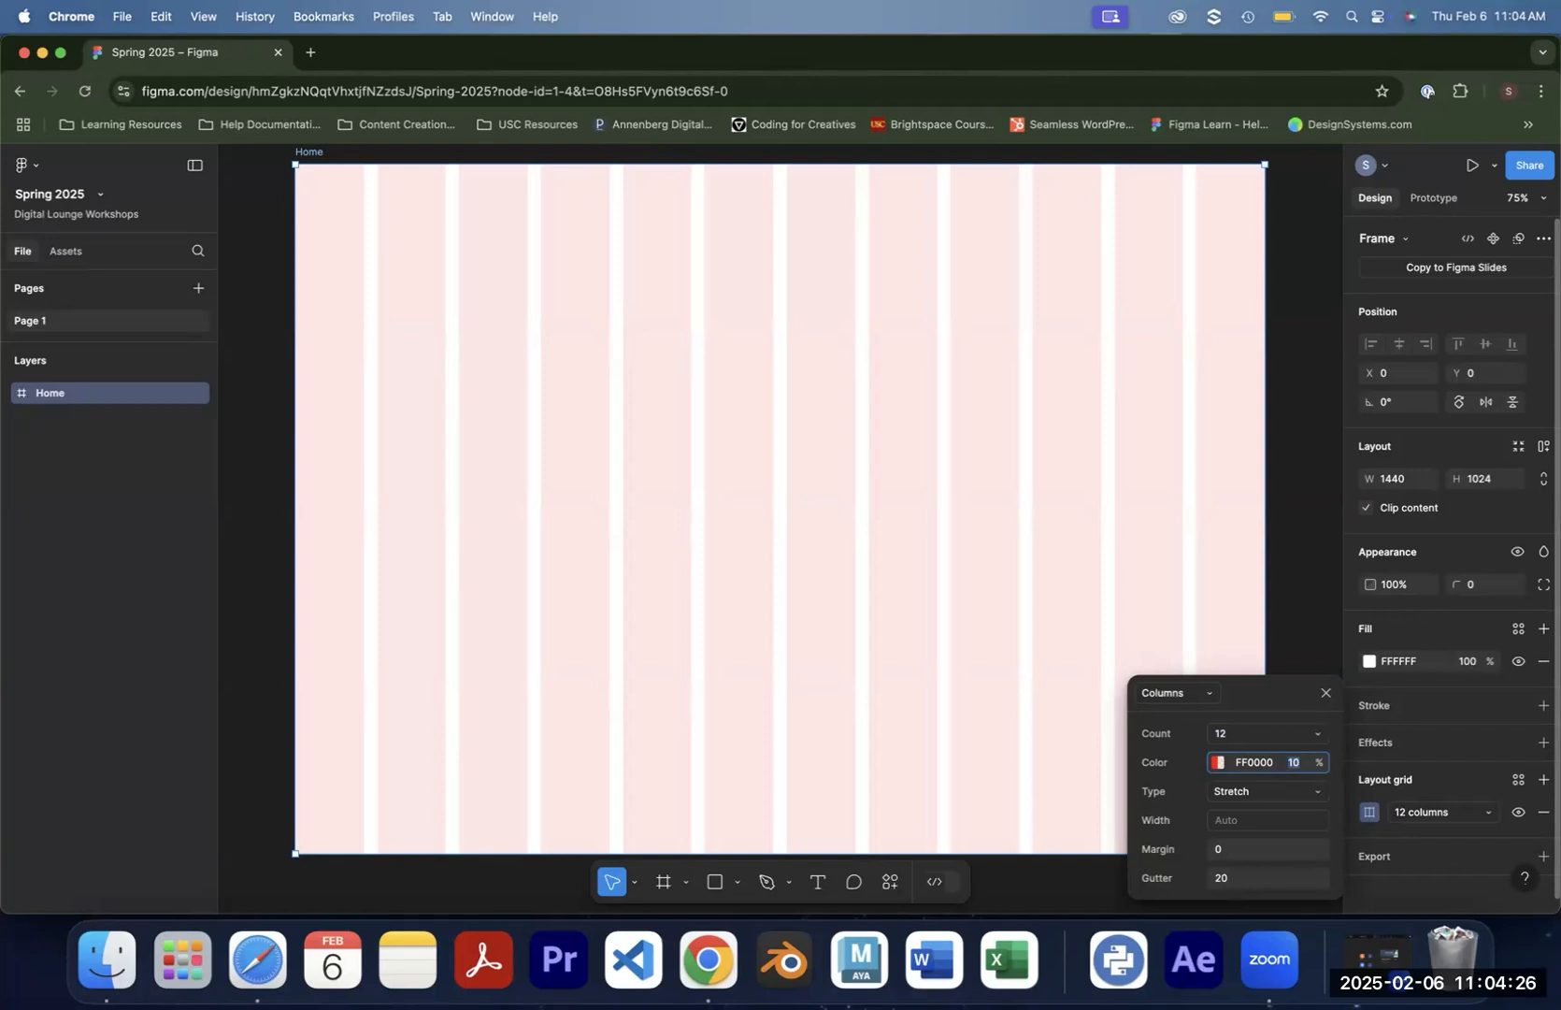
{"action": "type", "text": "1"}
{"action": "key", "text": "Return"}
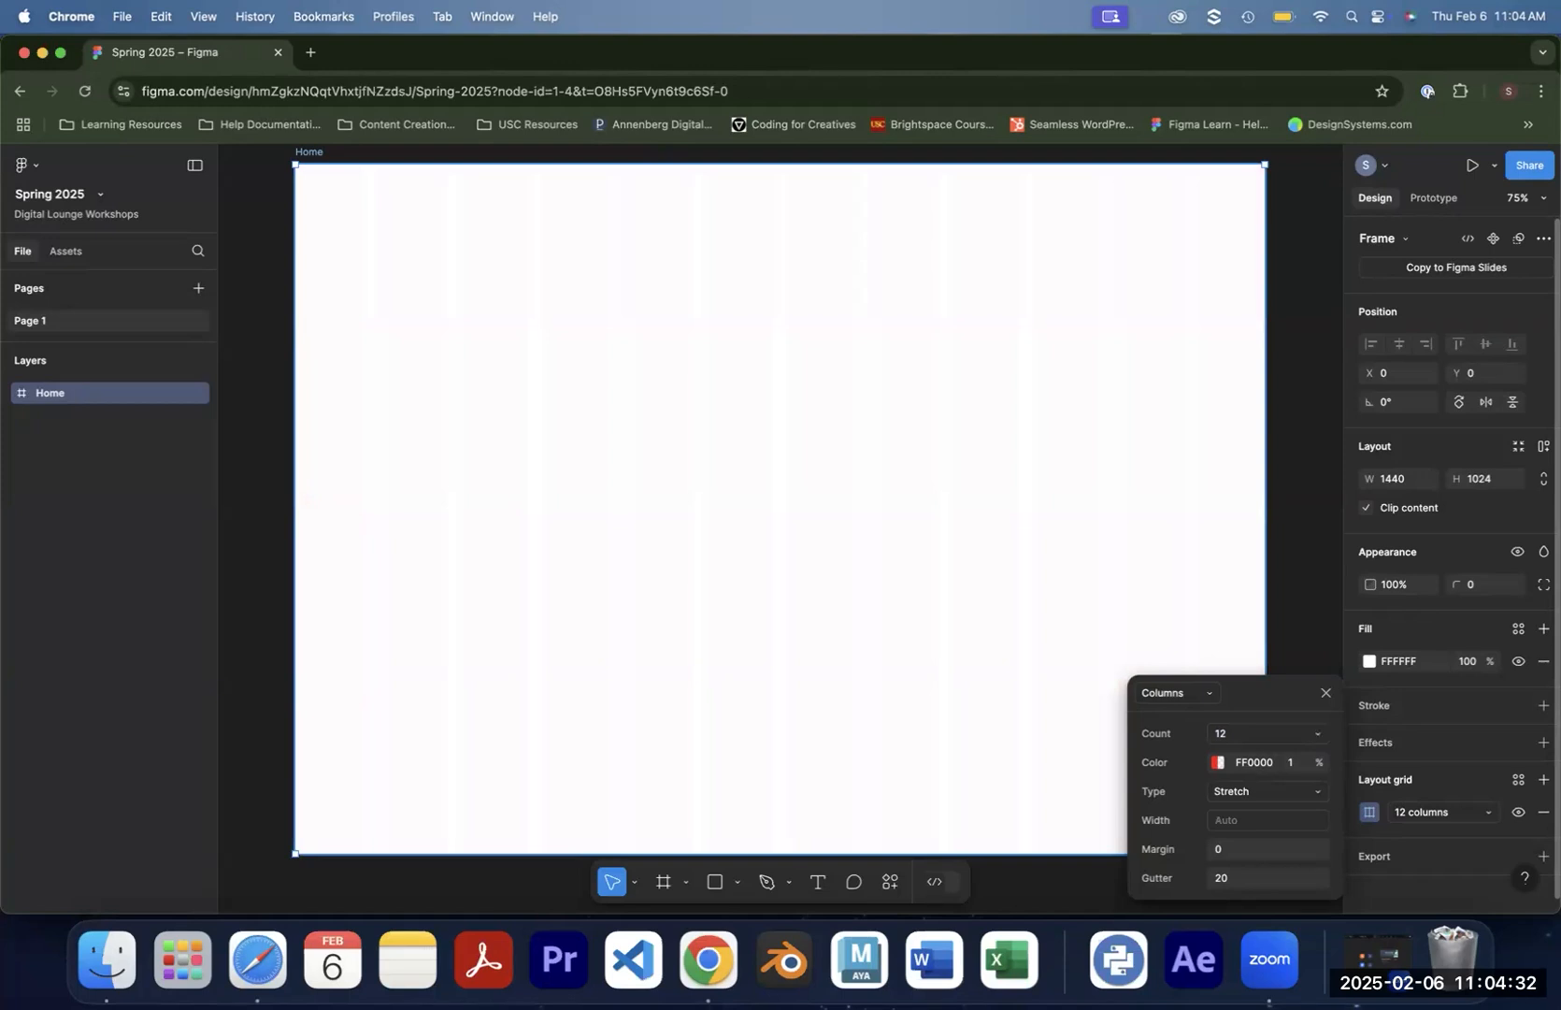
{"action": "type", "text": "0"}
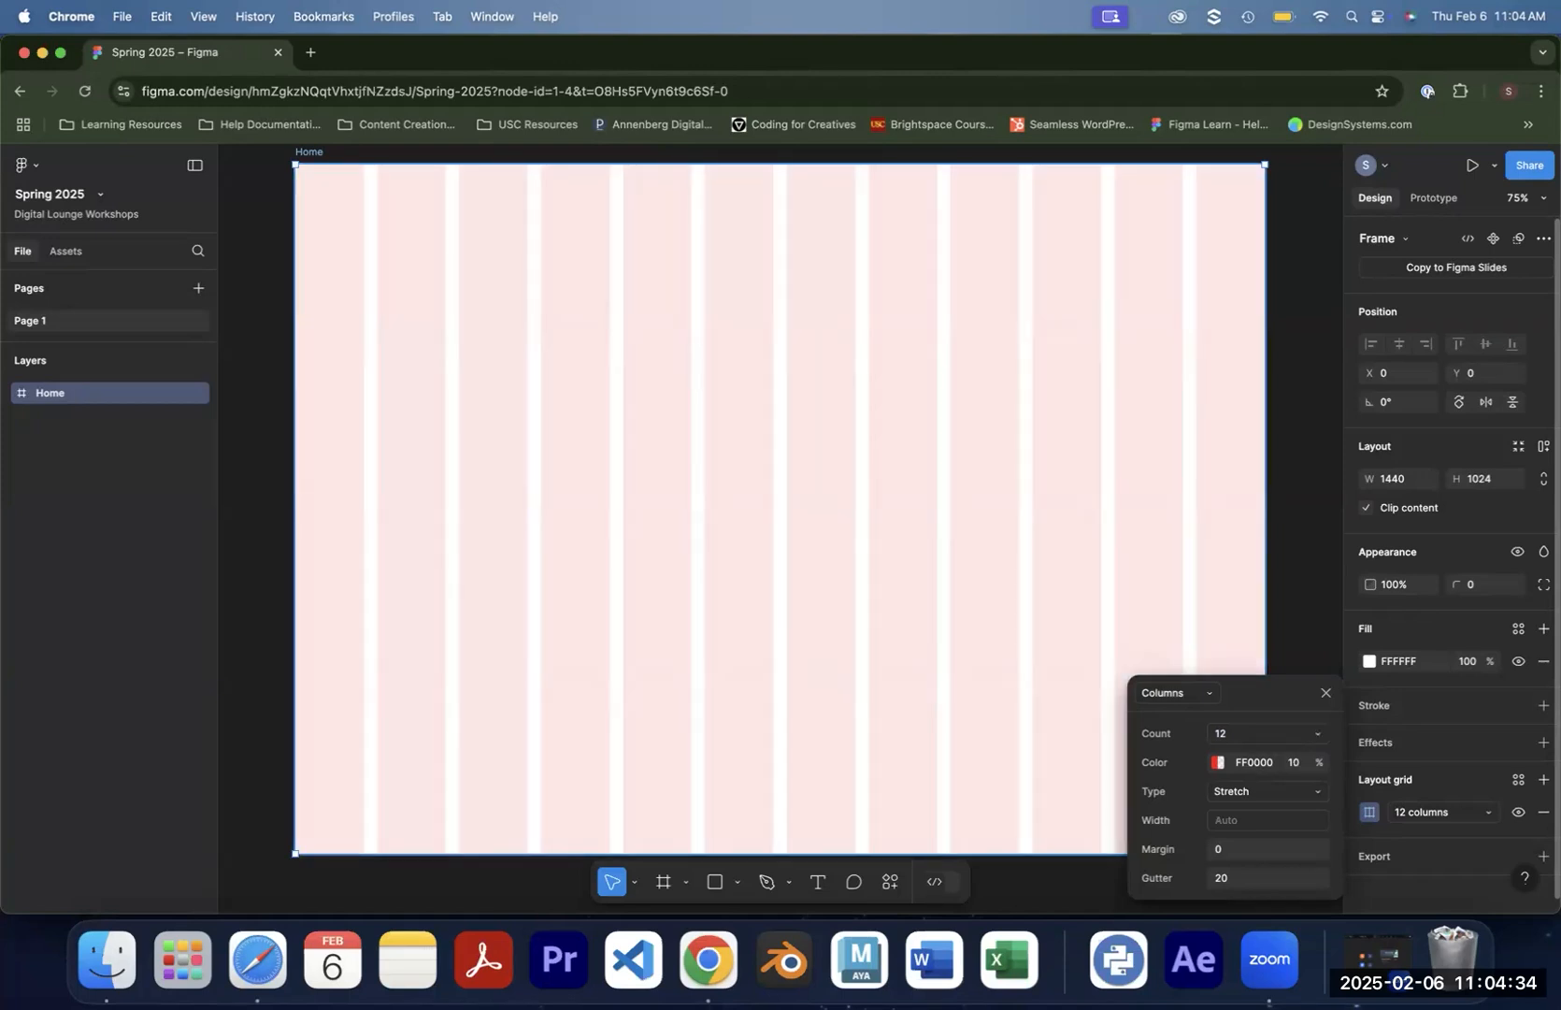
Try the Left, Right and Center types for the column grid and return it to Stretch
{"action": "left_click", "coordinate": [1310, 793]}
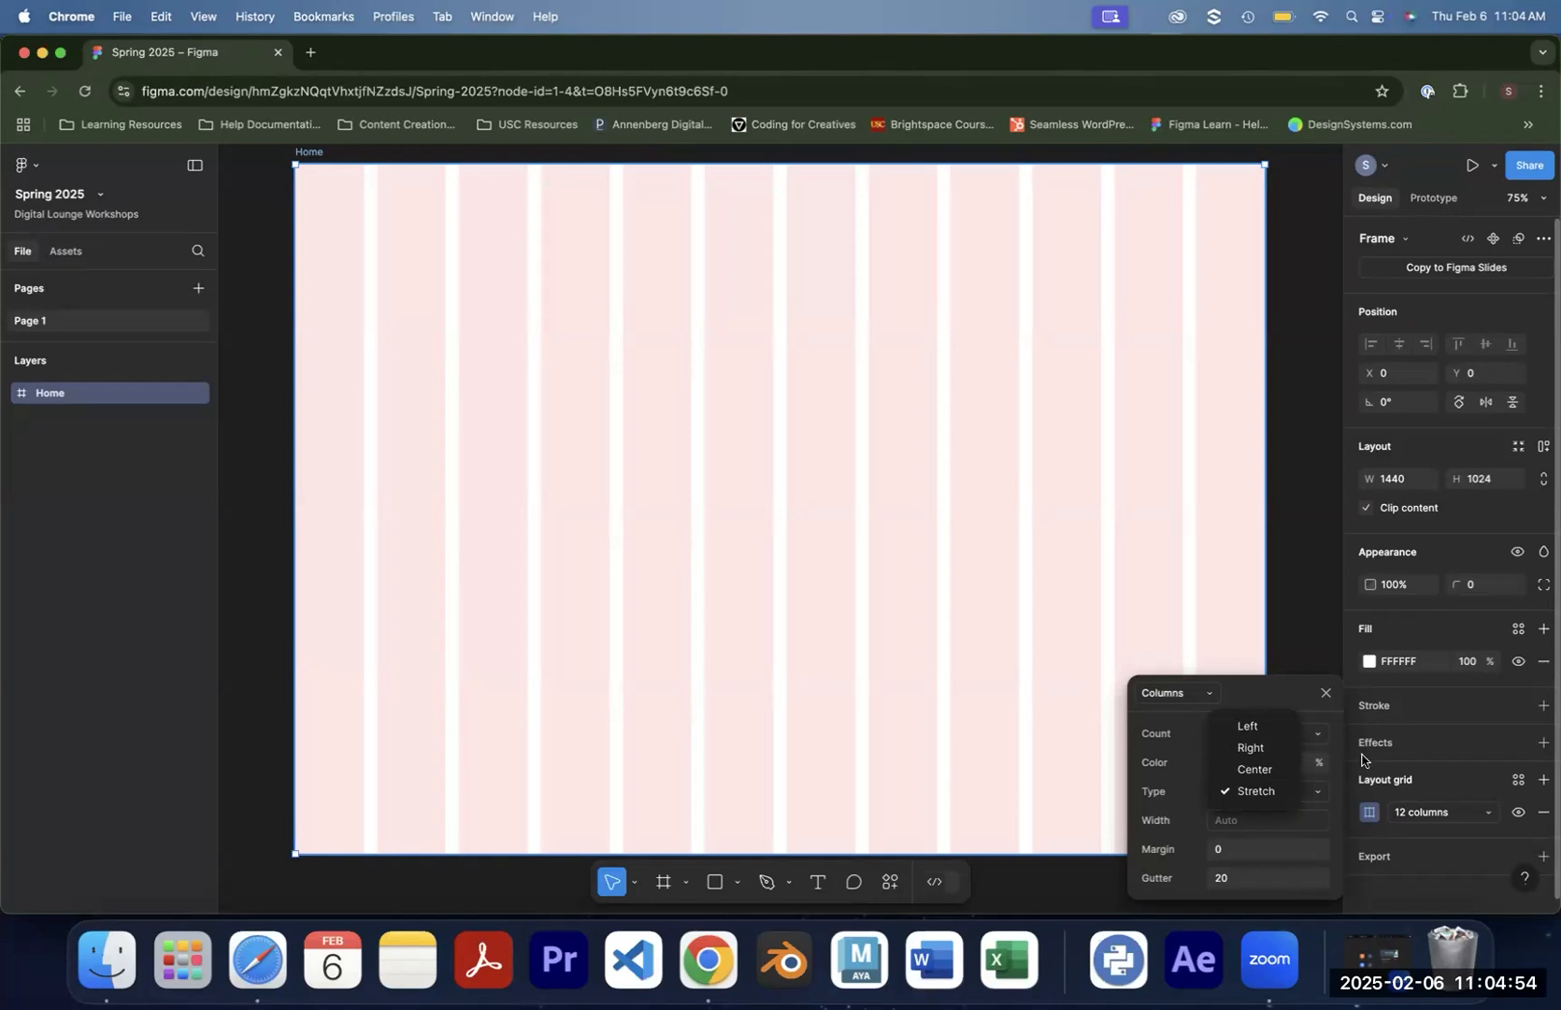
{"action": "left_click", "coordinate": [1248, 726]}
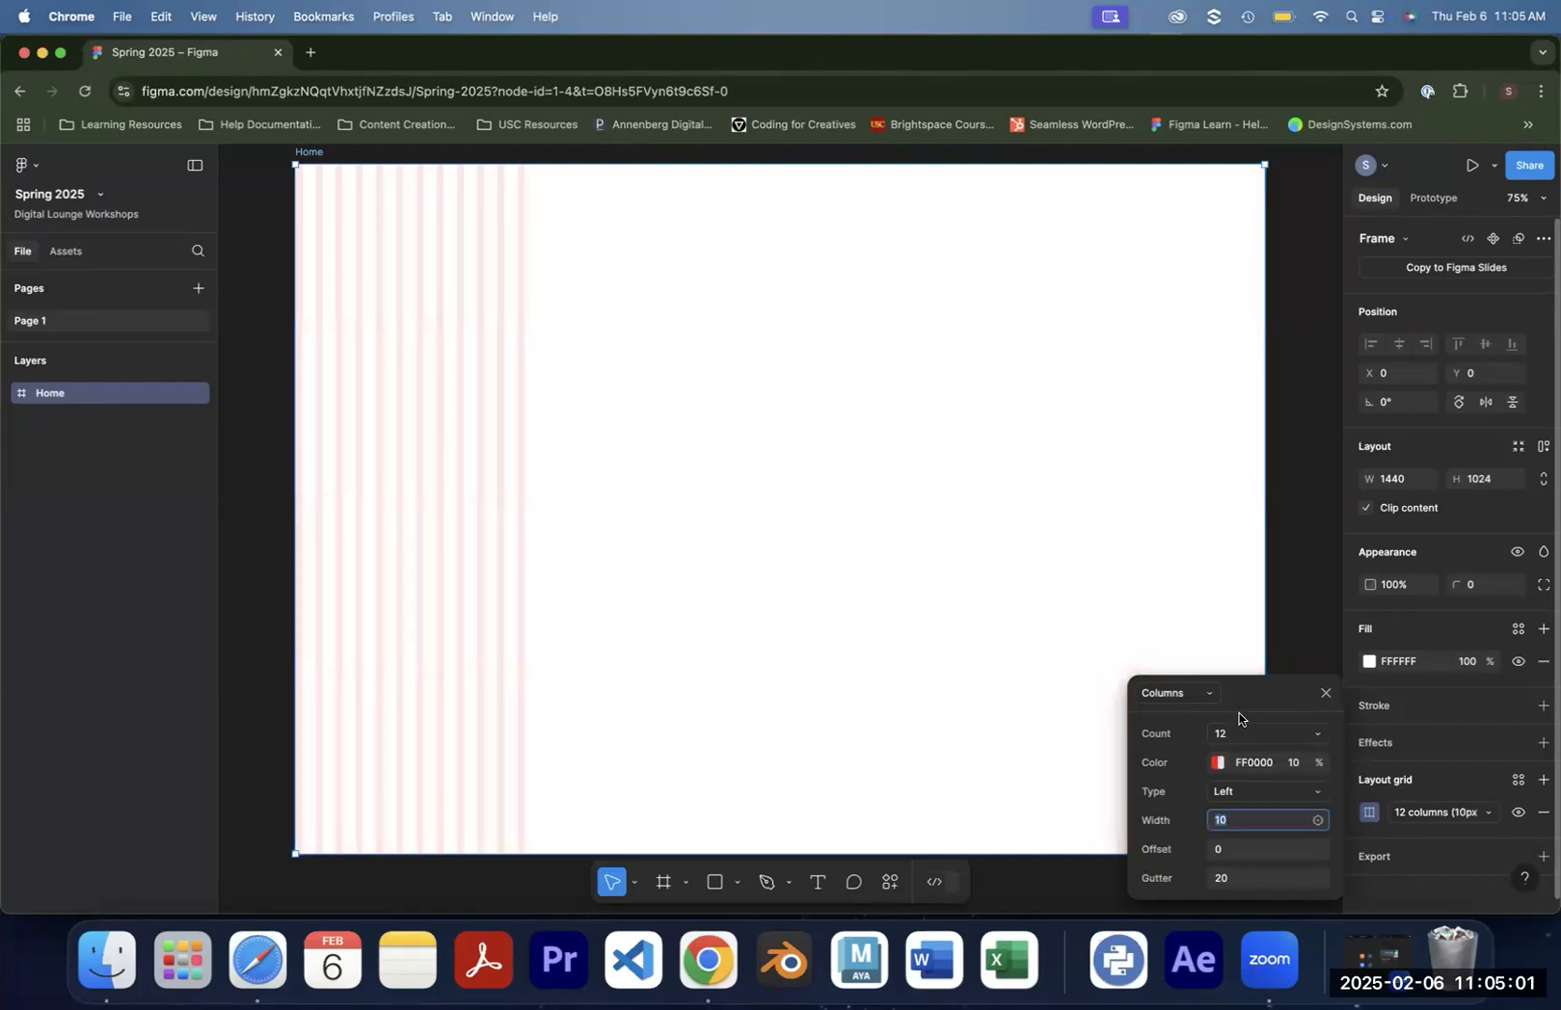
{"action": "left_click", "coordinate": [1244, 793]}
{"action": "left_click", "coordinate": [1250, 816]}
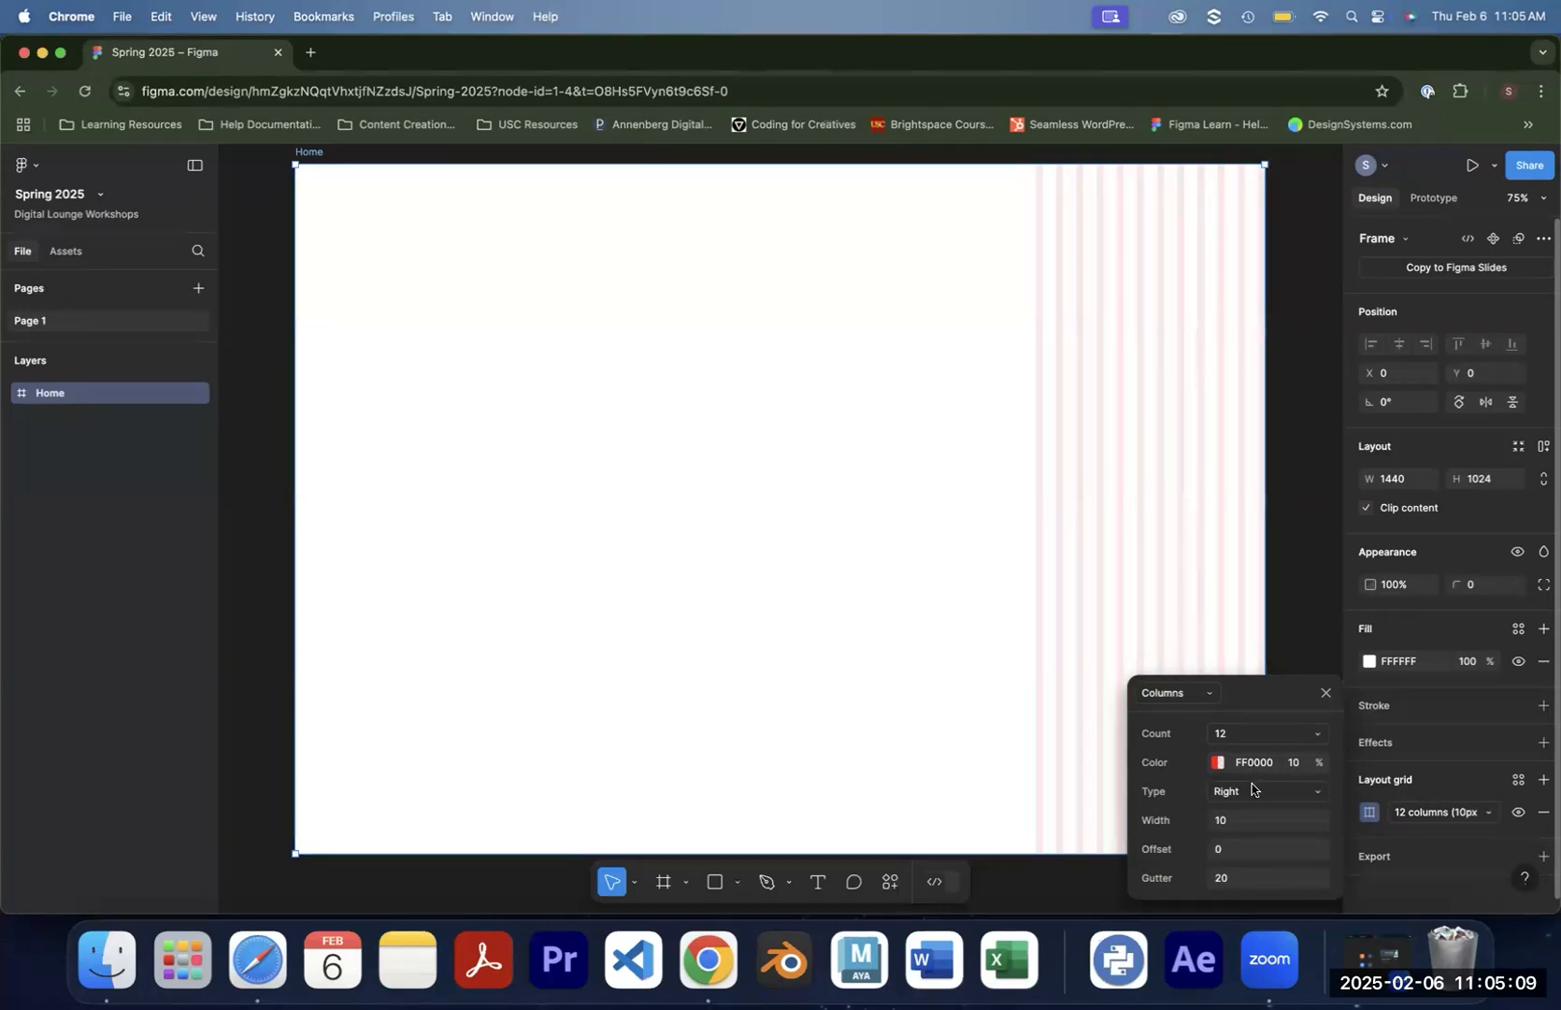
{"action": "left_click", "coordinate": [1253, 797]}
{"action": "left_click", "coordinate": [1253, 811]}
{"action": "left_click", "coordinate": [1252, 794]}
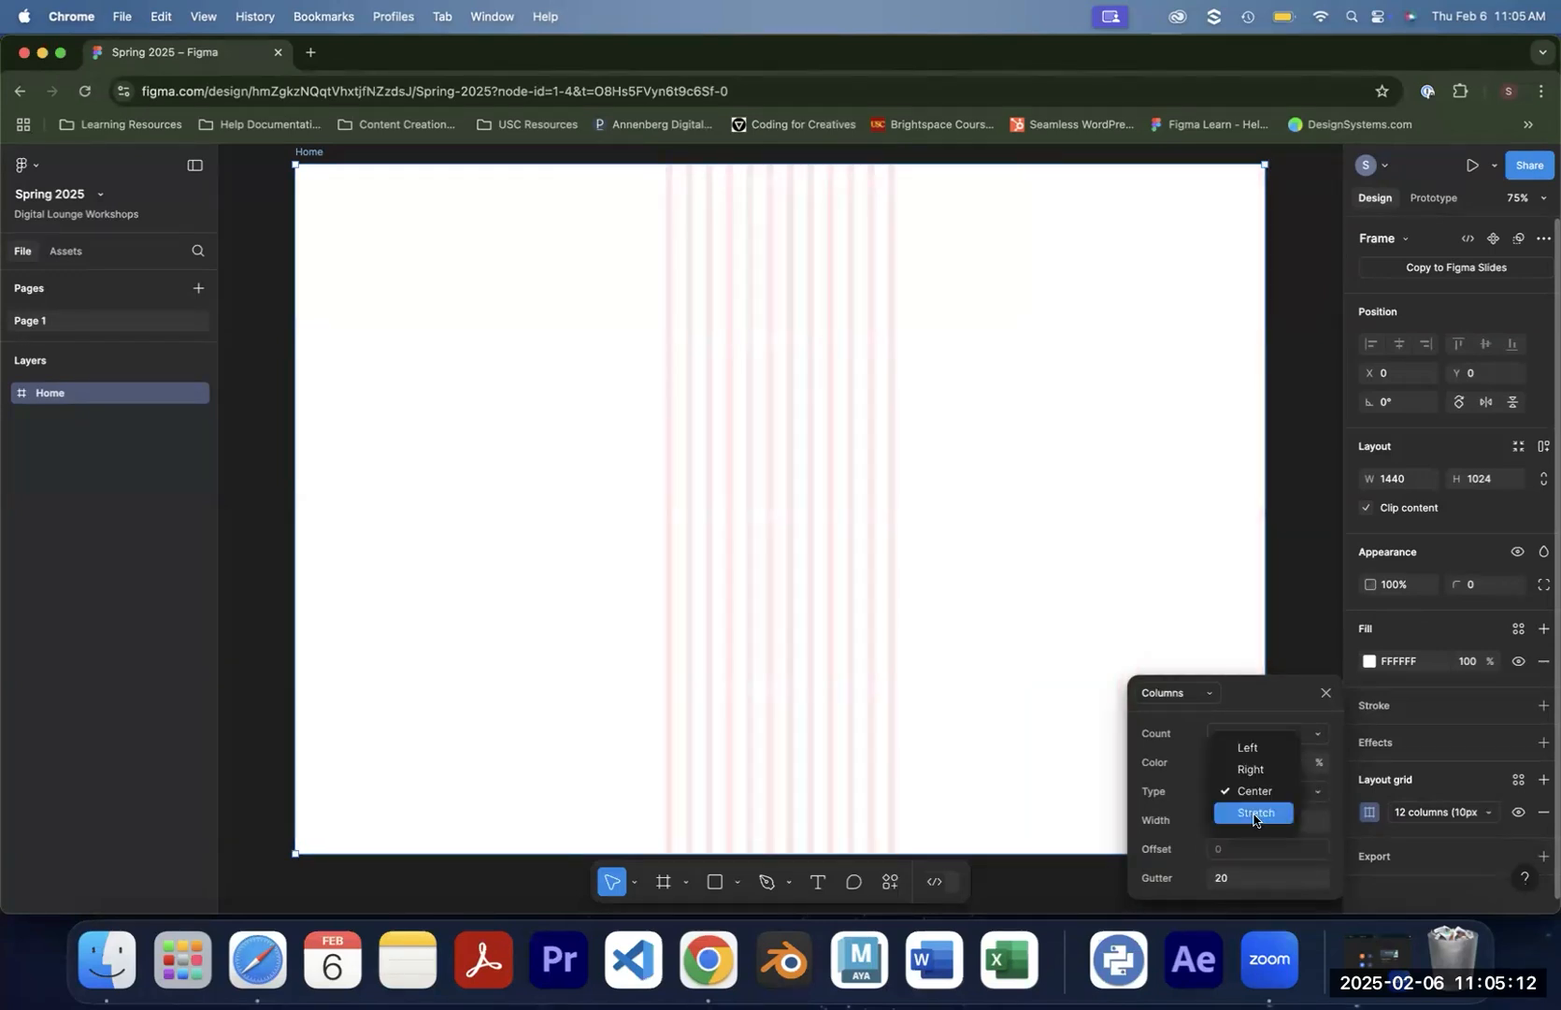
{"action": "left_click", "coordinate": [1253, 813]}
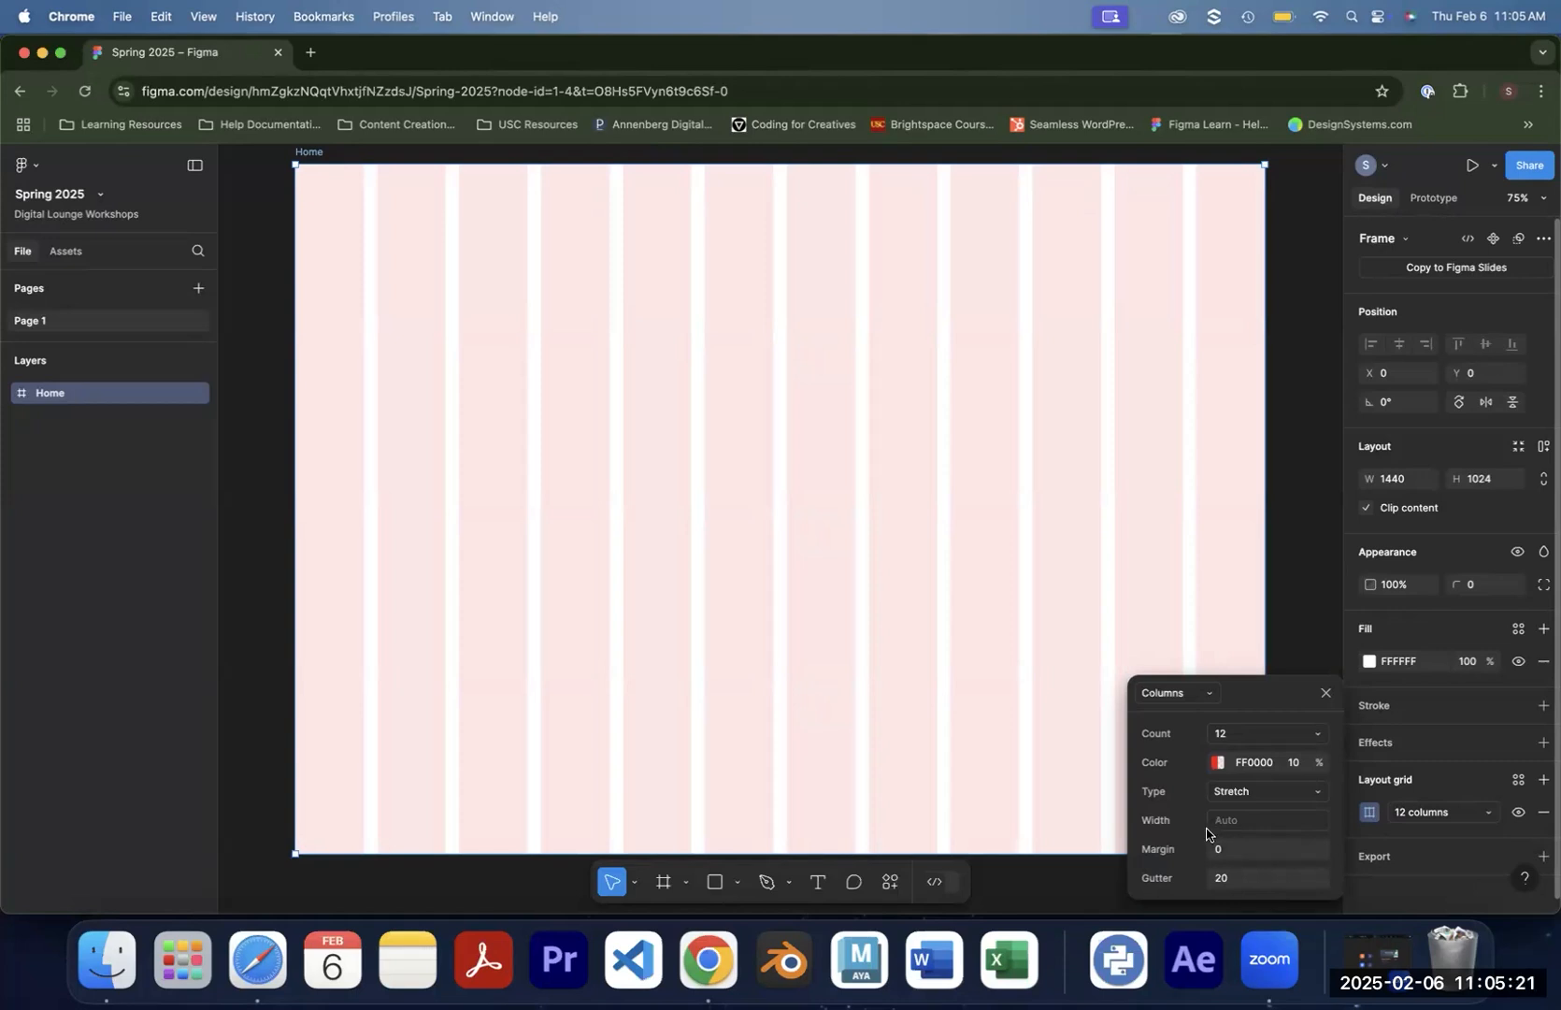
Change the column grid's type to Center and set the column width to 60
{"action": "left_click", "coordinate": [1243, 794]}
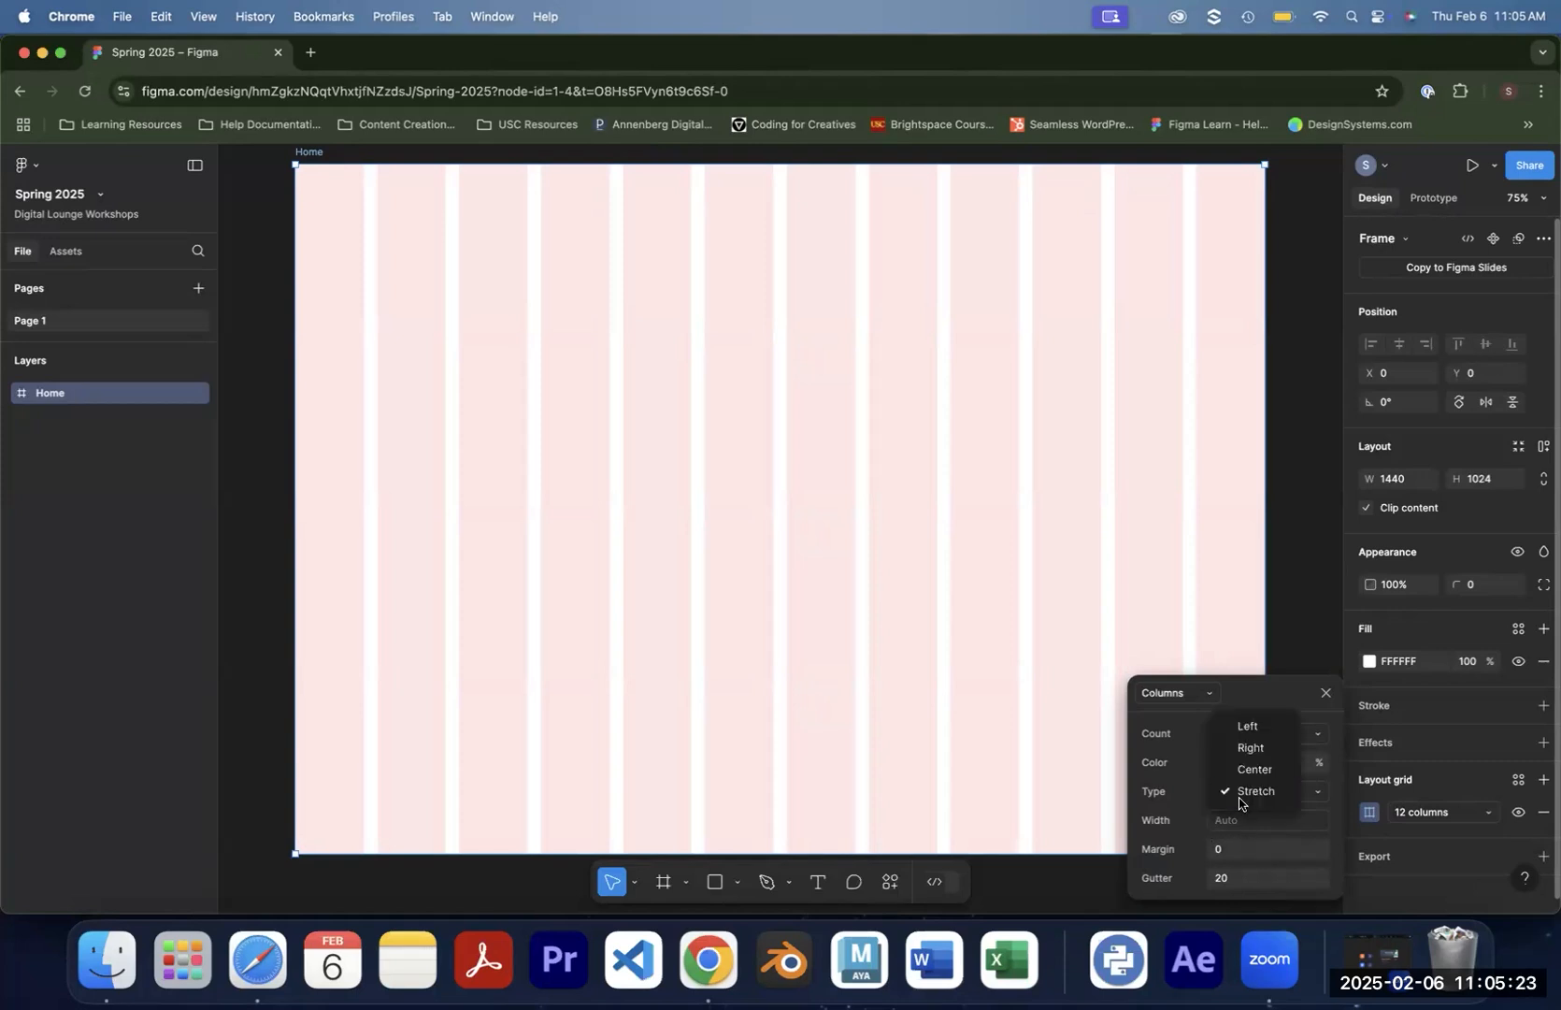
{"action": "left_click", "coordinate": [1241, 769]}
{"action": "left_click", "coordinate": [1245, 821]}
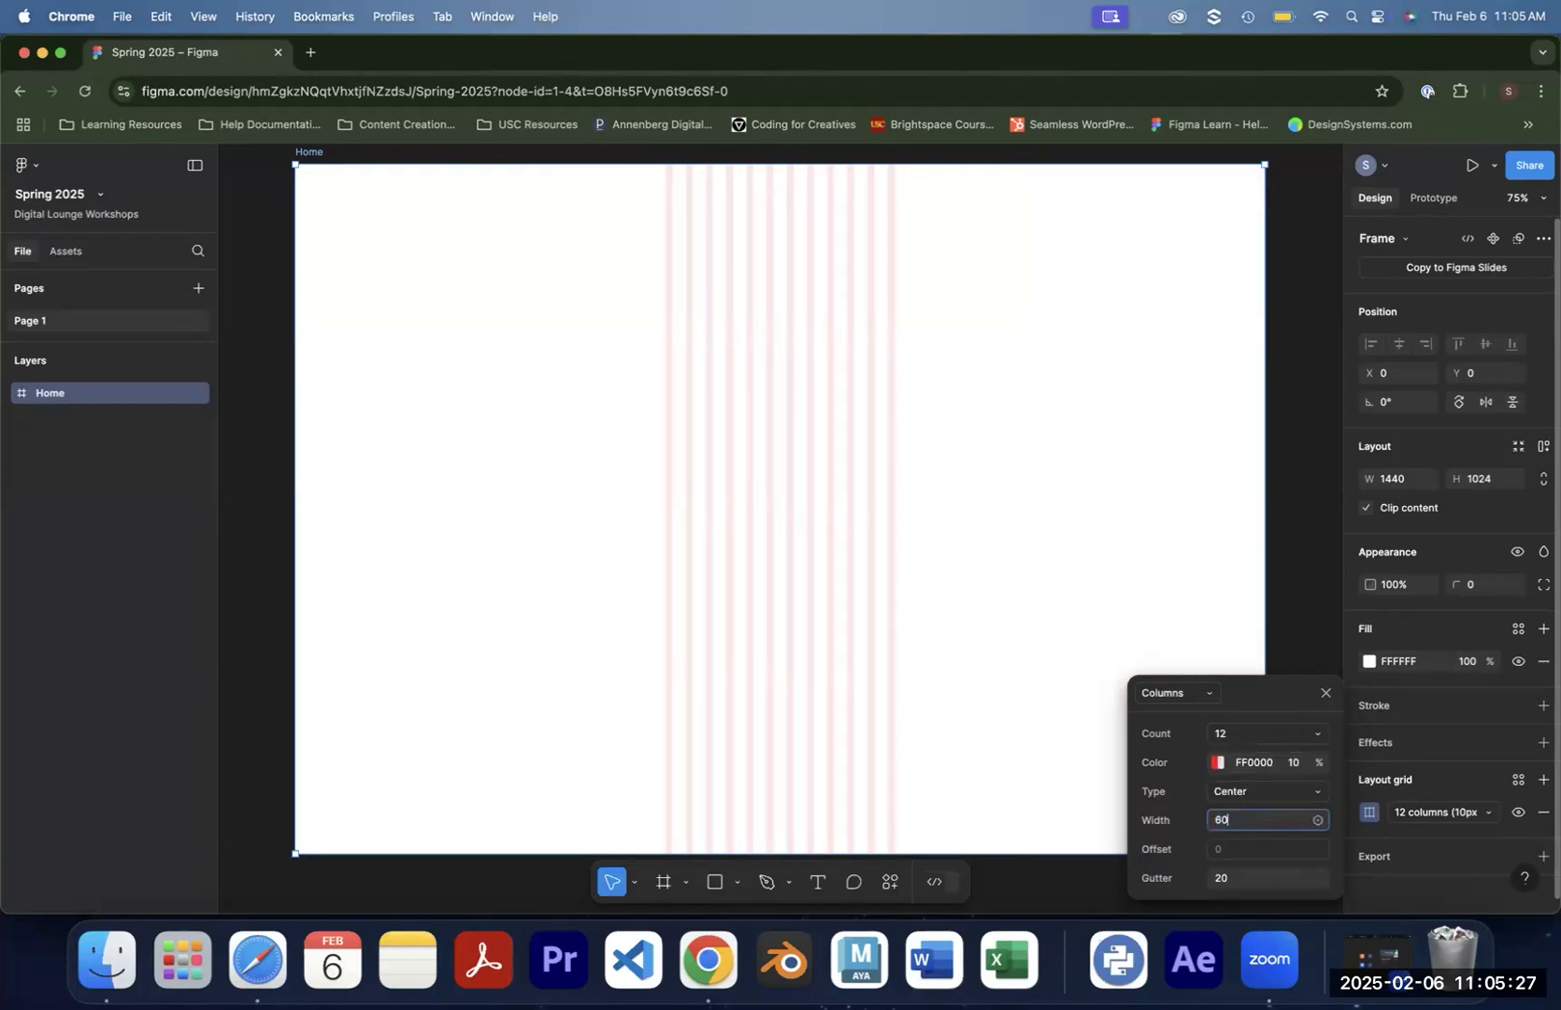
{"action": "key", "text": "Return"}
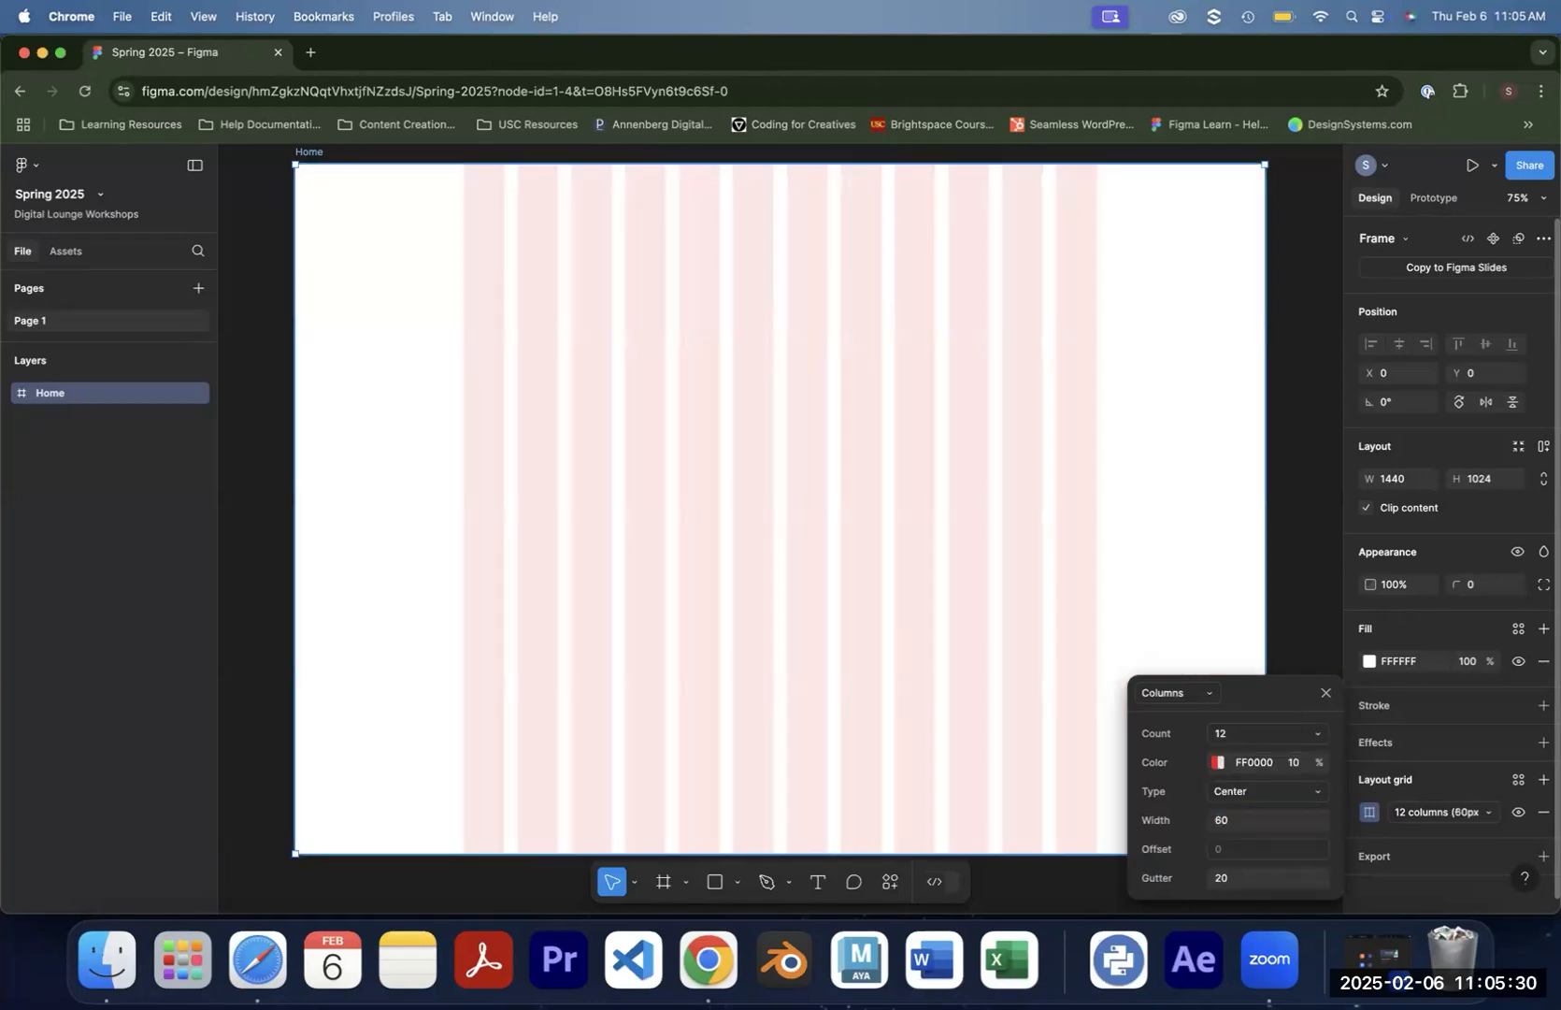
Try the Left type for the column grid with an offset of 100, and switch the type back to Stretch
{"action": "left_click", "coordinate": [1267, 791]}
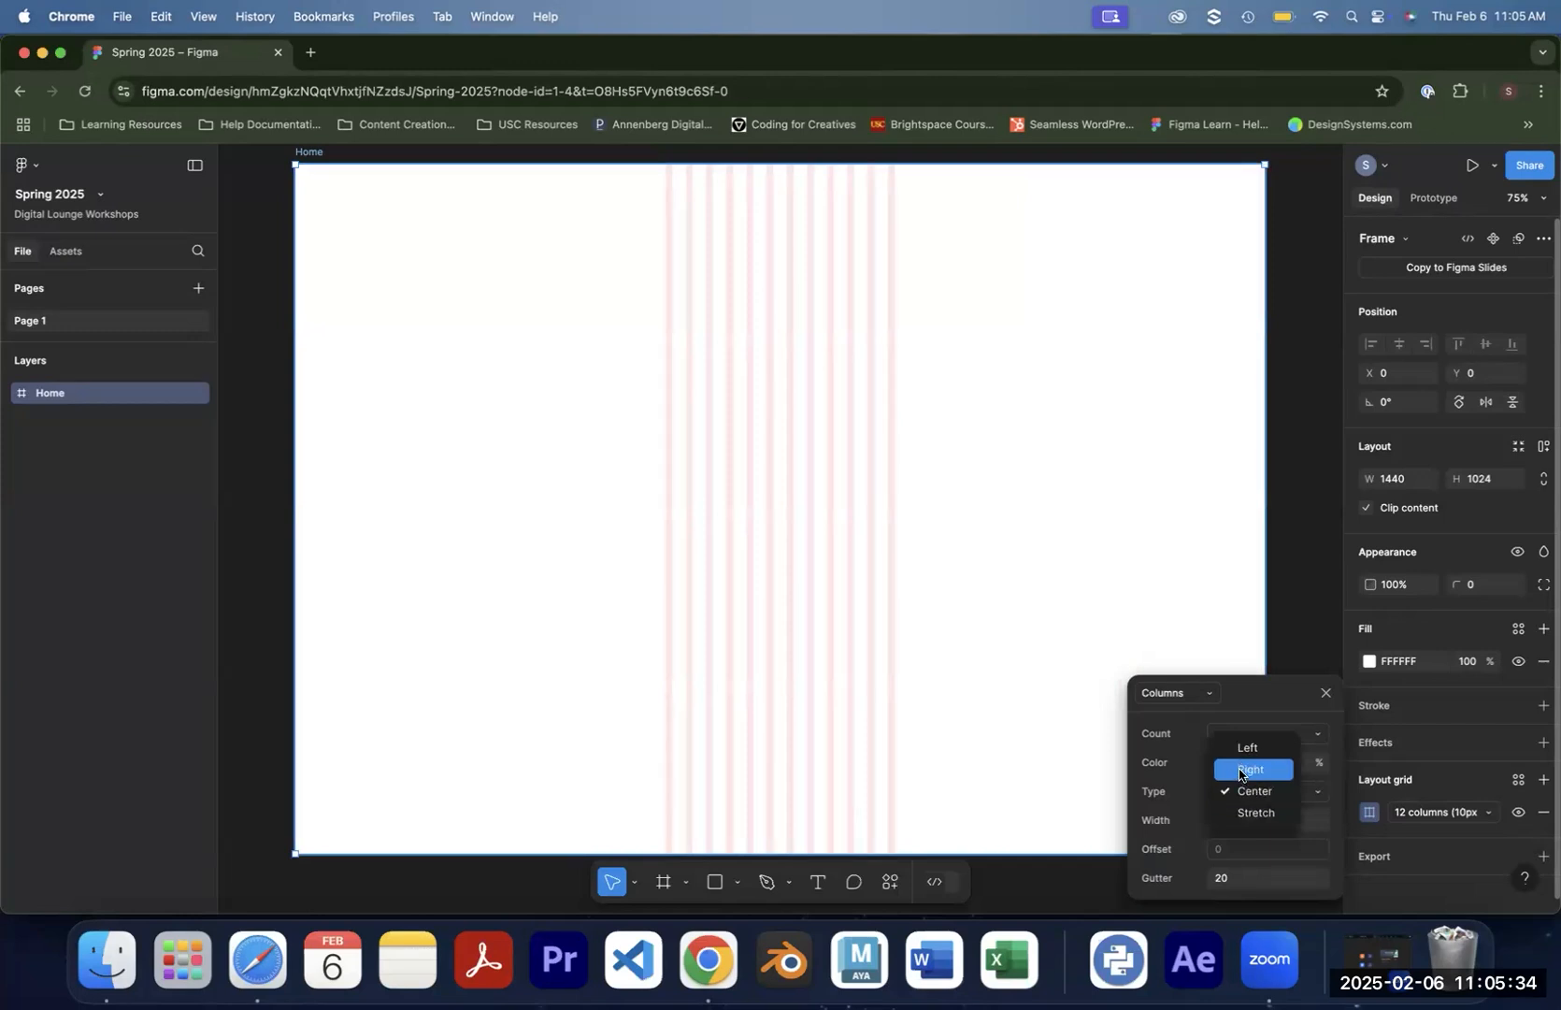
{"action": "left_click", "coordinate": [1245, 747]}
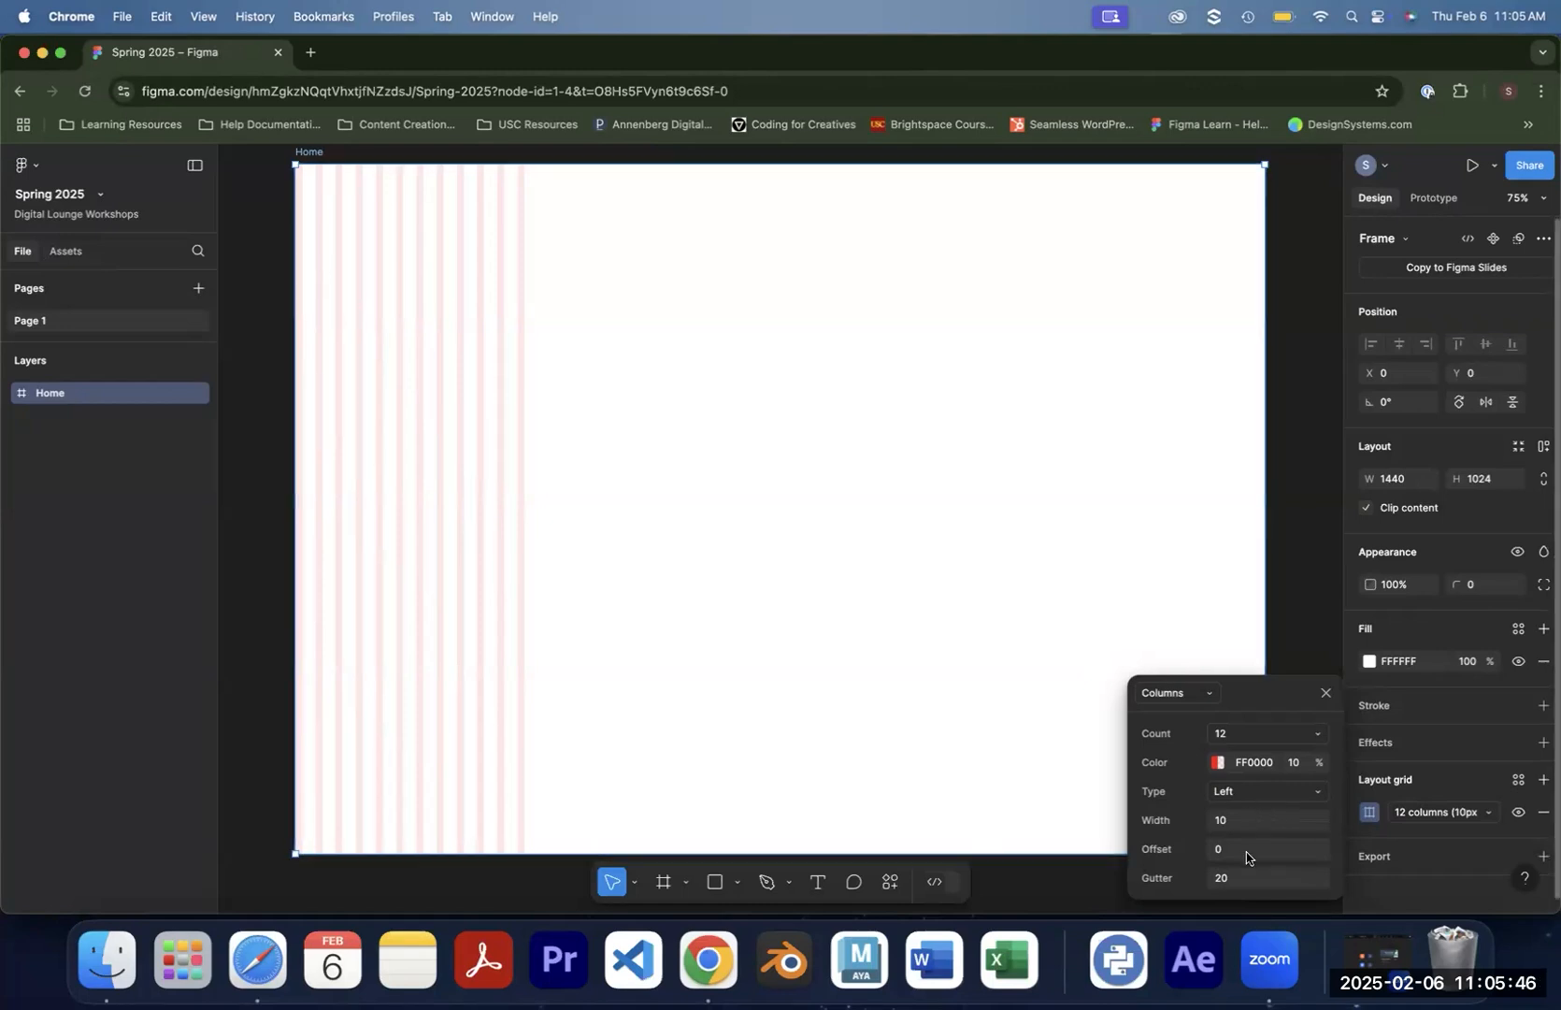
{"action": "type", "text": "100"}
{"action": "key", "text": "Return"}
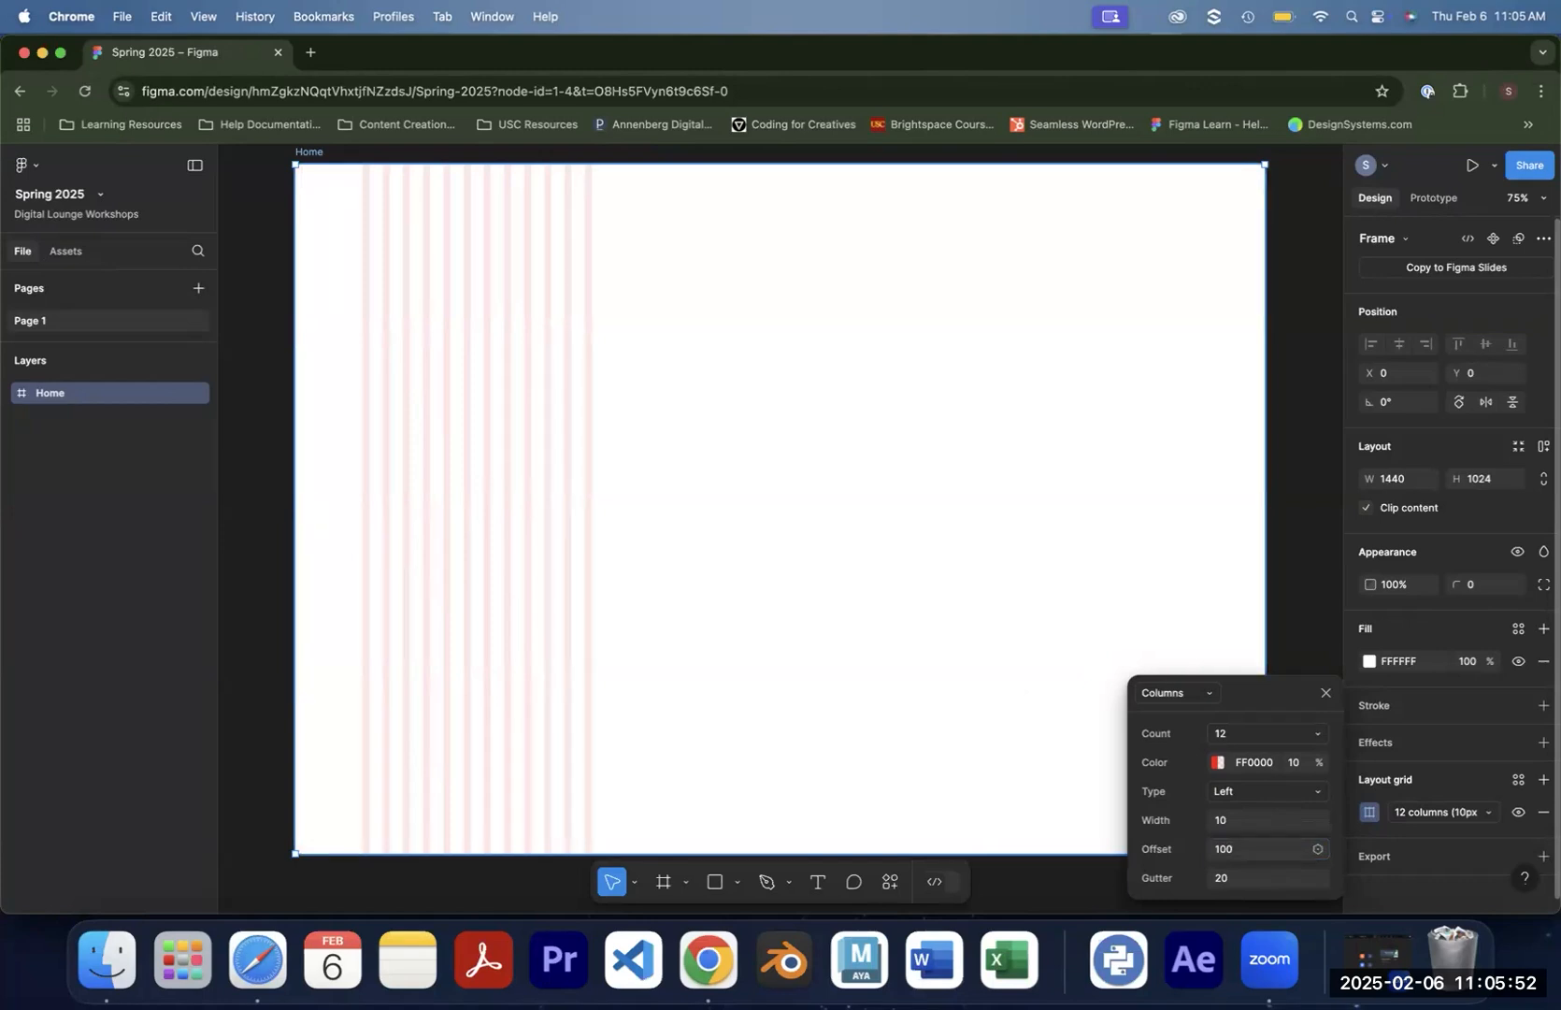
{"action": "left_click", "coordinate": [1267, 791]}
{"action": "left_click", "coordinate": [1253, 851]}
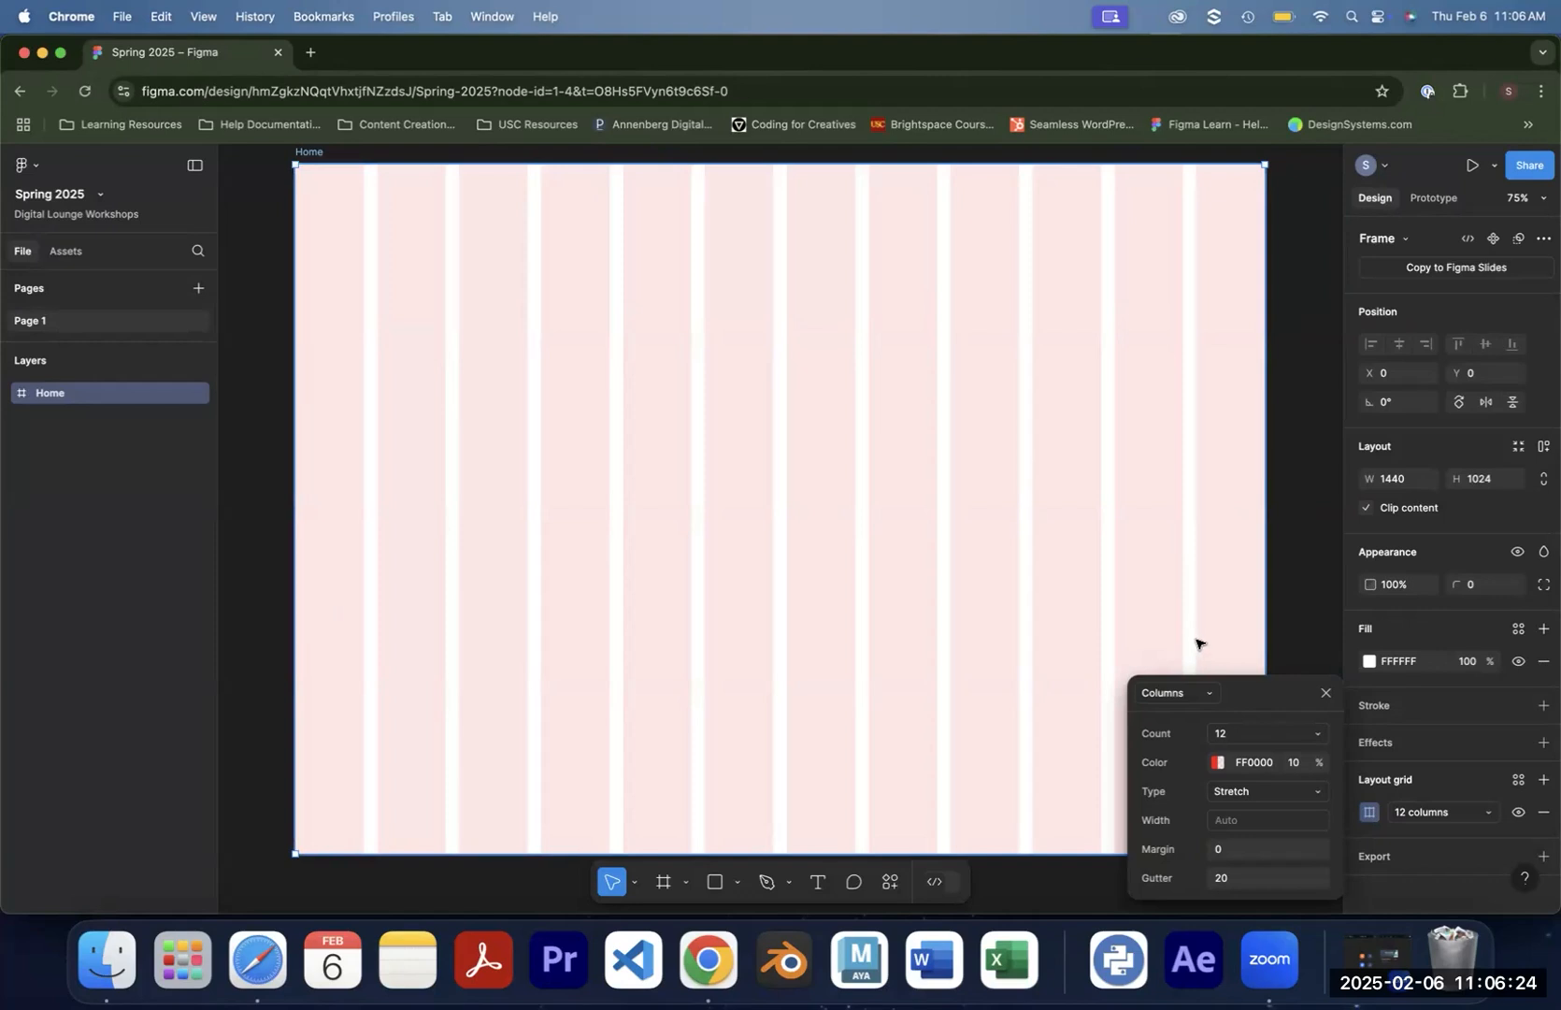
Set both the margin and the gutter of the 12-column grid to 25 and close the grid settings
{"action": "left_click", "coordinate": [1231, 858]}
{"action": "key", "text": "BackSpace"}
{"action": "type", "text": "25"}
{"action": "key", "text": "Return"}
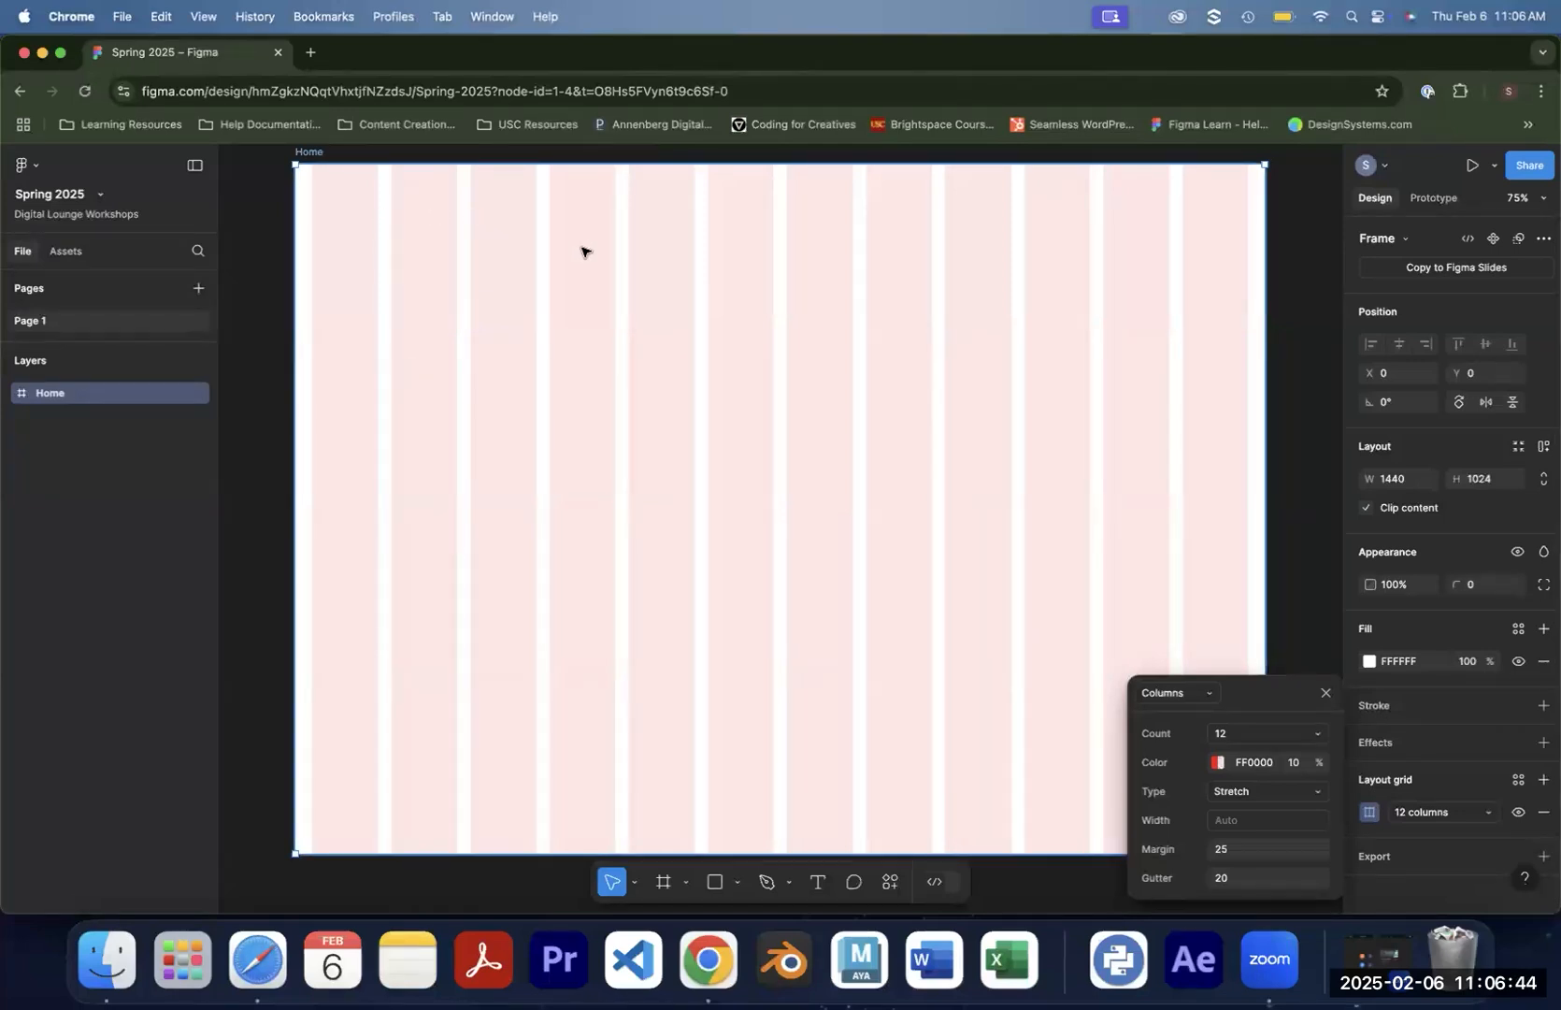
{"action": "left_click", "coordinate": [1233, 879]}
{"action": "type", "text": "25"}
{"action": "key", "text": "Return"}
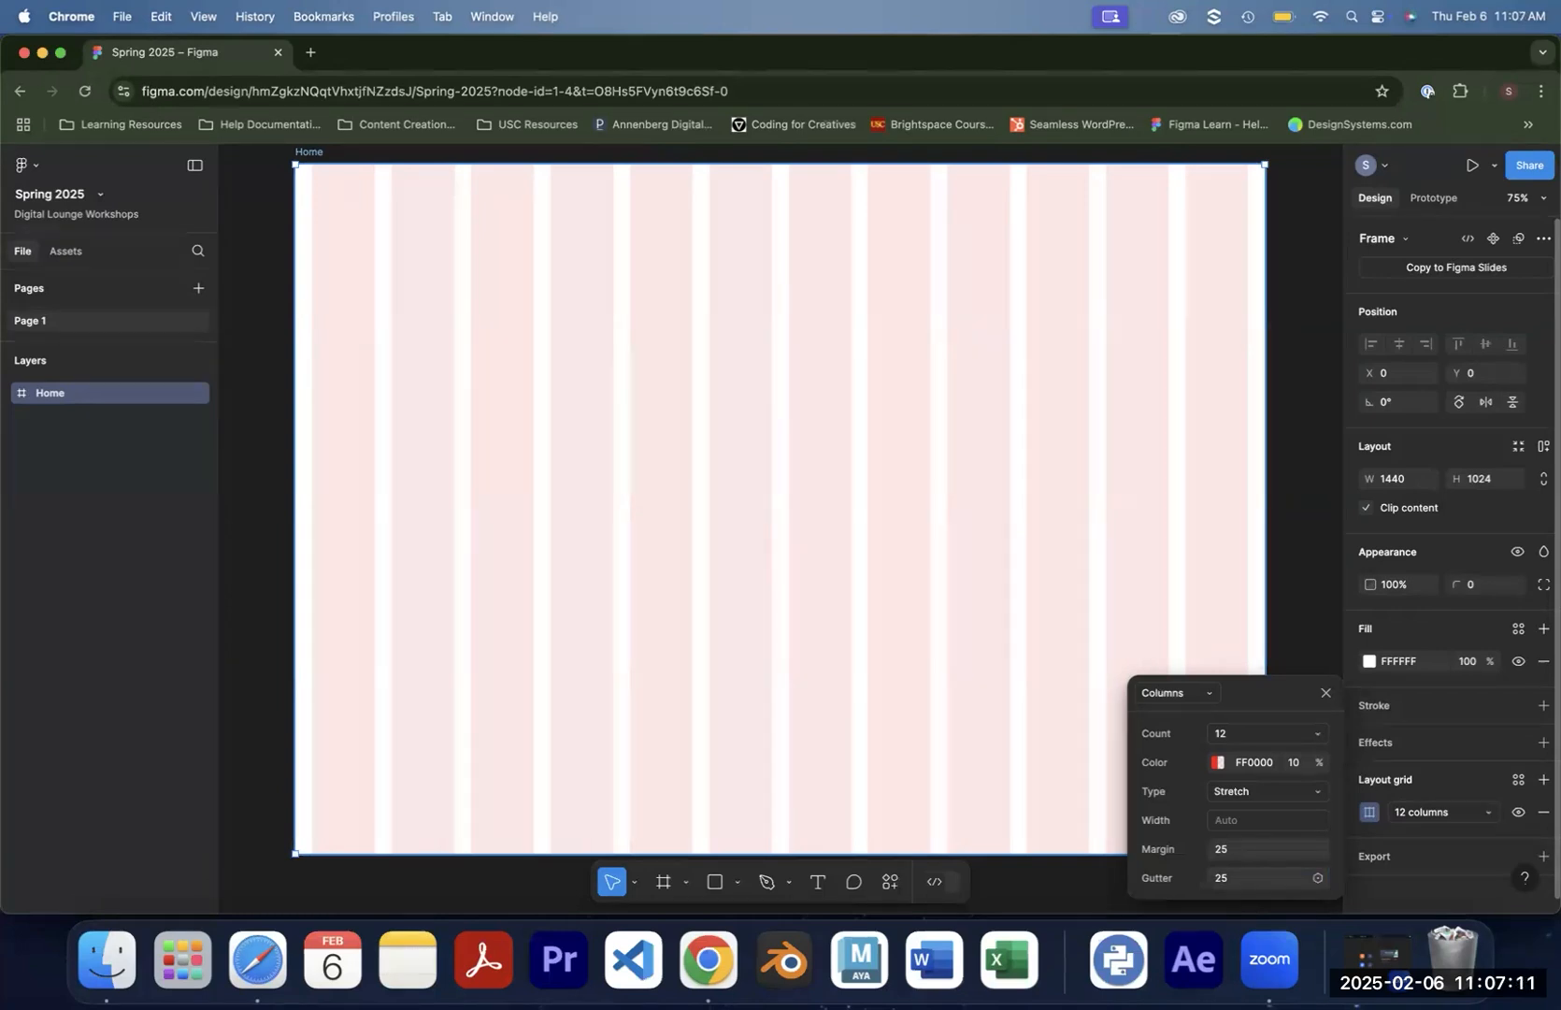
{"action": "left_click", "coordinate": [1326, 693]}
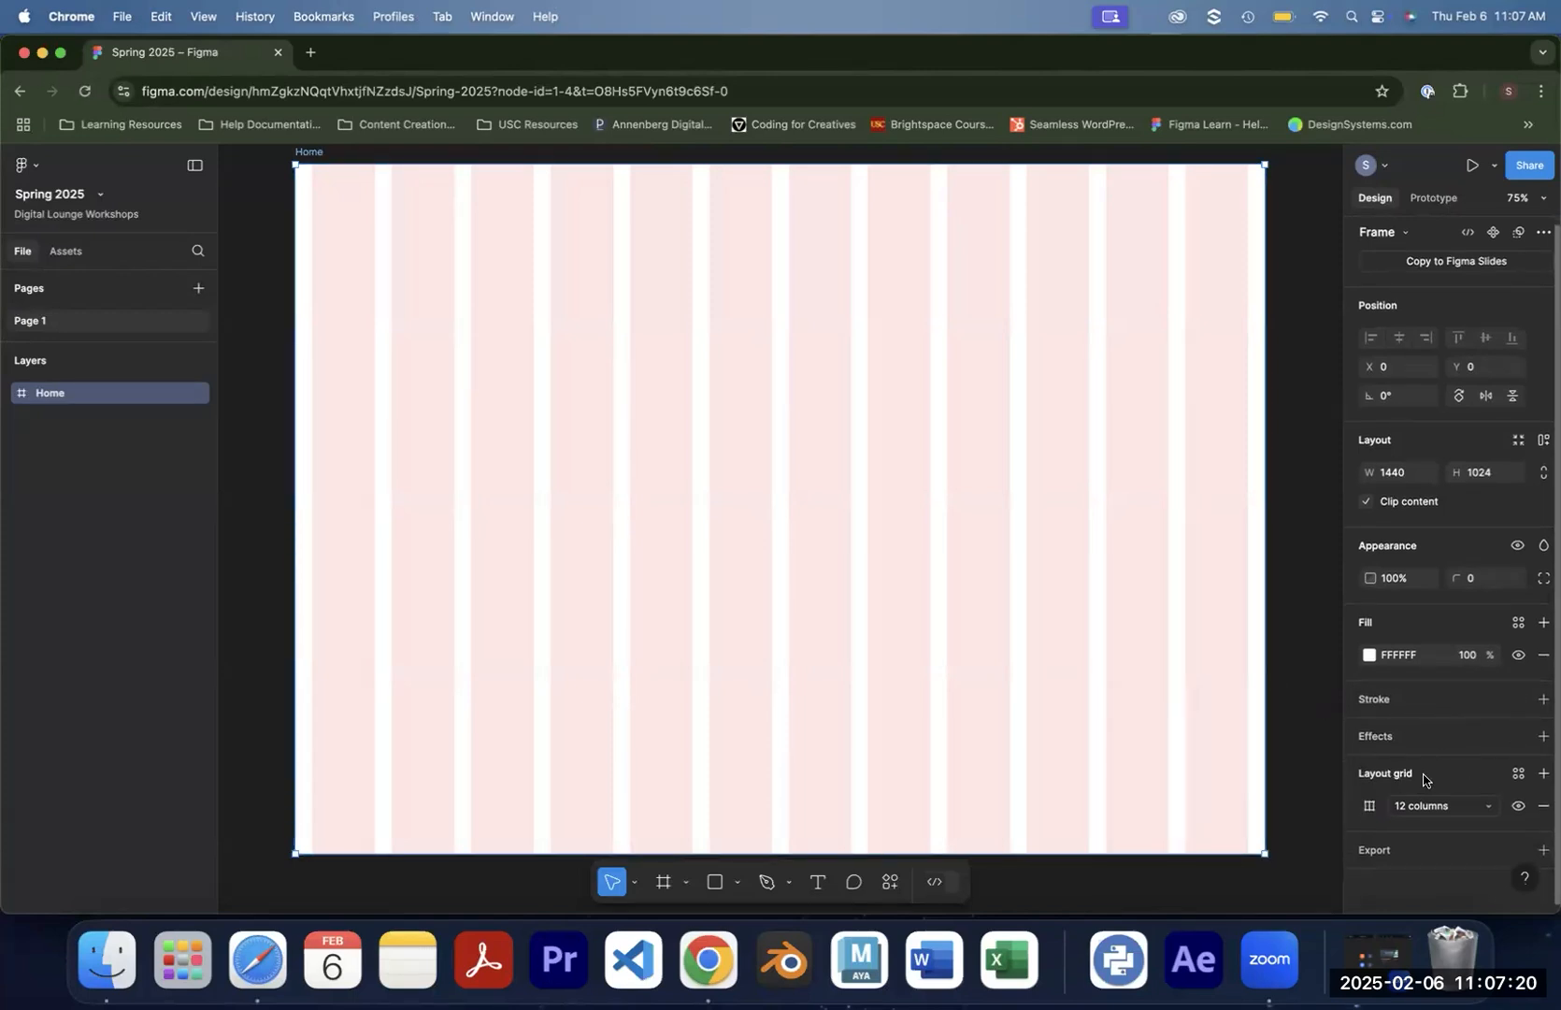
Add a second layout grid to the Home frame and hide both layout grids
{"action": "left_click", "coordinate": [1543, 774]}
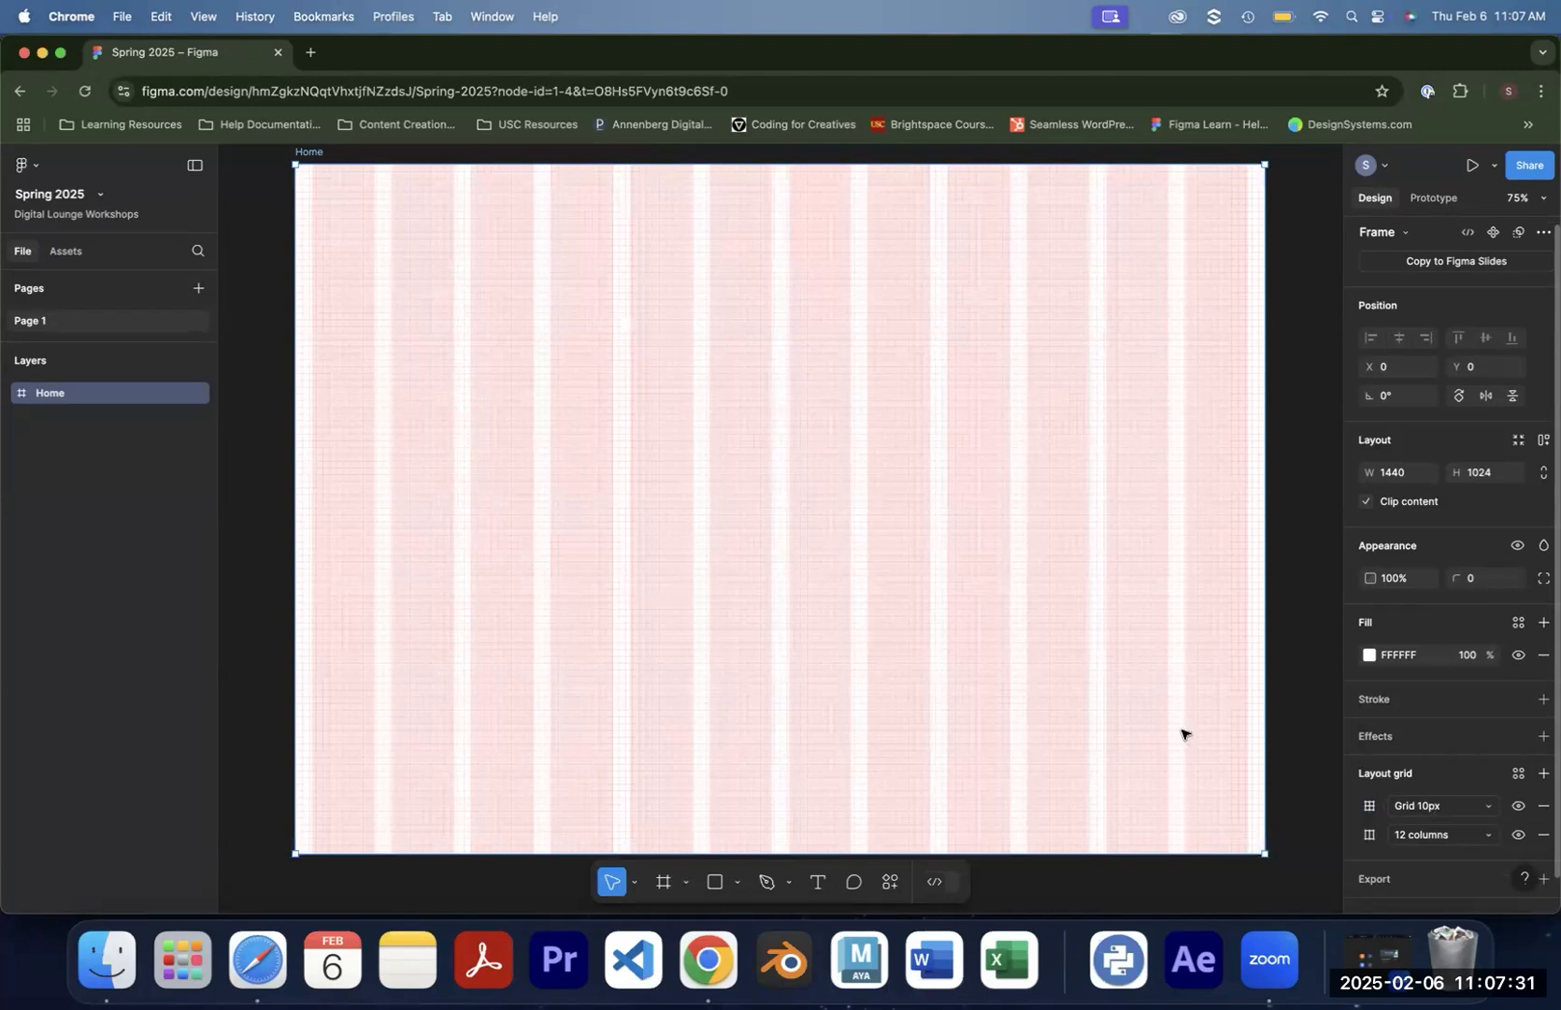
{"action": "left_click", "coordinate": [1518, 806]}
{"action": "left_click", "coordinate": [1518, 835]}
Add the text "Rows" to the Home frame and set its font size to 100
{"action": "left_click", "coordinate": [819, 887]}
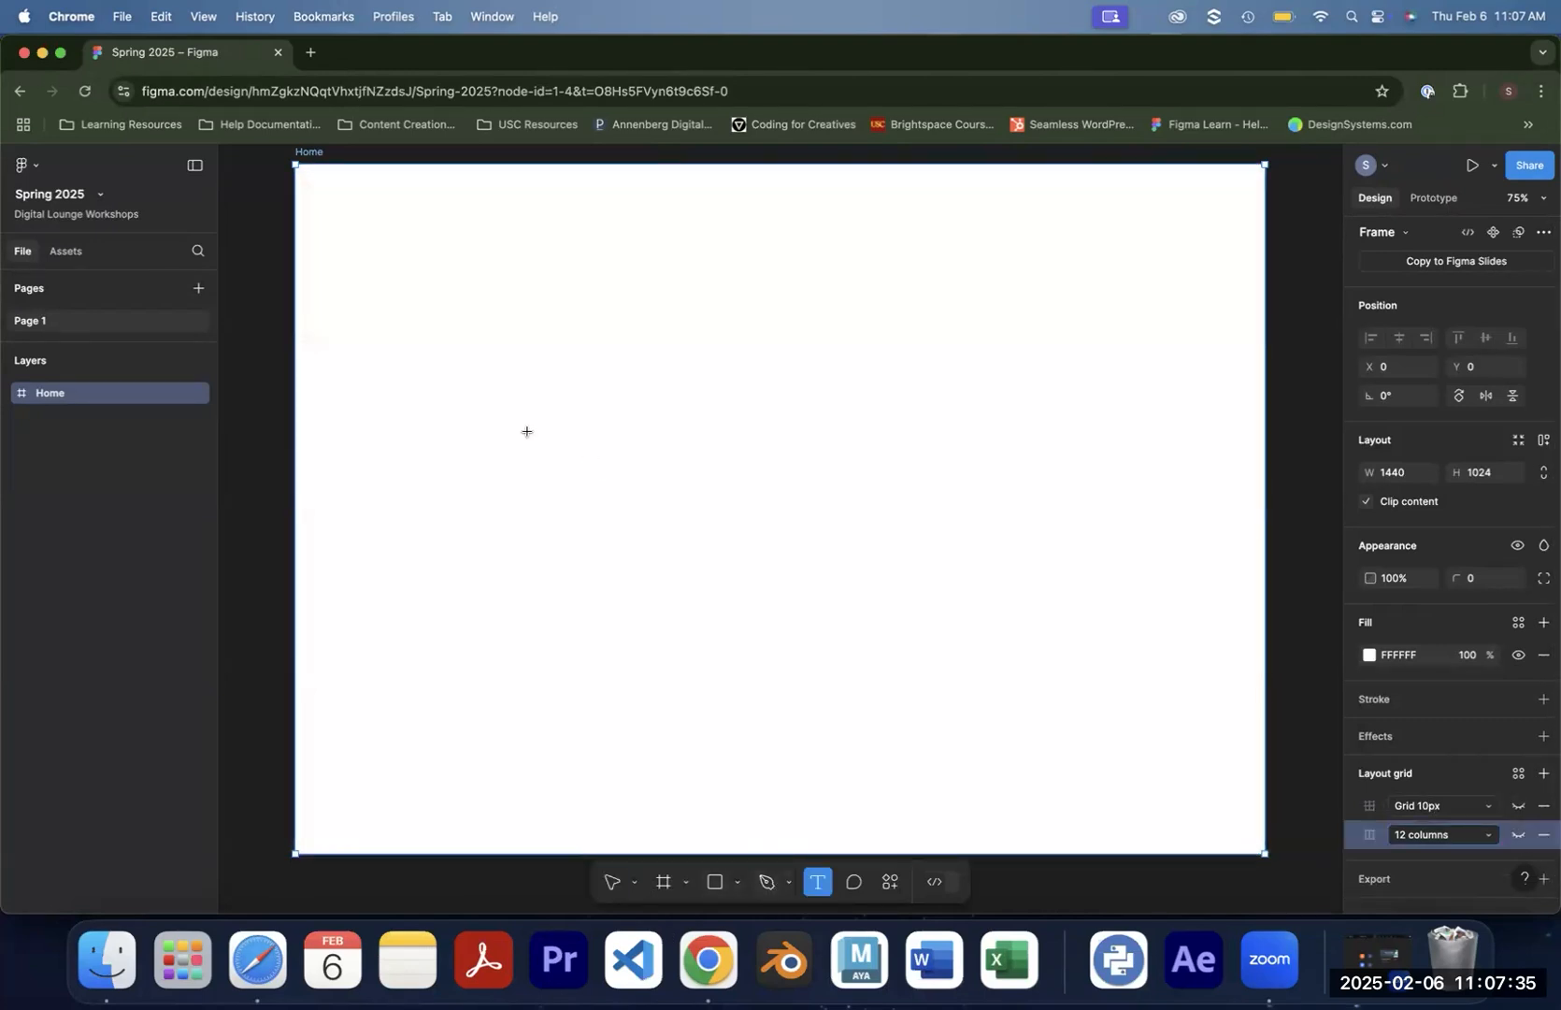
{"action": "left_click", "coordinate": [493, 384]}
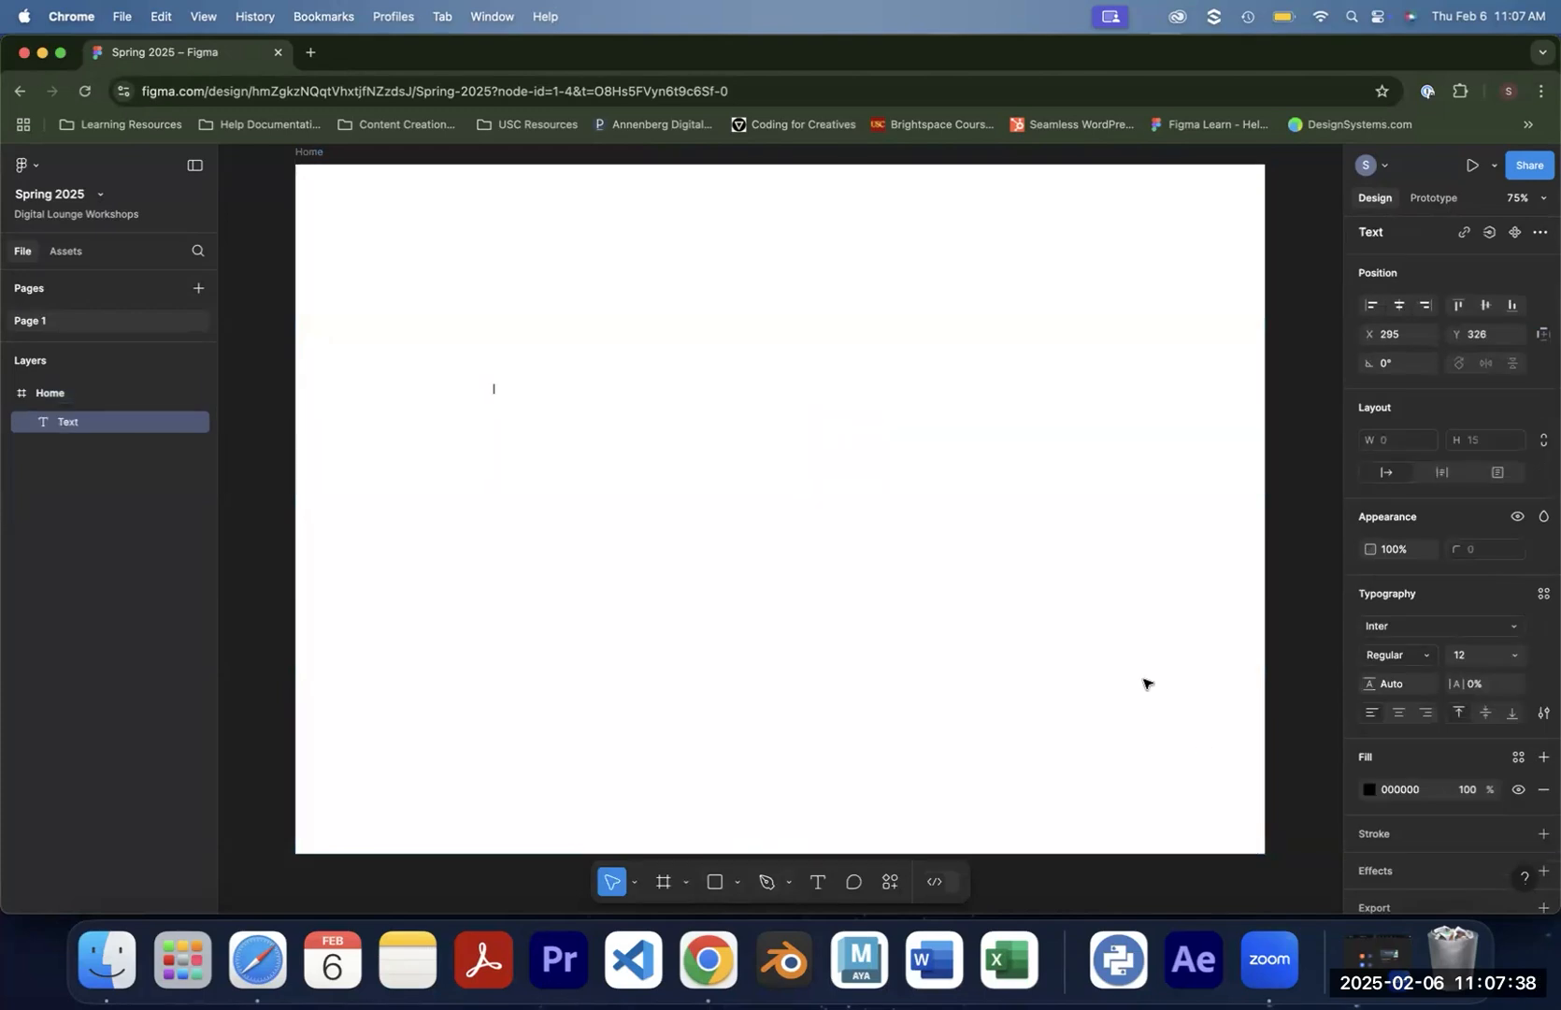
{"action": "type", "text": "Rows"}
{"action": "key", "text": "Escape"}
{"action": "left_click", "coordinate": [1476, 655]}
{"action": "type", "text": "100"}
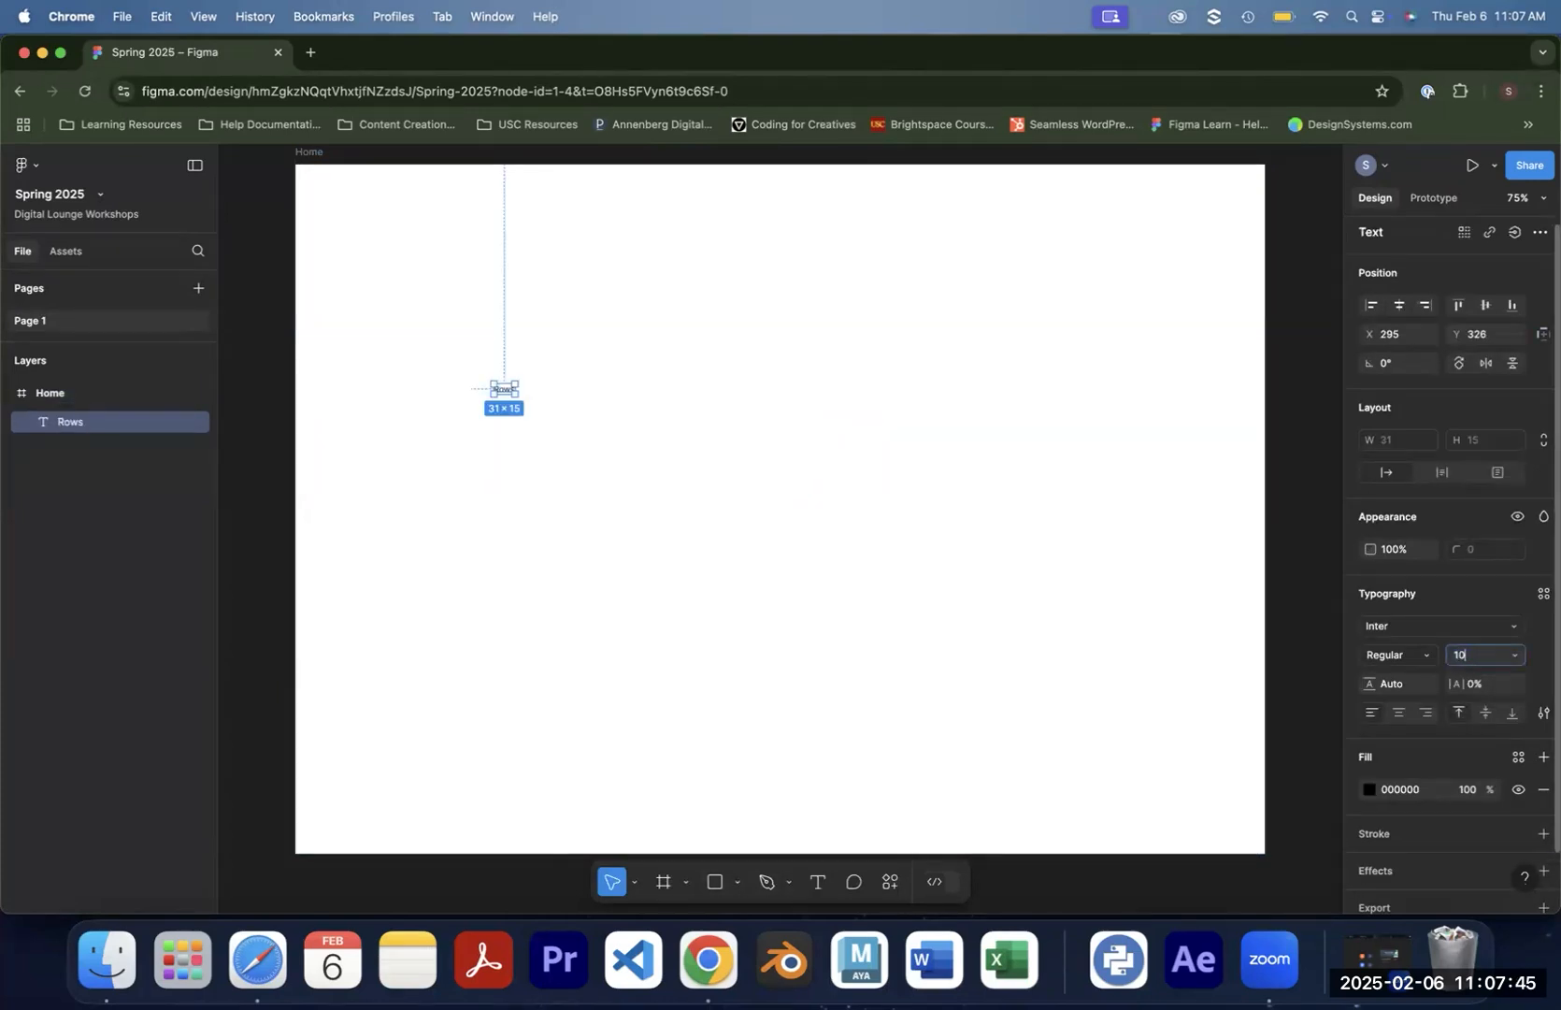
{"action": "key", "text": "Return"}
Duplicate the Rows text into two lines below it, reading "Start from the top" and "Offset - 175 (px)"
{"action": "left_click_drag", "start_coordinate": [598, 421], "coordinate": [440, 374]}
{"action": "double_click", "coordinate": [439, 385]}
{"action": "type", "text": "Start from the top"}
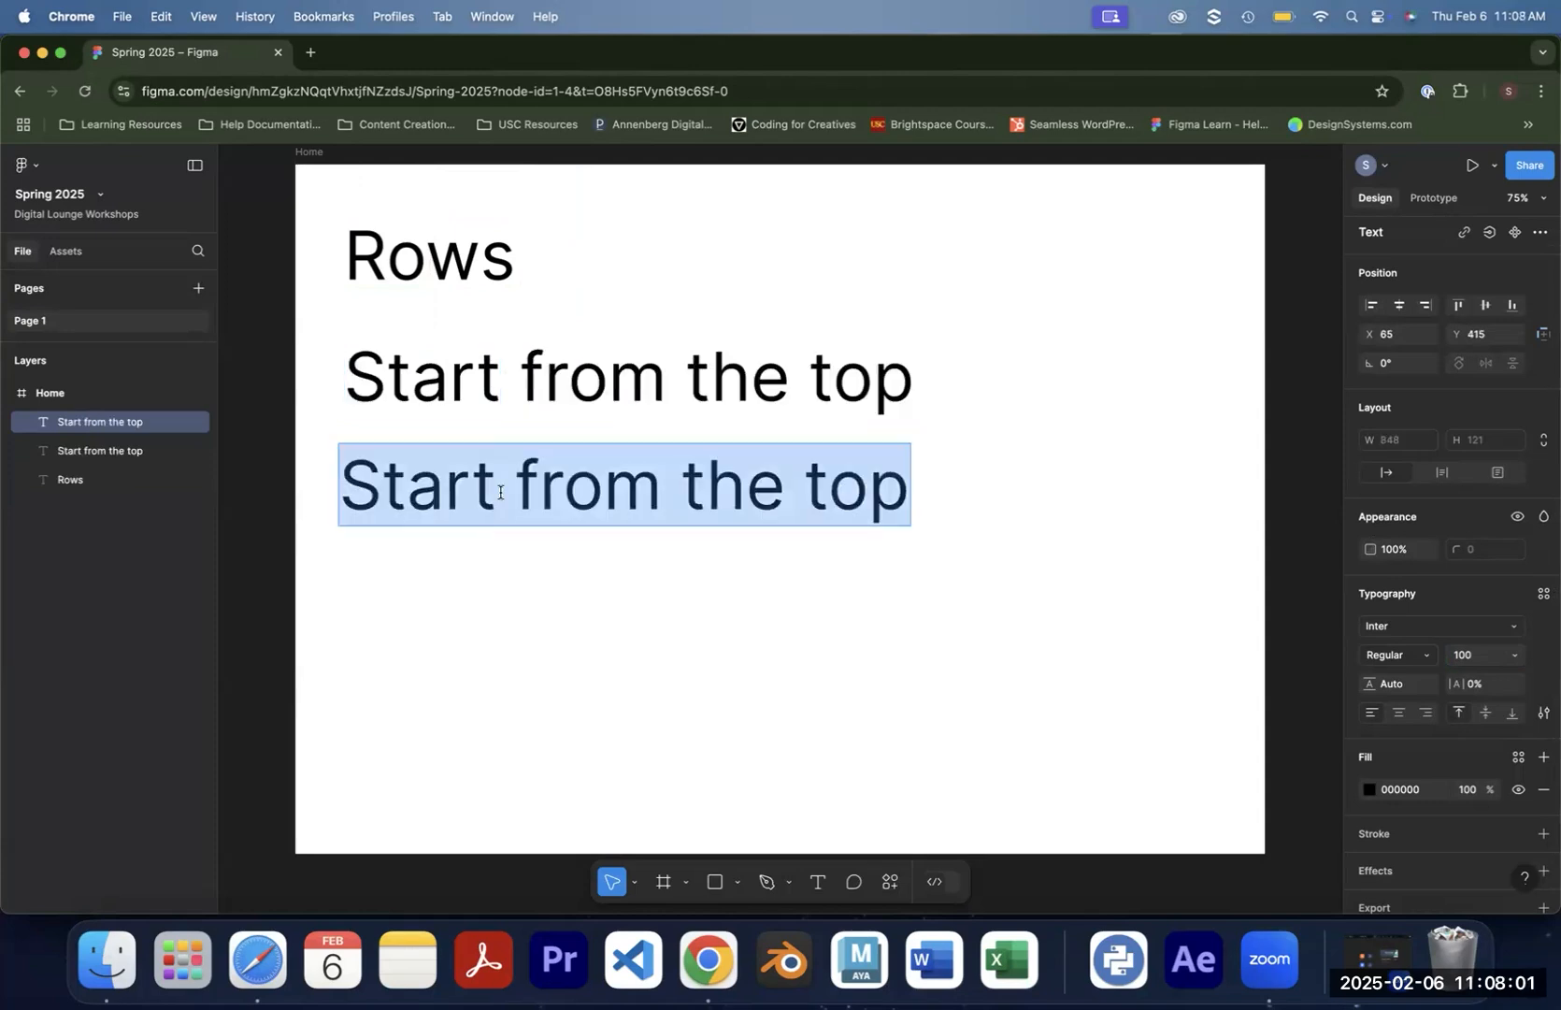
{"action": "type", "text": "O"}
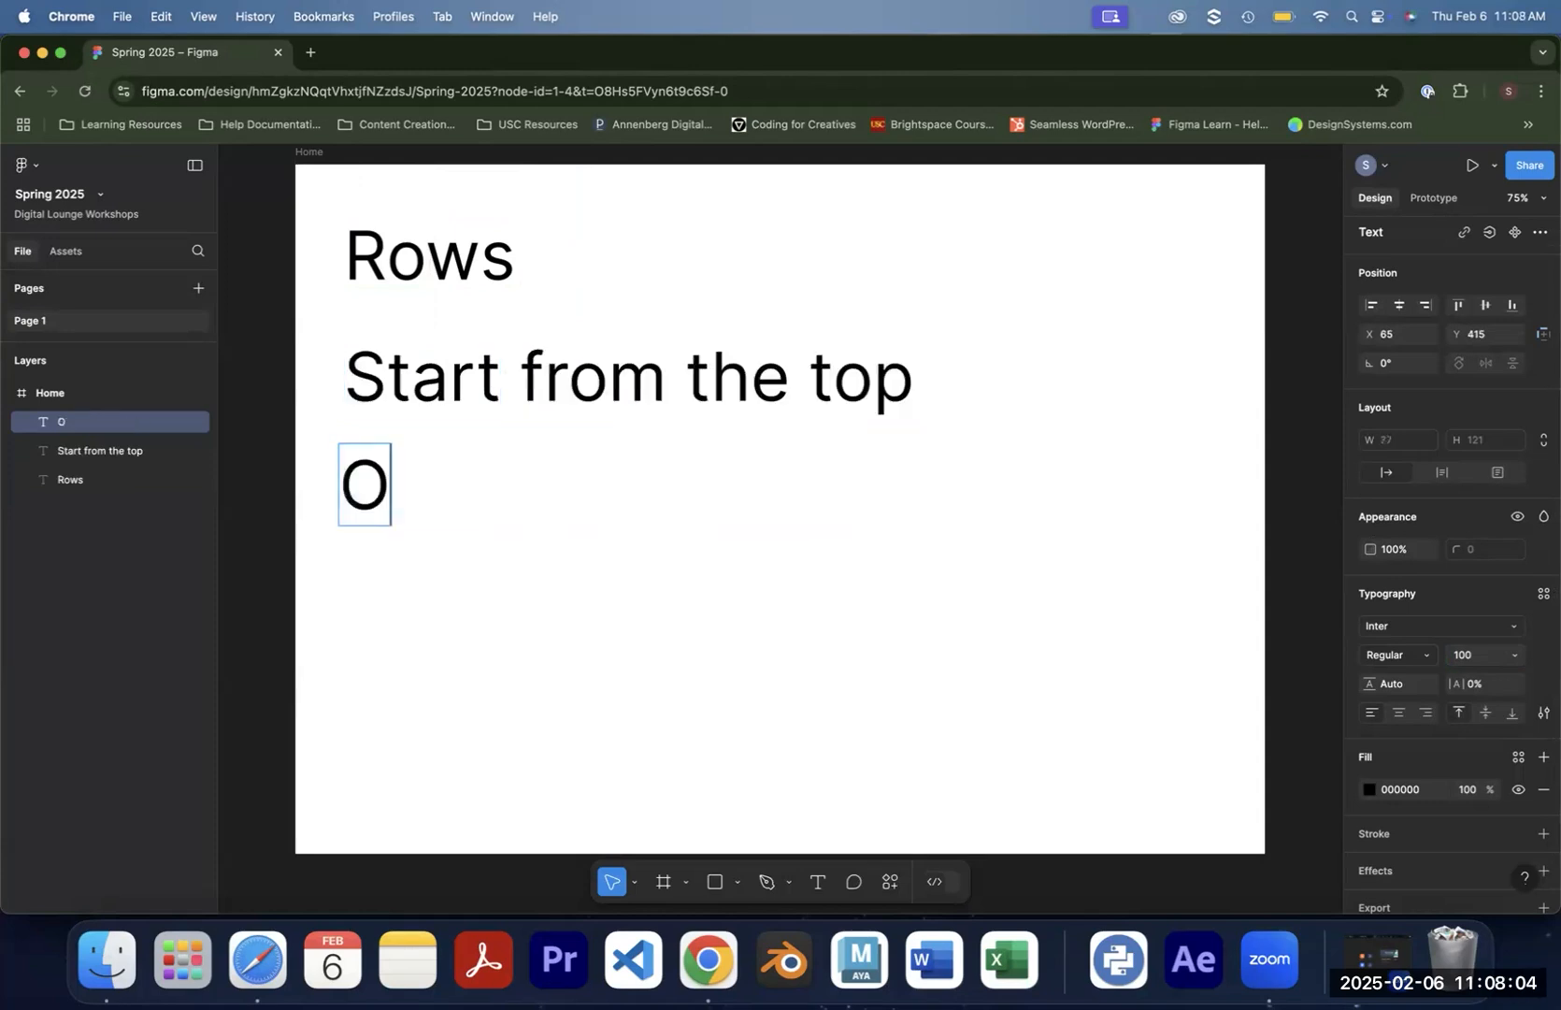
{"action": "type", "text": "ffset - 17"}
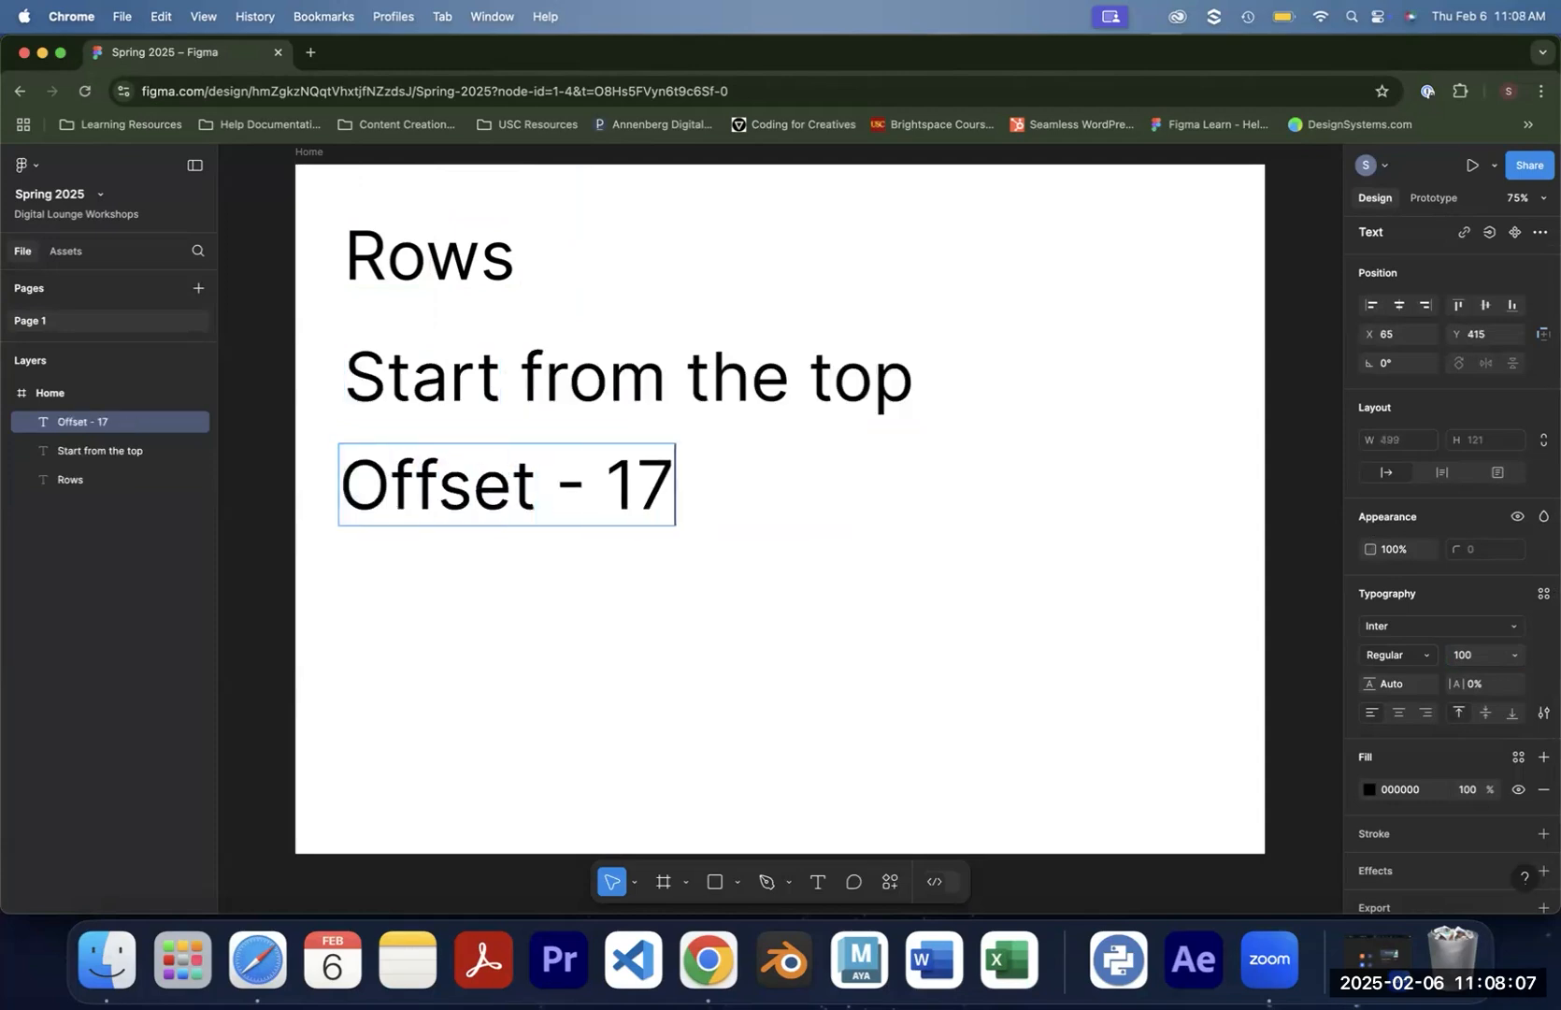
{"action": "type", "text": "5 (px)"}
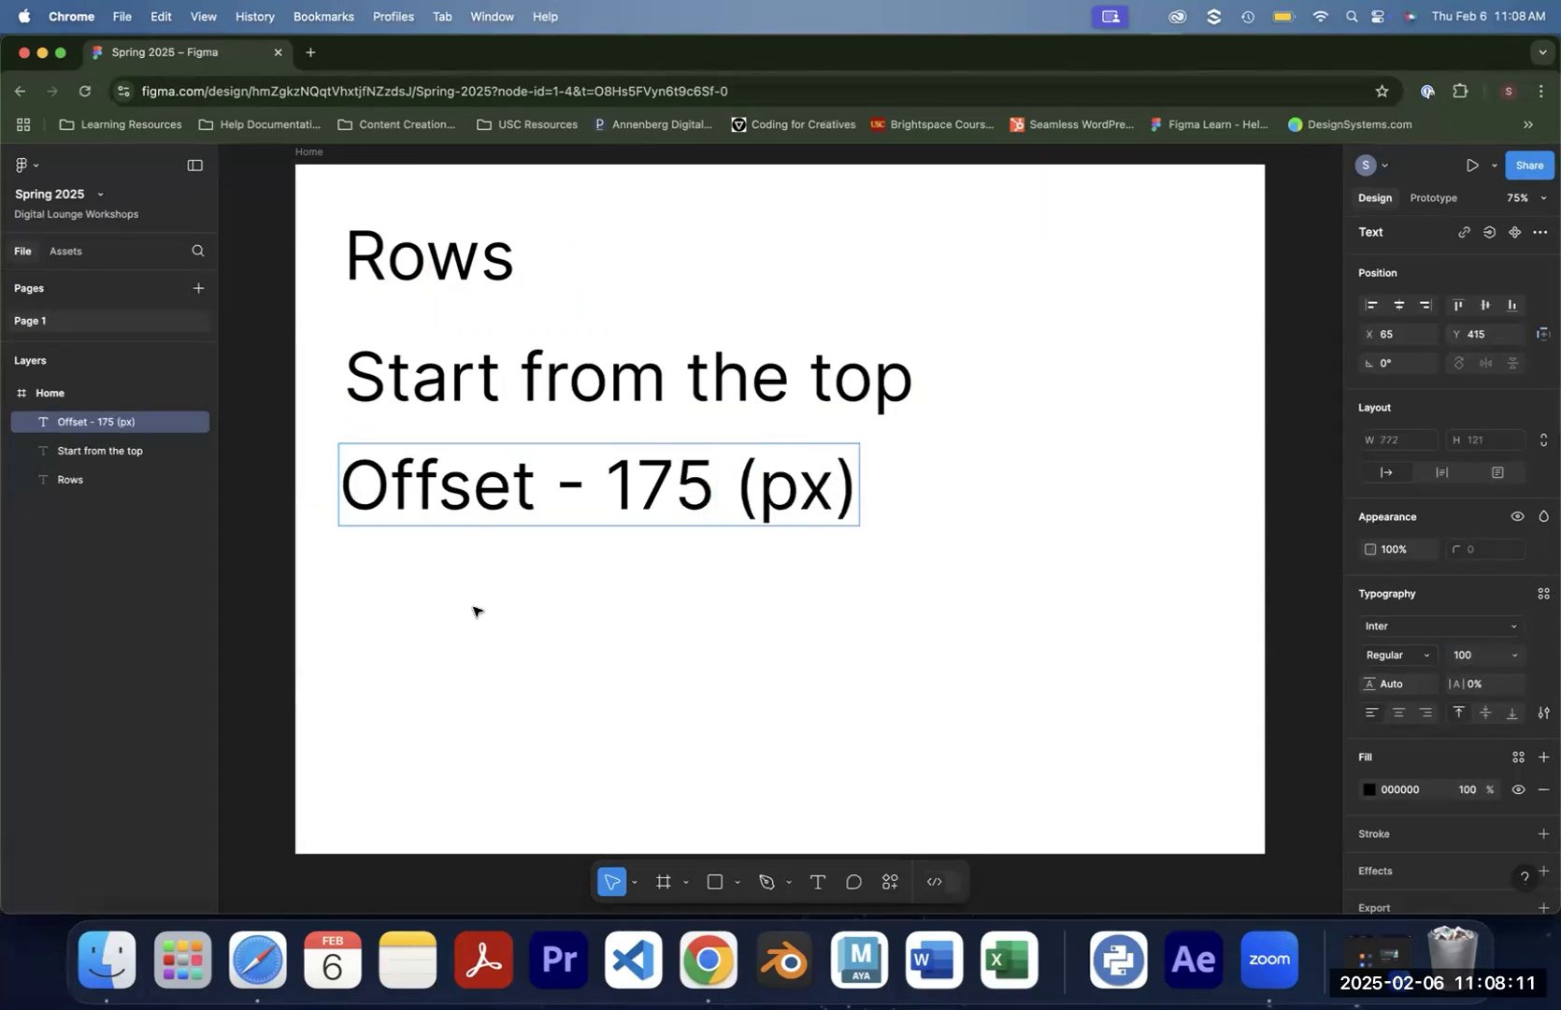
Duplicate the offset line downward into two more lines reading "Count - Auto" and "Height - 250px"
{"action": "left_click_drag", "start_coordinate": [525, 496], "coordinate": [540, 609]}
{"action": "double_click", "coordinate": [540, 610]}
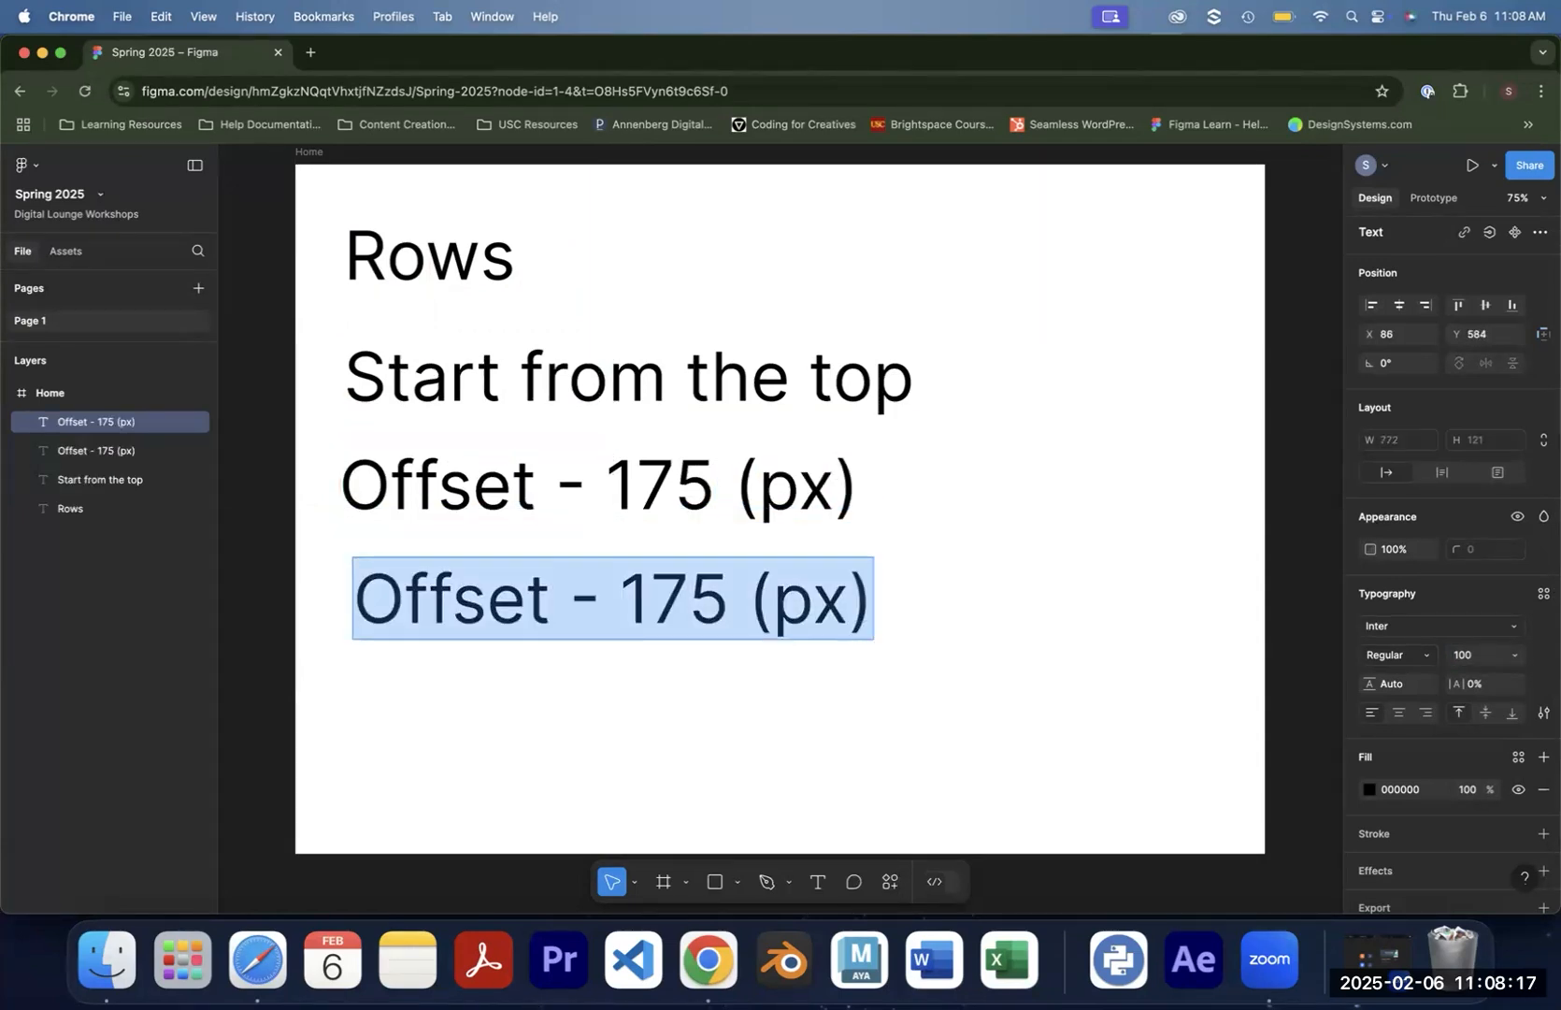
{"action": "type", "text": "Count - Auto"}
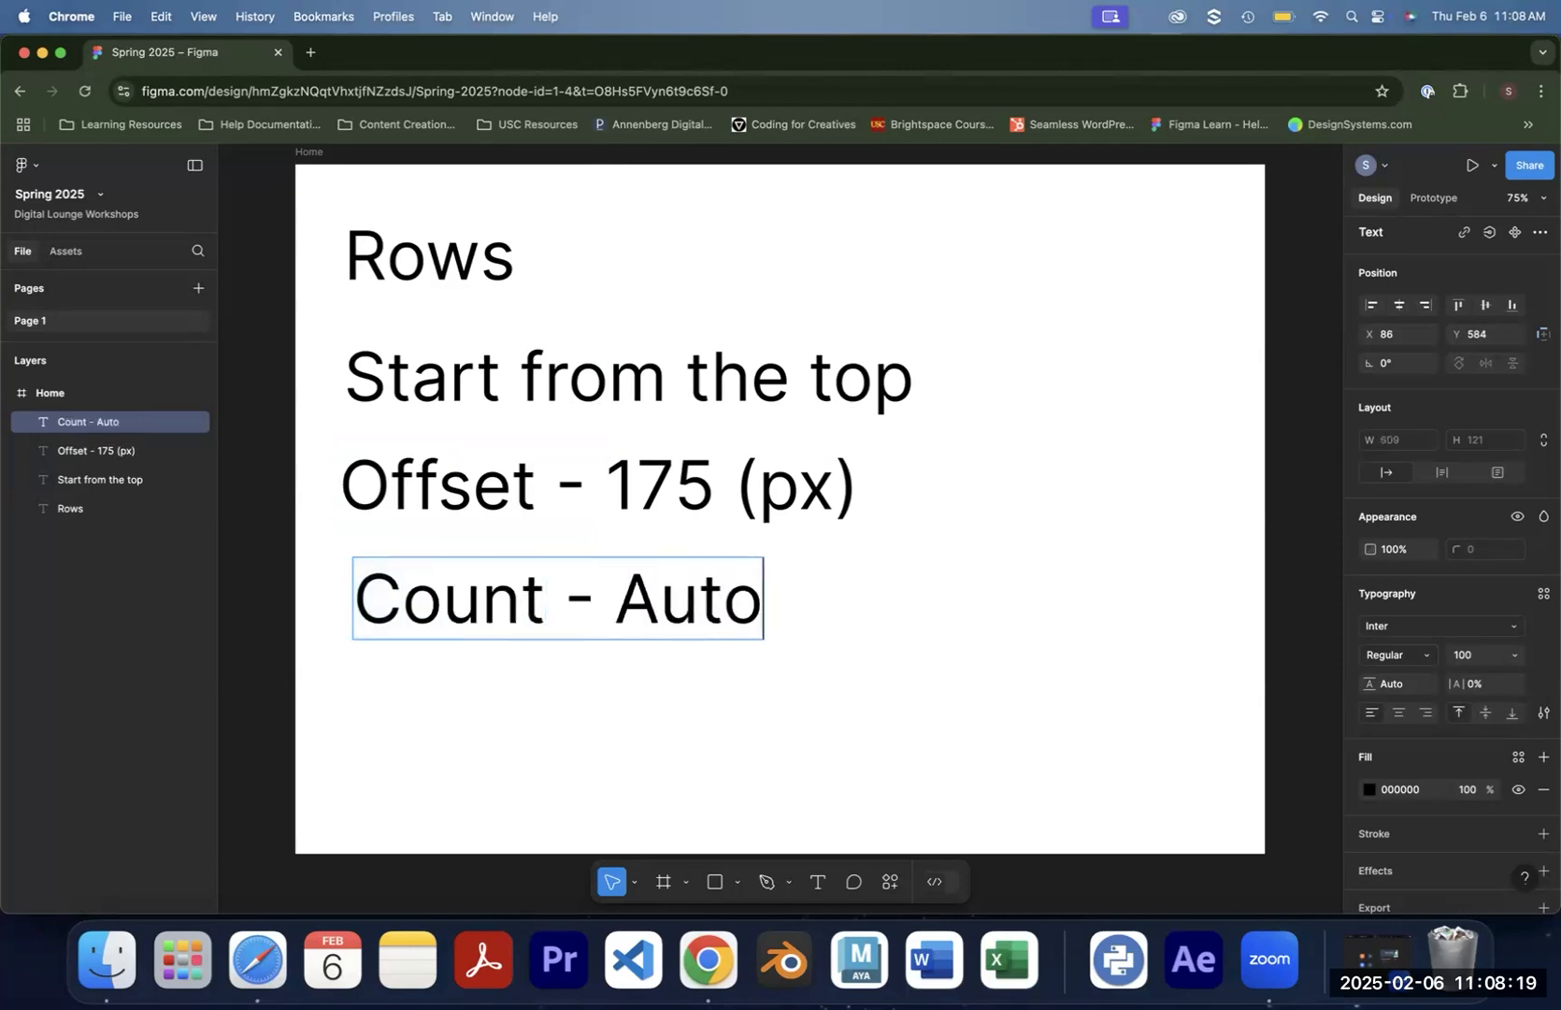
{"action": "key", "text": "Escape"}
{"action": "left_click_drag", "start_coordinate": [716, 612], "coordinate": [697, 720]}
{"action": "double_click", "coordinate": [694, 720]}
{"action": "type", "text": "Height - 2"}
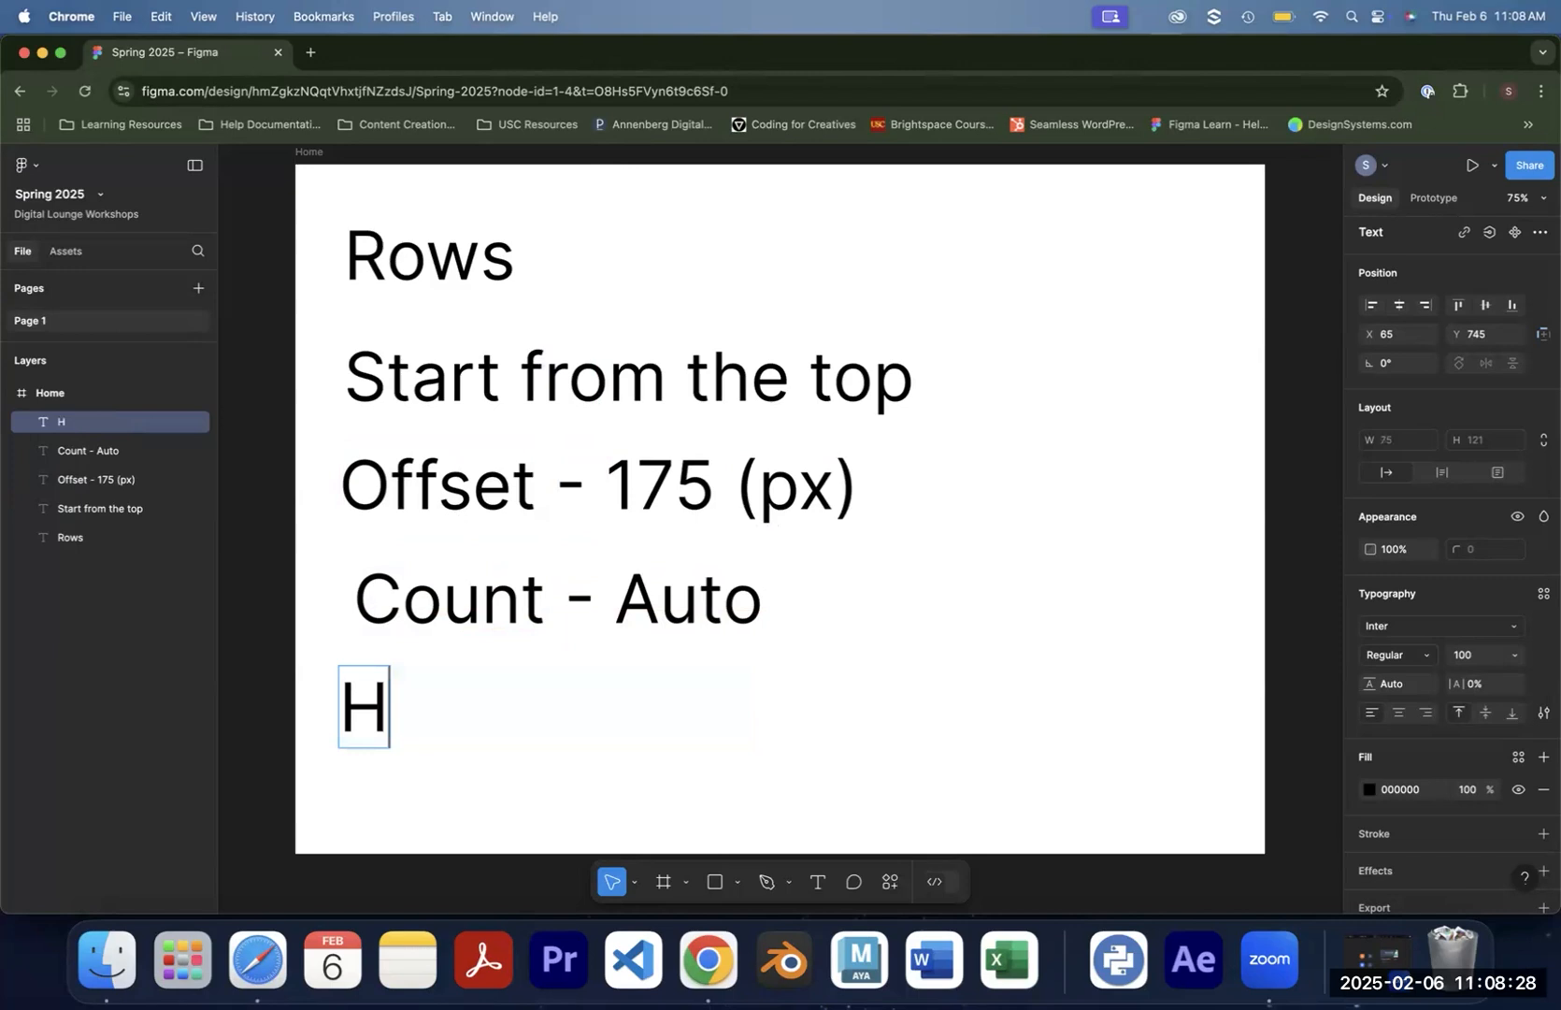
{"action": "type", "text": "50px"}
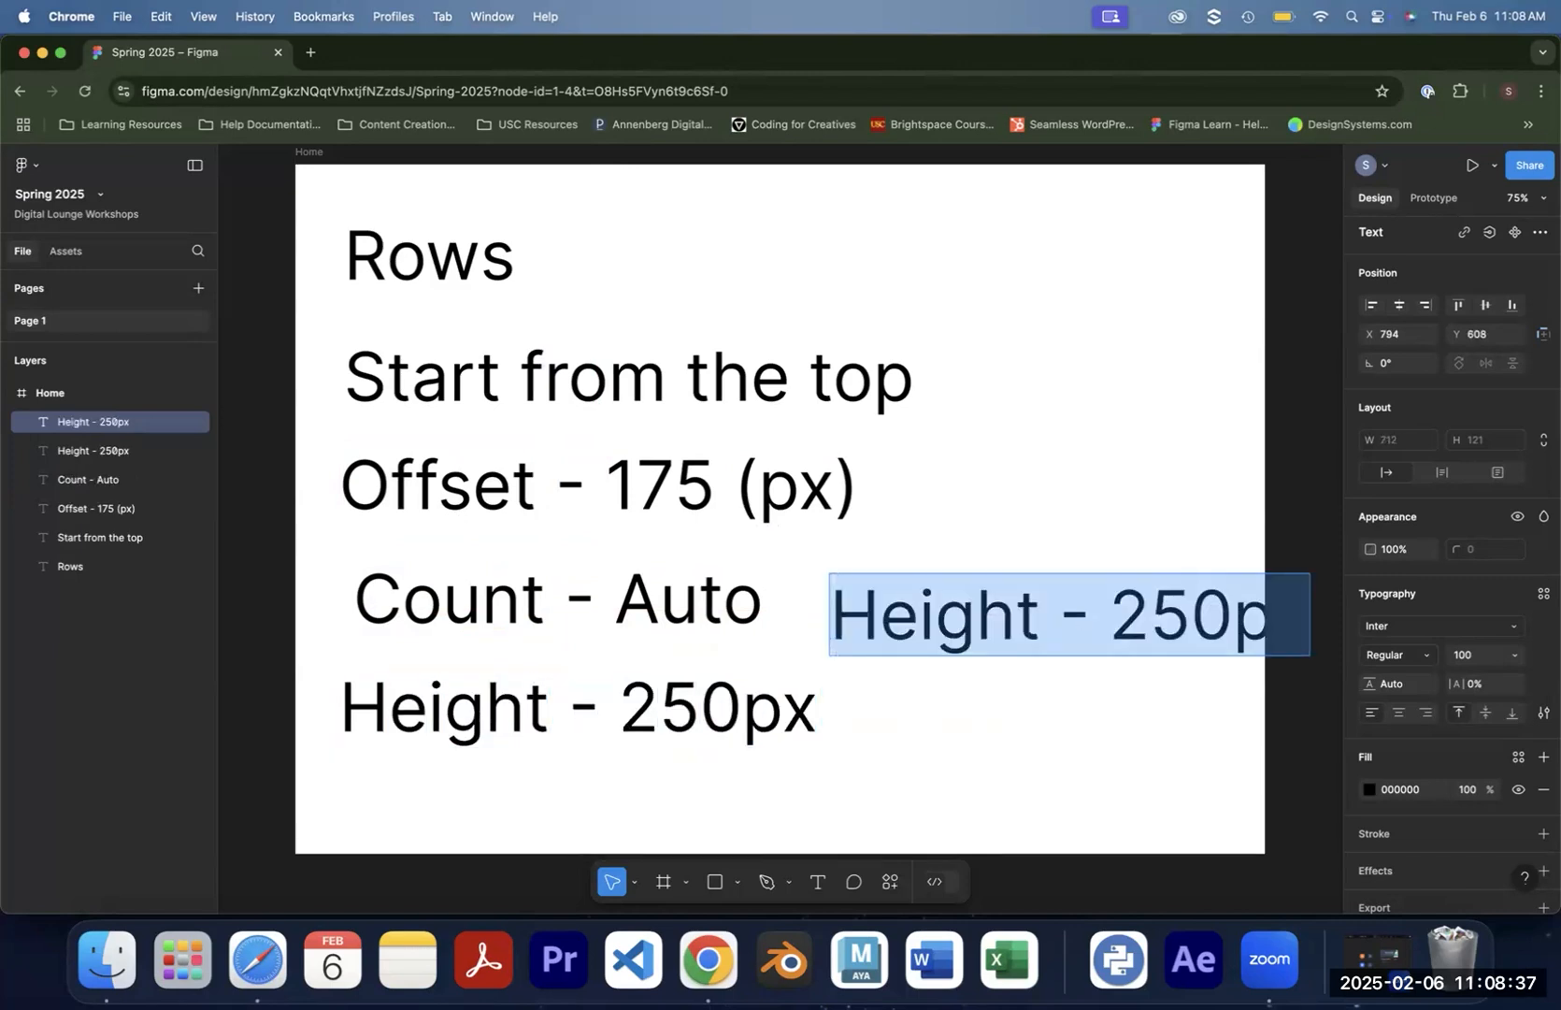
Change the copy of the height line to "Gutter - 25px" and place it below the height line
{"action": "type", "text": "Gutter - 25px"}
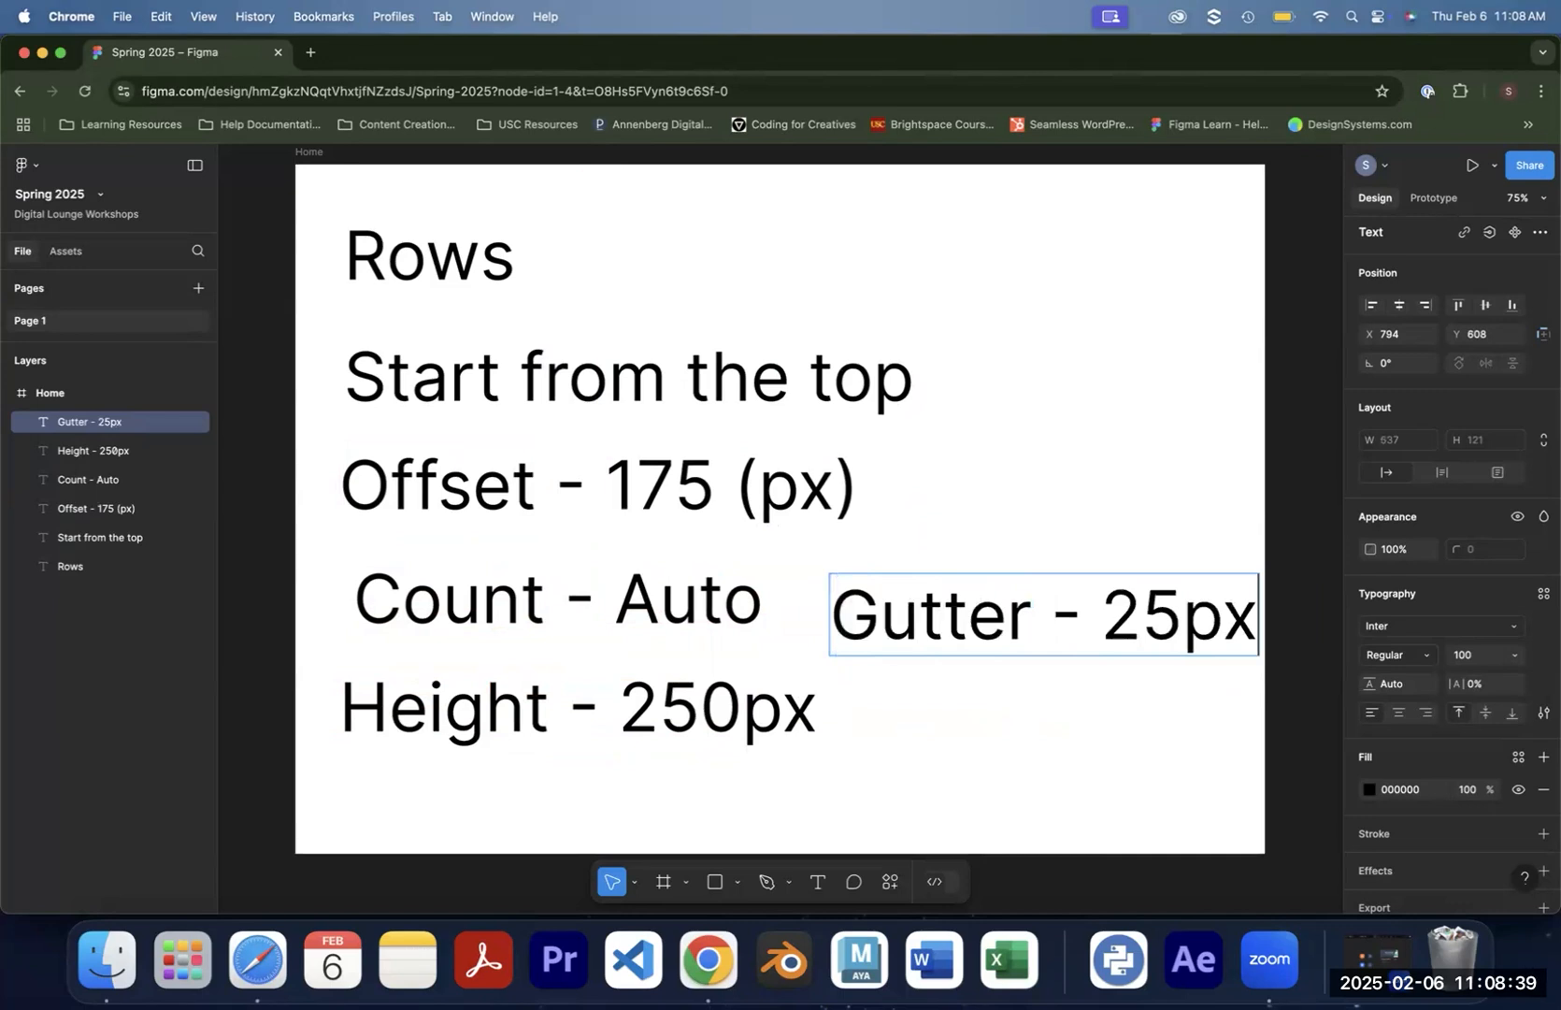
{"action": "key", "text": "Escape"}
{"action": "left_click_drag", "start_coordinate": [1014, 607], "coordinate": [524, 793]}
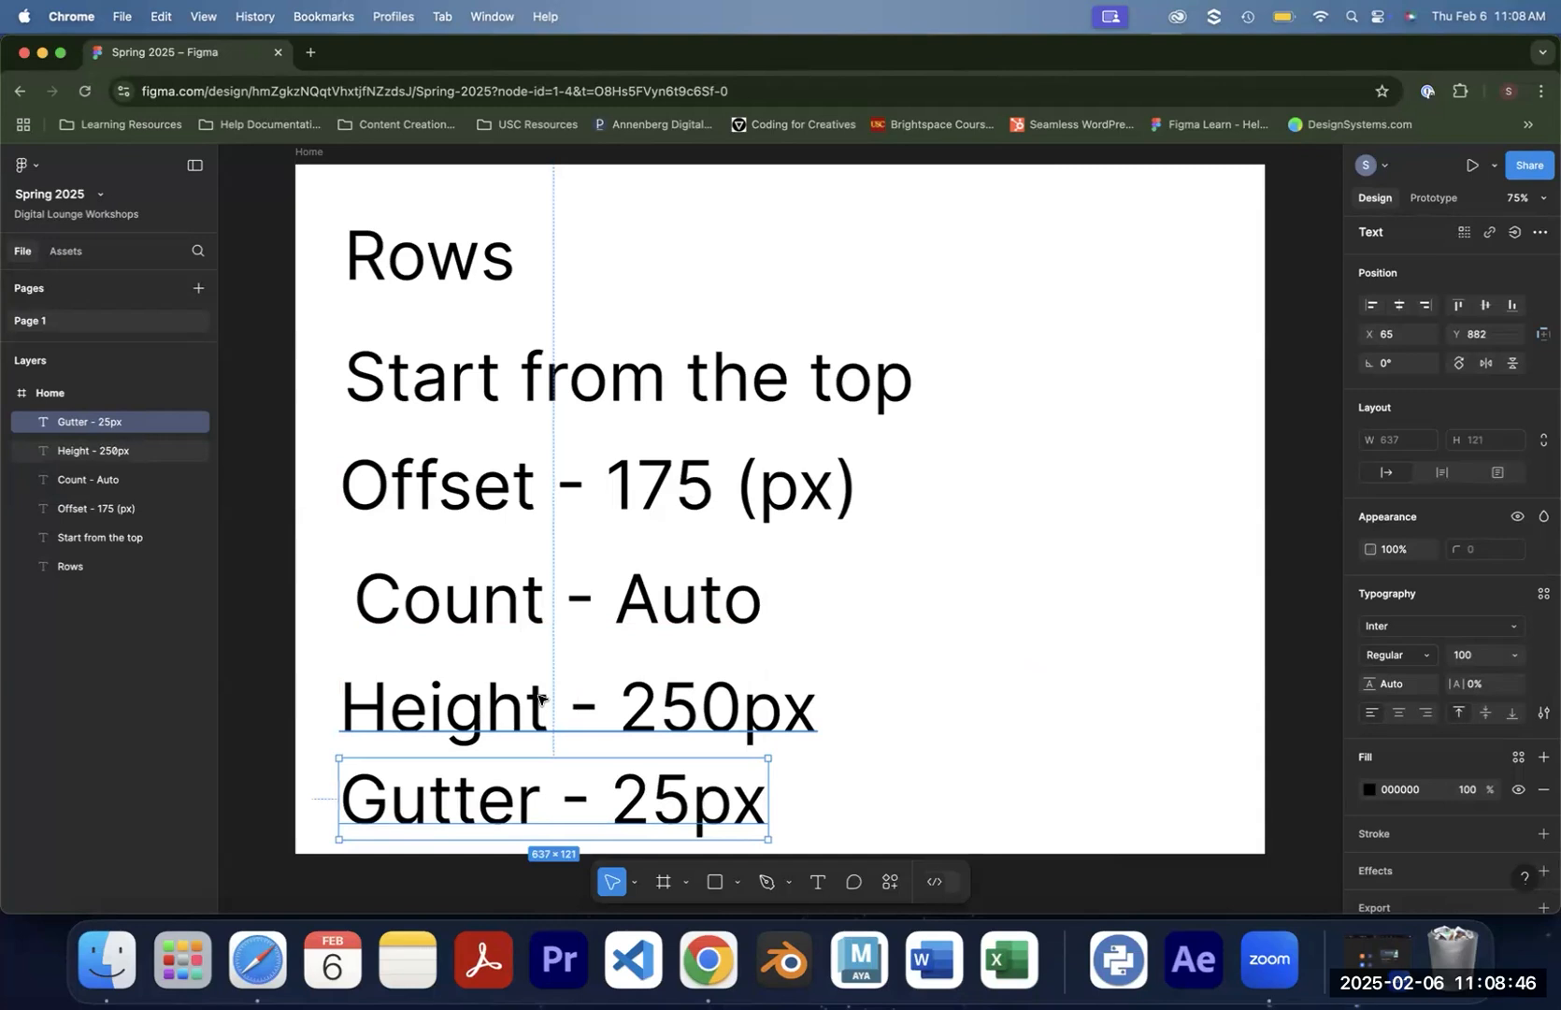
{"action": "left_click", "coordinate": [1064, 533]}
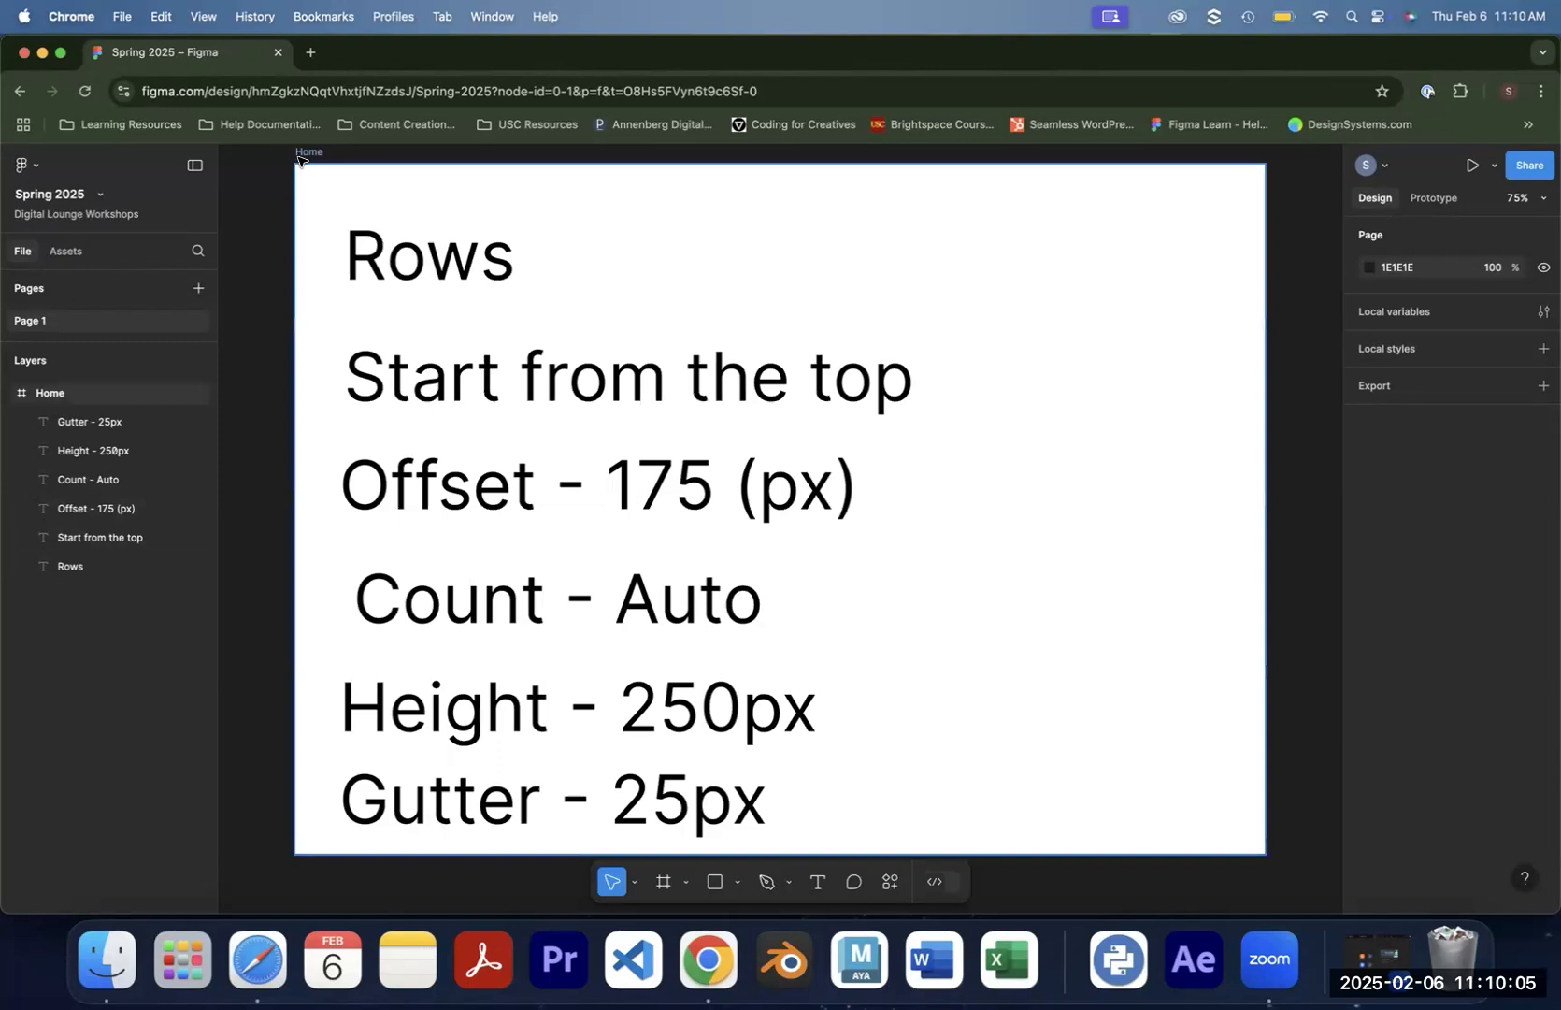
Show the Home frame's two hidden layout grids and change the 10px grid to rows
{"action": "left_click", "coordinate": [304, 152]}
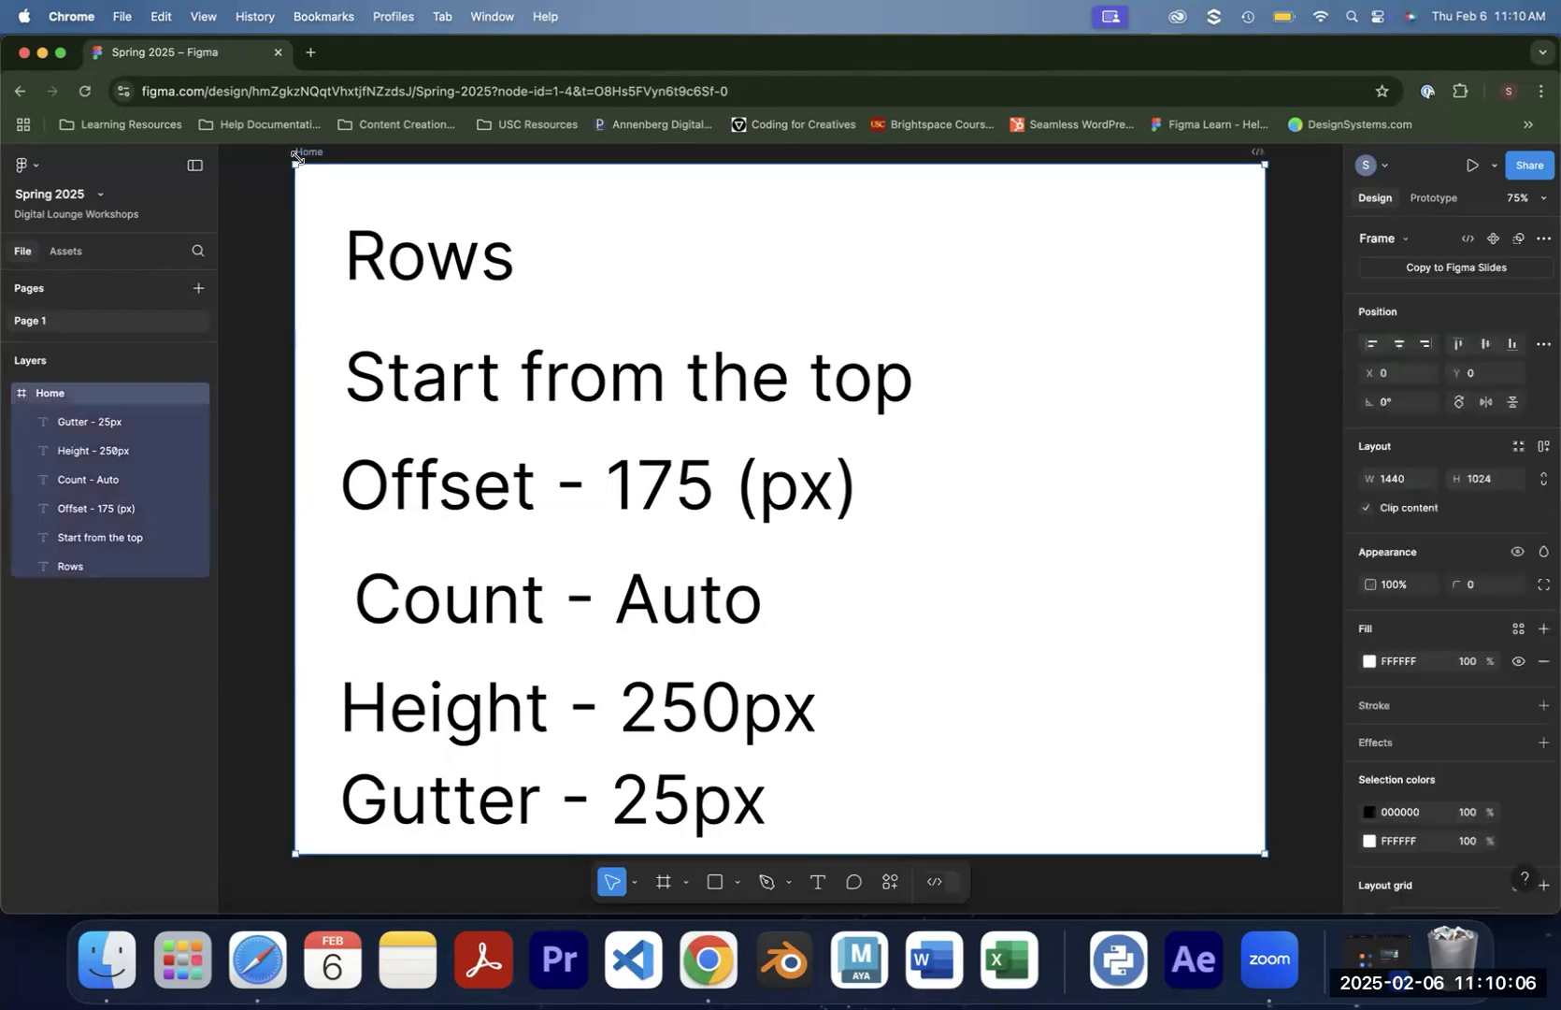
{"action": "scroll", "coordinate": [1507, 793], "scroll_direction": "down", "scroll_amount": 3}
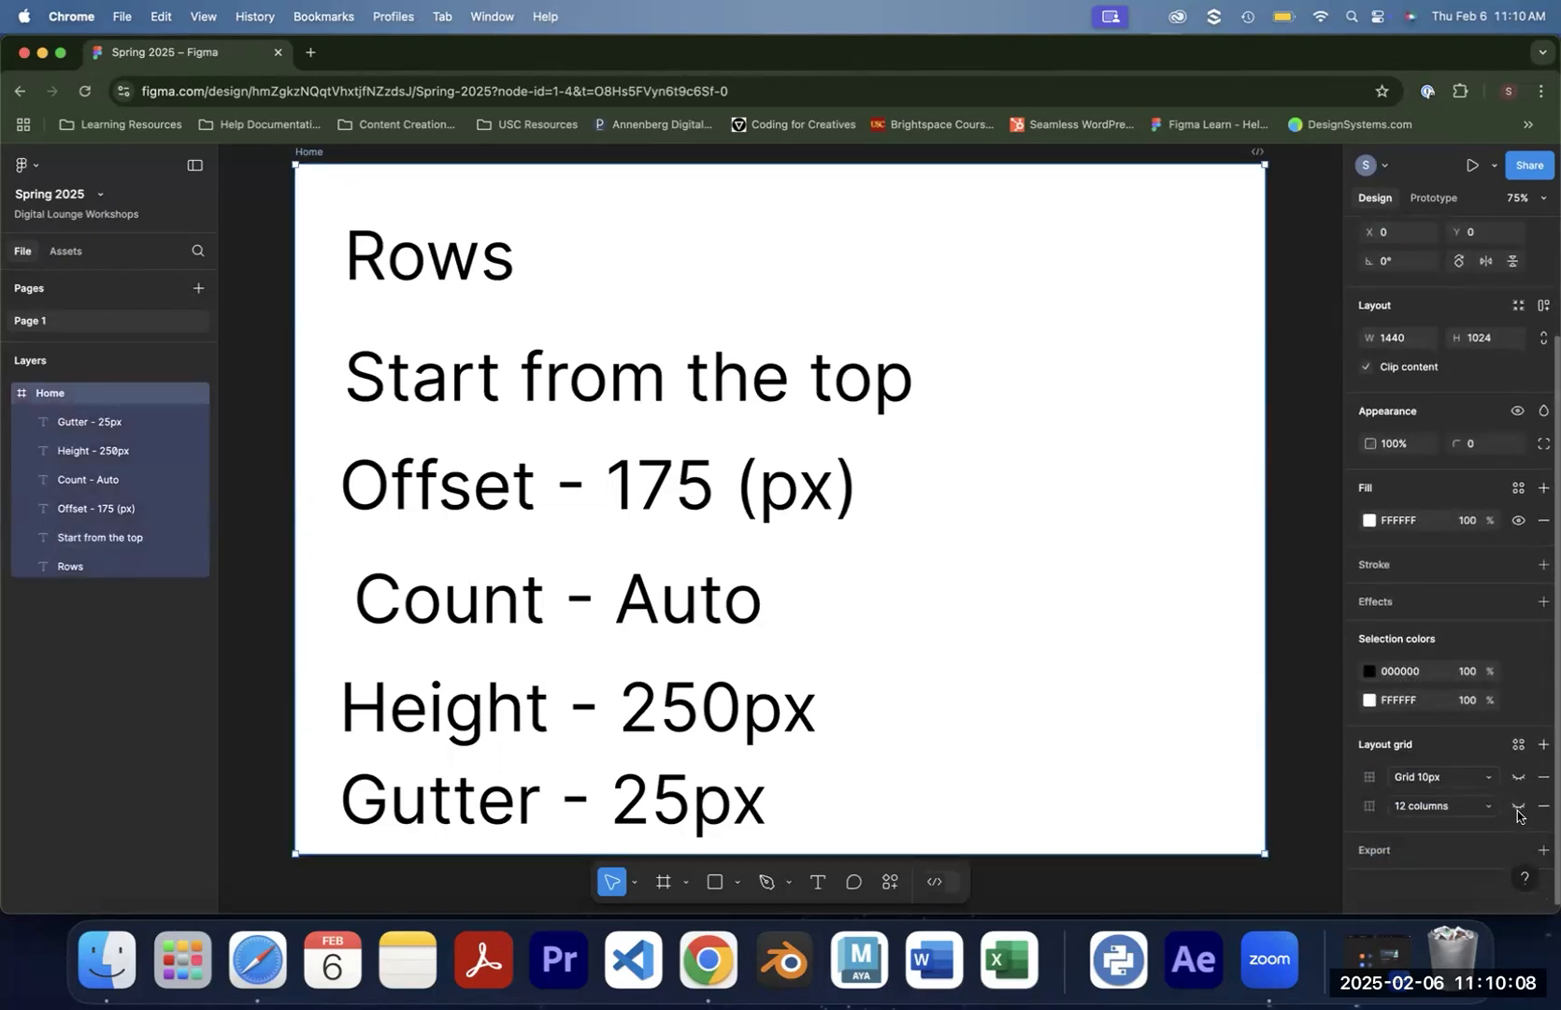
{"action": "left_click", "coordinate": [1520, 806]}
{"action": "left_click", "coordinate": [1518, 777]}
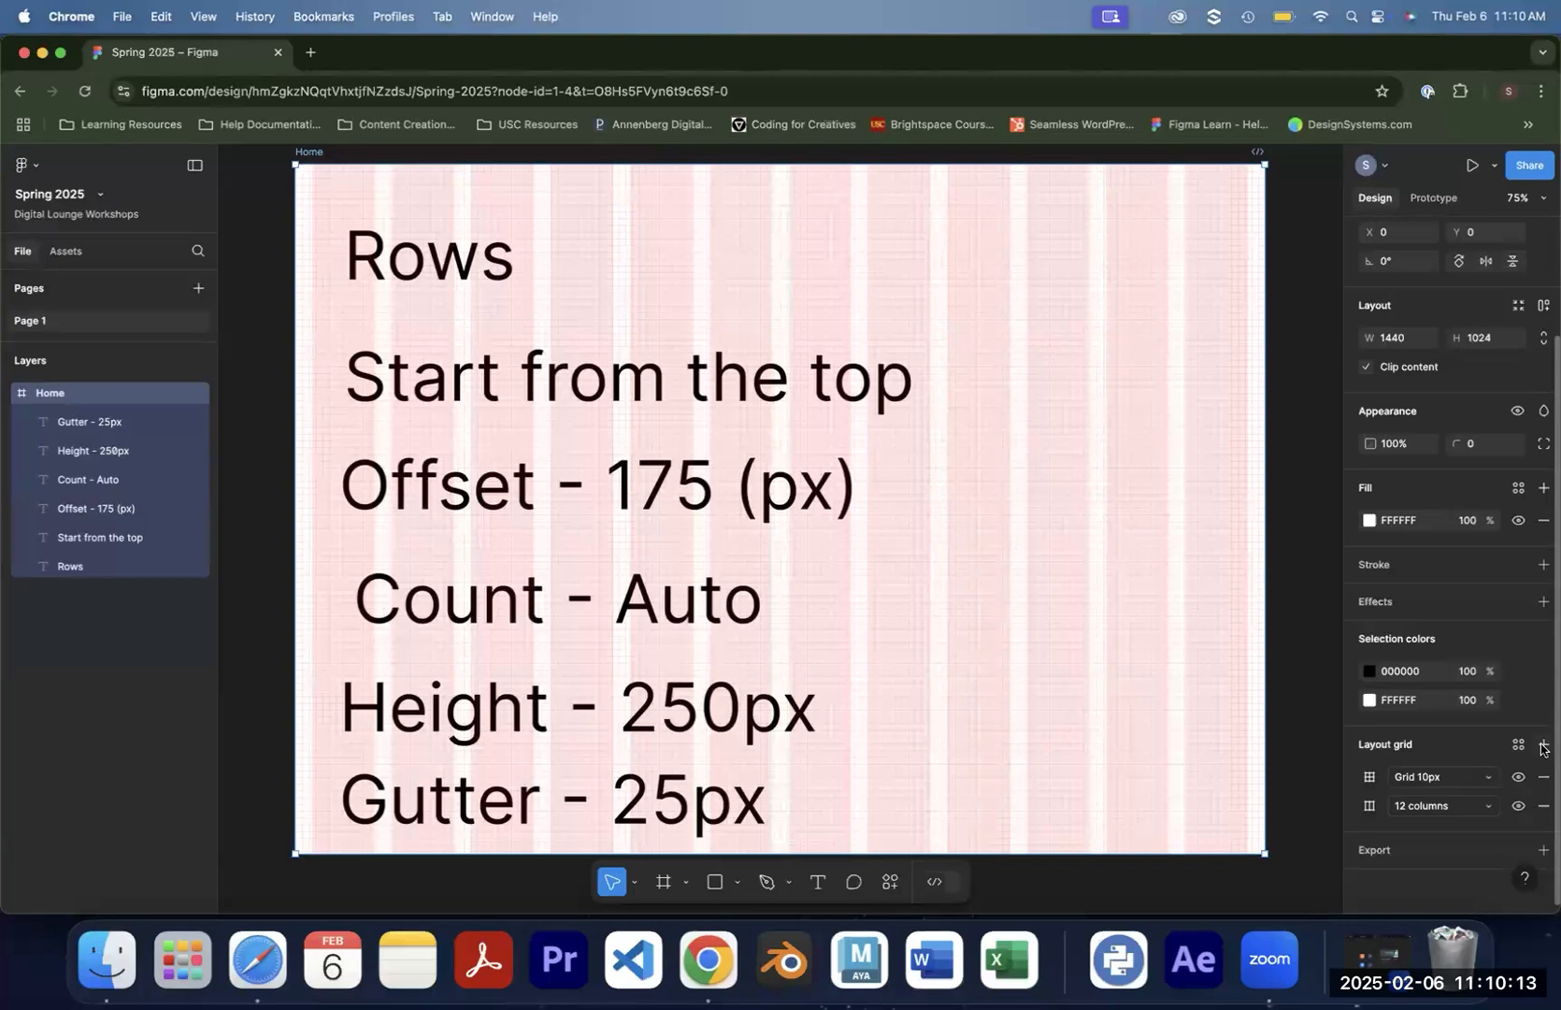
{"action": "left_click", "coordinate": [1446, 784]}
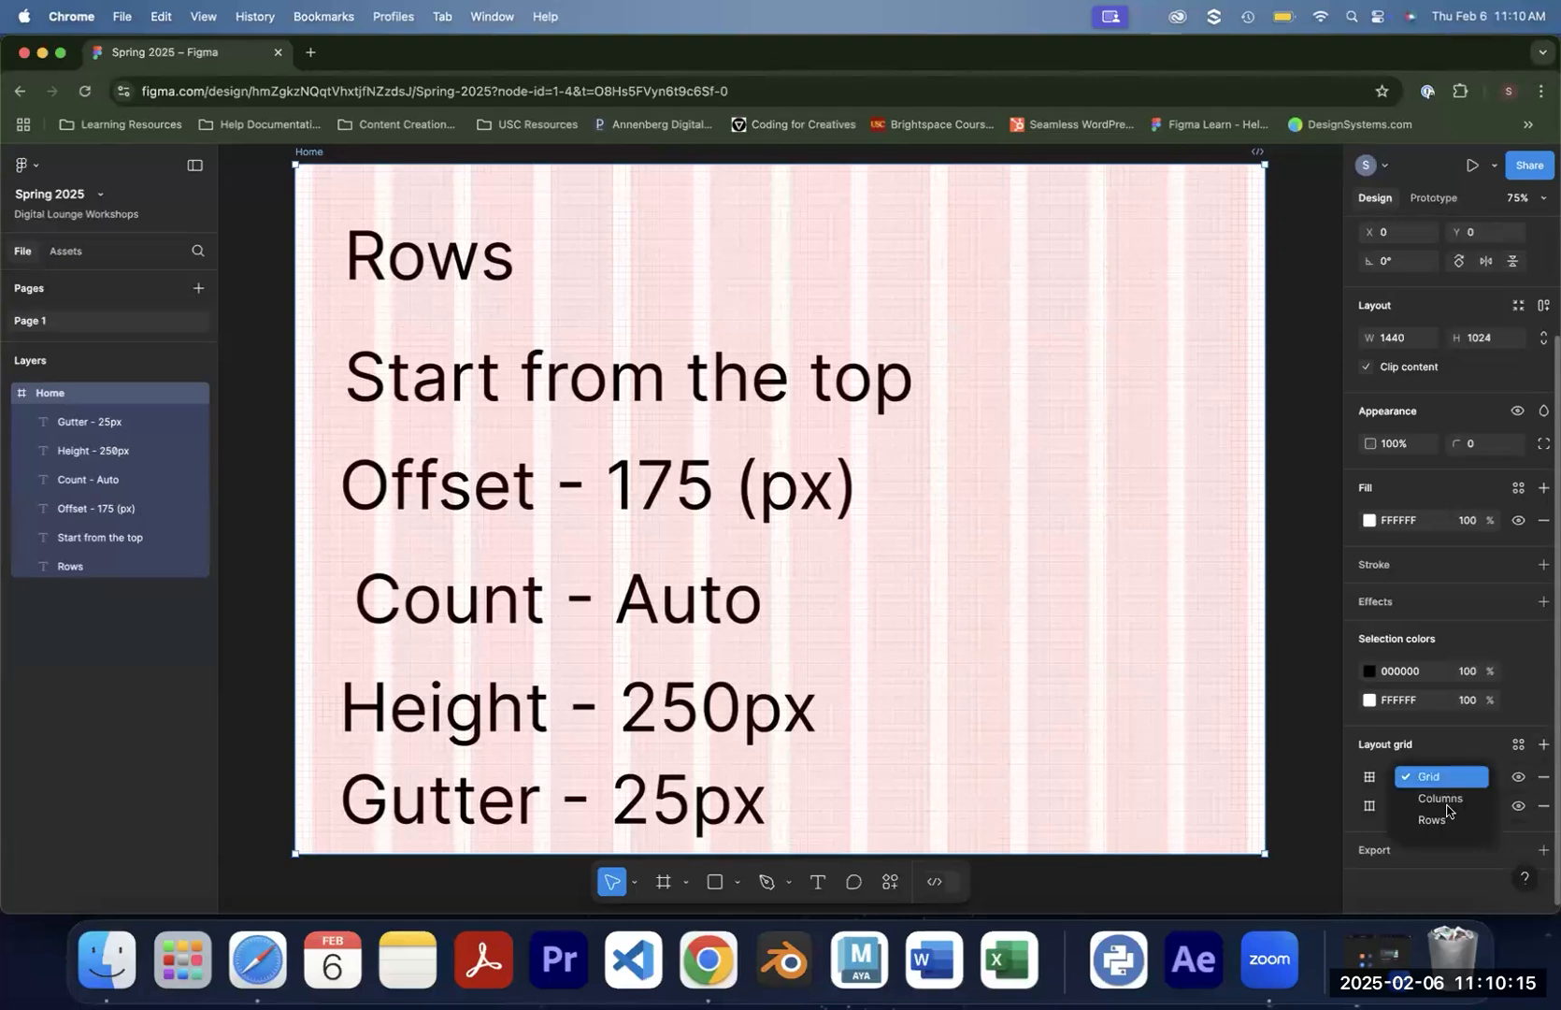
{"action": "left_click", "coordinate": [1446, 821]}
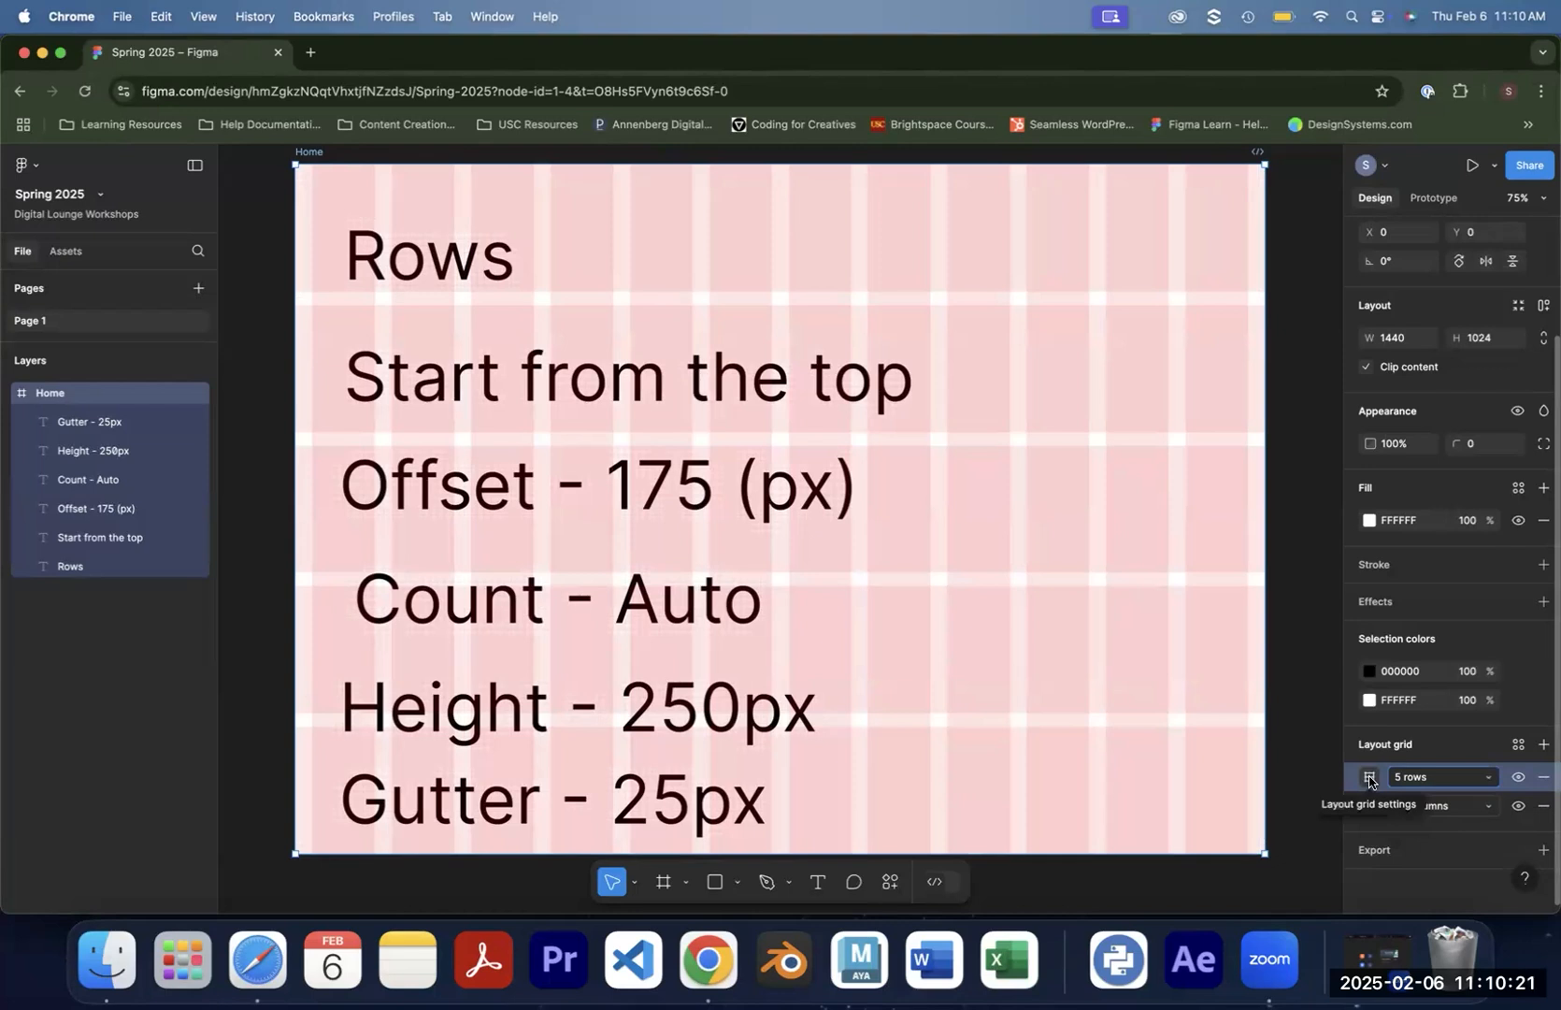
Set the Home frame's rows grid to an Auto count and the Top type
{"action": "left_click", "coordinate": [1369, 779]}
{"action": "left_click", "coordinate": [1326, 738]}
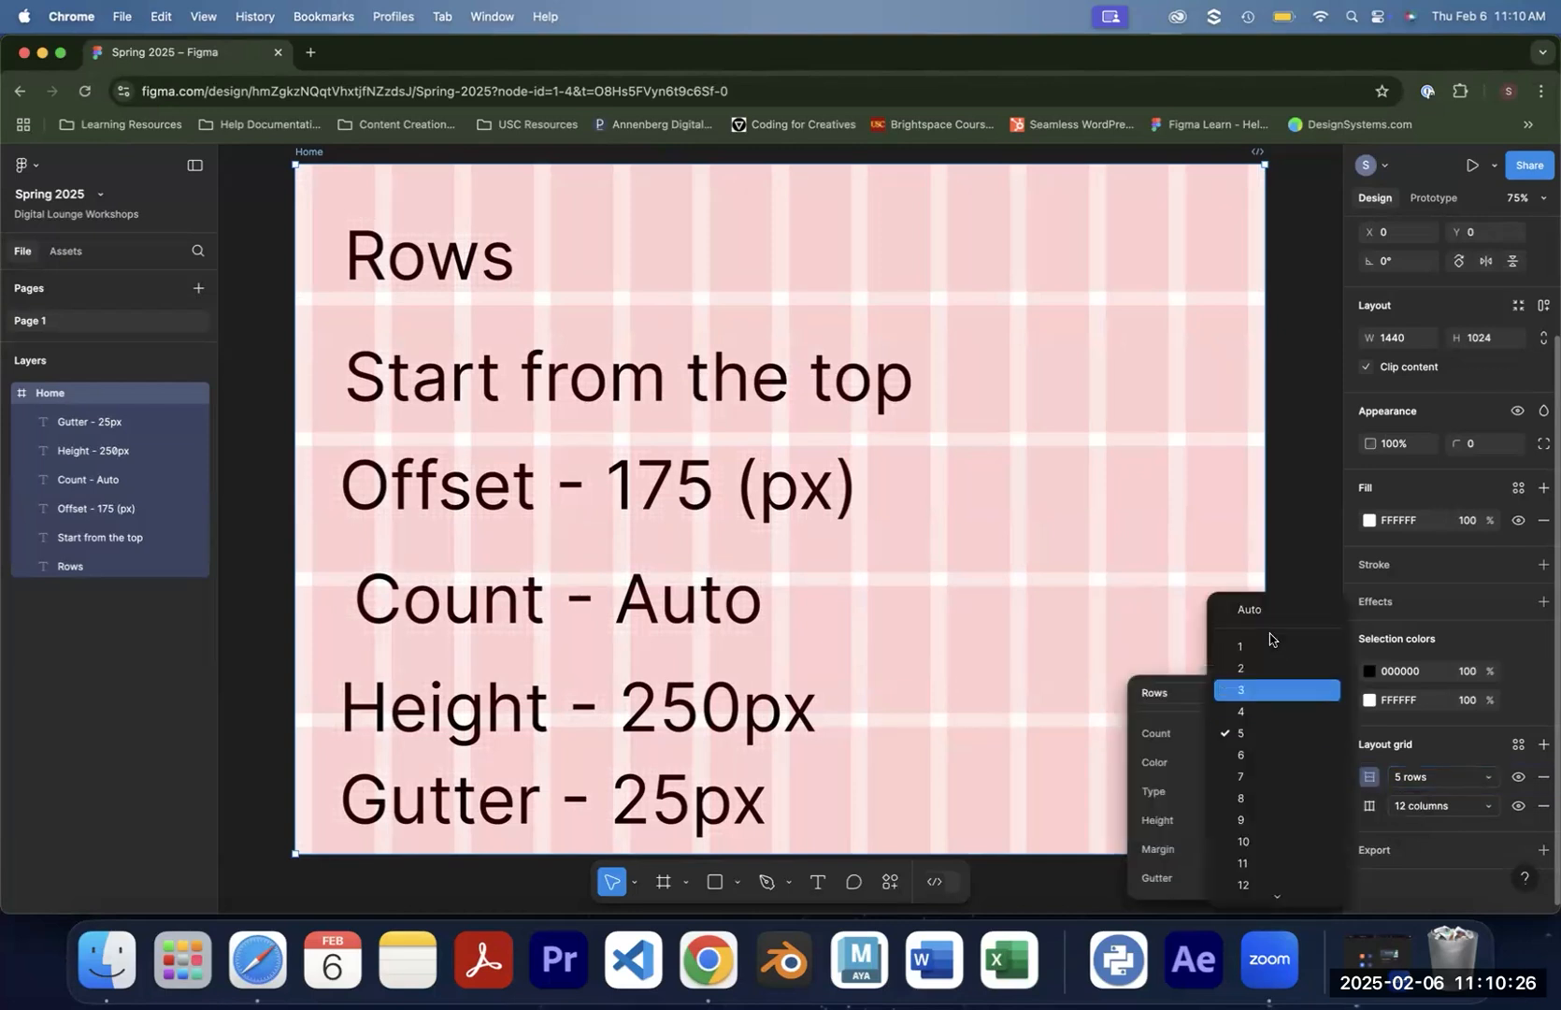
{"action": "left_click", "coordinate": [1264, 612]}
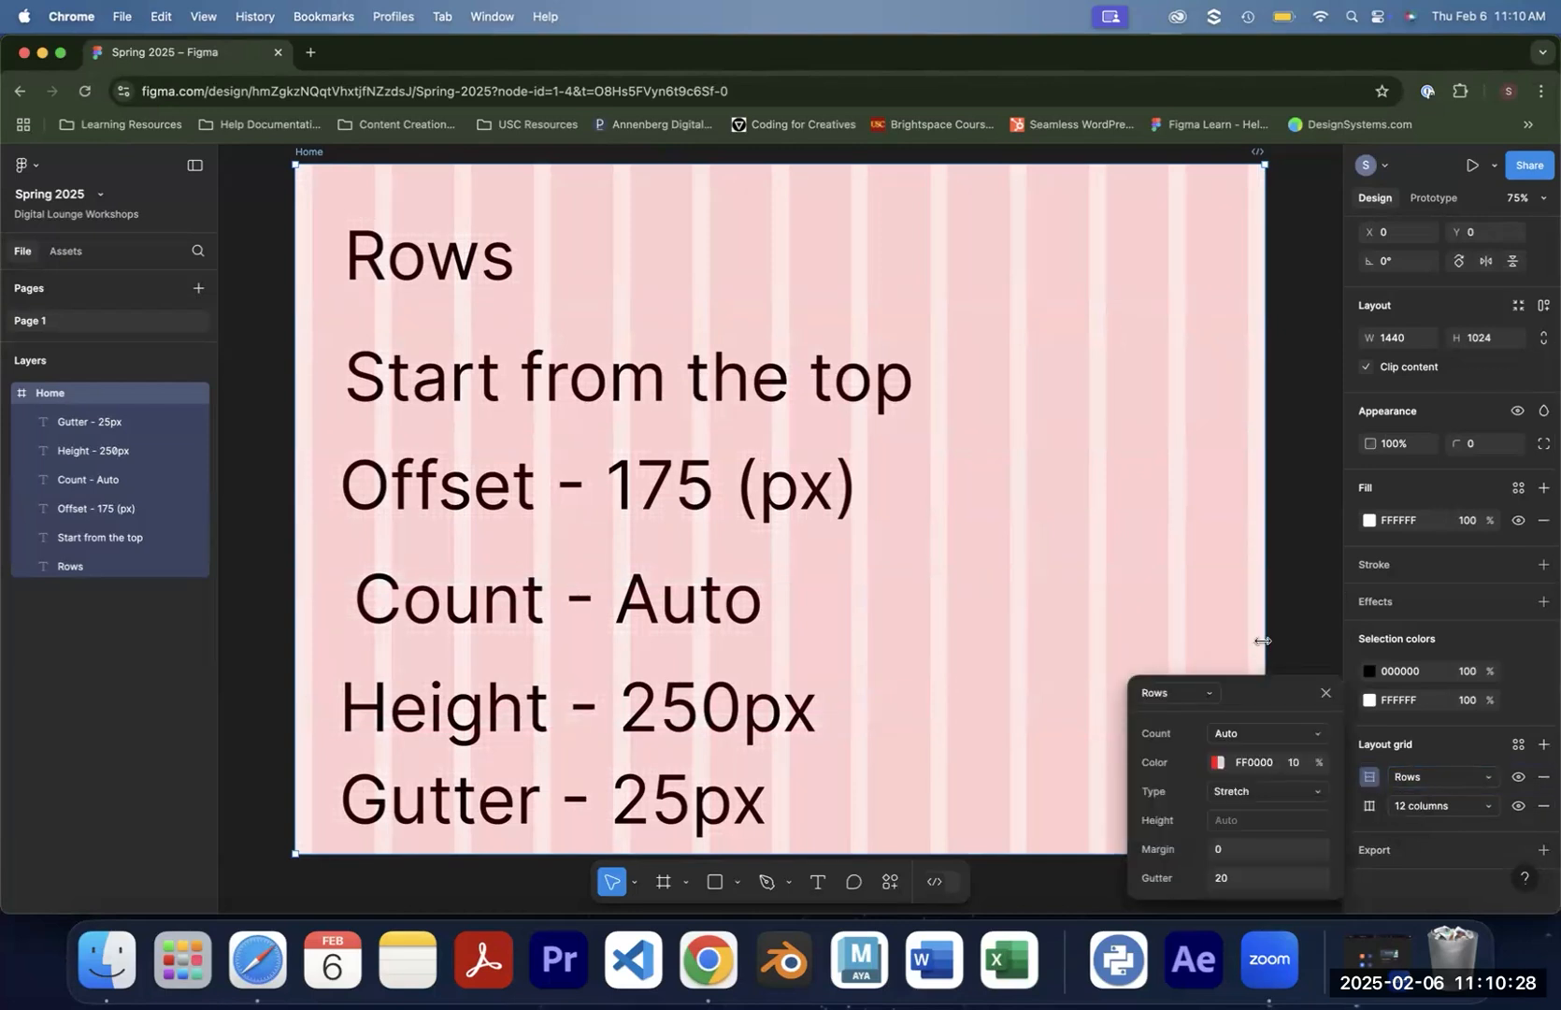
{"action": "left_click", "coordinate": [1270, 793]}
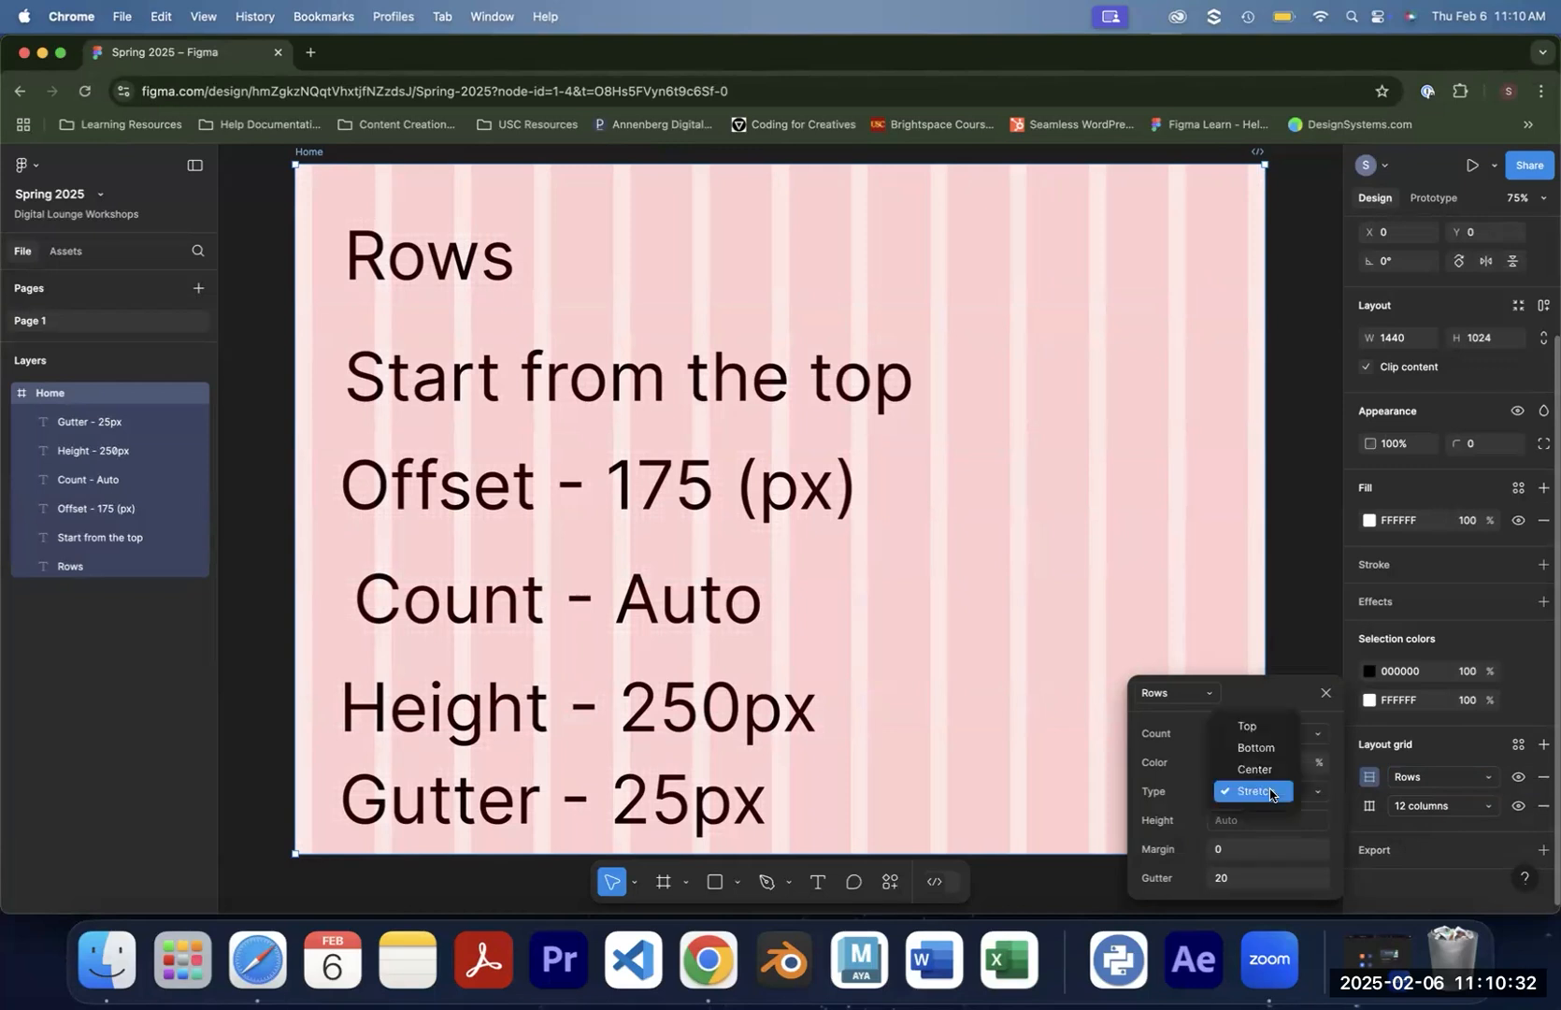
{"action": "left_click", "coordinate": [1252, 727]}
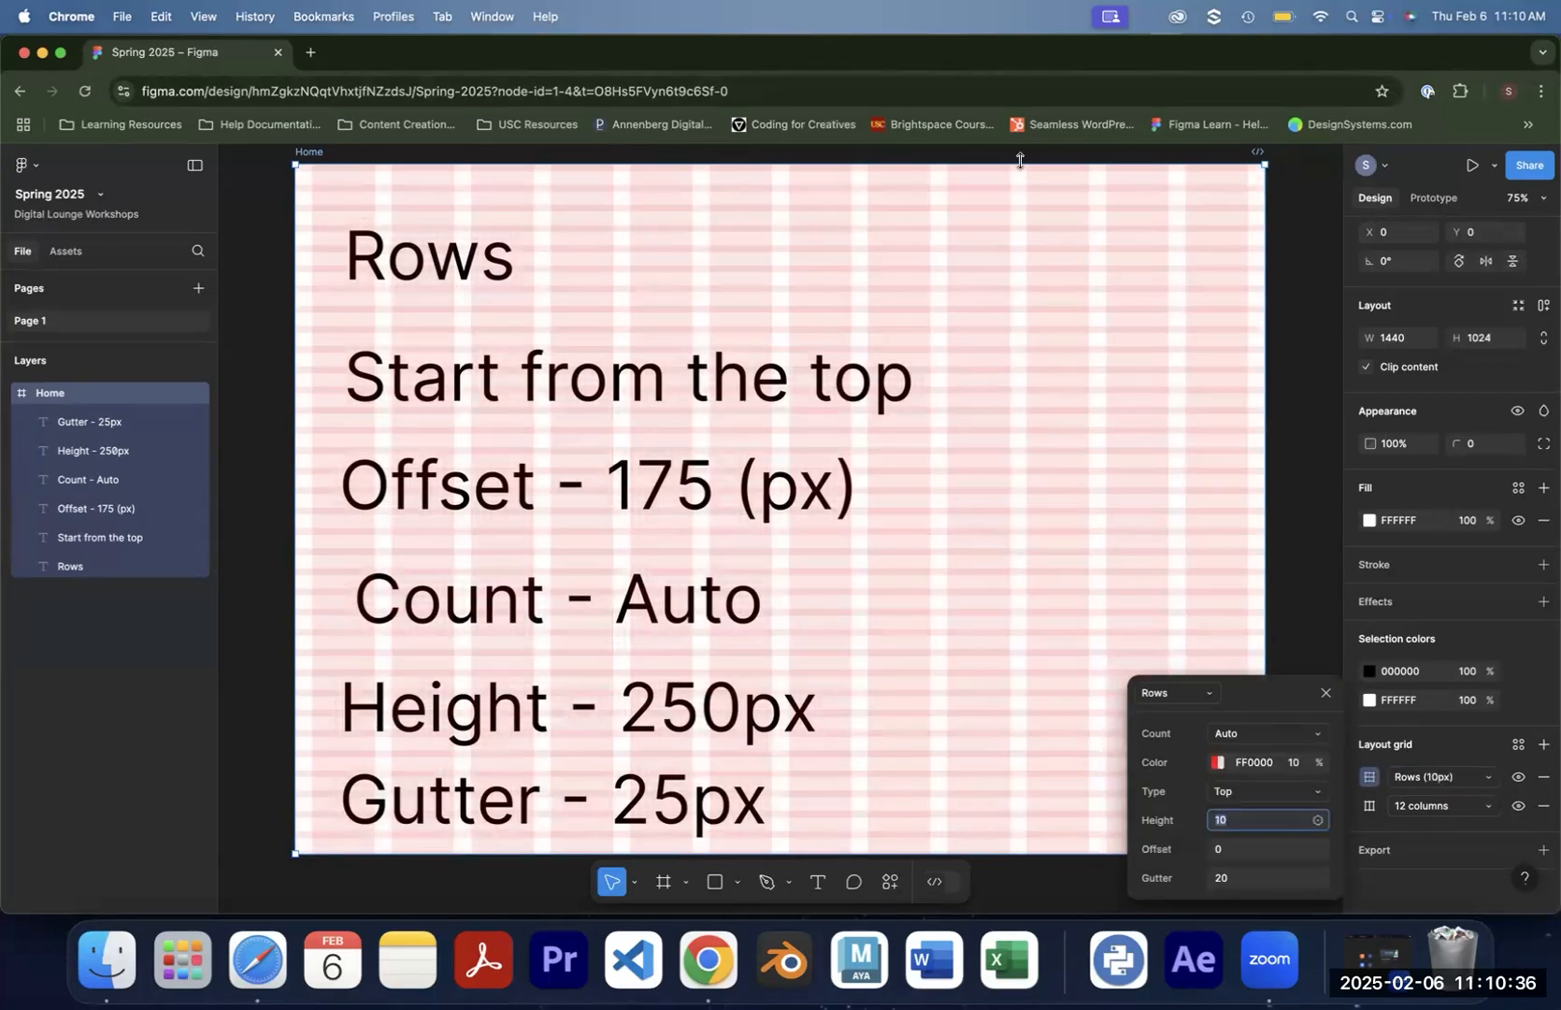
Give the rows grid an offset of 175, a height of 250 and a gutter of 25
{"action": "key", "text": "Tab"}
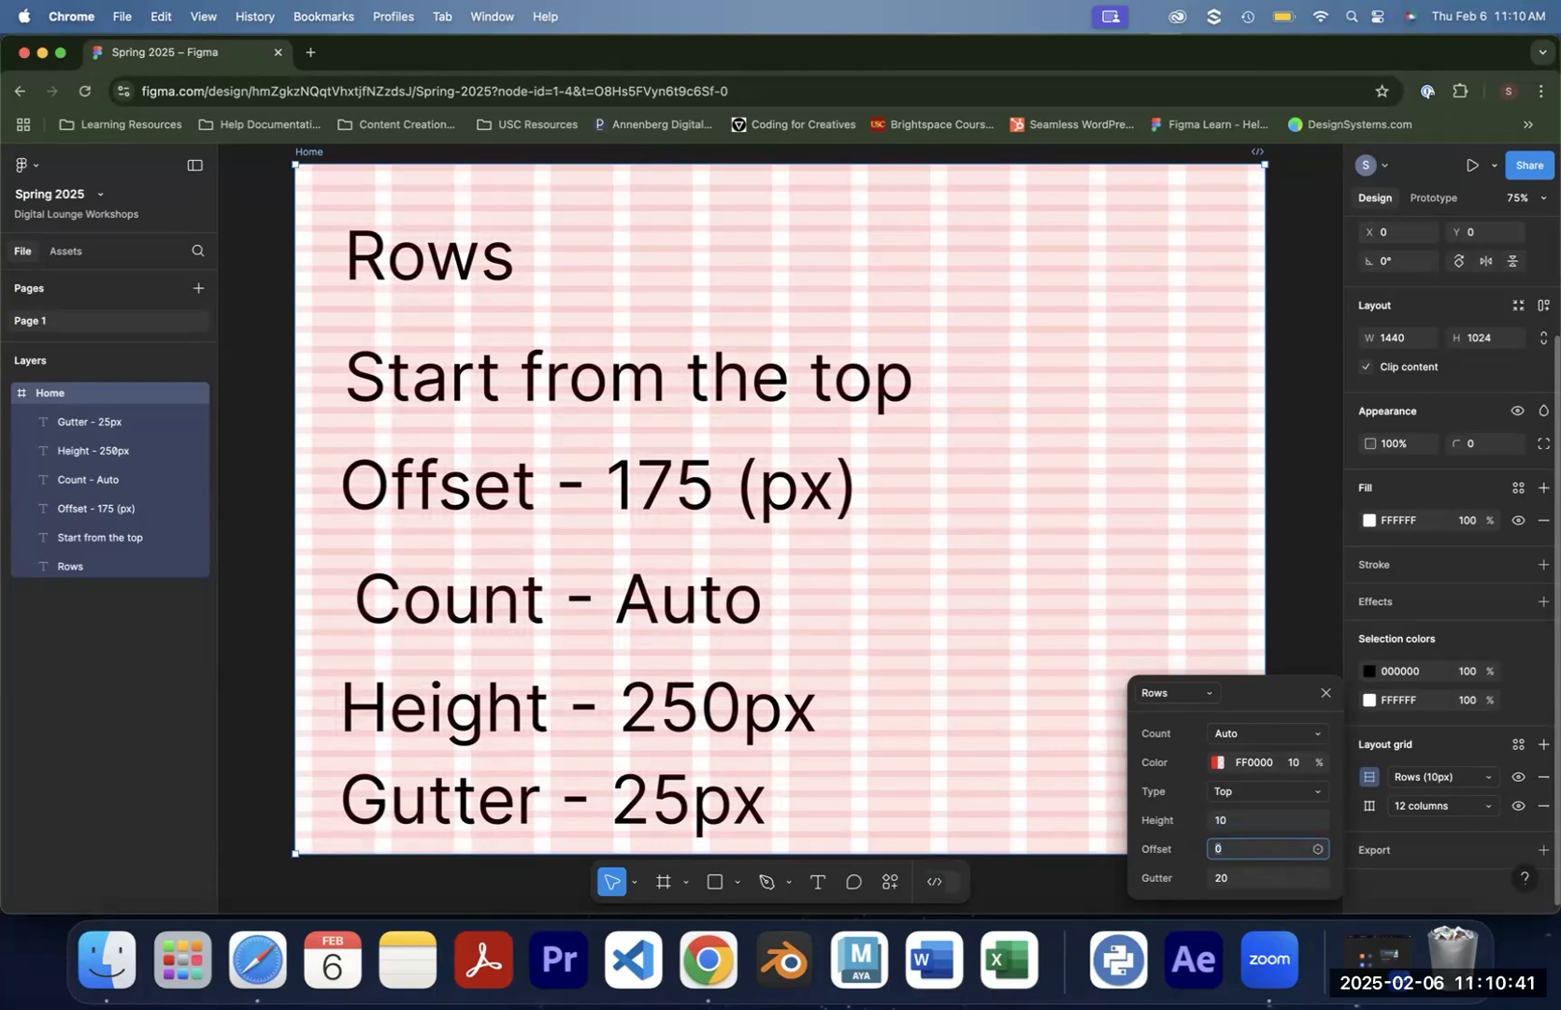
{"action": "key", "text": "Return"}
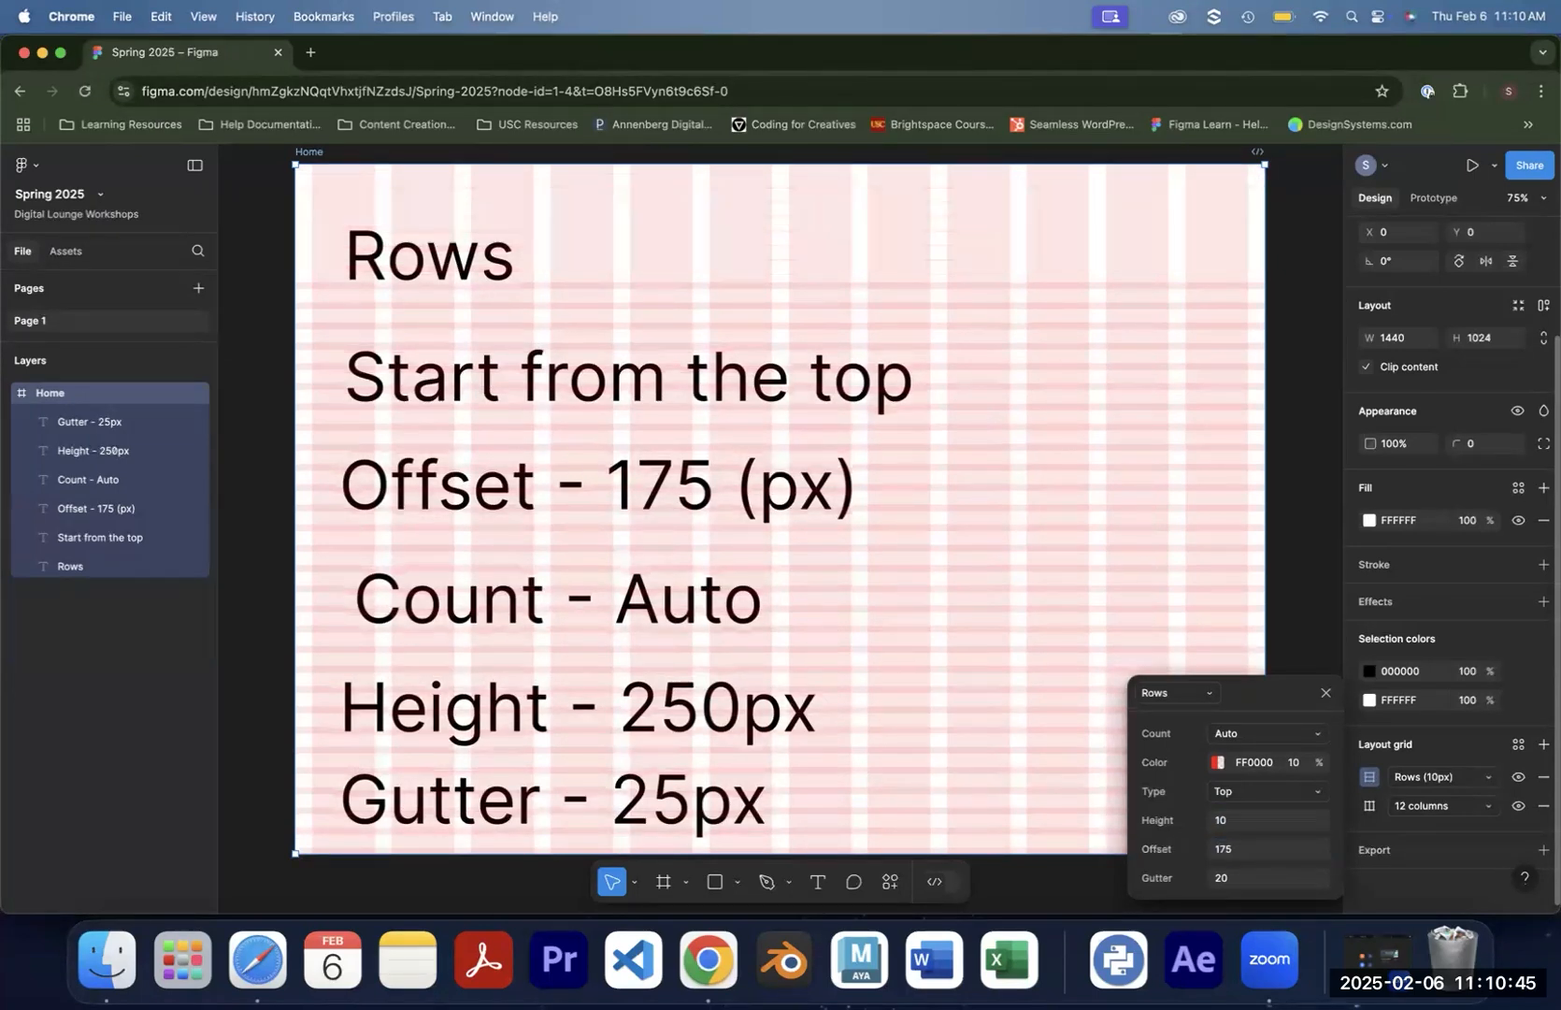
{"action": "left_click", "coordinate": [1253, 821]}
{"action": "type", "text": "250"}
{"action": "key", "text": "Return"}
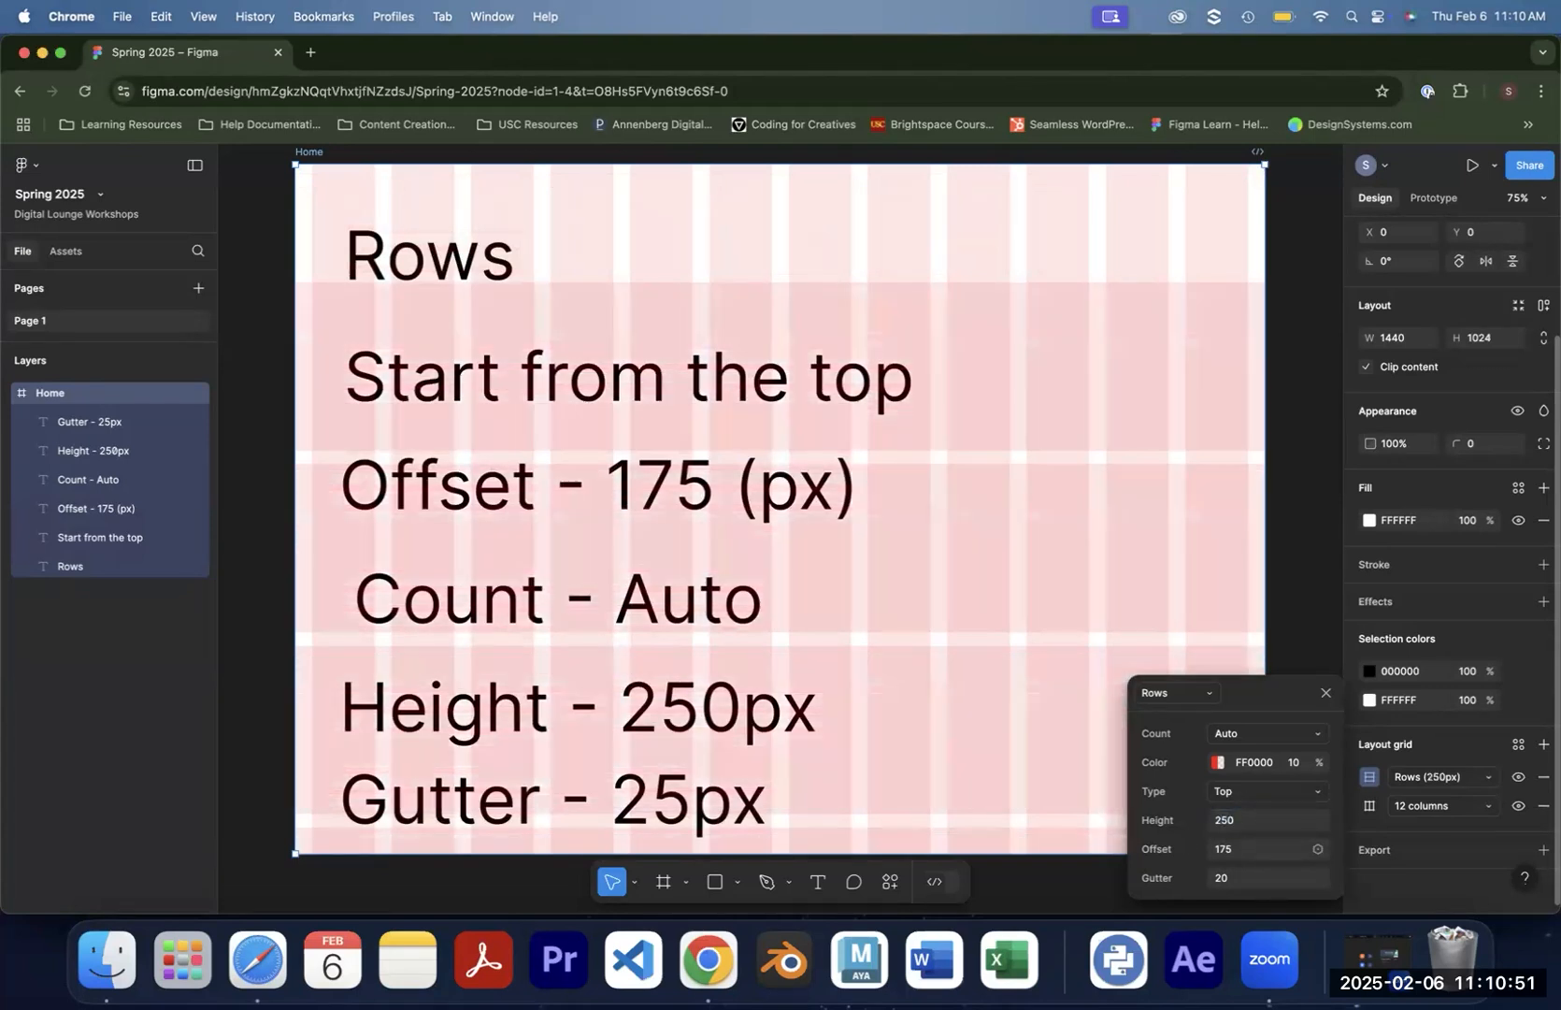
{"action": "left_click", "coordinate": [1142, 874]}
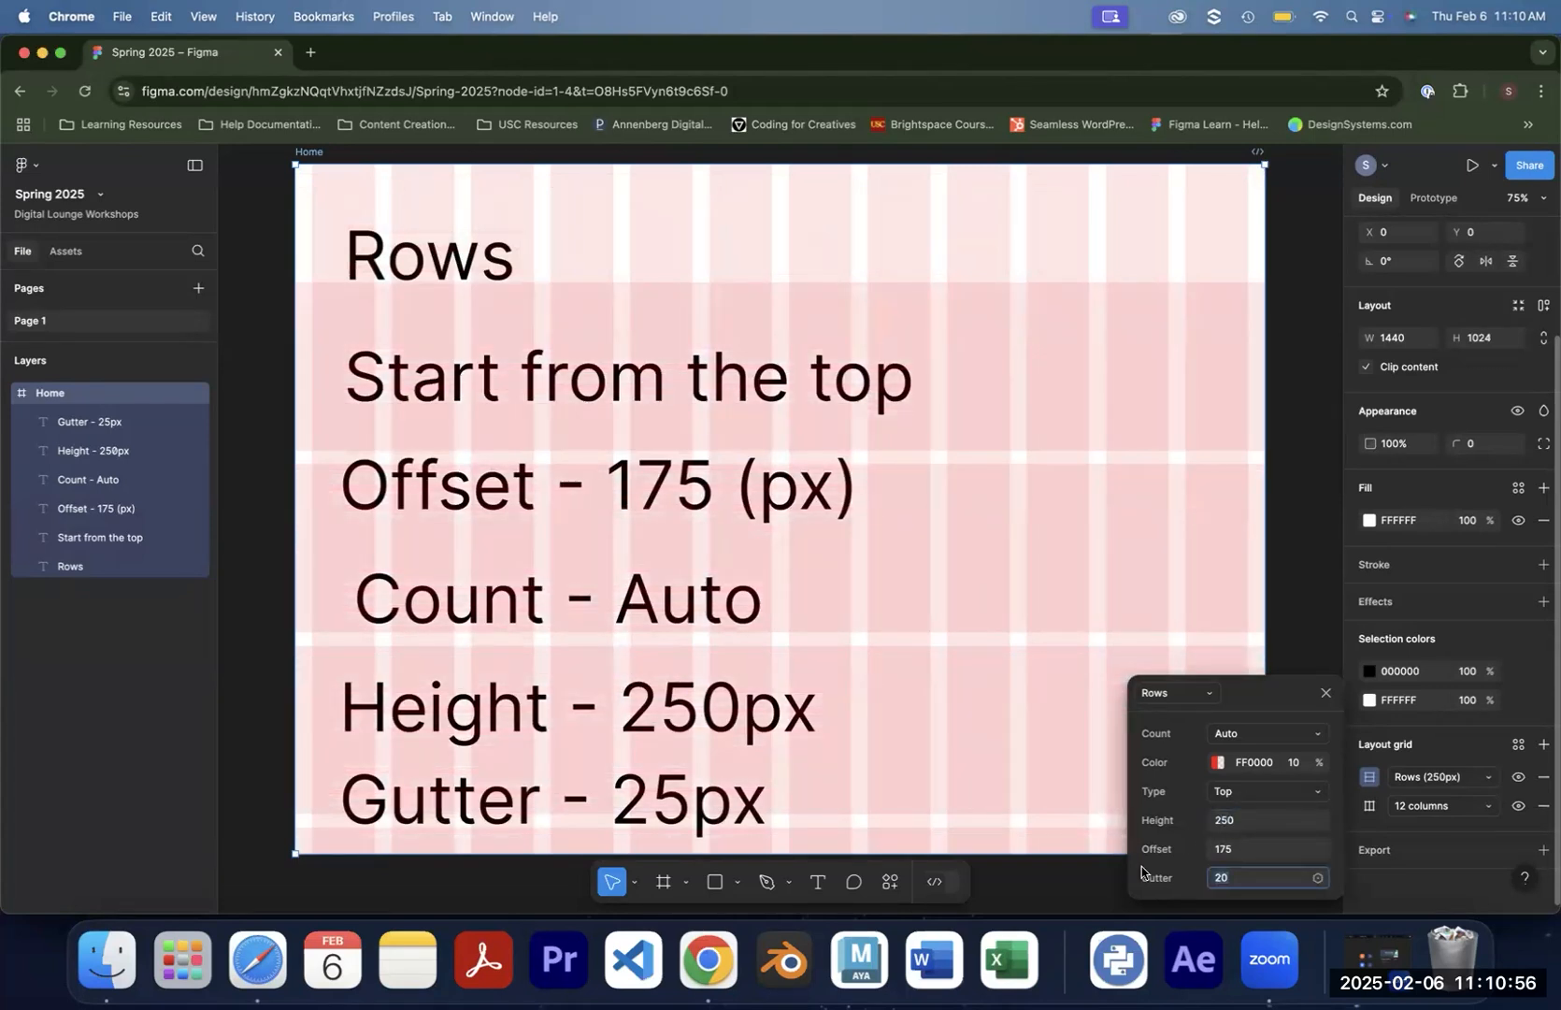
{"action": "key", "text": "Return"}
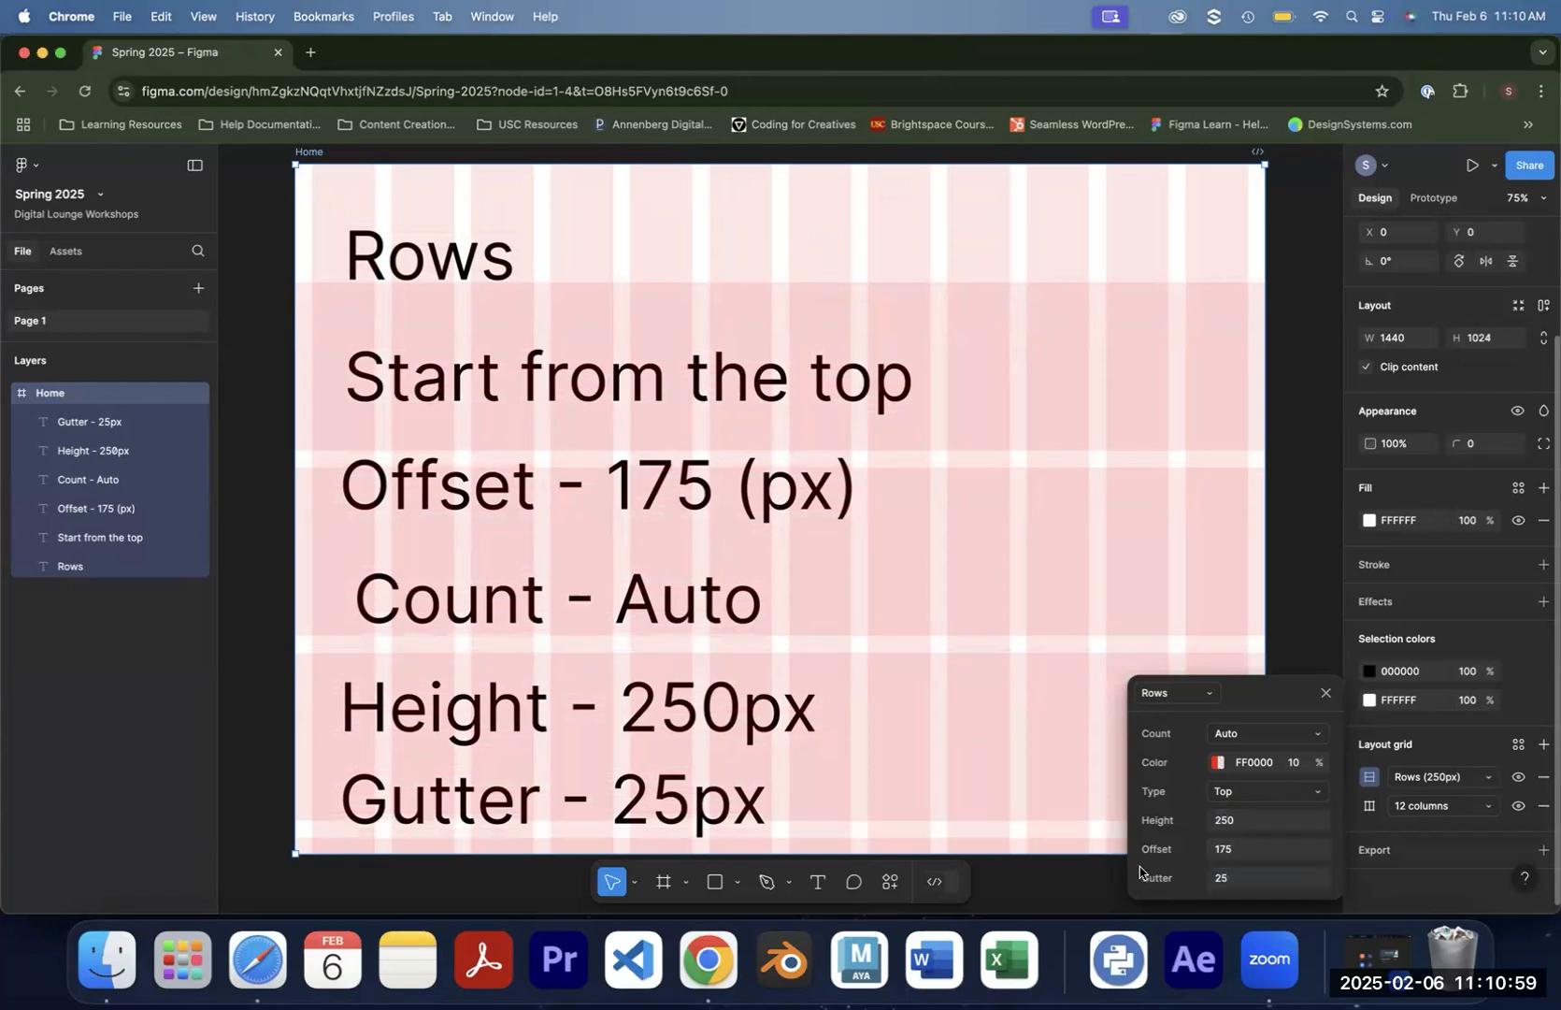
{"action": "left_click", "coordinate": [1291, 298]}
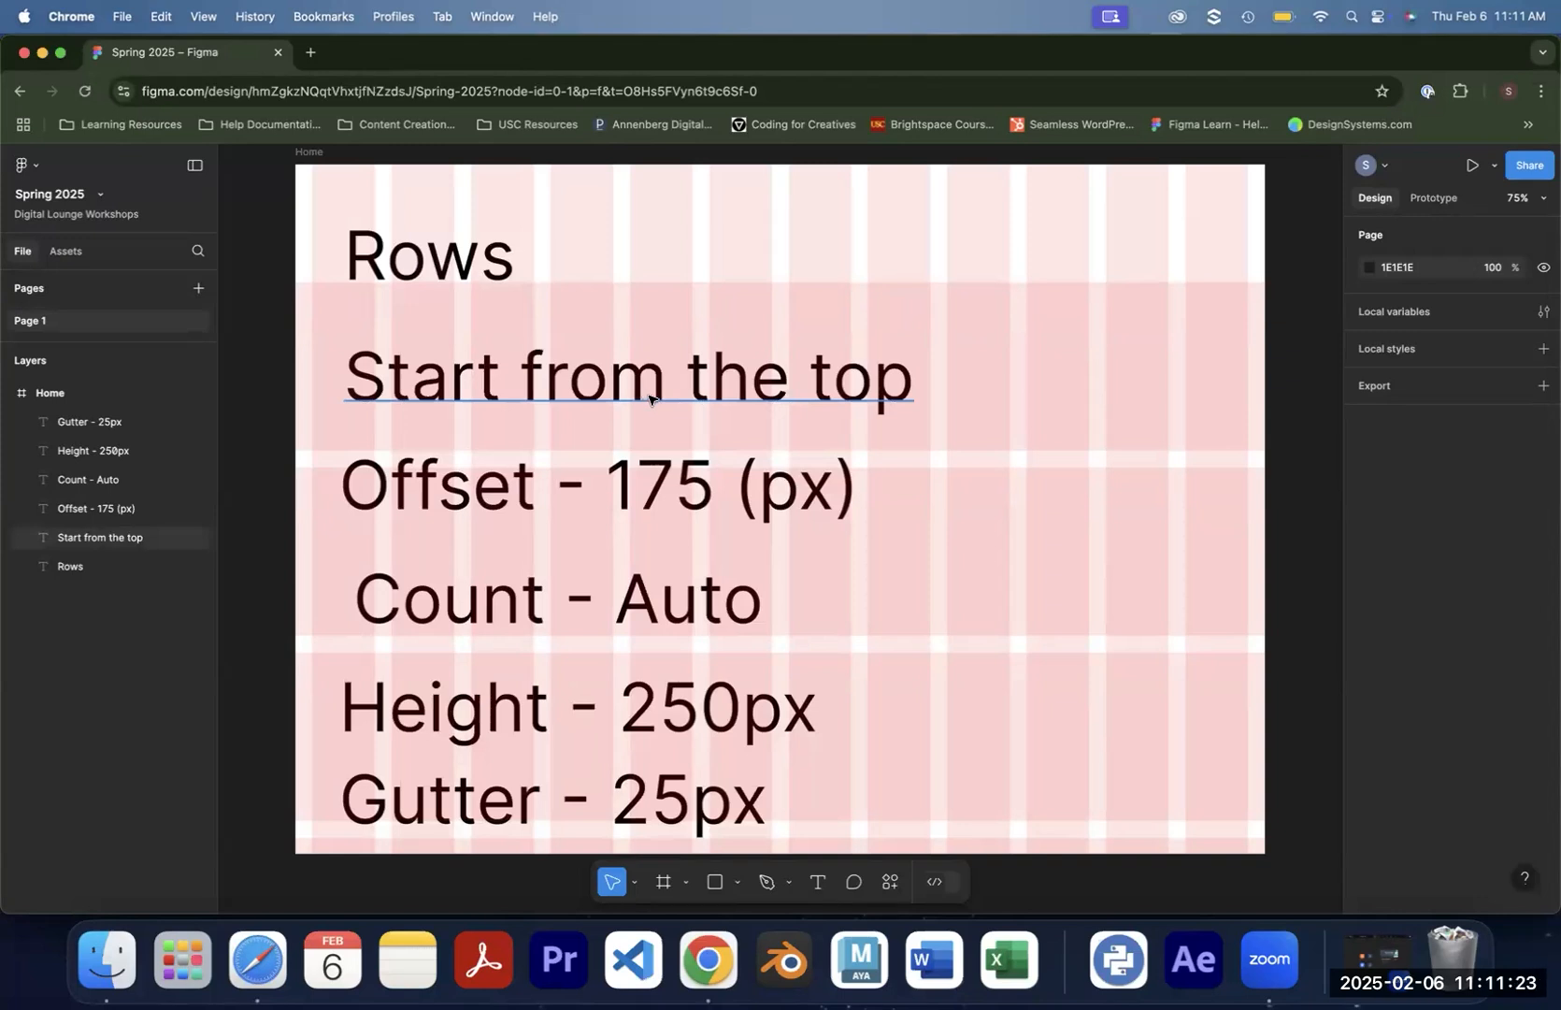
Edit the notes in the Home frame to read "Count - 1" and "Offset - 50 (px)"
{"action": "double_click", "coordinate": [624, 605]}
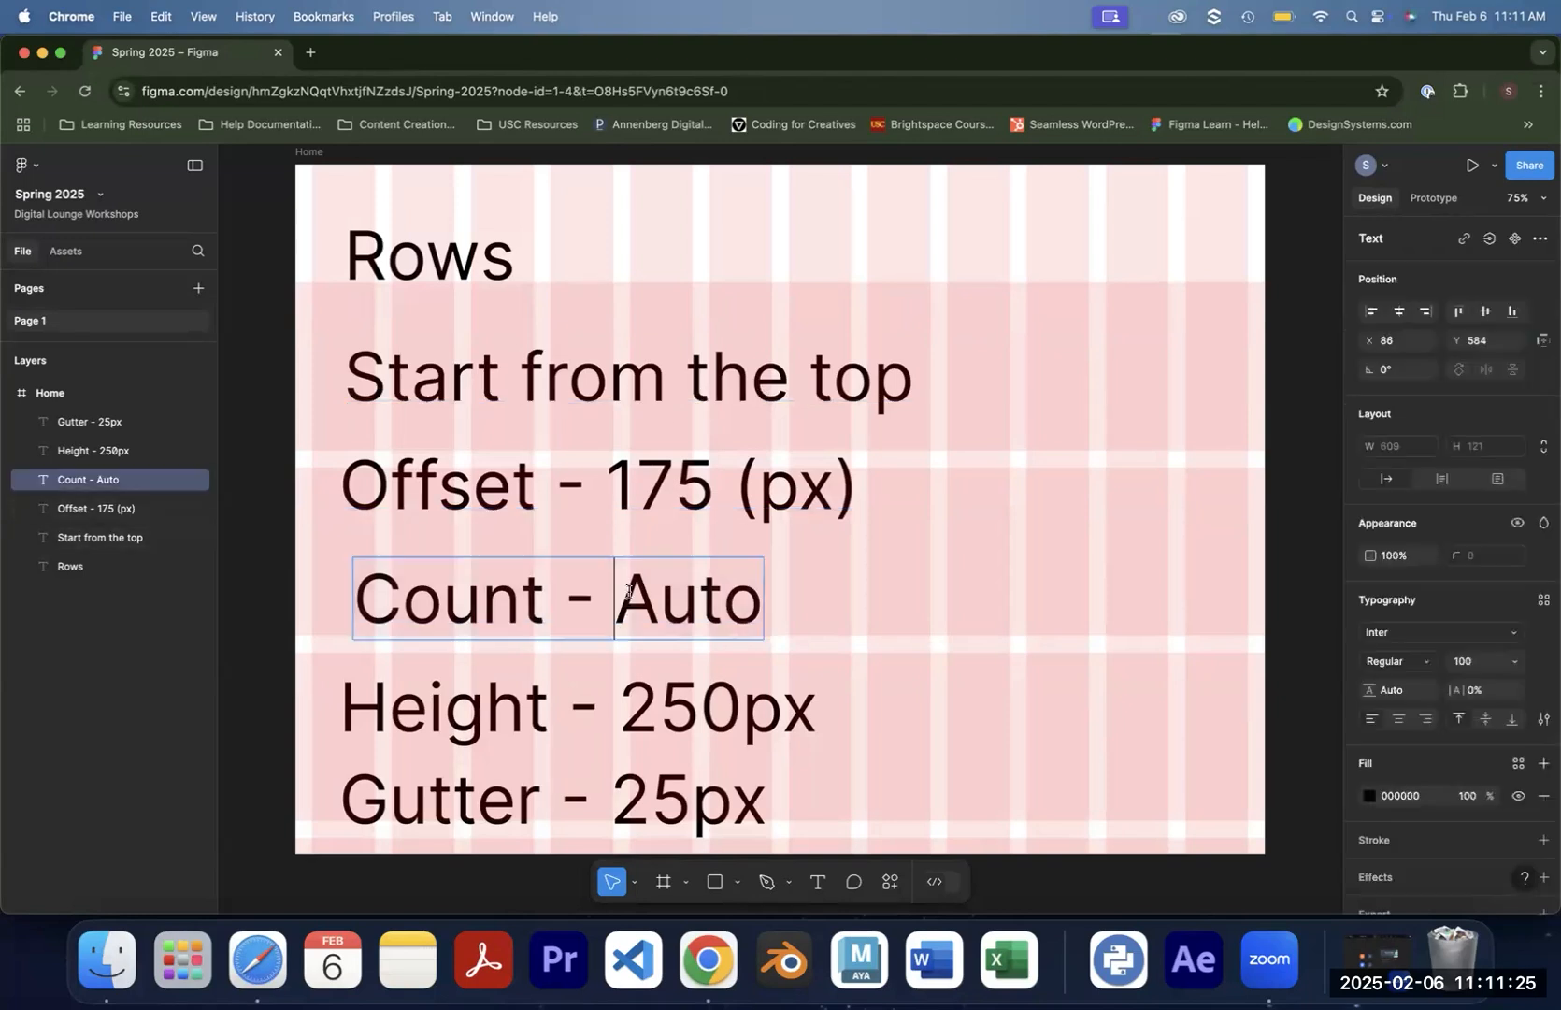
{"action": "left_click_drag", "start_coordinate": [617, 606], "coordinate": [777, 593]}
{"action": "type", "text": "1"}
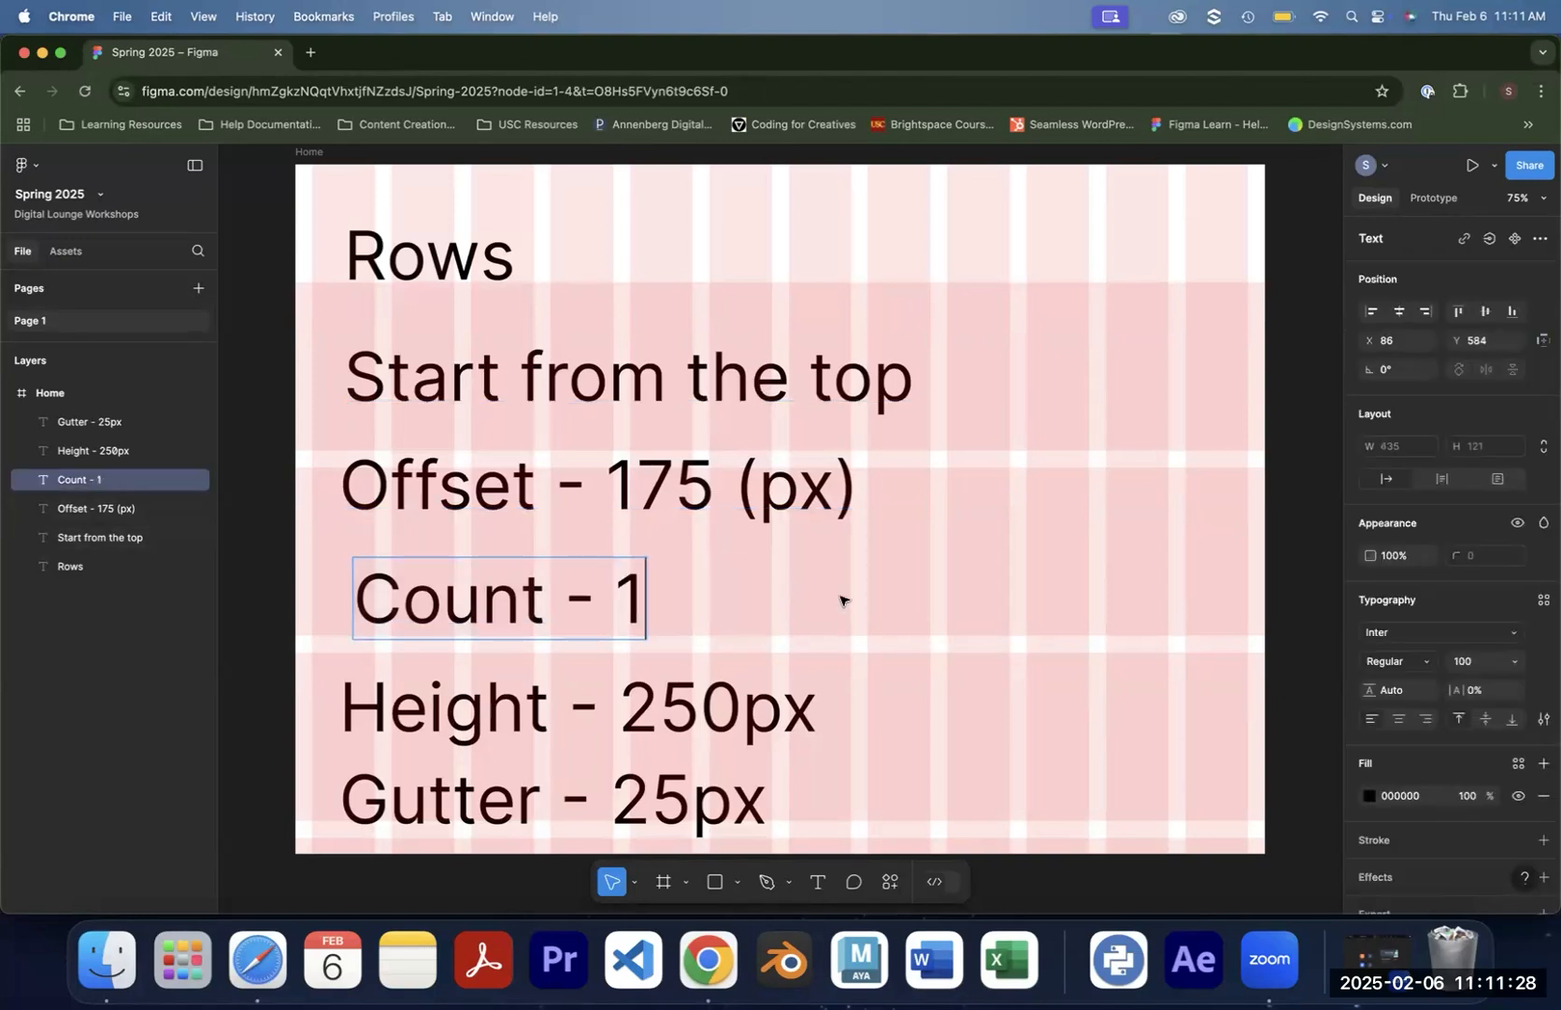
{"action": "double_click", "coordinate": [660, 492]}
{"action": "left_click_drag", "start_coordinate": [709, 480], "coordinate": [610, 467]}
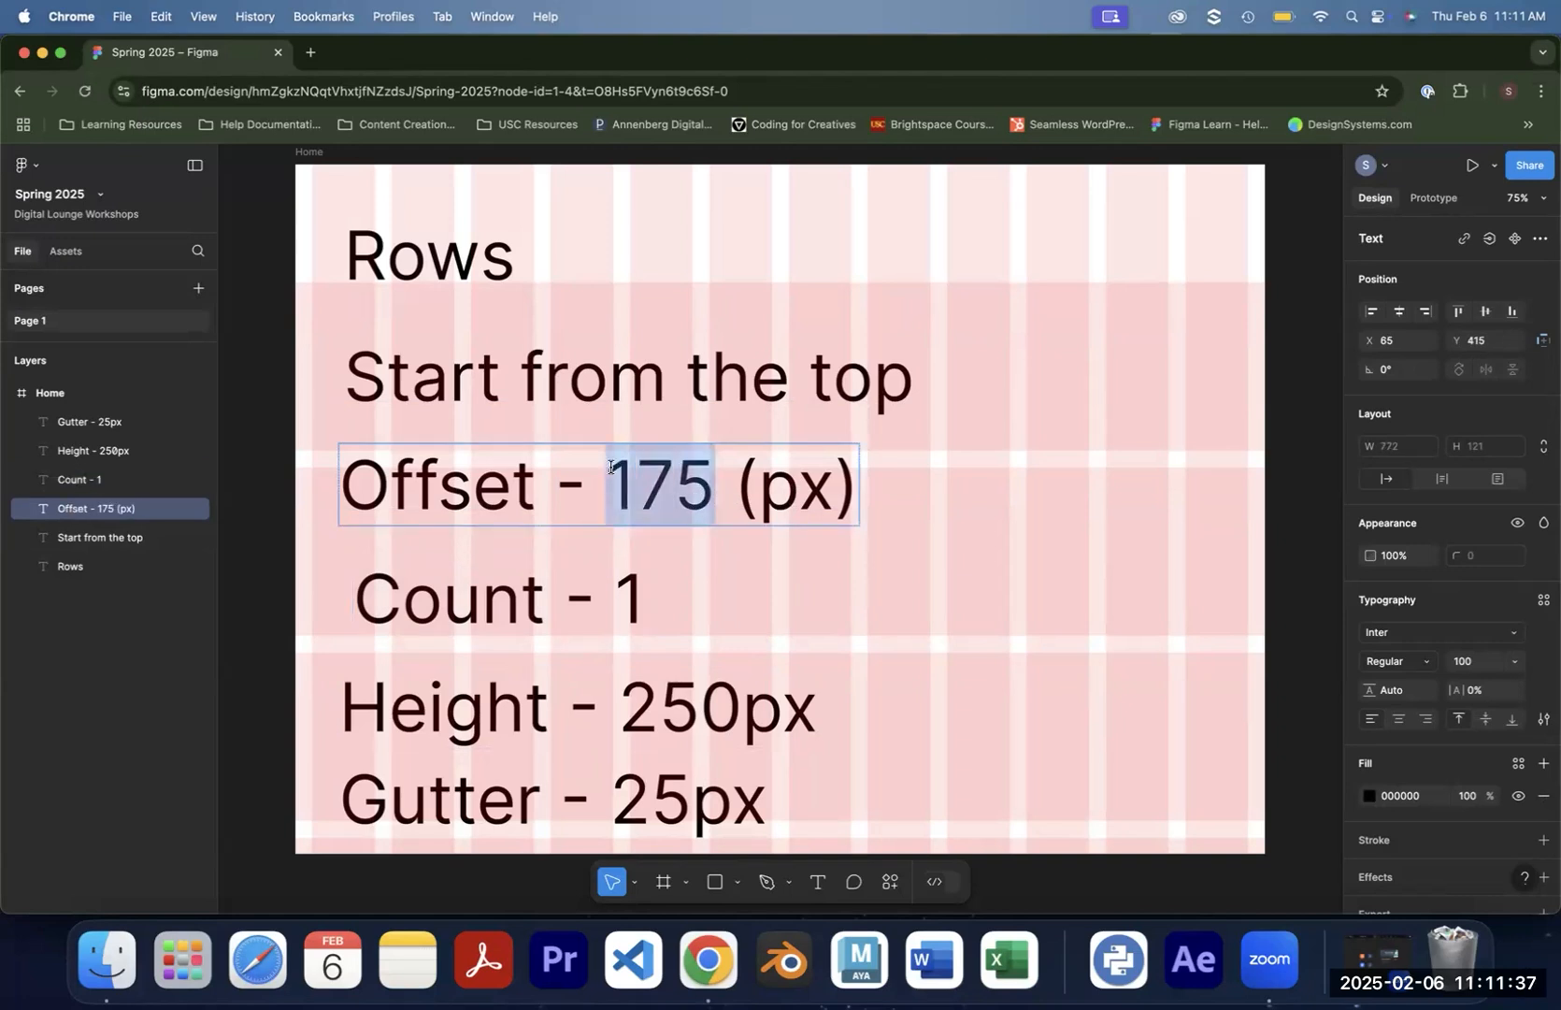
{"action": "type", "text": "50"}
Change the height note to read "Height - 100px"
{"action": "double_click", "coordinate": [738, 708]}
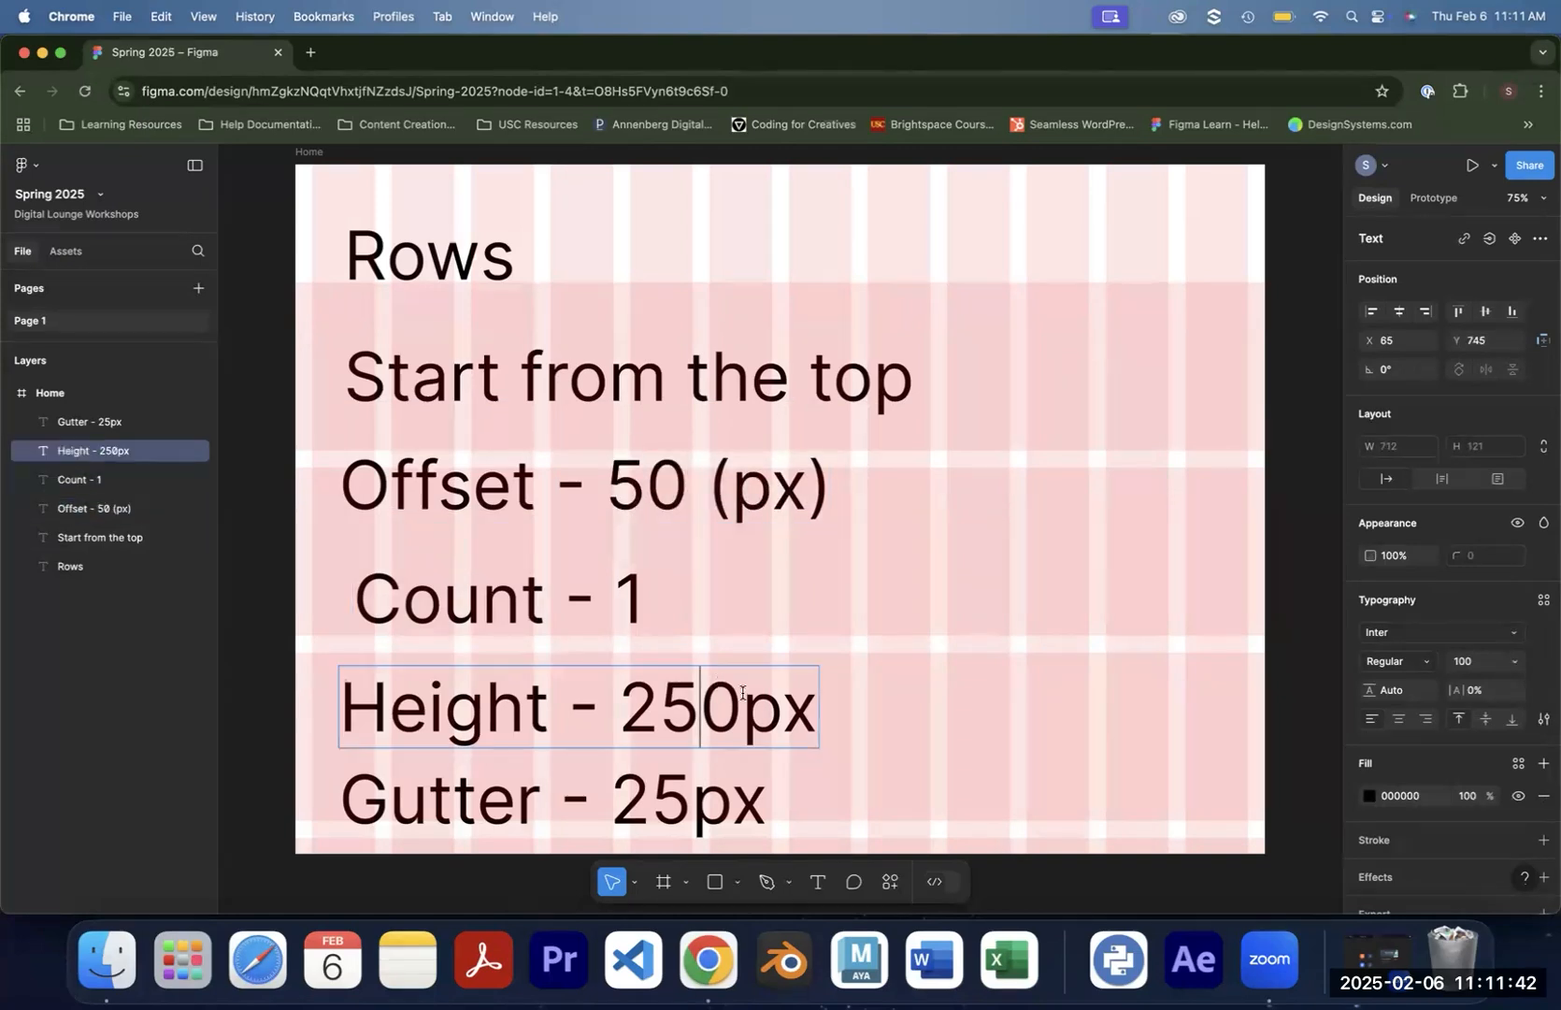
{"action": "left_click_drag", "start_coordinate": [744, 708], "coordinate": [625, 686]}
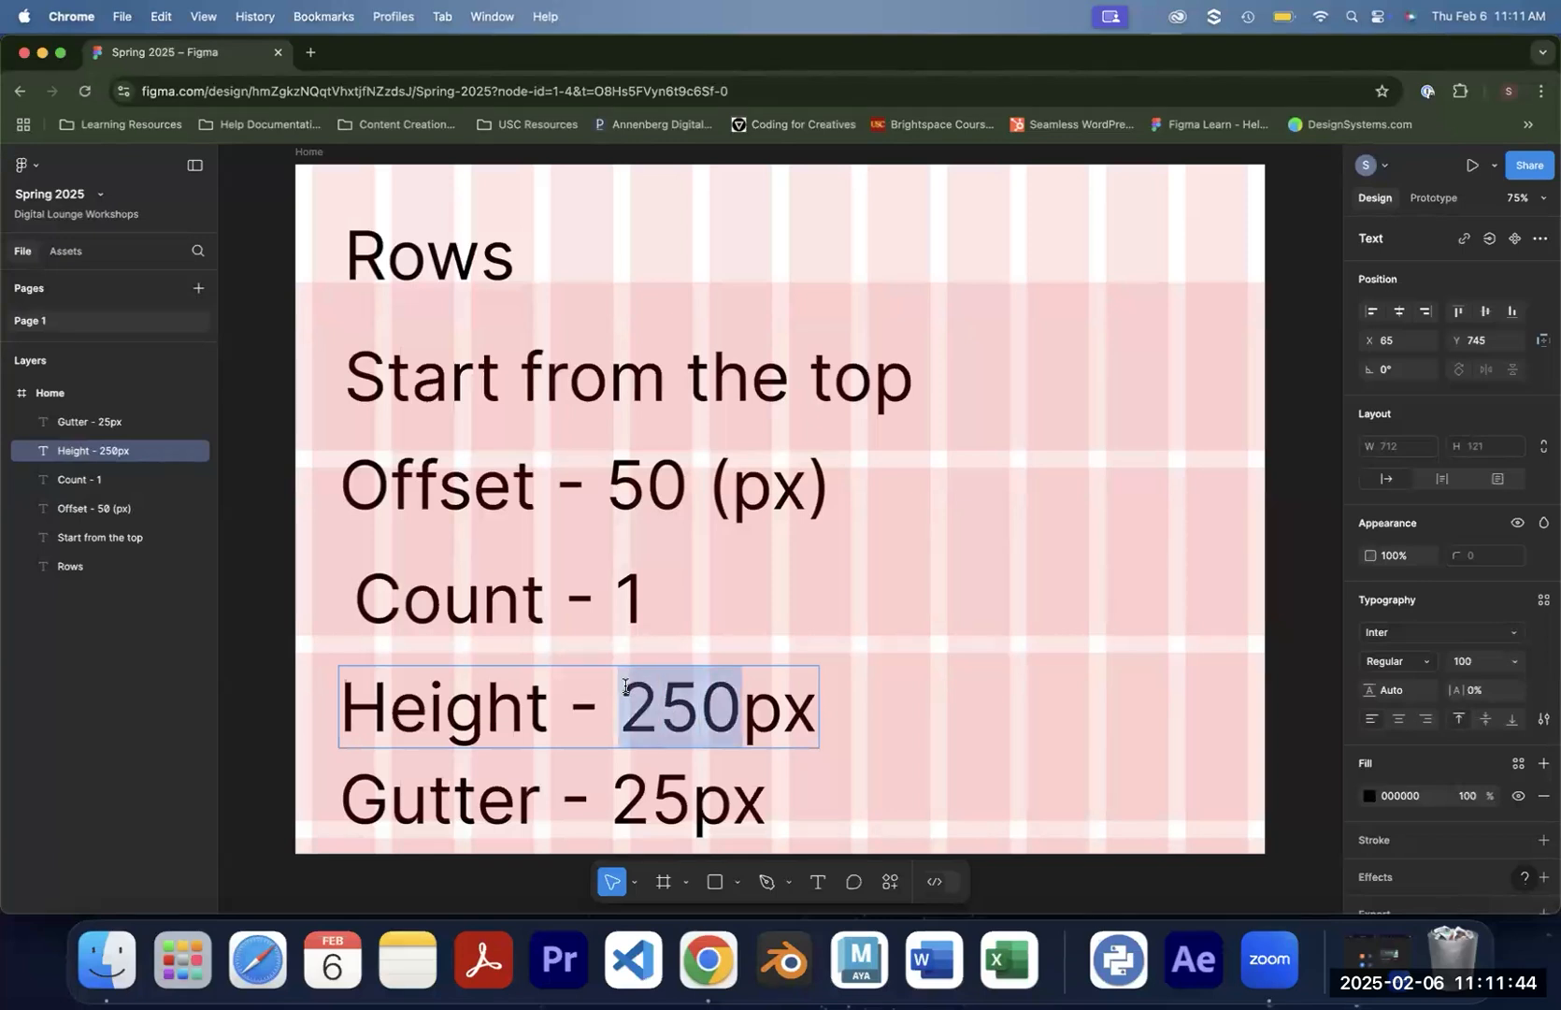
{"action": "type", "text": "100"}
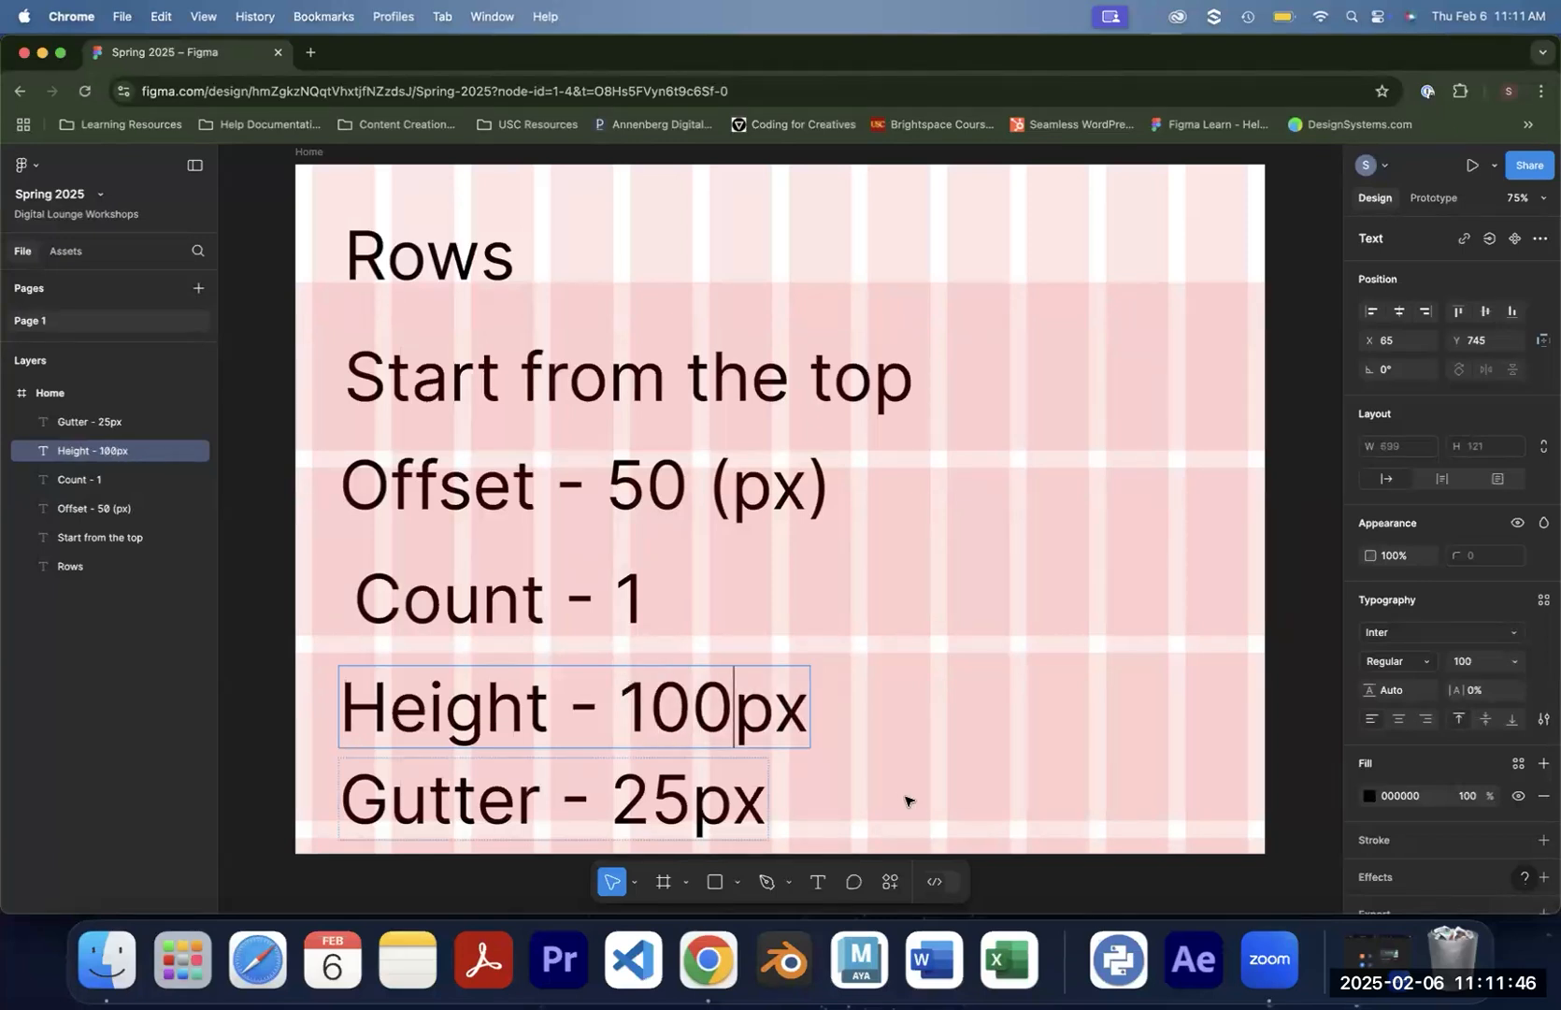
{"action": "key", "text": "Escape"}
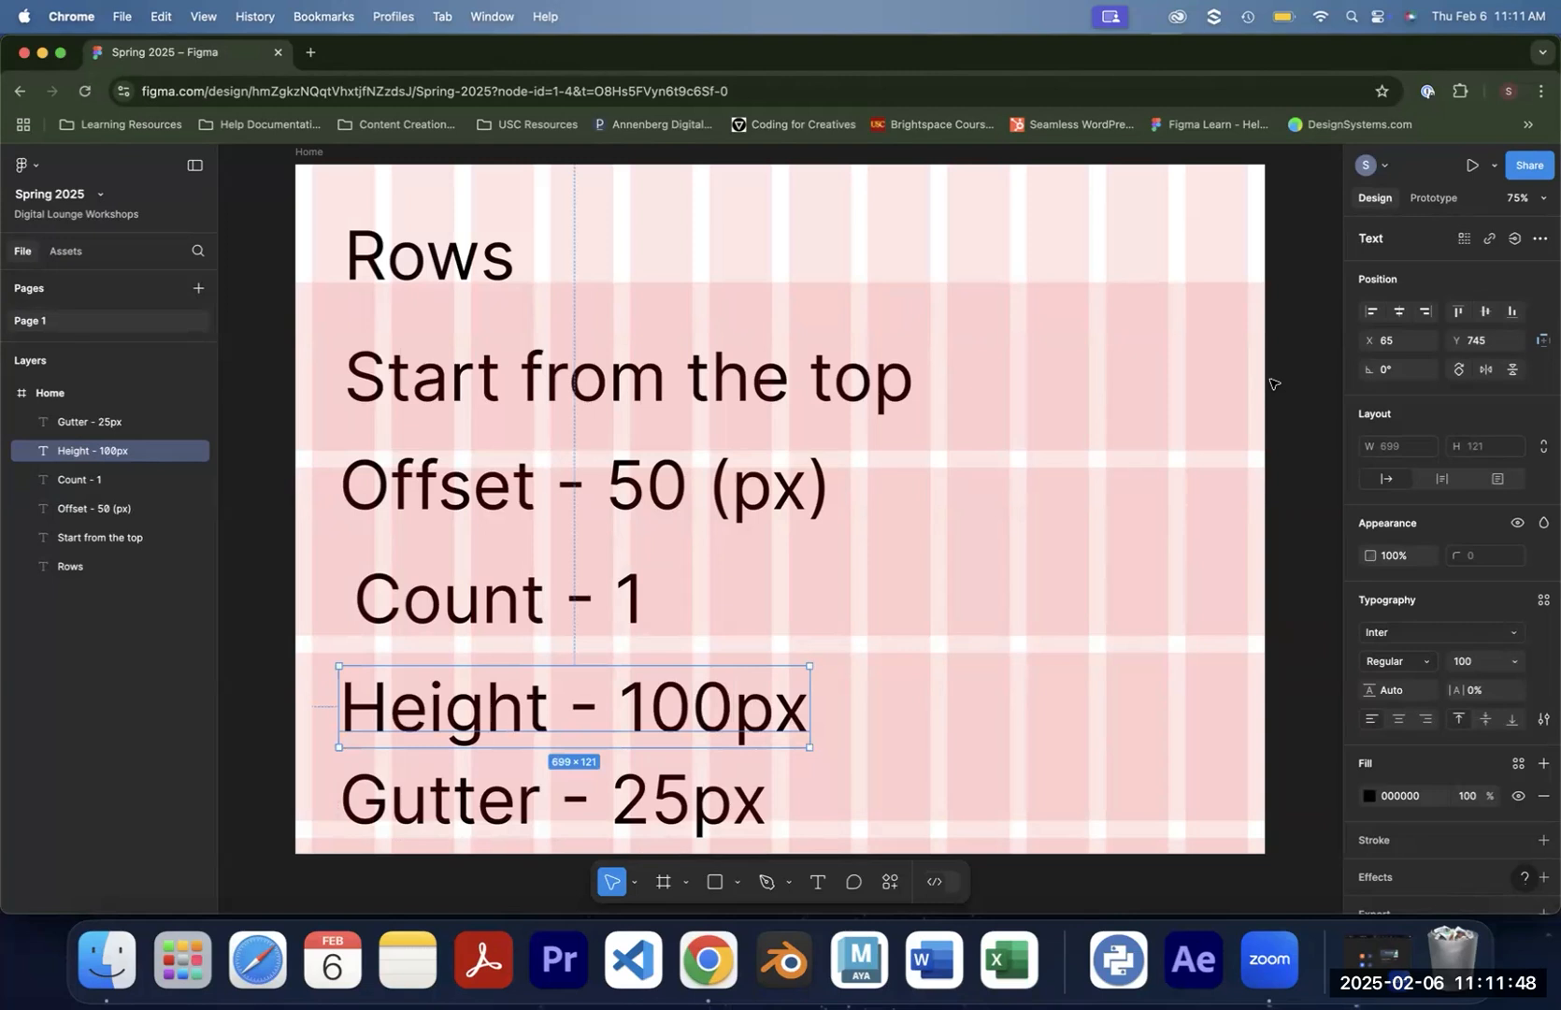
{"action": "left_click", "coordinate": [1274, 385]}
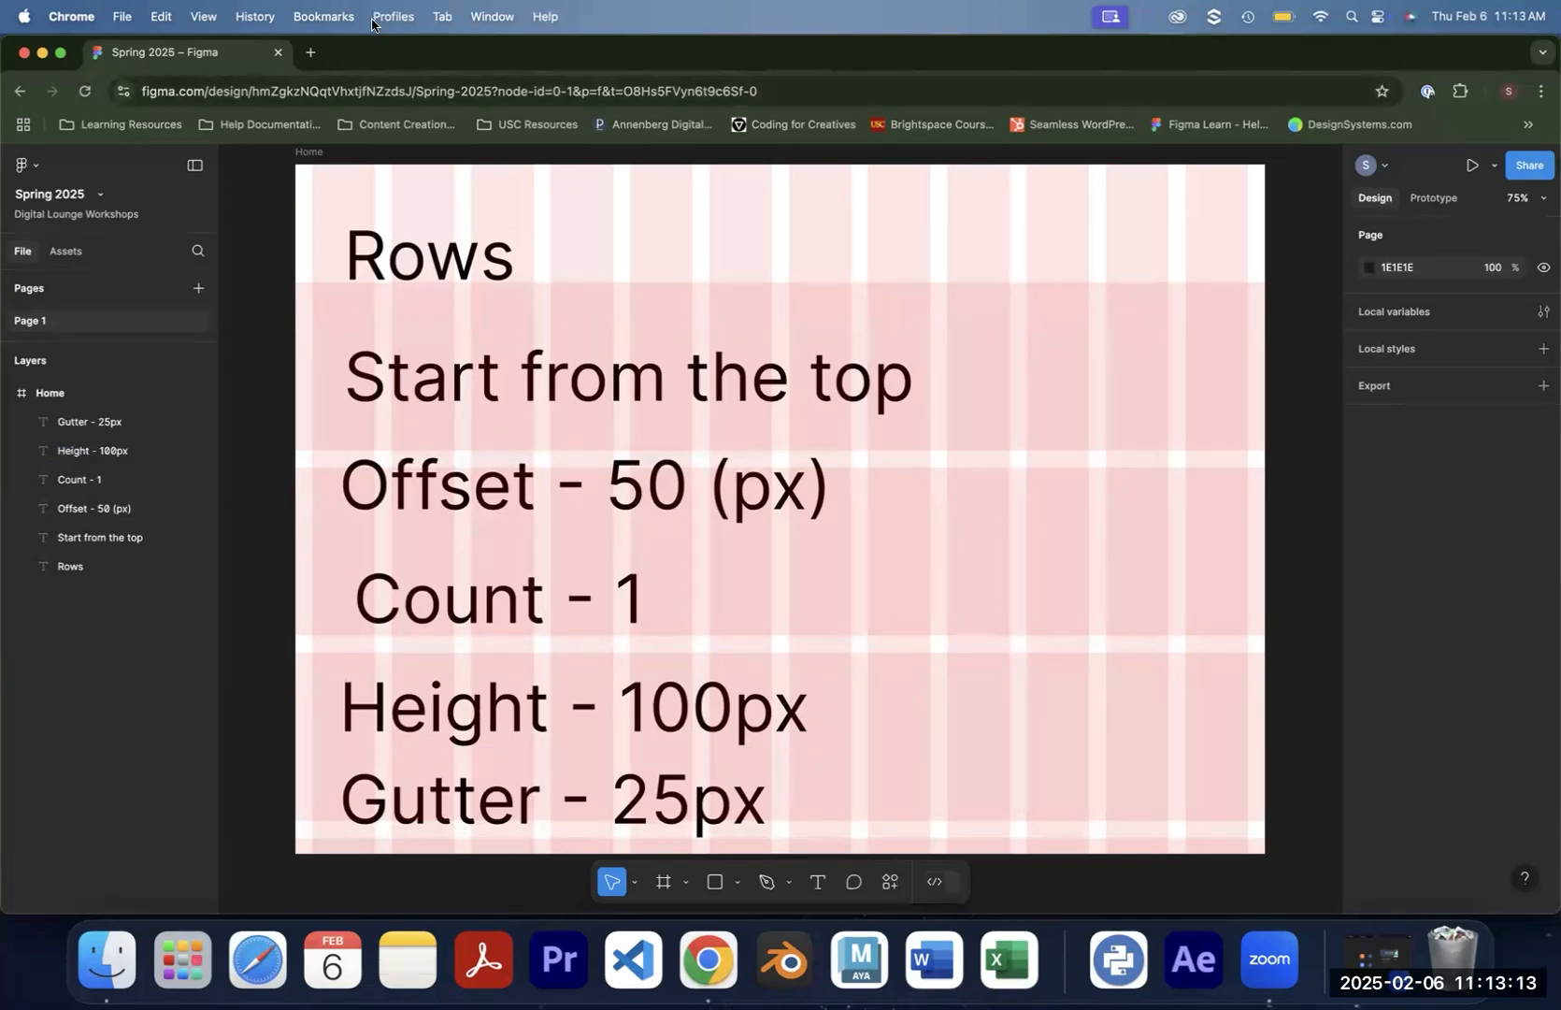
Add a third layout grid to the Home frame and change it to rows
{"action": "left_click", "coordinate": [309, 152]}
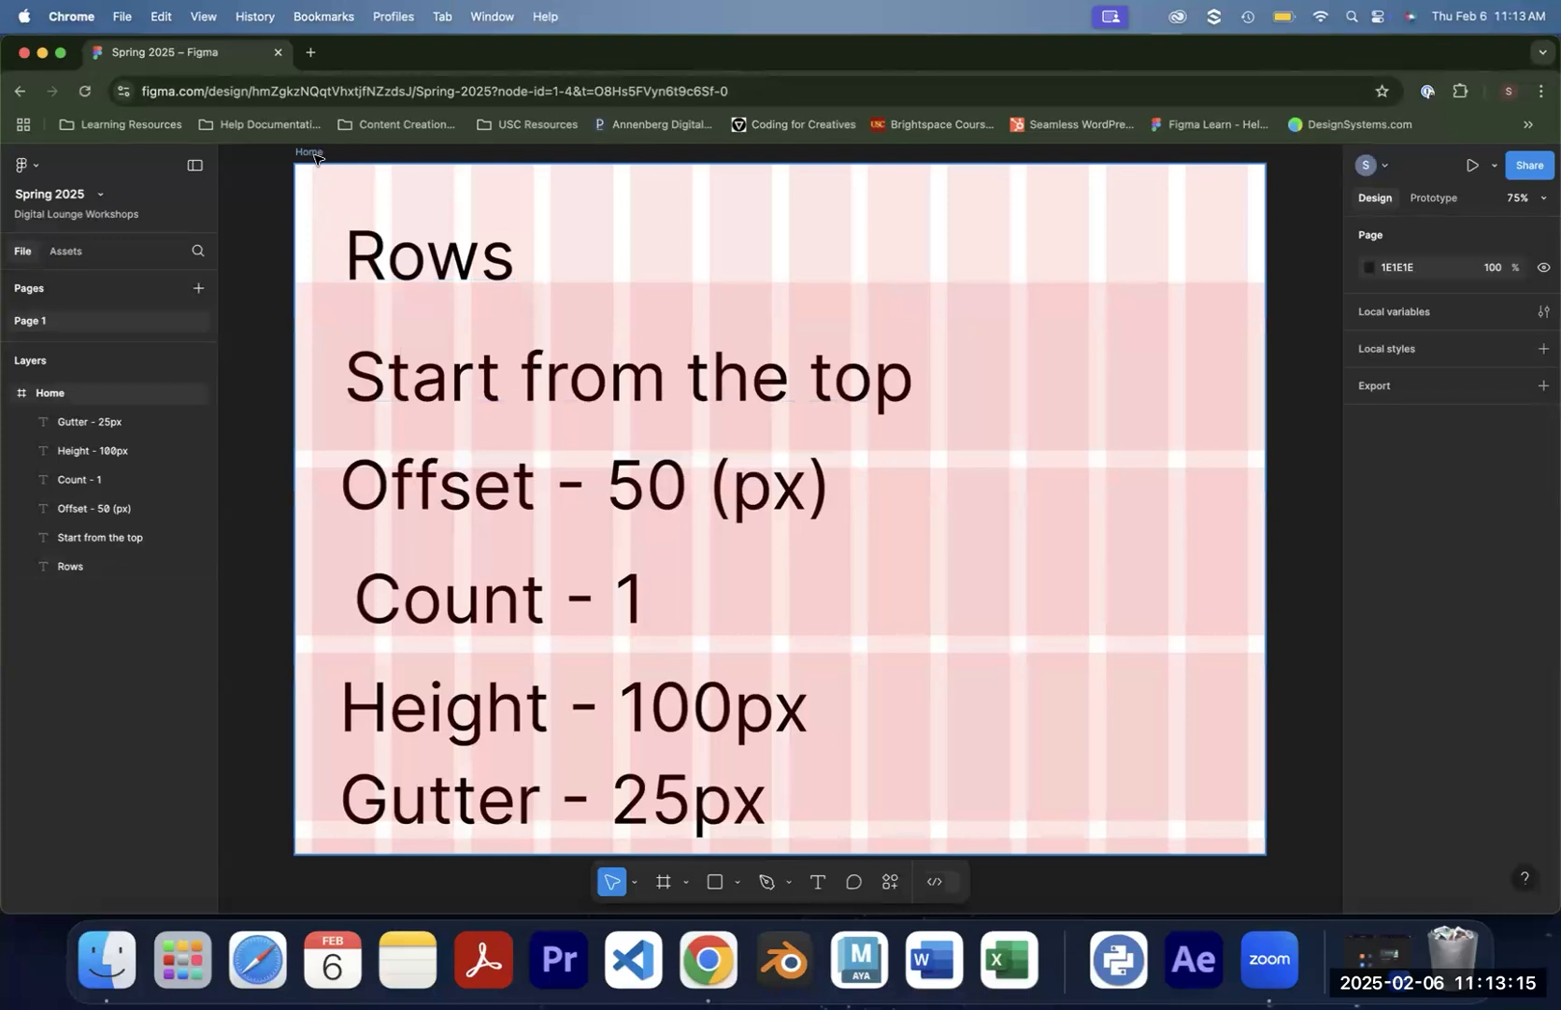
{"action": "scroll", "coordinate": [1493, 728], "scroll_direction": "down", "scroll_amount": 3}
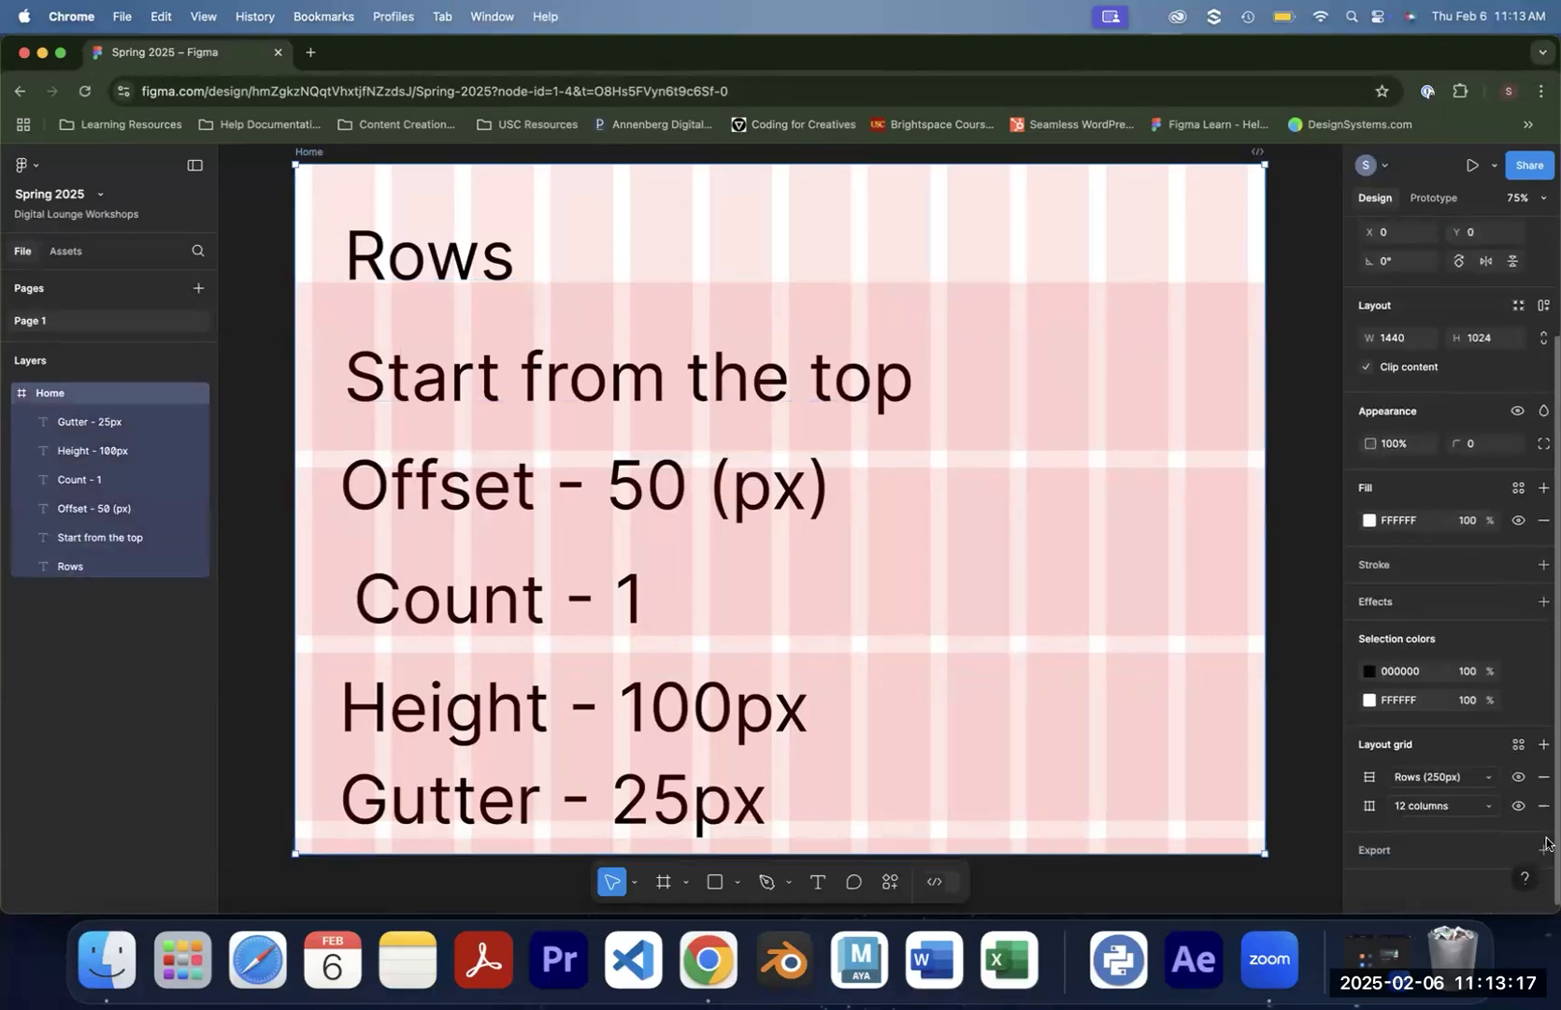
{"action": "left_click", "coordinate": [1544, 745]}
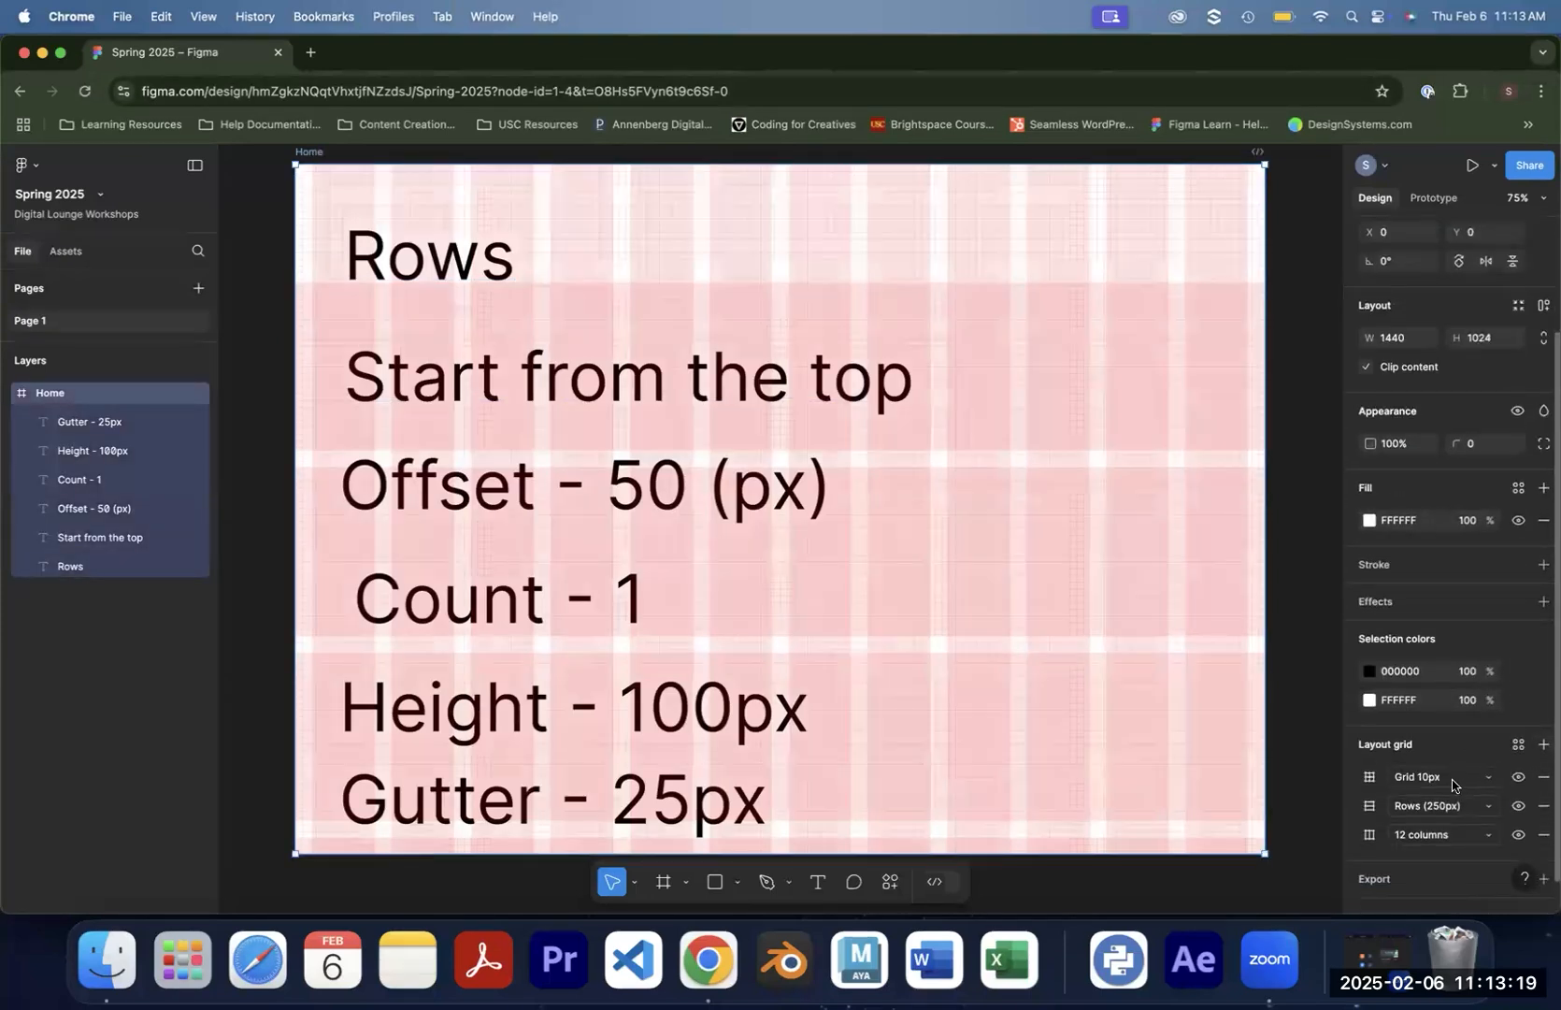
{"action": "left_click", "coordinate": [1454, 777]}
{"action": "left_click", "coordinate": [1436, 820]}
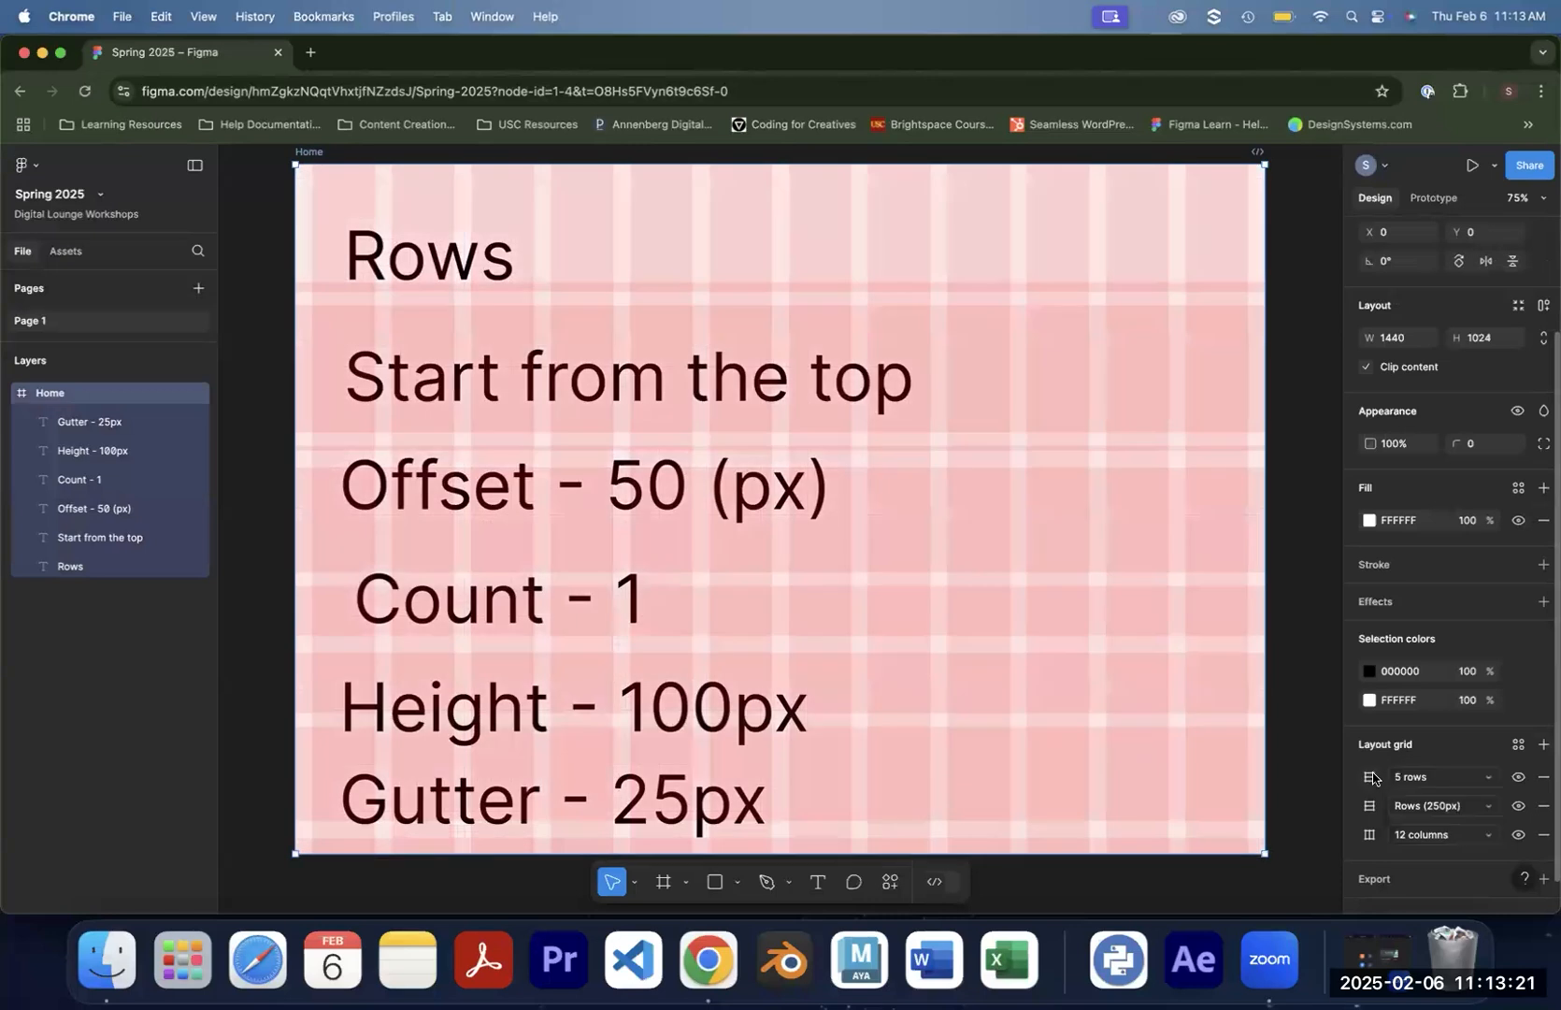
Set the new rows grid's count to 1 and its type to Top
{"action": "left_click", "coordinate": [1371, 777]}
{"action": "type", "text": "1"}
{"action": "left_click", "coordinate": [1273, 790]}
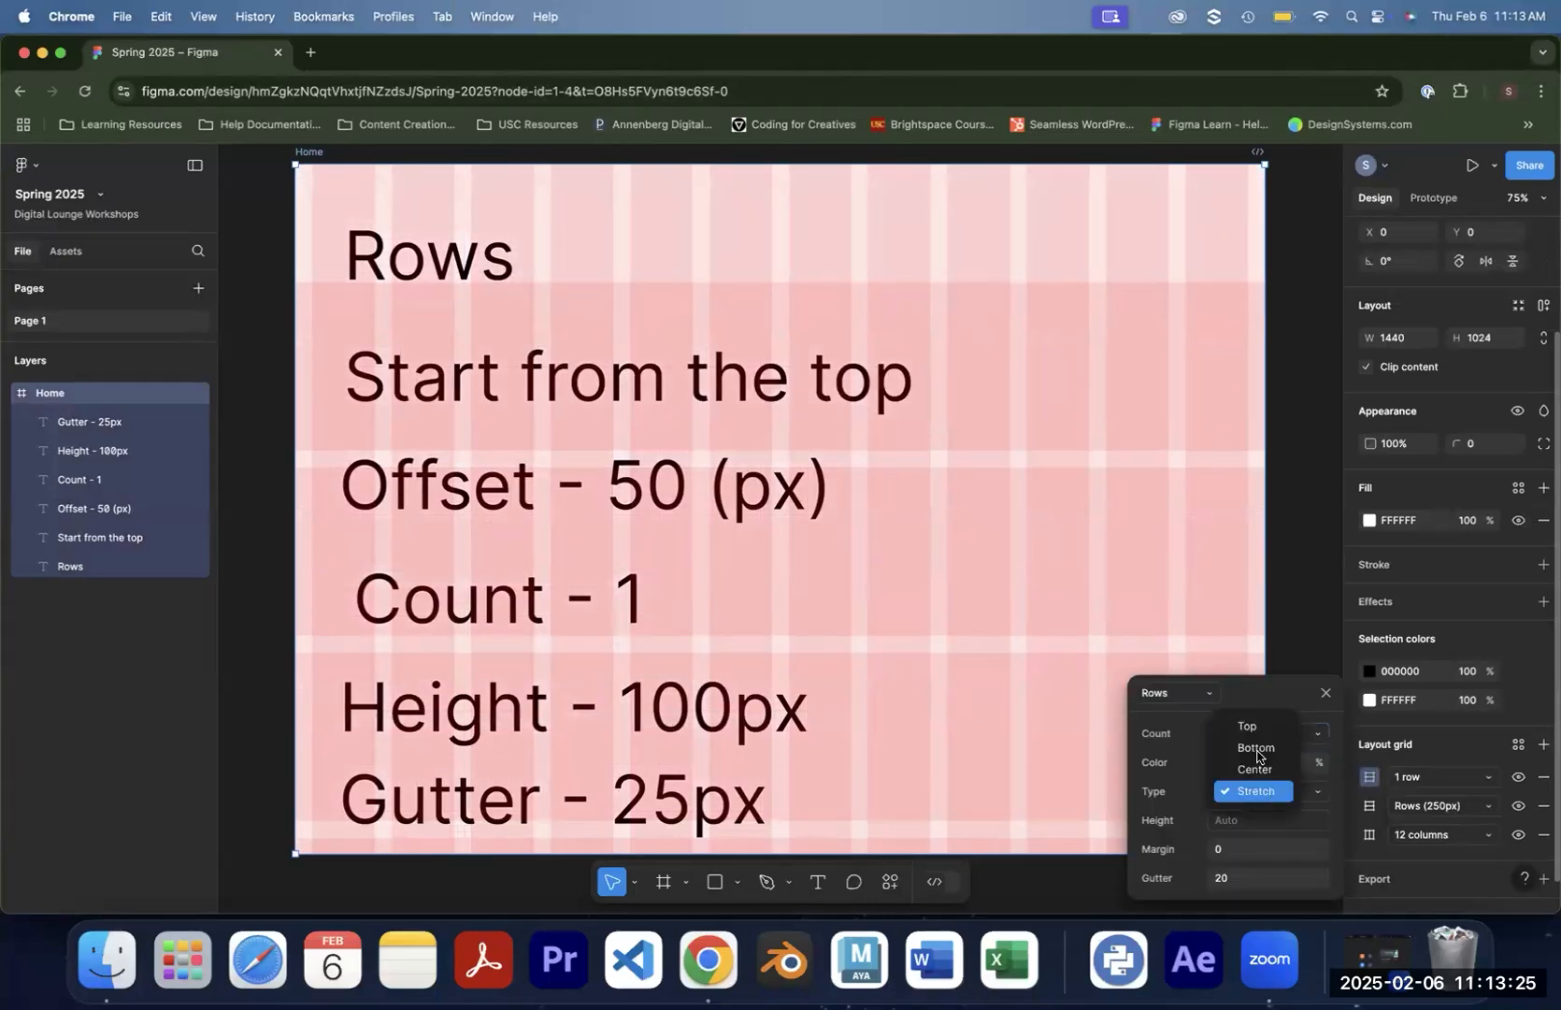
{"action": "left_click", "coordinate": [1272, 728]}
Give the single-row grid a height of 100, an offset of 50 and a gutter of 25
{"action": "left_click", "coordinate": [1242, 819]}
{"action": "type", "text": "100"}
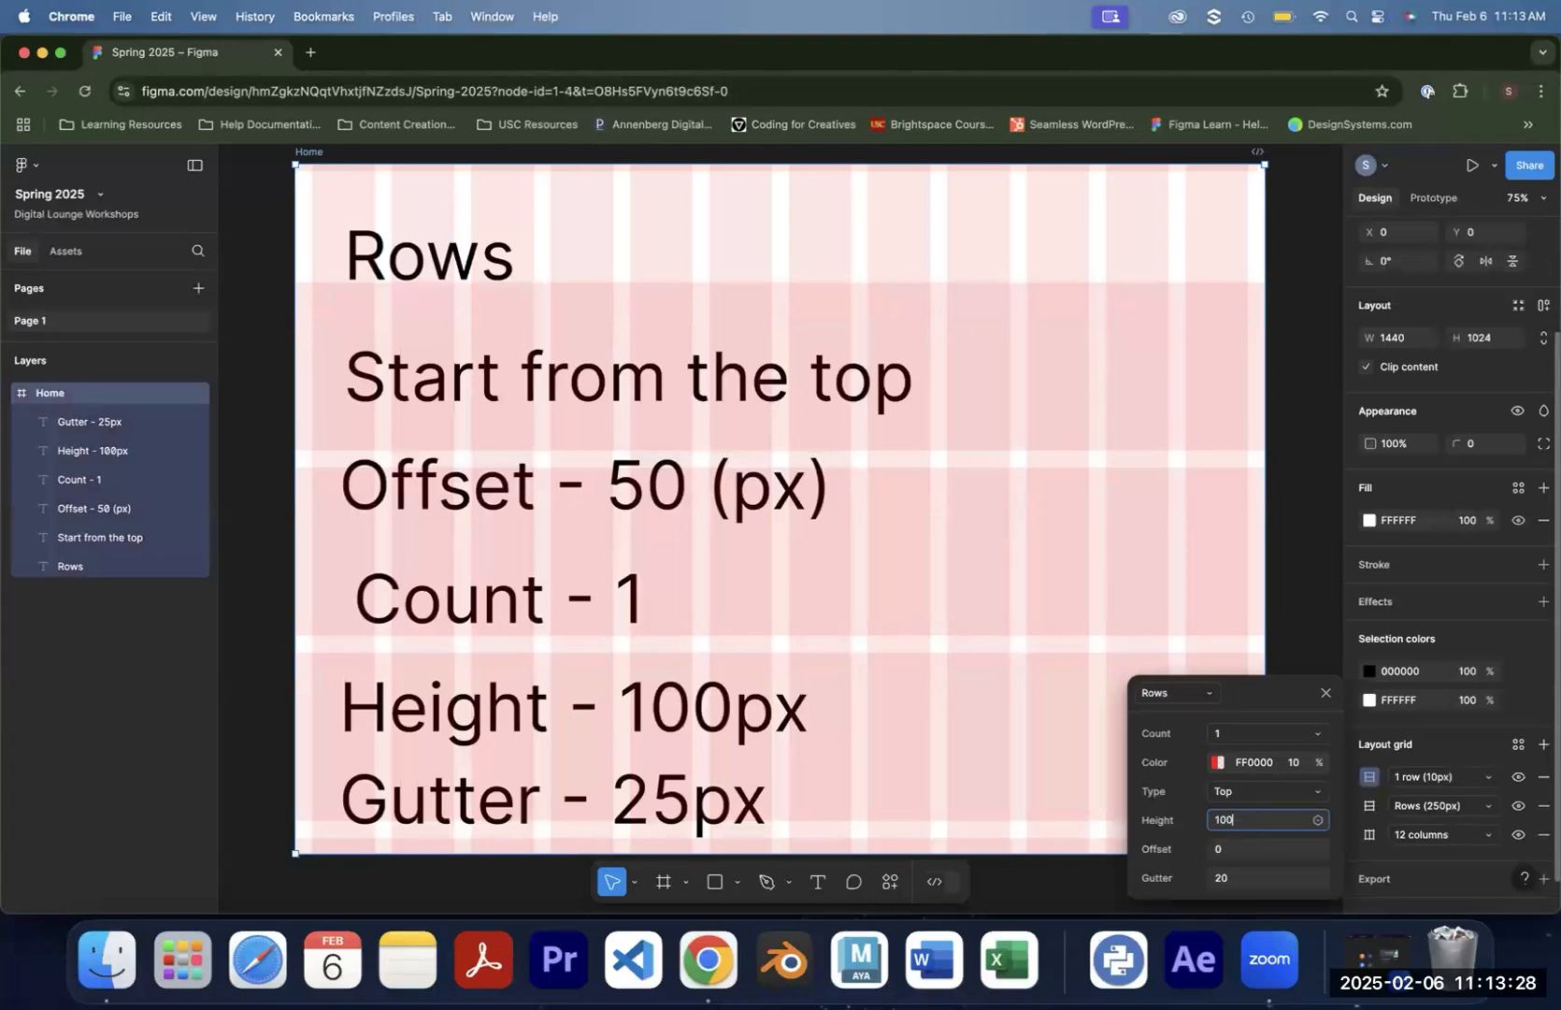
{"action": "left_click", "coordinate": [1257, 855]}
{"action": "type", "text": "50"}
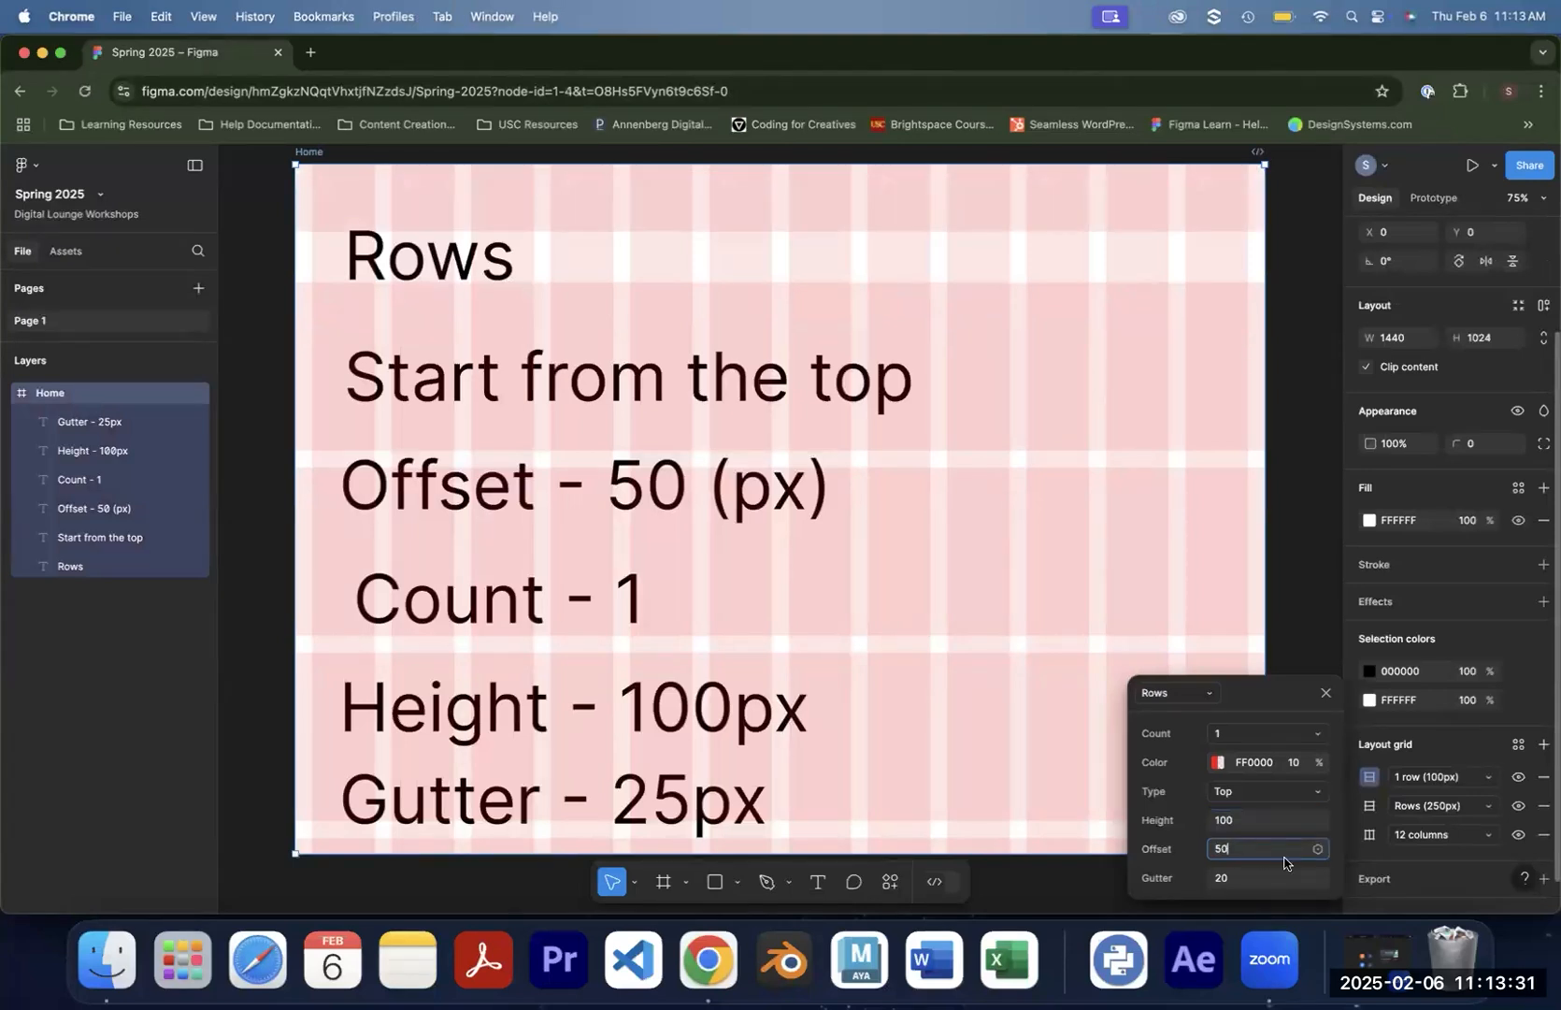
{"action": "key", "text": "Tab"}
{"action": "type", "text": "25"}
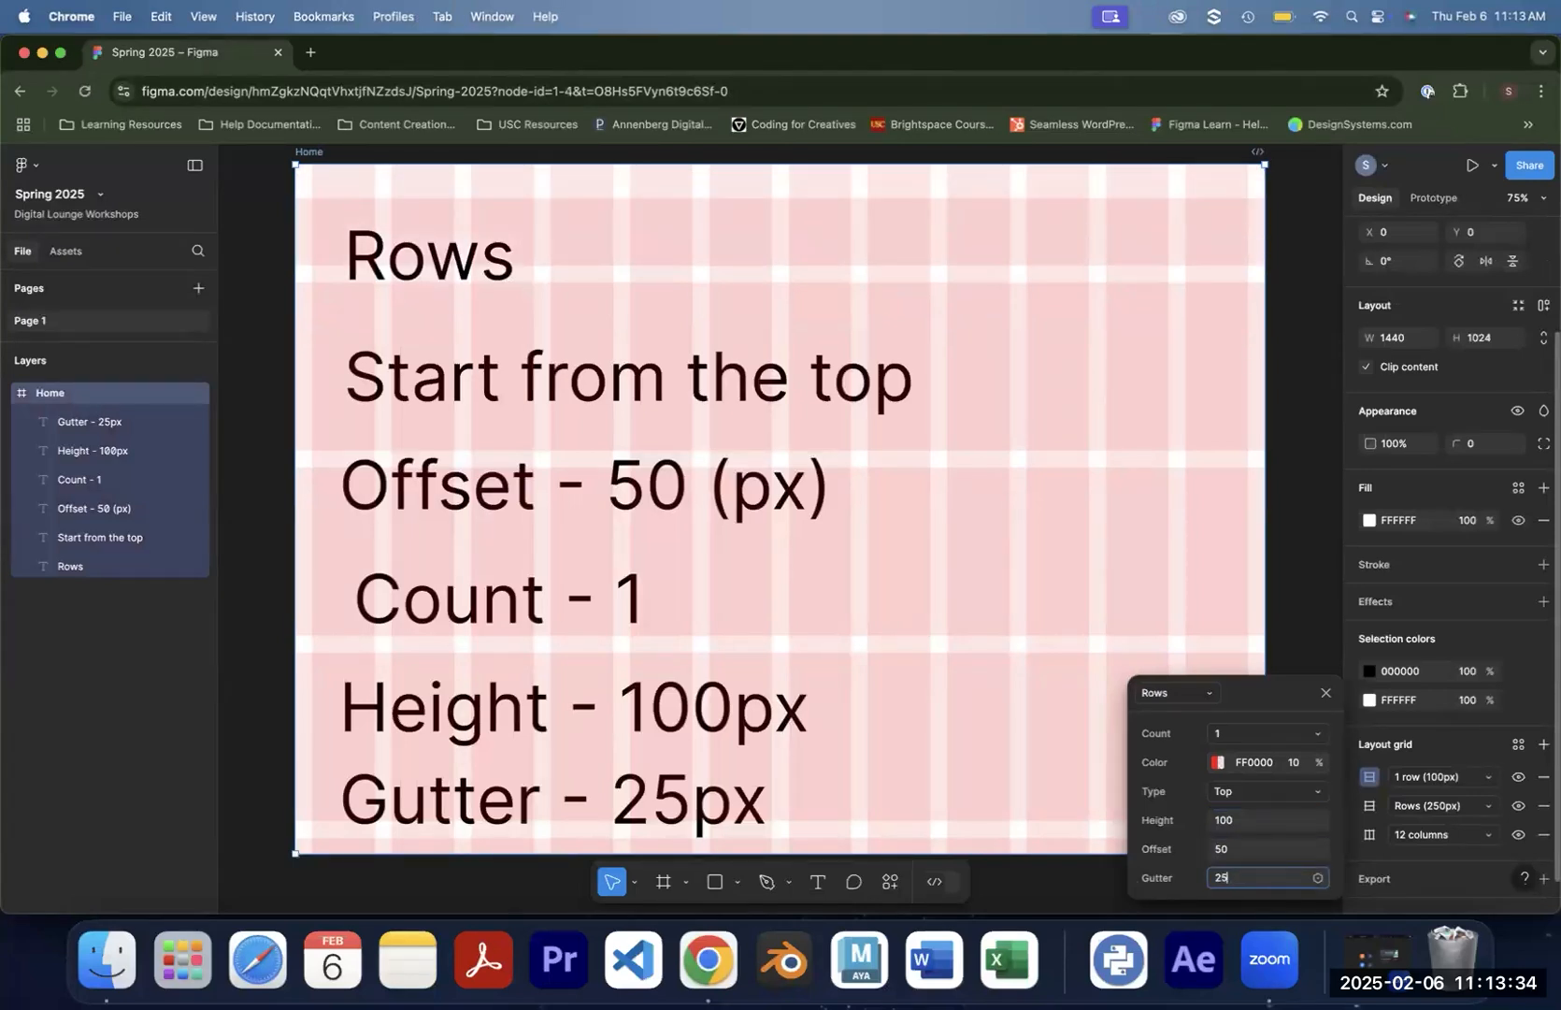
{"action": "key", "text": "Return"}
Delete all the text notes from the Home frame
{"action": "left_click_drag", "start_coordinate": [540, 806], "coordinate": [406, 257]}
{"action": "key", "text": "Delete"}
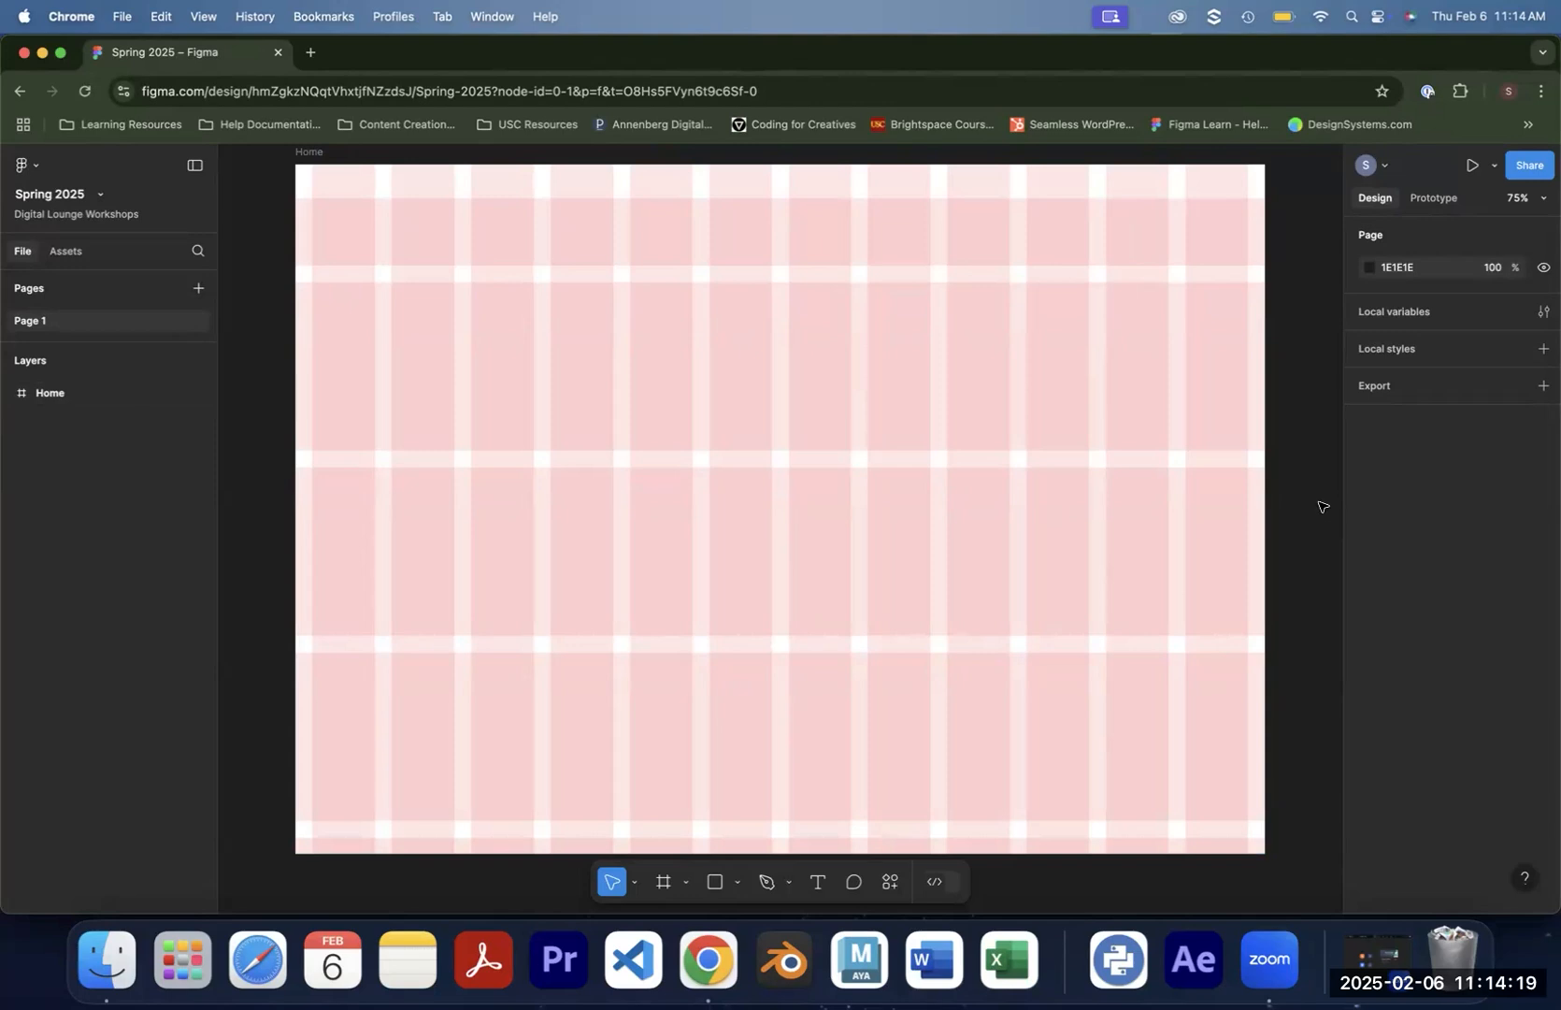
{"action": "scroll", "coordinate": [1321, 510], "scroll_direction": "right", "scroll_amount": 5}
{"action": "scroll", "coordinate": [1321, 510], "scroll_direction": "down", "scroll_amount": 3}
{"action": "scroll", "coordinate": [1156, 479], "scroll_direction": "down", "scroll_amount": 3}
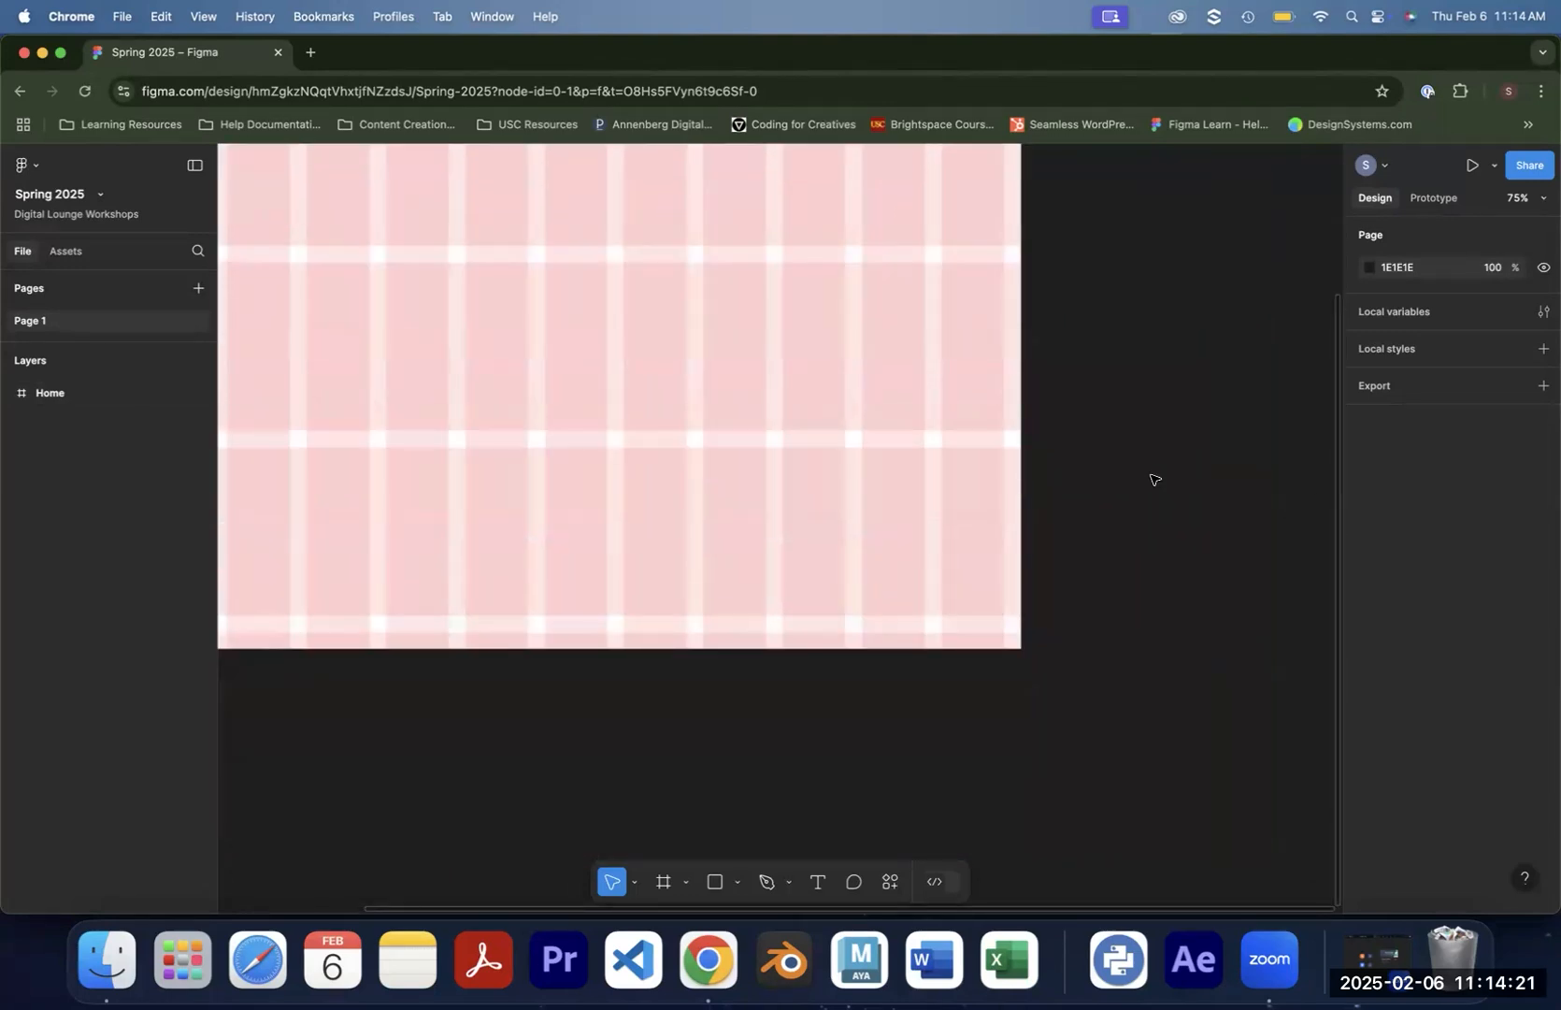
{"action": "scroll", "coordinate": [1164, 481], "scroll_direction": "up", "scroll_amount": 1}
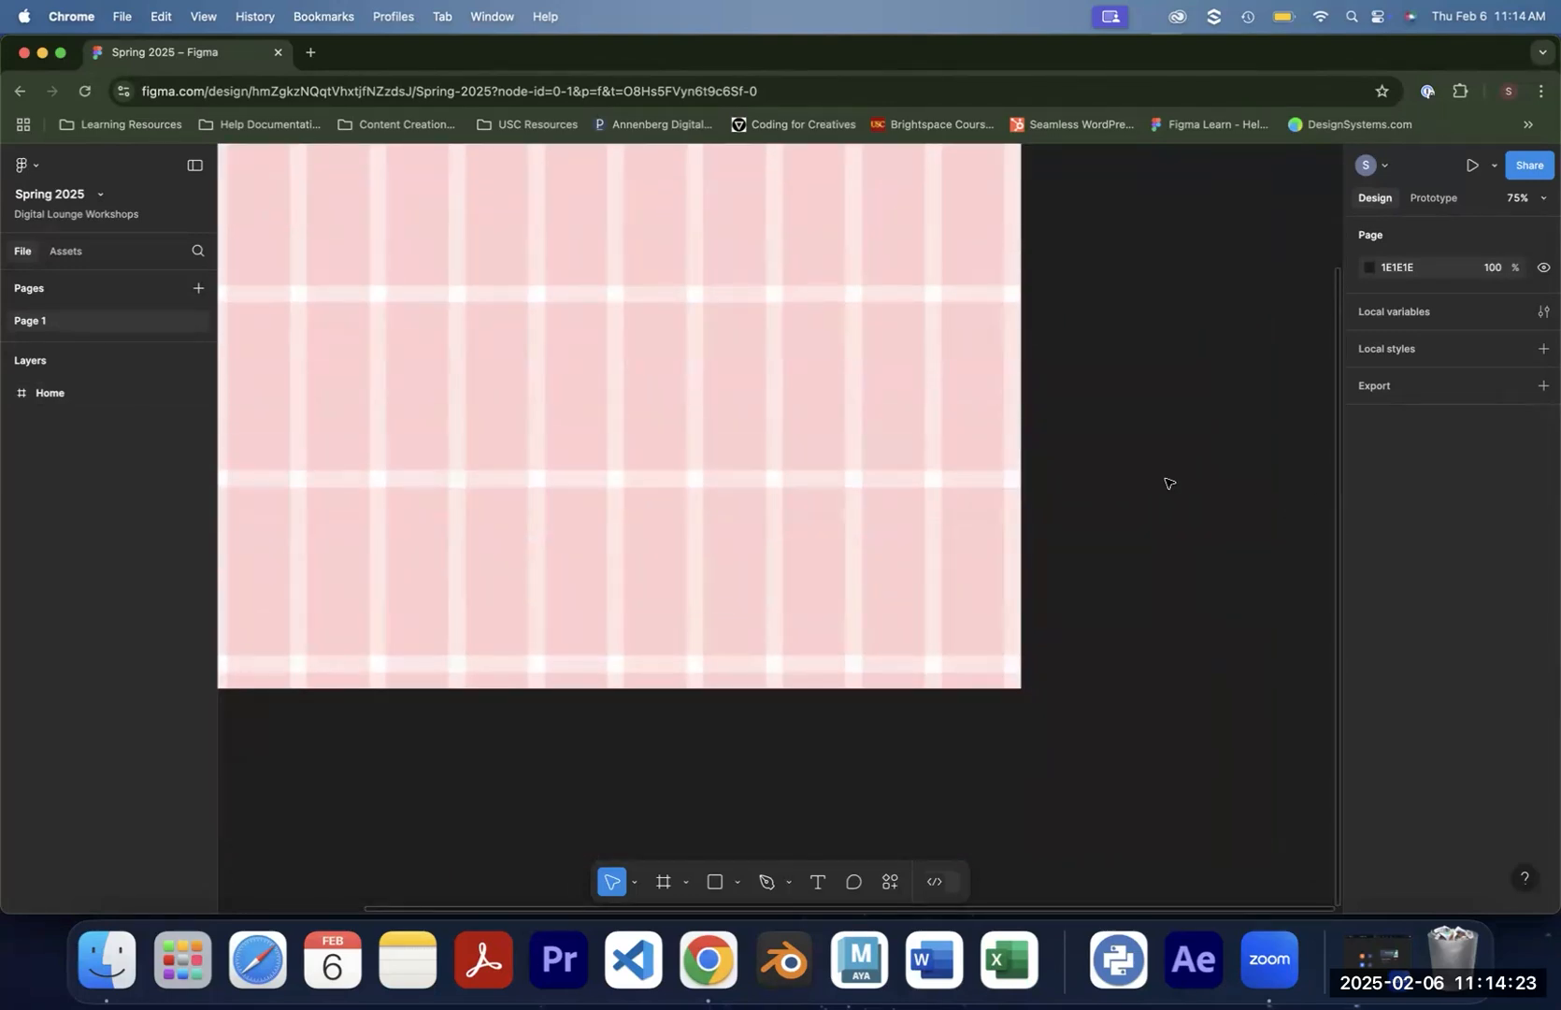
{"action": "key", "text": "super+minus"}
{"action": "key", "text": "super+minus"}
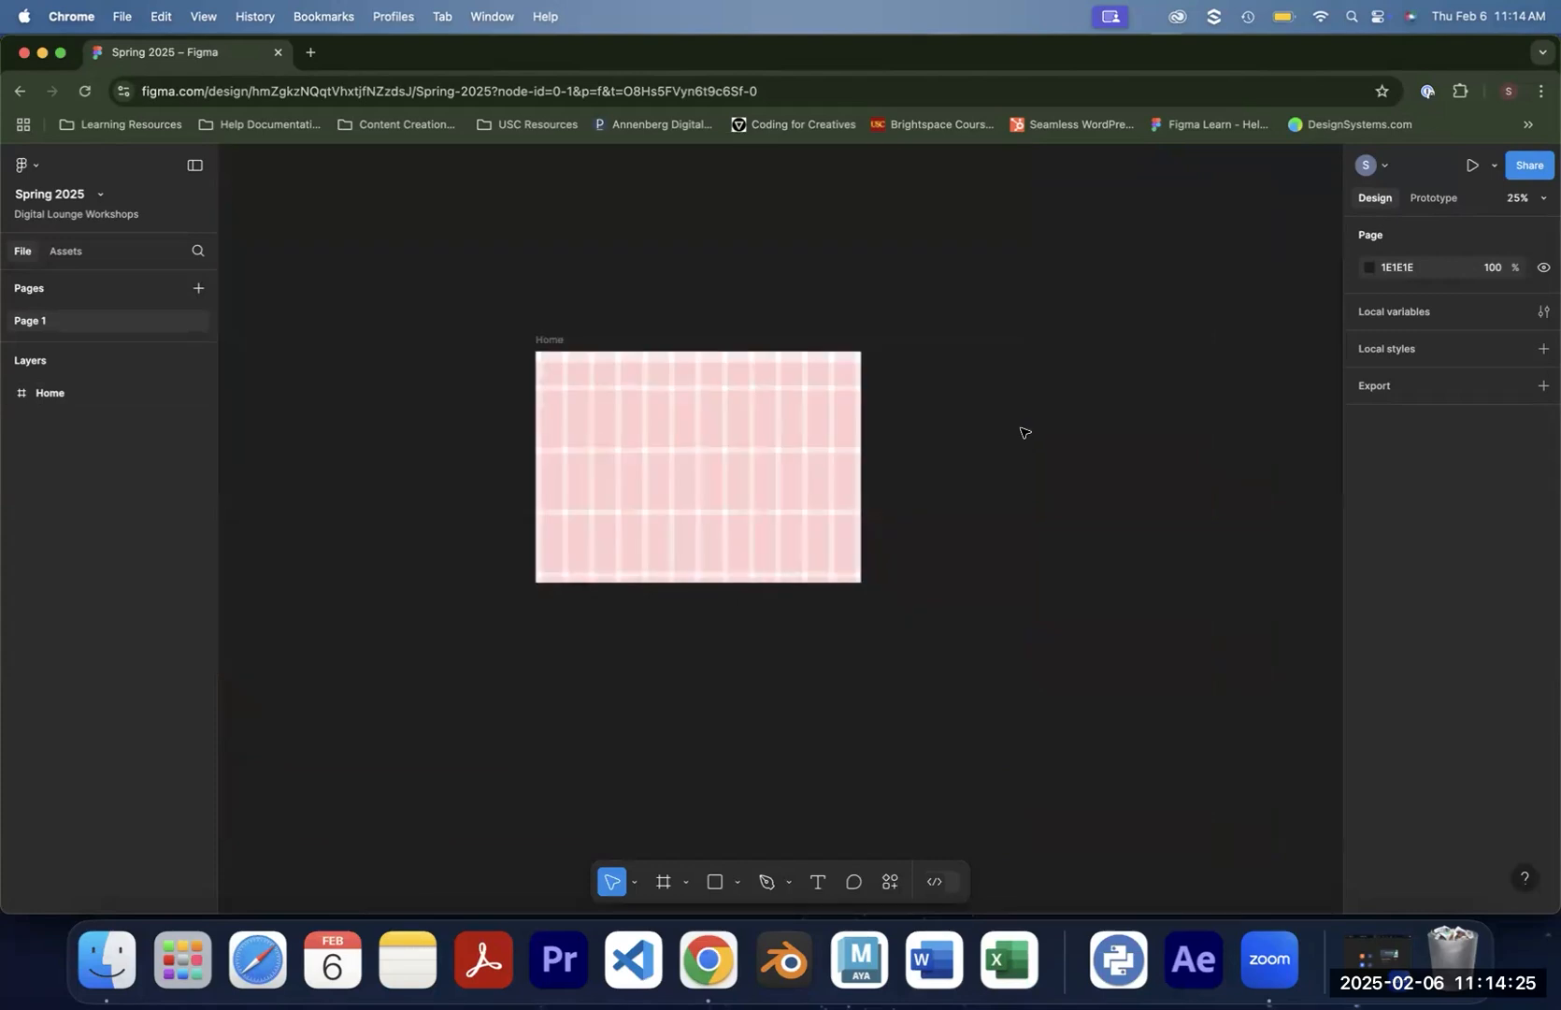
{"action": "scroll", "coordinate": [1025, 432], "scroll_direction": "right", "scroll_amount": 3}
{"action": "key", "text": "f"}
{"action": "left_click", "coordinate": [1413, 441]}
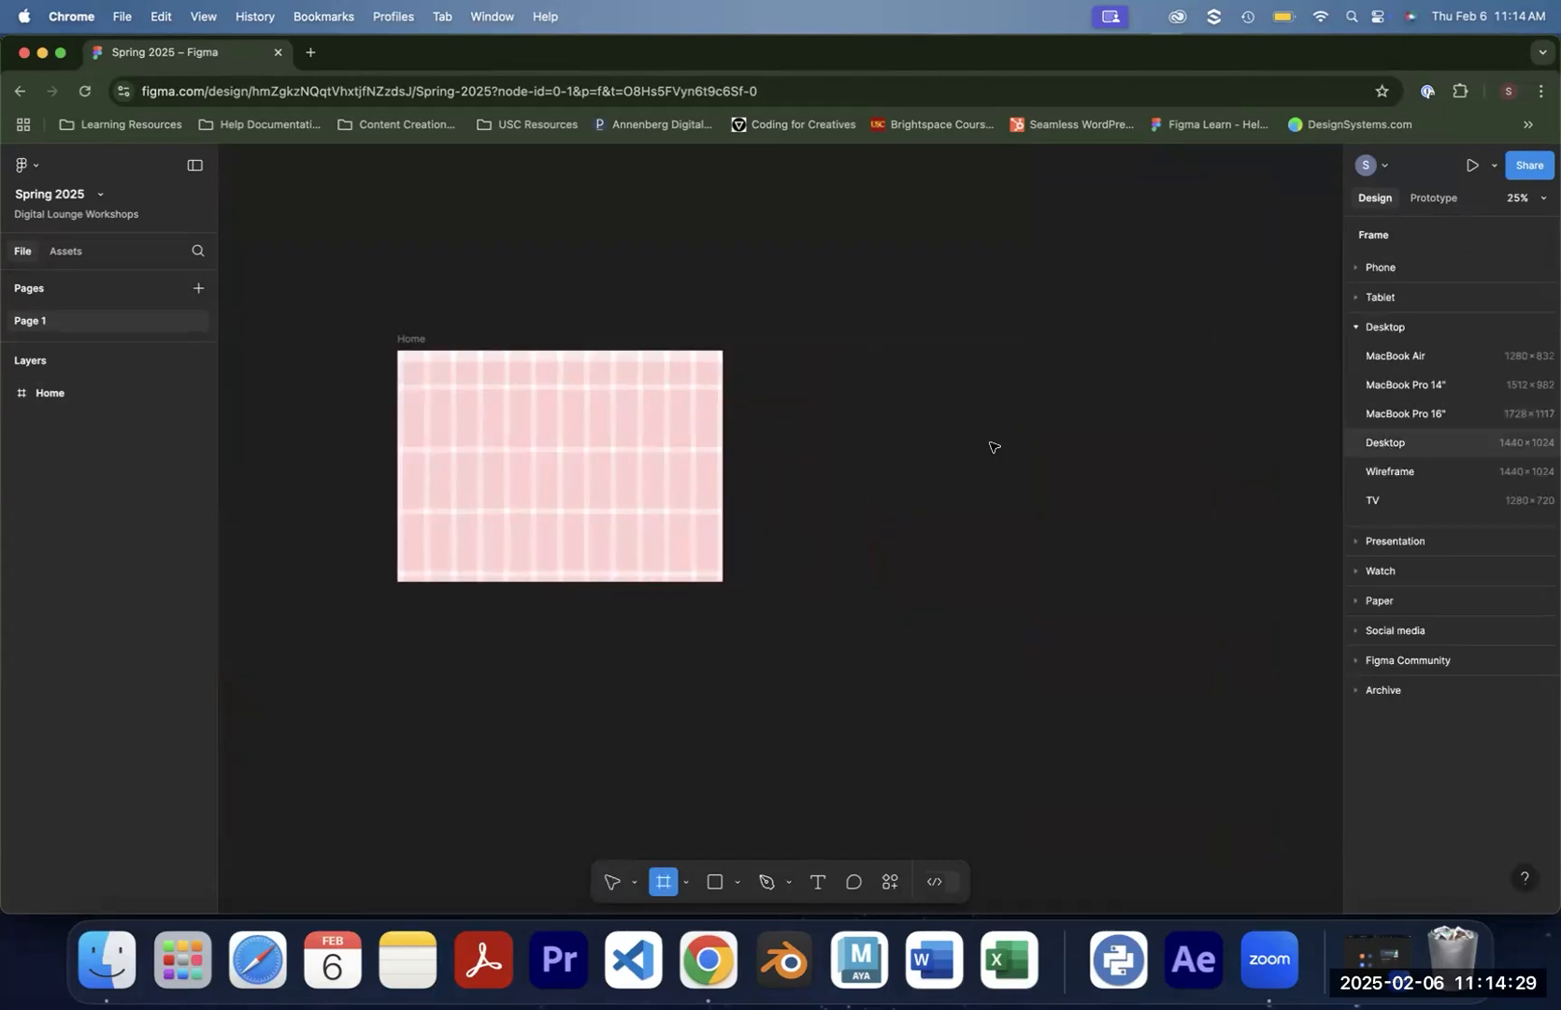
{"action": "left_click_drag", "start_coordinate": [874, 470], "coordinate": [912, 408]}
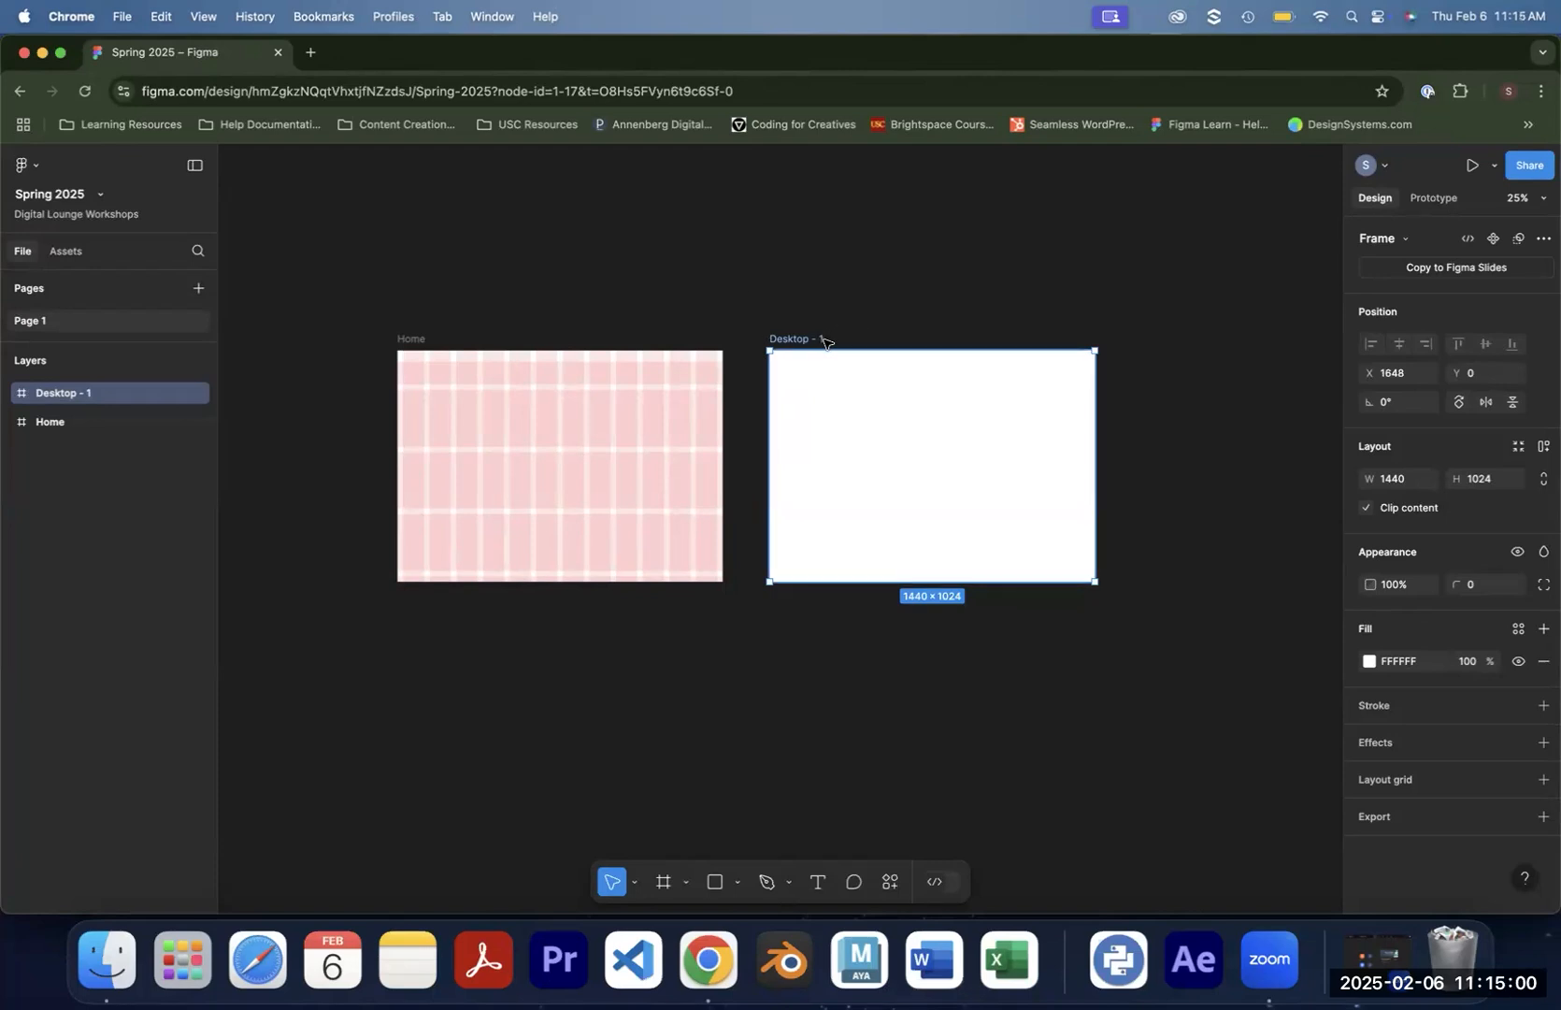
{"action": "key", "text": "Delete"}
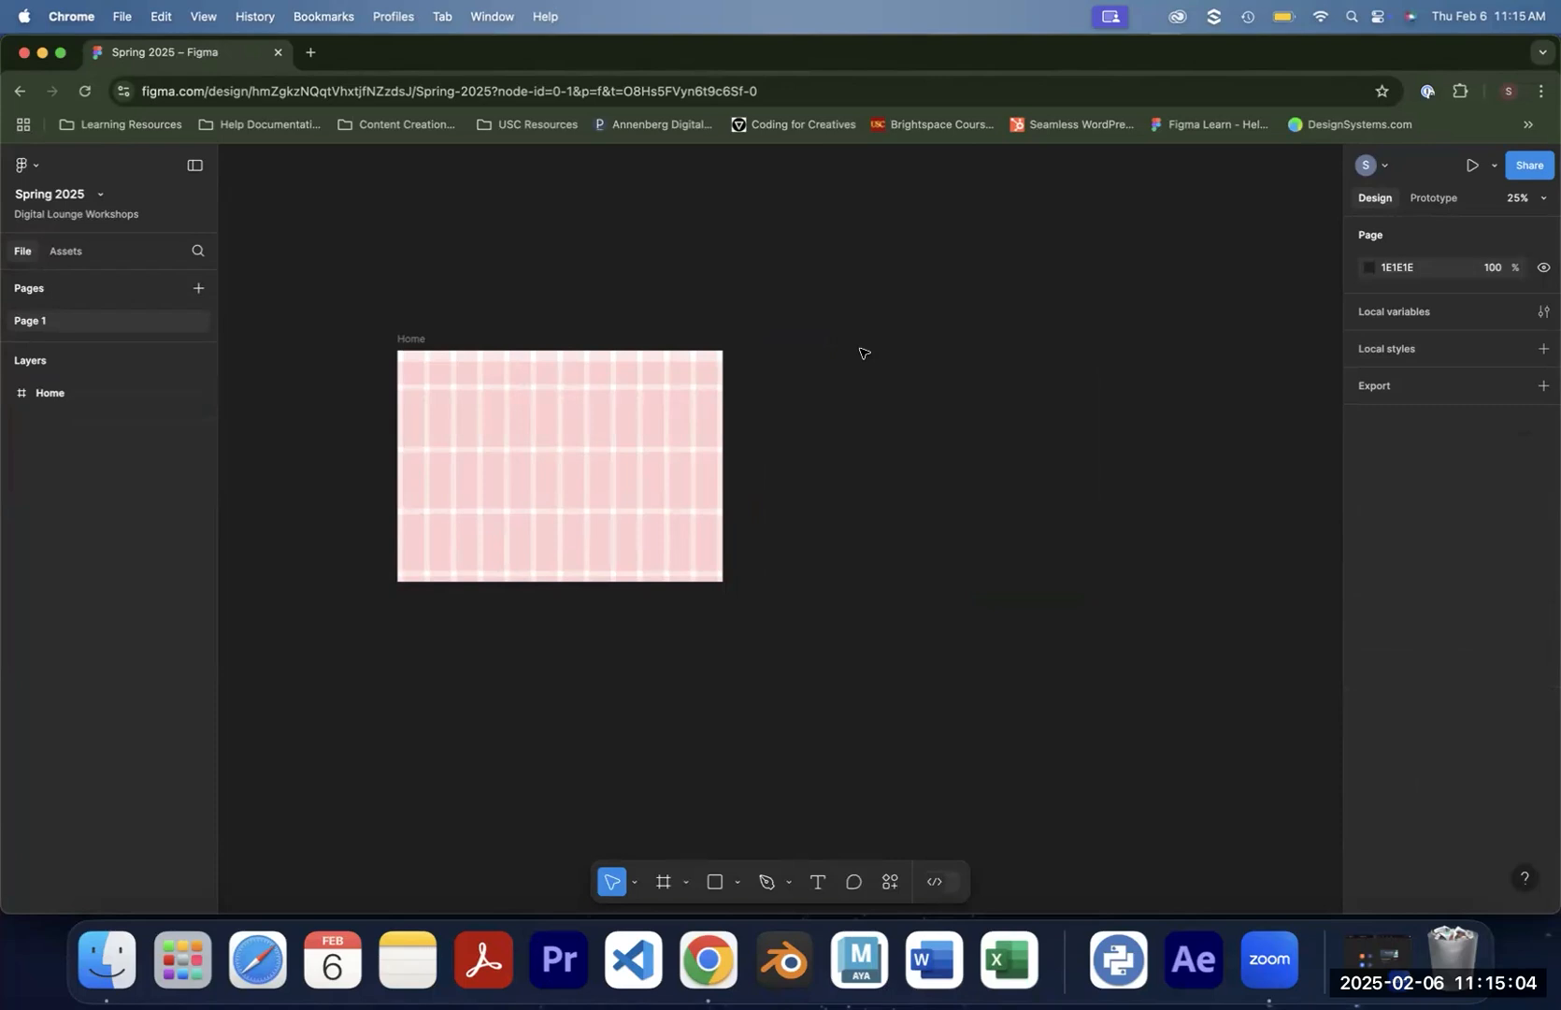
Save the Home frame's three layout grids as a new grid style named Layout
{"action": "key", "text": "shift+1"}
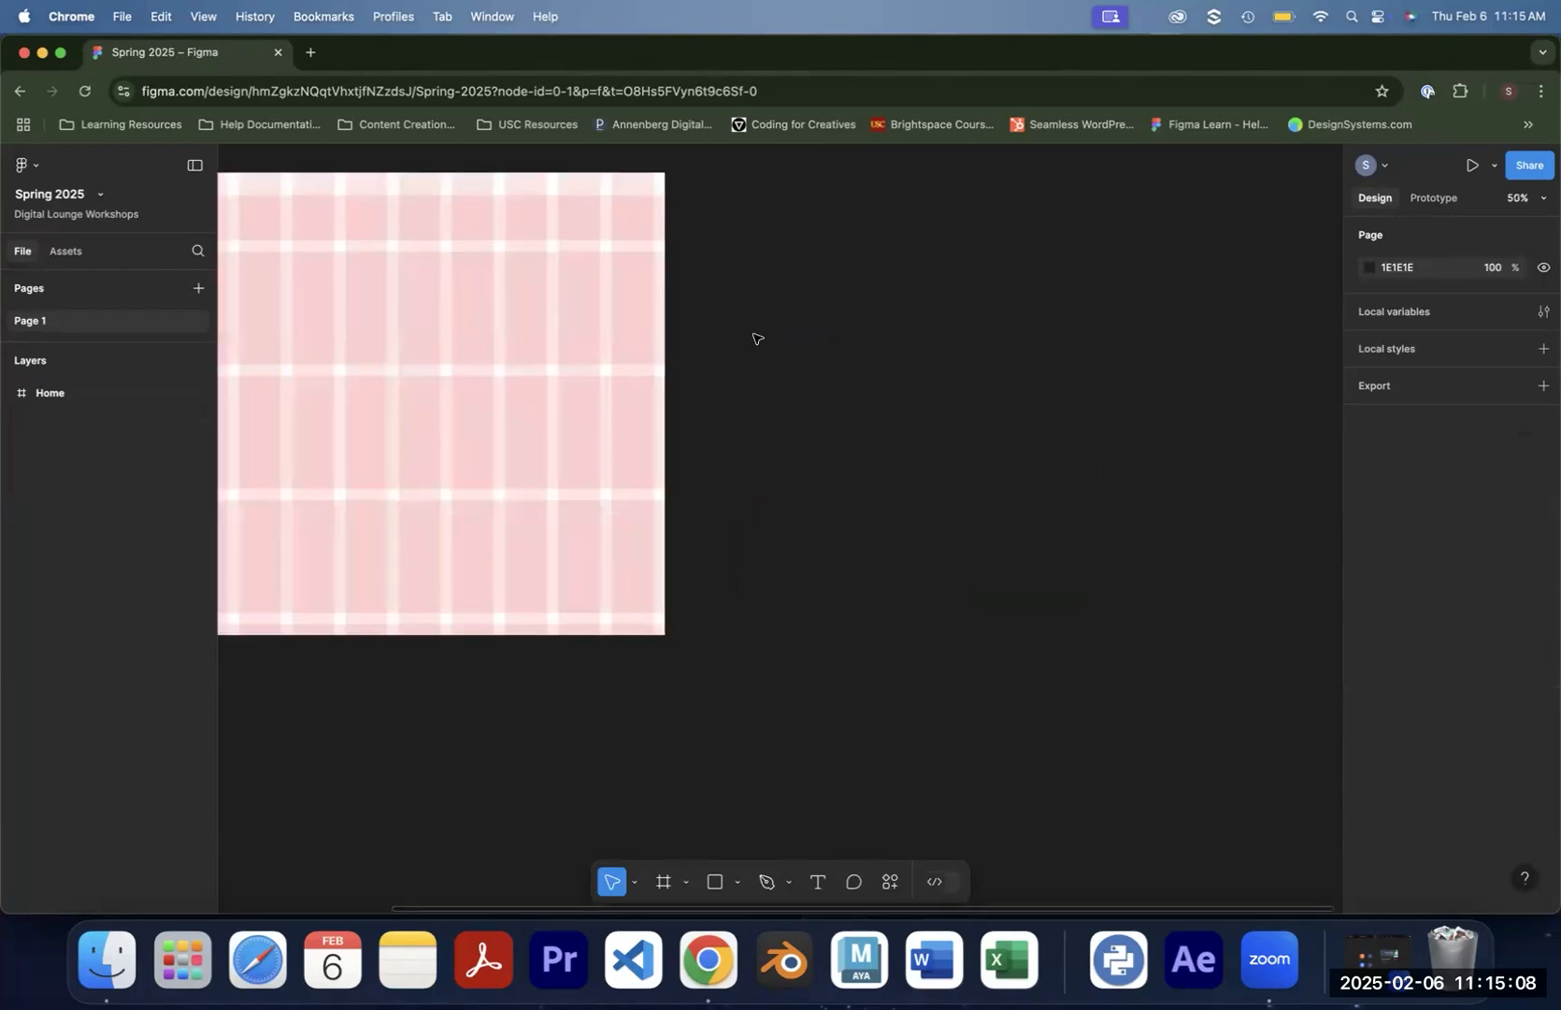
{"action": "left_click", "coordinate": [466, 269]}
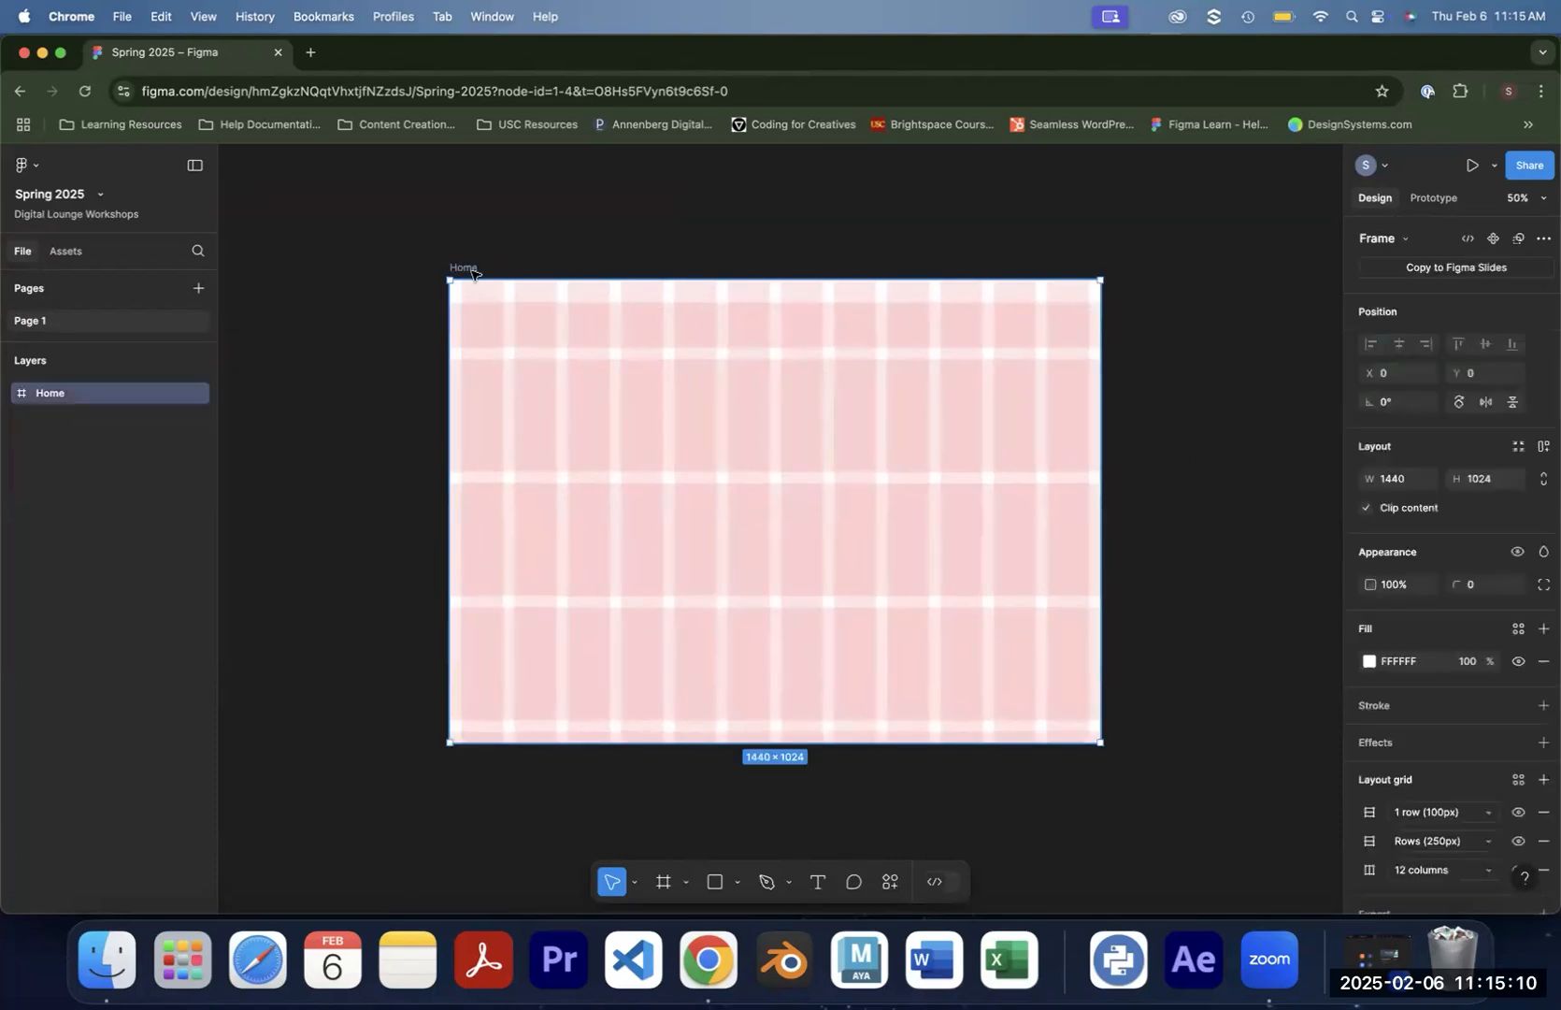
{"action": "scroll", "coordinate": [1393, 762], "scroll_direction": "down", "scroll_amount": 2}
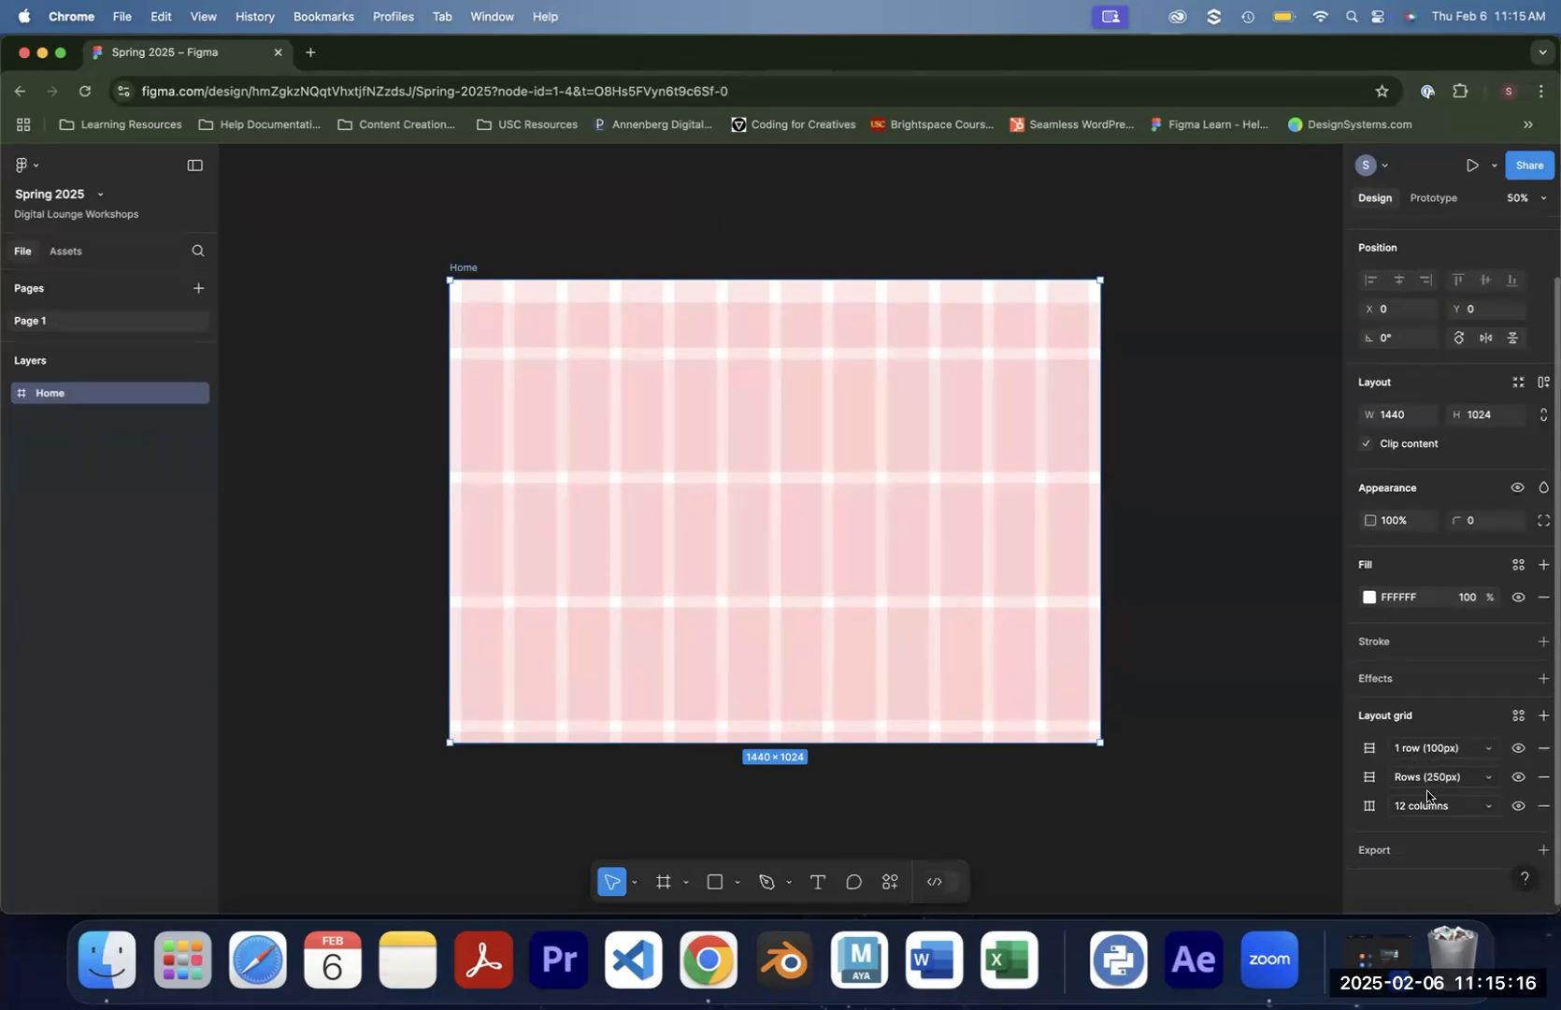
{"action": "left_click", "coordinate": [1513, 717]}
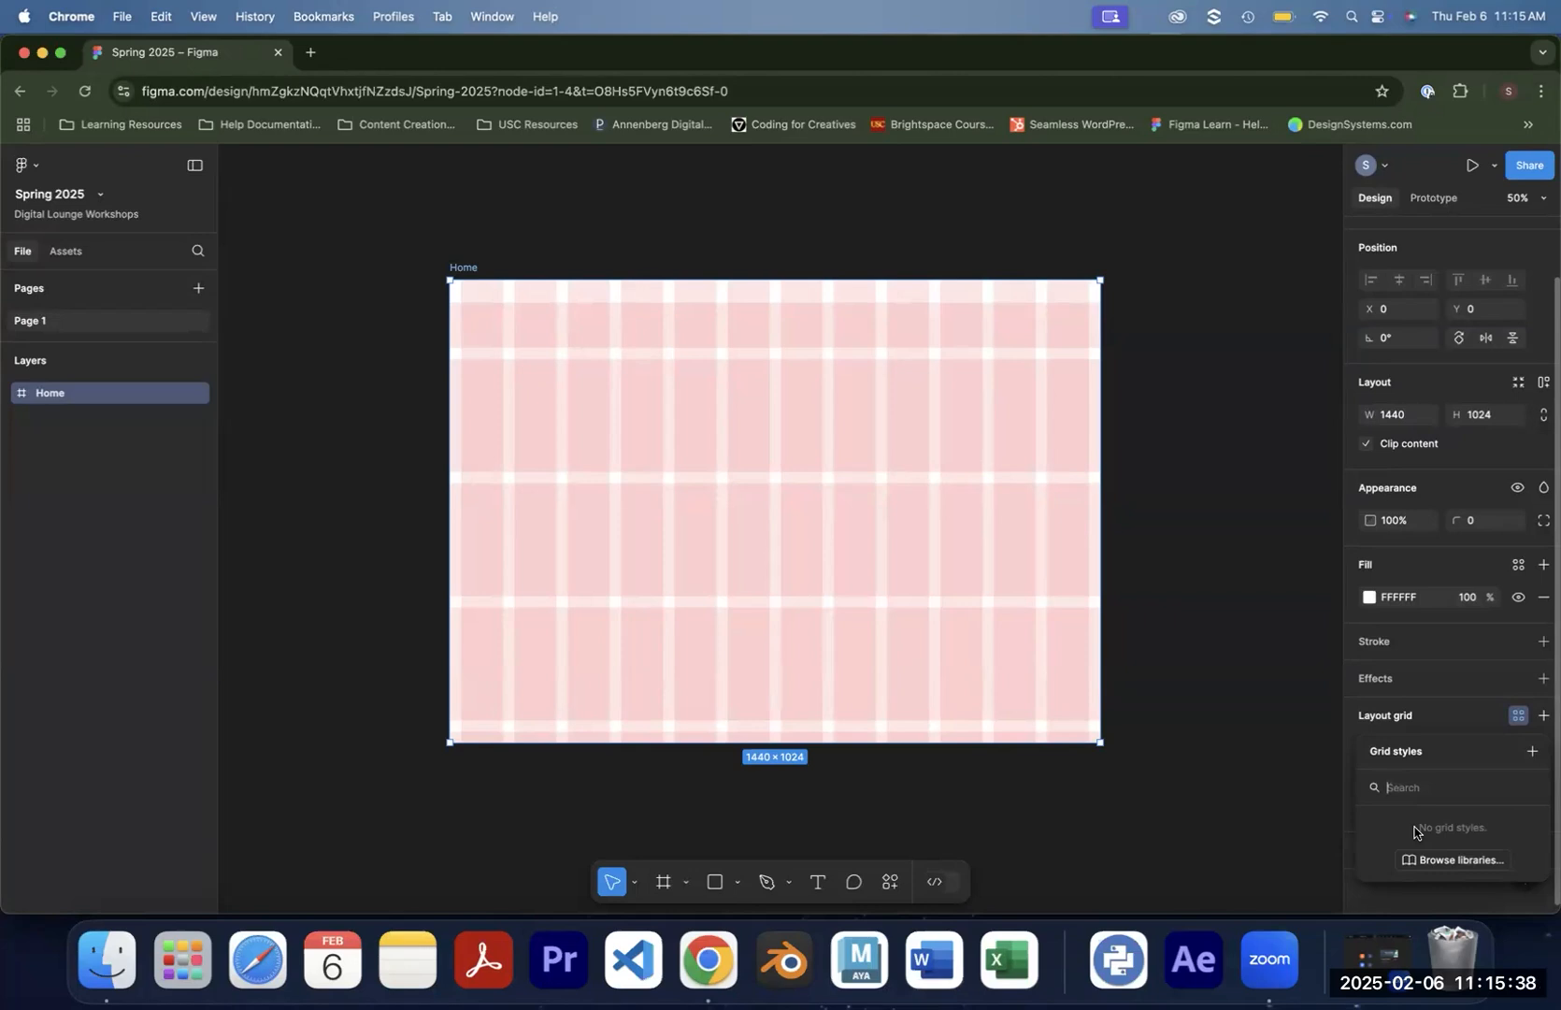
{"action": "left_click", "coordinate": [1530, 754]}
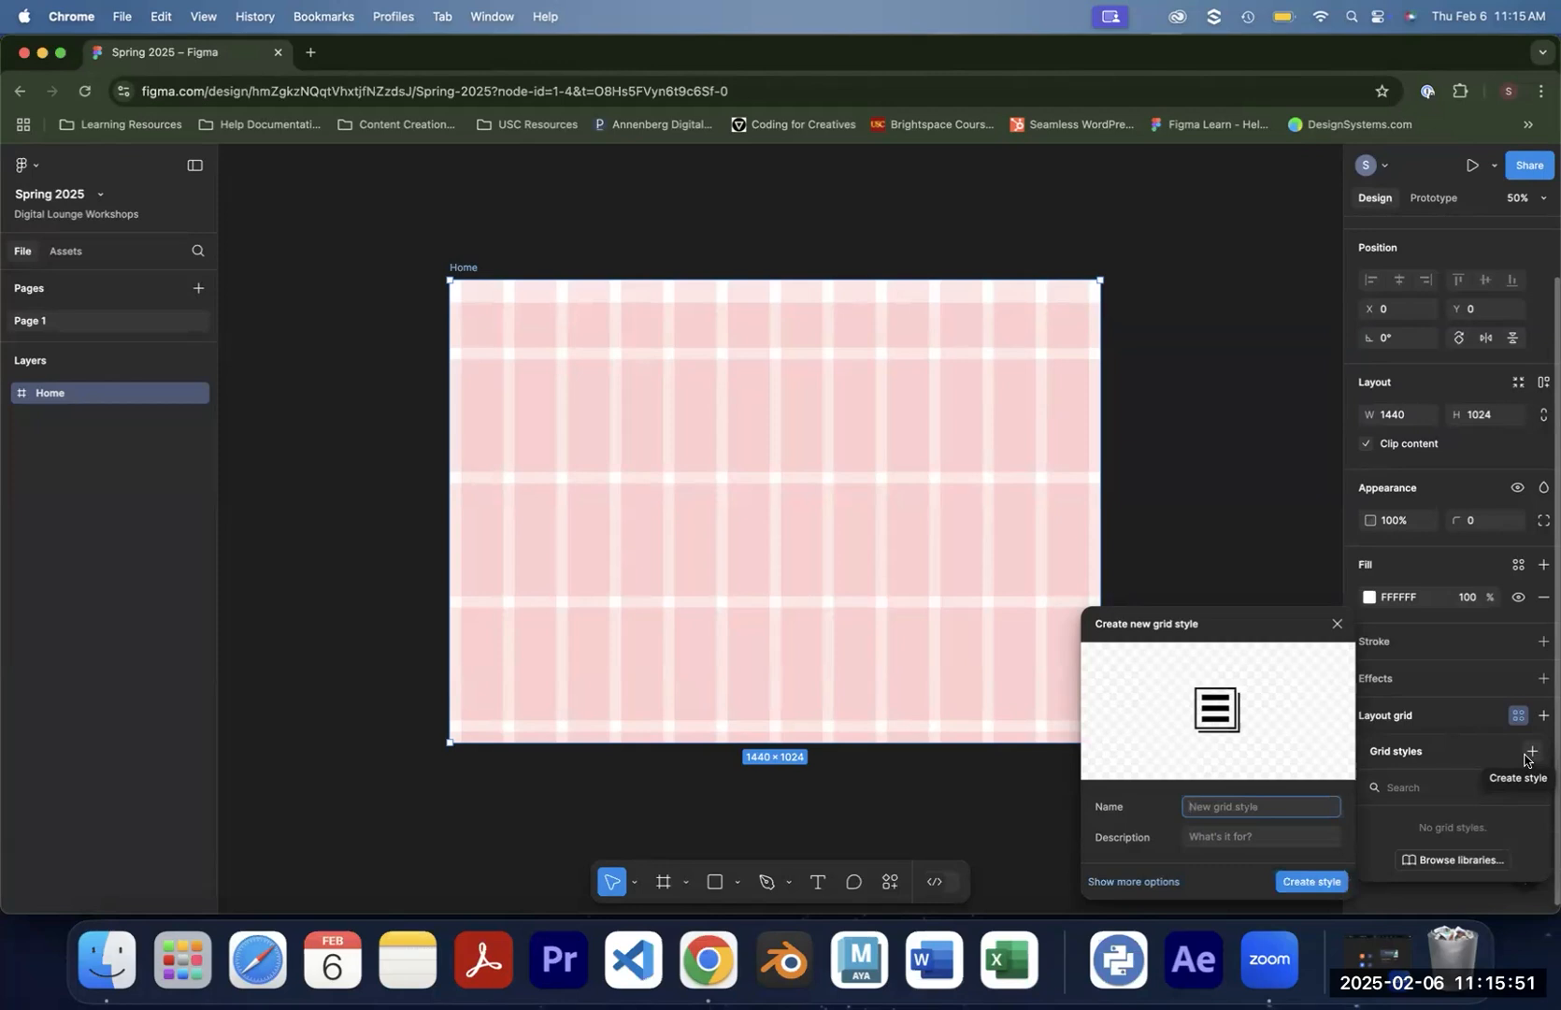
{"action": "type", "text": "Layout"}
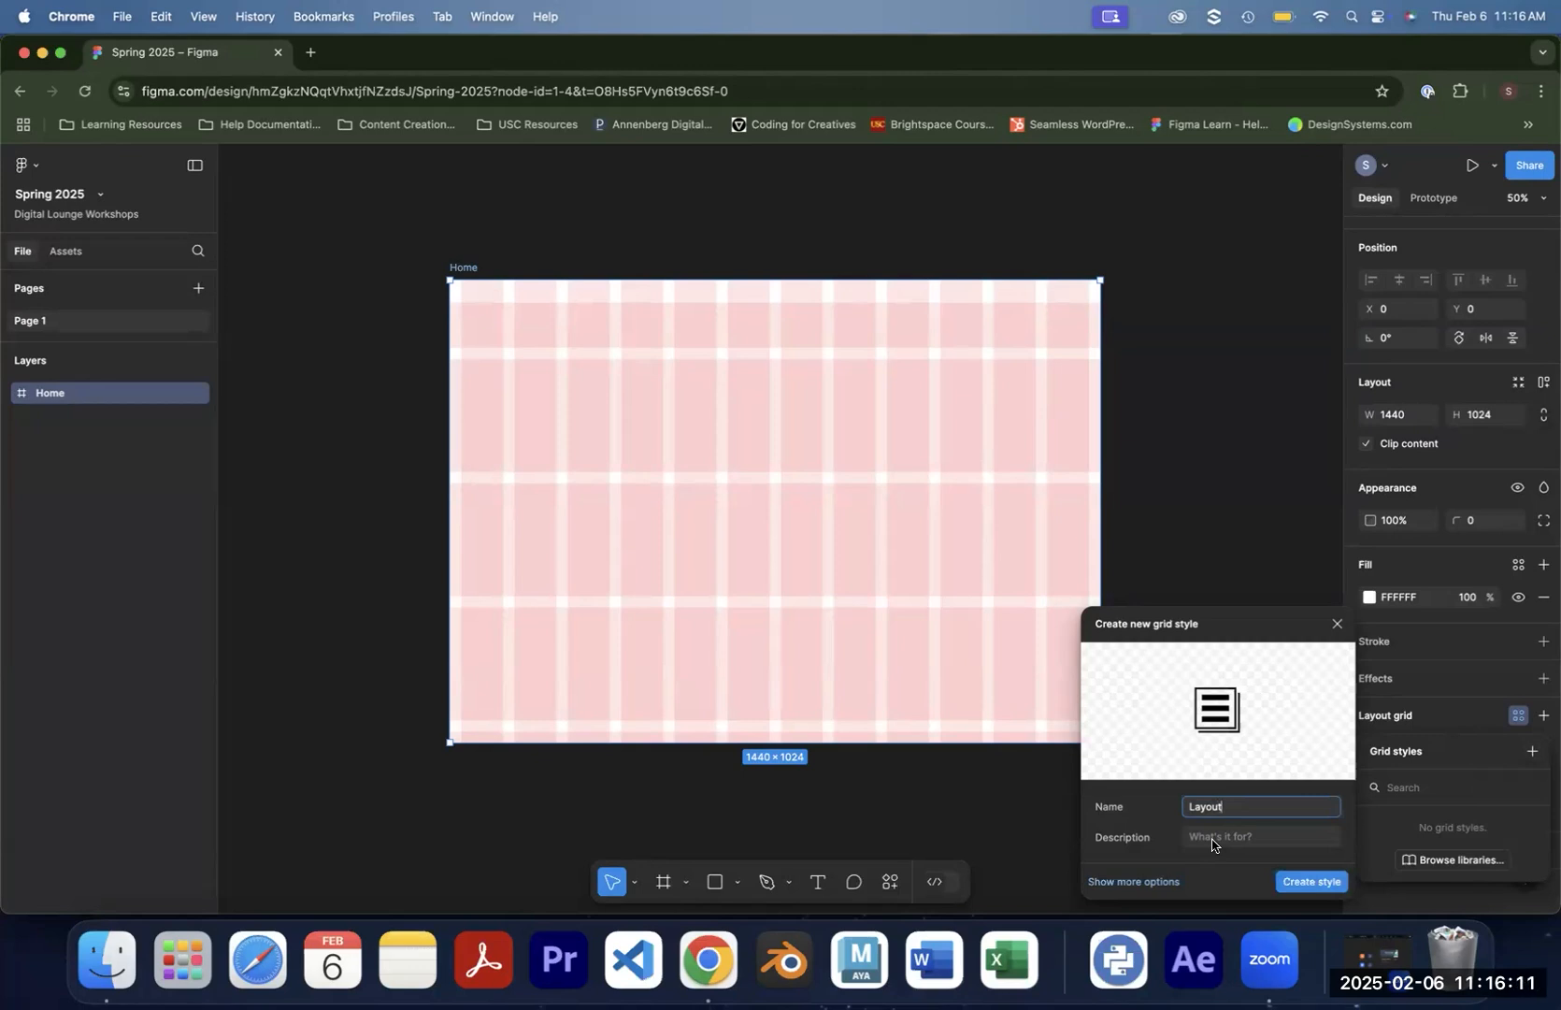
{"action": "left_click", "coordinate": [1135, 880]}
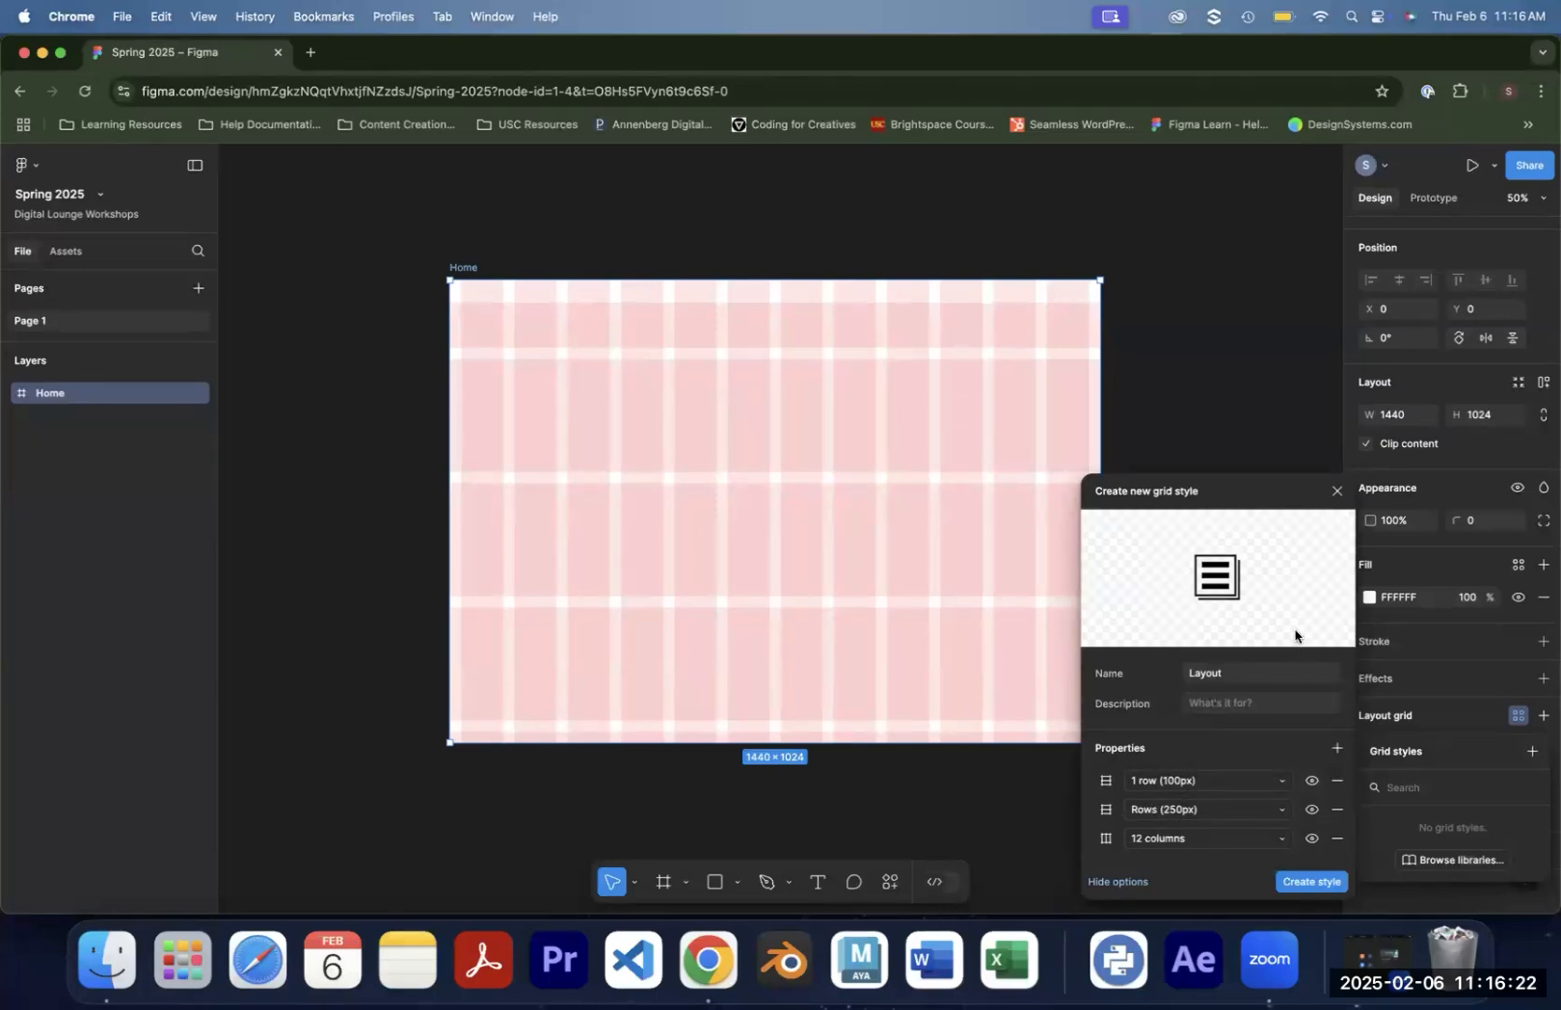
{"action": "left_click", "coordinate": [1314, 883]}
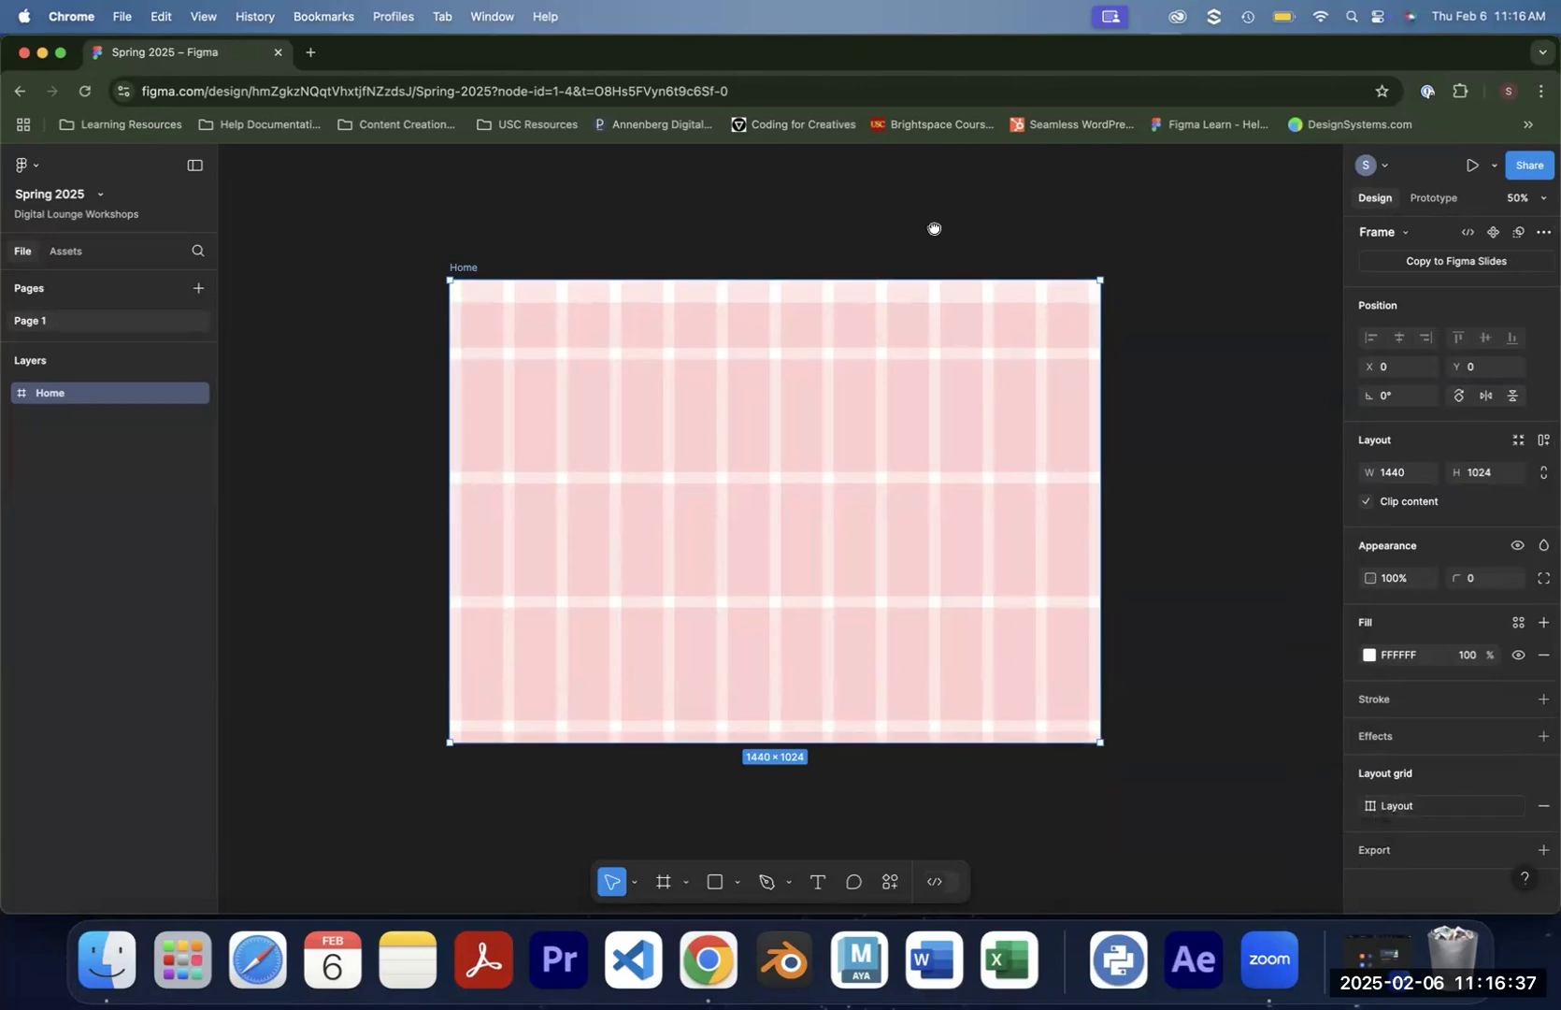
Add a 1440 × 1024 Desktop frame beside the Home frame, level with its top edge, and rename it About Me
{"action": "scroll", "coordinate": [963, 239], "scroll_direction": "right", "scroll_amount": 10}
{"action": "left_click", "coordinate": [876, 276]}
{"action": "key", "text": "f"}
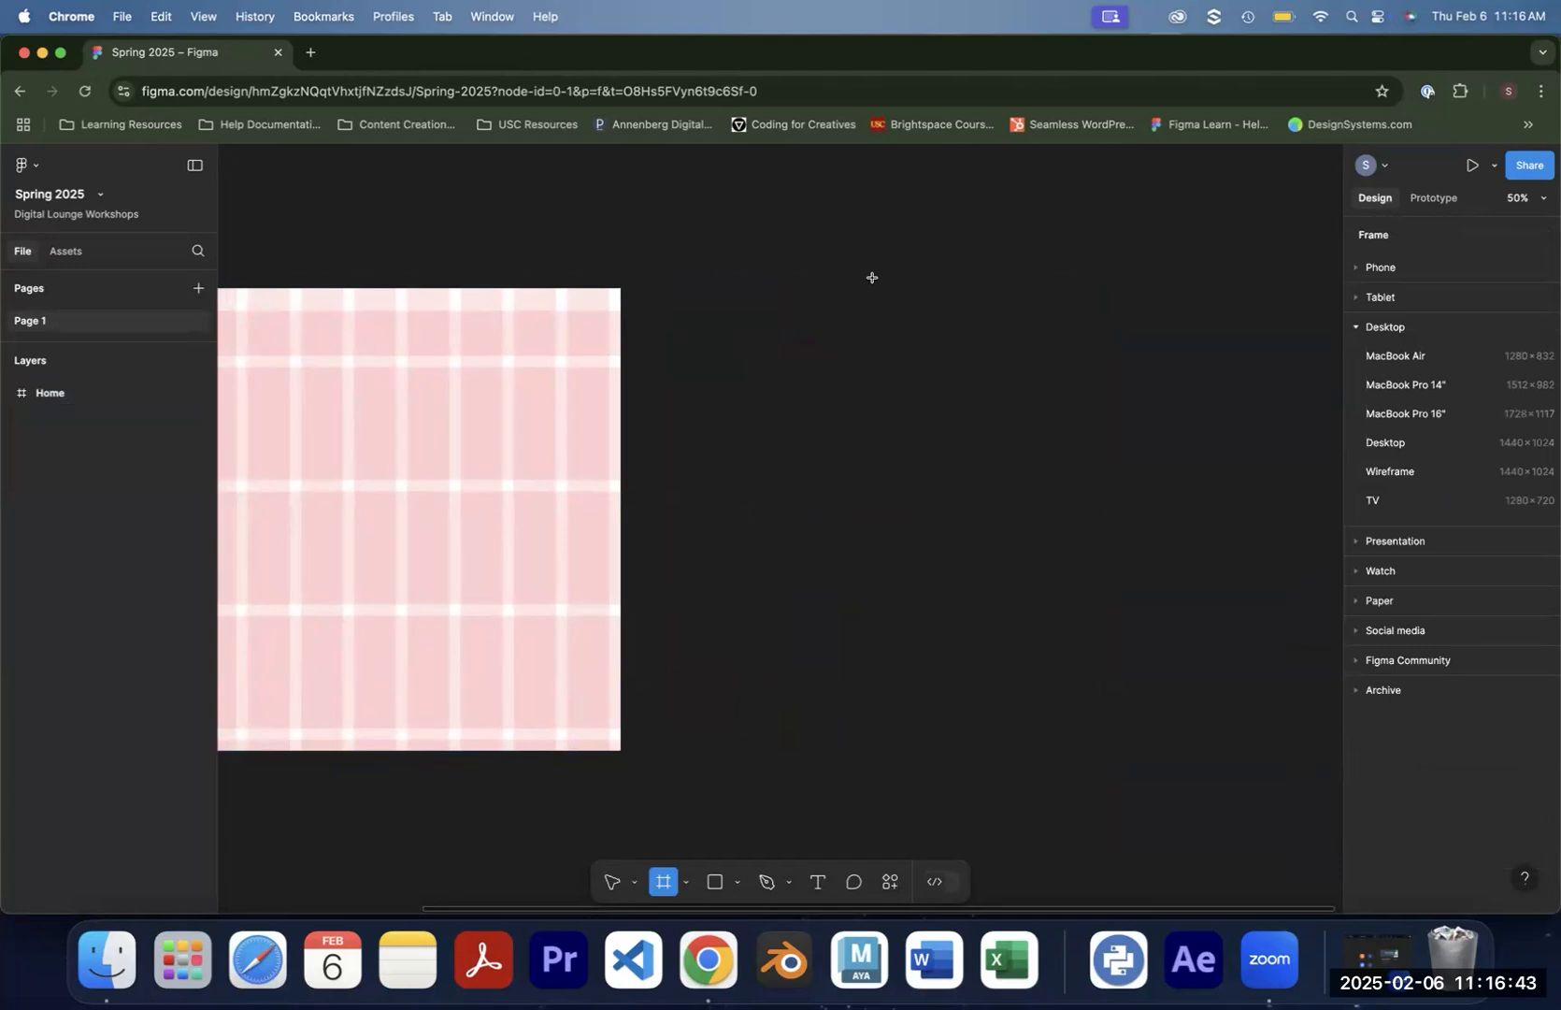
{"action": "left_click", "coordinate": [1453, 442]}
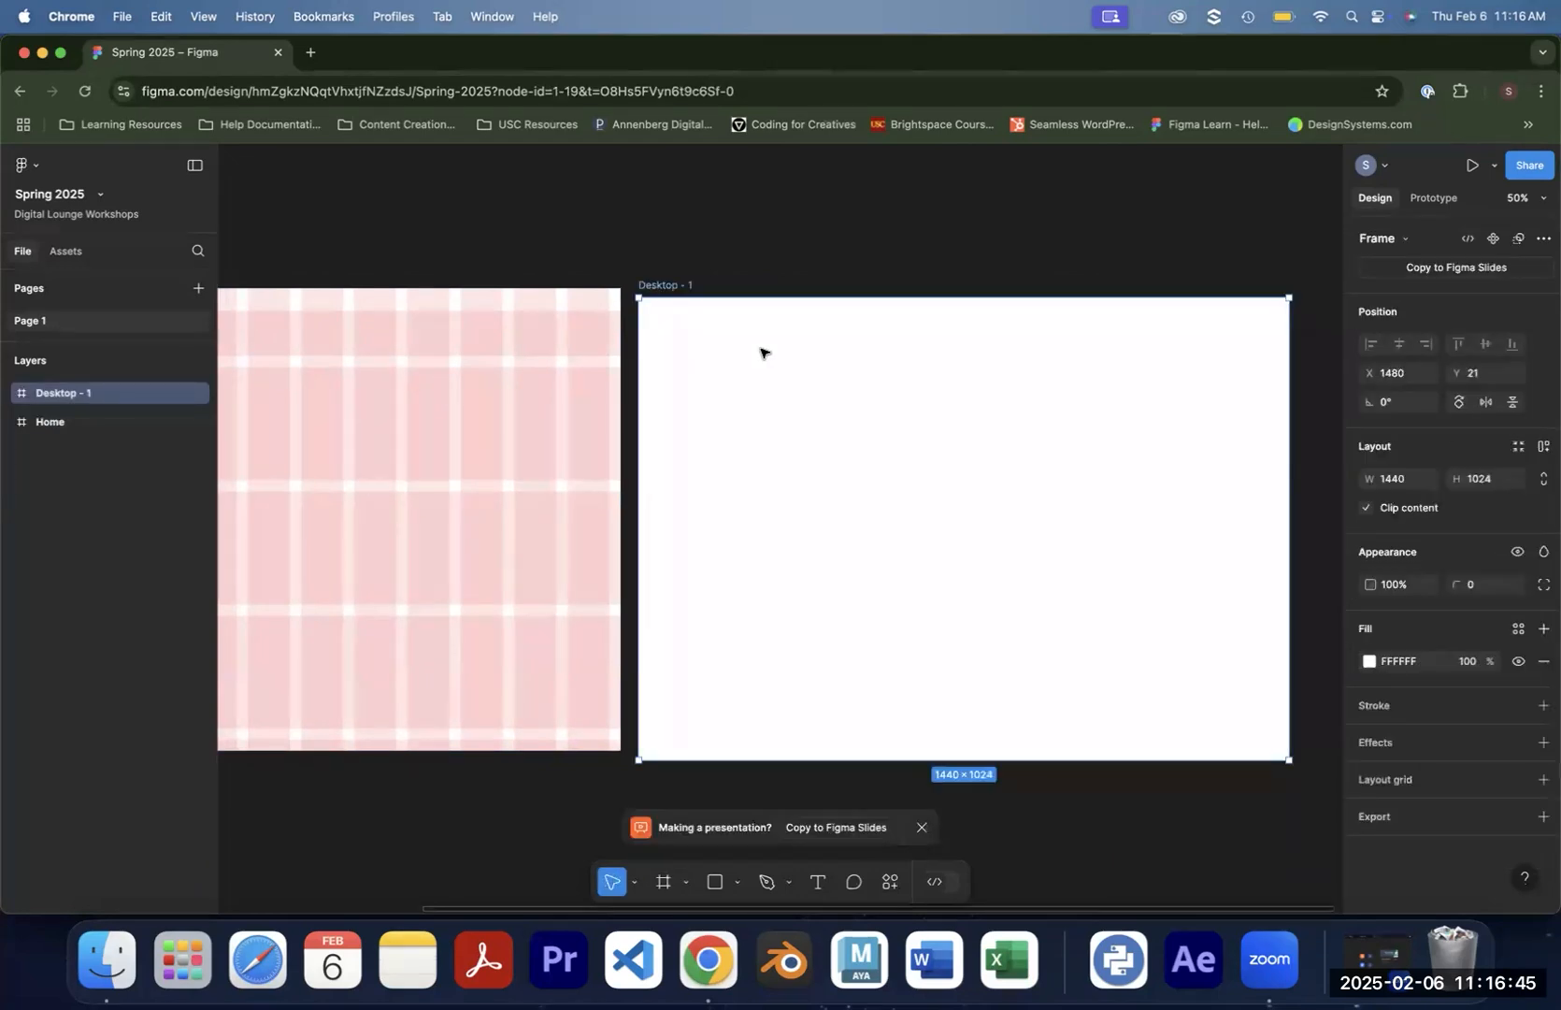
{"action": "double_click", "coordinate": [680, 275]}
{"action": "type", "text": "About Me"}
{"action": "key", "text": "Return"}
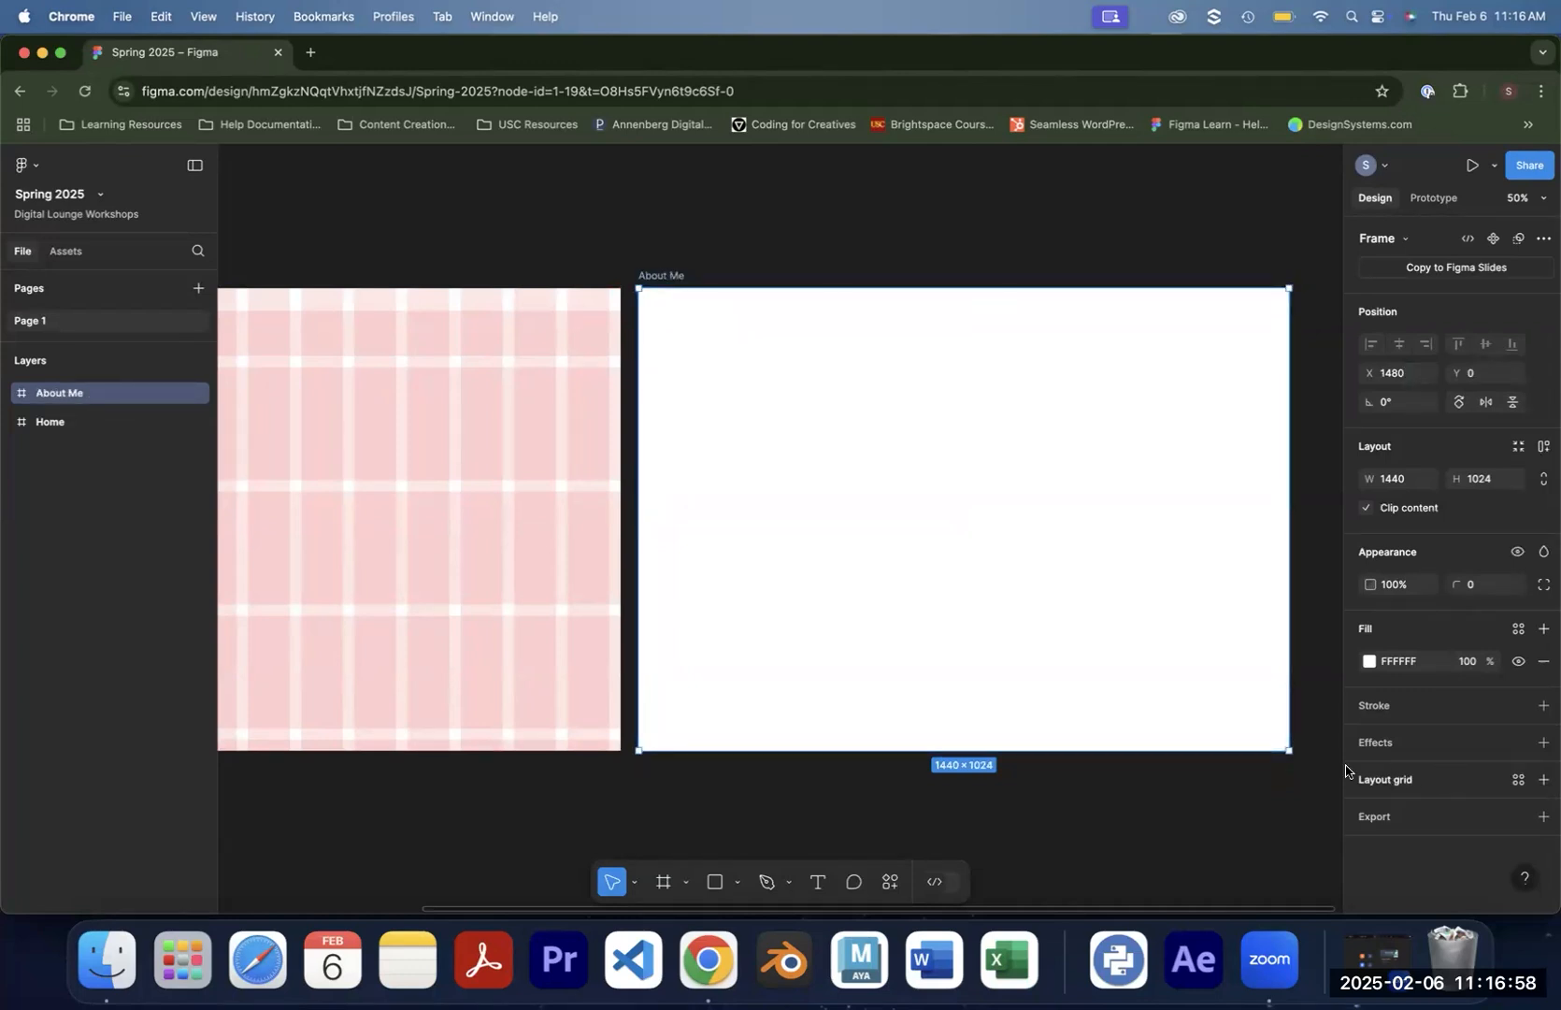
Apply the Layout grid style to the About Me frame and deselect the frame
{"action": "left_click", "coordinate": [1518, 783]}
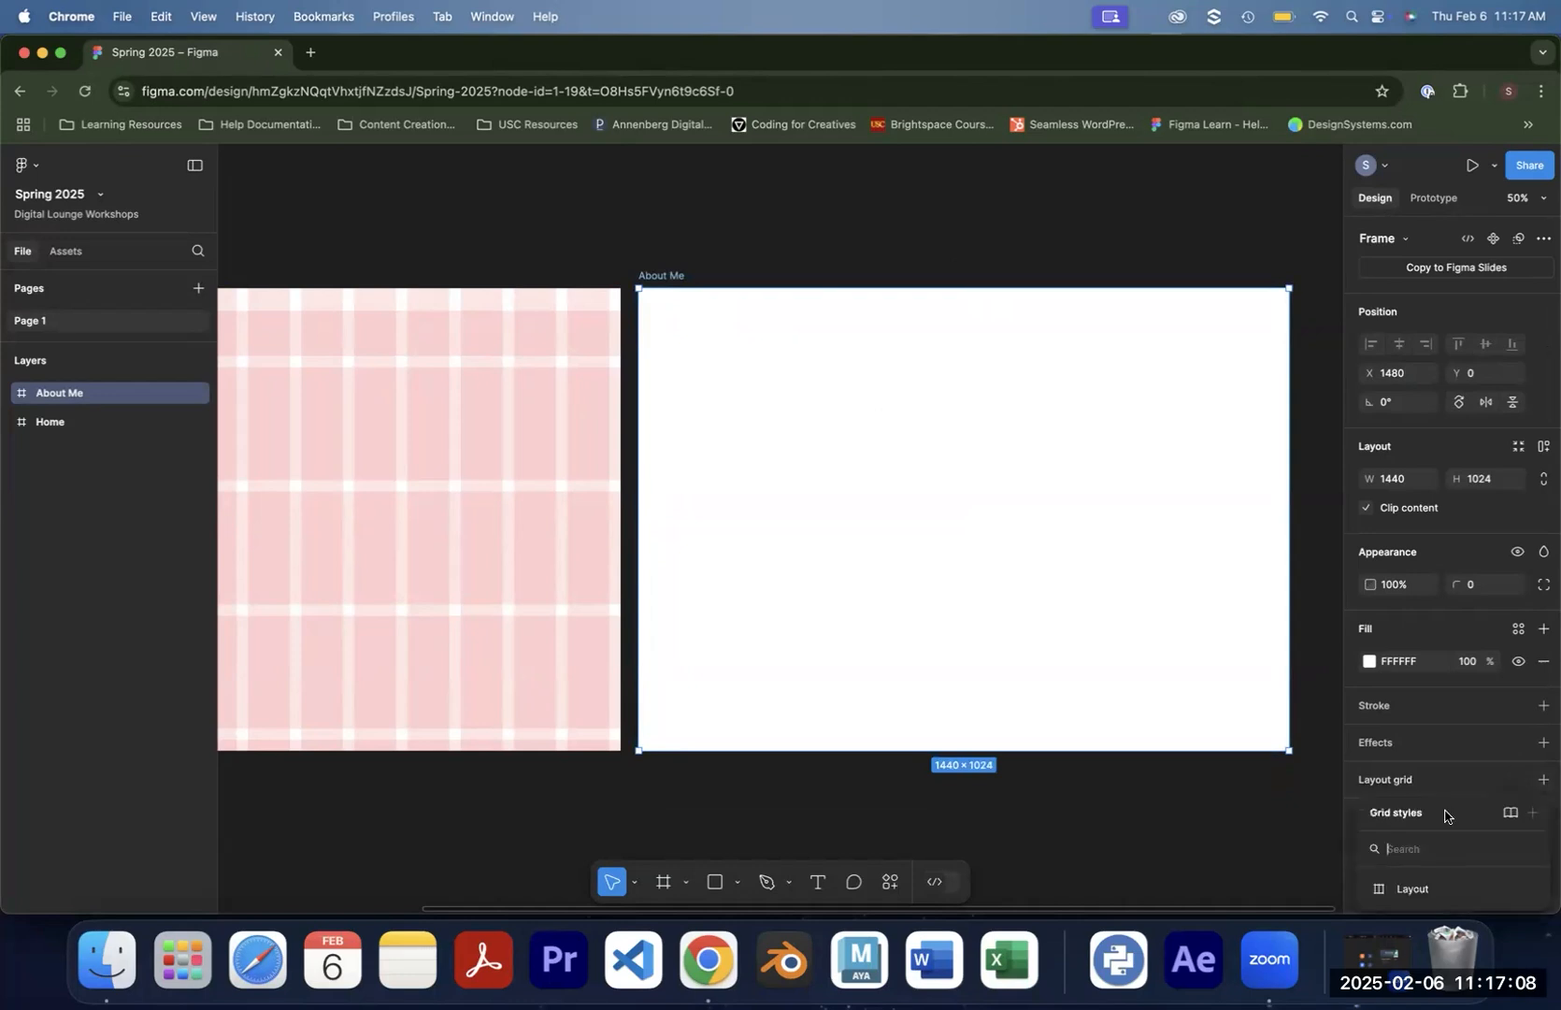
{"action": "left_click", "coordinate": [1415, 888]}
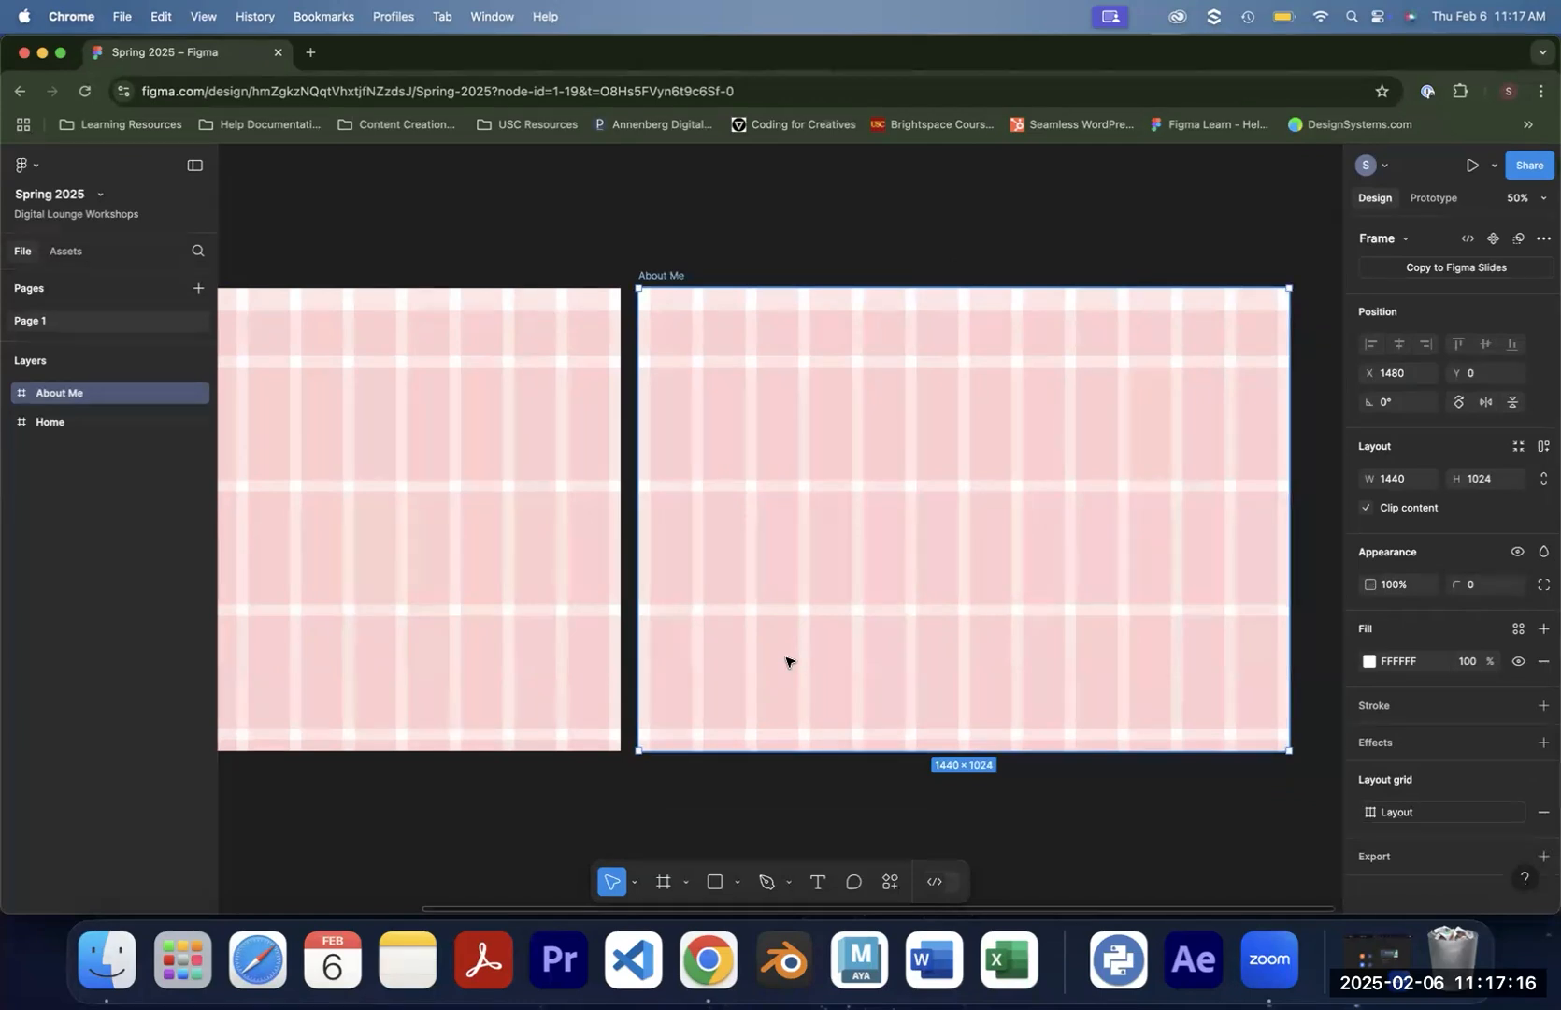
{"action": "left_click", "coordinate": [758, 235]}
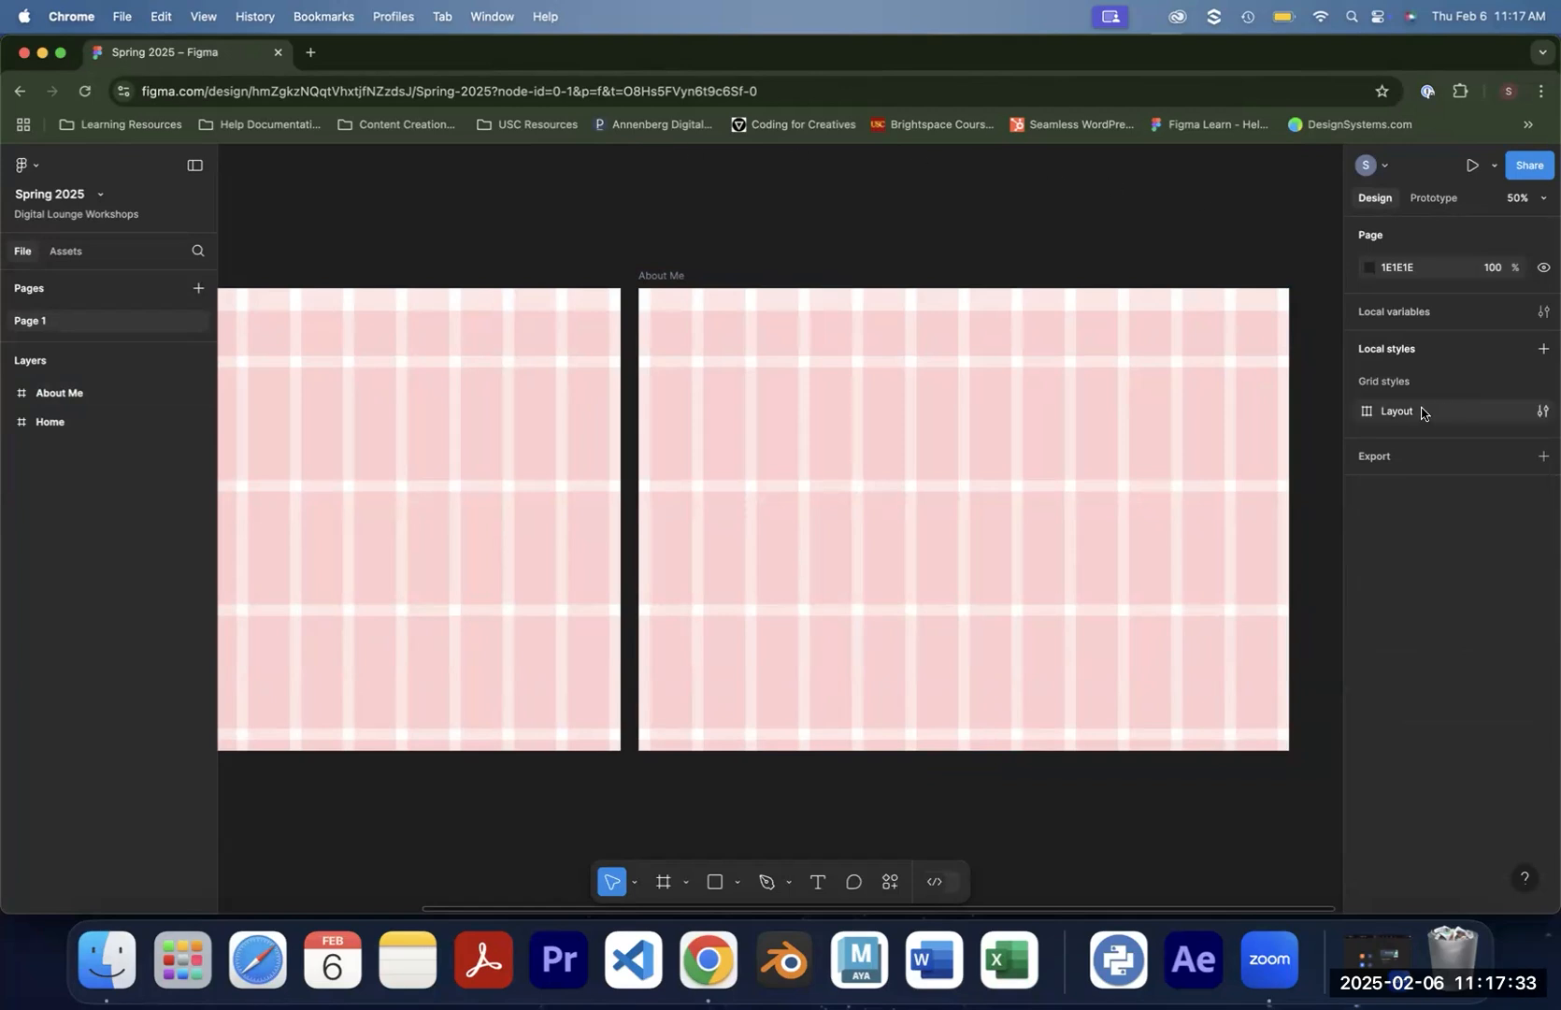
Try hiding and showing the 1 row (100px) grid within the Layout grid style, and close the style's settings
{"action": "left_click", "coordinate": [1544, 414]}
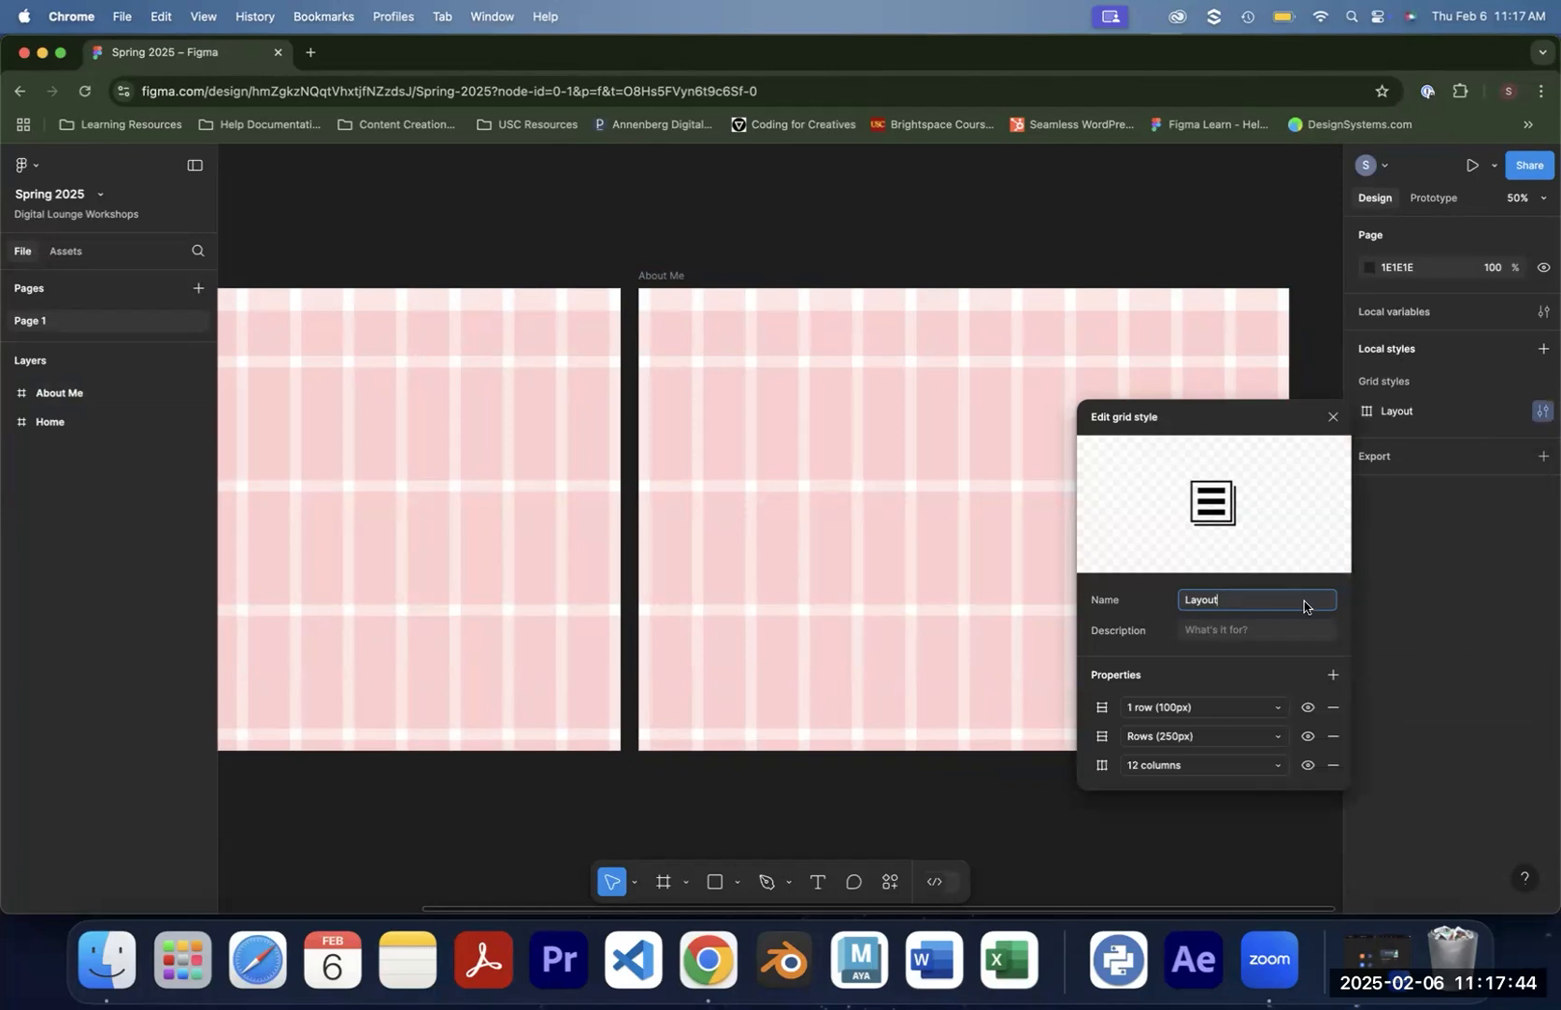
{"action": "left_click", "coordinate": [1308, 707]}
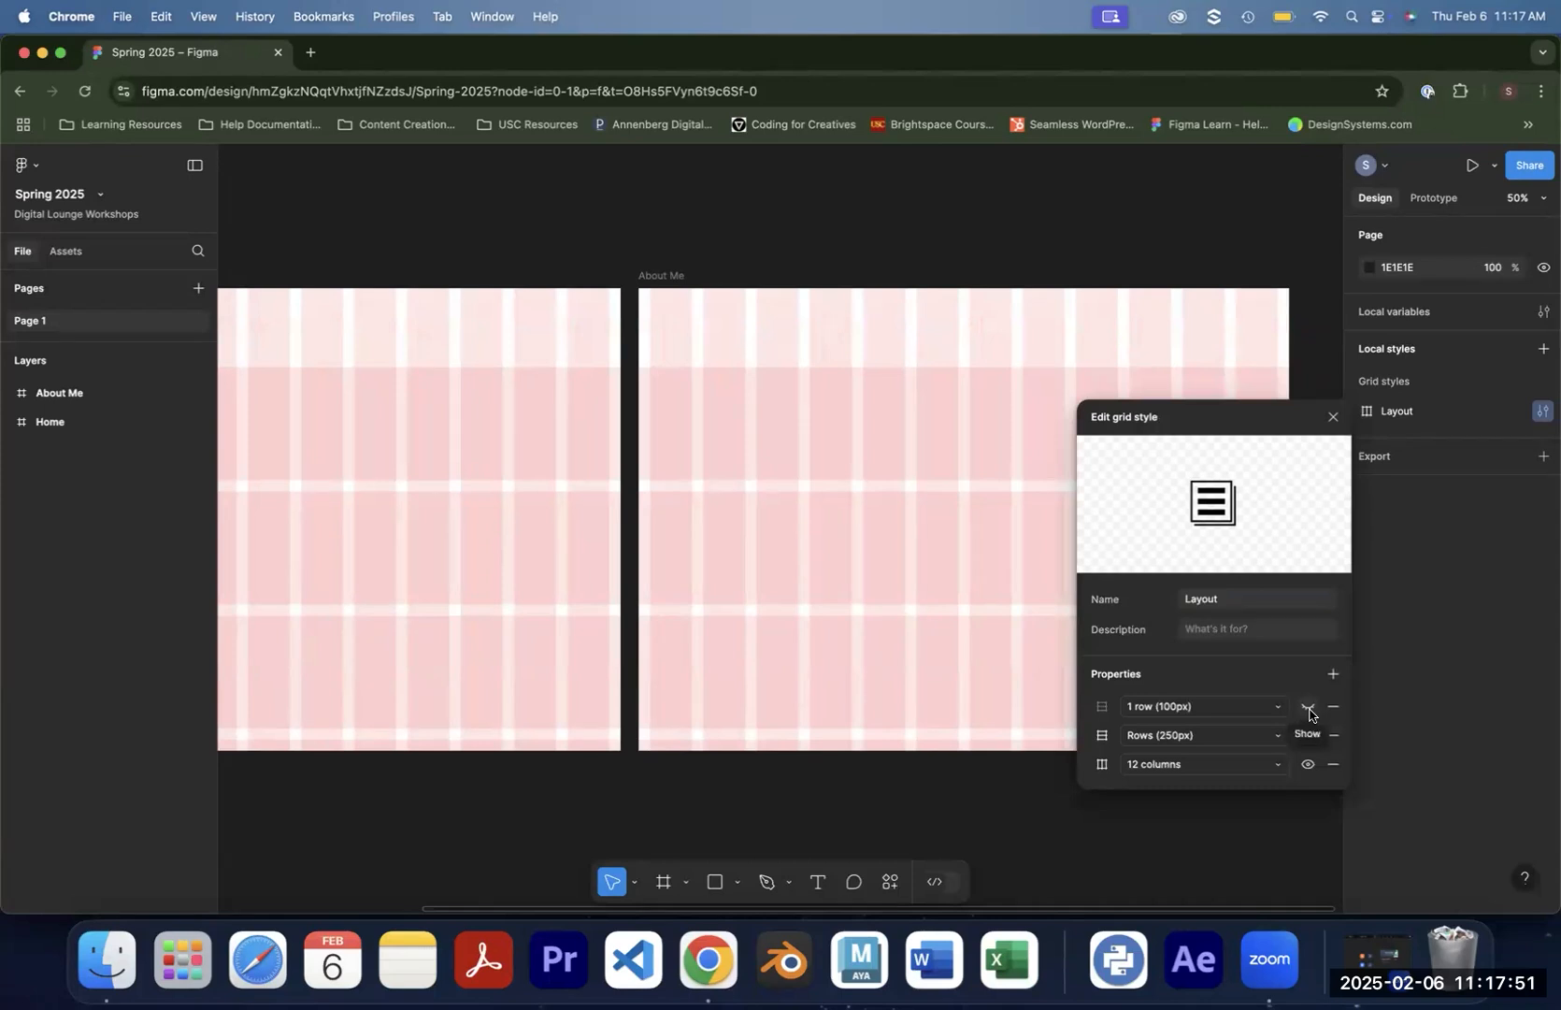
{"action": "left_click", "coordinate": [1309, 708]}
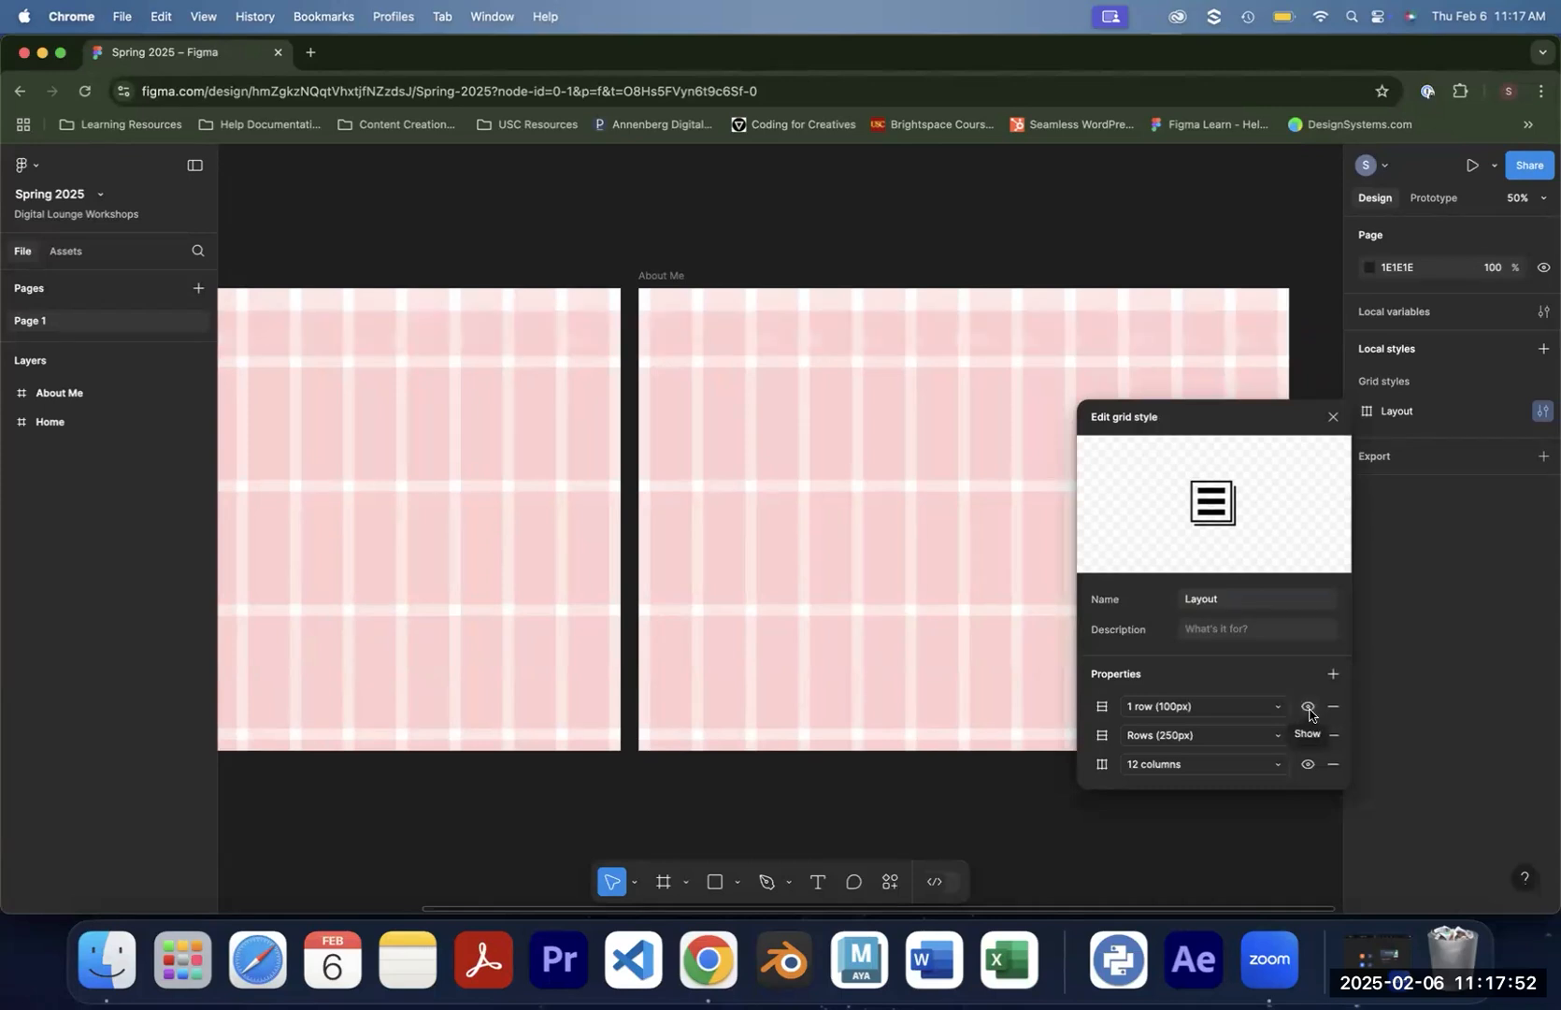
{"action": "left_click", "coordinate": [1334, 419]}
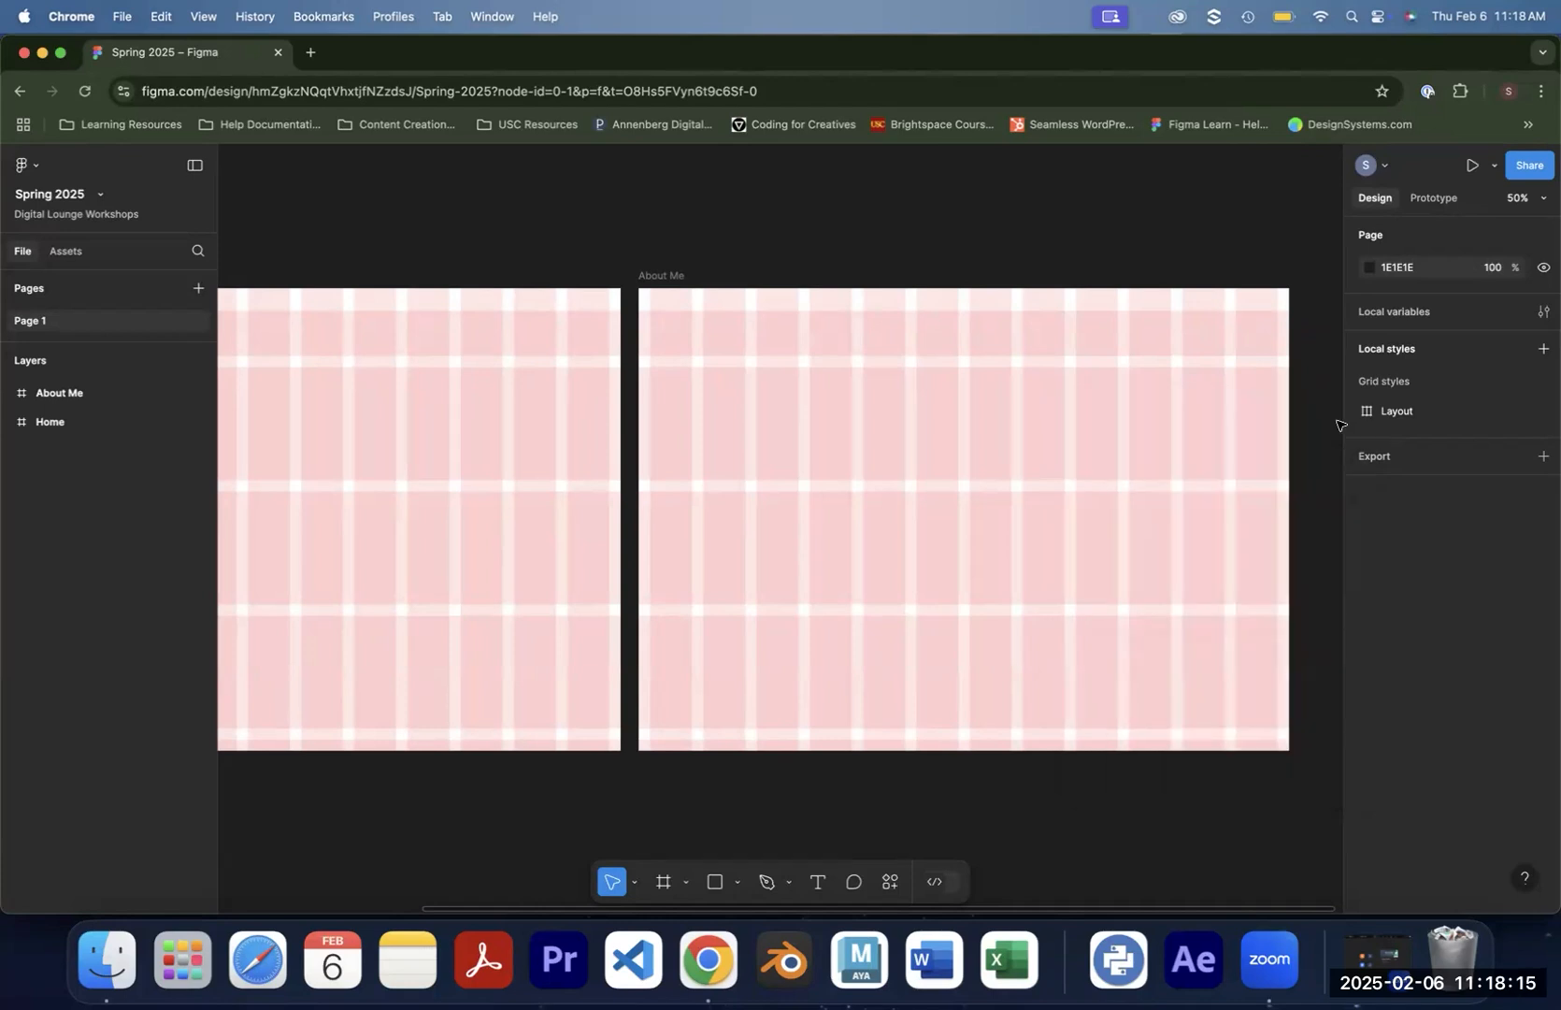
Examine the visibility and detach options of the grid style applied to the About Me frame
{"action": "left_click", "coordinate": [659, 276]}
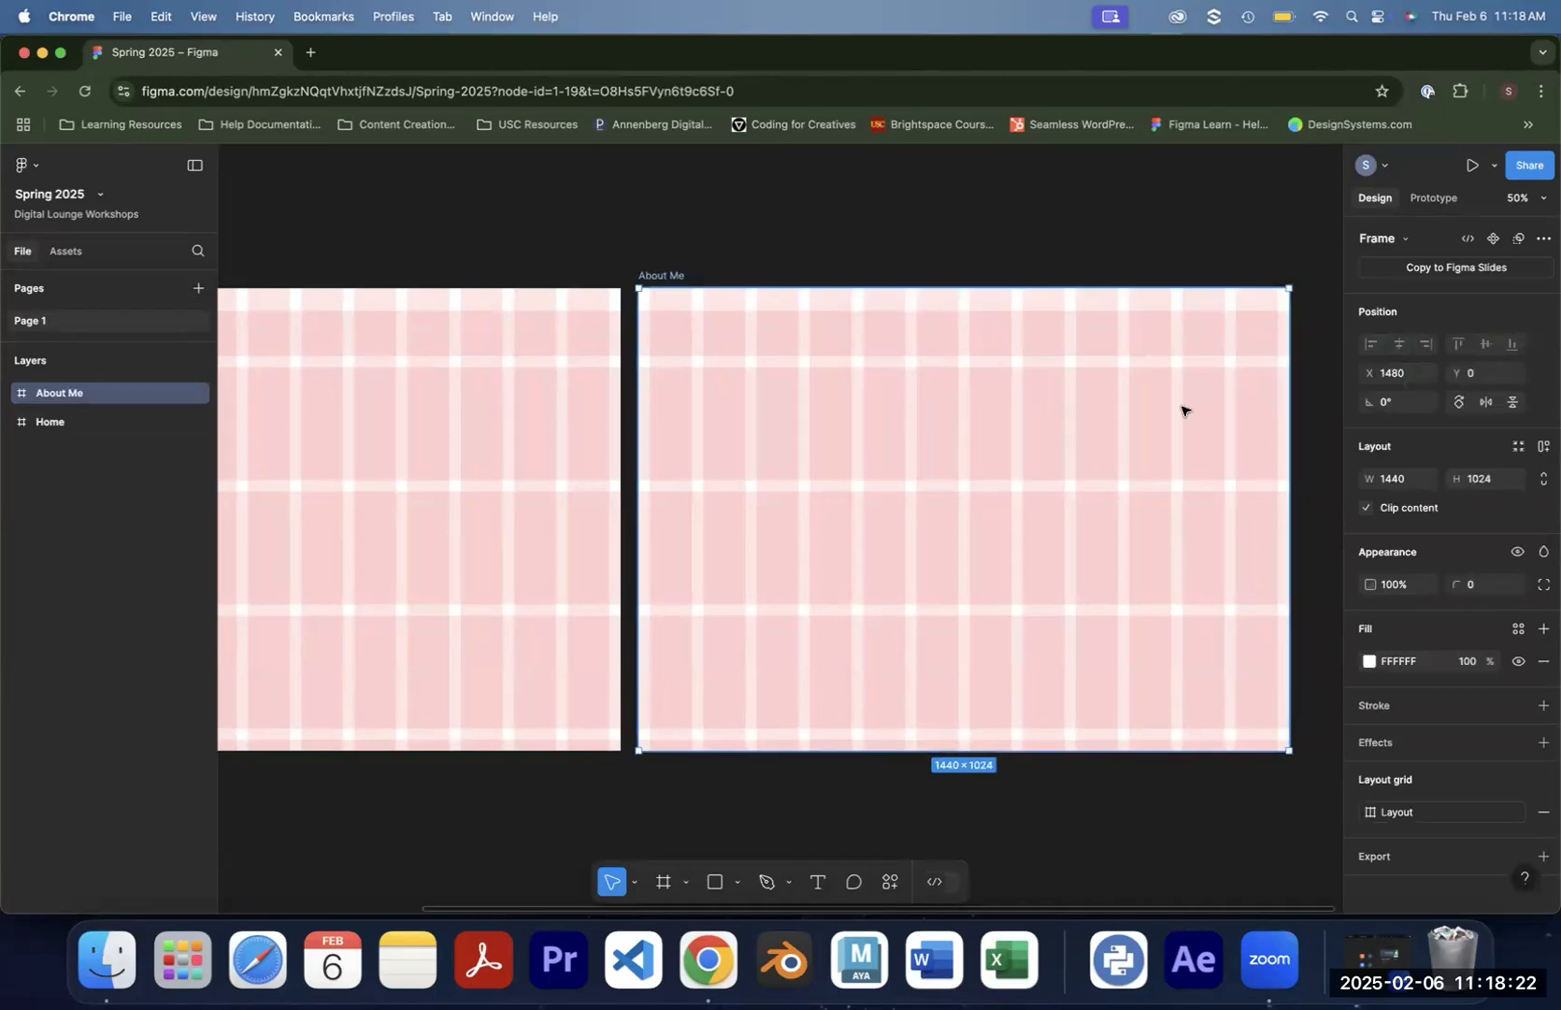
{"action": "scroll", "coordinate": [1418, 775], "scroll_direction": "down", "scroll_amount": 1}
{"action": "scroll", "coordinate": [1418, 775], "scroll_direction": "down", "scroll_amount": 1}
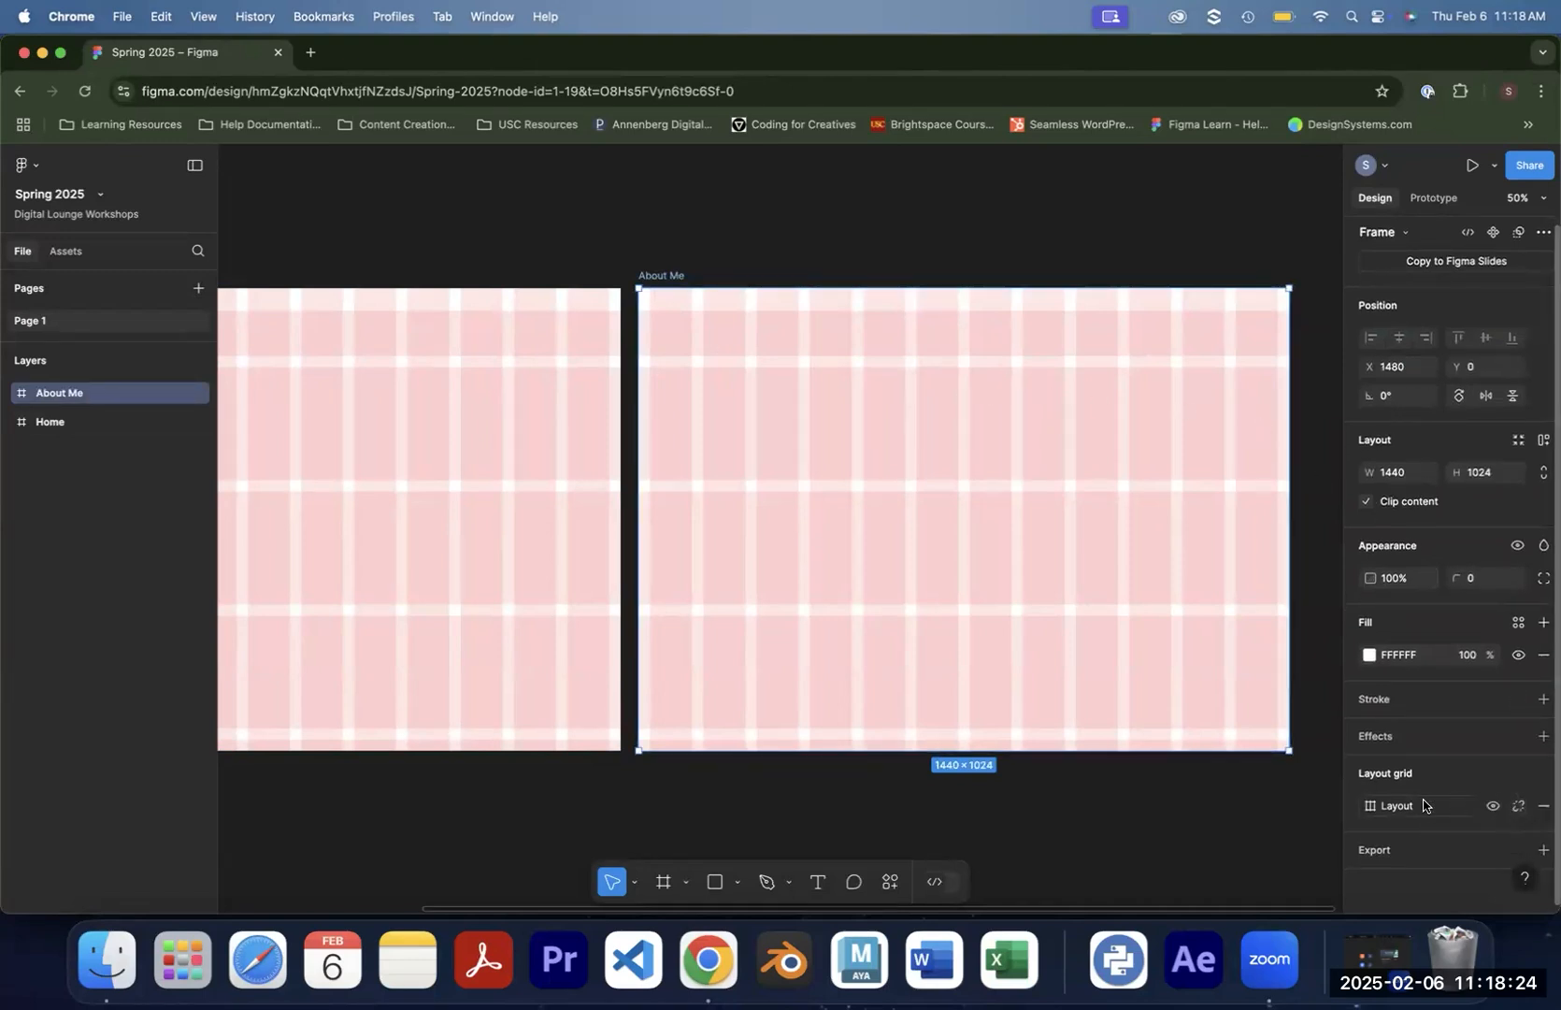
{"action": "mouse_move", "coordinate": [1523, 809]}
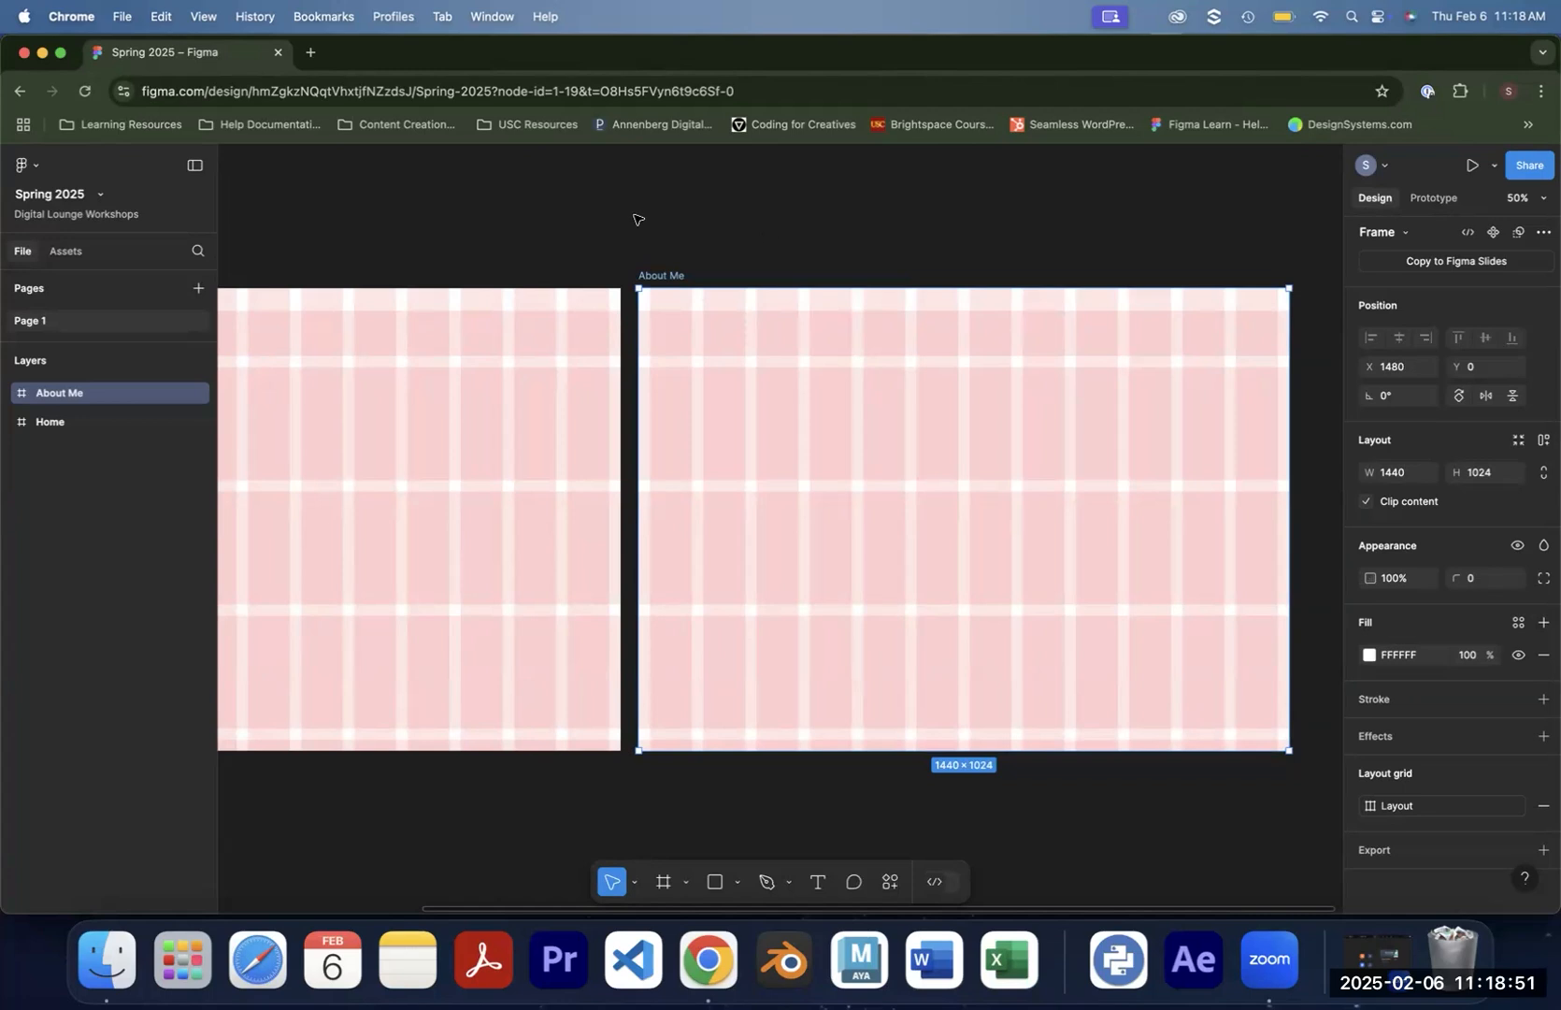
{"action": "left_click", "coordinate": [667, 217]}
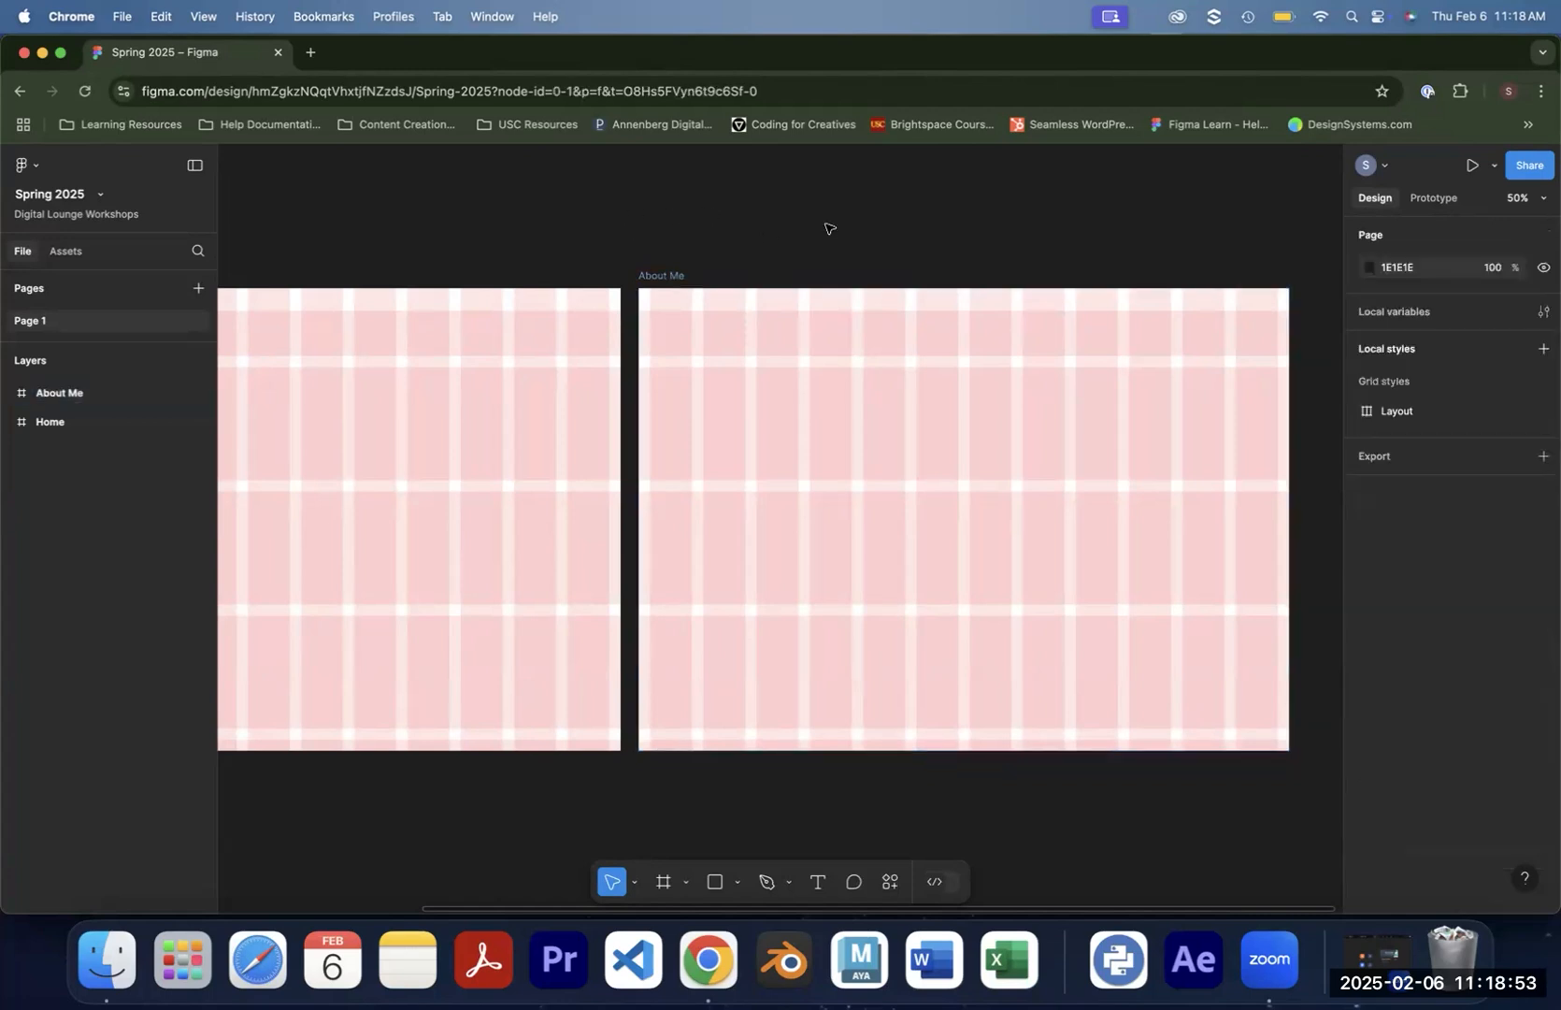
Start a new local text style named H1 and bring up its list of fonts
{"action": "left_click", "coordinate": [1543, 351]}
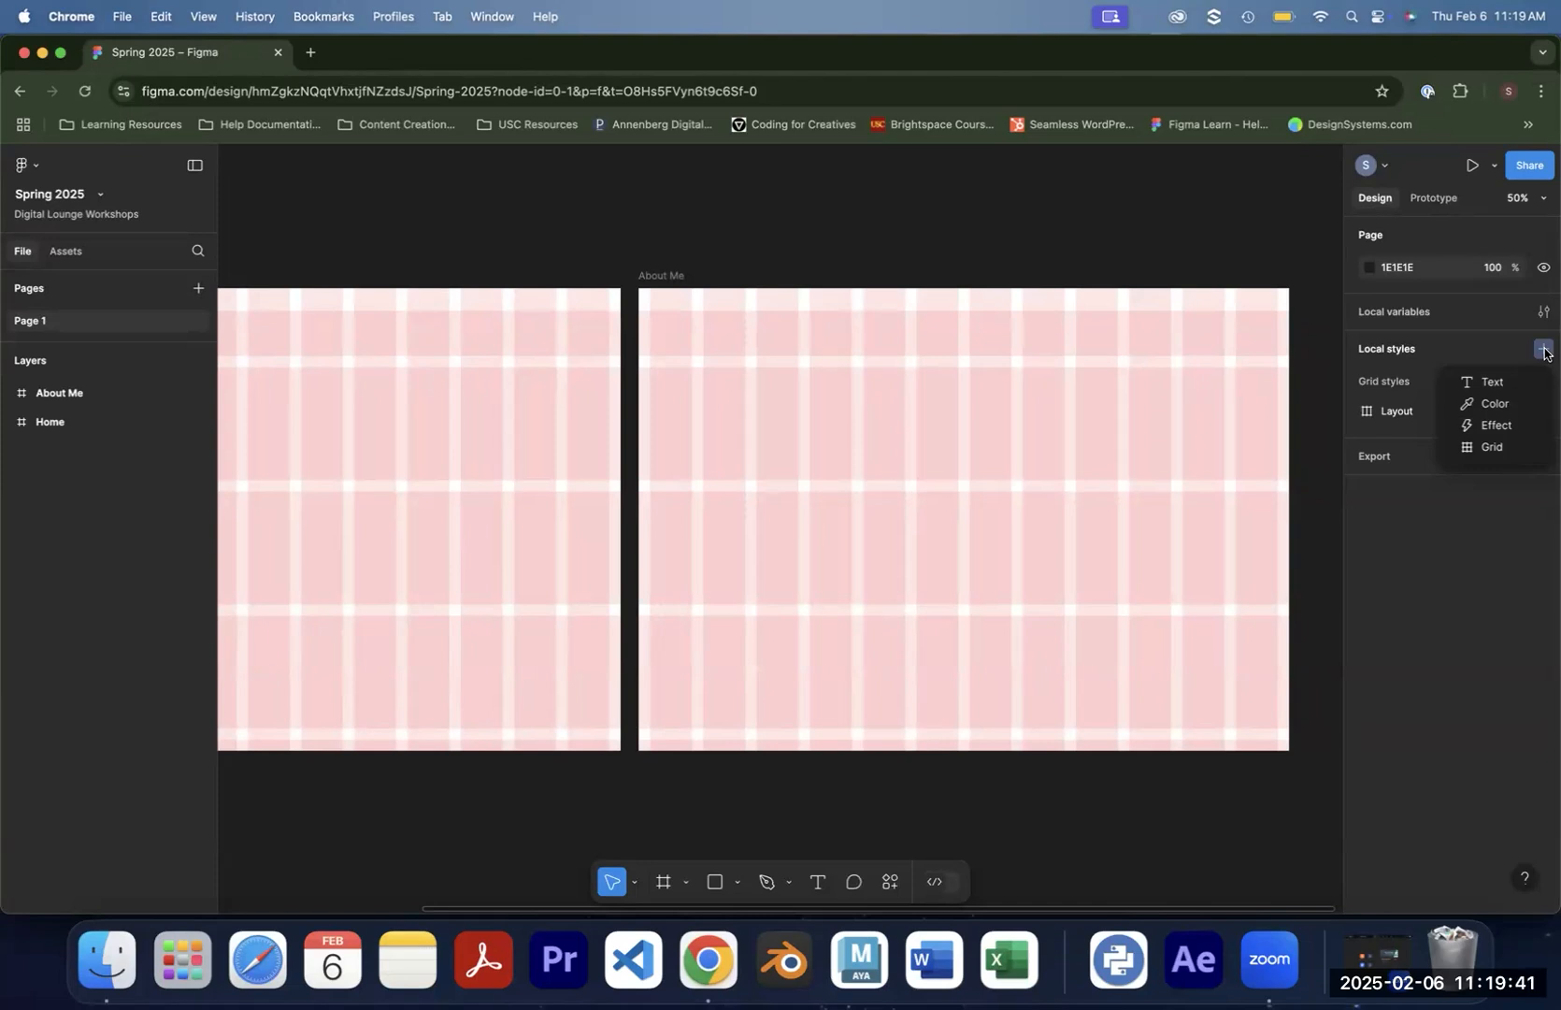
{"action": "left_click", "coordinate": [1496, 383]}
{"action": "type", "text": "H1"}
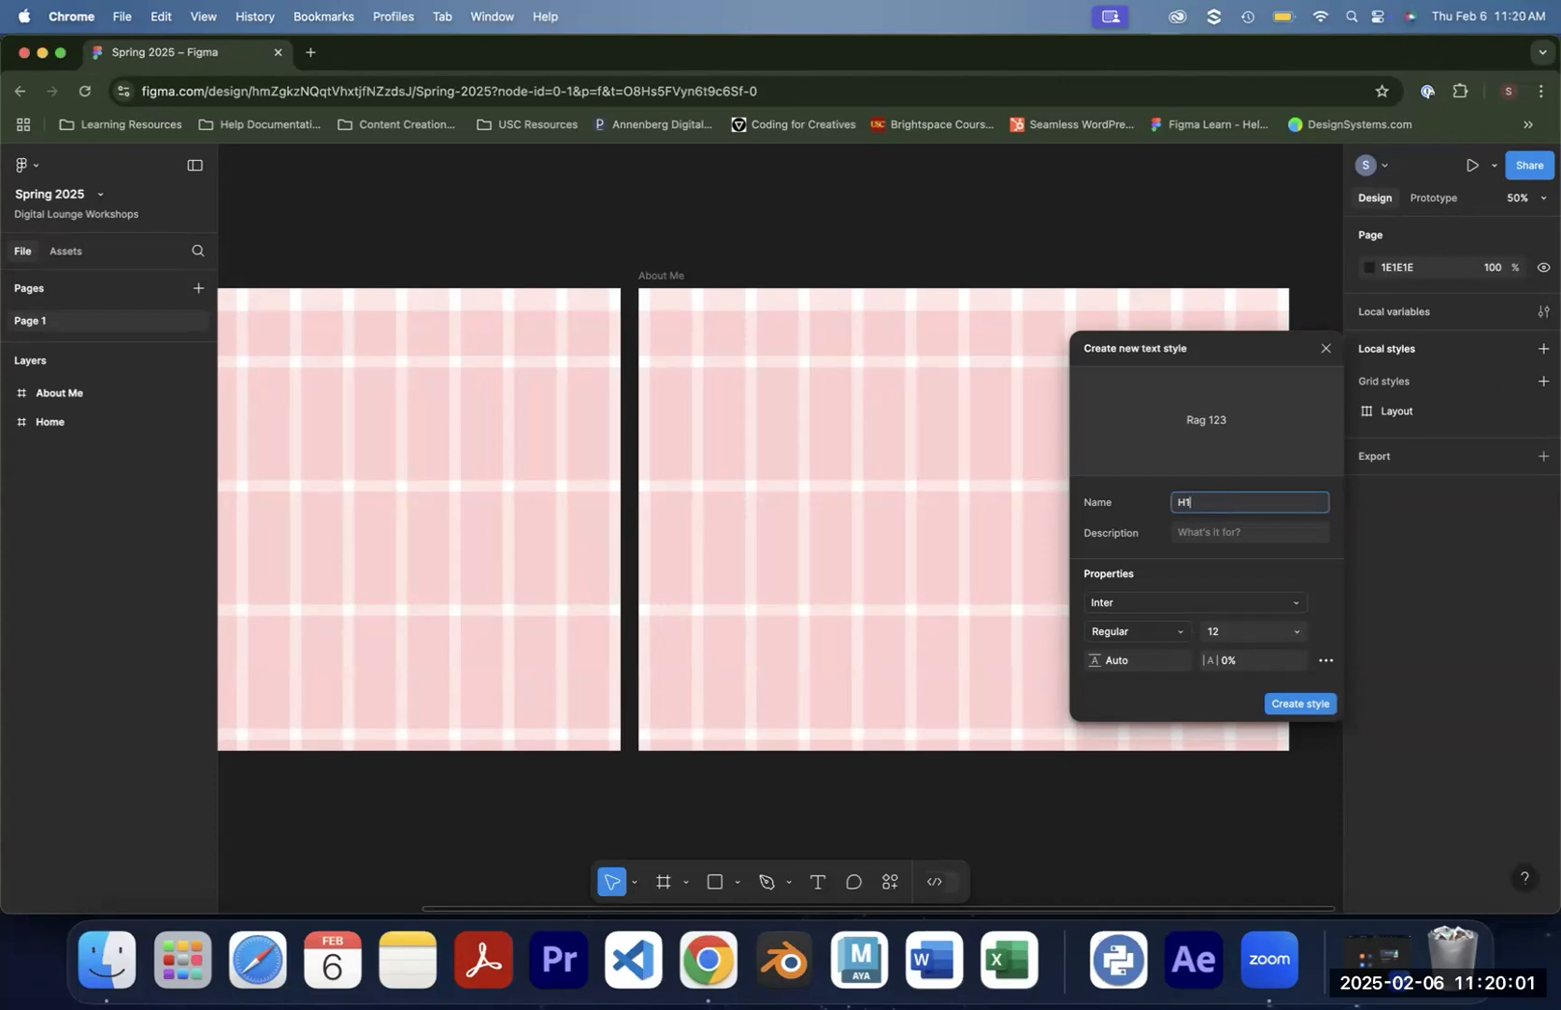
{"action": "left_click", "coordinate": [1200, 531]}
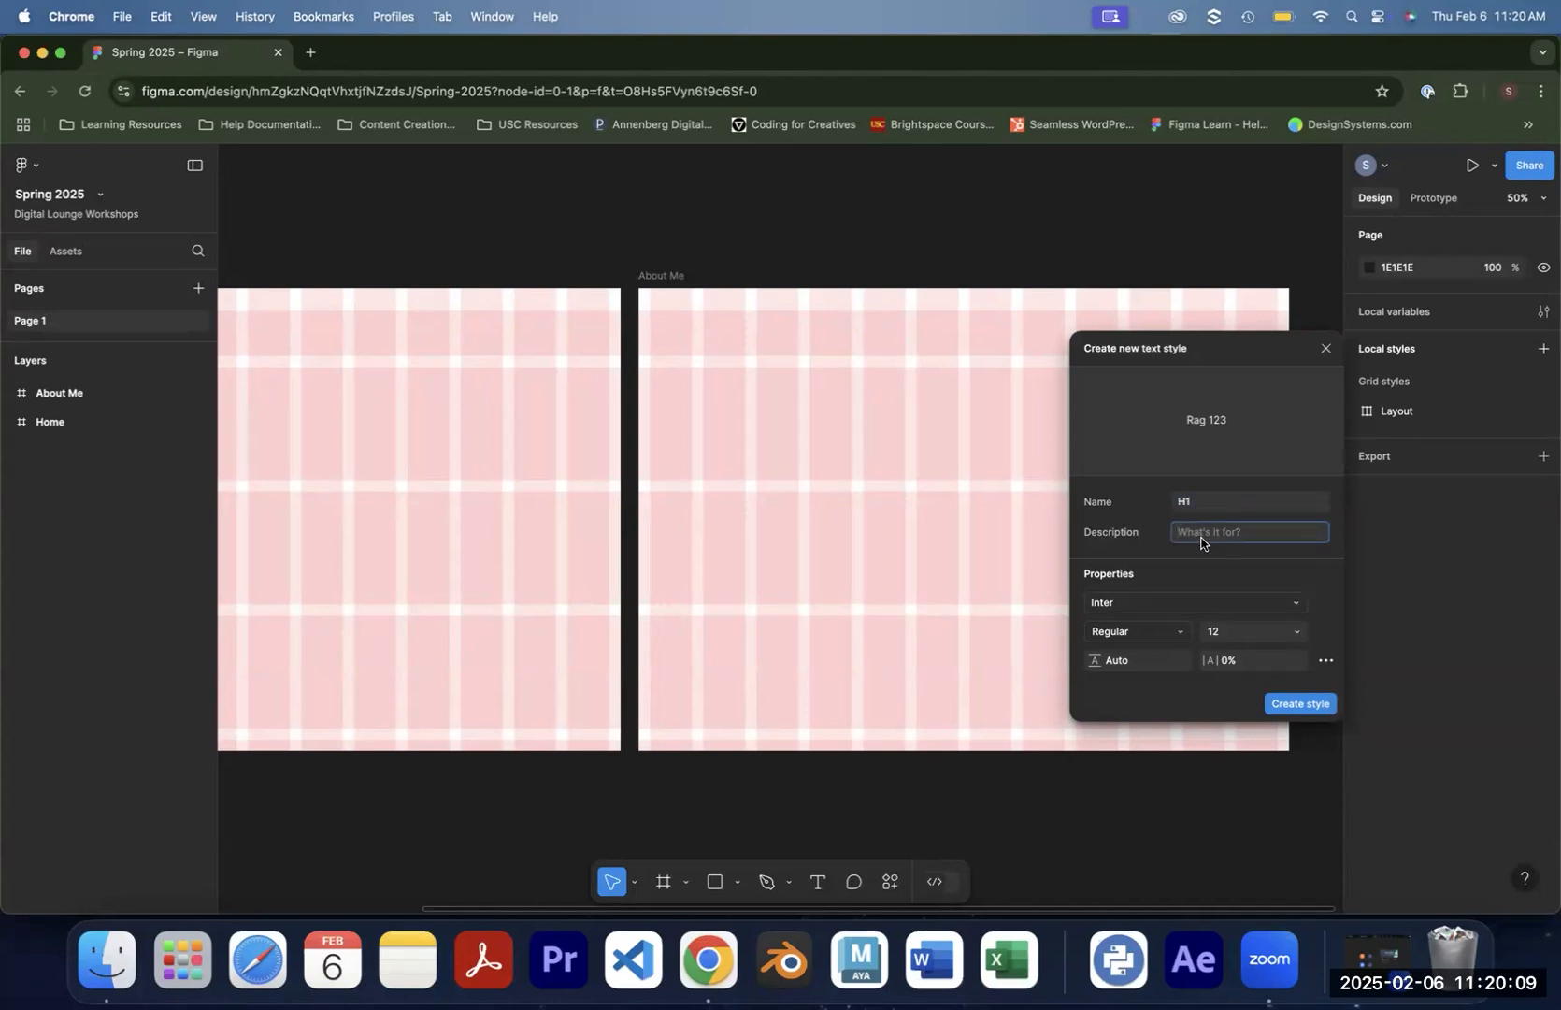
{"action": "left_click", "coordinate": [1147, 604]}
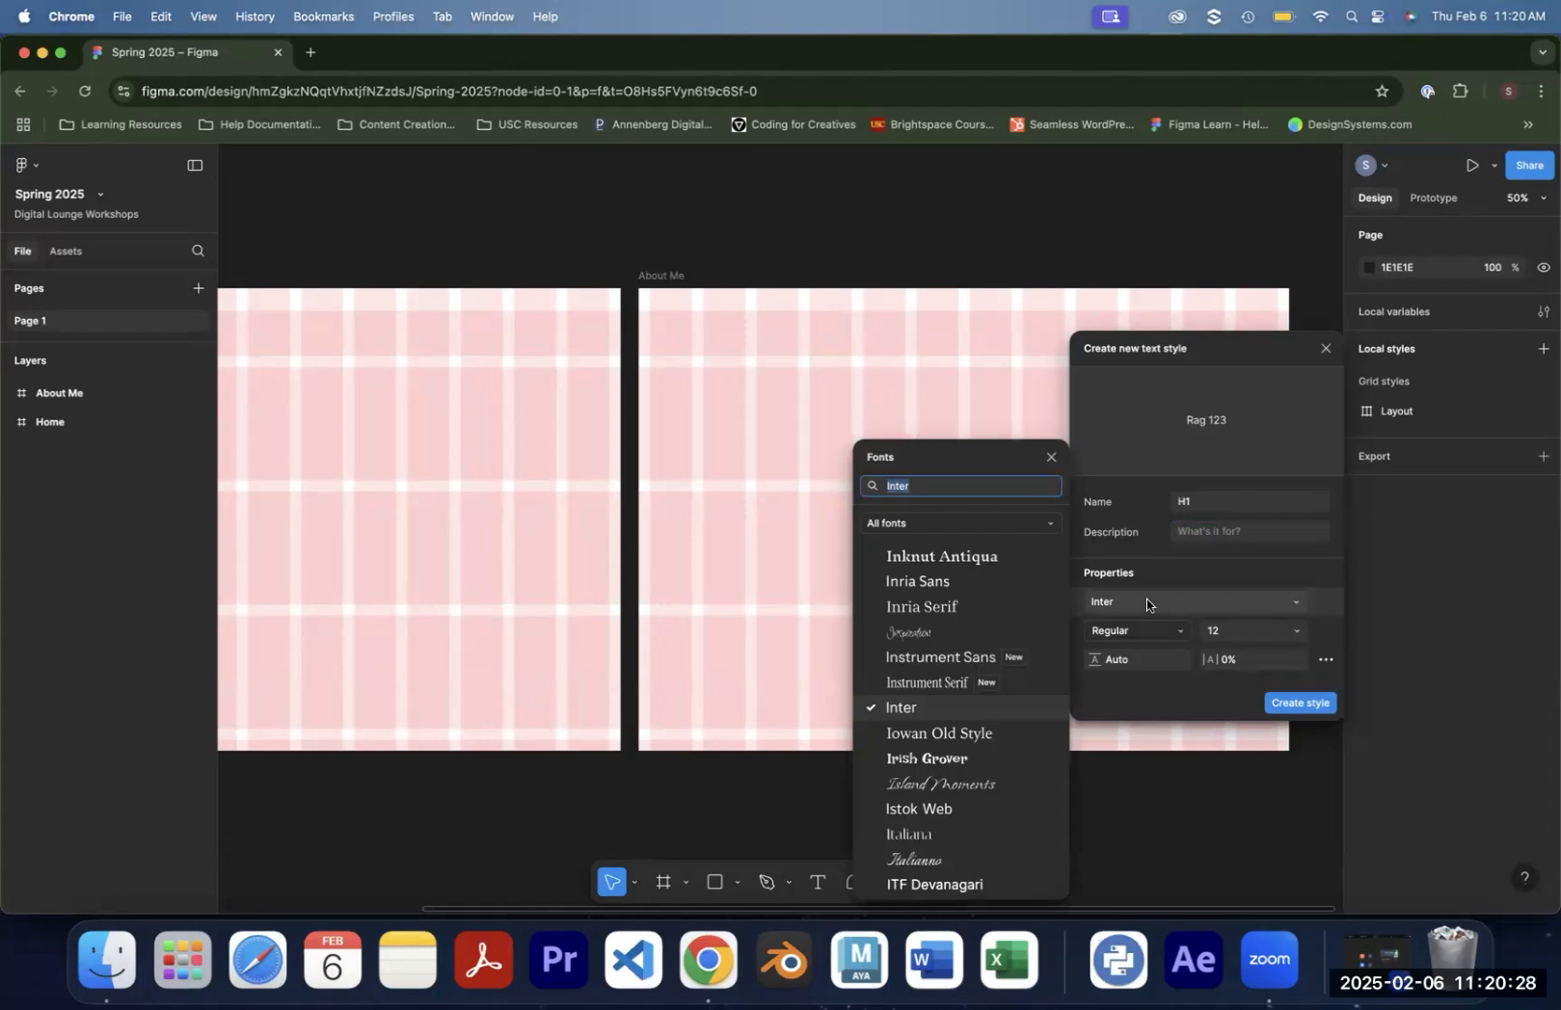
Open the Google Fonts site at fonts.google.com in a new browser tab
{"action": "left_click", "coordinate": [310, 52]}
{"action": "type", "text": "fonts.google.co"}
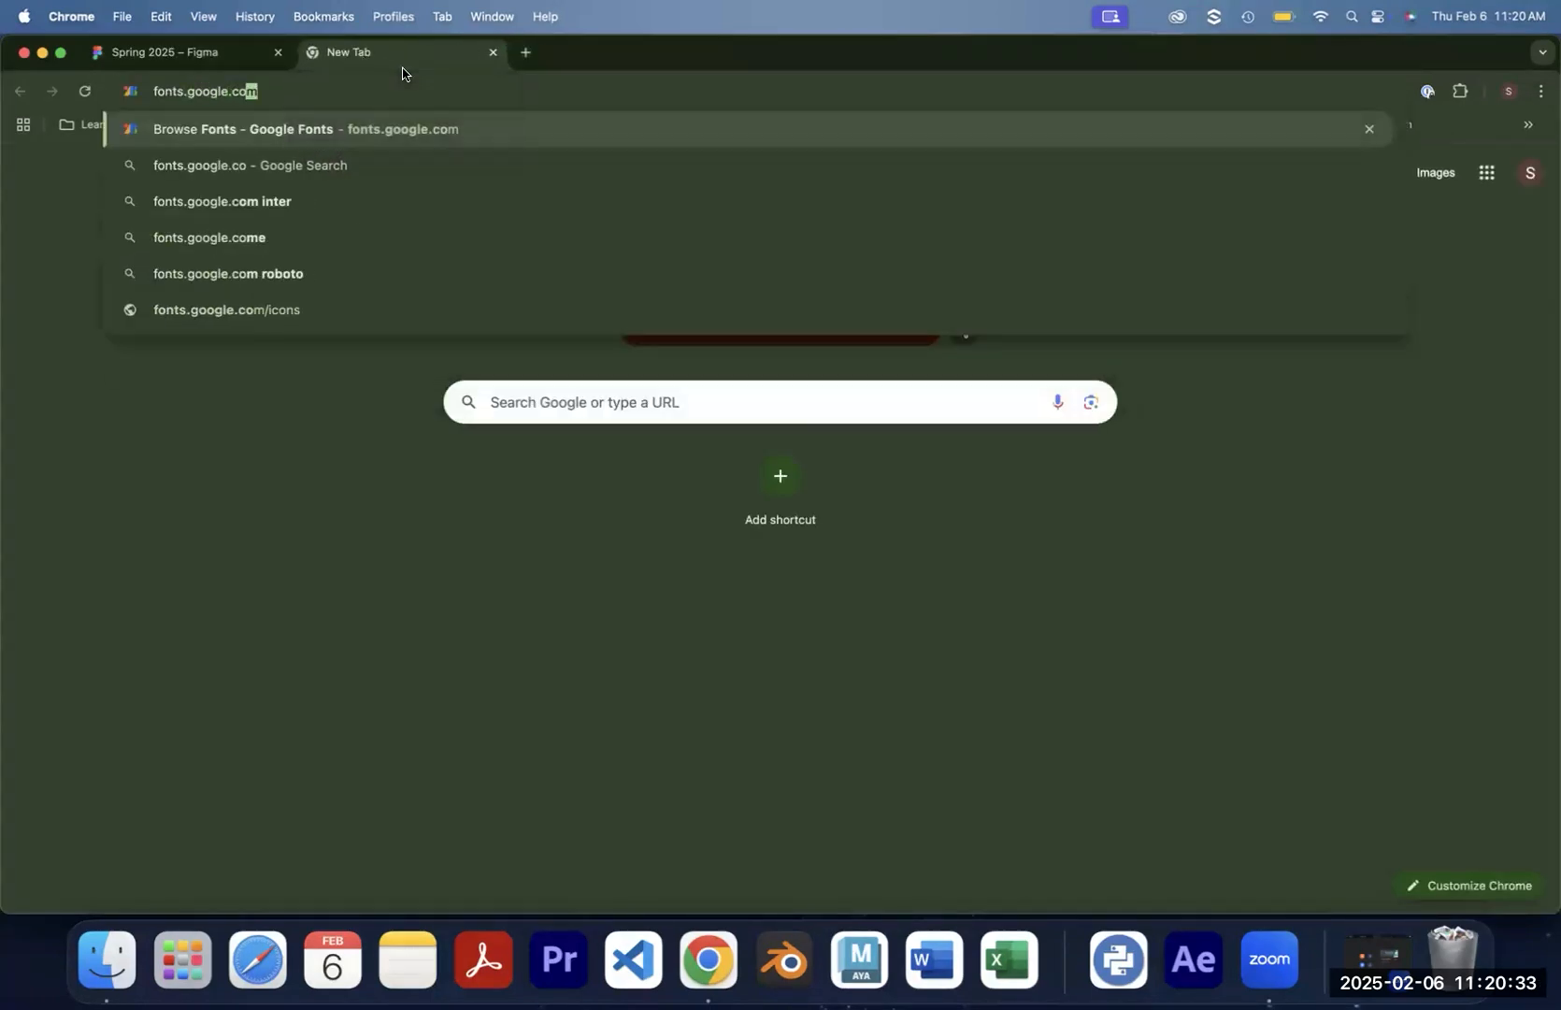
{"action": "type", "text": "m"}
{"action": "key", "text": "Return"}
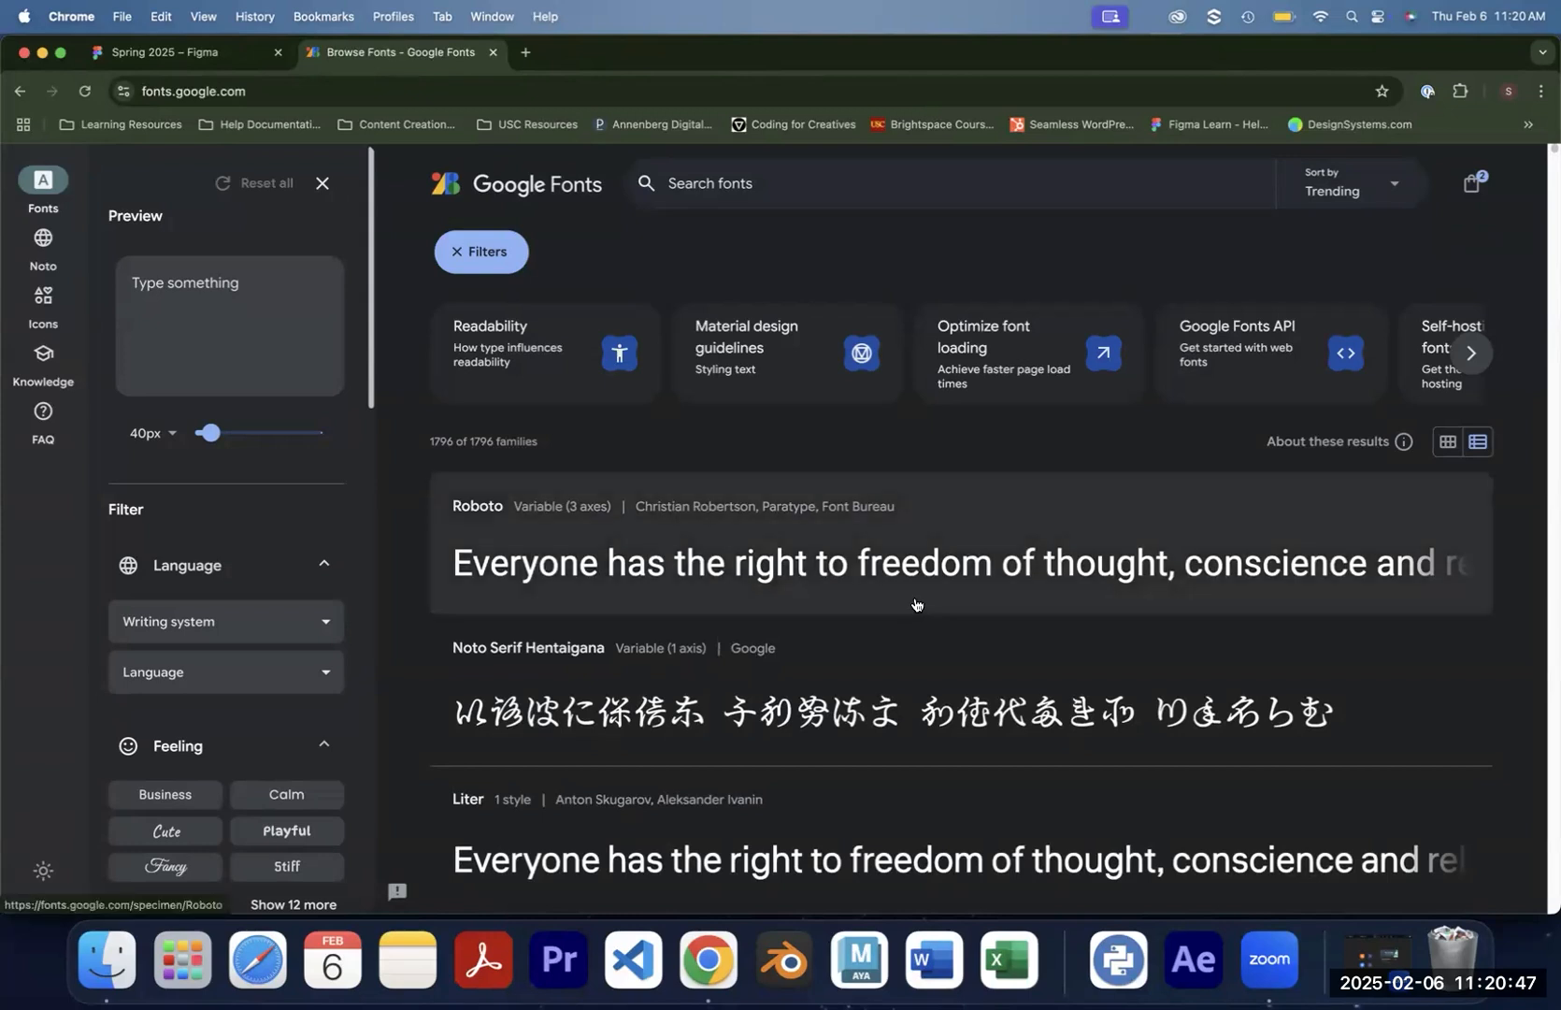
Browse the Google Fonts families, filter them by the Playful feeling and look through the matching fonts
{"action": "scroll", "coordinate": [915, 603], "scroll_direction": "down", "scroll_amount": 15}
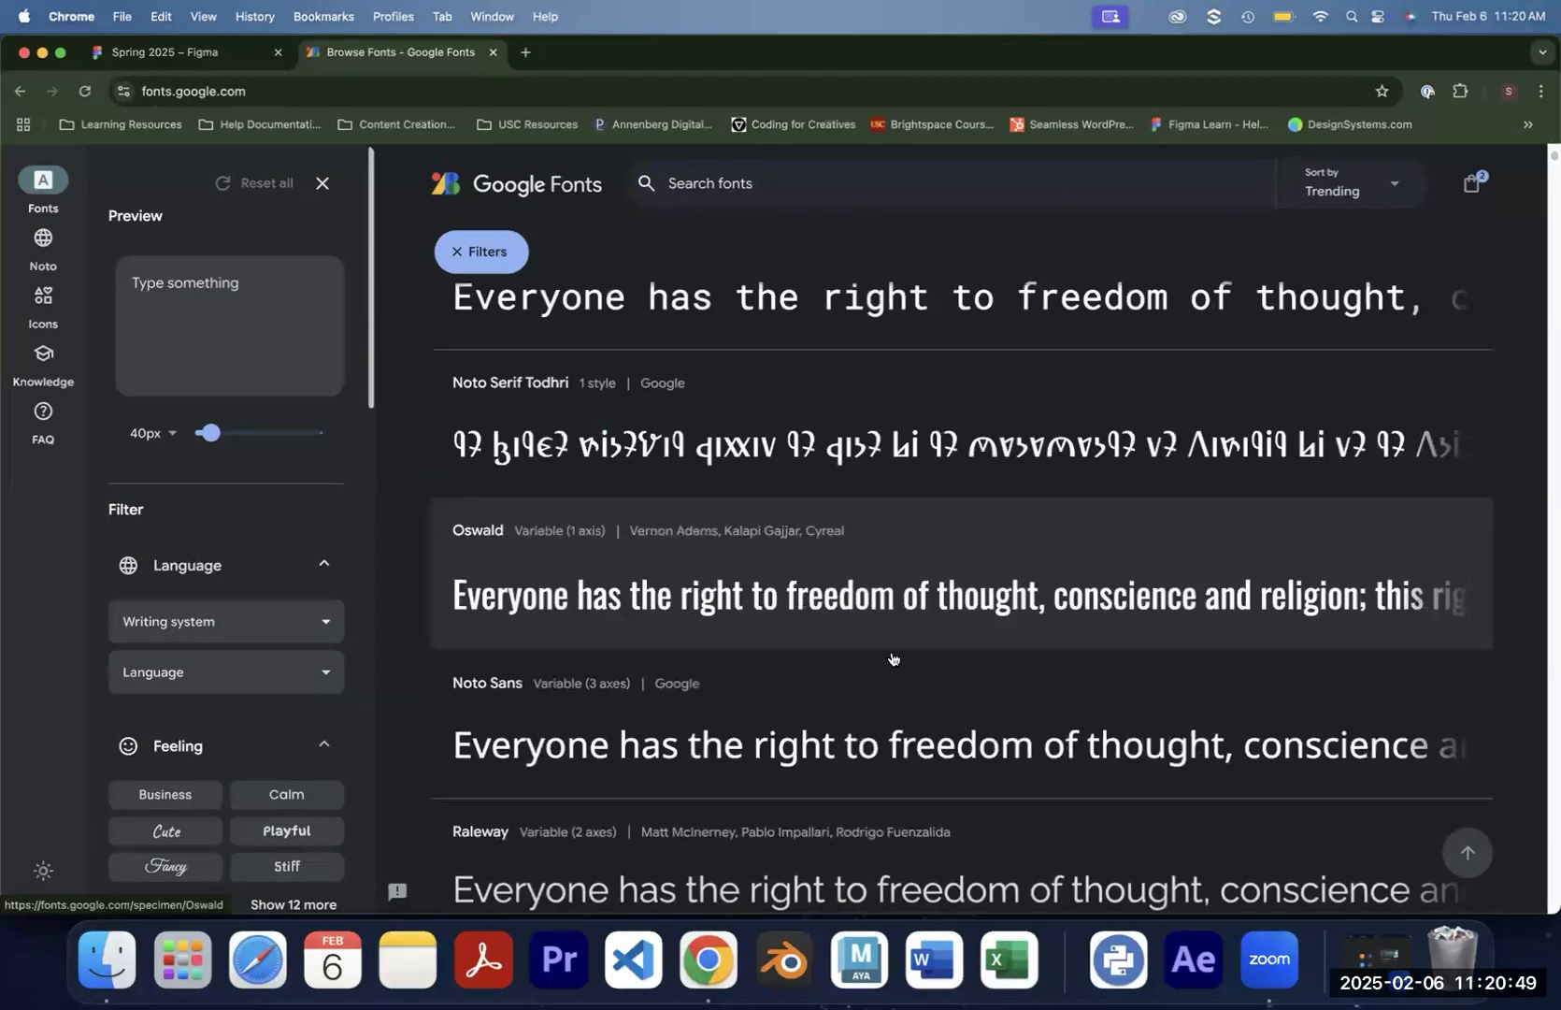
{"action": "scroll", "coordinate": [178, 407], "scroll_direction": "down", "scroll_amount": 3}
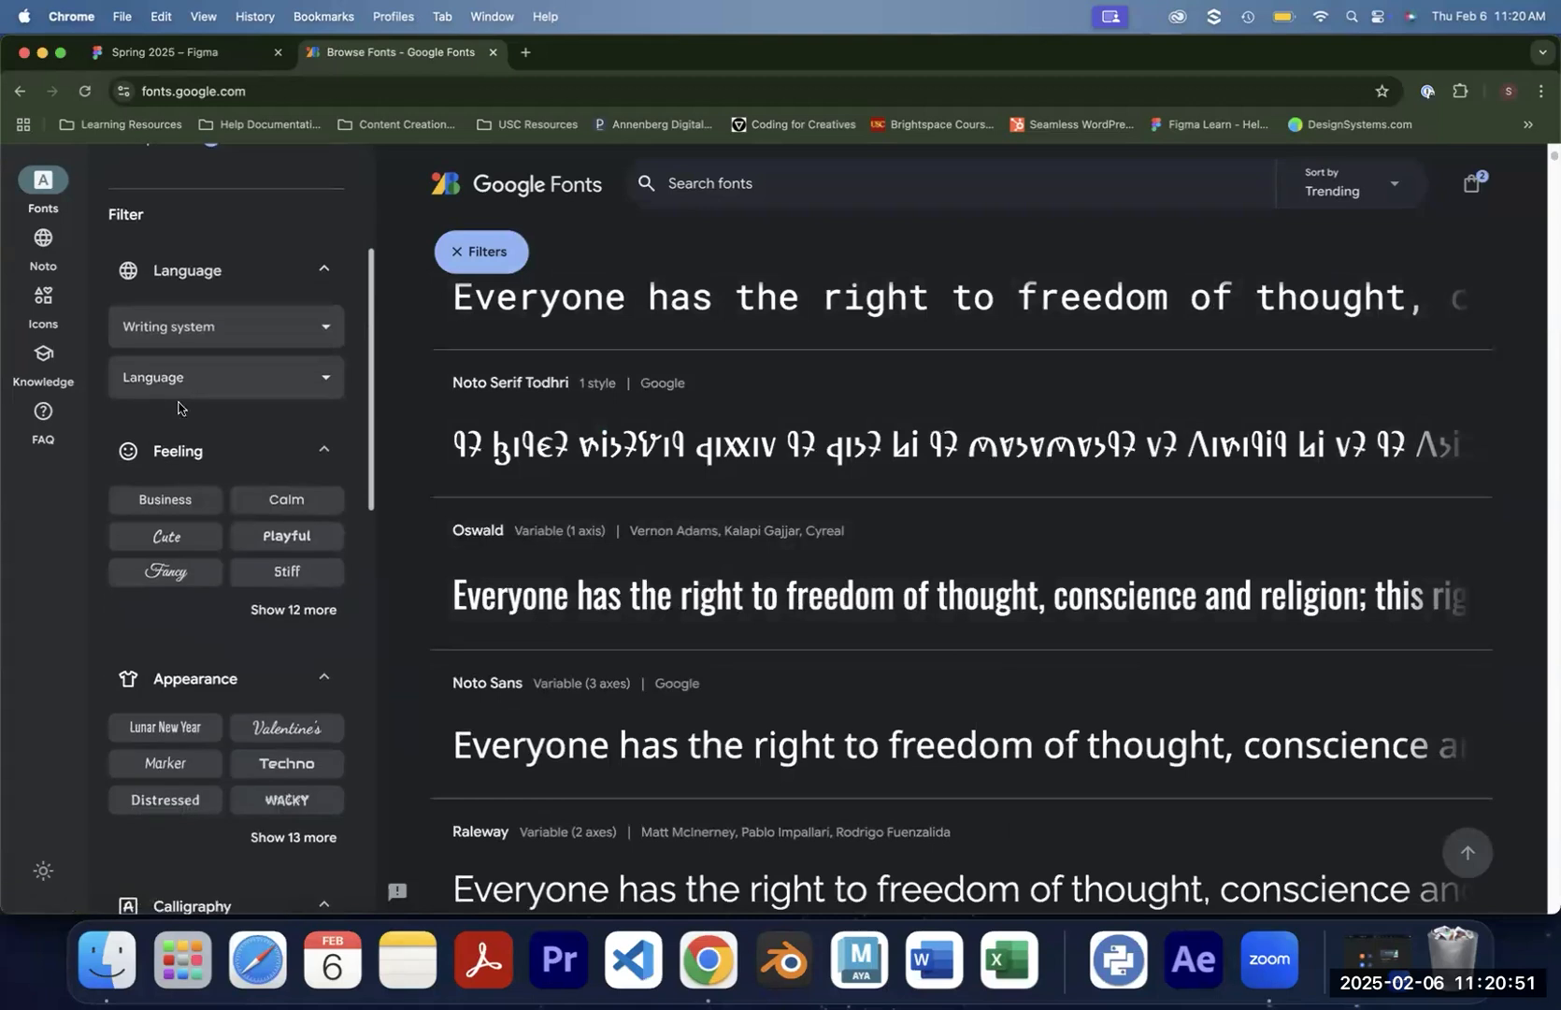
{"action": "left_click", "coordinate": [280, 535]}
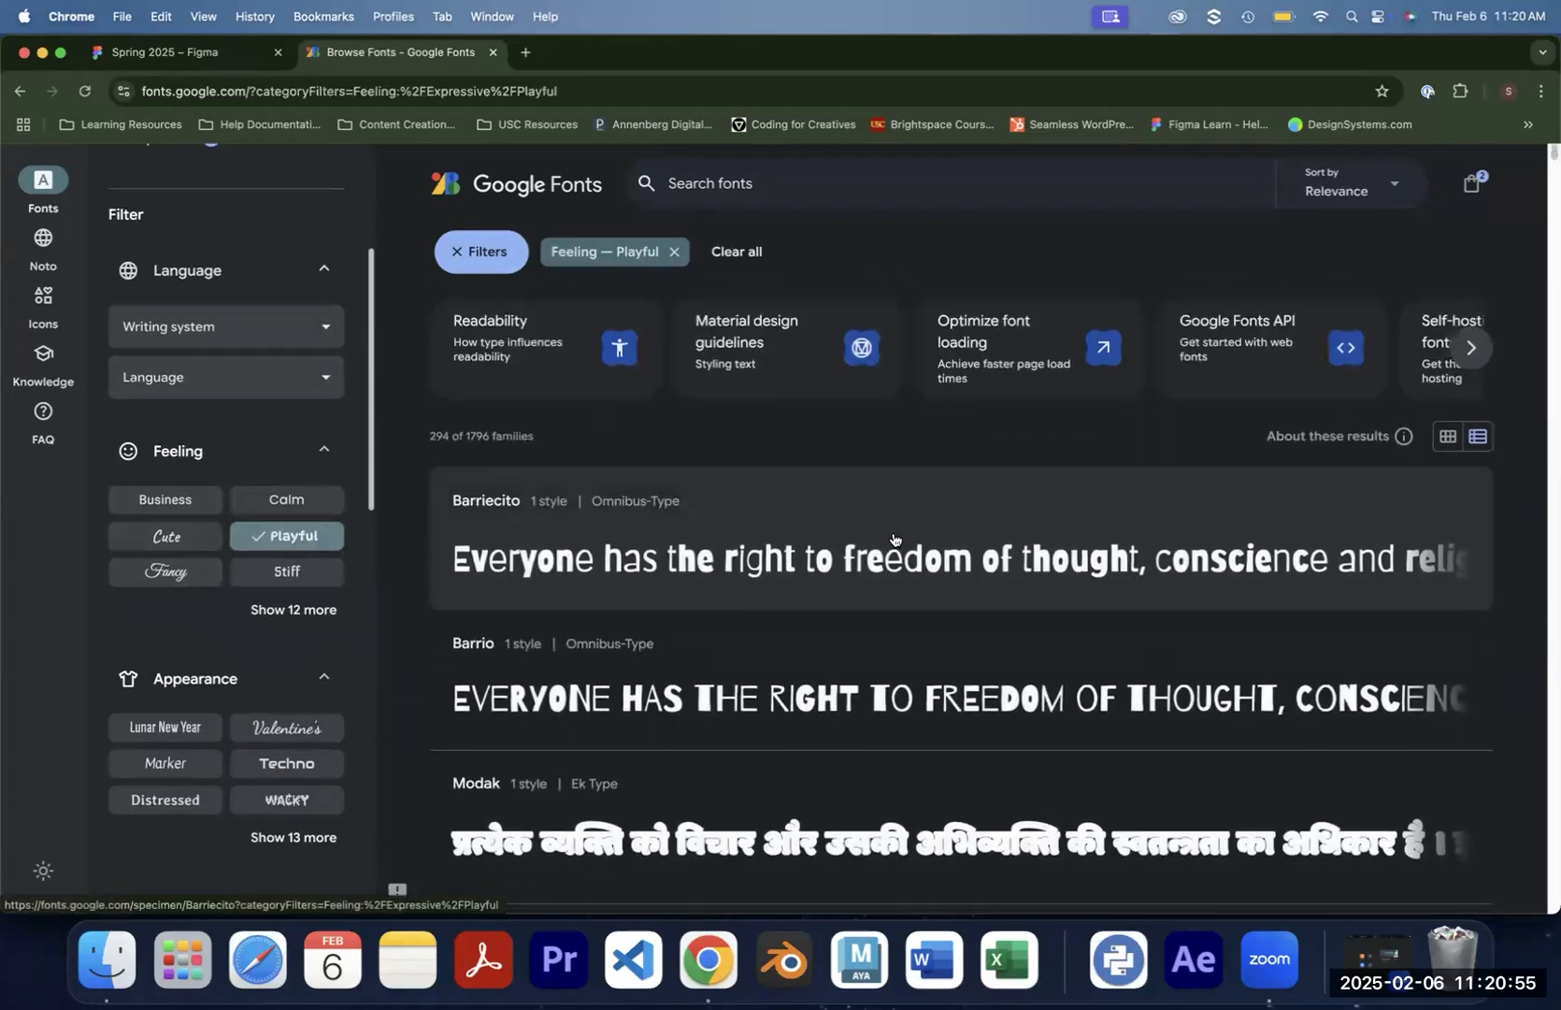
{"action": "scroll", "coordinate": [841, 515], "scroll_direction": "down", "scroll_amount": 6}
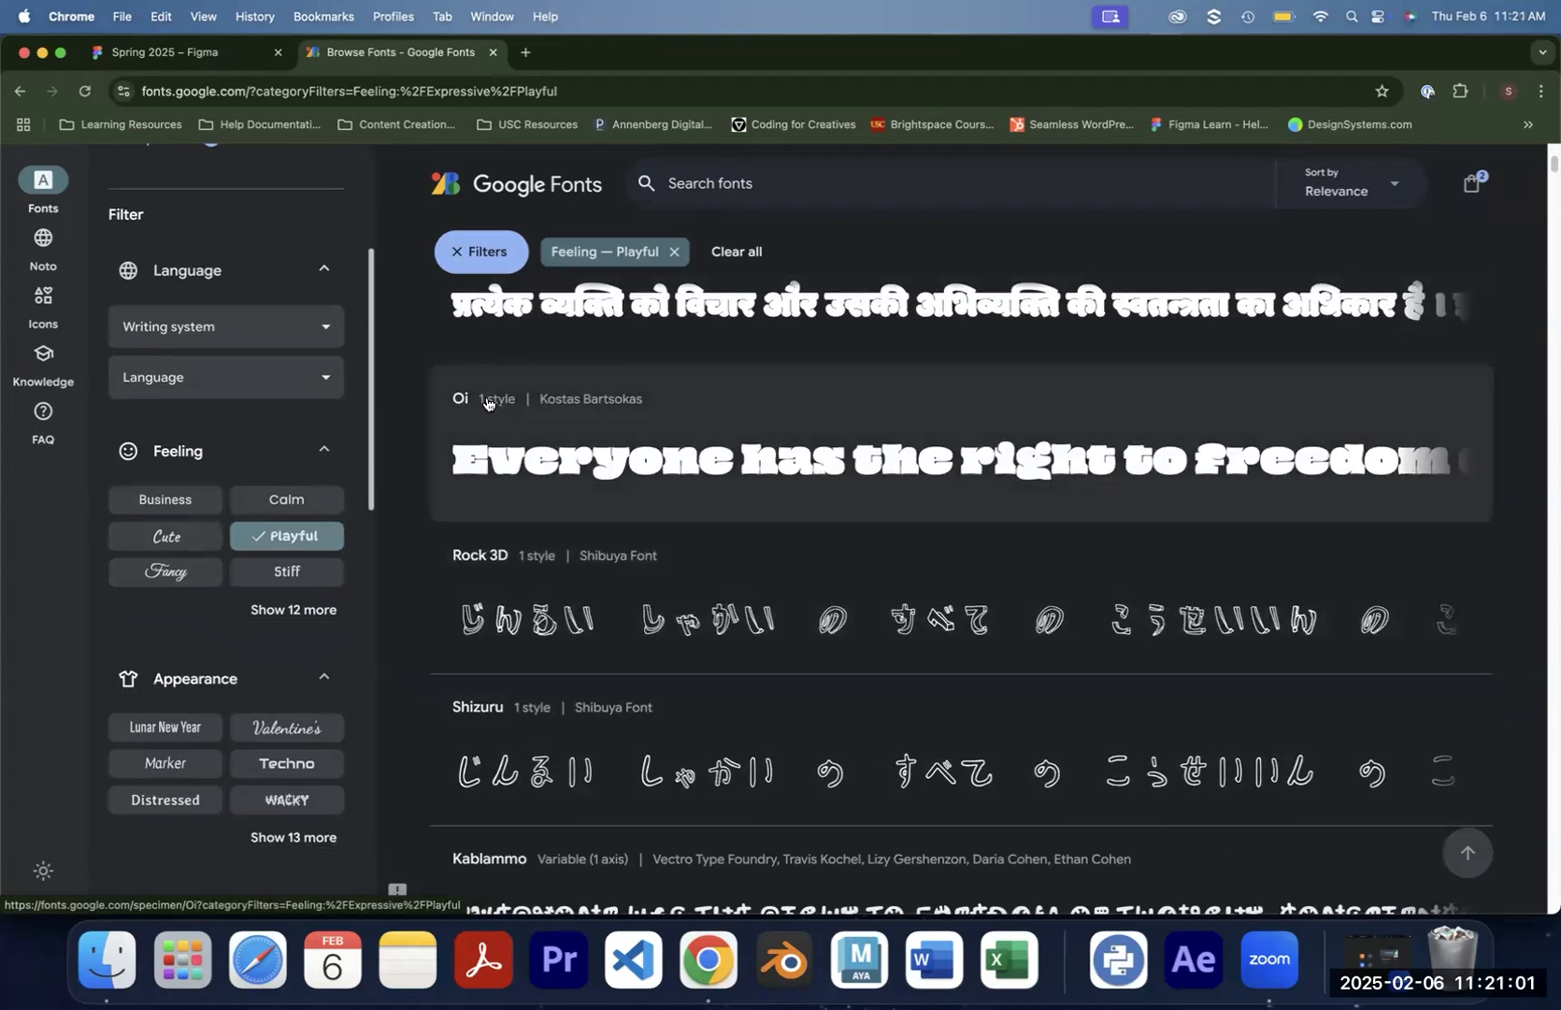
Return to the Spring 2025 Figma file and set the H1 text style's font to Montserrat with SemiBold weight
{"action": "left_click", "coordinate": [251, 56]}
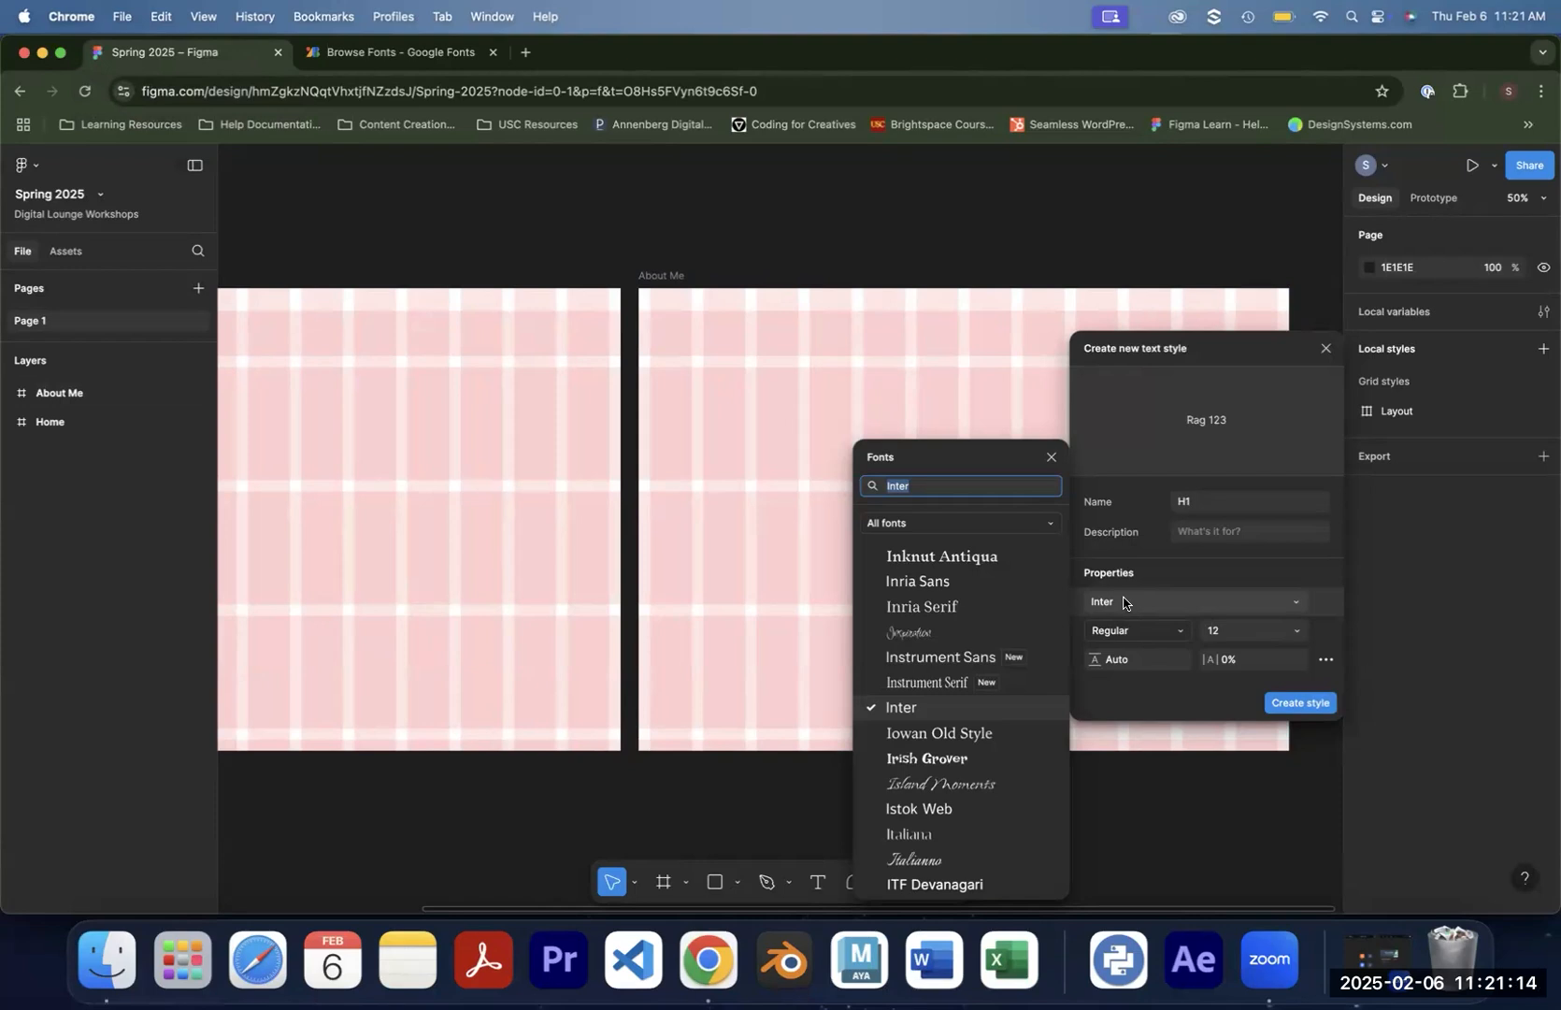
{"action": "type", "text": "Montserrat"}
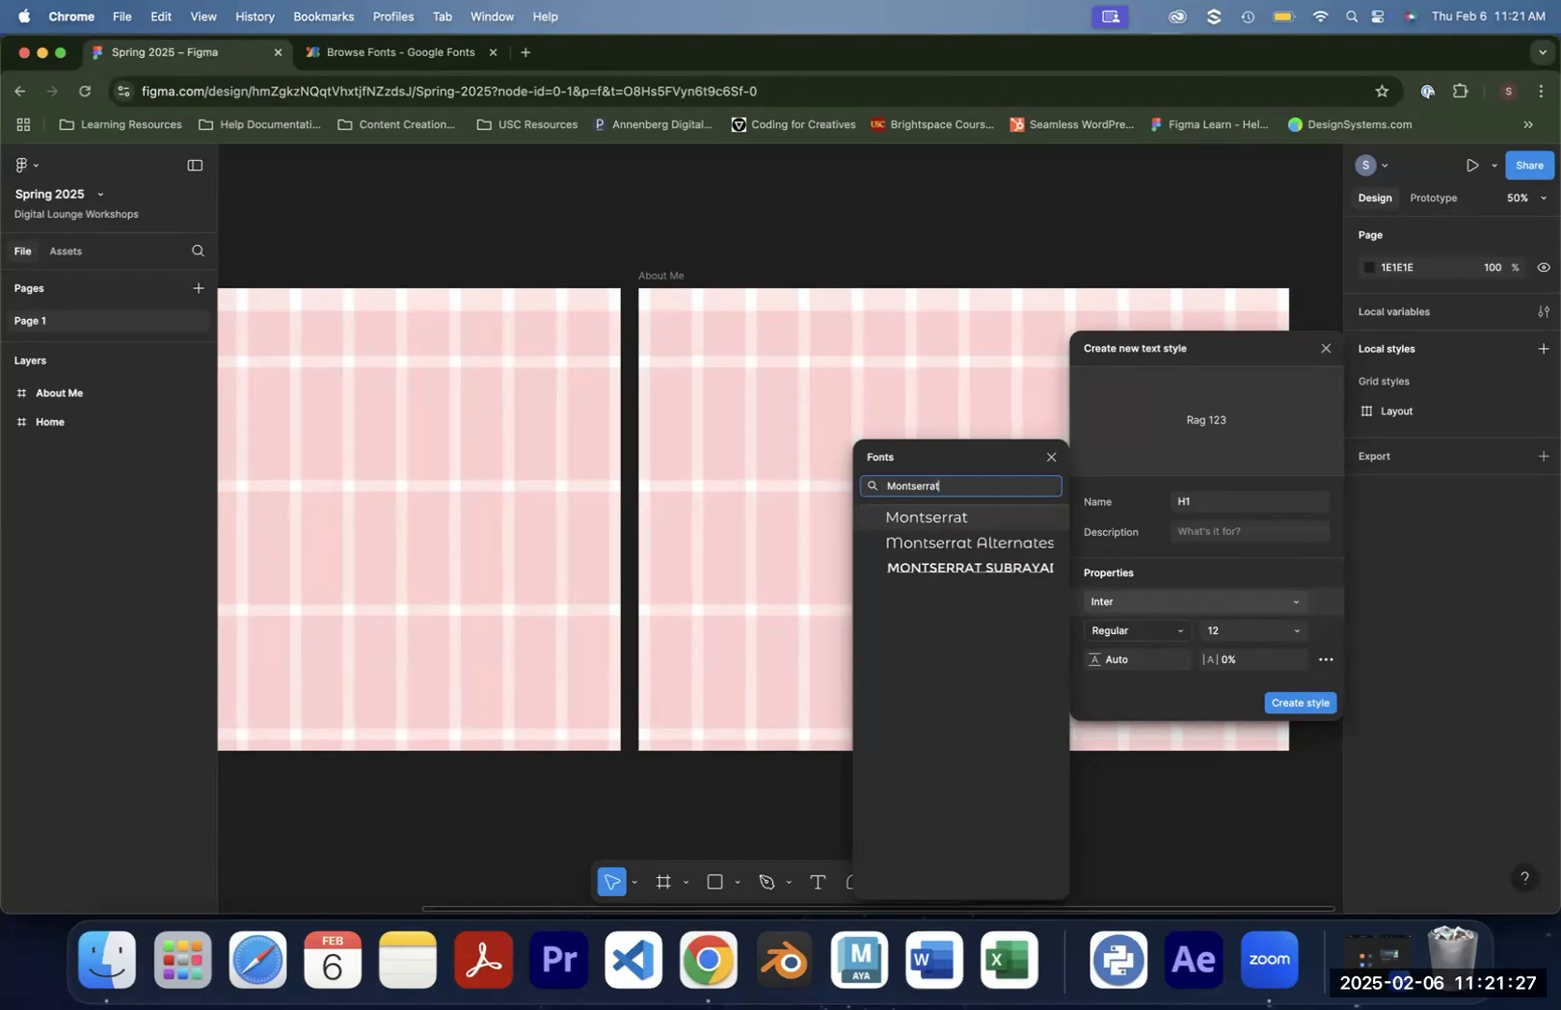
{"action": "left_click", "coordinate": [1158, 633]}
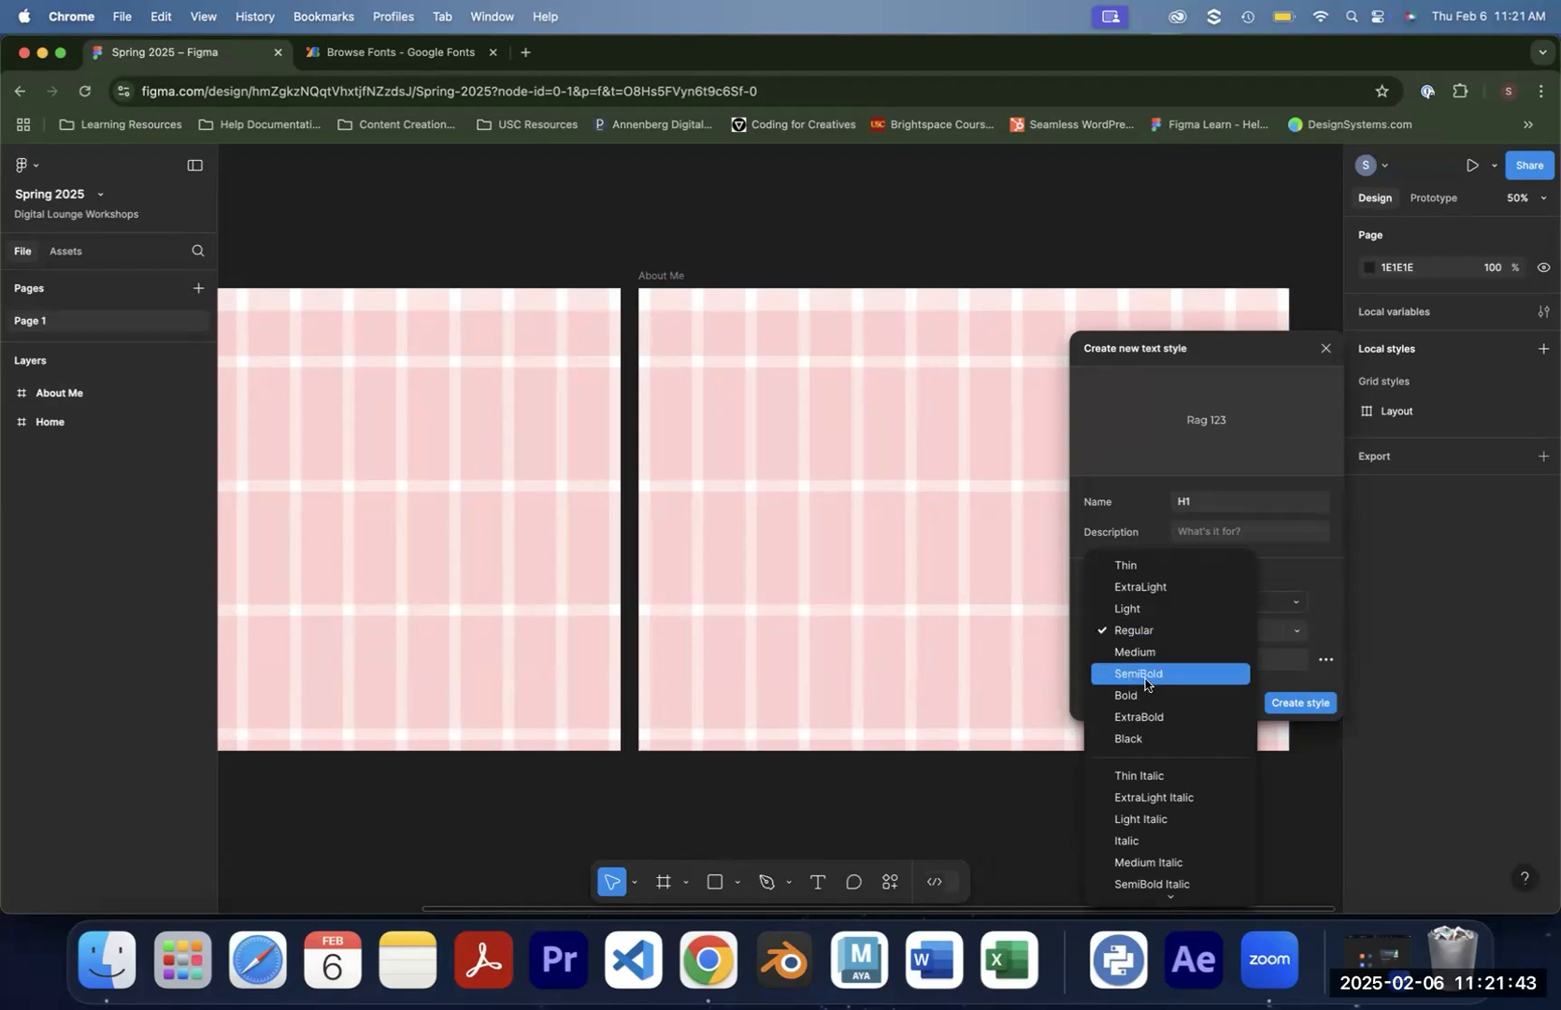
{"action": "left_click", "coordinate": [1144, 674]}
Set the H1 text style's font size to 96 and create the style
{"action": "left_click", "coordinate": [1234, 631]}
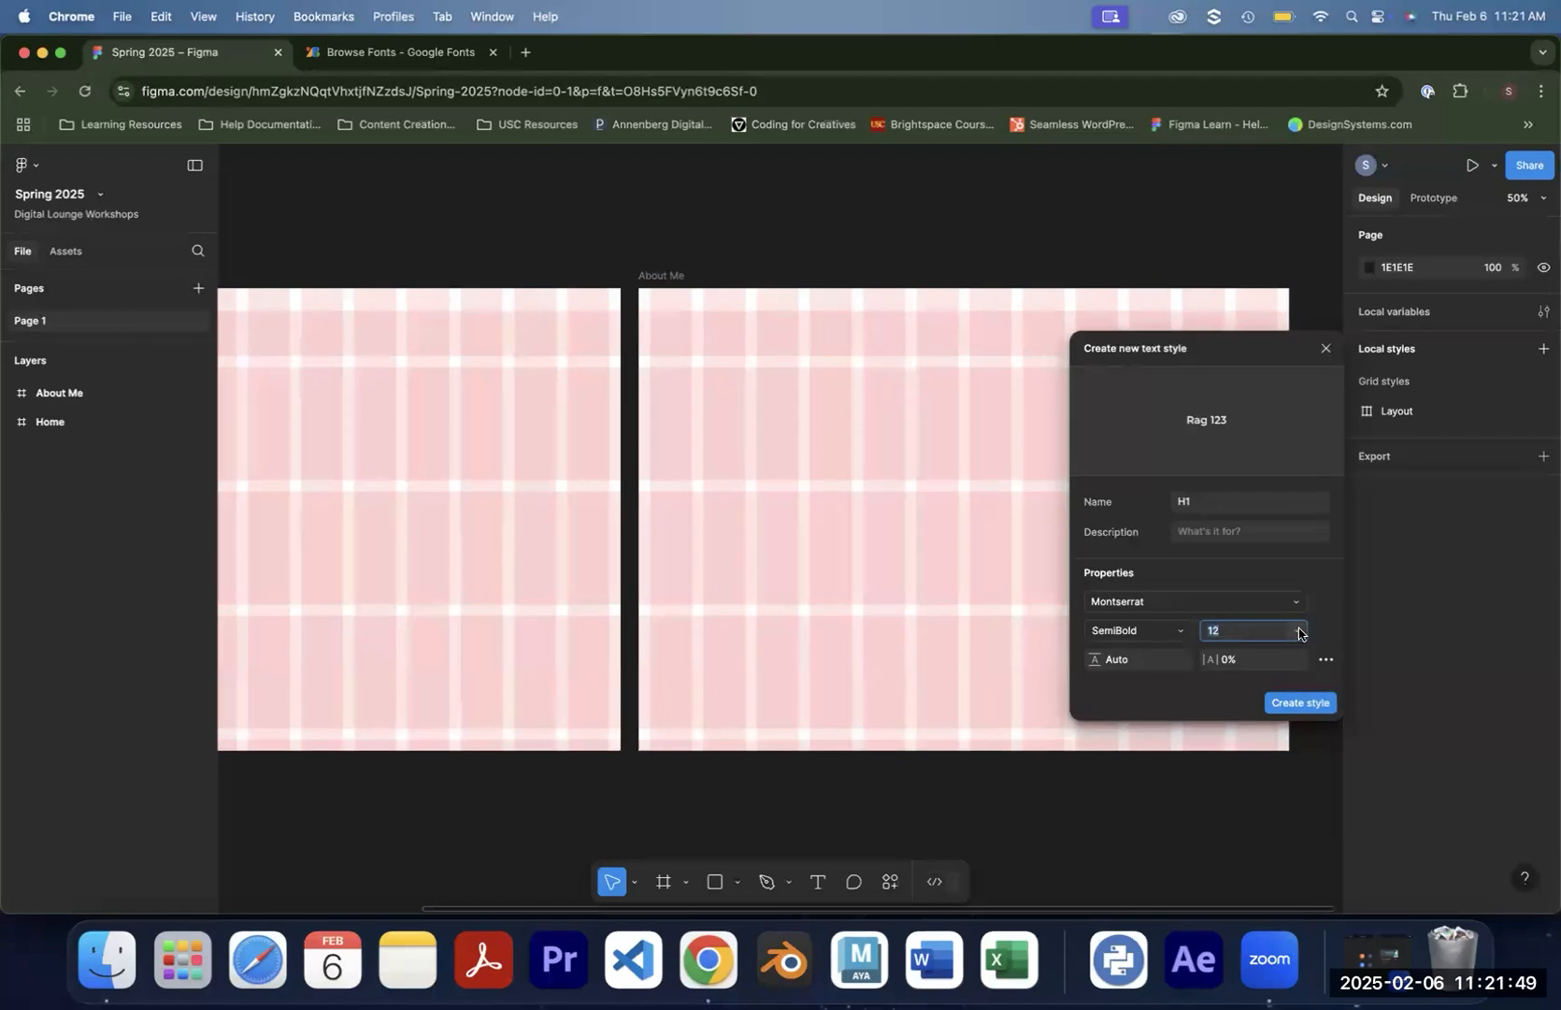
{"action": "left_click", "coordinate": [1299, 632]}
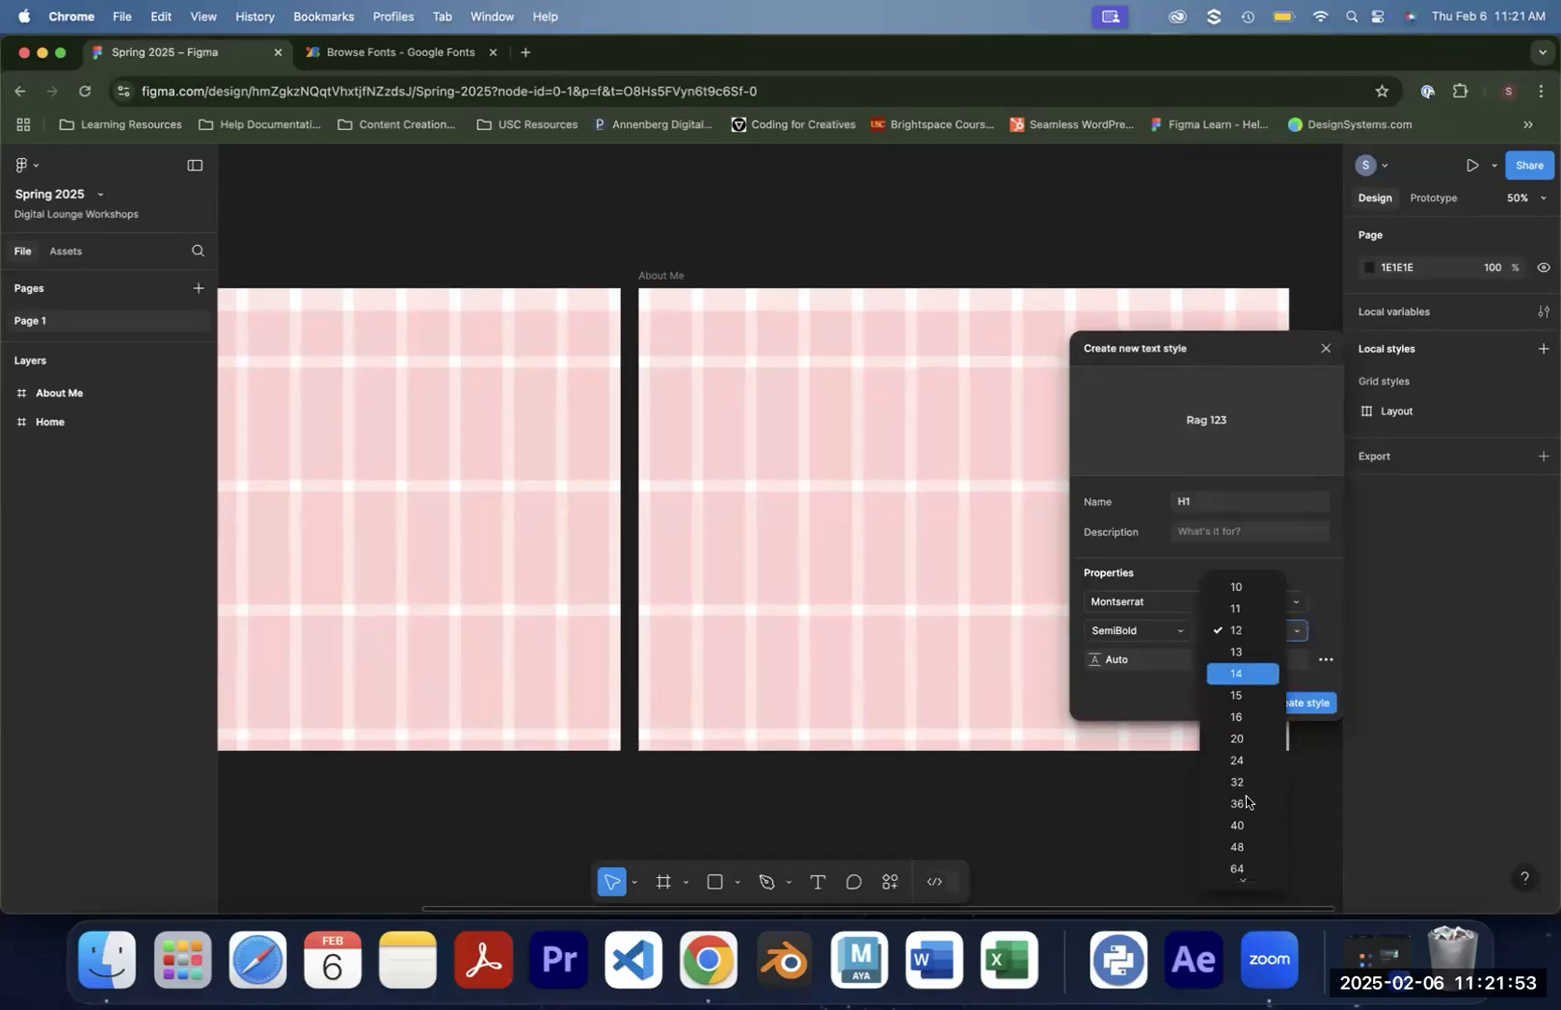
{"action": "left_click", "coordinate": [1353, 630]}
{"action": "left_click", "coordinate": [1232, 631]}
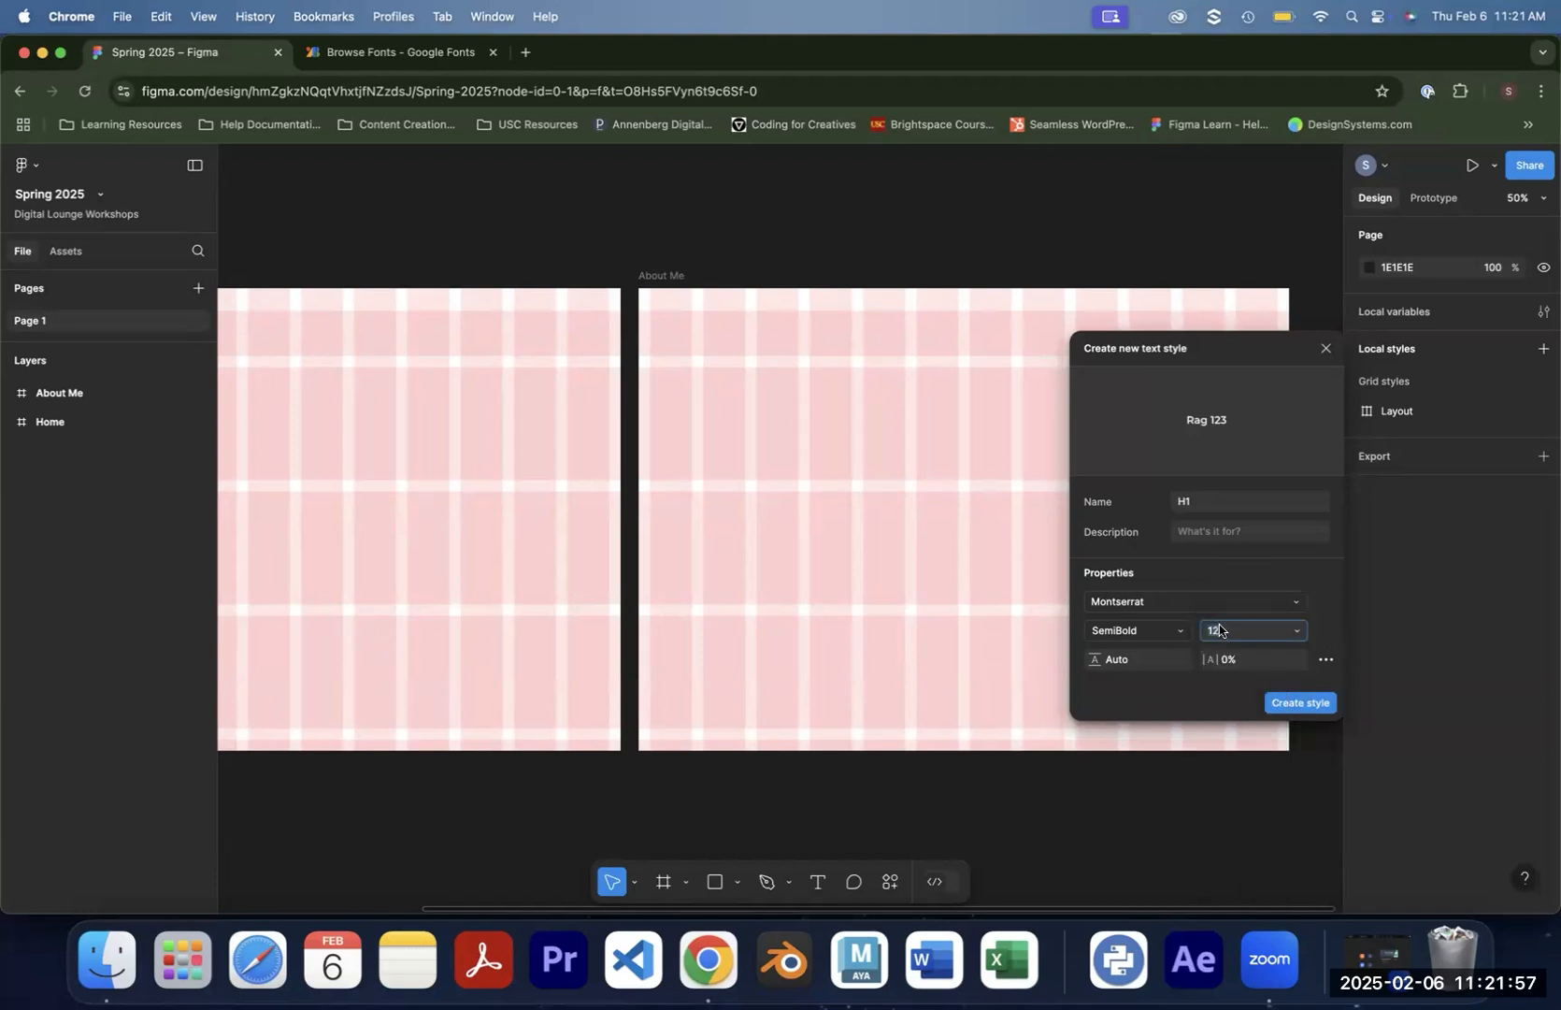
{"action": "type", "text": "96"}
{"action": "left_click", "coordinate": [1301, 702]}
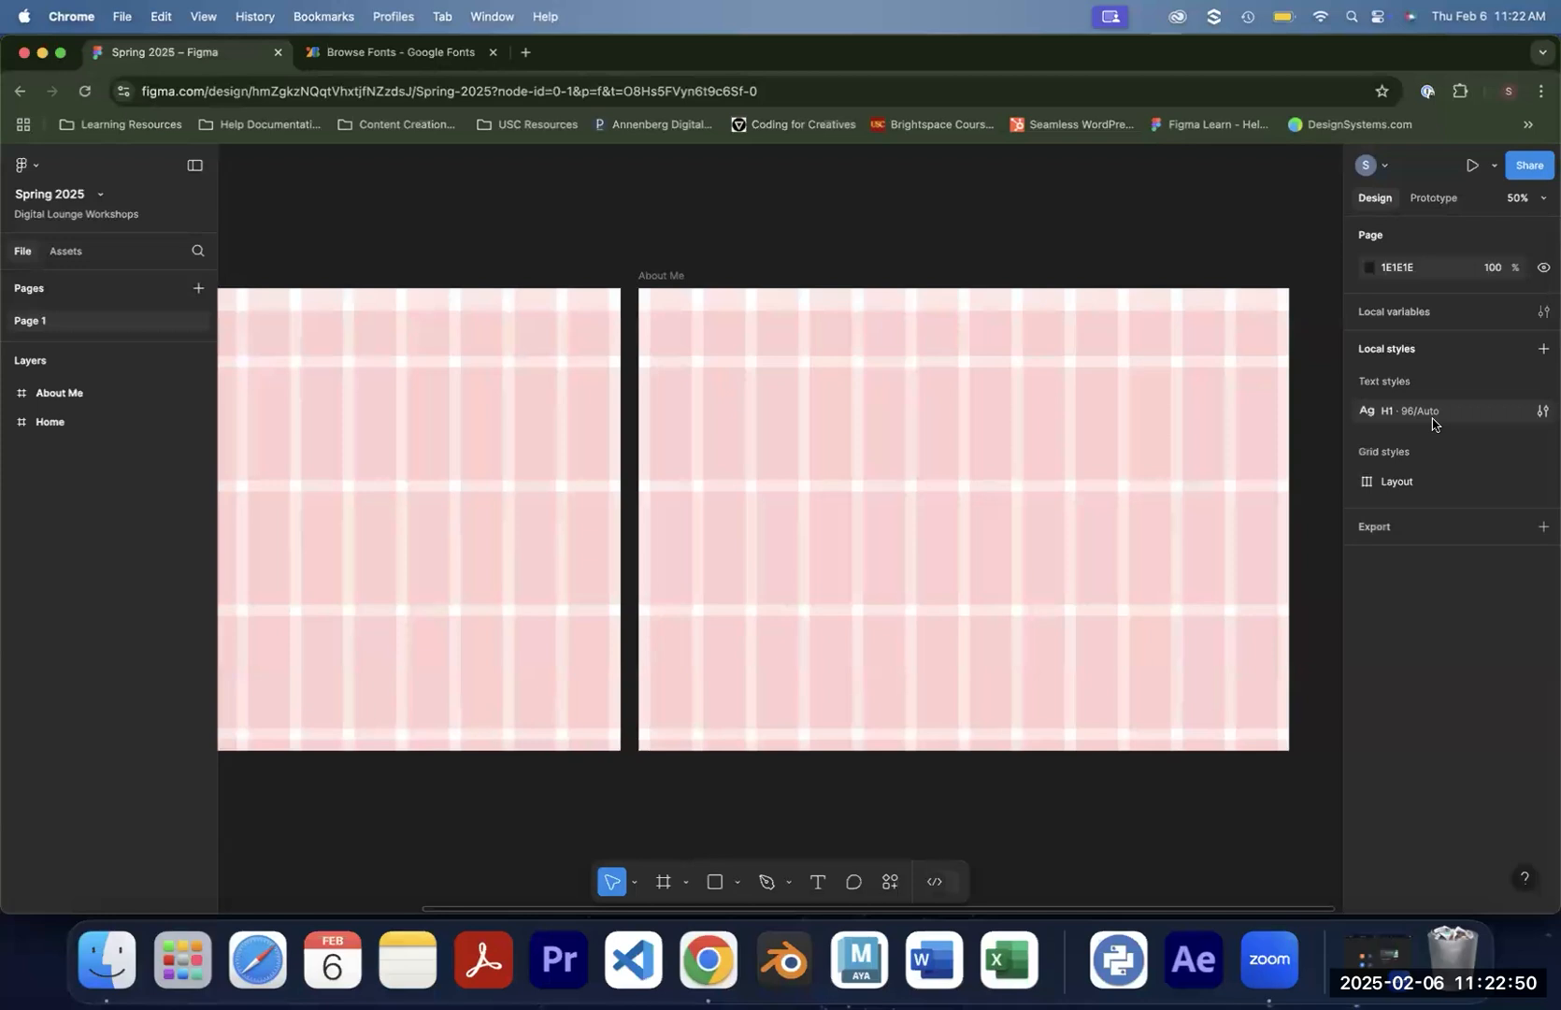
Start a new local color style and name it Text
{"action": "left_click", "coordinate": [1542, 350]}
{"action": "left_click", "coordinate": [1501, 403]}
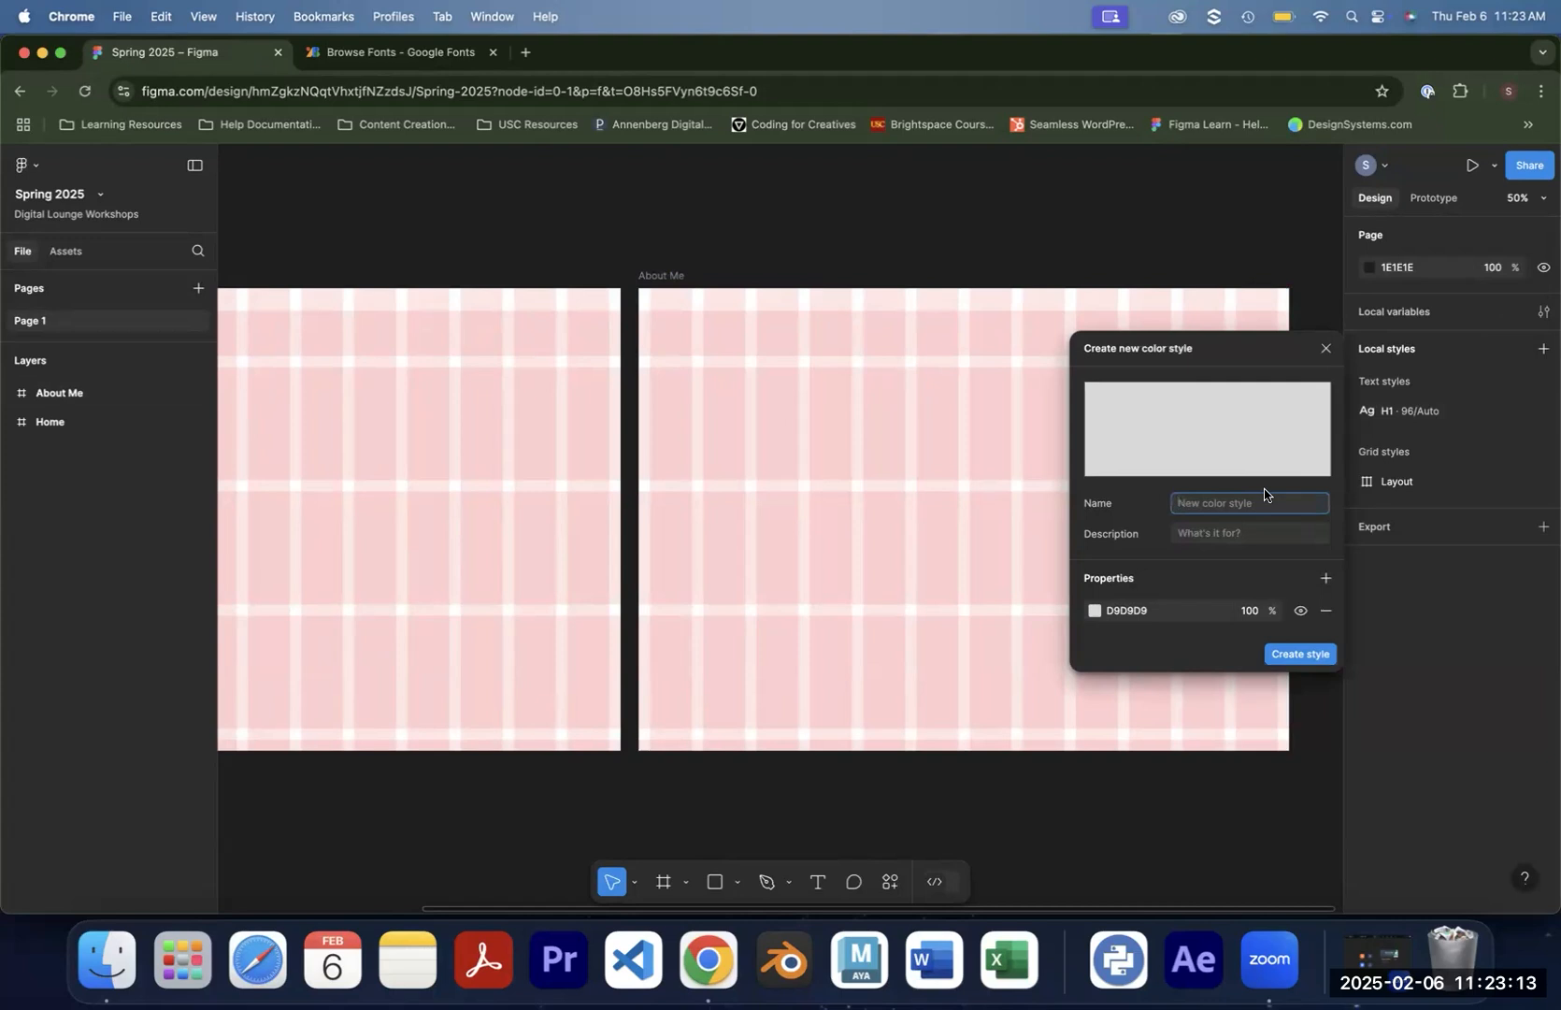
{"action": "type", "text": "Text"}
Set the Text color style to hex 1D1703 at 100% opacity and create the style
{"action": "left_click", "coordinate": [1096, 602]}
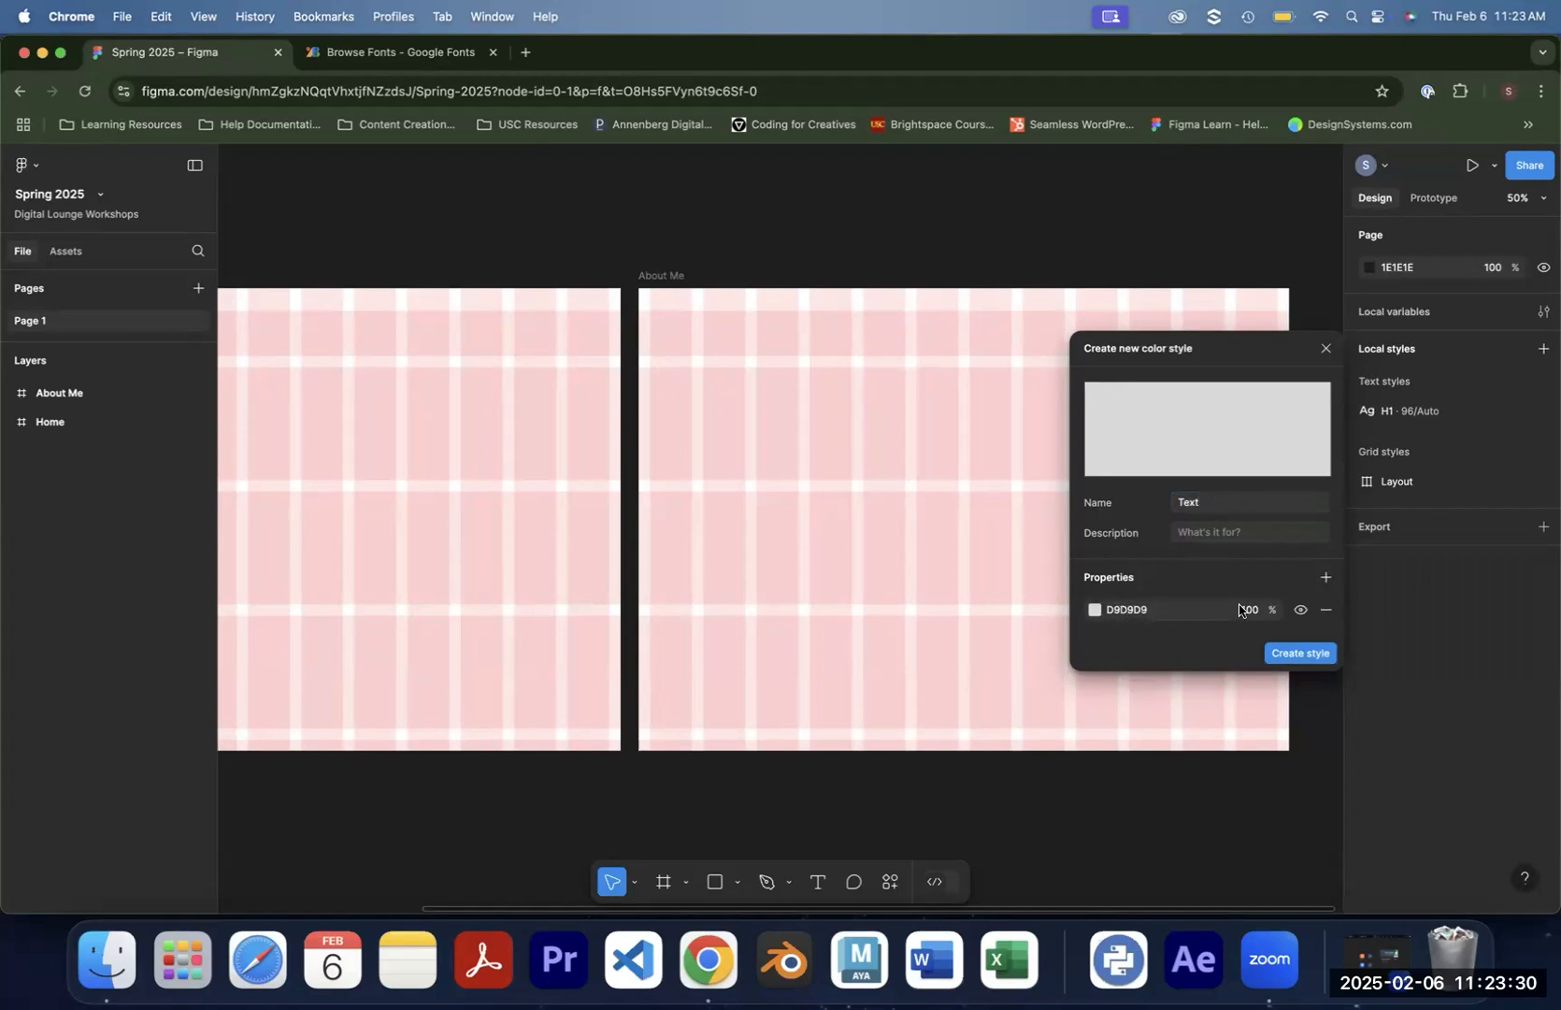
{"action": "left_click", "coordinate": [1094, 611]}
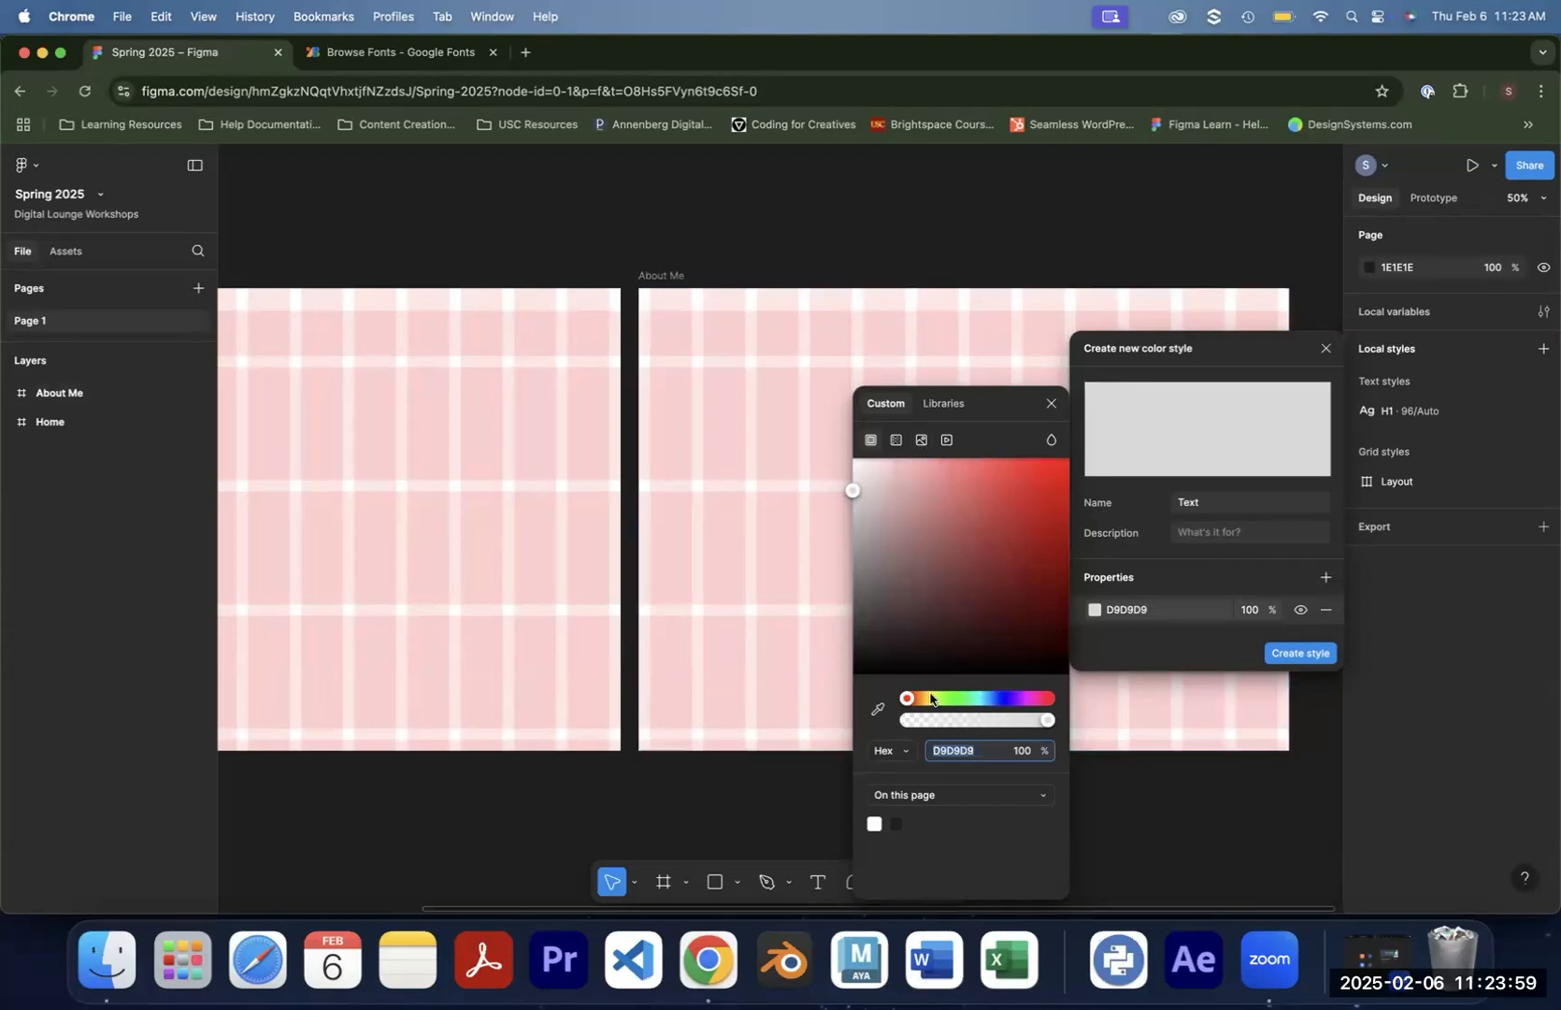
{"action": "left_click", "coordinate": [877, 708]}
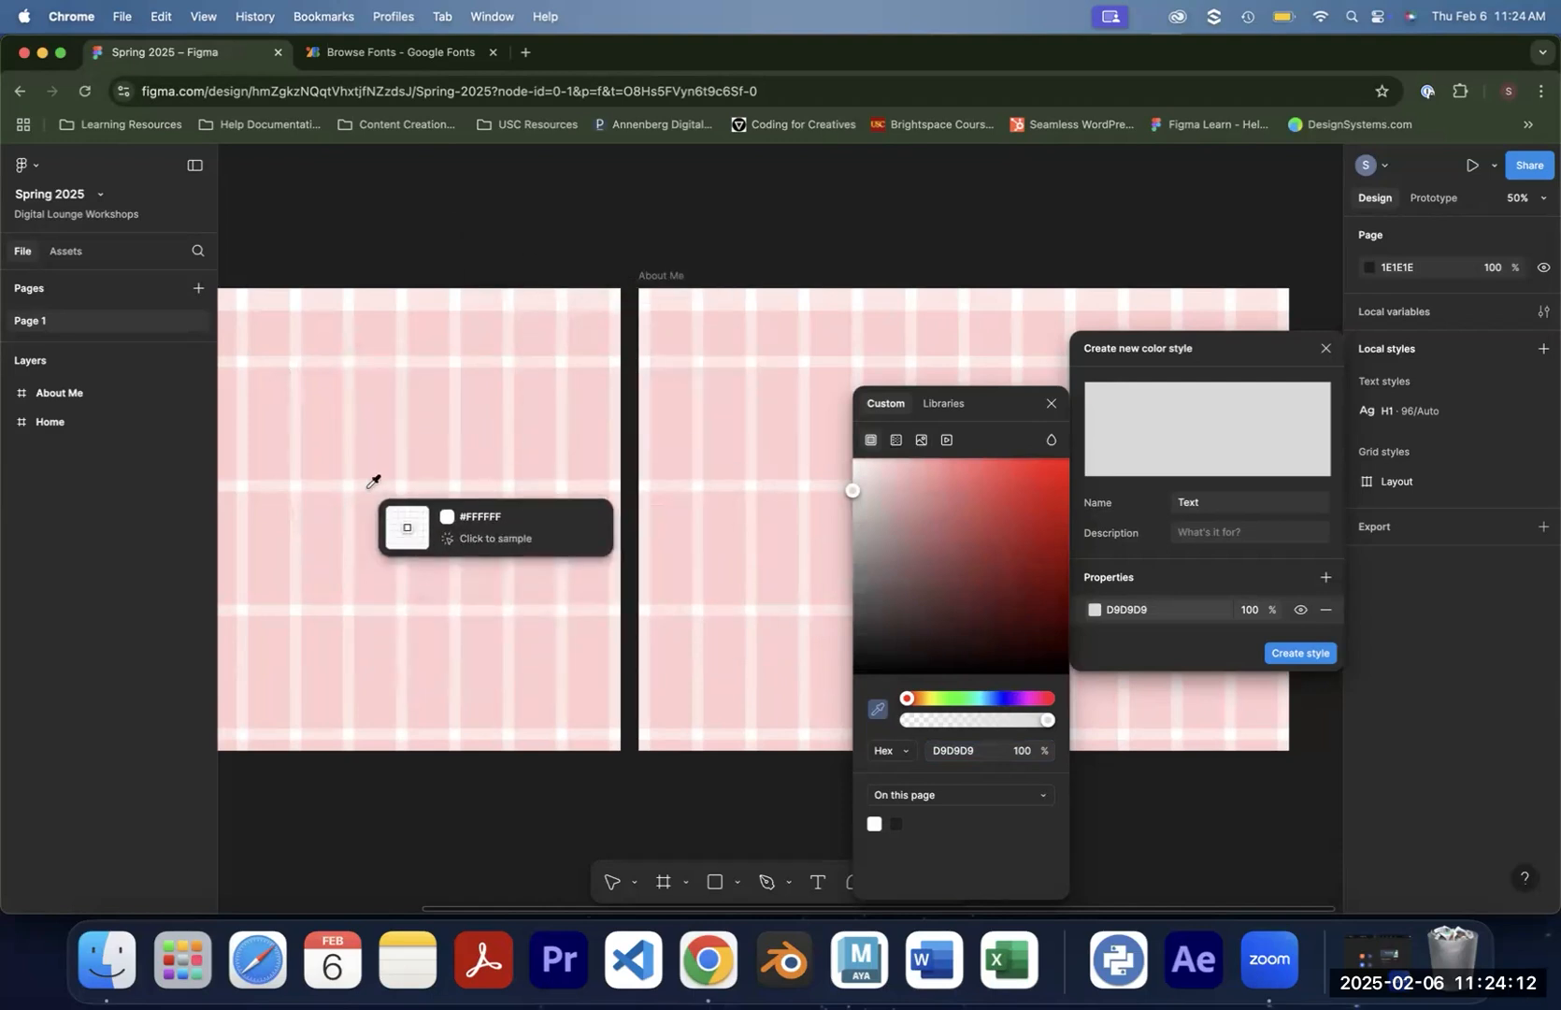
{"action": "left_click", "coordinate": [963, 750]}
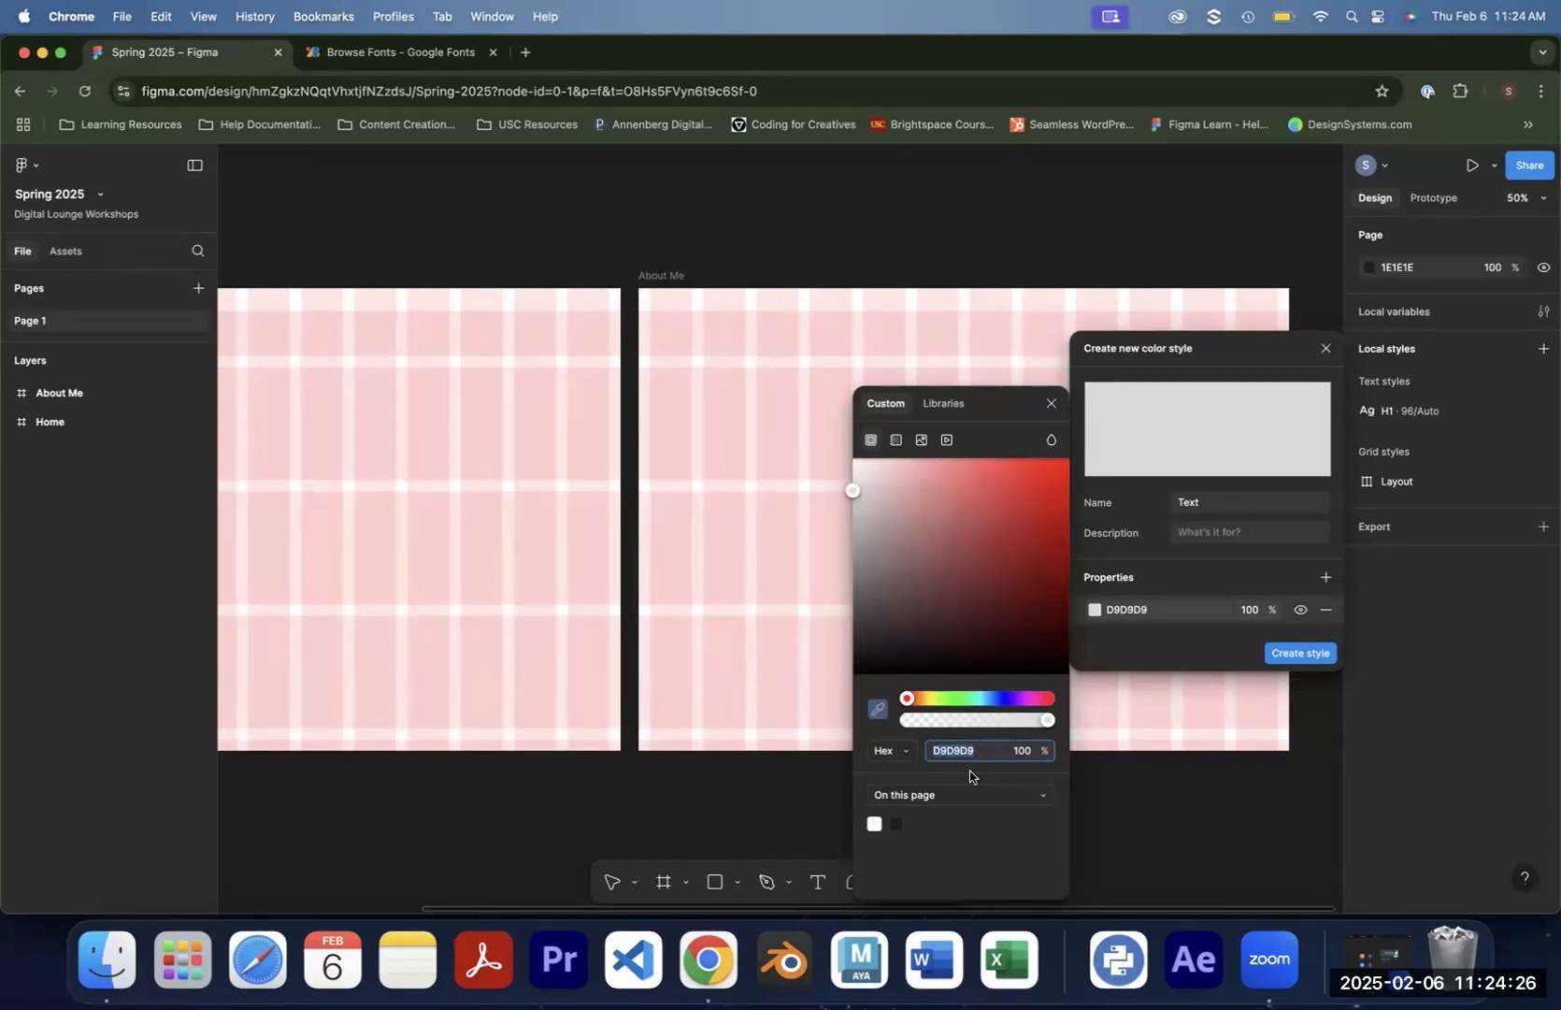
{"action": "left_click", "coordinate": [957, 753]}
{"action": "left_click_drag", "start_coordinate": [978, 750], "coordinate": [905, 750]}
{"action": "type", "text": "1D1703"}
{"action": "left_click", "coordinate": [1179, 636]}
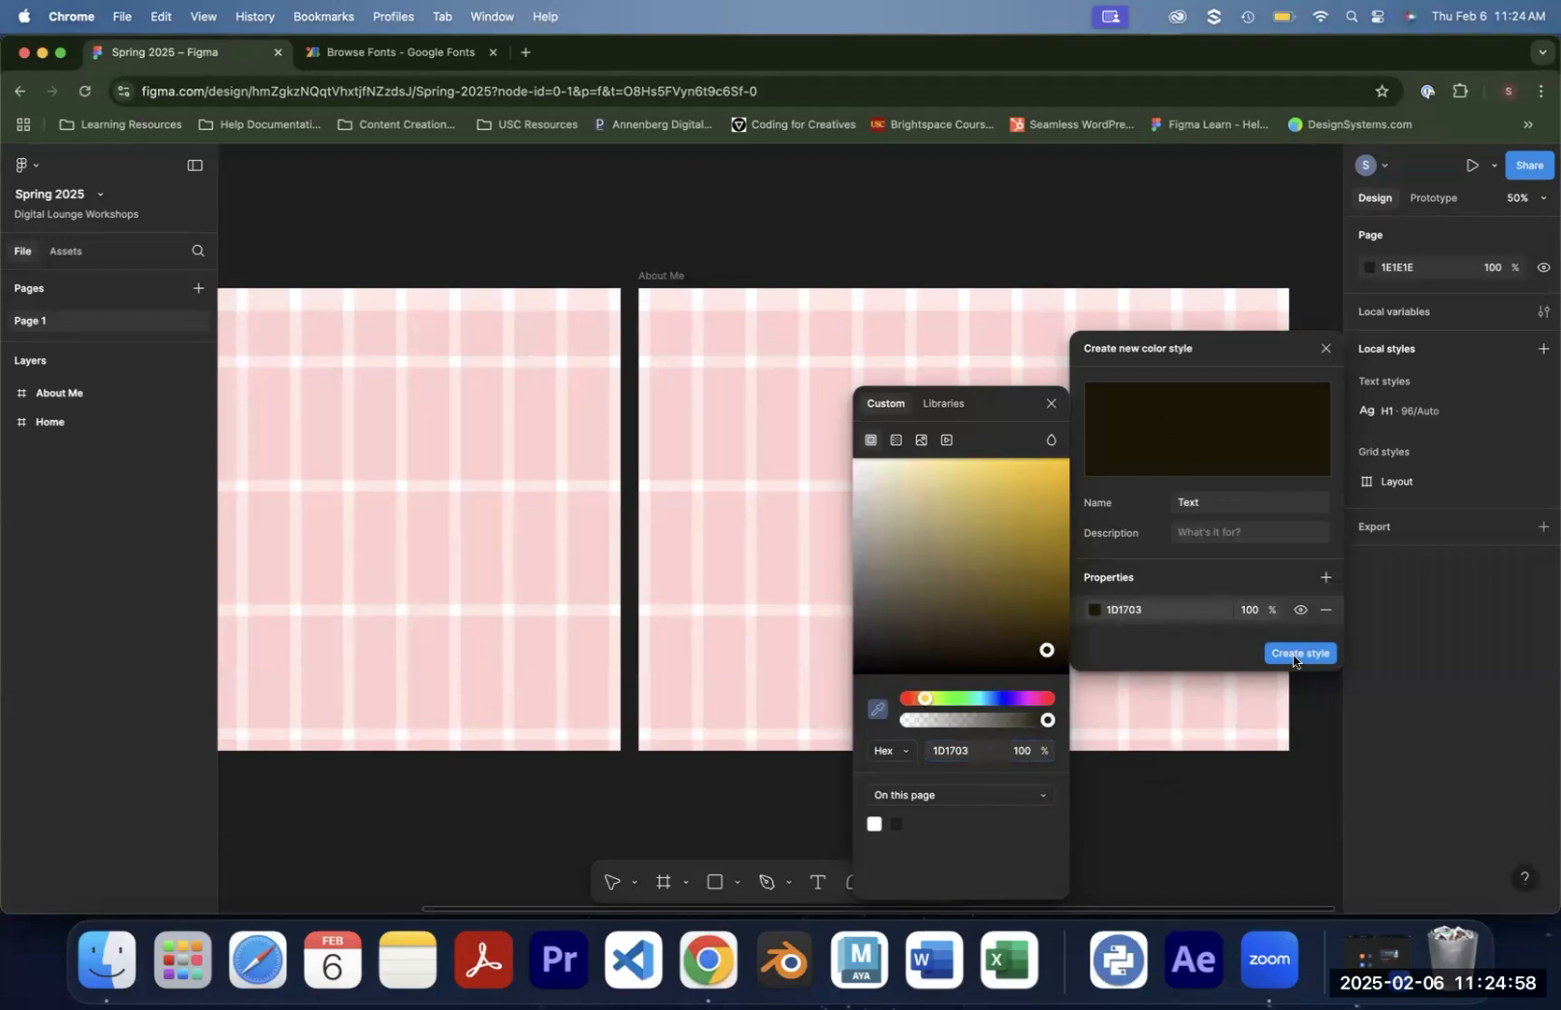
{"action": "left_click", "coordinate": [1311, 660]}
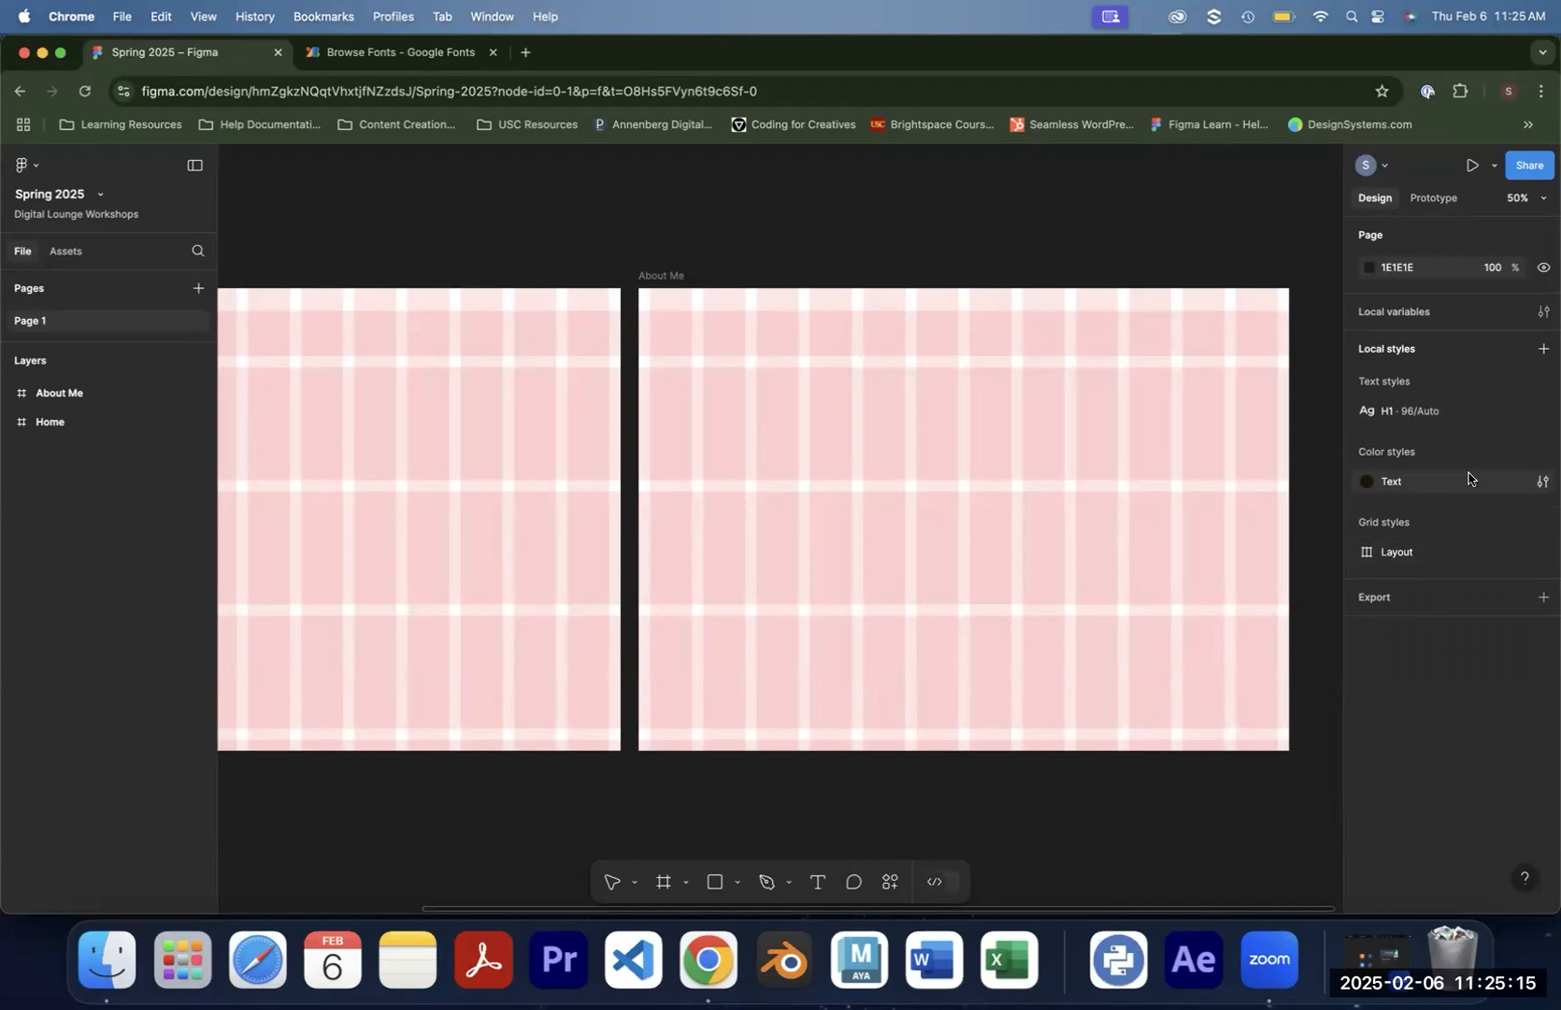
Open the Realtime Colors site at realtimecolors.com in a new browser tab
{"action": "left_click_drag", "start_coordinate": [1467, 477], "coordinate": [384, 59]}
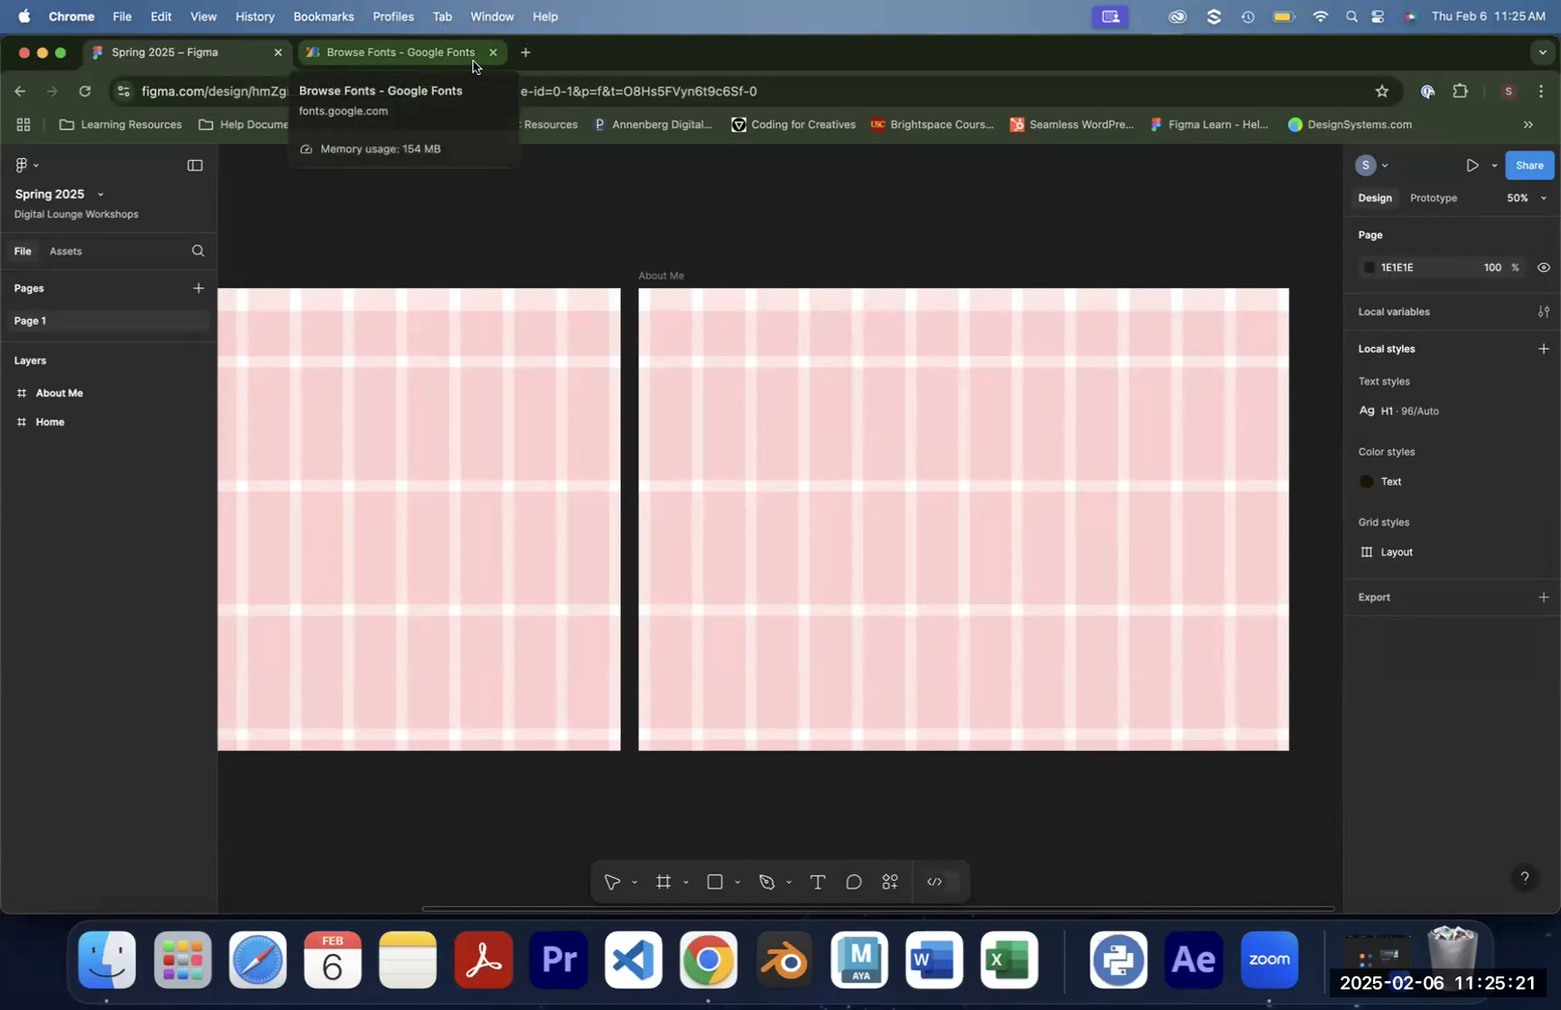
{"action": "left_click", "coordinate": [523, 53]}
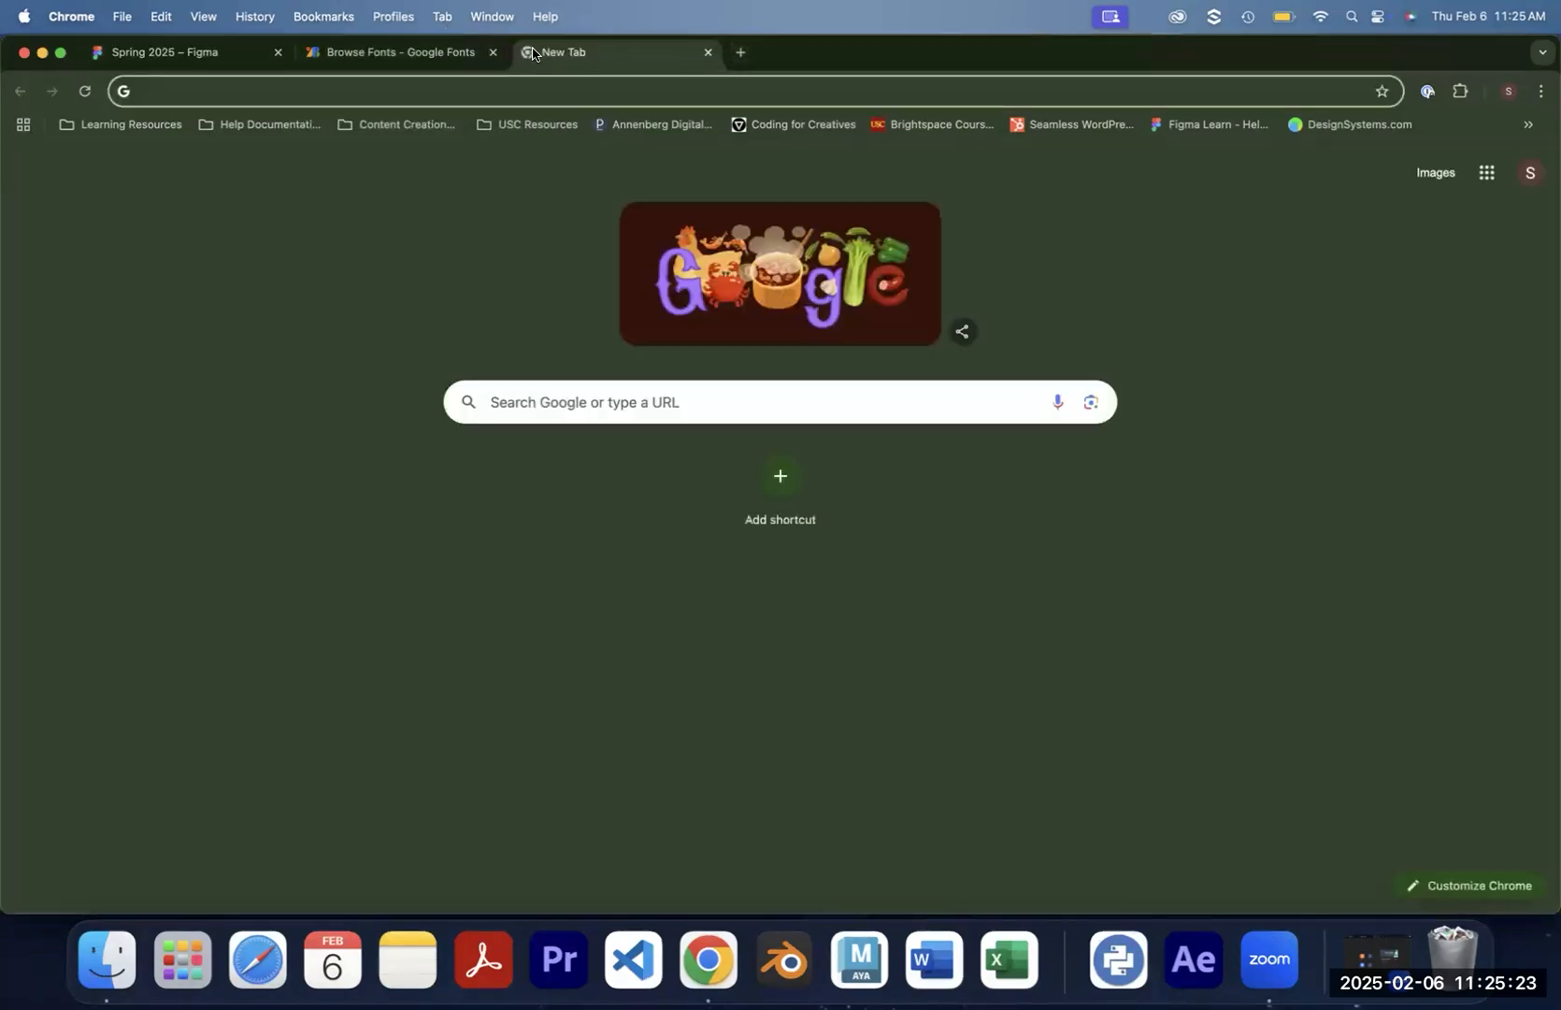
{"action": "type", "text": "realtimecolors.com/?colors=000000-ffffff-4685ff-f2f2f2-ffb084"}
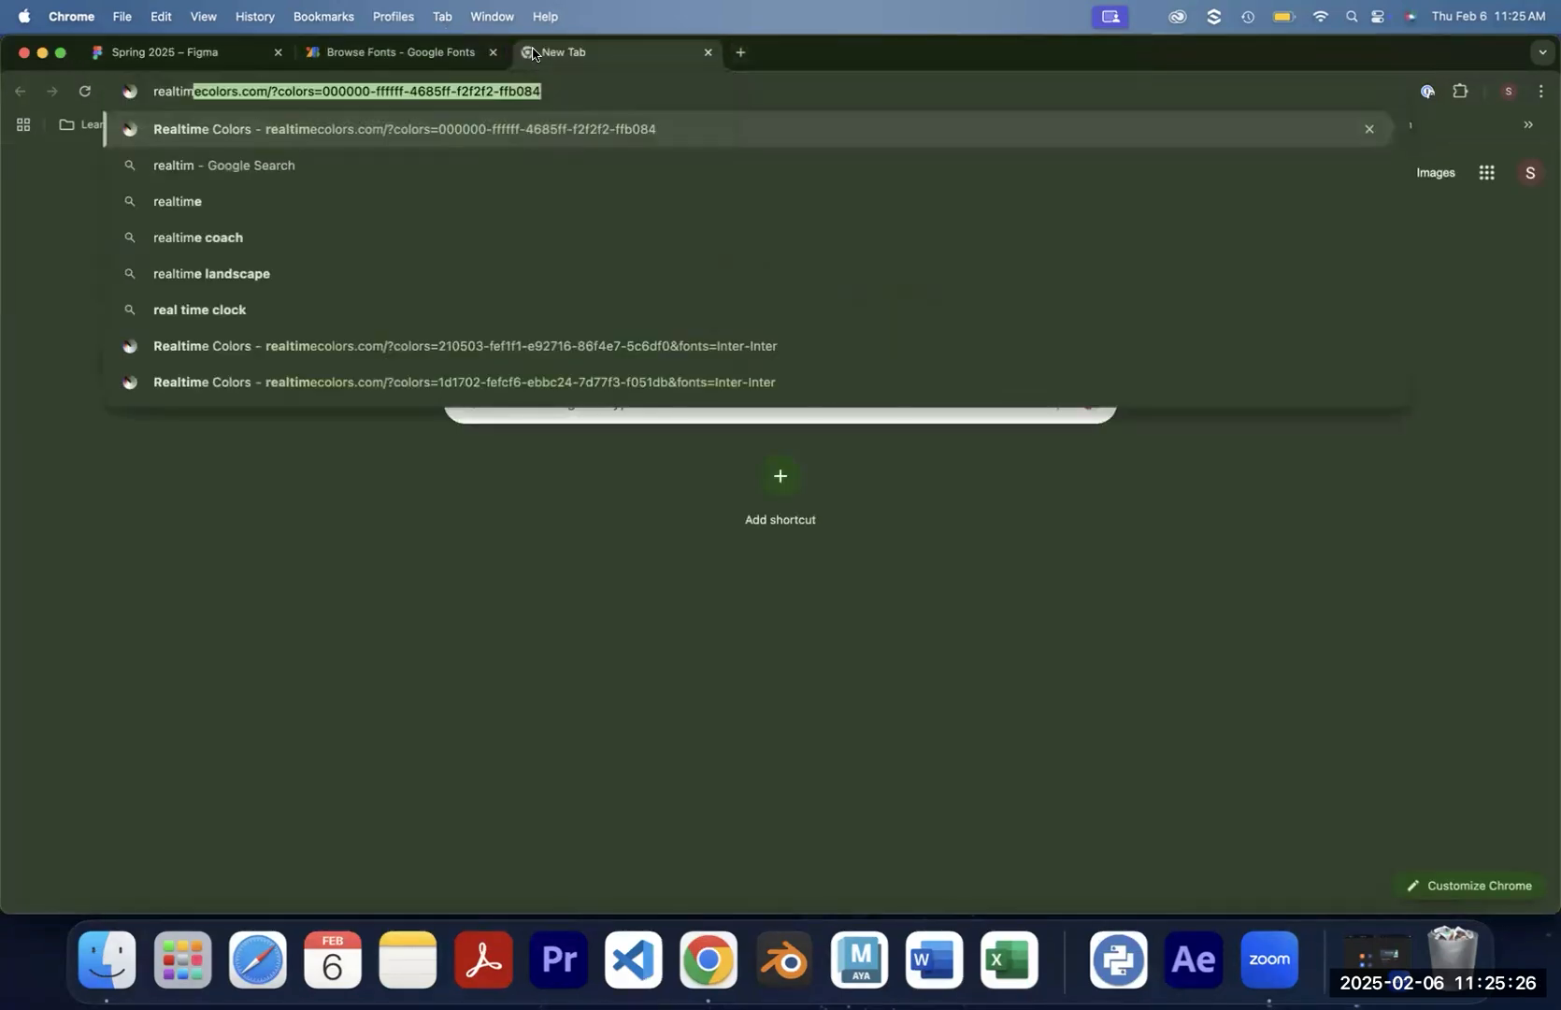
{"action": "key", "text": "Return"}
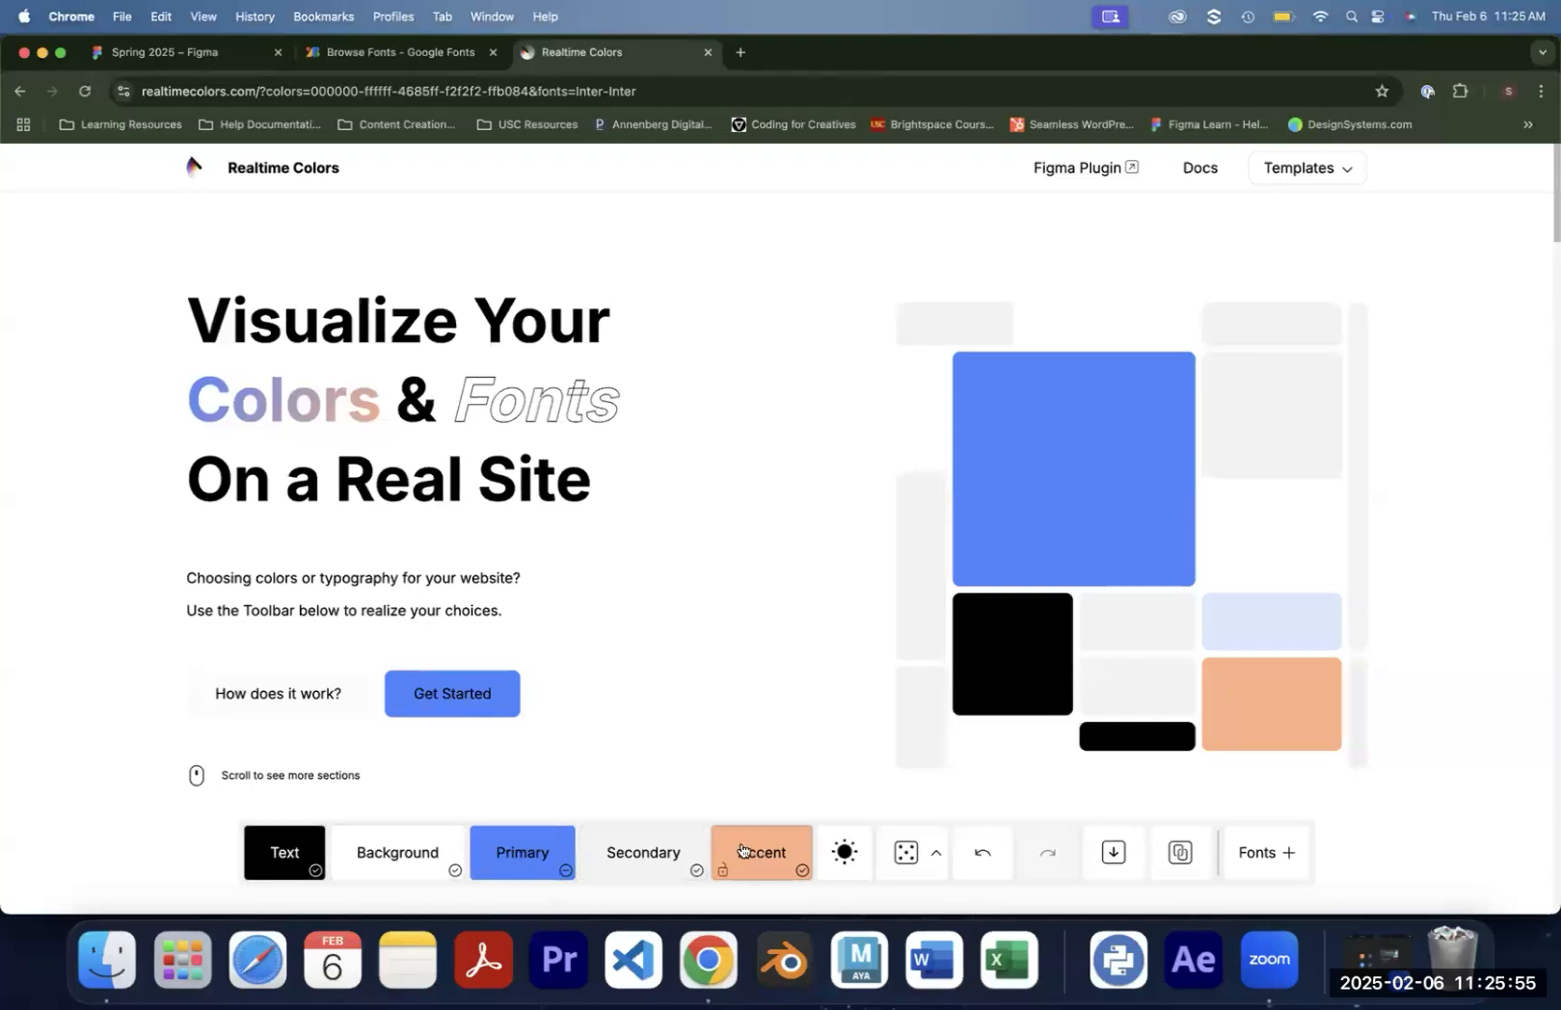
Examine the Primary and Background color pickers of the Realtime Colors sample page
{"action": "scroll", "coordinate": [624, 567], "scroll_direction": "down", "scroll_amount": 3}
{"action": "left_click", "coordinate": [535, 867]}
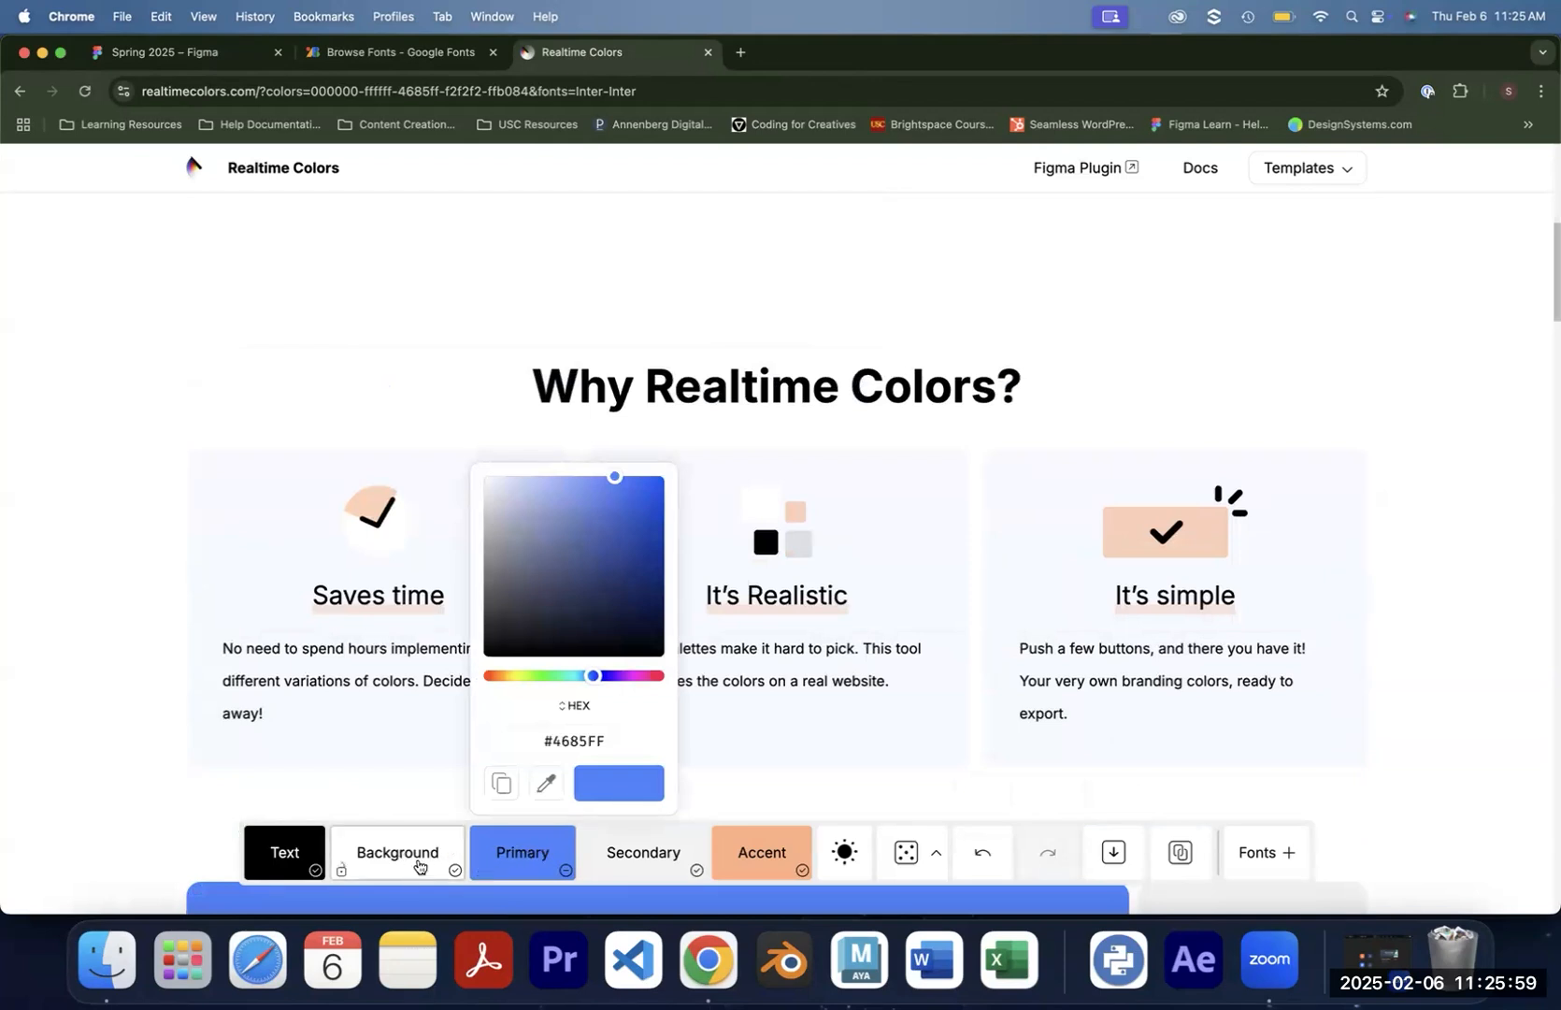
{"action": "left_click", "coordinate": [412, 860]}
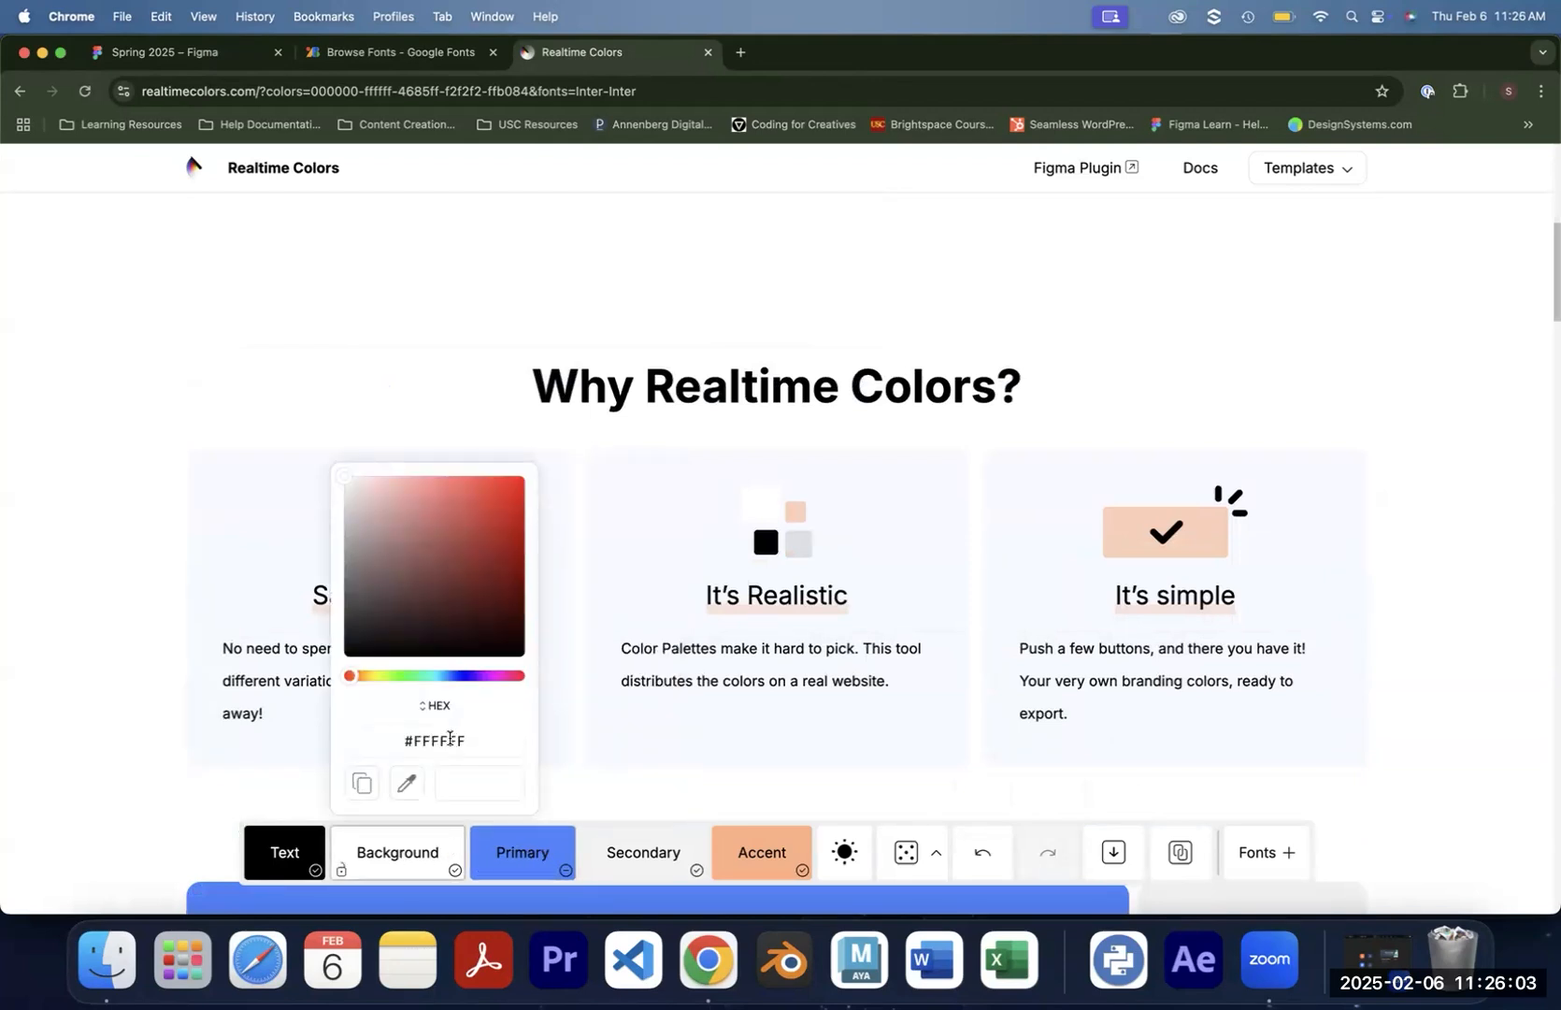
{"action": "scroll", "coordinate": [1384, 474], "scroll_direction": "up", "scroll_amount": 10}
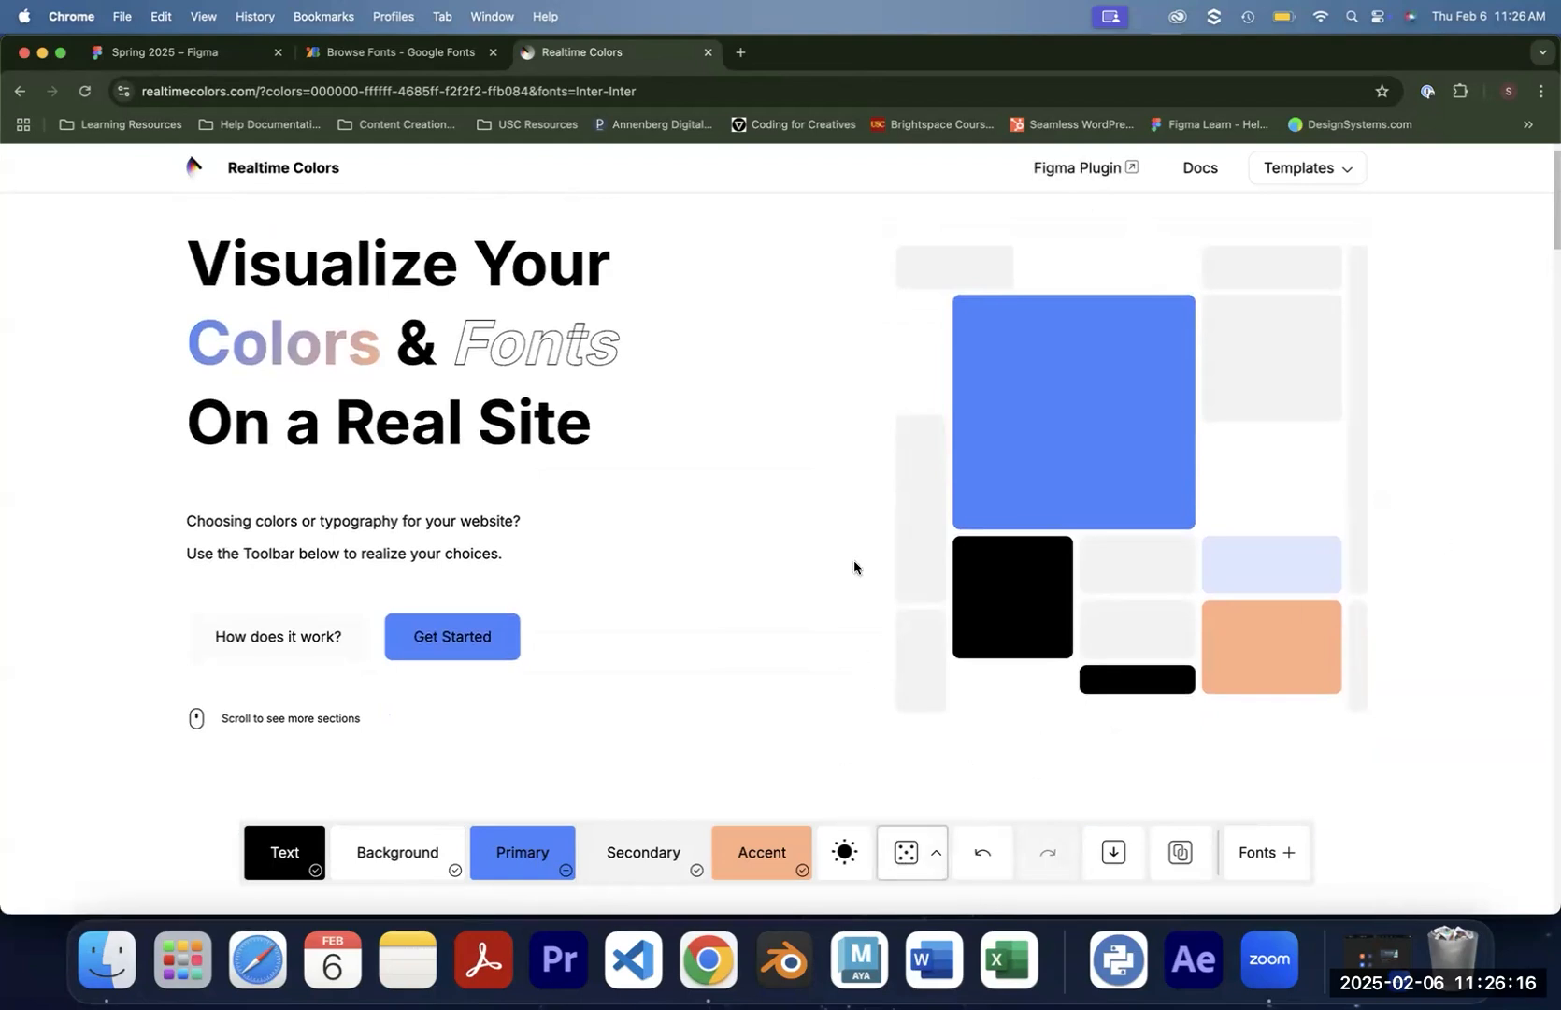
Generate a series of random palettes in Realtime Colors and compare them on the sample page
{"action": "key", "text": "space"}
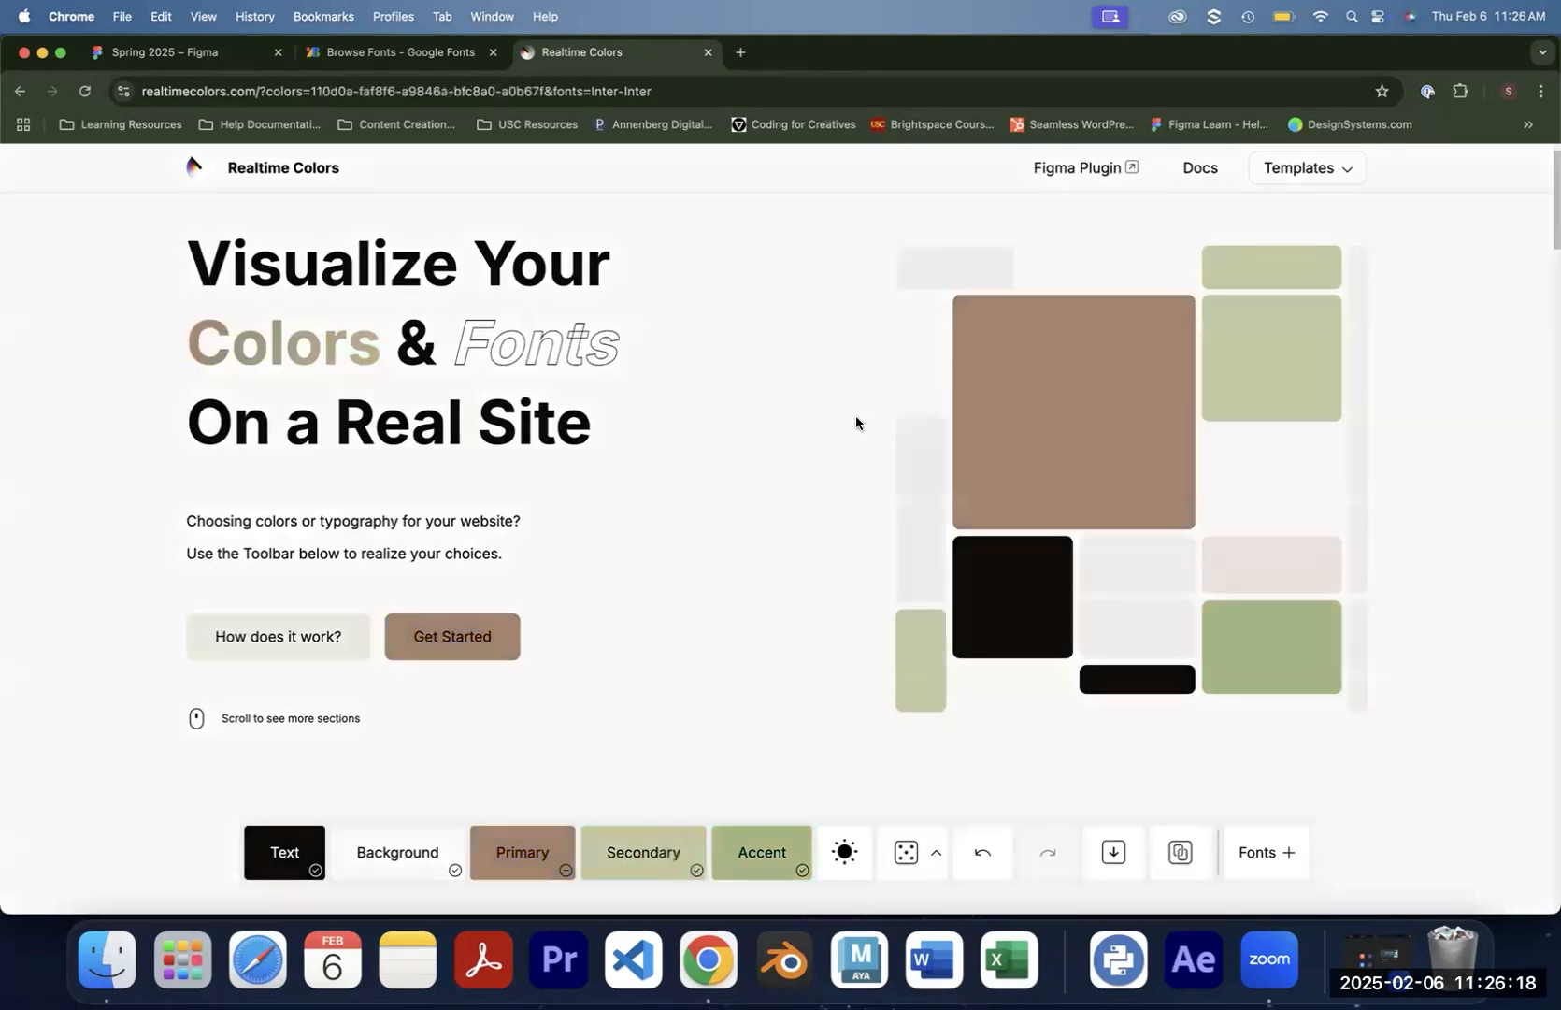
{"action": "key", "text": "space"}
{"action": "key", "text": "space"}
{"action": "key", "text": "space"}
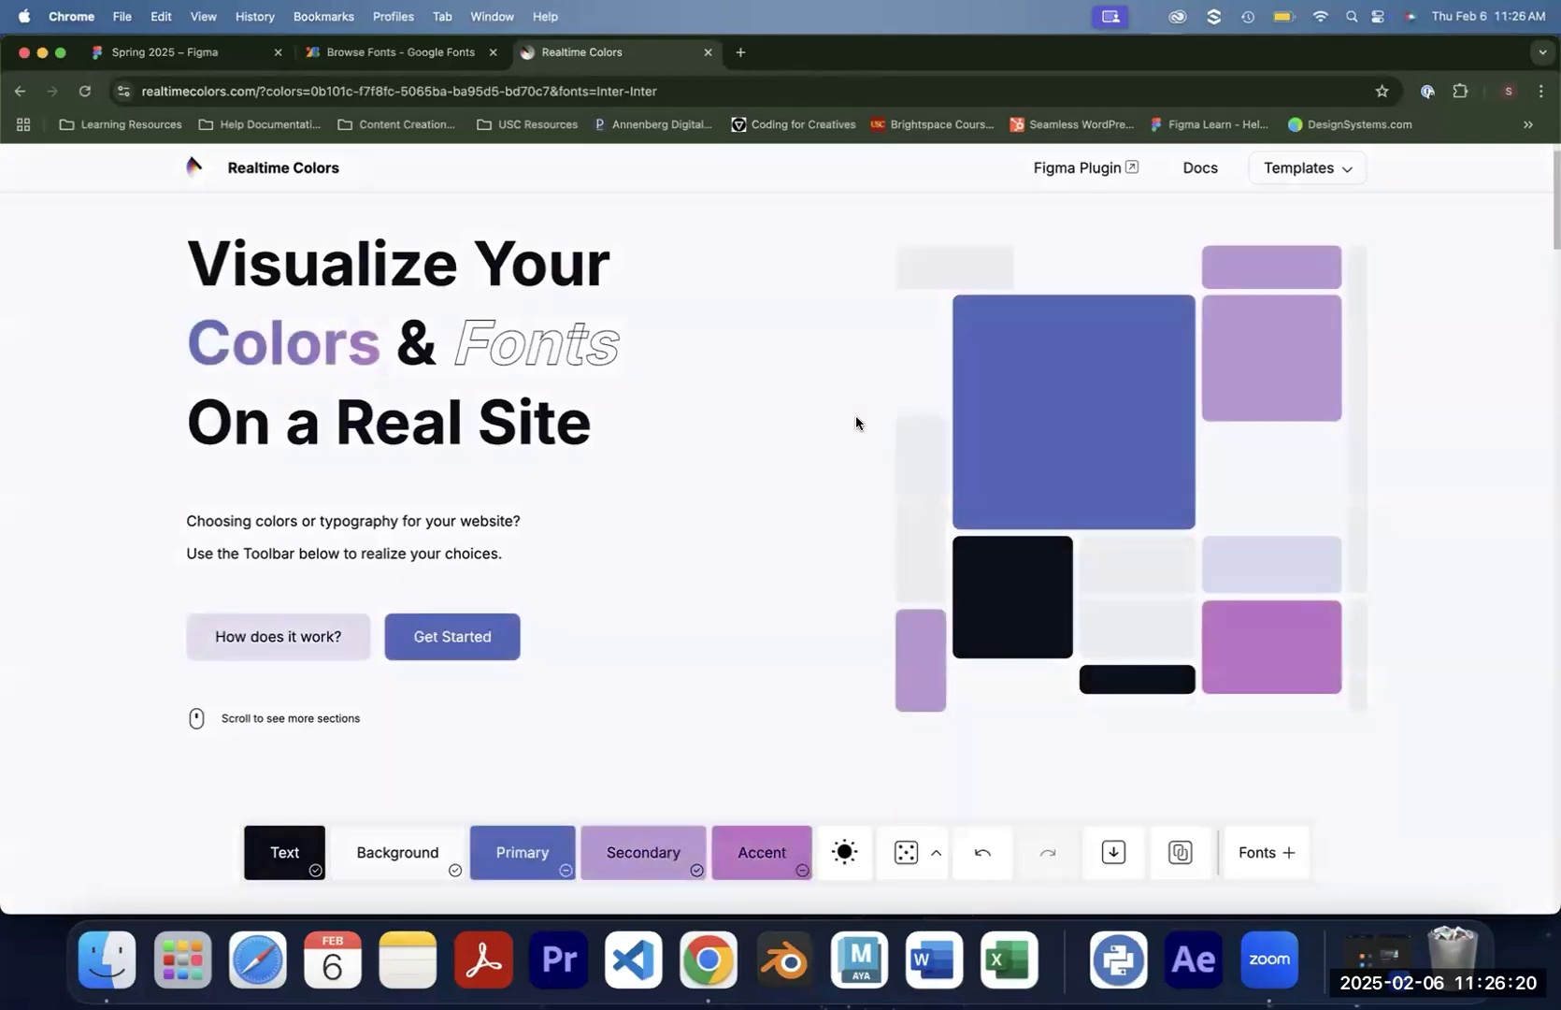
{"action": "key", "text": "space"}
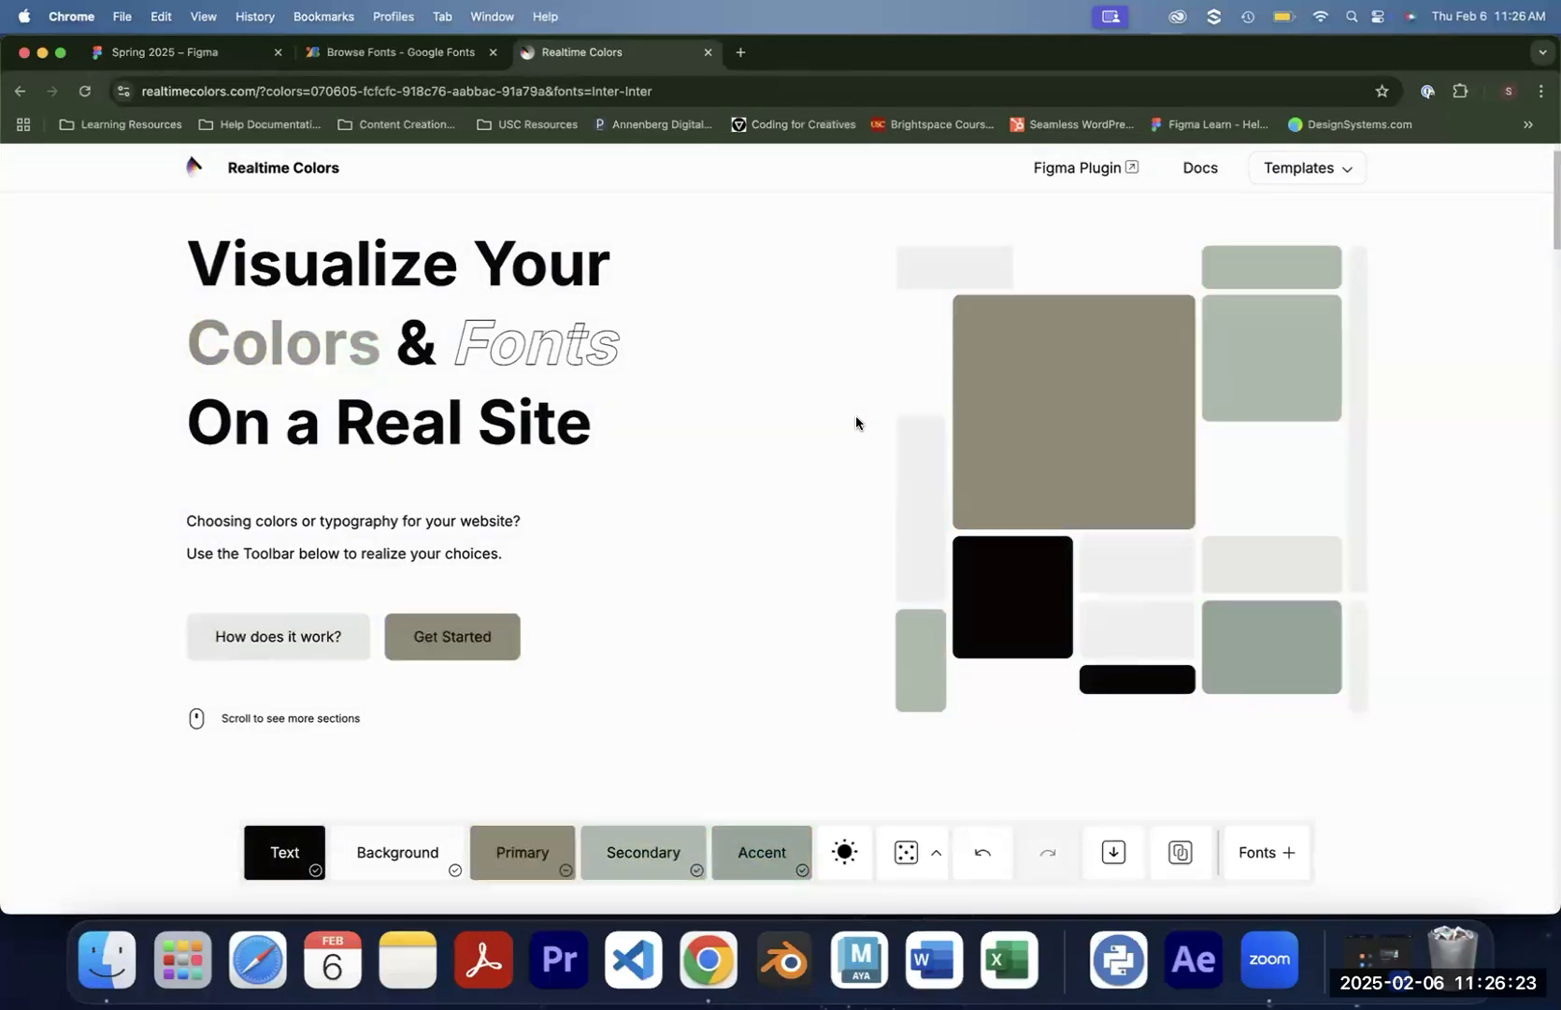
{"action": "key", "text": "space"}
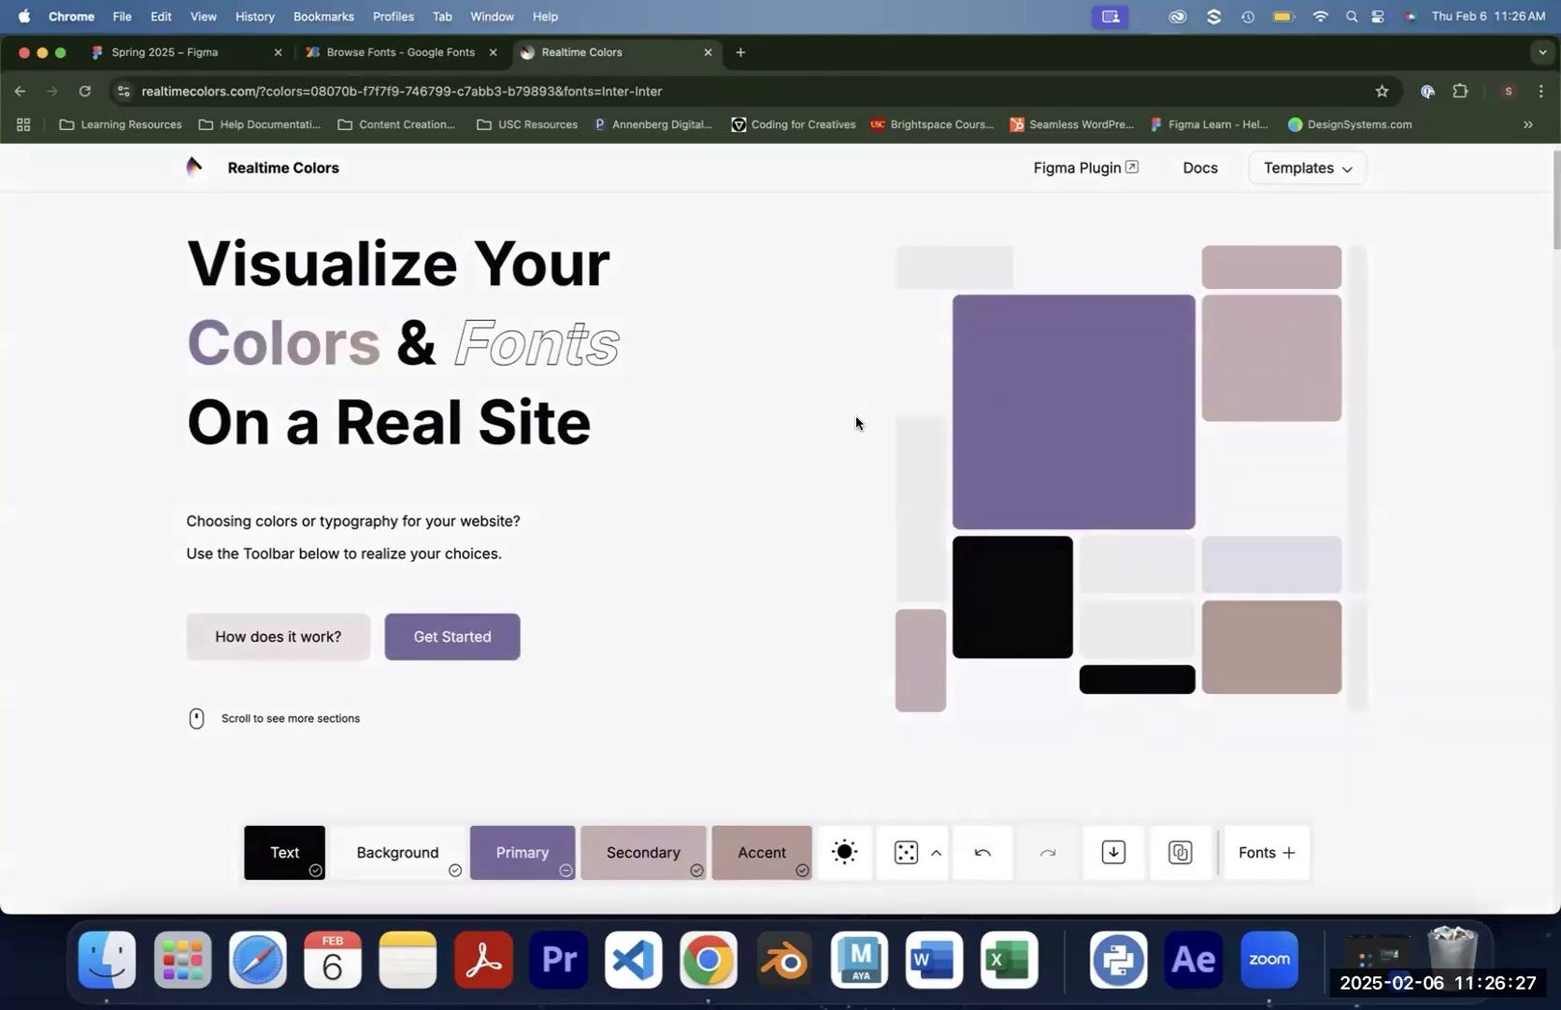
{"action": "key", "text": "space"}
{"action": "key", "text": "space"}
{"action": "key", "text": "space"}
{"action": "key", "text": "space"}
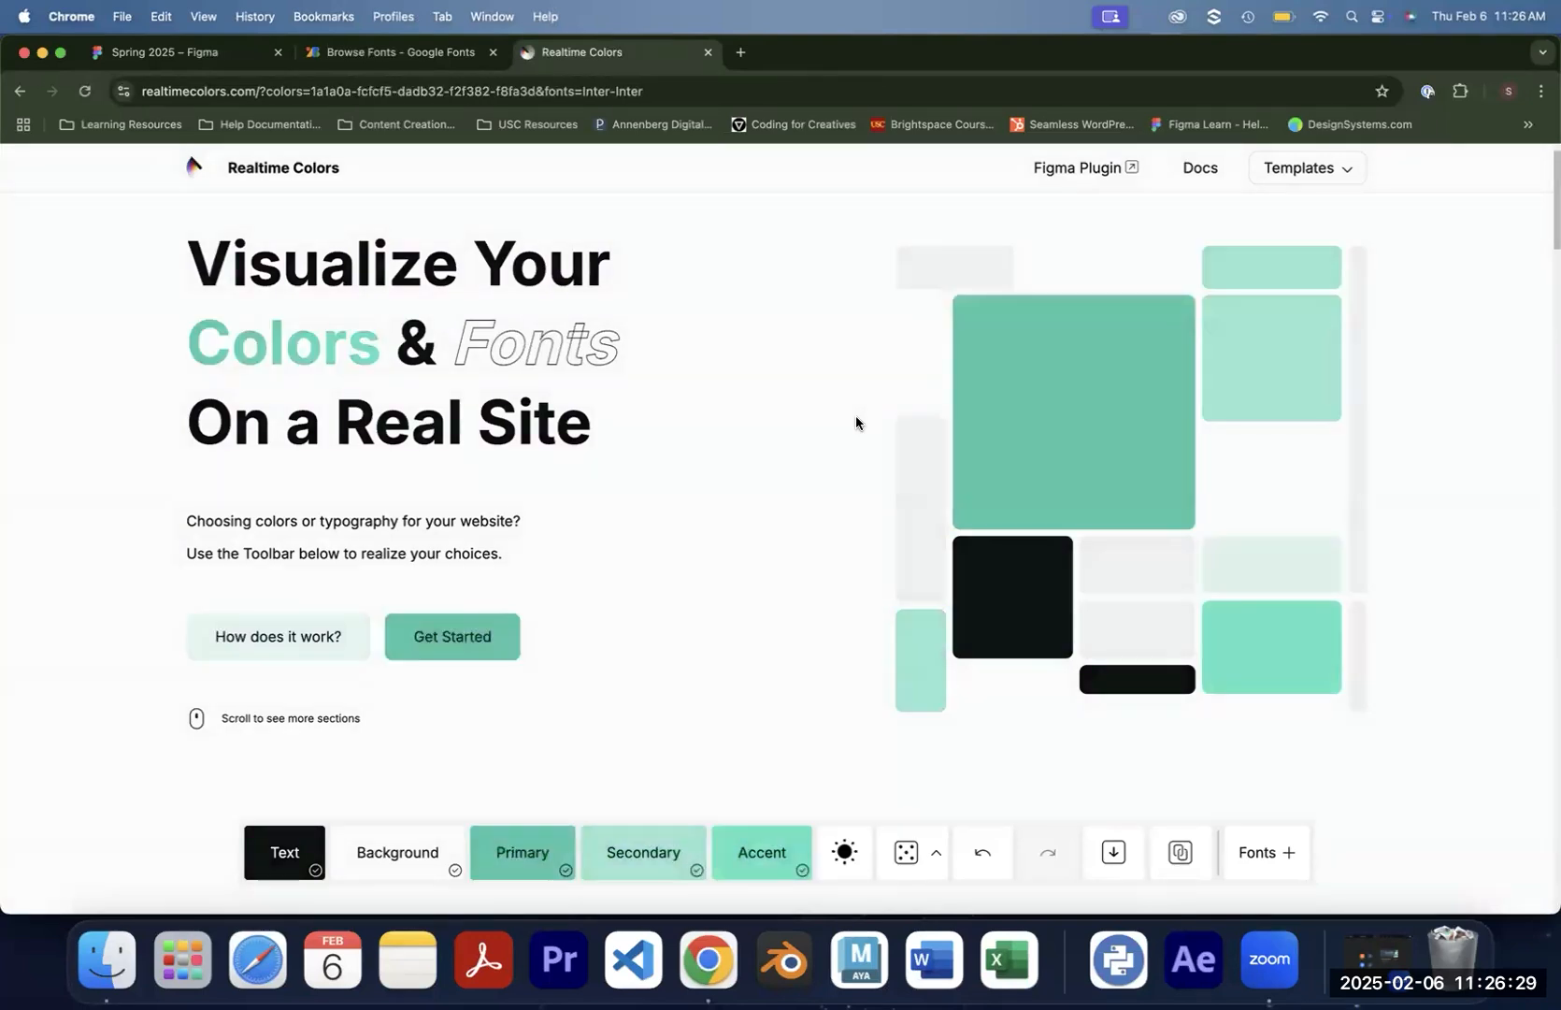
{"action": "key", "text": "space"}
{"action": "key", "text": "space"}
{"action": "key", "text": "space"}
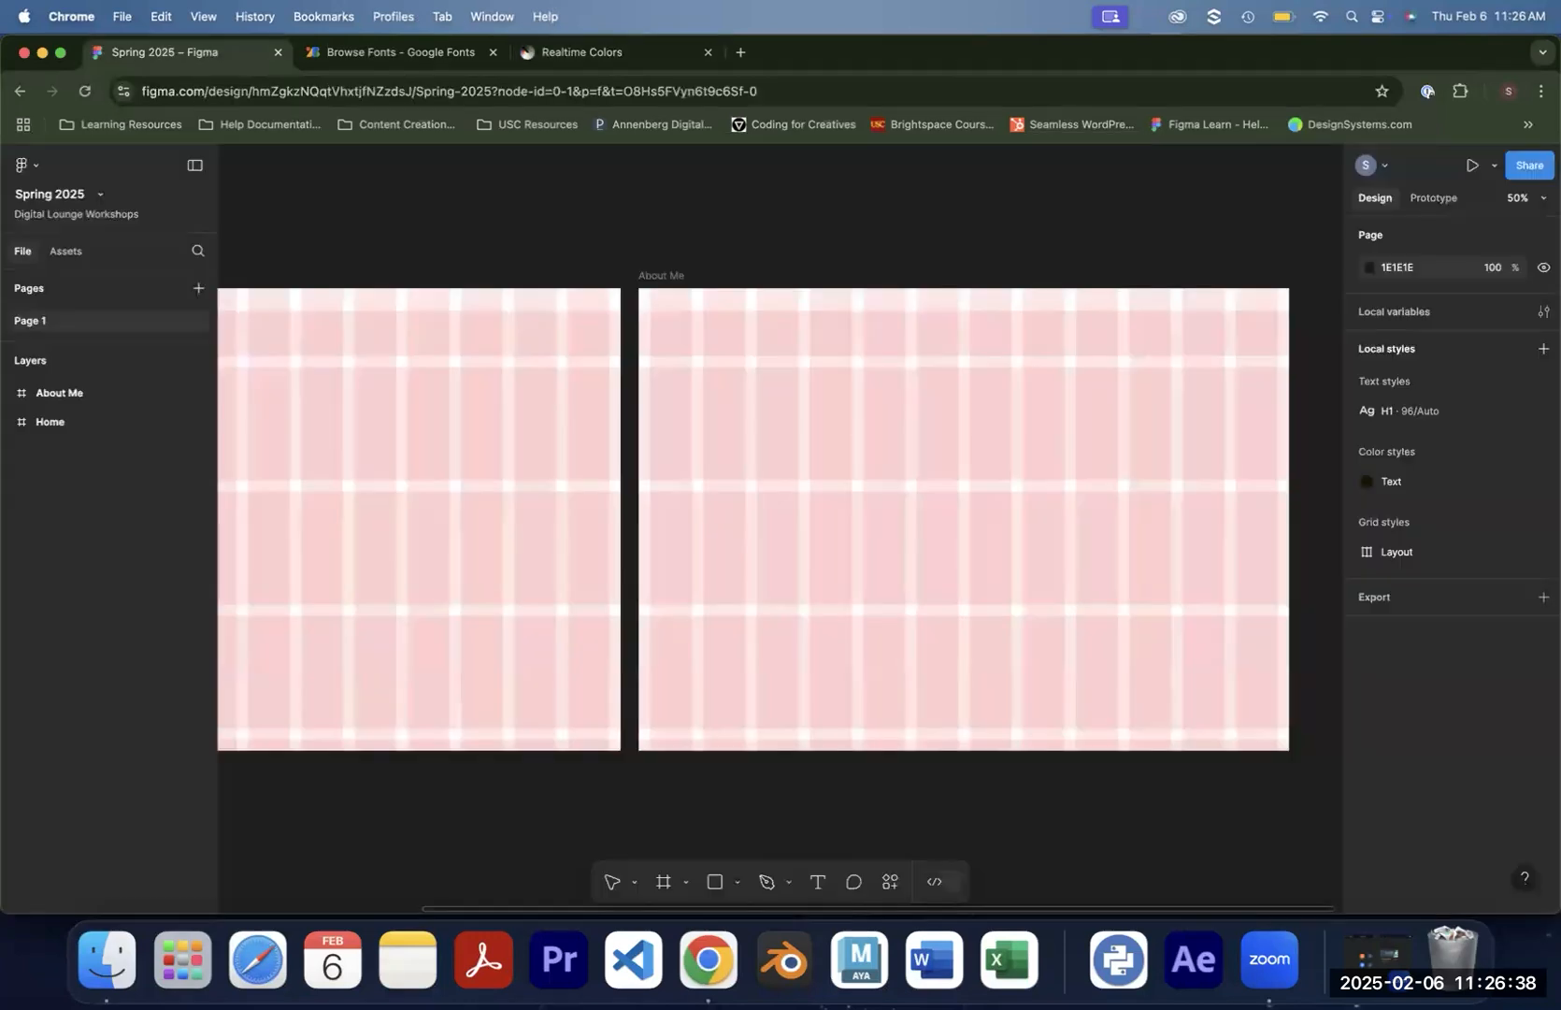
Back in the Spring 2025 Figma file, hide the row and column grids within the Layout grid style
{"action": "left_click", "coordinate": [1542, 550]}
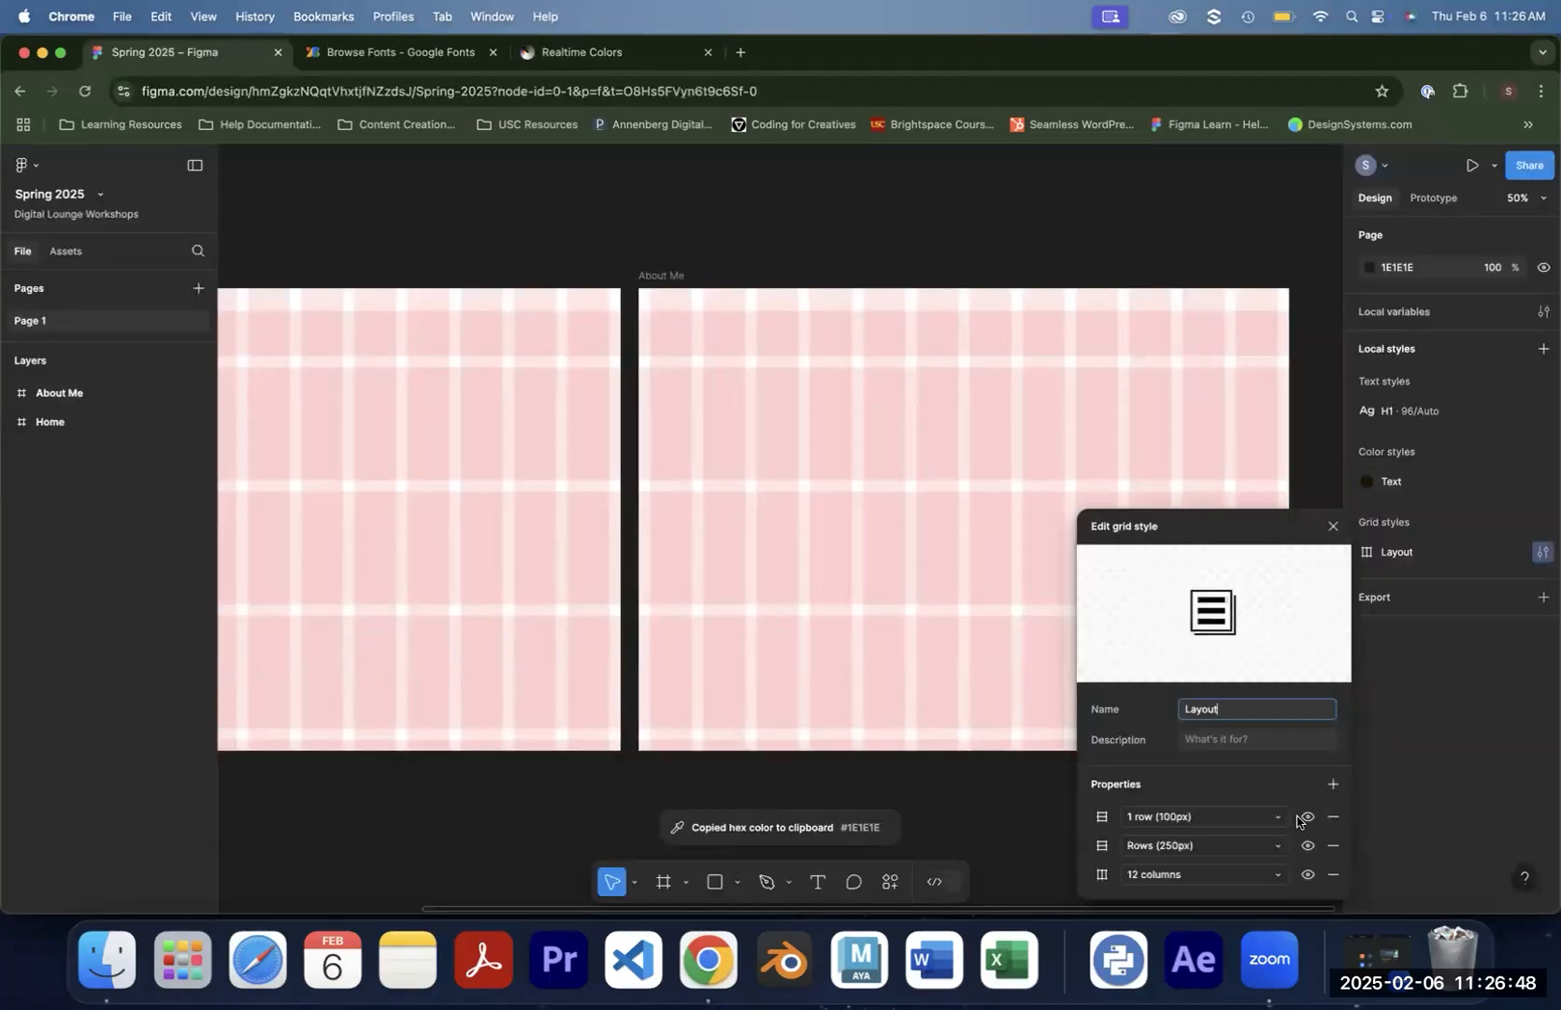
{"action": "left_click", "coordinate": [1308, 816]}
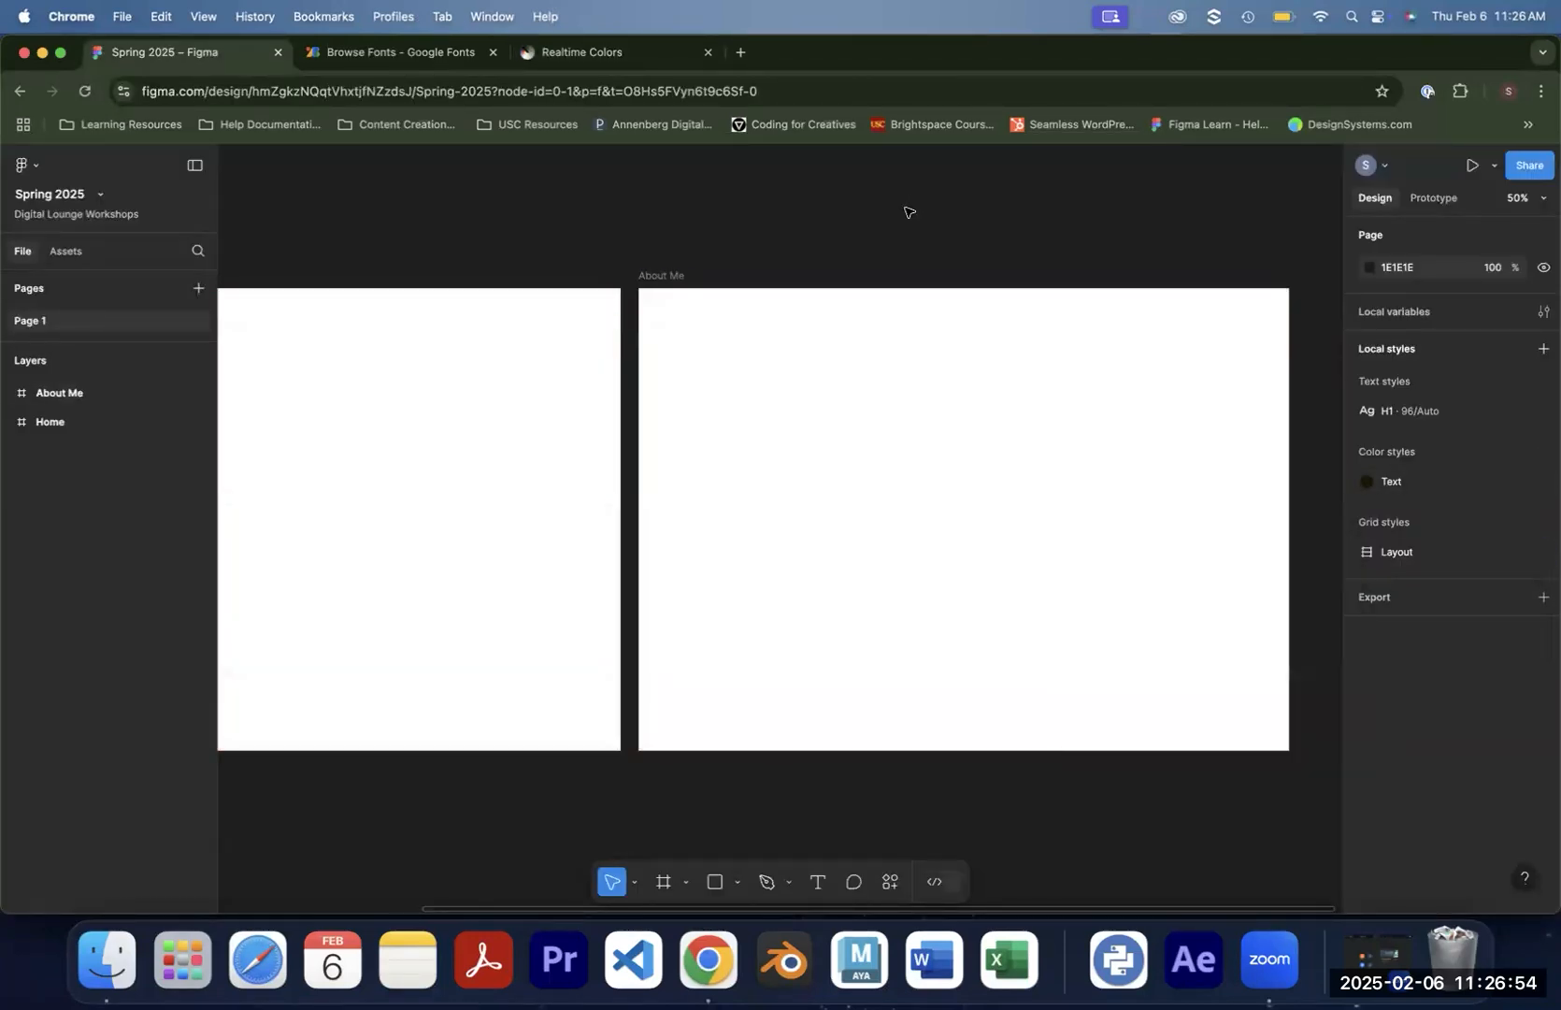
Add a heading reading Text in the About Me frame's upper left and a matching Colors heading to its right
{"action": "left_click", "coordinate": [817, 881]}
{"action": "left_click", "coordinate": [712, 345]}
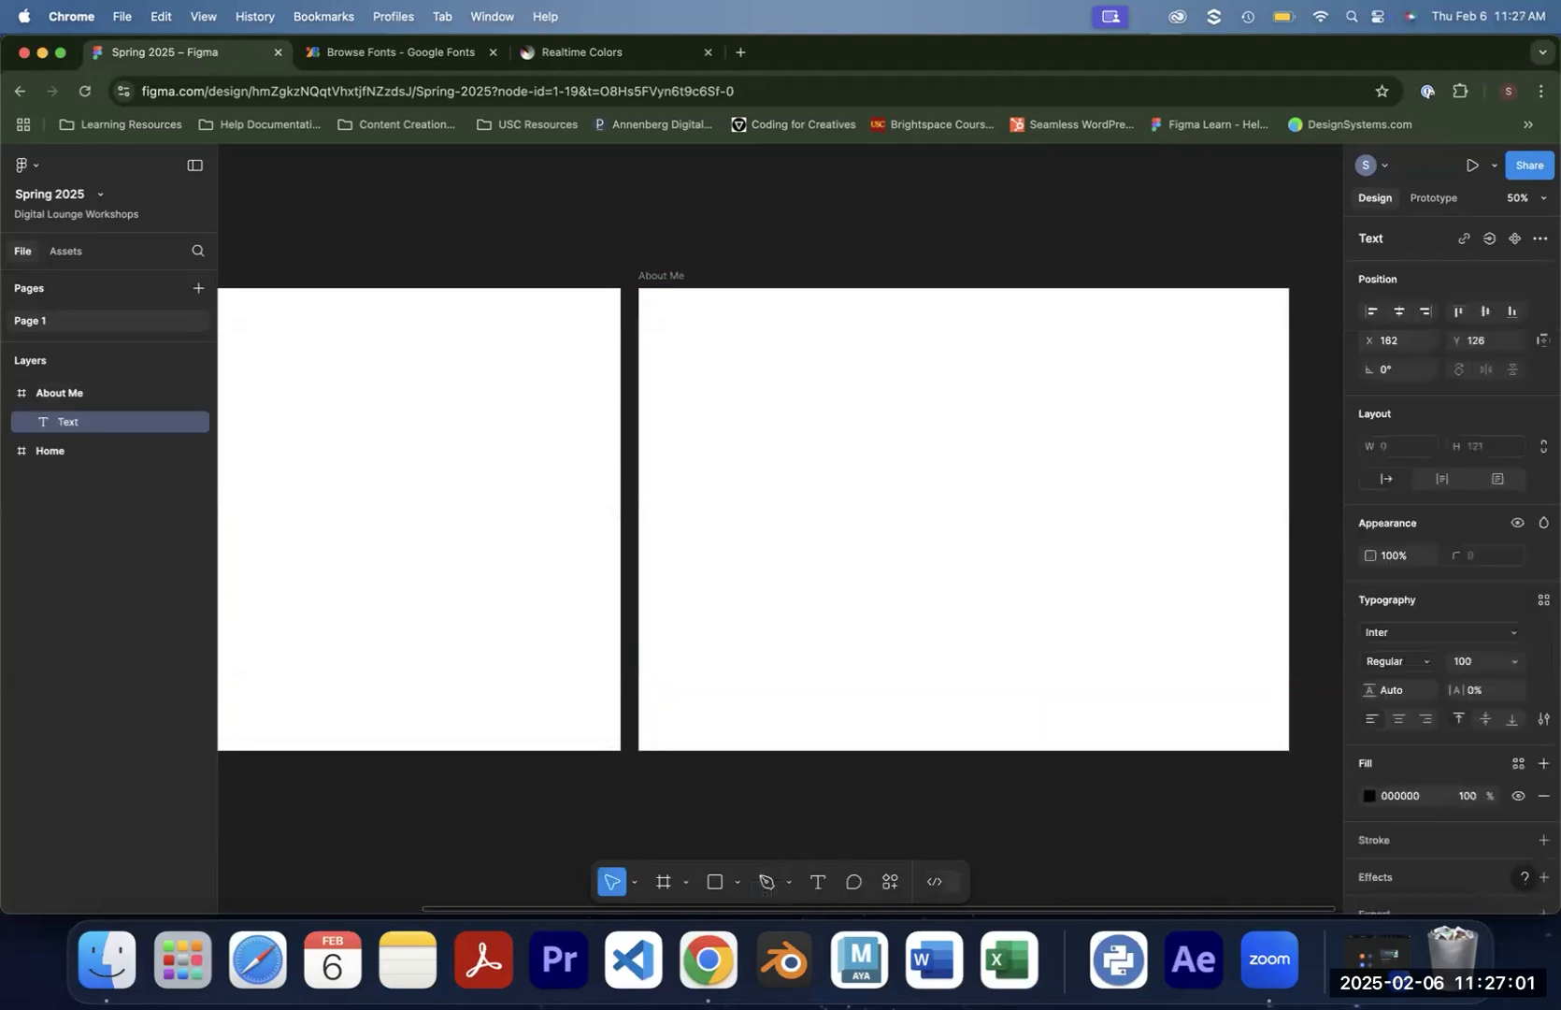
{"action": "type", "text": "Text"}
{"action": "key", "text": "Escape"}
{"action": "left_click_drag", "start_coordinate": [757, 373], "coordinate": [1067, 327]}
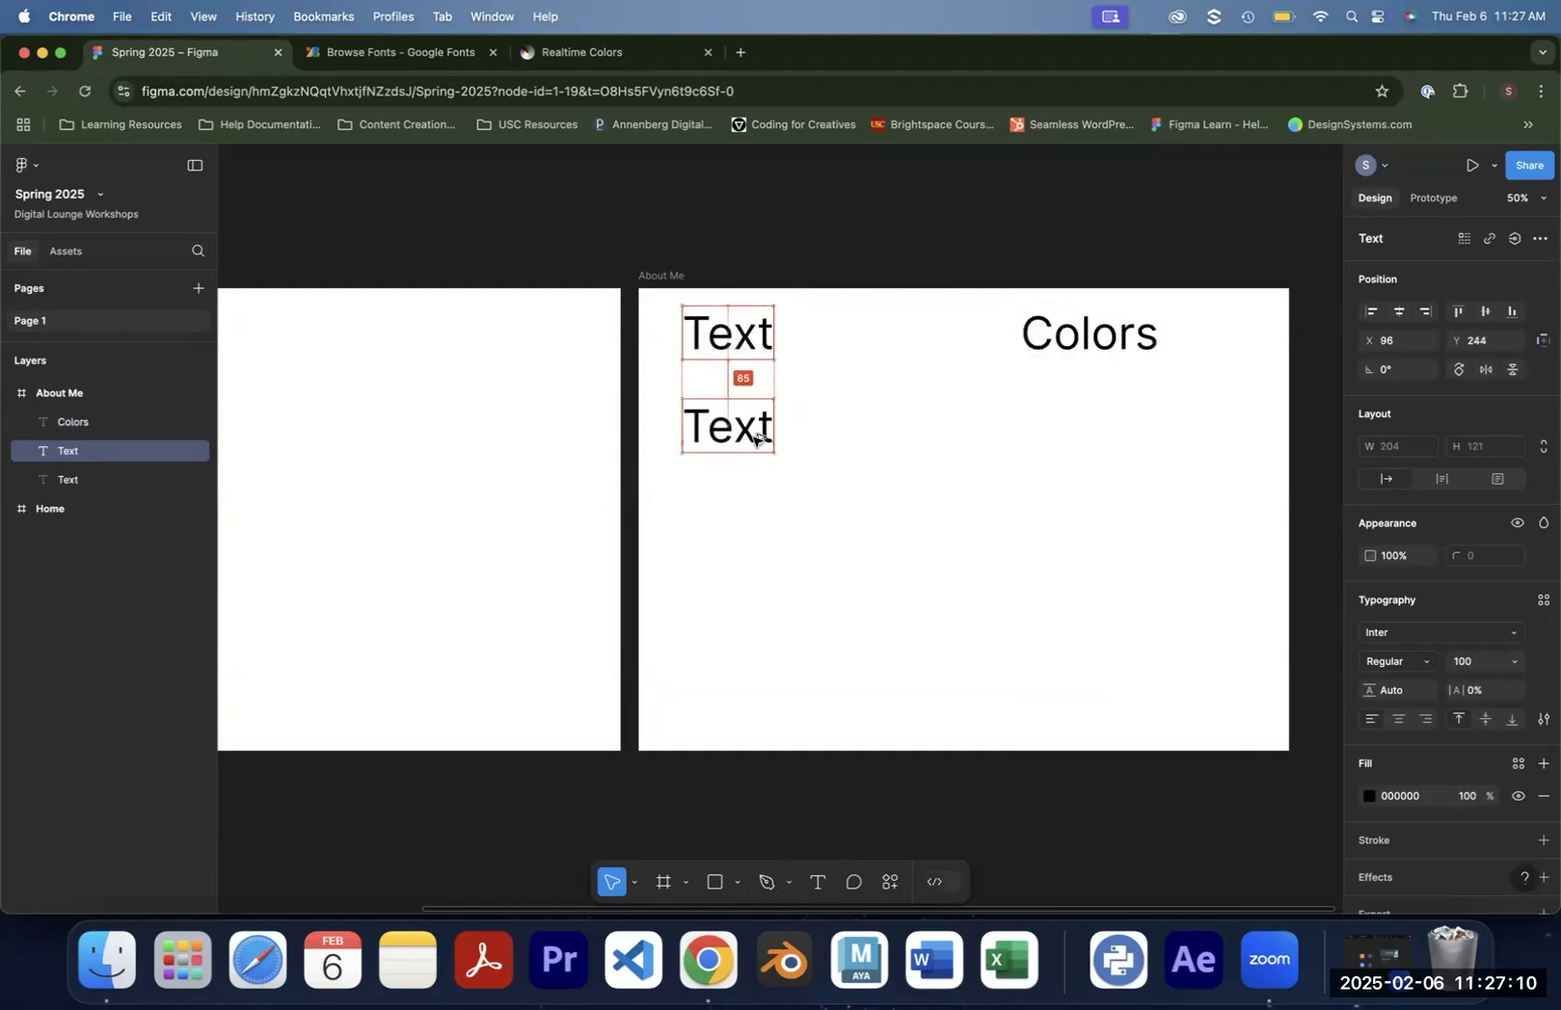
Change the copied Text label below the Text heading to read "H2 - Montserrat, Medium, 48"
{"action": "left_click_drag", "start_coordinate": [755, 437], "coordinate": [754, 439]}
{"action": "double_click", "coordinate": [753, 439]}
{"action": "type", "text": "H2 -"}
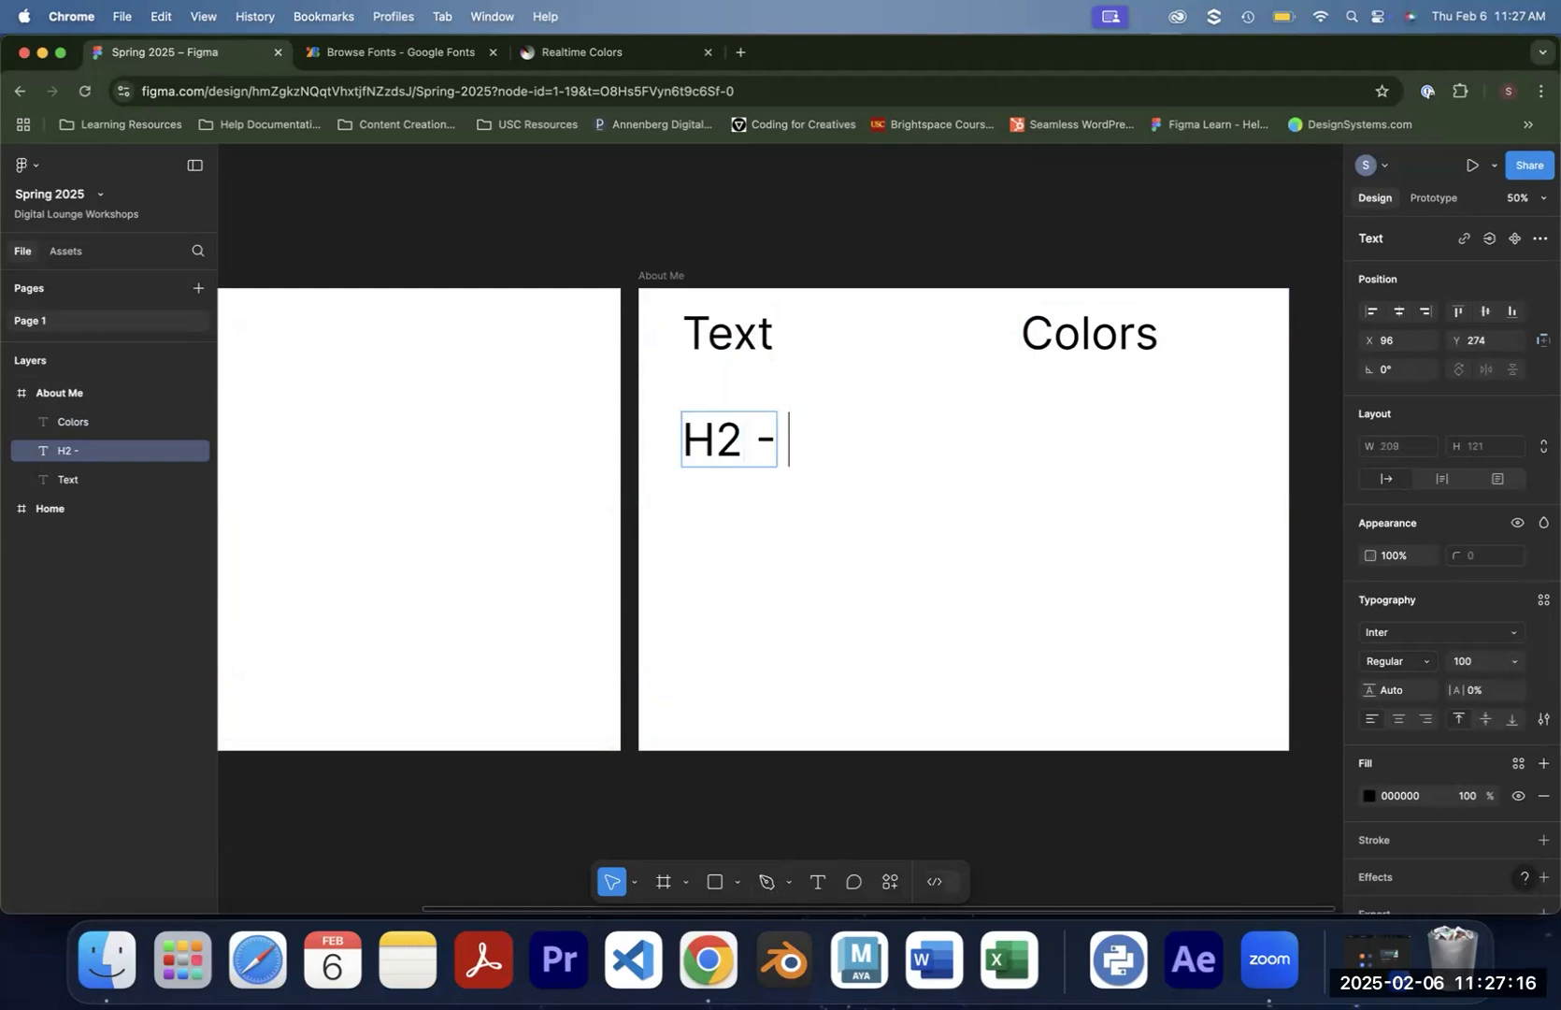
{"action": "type", "text": " Montserrat"}
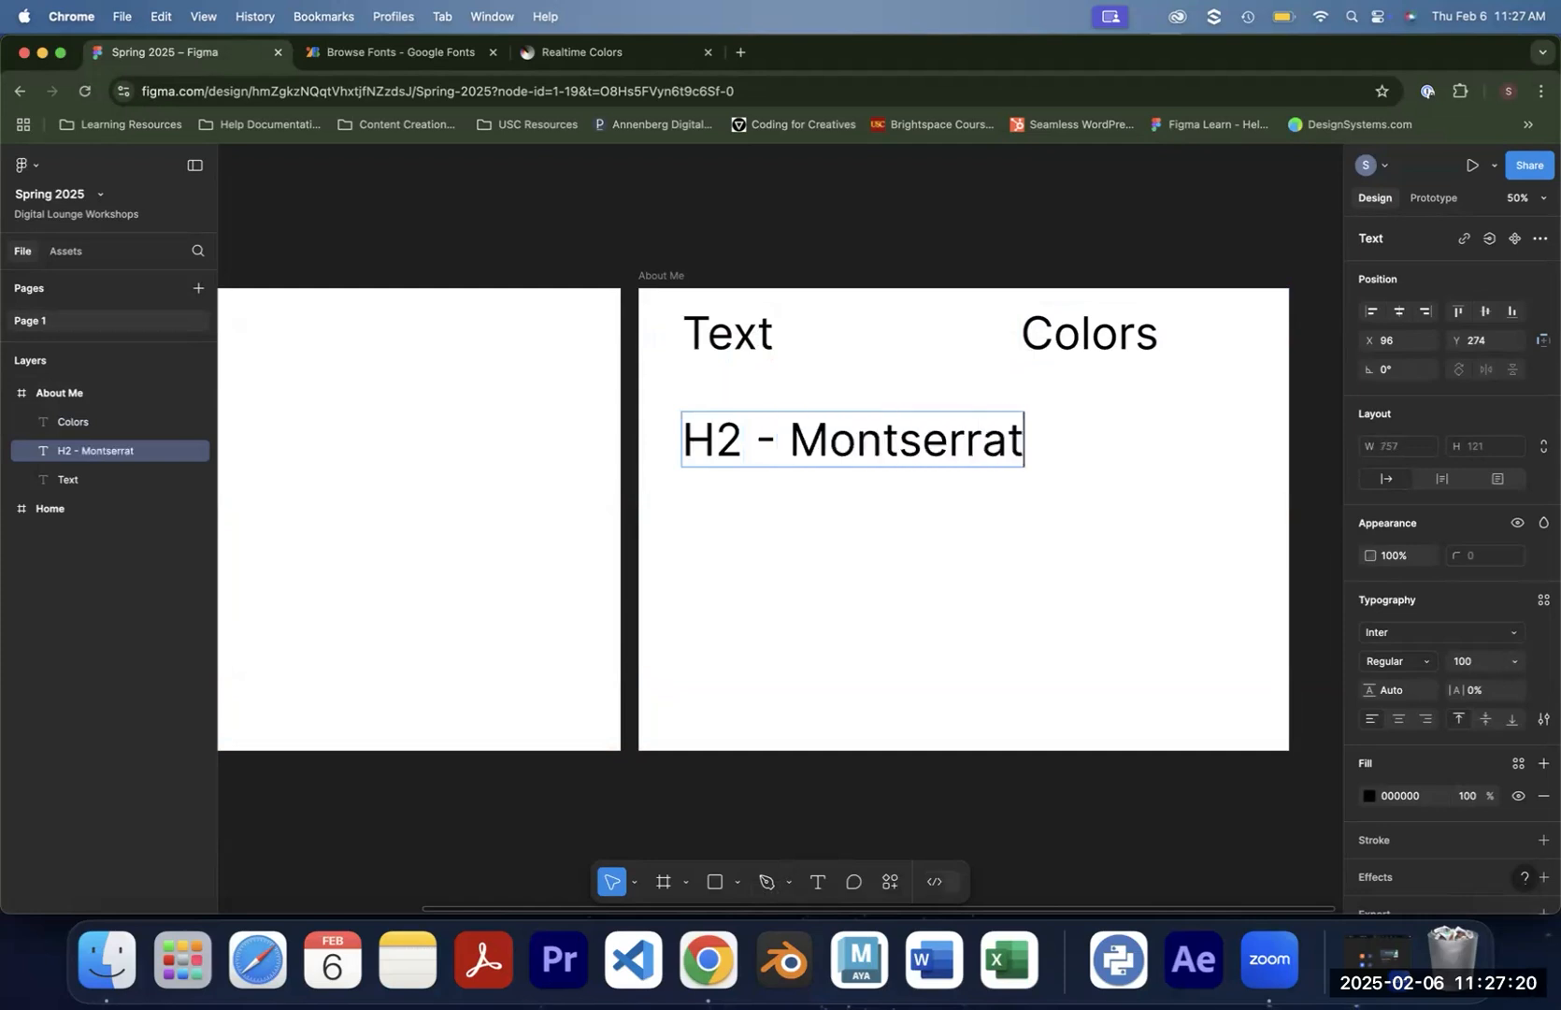
{"action": "type", "text": ", Medium, 48"}
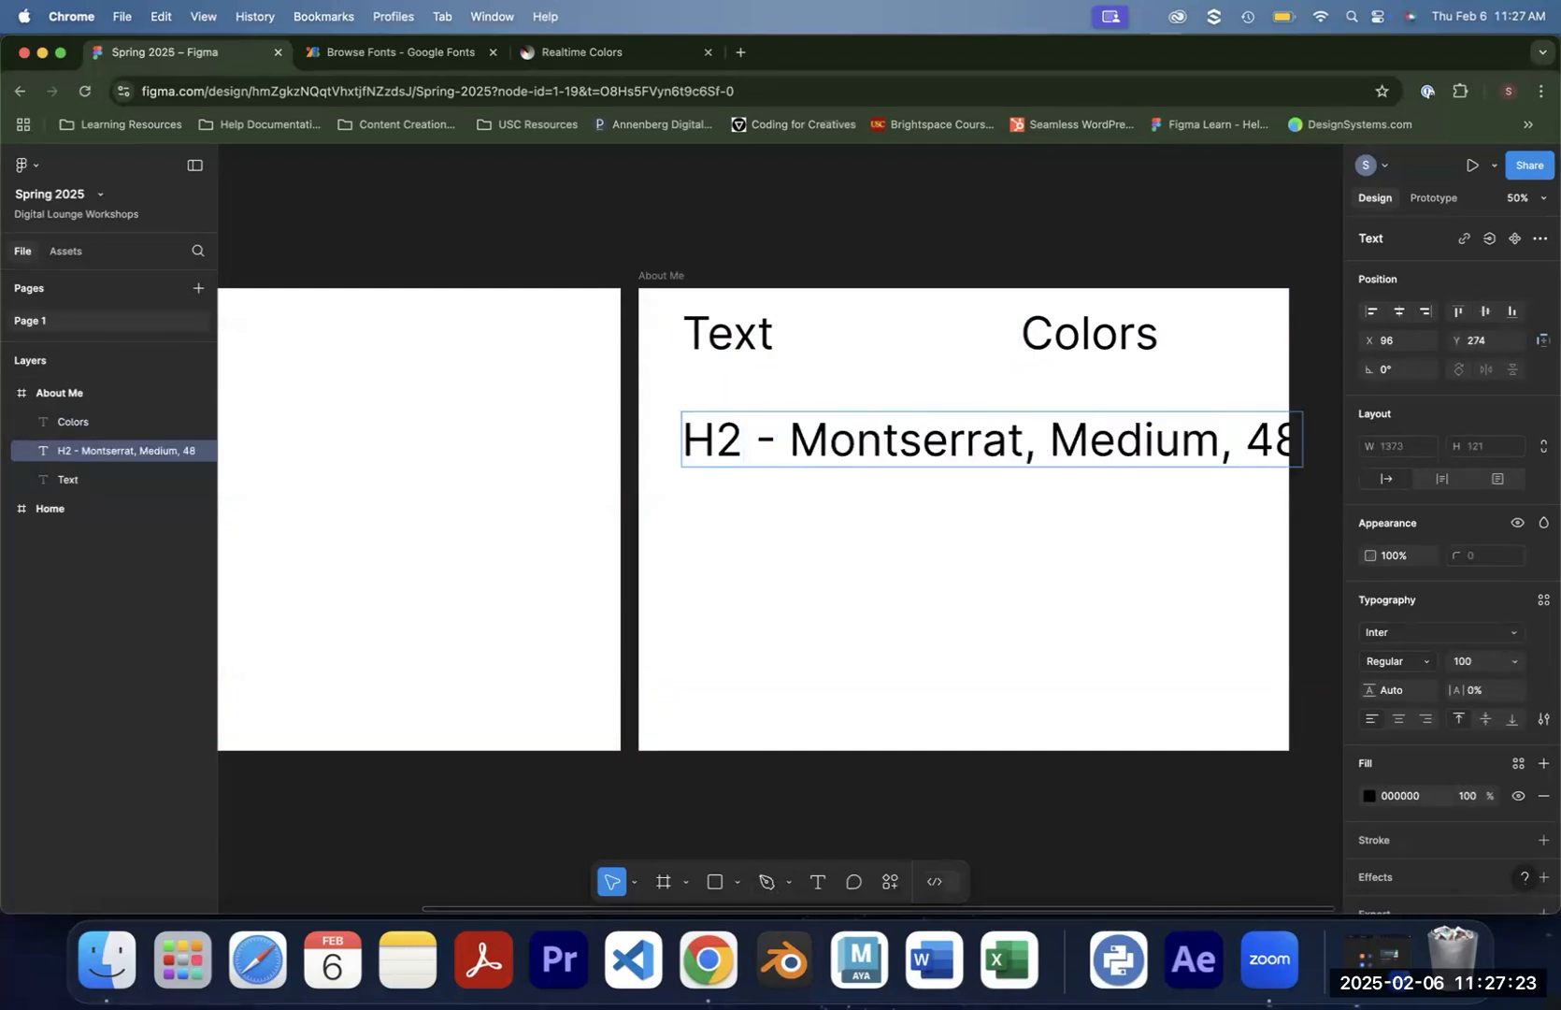
{"action": "key", "text": "Escape"}
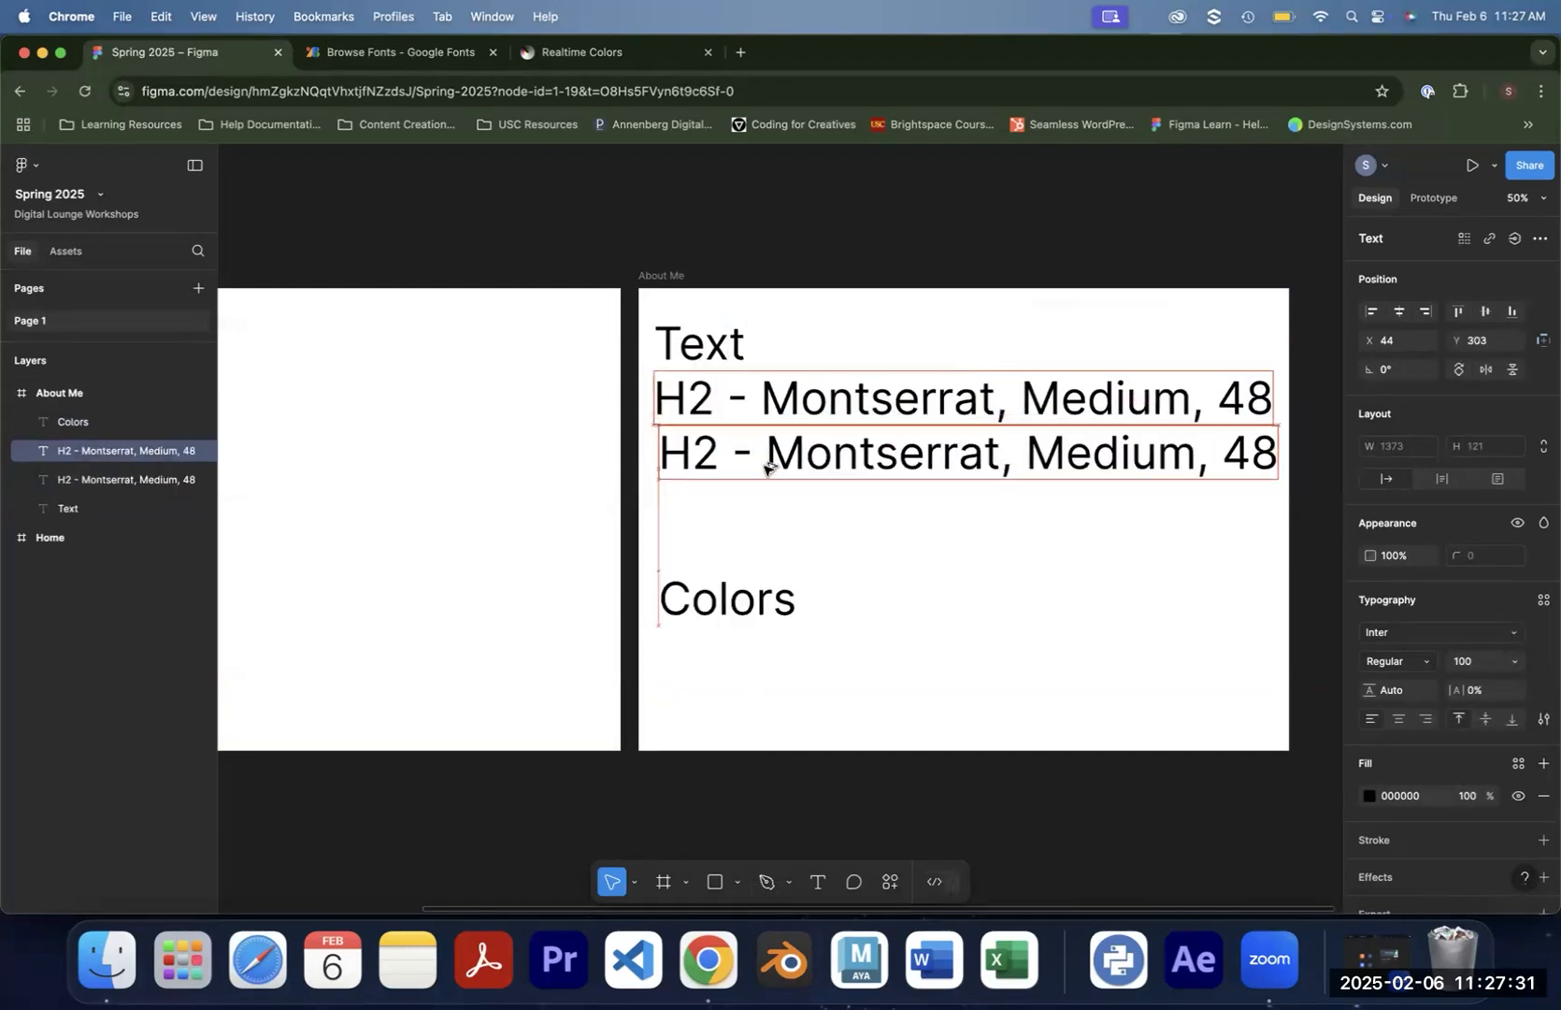
Position the duplicated line below the H2 line in the About Me frame and change it to "H3 - Montserrat, Medium, 24"
{"action": "left_click_drag", "start_coordinate": [768, 464], "coordinate": [760, 472]}
{"action": "double_click", "coordinate": [711, 467]}
{"action": "left_click", "coordinate": [714, 468]}
{"action": "key", "text": "BackSpace"}
{"action": "type", "text": "#"}
{"action": "key", "text": "BackSpace"}
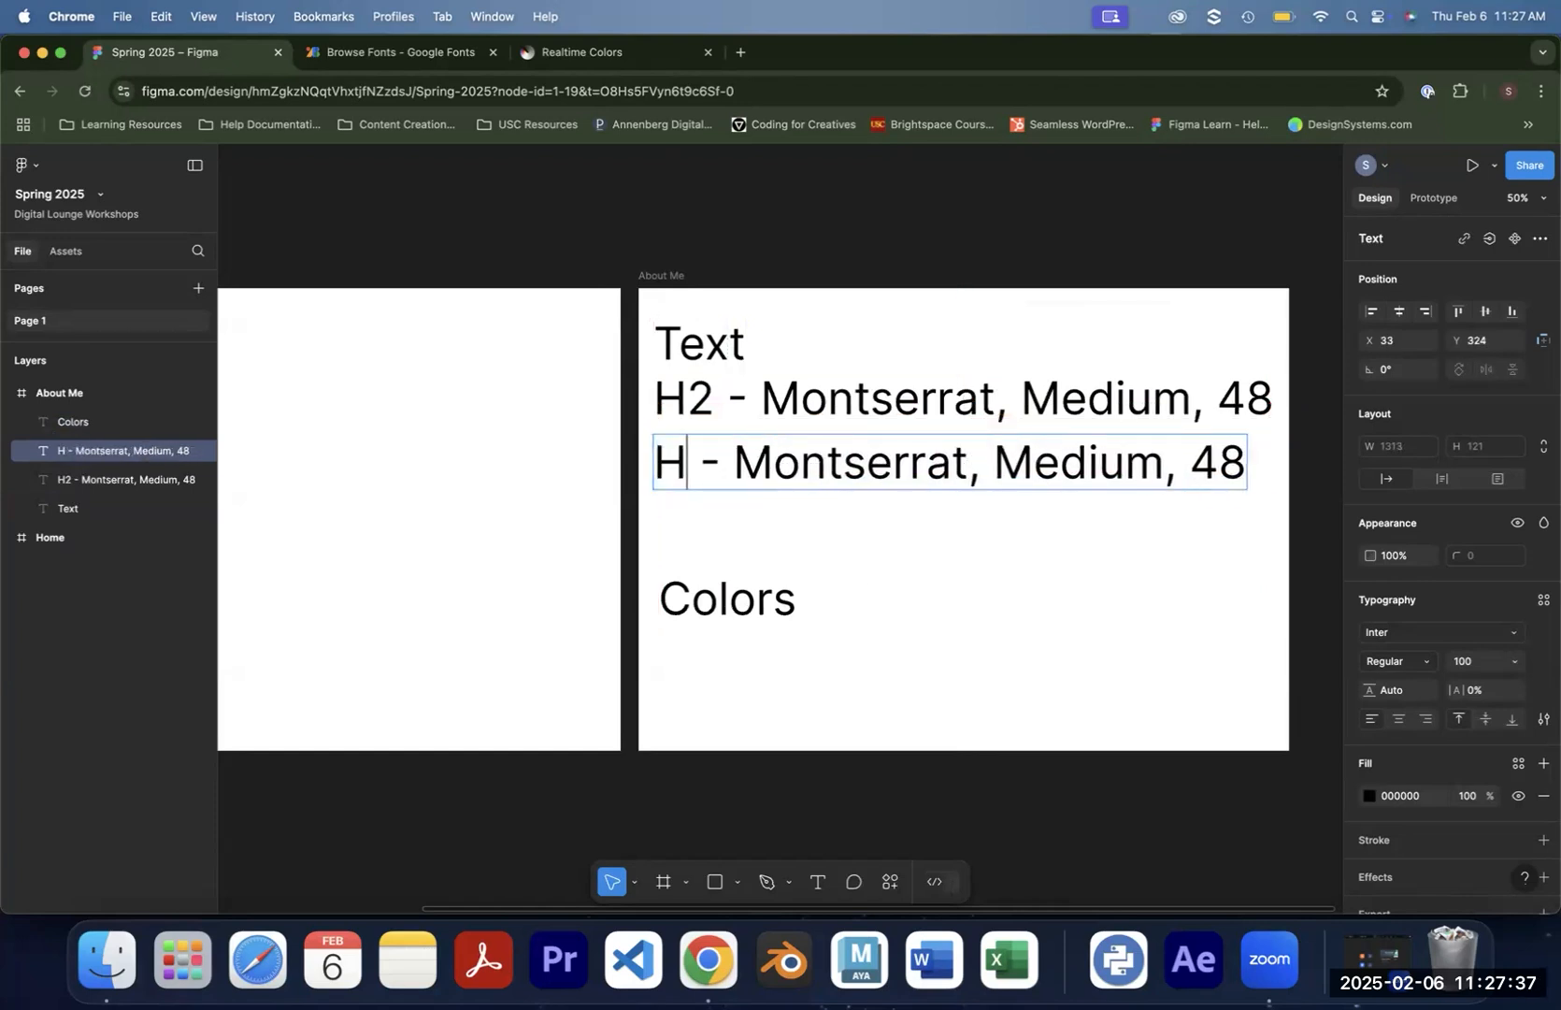
{"action": "type", "text": "3"}
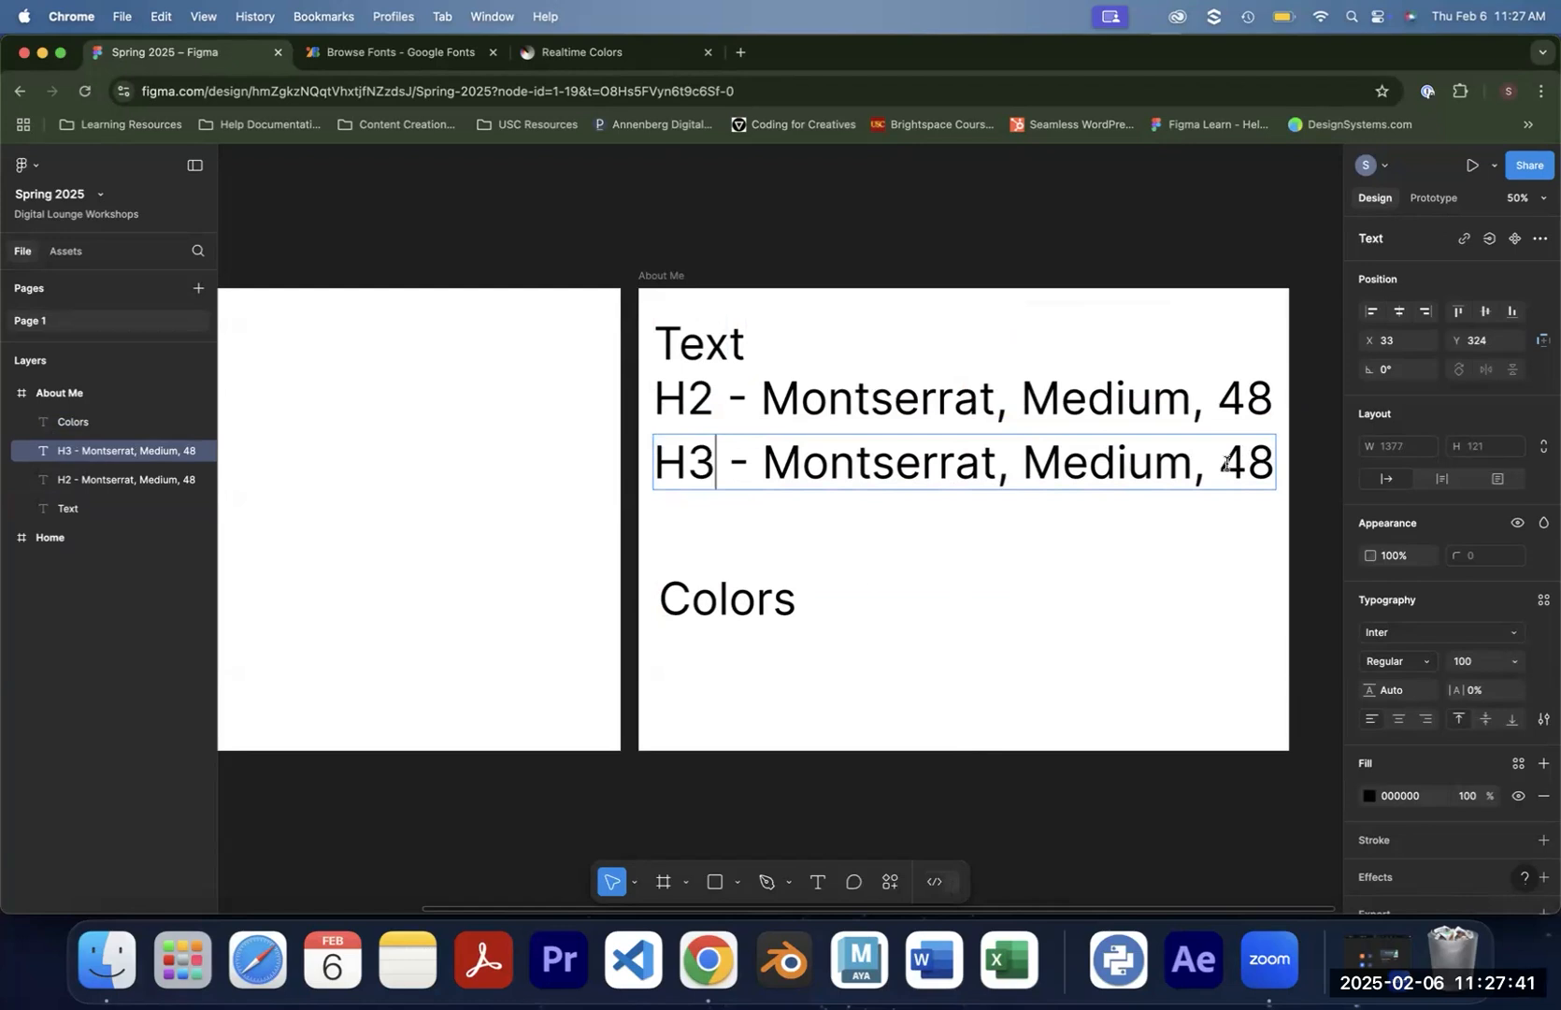
{"action": "left_click_drag", "start_coordinate": [1228, 461], "coordinate": [1266, 468]}
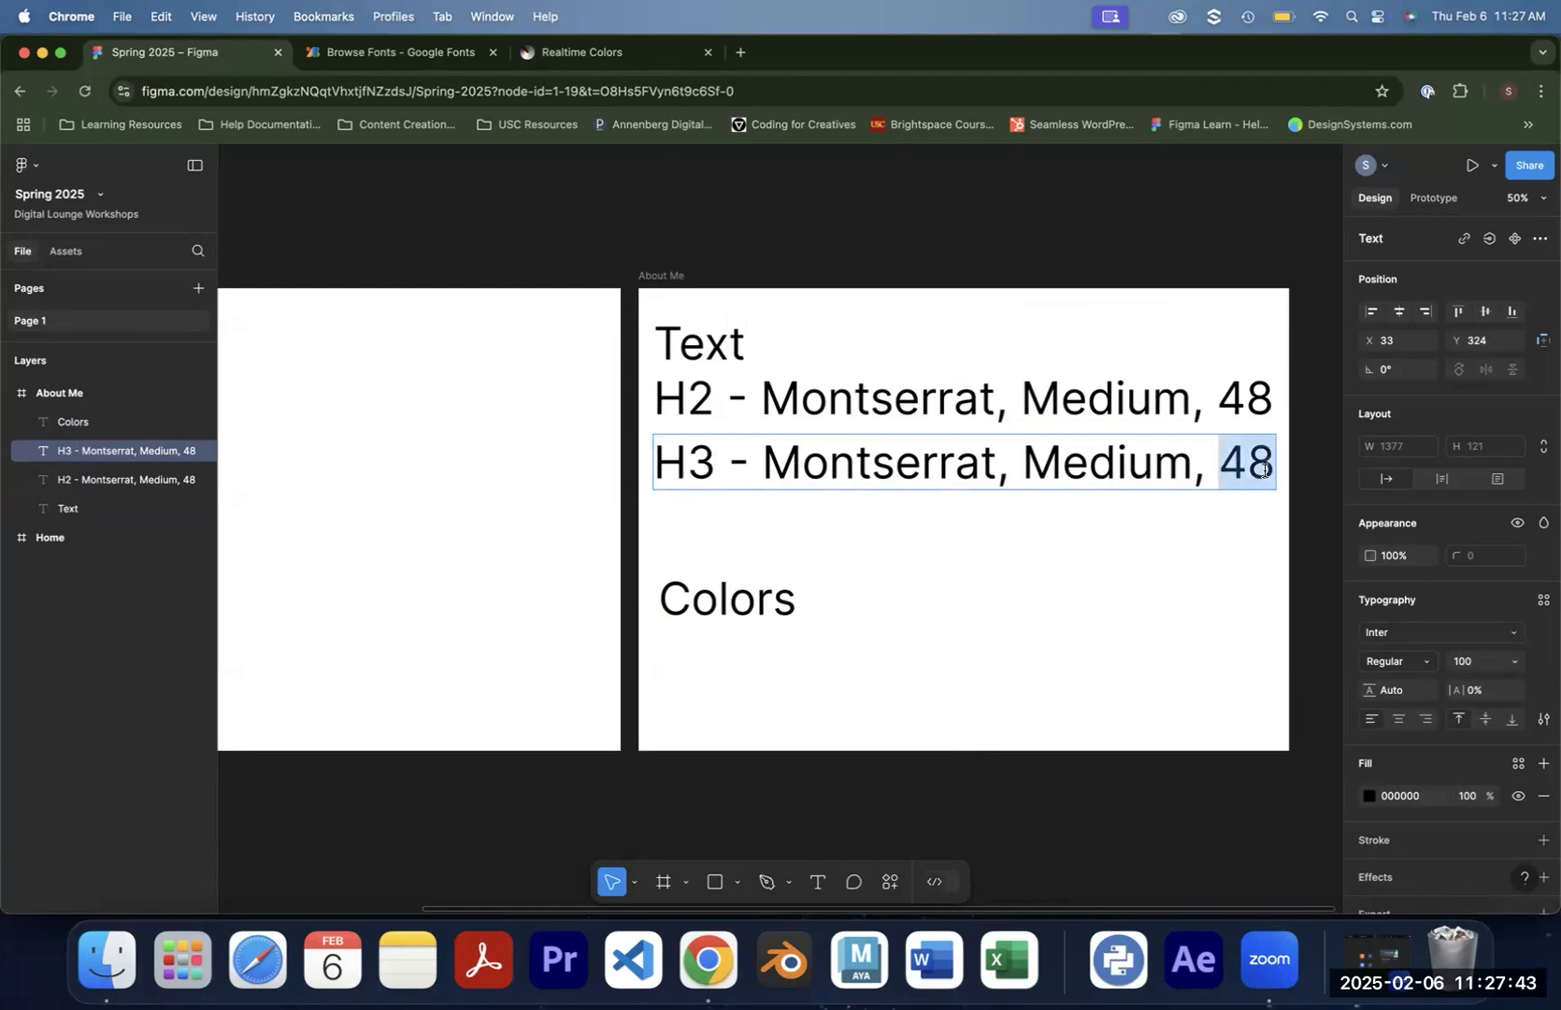
{"action": "type", "text": "24"}
{"action": "key", "text": "Escape"}
Duplicate the H3 line directly below itself and change the copy to "Body - Open Sans, Reg., 16"
{"action": "left_click_drag", "start_coordinate": [876, 480], "coordinate": [876, 543]}
{"action": "double_click", "coordinate": [715, 525]}
{"action": "left_click_drag", "start_coordinate": [715, 526], "coordinate": [620, 523]}
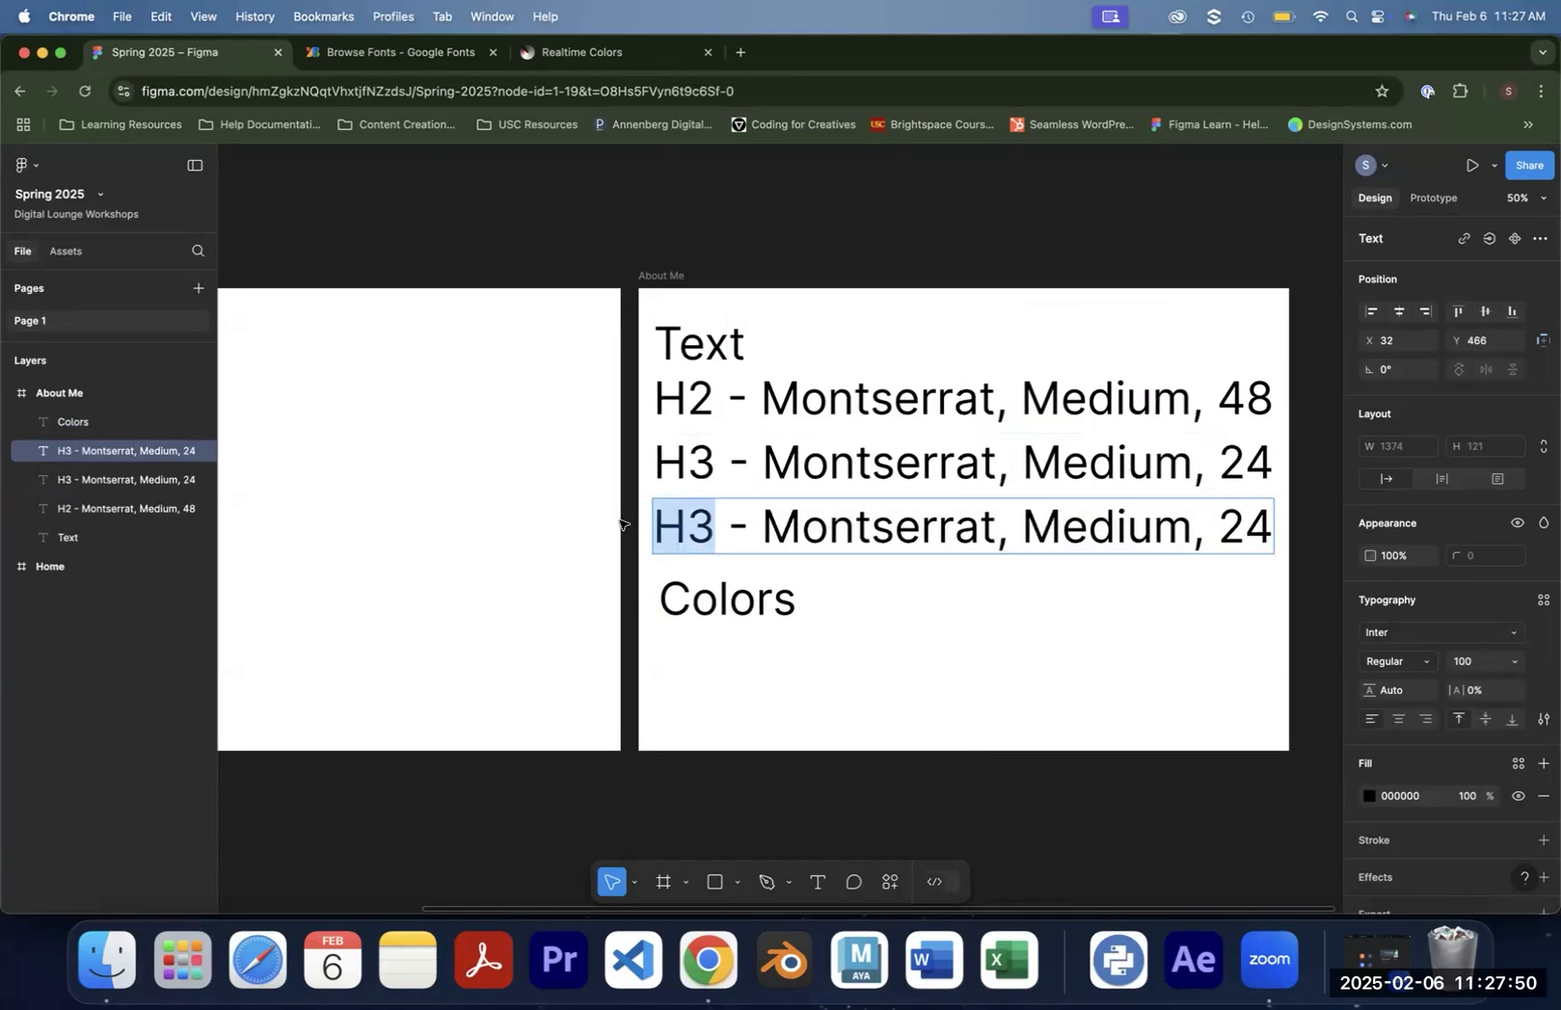
{"action": "type", "text": "Body"}
{"action": "left_click_drag", "start_coordinate": [809, 526], "coordinate": [1043, 519]}
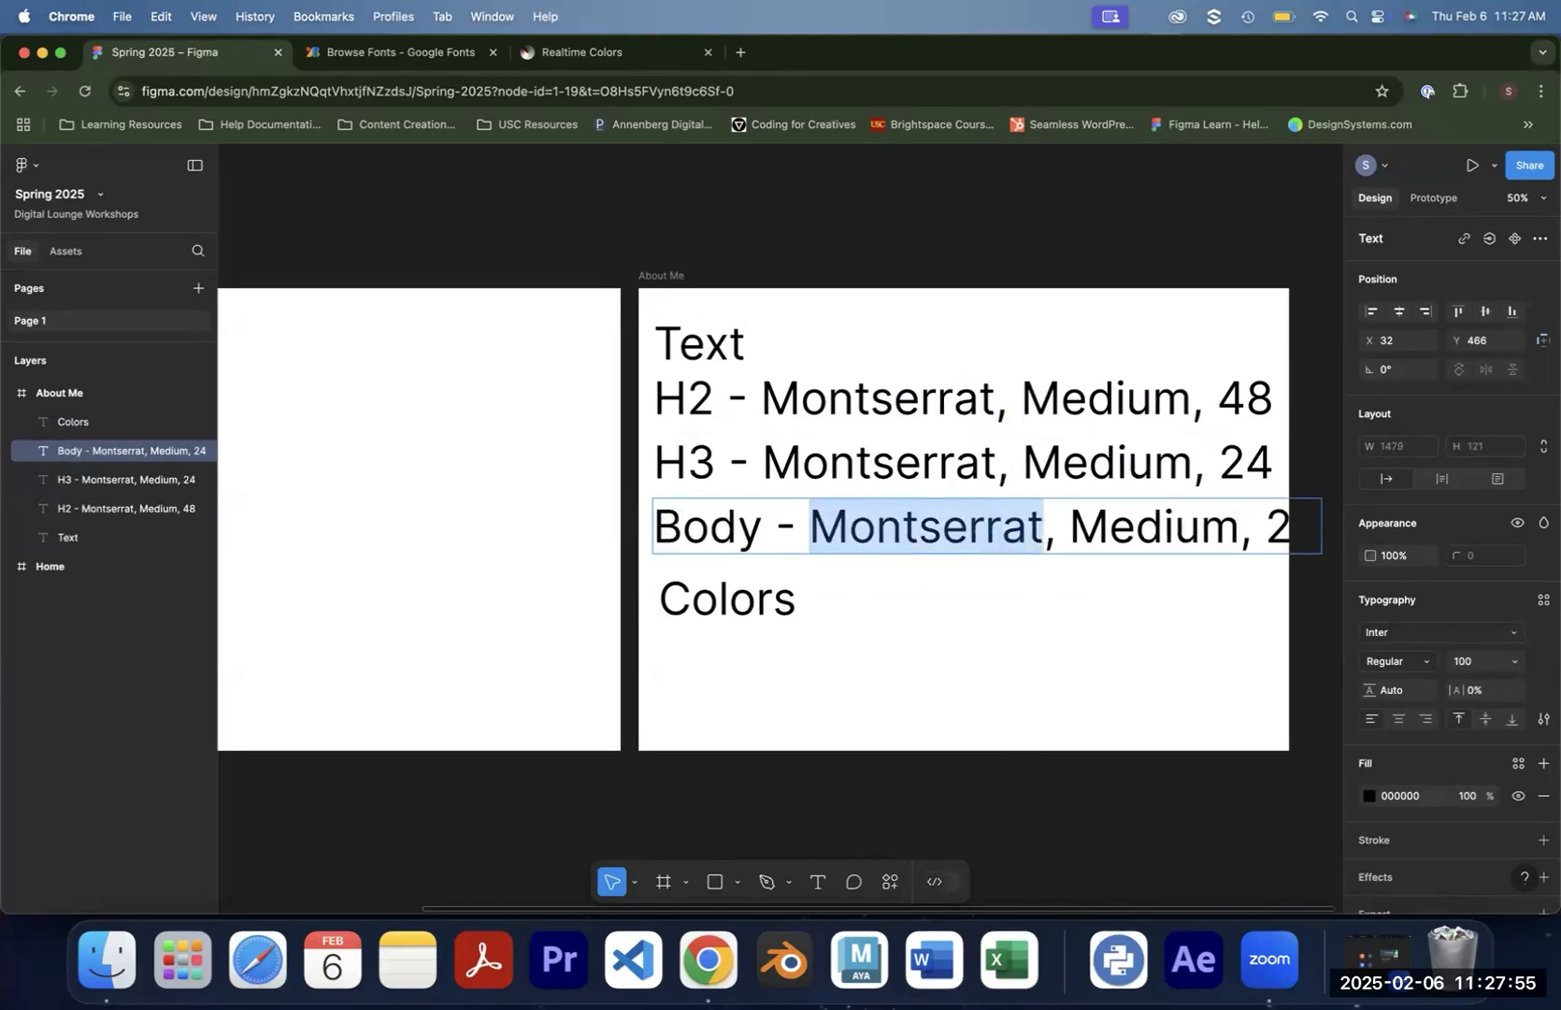
{"action": "type", "text": "Open Sans"}
{"action": "left_click_drag", "start_coordinate": [1068, 524], "coordinate": [1228, 529]}
{"action": "type", "text": "Reg."}
{"action": "double_click", "coordinate": [1230, 529]}
{"action": "type", "text": "16"}
{"action": "key", "text": "Escape"}
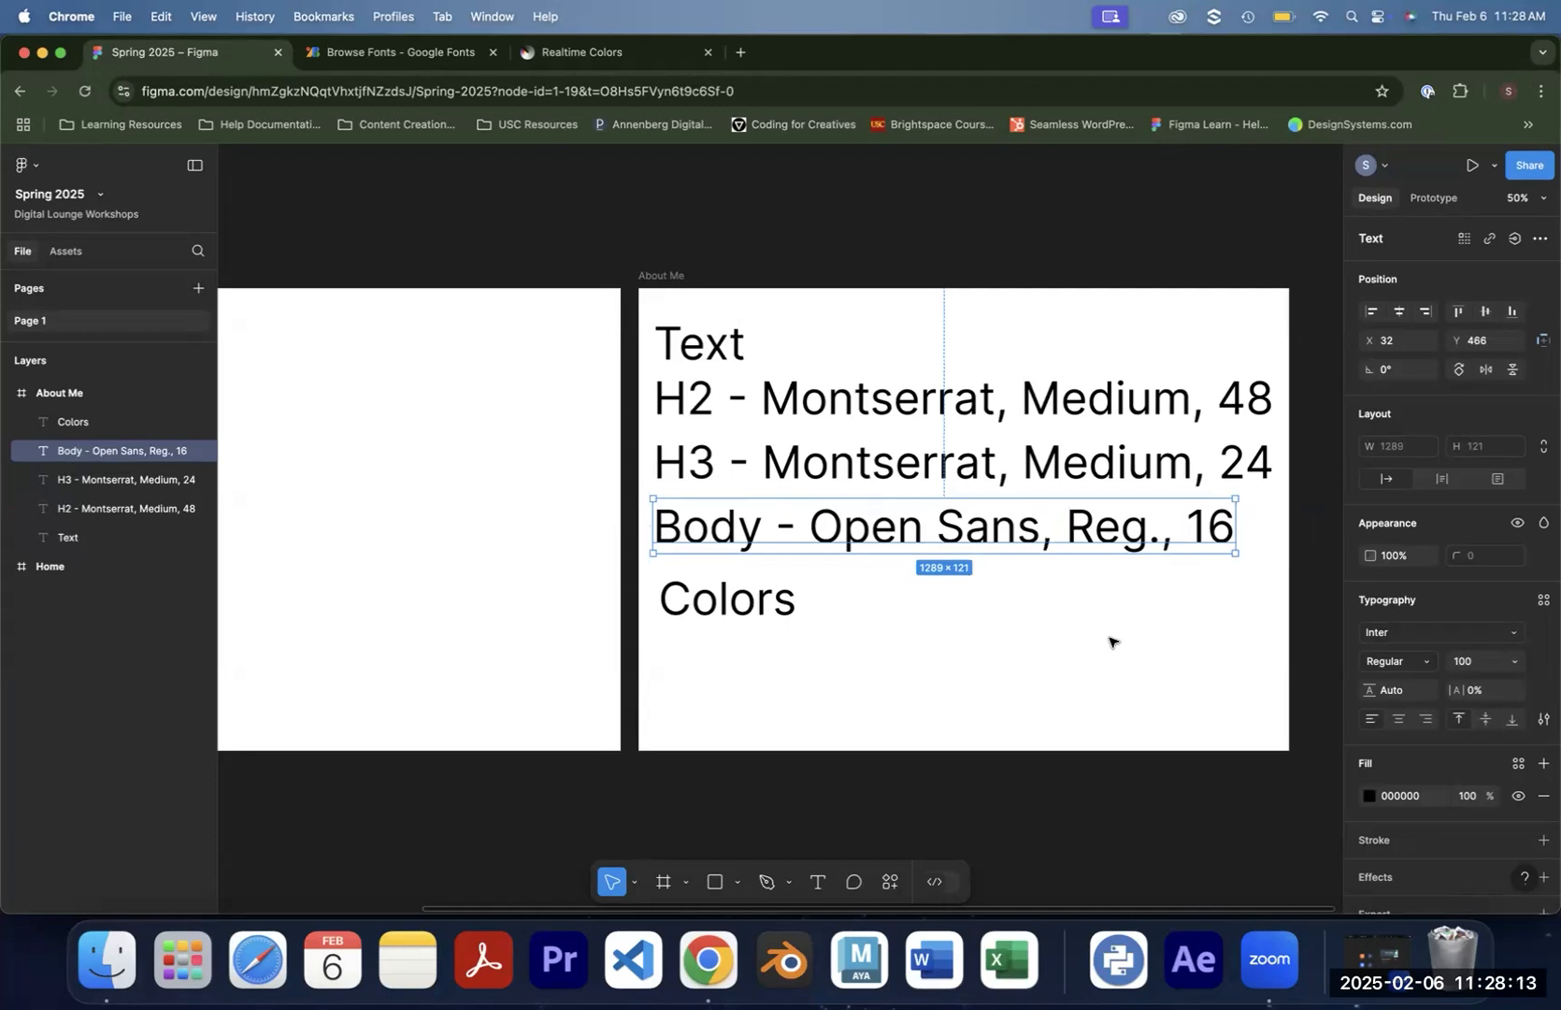
Move the Colors heading into the Home frame and place a copy below it reading "Backgr. - #FEFCF6"
{"action": "left_click_drag", "start_coordinate": [726, 598], "coordinate": [296, 345]}
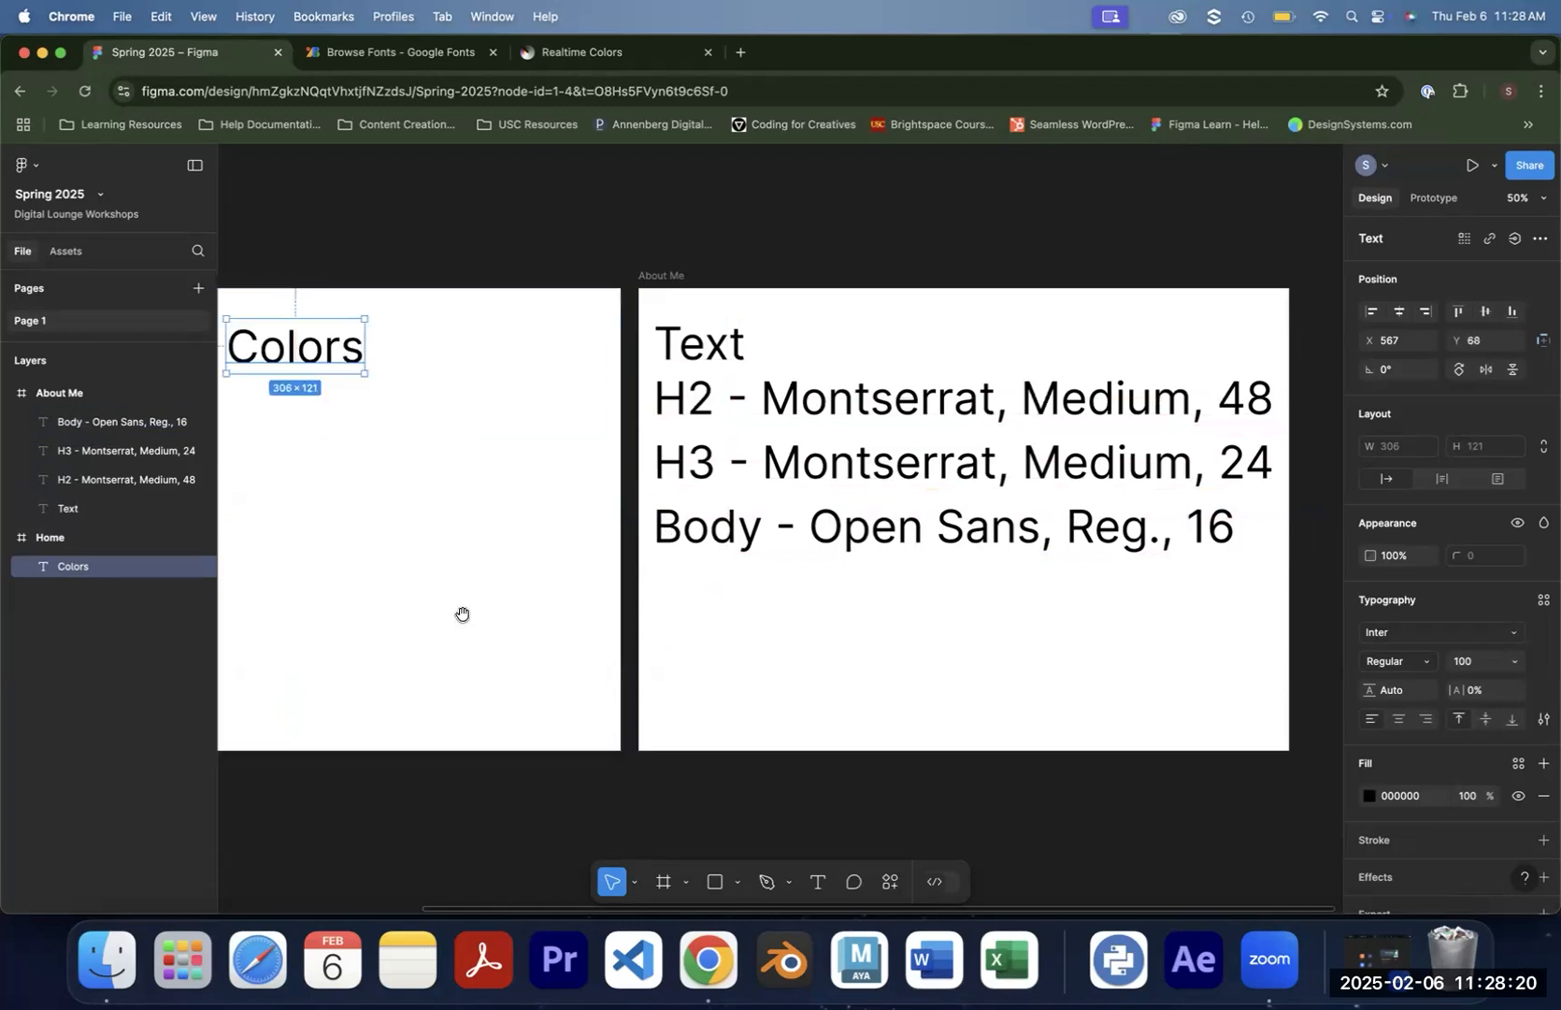
{"action": "left_click_drag", "start_coordinate": [448, 586], "coordinate": [562, 595]}
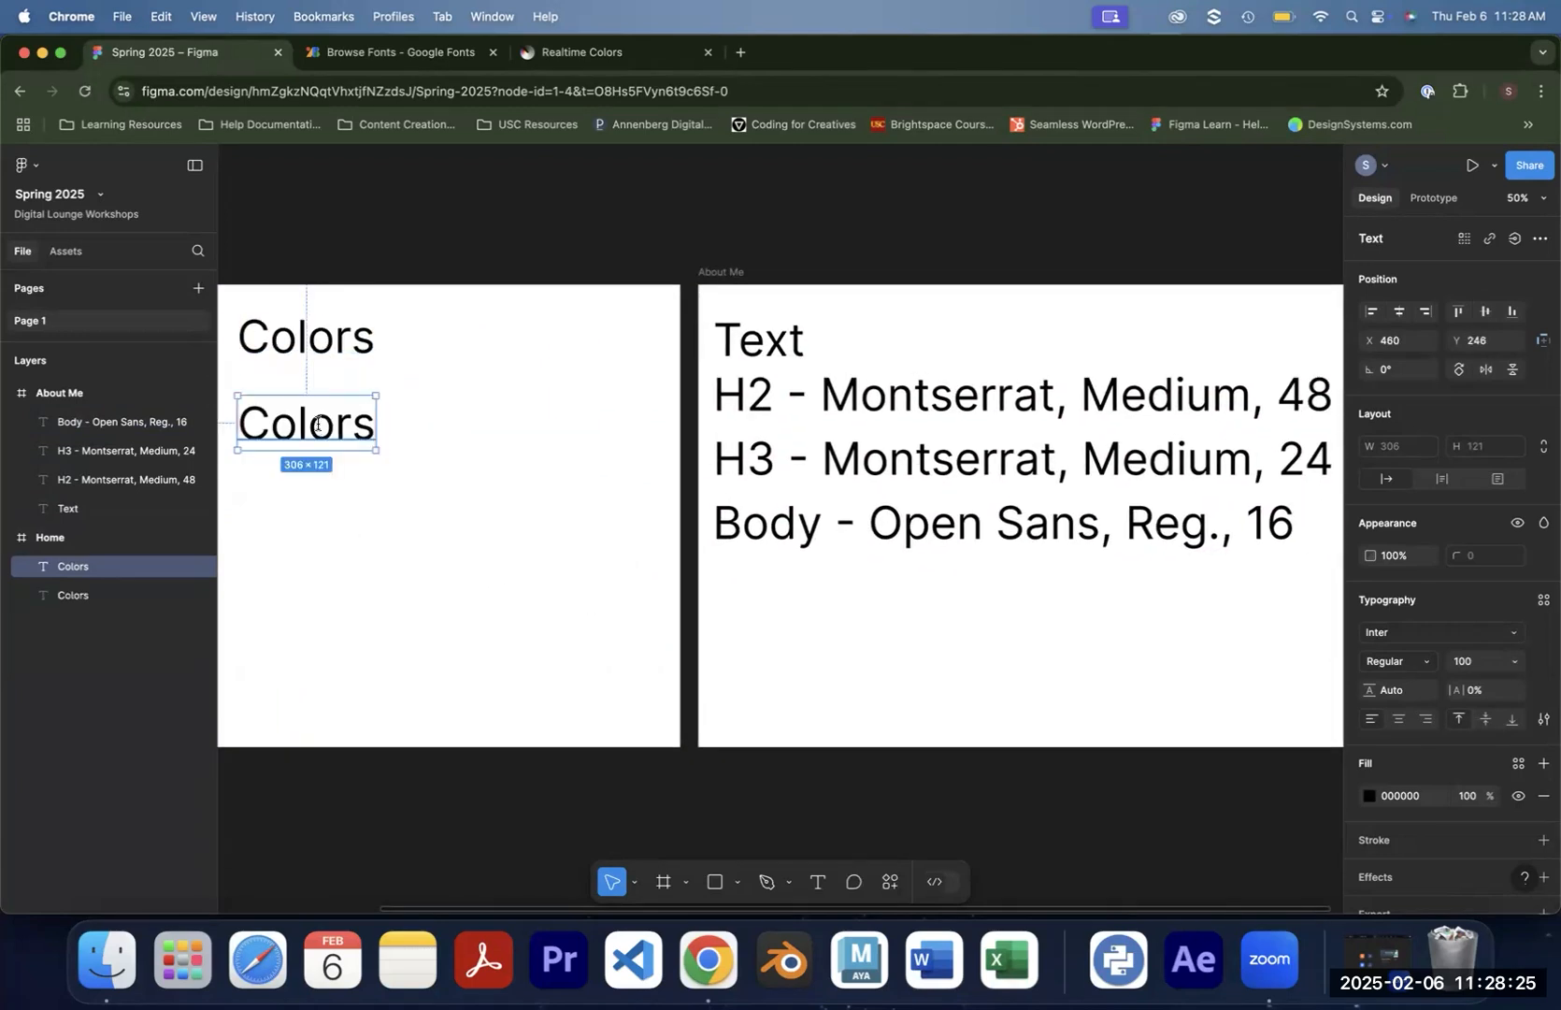
{"action": "double_click", "coordinate": [318, 424]}
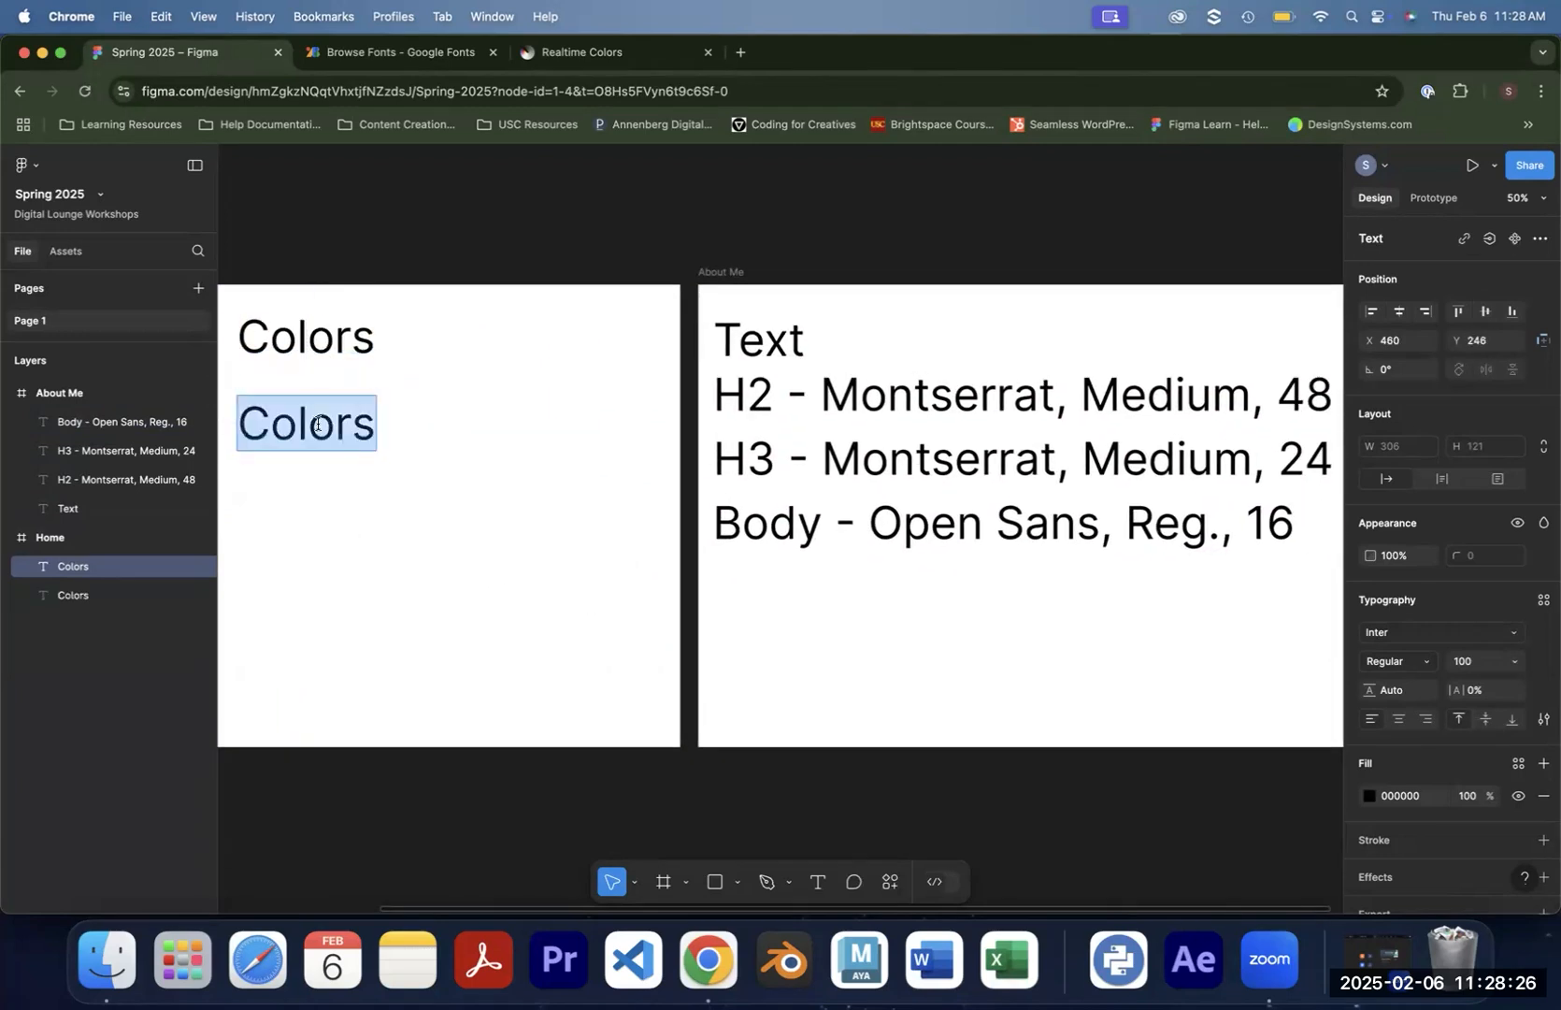
{"action": "type", "text": "Background"}
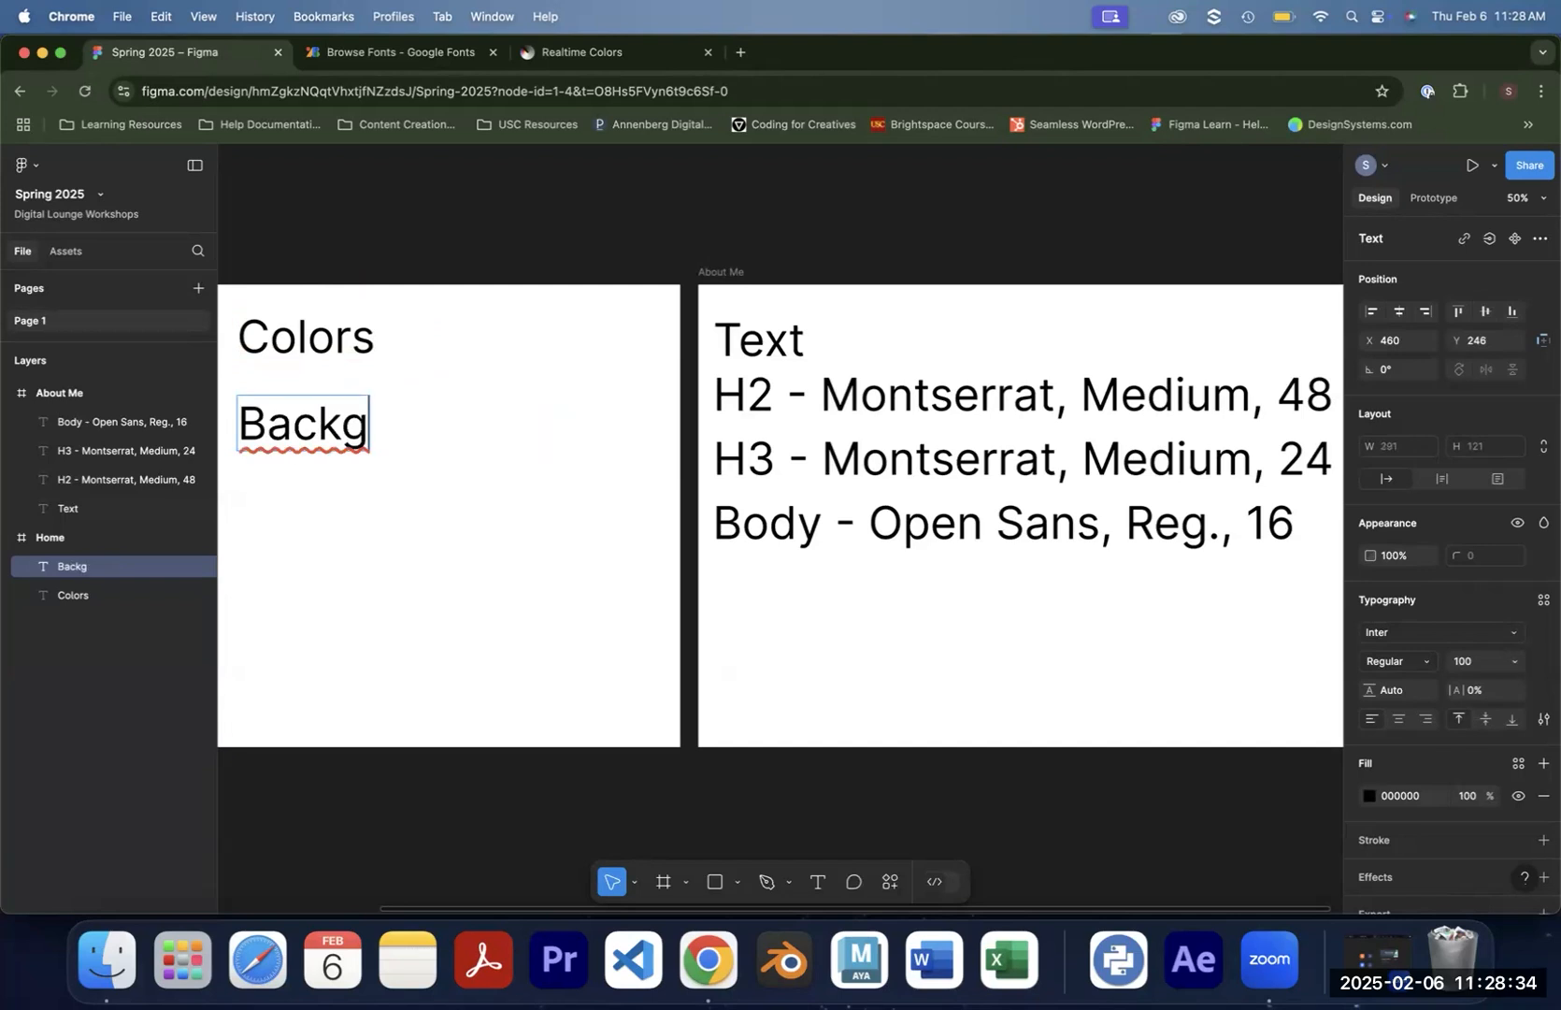
{"action": "type", "text": "r. - #FEFCF"}
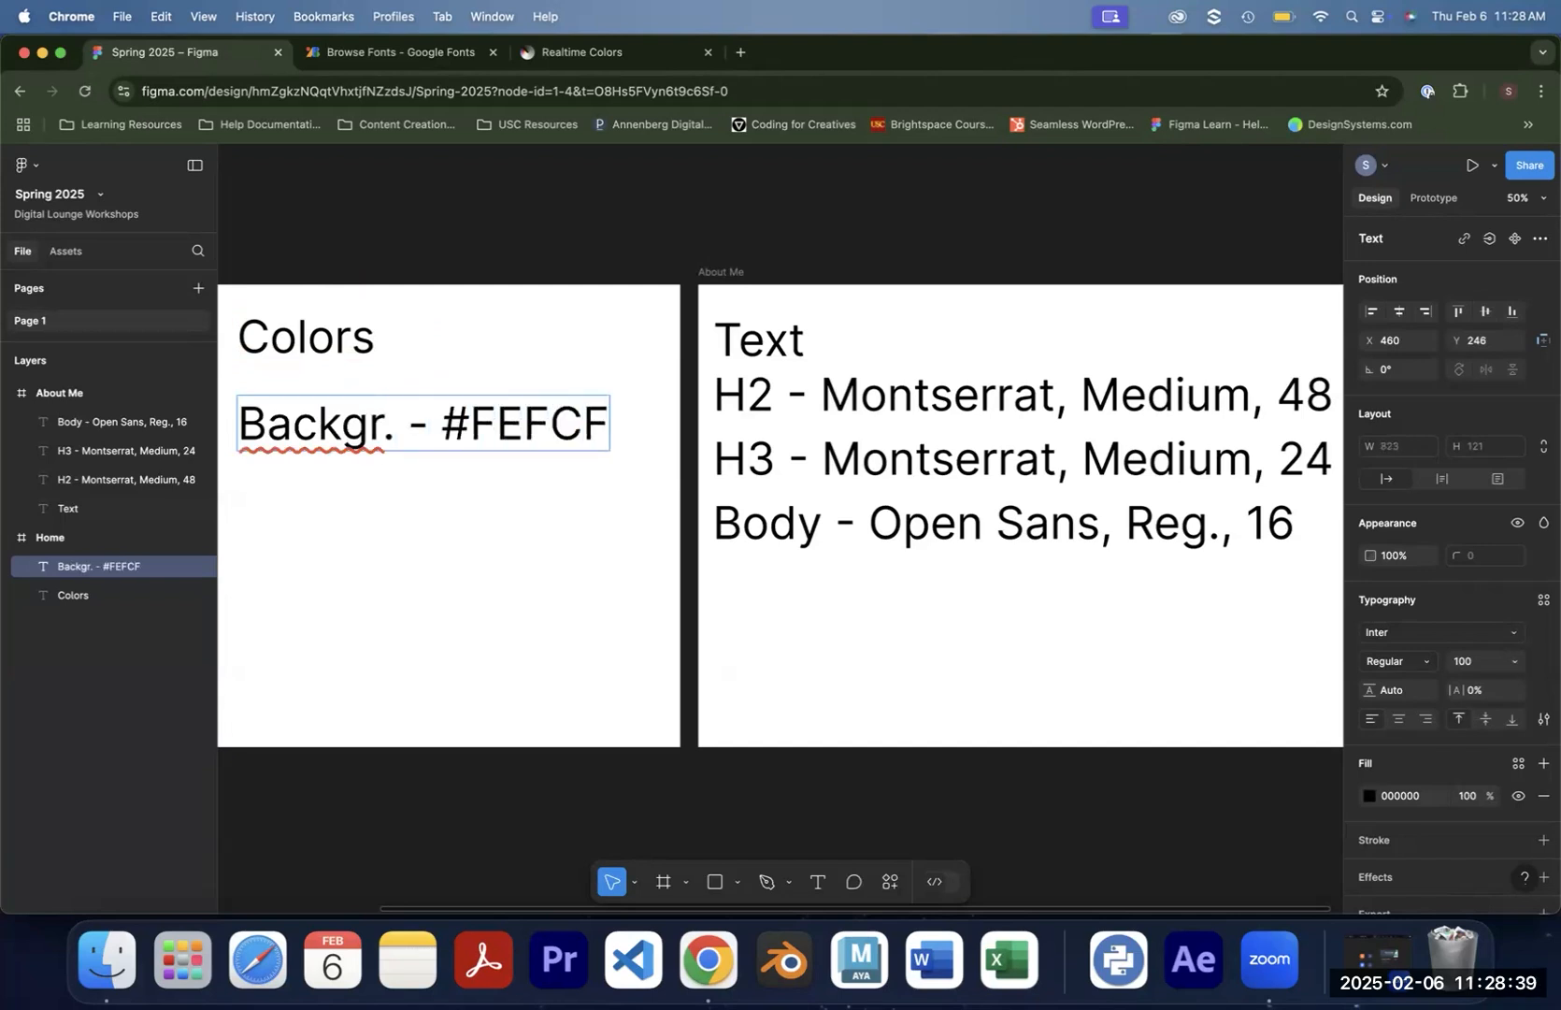
{"action": "type", "text": "6"}
Add the lines "Primary - #EBBC24" and "Second. - #7D77F3" below the background color entry
{"action": "key", "text": "Return"}
{"action": "type", "text": "Primary - #EBBC24"}
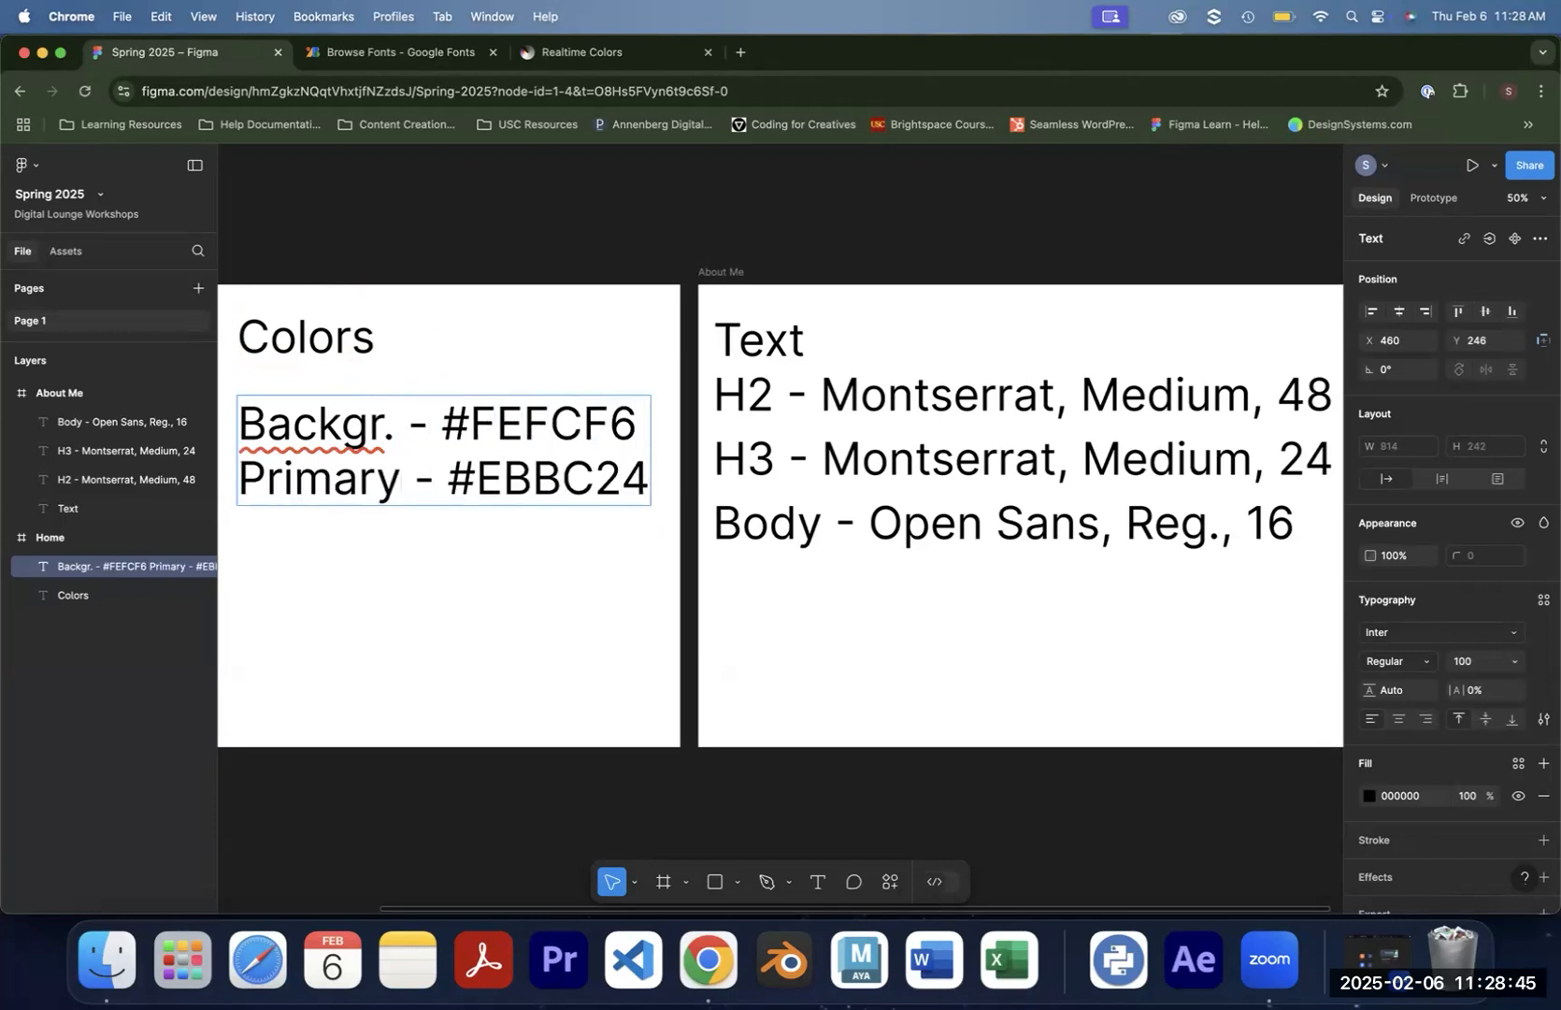
{"action": "key", "text": "Return"}
{"action": "type", "text": "secondary -"}
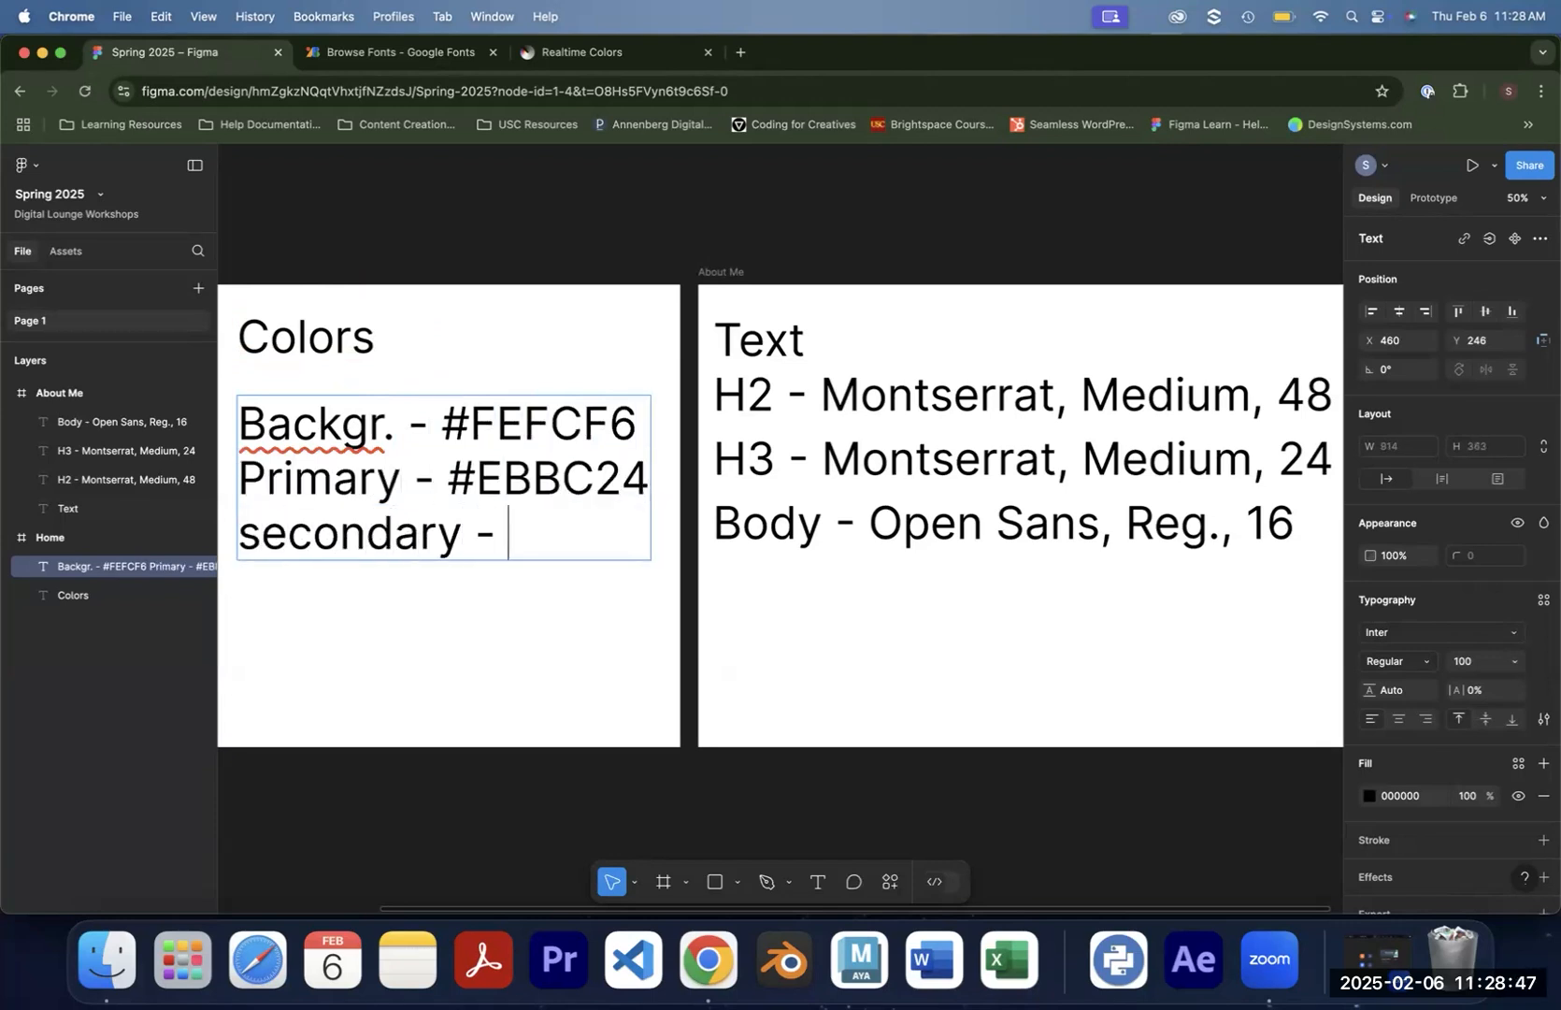
{"action": "key", "text": "BackSpace"}
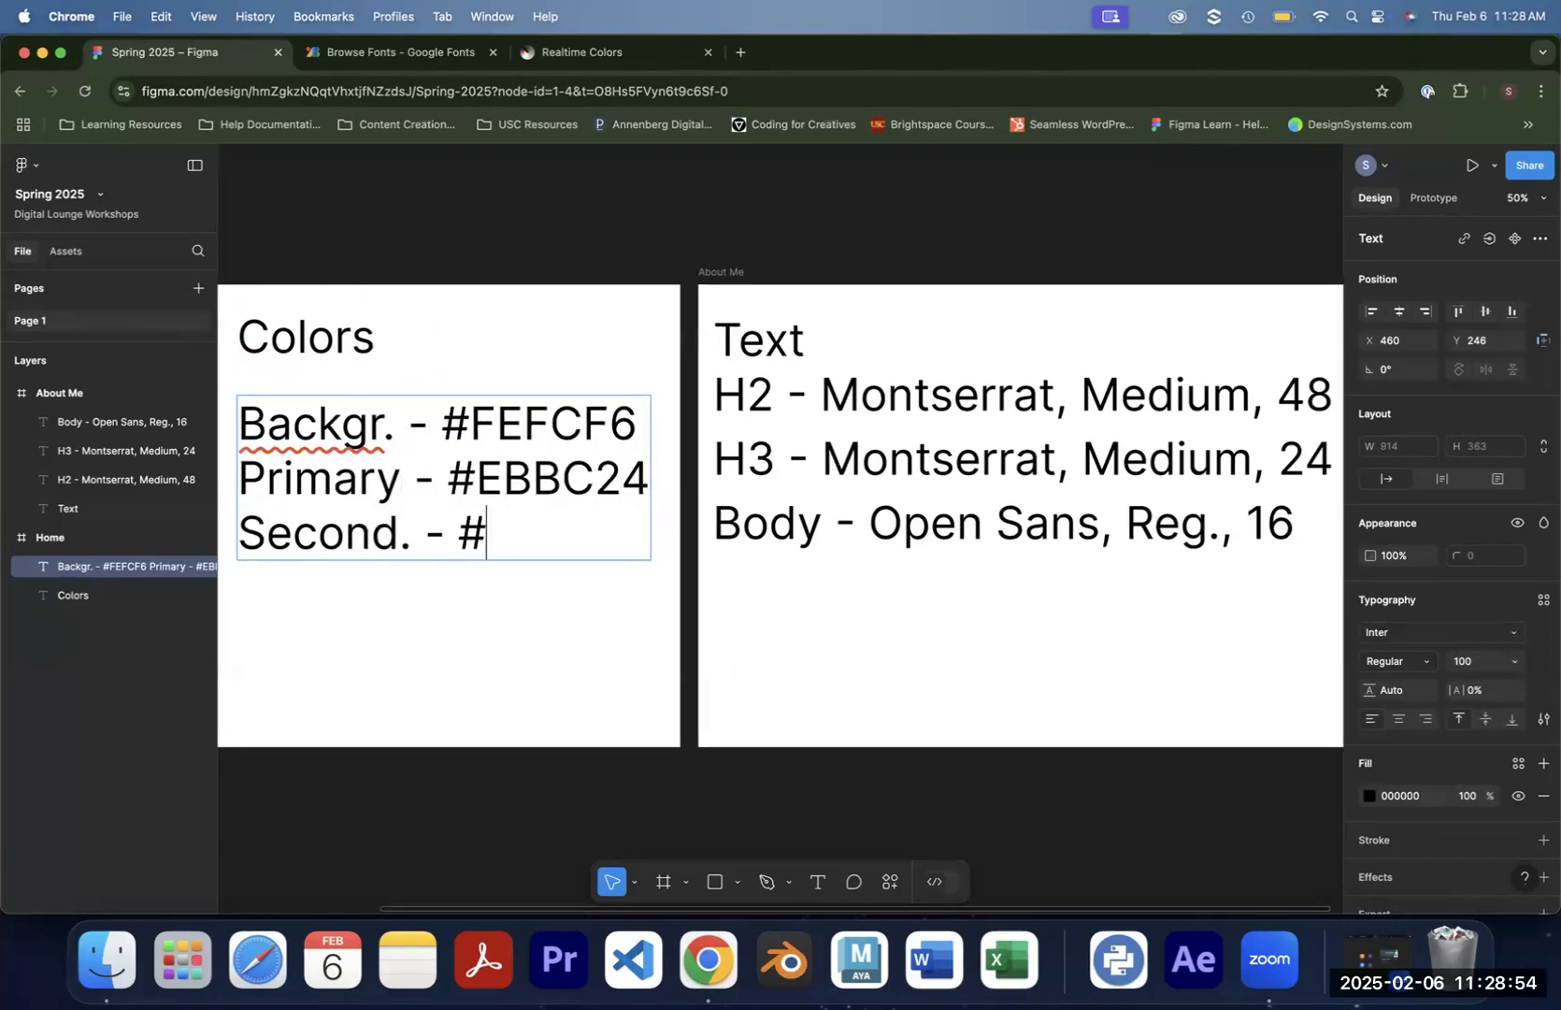
{"action": "type", "text": "7D&&"}
{"action": "key", "text": "BackSpace"}
{"action": "key", "text": "BackSpace"}
{"action": "type", "text": "77F3"}
Add a last line reading "Accent - #F051DB" to the color list in the Home frame
{"action": "key", "text": "Return"}
{"action": "type", "text": "Acce"}
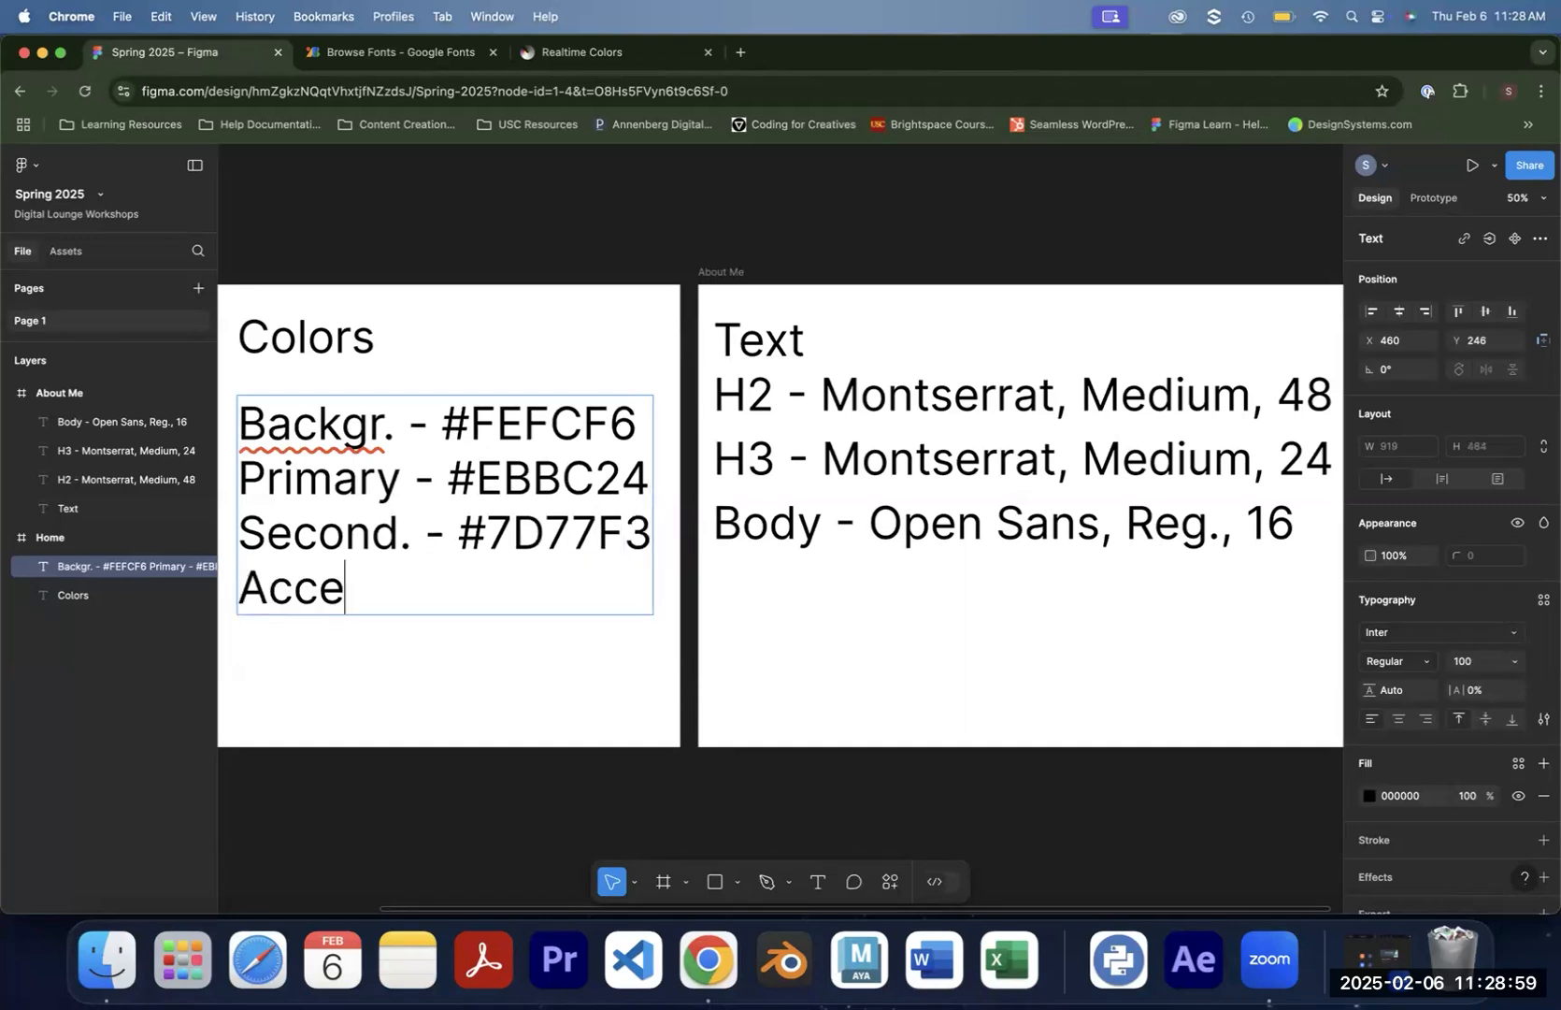
{"action": "type", "text": "nt - #"}
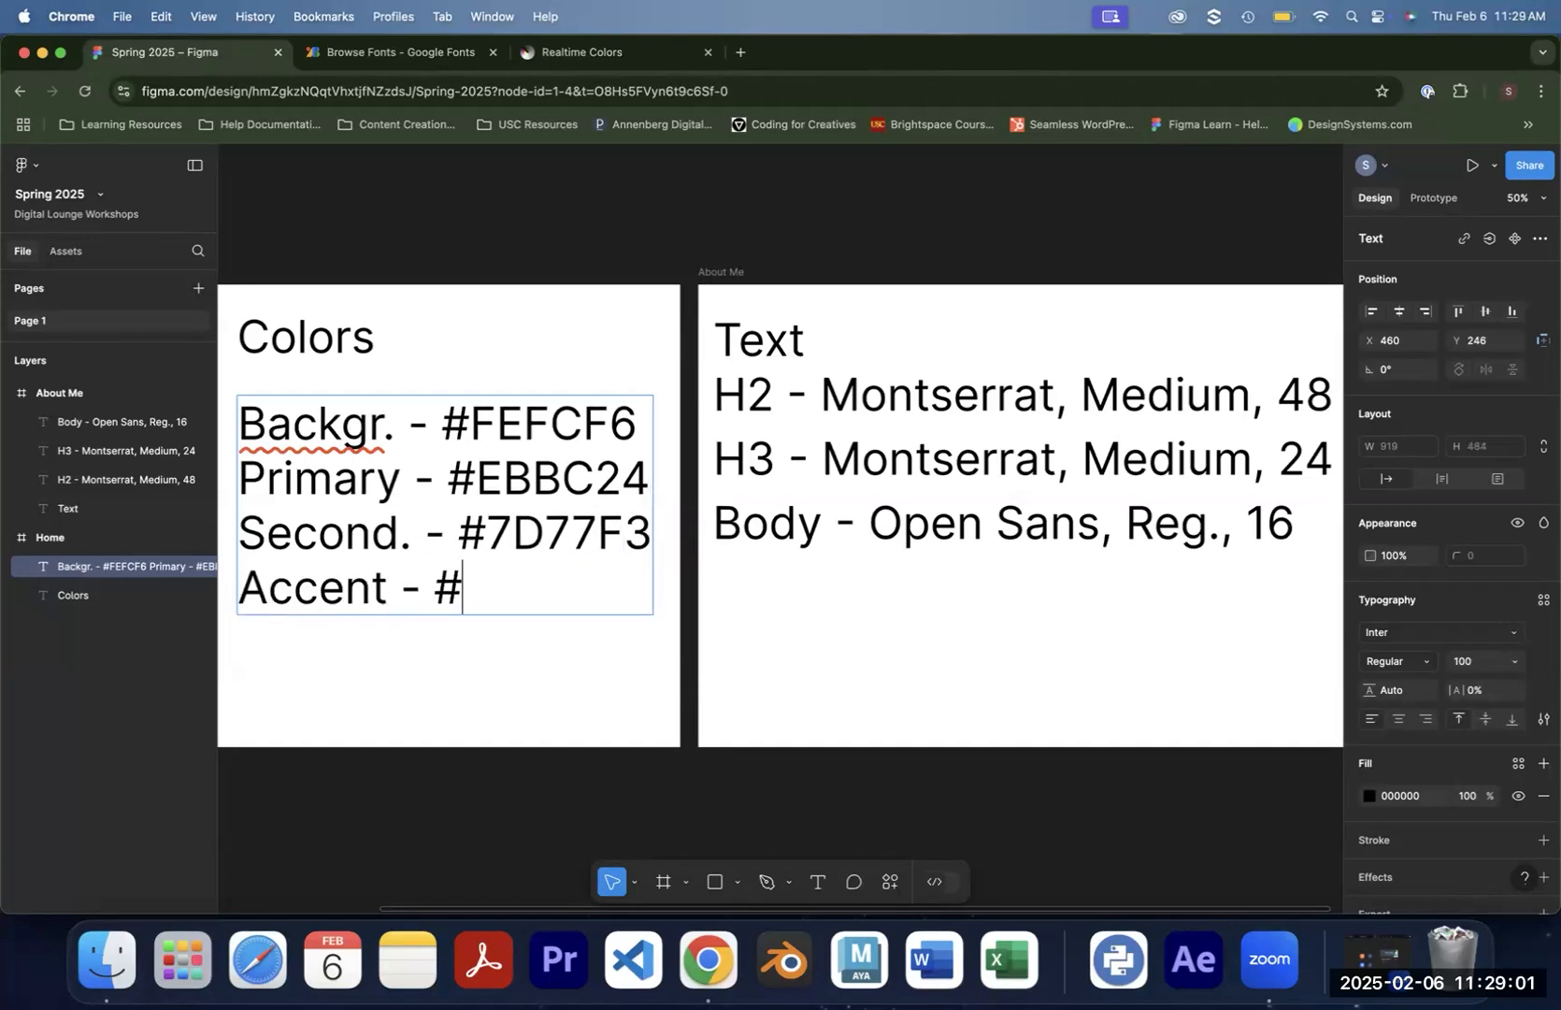
{"action": "type", "text": "F051DB"}
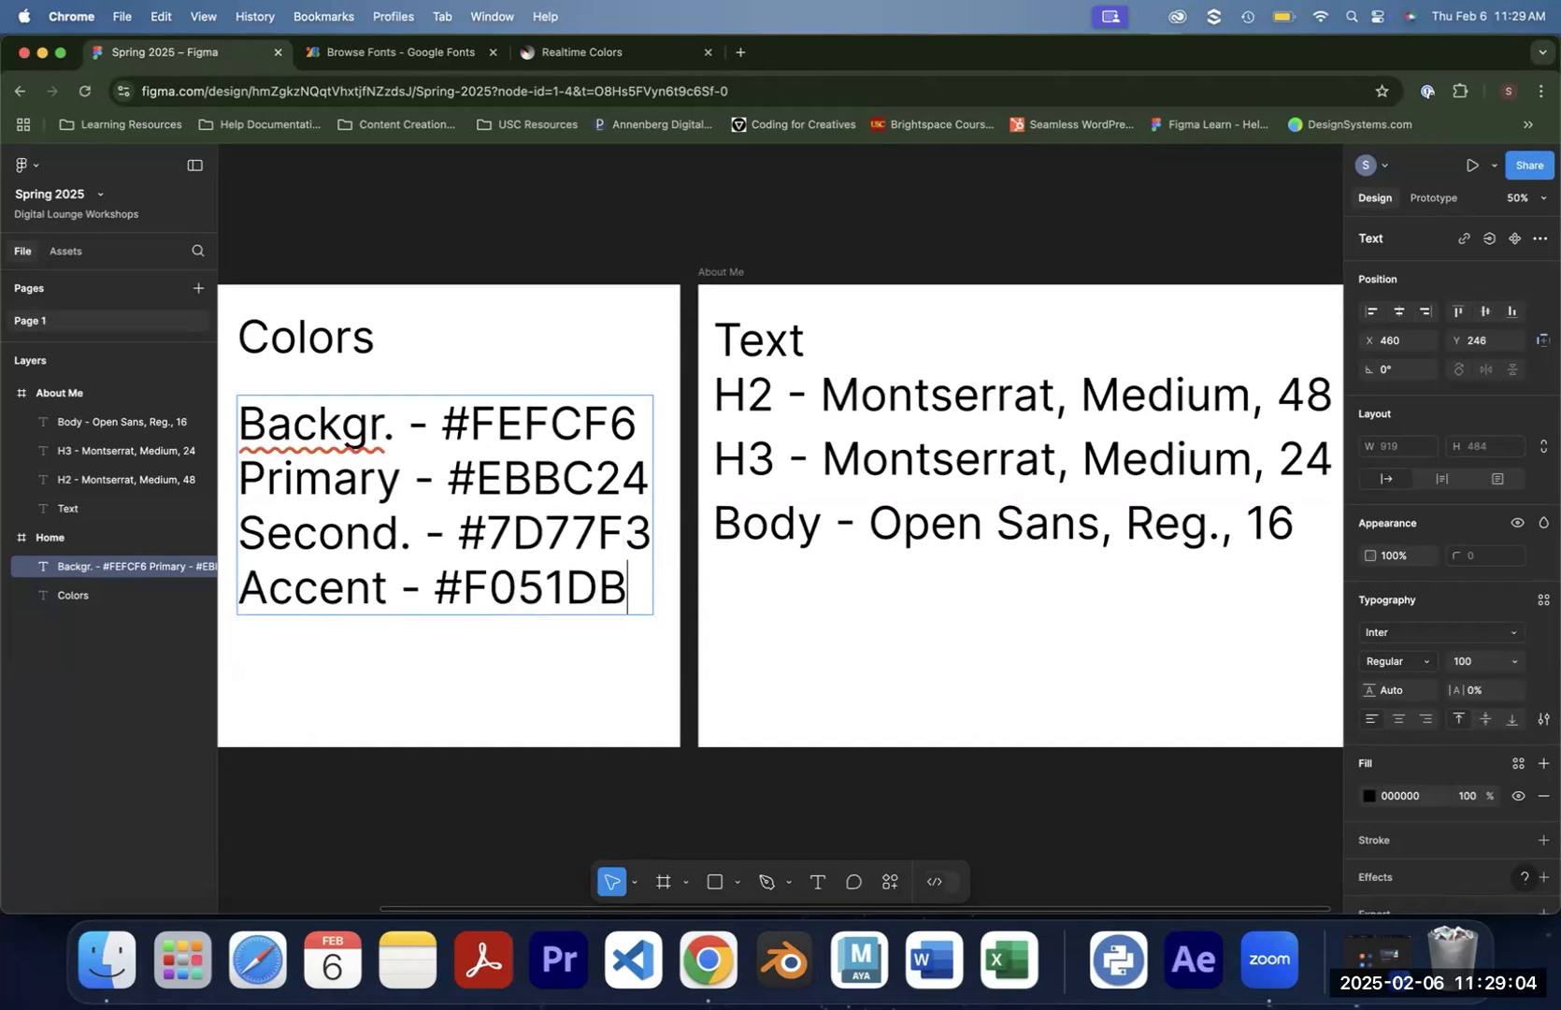
Deselect the color list and start adding a new local text style
{"action": "left_click", "coordinate": [1316, 757]}
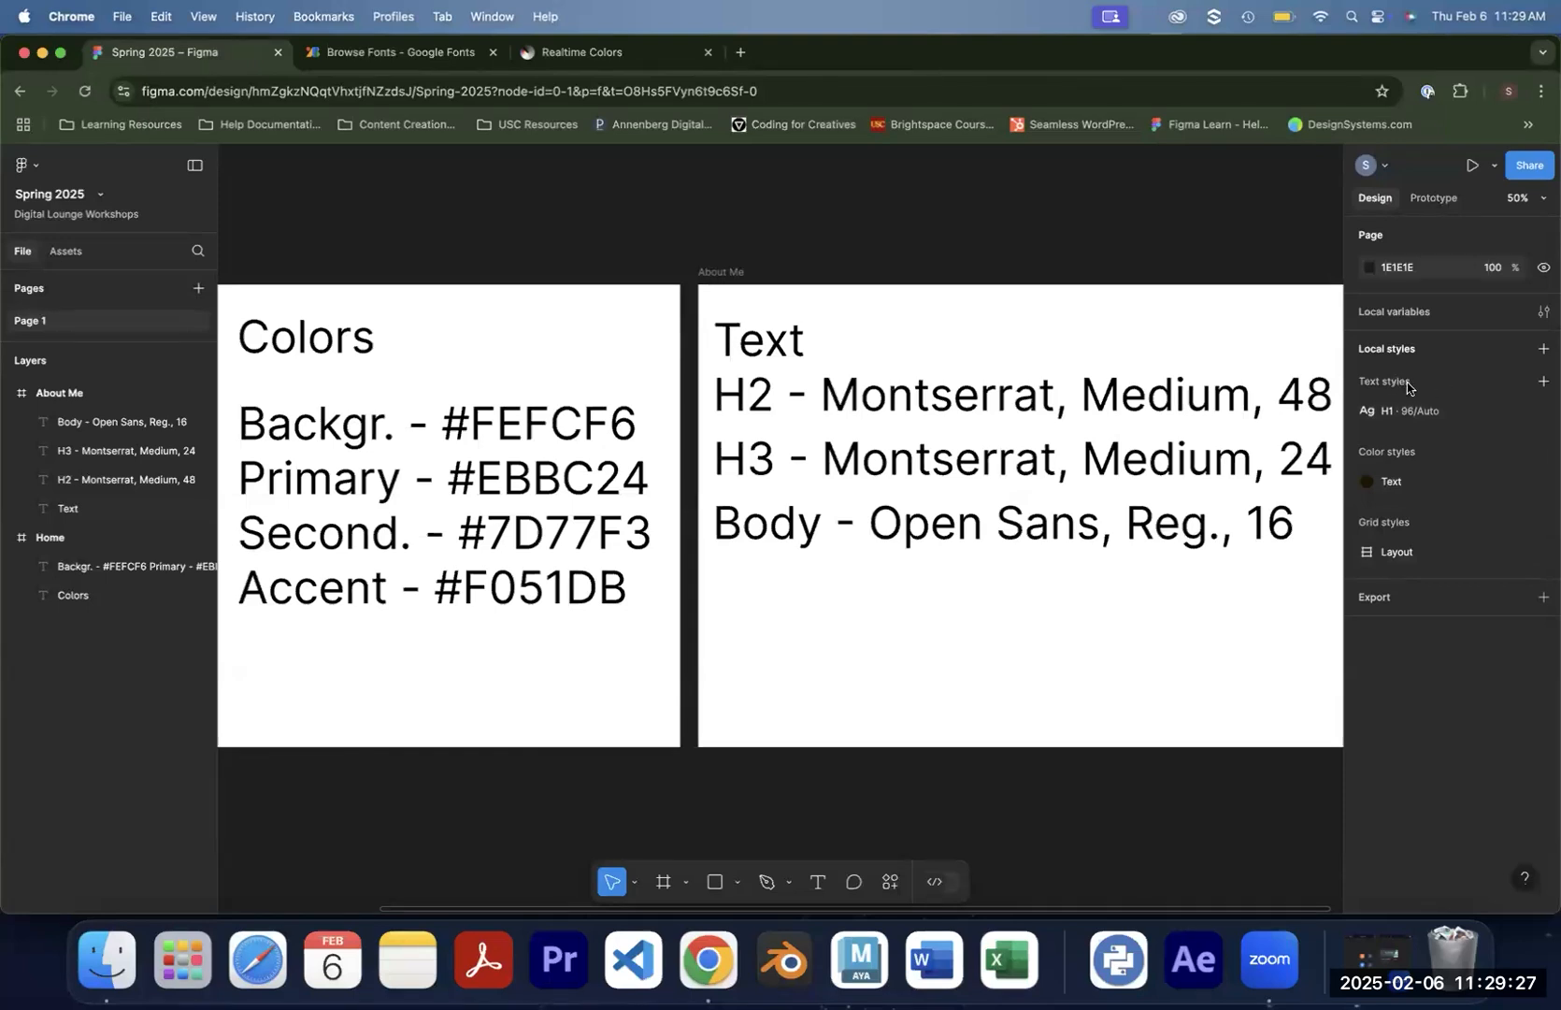
{"action": "left_click", "coordinate": [1544, 383]}
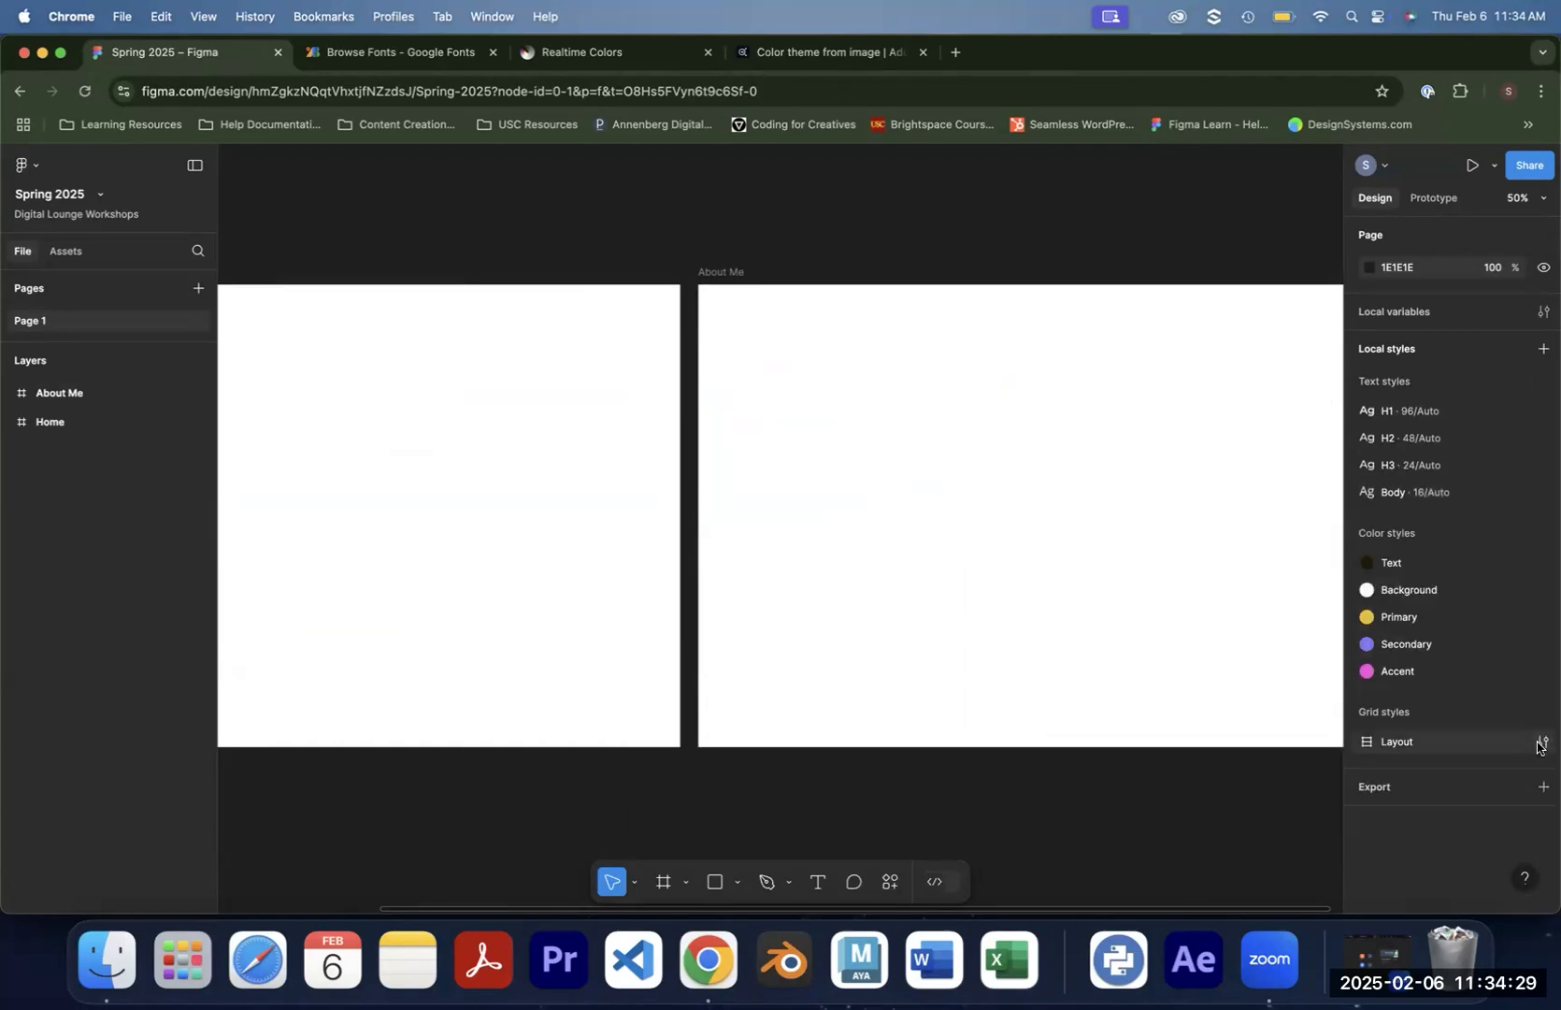
Show the 250 px rows, 12 columns and 100 px single row again in the Layout grid style
{"action": "left_click", "coordinate": [1543, 742]}
{"action": "left_click", "coordinate": [1308, 815]}
{"action": "left_click", "coordinate": [1308, 844]}
{"action": "left_click", "coordinate": [1307, 874]}
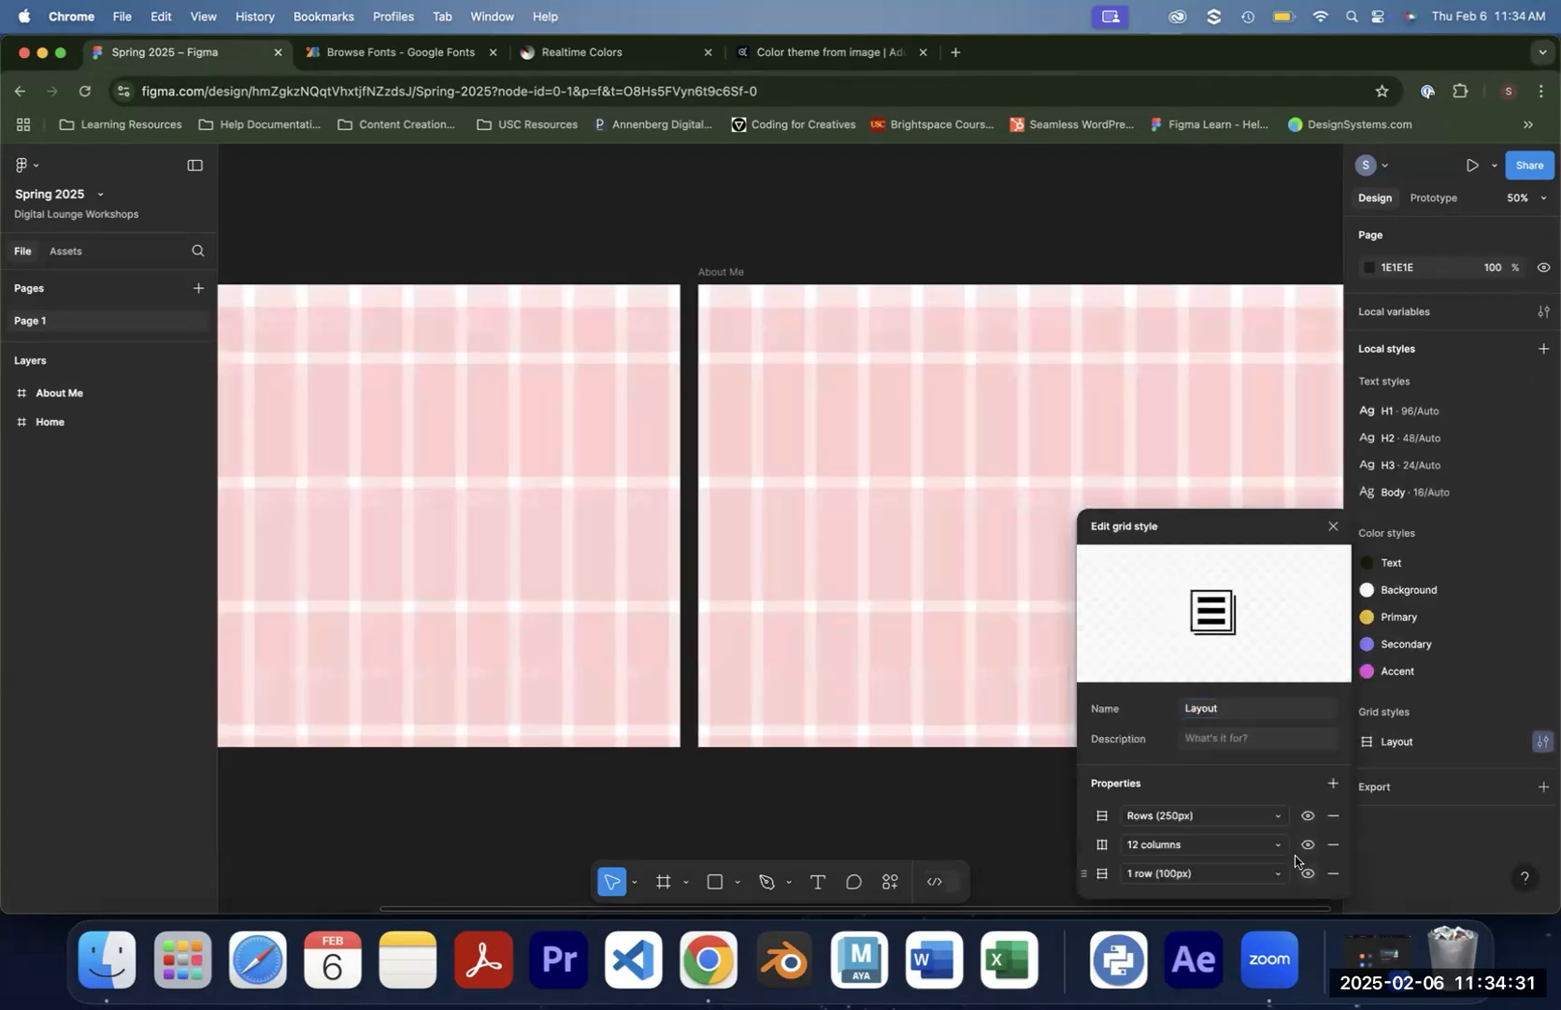
{"action": "left_click", "coordinate": [822, 203]}
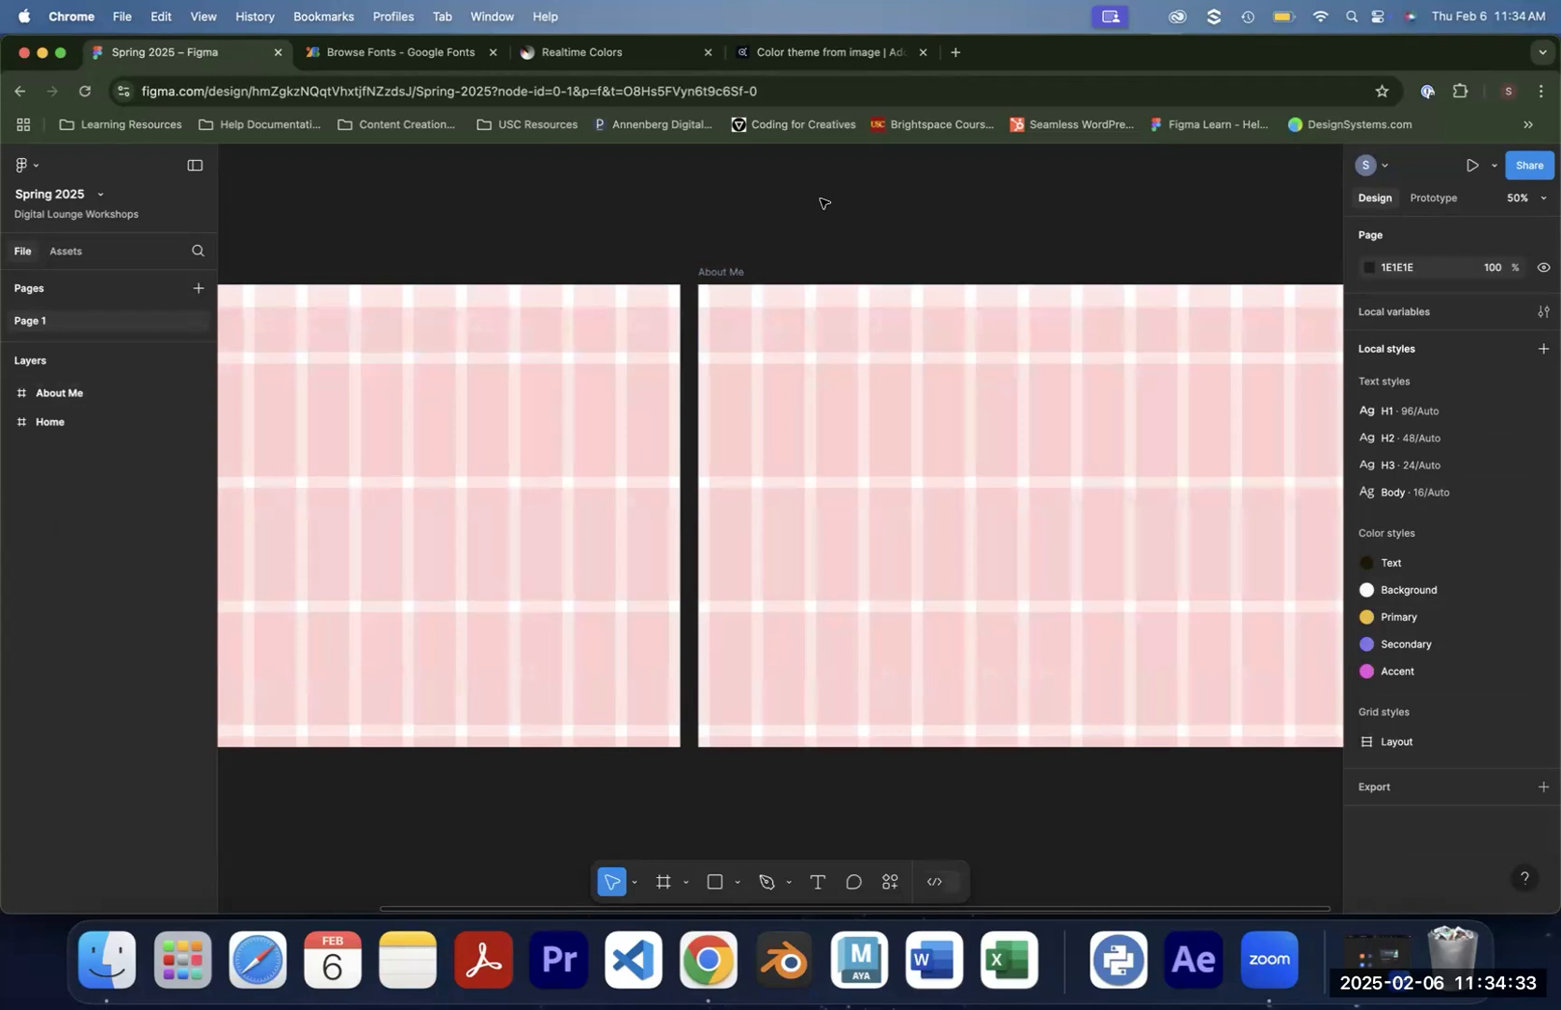
Add a text in the Home frame's upper left reading "Hi, I'm" followed by the page owner's first name
{"action": "left_click_drag", "start_coordinate": [663, 230], "coordinate": [933, 240]}
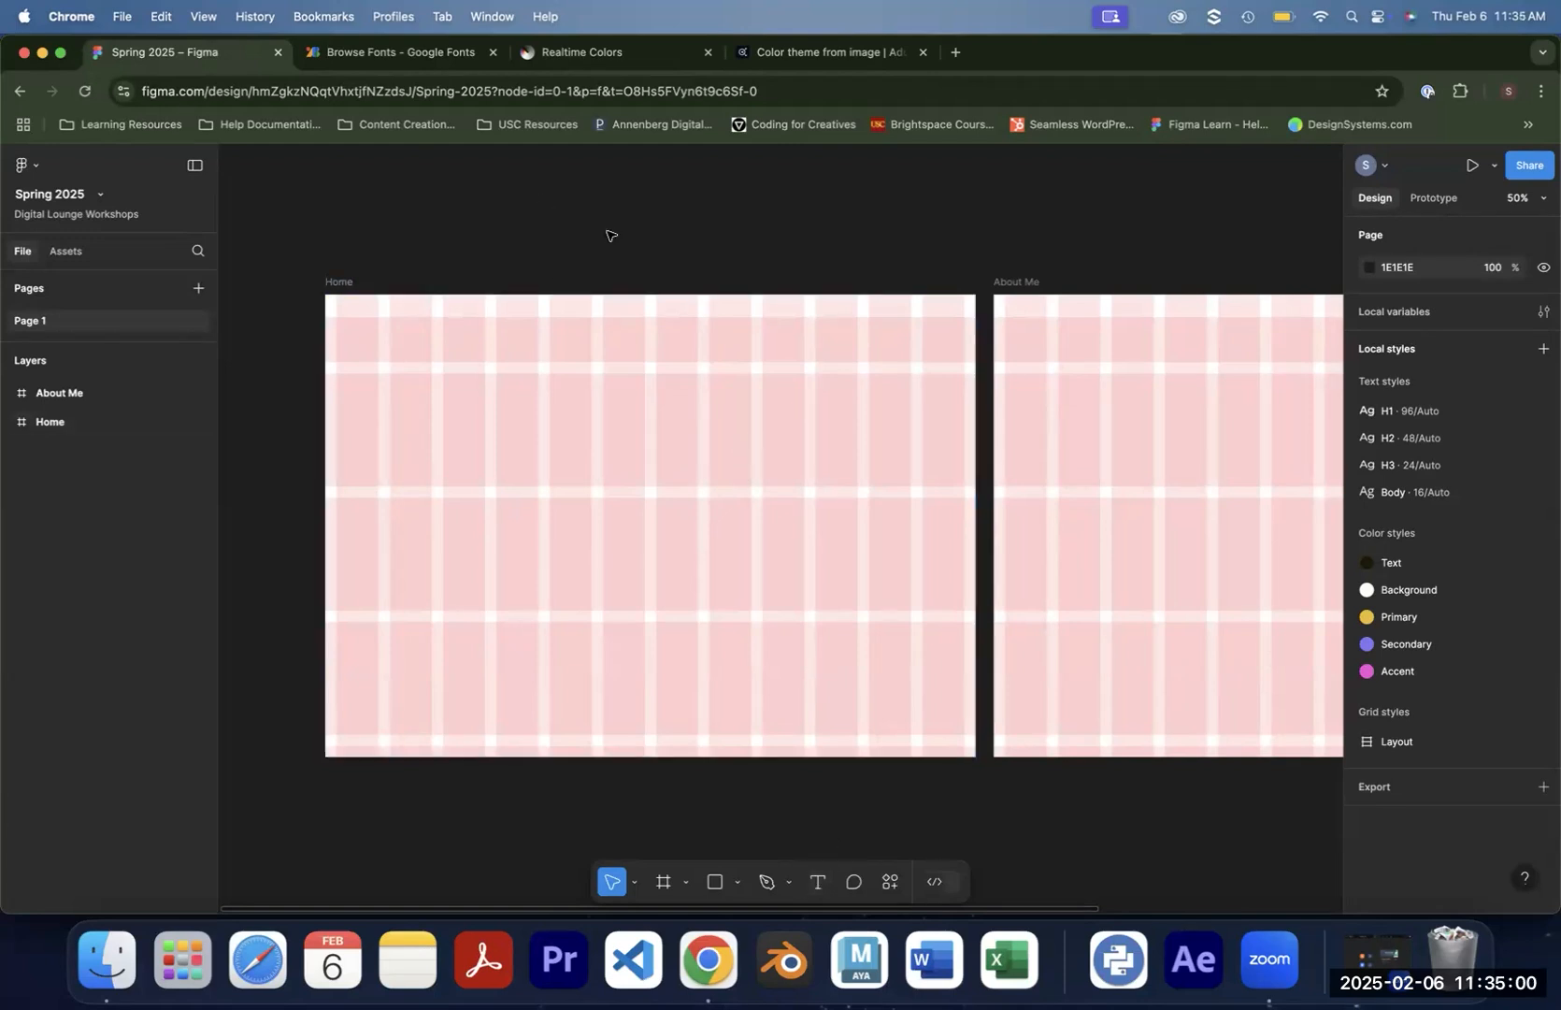
{"action": "key", "text": "t"}
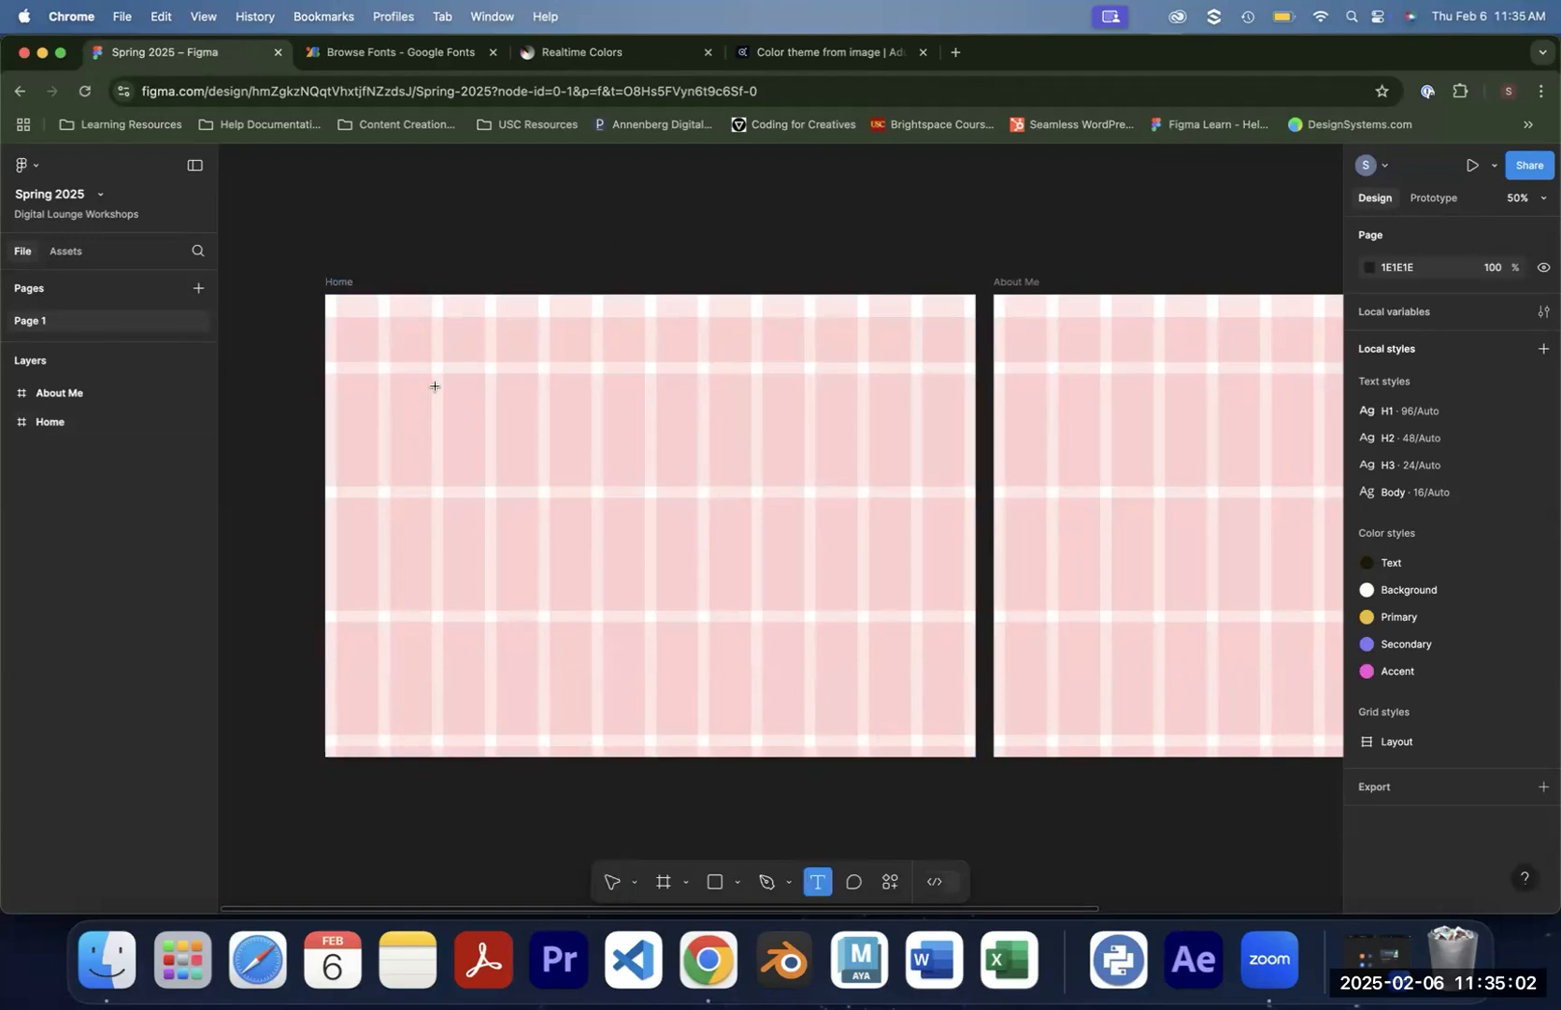
{"action": "left_click", "coordinate": [366, 421]}
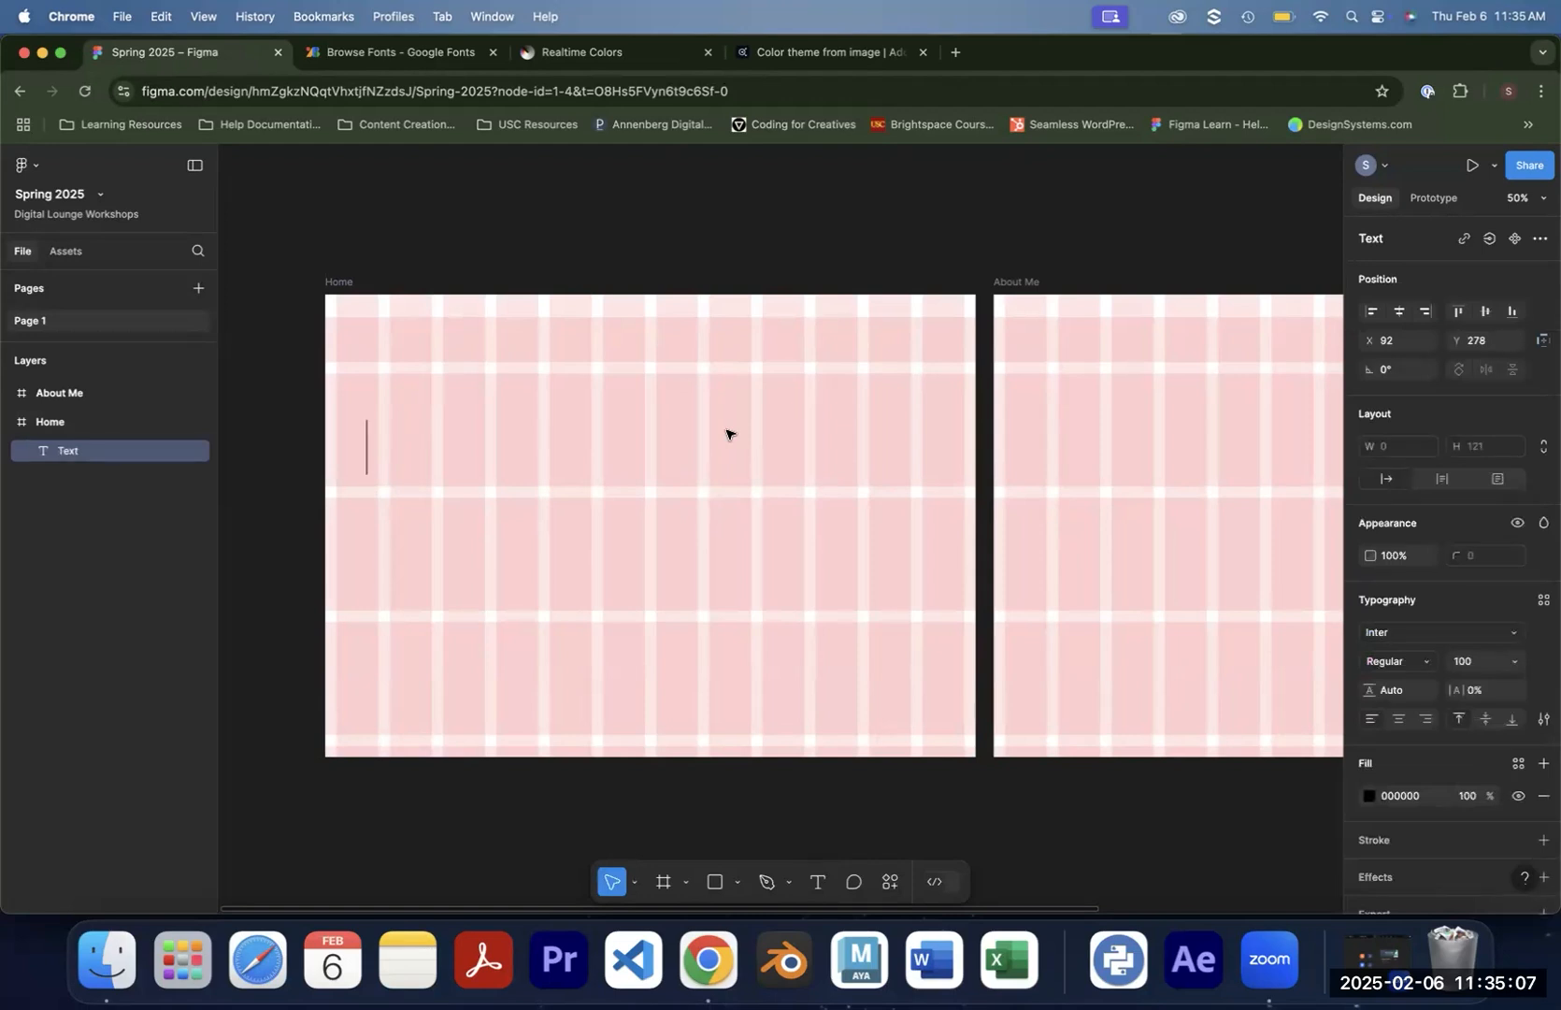
{"action": "type", "text": "Hi"}
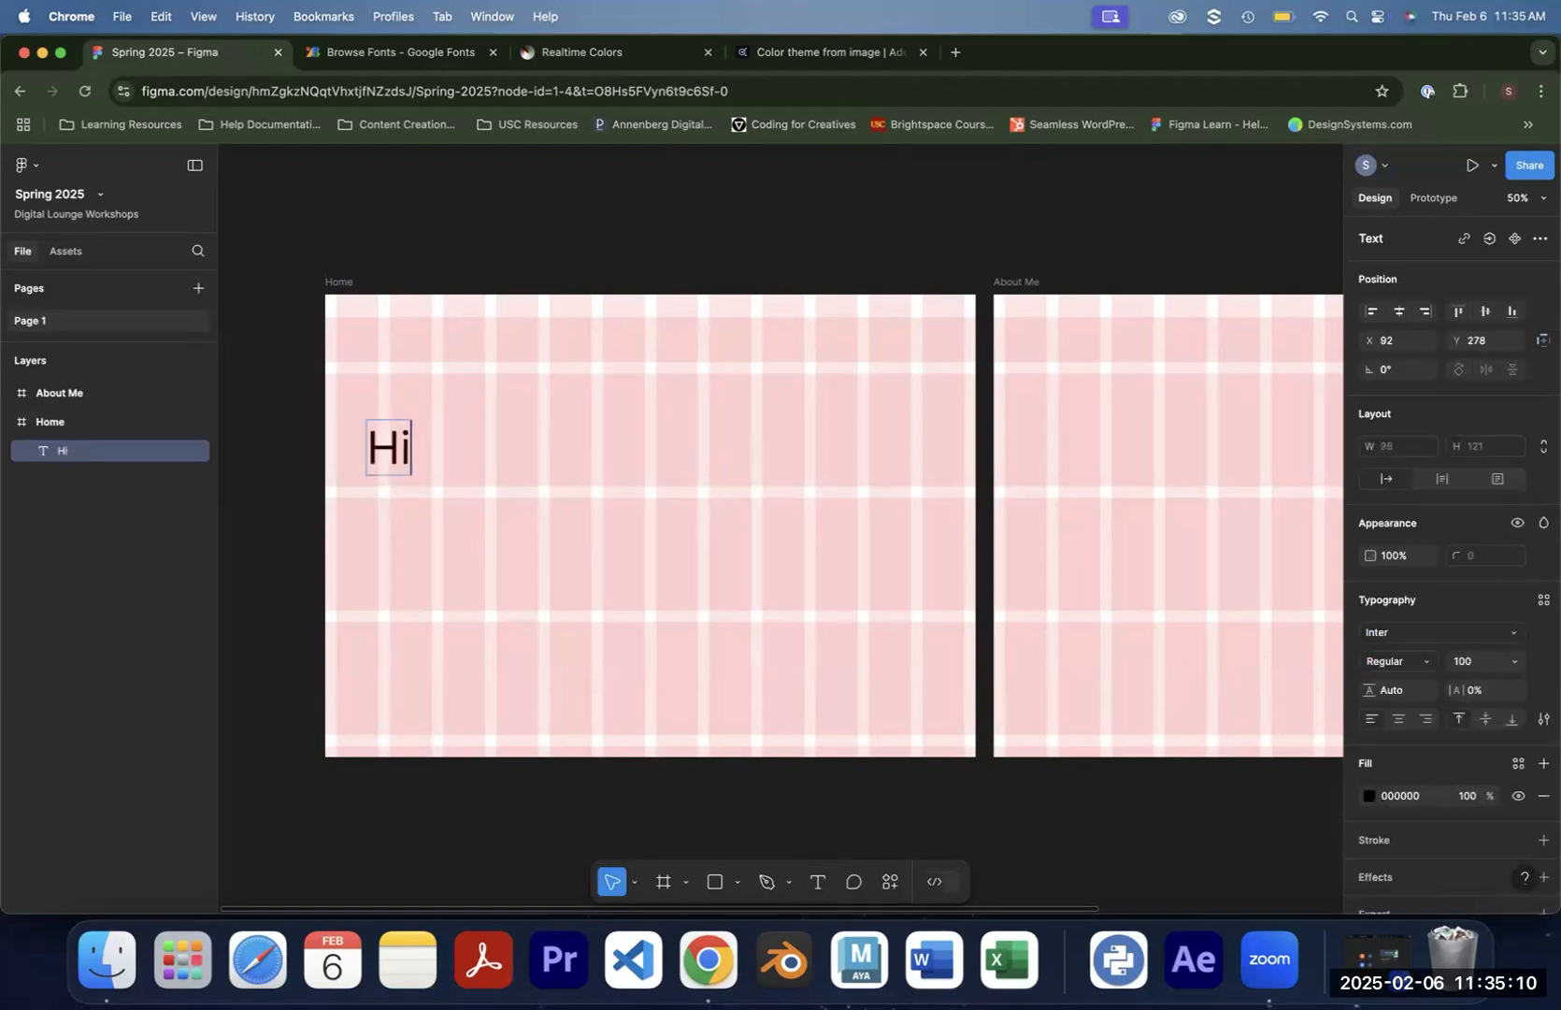
{"action": "type", "text": ", I'm Seanm"}
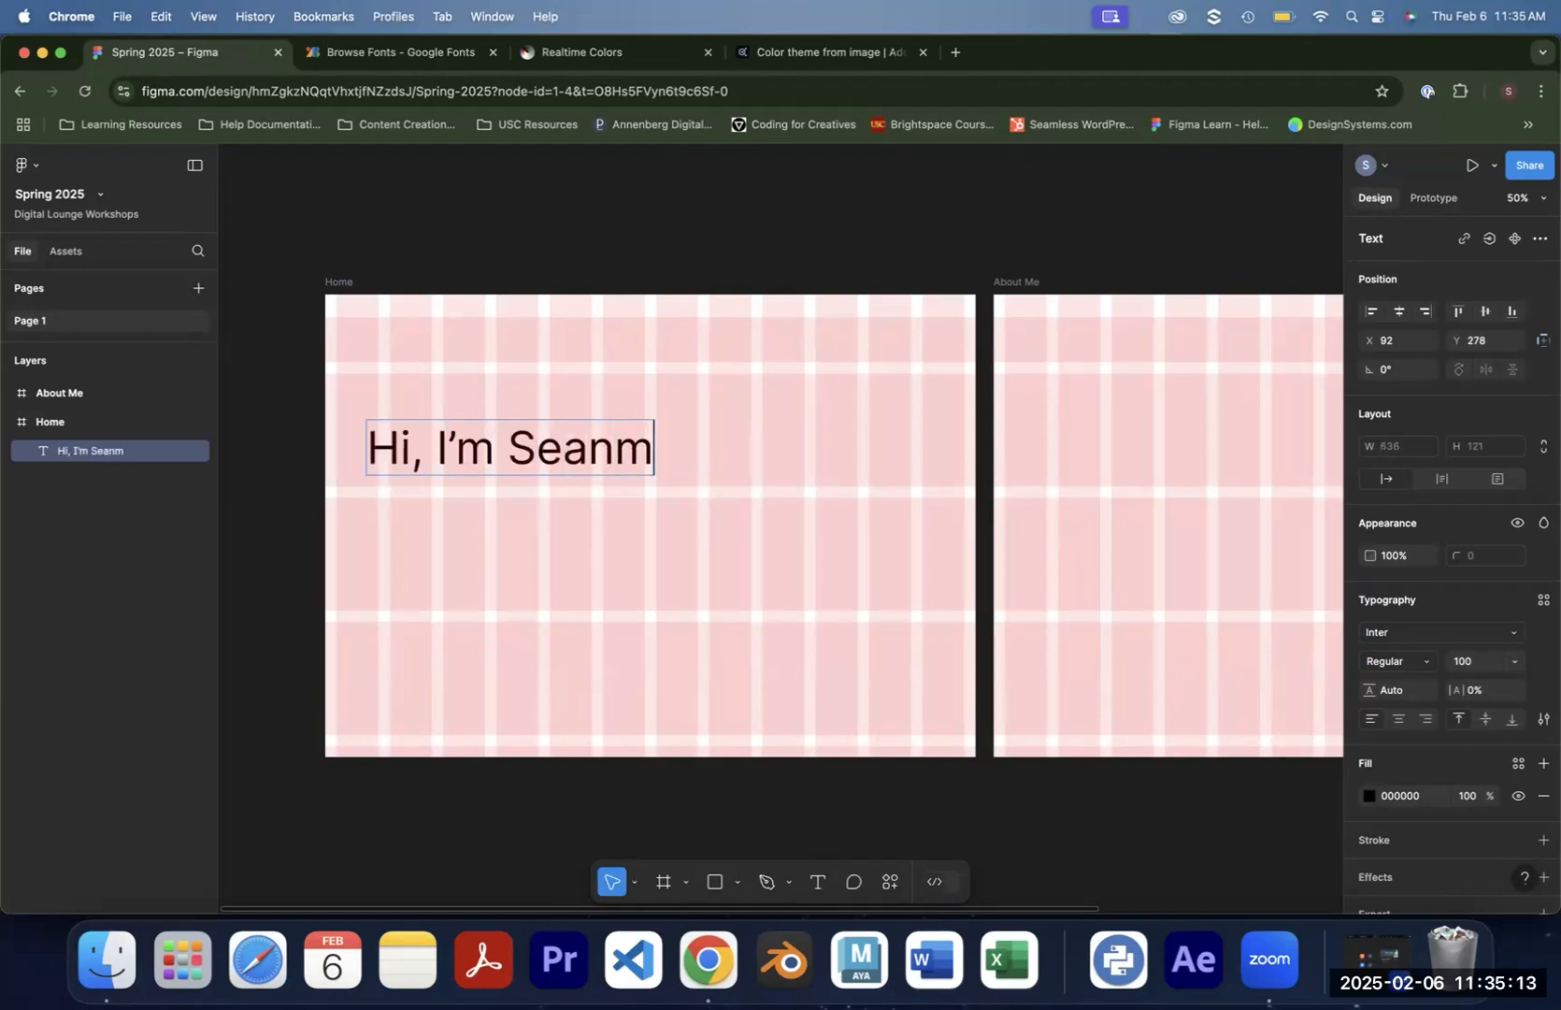
{"action": "key", "text": "BackSpace"}
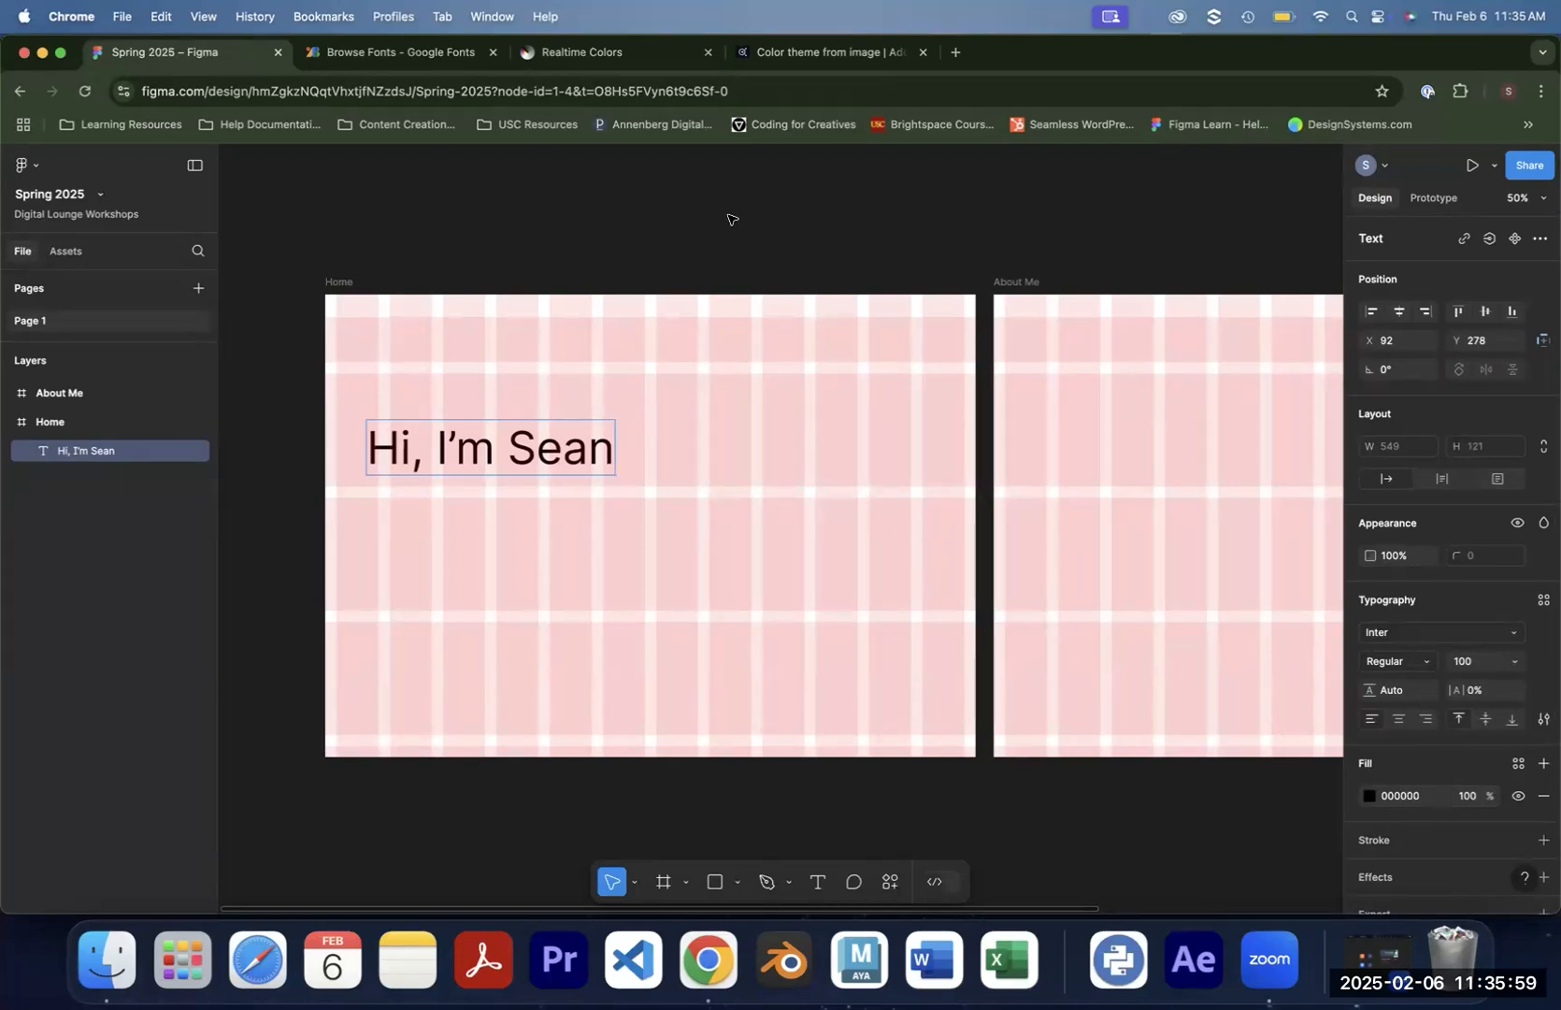
{"action": "key", "text": "Escape"}
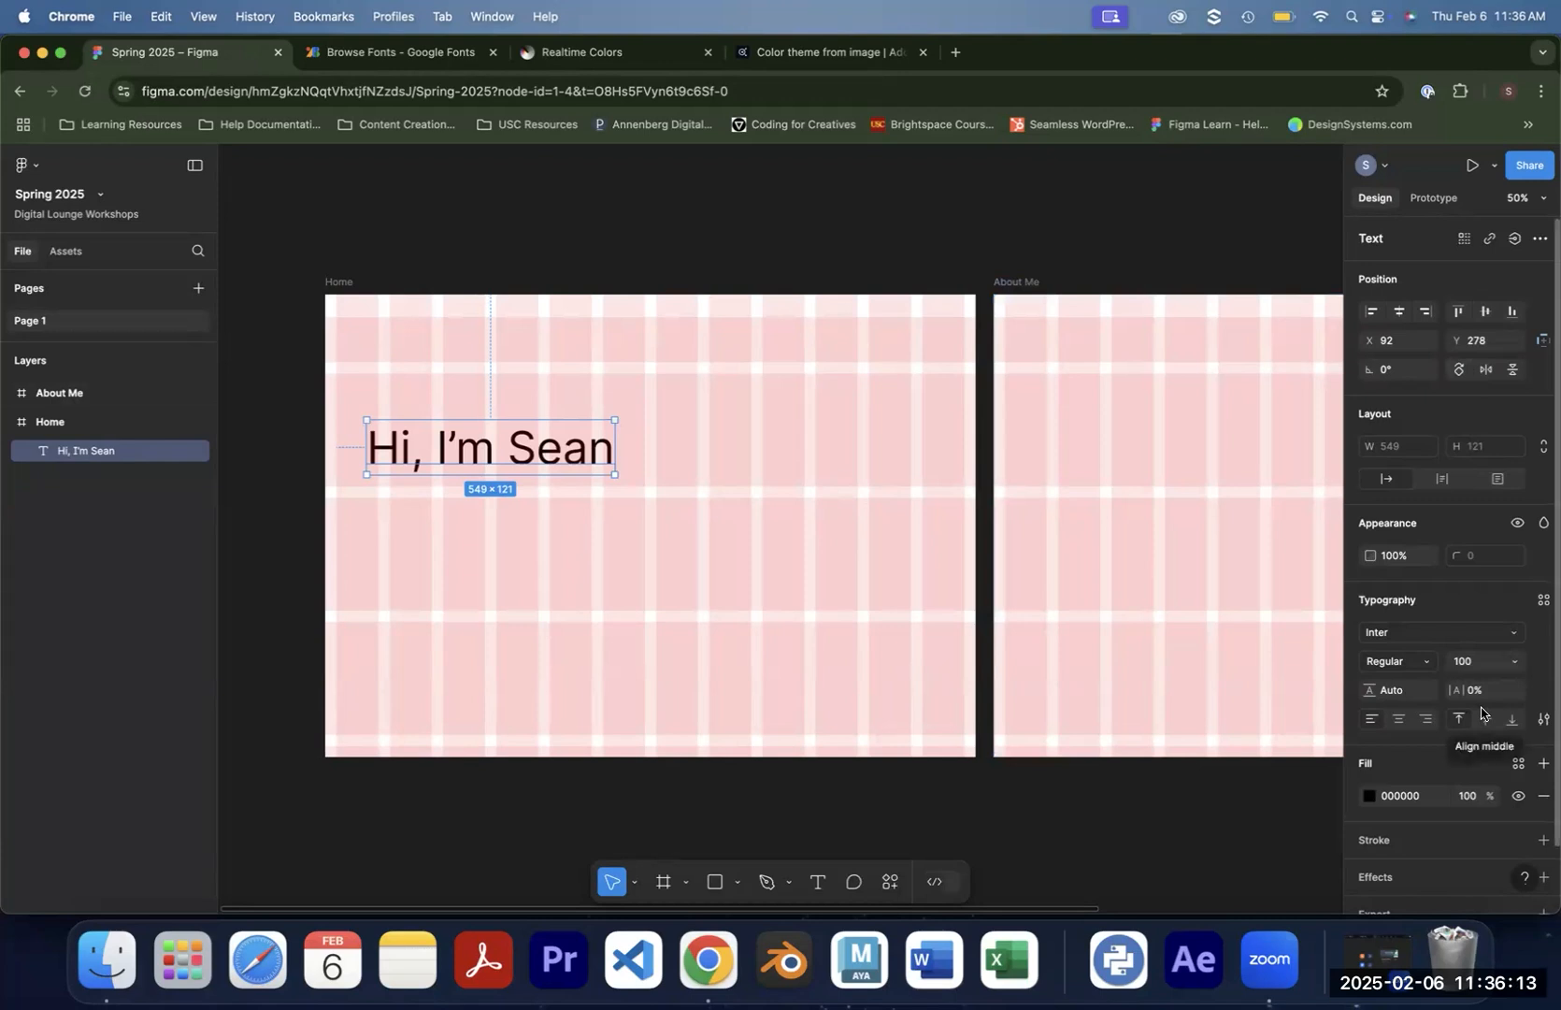
Apply the H1 text style and the Text color style to the greeting in the Home frame
{"action": "scroll", "coordinate": [1494, 611], "scroll_direction": "down", "scroll_amount": 2}
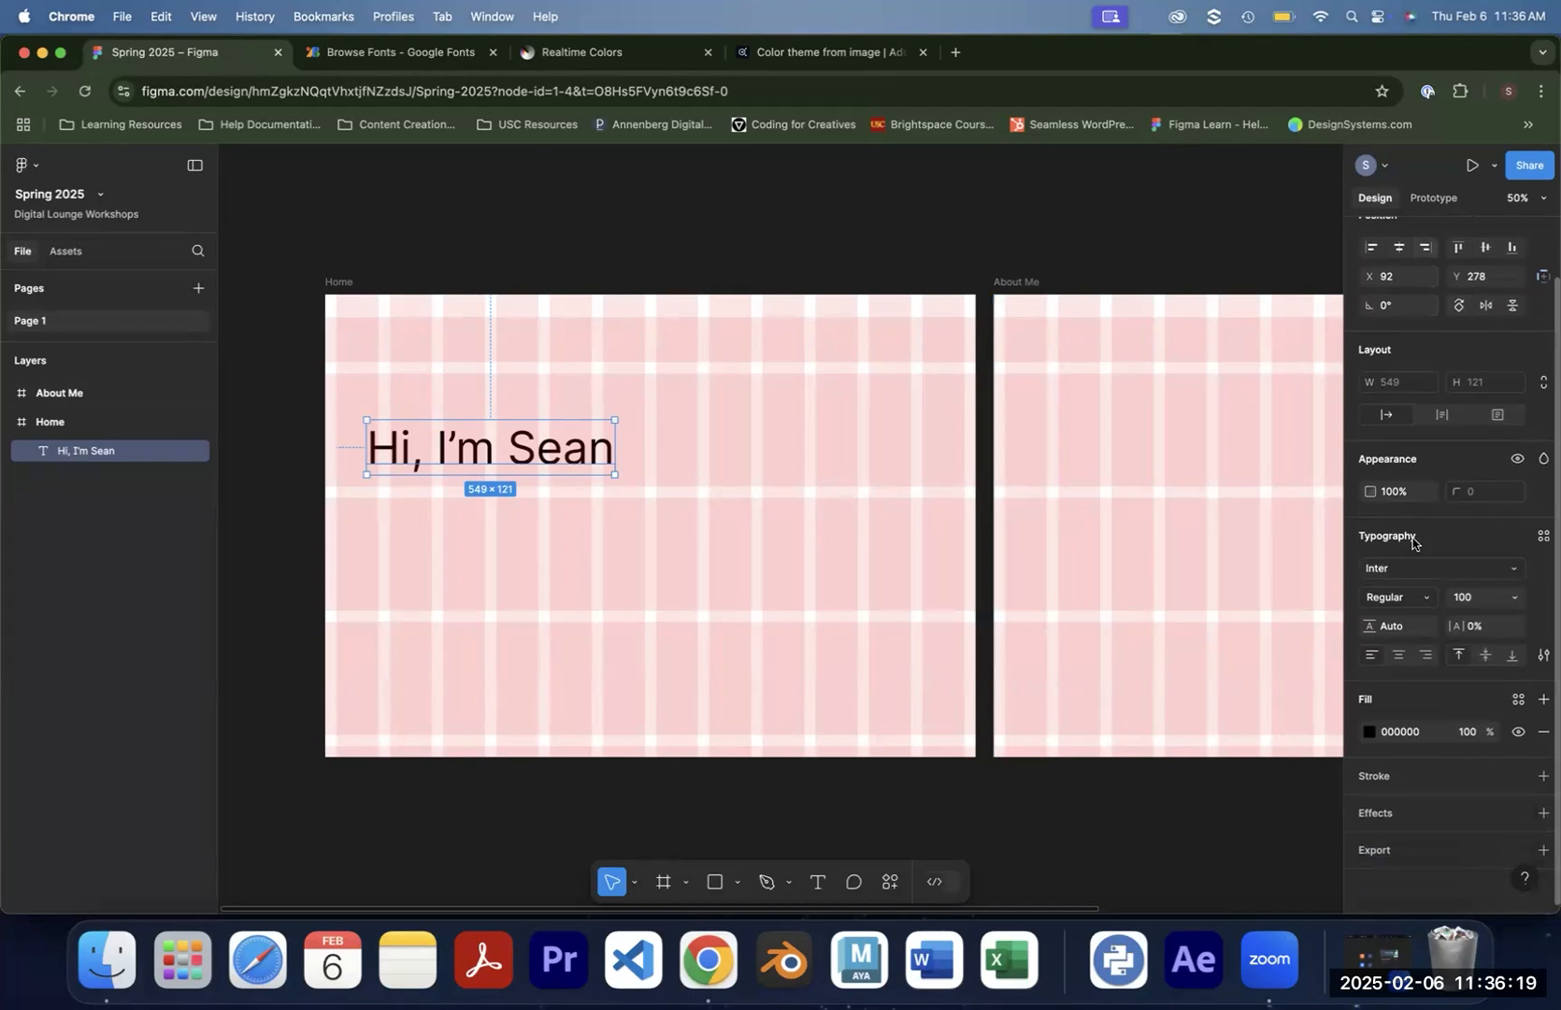
{"action": "left_click", "coordinate": [1543, 539]}
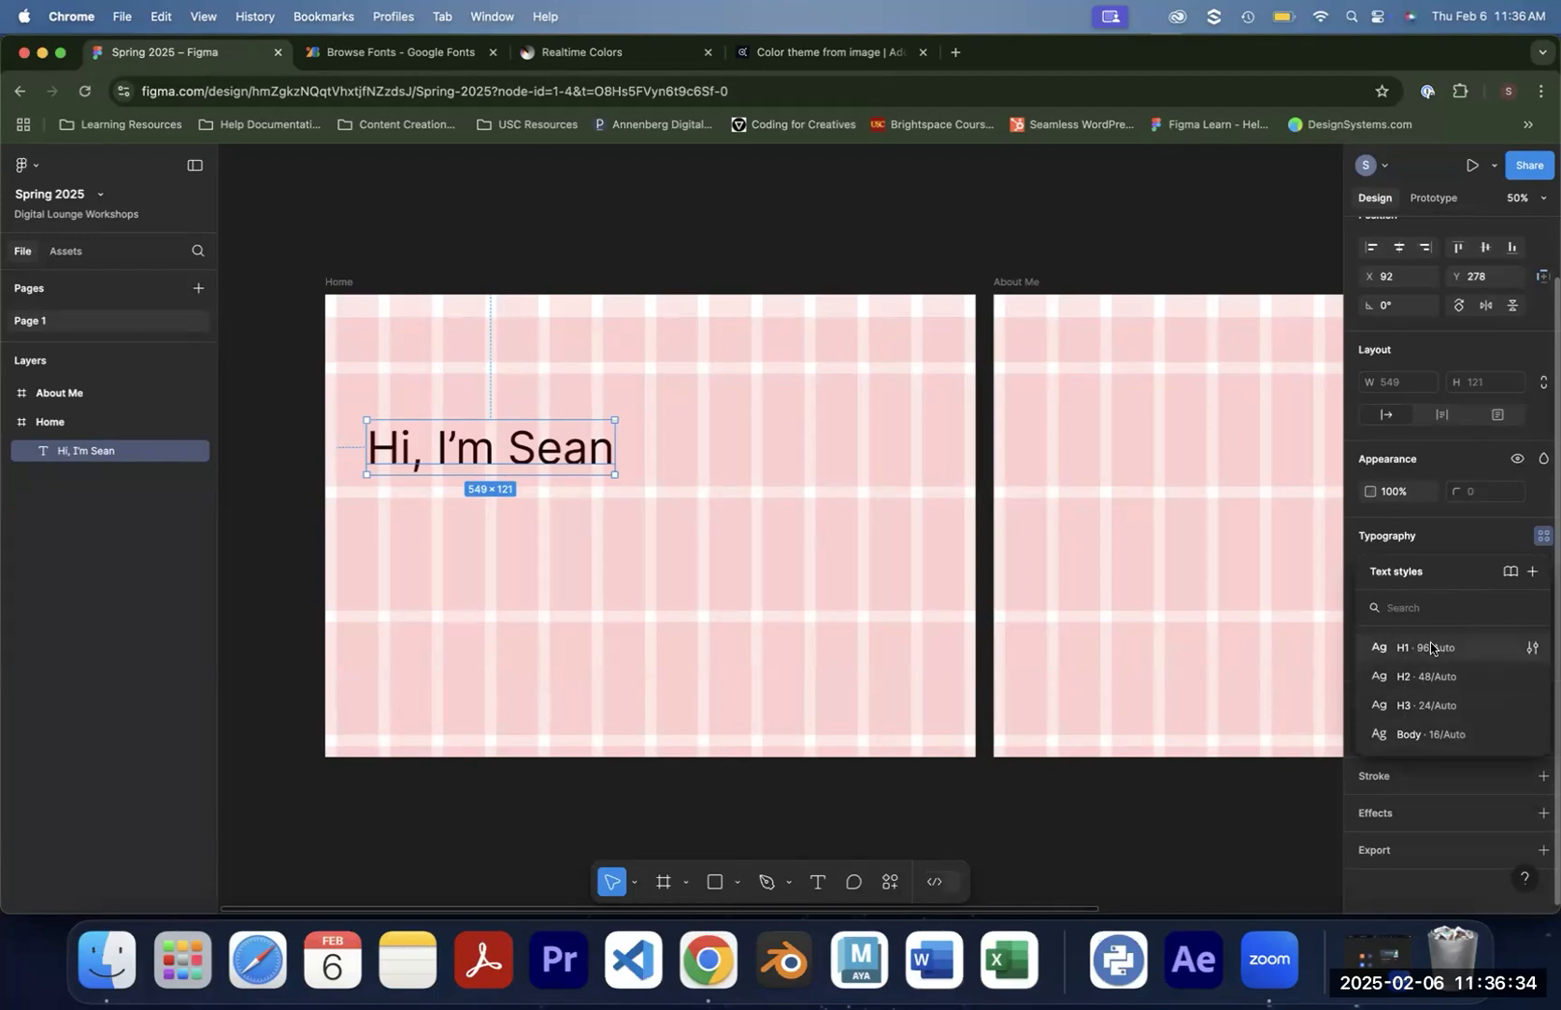
{"action": "left_click", "coordinate": [1459, 649]}
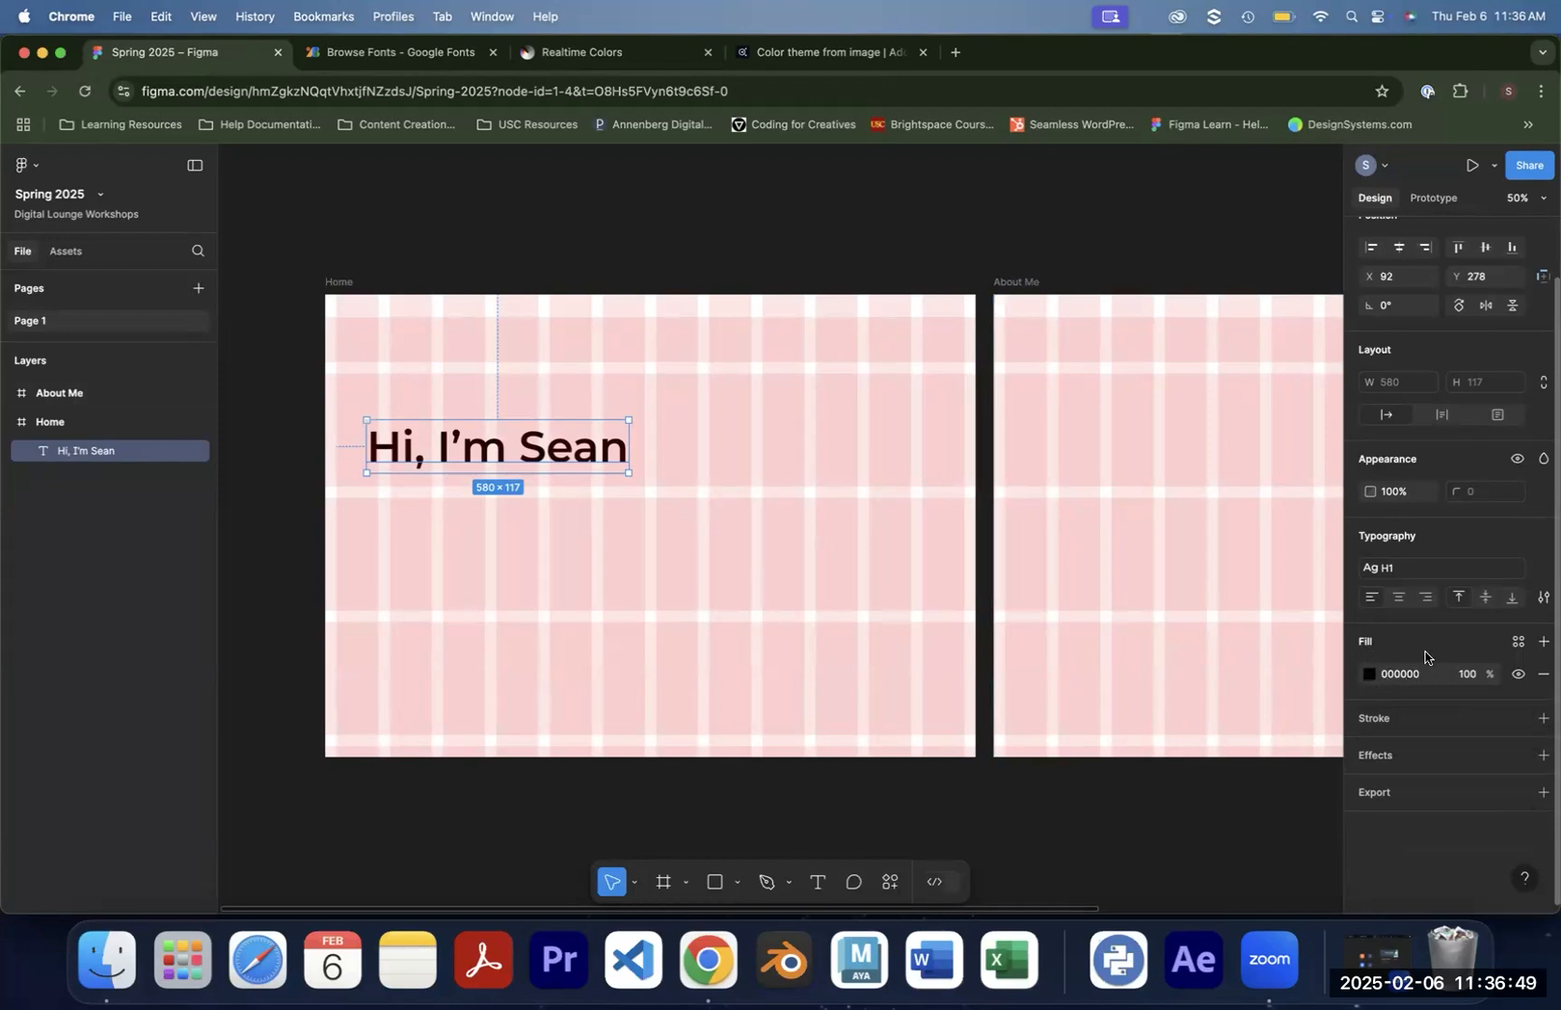
{"action": "left_click", "coordinate": [1518, 643]}
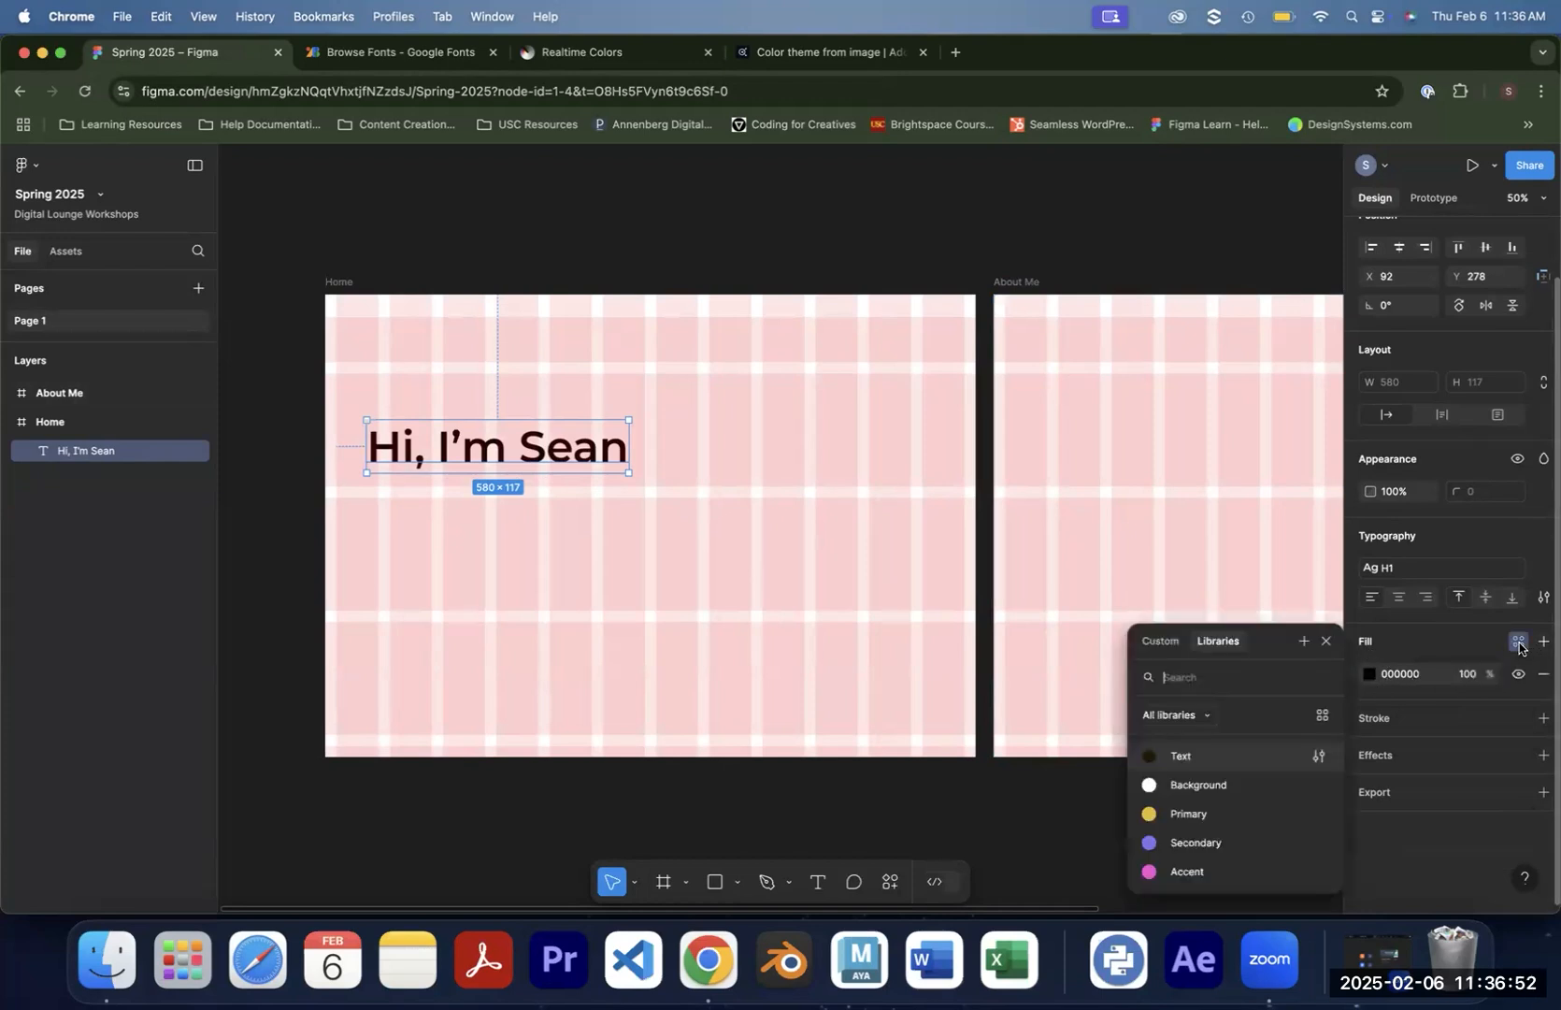
{"action": "left_click", "coordinate": [1219, 759]}
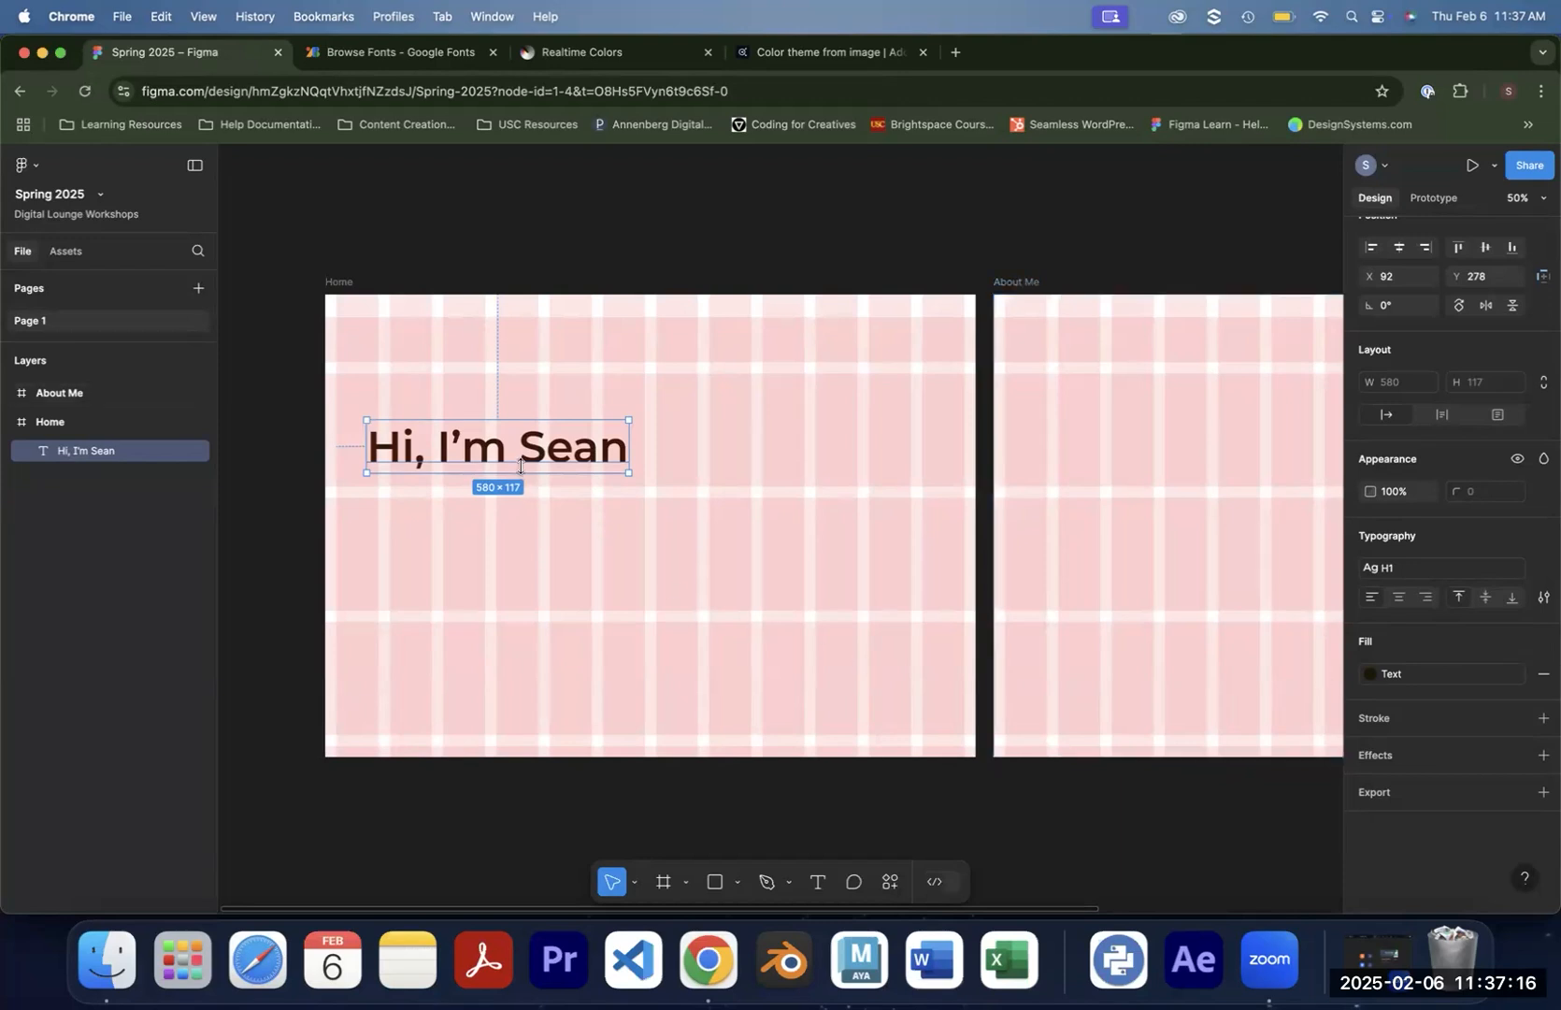
Move the greeting up and left in the Home frame to about X 54, Y 194, and deselect it
{"action": "left_click_drag", "start_coordinate": [520, 460], "coordinate": [503, 423]}
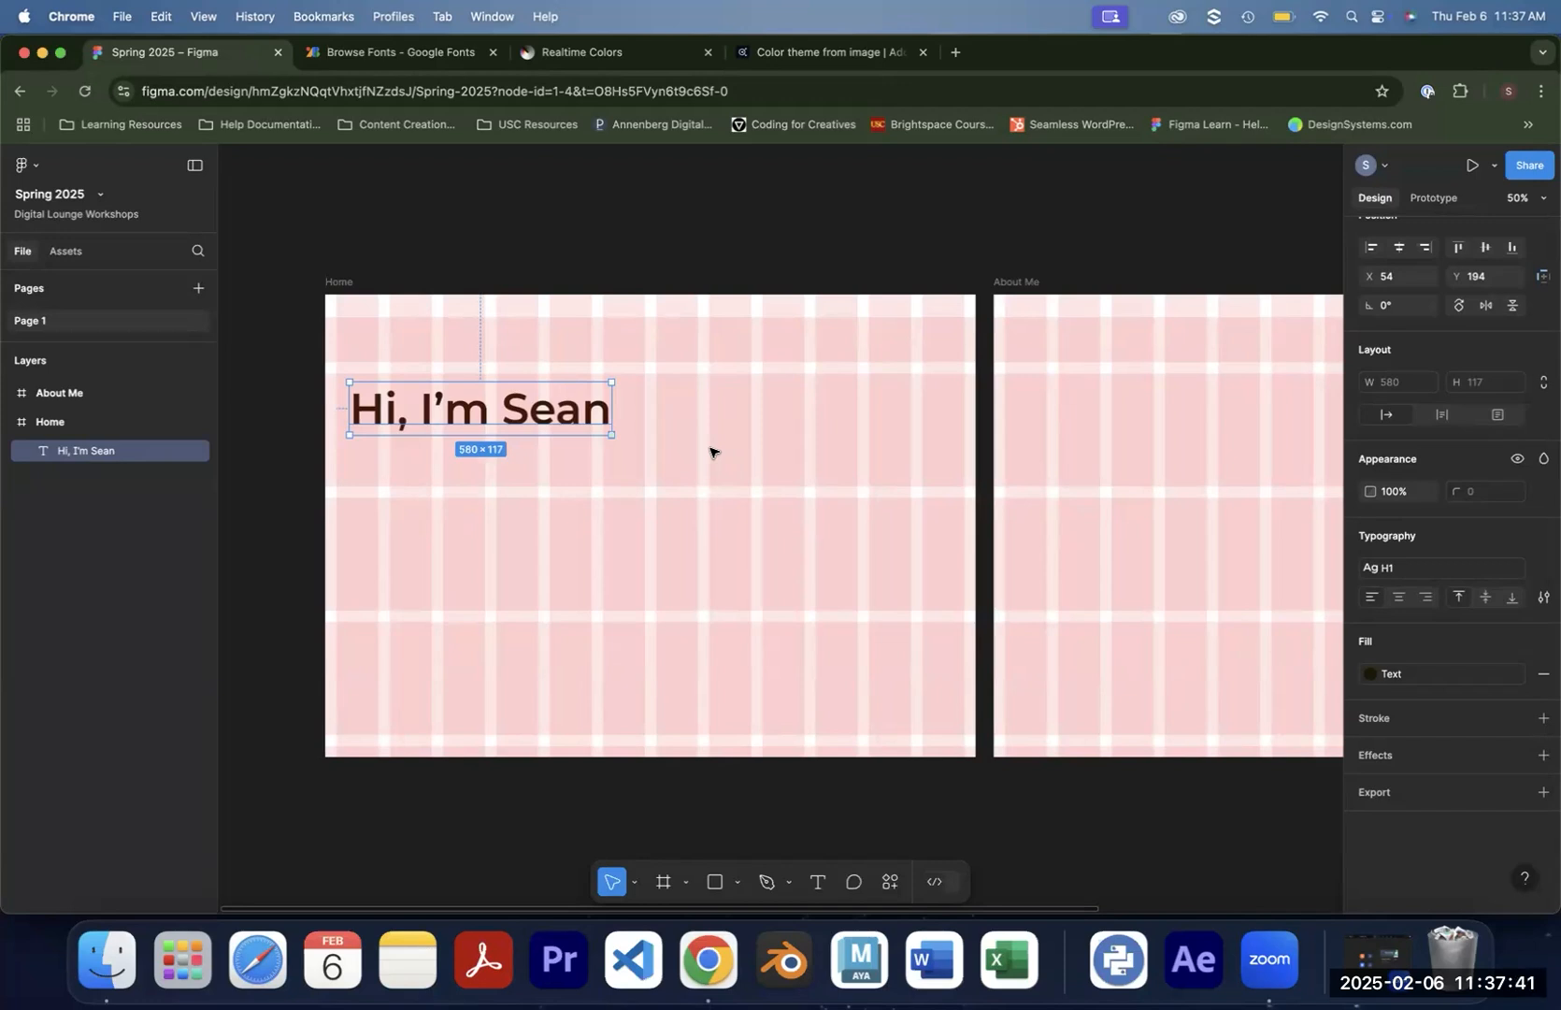
{"action": "left_click", "coordinate": [636, 523]}
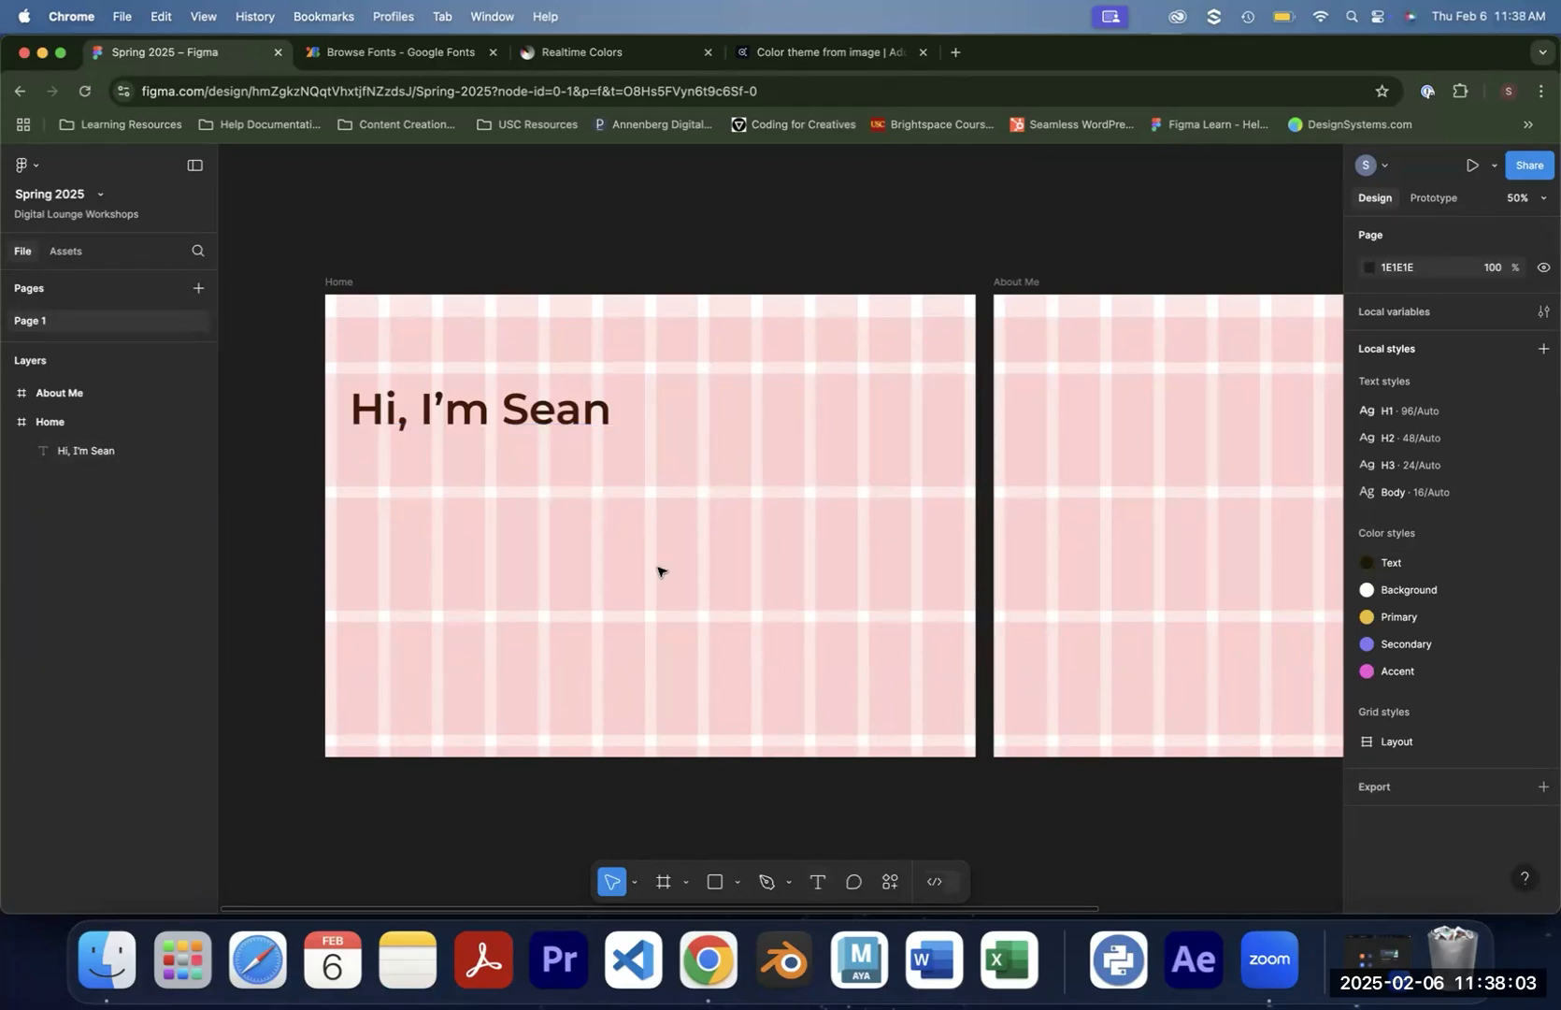
Add a text reading "A creative and multimedia technologist" below the greeting in the Home frame
{"action": "key", "text": "t"}
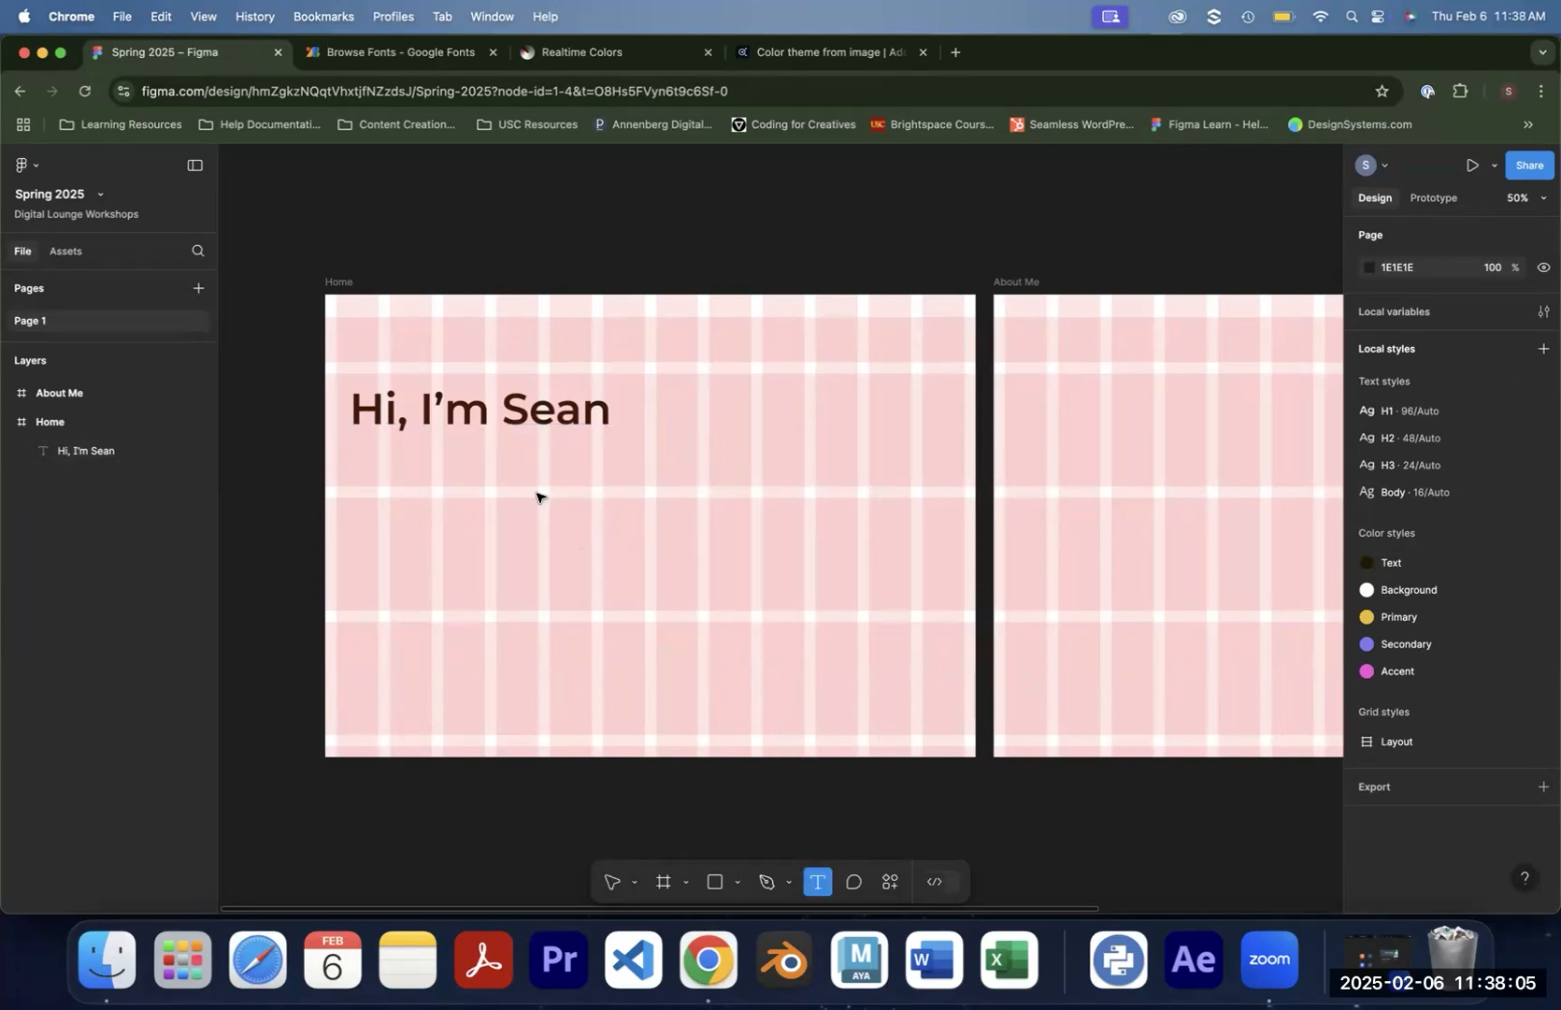
{"action": "left_click", "coordinate": [355, 482]}
{"action": "type", "text": "A creative"}
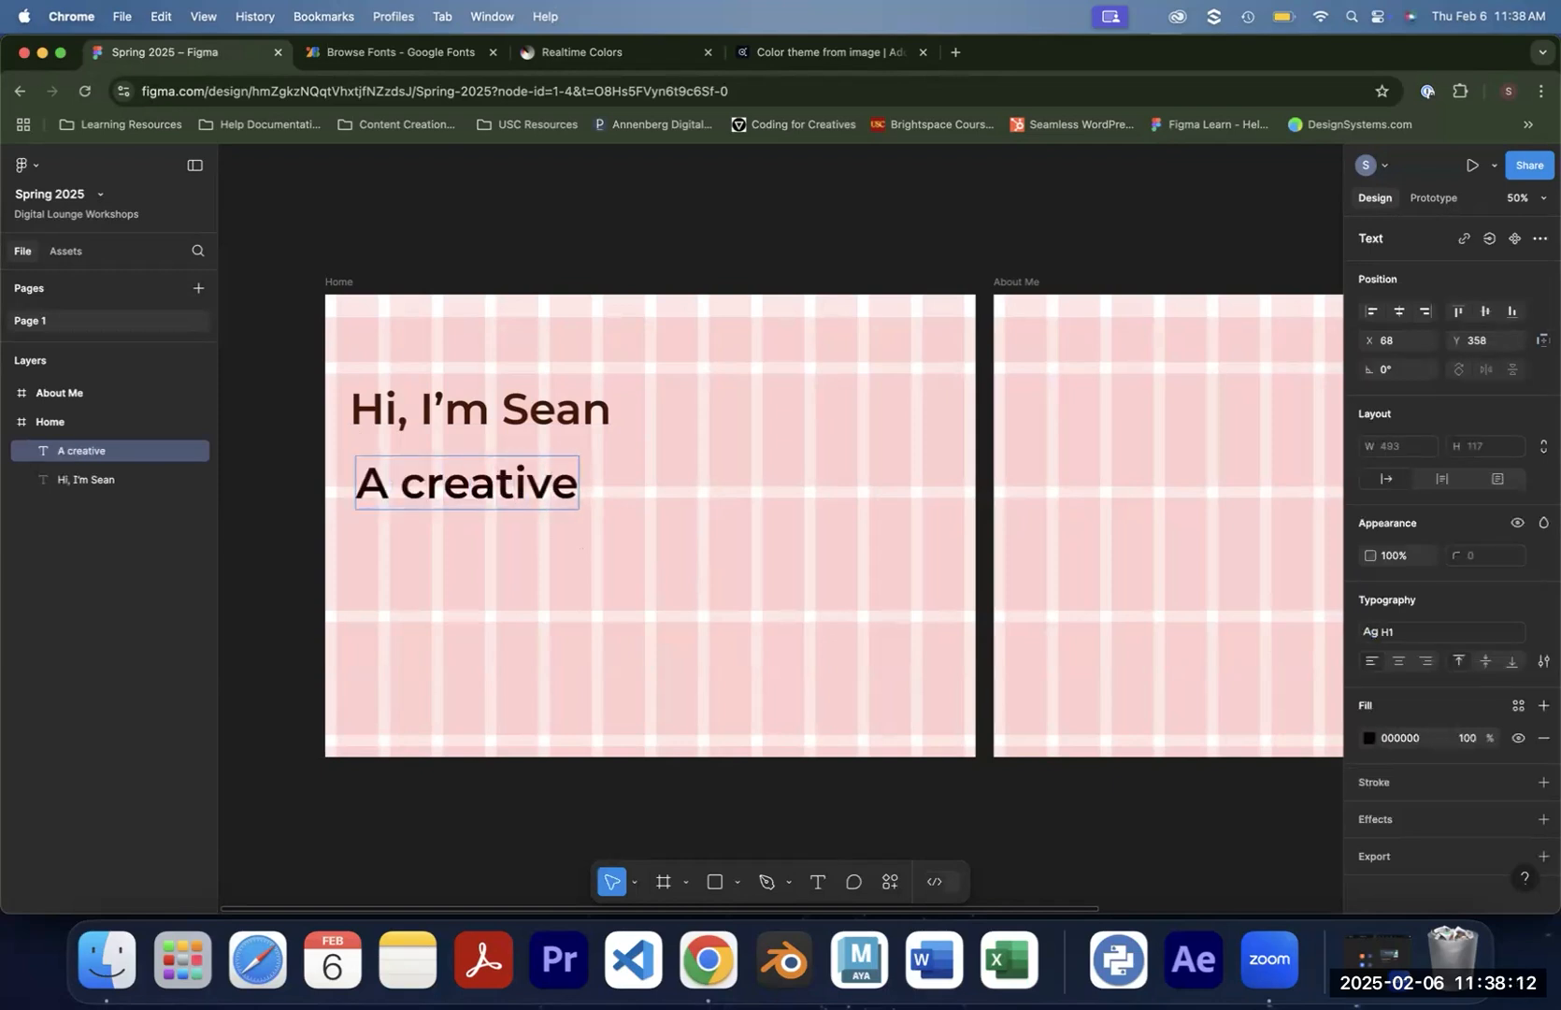
{"action": "type", "text": " and multimedia technologist"}
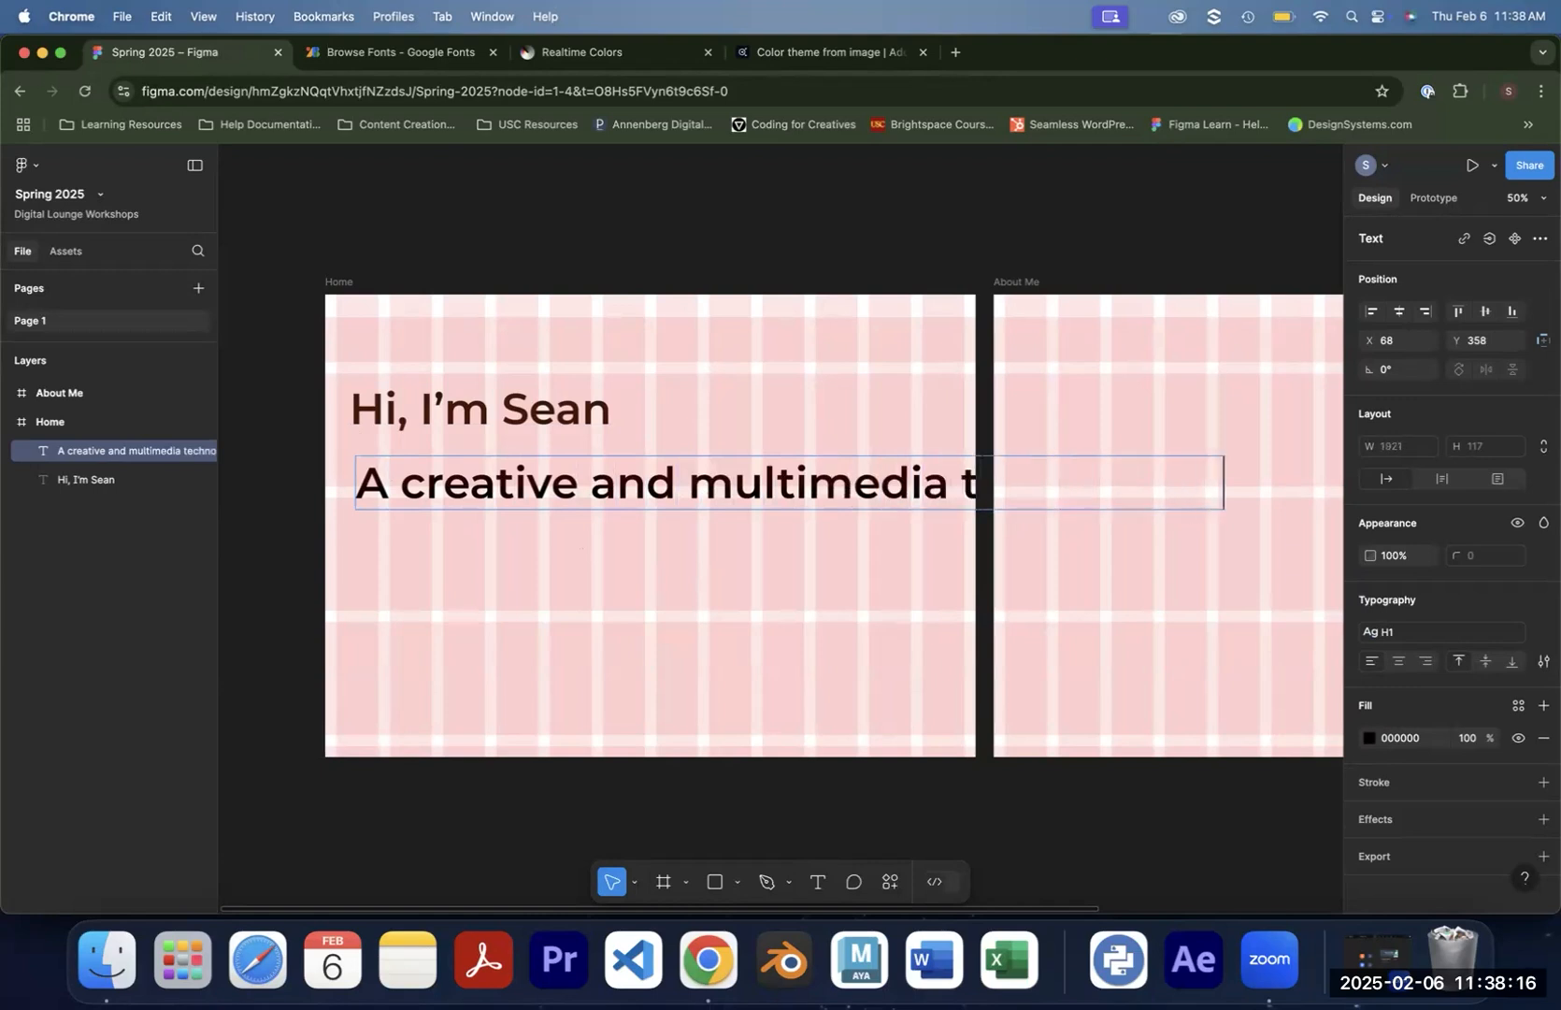
{"action": "key", "text": "Escape"}
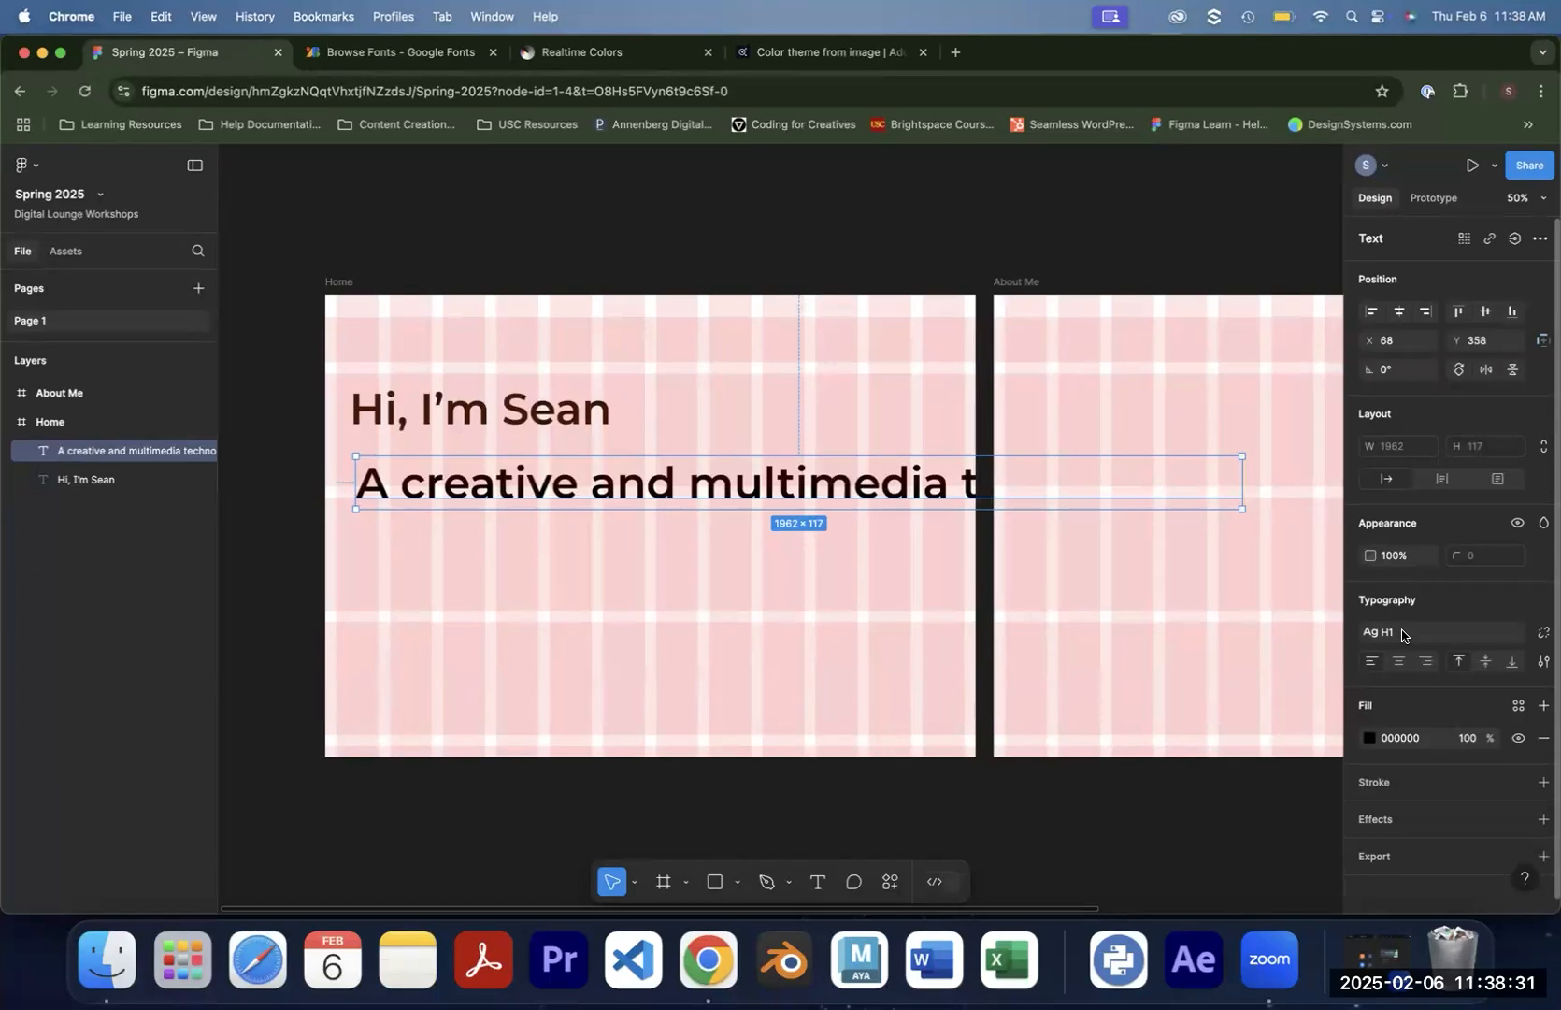
Detach the H1 style from the tagline in the Home frame and apply the Body text style instead
{"action": "left_click", "coordinate": [1542, 640]}
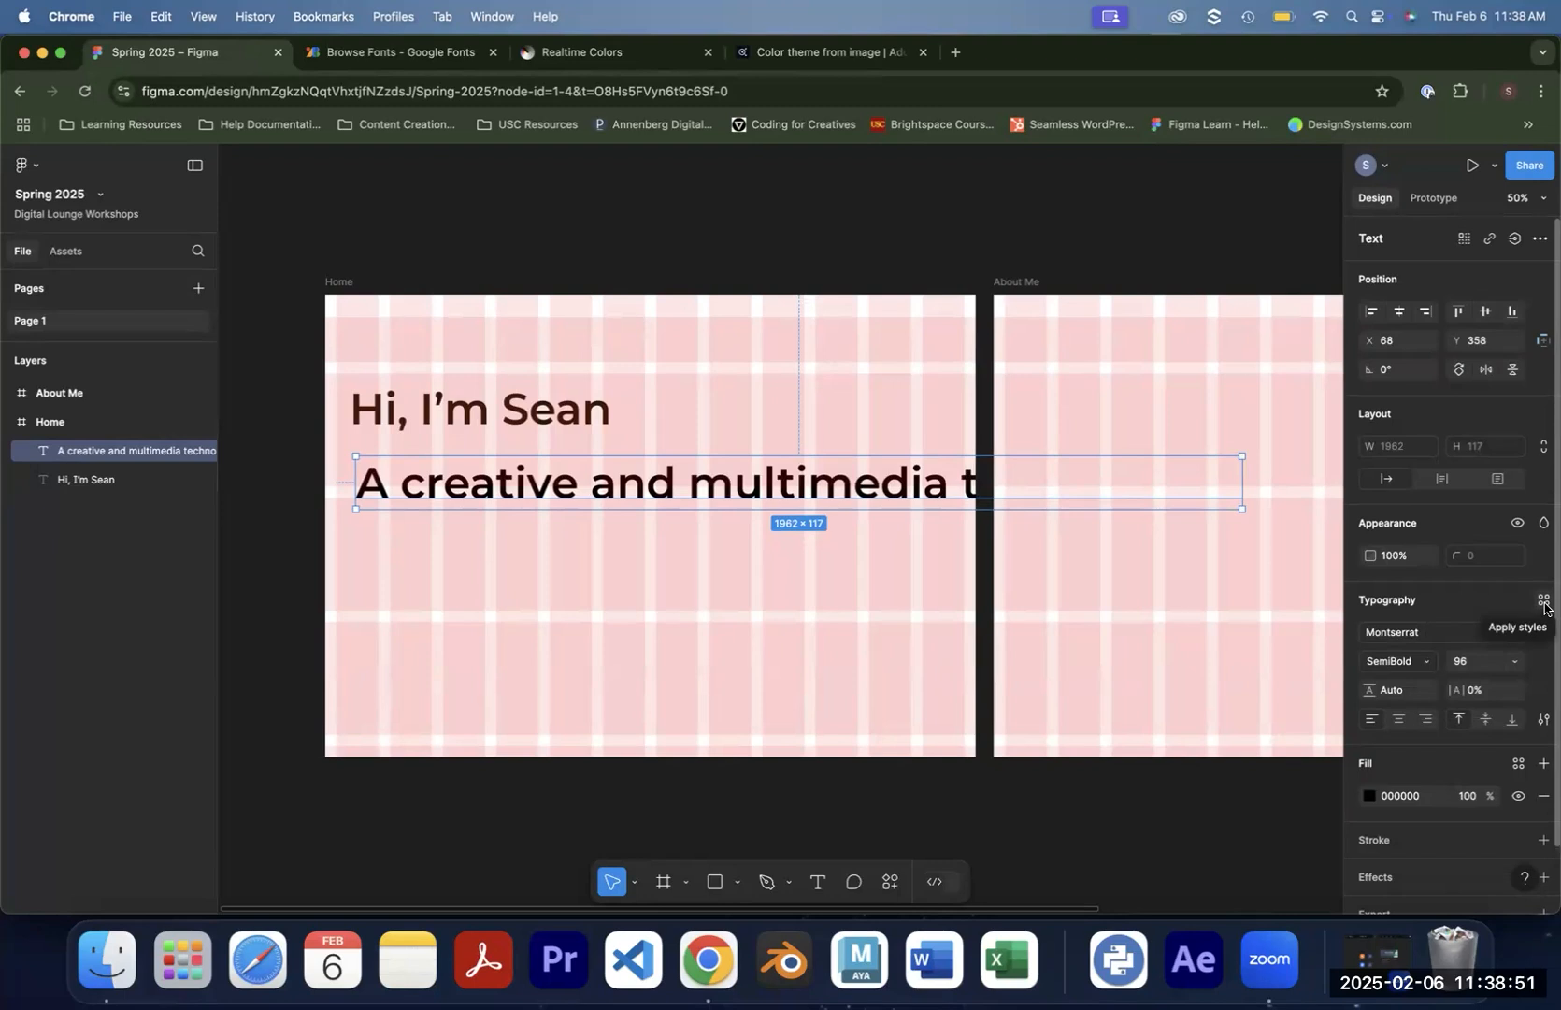
{"action": "left_click", "coordinate": [1544, 606]}
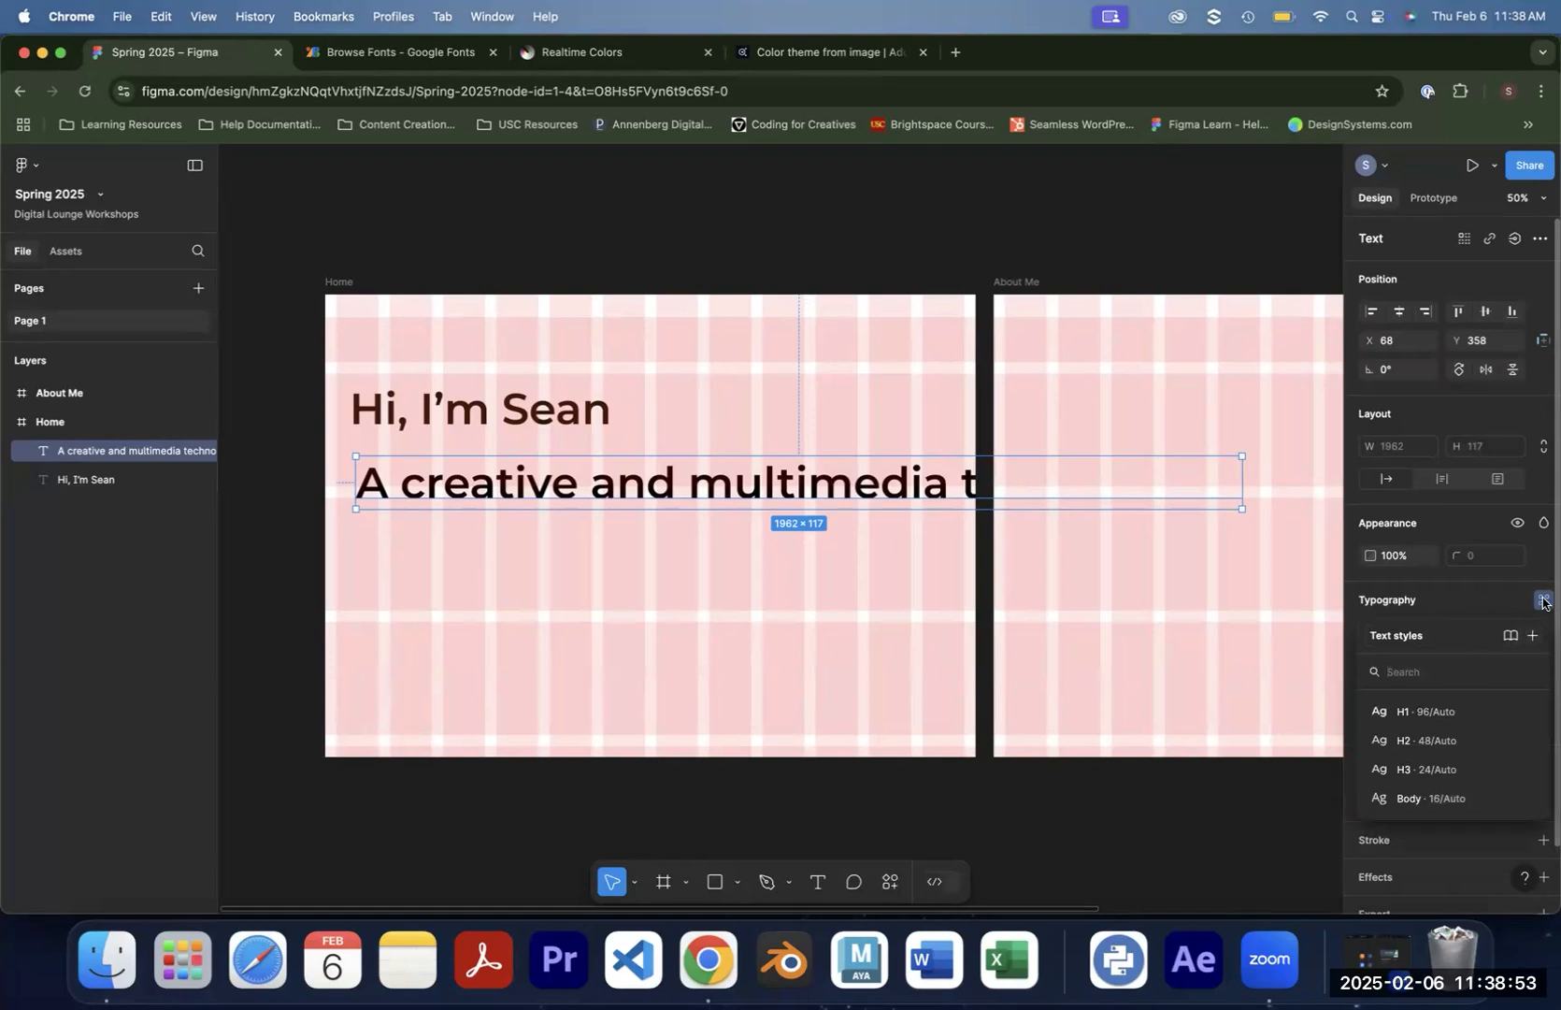
{"action": "left_click", "coordinate": [1418, 800]}
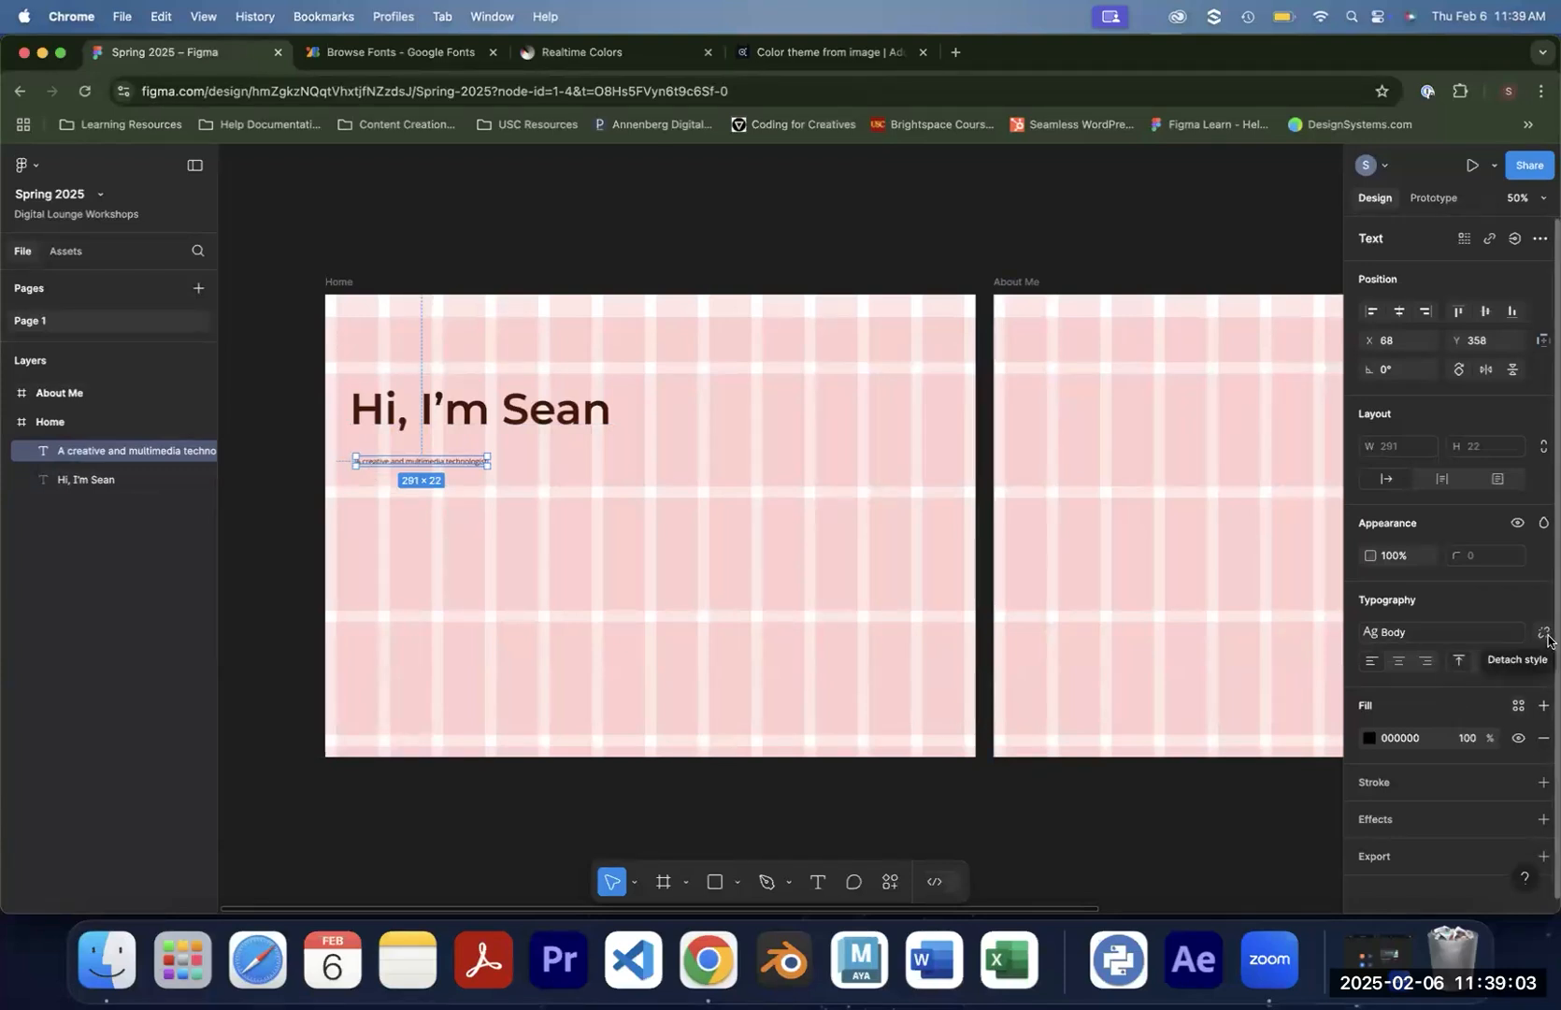
Detach the Body style from the tagline and set its font size to 36
{"action": "left_click", "coordinate": [1544, 636]}
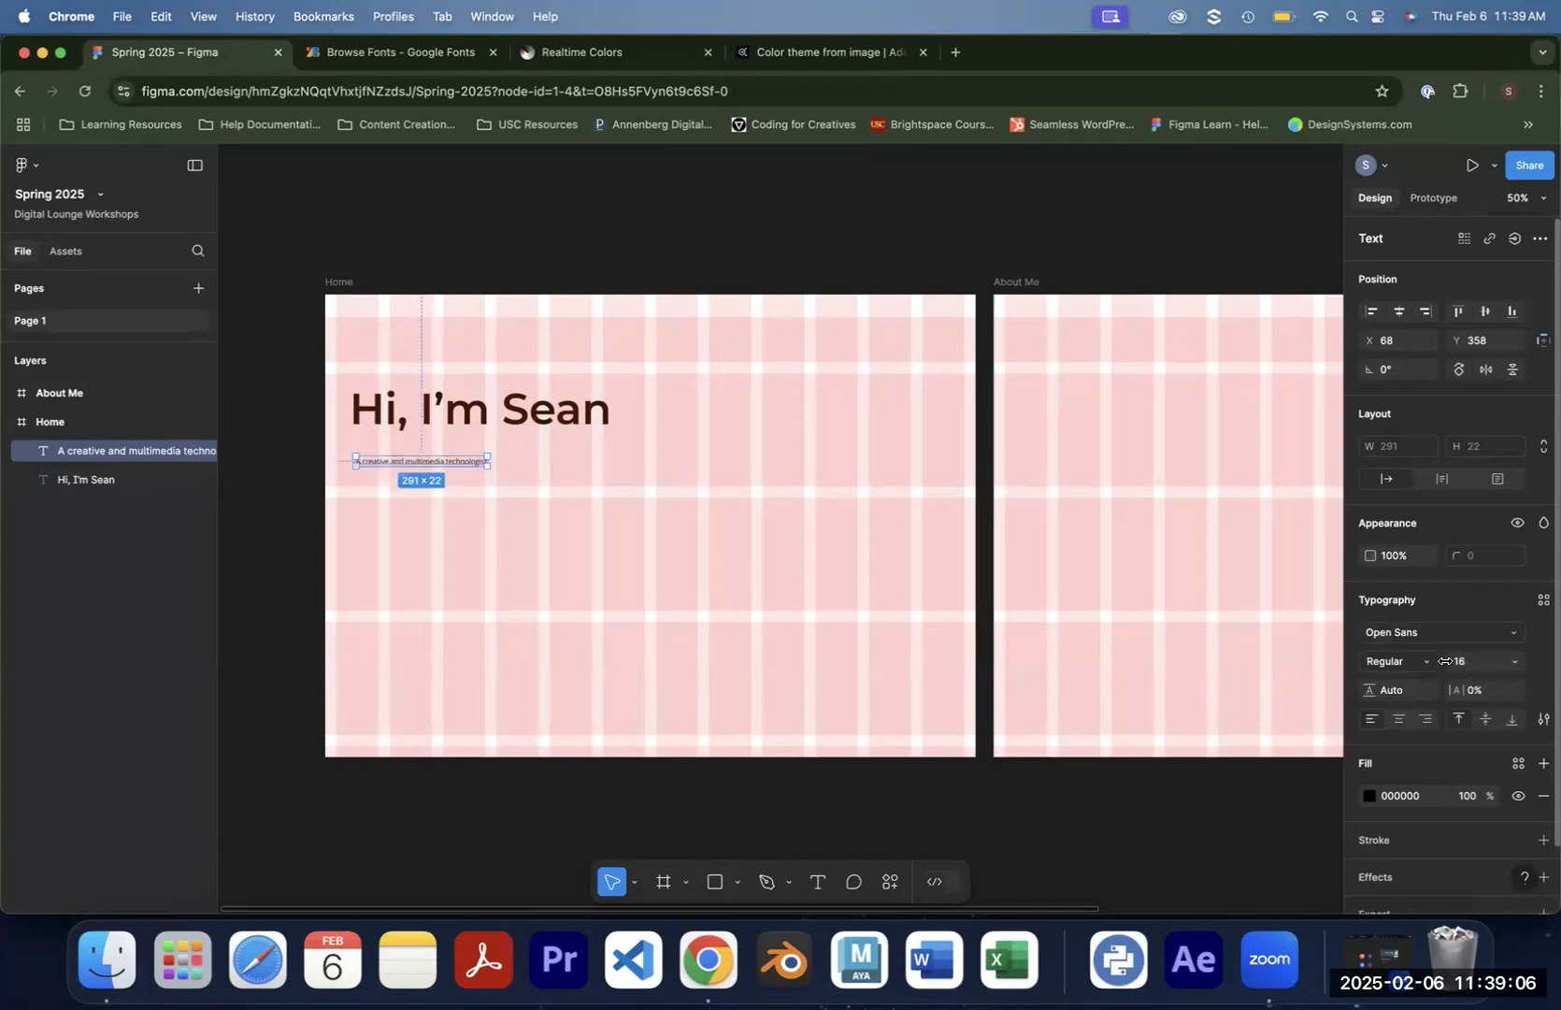
{"action": "left_click", "coordinate": [1476, 663]}
{"action": "type", "text": "36"}
{"action": "key", "text": "Return"}
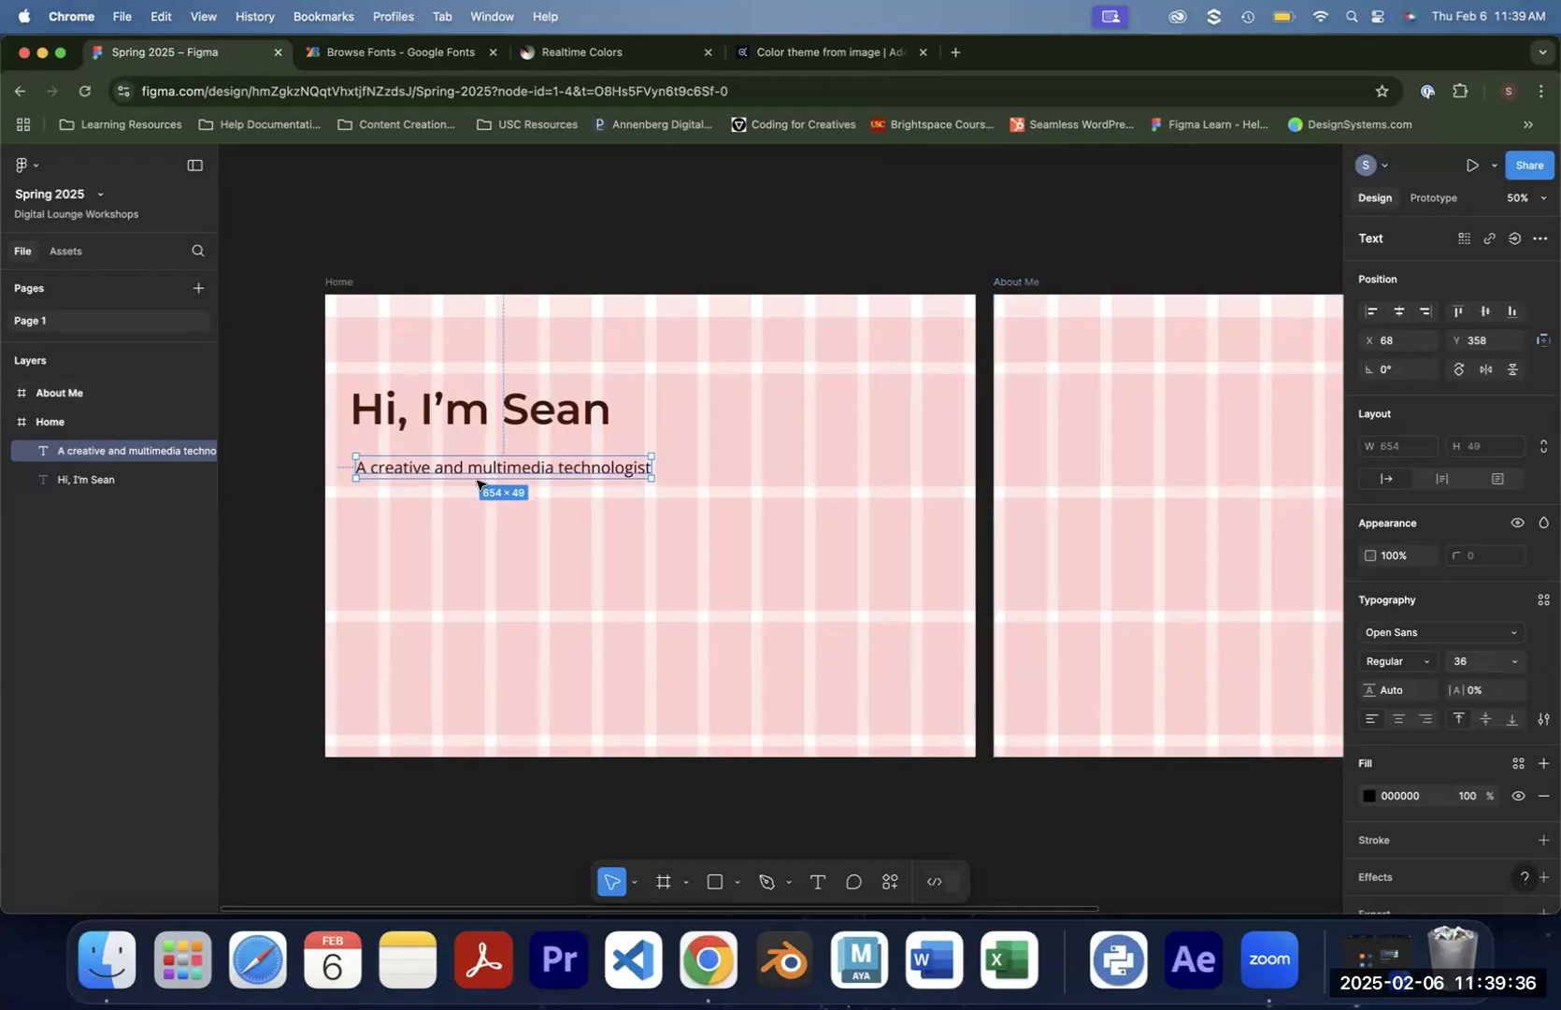
Select the greeting and the tagline together in the Home frame and align their left edges
{"action": "left_click", "coordinate": [412, 418]}
{"action": "left_click", "coordinate": [407, 467]}
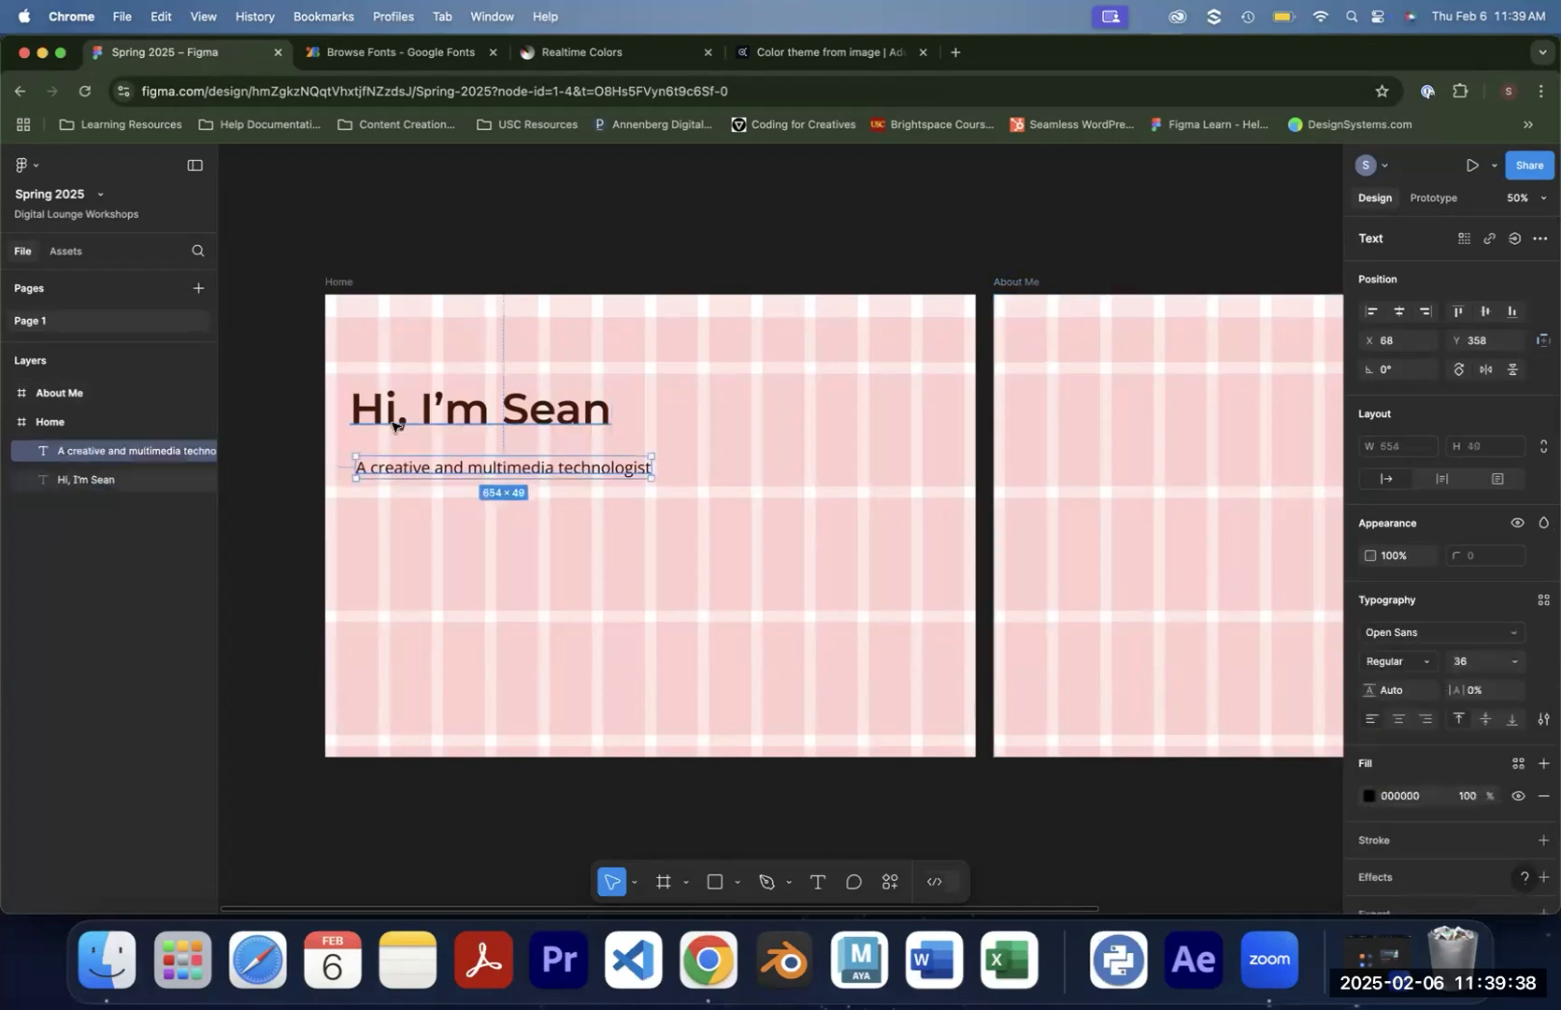
{"action": "left_click", "coordinate": [393, 426]}
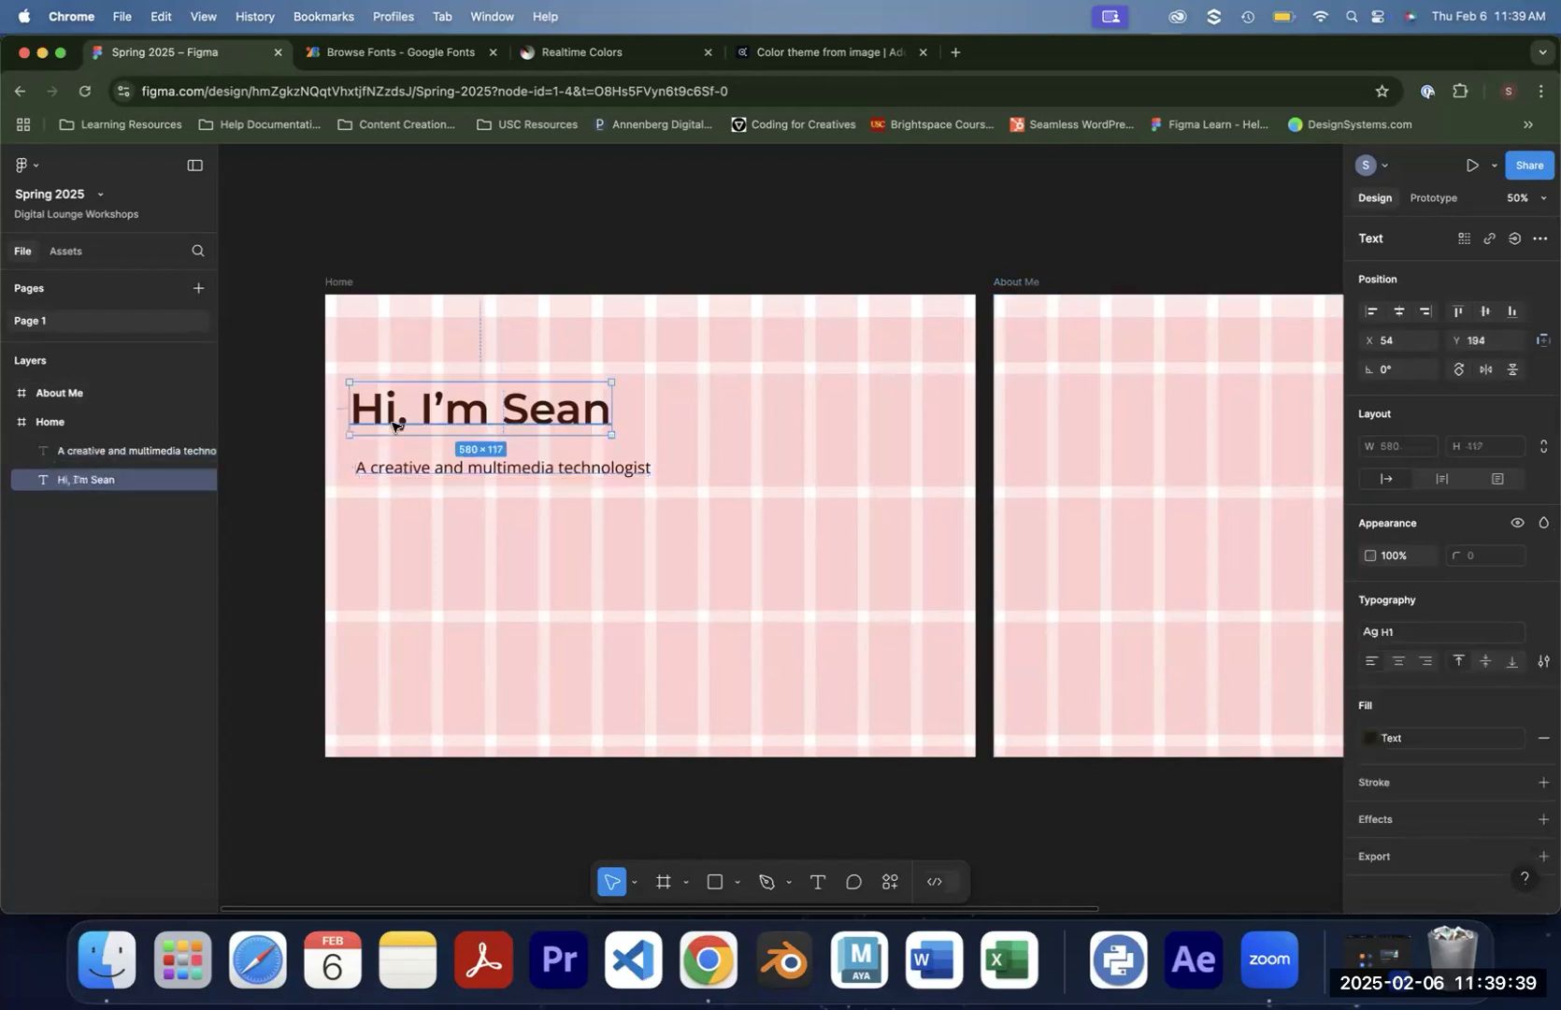
{"action": "left_click", "coordinate": [405, 468]}
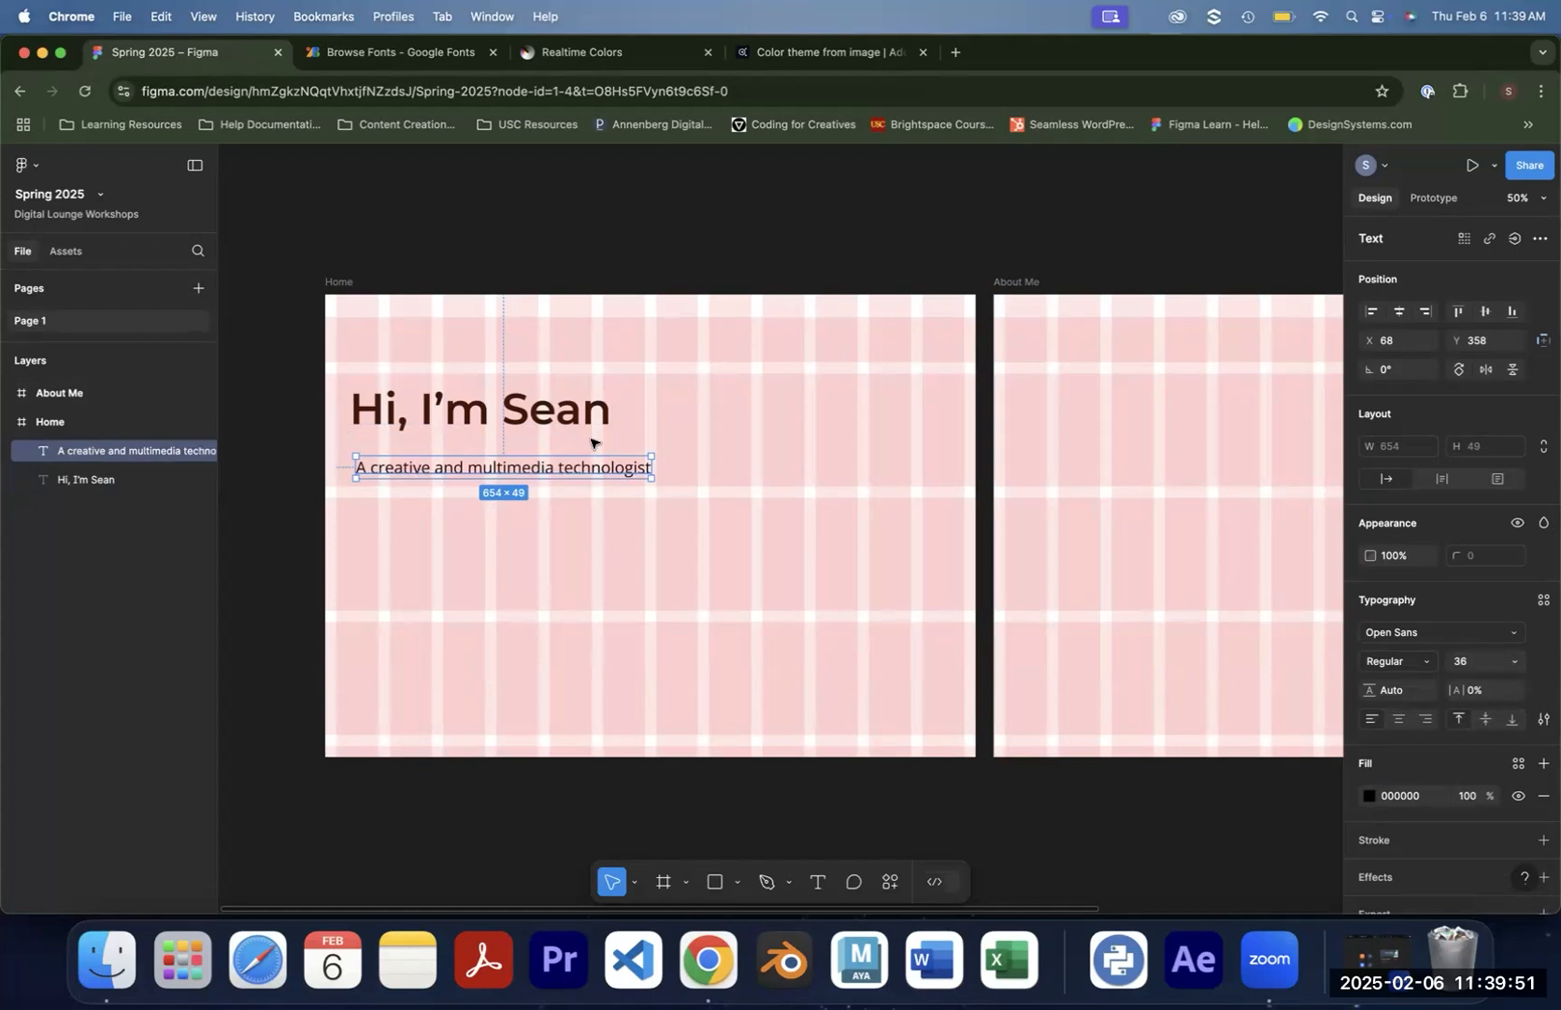
{"action": "left_click", "coordinate": [458, 407], "text": "shift"}
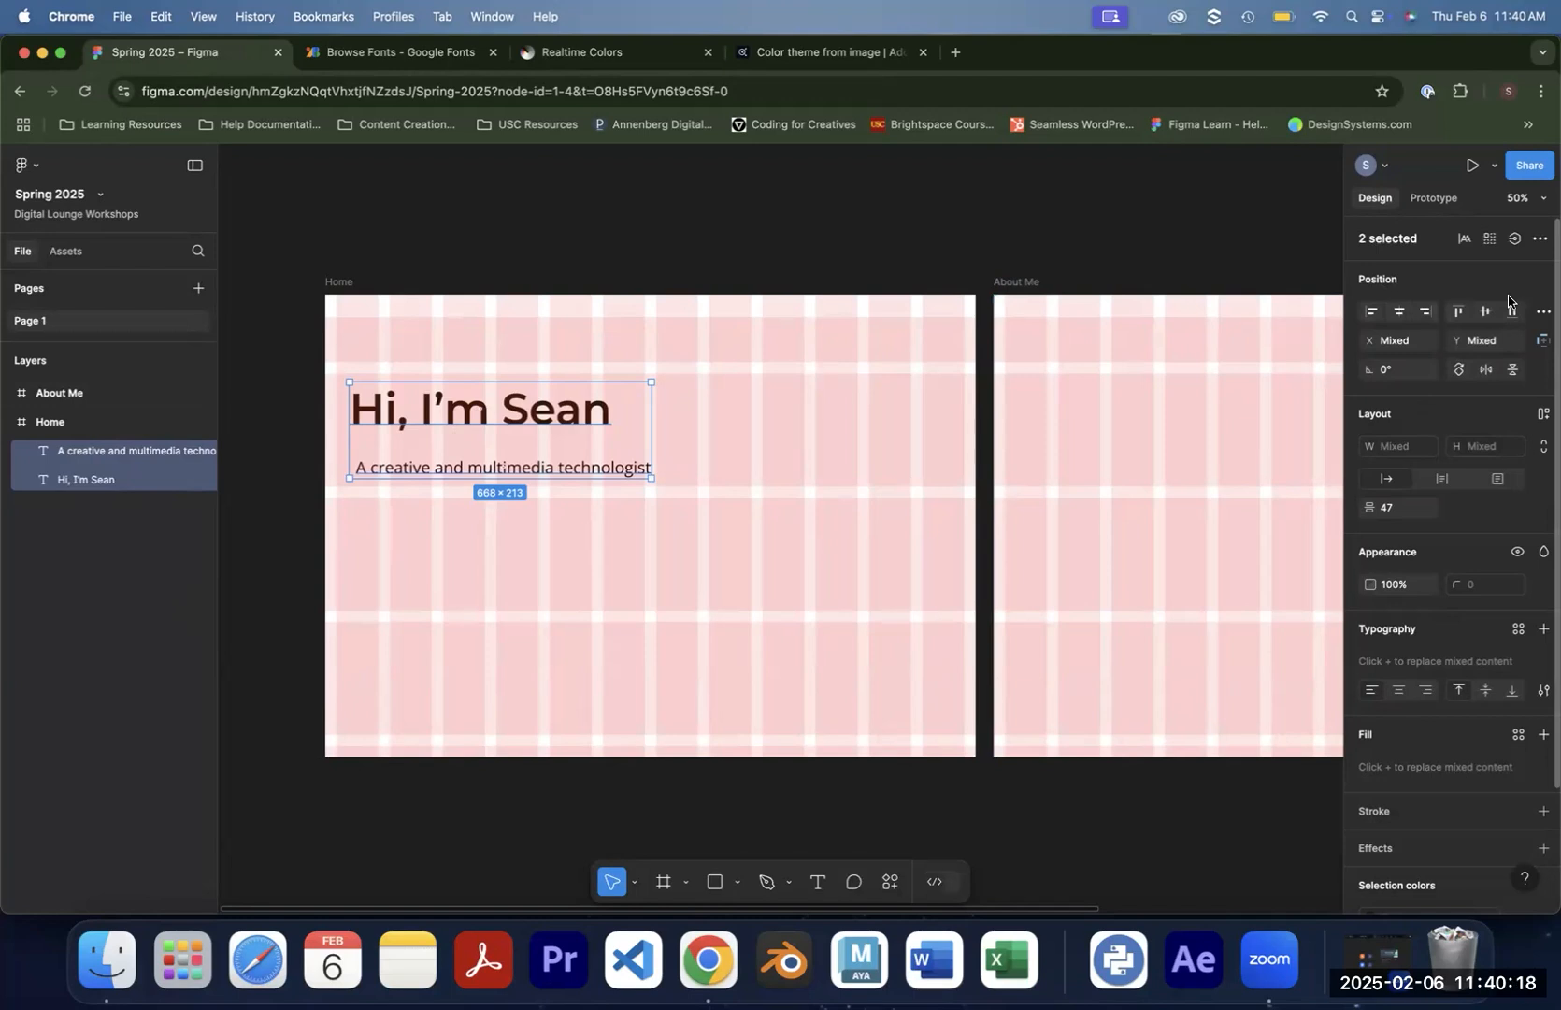
{"action": "left_click", "coordinate": [1371, 316]}
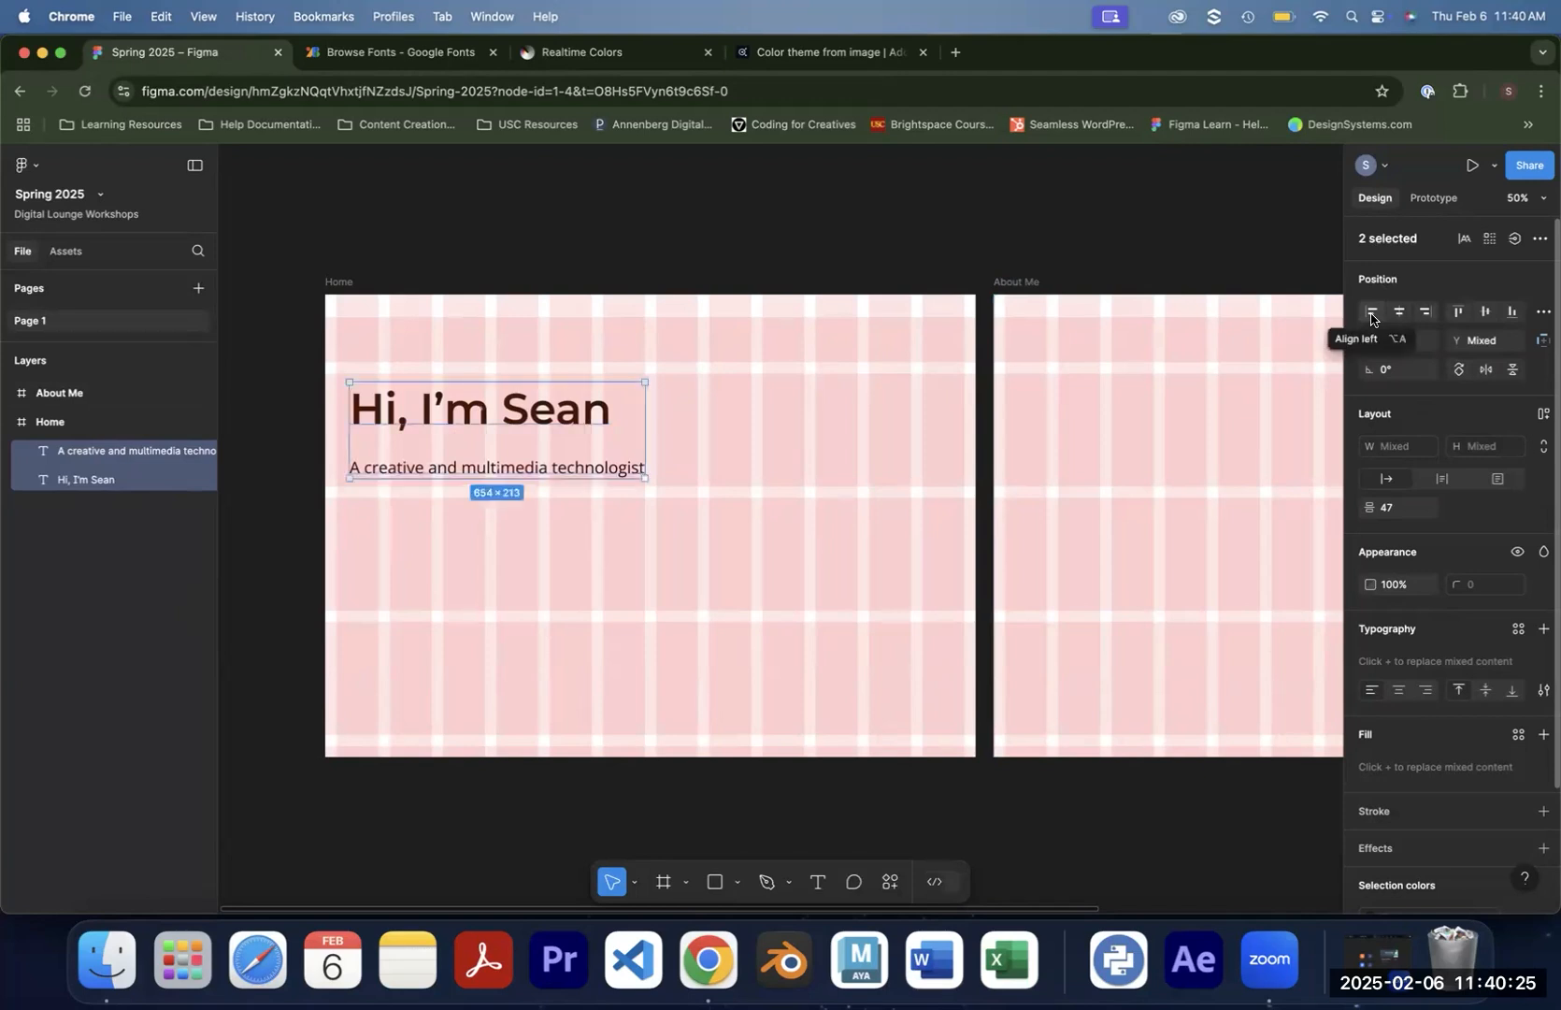
Try horizontal center, right, top and vertical center alignment on the greeting and tagline, ending with bottom and left alignment
{"action": "left_click", "coordinate": [1399, 315]}
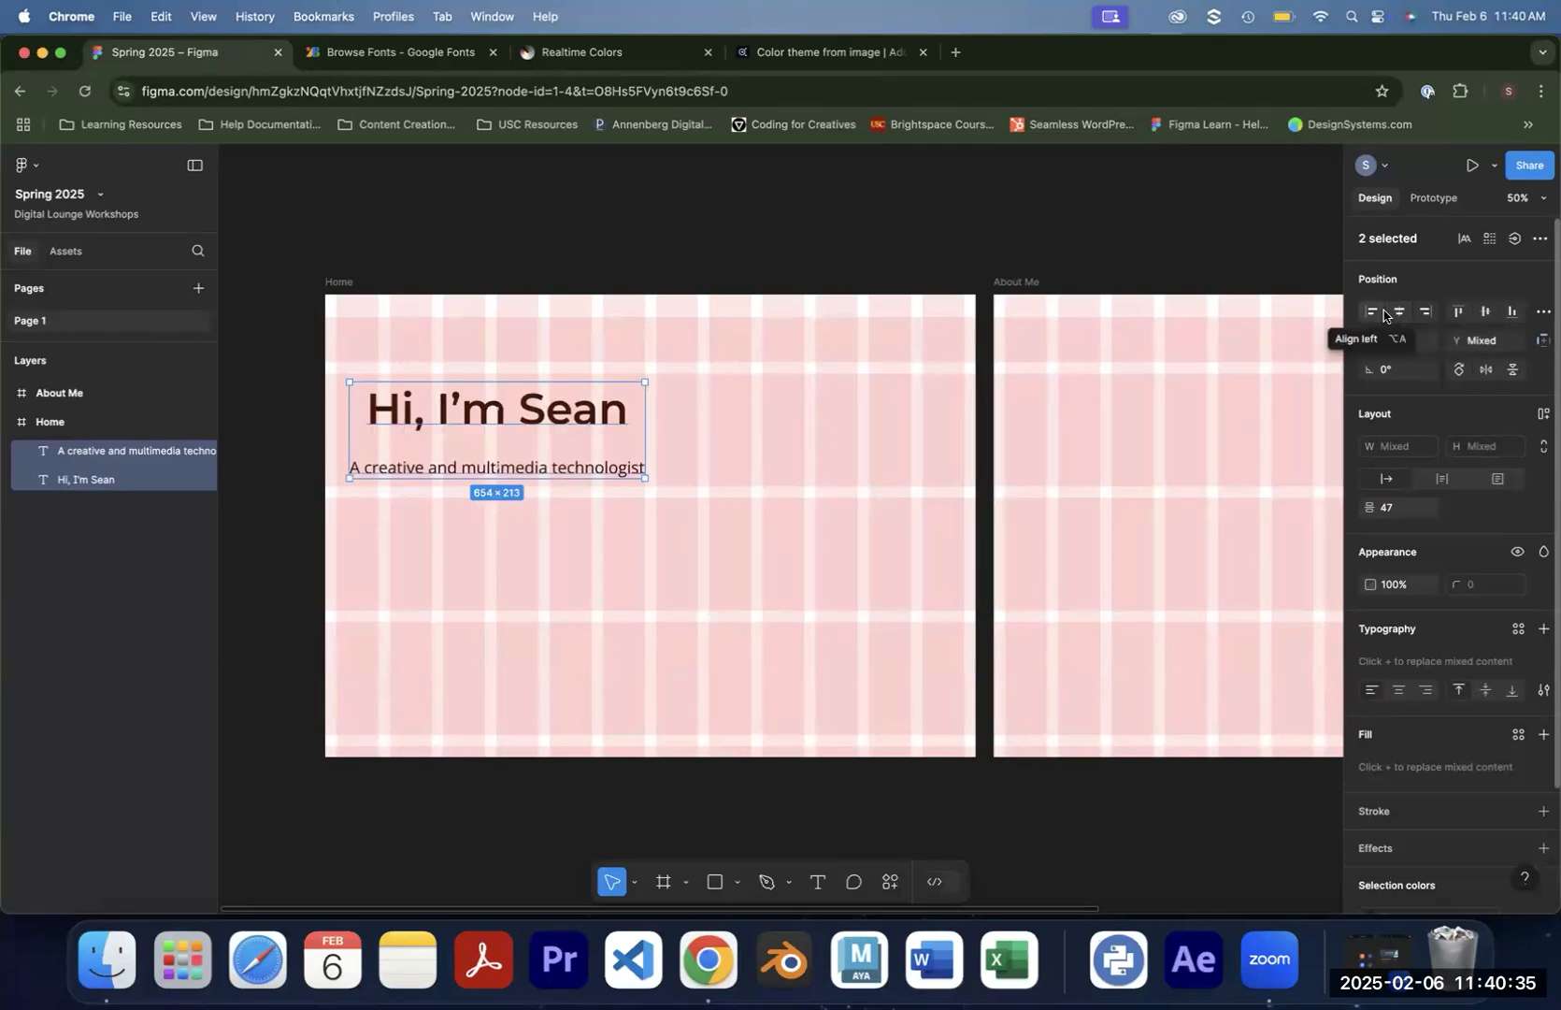
{"action": "left_click", "coordinate": [1425, 312]}
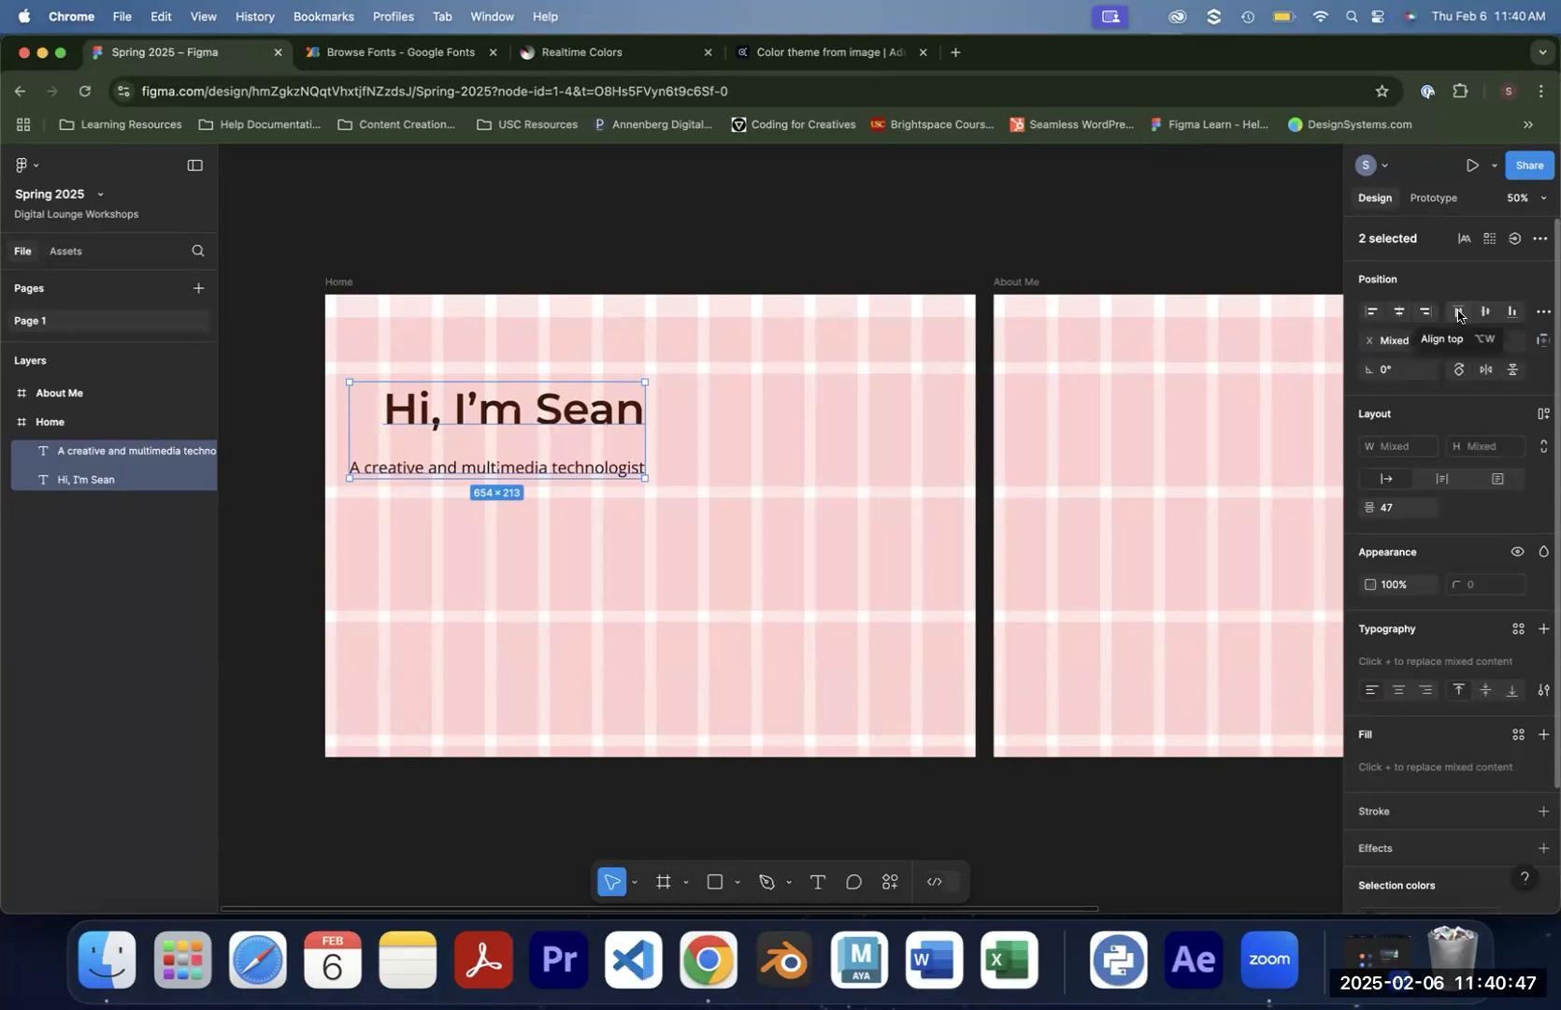
{"action": "left_click", "coordinate": [1458, 314]}
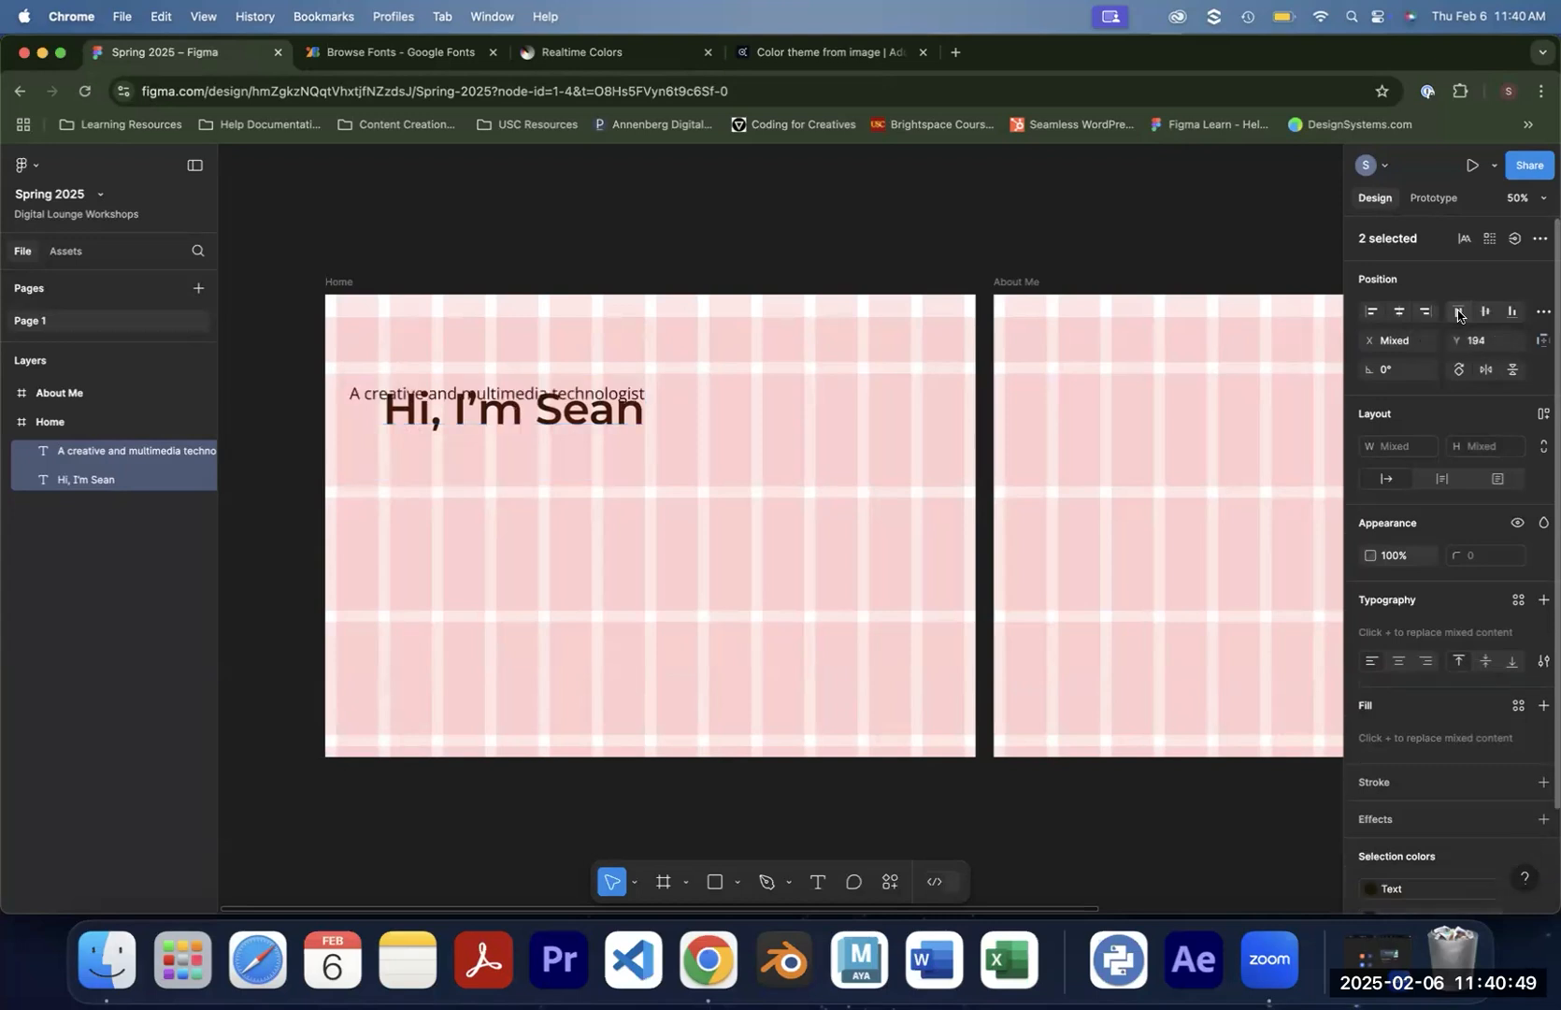
{"action": "left_click", "coordinate": [1483, 315]}
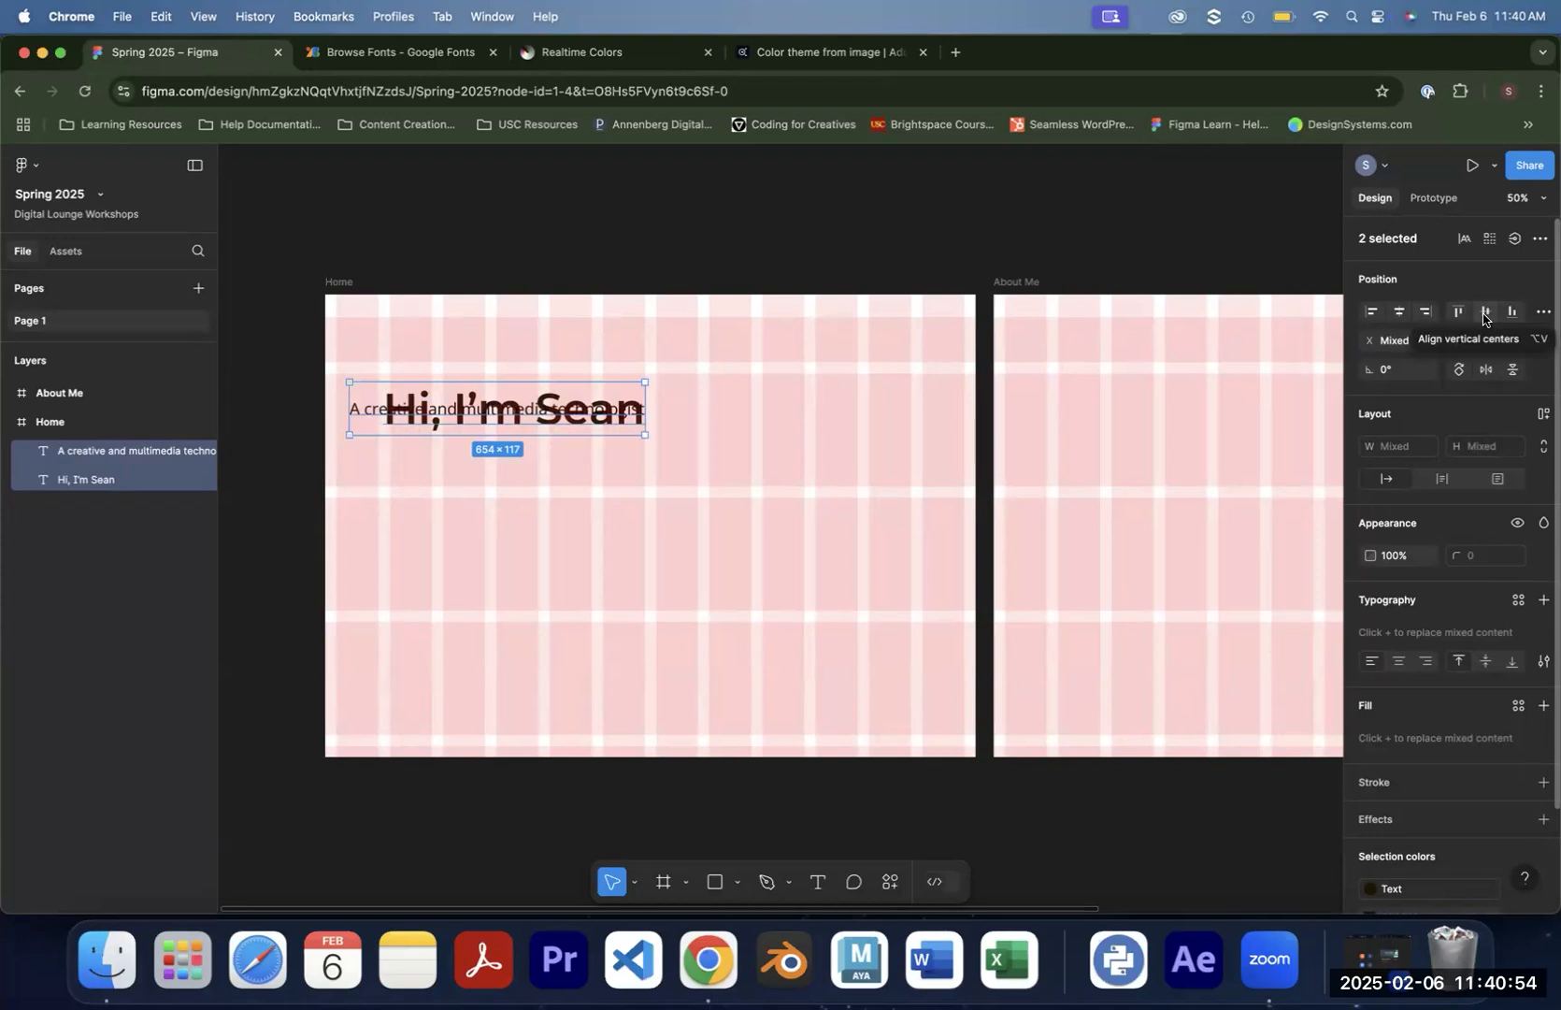
{"action": "left_click", "coordinate": [1500, 314]}
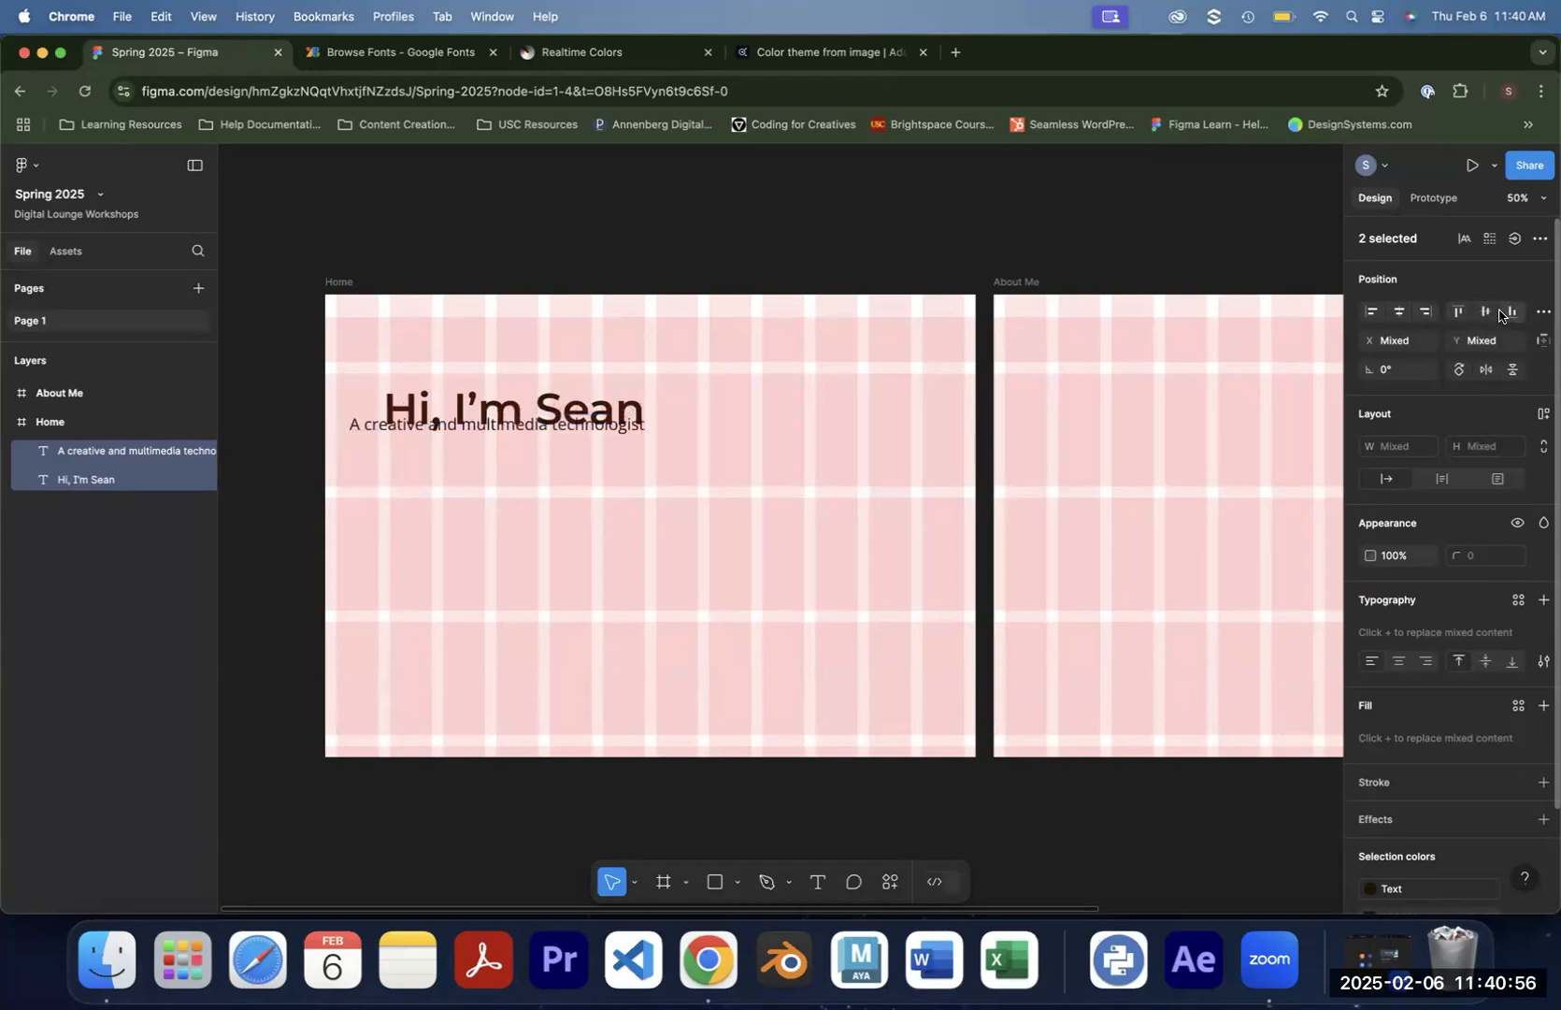
{"action": "left_click", "coordinate": [1371, 311]}
{"action": "scroll", "coordinate": [529, 428], "scroll_direction": "up", "scroll_amount": 3}
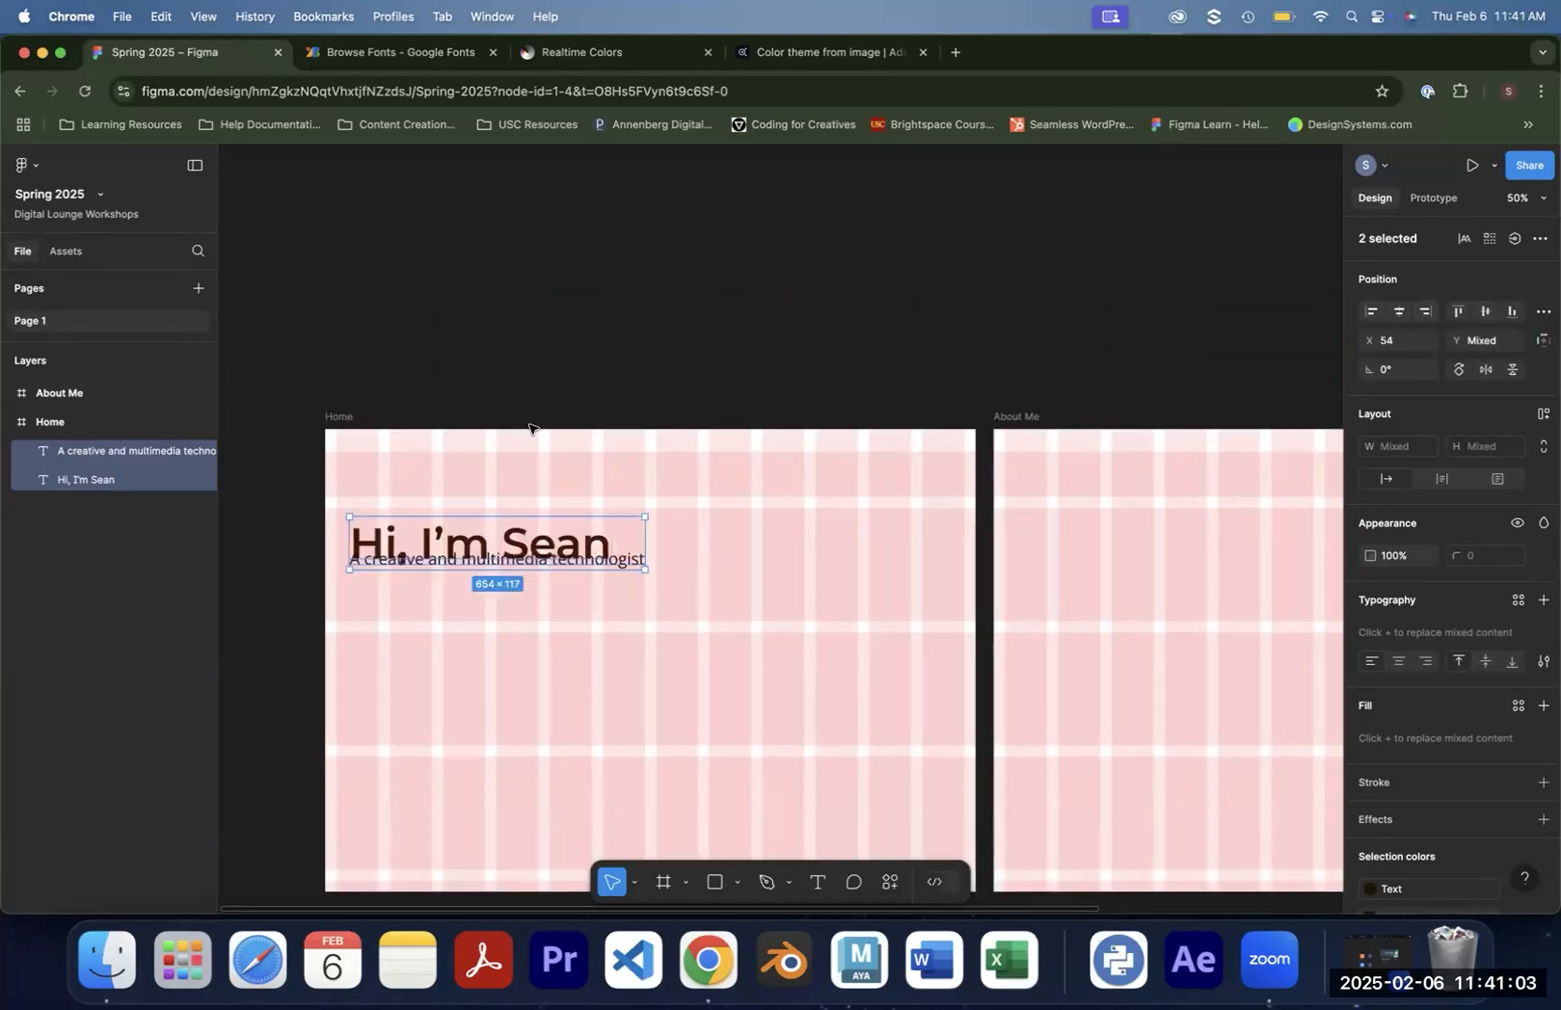
{"action": "scroll", "coordinate": [529, 428], "scroll_direction": "down", "scroll_amount": 4}
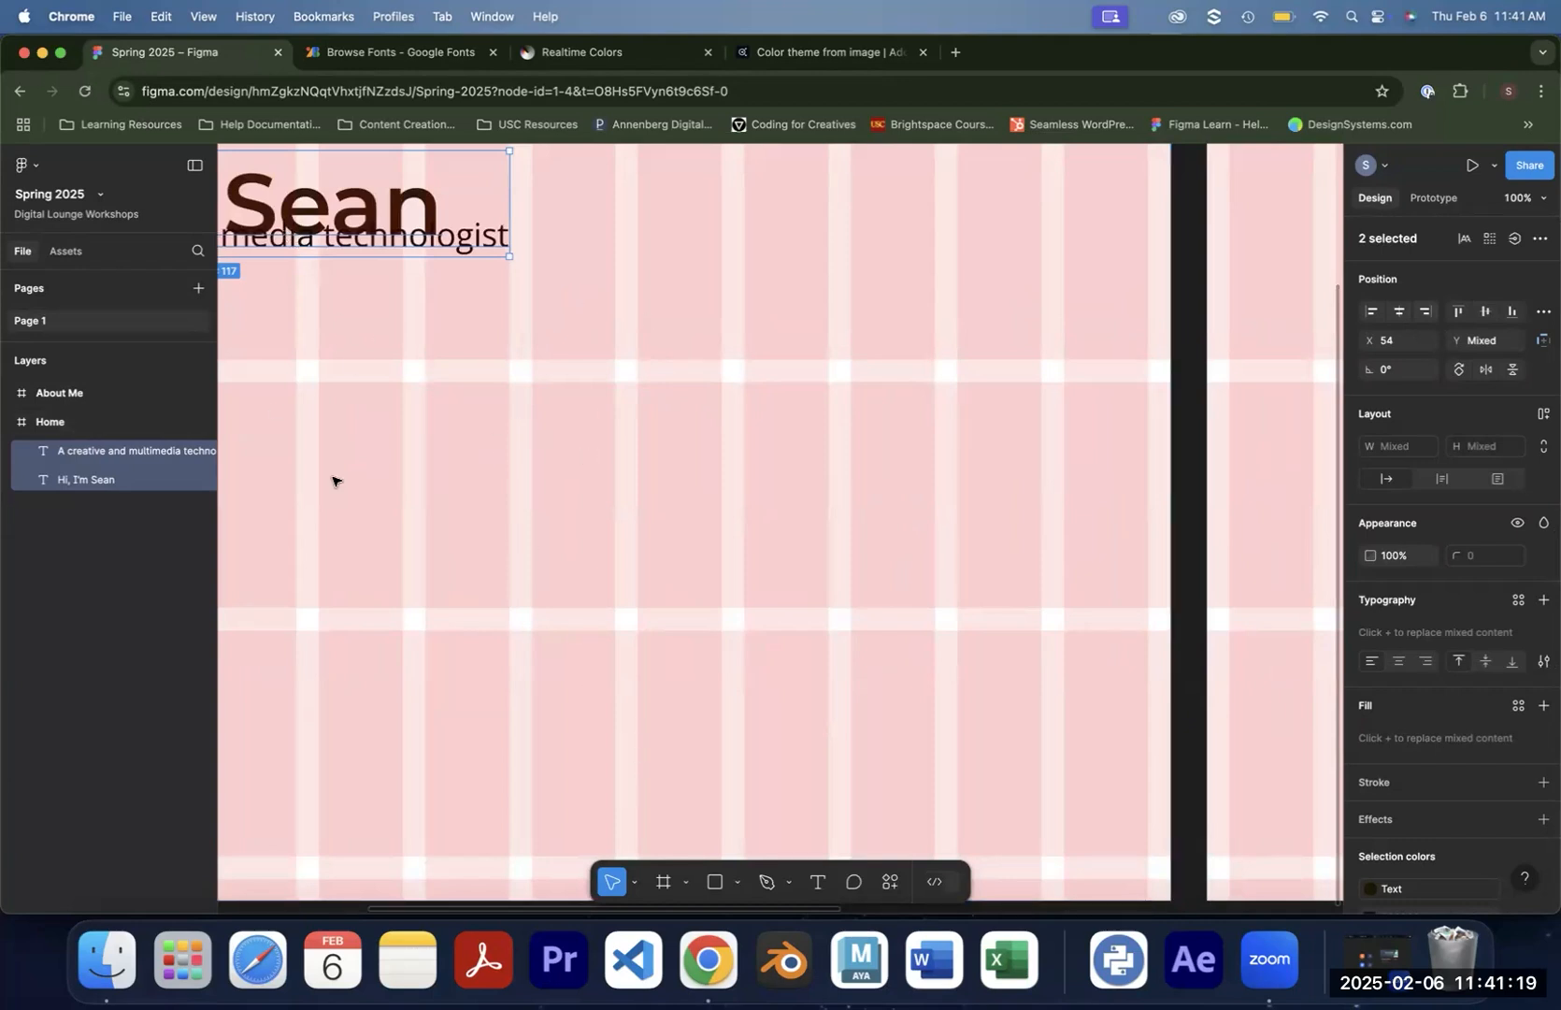
{"action": "left_click_drag", "start_coordinate": [664, 534], "coordinate": [696, 596]}
{"action": "left_click_drag", "start_coordinate": [520, 437], "coordinate": [763, 602]}
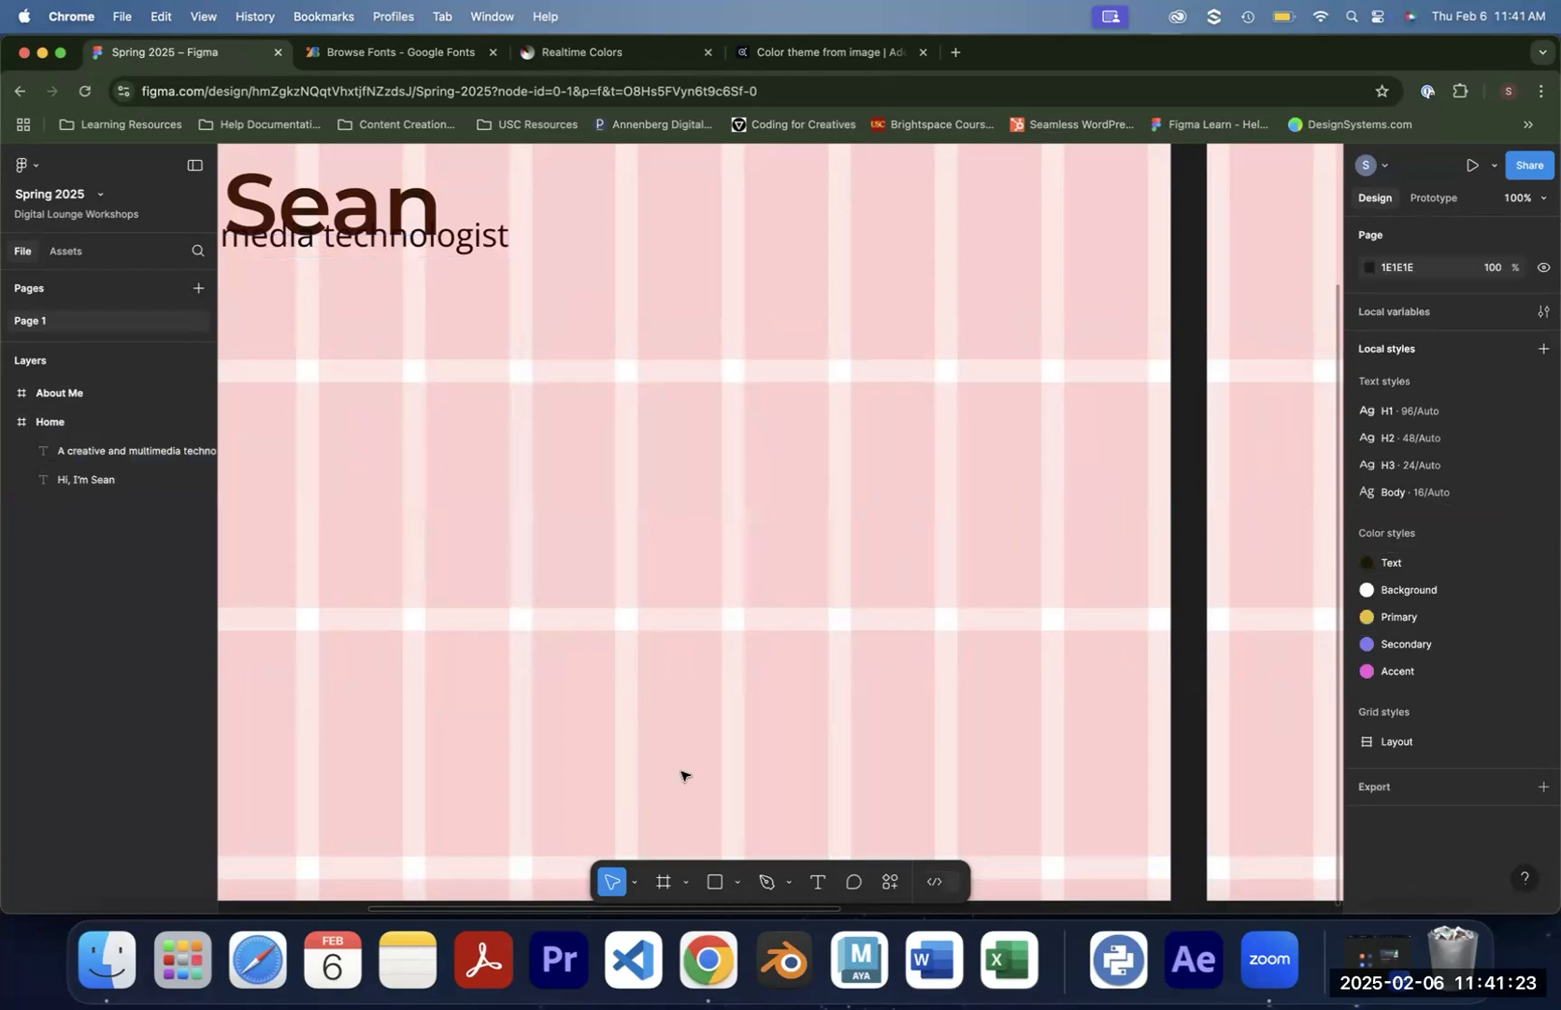
{"action": "left_click", "coordinate": [635, 884]}
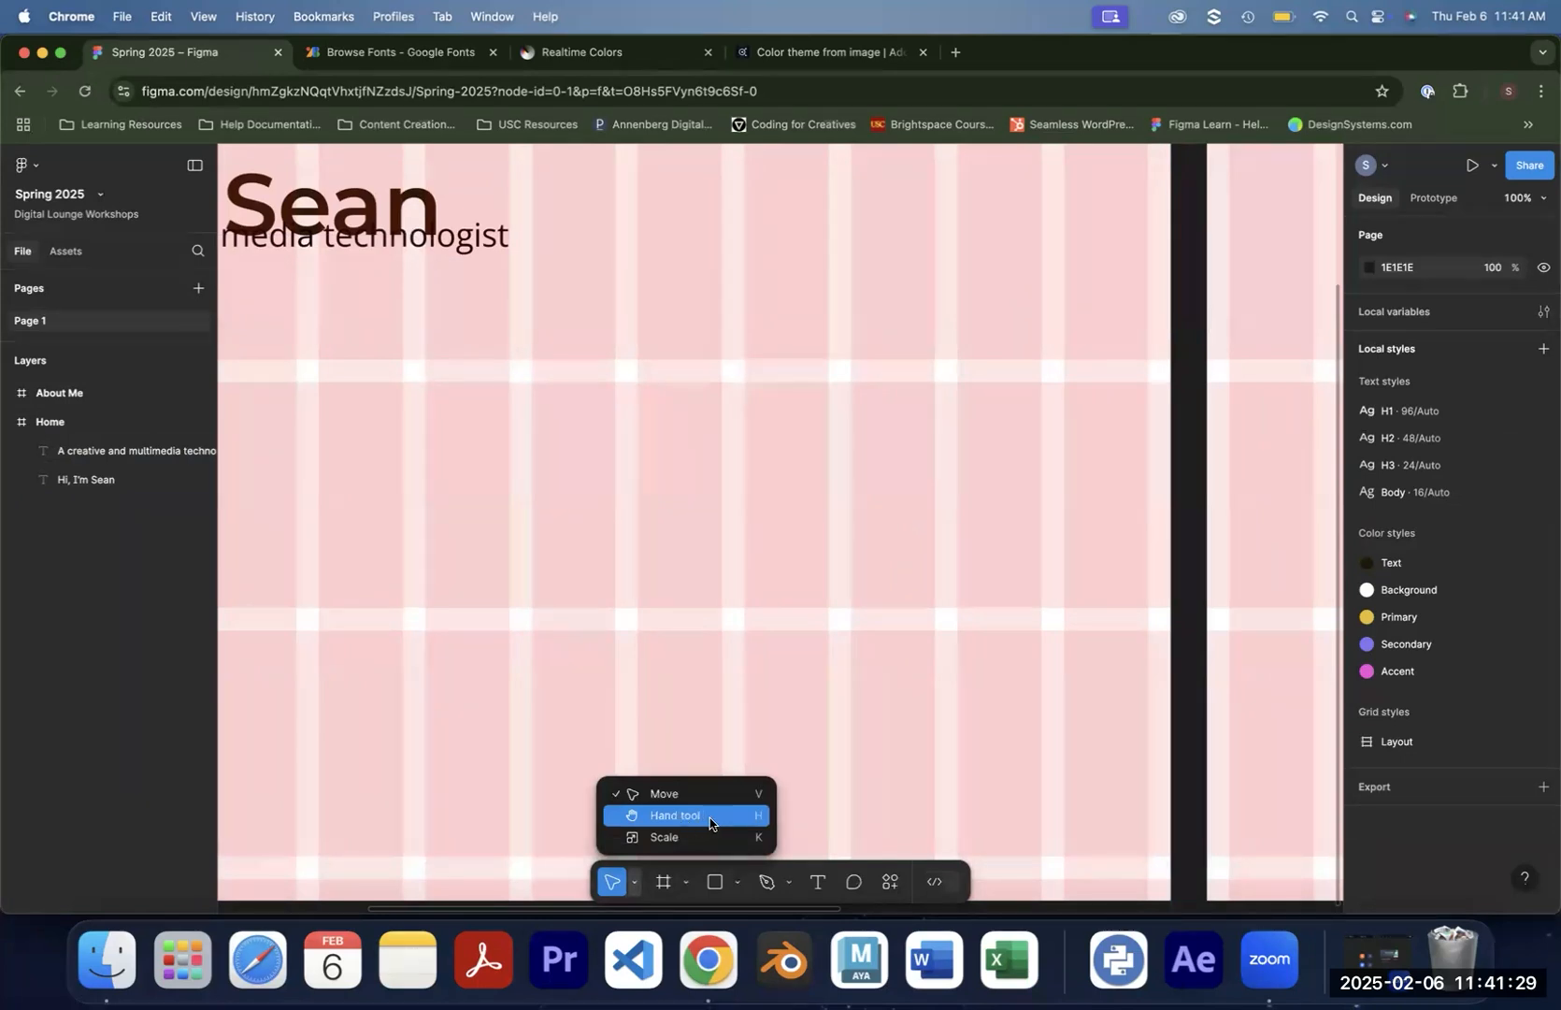
{"action": "left_click", "coordinate": [636, 883]}
{"action": "left_click", "coordinate": [636, 883]}
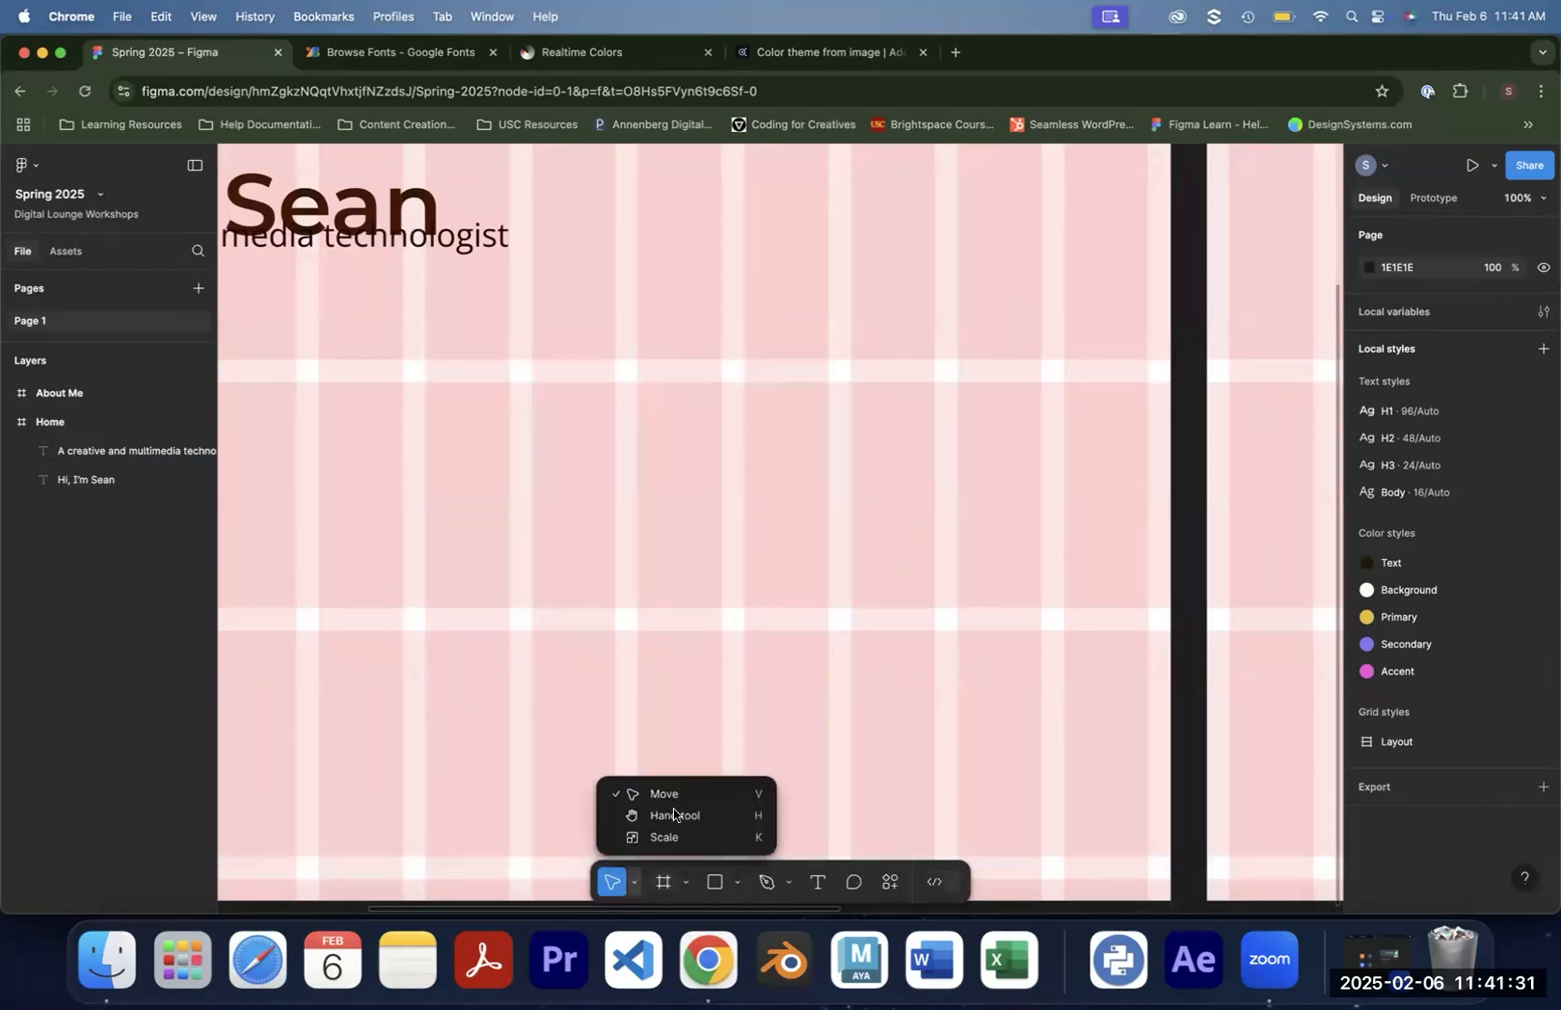
{"action": "left_click", "coordinate": [799, 599]}
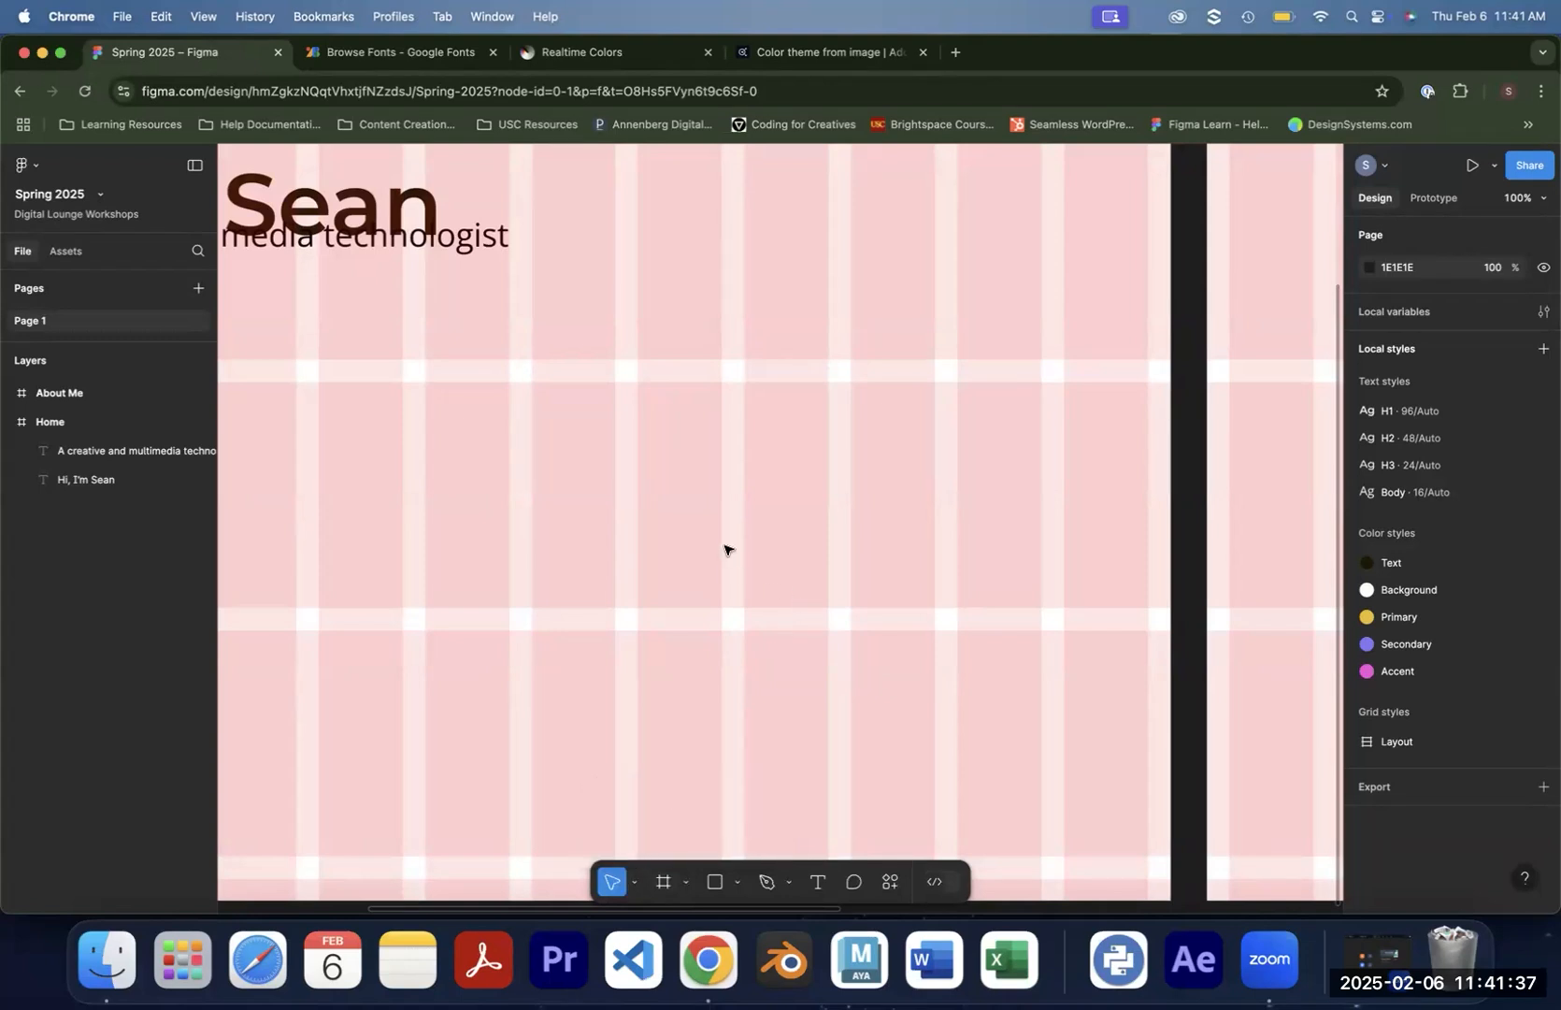
{"action": "key", "text": "space"}
{"action": "left_click_drag", "start_coordinate": [510, 401], "coordinate": [927, 589]}
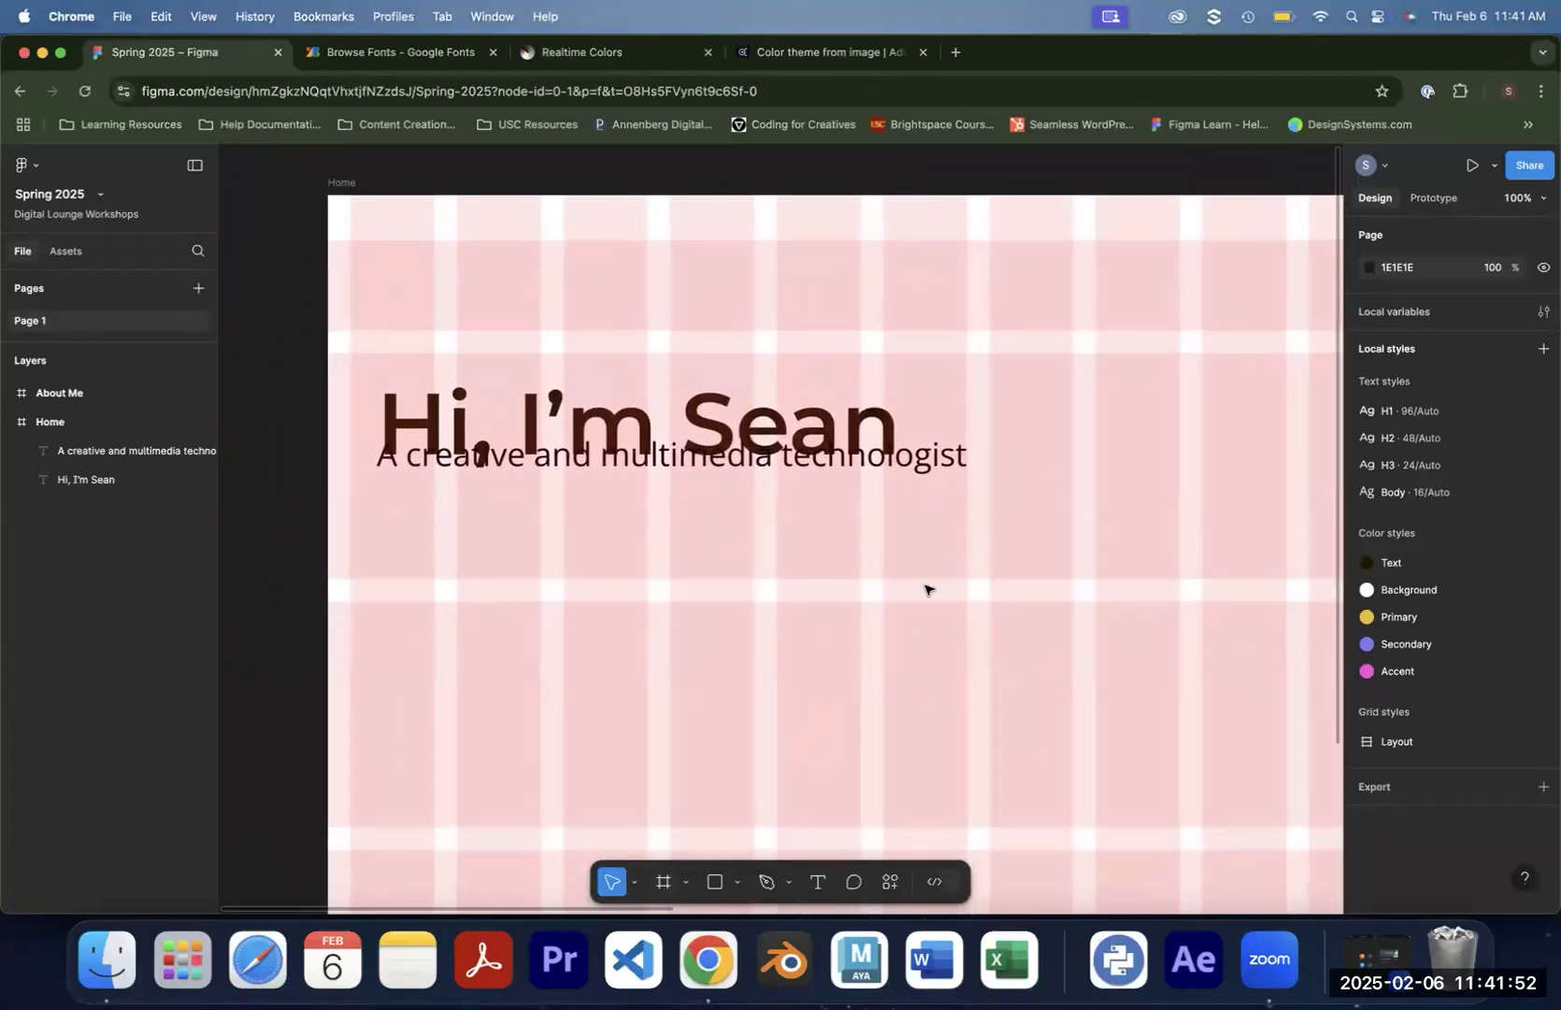
Try aligning the greeting heading to the left edge, horizontal centre and right edge of the Home frame
{"action": "left_click", "coordinate": [620, 418]}
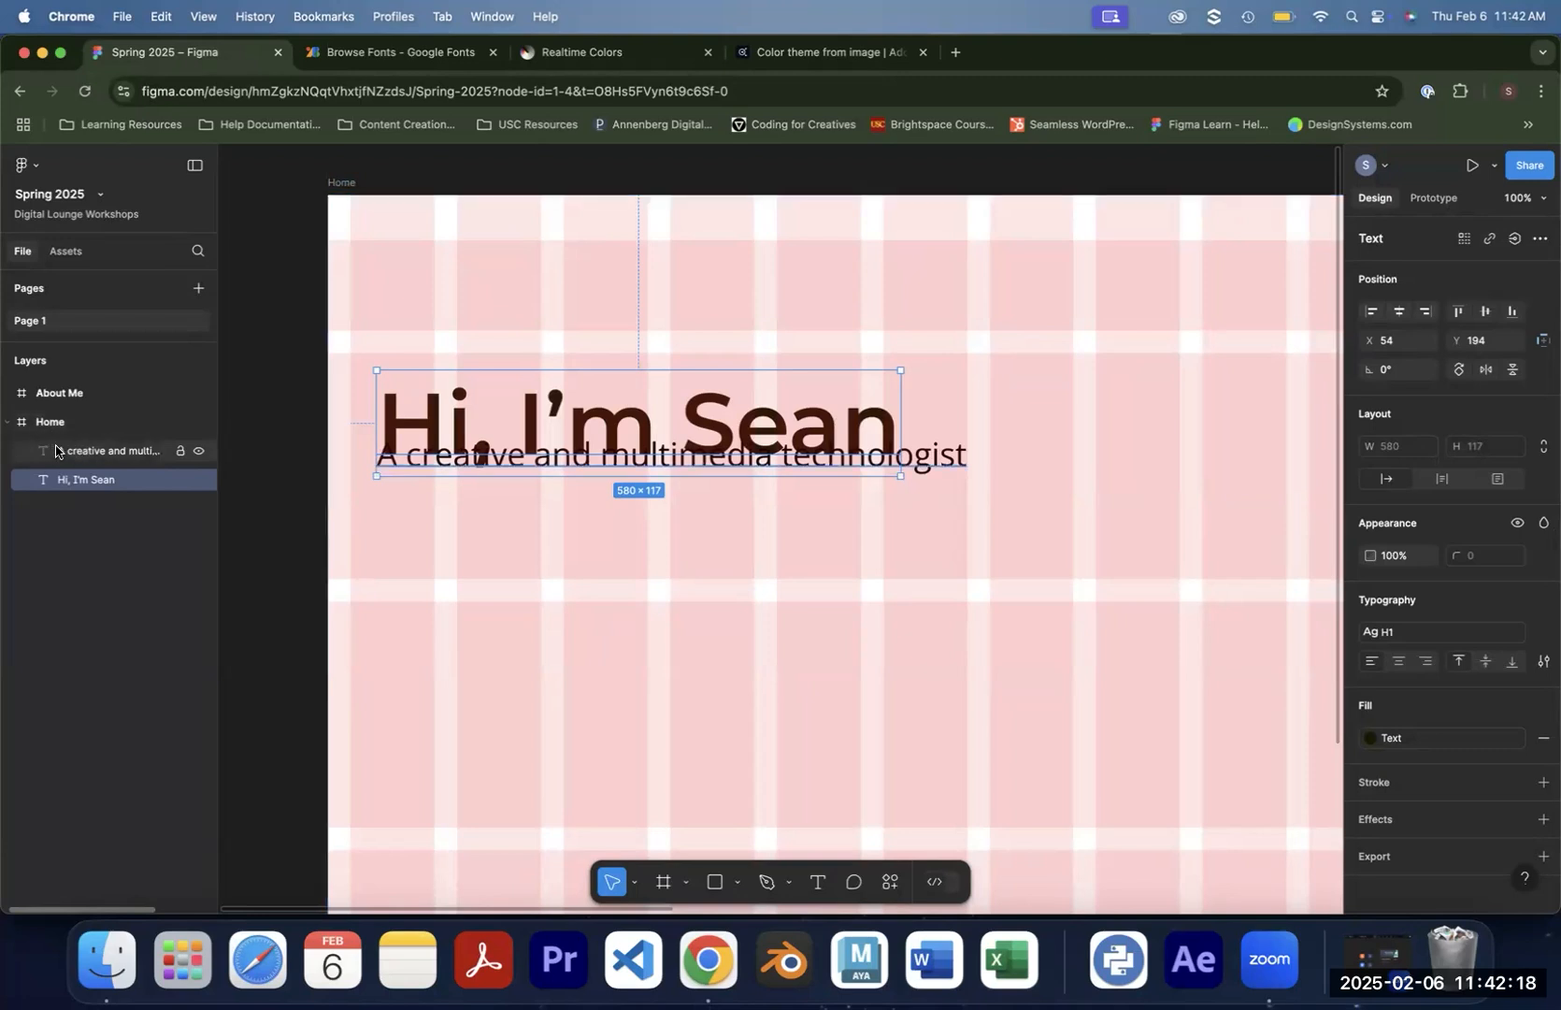
{"action": "left_click", "coordinate": [9, 422]}
{"action": "left_click", "coordinate": [8, 423]}
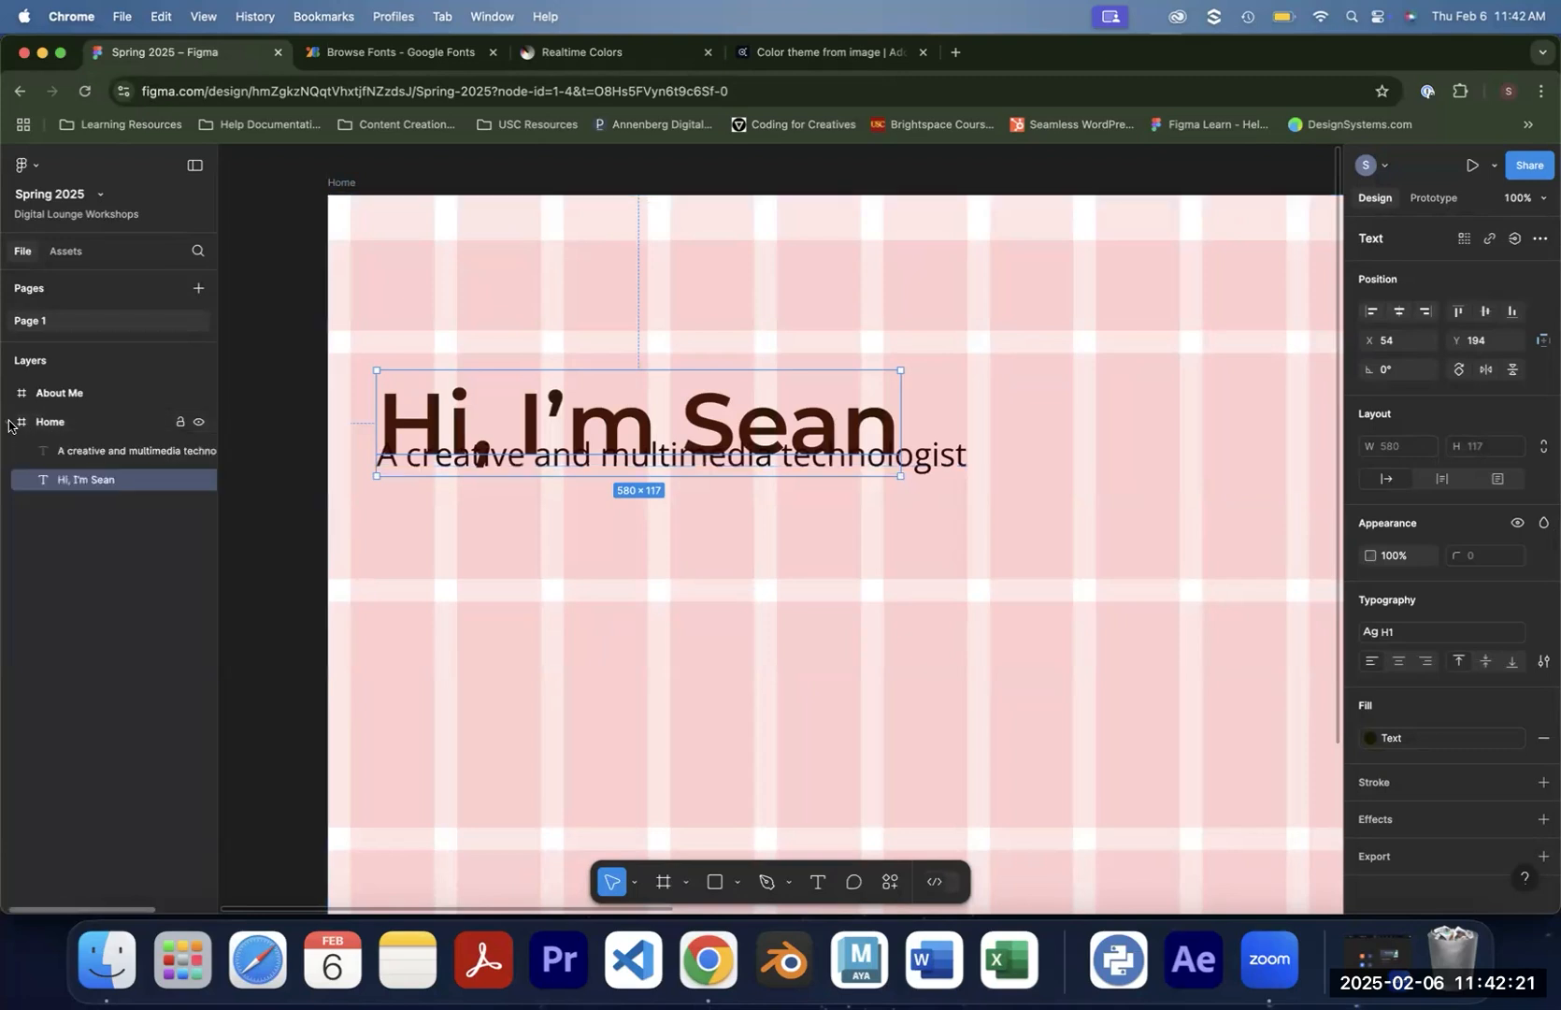
{"action": "left_click", "coordinate": [9, 423]}
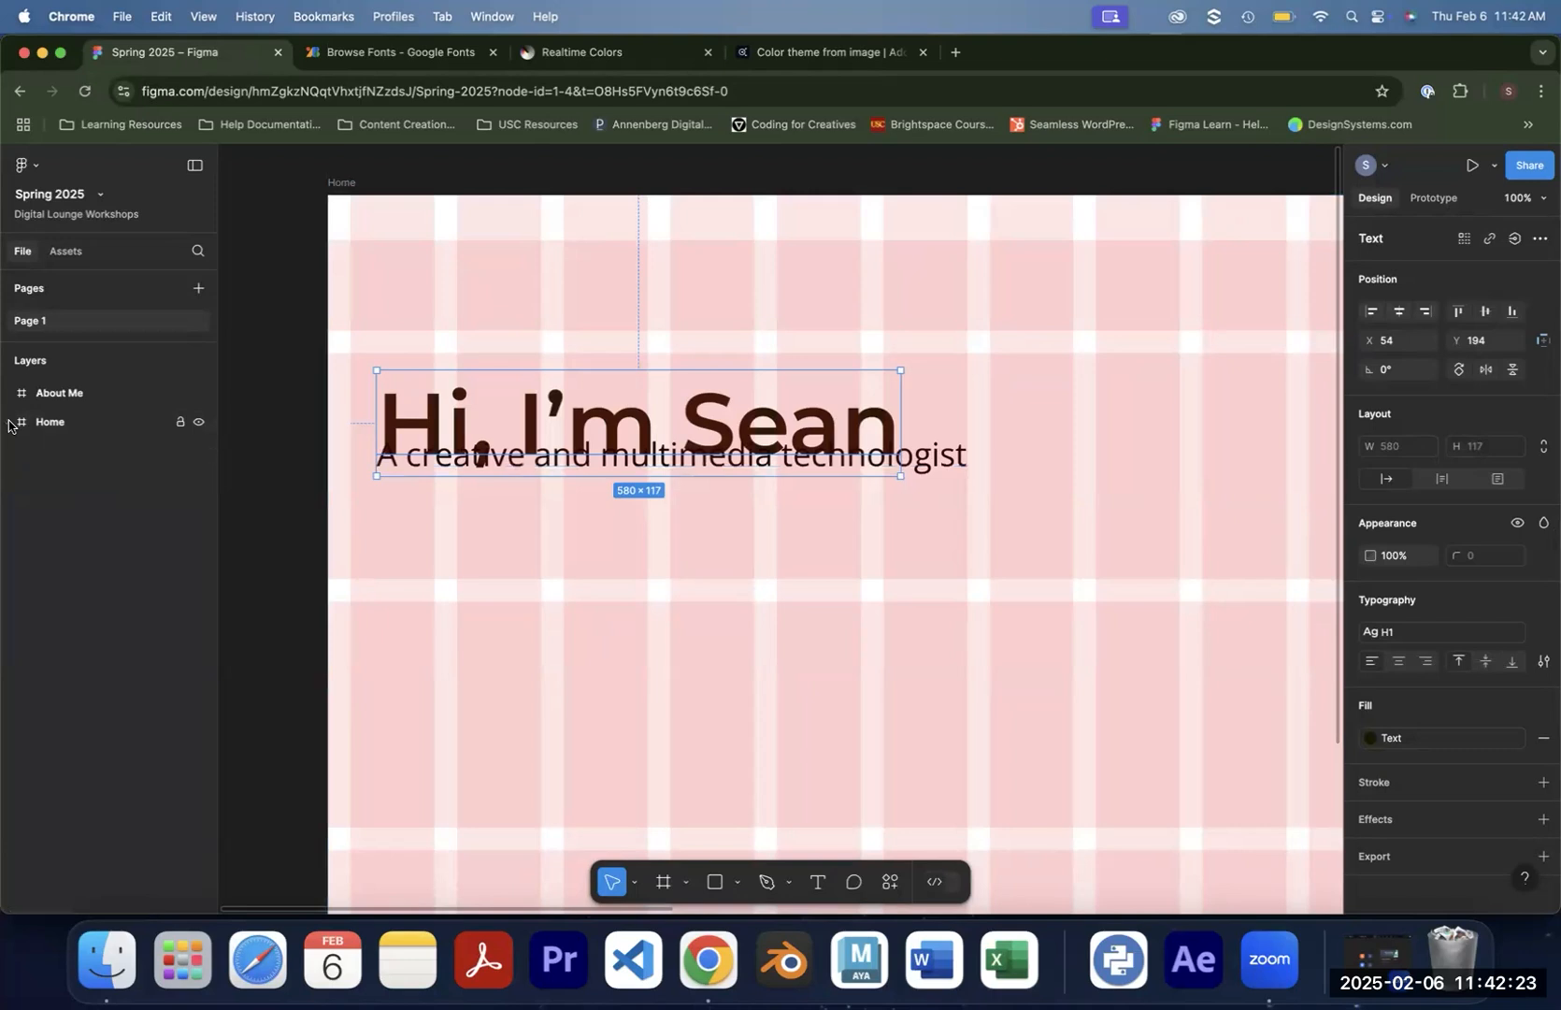
{"action": "left_click", "coordinate": [9, 422]}
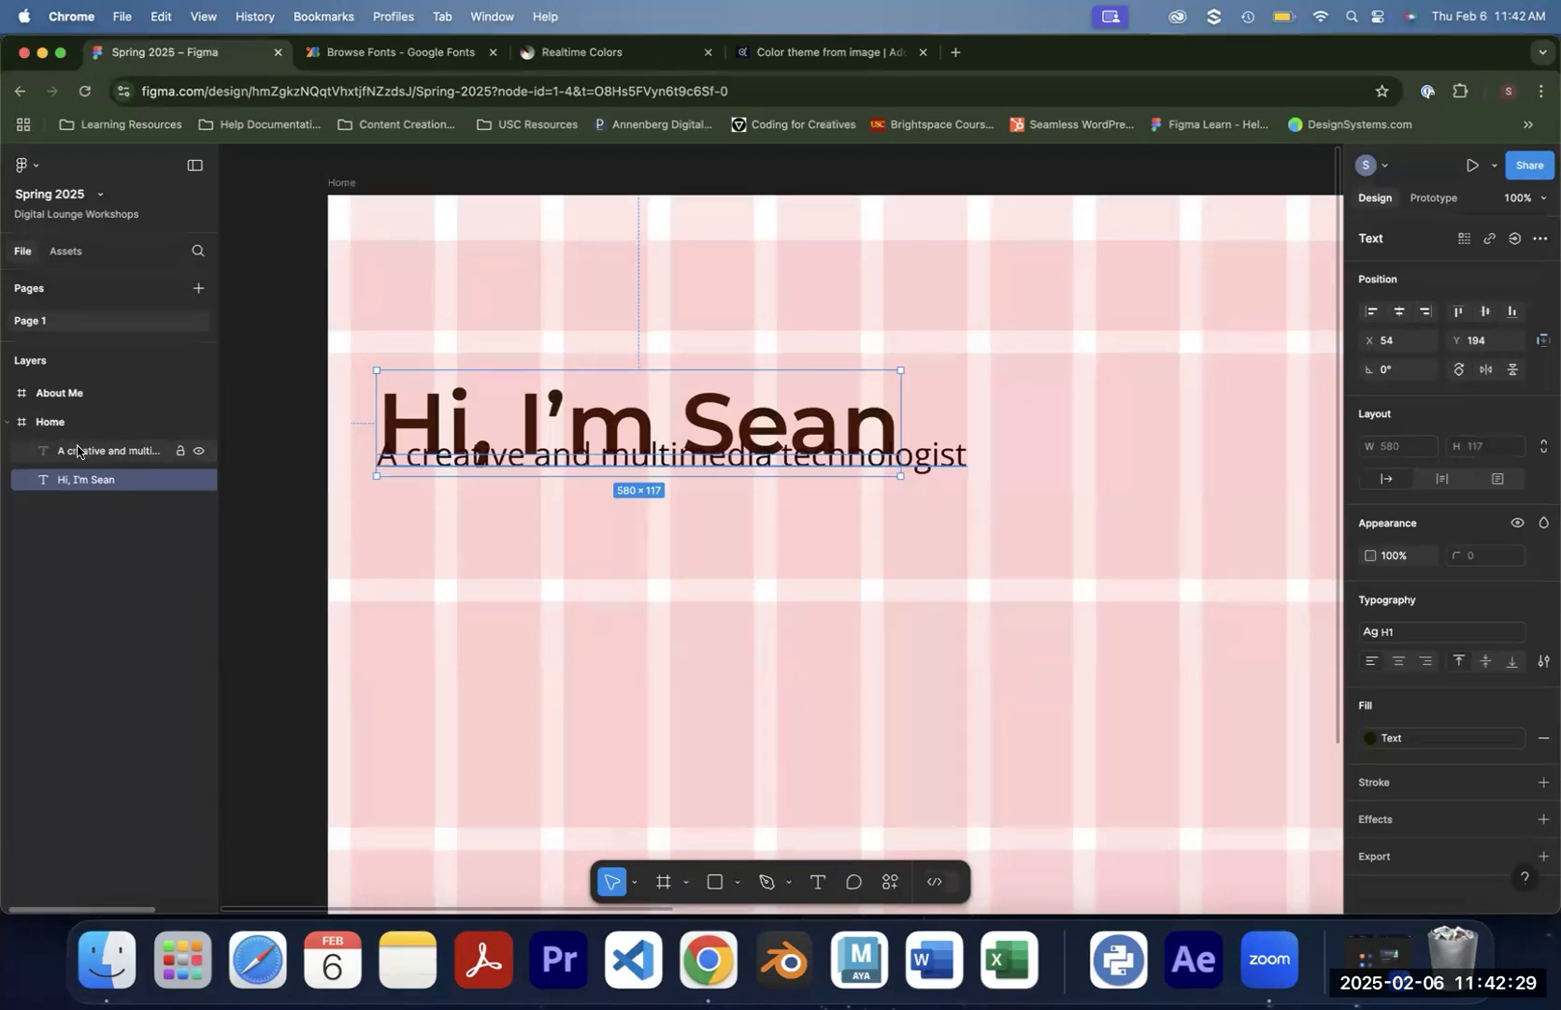
{"action": "left_click", "coordinate": [1372, 314]}
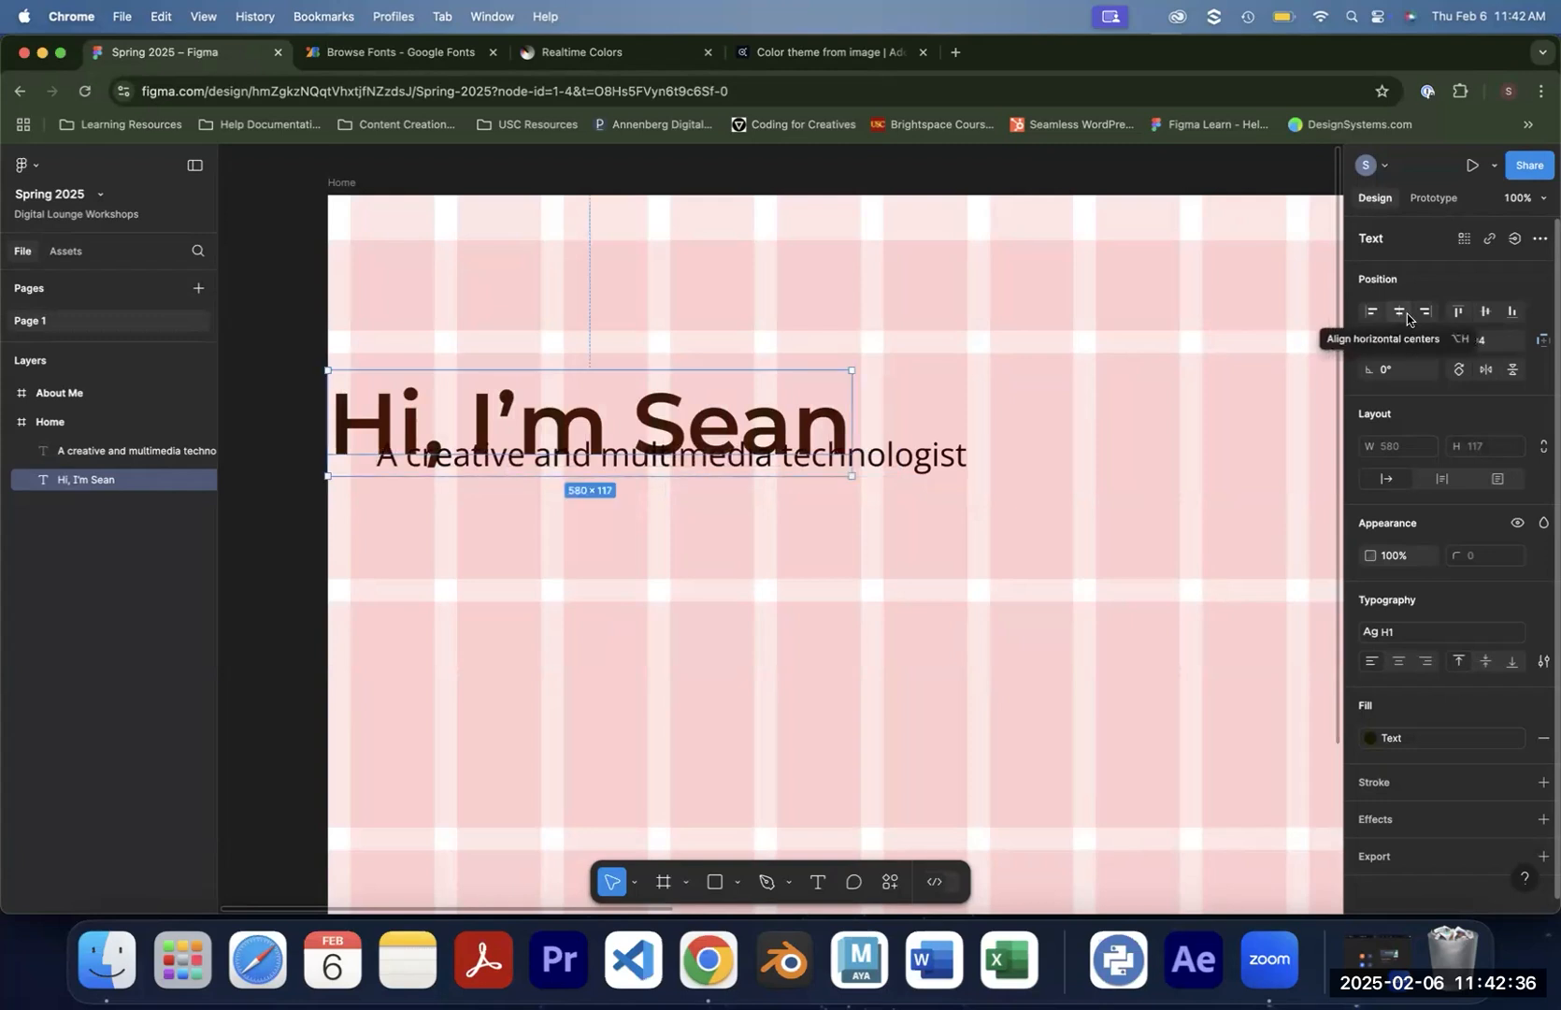
{"action": "left_click", "coordinate": [1399, 314]}
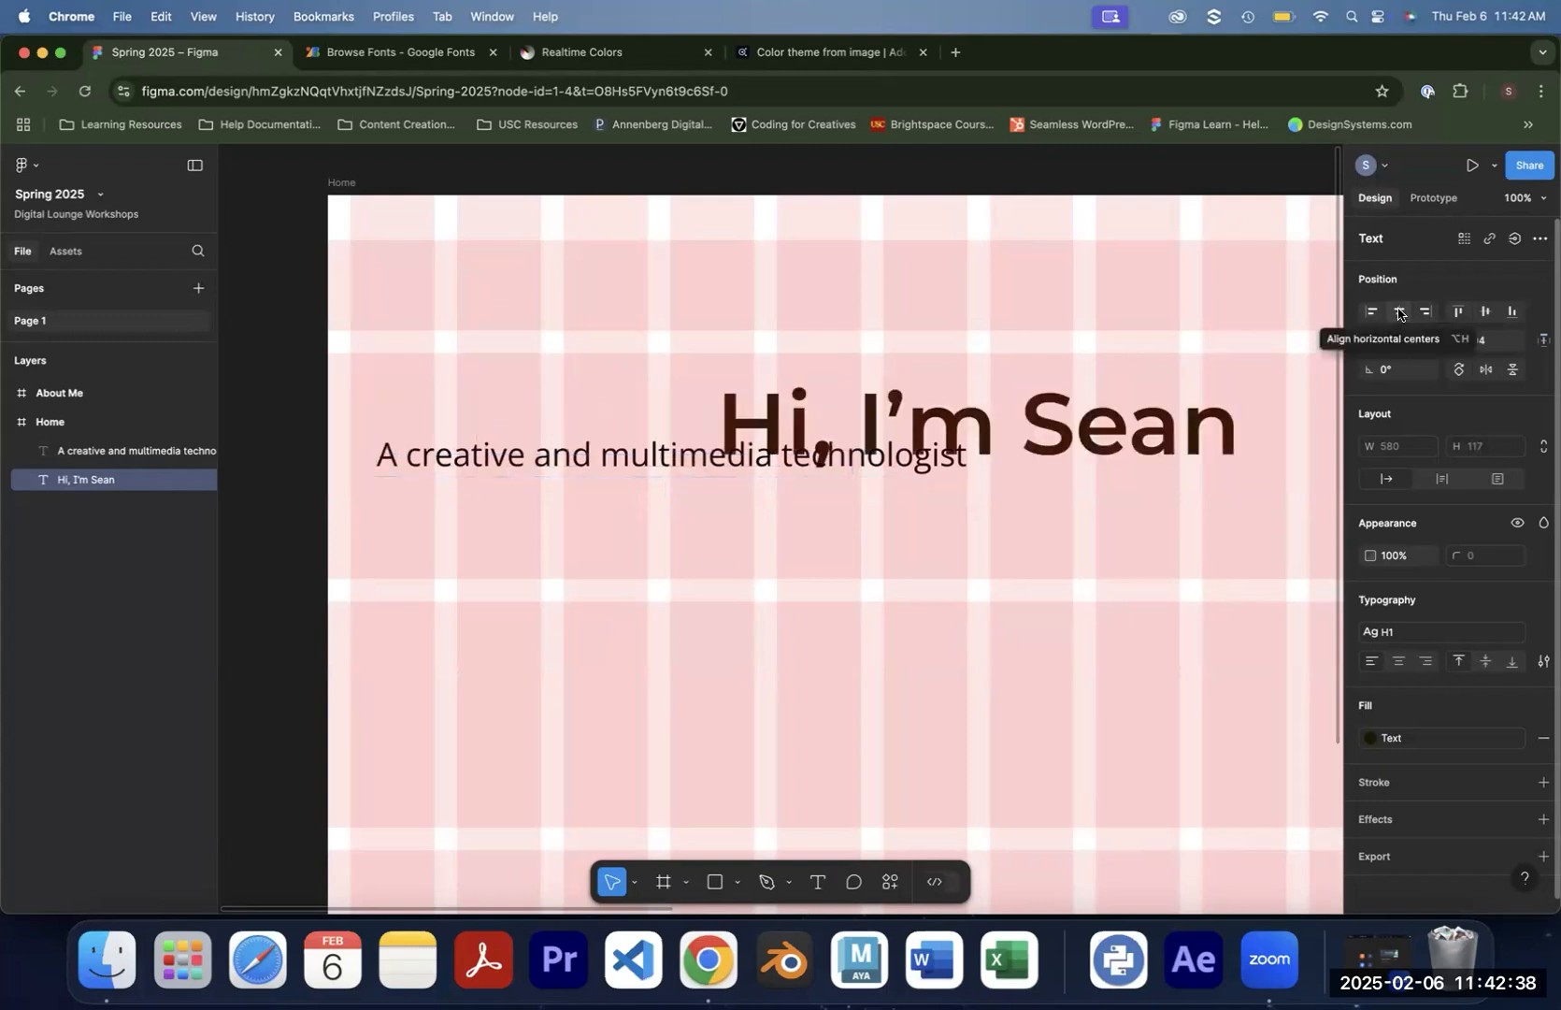
{"action": "left_click", "coordinate": [1421, 316]}
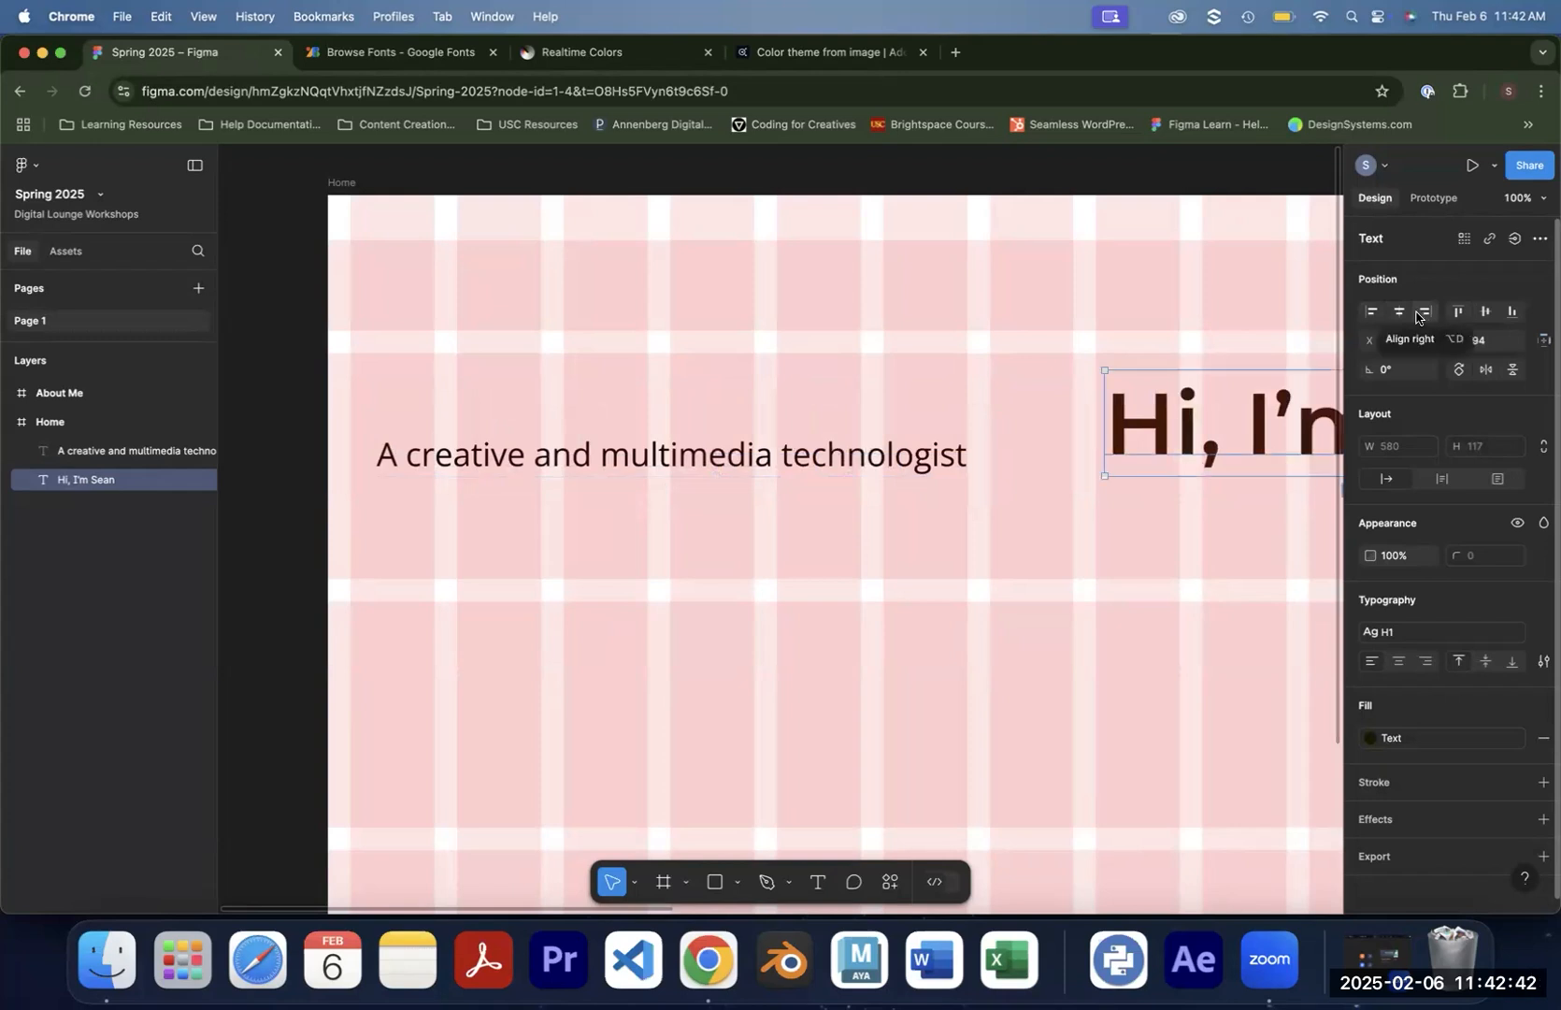
Left-align the heading and the tagline with each other and move the tagline just below the heading, to Y 300
{"action": "left_click", "coordinate": [753, 453], "text": "shift"}
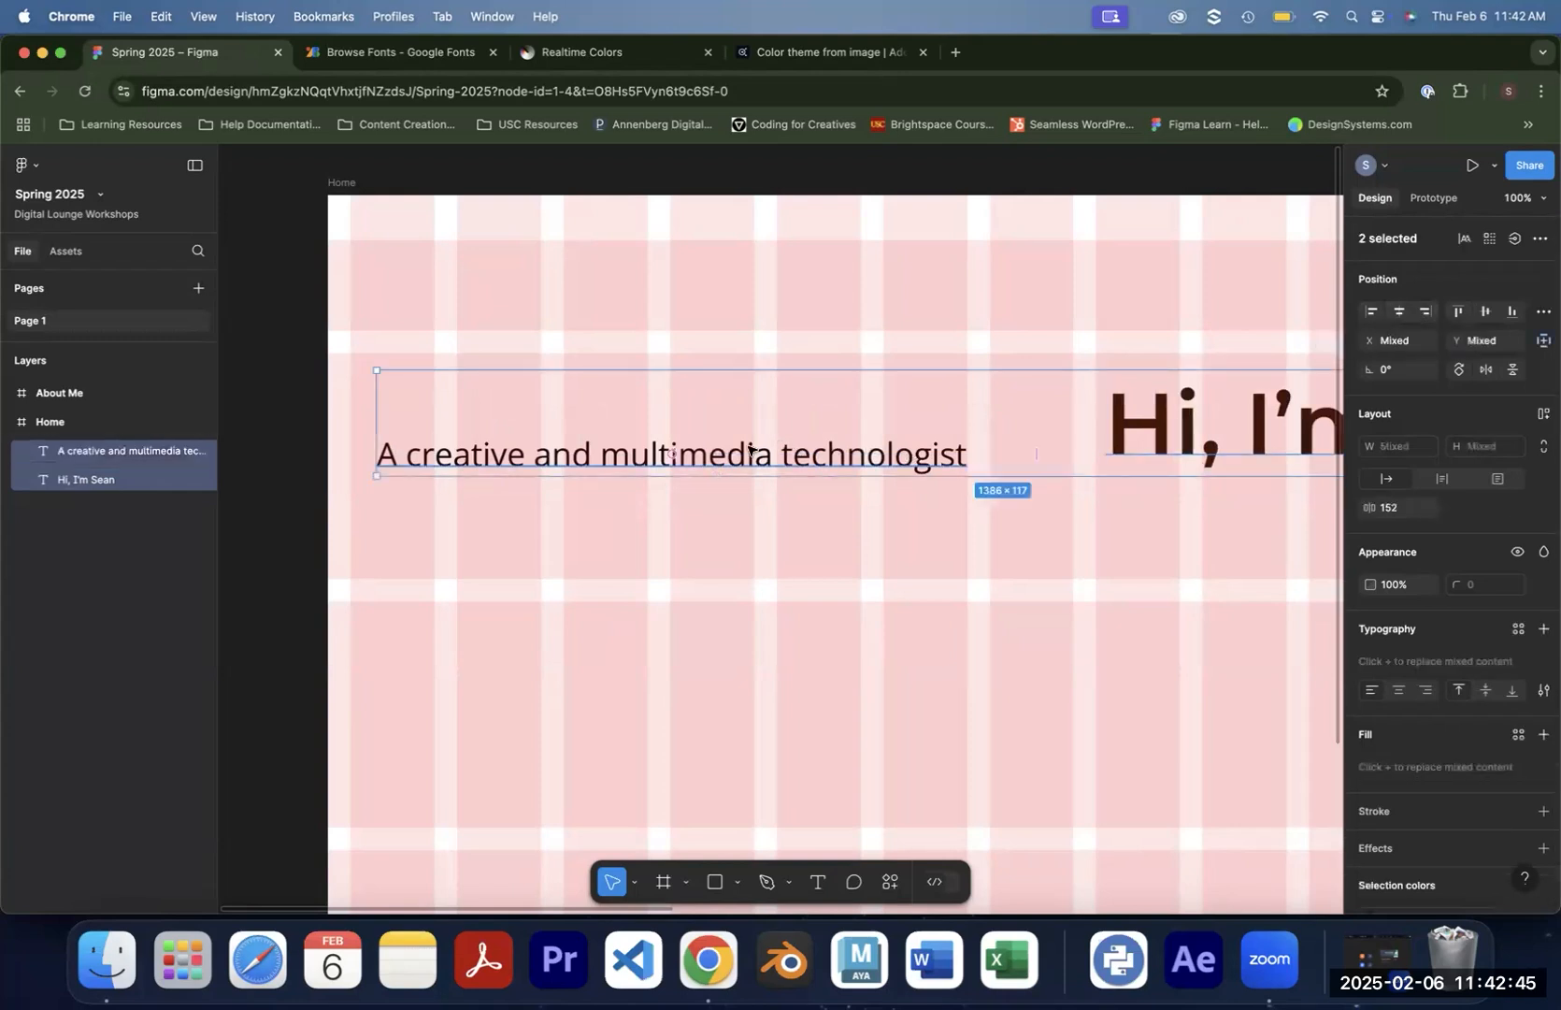
{"action": "left_click", "coordinate": [1370, 316]}
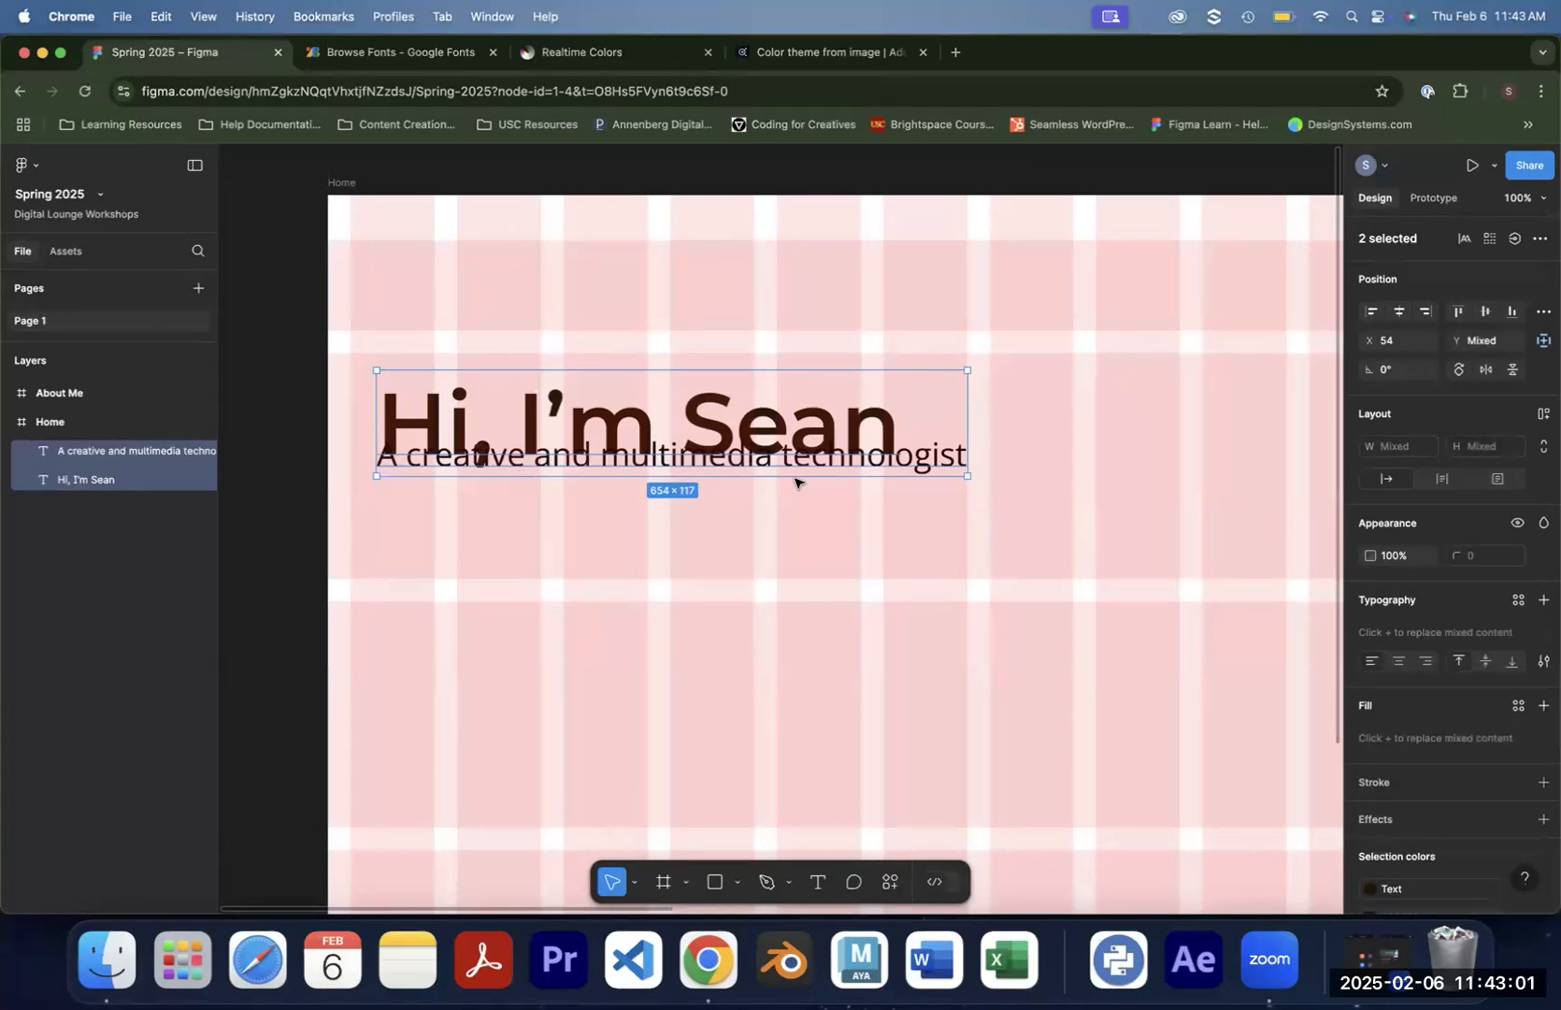
{"action": "left_click", "coordinate": [930, 489]}
{"action": "left_click", "coordinate": [767, 468]}
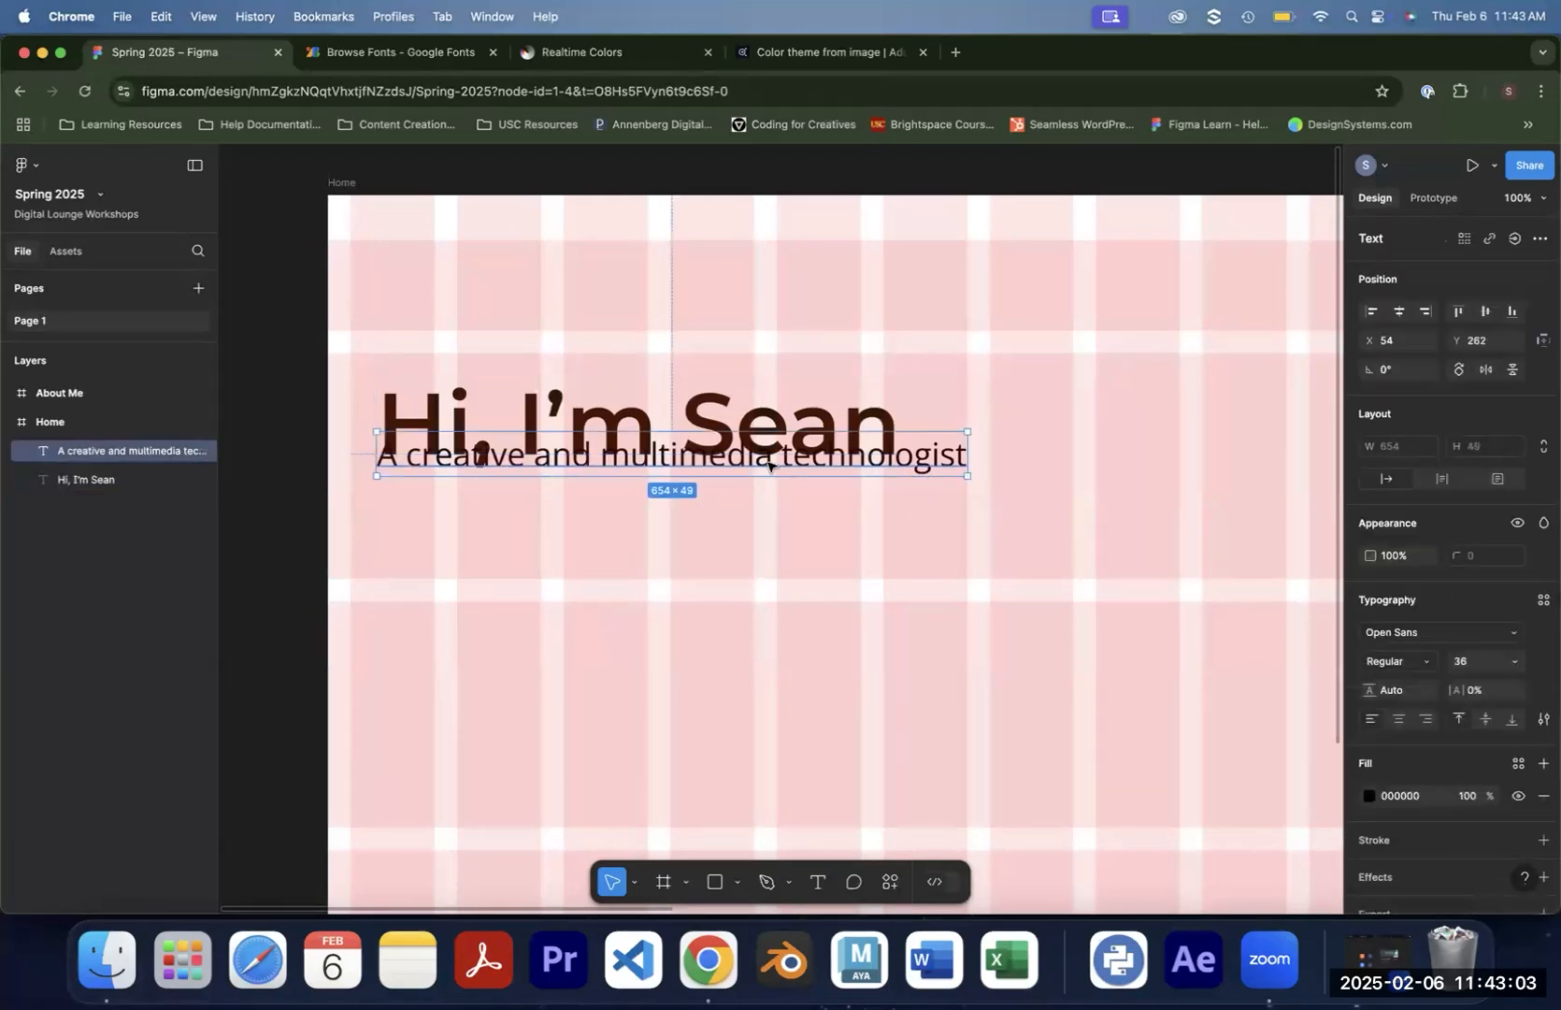
{"action": "left_click_drag", "start_coordinate": [768, 466], "coordinate": [745, 501]}
Shift the tagline slightly to the right, to X 61, so its first letter lines up optically with the heading
{"action": "left_click", "coordinate": [402, 438]}
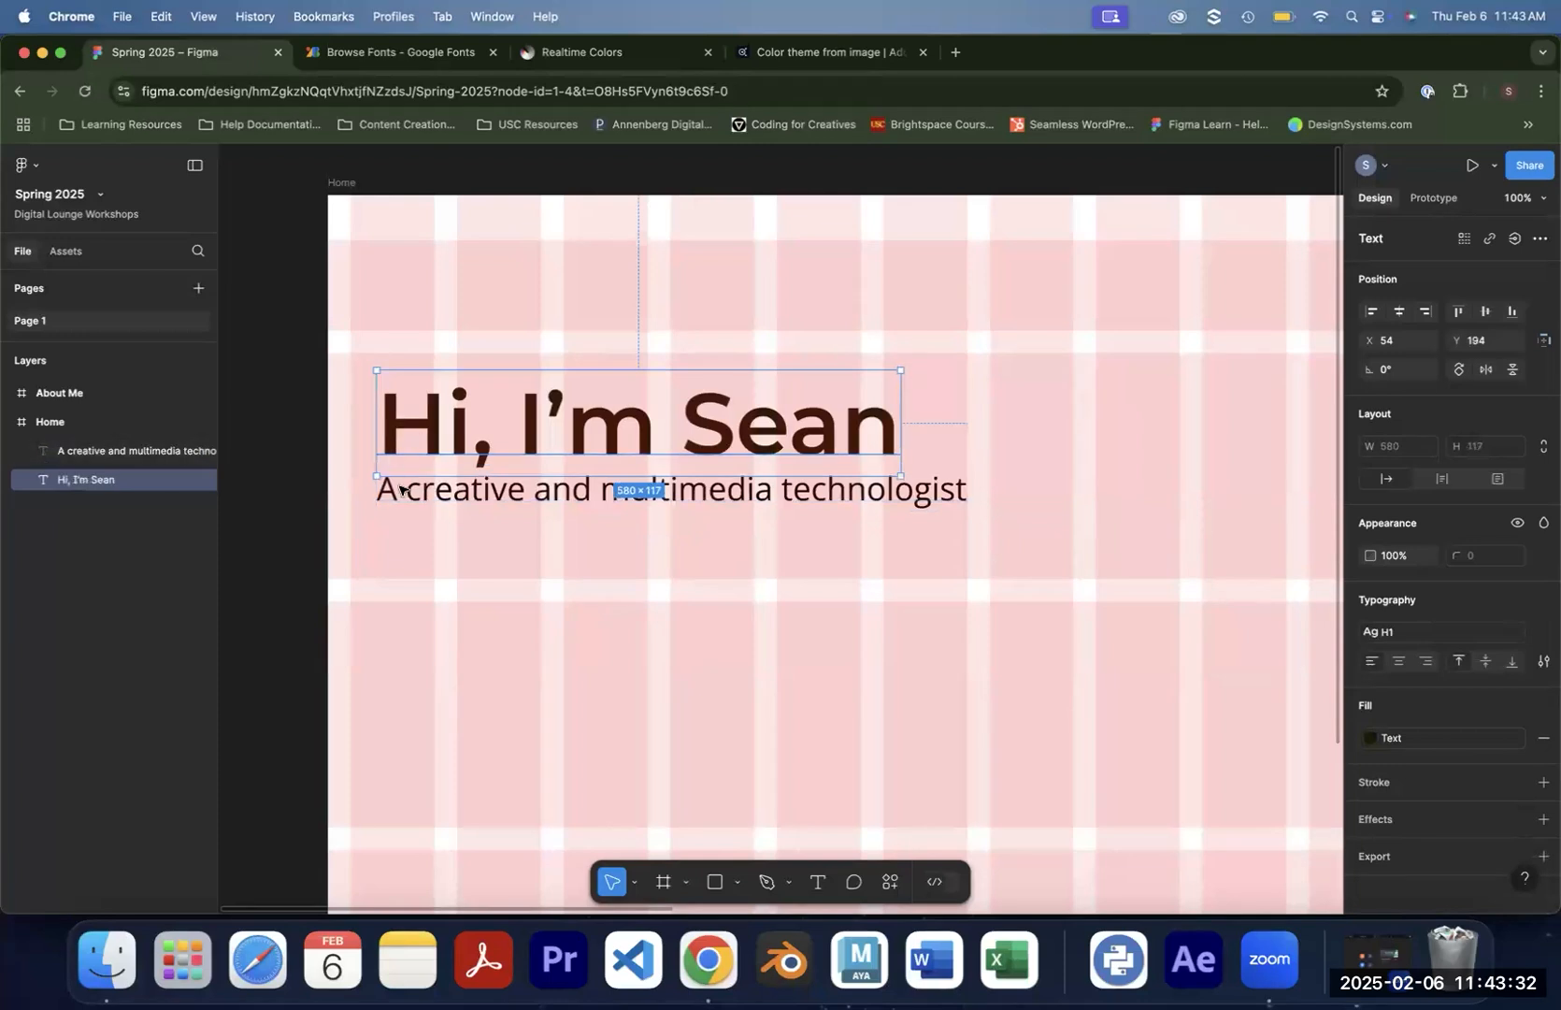
{"action": "left_click", "coordinate": [402, 489]}
{"action": "left_click", "coordinate": [397, 428]}
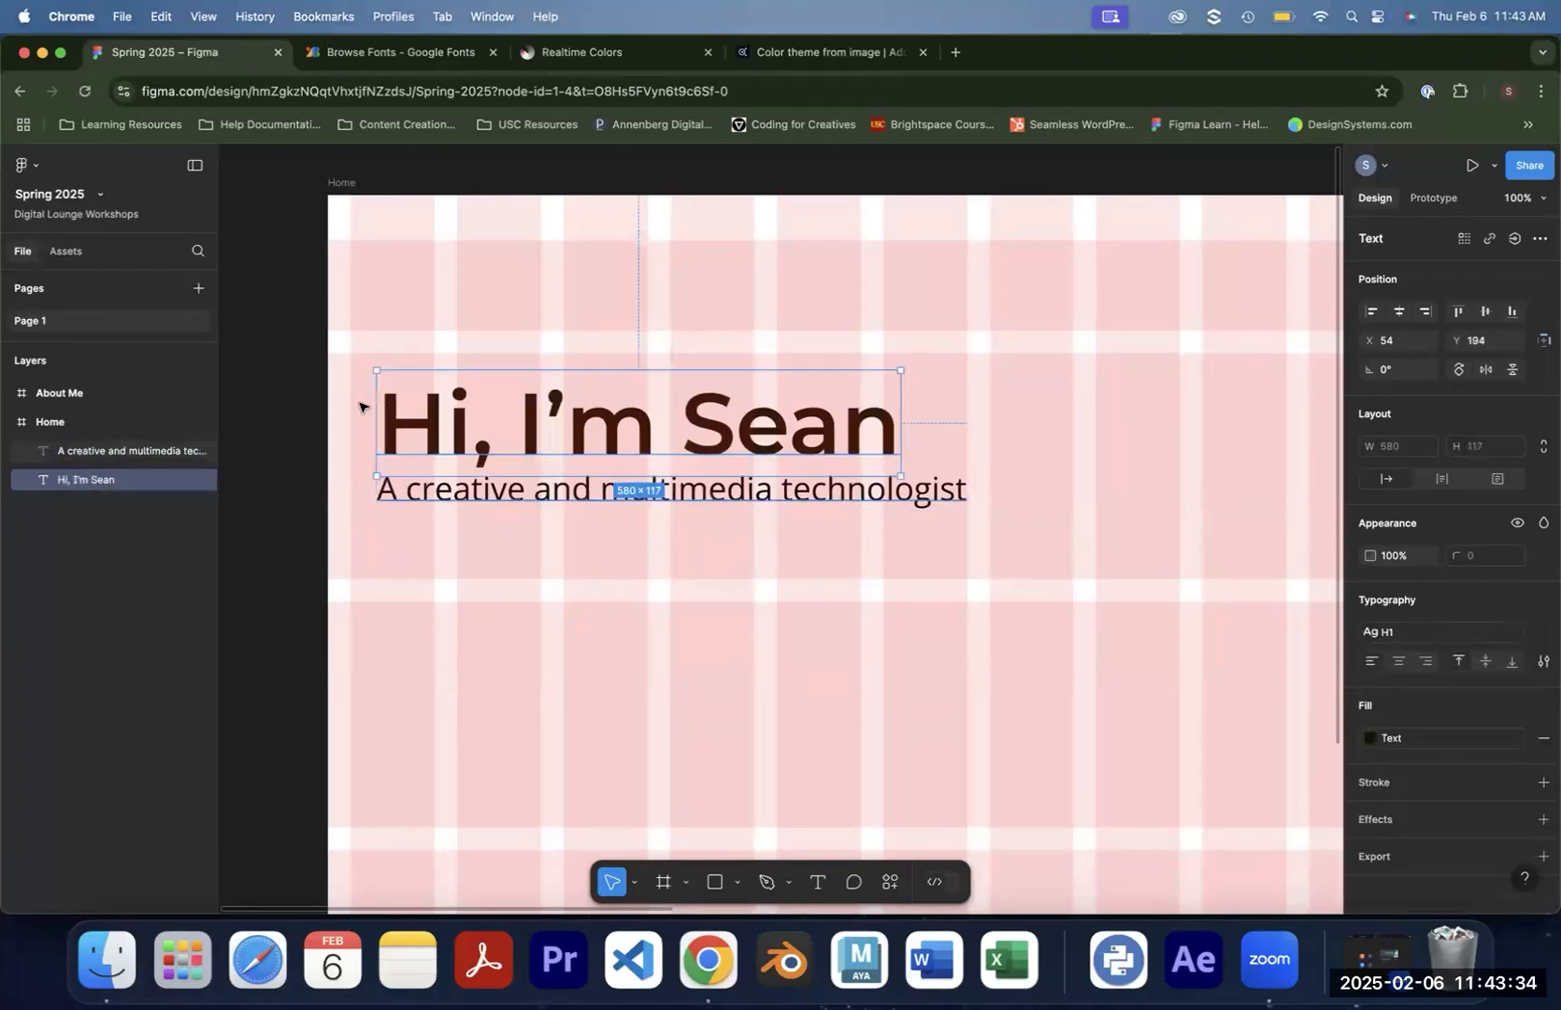
{"action": "left_click", "coordinate": [385, 494]}
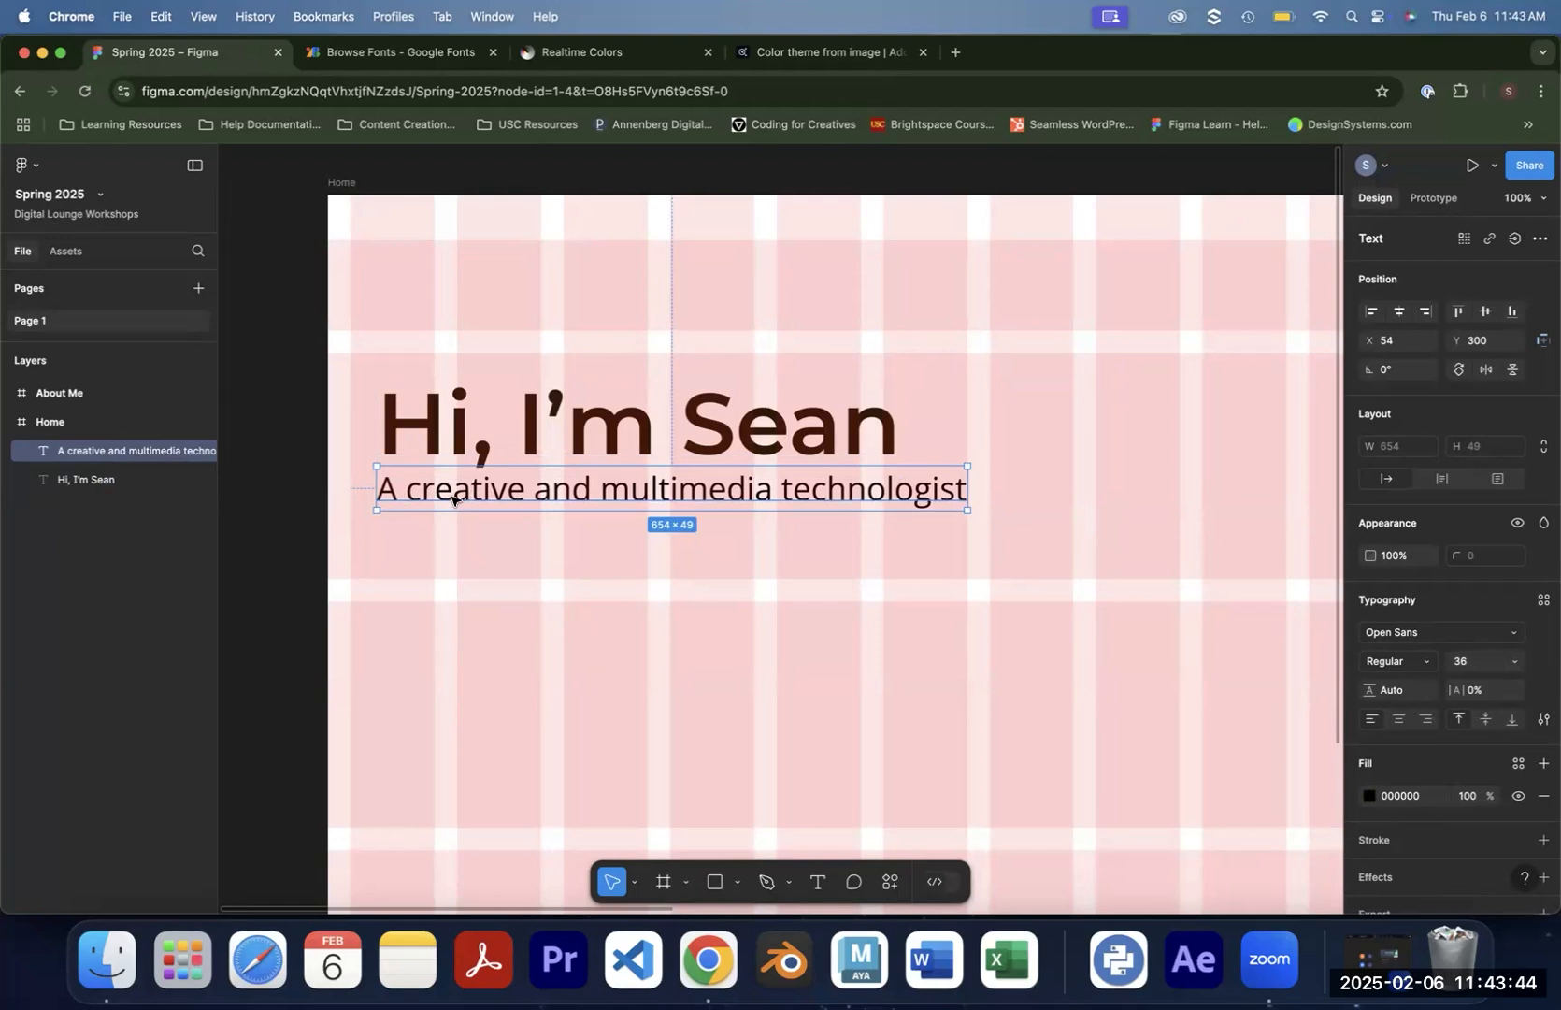
{"action": "left_click_drag", "start_coordinate": [452, 498], "coordinate": [458, 502]}
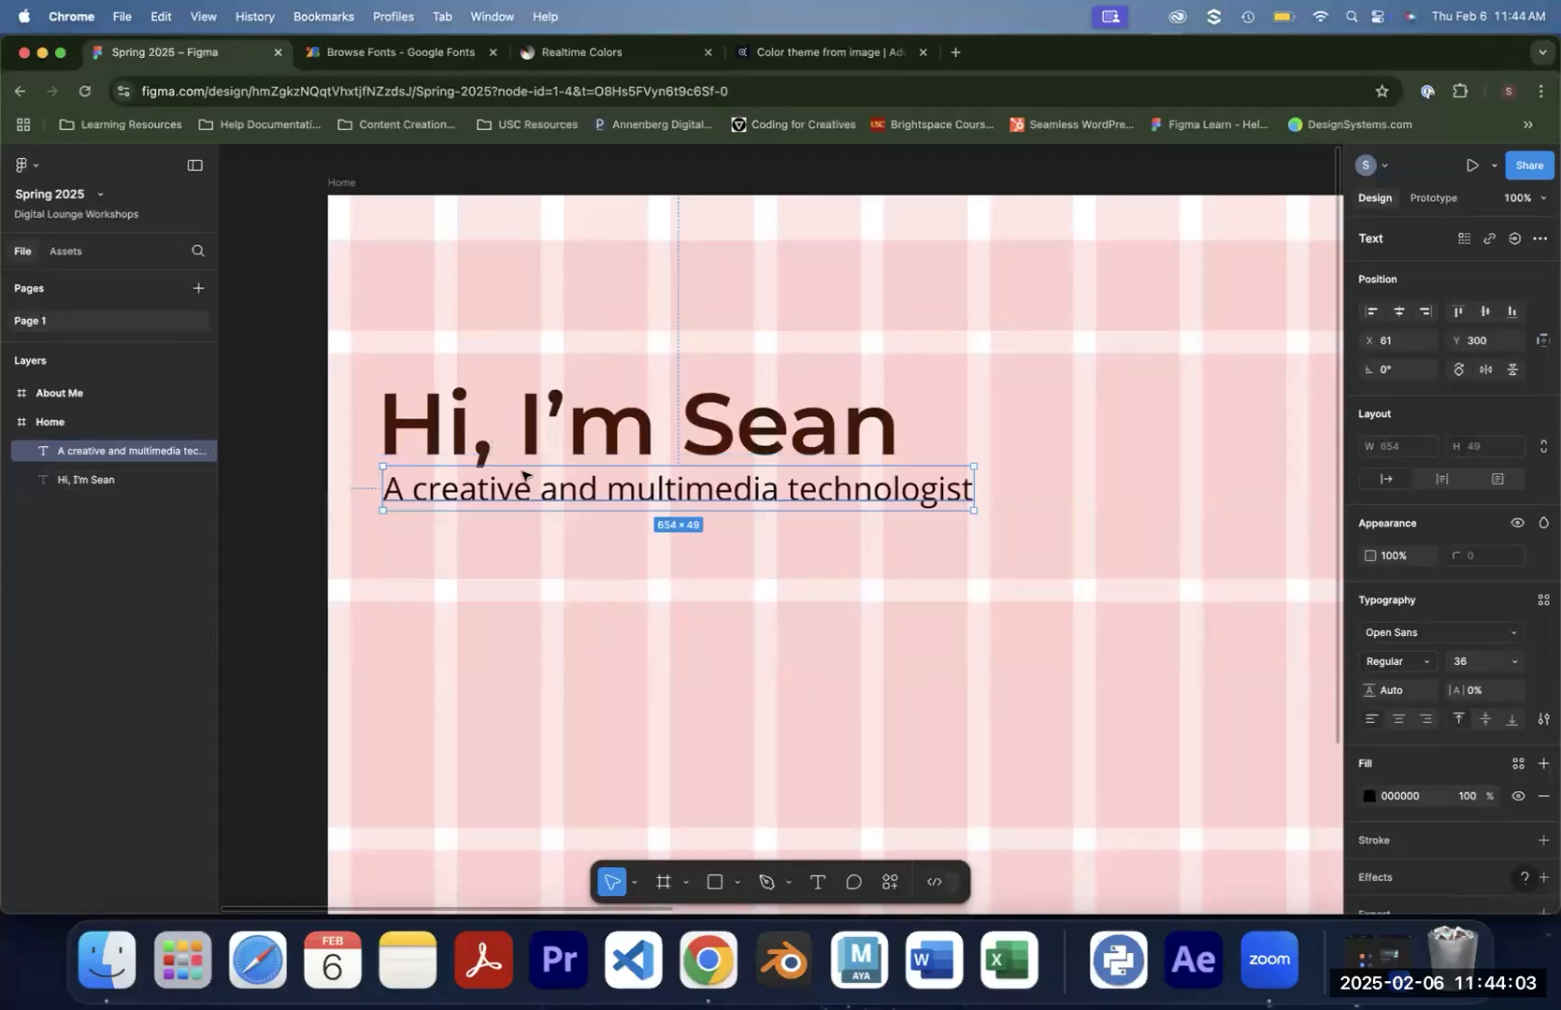
Group the heading and the tagline in the Home frame
{"action": "left_click", "coordinate": [530, 446], "text": "shift"}
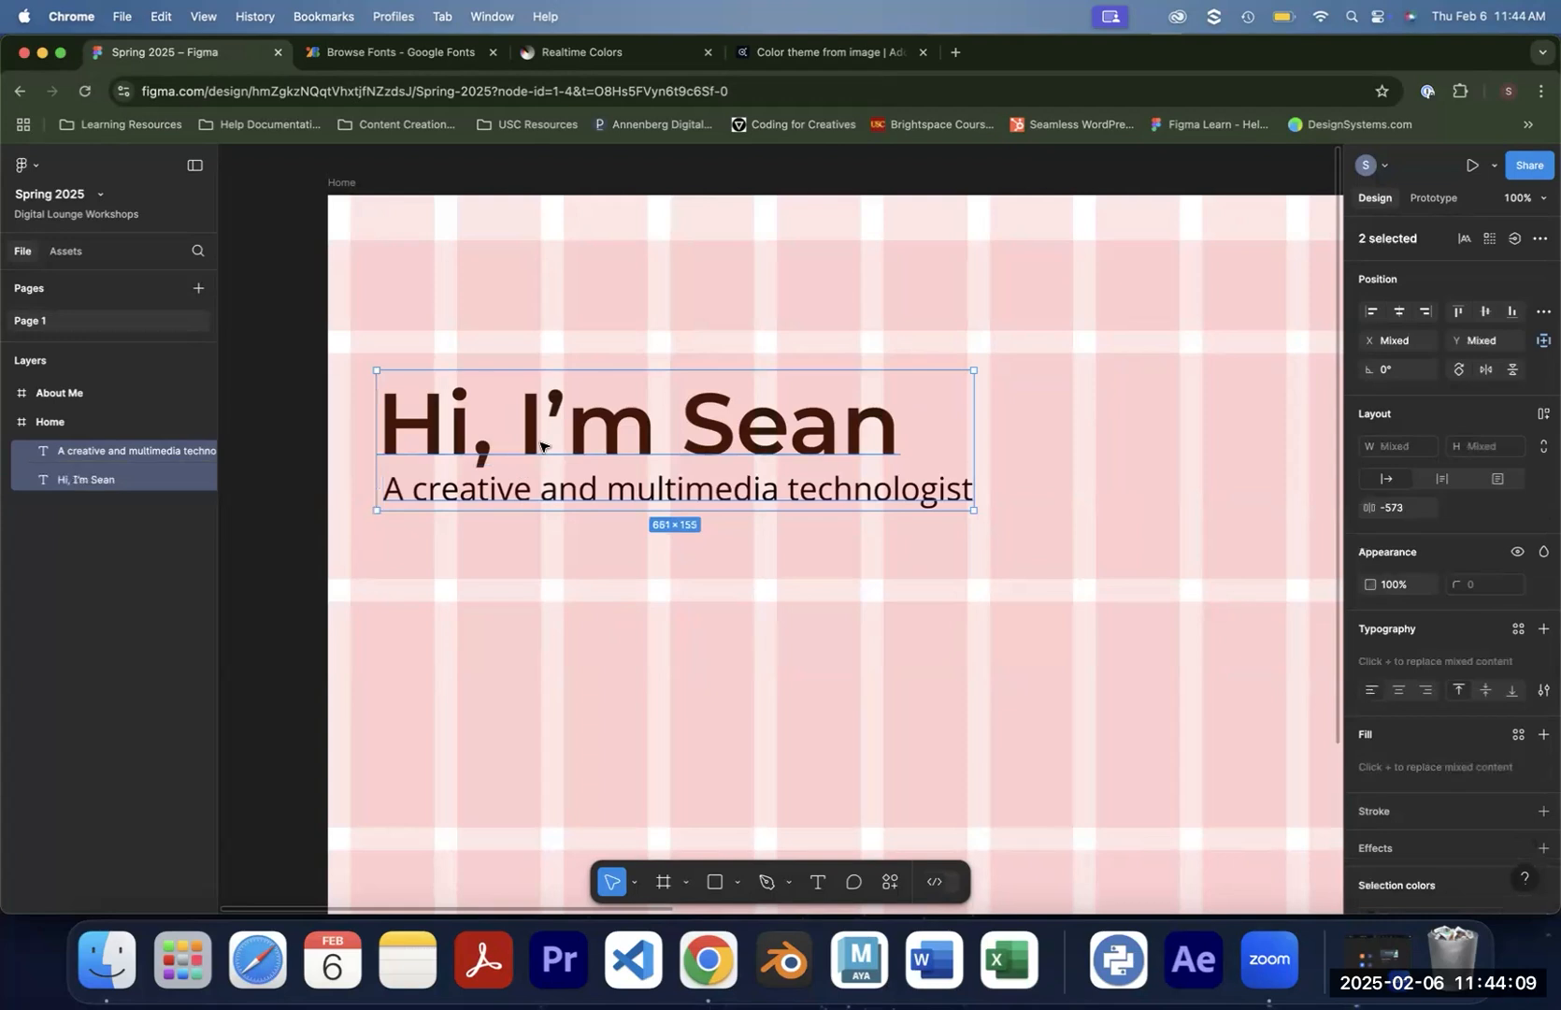
{"action": "key", "text": "super+g"}
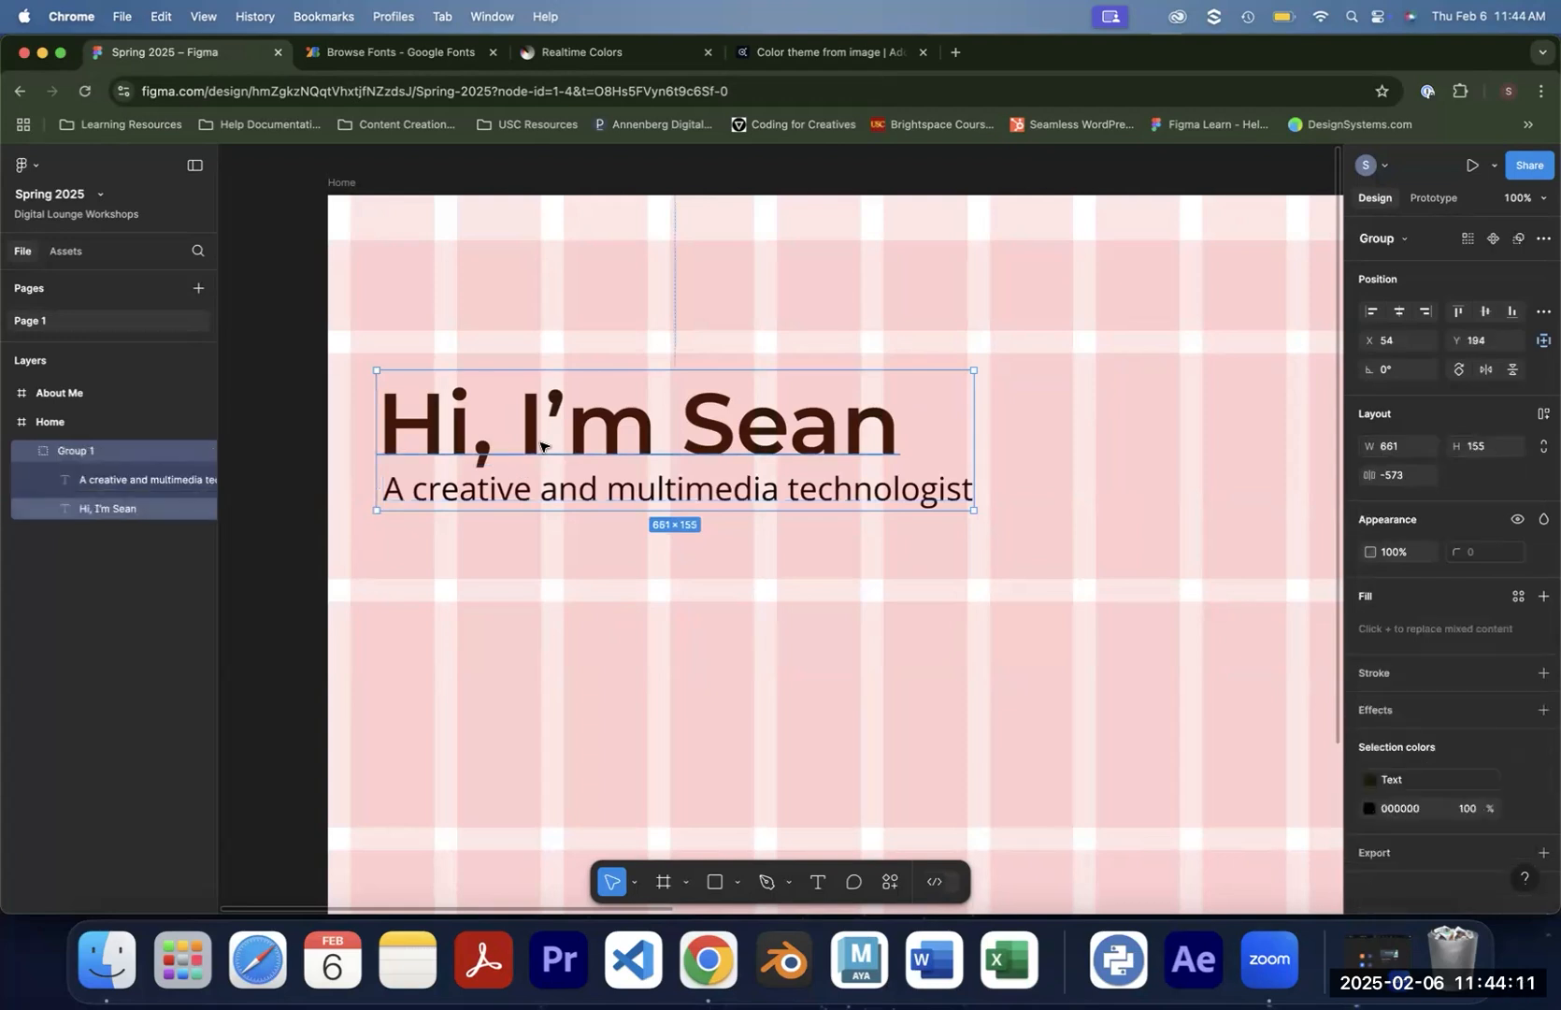
{"action": "right_click", "coordinate": [551, 436]}
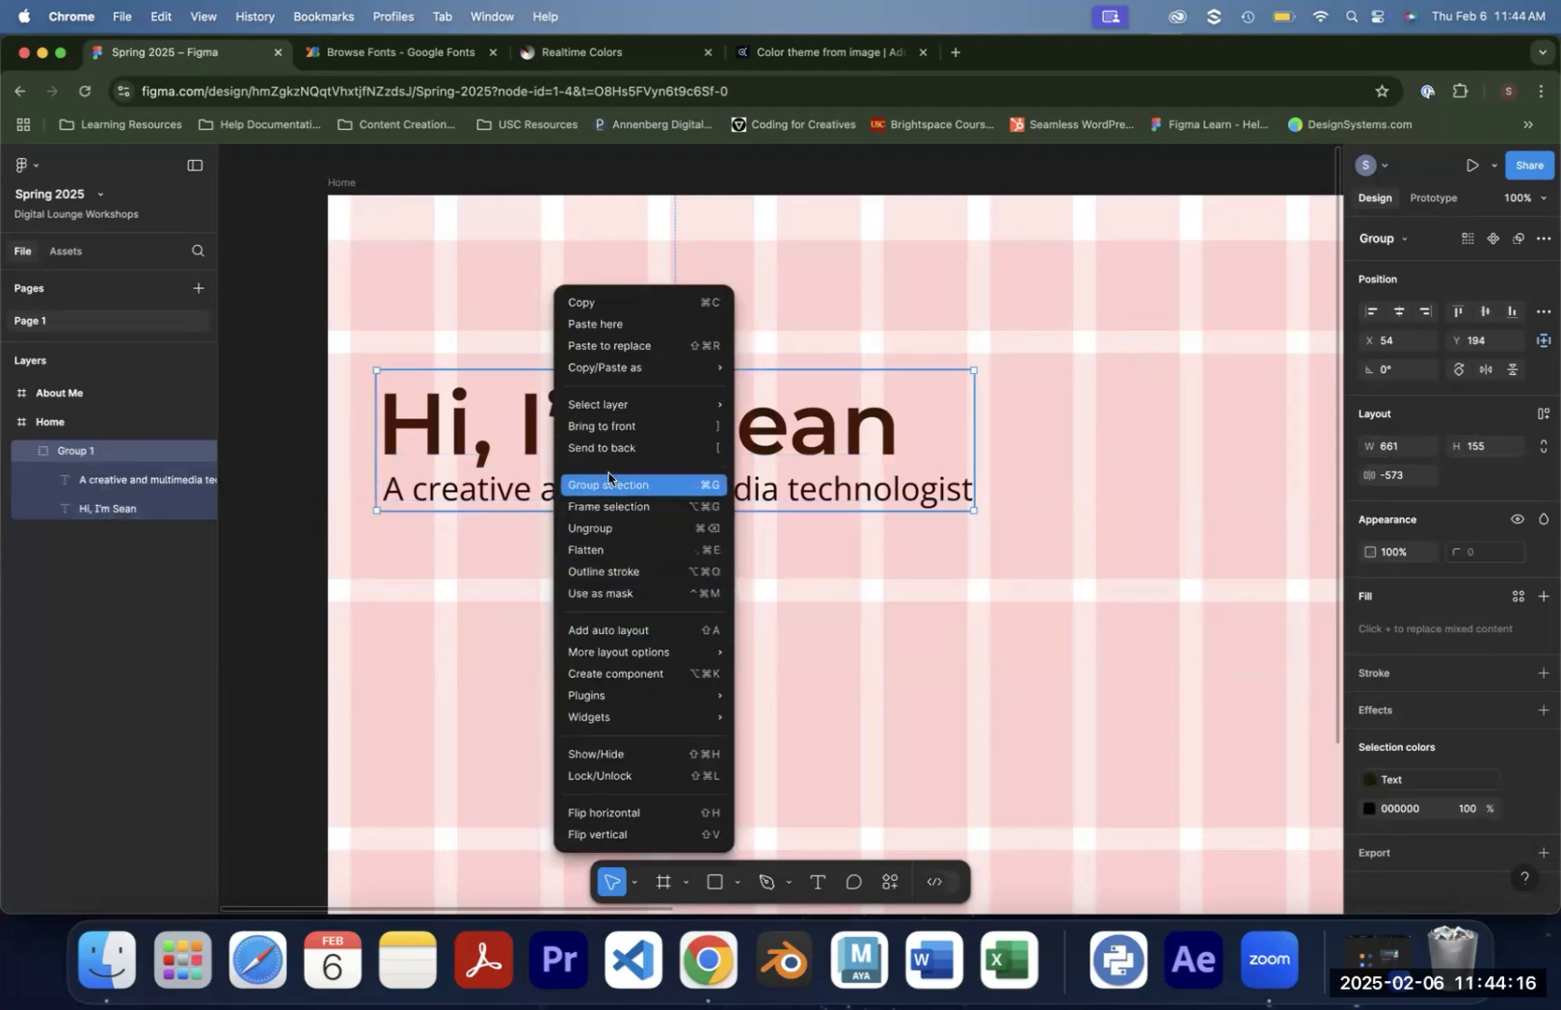
{"action": "left_click", "coordinate": [478, 487]}
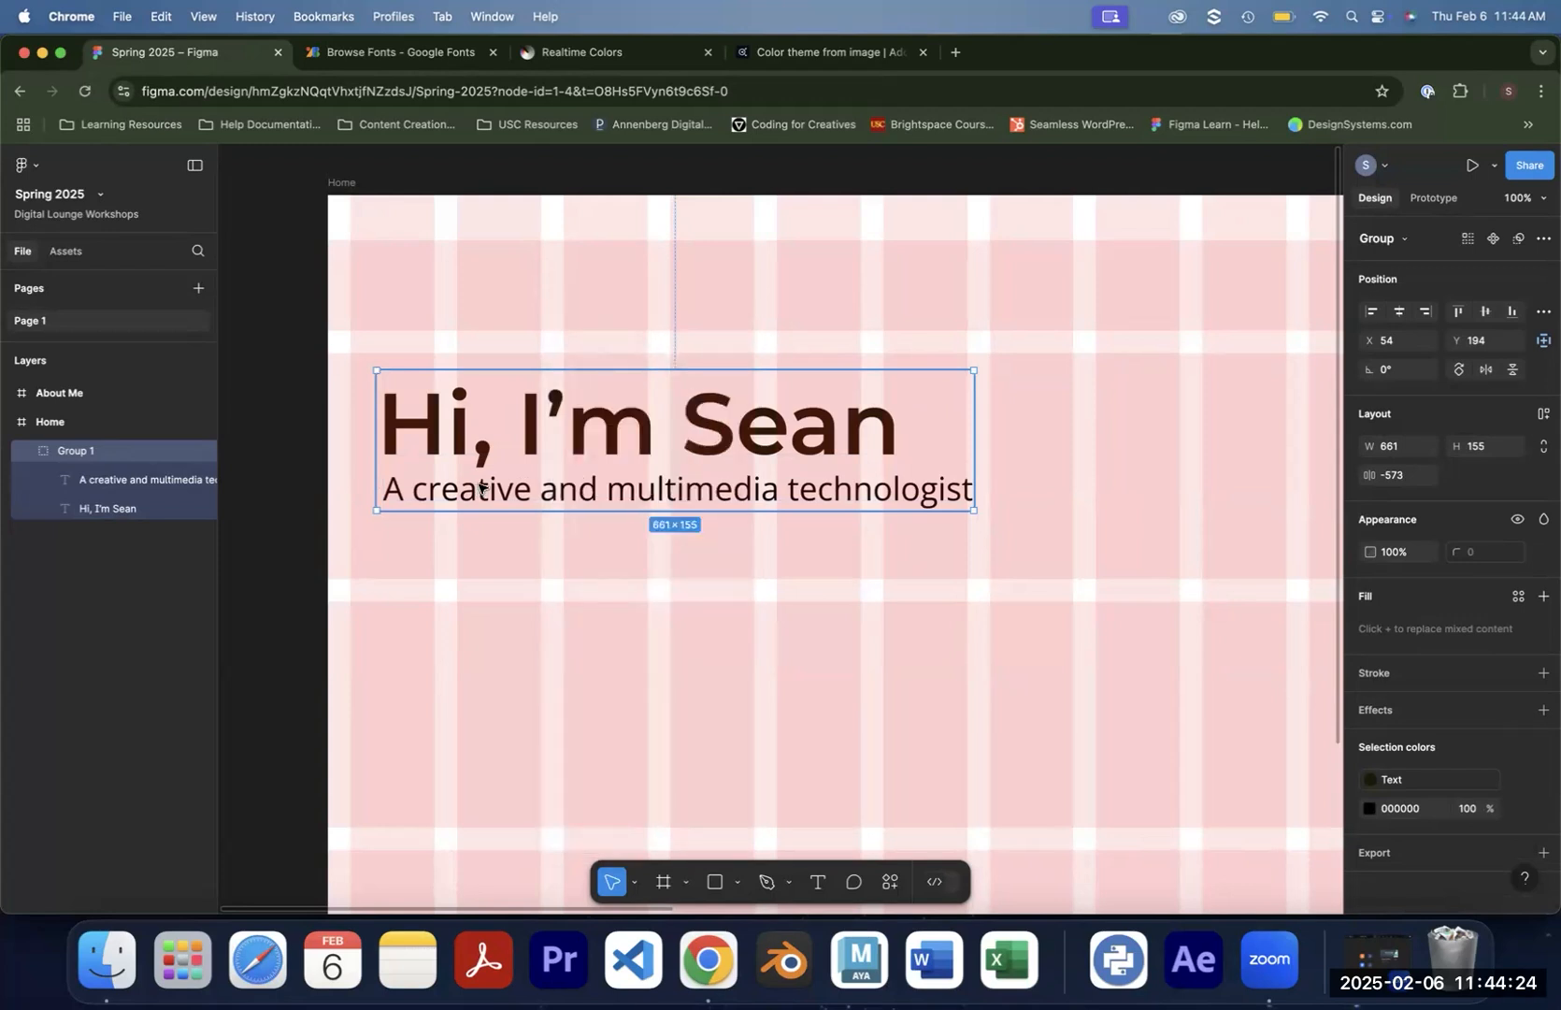
Move the heading and tagline group inward on the Home frame to X 143 and about Y 214, lining it up with a grid column
{"action": "left_click_drag", "start_coordinate": [517, 488], "coordinate": [624, 499]}
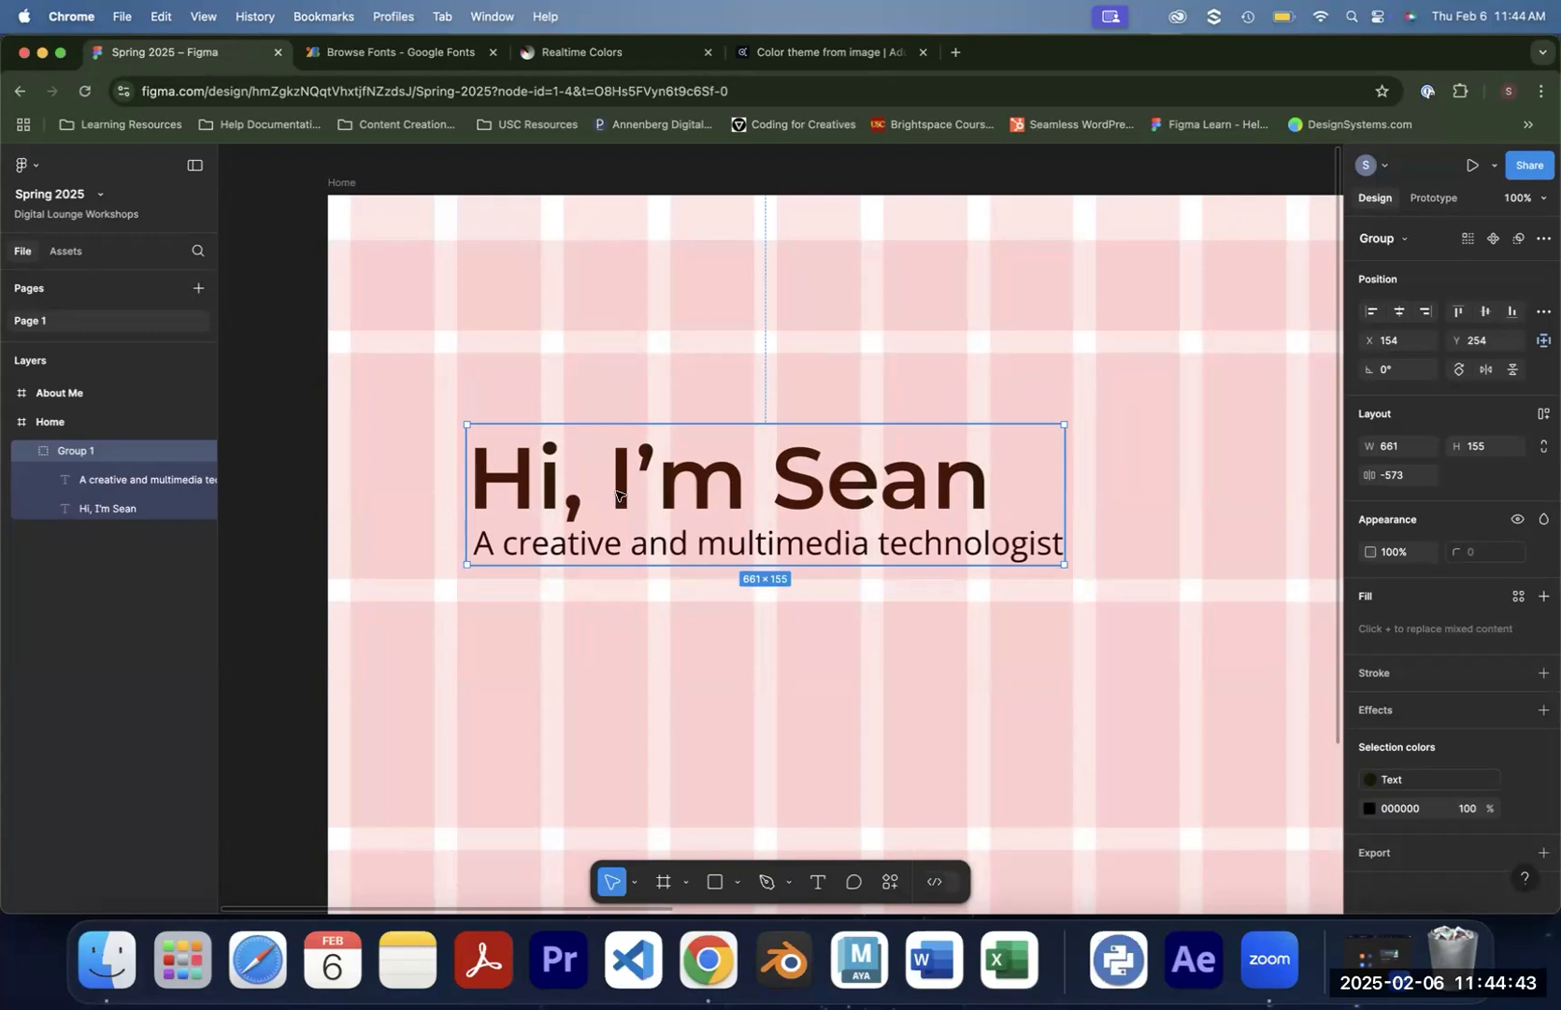
{"action": "left_click_drag", "start_coordinate": [622, 493], "coordinate": [607, 456]}
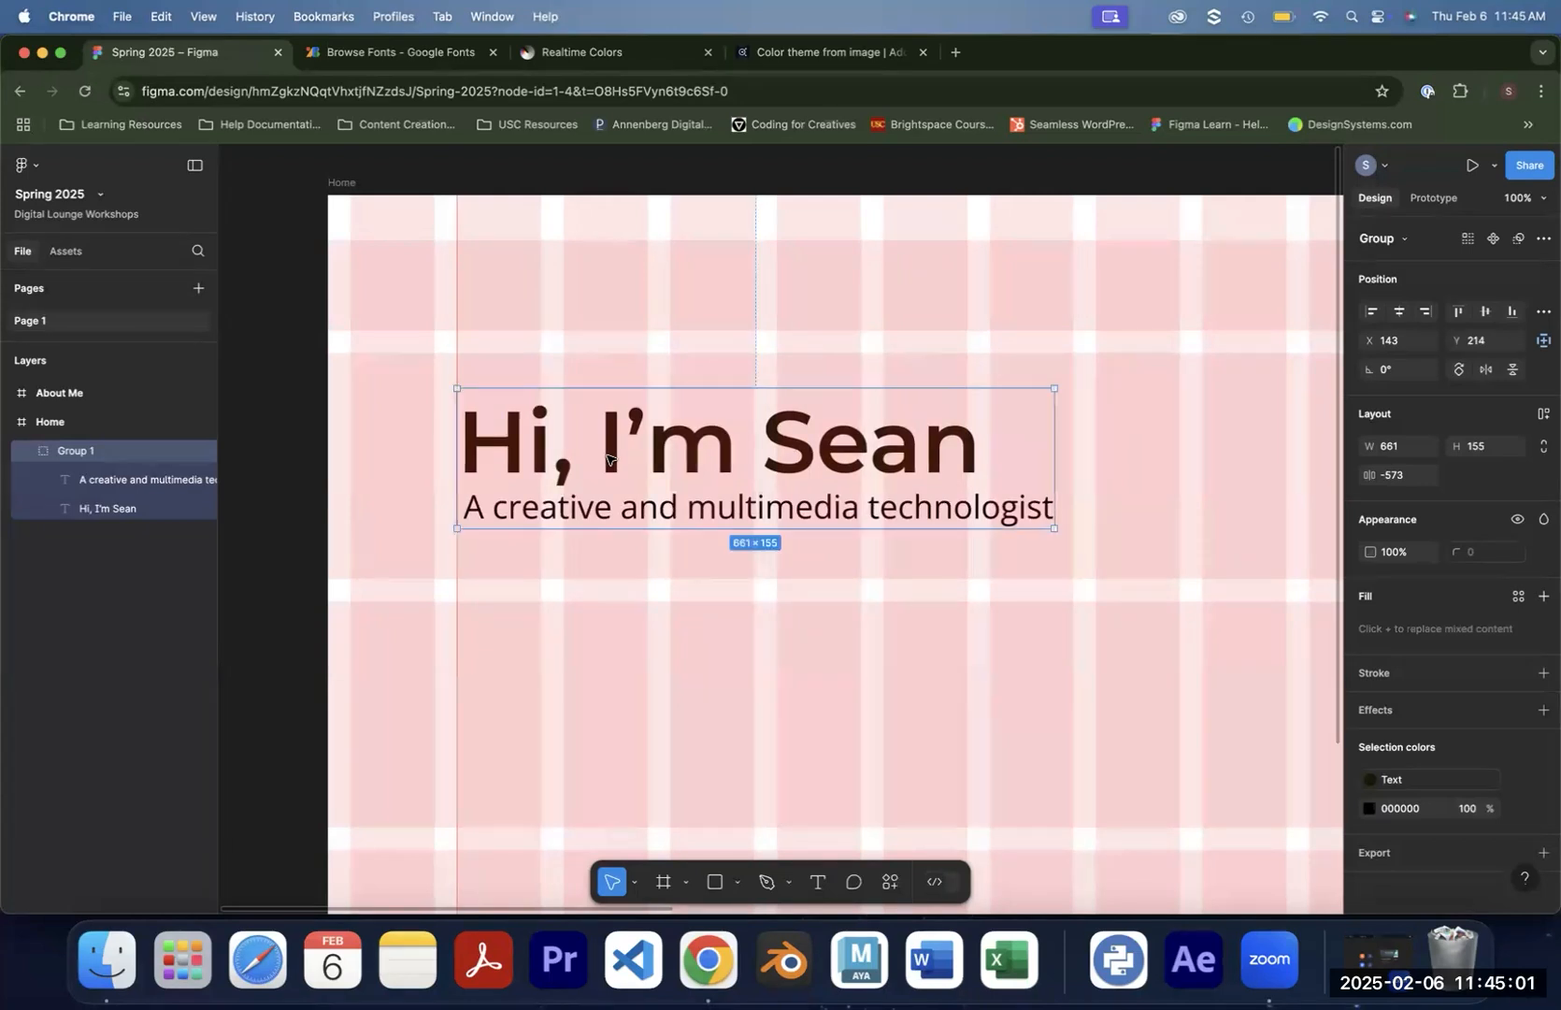
{"action": "left_click_drag", "start_coordinate": [606, 455], "coordinate": [610, 458]}
{"action": "left_click", "coordinate": [1025, 629]}
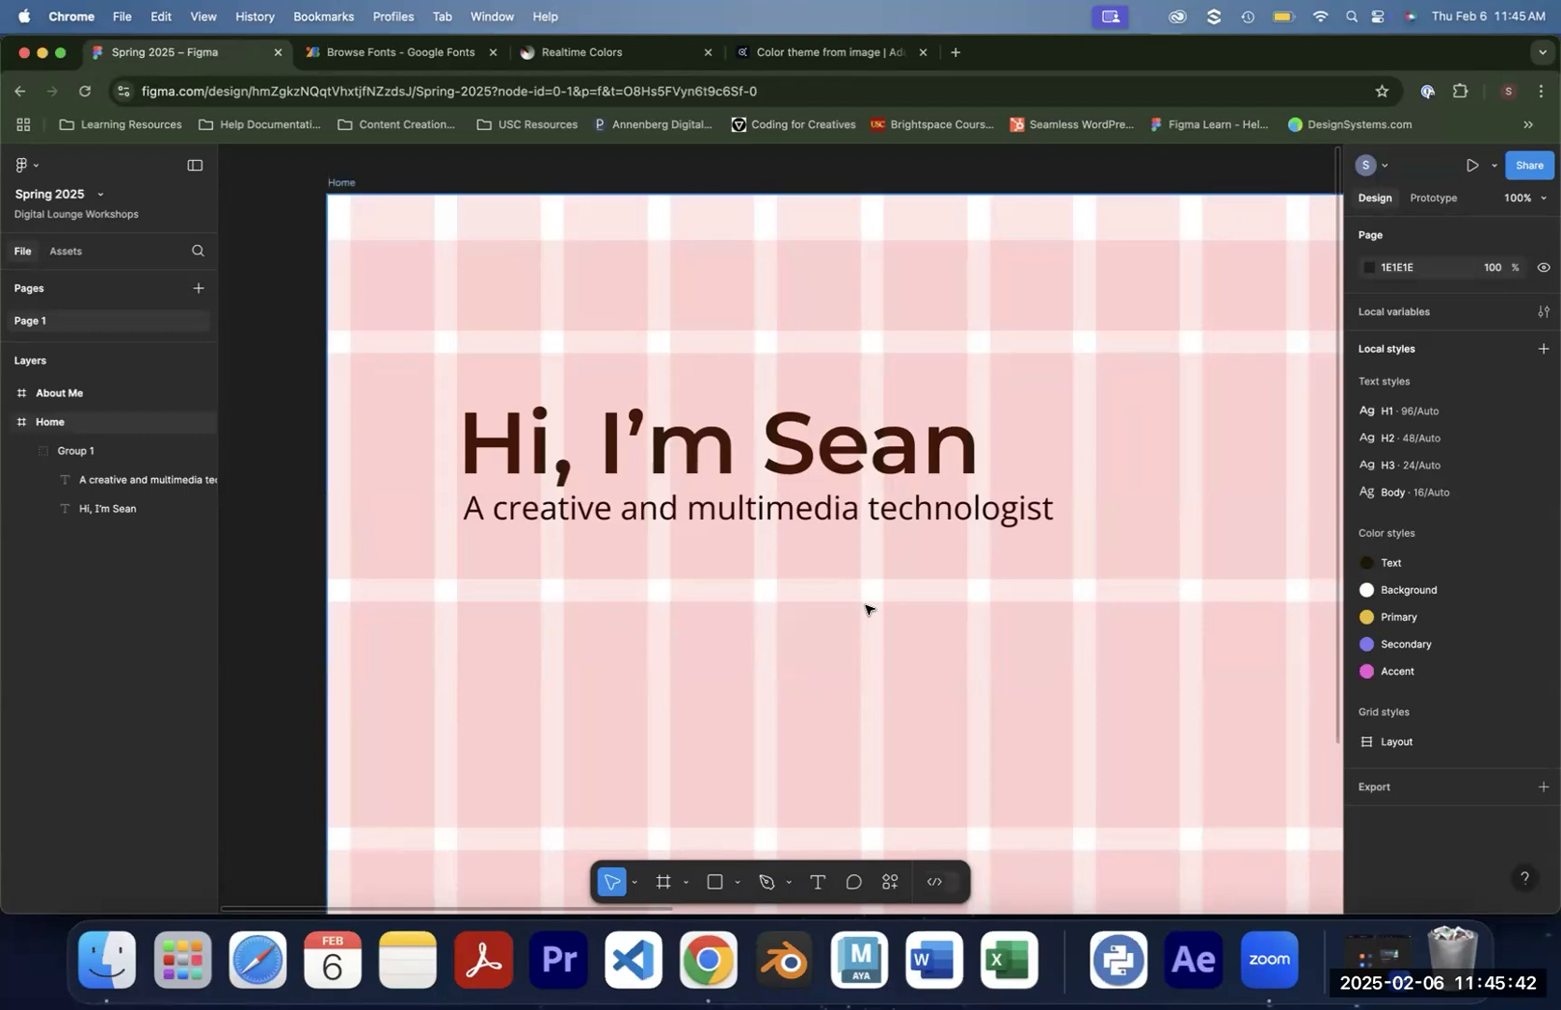
{"action": "key", "text": "minus"}
{"action": "left_click_drag", "start_coordinate": [894, 608], "coordinate": [775, 521]}
{"action": "scroll", "coordinate": [776, 521], "scroll_direction": "right", "scroll_amount": 1}
{"action": "scroll", "coordinate": [777, 526], "scroll_direction": "up", "scroll_amount": 1}
{"action": "scroll", "coordinate": [777, 533], "scroll_direction": "up", "scroll_amount": 1}
{"action": "scroll", "coordinate": [742, 530], "scroll_direction": "down", "scroll_amount": 2}
{"action": "scroll", "coordinate": [742, 530], "scroll_direction": "right", "scroll_amount": 2}
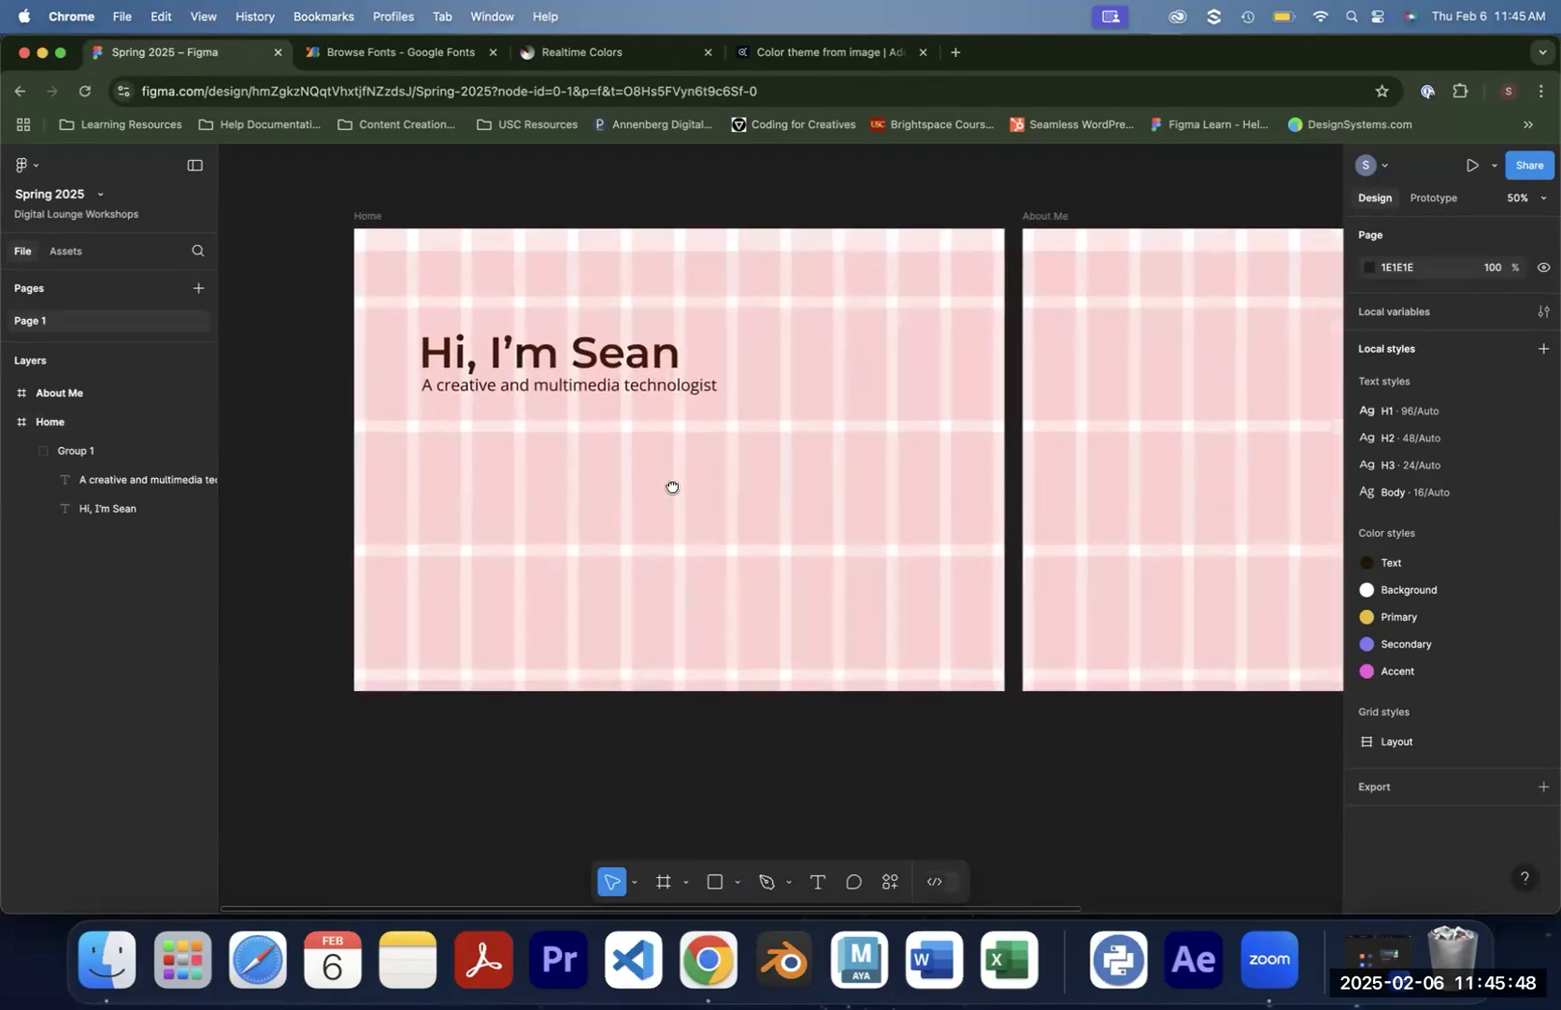
{"action": "left_click_drag", "start_coordinate": [740, 504], "coordinate": [743, 502]}
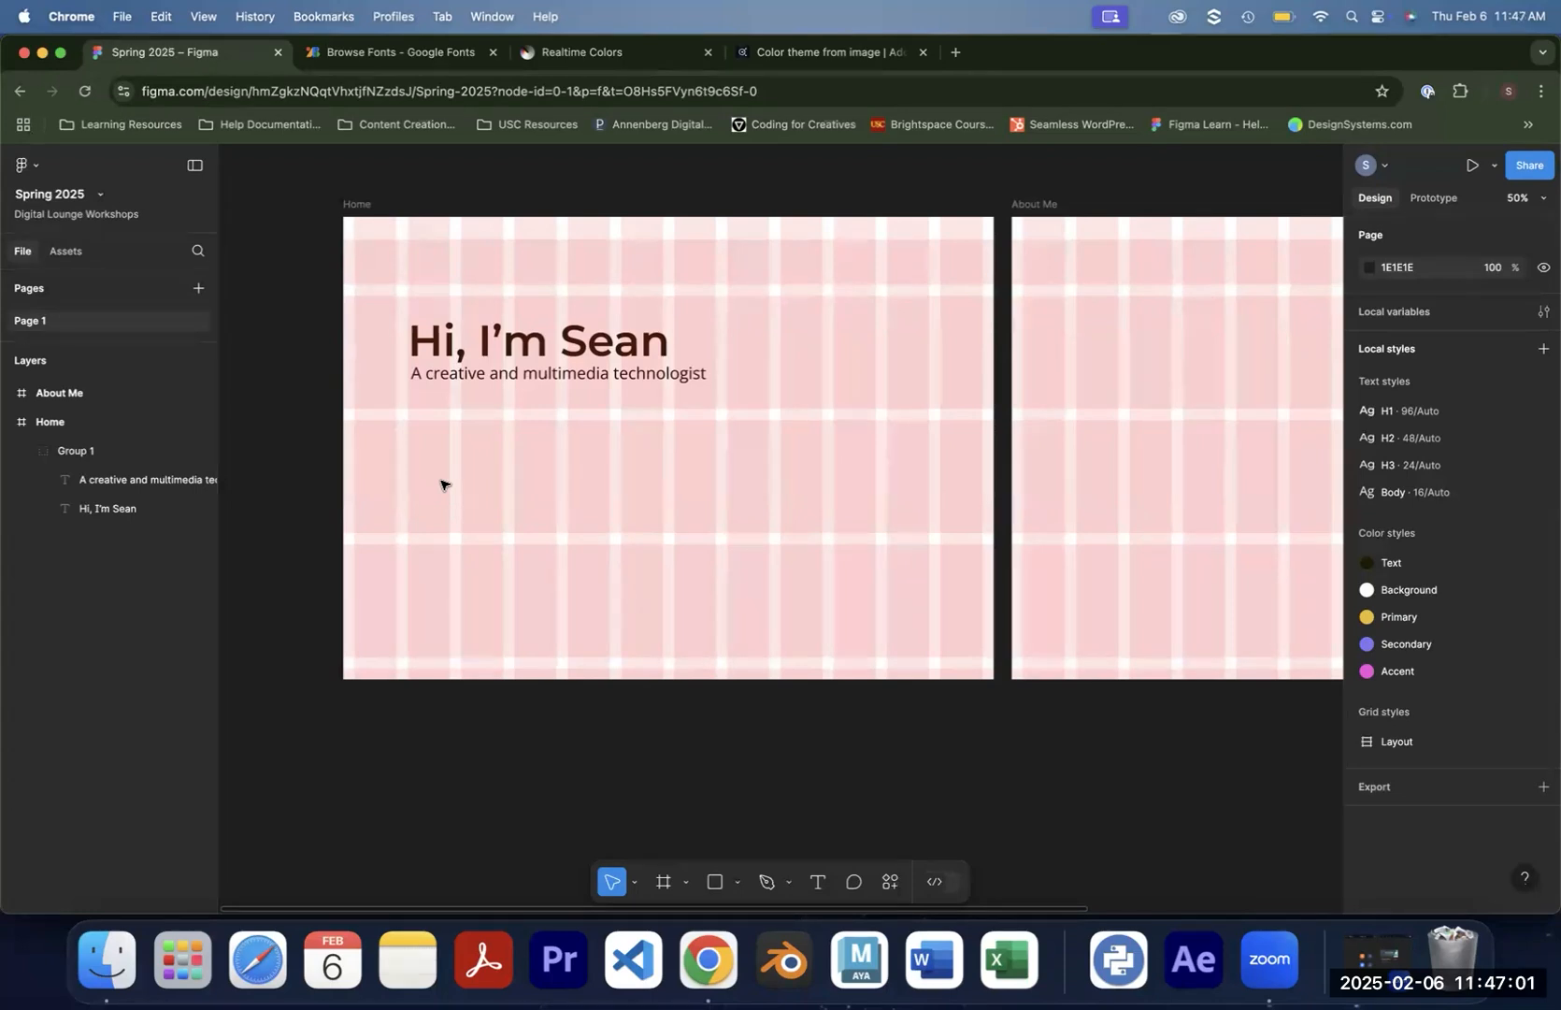
Draw a rectangle about 329 × 250 below the tagline at X 143, Y 450, snapped to the layout grid
{"action": "left_click", "coordinate": [738, 884]}
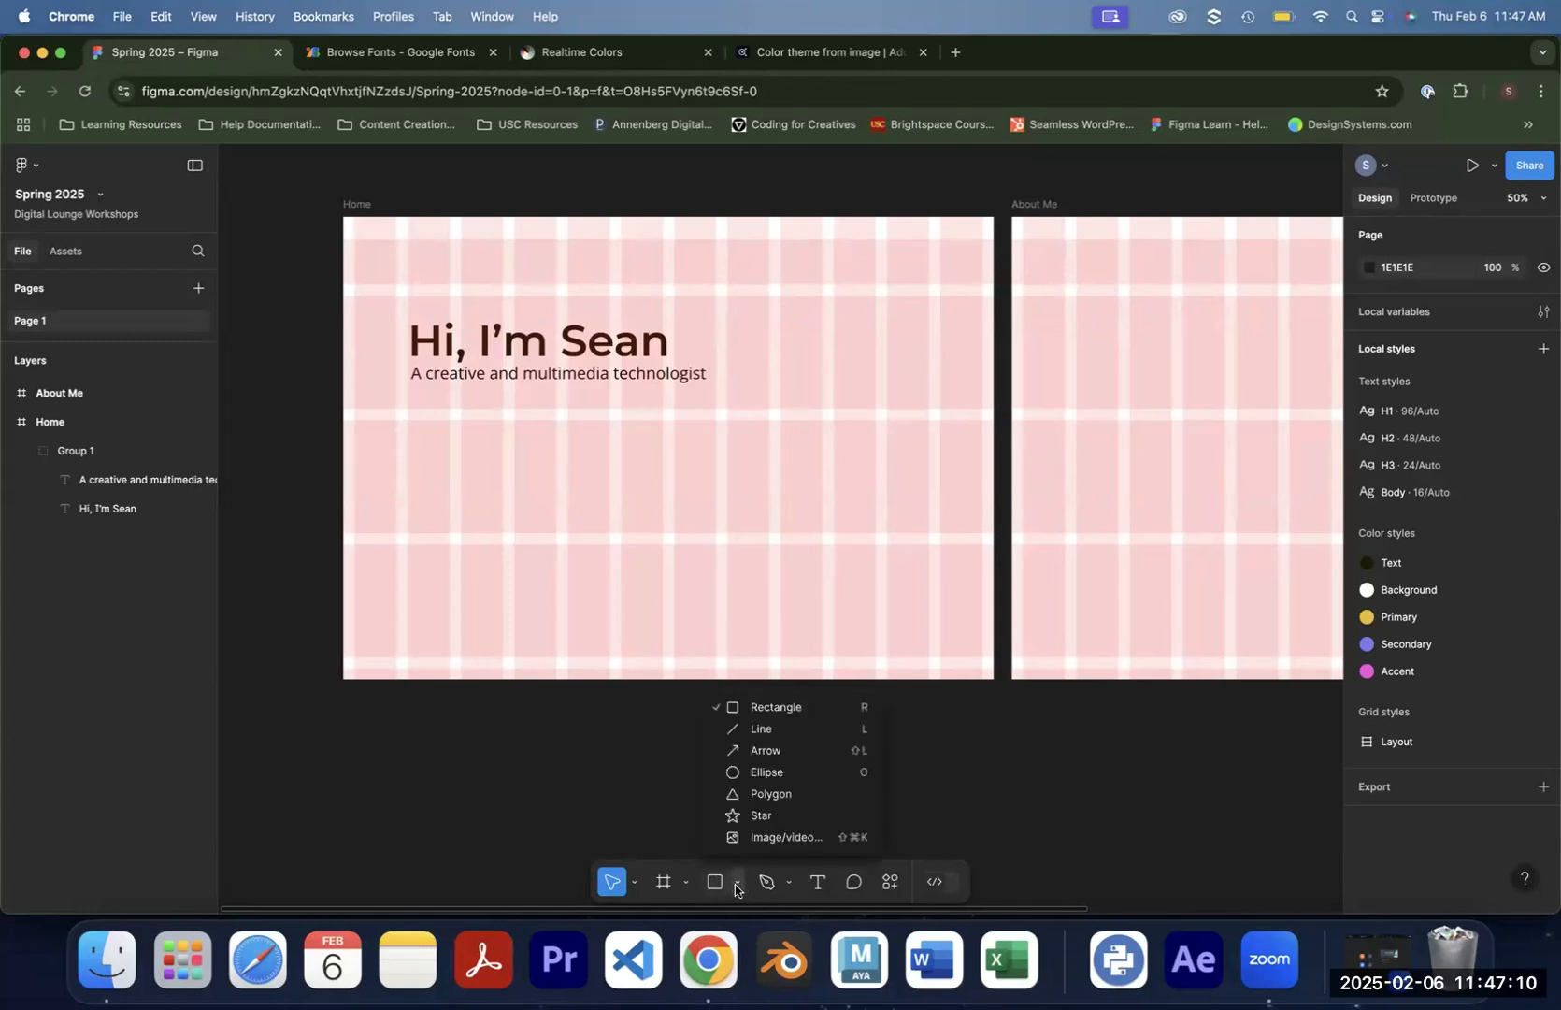
{"action": "left_click", "coordinate": [698, 509]}
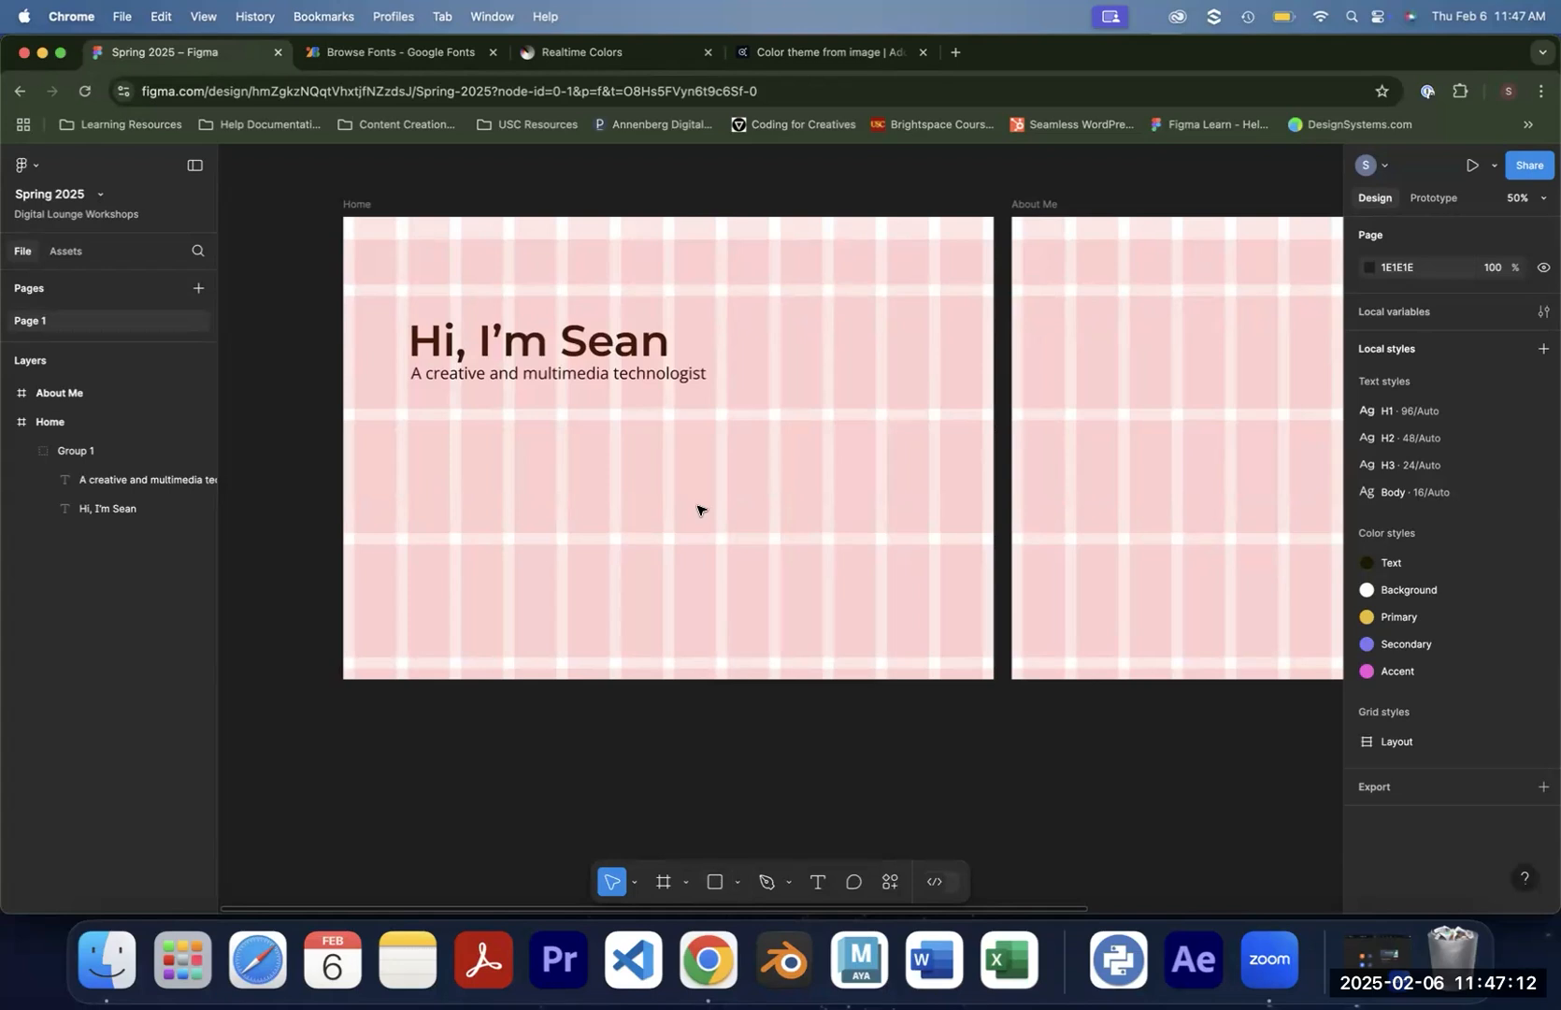
{"action": "key", "text": "r"}
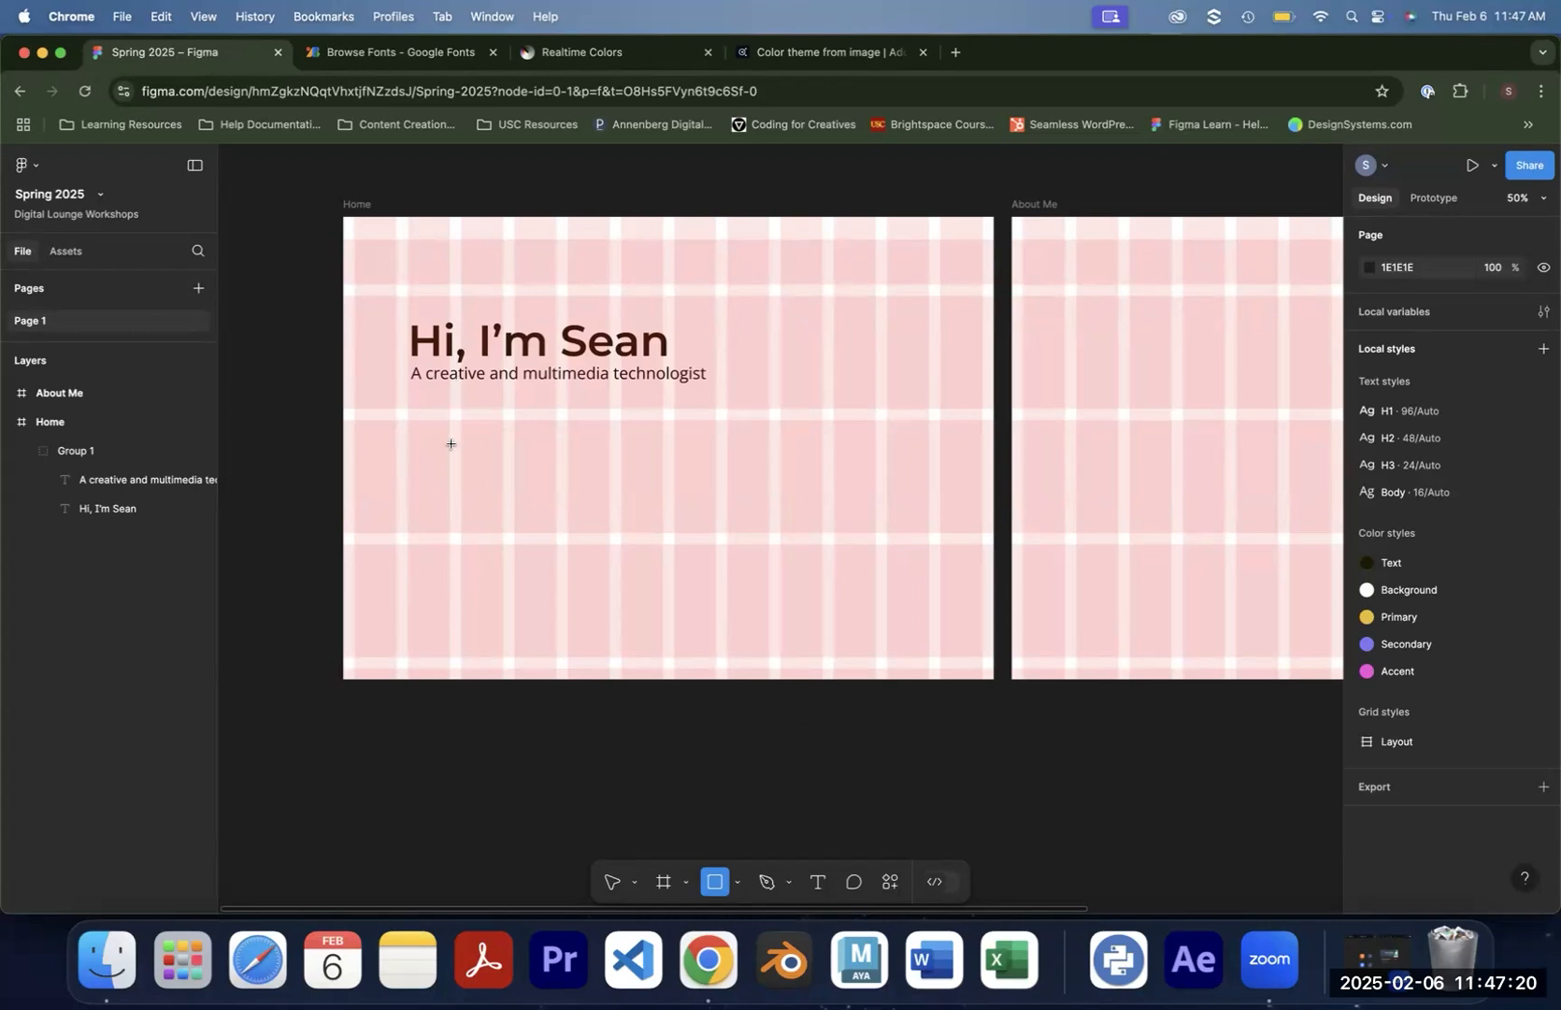
{"action": "key", "text": "shift+0"}
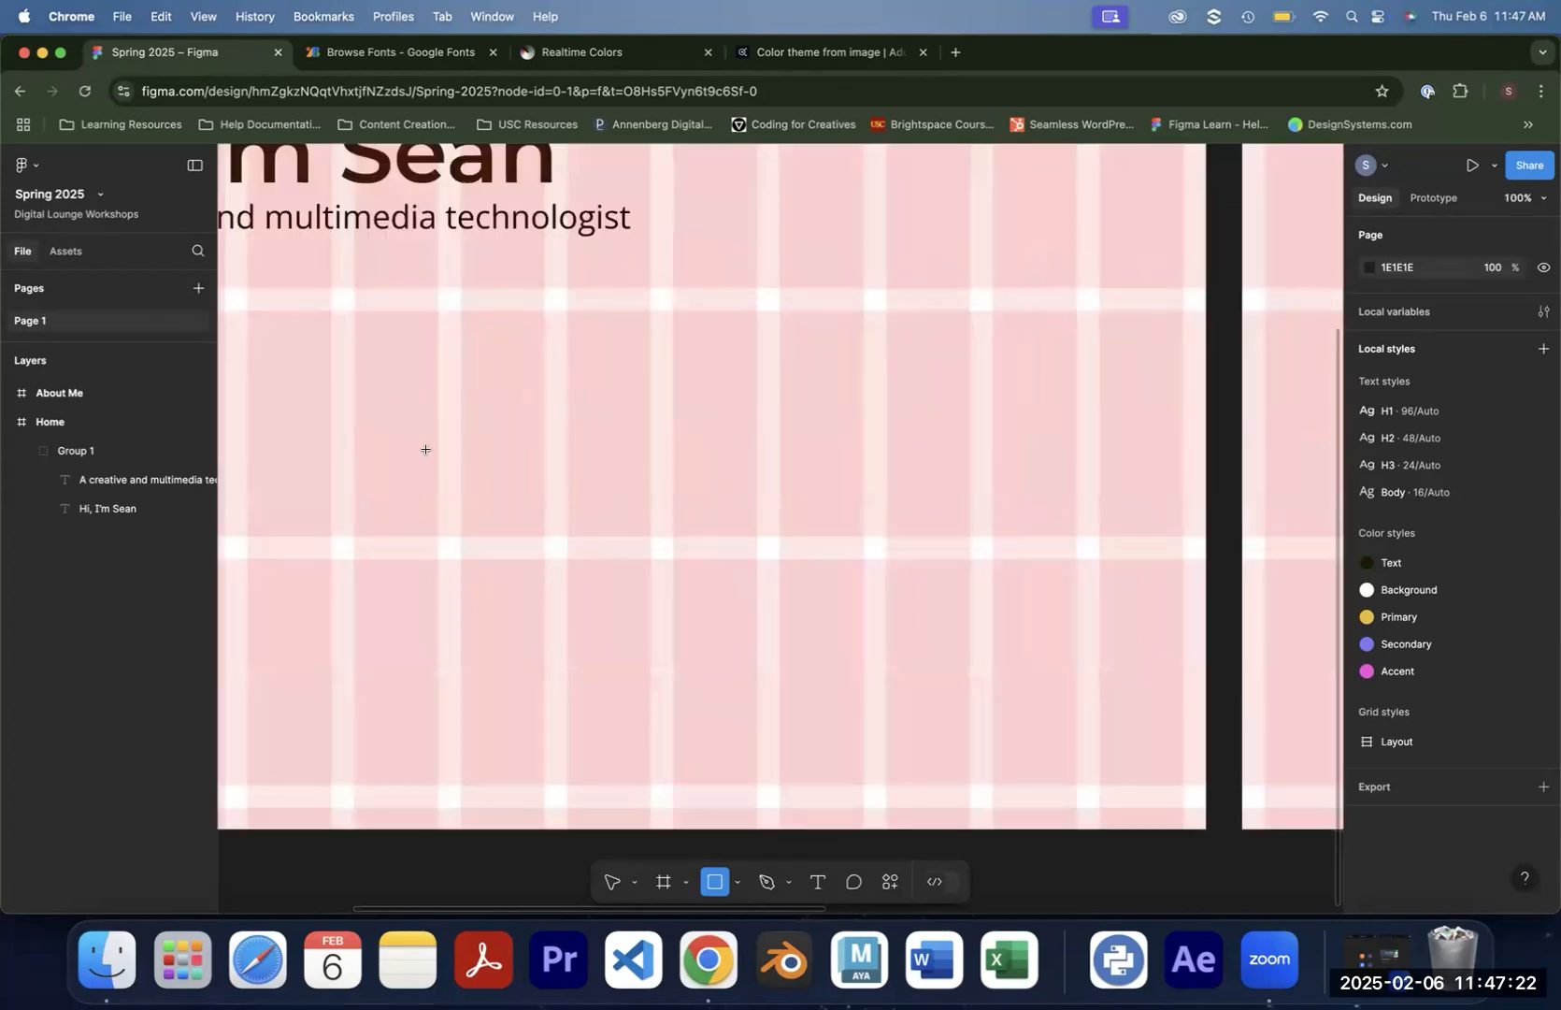
{"action": "scroll", "coordinate": [654, 425], "scroll_direction": "left", "scroll_amount": 5}
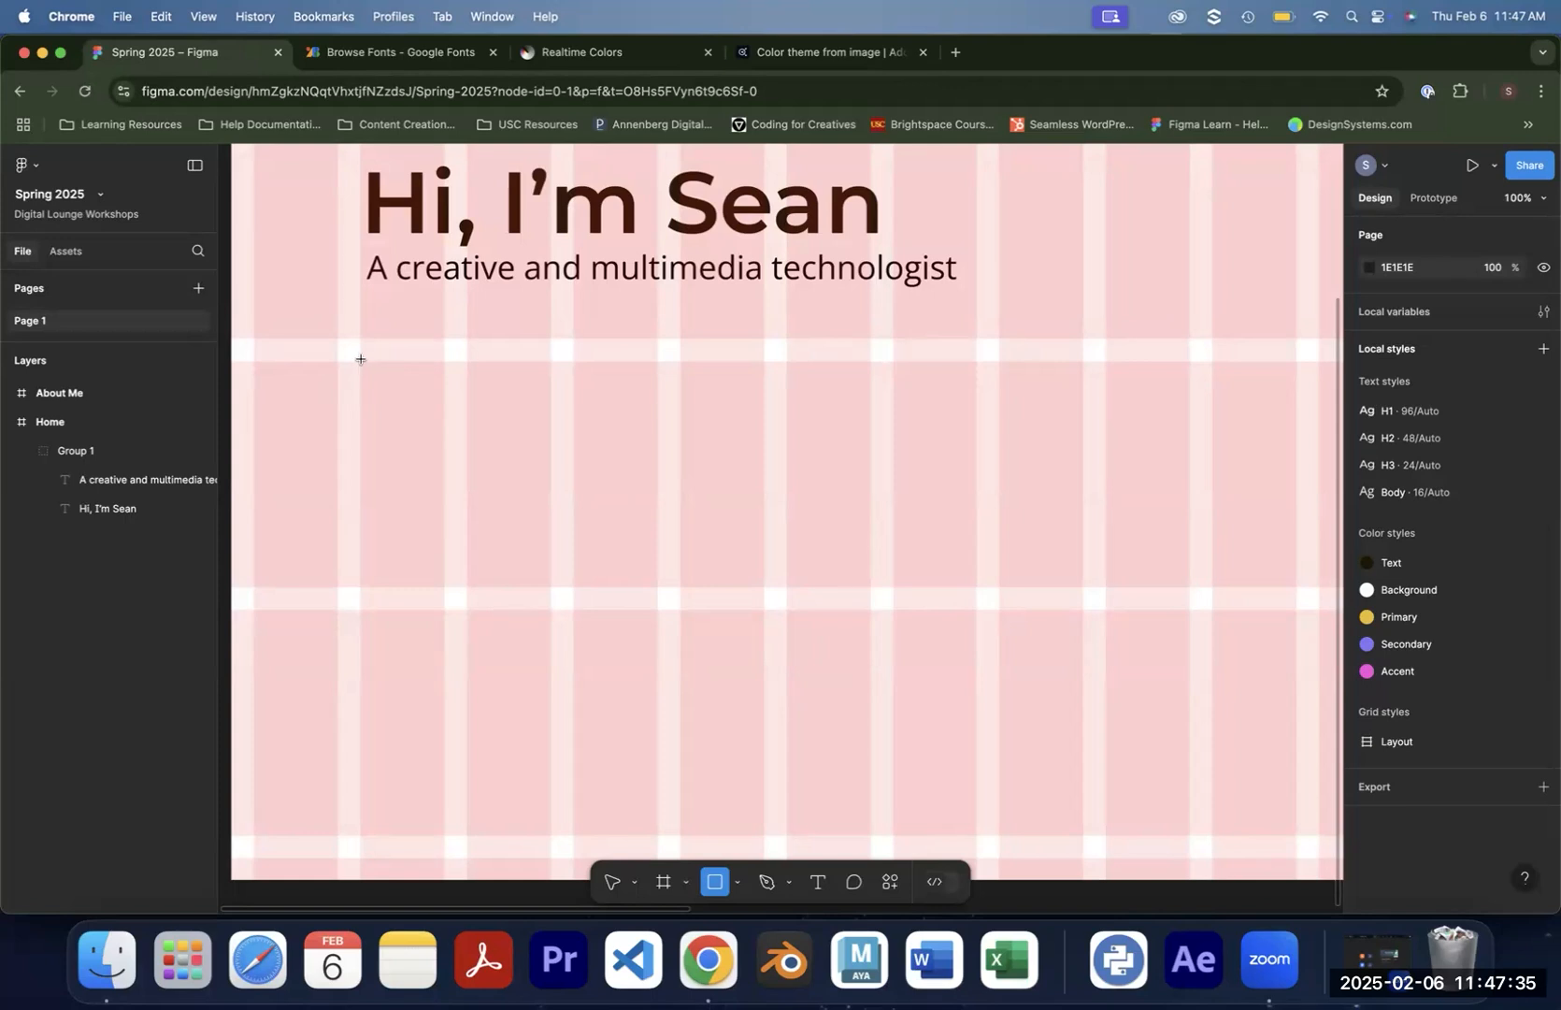
{"action": "mouse_move", "coordinate": [360, 360]}
{"action": "left_mouse_down"}
{"action": "mouse_move", "coordinate": [467, 474]}
{"action": "mouse_move", "coordinate": [630, 528]}
{"action": "mouse_move", "coordinate": [659, 589]}
{"action": "left_mouse_up"}
{"action": "mouse_move", "coordinate": [360, 362]}
{"action": "left_mouse_down"}
{"action": "mouse_move", "coordinate": [368, 376]}
{"action": "mouse_move", "coordinate": [360, 363]}
{"action": "left_mouse_up"}
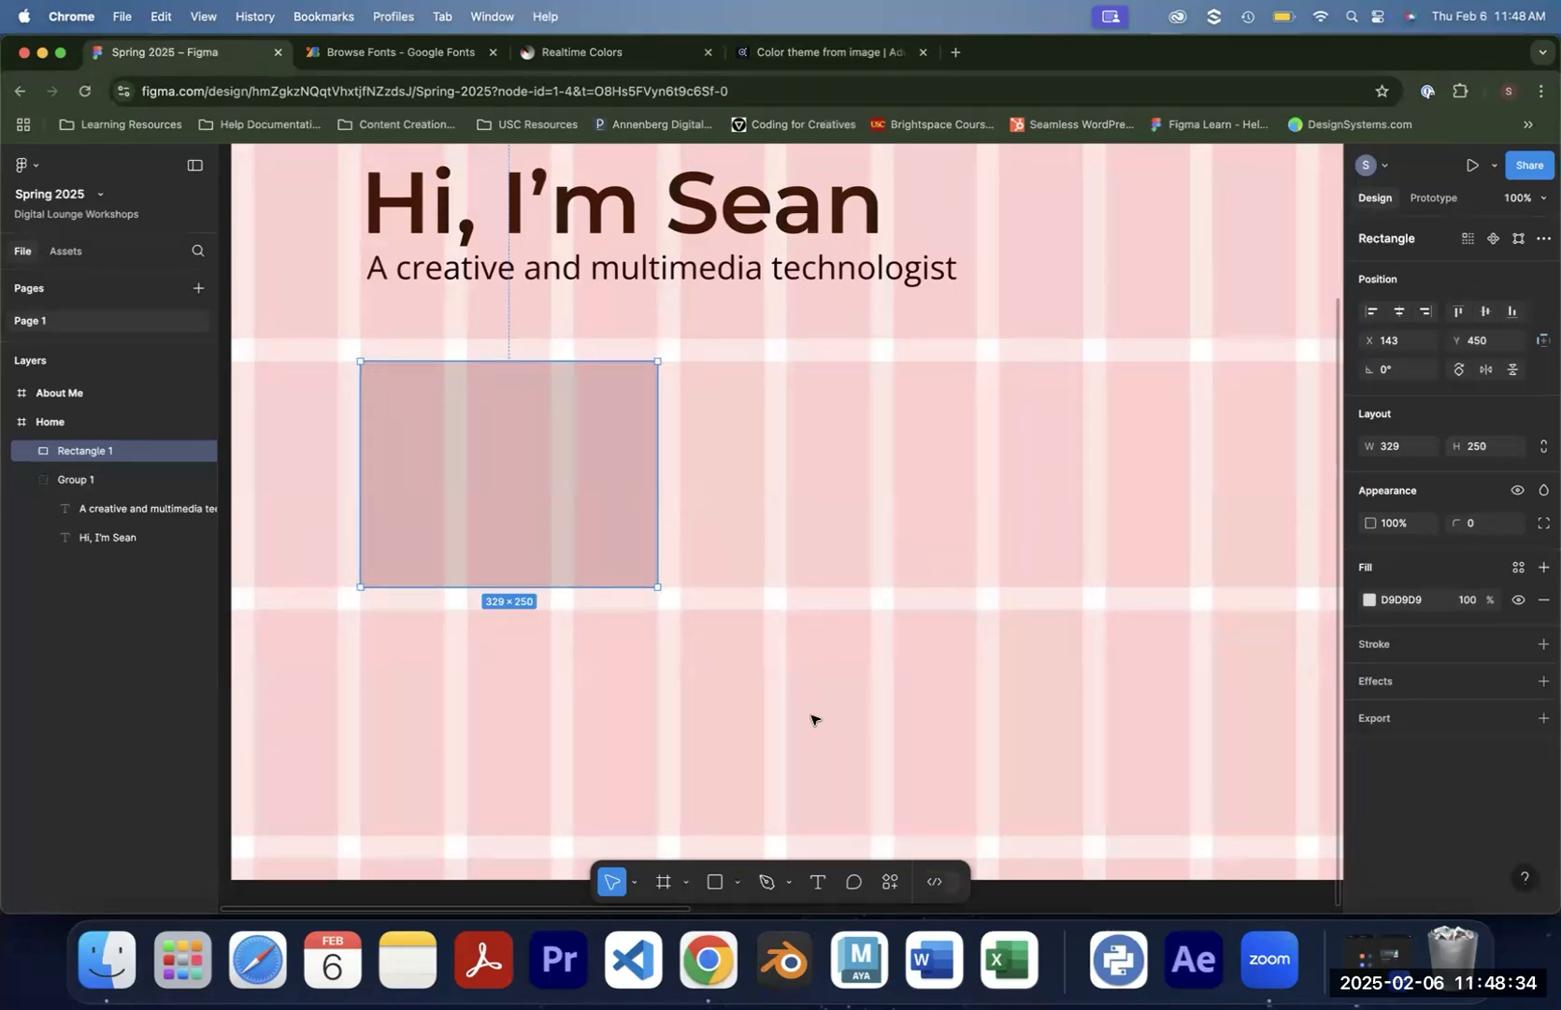
Draw two Pen lines corner to corner across the rectangle to form an X, and group them with the rectangle
{"action": "left_click", "coordinate": [853, 638]}
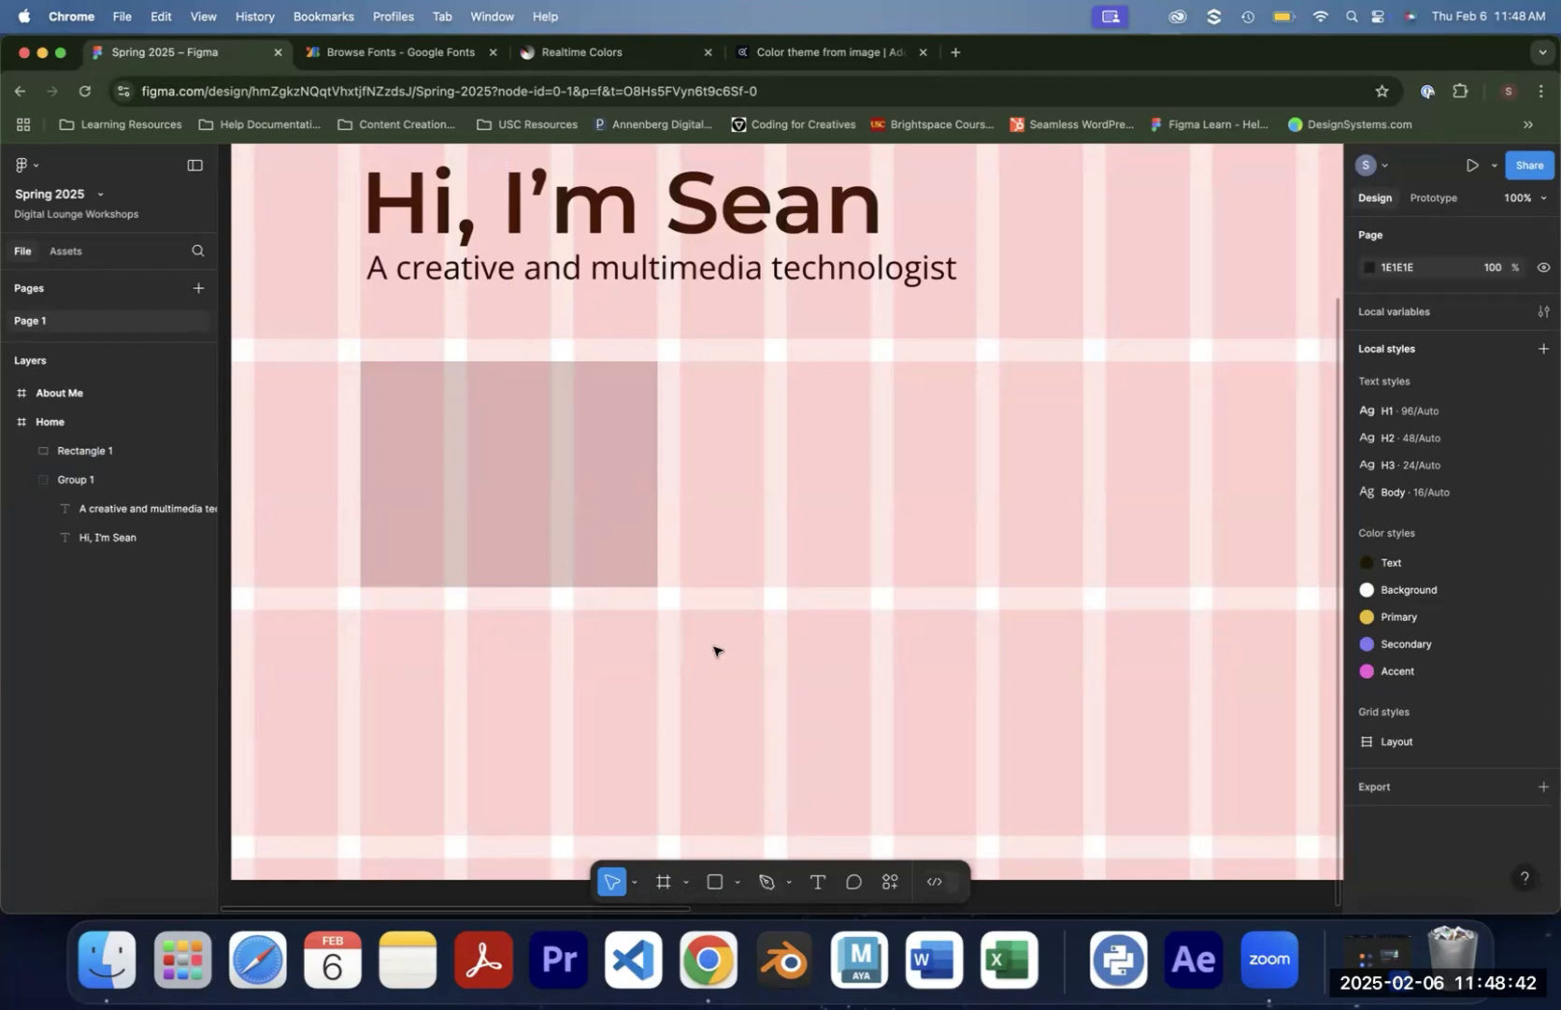
{"action": "key", "text": "p"}
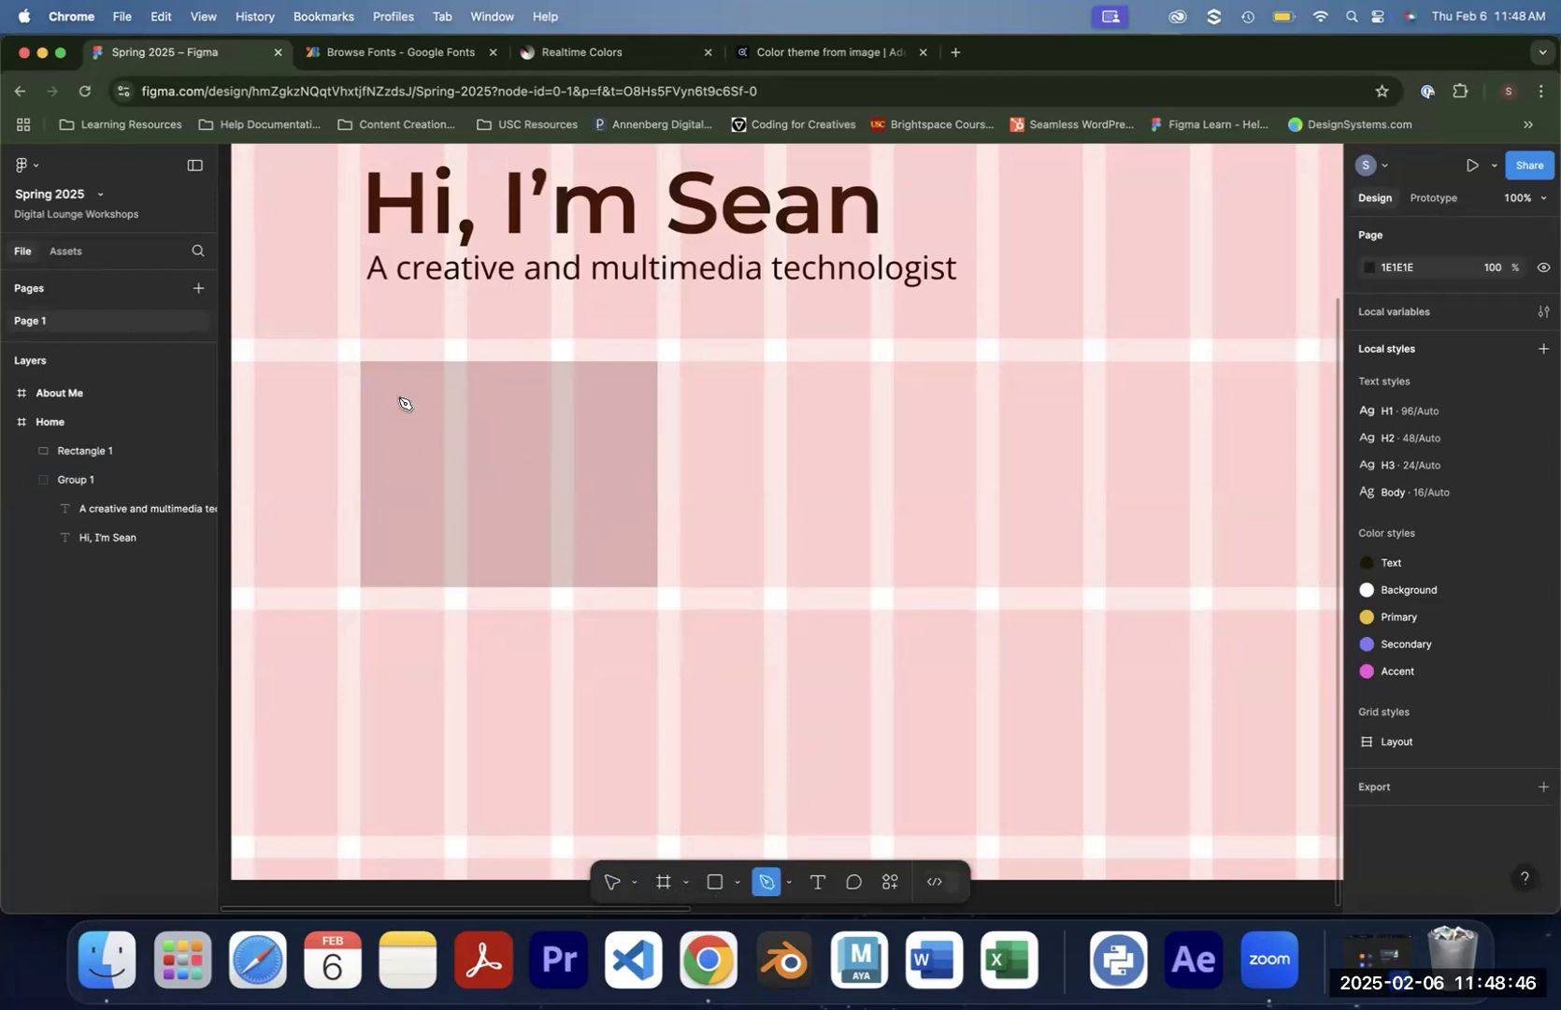
{"action": "left_click", "coordinate": [363, 365]}
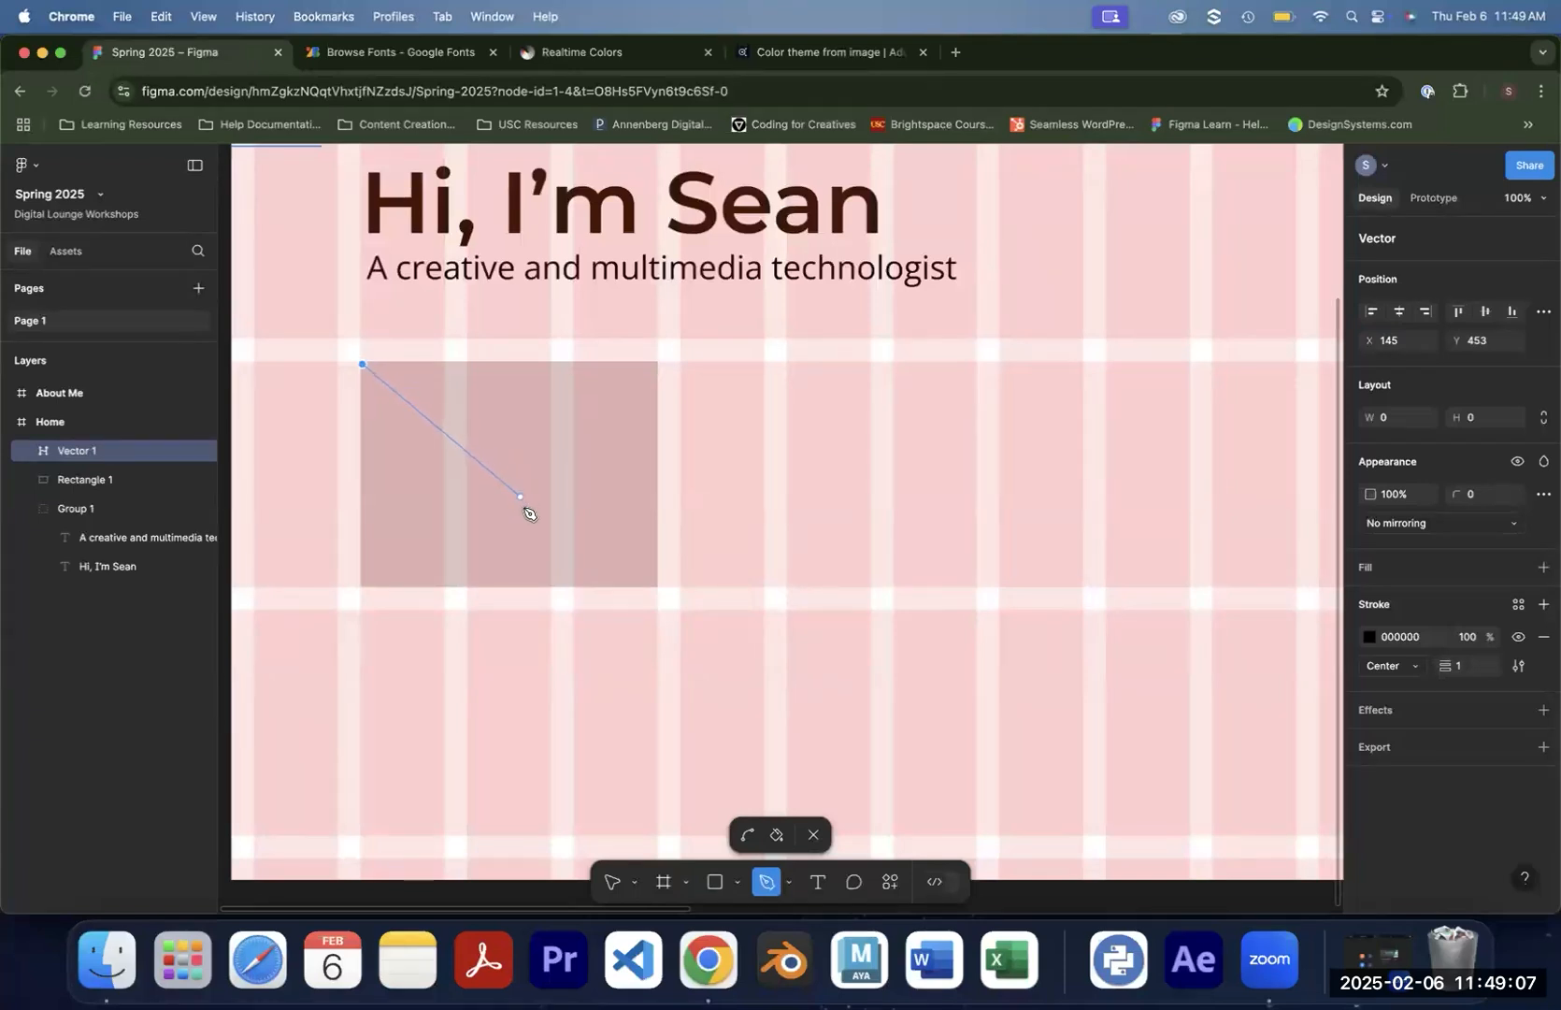
{"action": "left_click", "coordinate": [660, 589]}
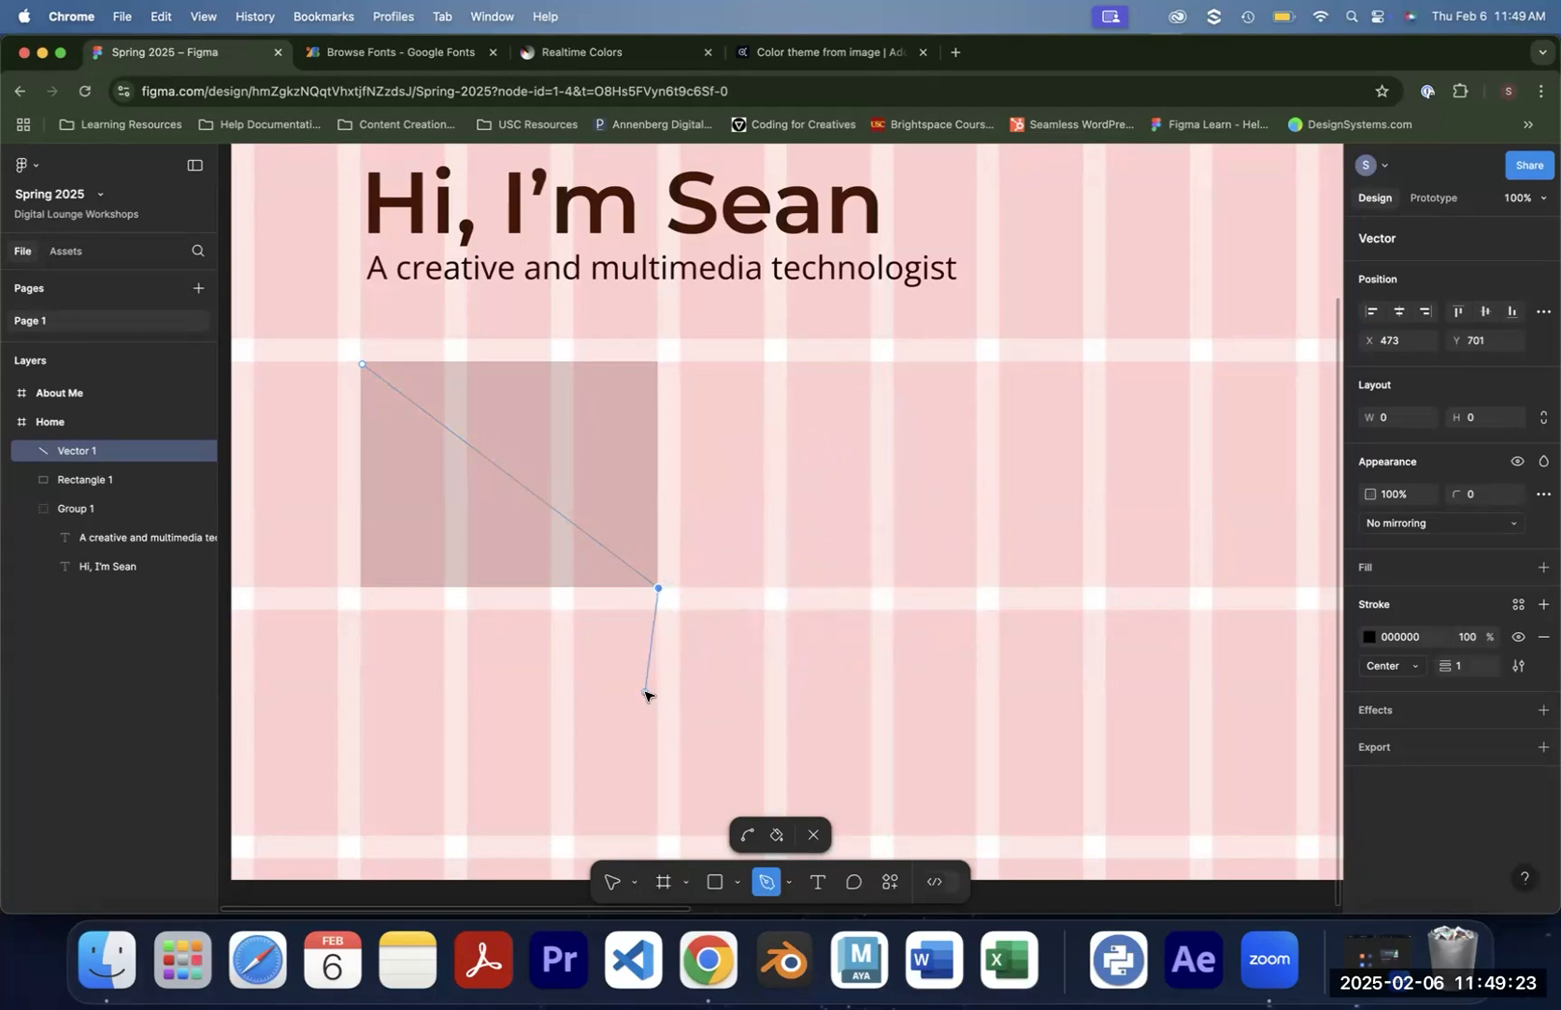
{"action": "key", "text": "Escape"}
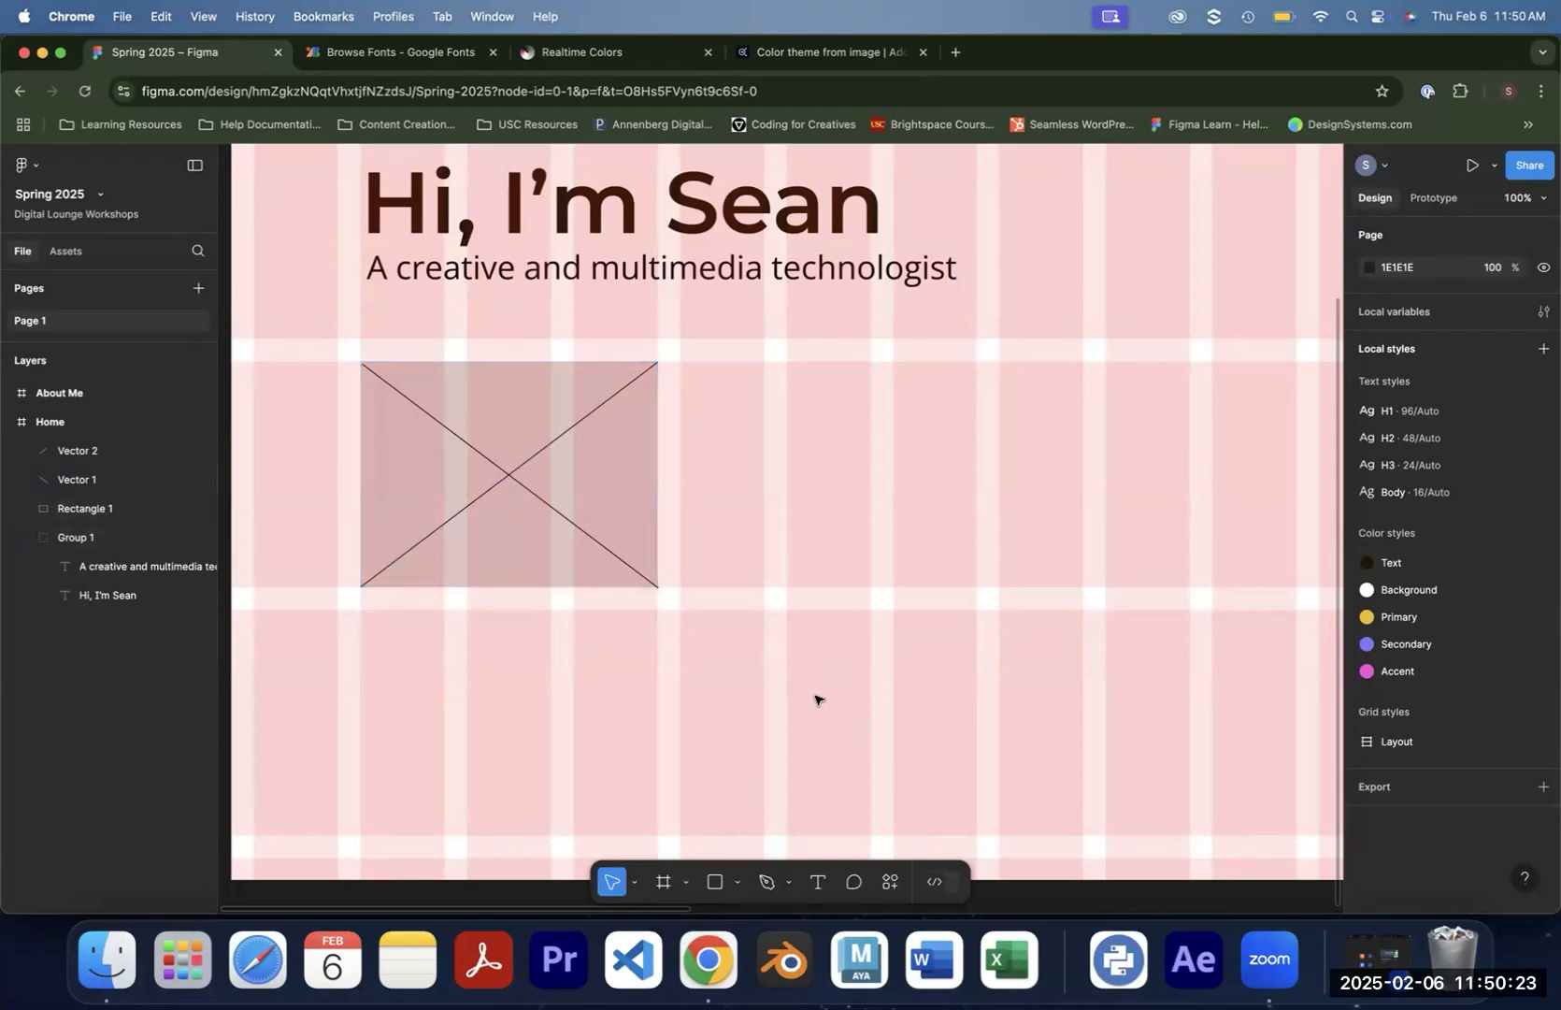
{"action": "left_click_drag", "start_coordinate": [784, 674], "coordinate": [308, 341]}
{"action": "key", "text": "super+g"}
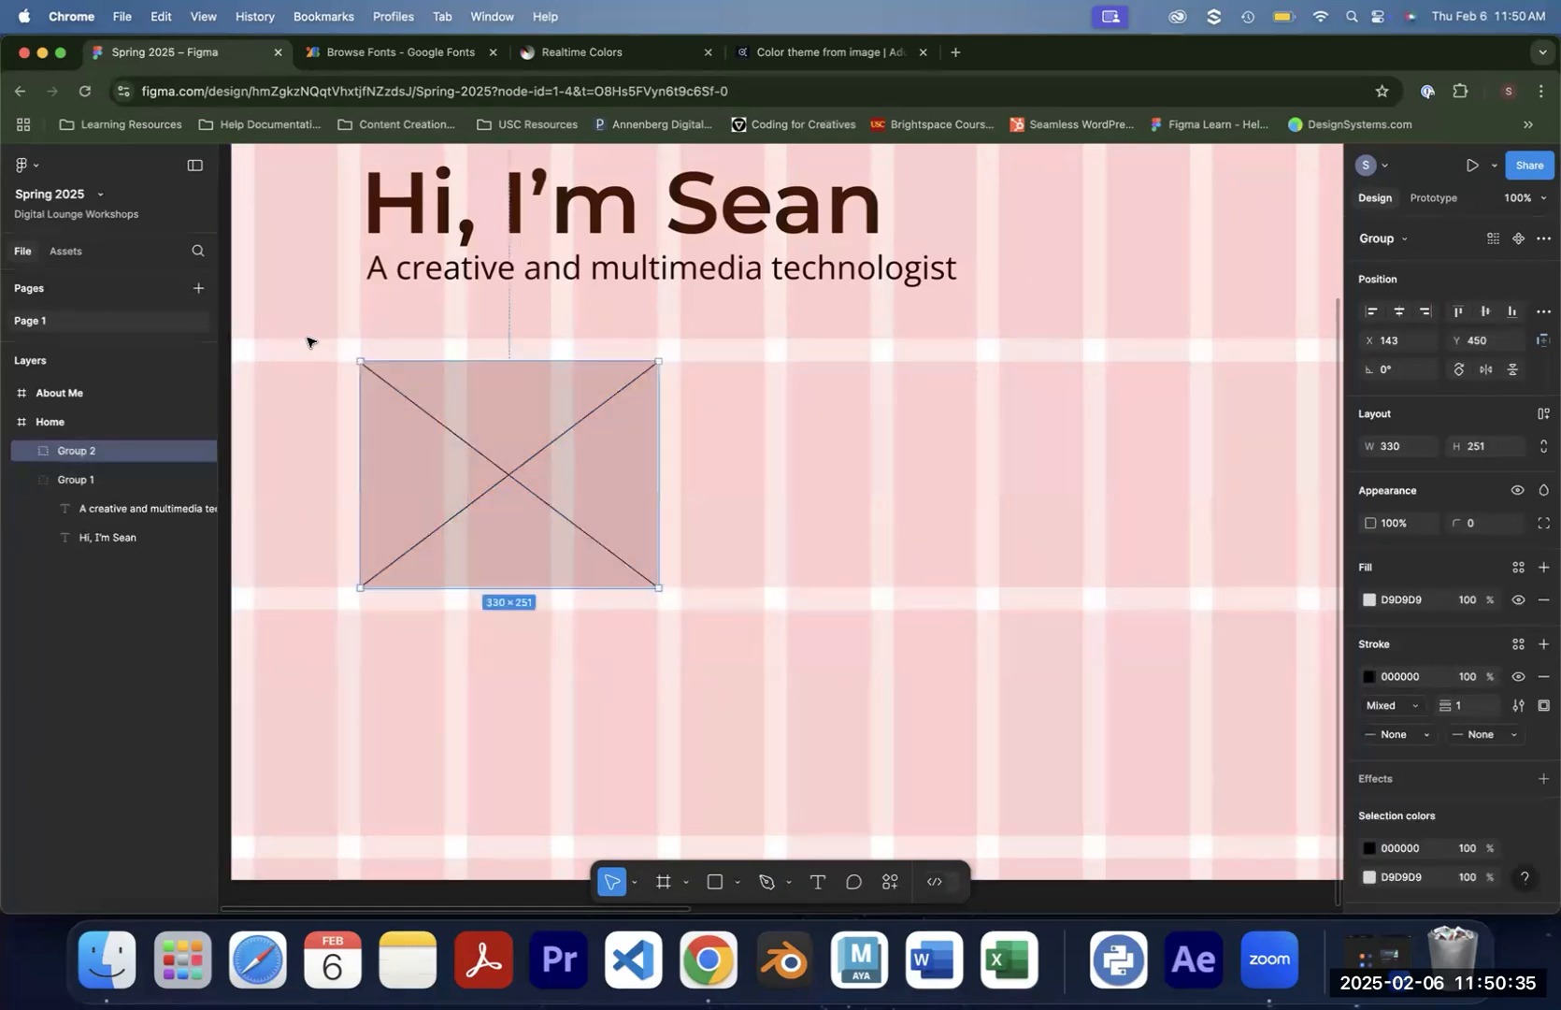
Rename the heading and tagline group as Page Title and the crossed rectangle group as Image Wireframe
{"action": "double_click", "coordinate": [71, 484]}
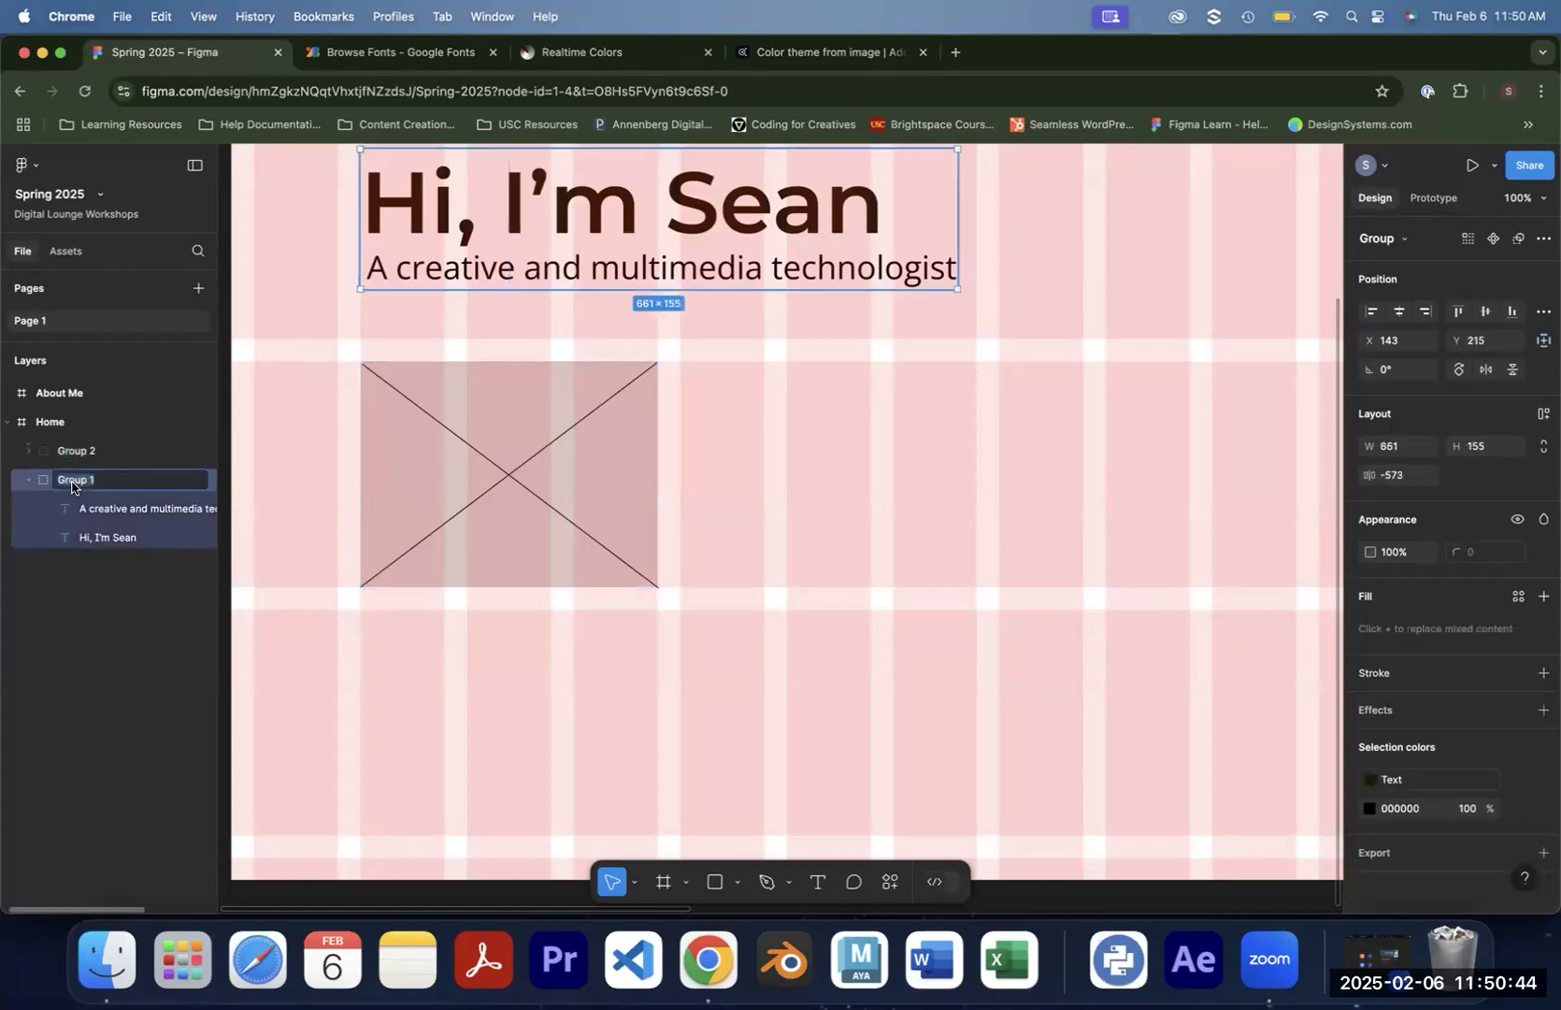
{"action": "type", "text": "Page Title"}
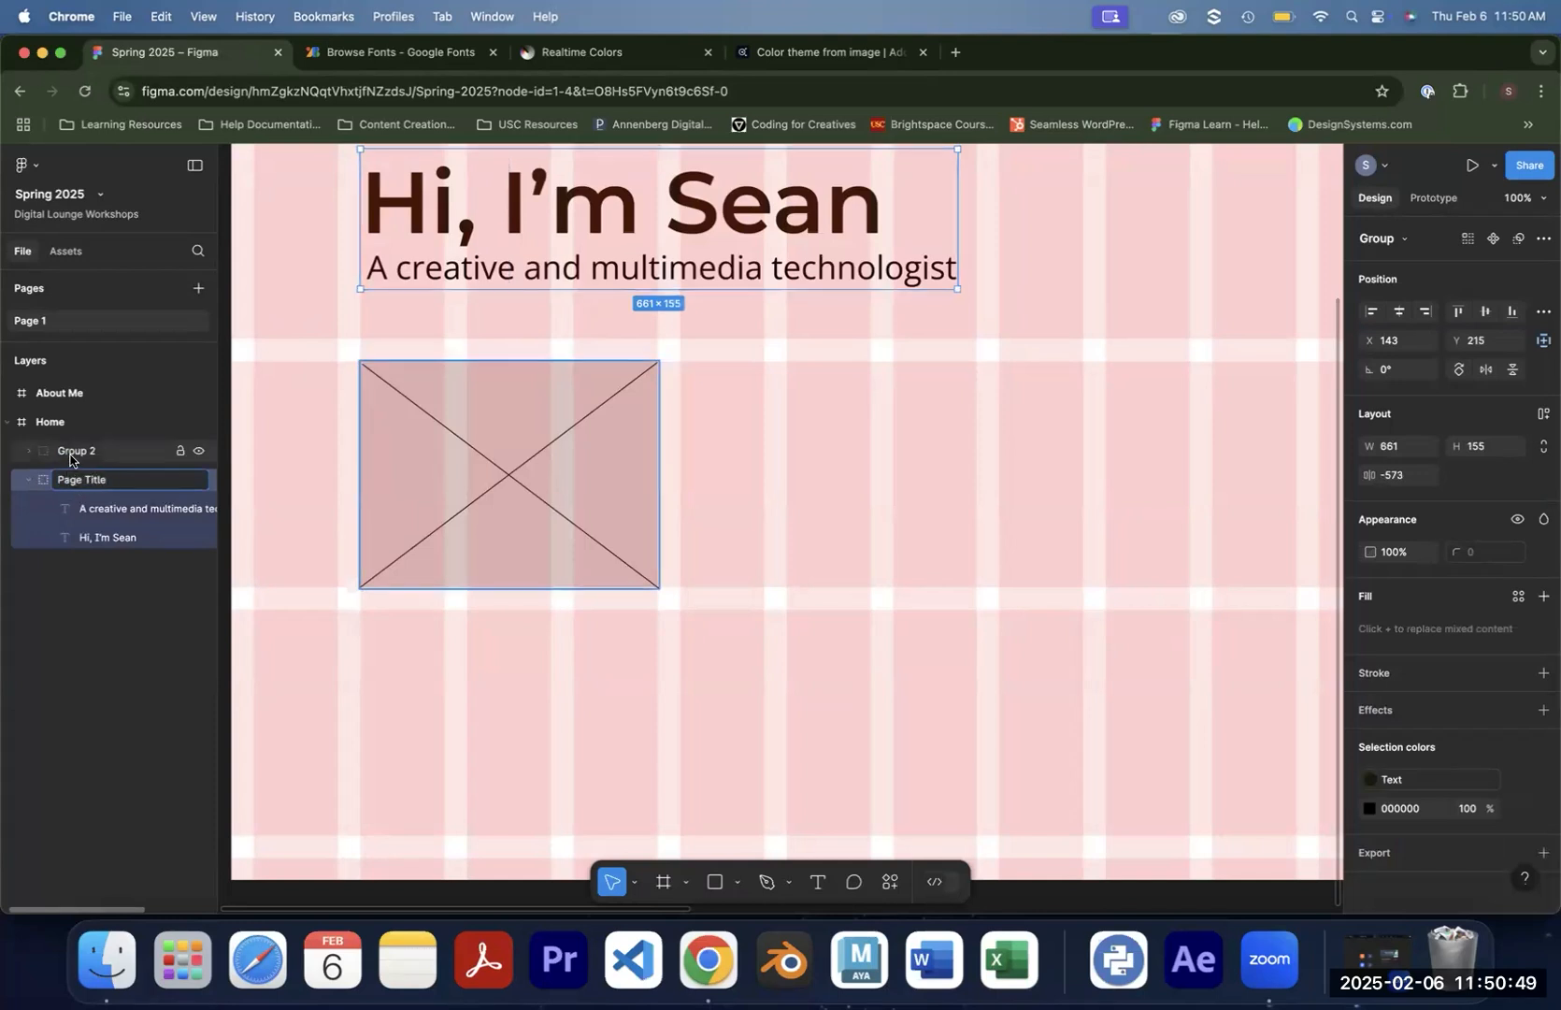
{"action": "double_click", "coordinate": [72, 452]}
{"action": "type", "text": "Image Wire"}
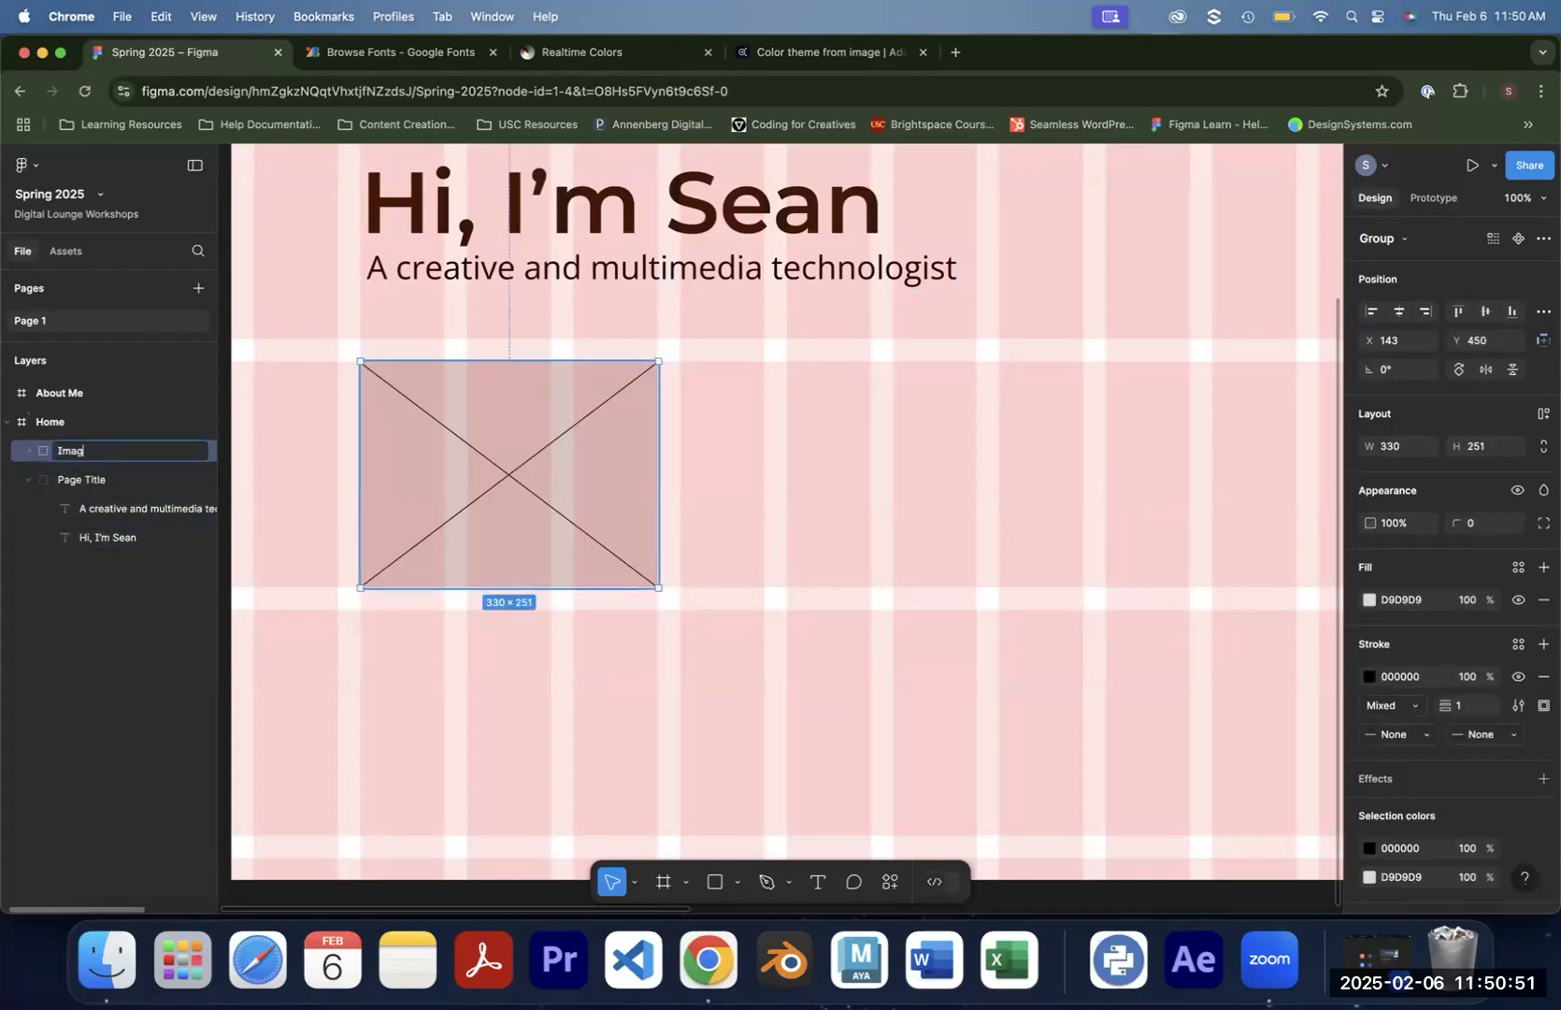
{"action": "type", "text": "frame"}
{"action": "key", "text": "Return"}
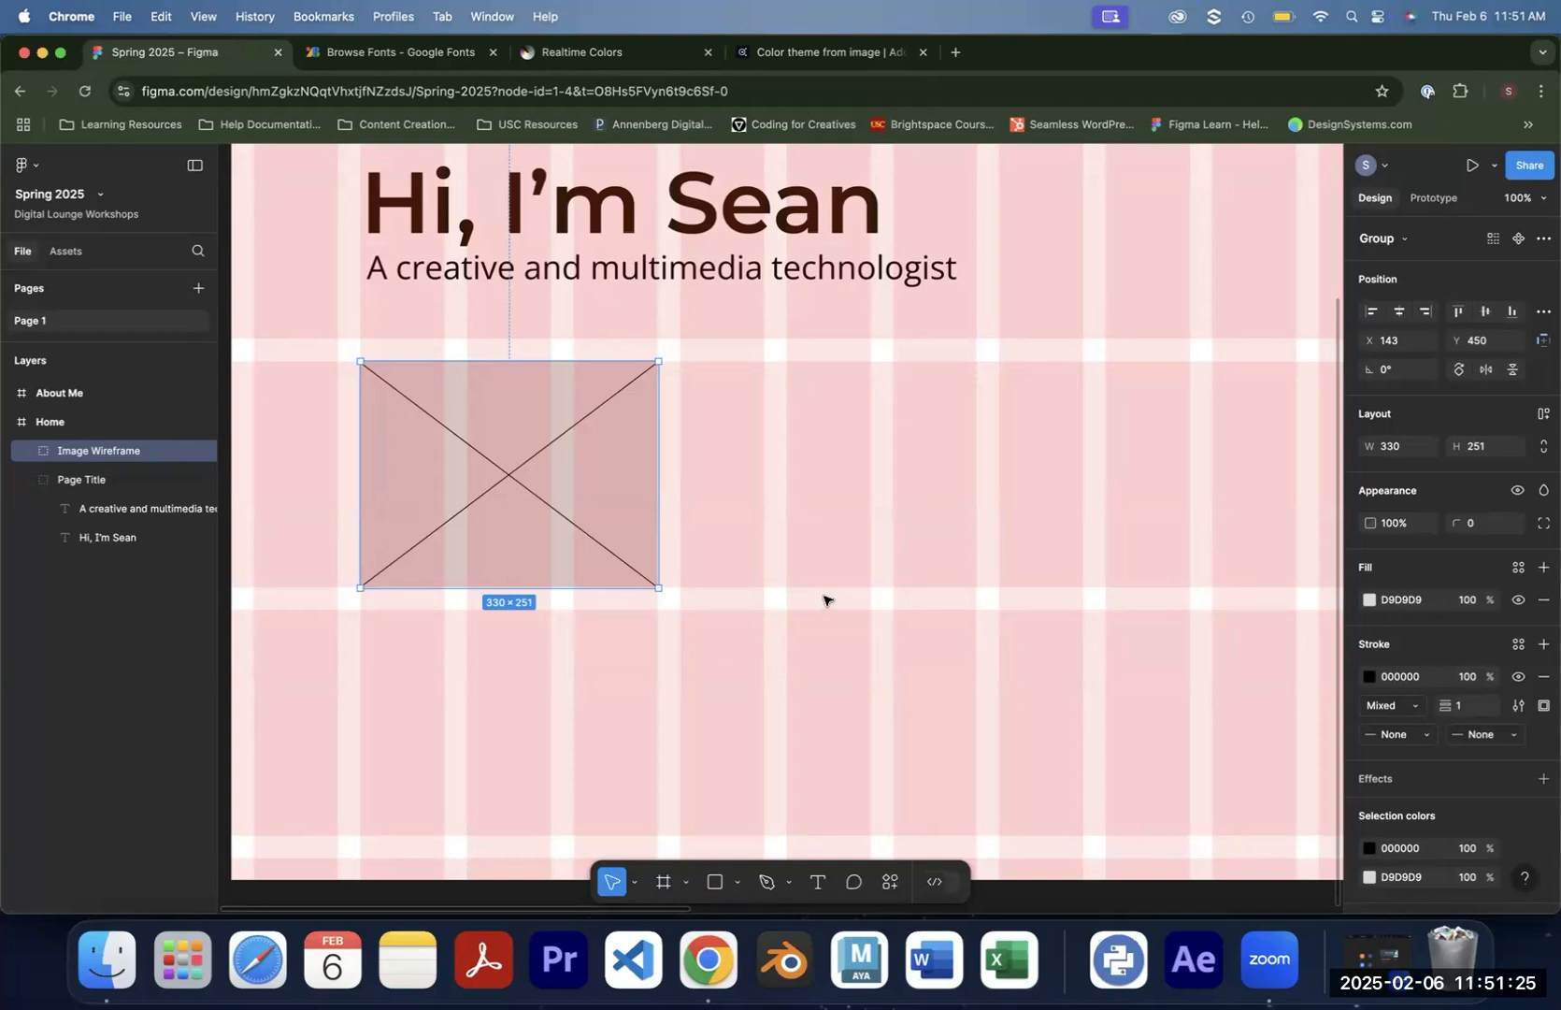
Paste a copy of the Image Wireframe group in place and duplicate it beside the original at X 497, Y 449
{"action": "left_click", "coordinate": [826, 567]}
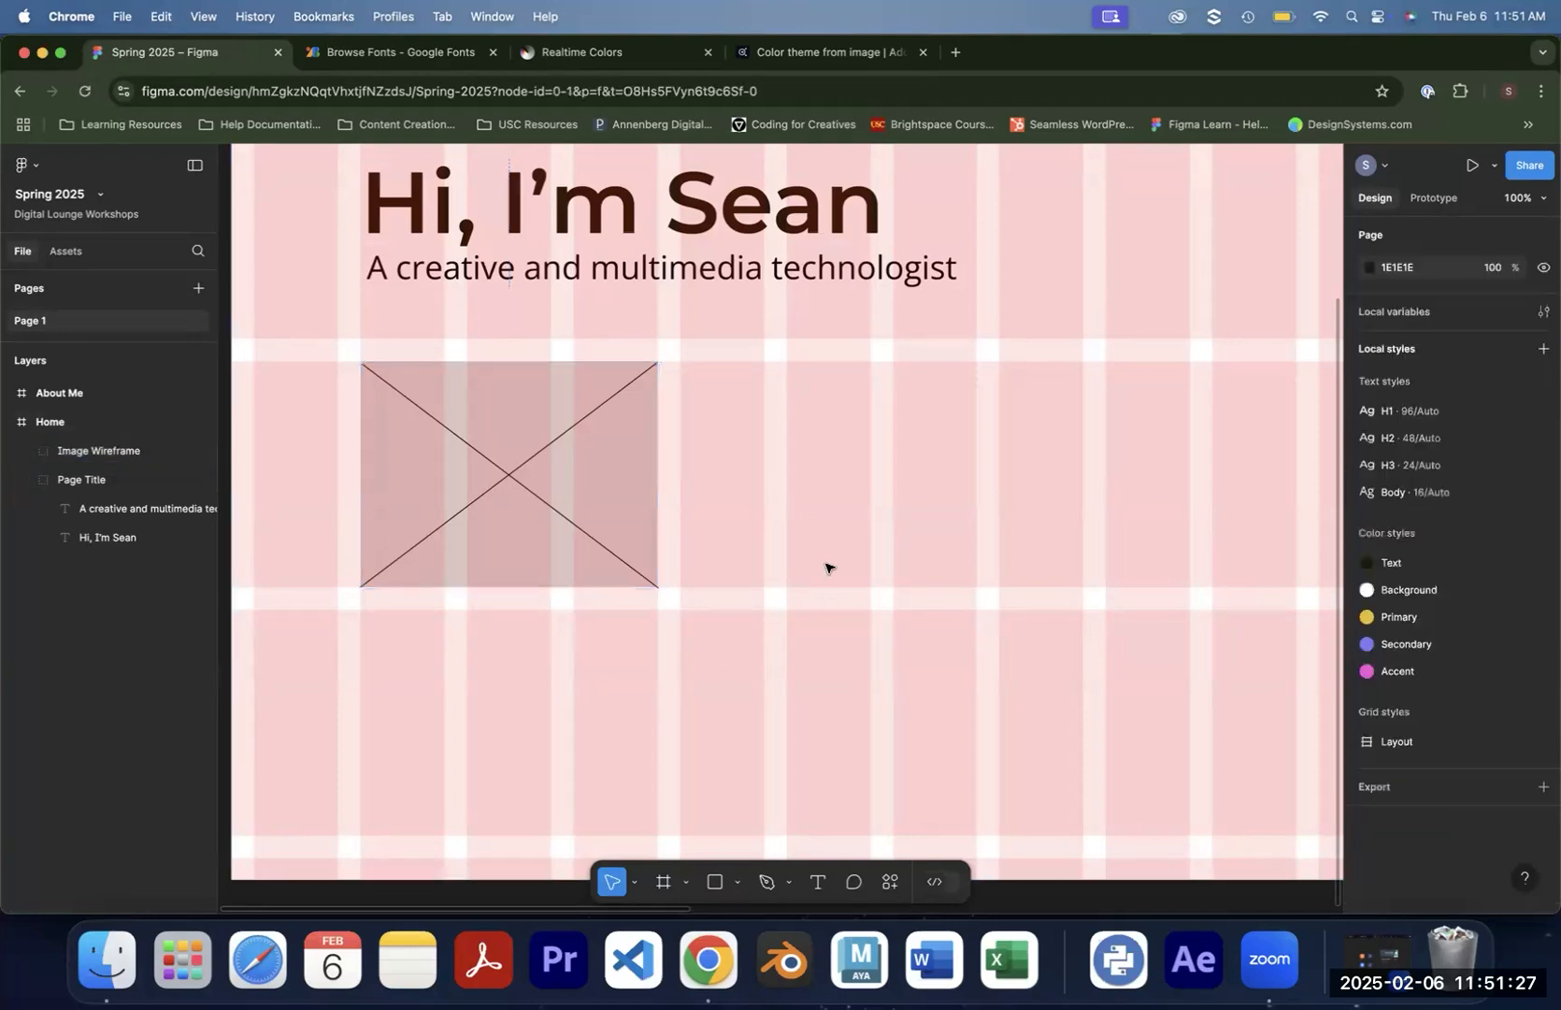
{"action": "key", "text": "super+v"}
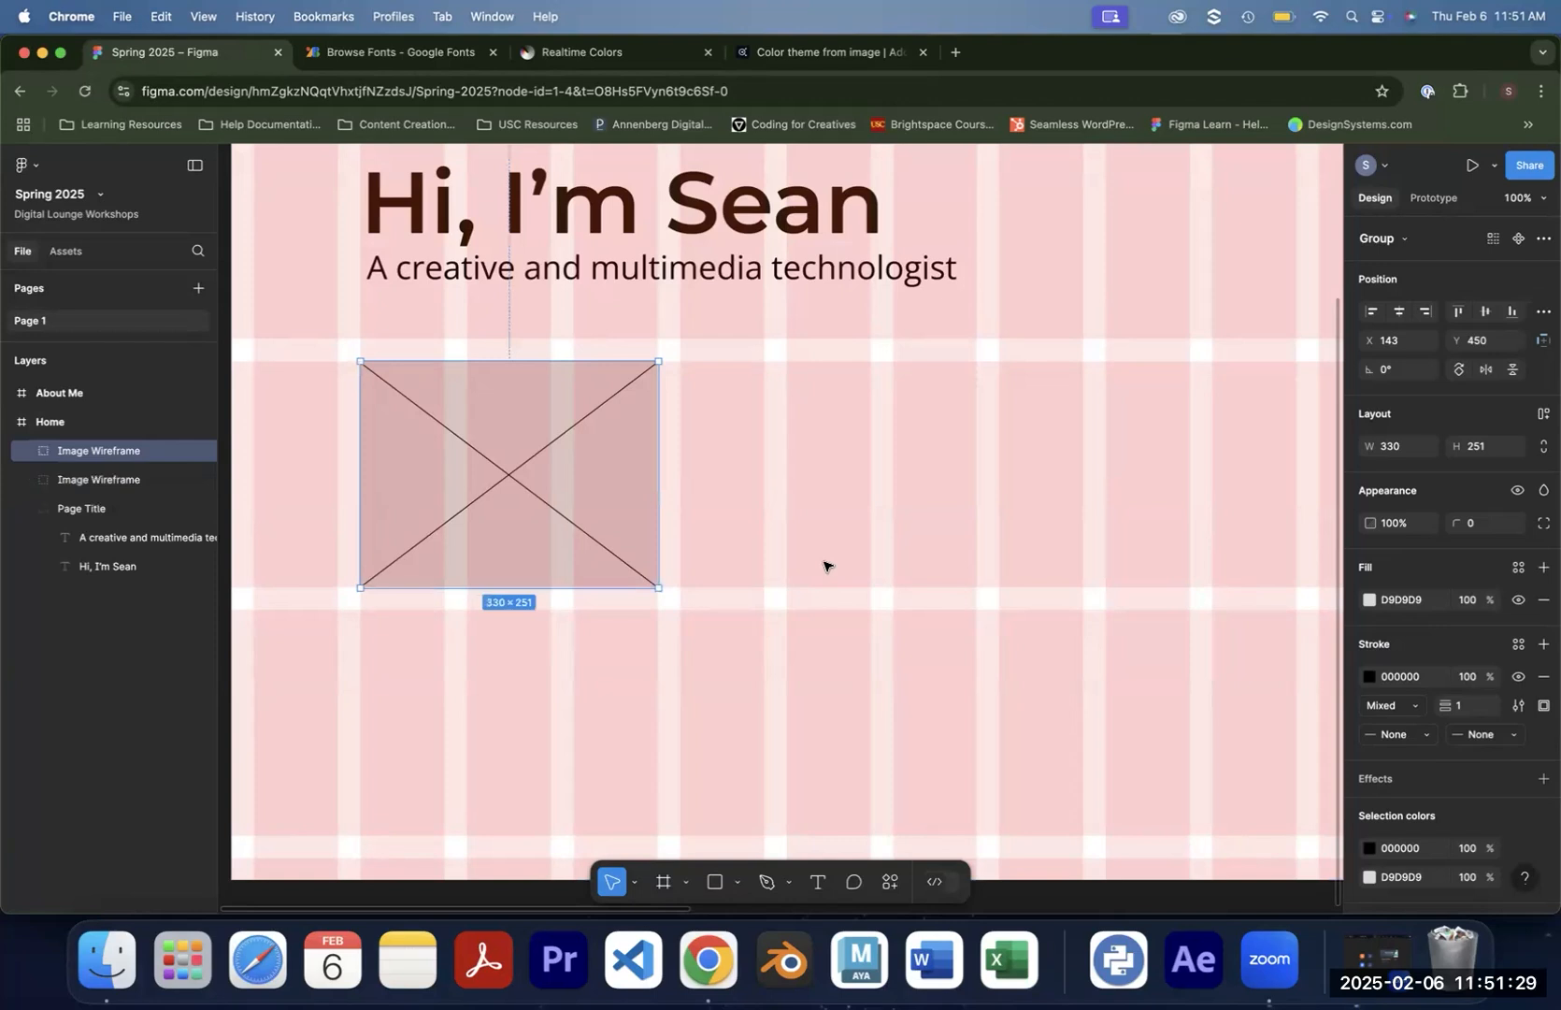
{"action": "left_click_drag", "start_coordinate": [608, 529], "coordinate": [941, 563]}
{"action": "key", "text": "Escape"}
{"action": "key", "text": "alt"}
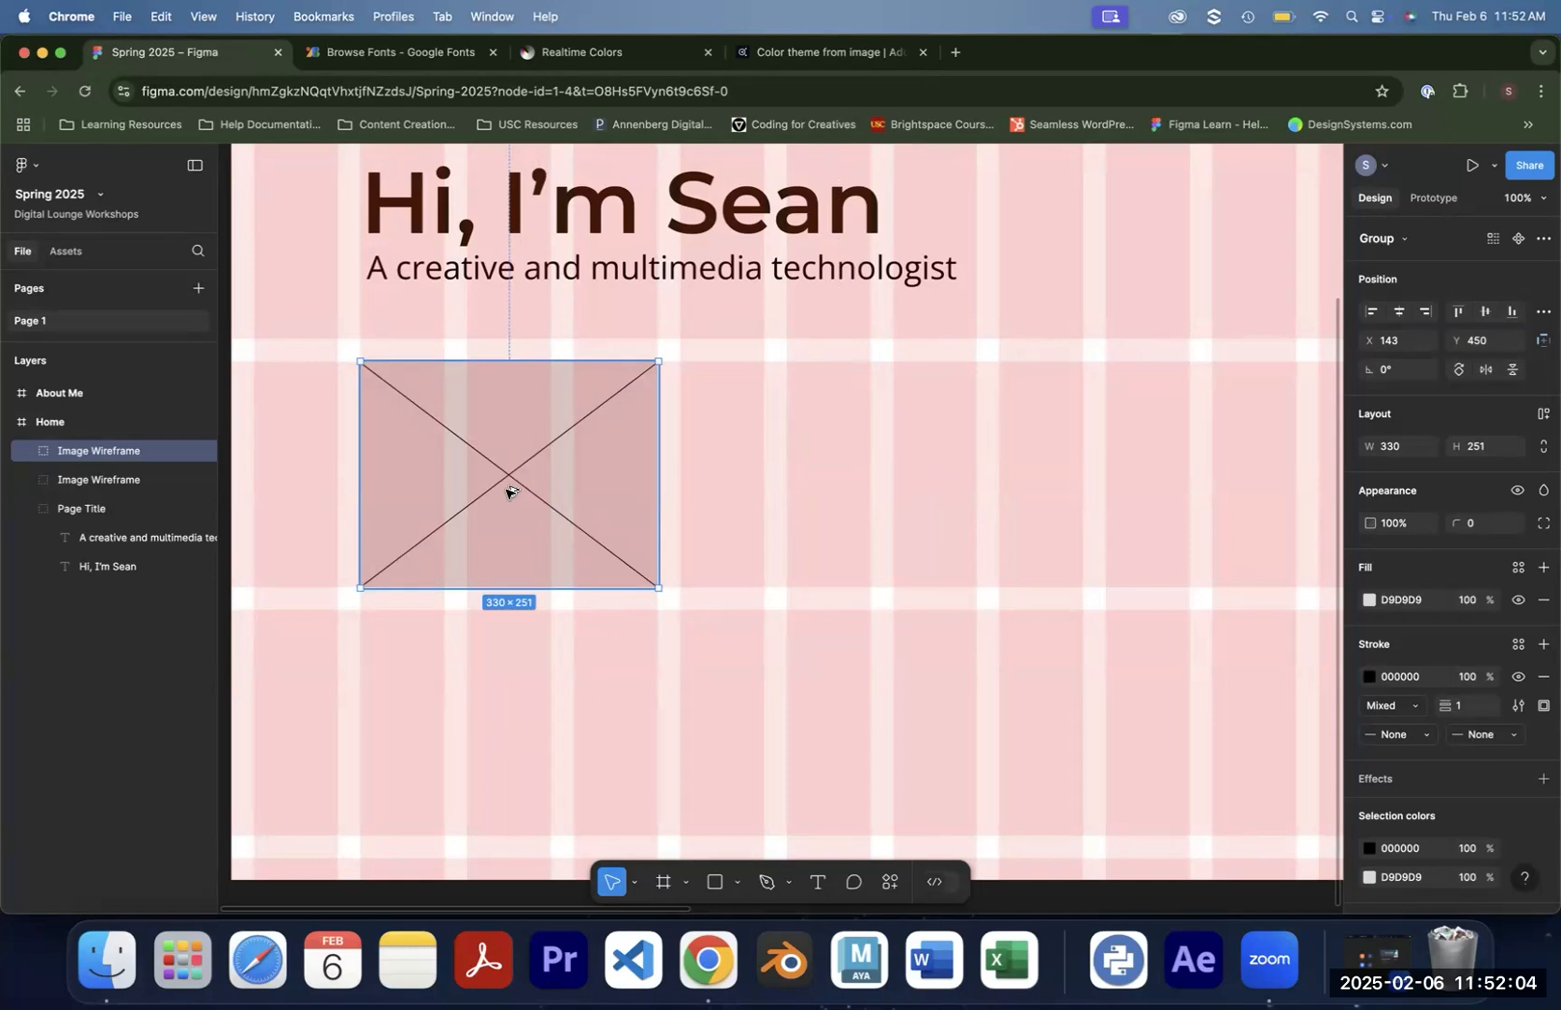
{"action": "left_click_drag", "start_coordinate": [508, 490], "coordinate": [827, 491]}
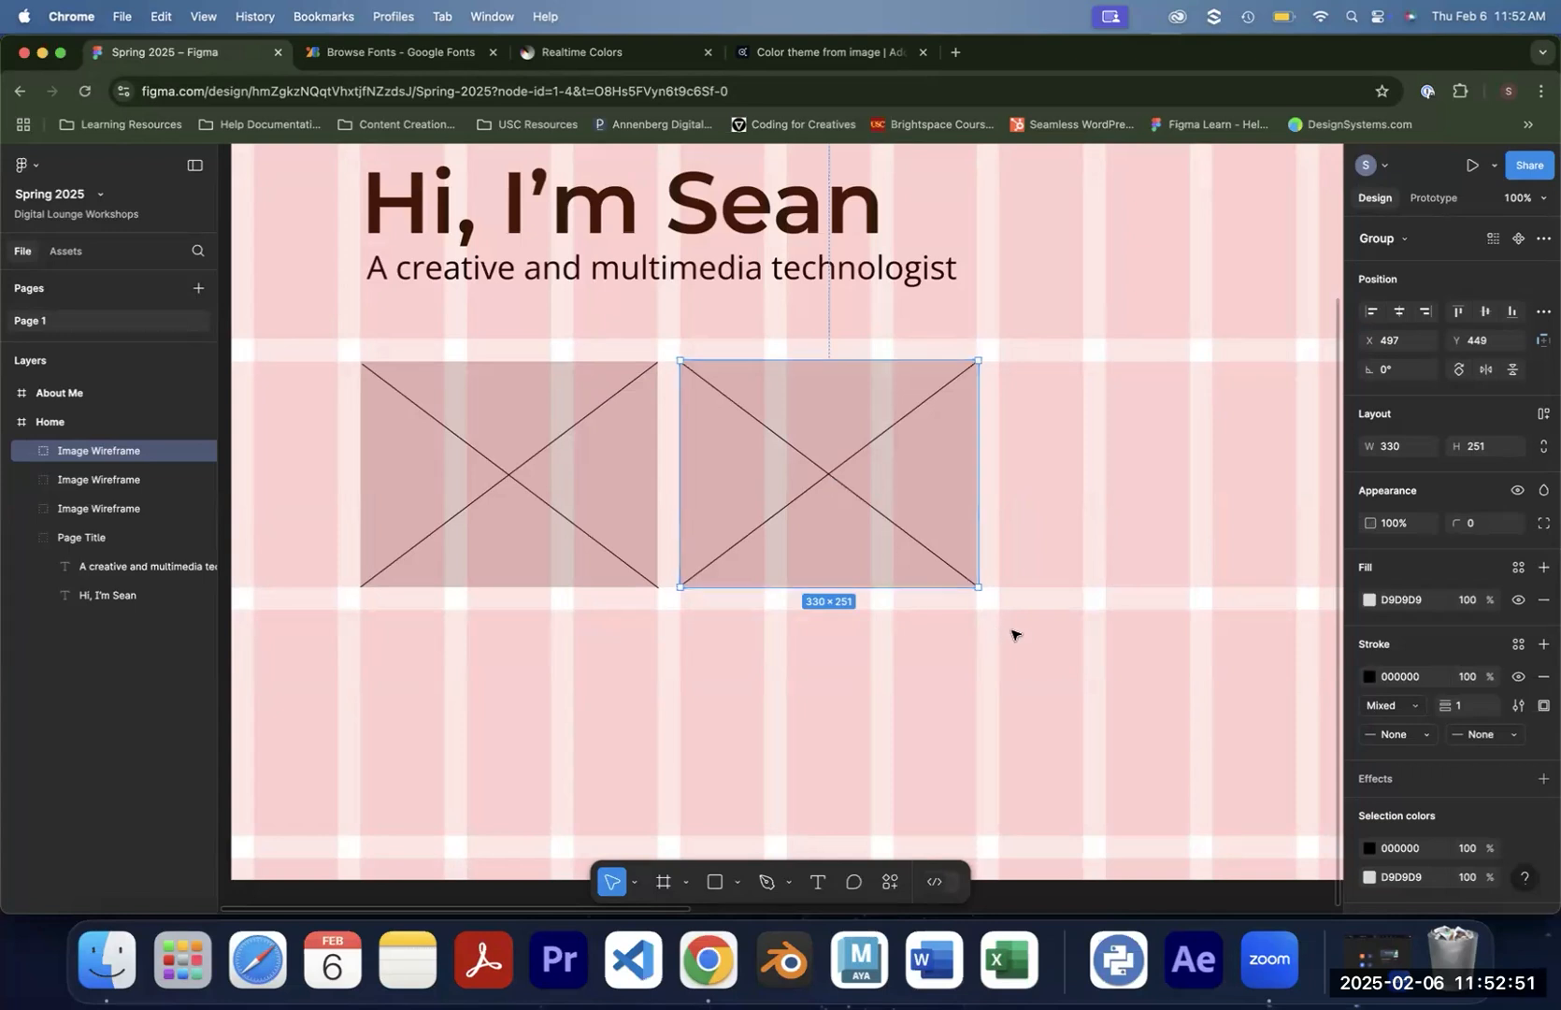
{"action": "left_click", "coordinate": [1090, 638]}
Search the plugins for "lorem", run the Lorem Ipsum plugin by divRIOTS, and move its window clear of the empty grid columns
{"action": "scroll", "coordinate": [997, 617], "scroll_direction": "right", "scroll_amount": 5}
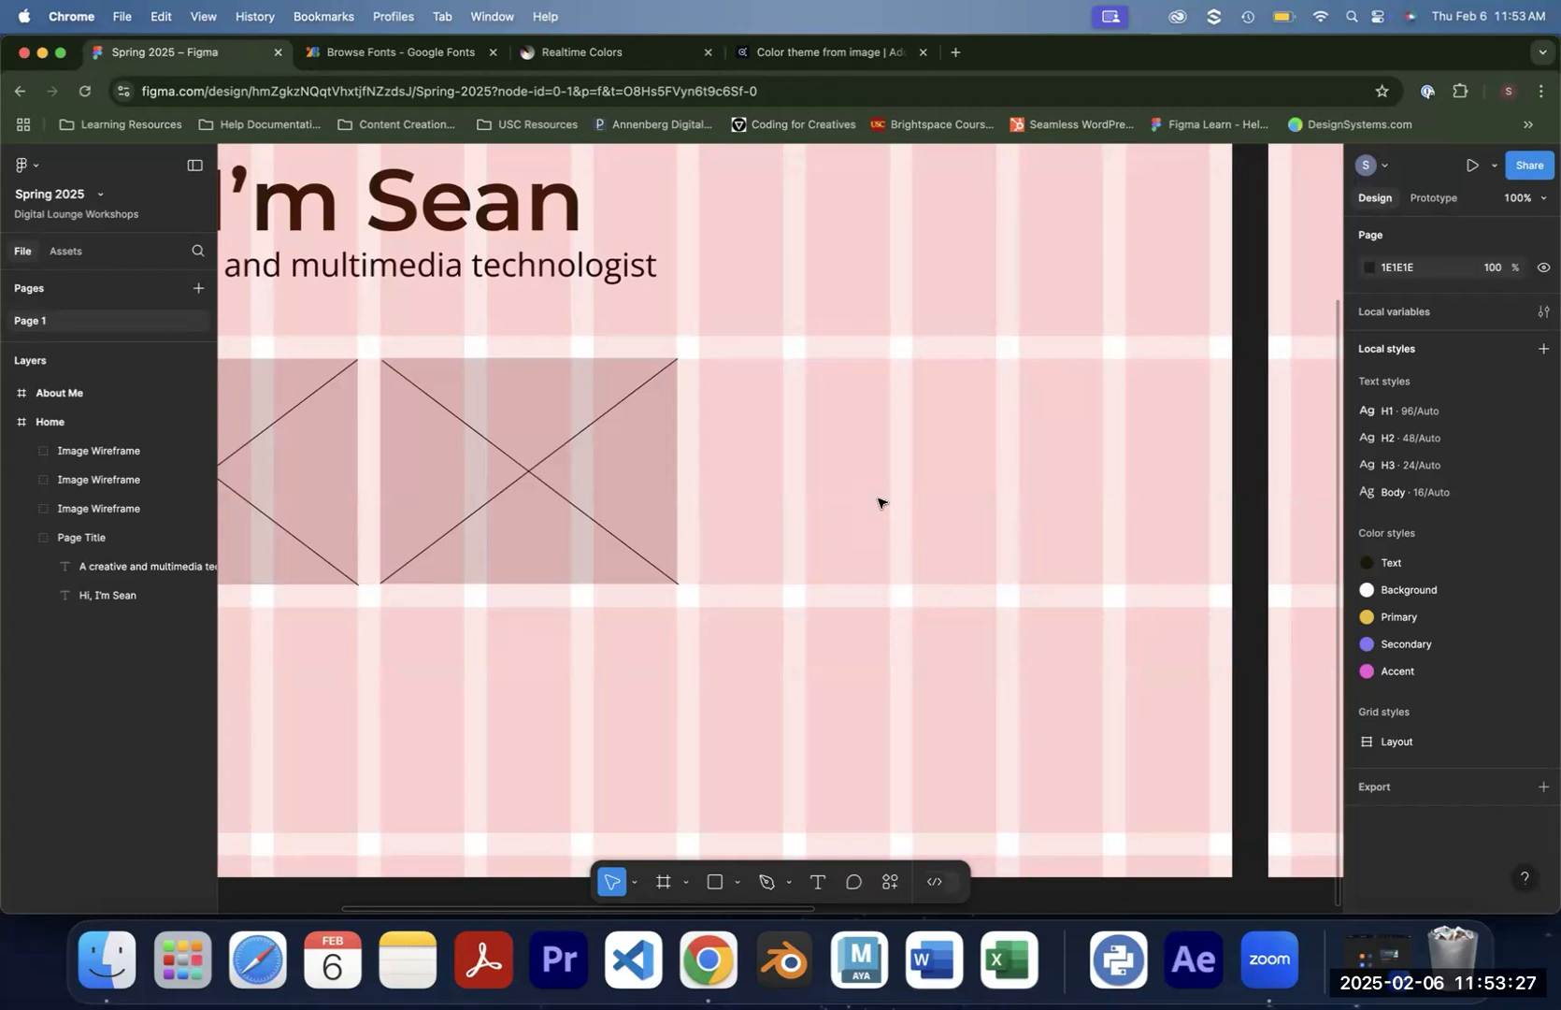
{"action": "right_click", "coordinate": [905, 439]}
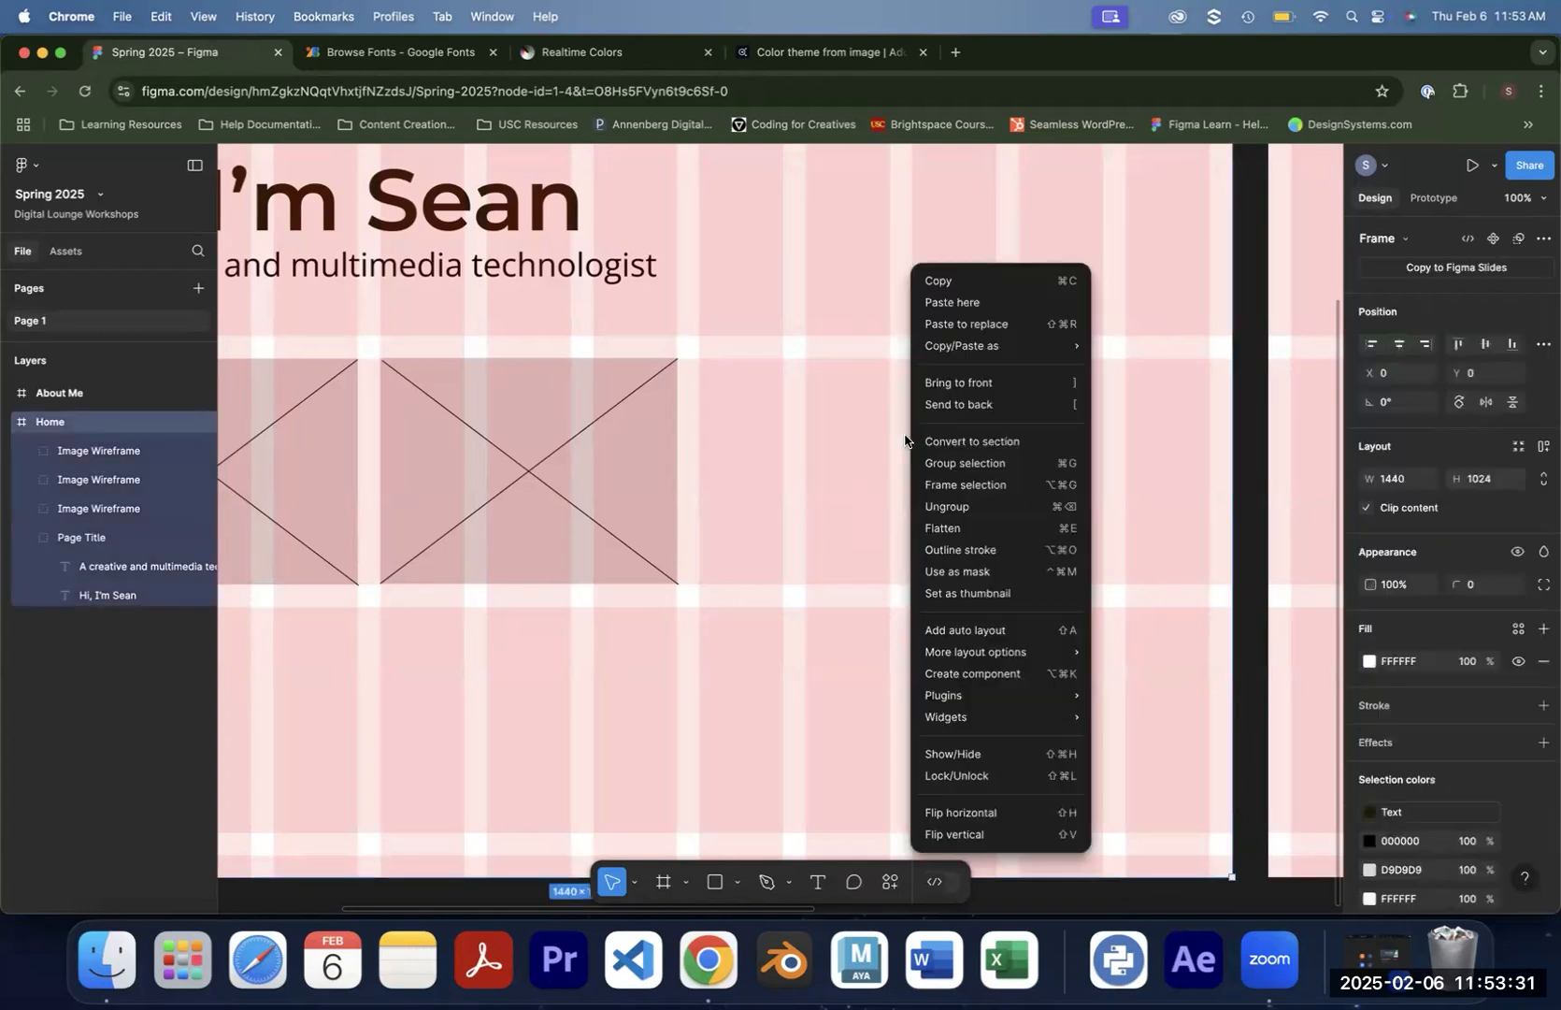
{"action": "mouse_move", "coordinate": [985, 699]}
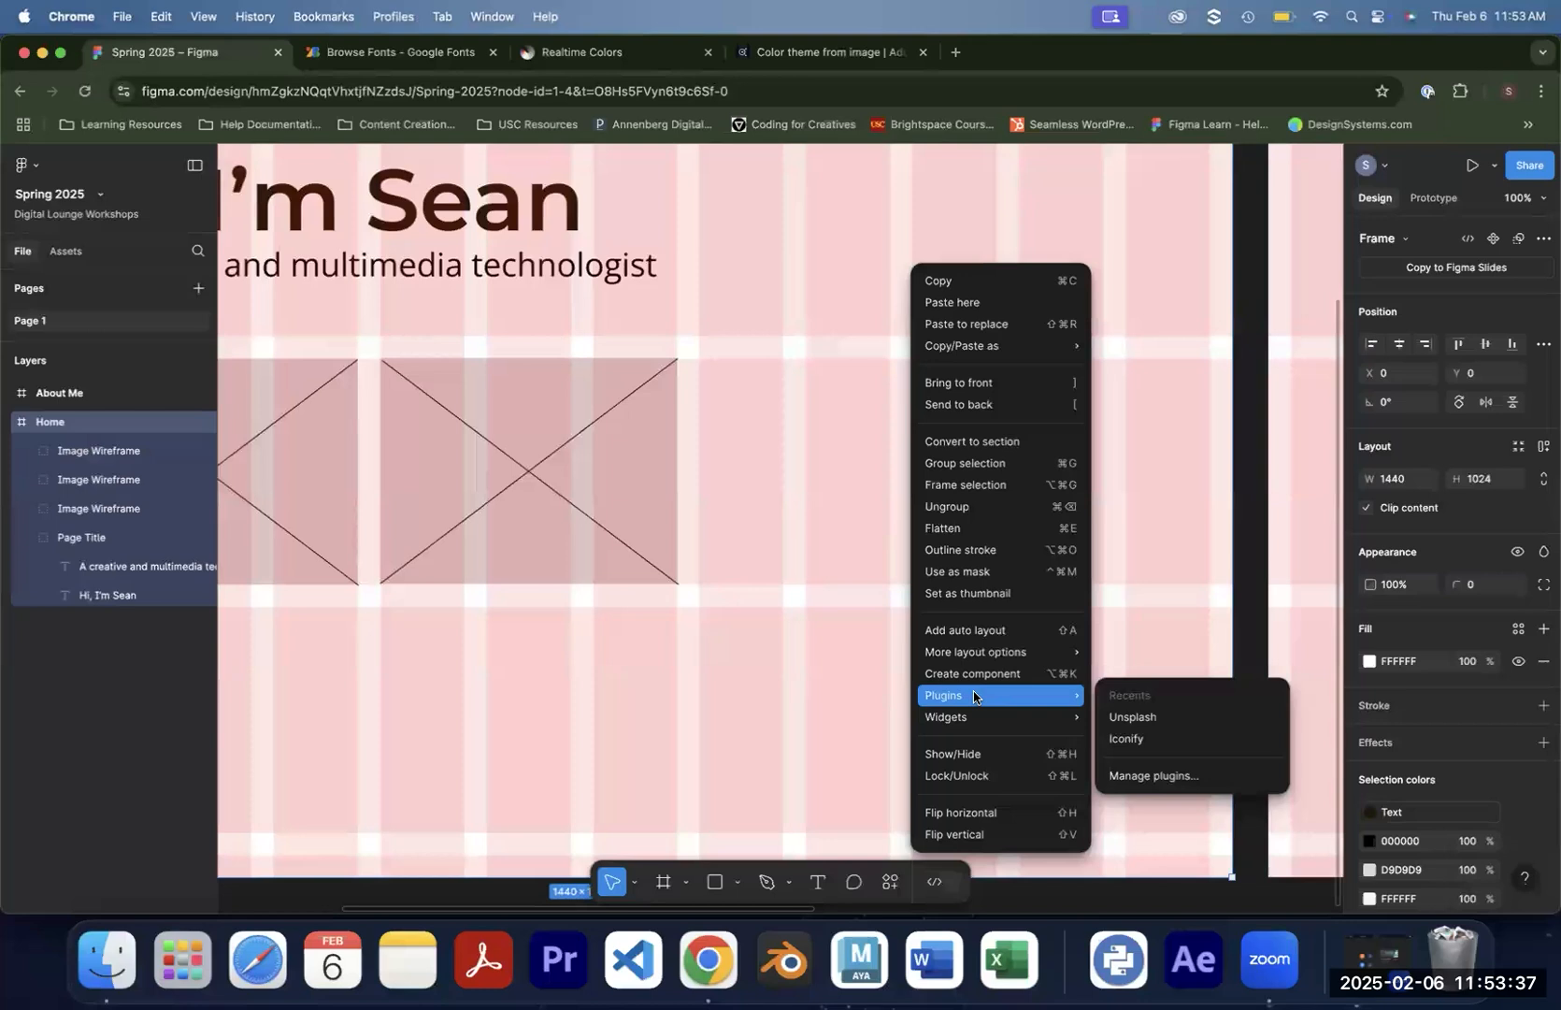
{"action": "left_click", "coordinate": [38, 169]}
{"action": "left_click", "coordinate": [37, 169]}
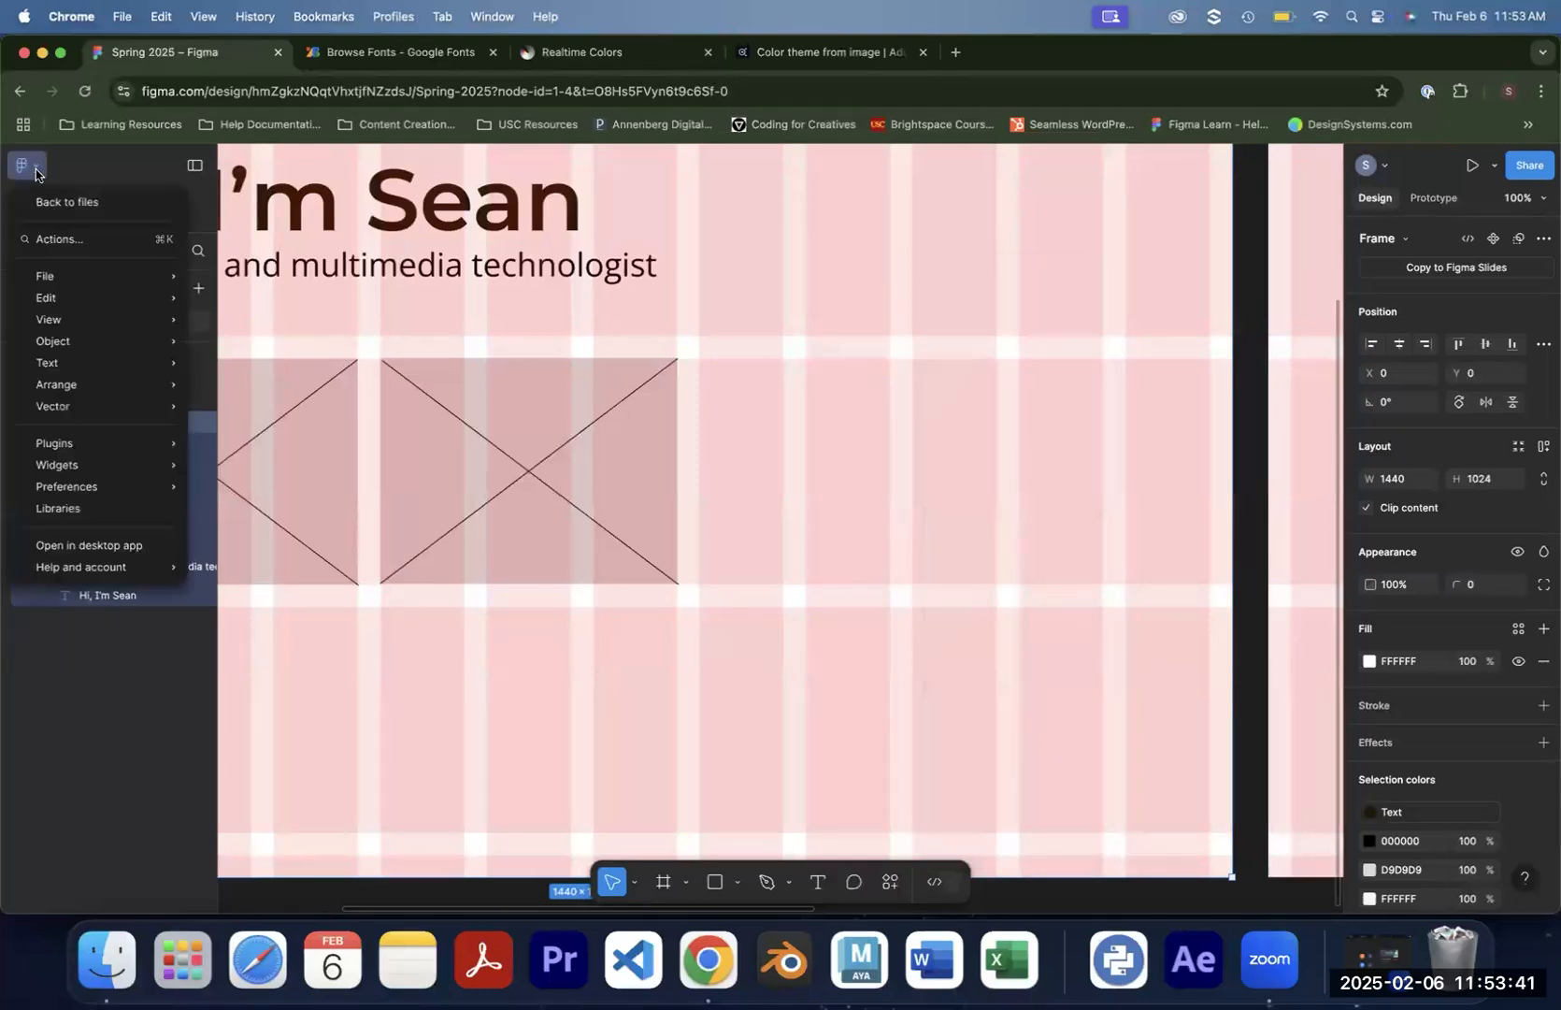
{"action": "mouse_move", "coordinate": [93, 442]}
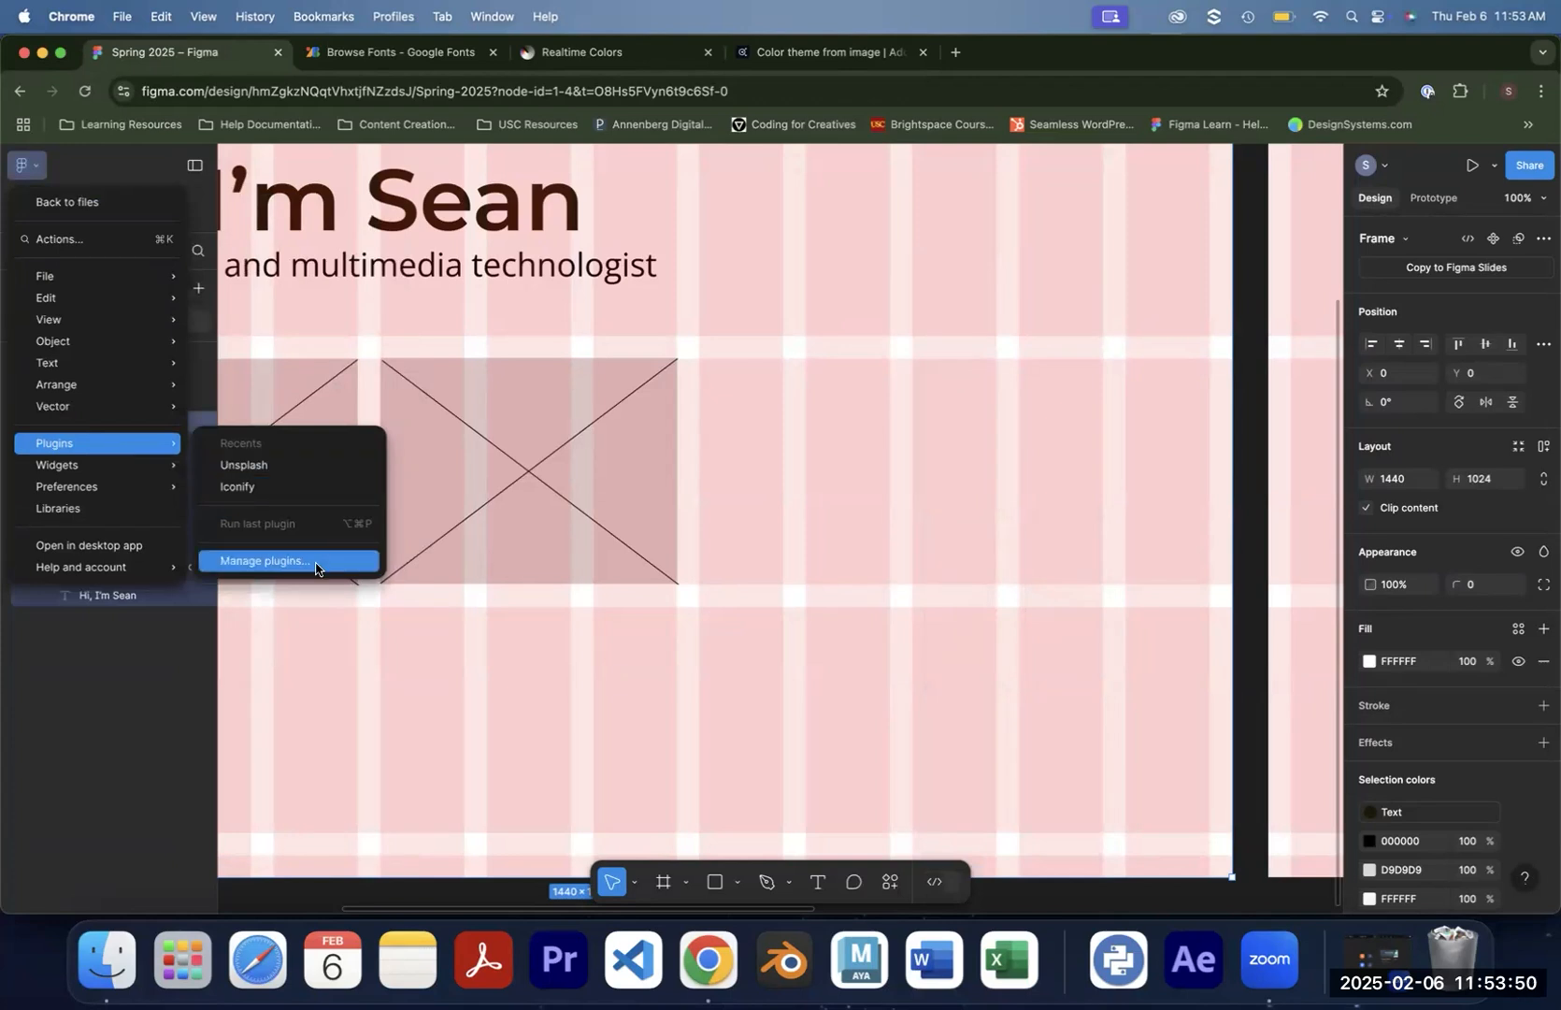
{"action": "left_click", "coordinate": [277, 563]}
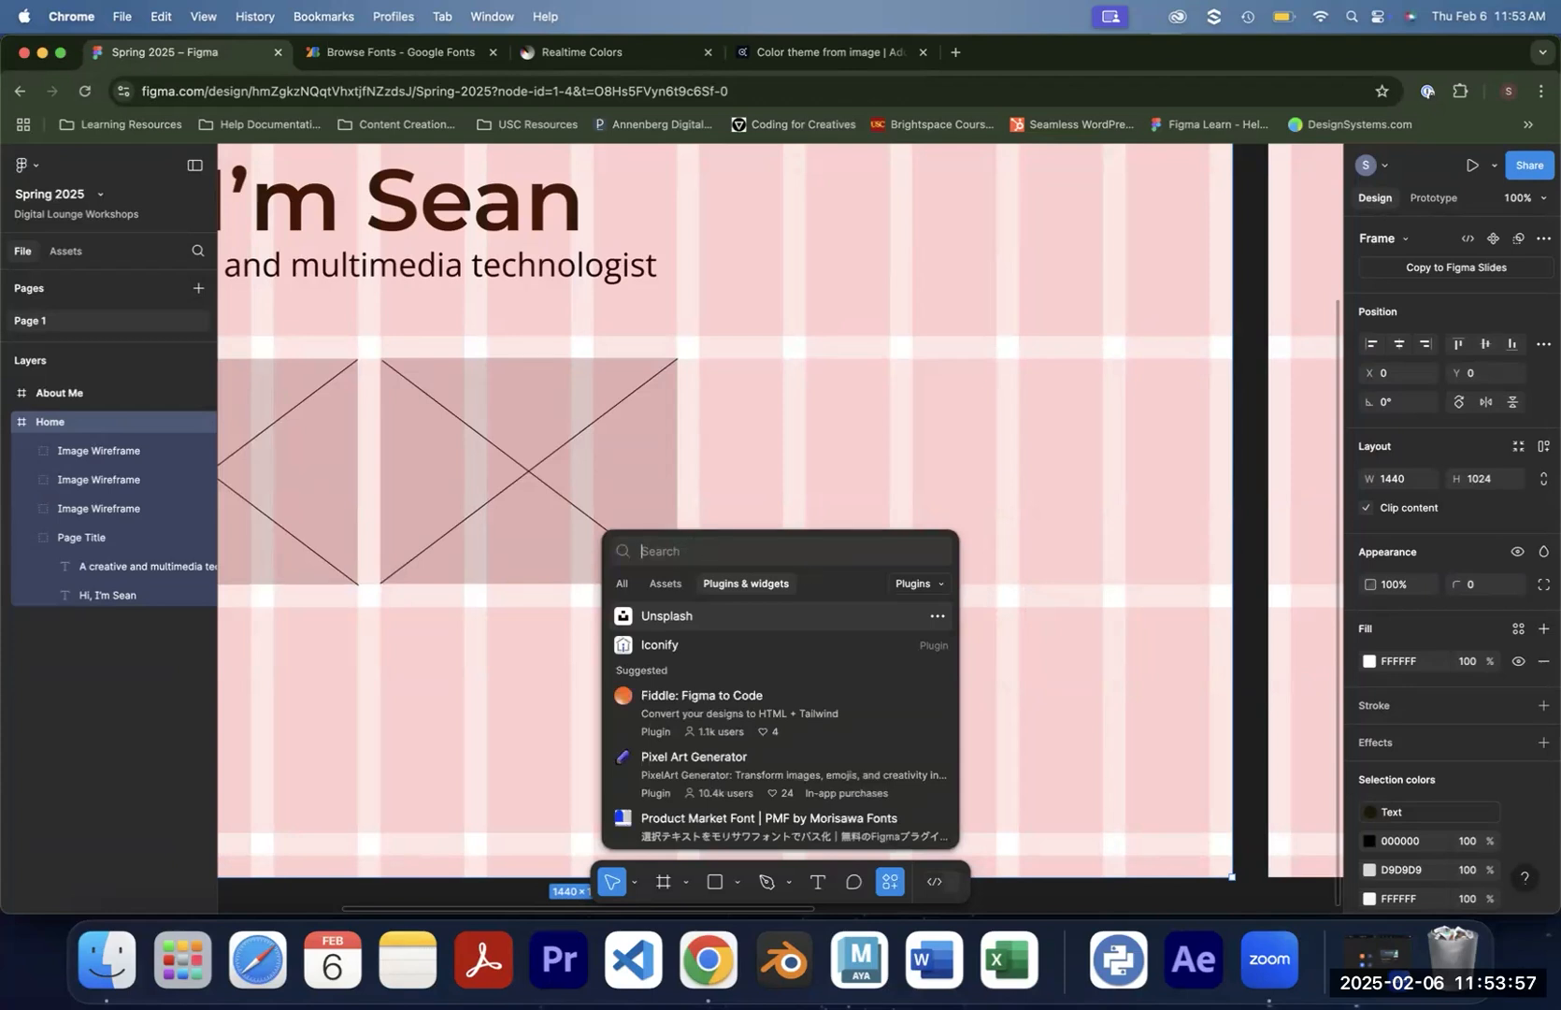
{"action": "type", "text": "lorem"}
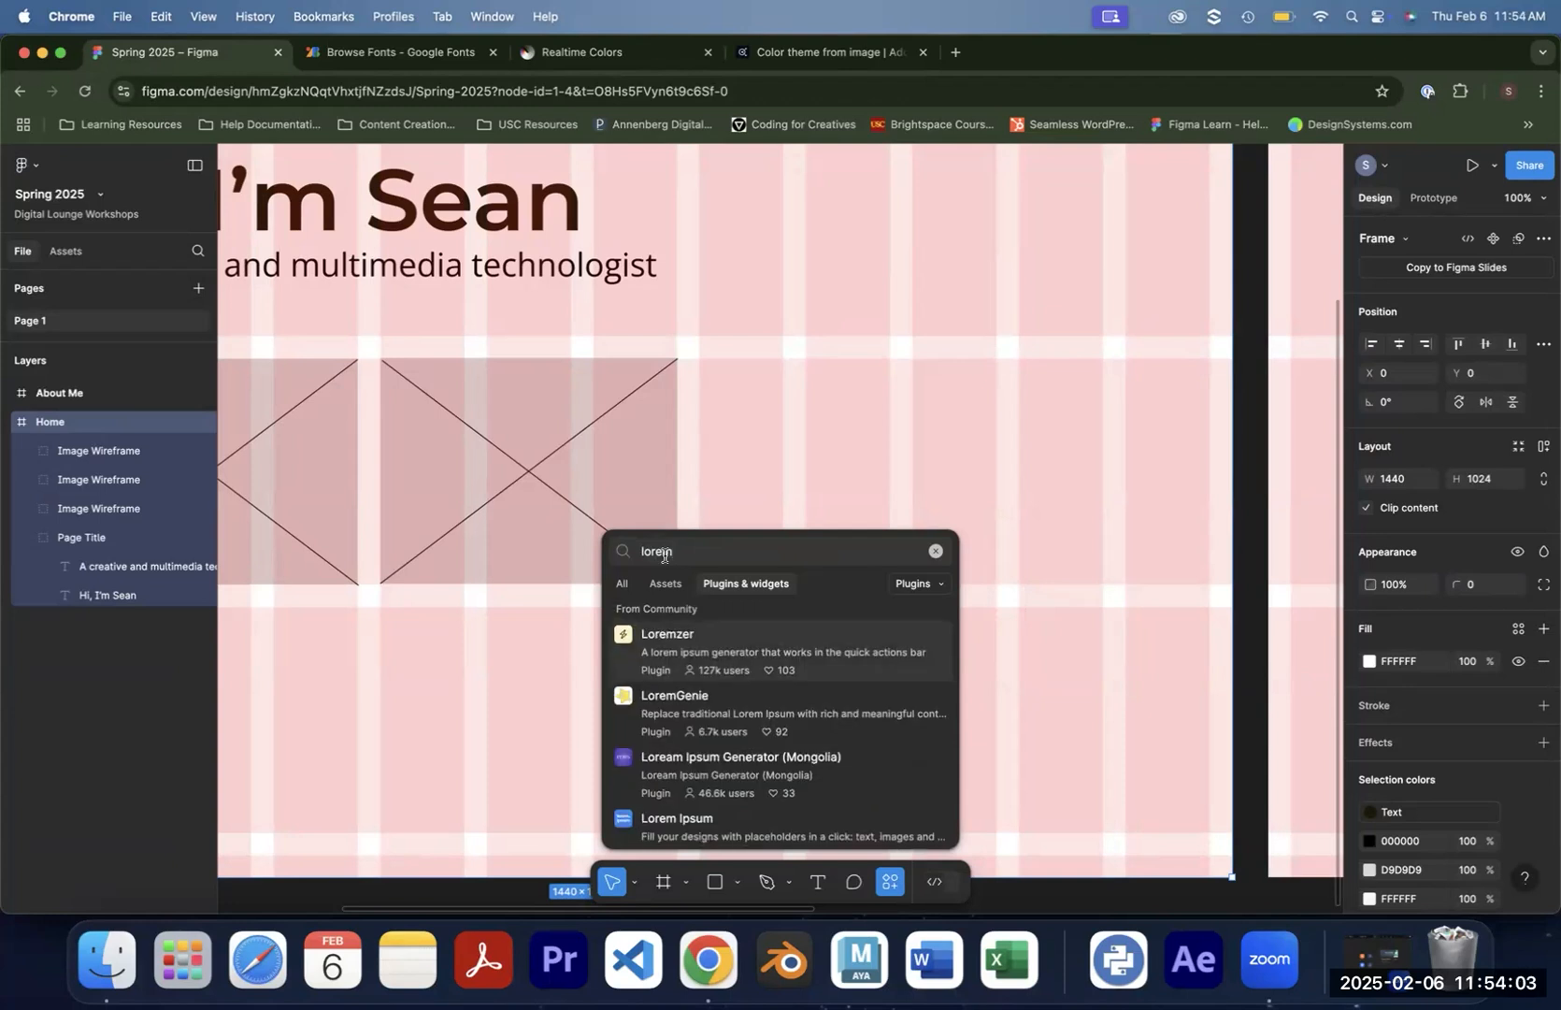
{"action": "left_click", "coordinate": [716, 827]}
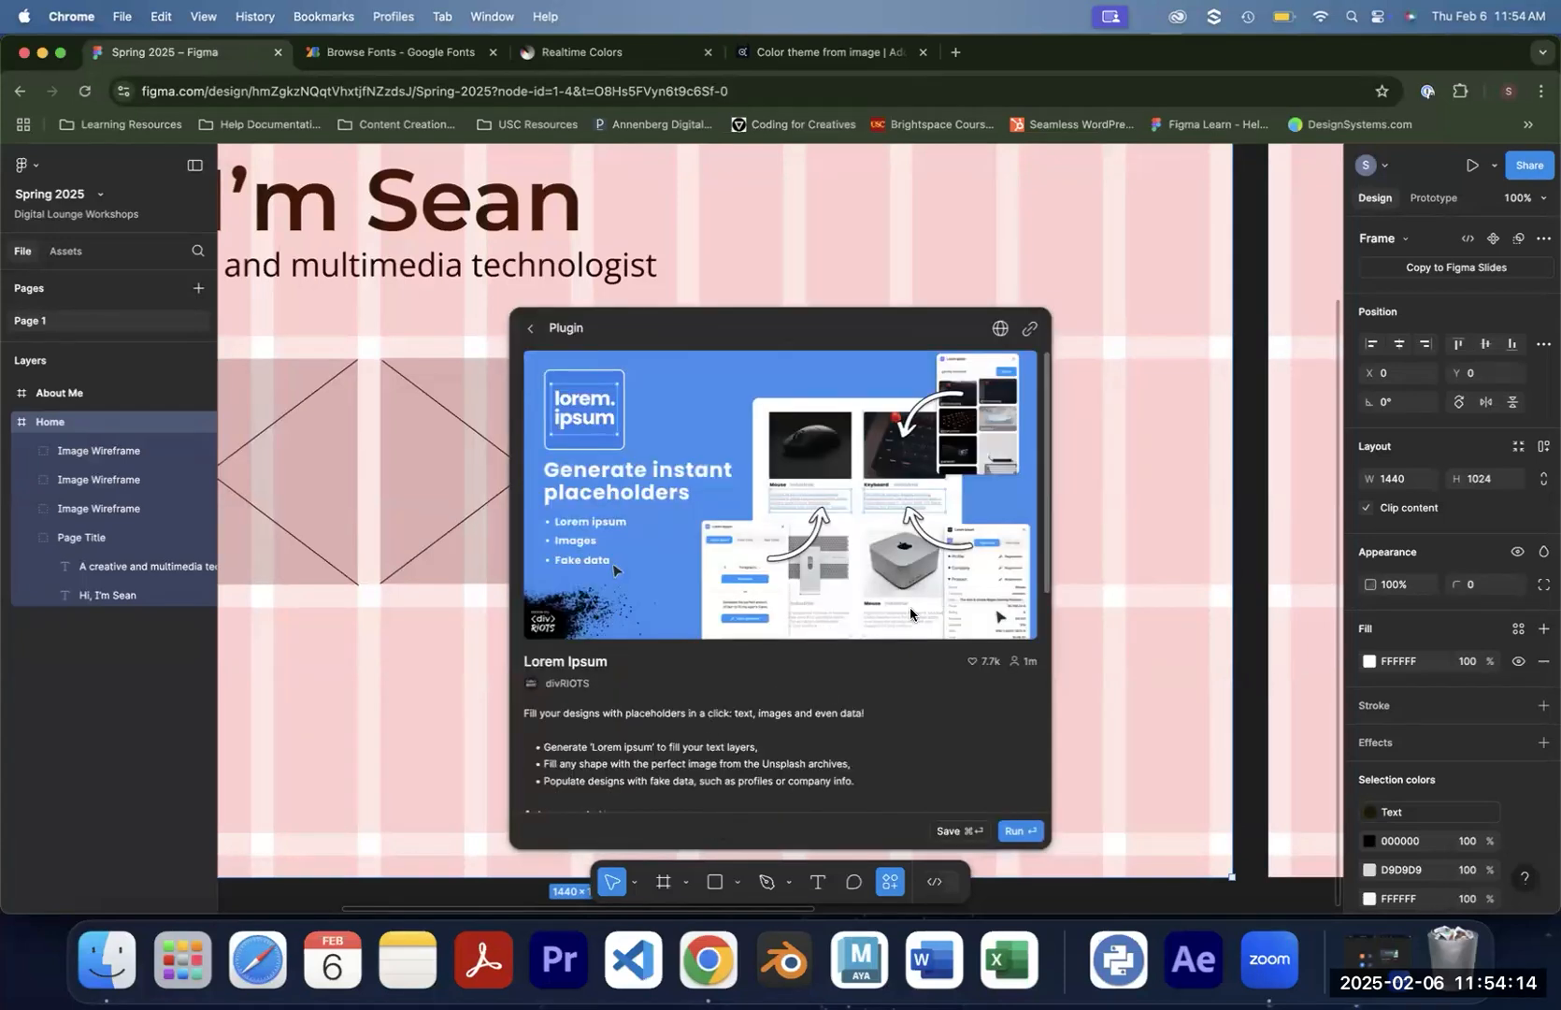
{"action": "left_click", "coordinate": [1016, 832]}
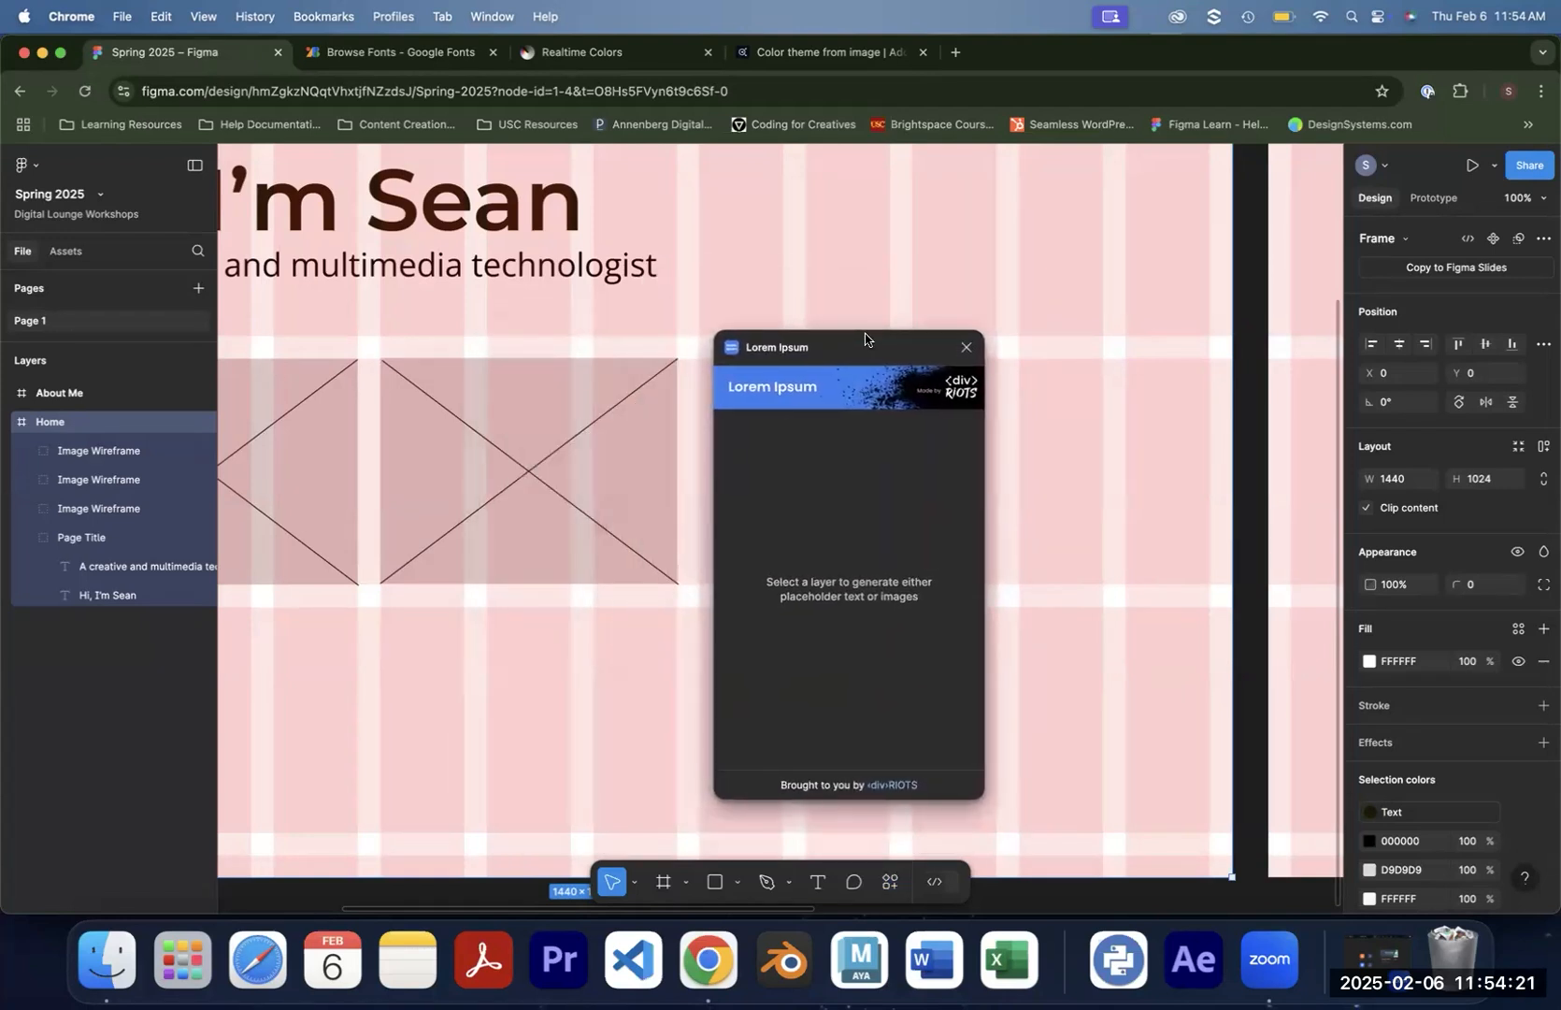
{"action": "left_click_drag", "start_coordinate": [636, 213], "coordinate": [447, 233]}
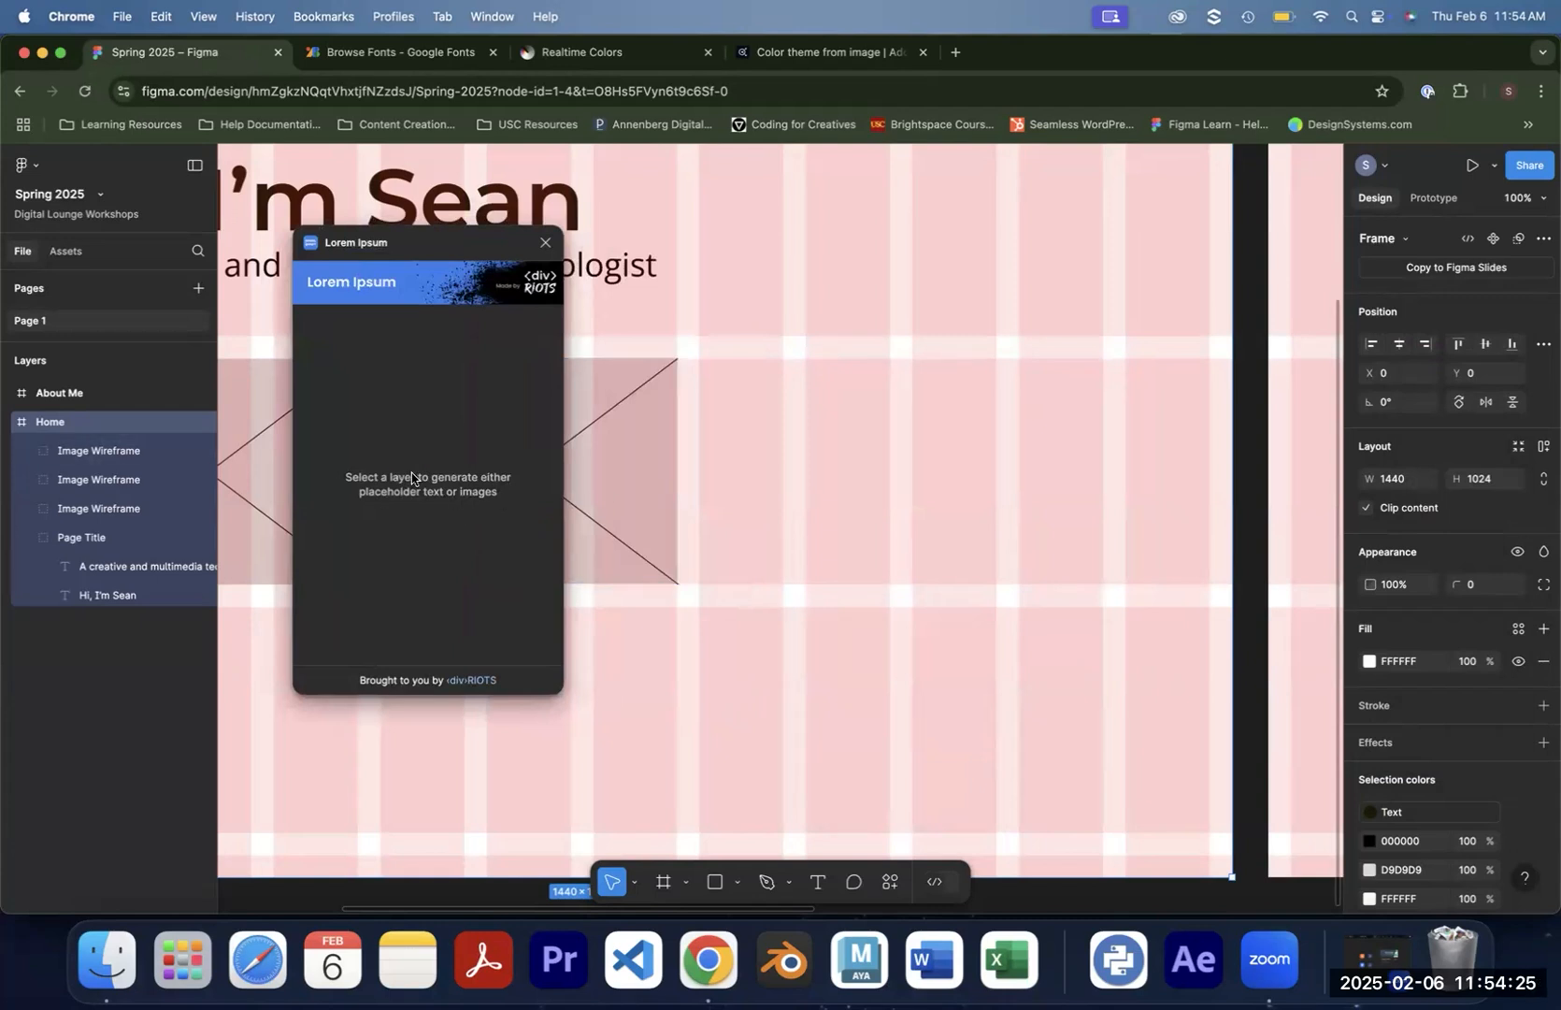
Add a text box about 565 × 250 at X 850, Y 450 beside the placeholders and auto-generate lorem ipsum to fit it
{"action": "left_click", "coordinate": [817, 883]}
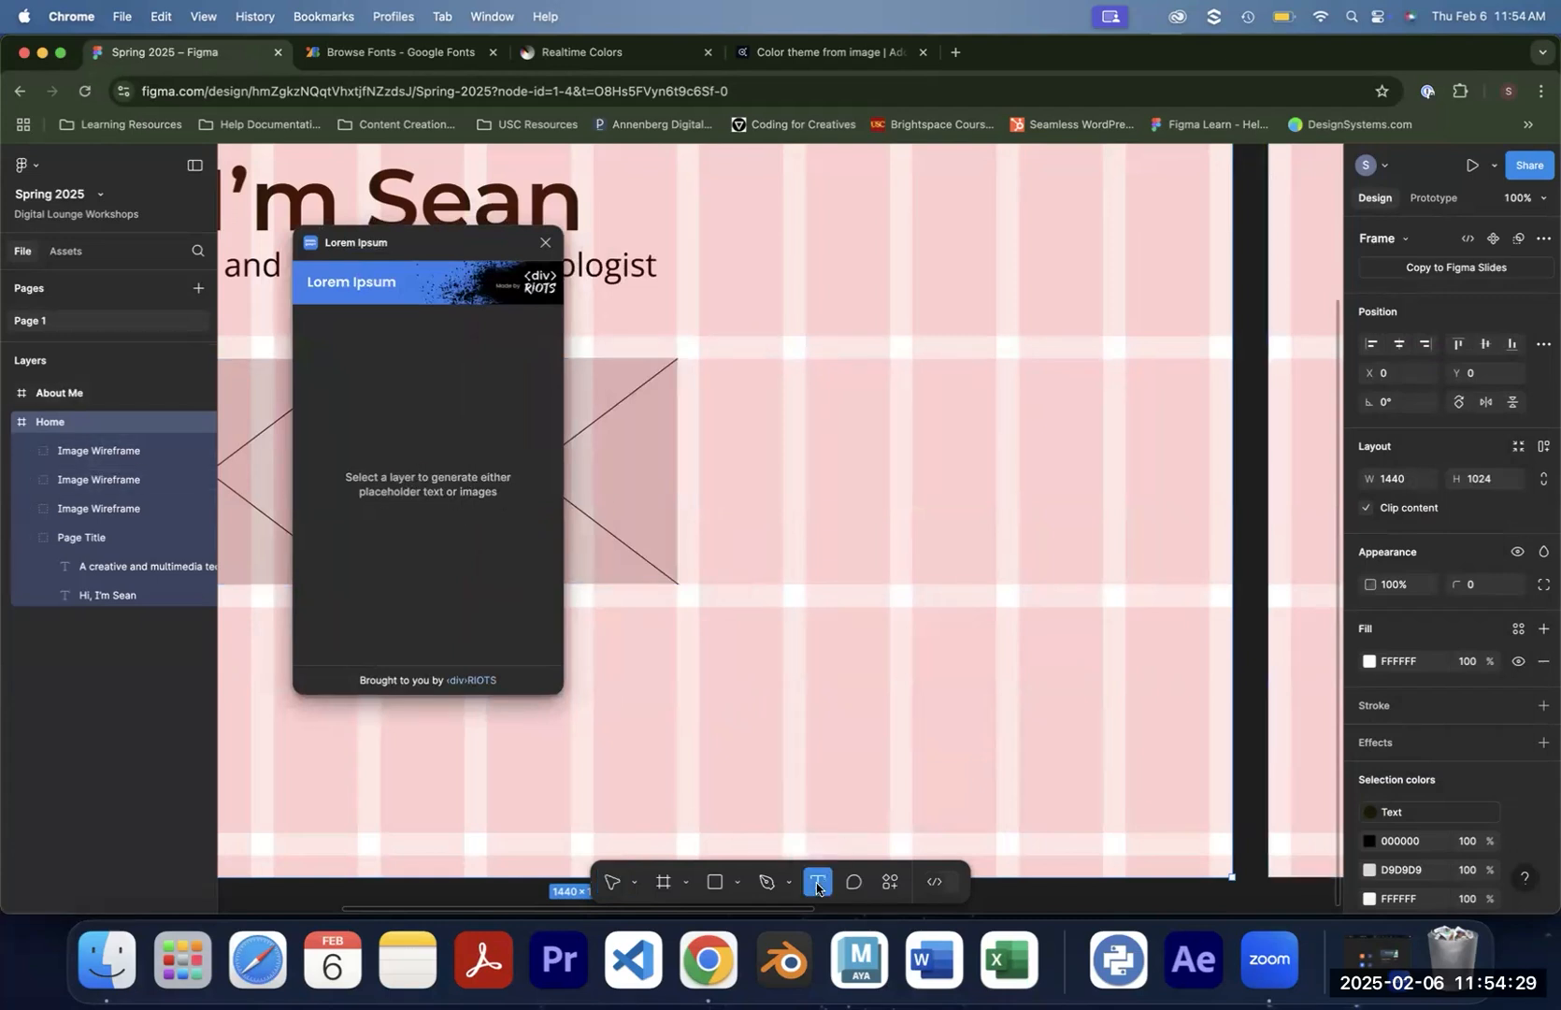
{"action": "left_click_drag", "start_coordinate": [699, 358], "coordinate": [1207, 583]}
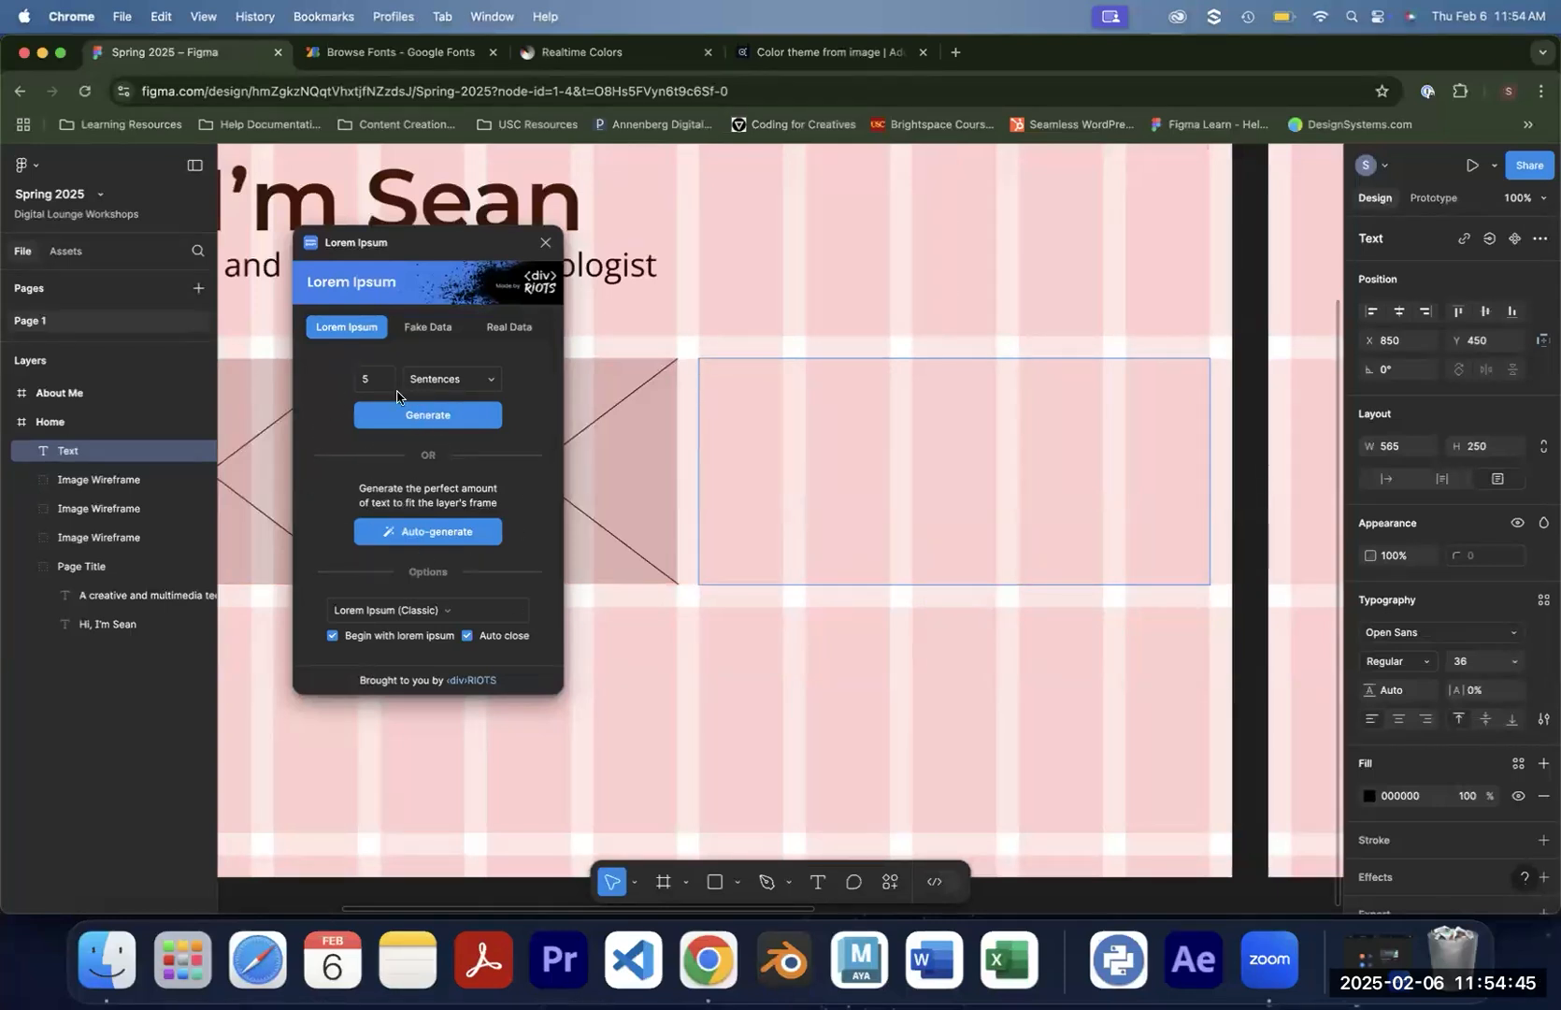
{"action": "left_click", "coordinate": [428, 382]}
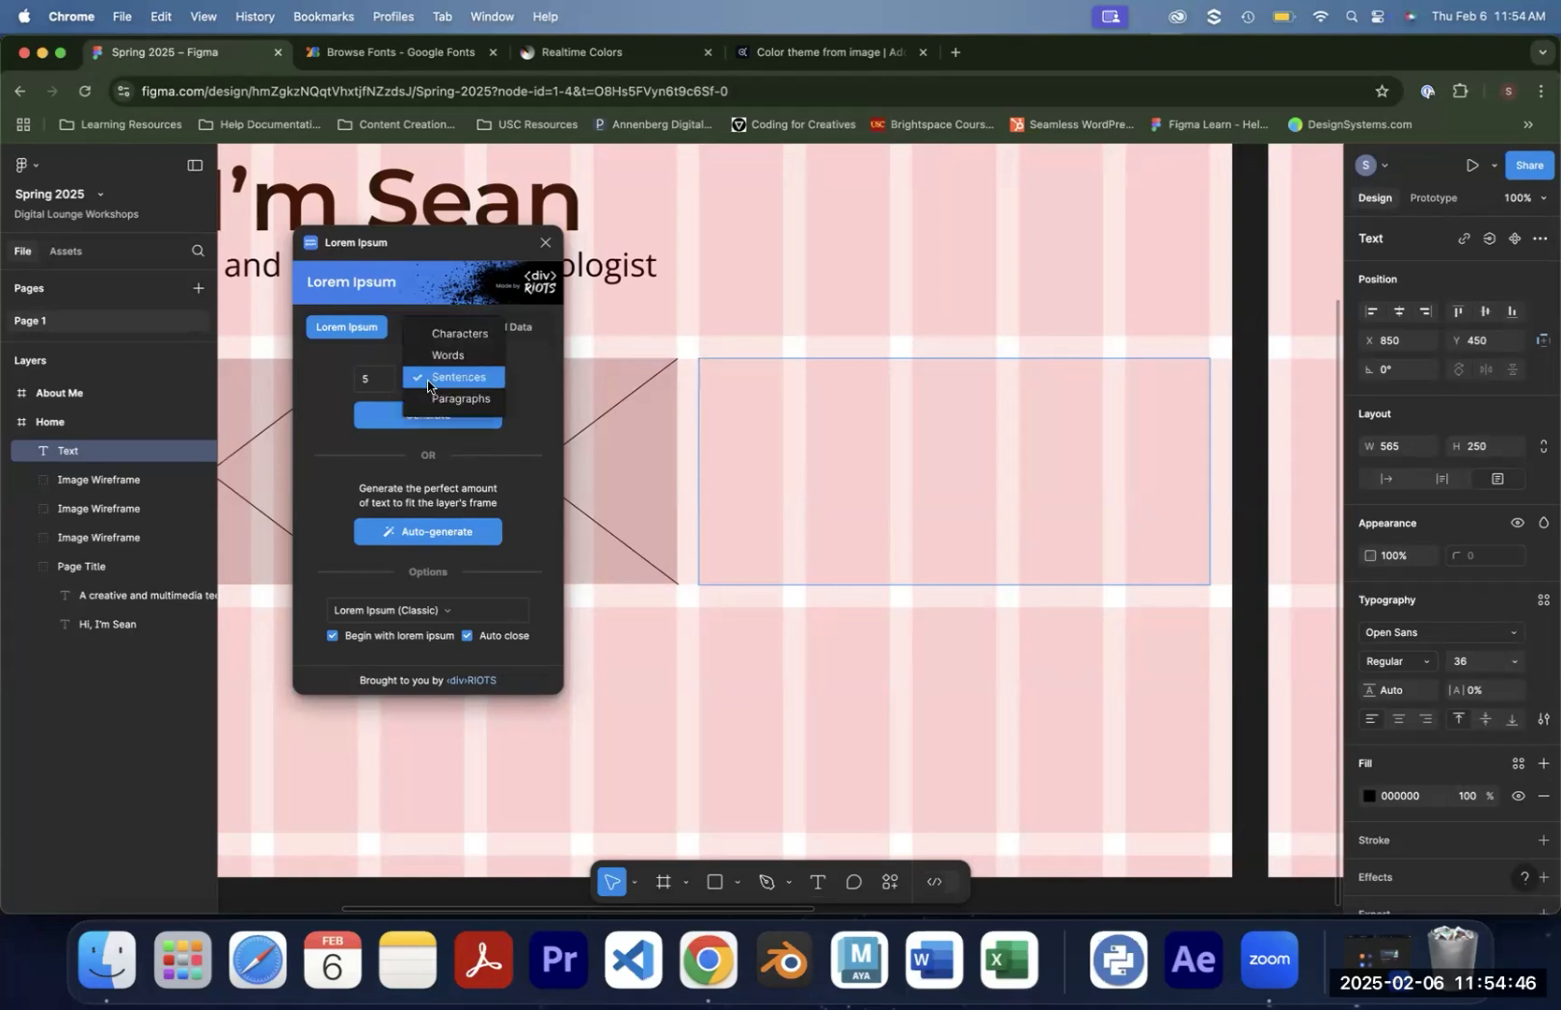
{"action": "left_click", "coordinate": [543, 377]}
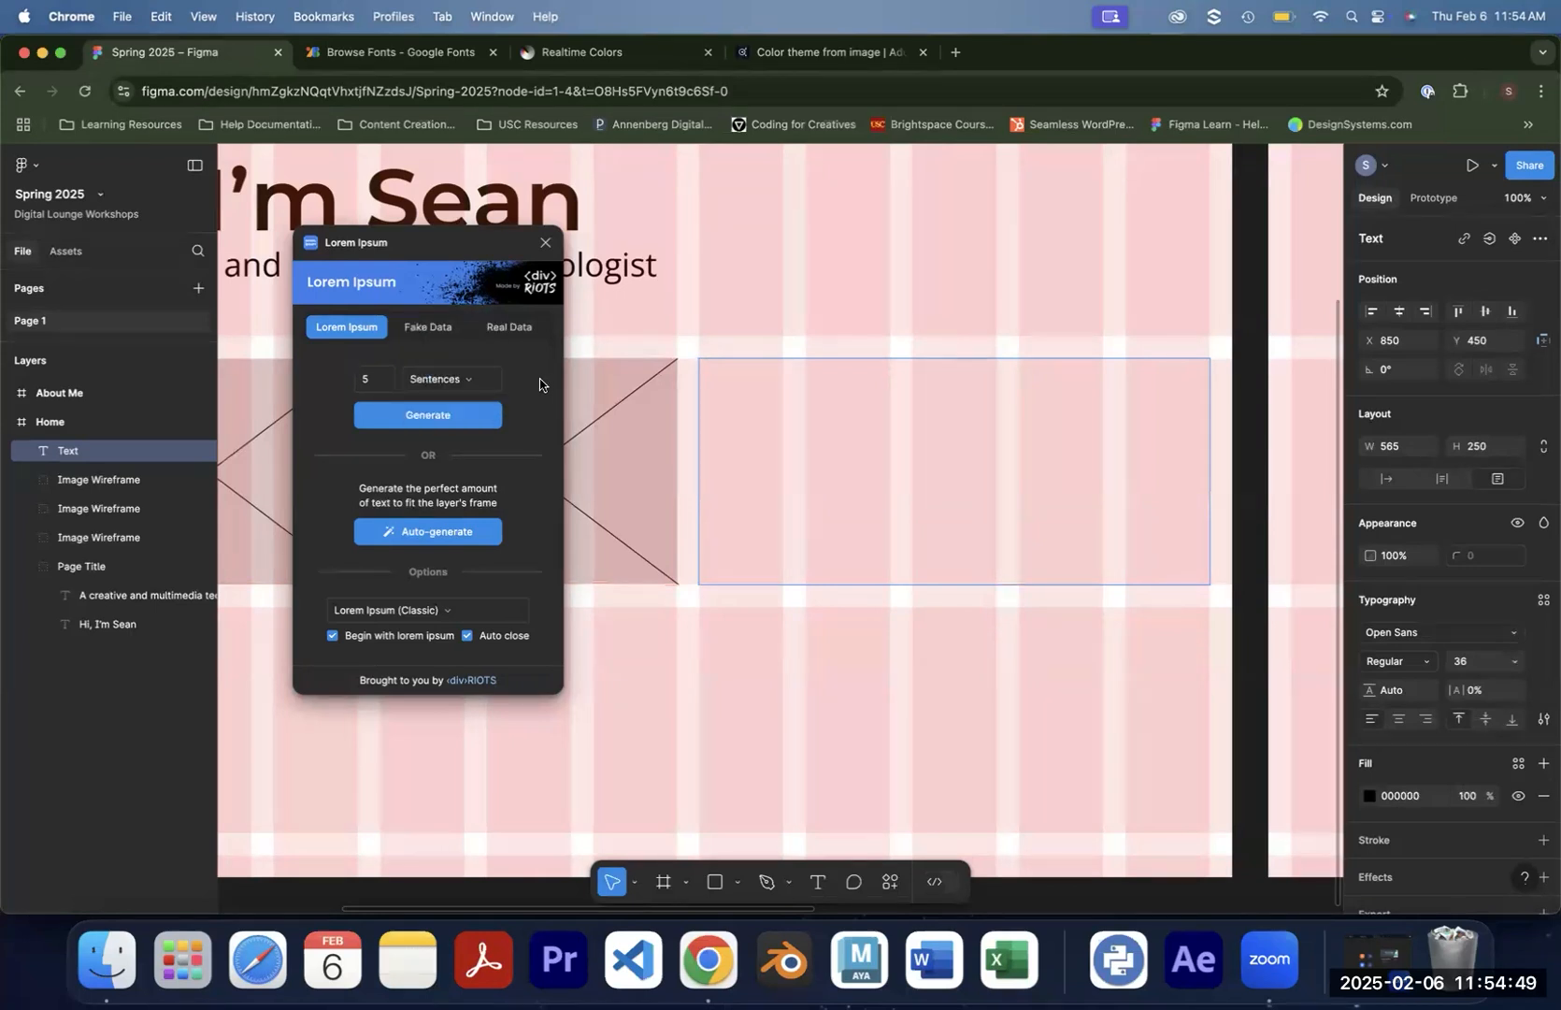
{"action": "left_click", "coordinate": [424, 533]}
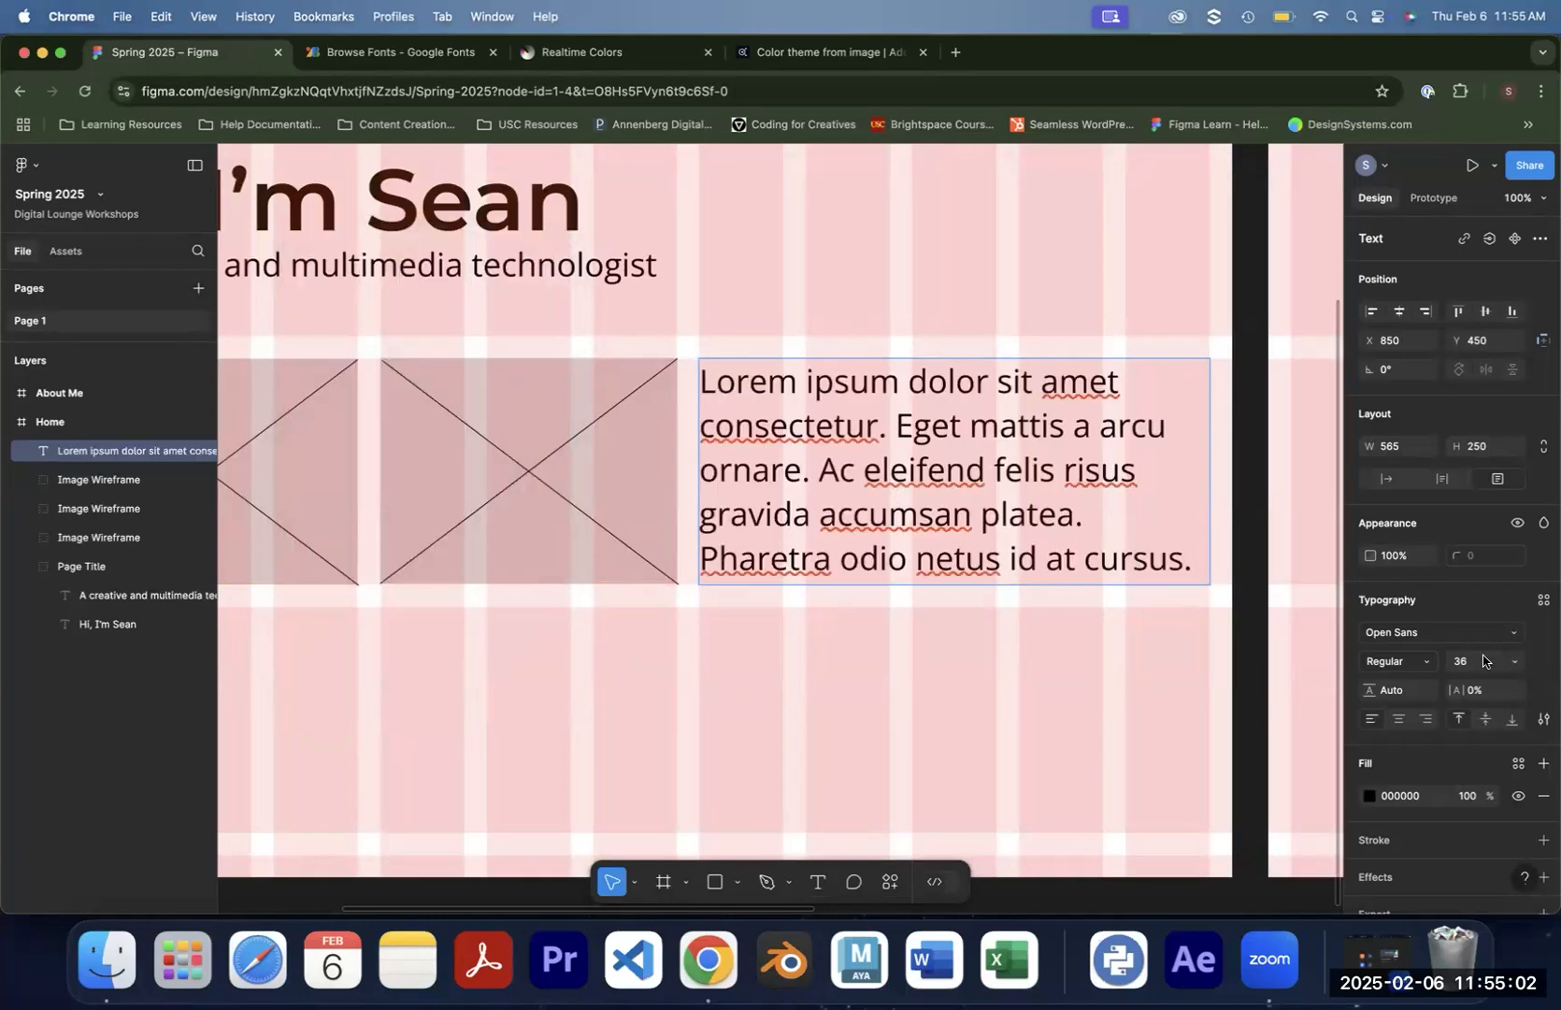
Set the lorem ipsum paragraph's font size to 24
{"action": "left_click", "coordinate": [1513, 661]}
{"action": "key", "text": "Escape"}
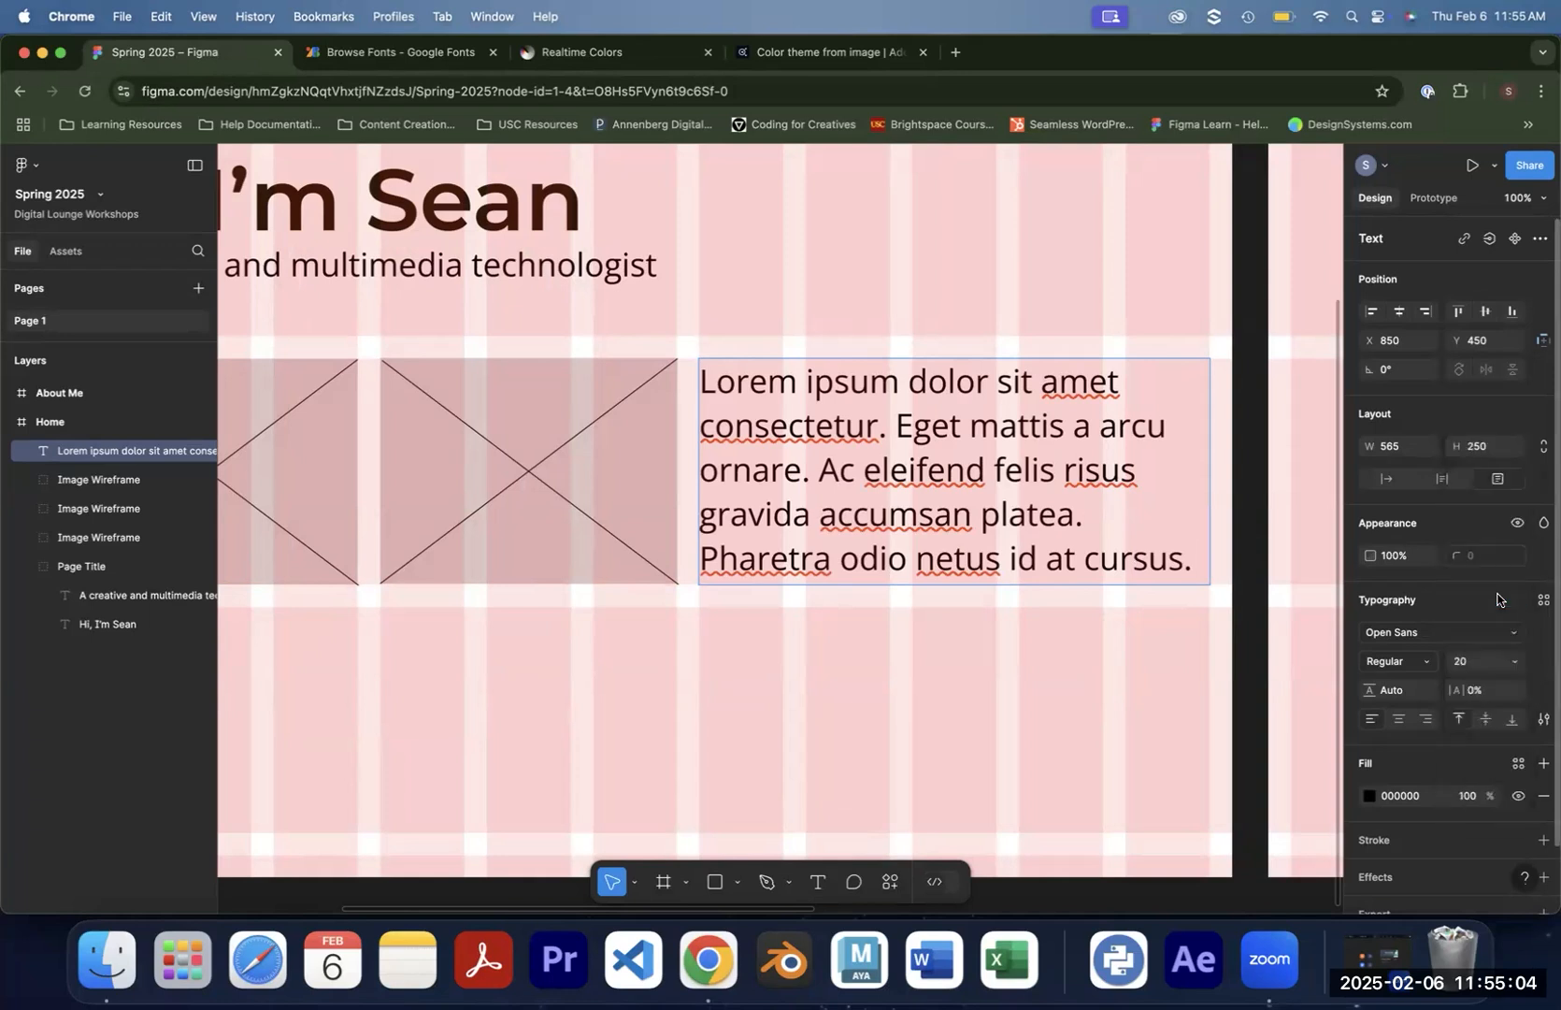
{"action": "left_click", "coordinate": [1514, 659]}
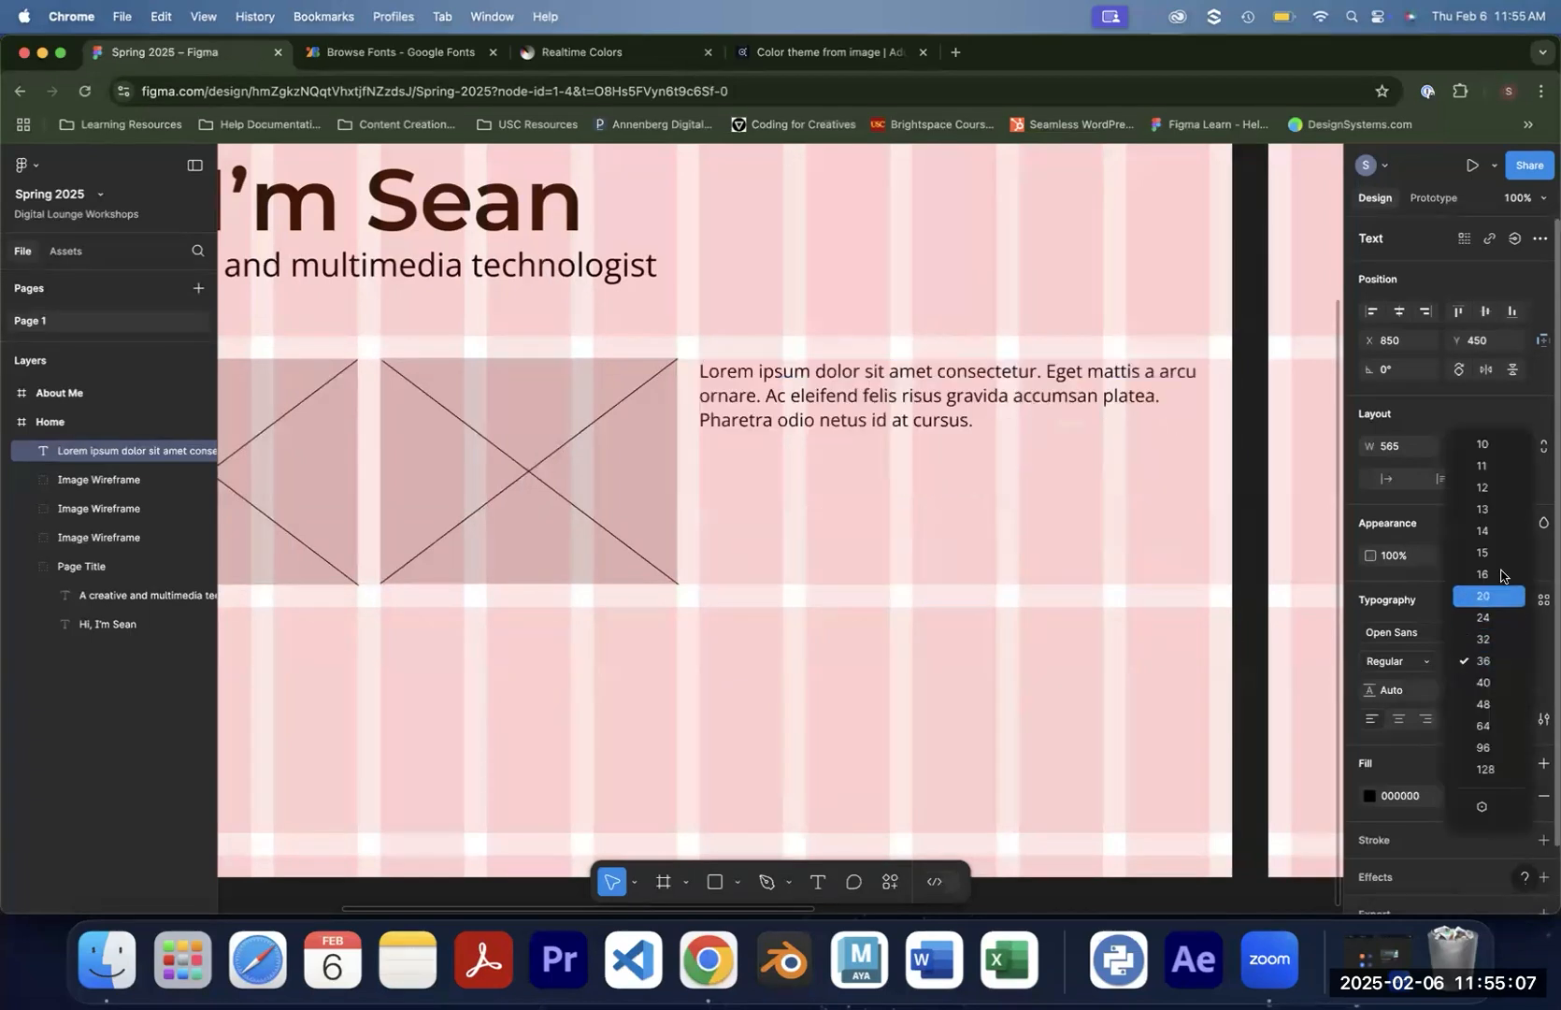
{"action": "left_click", "coordinate": [1486, 618]}
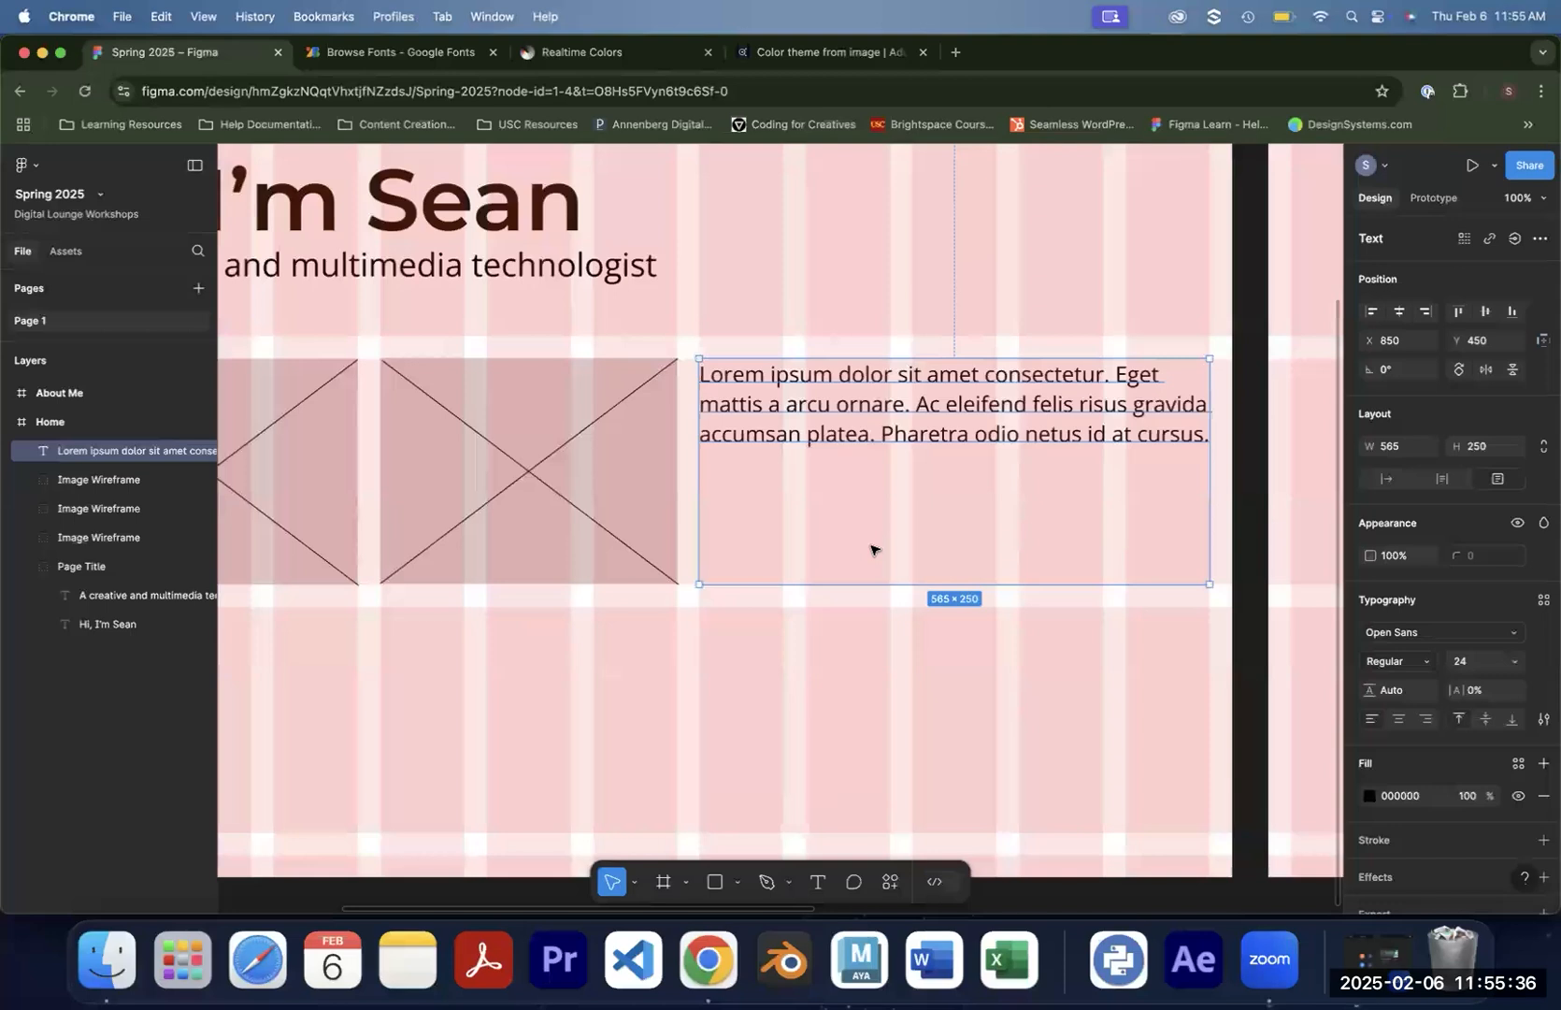
{"action": "key", "text": "Escape"}
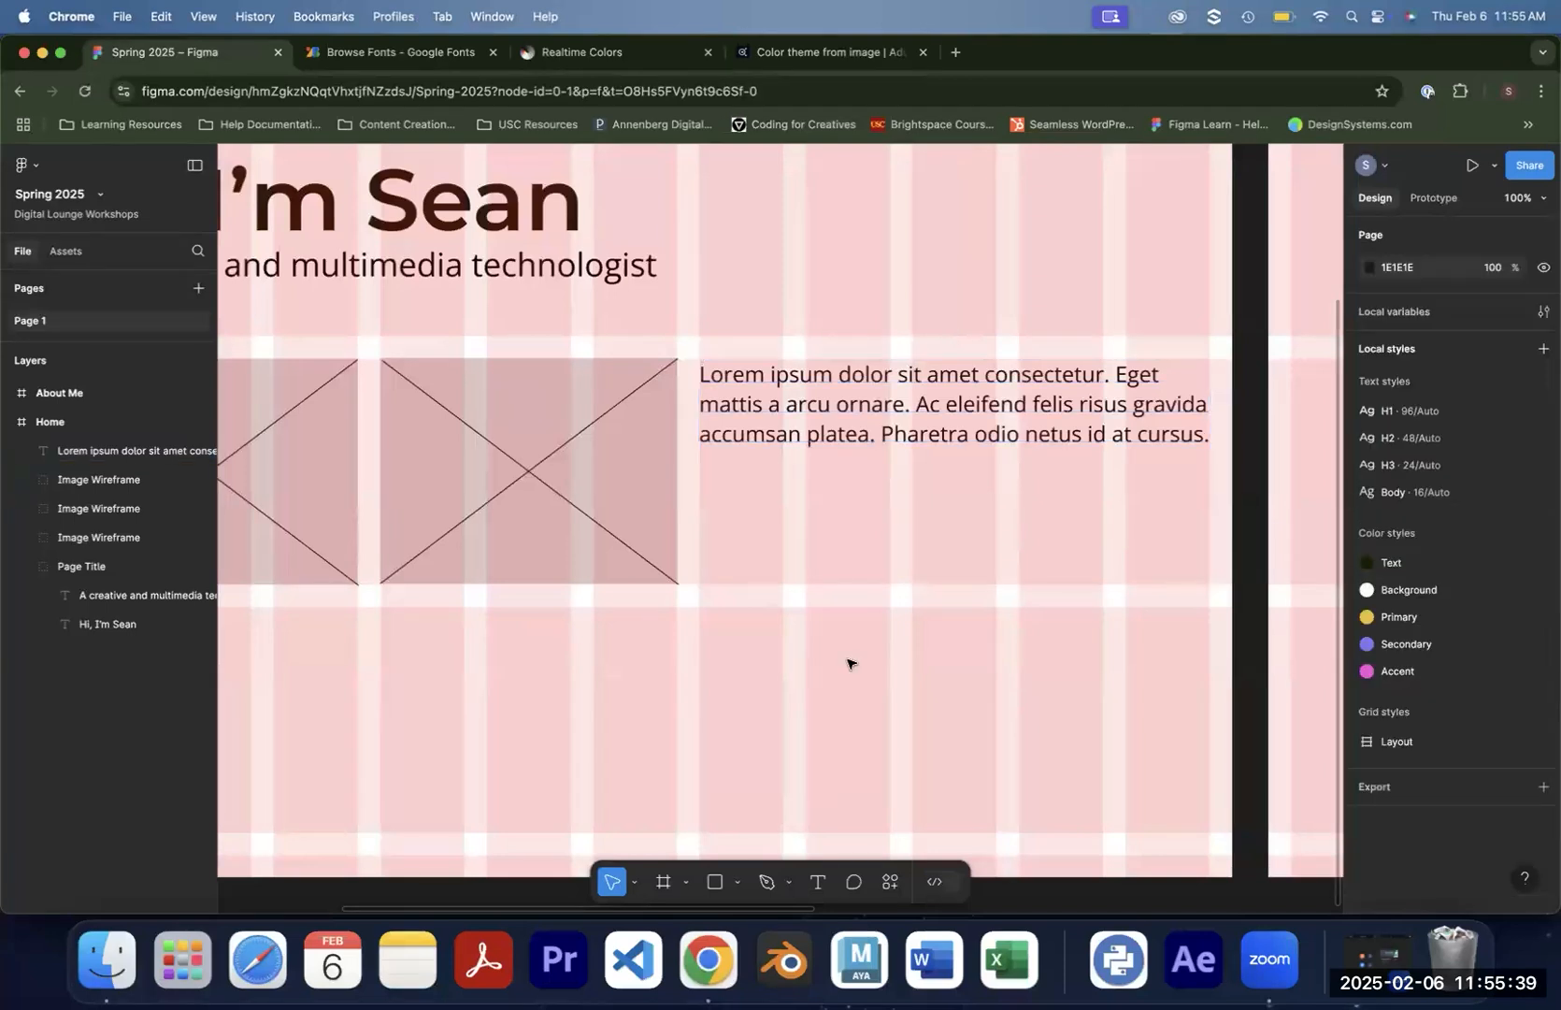
Run the Iconify plugin on the Home frame and search its icons for "home"
{"action": "right_click", "coordinate": [847, 665]}
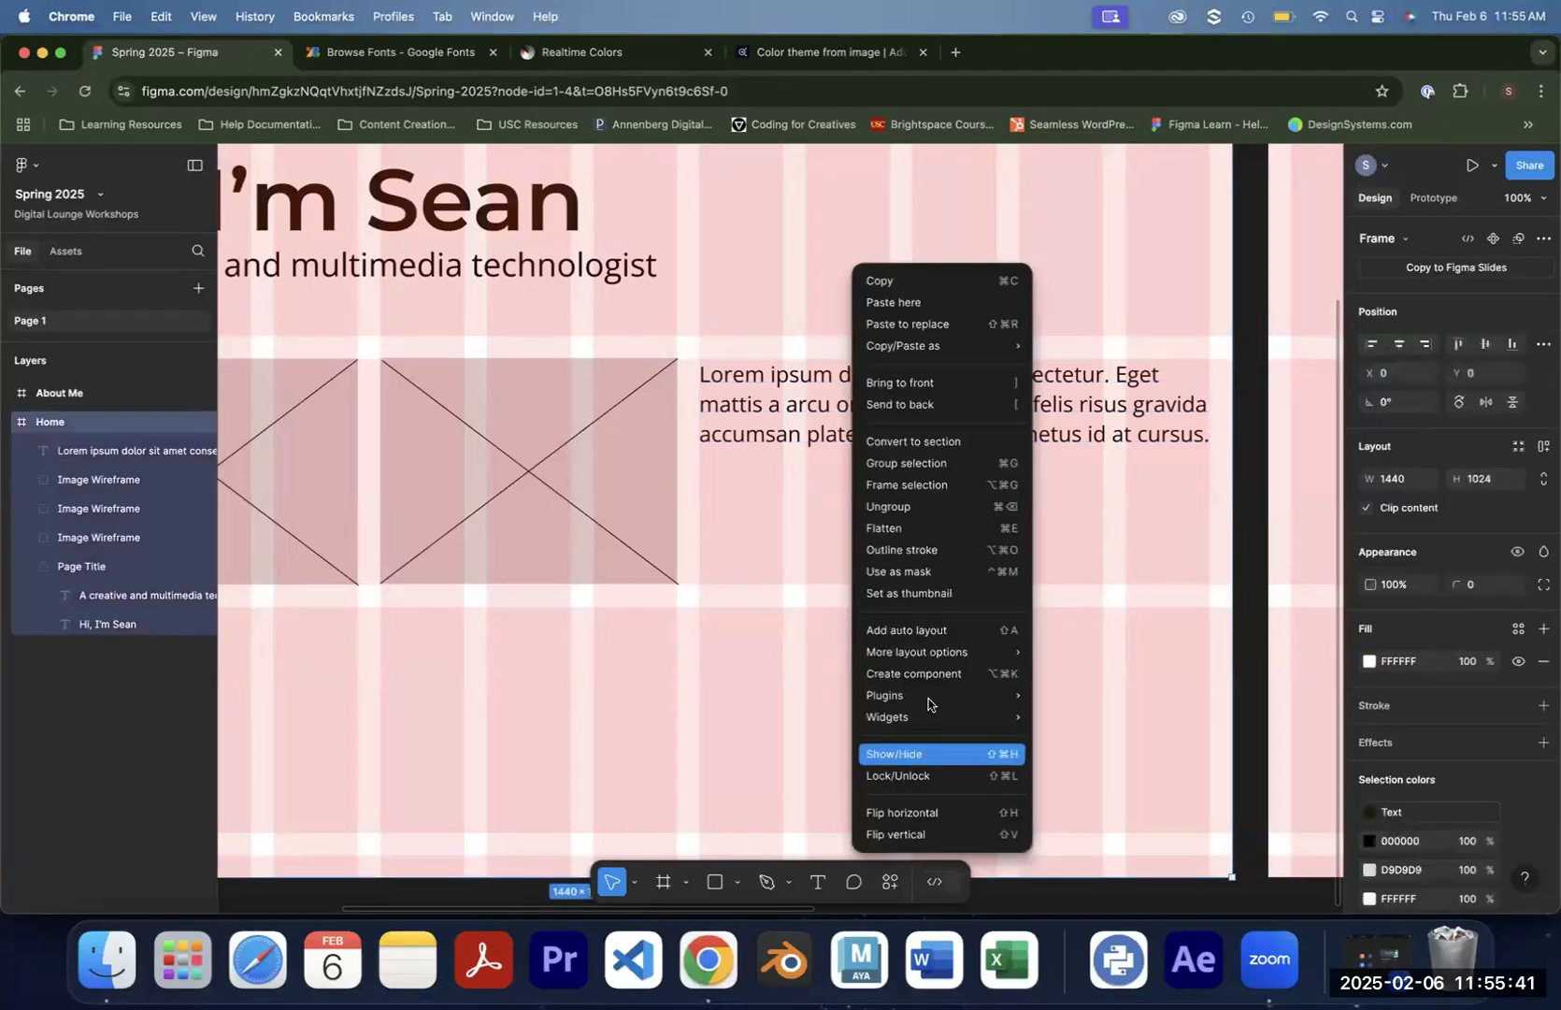
{"action": "mouse_move", "coordinate": [927, 703]}
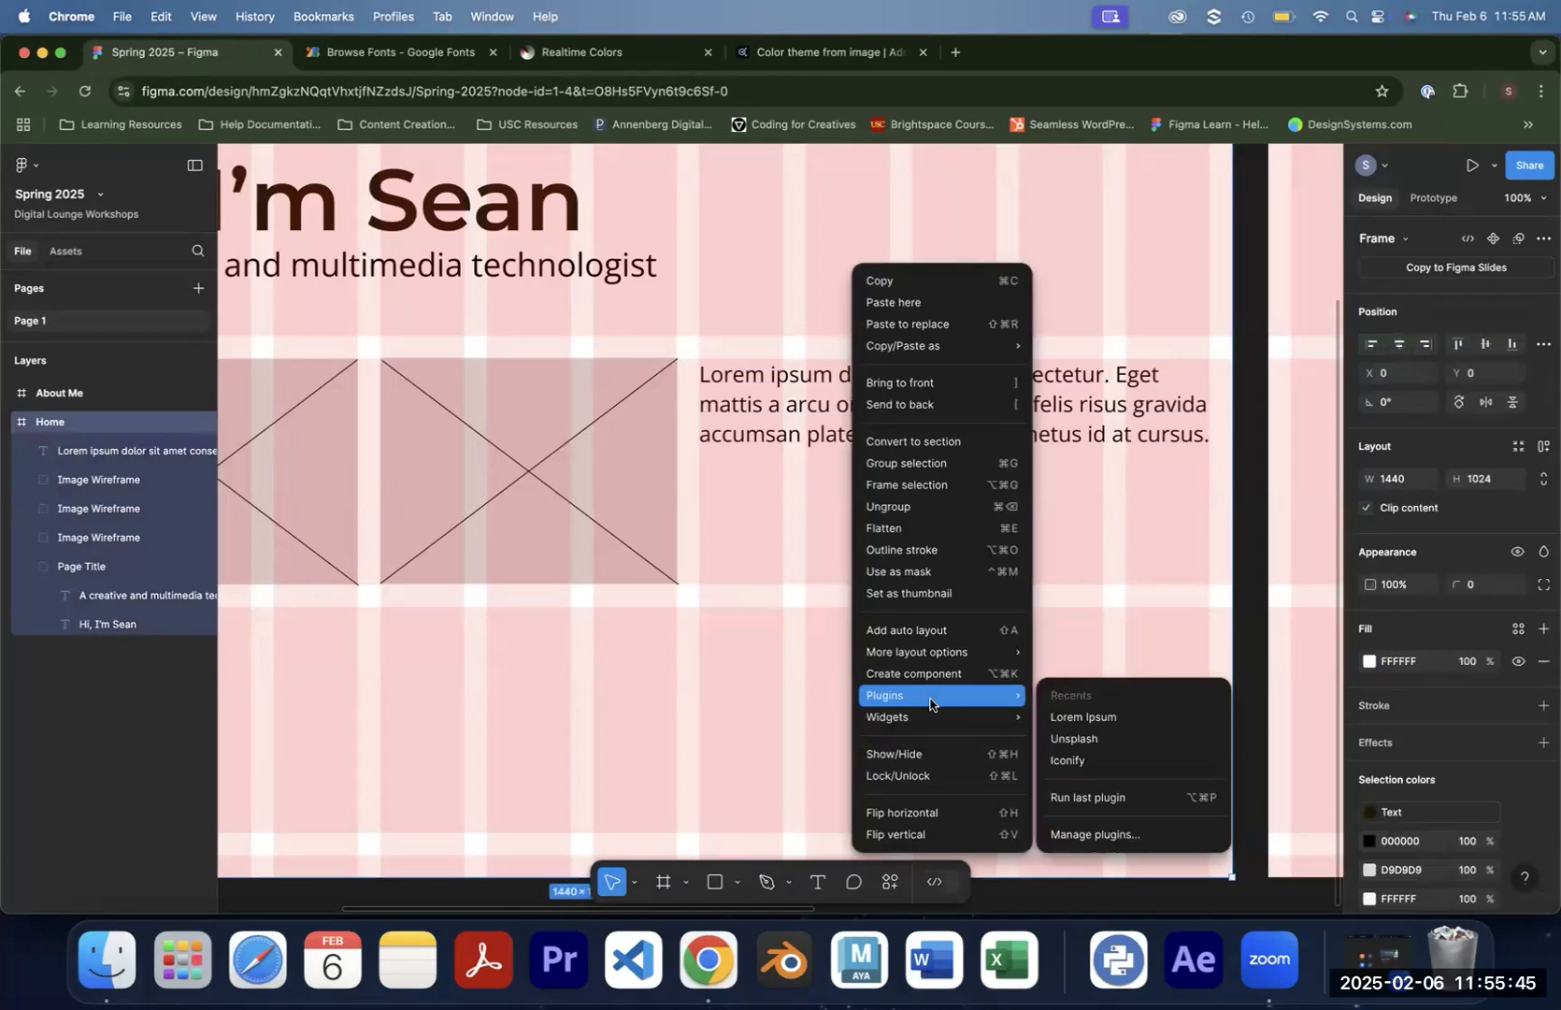
{"action": "left_click", "coordinate": [1125, 762]}
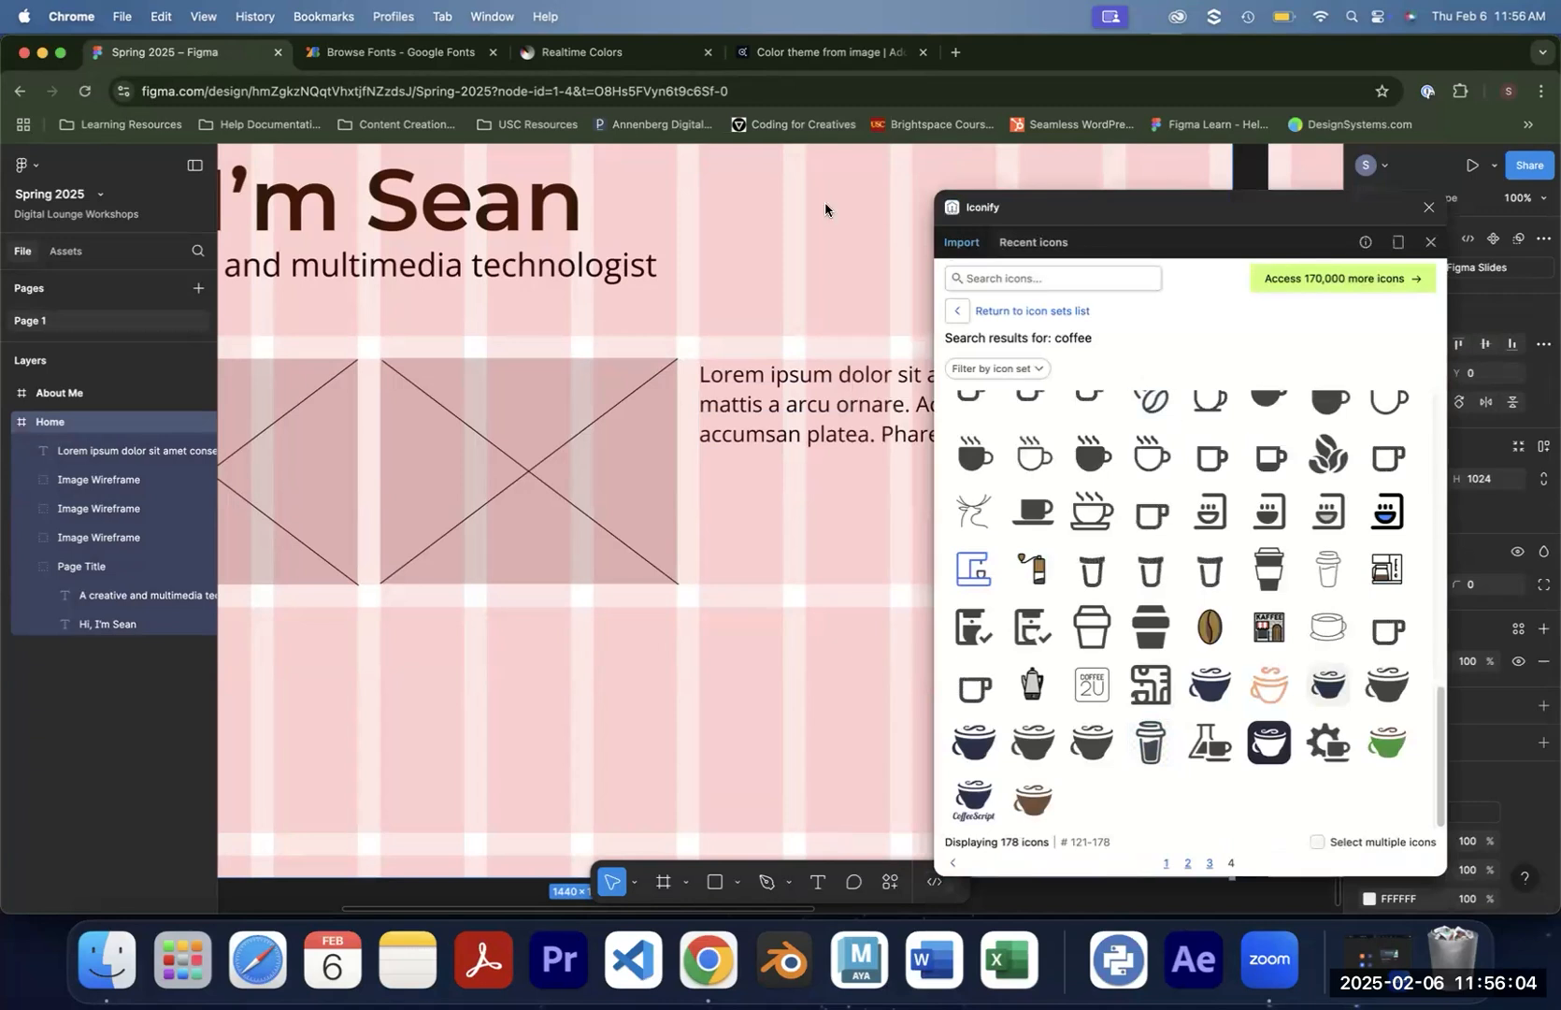
{"action": "left_click_drag", "start_coordinate": [1047, 206], "coordinate": [512, 160]}
{"action": "left_click", "coordinate": [514, 234]}
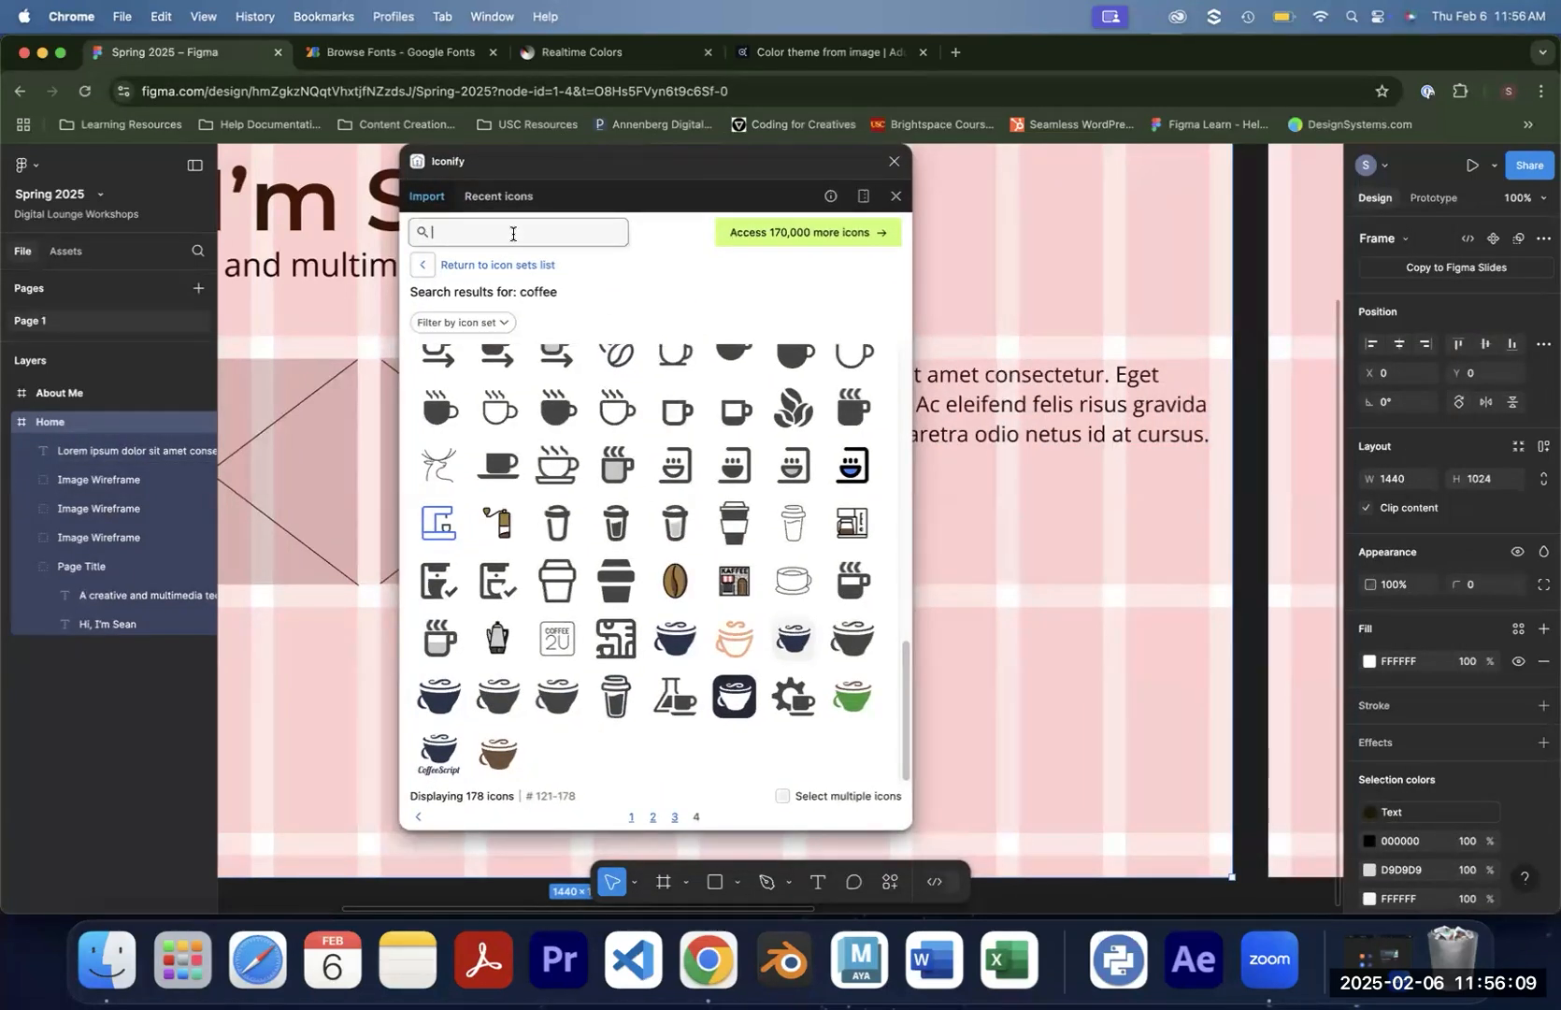
{"action": "type", "text": "home"}
{"action": "key", "text": "Return"}
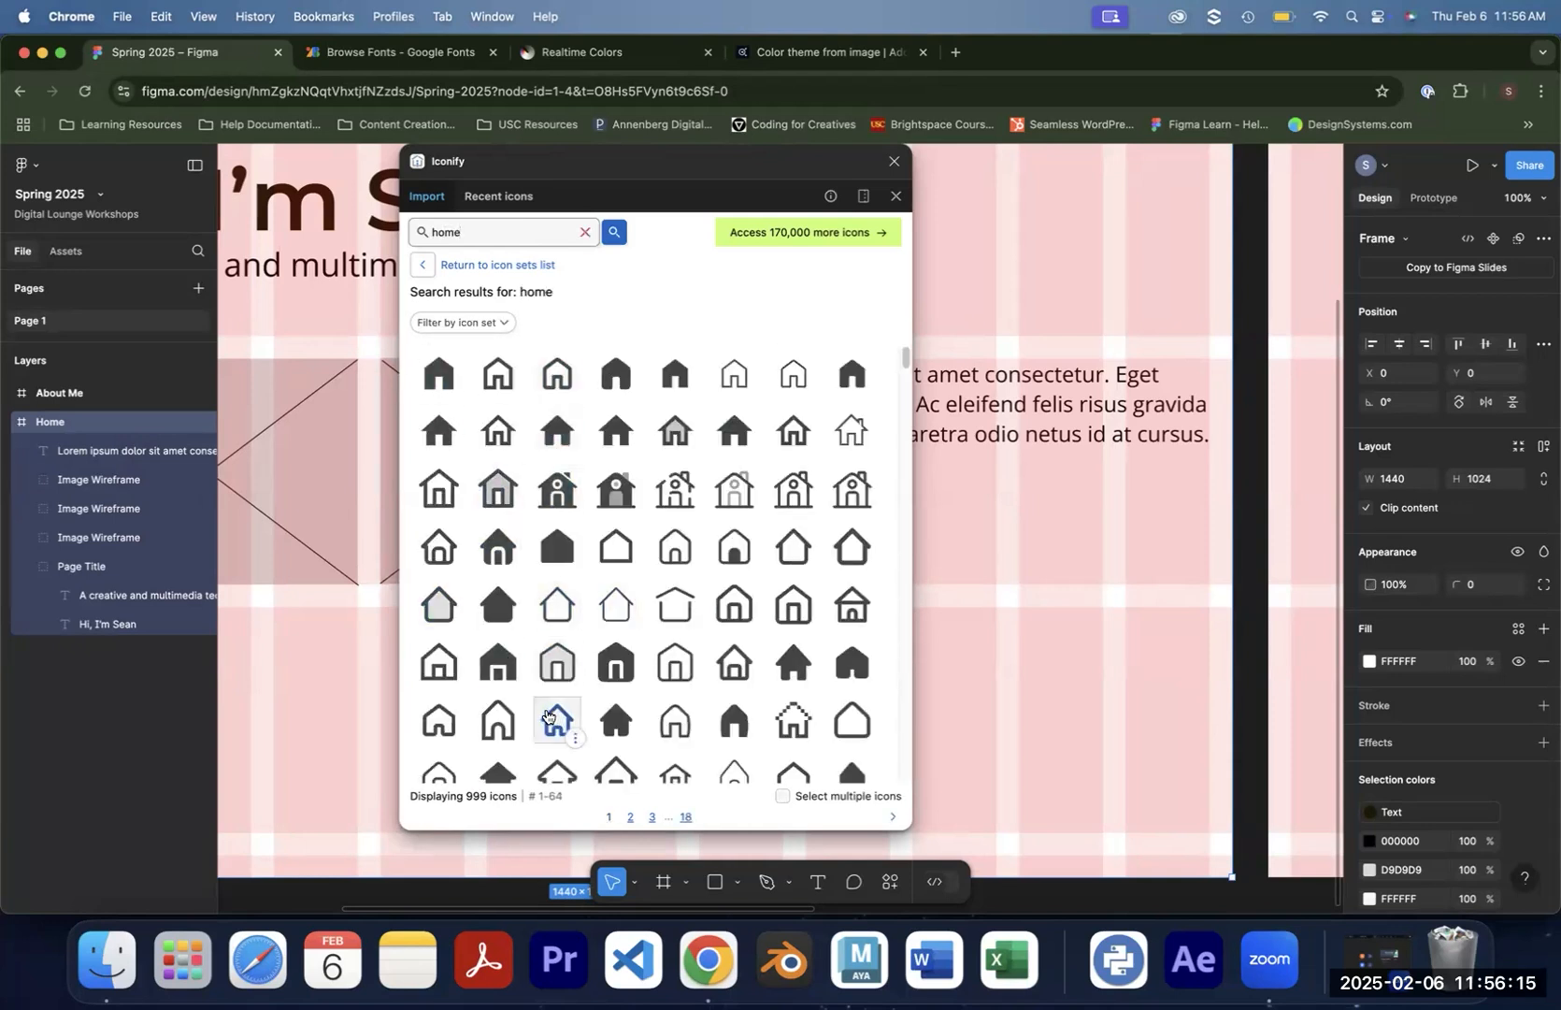
Search the Iconify icons for "phone" and for "photoshop", and close the plugin
{"action": "double_click", "coordinate": [441, 232]}
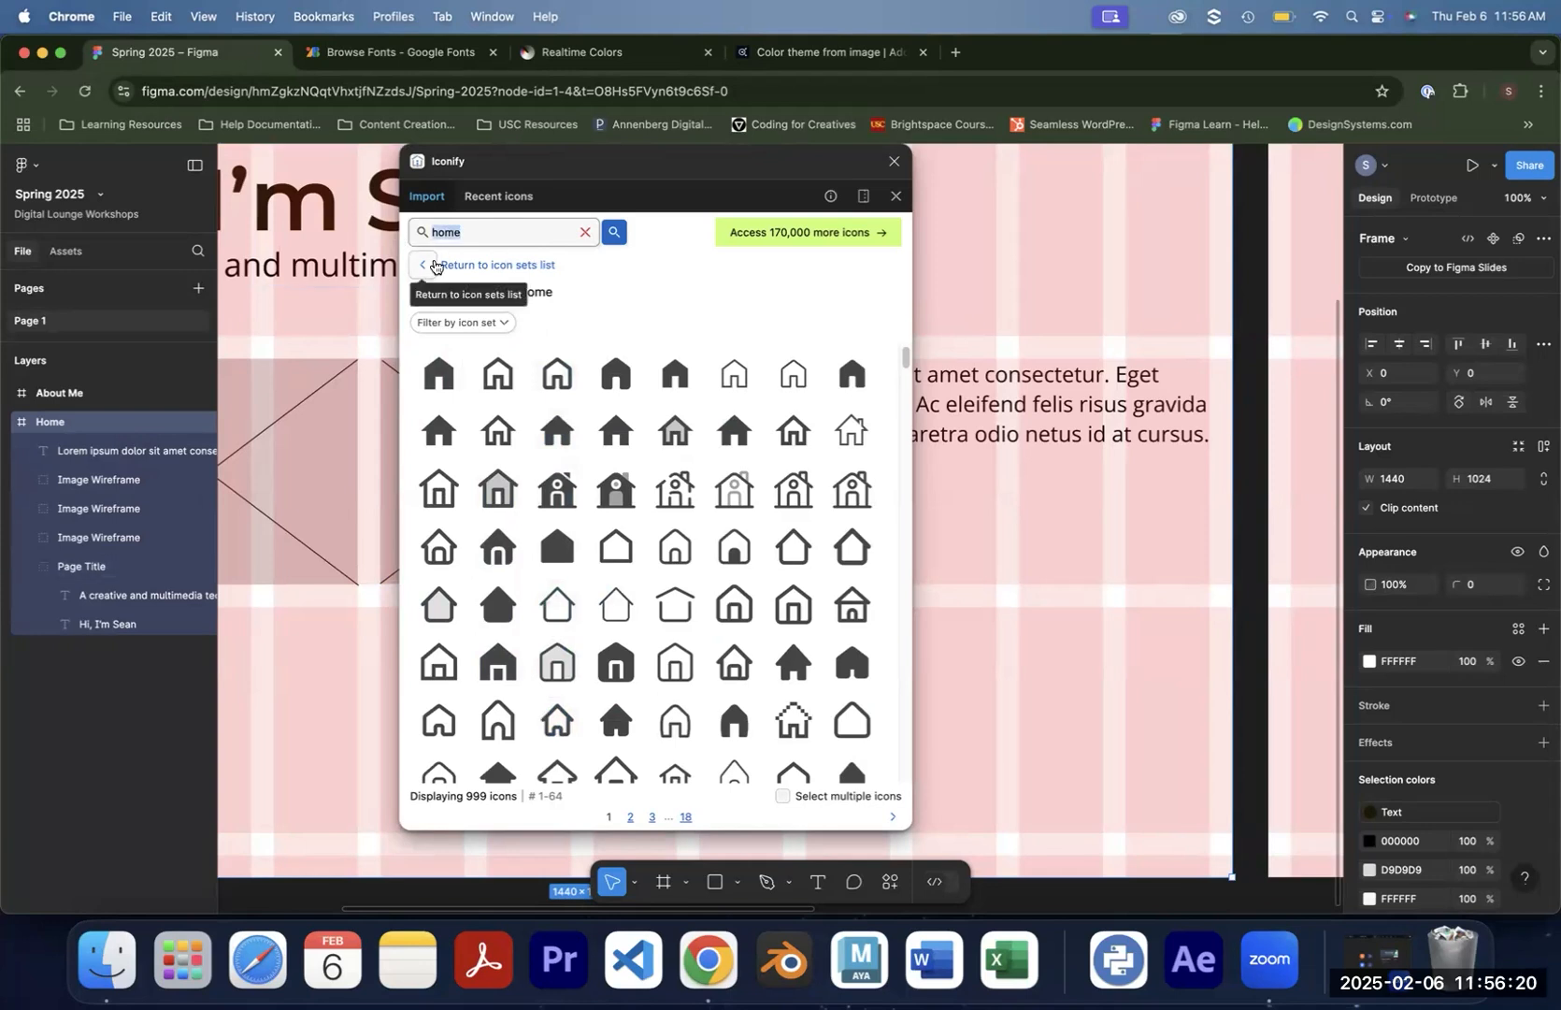
{"action": "type", "text": "phone"}
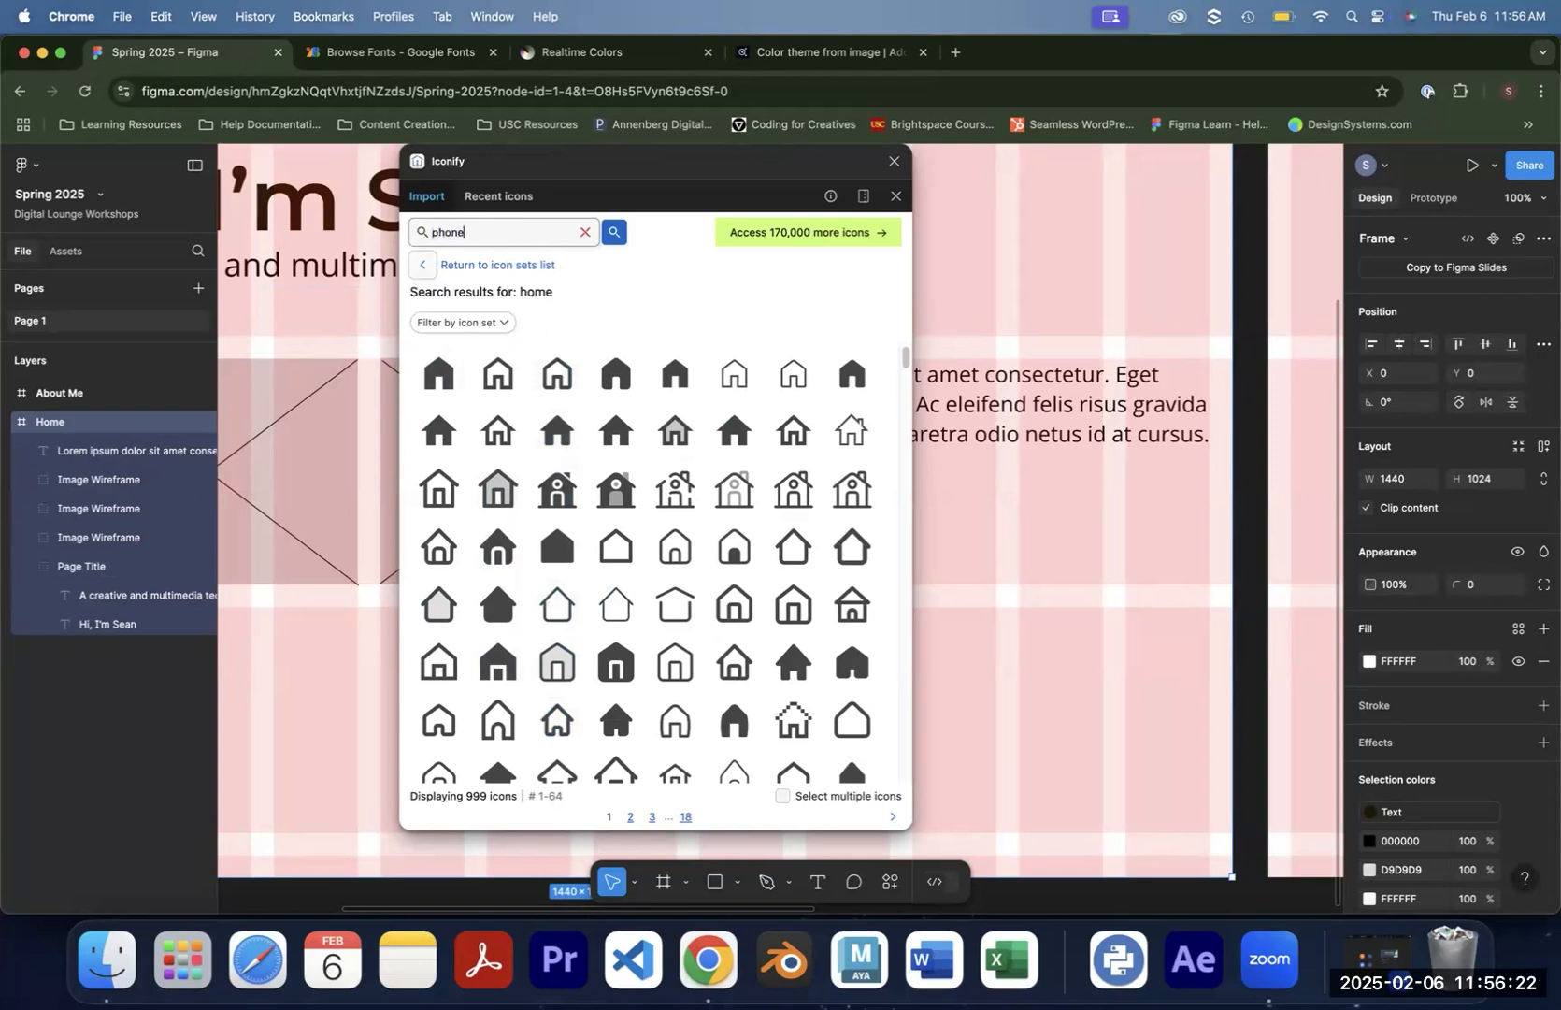
{"action": "key", "text": "Return"}
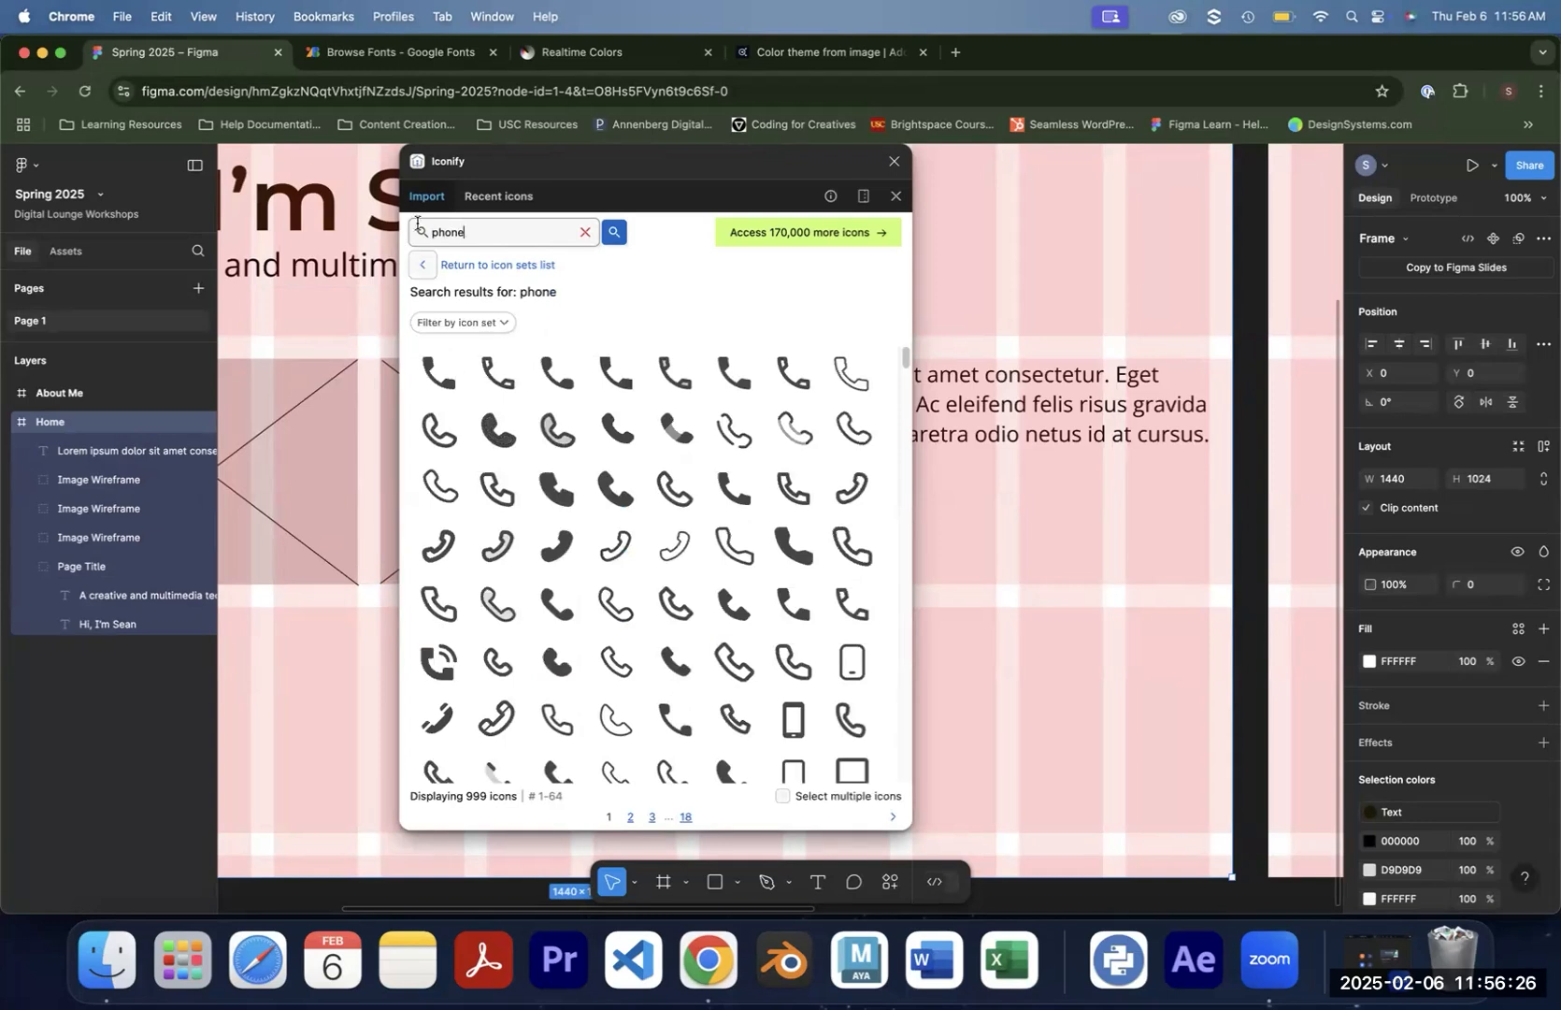
{"action": "left_click_drag", "start_coordinate": [466, 232], "coordinate": [409, 228]}
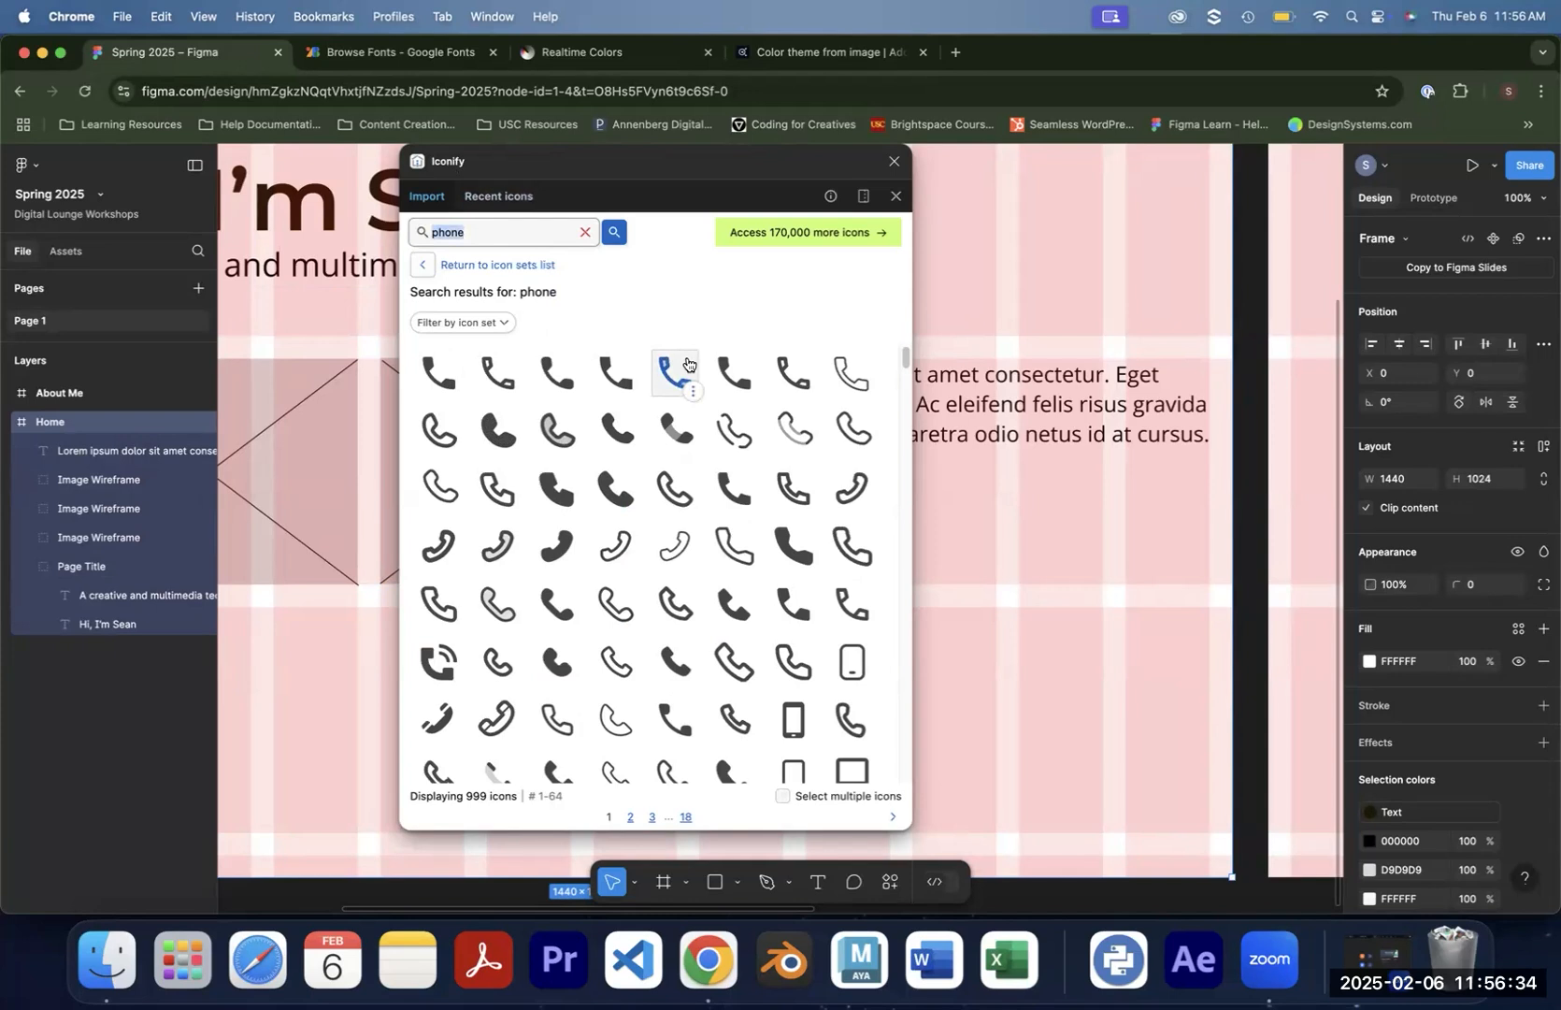
{"action": "type", "text": "photoshop"}
{"action": "key", "text": "Return"}
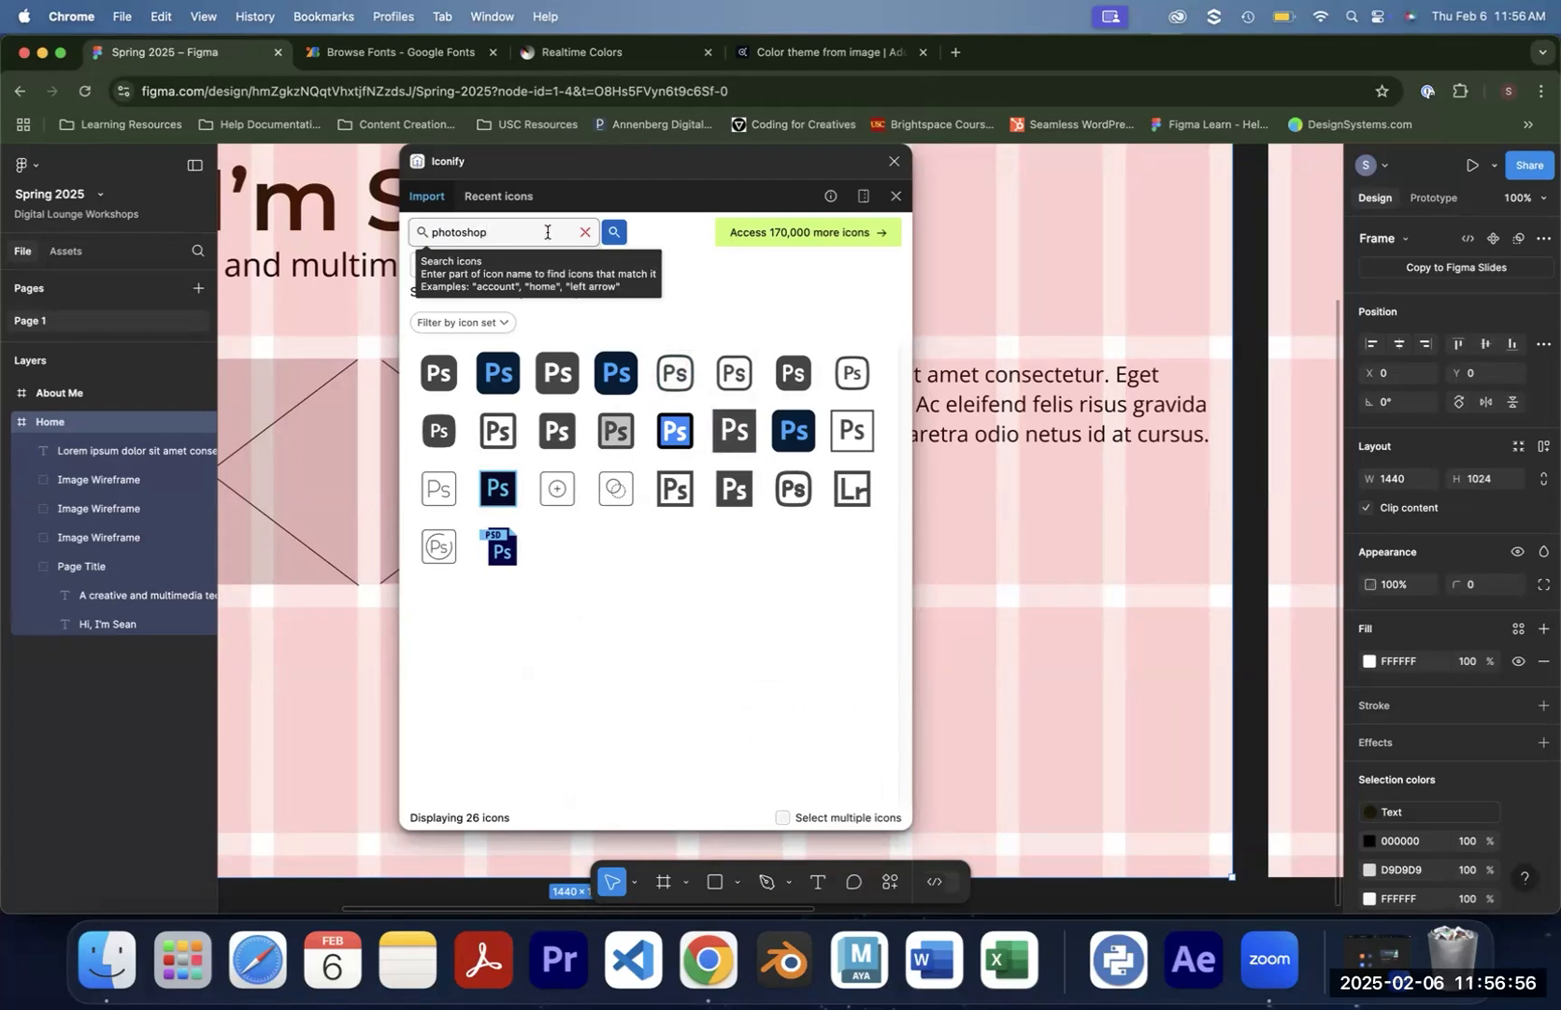
{"action": "key", "text": "Return"}
{"action": "left_click", "coordinate": [896, 163]}
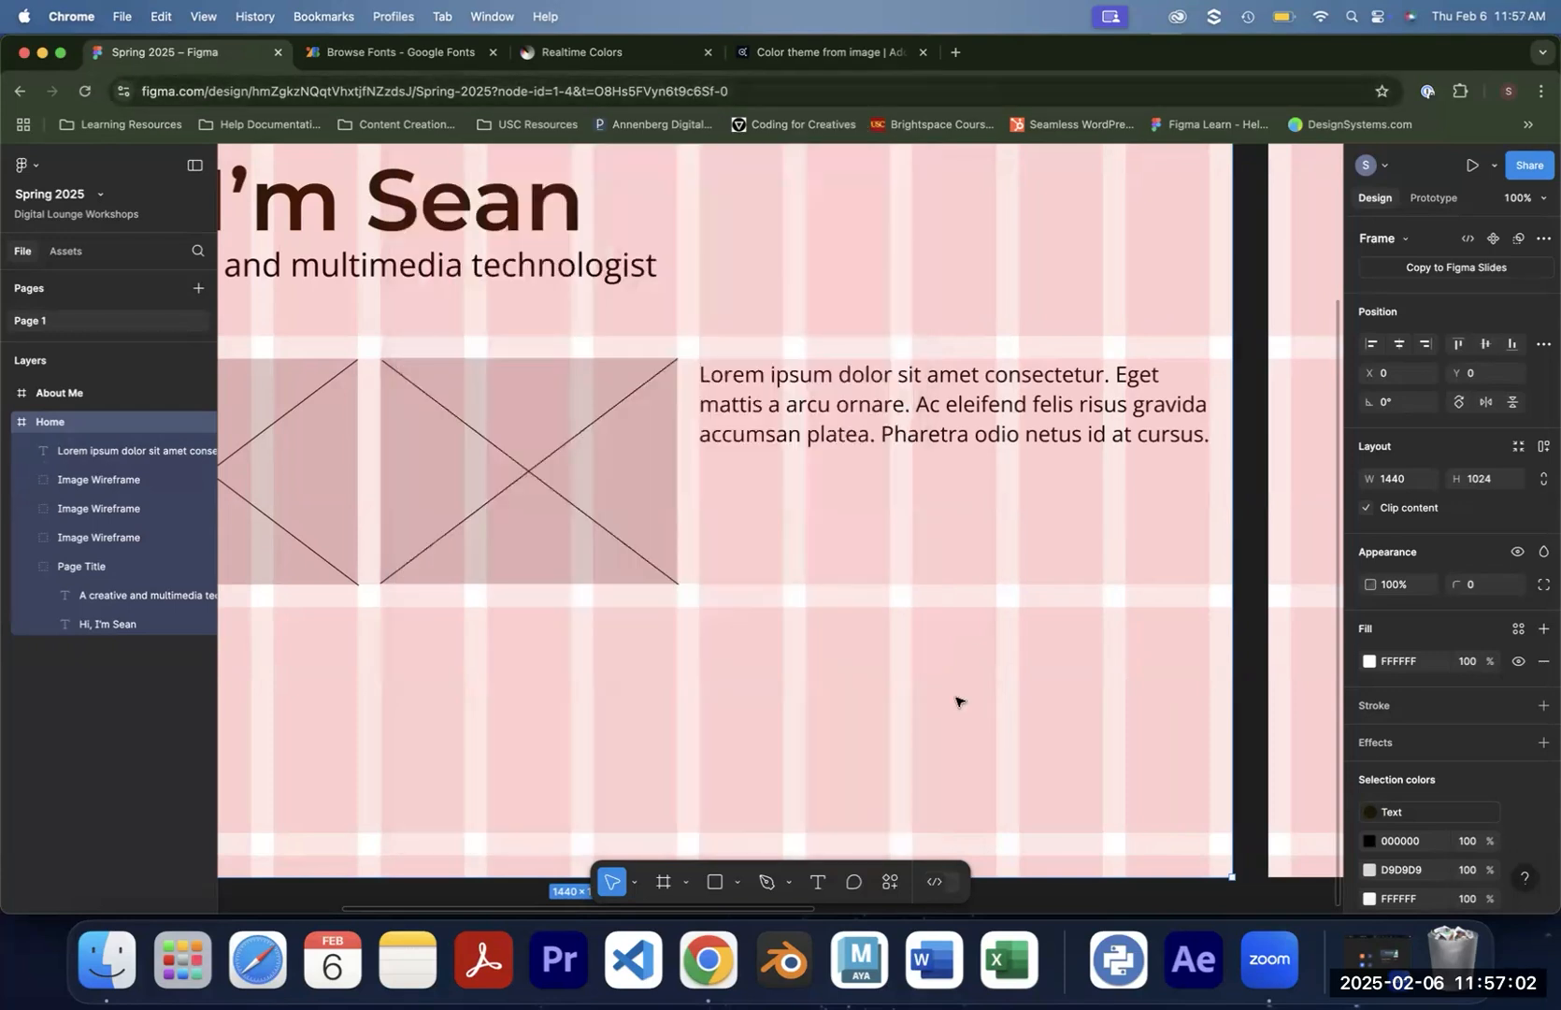
Run the Unsplash plugin on the Home frame and insert a random image from the nature preset as its fill
{"action": "left_click", "coordinate": [893, 688]}
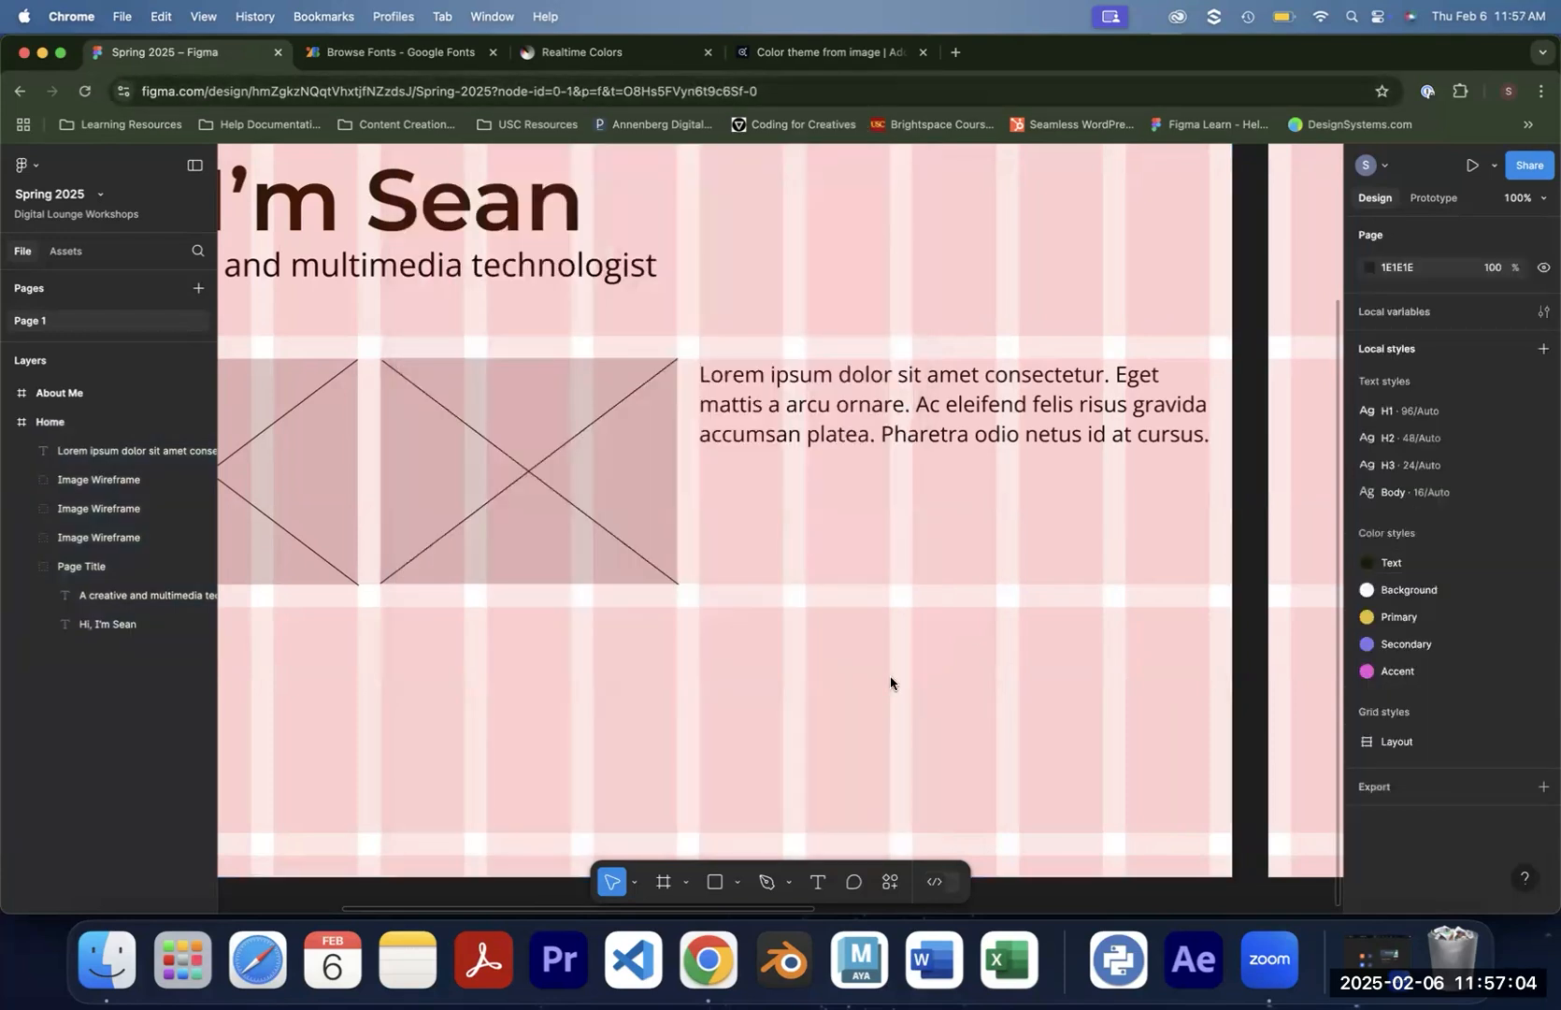
{"action": "right_click", "coordinate": [893, 687]}
{"action": "mouse_move", "coordinate": [1010, 693]}
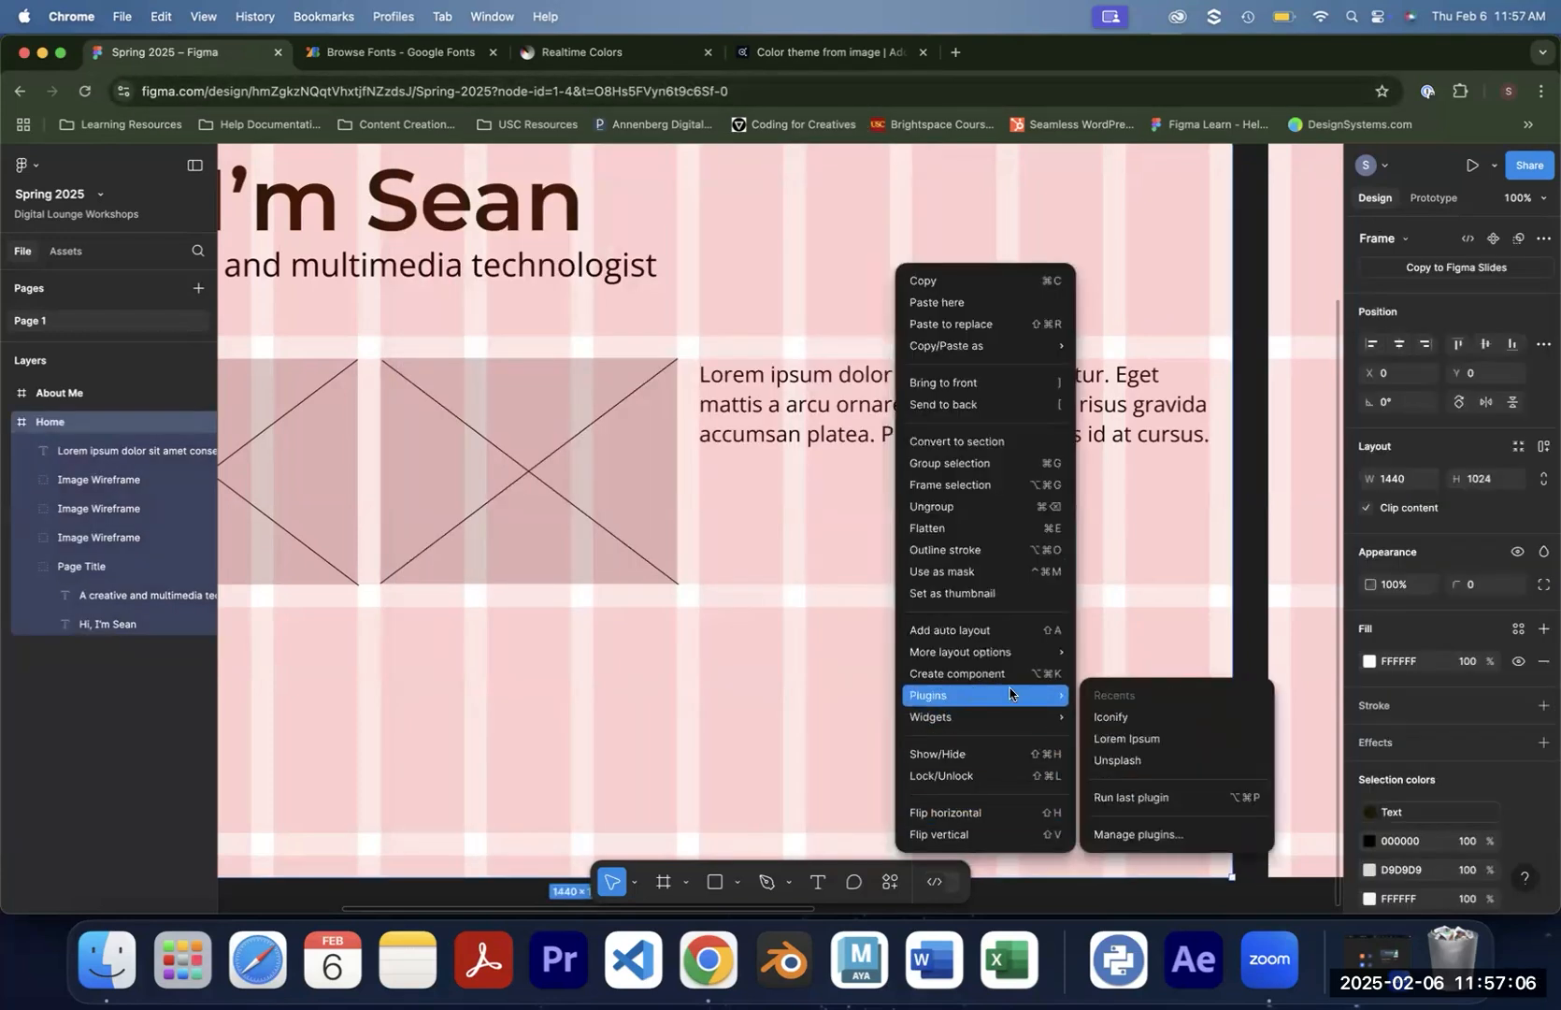
{"action": "left_click", "coordinate": [1161, 763]}
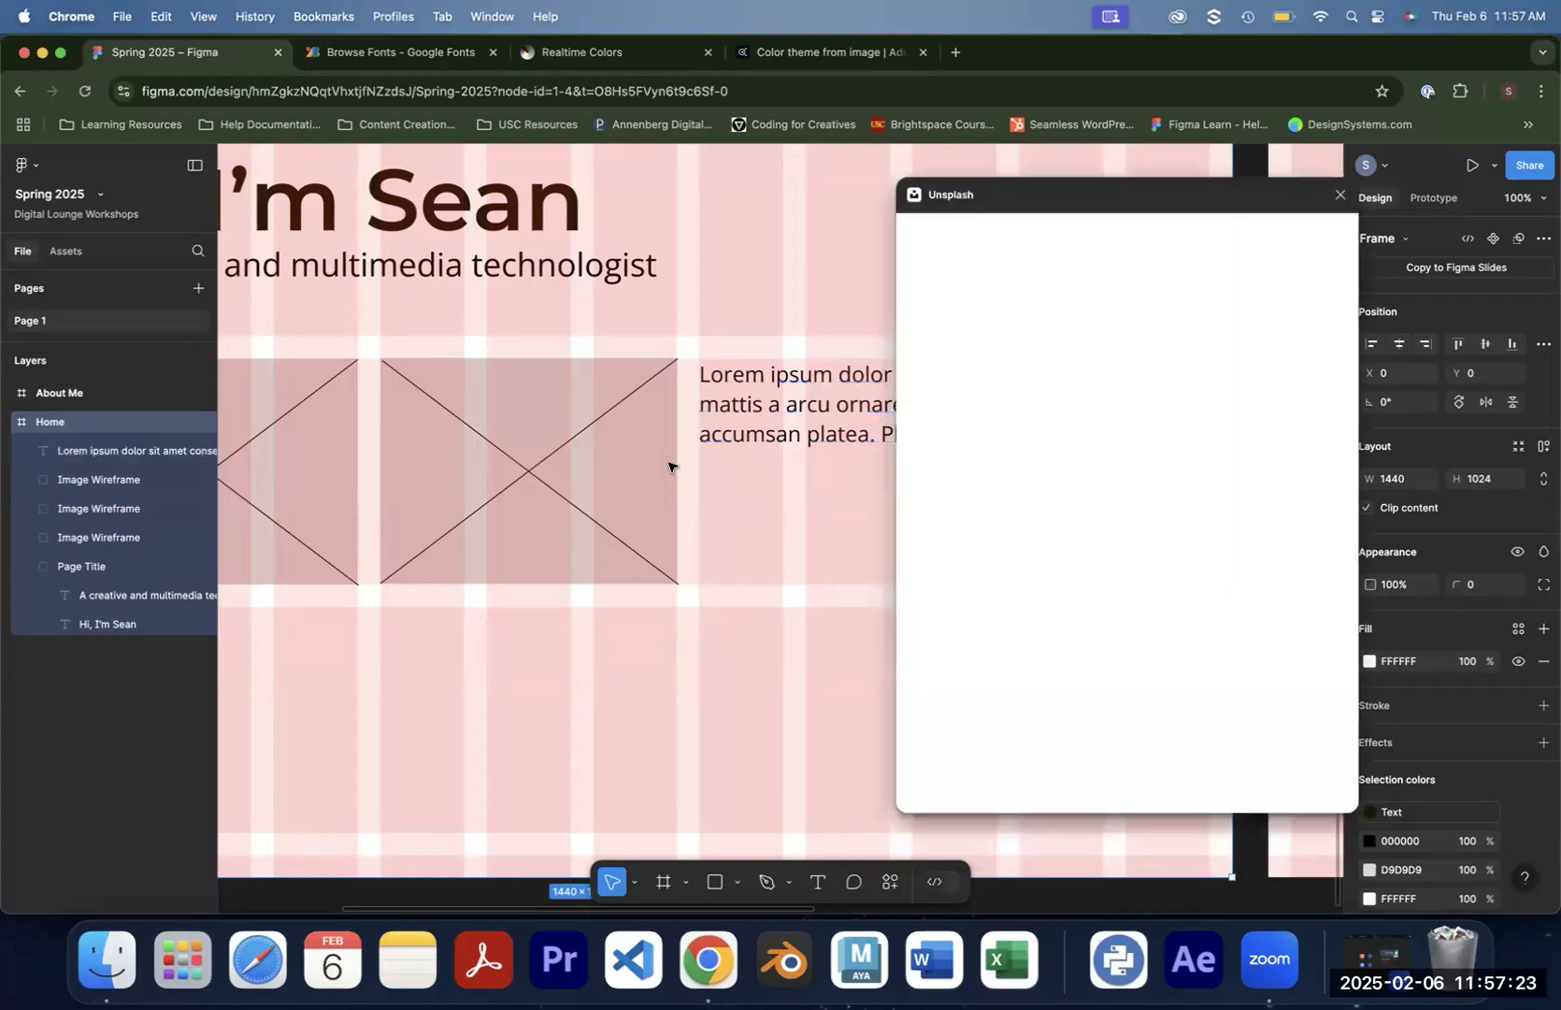
{"action": "left_click_drag", "start_coordinate": [1098, 213], "coordinate": [422, 209]}
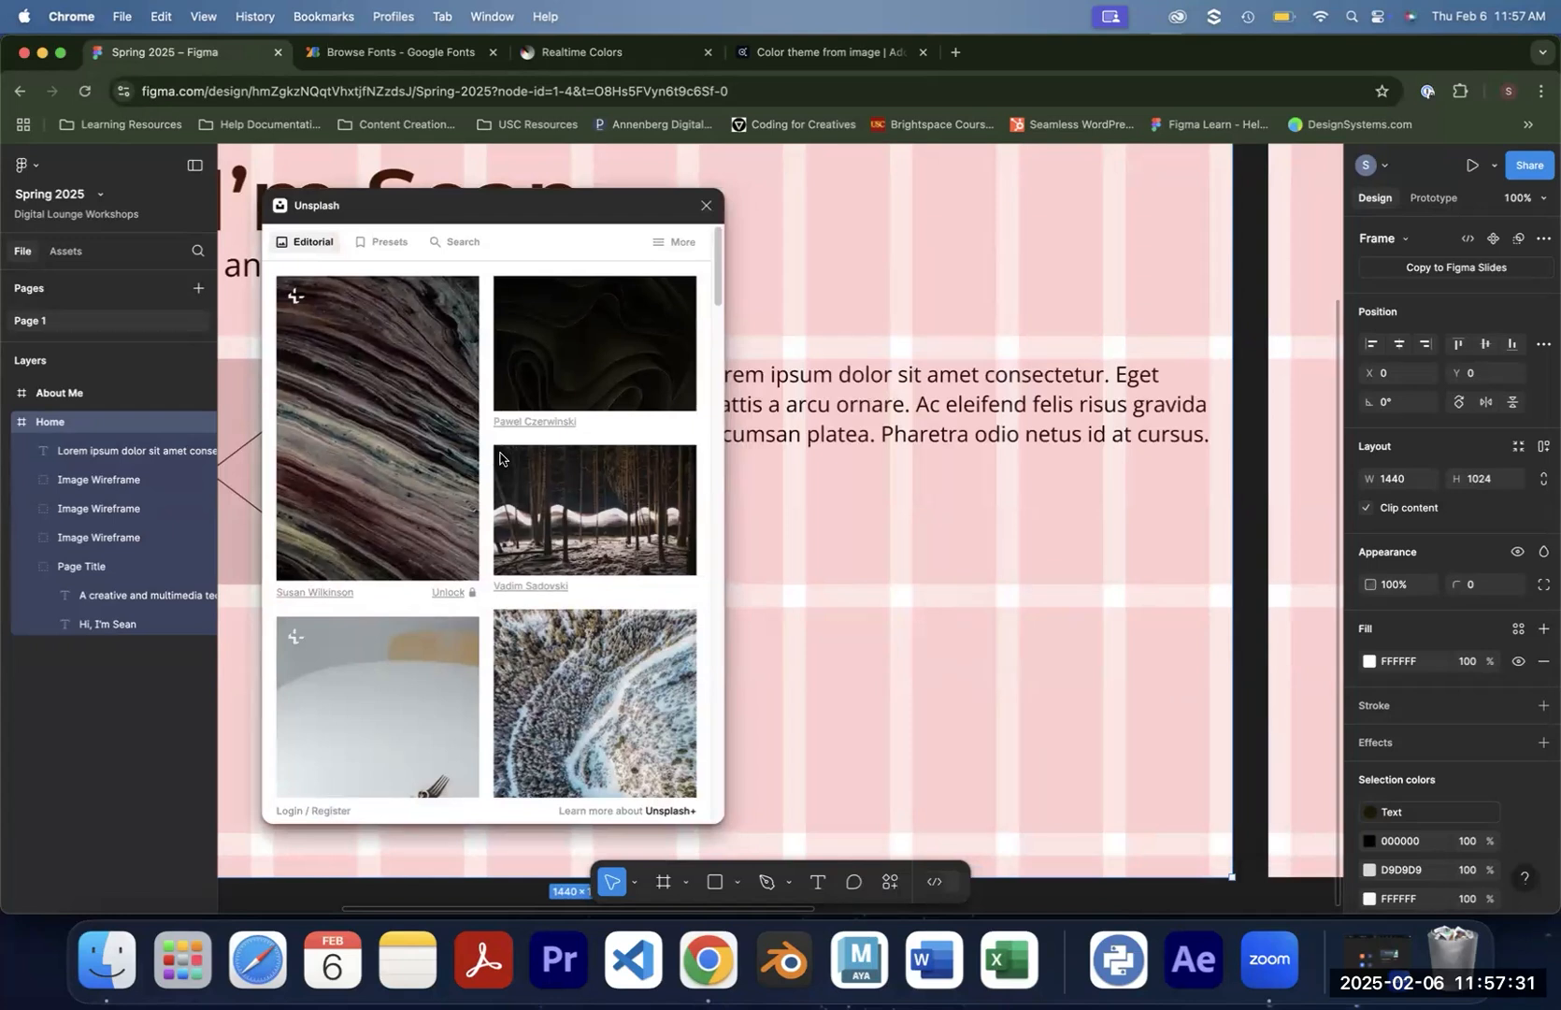
{"action": "left_click", "coordinate": [362, 243]}
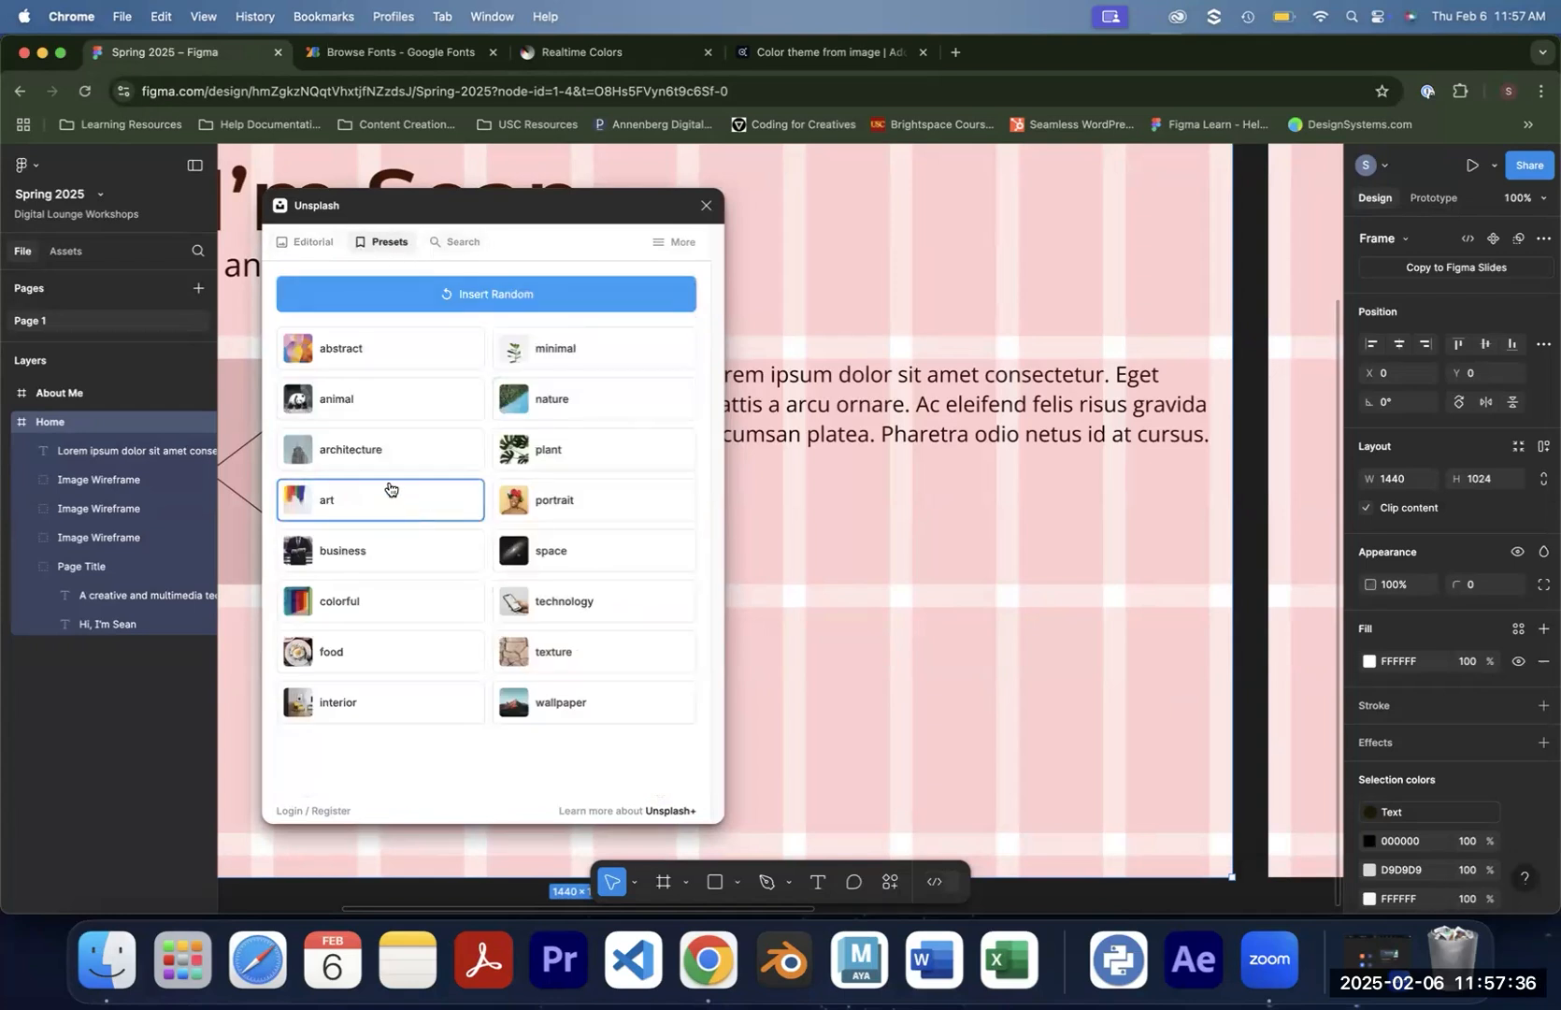
{"action": "left_click", "coordinate": [533, 416]}
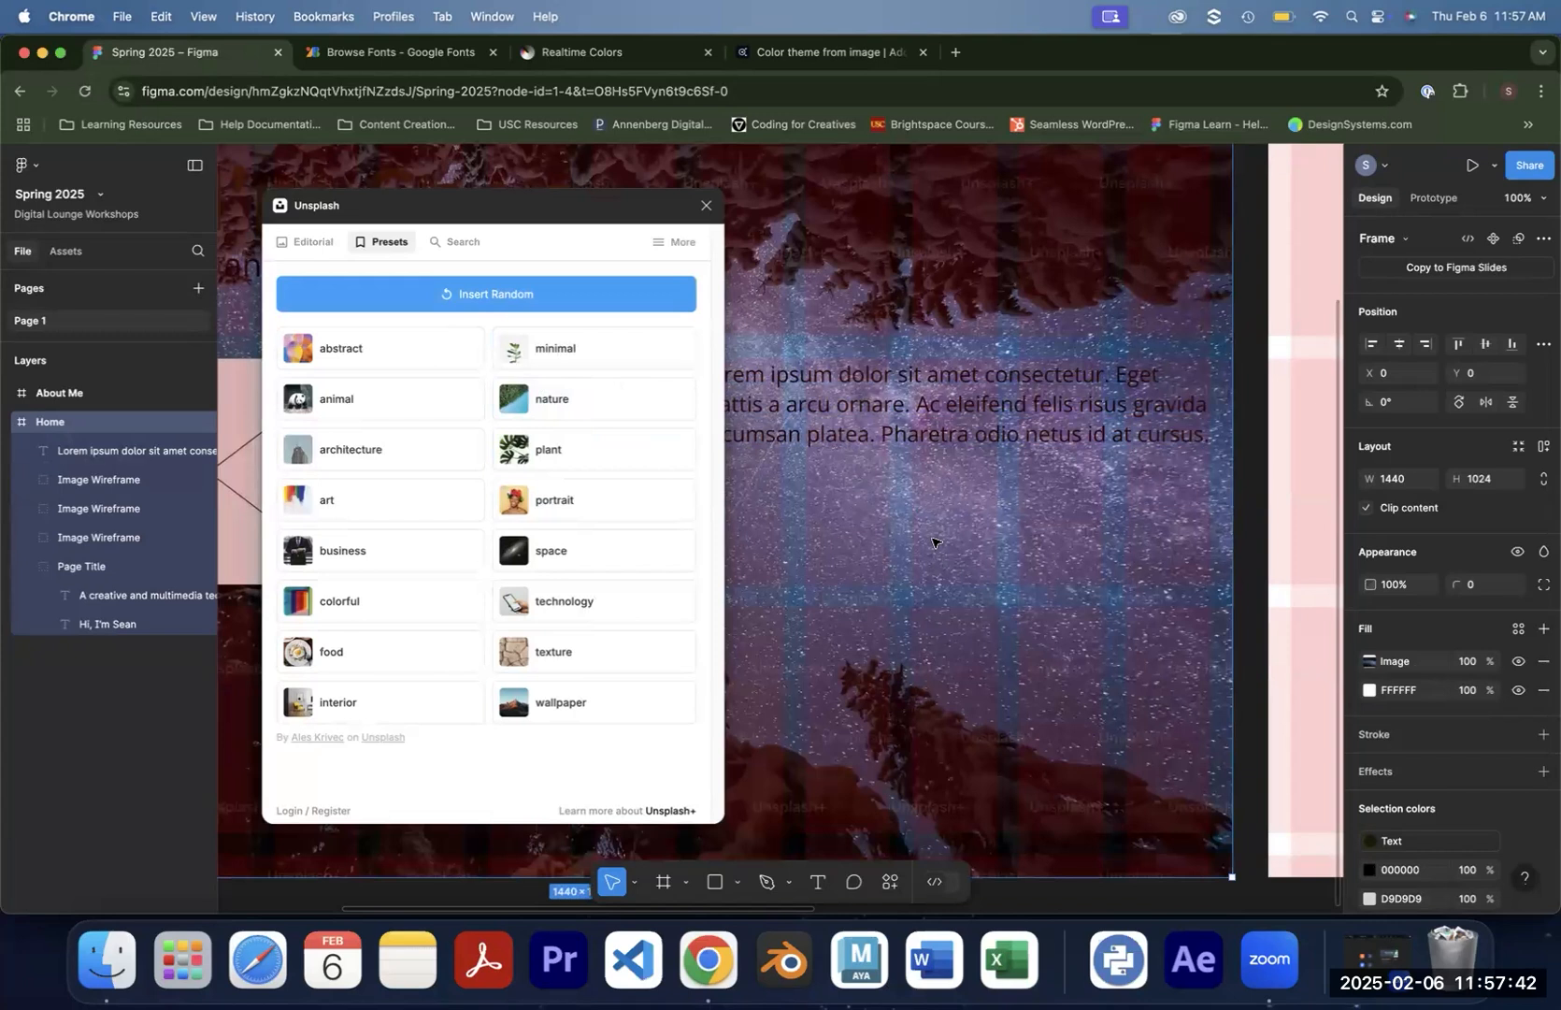
Browse Unsplash's interior photos through its search categories, close the plugin, and deselect the Home frame
{"action": "left_click", "coordinate": [456, 245]}
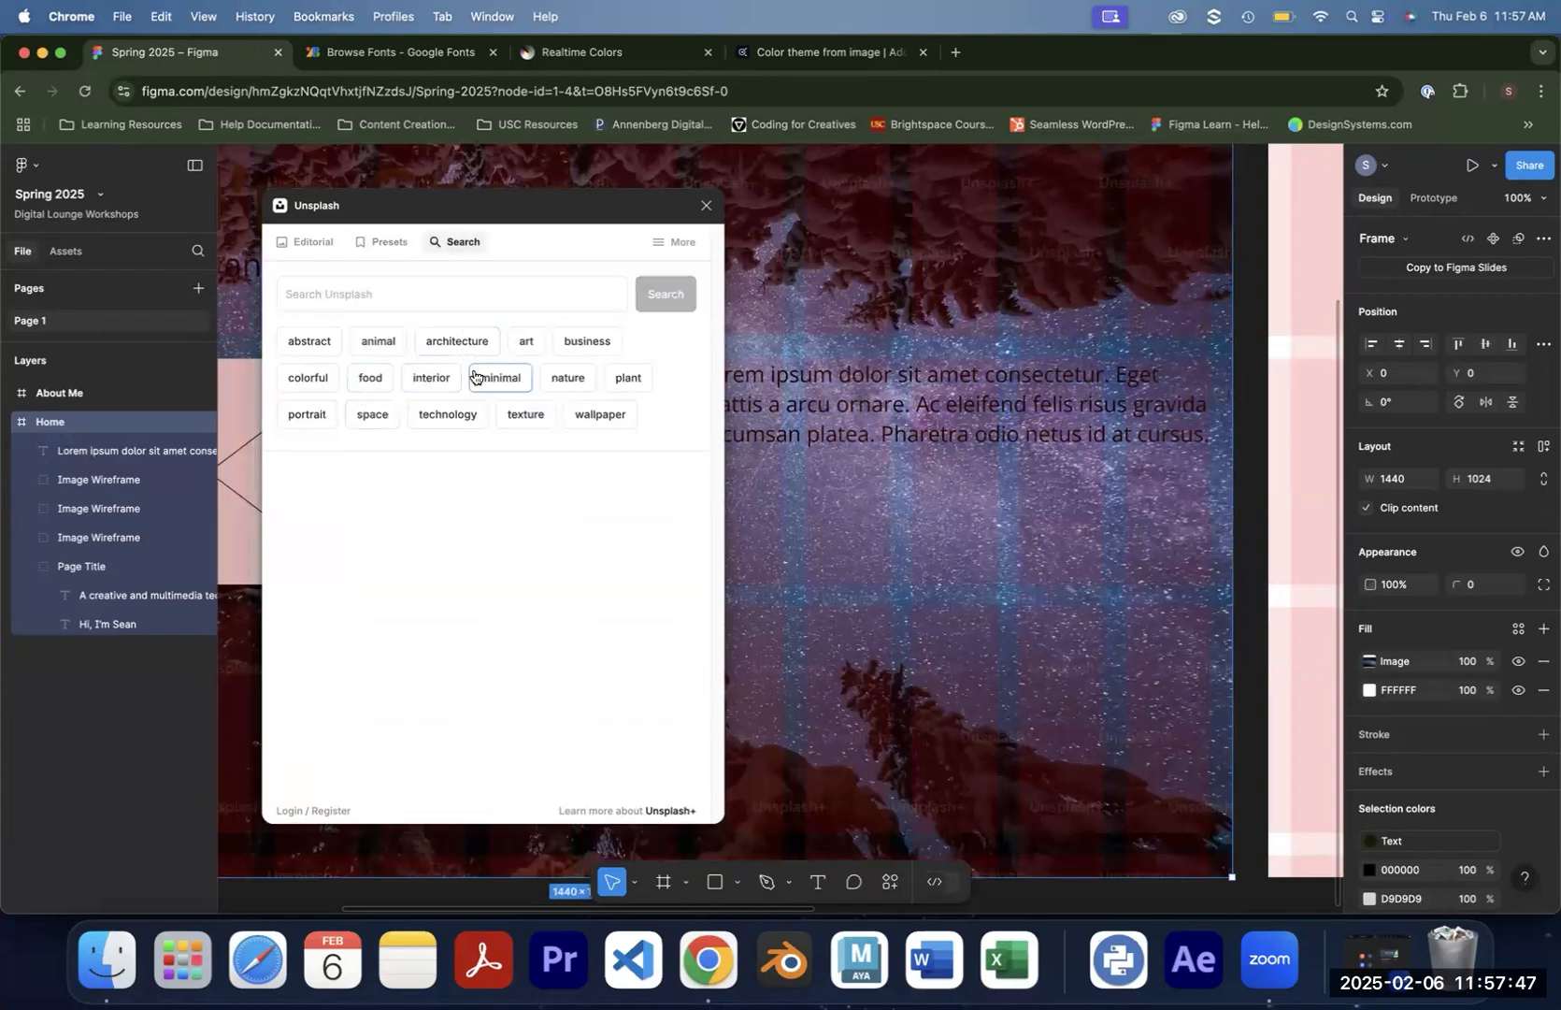
{"action": "left_click", "coordinate": [432, 378]}
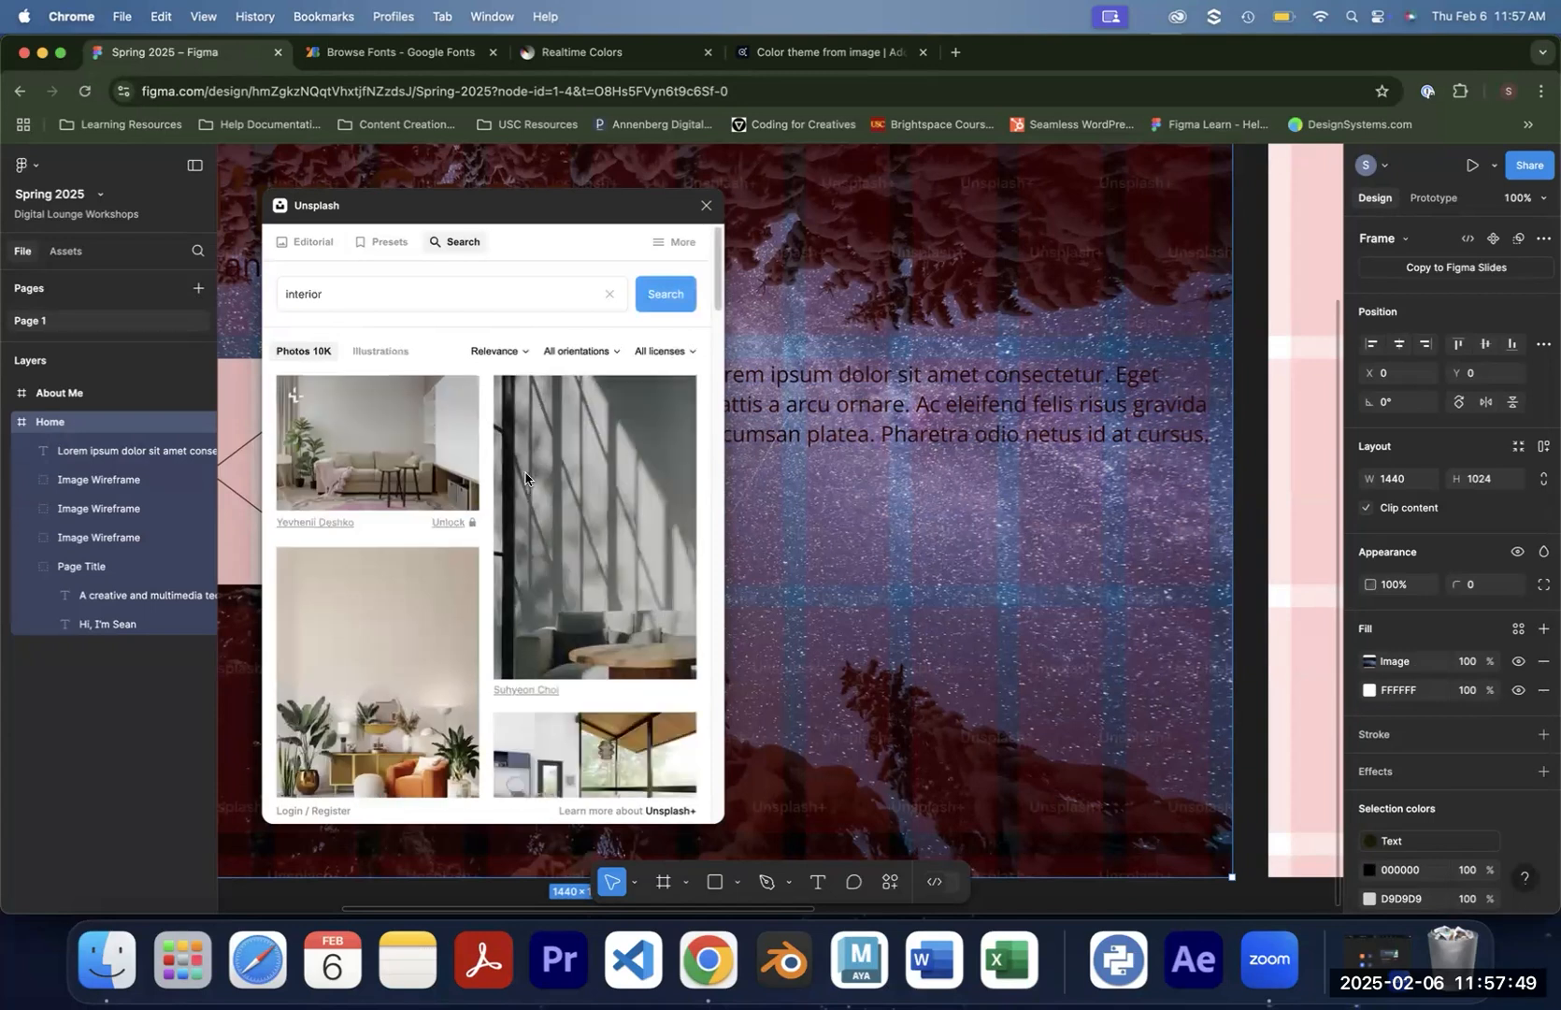
{"action": "scroll", "coordinate": [527, 486], "scroll_direction": "down", "scroll_amount": 10}
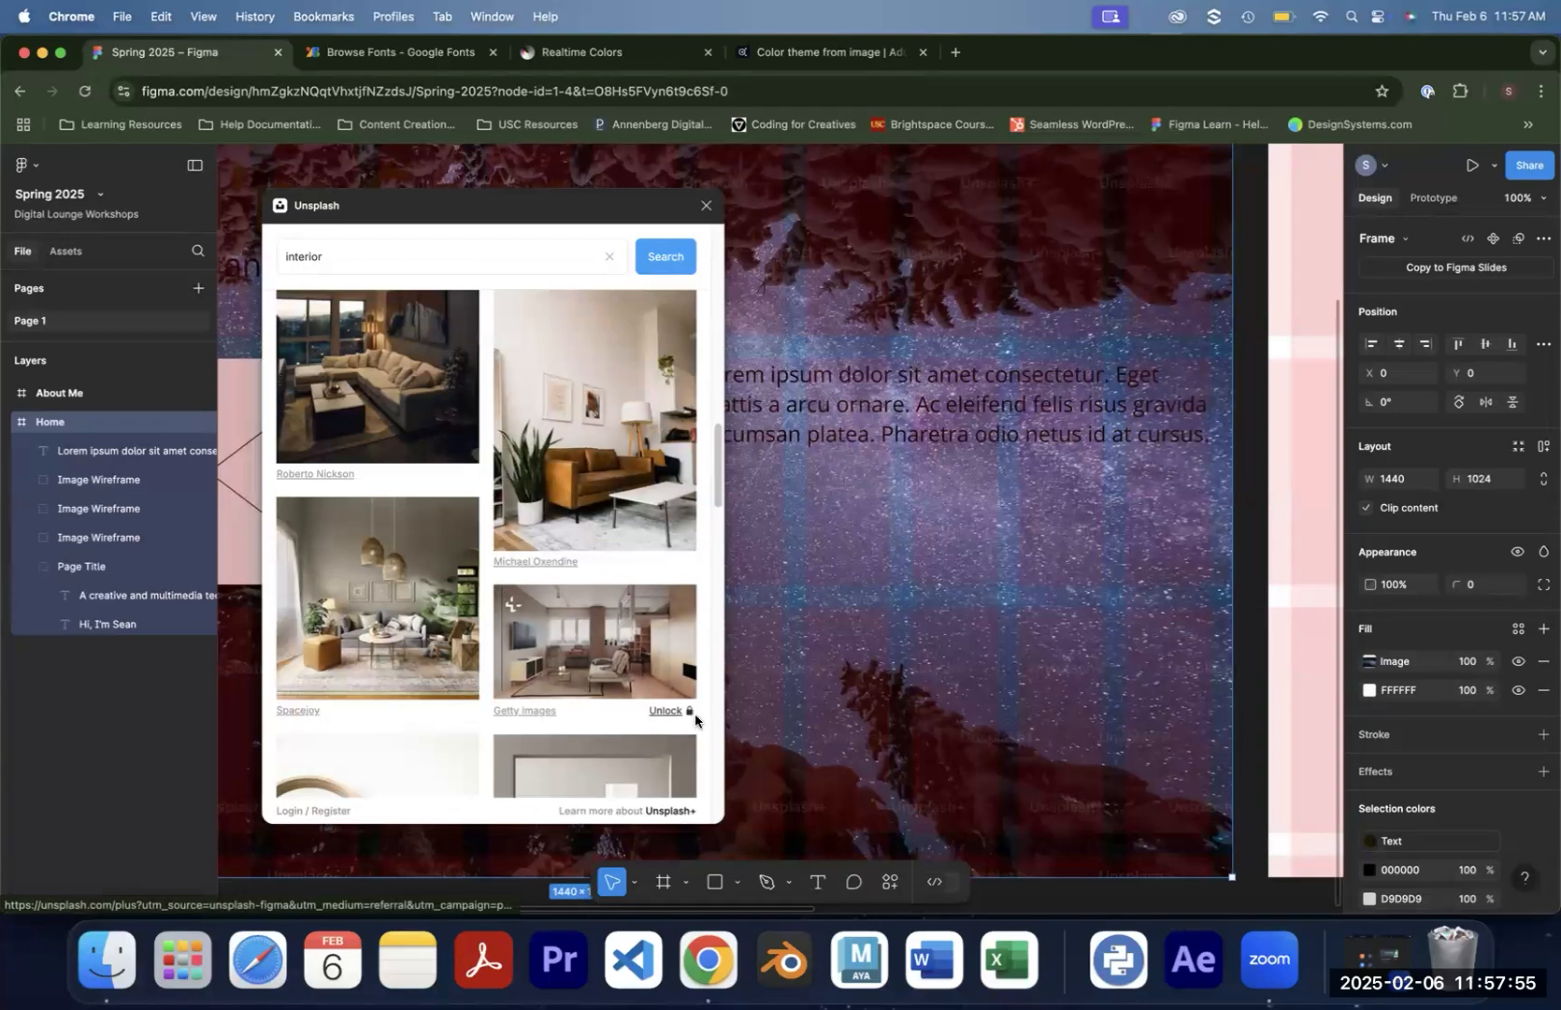
{"action": "scroll", "coordinate": [389, 537], "scroll_direction": "up", "scroll_amount": 3}
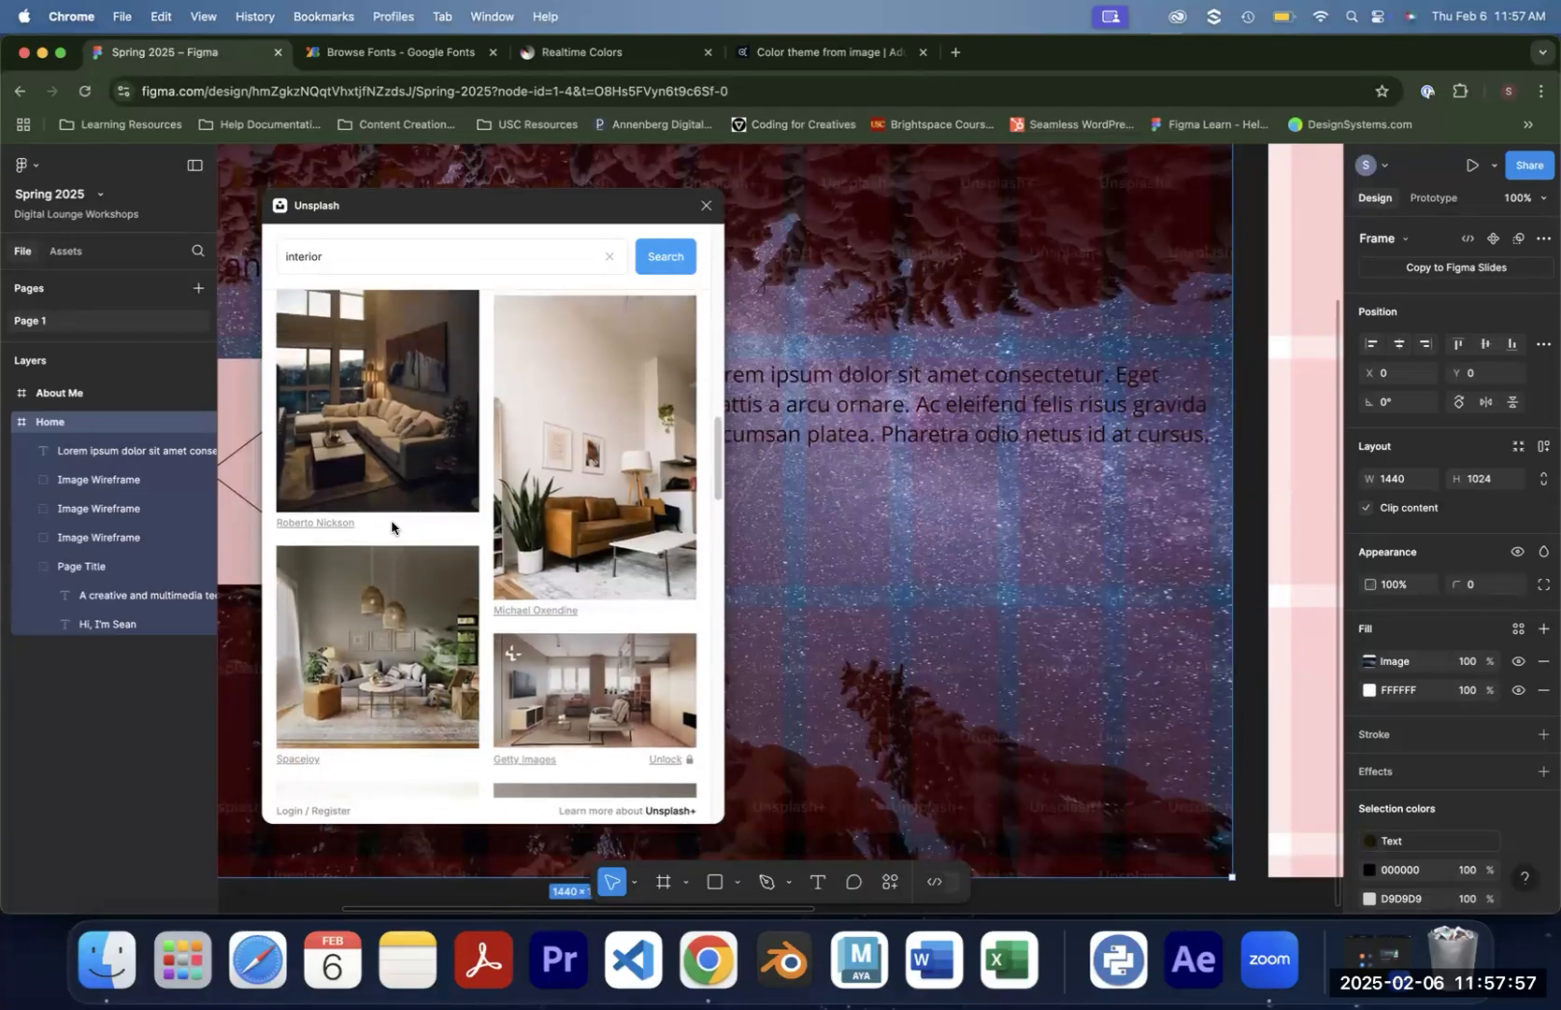
{"action": "scroll", "coordinate": [532, 547], "scroll_direction": "down", "scroll_amount": 2}
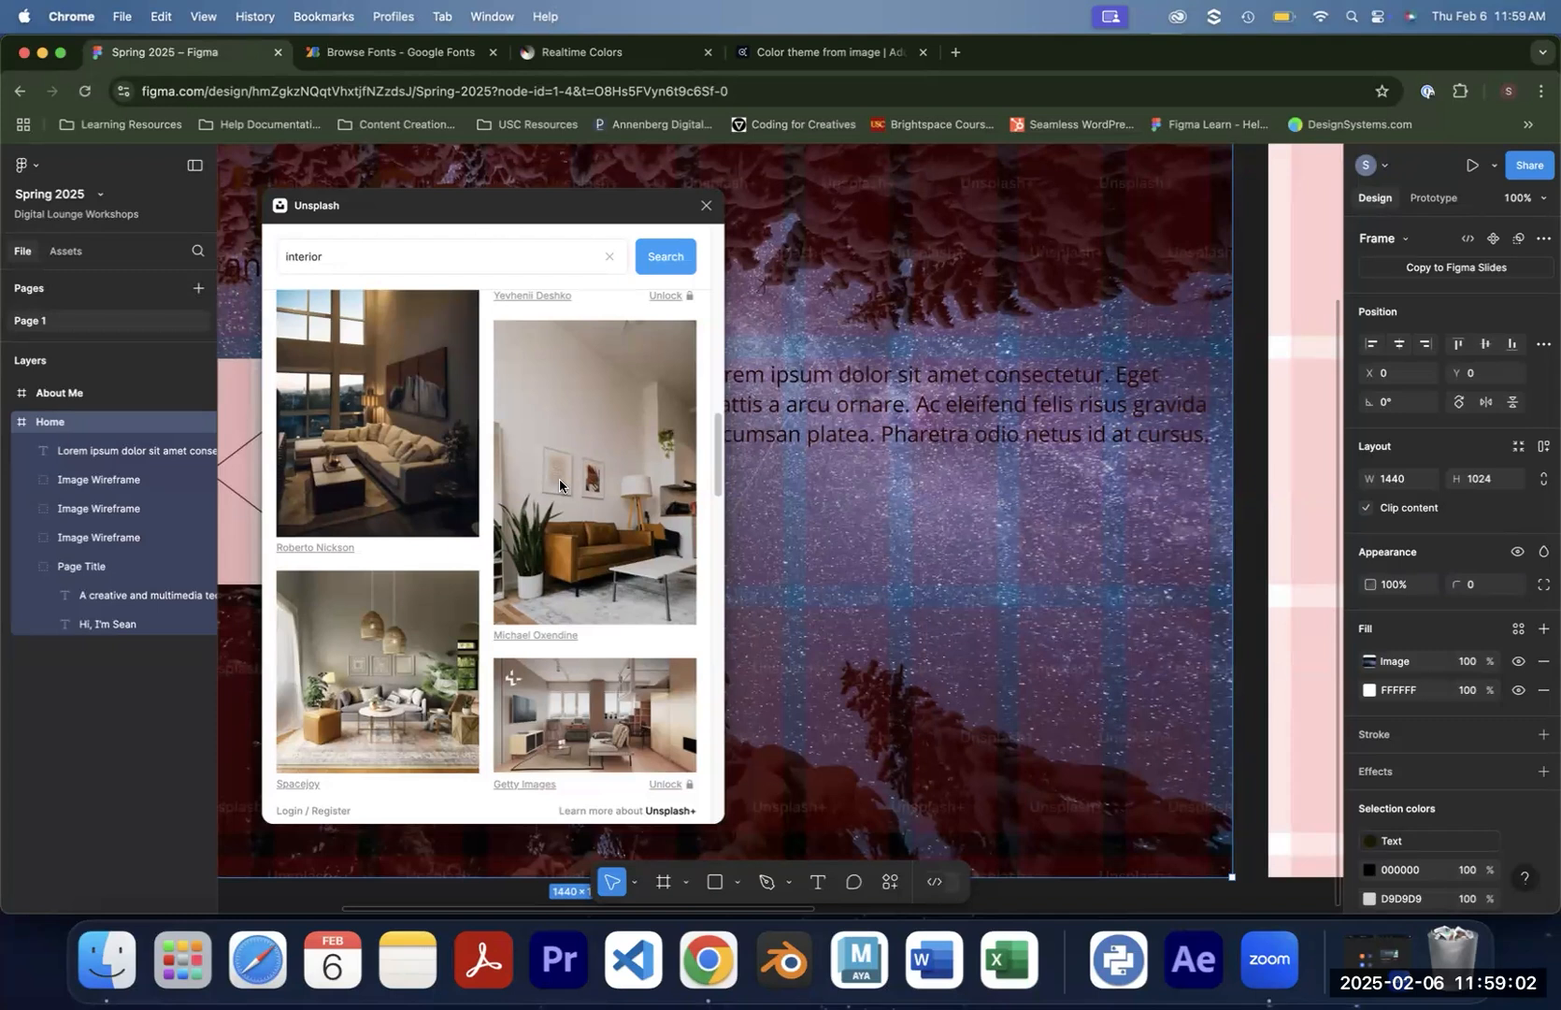
{"action": "left_click", "coordinate": [706, 205]}
{"action": "left_click", "coordinate": [876, 631]}
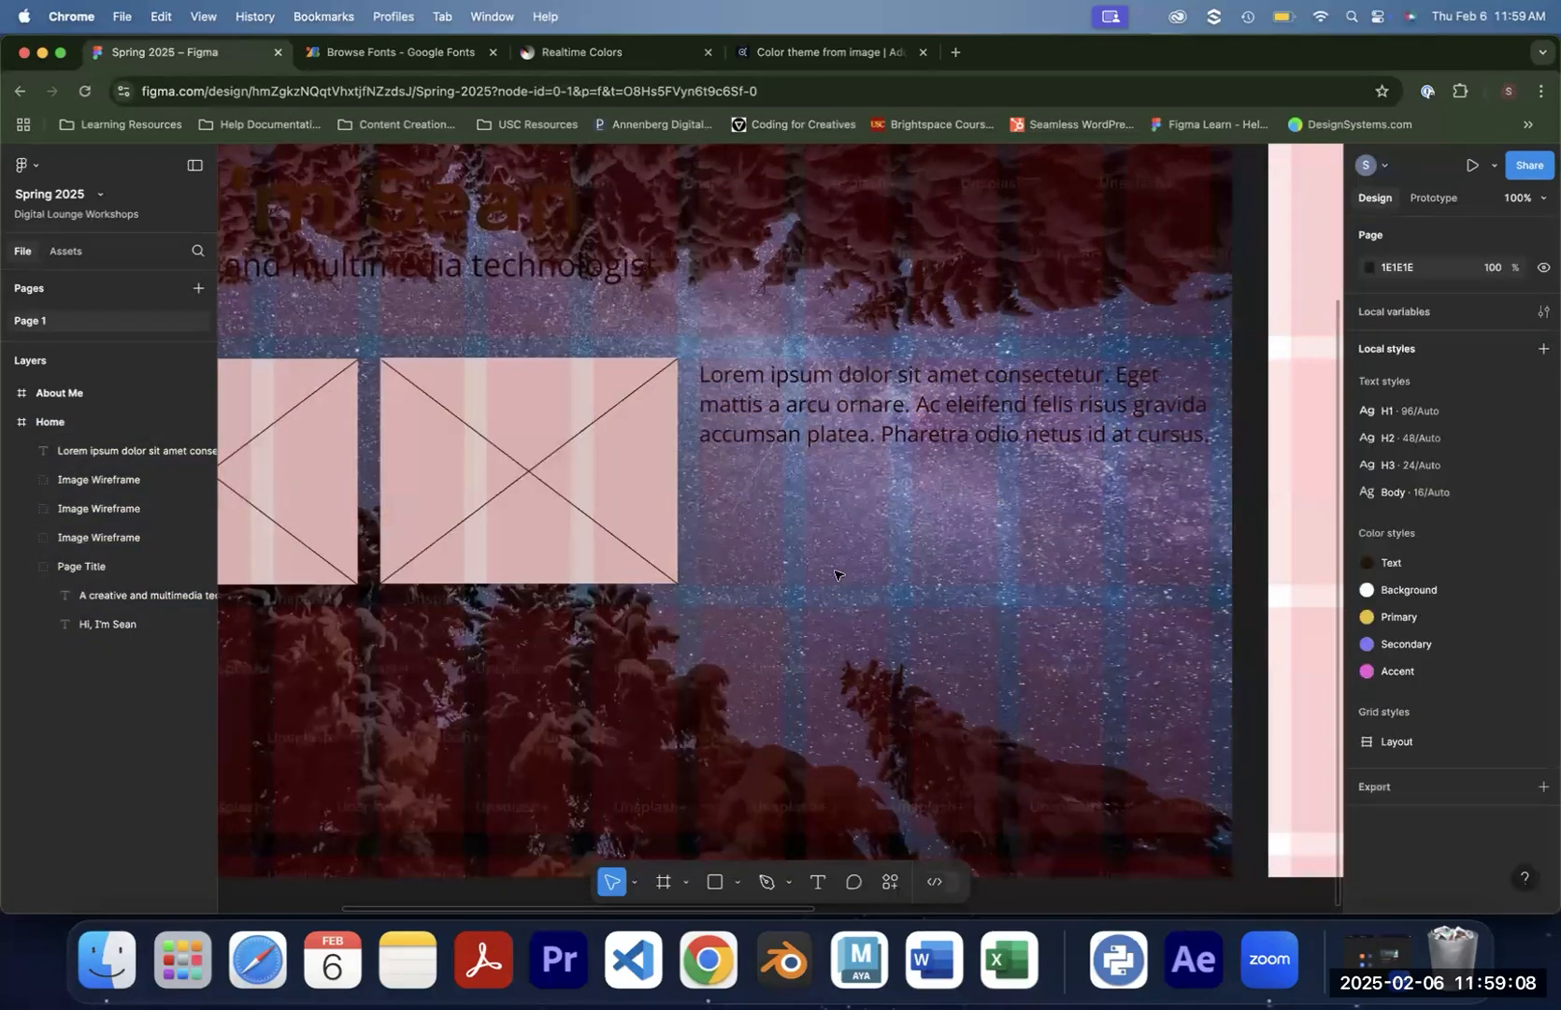
Remove the nature image fill from the Home frame
{"action": "scroll", "coordinate": [774, 551], "scroll_direction": "up", "scroll_amount": 6}
{"action": "scroll", "coordinate": [774, 552], "scroll_direction": "down", "scroll_amount": 2}
{"action": "key", "text": "super+minus"}
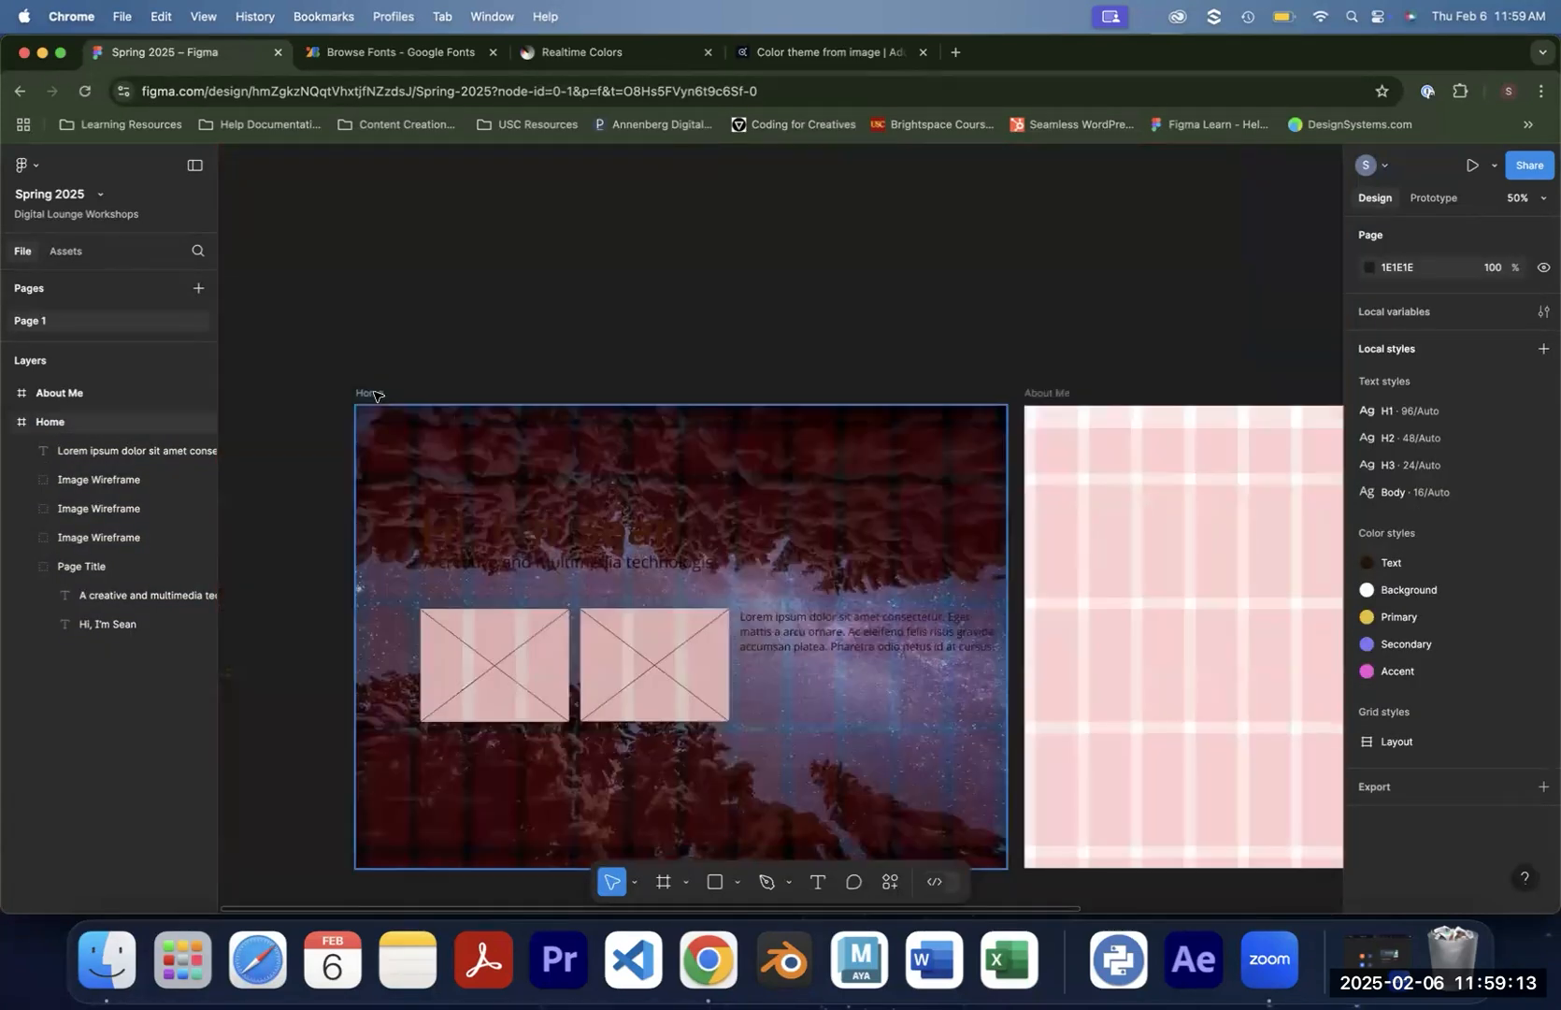
{"action": "left_click", "coordinate": [374, 393]}
{"action": "left_click", "coordinate": [1543, 662]}
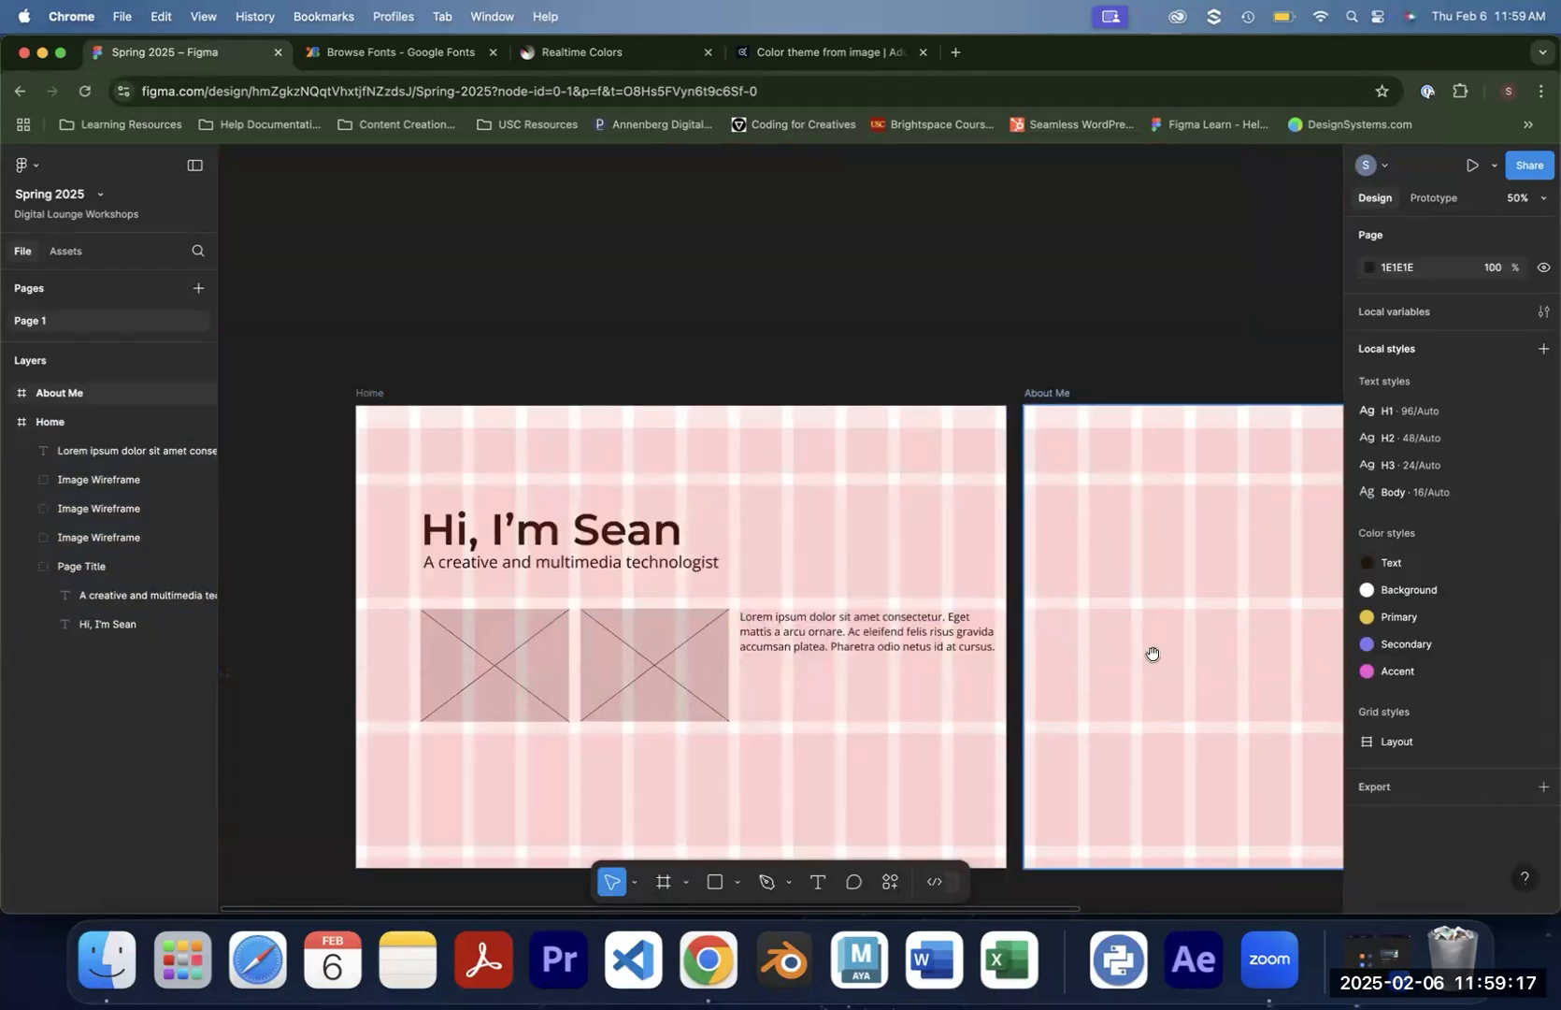
Draw a 447 × 525 rectangle at X 25, Y 175 on the About Me frame, aligned to the grid's first columns
{"action": "left_click_drag", "start_coordinate": [1153, 654], "coordinate": [584, 593]}
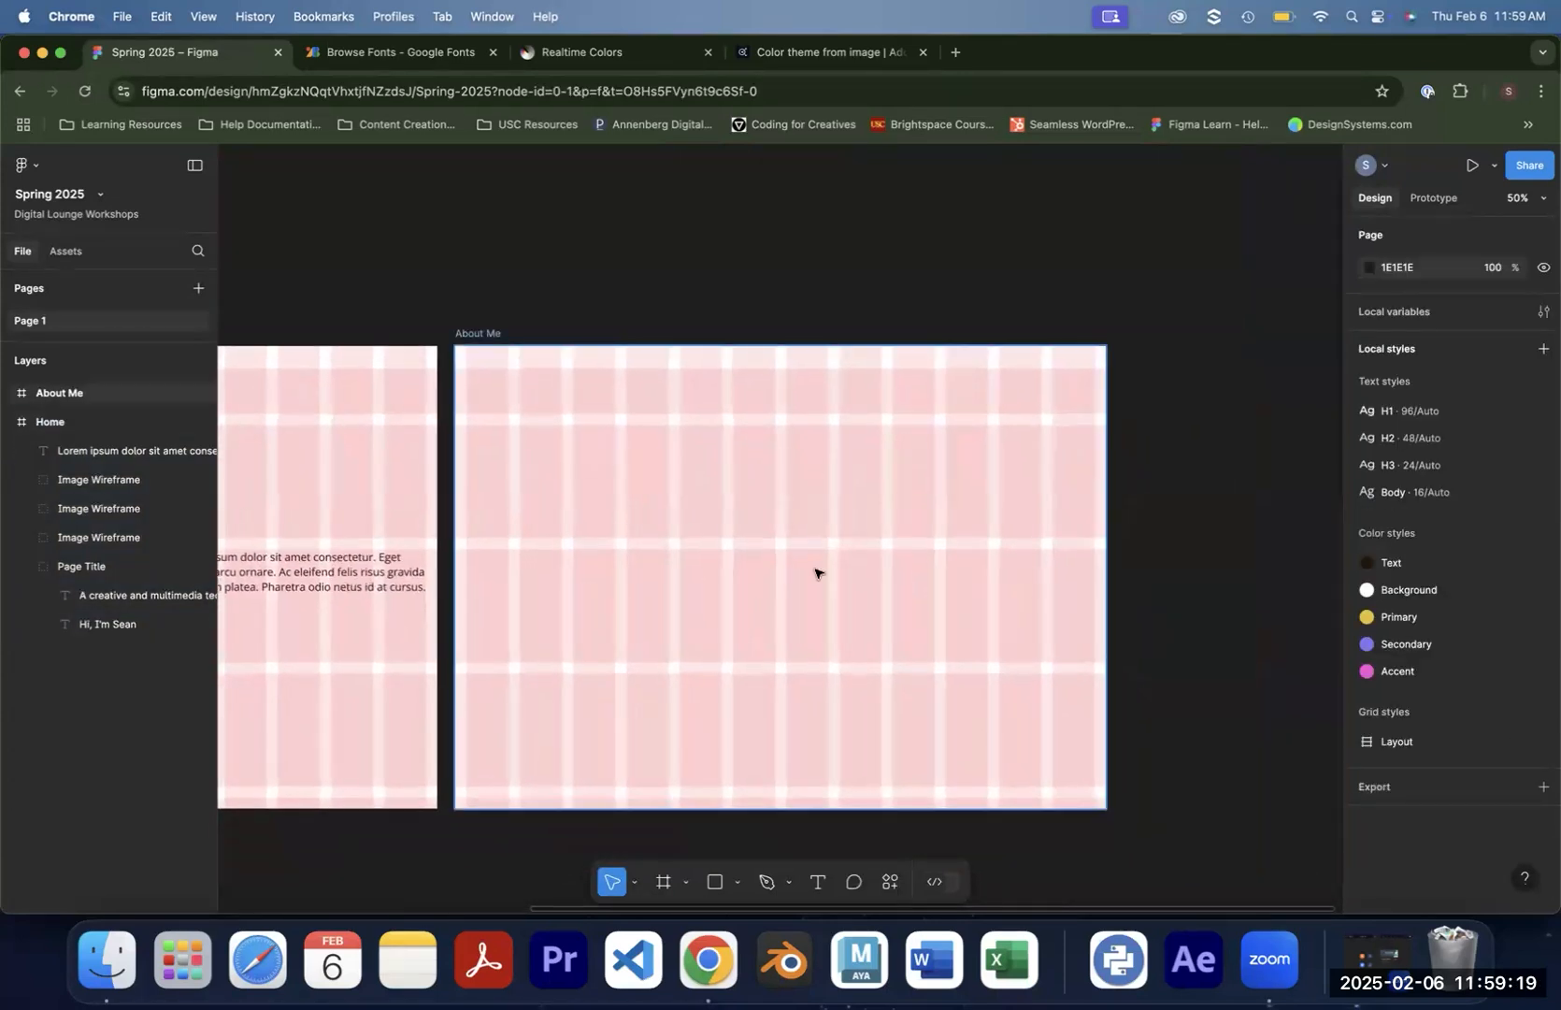
{"action": "scroll", "coordinate": [816, 572], "scroll_direction": "up", "scroll_amount": 1}
{"action": "key", "text": "super+plus"}
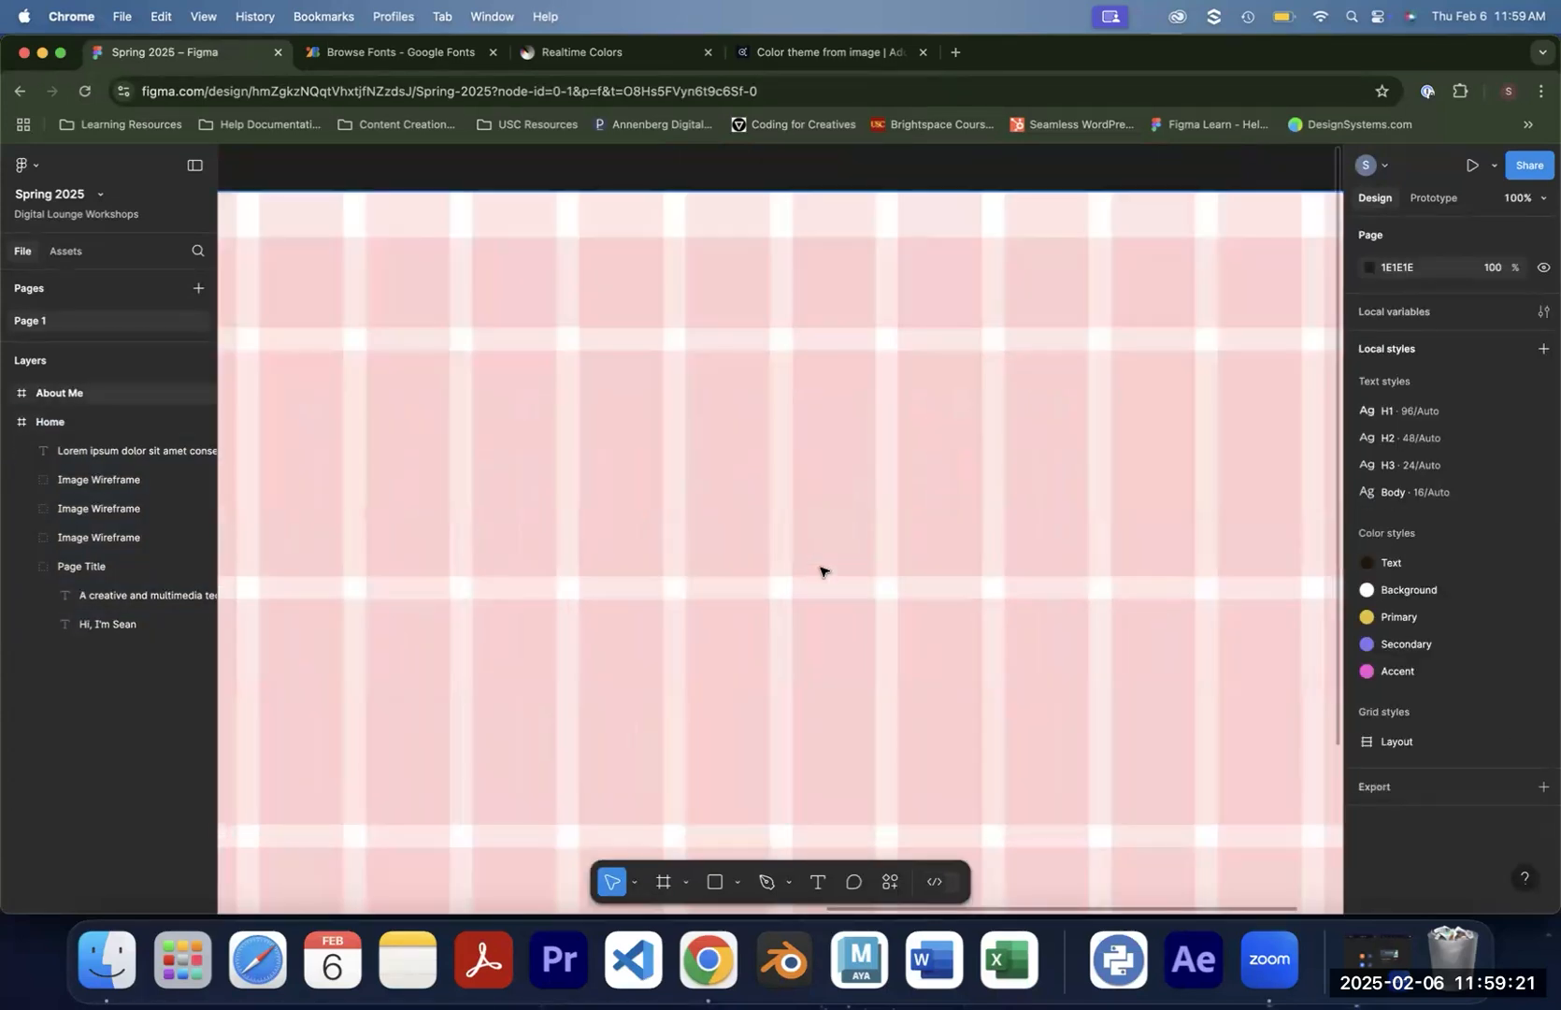
{"action": "scroll", "coordinate": [825, 481], "scroll_direction": "down", "scroll_amount": 2}
{"action": "key", "text": "super+minus"}
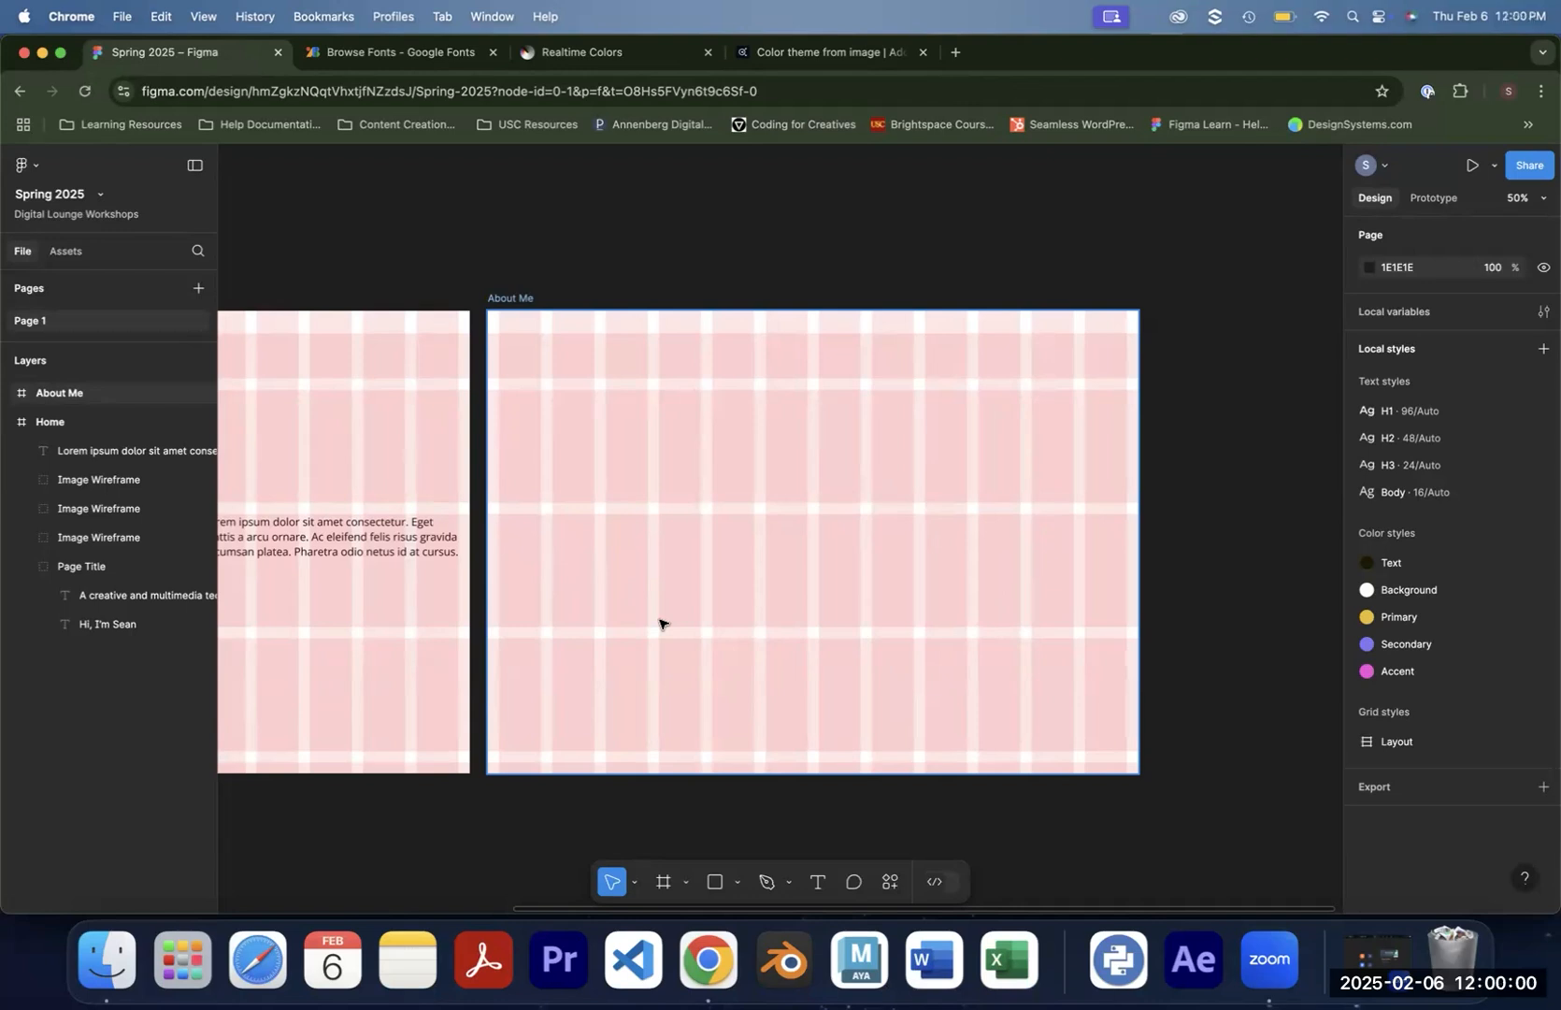
{"action": "key", "text": "shift+0"}
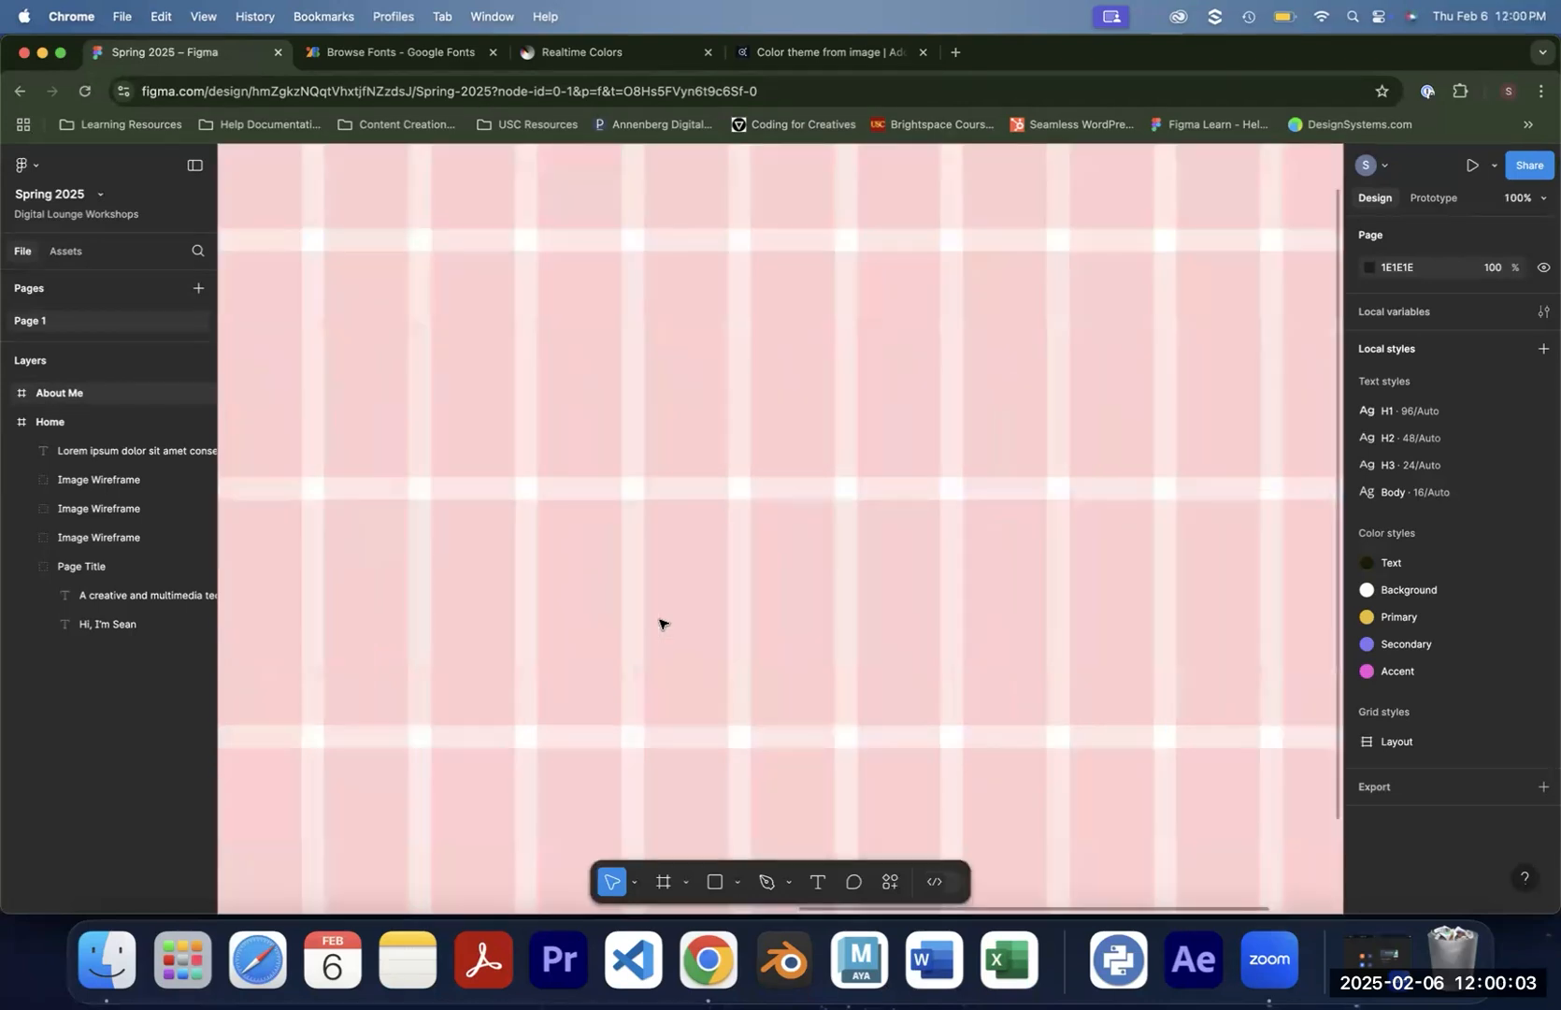
{"action": "left_click_drag", "start_coordinate": [600, 422], "coordinate": [715, 383]}
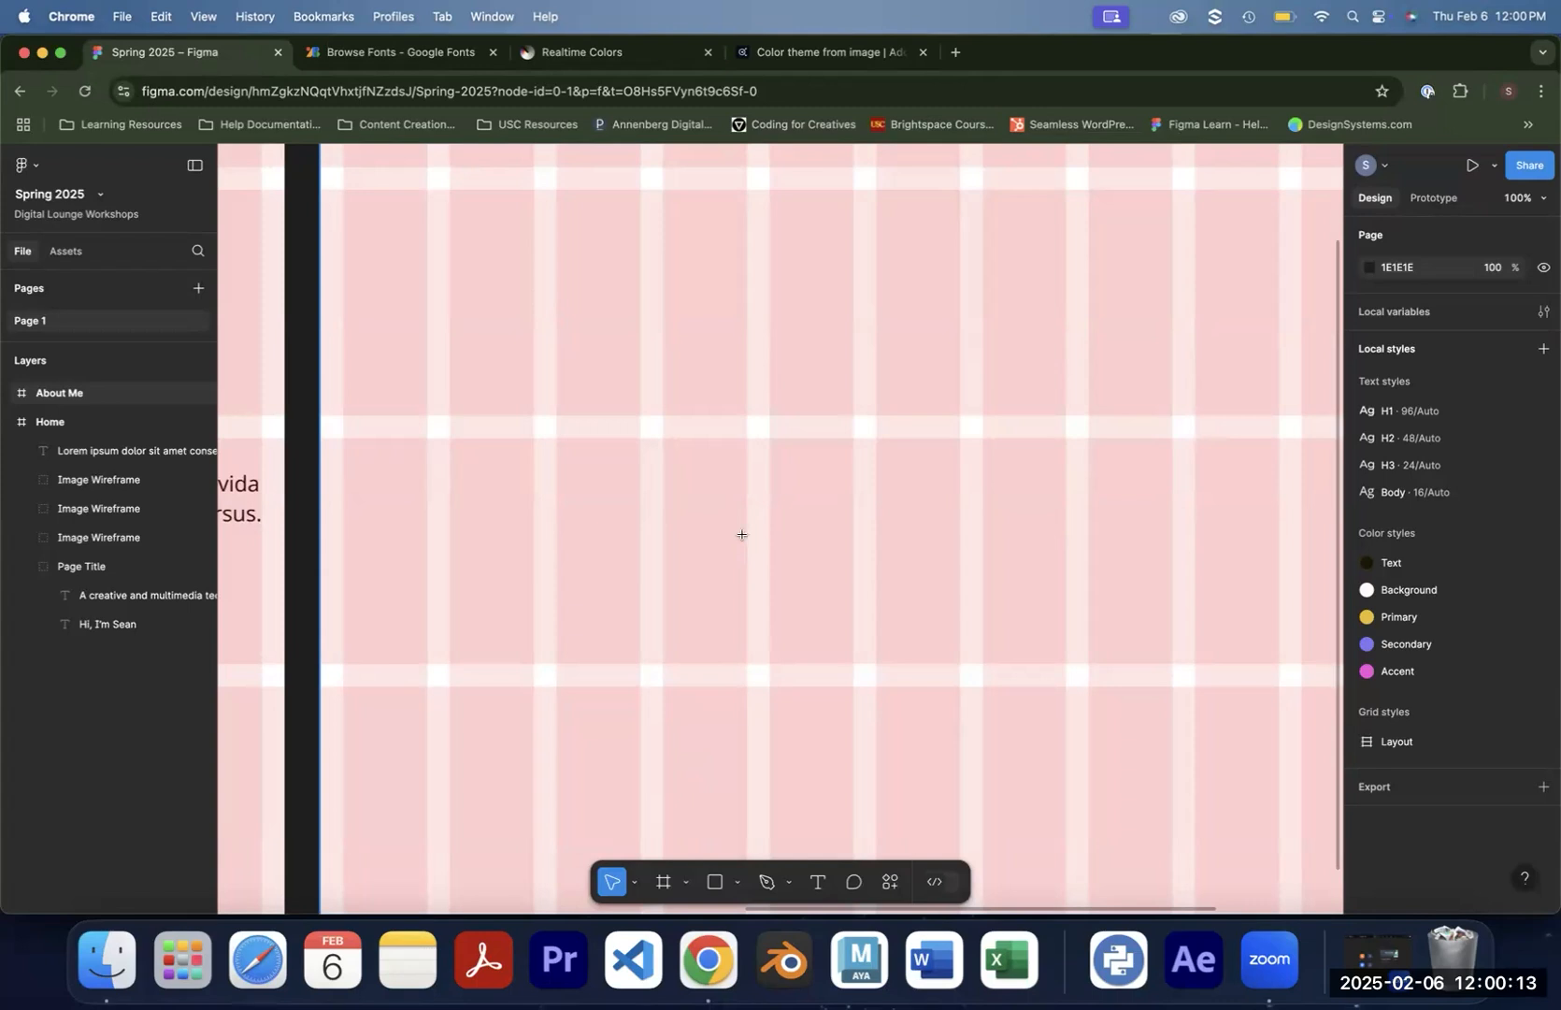
{"action": "key", "text": "r"}
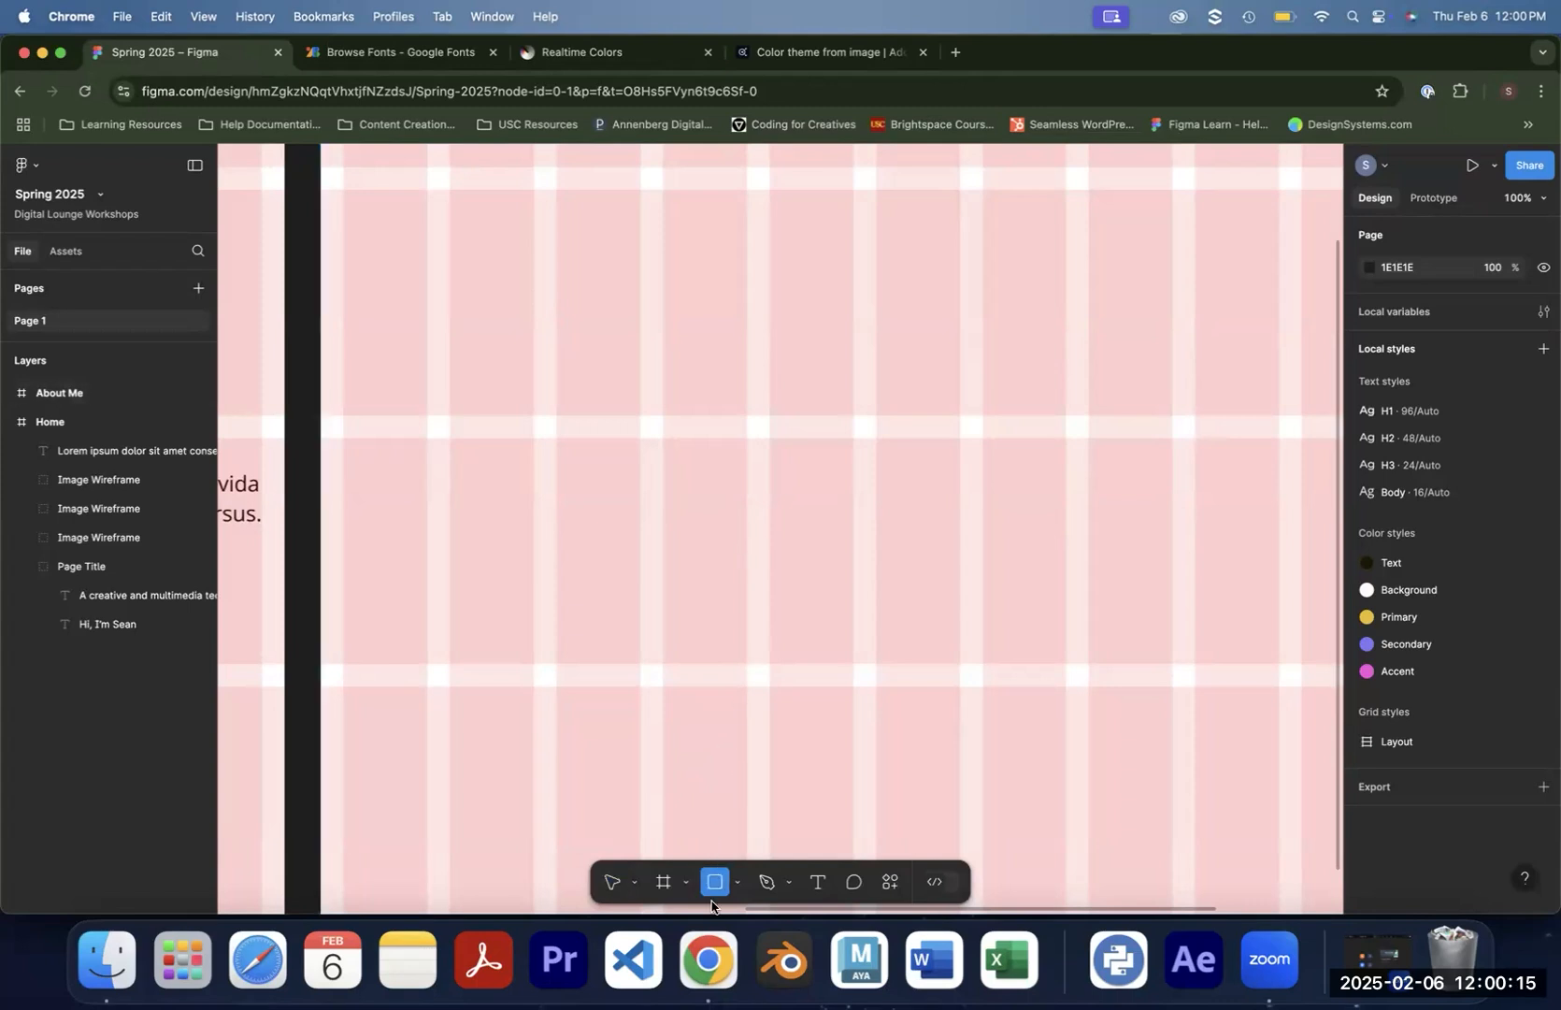
{"action": "mouse_move", "coordinate": [344, 188]}
{"action": "left_mouse_down"}
{"action": "mouse_move", "coordinate": [429, 314]}
{"action": "mouse_move", "coordinate": [607, 523]}
{"action": "mouse_move", "coordinate": [708, 599]}
{"action": "mouse_move", "coordinate": [747, 665]}
{"action": "left_mouse_up"}
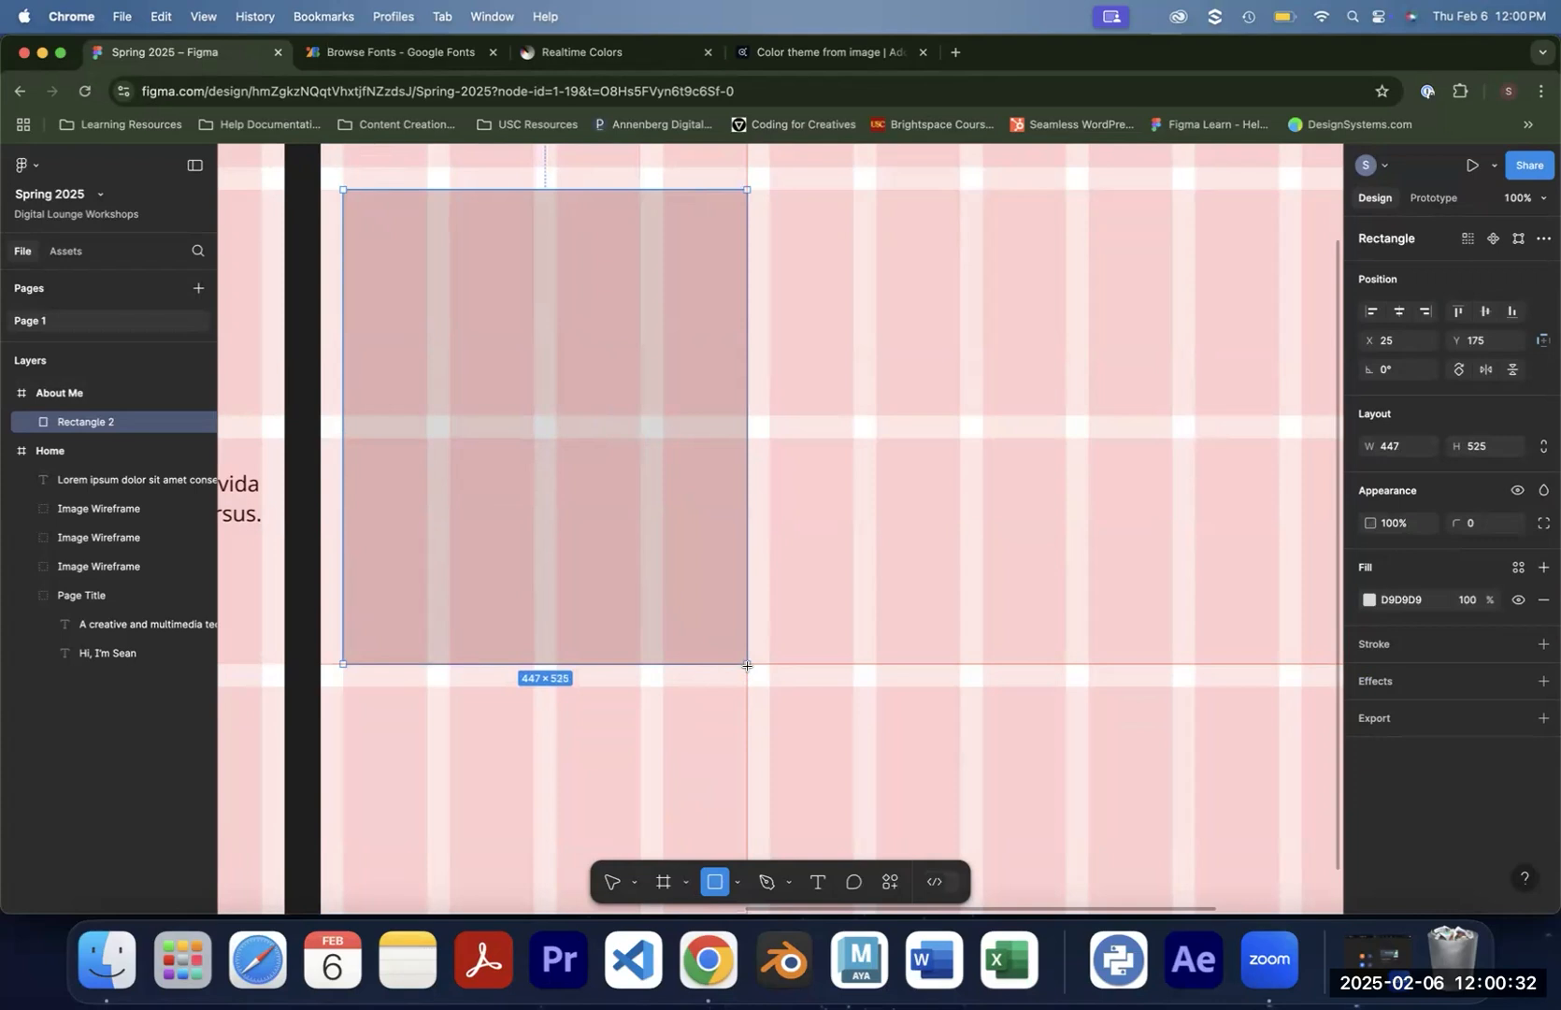
{"action": "left_click_drag", "start_coordinate": [747, 666], "coordinate": [747, 666]}
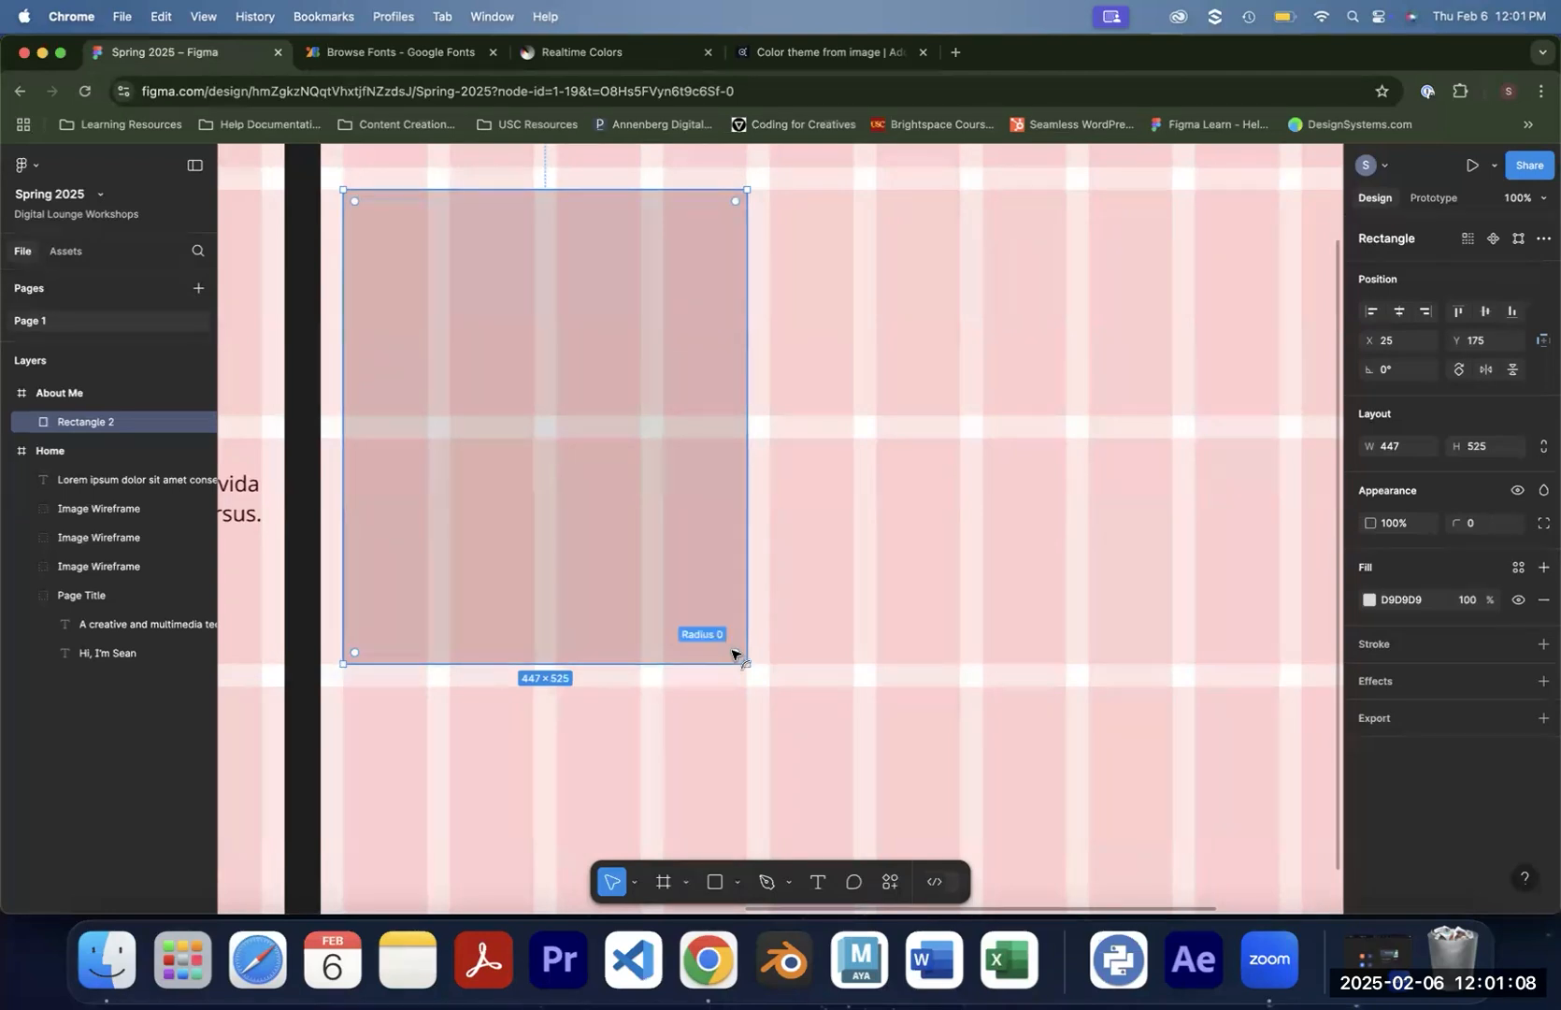
Round all corners of the About Me rectangle to a radius of about 28 and reselect it
{"action": "left_click_drag", "start_coordinate": [735, 653], "coordinate": [721, 639]}
{"action": "left_click", "coordinate": [714, 673]}
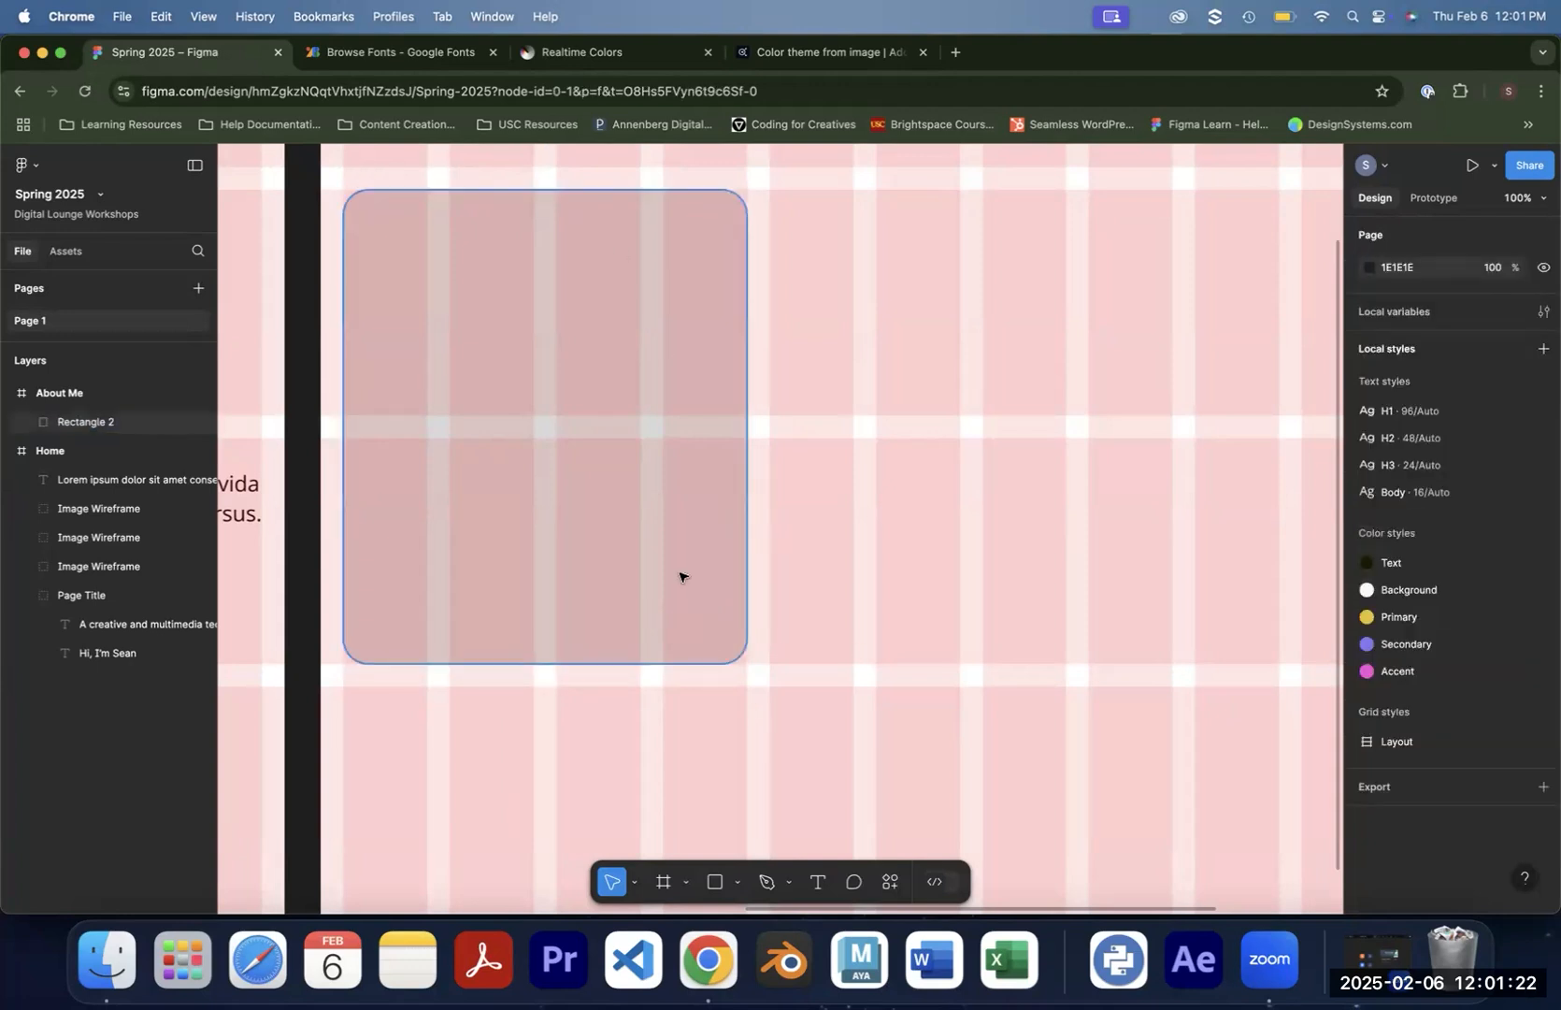
{"action": "left_click", "coordinate": [696, 618]}
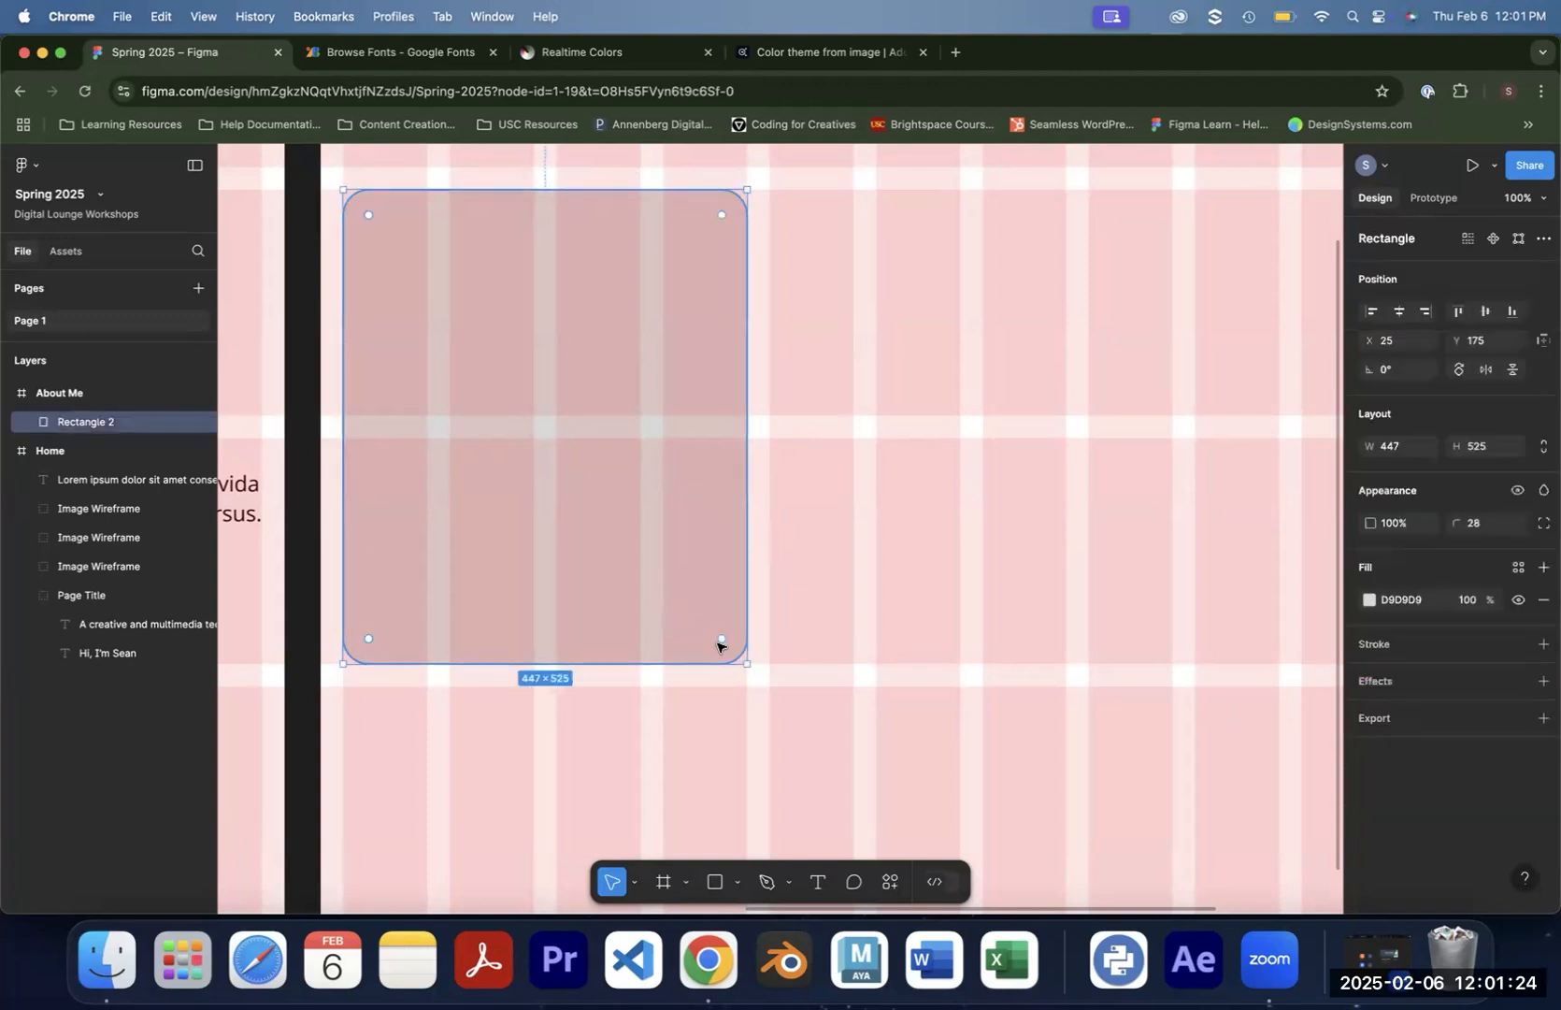
Undo the previous corner rounding and set the About Me rectangle's corner radius to 25
{"action": "key", "text": "super+z"}
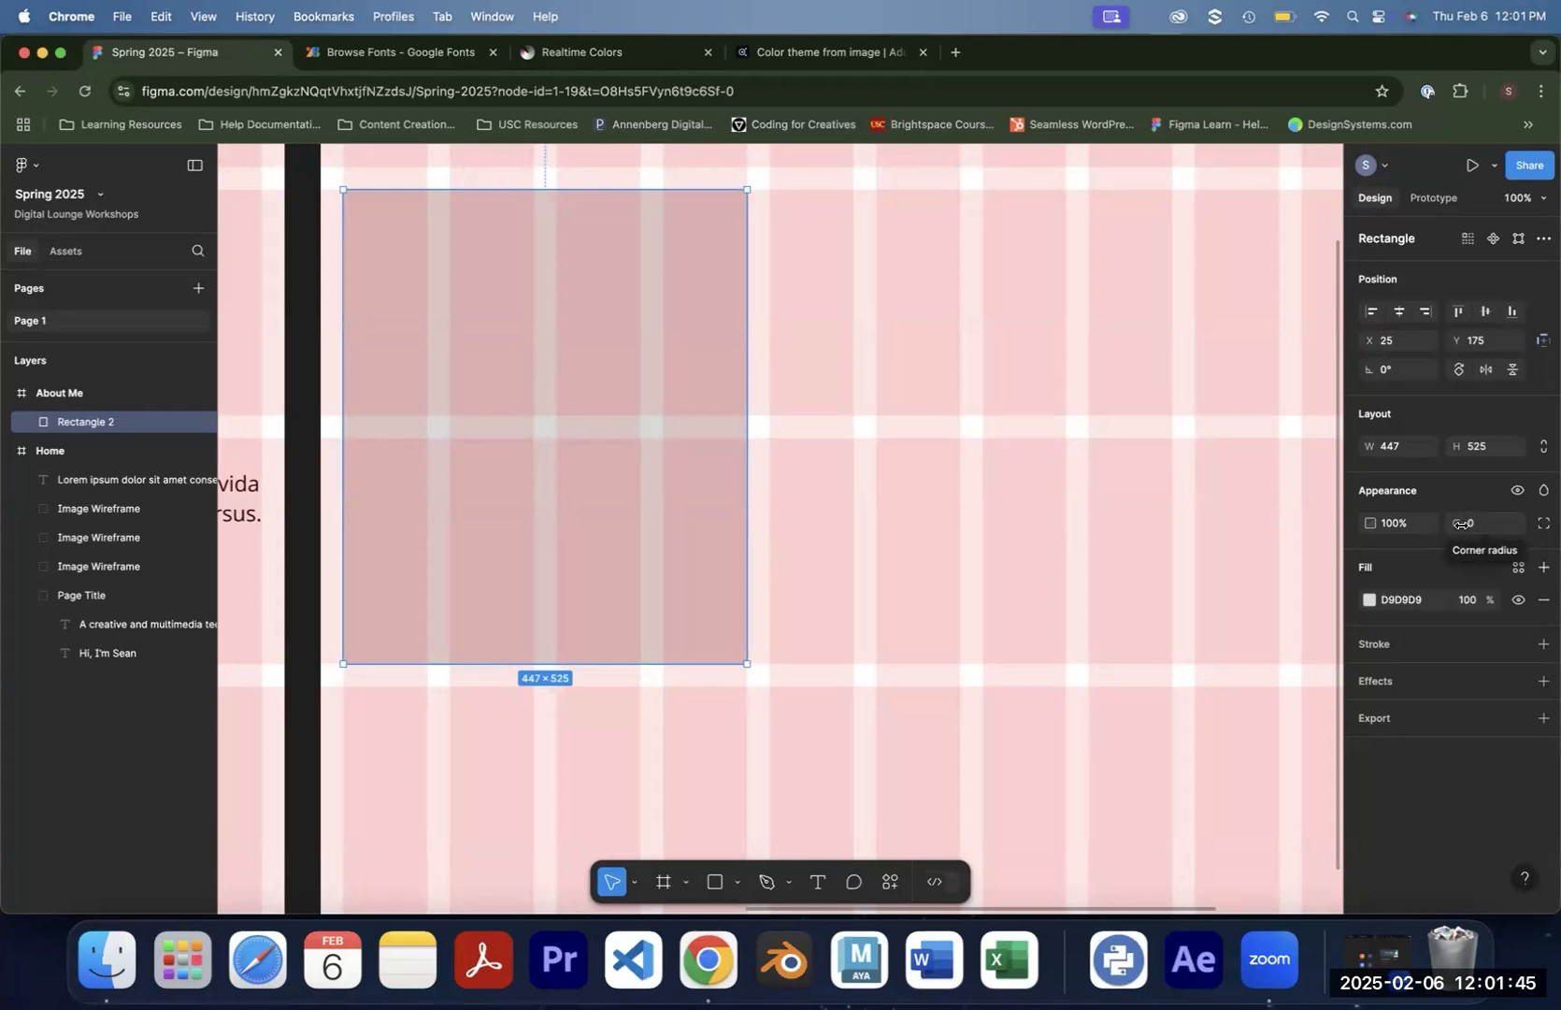
{"action": "left_click_drag", "start_coordinate": [1455, 524], "coordinate": [332, 492]}
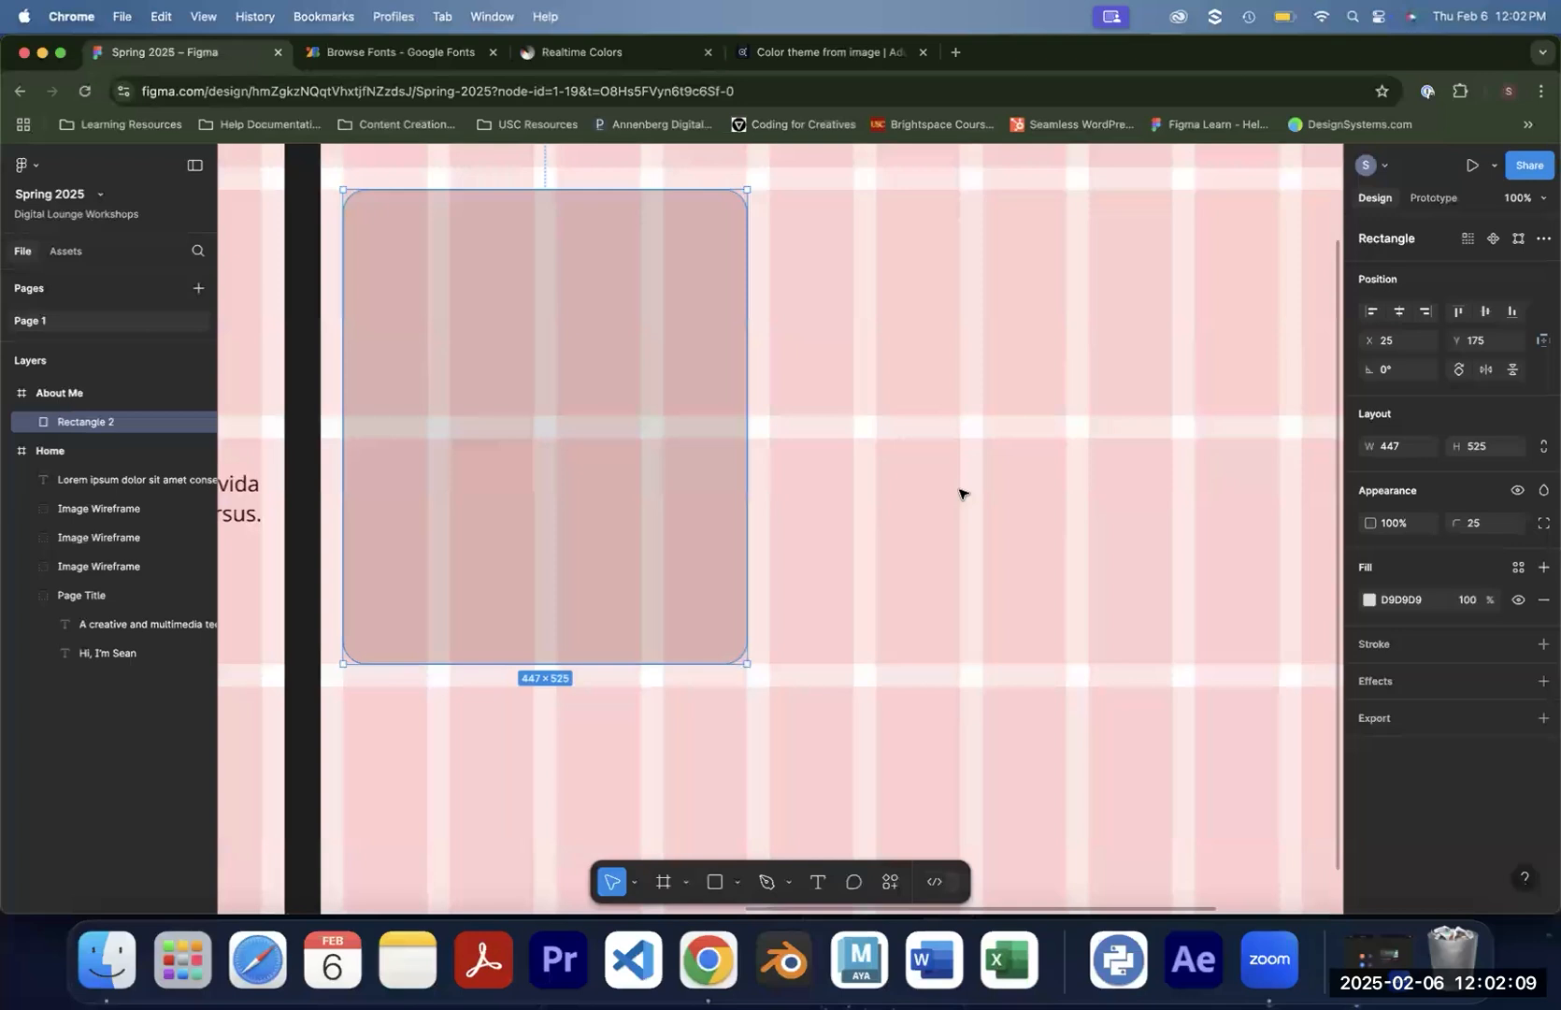
Apply the Background color style as the About Me frame's fill
{"action": "scroll", "coordinate": [959, 493], "scroll_direction": "up", "scroll_amount": 5}
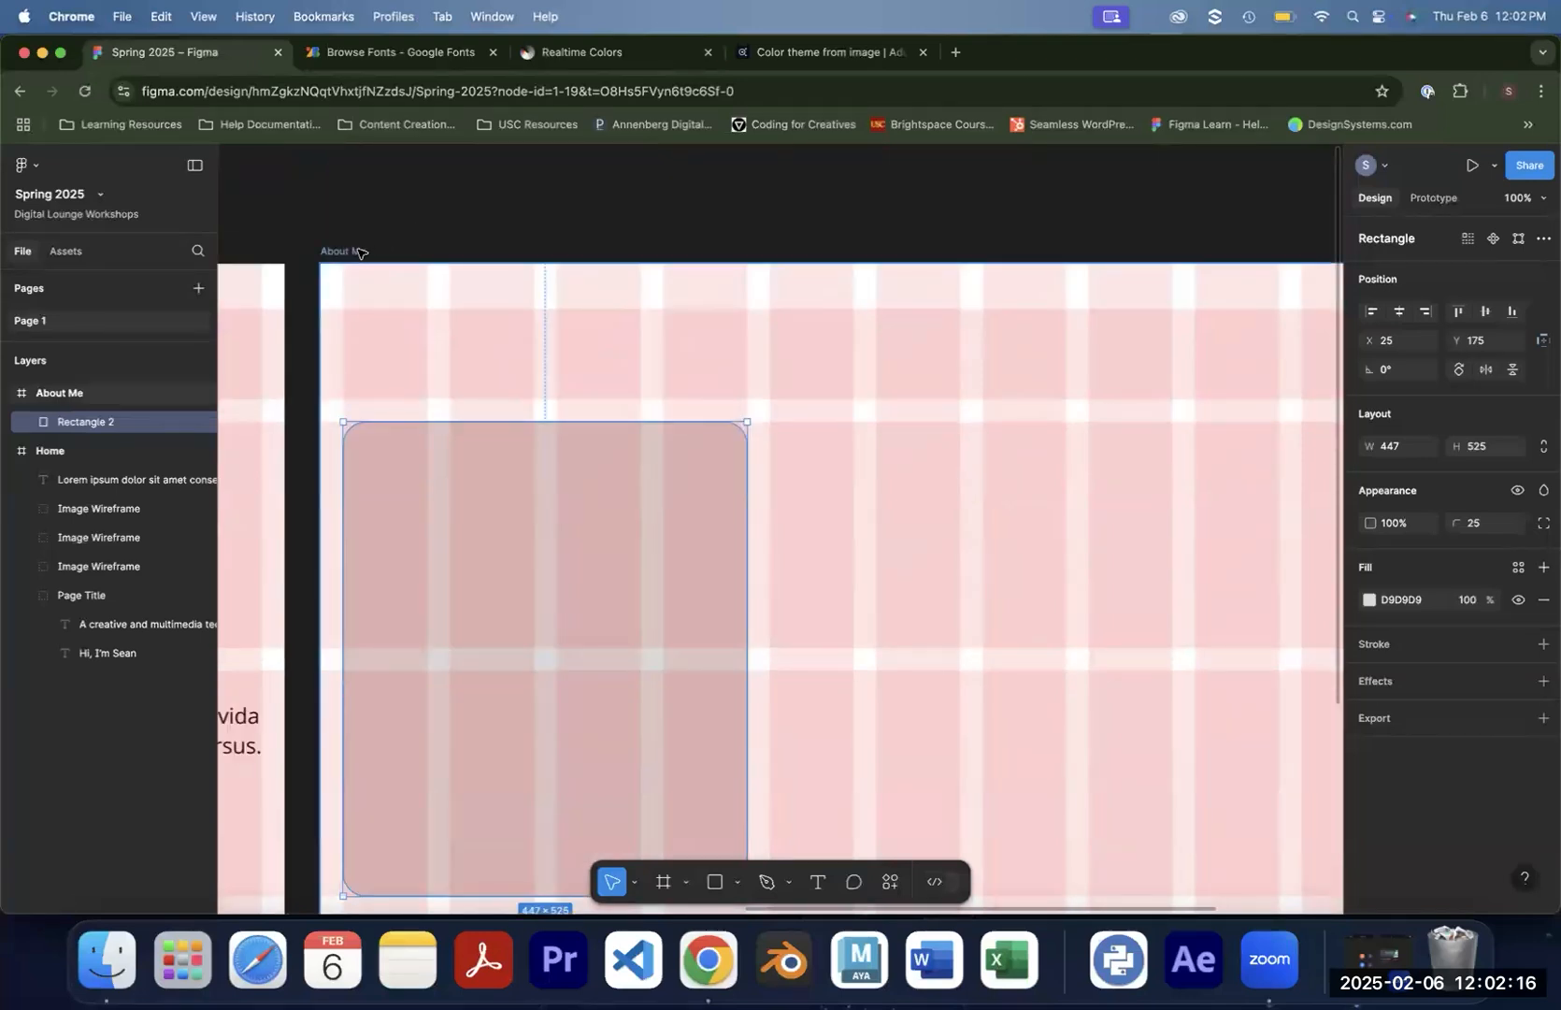
{"action": "left_click", "coordinate": [359, 251]}
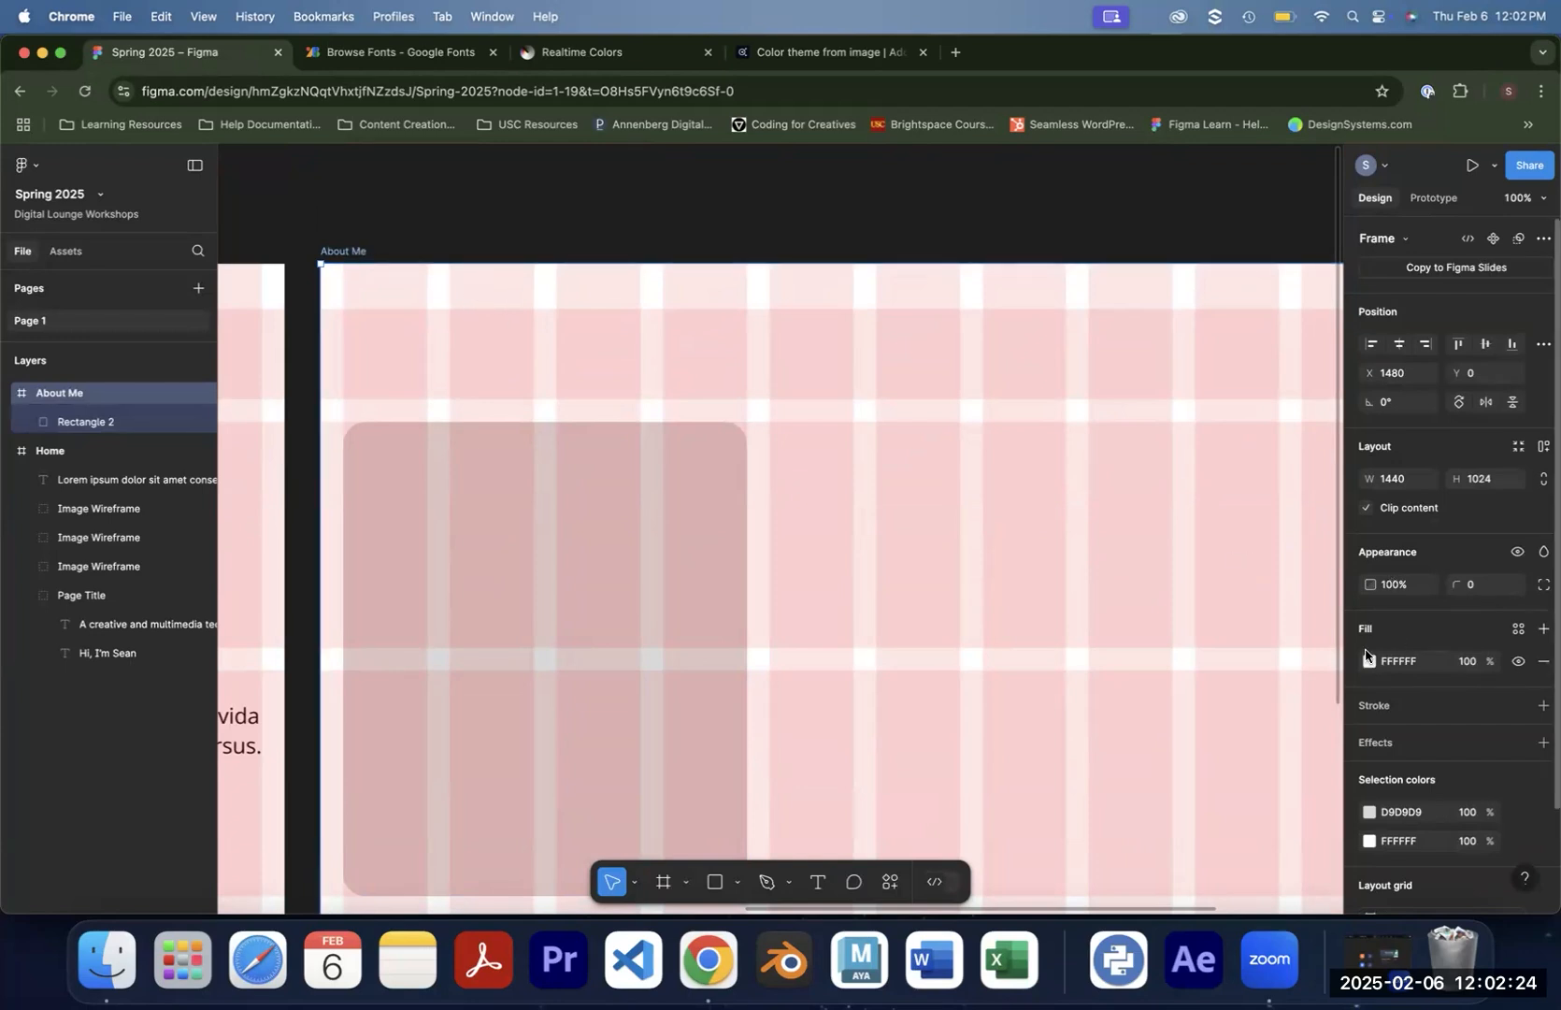
{"action": "left_click", "coordinate": [1518, 630]}
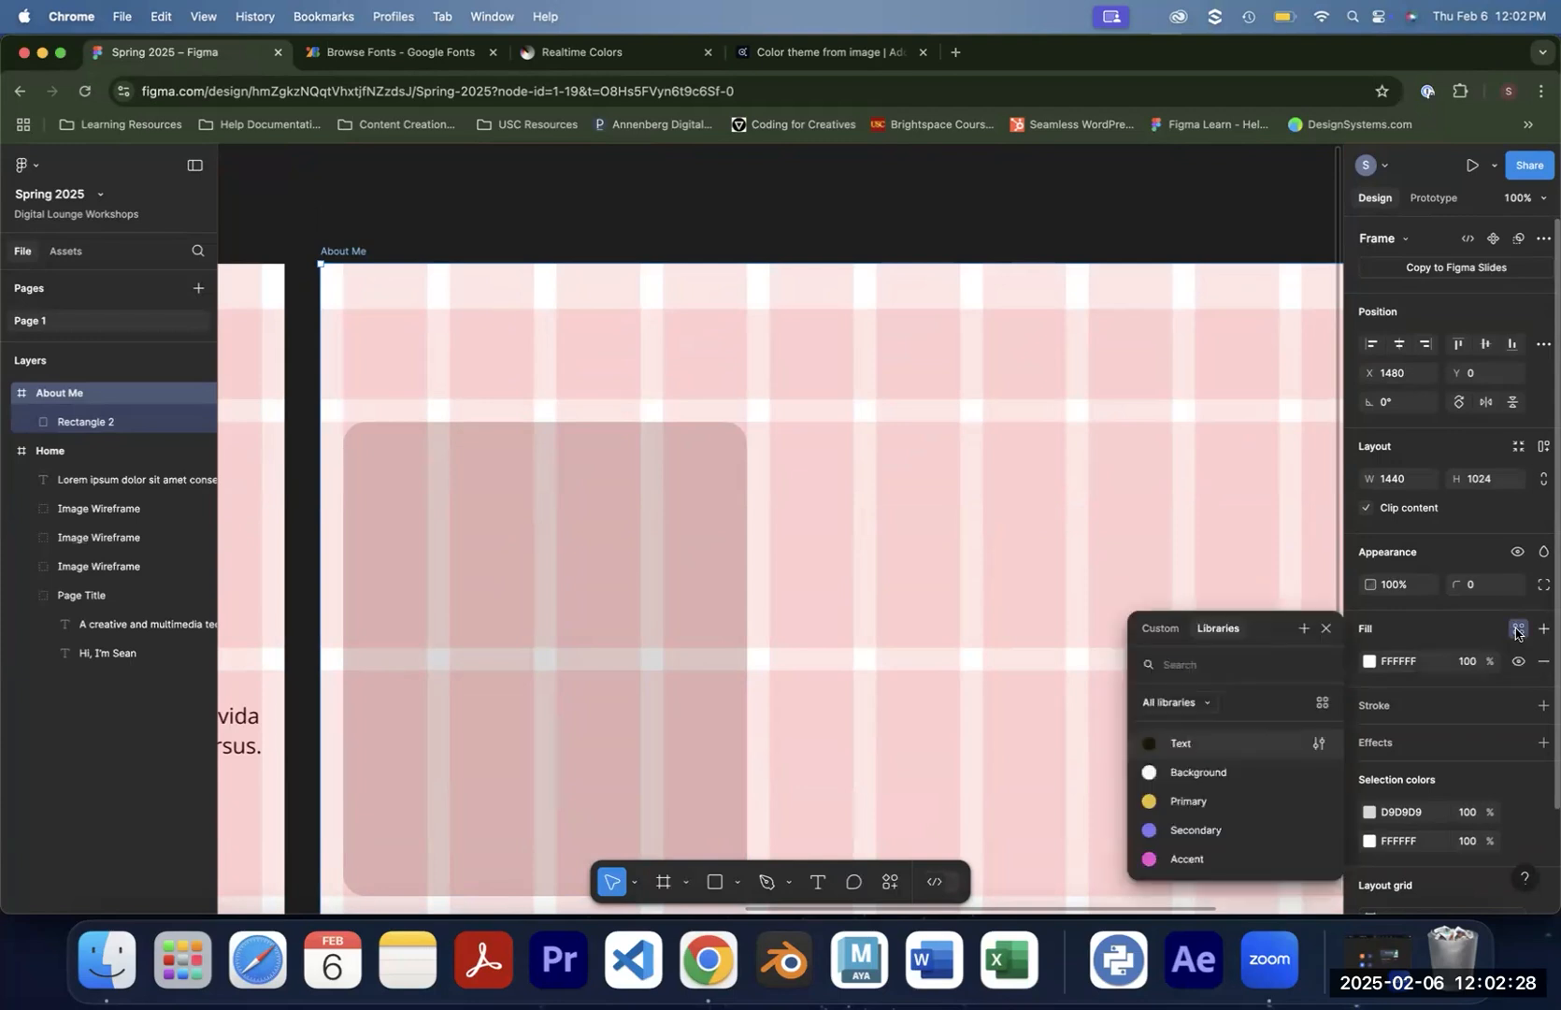
{"action": "left_click", "coordinate": [1197, 771]}
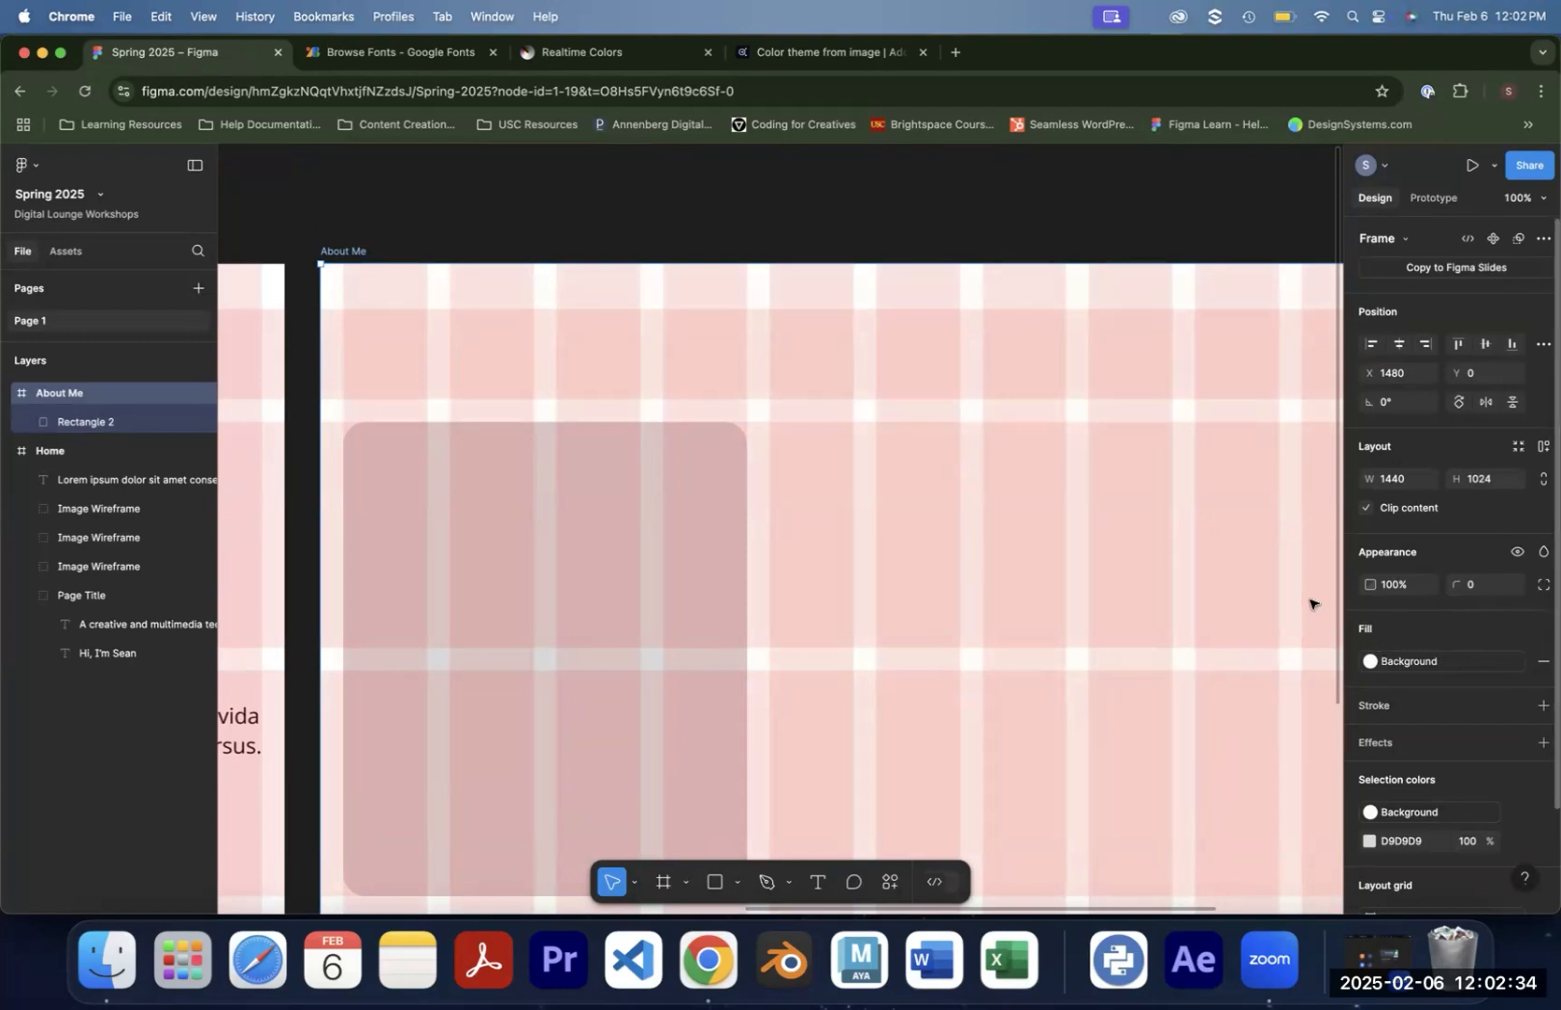
Hide the layout grid with the About Me frame selected
{"action": "left_click", "coordinate": [390, 251]}
{"action": "left_click", "coordinate": [346, 252]}
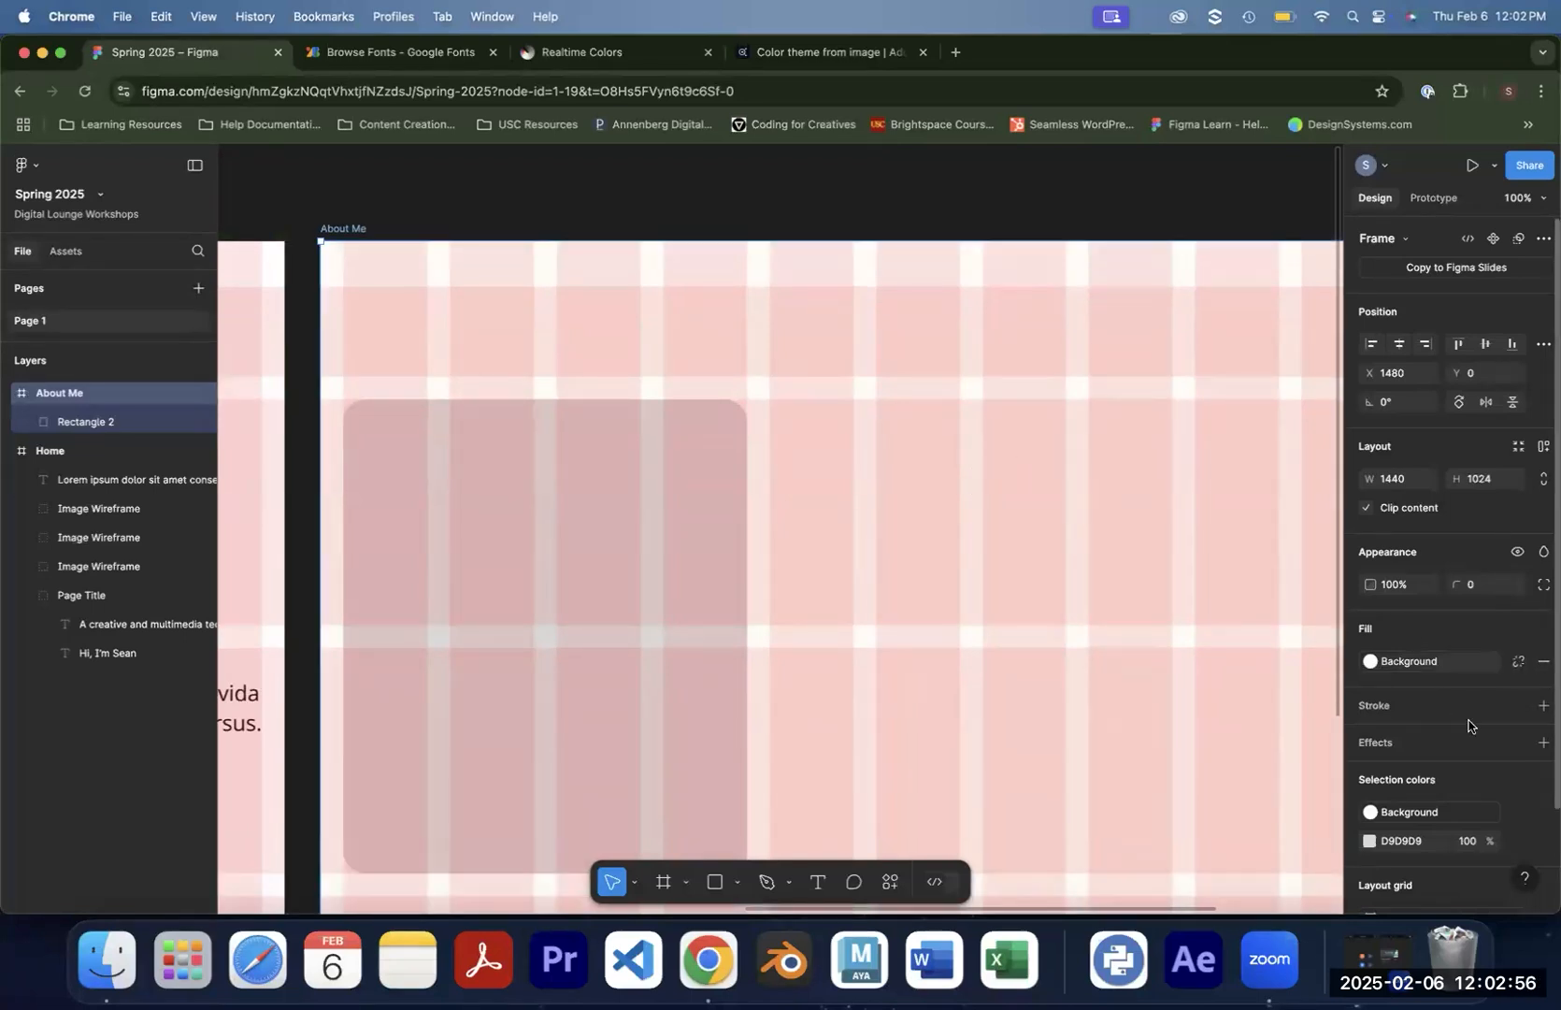
{"action": "scroll", "coordinate": [1440, 708], "scroll_direction": "down", "scroll_amount": 3}
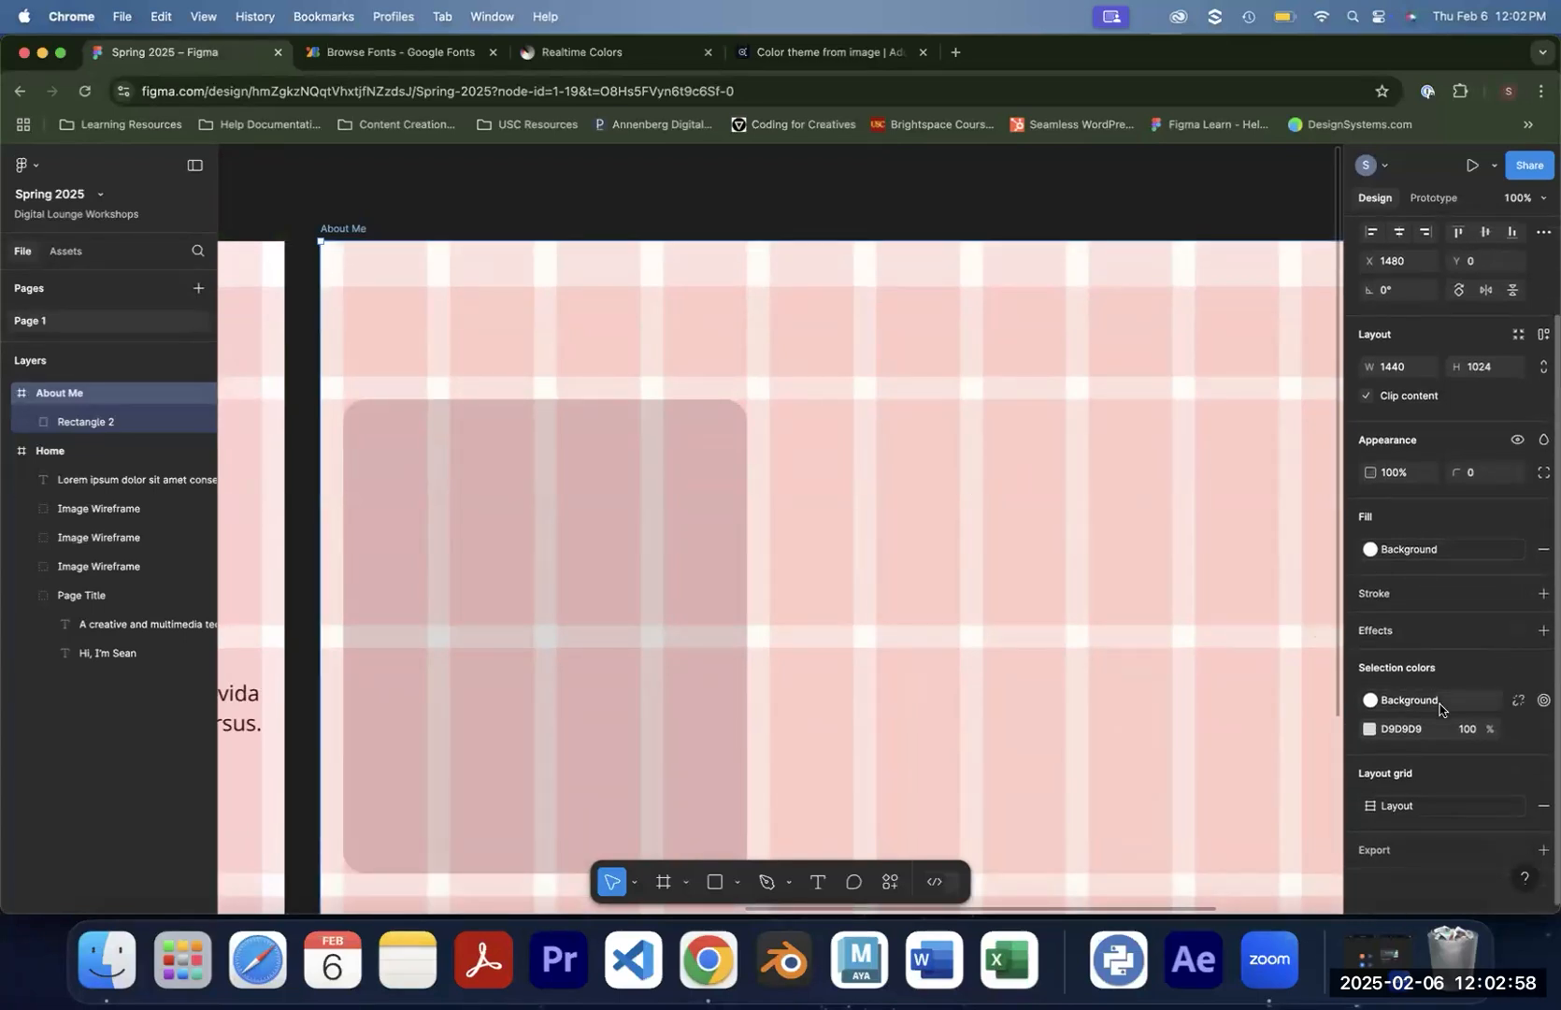
{"action": "left_click", "coordinate": [1492, 808]}
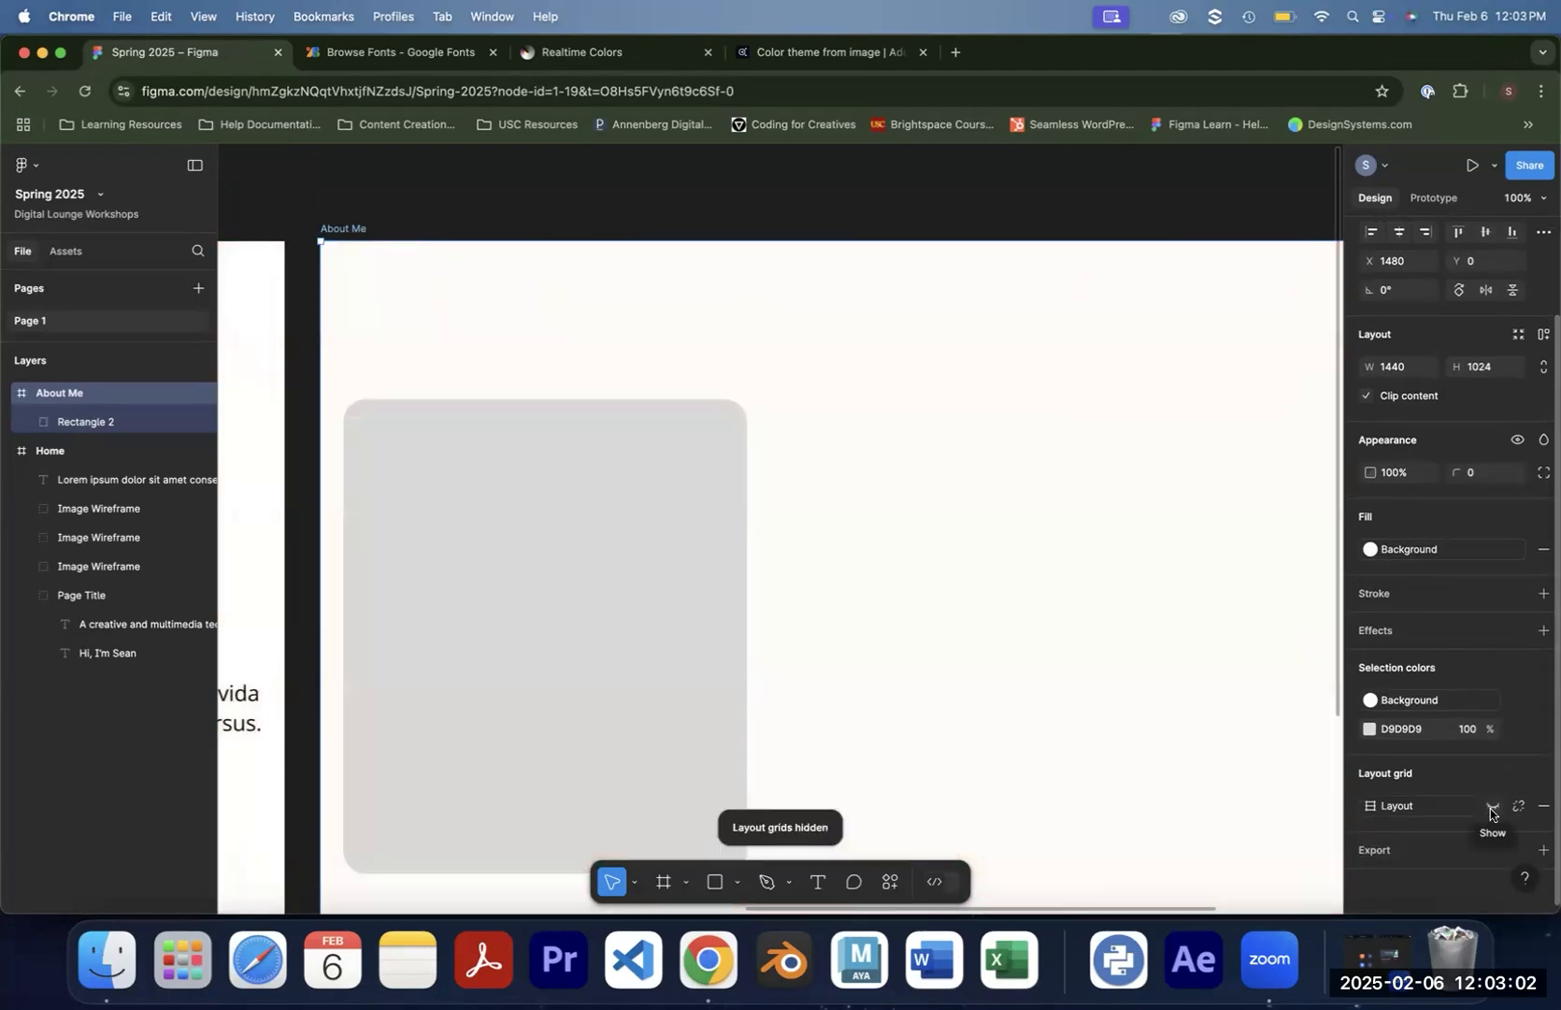
{"action": "scroll", "coordinate": [912, 486], "scroll_direction": "down", "scroll_amount": 3}
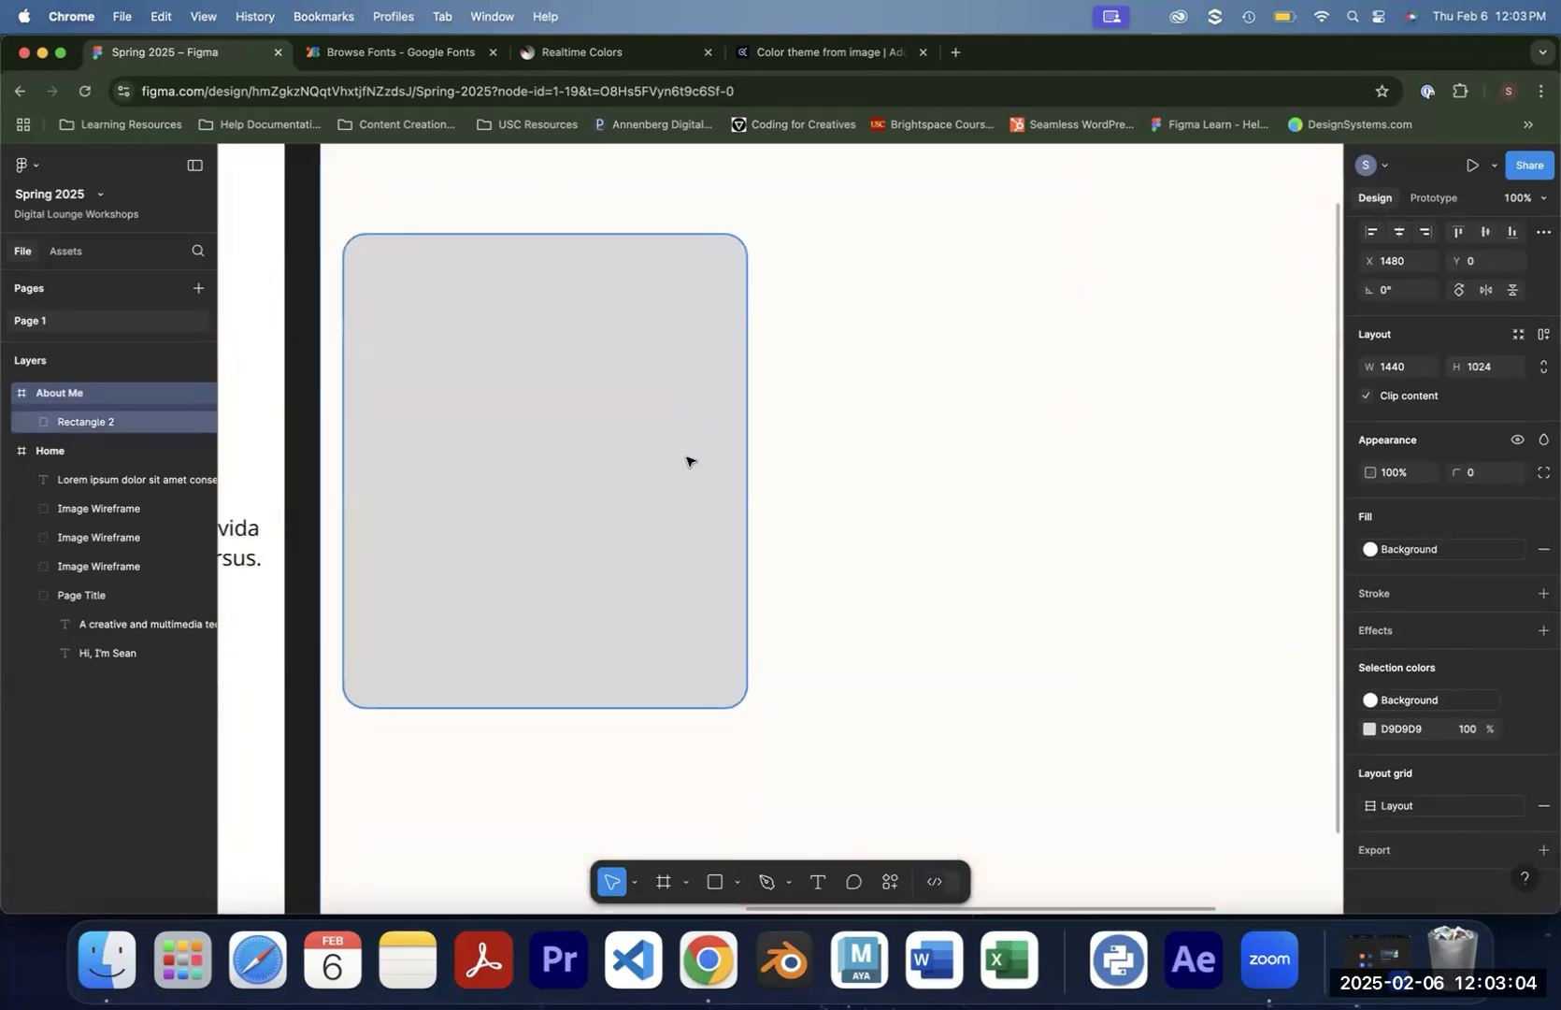
{"action": "scroll", "coordinate": [935, 462], "scroll_direction": "up", "scroll_amount": 1}
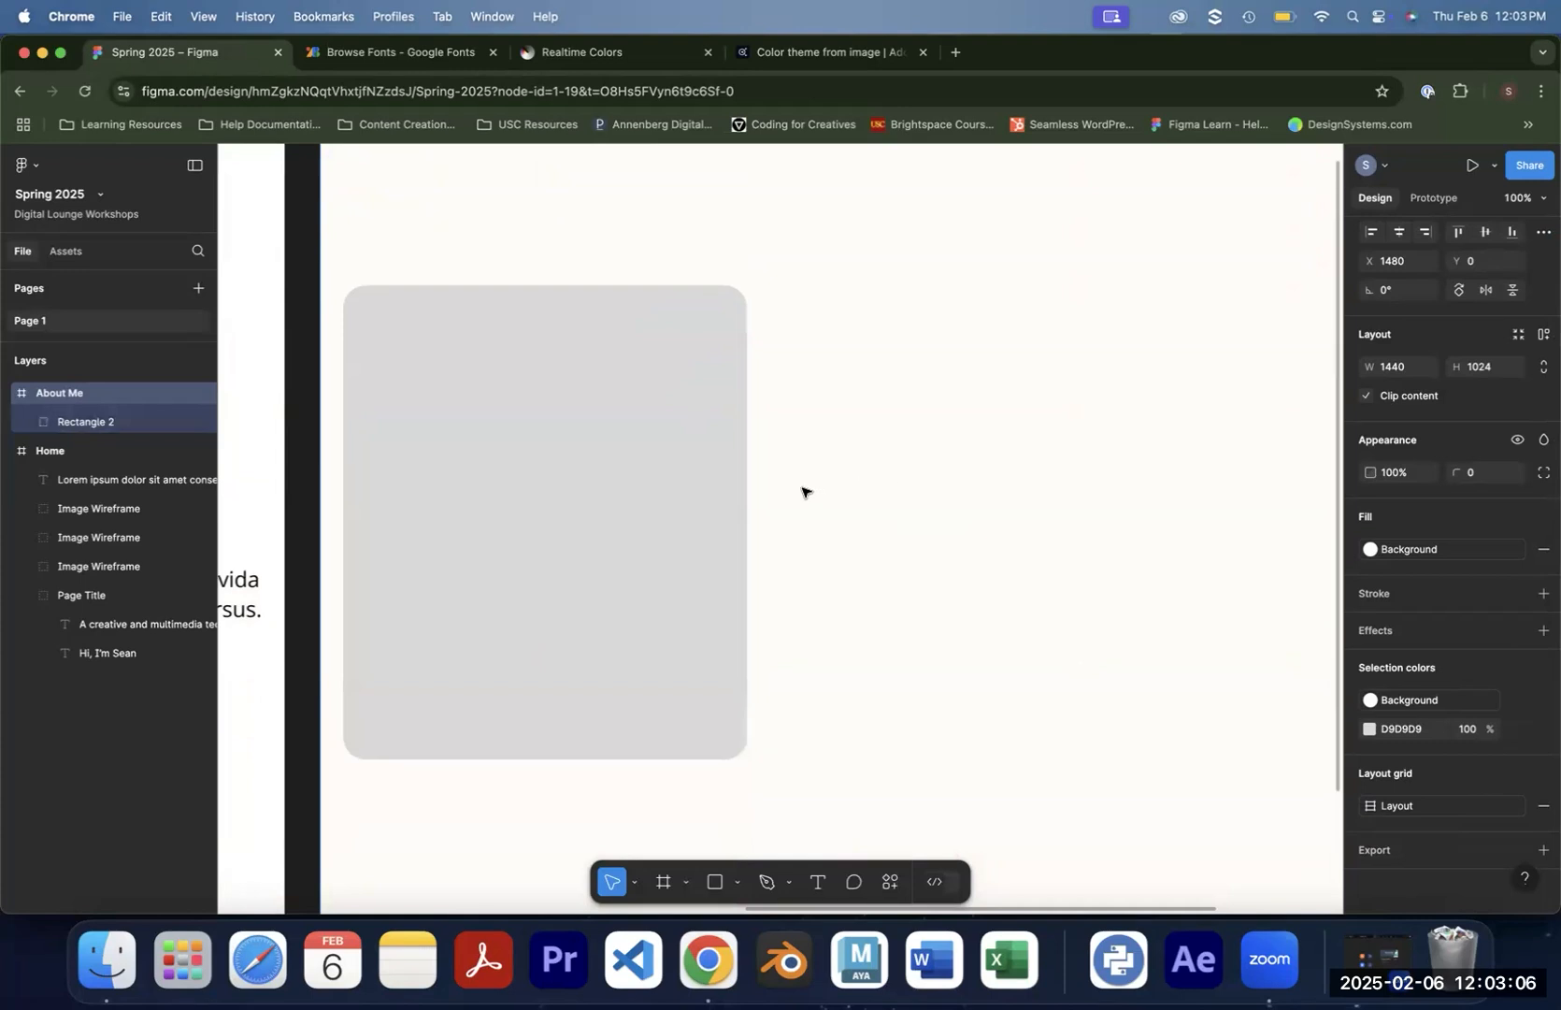
Apply the Primary color style to the fill of the rounded rectangle on the About Me frame
{"action": "left_click", "coordinate": [645, 402]}
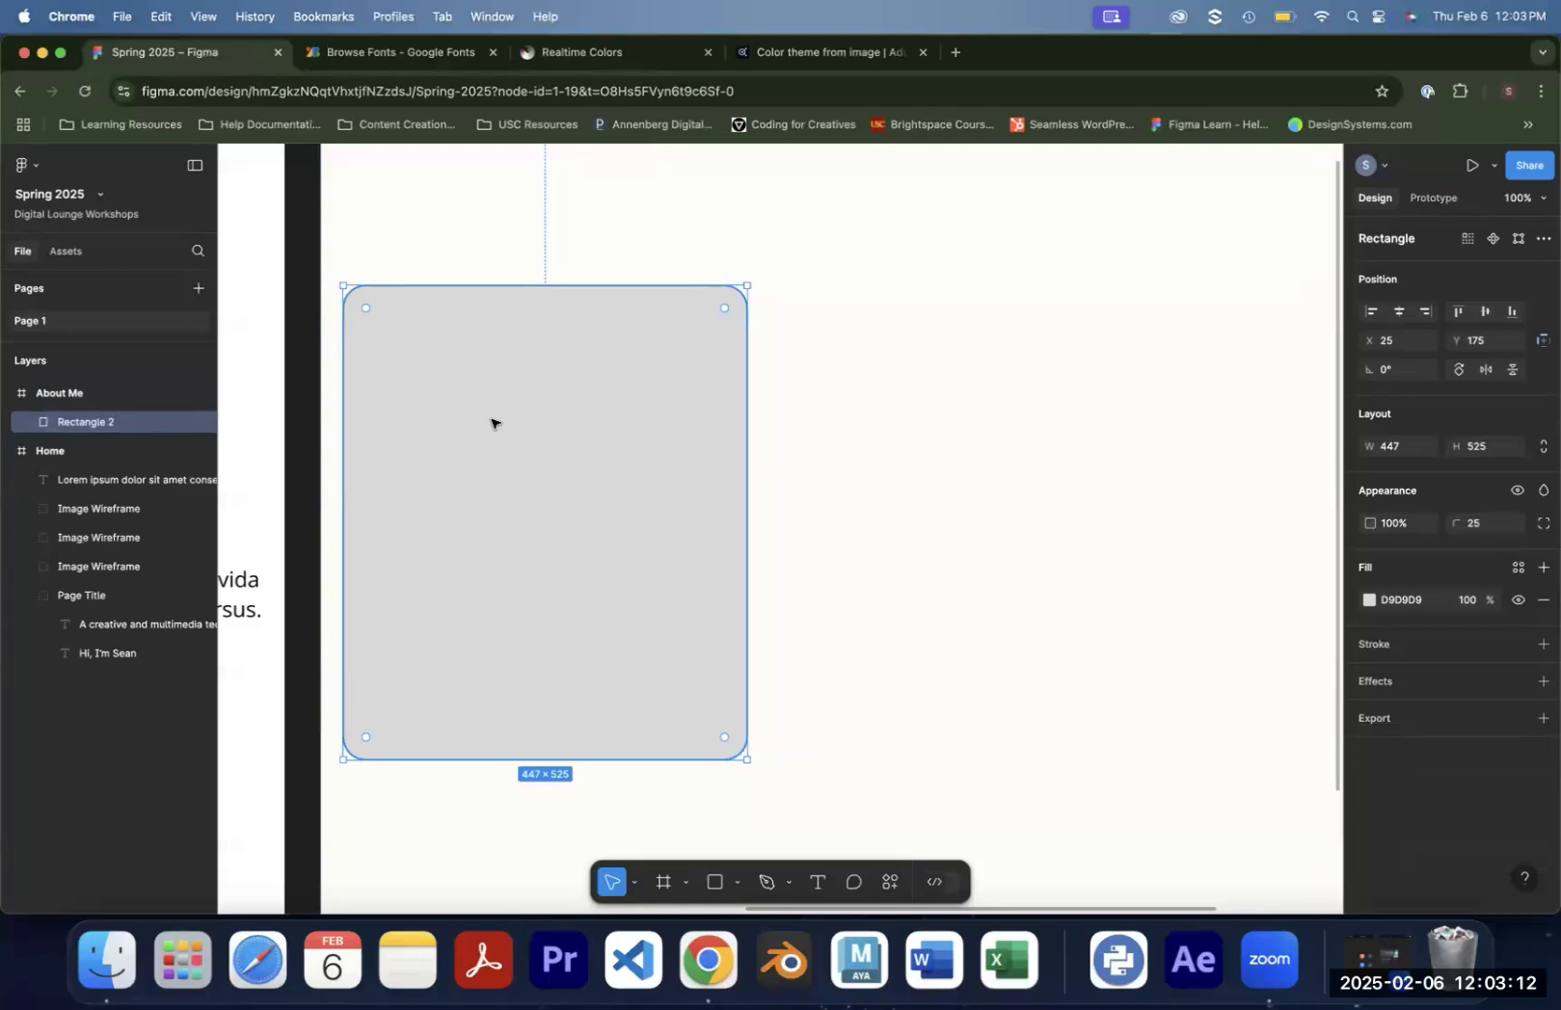
{"action": "left_click", "coordinate": [1518, 568]}
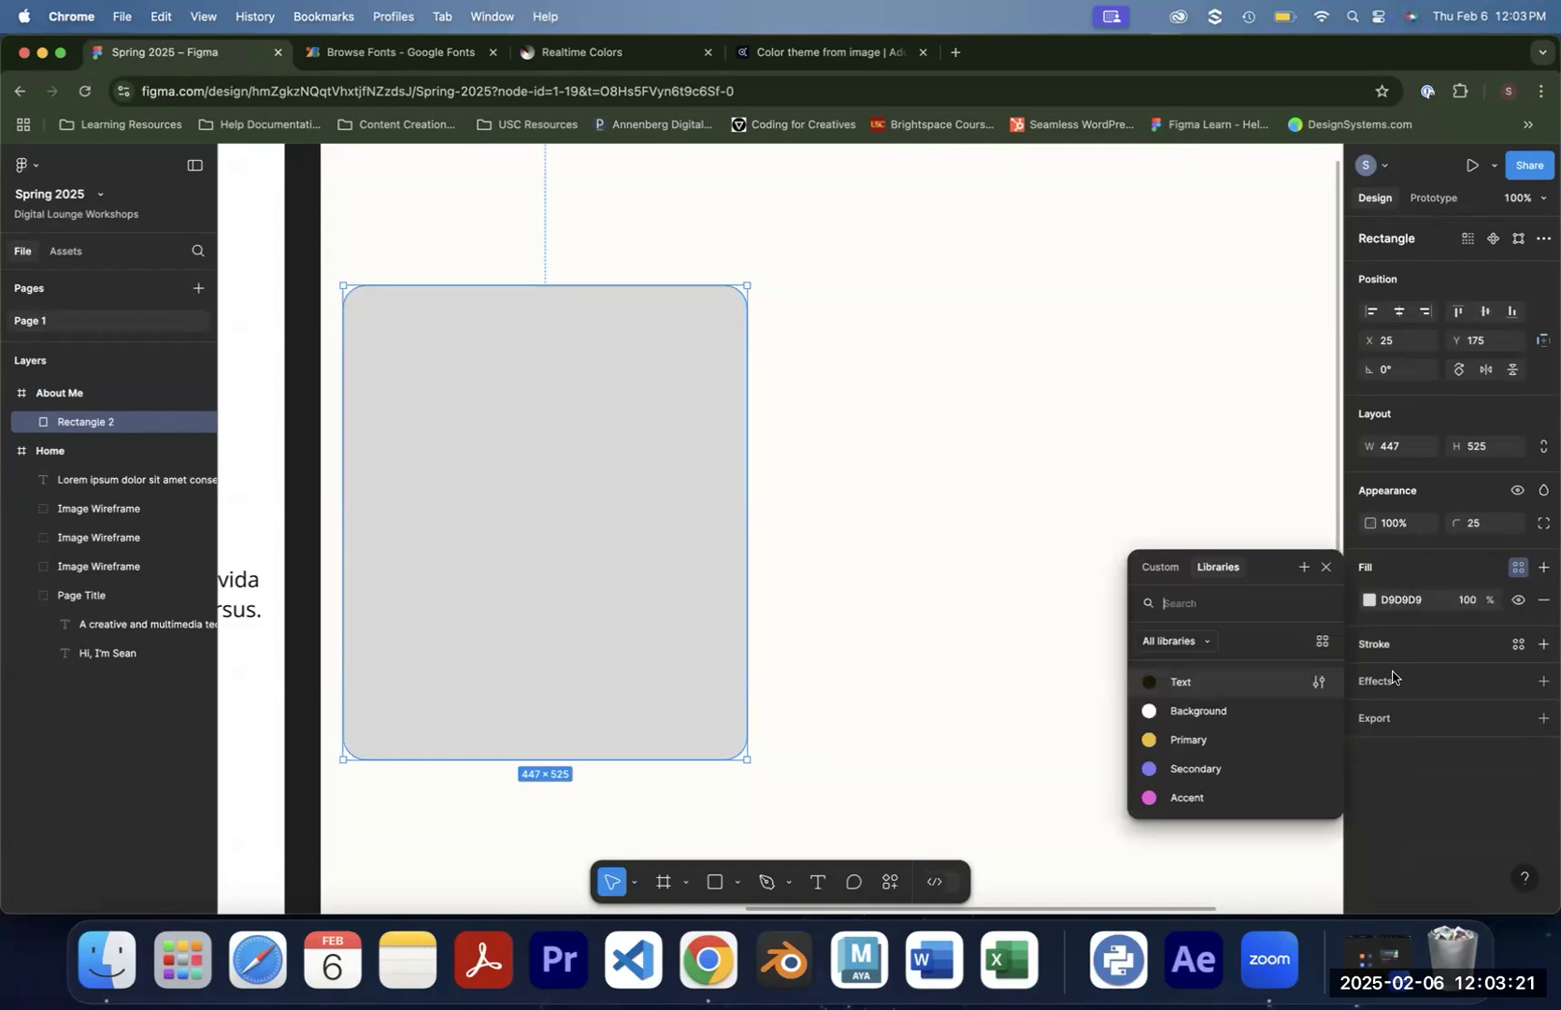
{"action": "left_click", "coordinate": [1250, 745]}
{"action": "left_click", "coordinate": [1032, 403]}
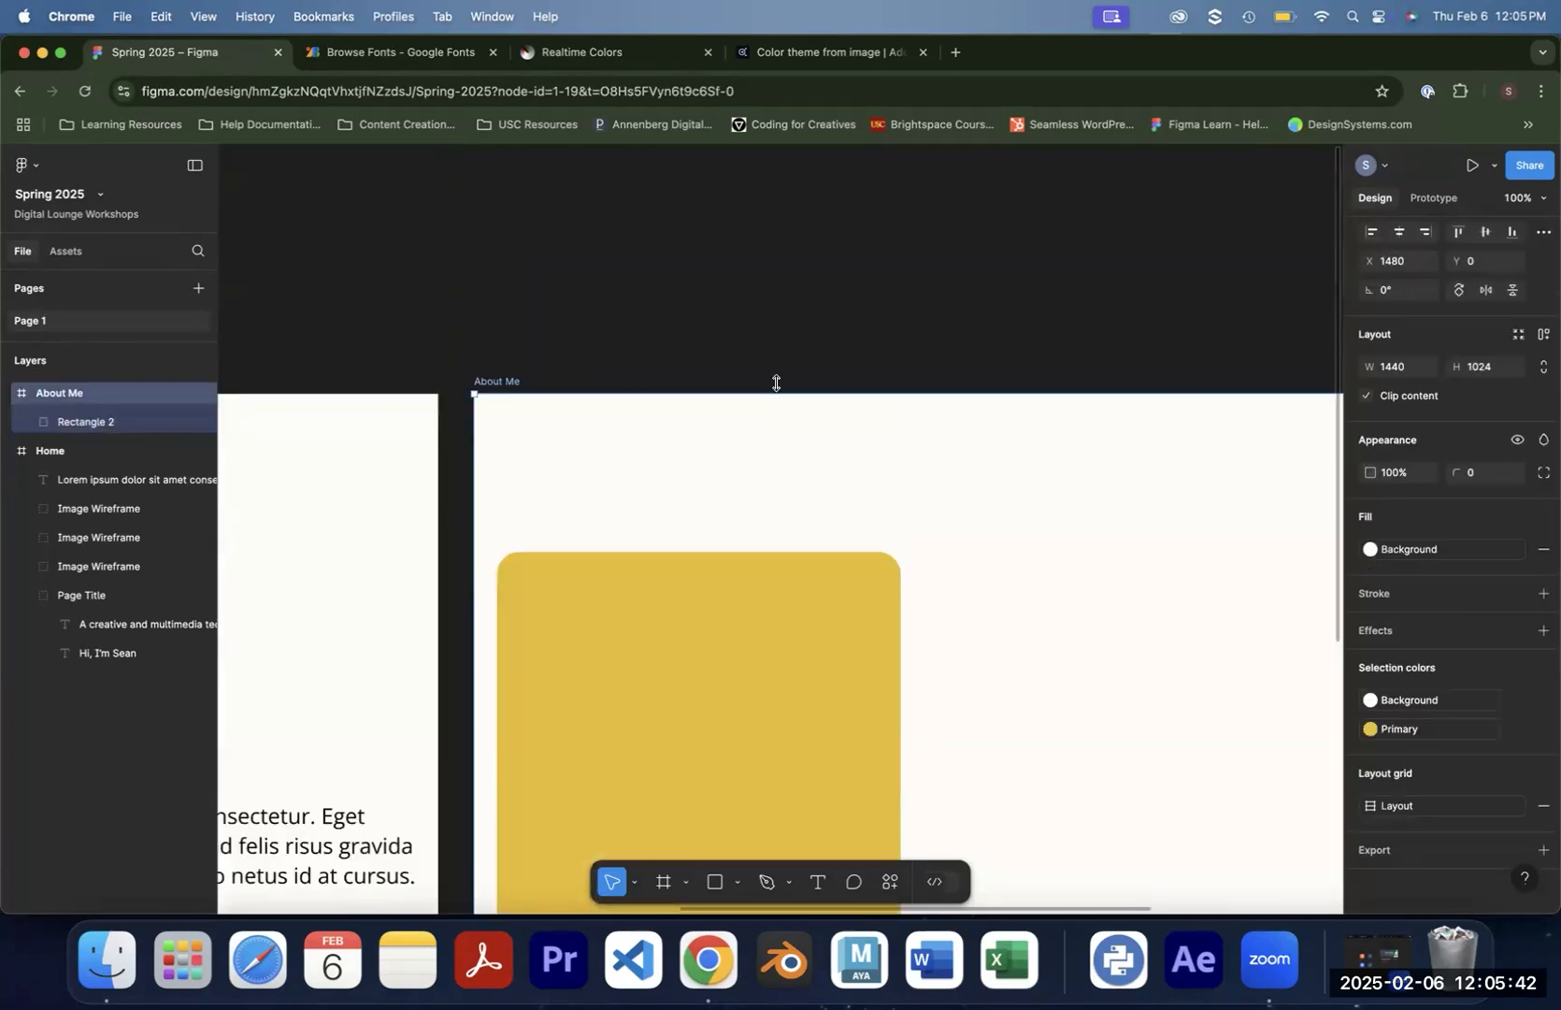
Show the About Me frame's layout grid again and clear the selection
{"action": "scroll", "coordinate": [955, 306], "scroll_direction": "down", "scroll_amount": 5}
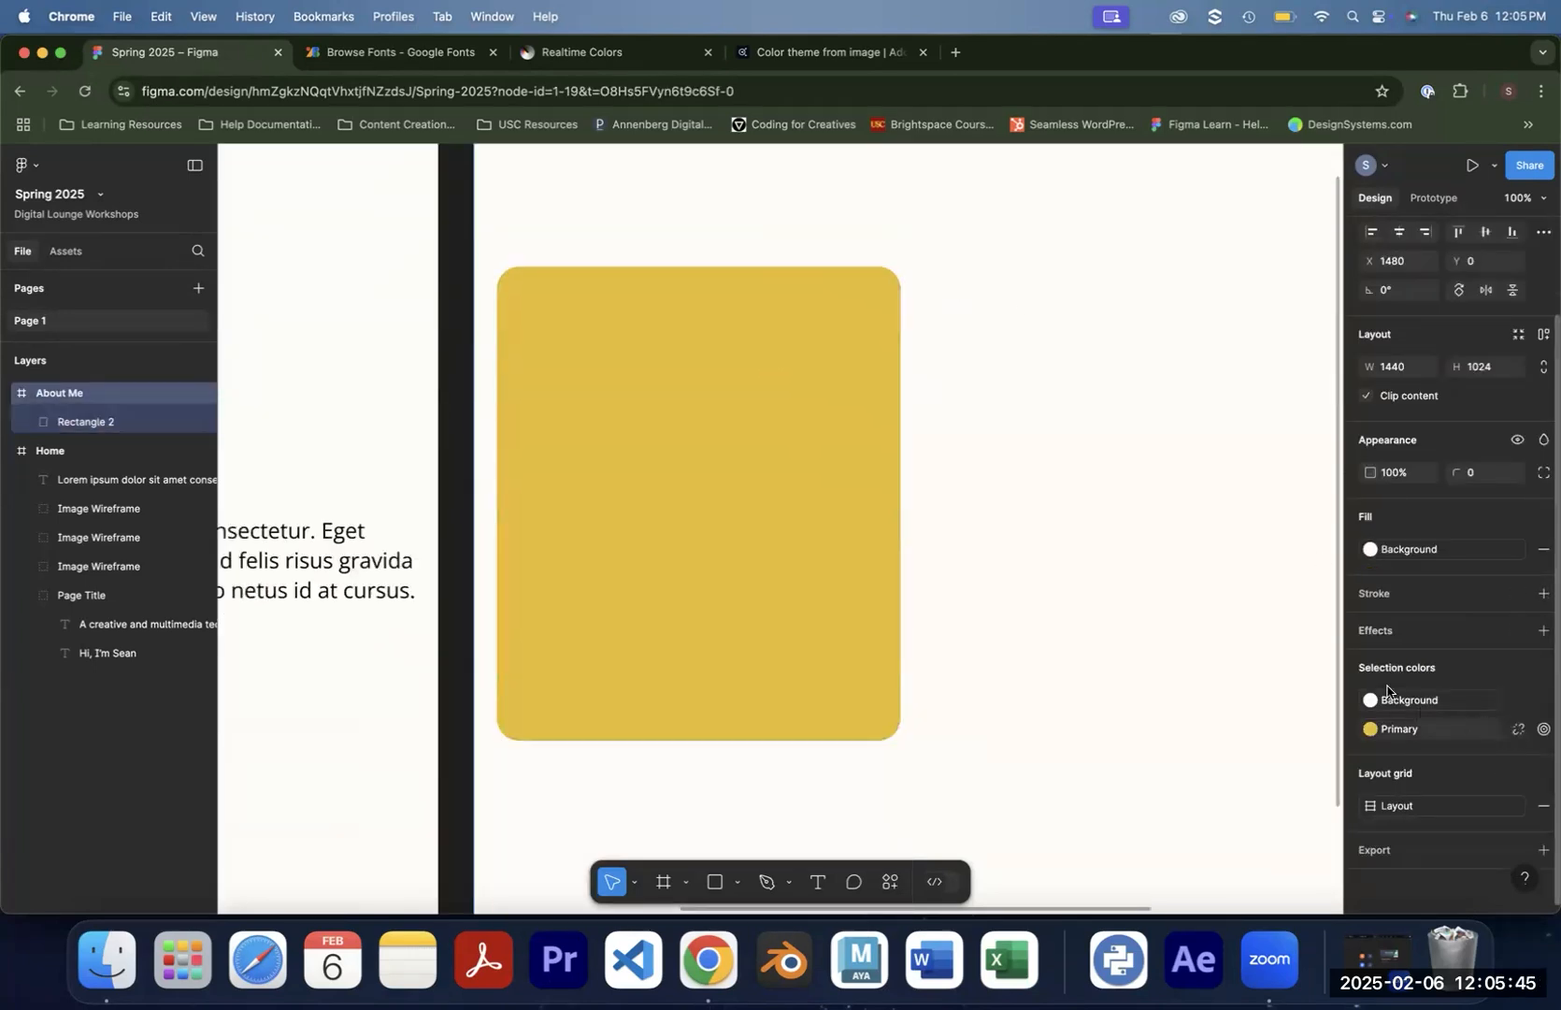
{"action": "left_click", "coordinate": [1495, 808]}
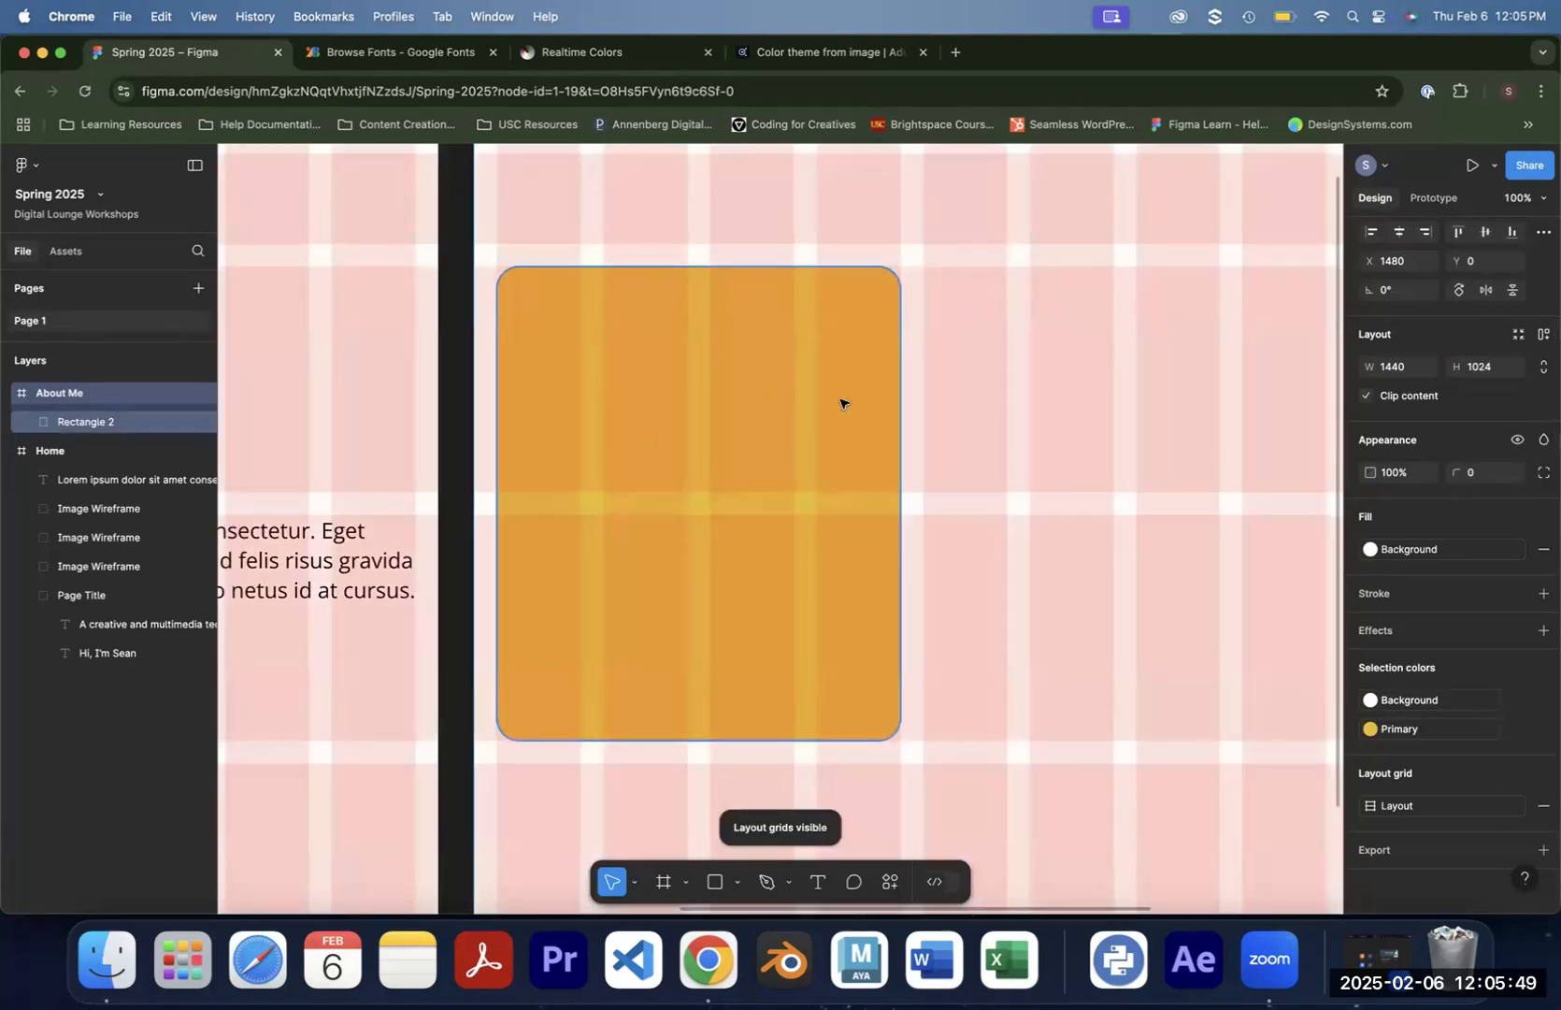
{"action": "left_click", "coordinate": [1012, 368]}
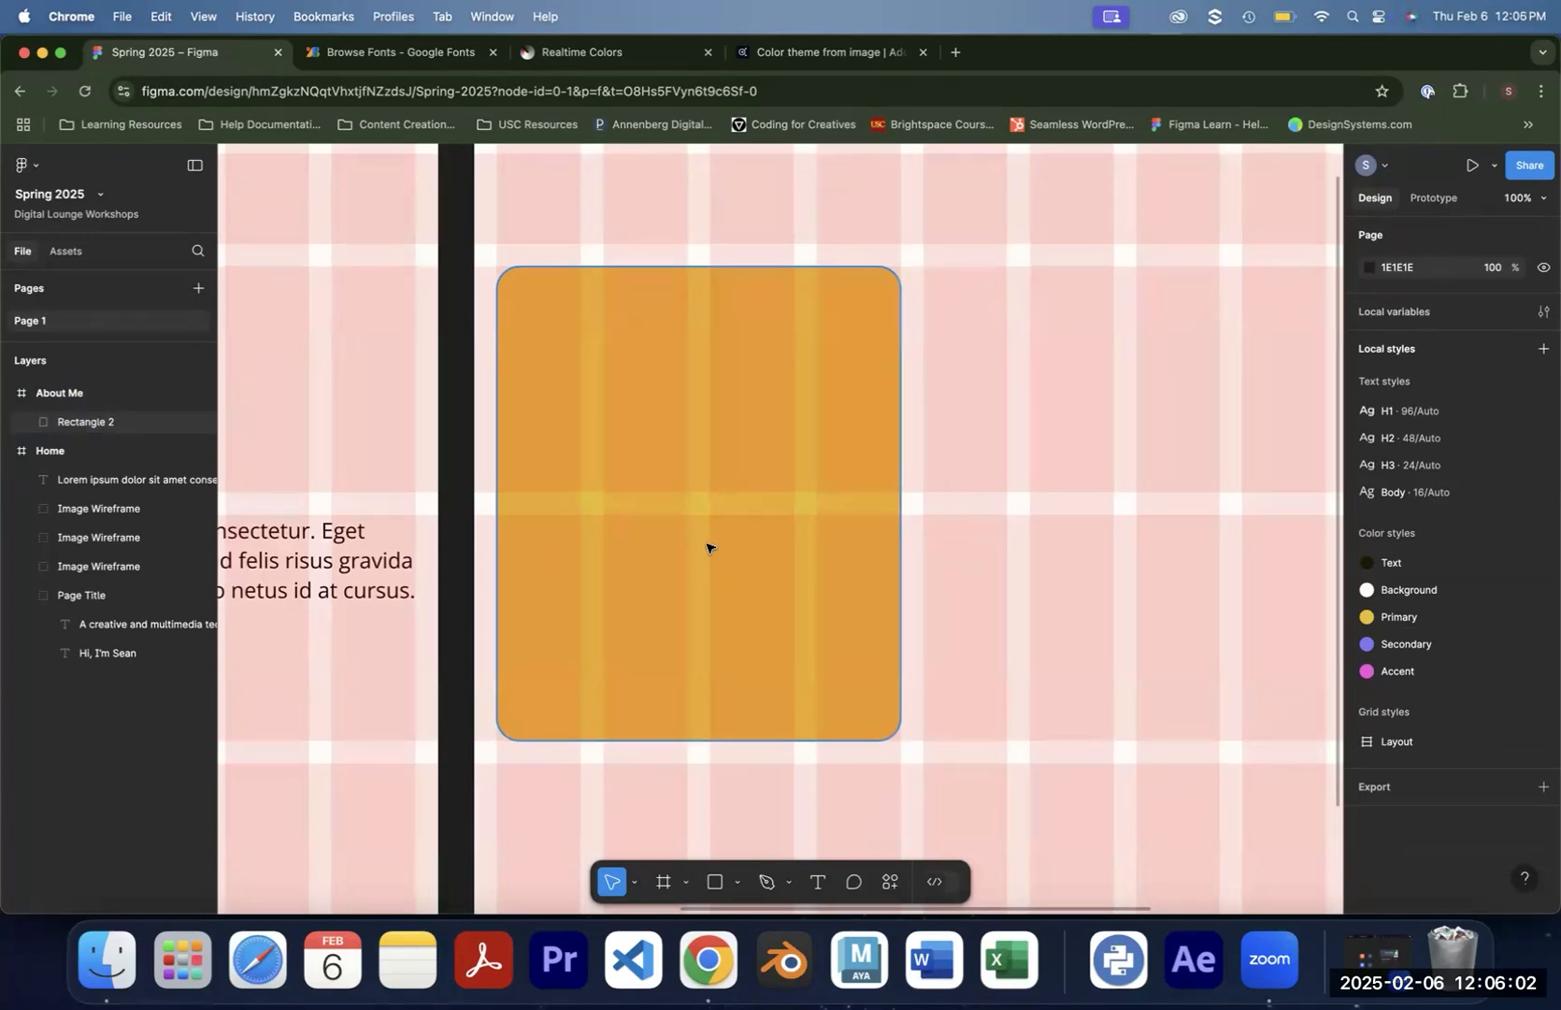
{"action": "left_click", "coordinate": [923, 503]}
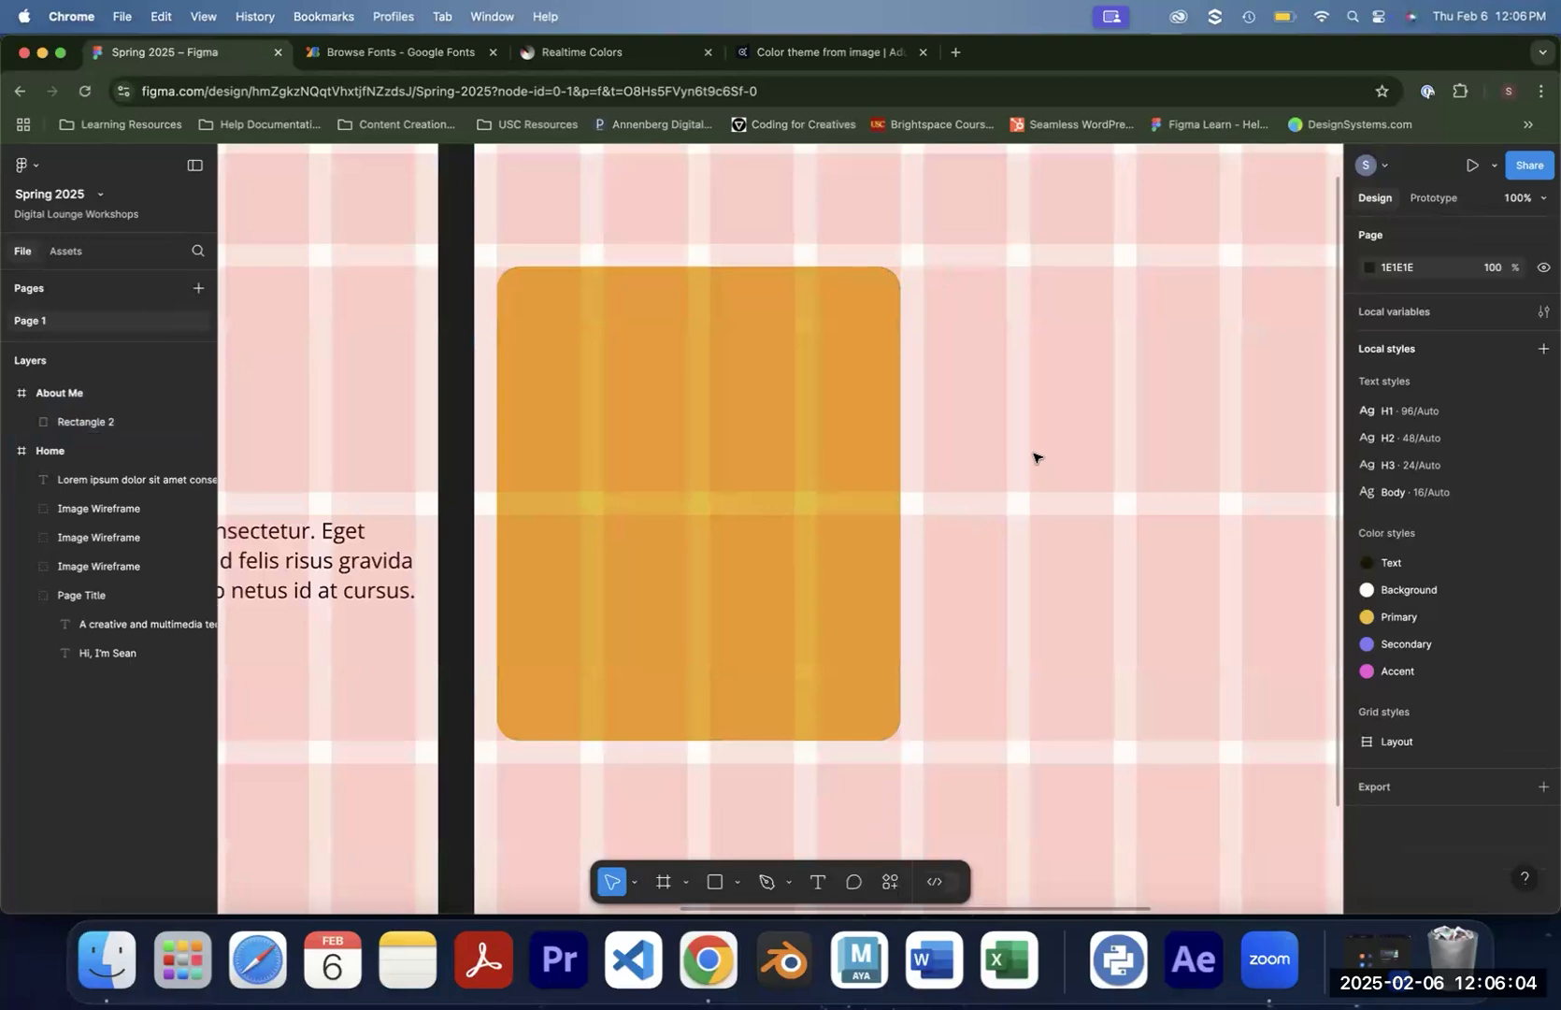
Run the Unsplash plugin on the About Me frame and search its abstract category
{"action": "scroll", "coordinate": [920, 452], "scroll_direction": "right", "scroll_amount": 5}
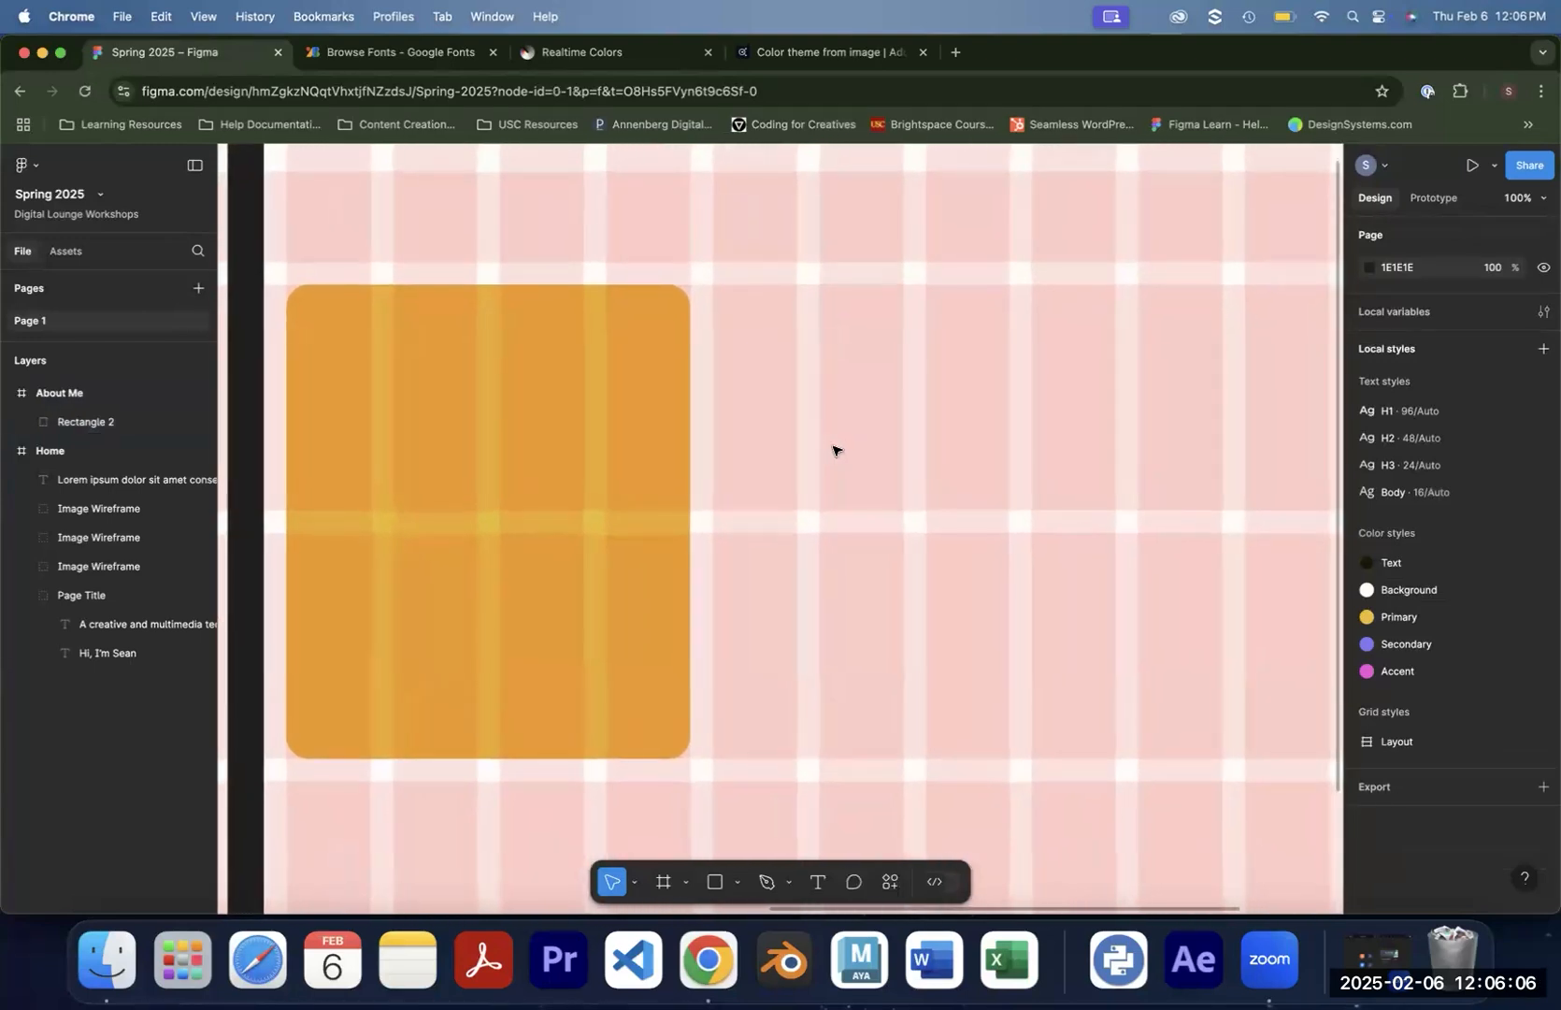
{"action": "right_click", "coordinate": [977, 425]}
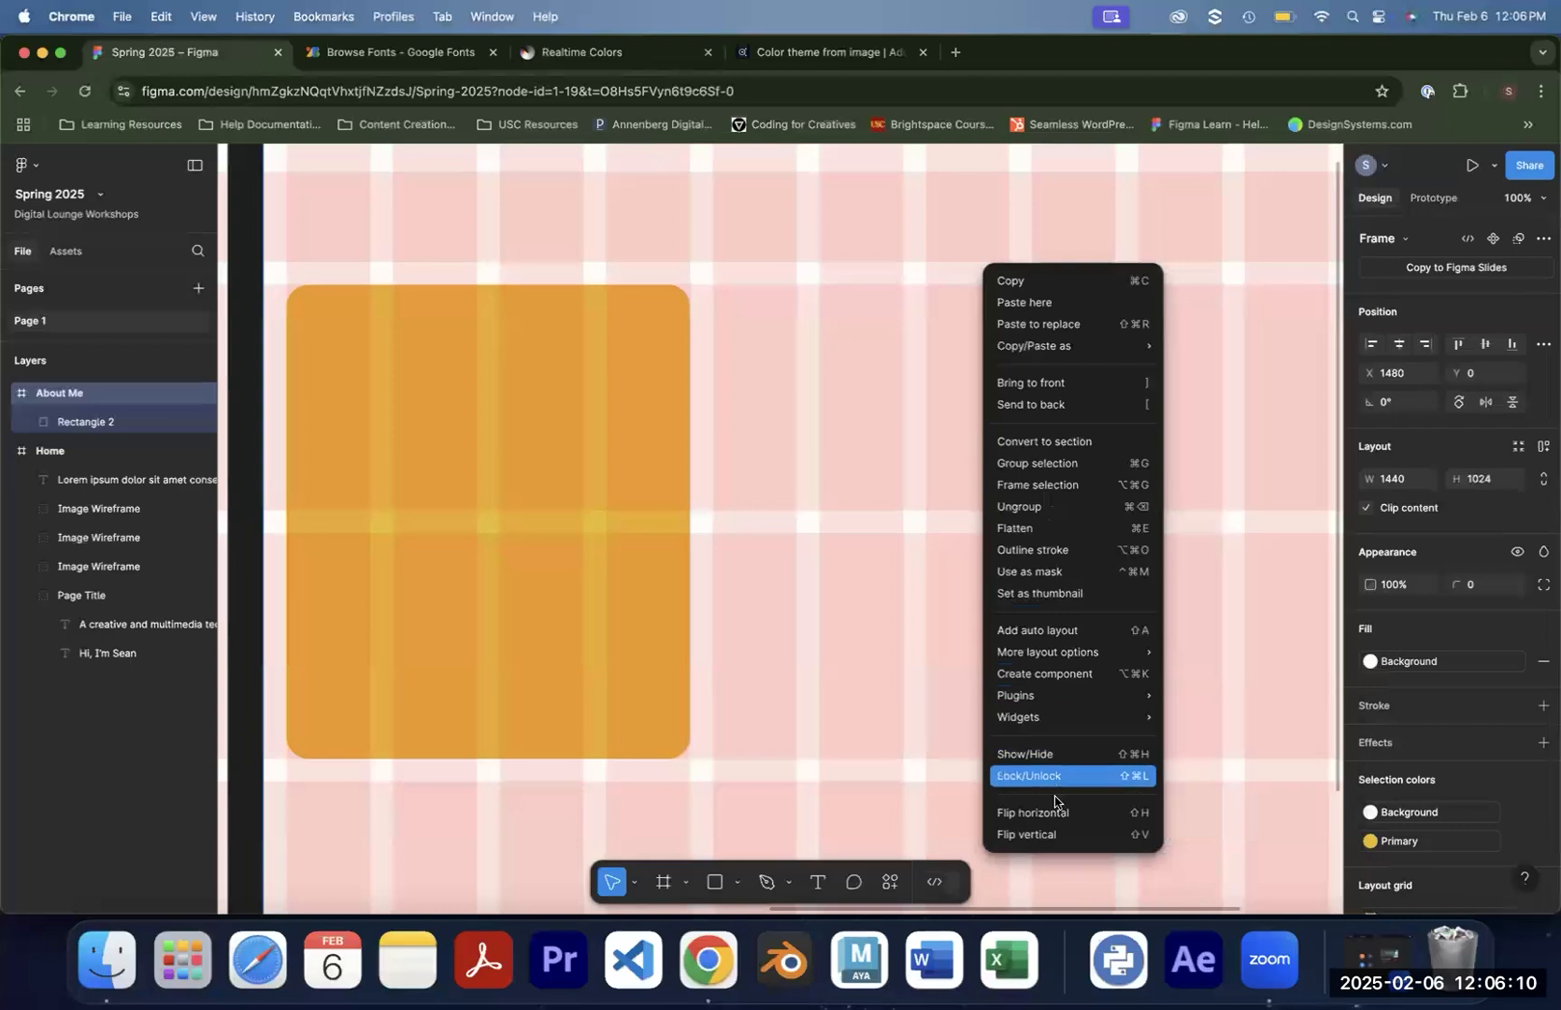
{"action": "mouse_move", "coordinate": [1010, 702]}
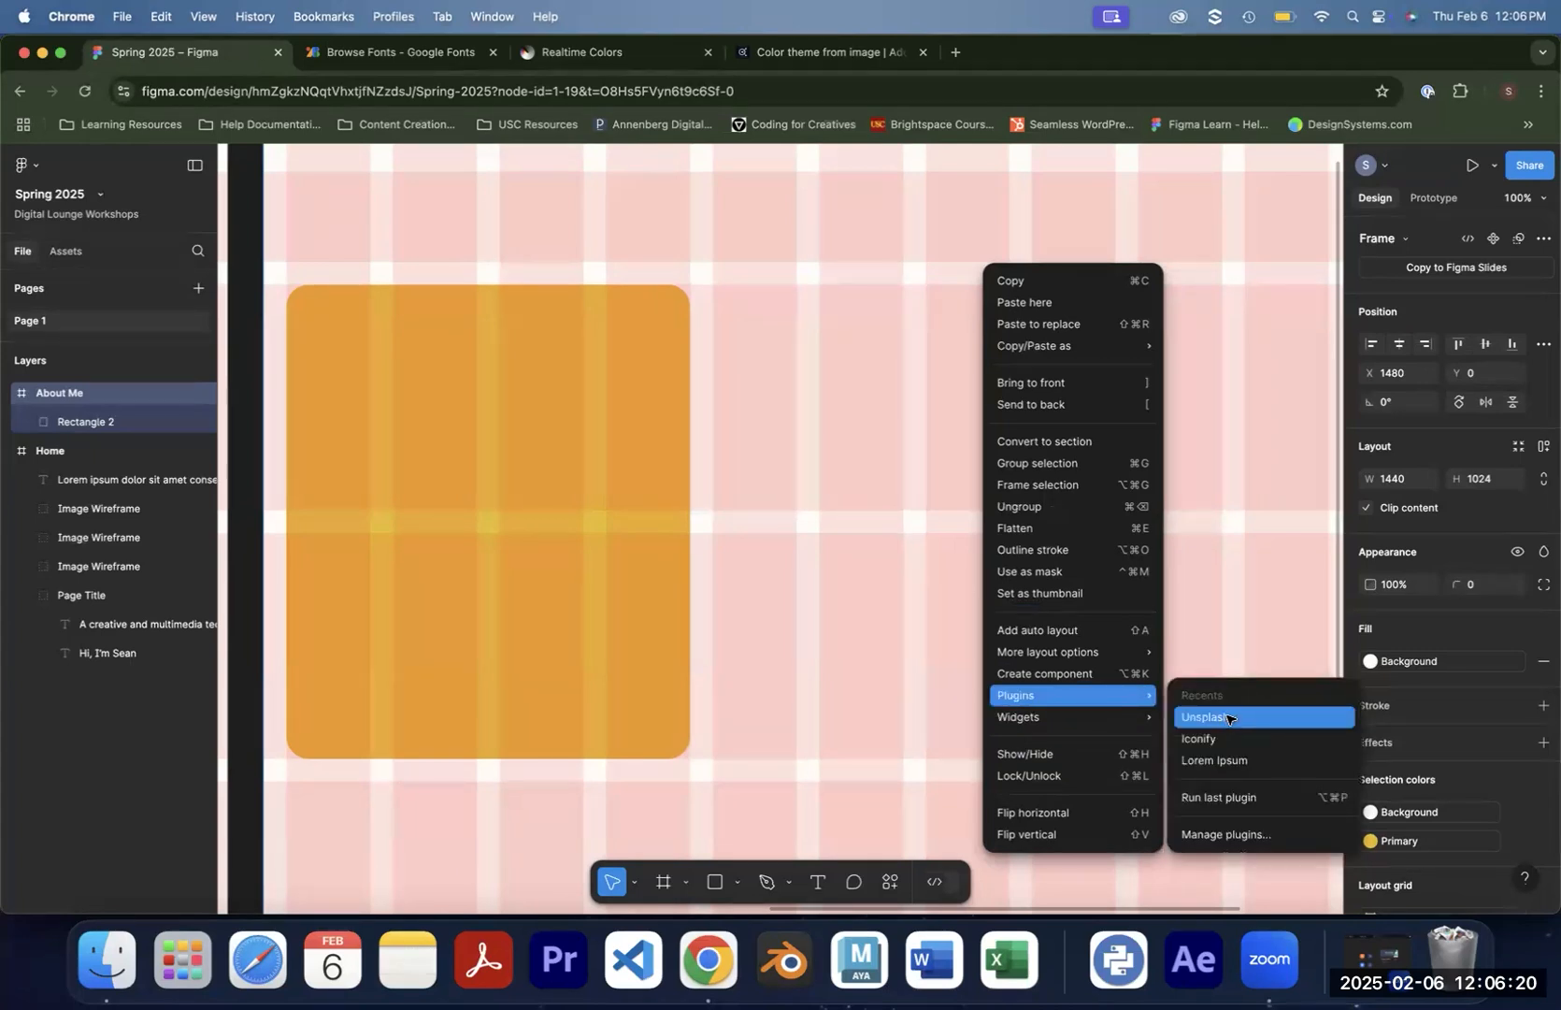
{"action": "left_click", "coordinate": [1228, 718]}
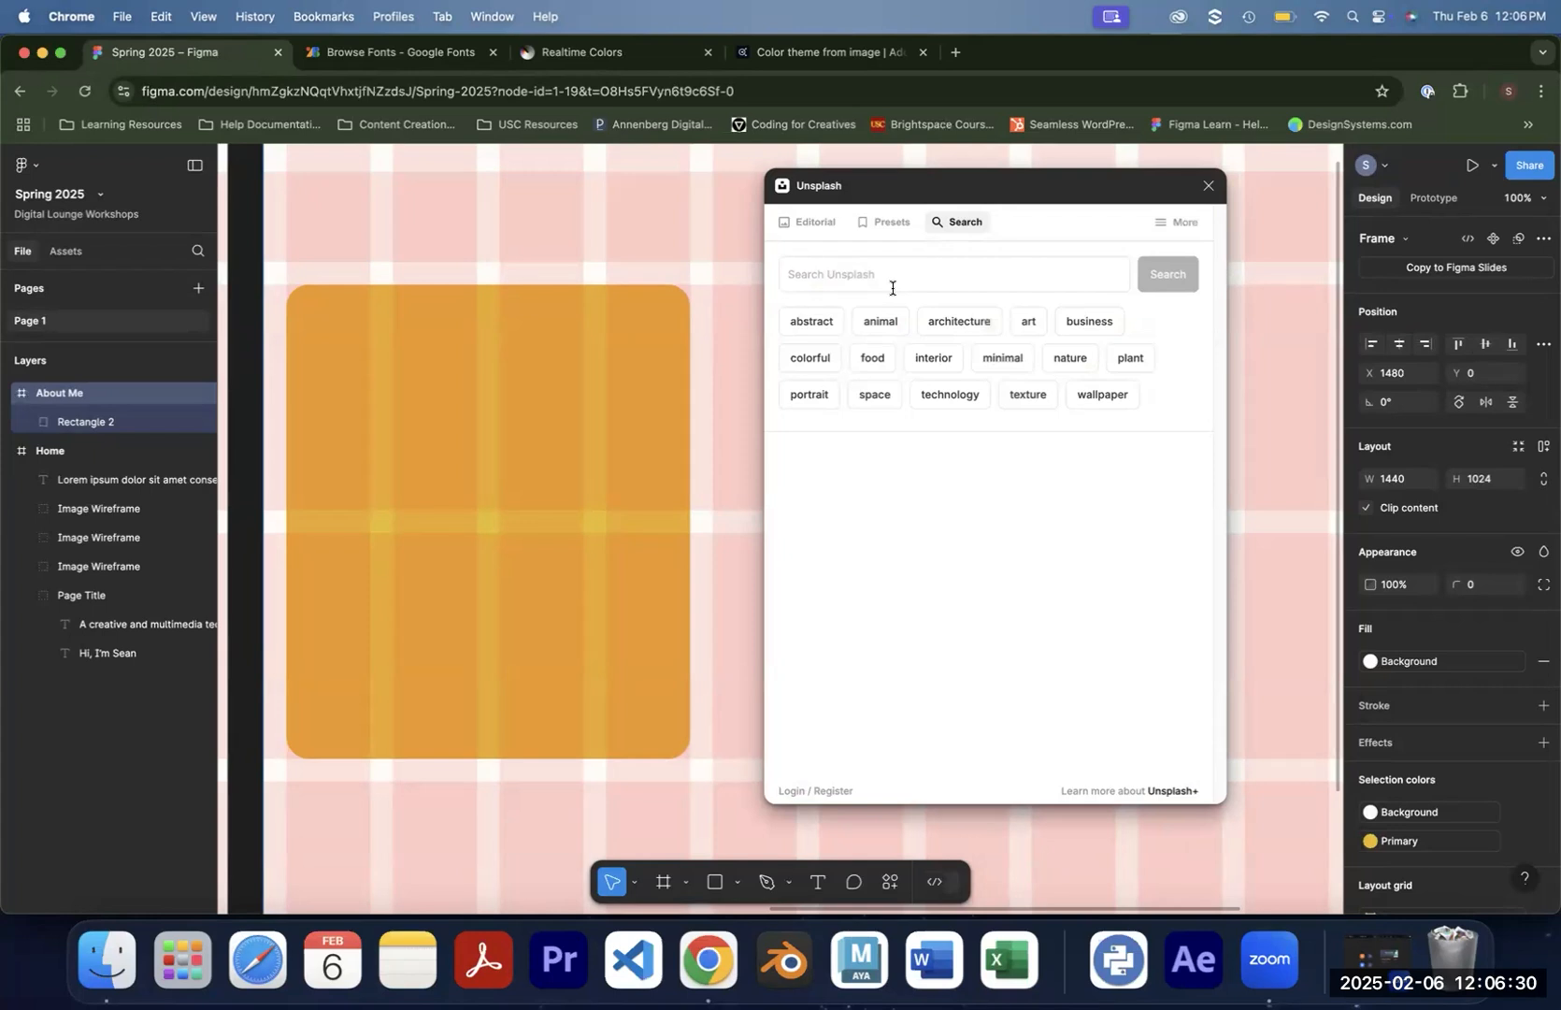
{"action": "left_click", "coordinate": [823, 333]}
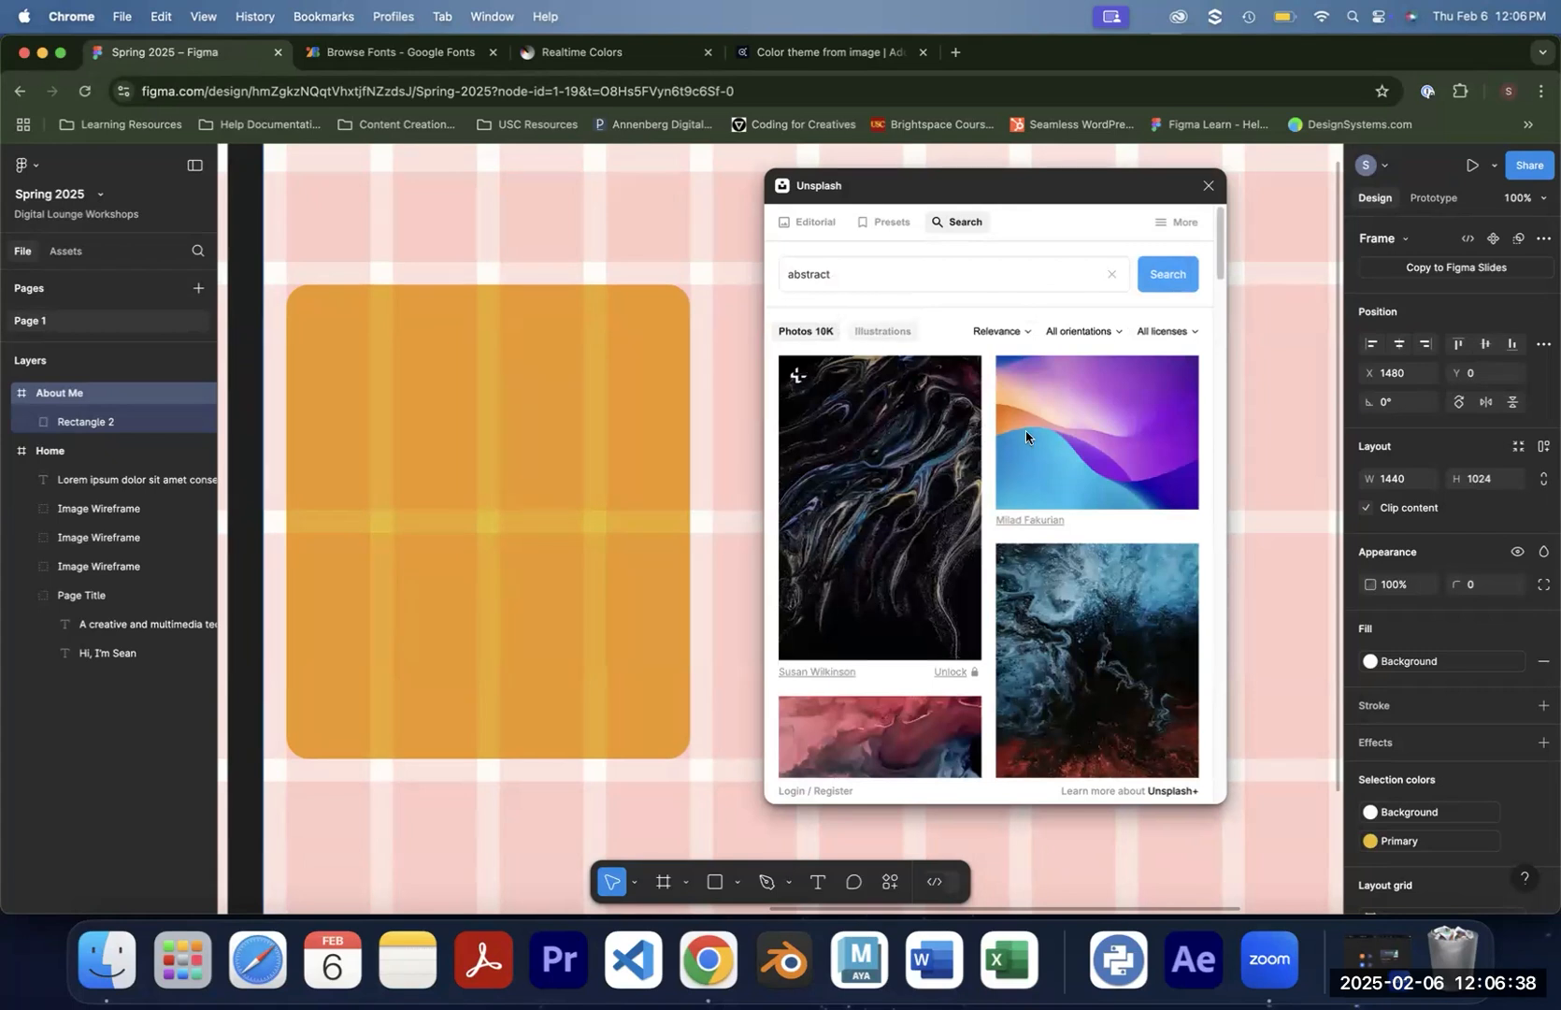
Pick a blurred, multicolored abstract photo from the Unsplash results and place it on the canvas over the About Me page
{"action": "scroll", "coordinate": [1029, 449], "scroll_direction": "down", "scroll_amount": 10}
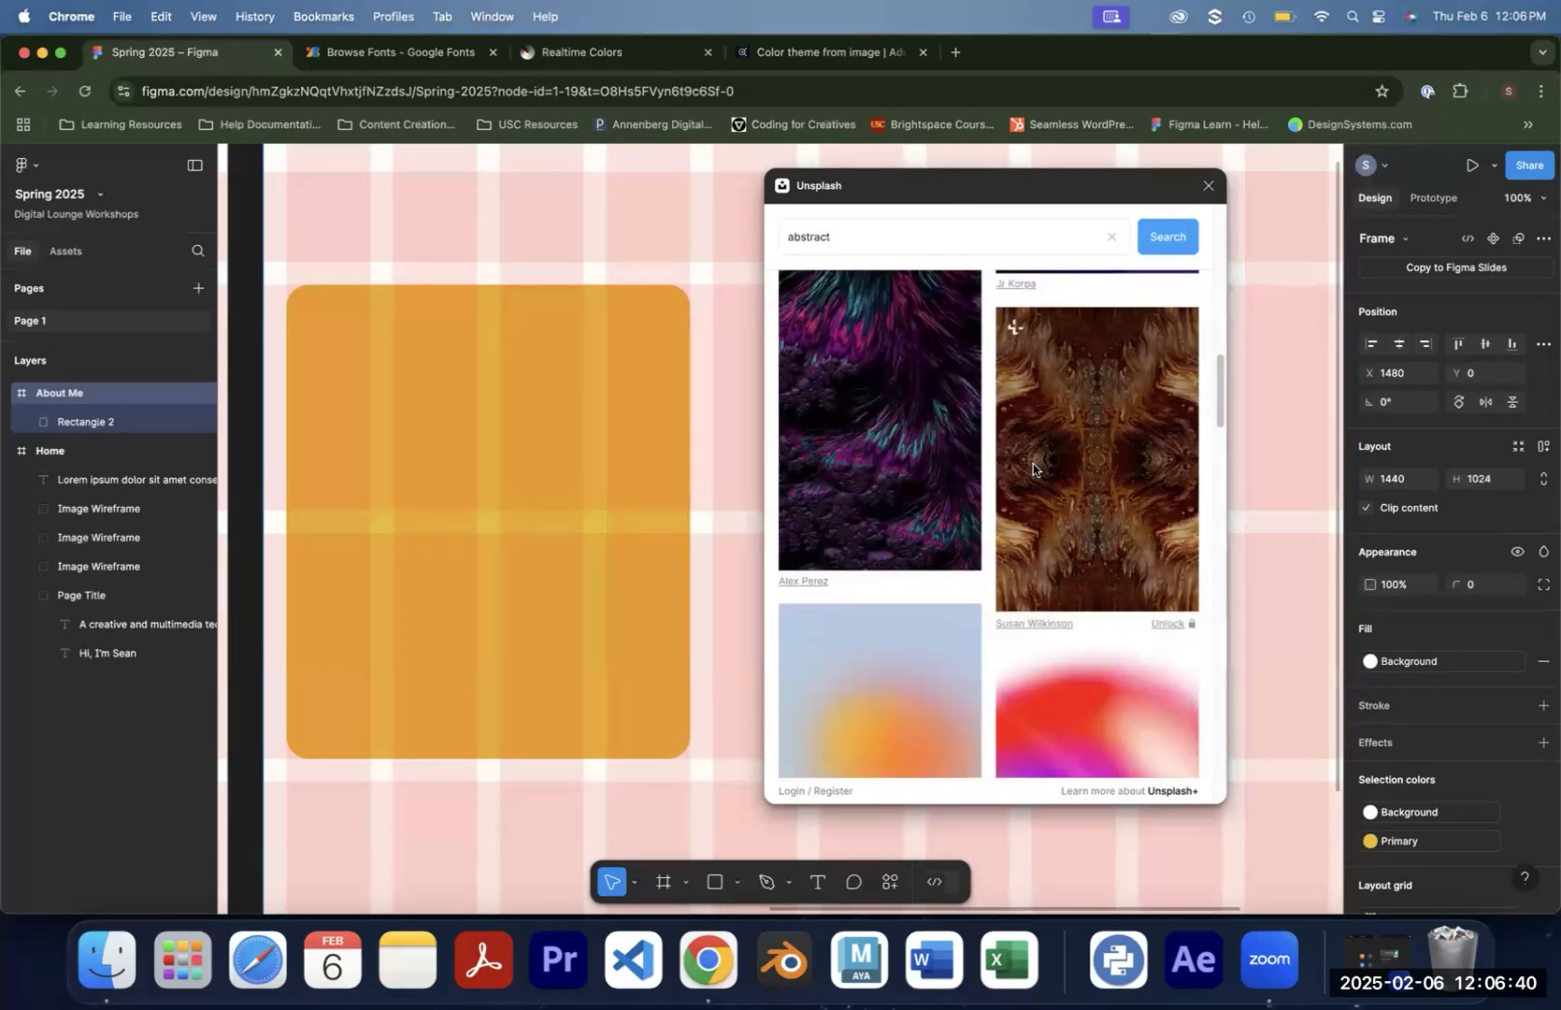
{"action": "scroll", "coordinate": [1033, 469], "scroll_direction": "down", "scroll_amount": 3}
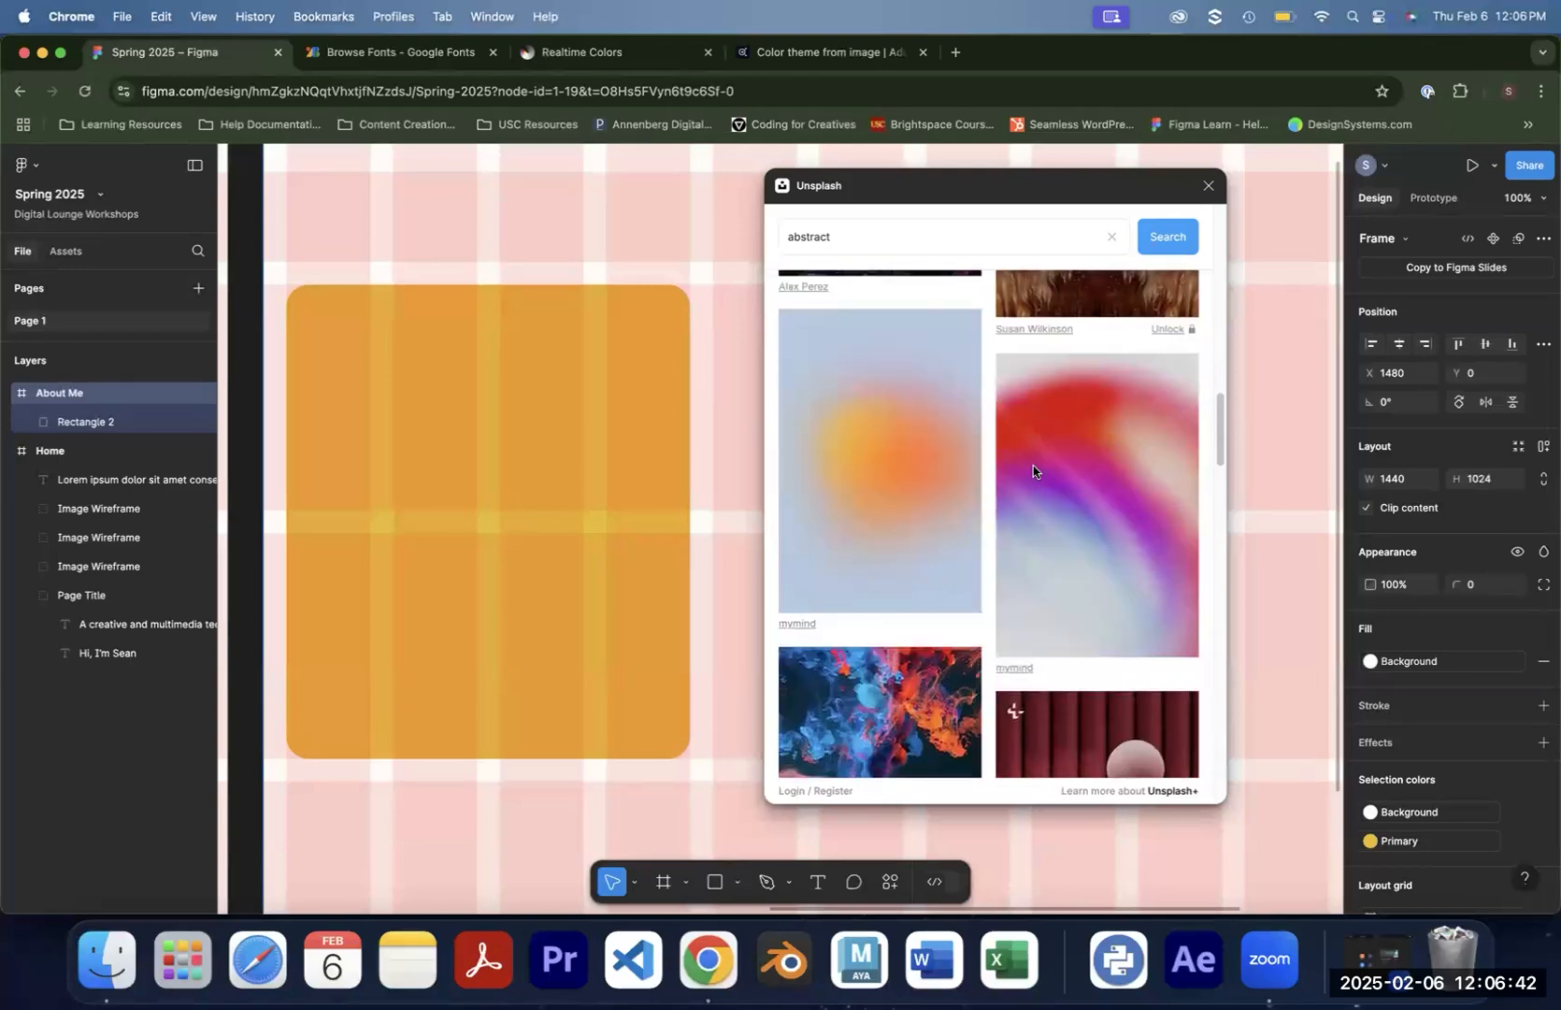
{"action": "scroll", "coordinate": [1031, 469], "scroll_direction": "down", "scroll_amount": 5}
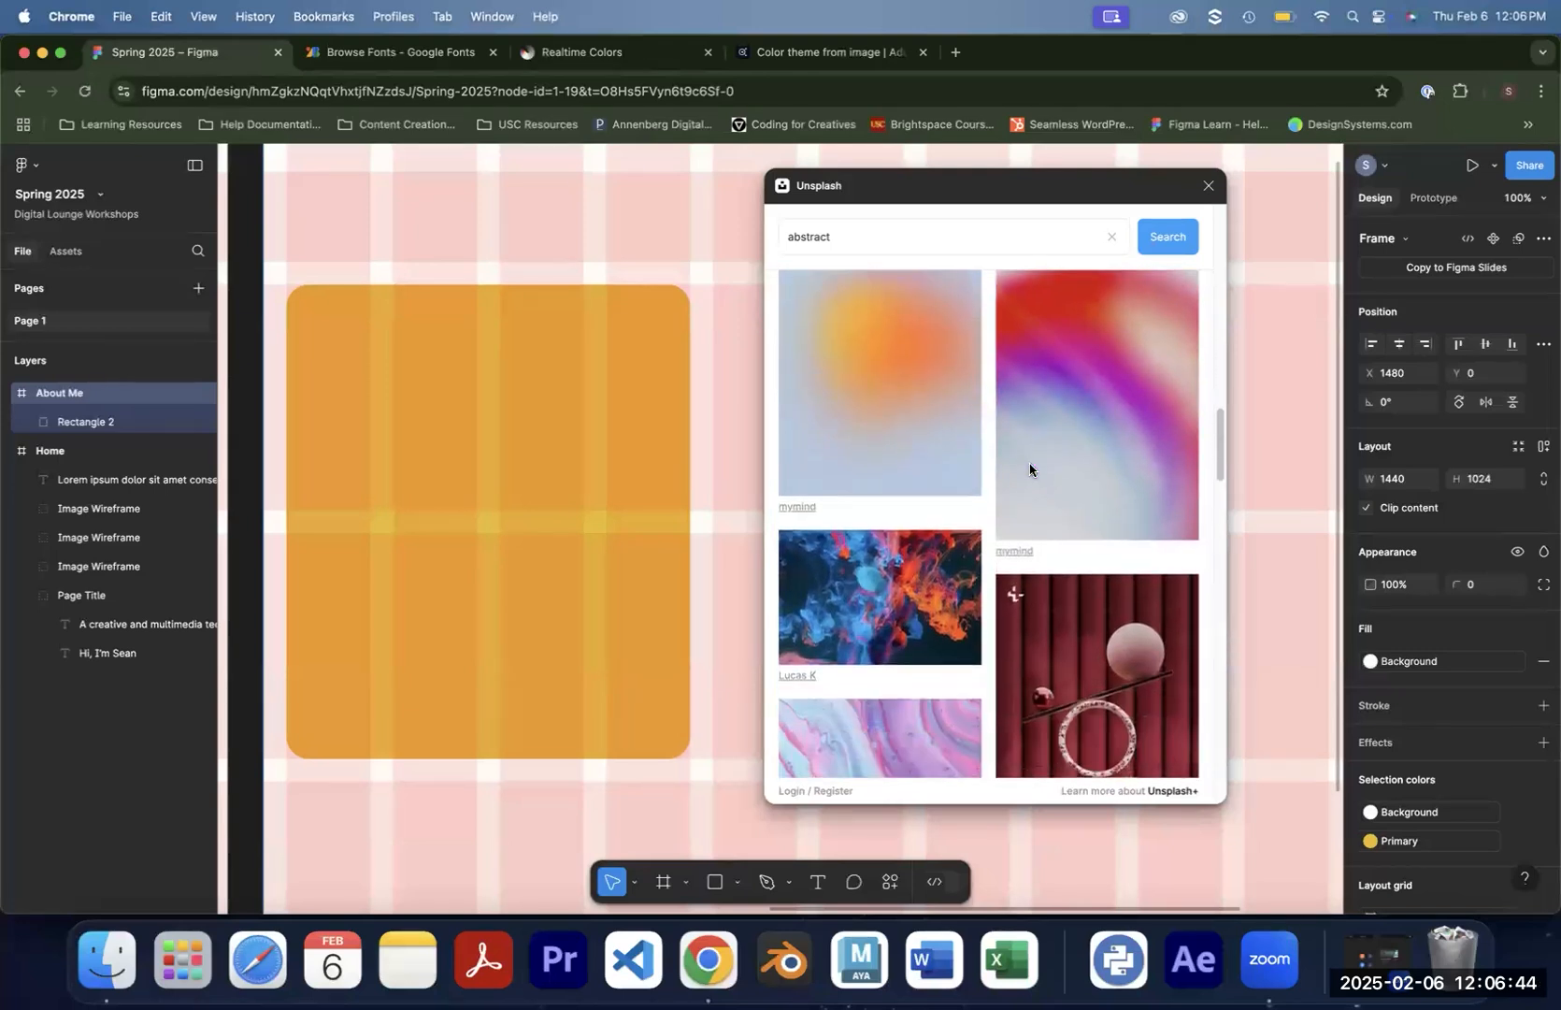
{"action": "scroll", "coordinate": [1026, 467], "scroll_direction": "down", "scroll_amount": 1}
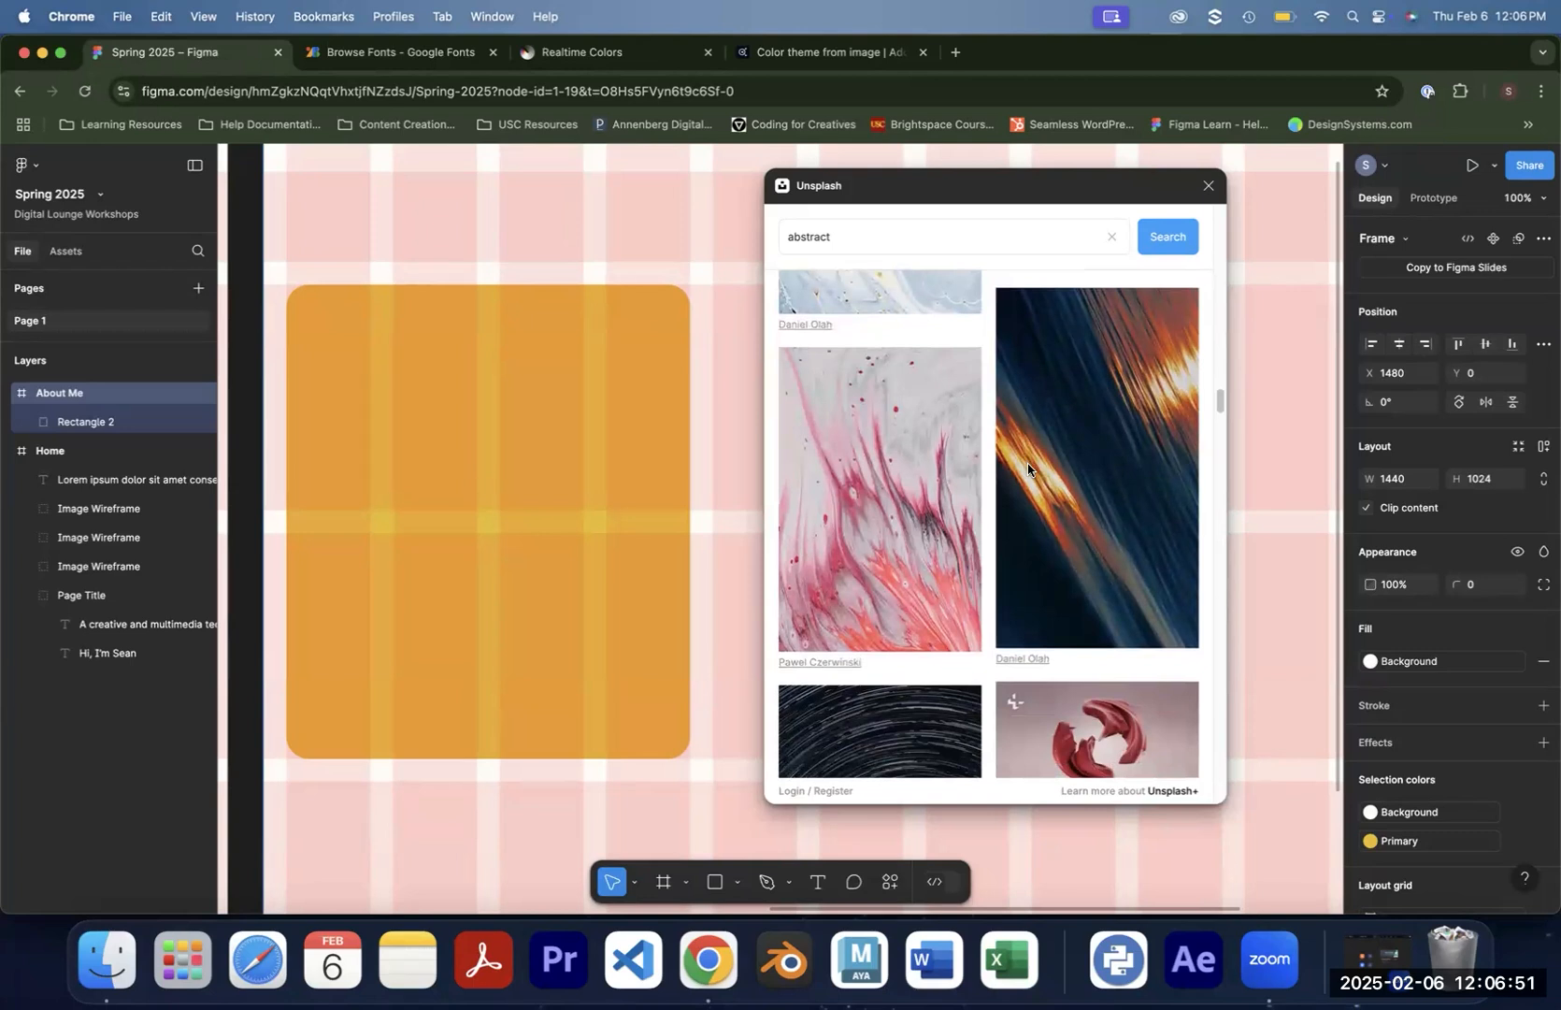
{"action": "scroll", "coordinate": [1027, 468], "scroll_direction": "down", "scroll_amount": 3}
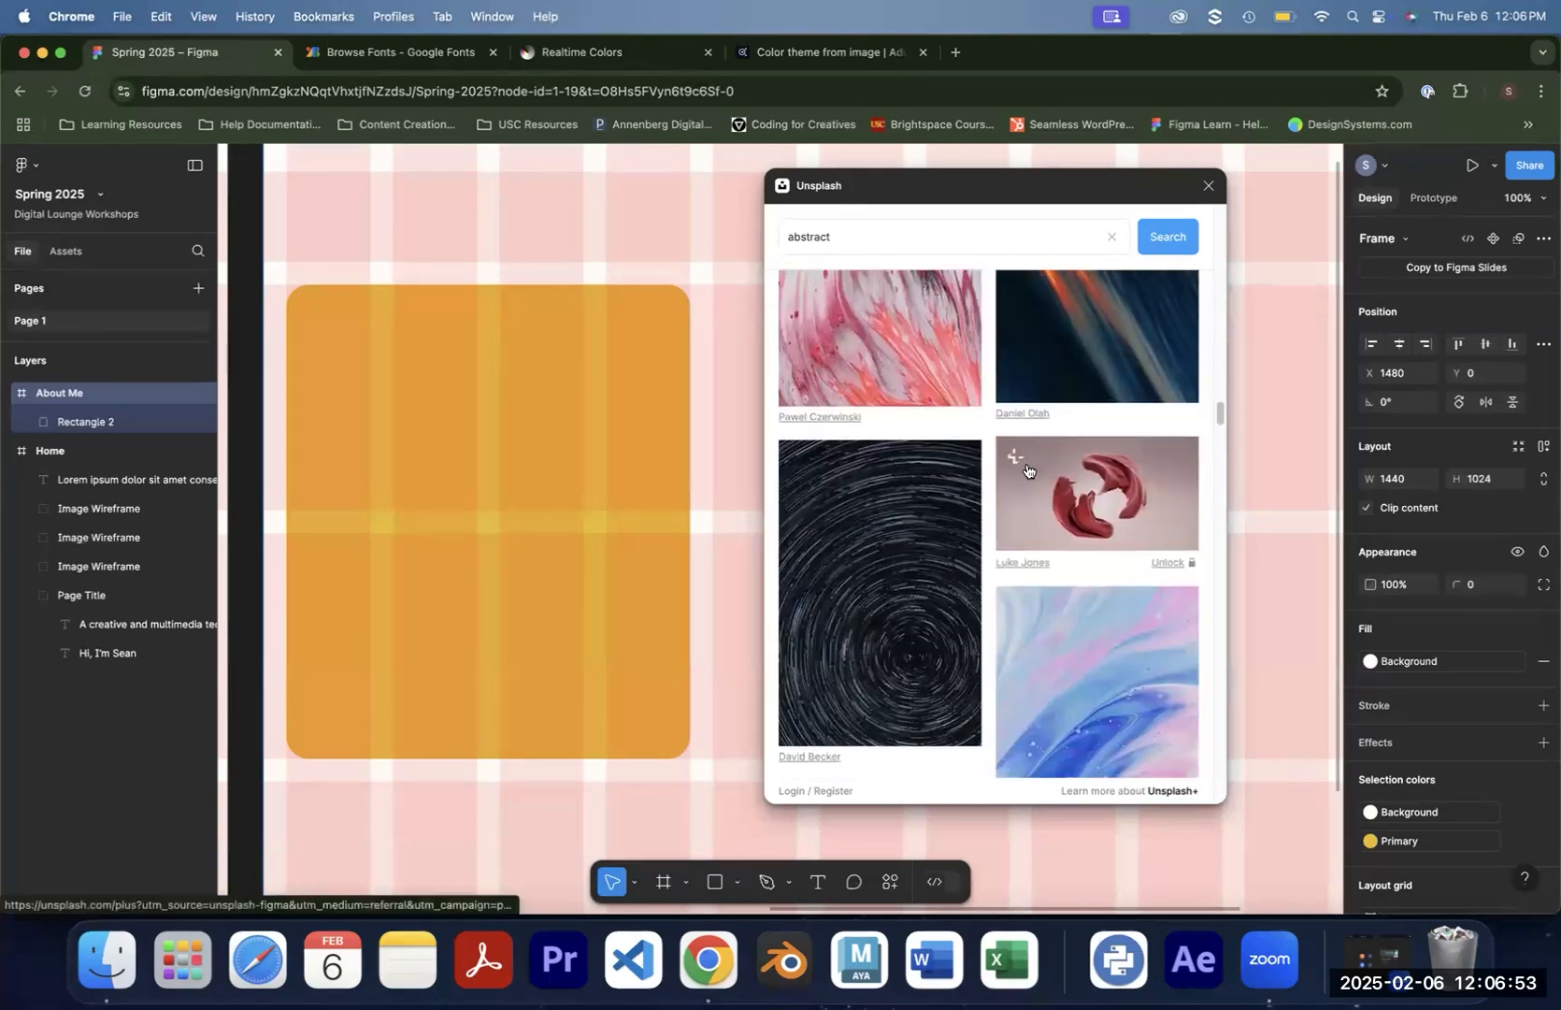
{"action": "scroll", "coordinate": [1141, 550], "scroll_direction": "down", "scroll_amount": 4}
{"action": "scroll", "coordinate": [1085, 570], "scroll_direction": "down", "scroll_amount": 8}
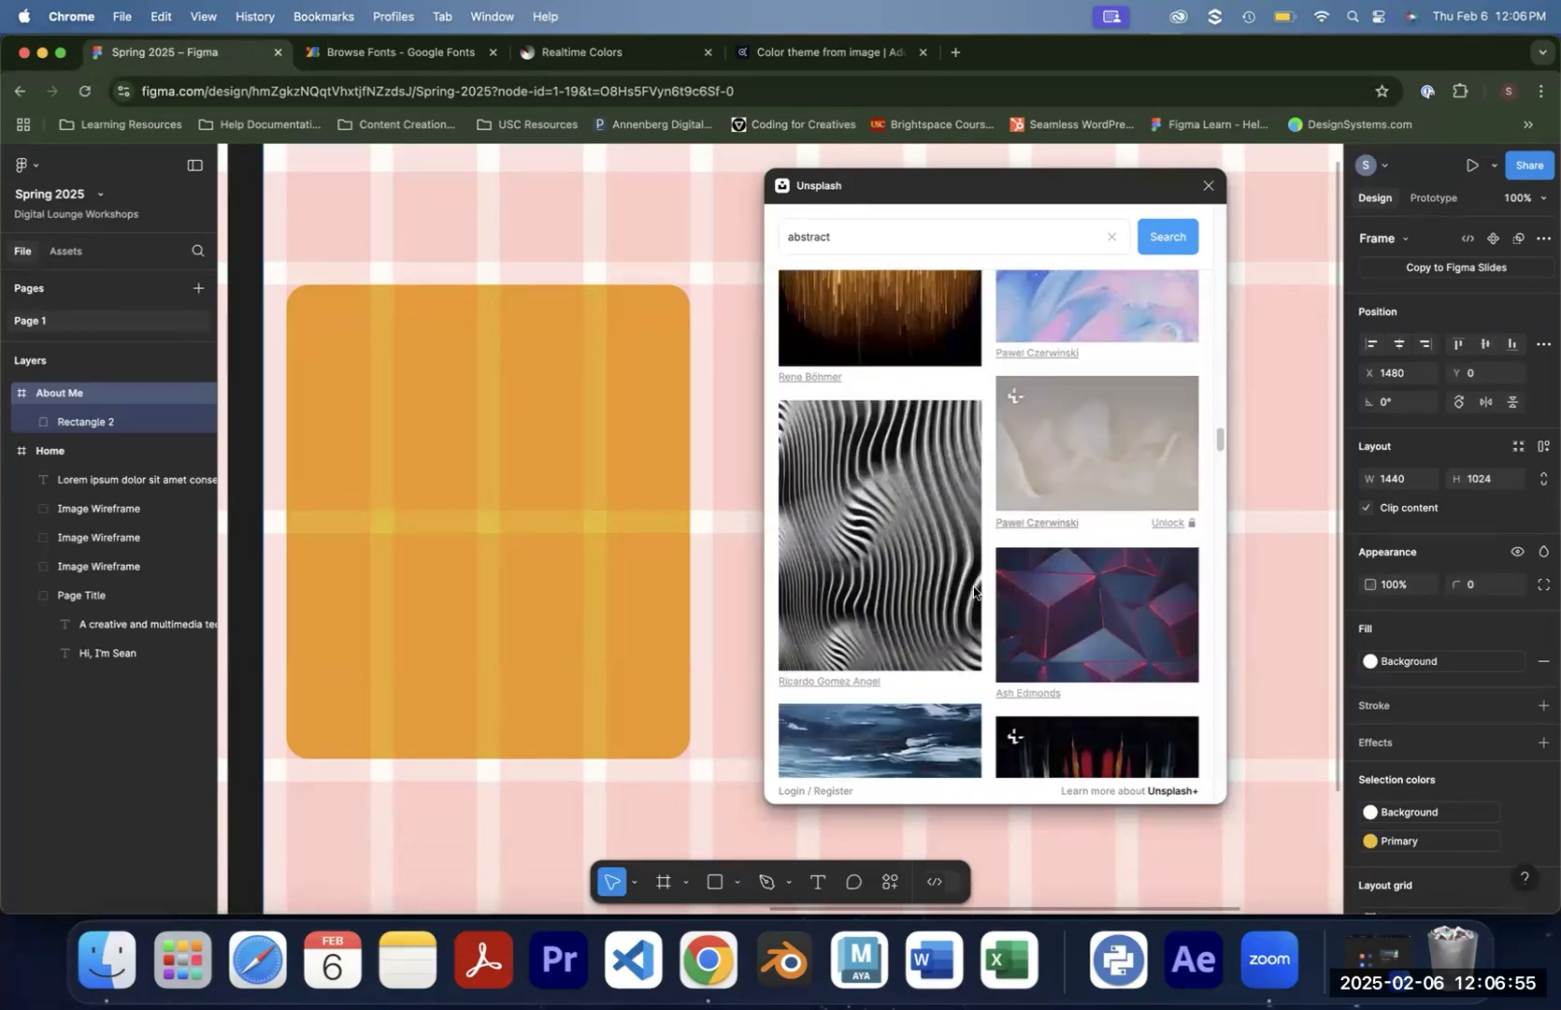
{"action": "scroll", "coordinate": [1050, 593], "scroll_direction": "down", "scroll_amount": 5}
{"action": "left_click_drag", "start_coordinate": [855, 497], "coordinate": [580, 236]}
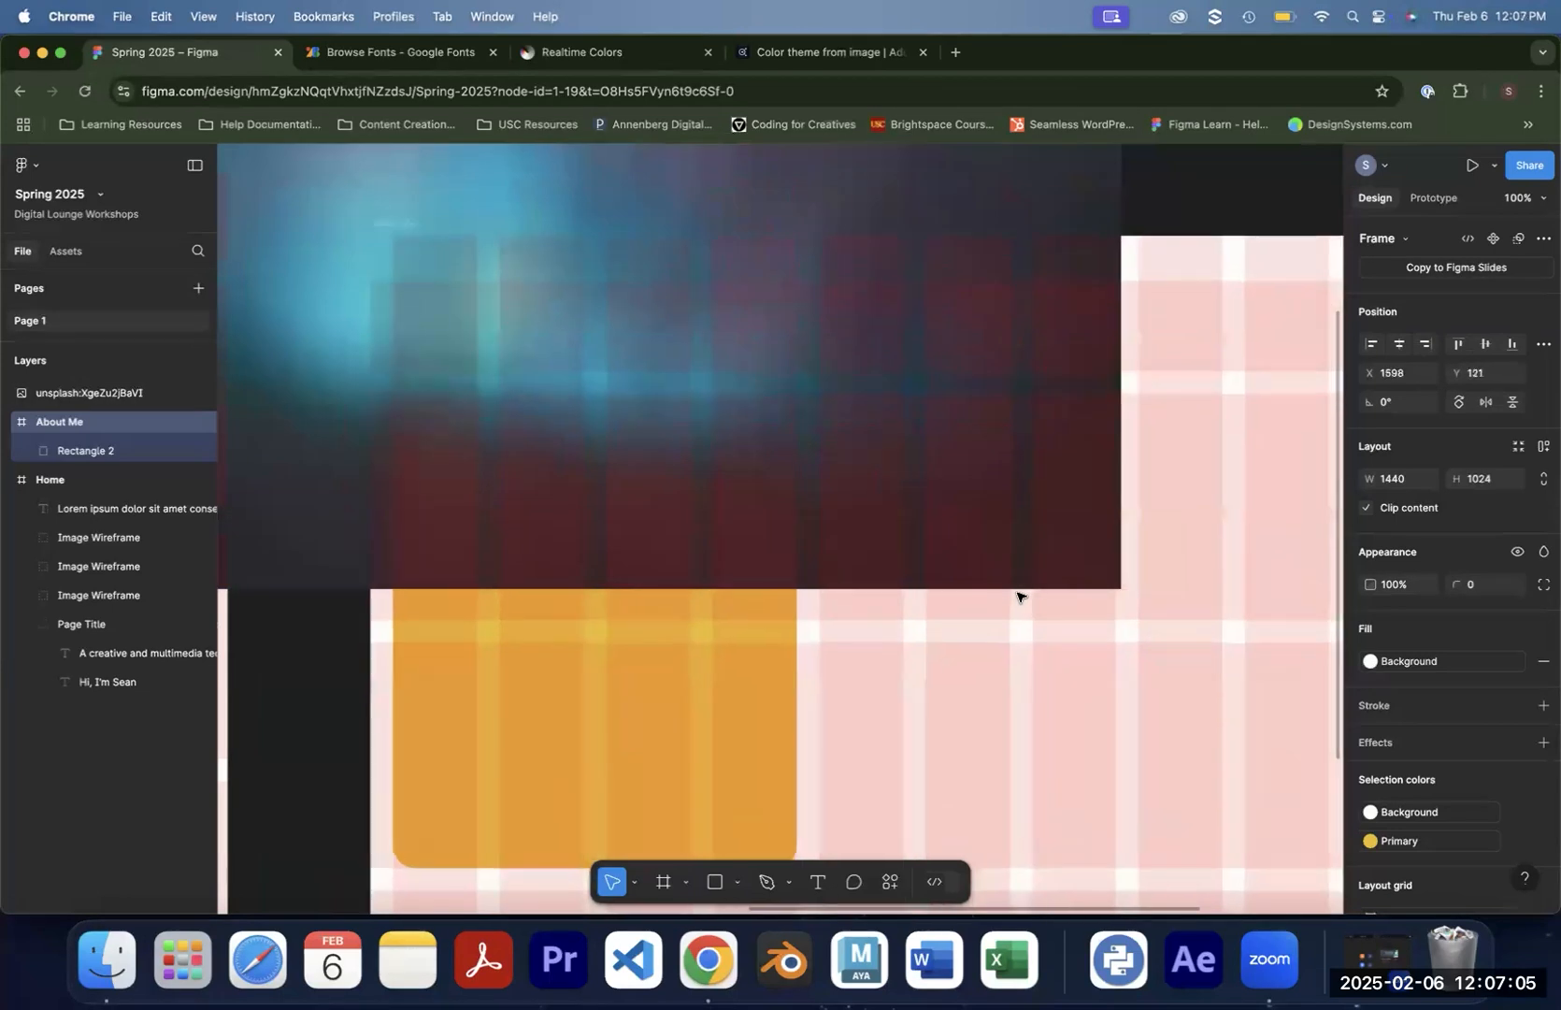
Undo the accidental About Me frame move and place the Unsplash image over the yellow rectangle at X 1510, Y 171
{"action": "key", "text": "super+z"}
{"action": "left_click_drag", "start_coordinate": [1046, 567], "coordinate": [1339, 823]}
{"action": "left_click_drag", "start_coordinate": [952, 481], "coordinate": [938, 643]}
{"action": "mouse_move", "coordinate": [809, 660]}
{"action": "left_mouse_down"}
{"action": "mouse_move", "coordinate": [868, 590]}
{"action": "mouse_move", "coordinate": [804, 646]}
{"action": "mouse_move", "coordinate": [798, 631]}
{"action": "mouse_move", "coordinate": [812, 634]}
{"action": "mouse_move", "coordinate": [799, 680]}
{"action": "mouse_move", "coordinate": [826, 686]}
{"action": "mouse_move", "coordinate": [803, 667]}
{"action": "mouse_move", "coordinate": [811, 645]}
{"action": "left_mouse_up"}
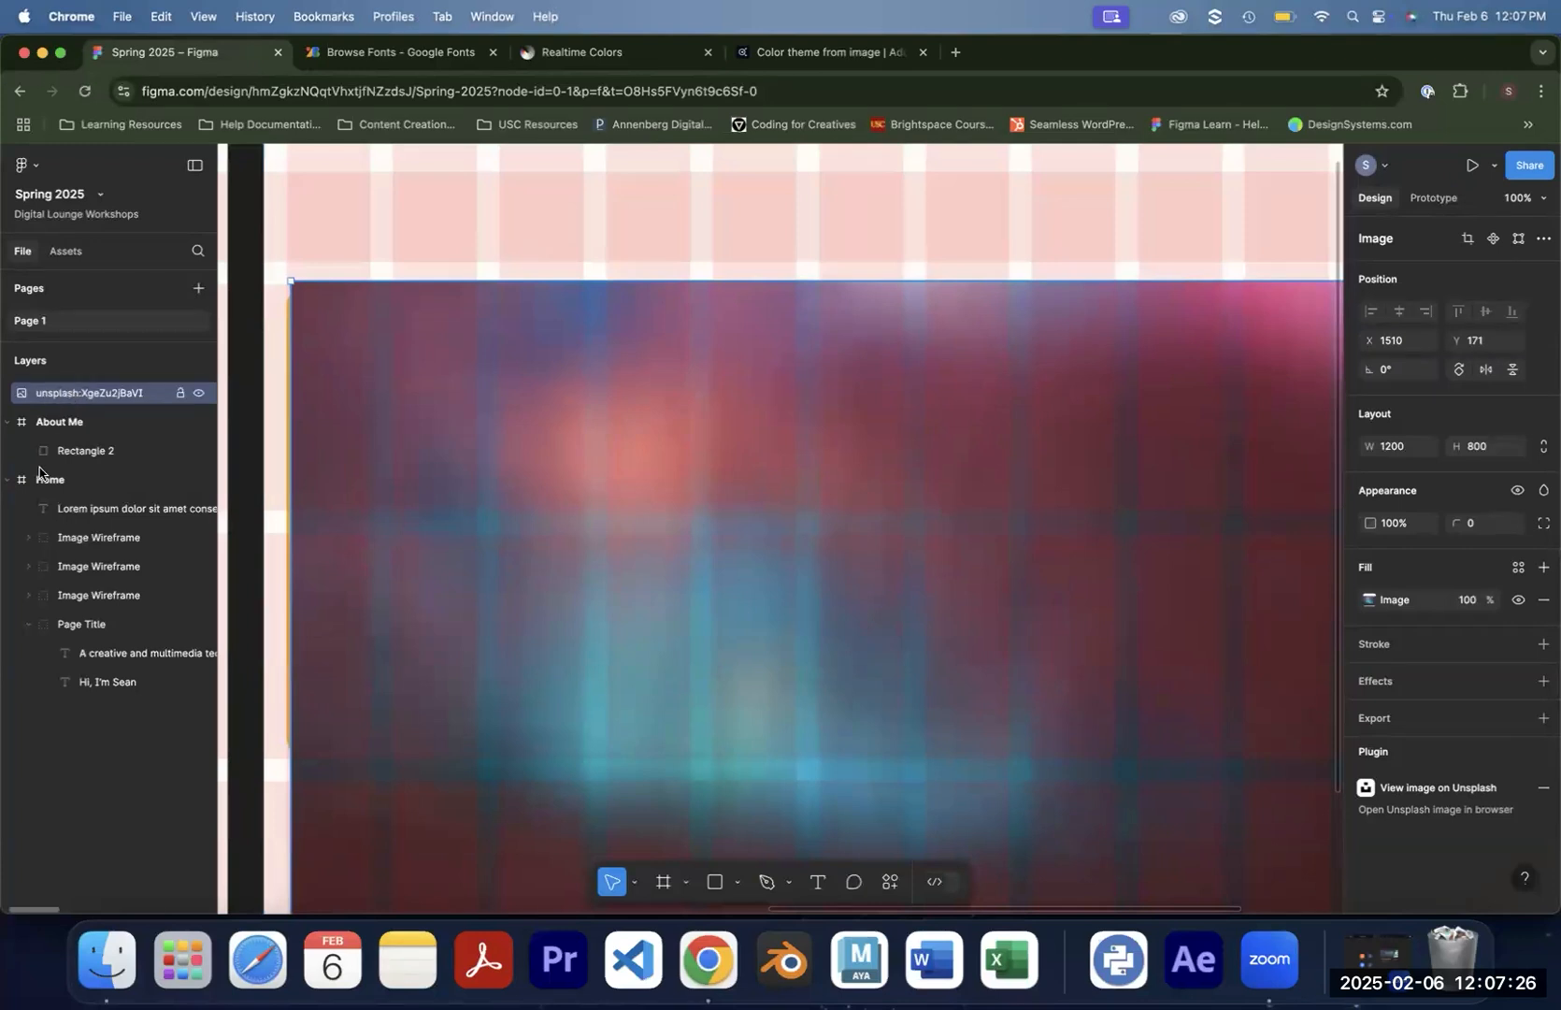
Nest the Unsplash image inside the About Me frame above the rectangle and move it to X 30, Y 175
{"action": "left_click", "coordinate": [8, 422]}
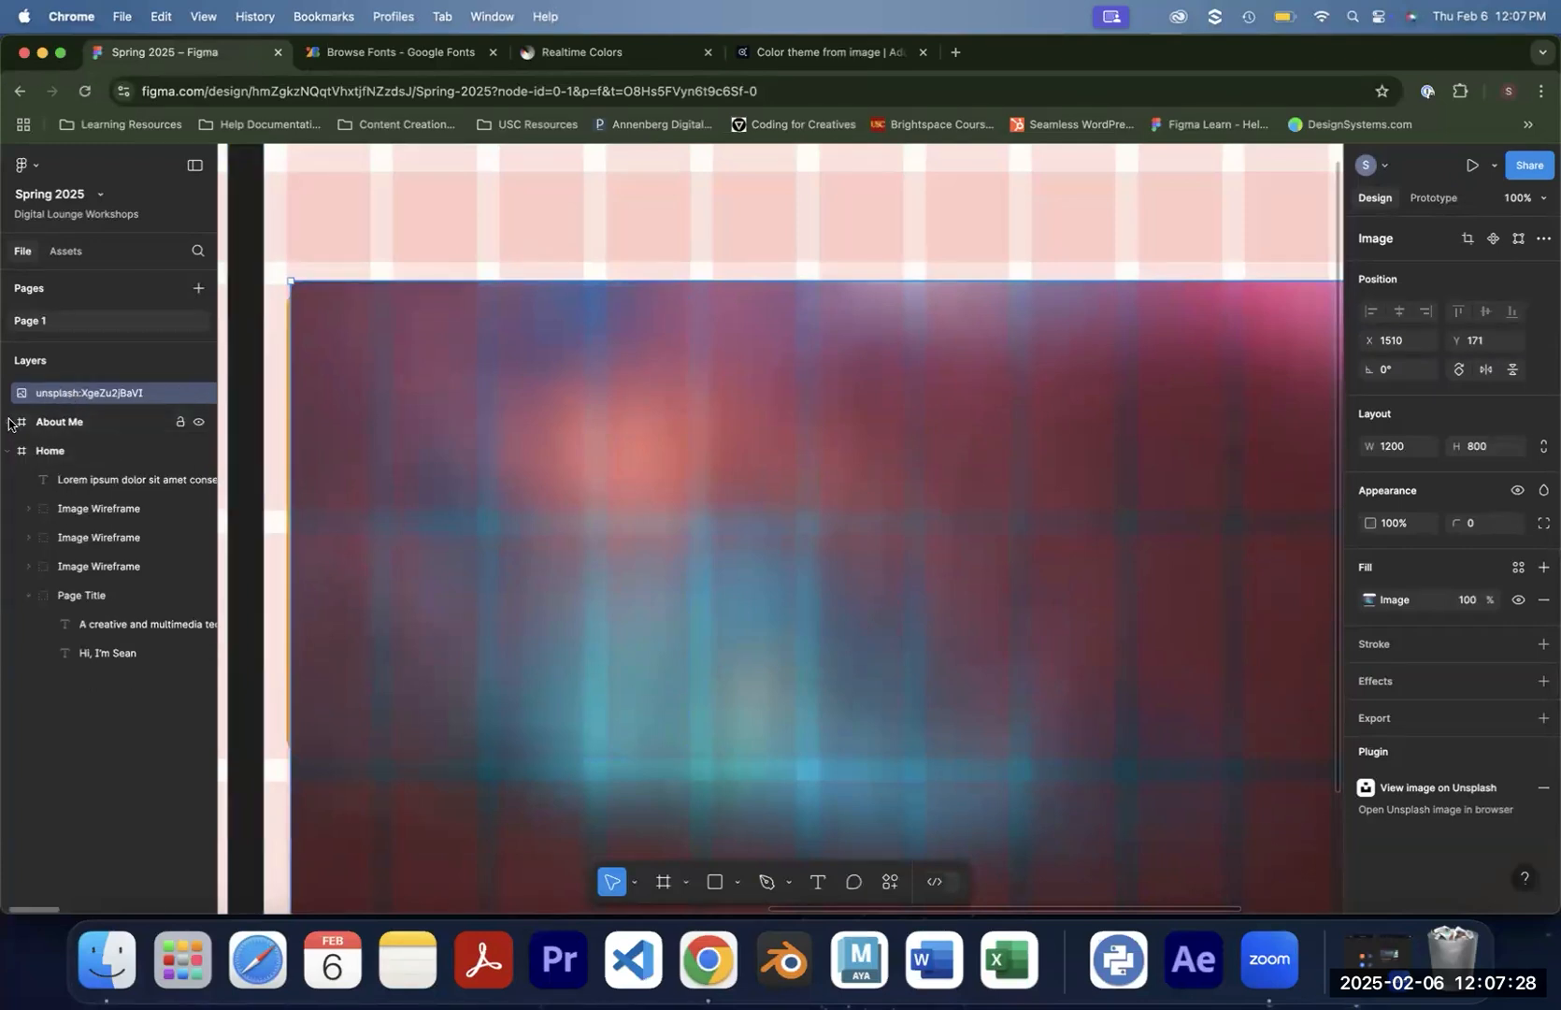
{"action": "left_click", "coordinate": [8, 422]}
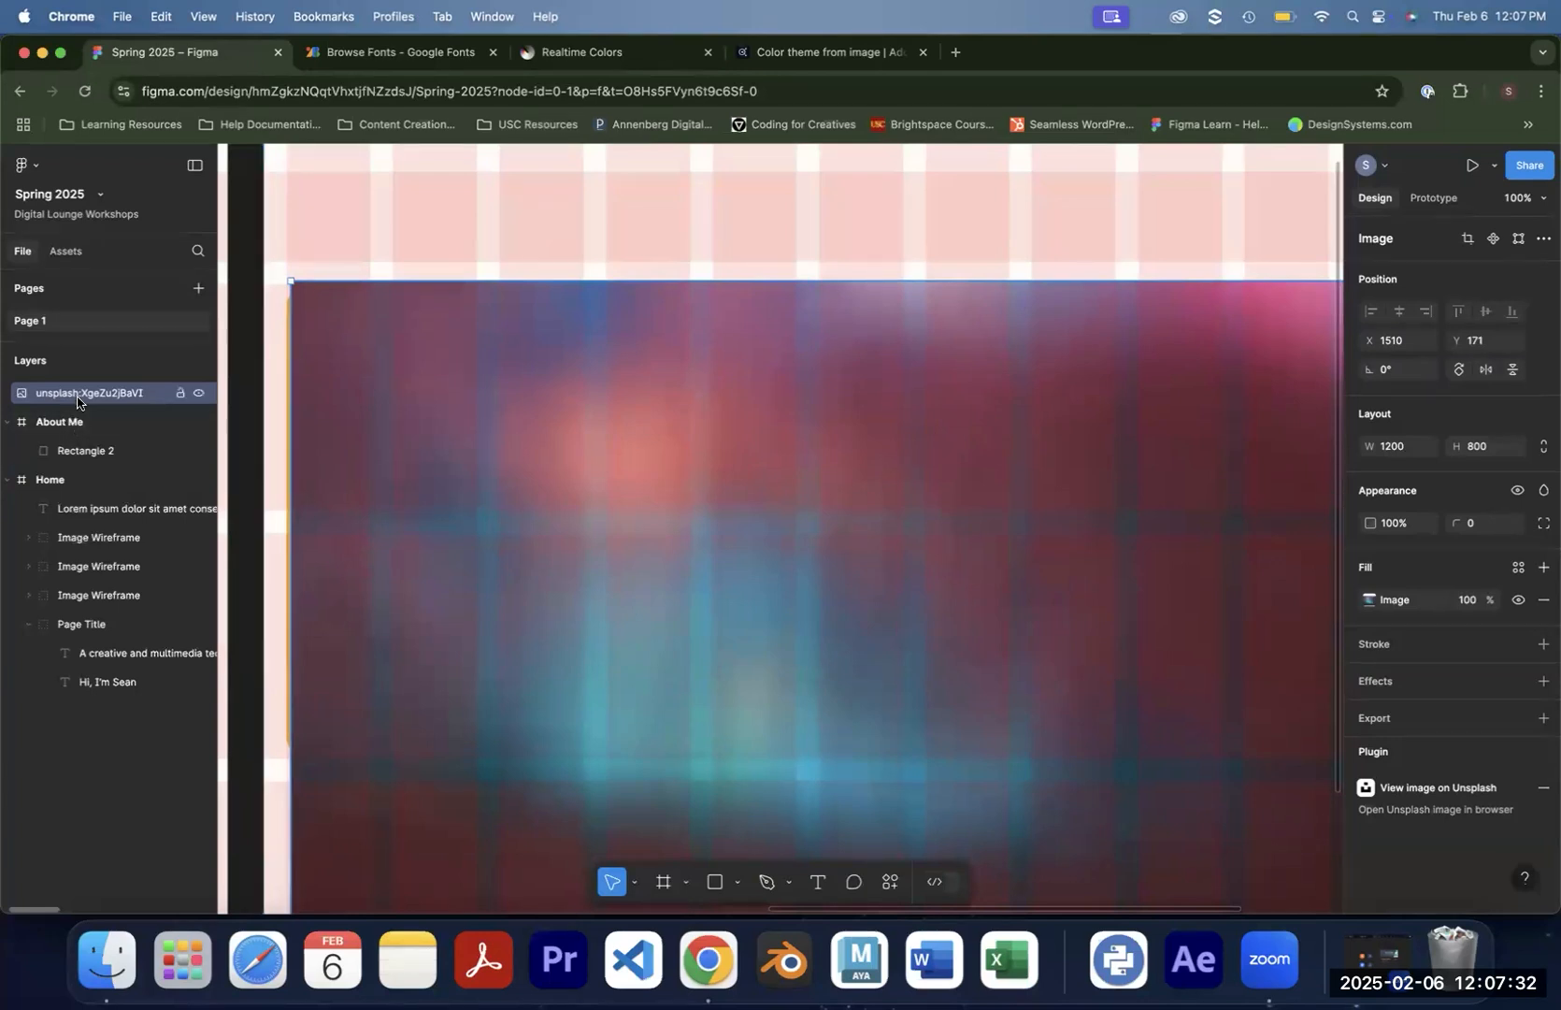
{"action": "left_click_drag", "start_coordinate": [80, 400], "coordinate": [78, 439]}
{"action": "mouse_move", "coordinate": [470, 463]}
{"action": "left_mouse_down"}
{"action": "mouse_move", "coordinate": [516, 492]}
{"action": "mouse_move", "coordinate": [472, 466]}
{"action": "left_mouse_up"}
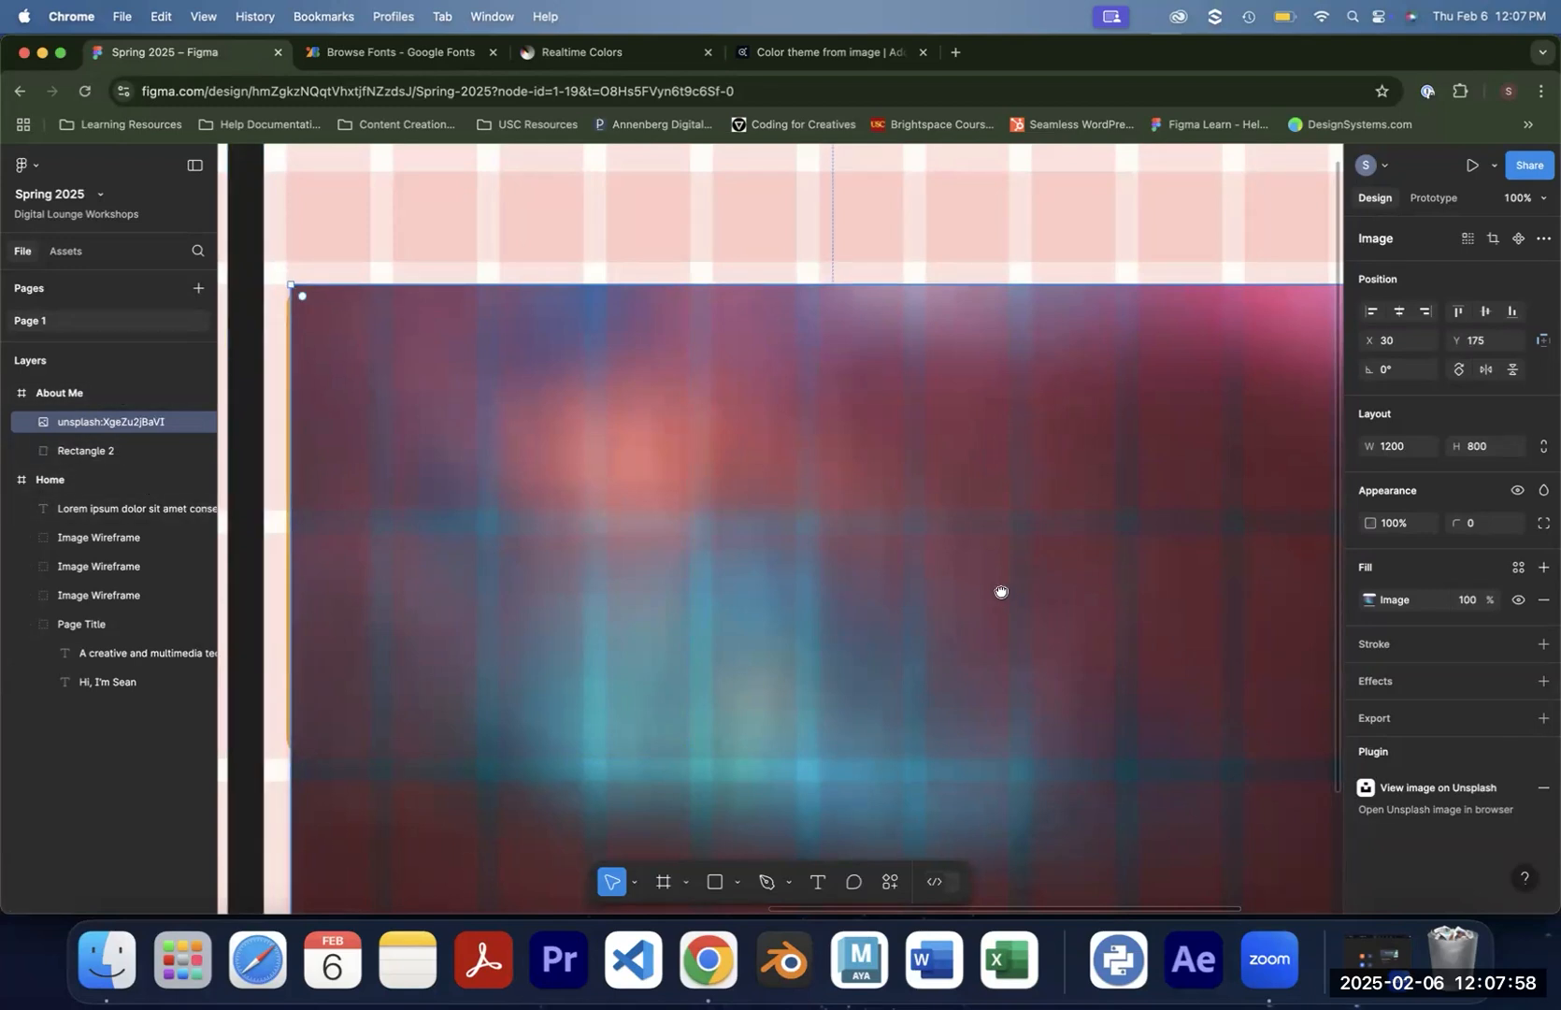
{"action": "scroll", "coordinate": [1000, 593], "scroll_direction": "down", "scroll_amount": 4}
{"action": "left_click_drag", "start_coordinate": [1077, 577], "coordinate": [1081, 583]}
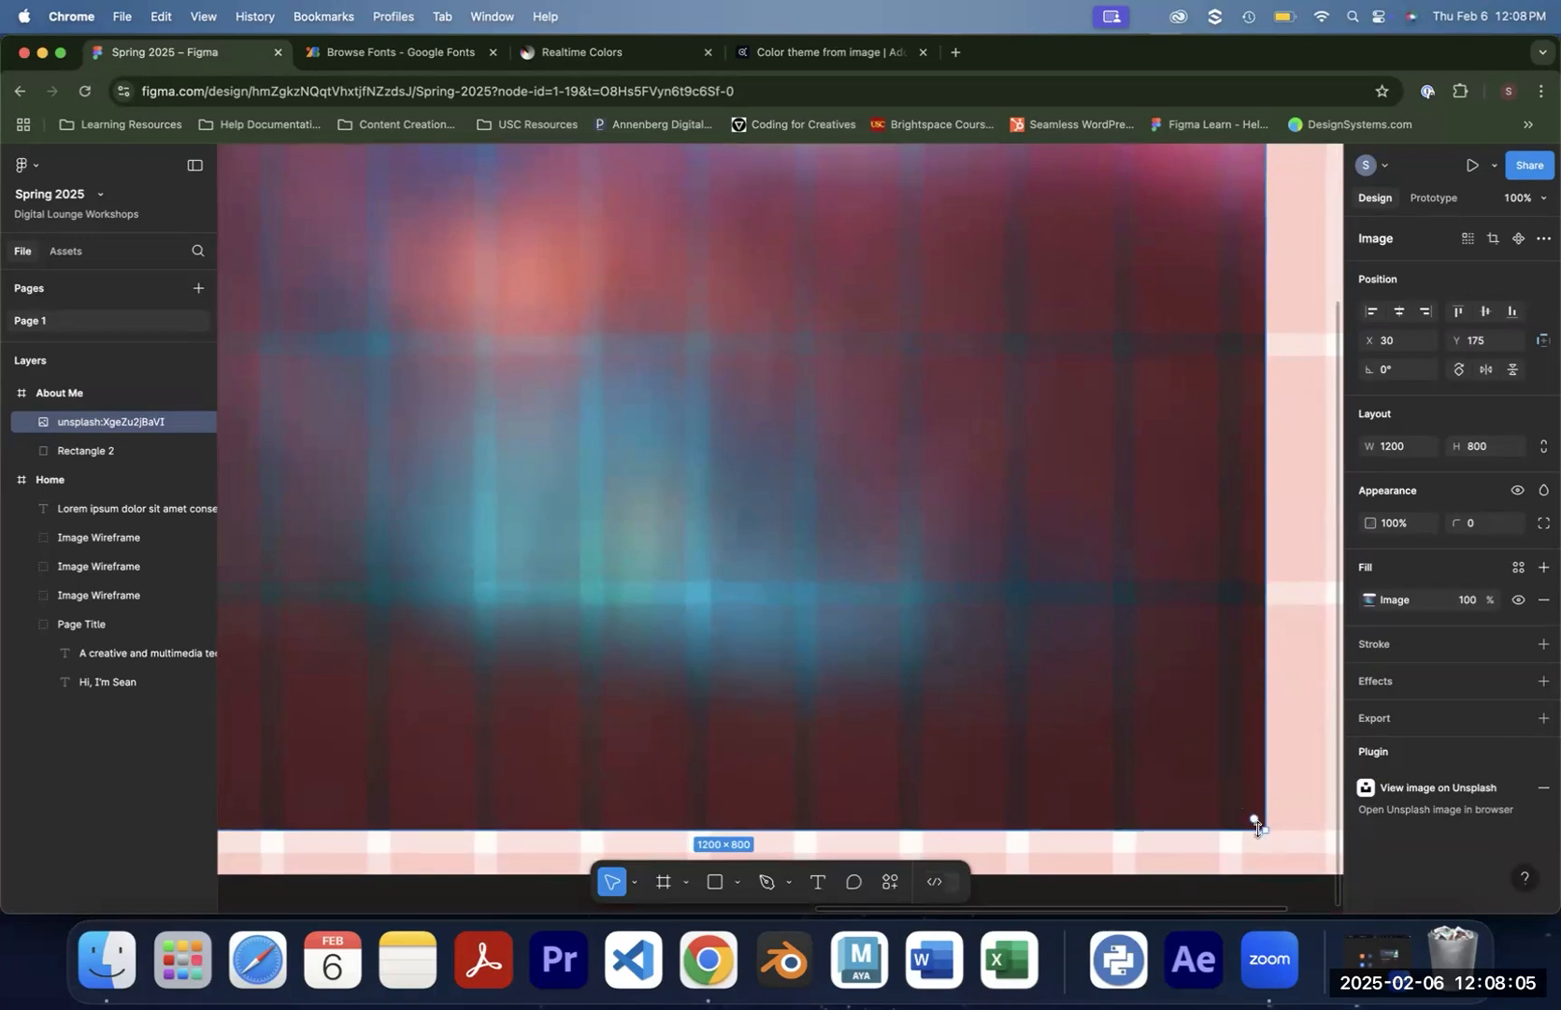
Resize the Unsplash image to 447 × 250 at X 25, Y 175 so it spans the yellow rectangle's full width
{"action": "left_click_drag", "start_coordinate": [1261, 829], "coordinate": [584, 337]}
{"action": "scroll", "coordinate": [540, 359], "scroll_direction": "up", "scroll_amount": 3}
{"action": "scroll", "coordinate": [540, 359], "scroll_direction": "left", "scroll_amount": 3}
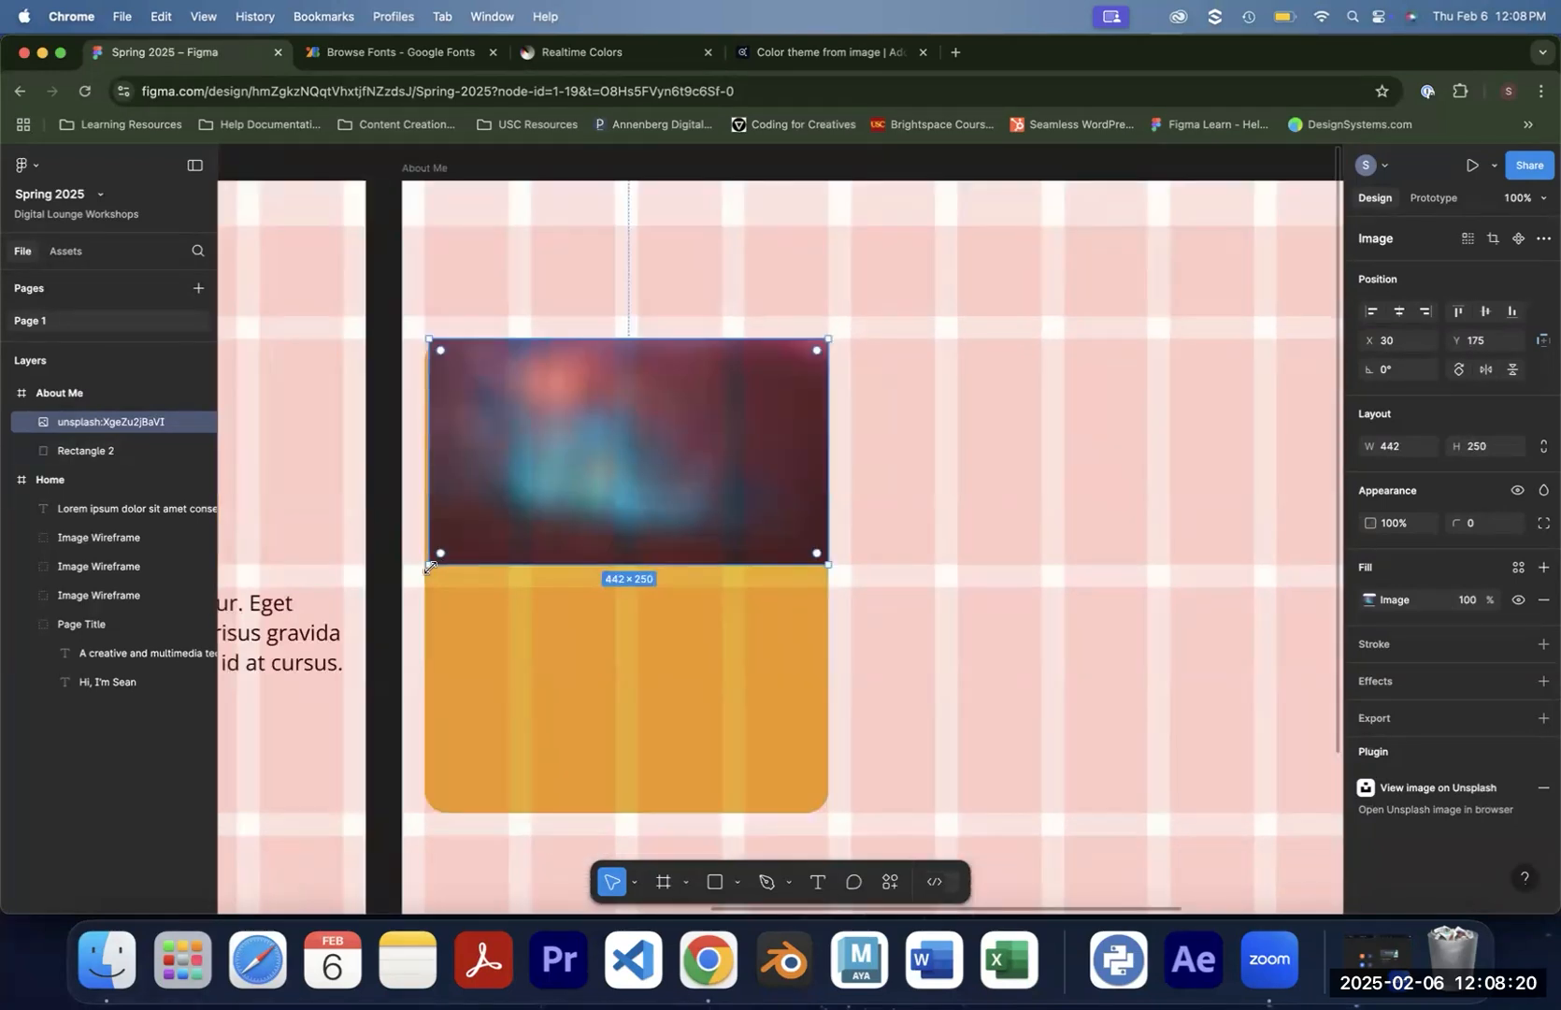
{"action": "left_click_drag", "start_coordinate": [422, 336], "coordinate": [419, 337]}
{"action": "left_click", "coordinate": [874, 411]}
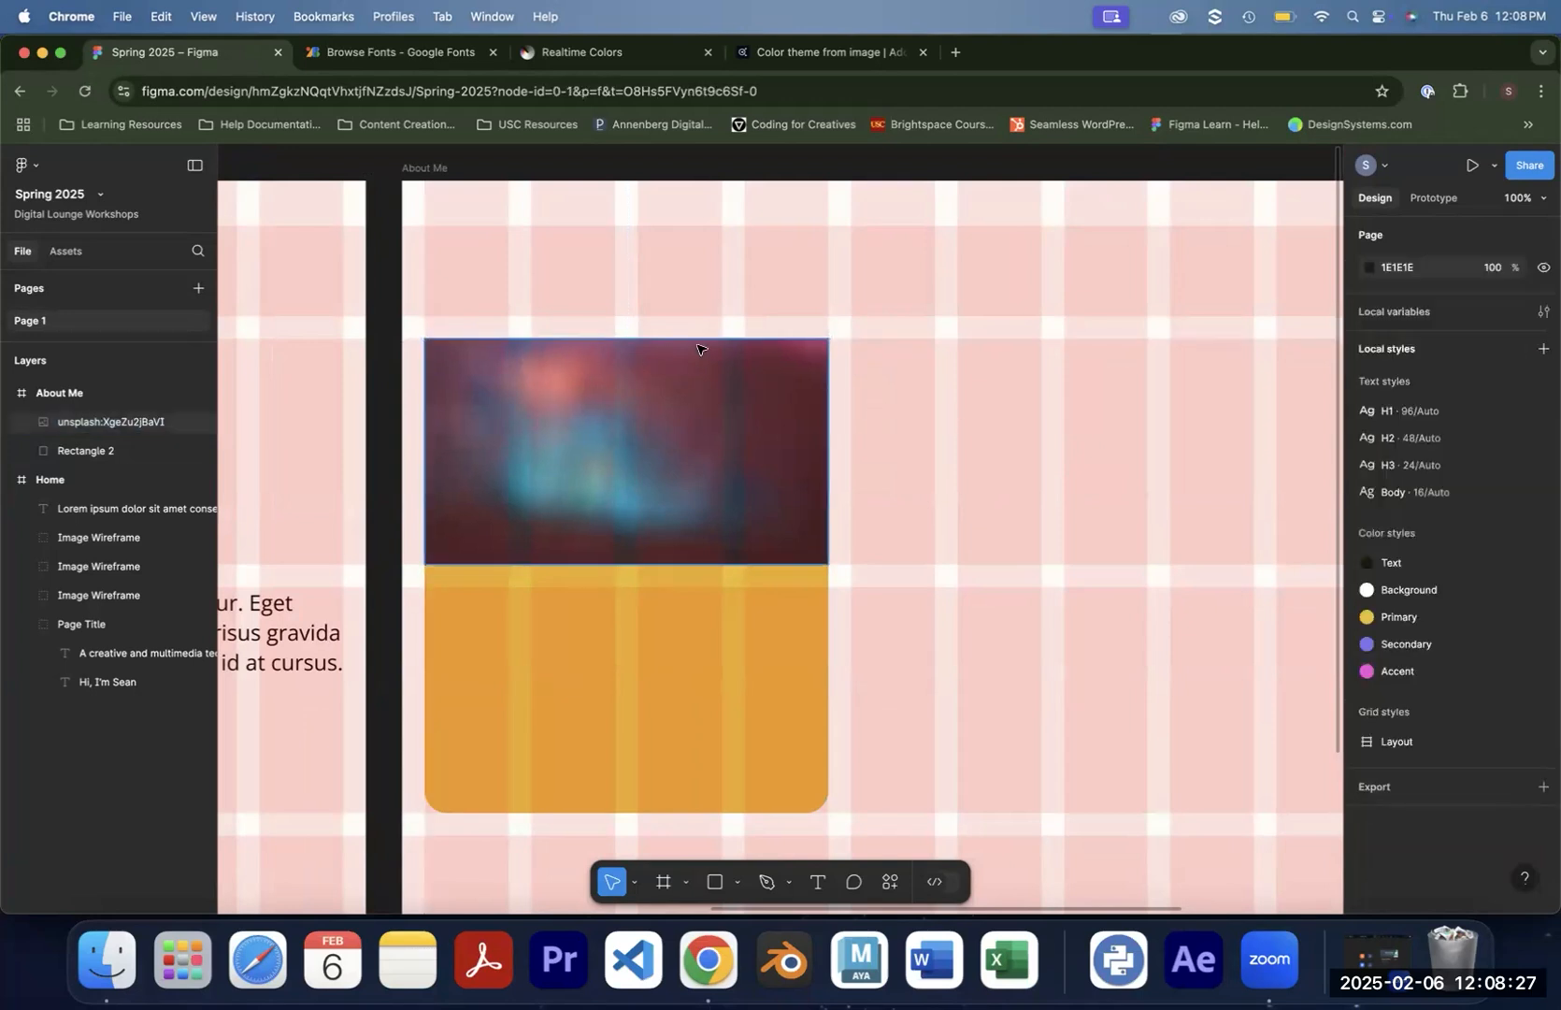
Hide the layout grids on the Home and About Me frames and clear the selection
{"action": "scroll", "coordinate": [718, 448], "scroll_direction": "up", "scroll_amount": 3}
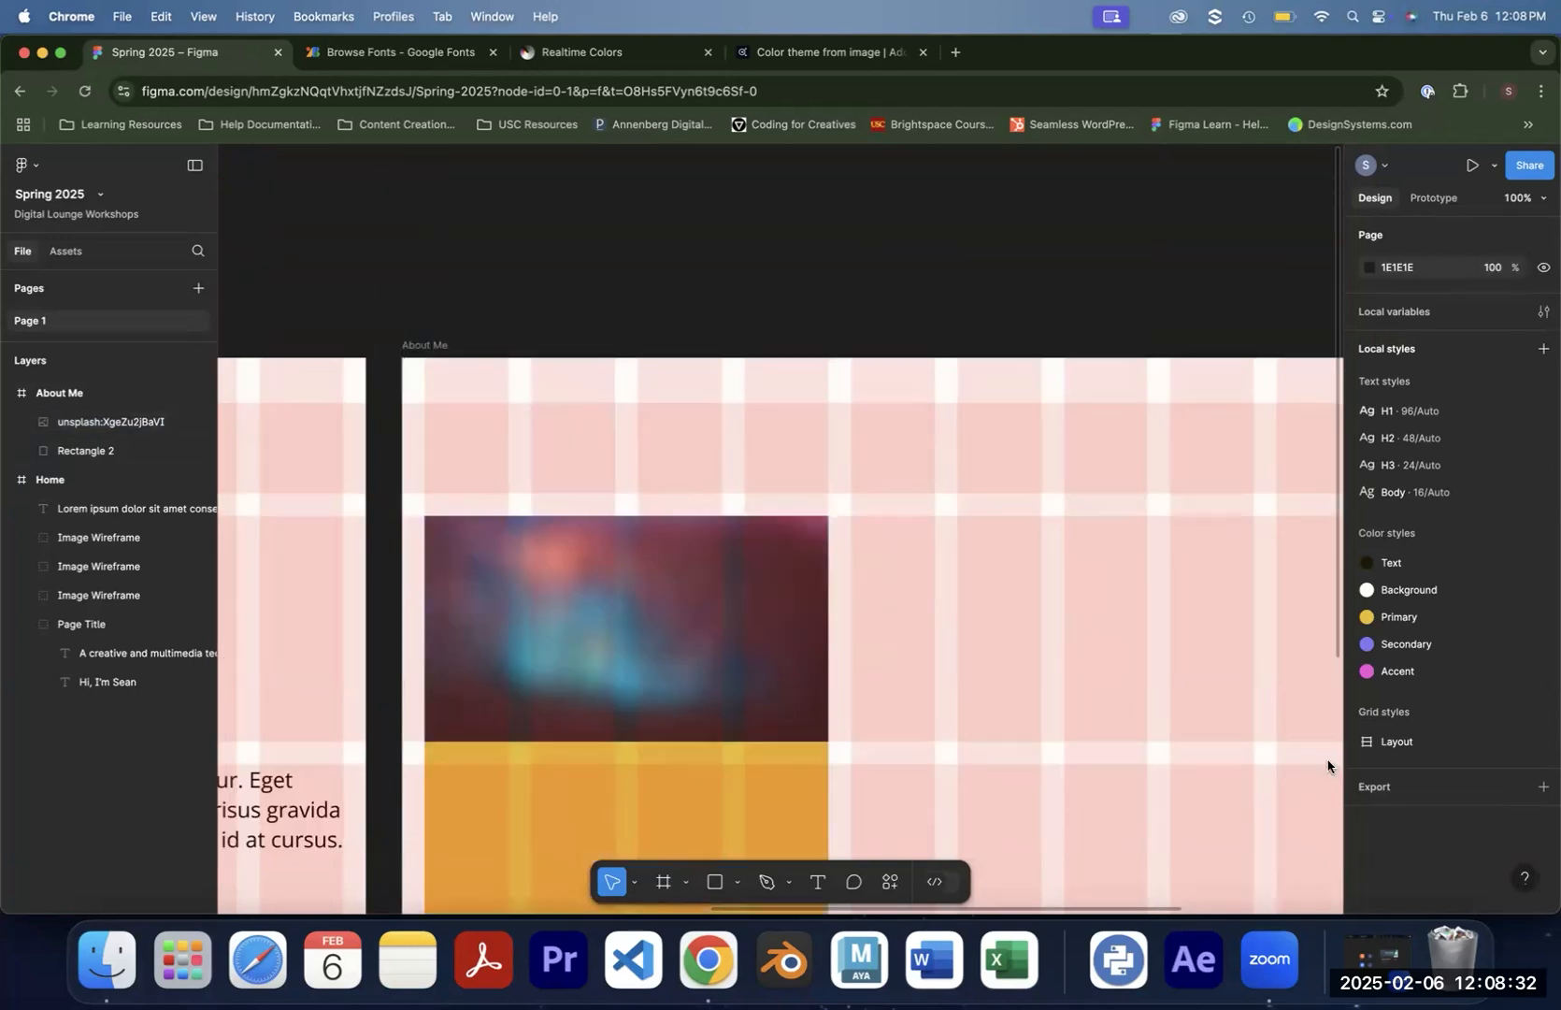
{"action": "left_click", "coordinate": [417, 346]}
{"action": "scroll", "coordinate": [1497, 810], "scroll_direction": "down", "scroll_amount": 2}
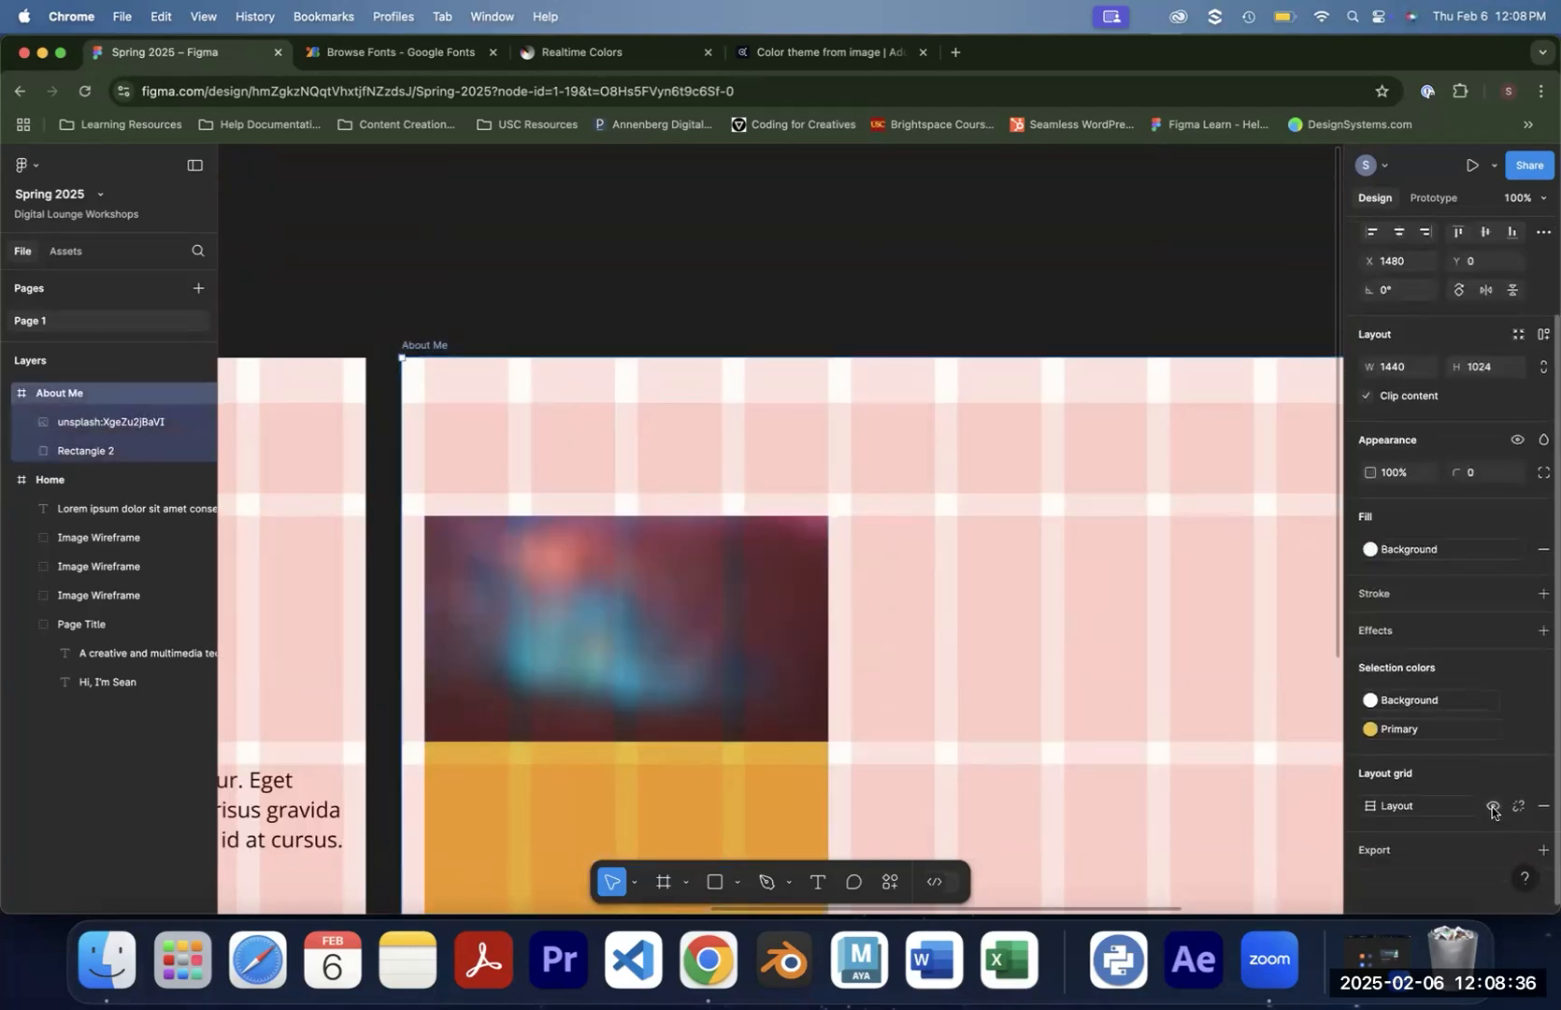
{"action": "key", "text": "ctrl+g"}
{"action": "scroll", "coordinate": [732, 431], "scroll_direction": "down", "scroll_amount": 3}
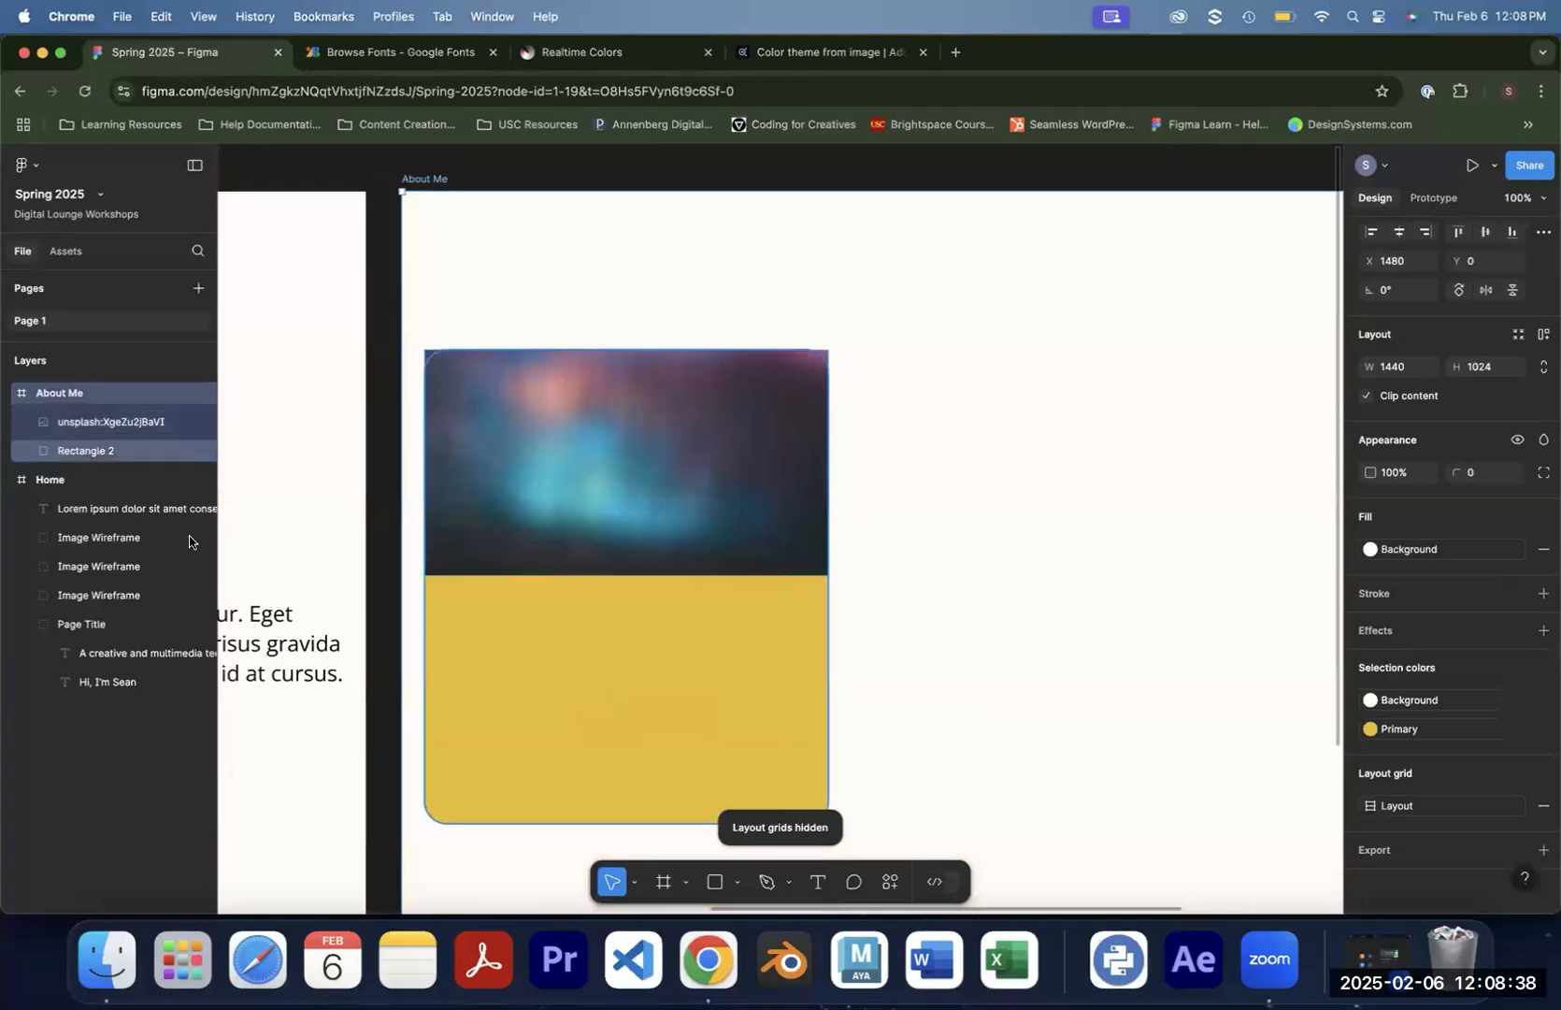
{"action": "left_click", "coordinate": [139, 772]}
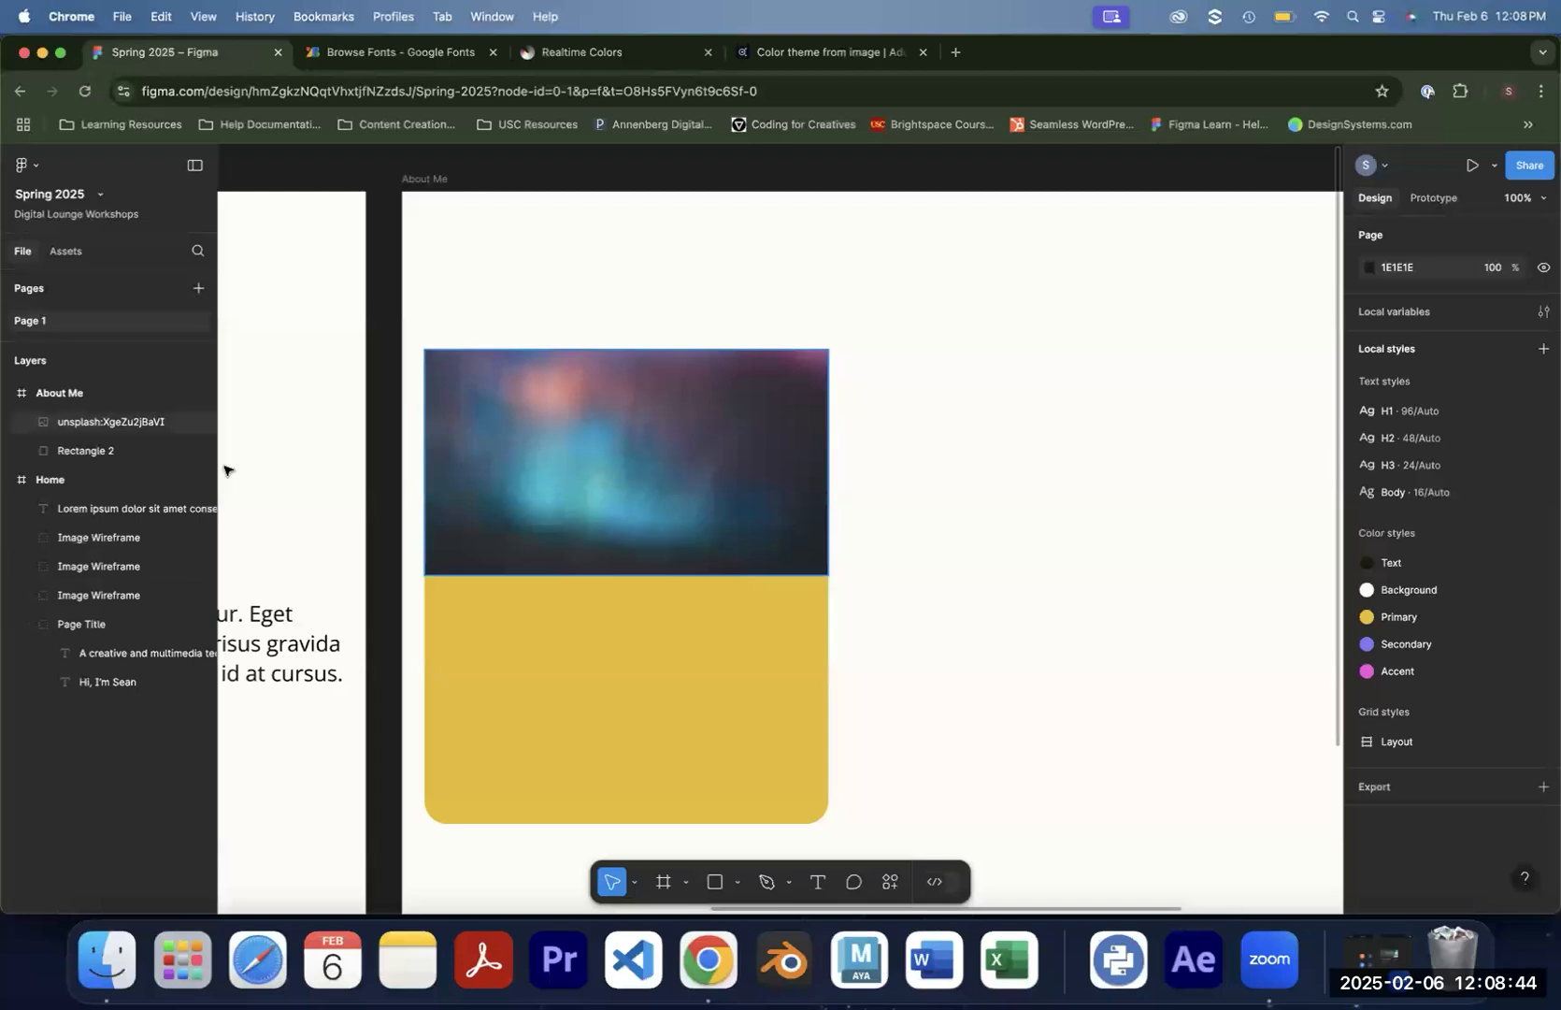
Bring the yellow rectangle in front of the Unsplash image in the layer order and return it behind the image
{"action": "left_click_drag", "start_coordinate": [103, 451], "coordinate": [110, 421]}
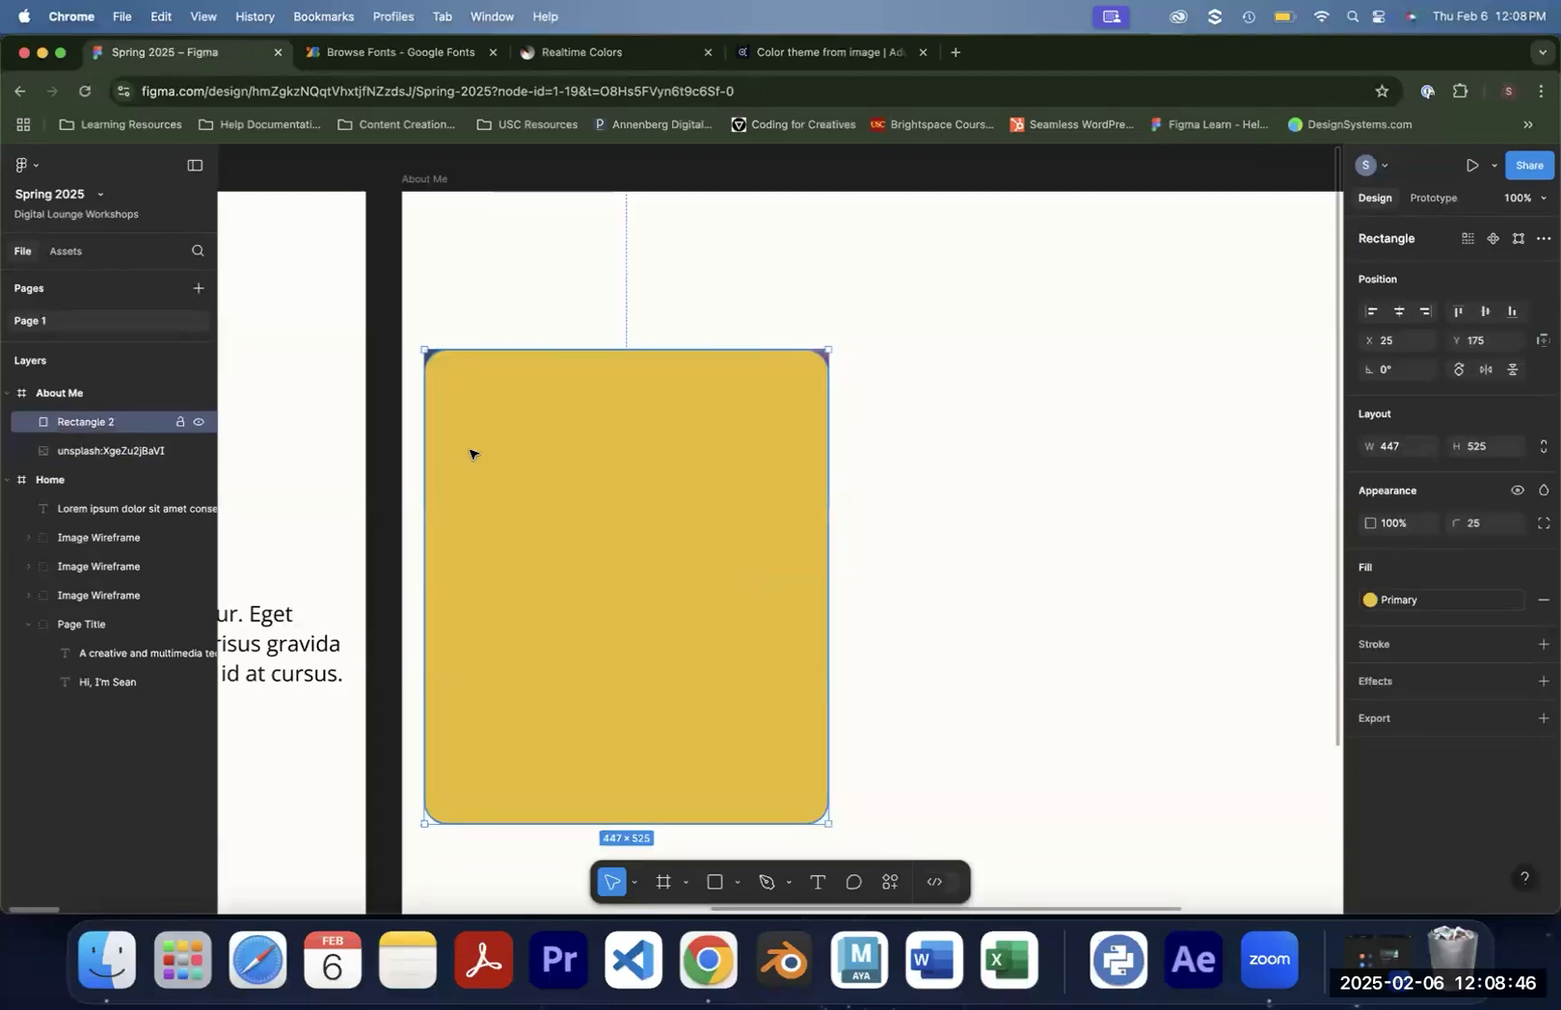
{"action": "left_click", "coordinate": [1032, 411]}
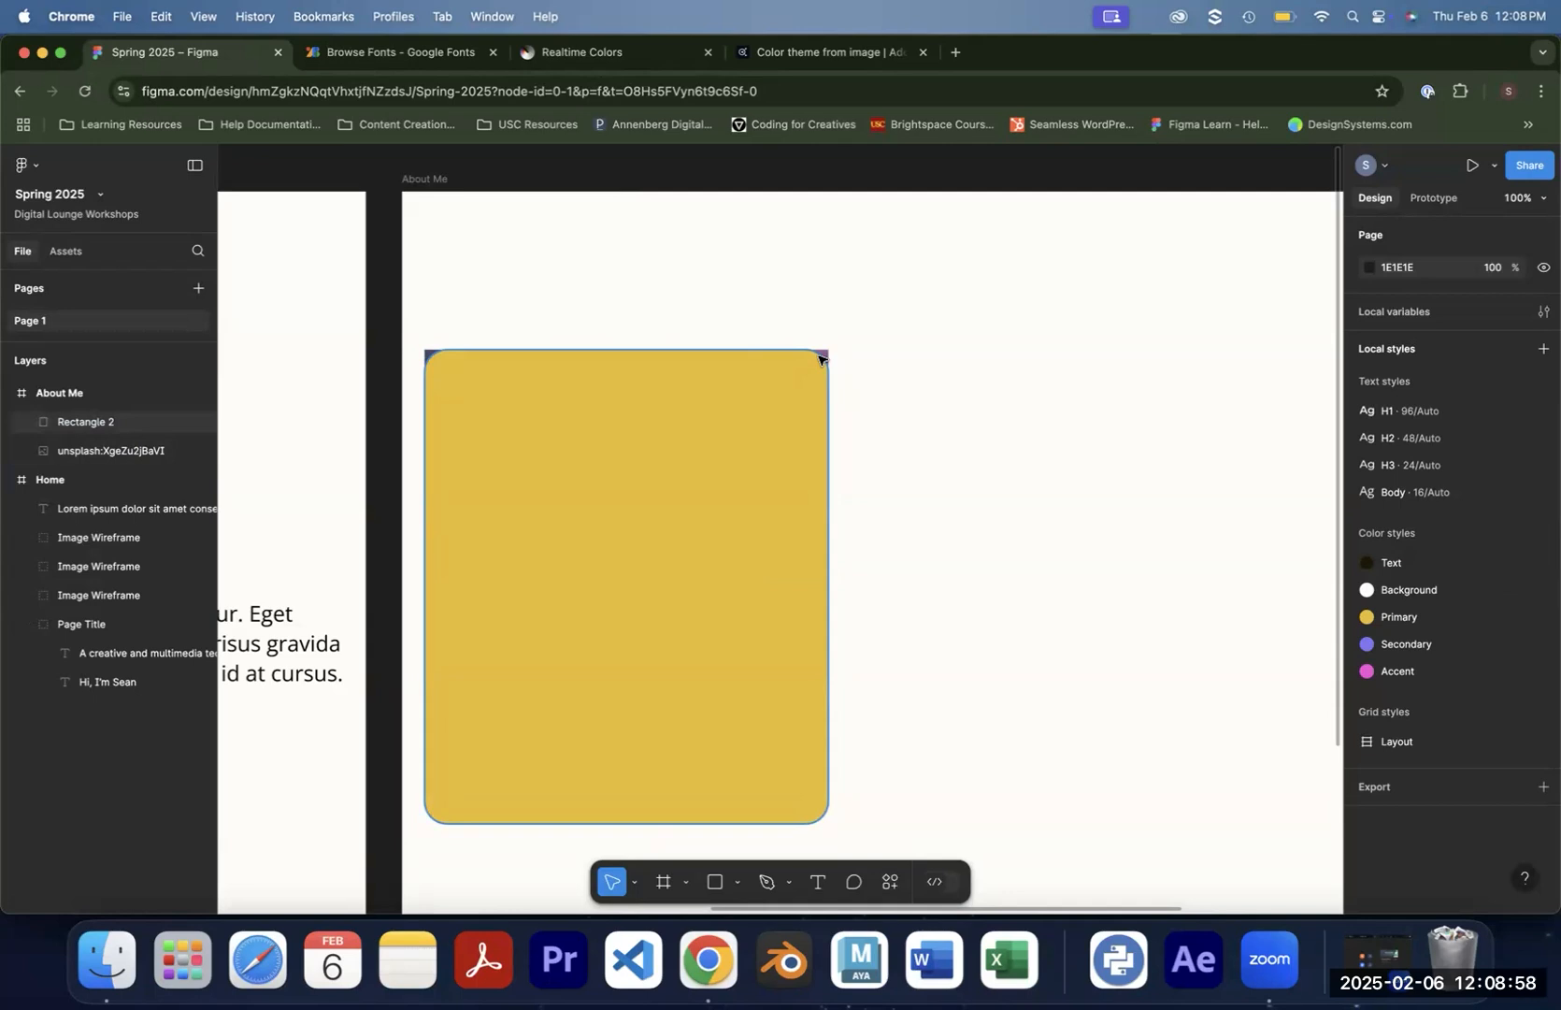
{"action": "left_click_drag", "start_coordinate": [65, 453], "coordinate": [191, 427]}
{"action": "left_click", "coordinate": [906, 421]}
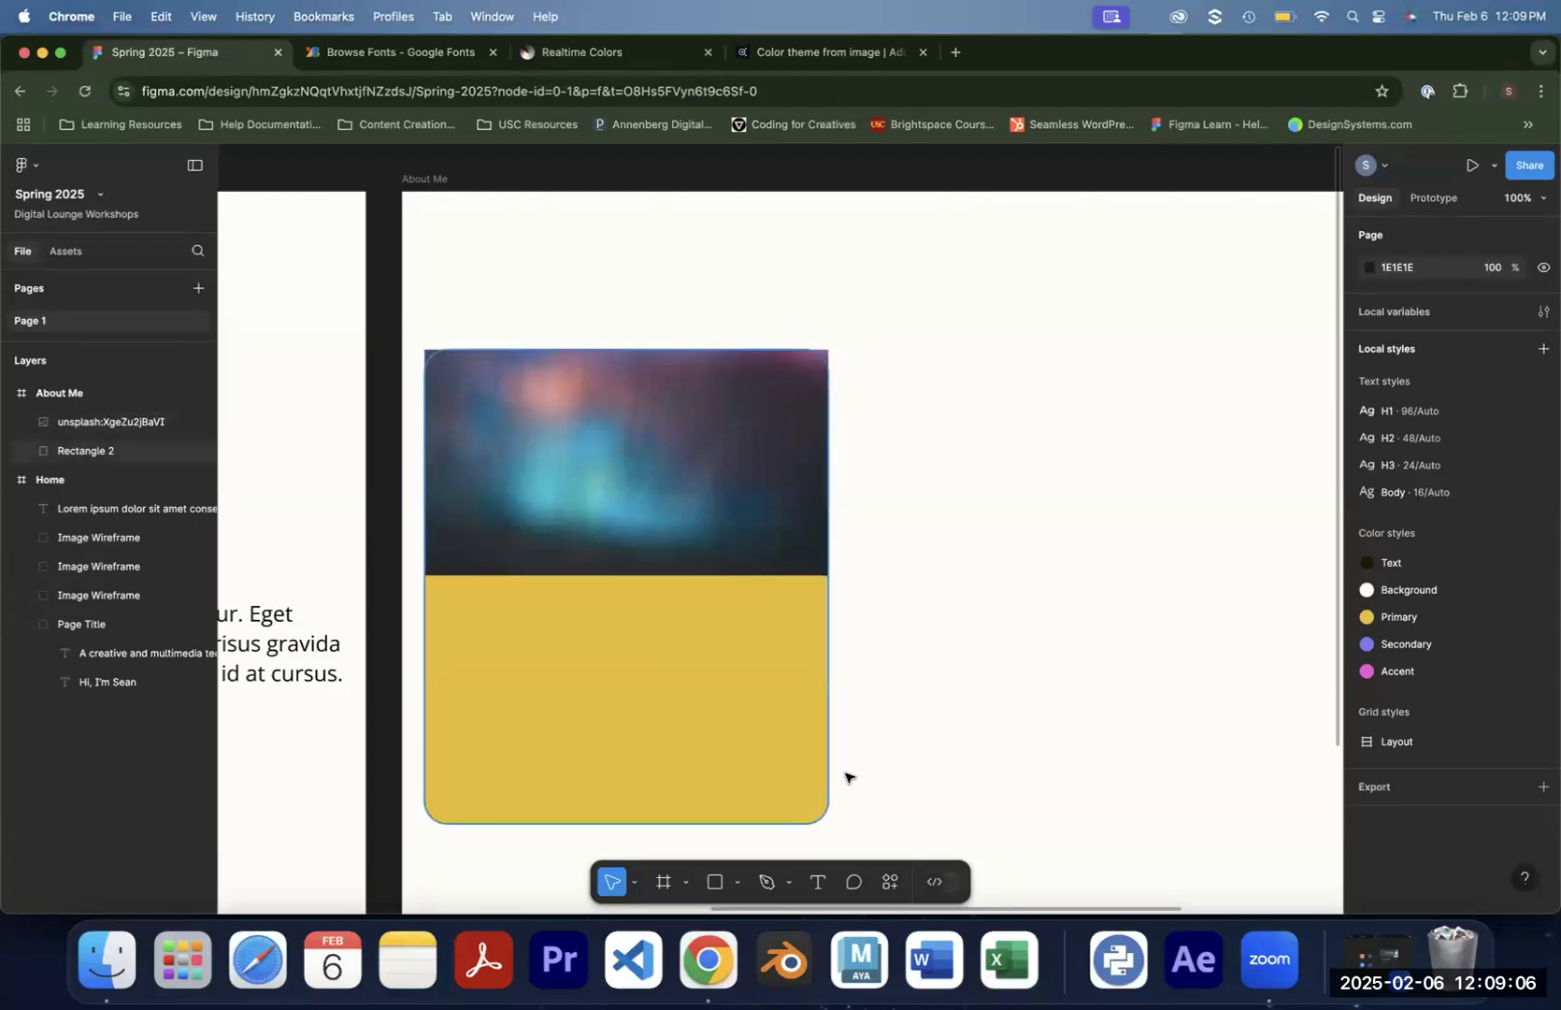
Try rounding all four corners of the Unsplash image to a radius of 33 and undo it
{"action": "left_click", "coordinate": [656, 500]}
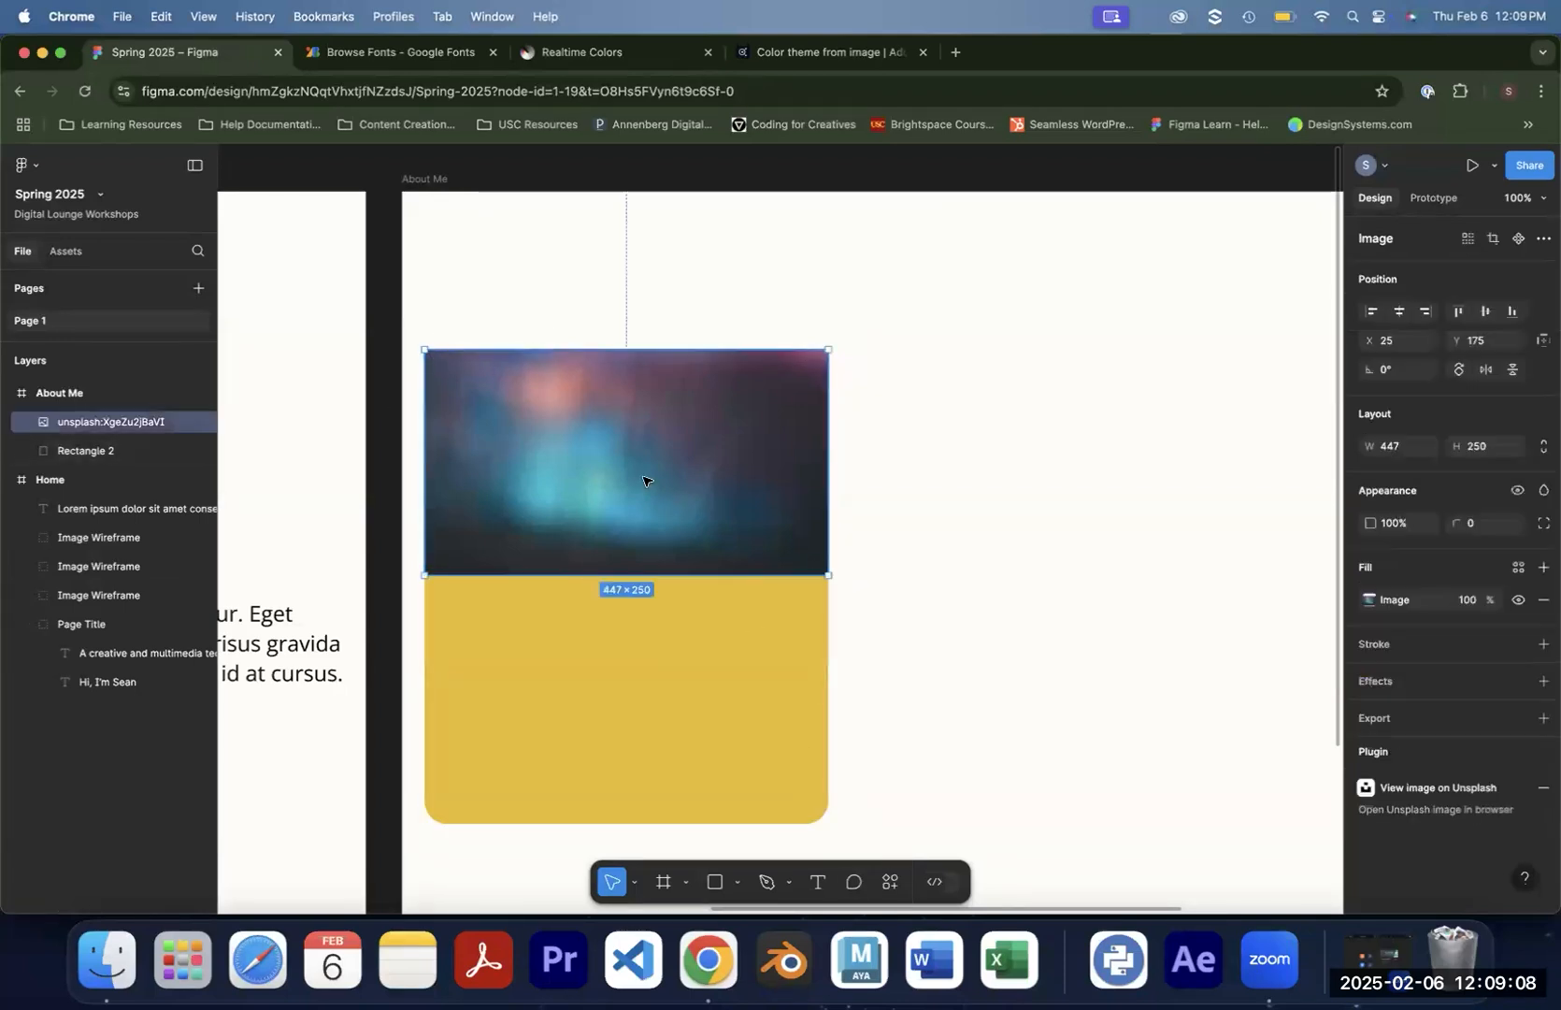
{"action": "left_click_drag", "start_coordinate": [818, 362], "coordinate": [802, 388]}
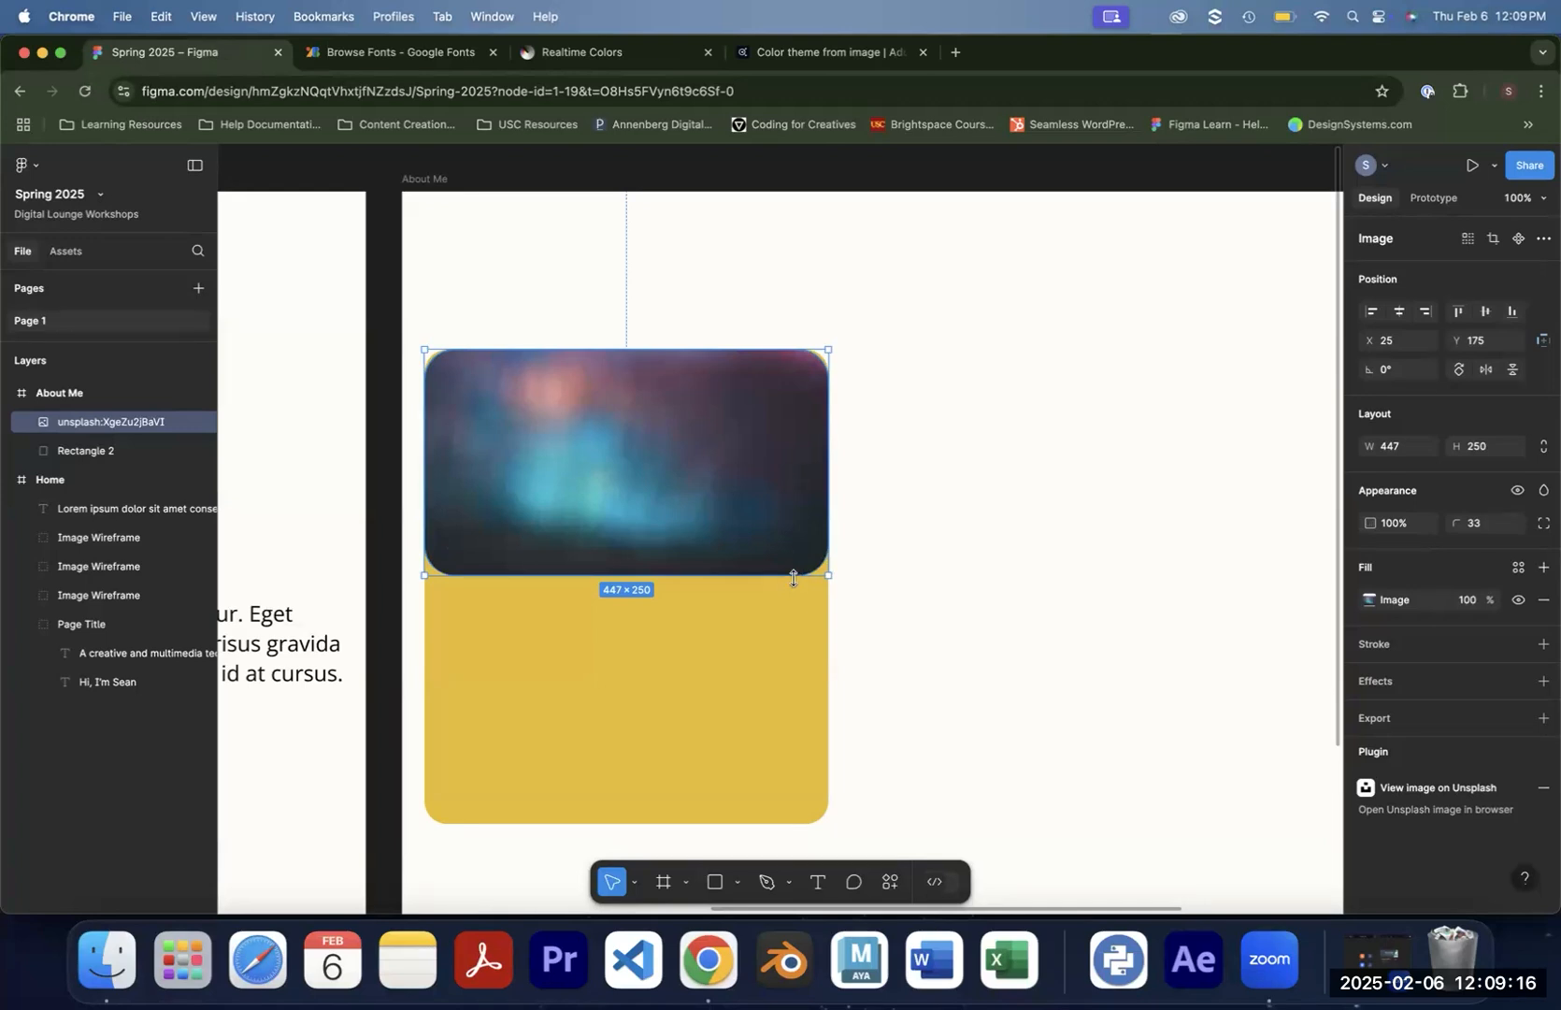
{"action": "key", "text": "super+z"}
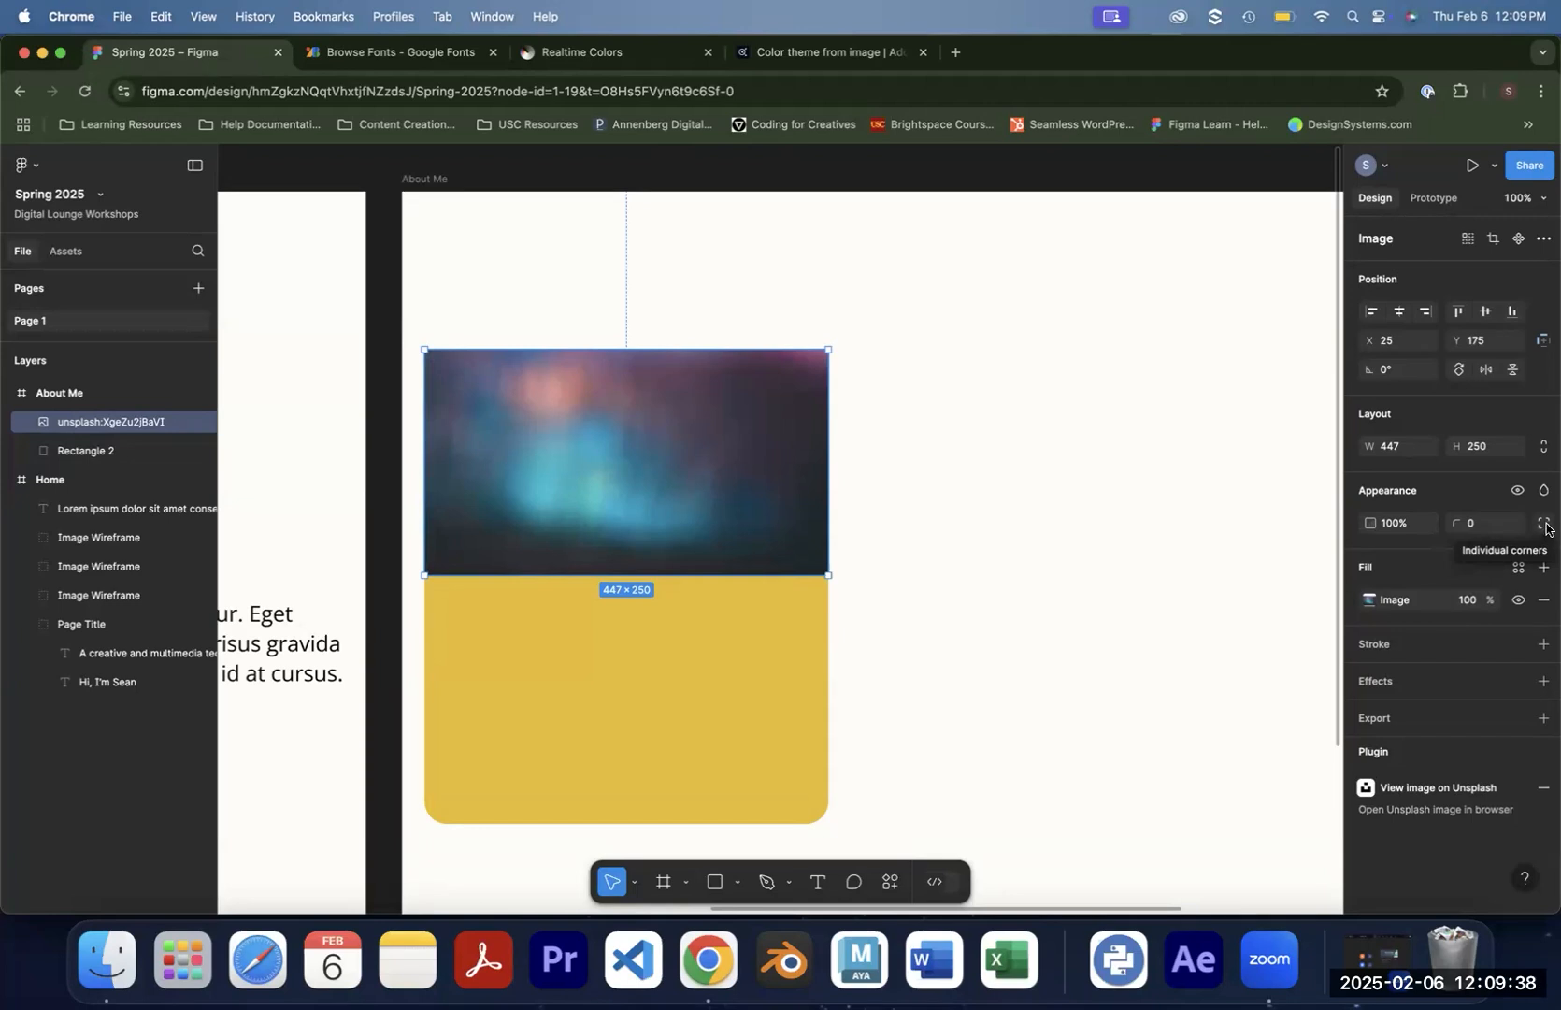
Round only the Unsplash image's top-left and top-right corners with a radius of 25 each
{"action": "left_click", "coordinate": [1545, 526]}
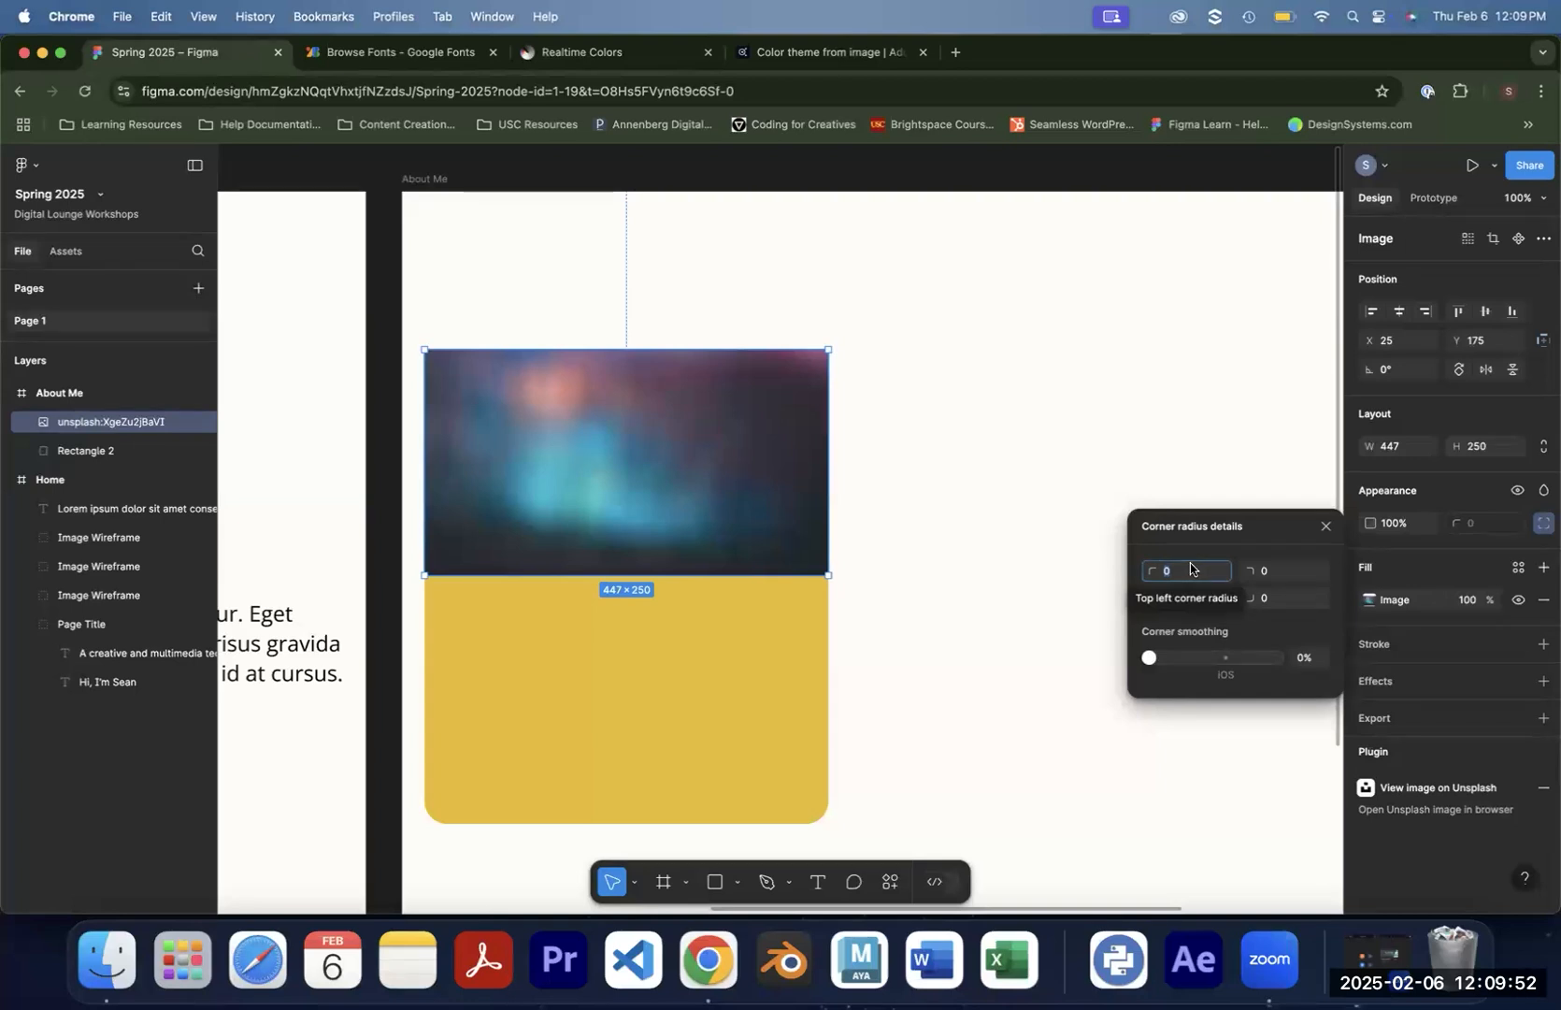
{"action": "type", "text": "25"}
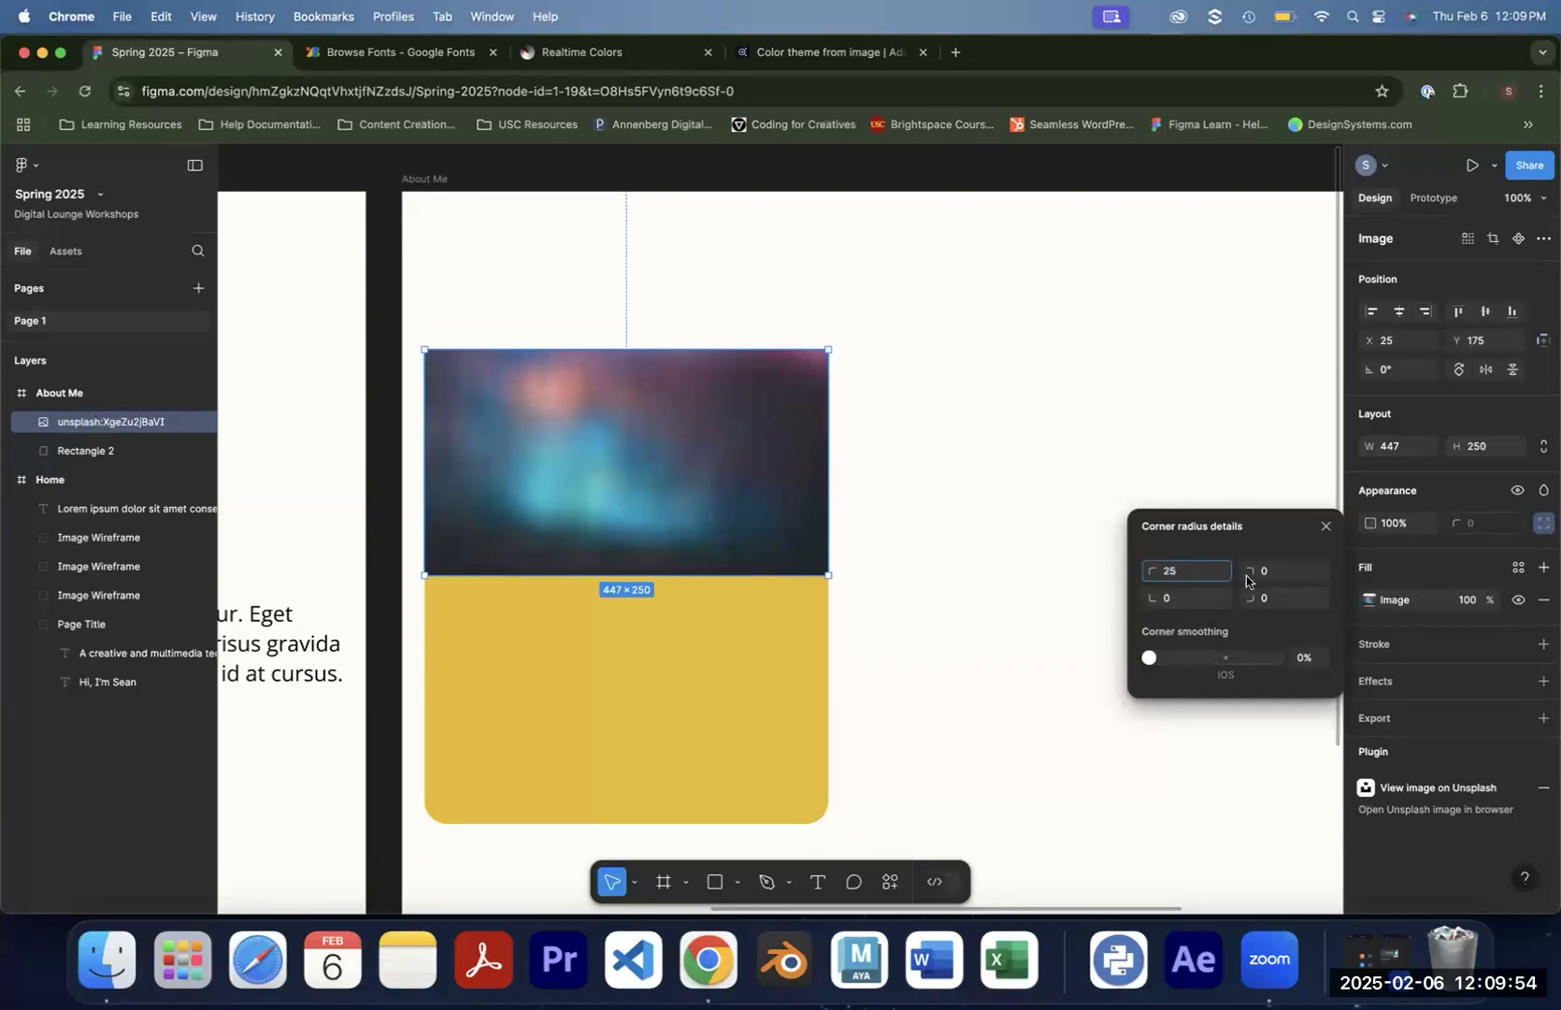
{"action": "key", "text": "Tab"}
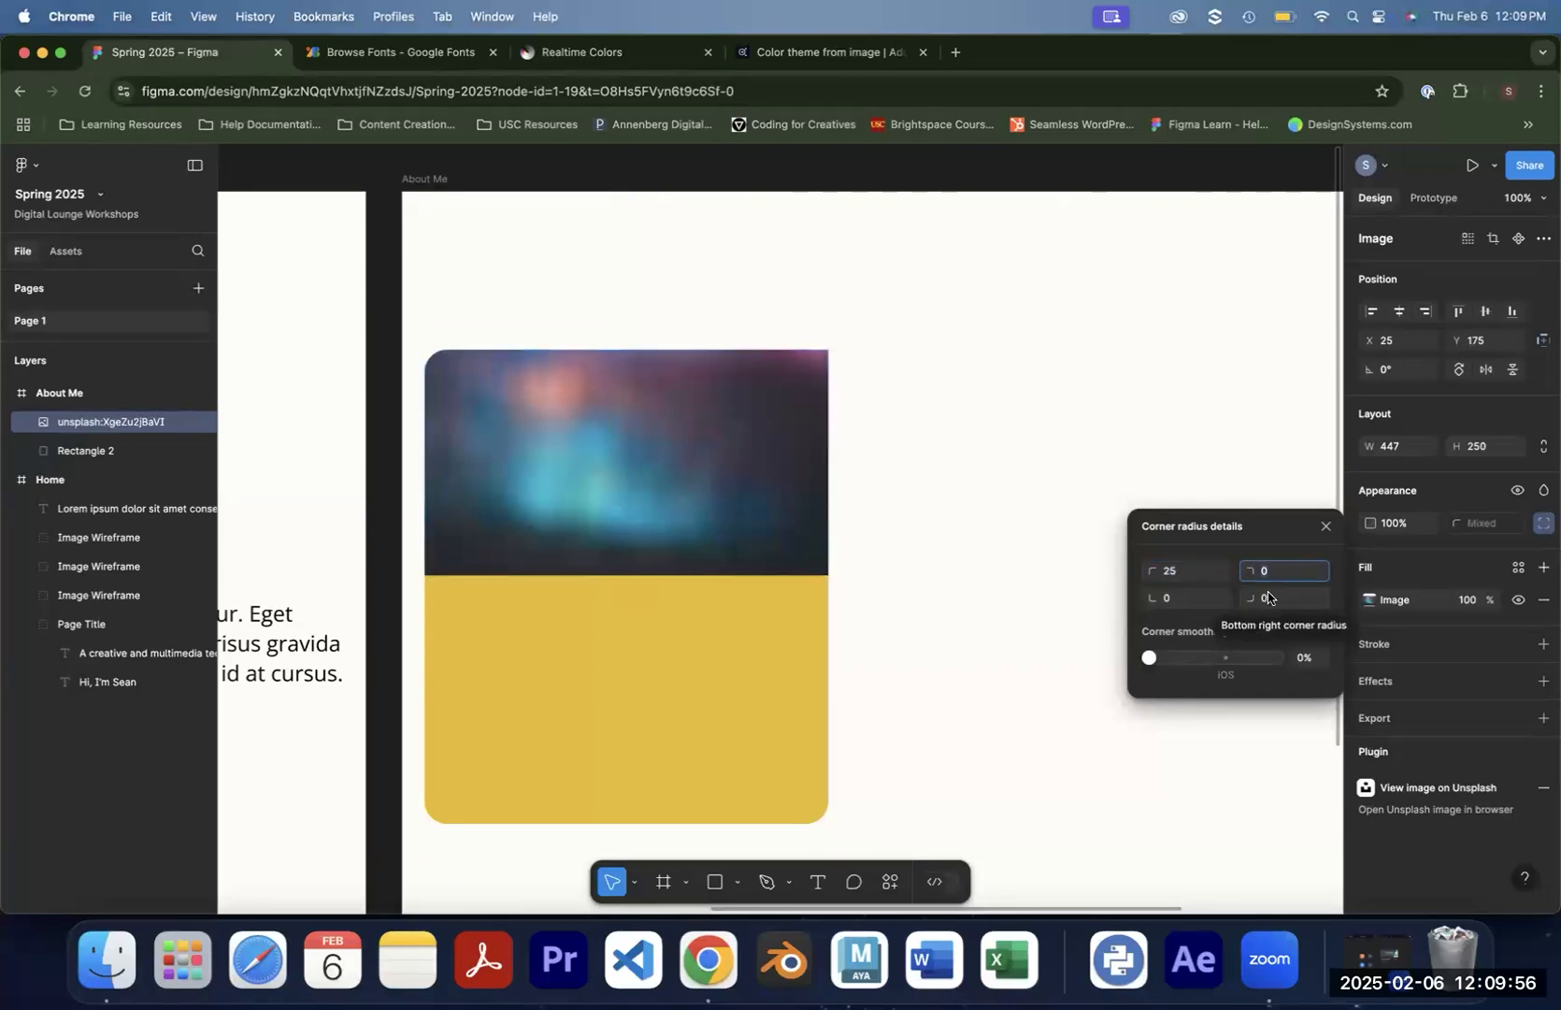
{"action": "type", "text": "25"}
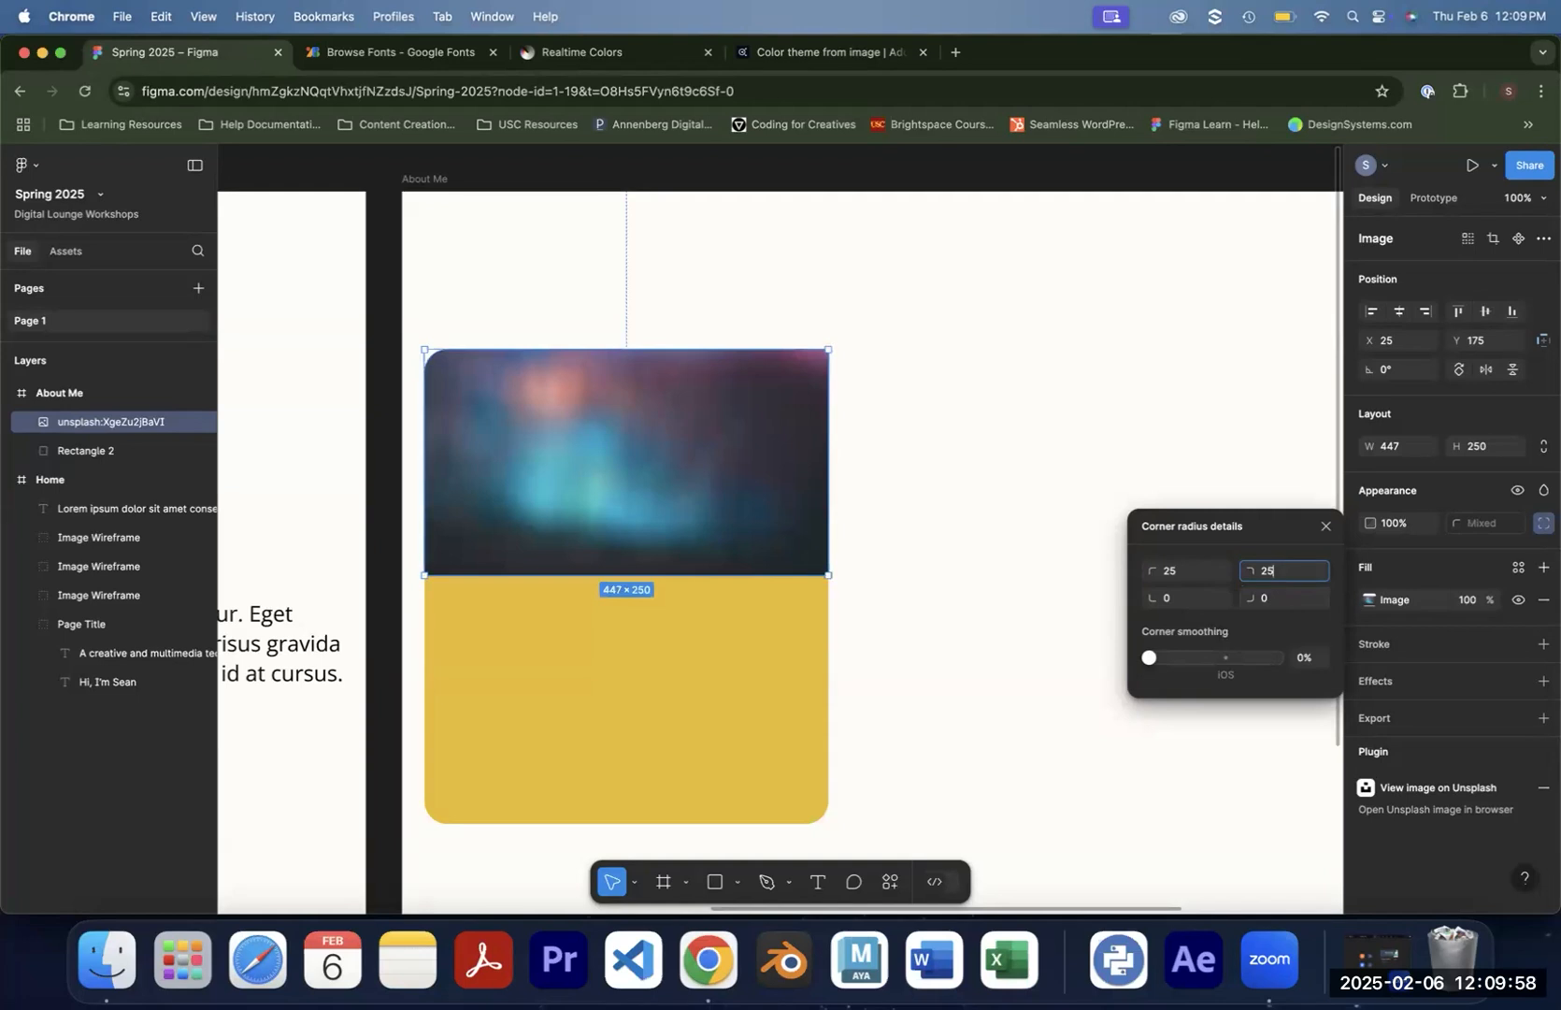
{"action": "key", "text": "Return"}
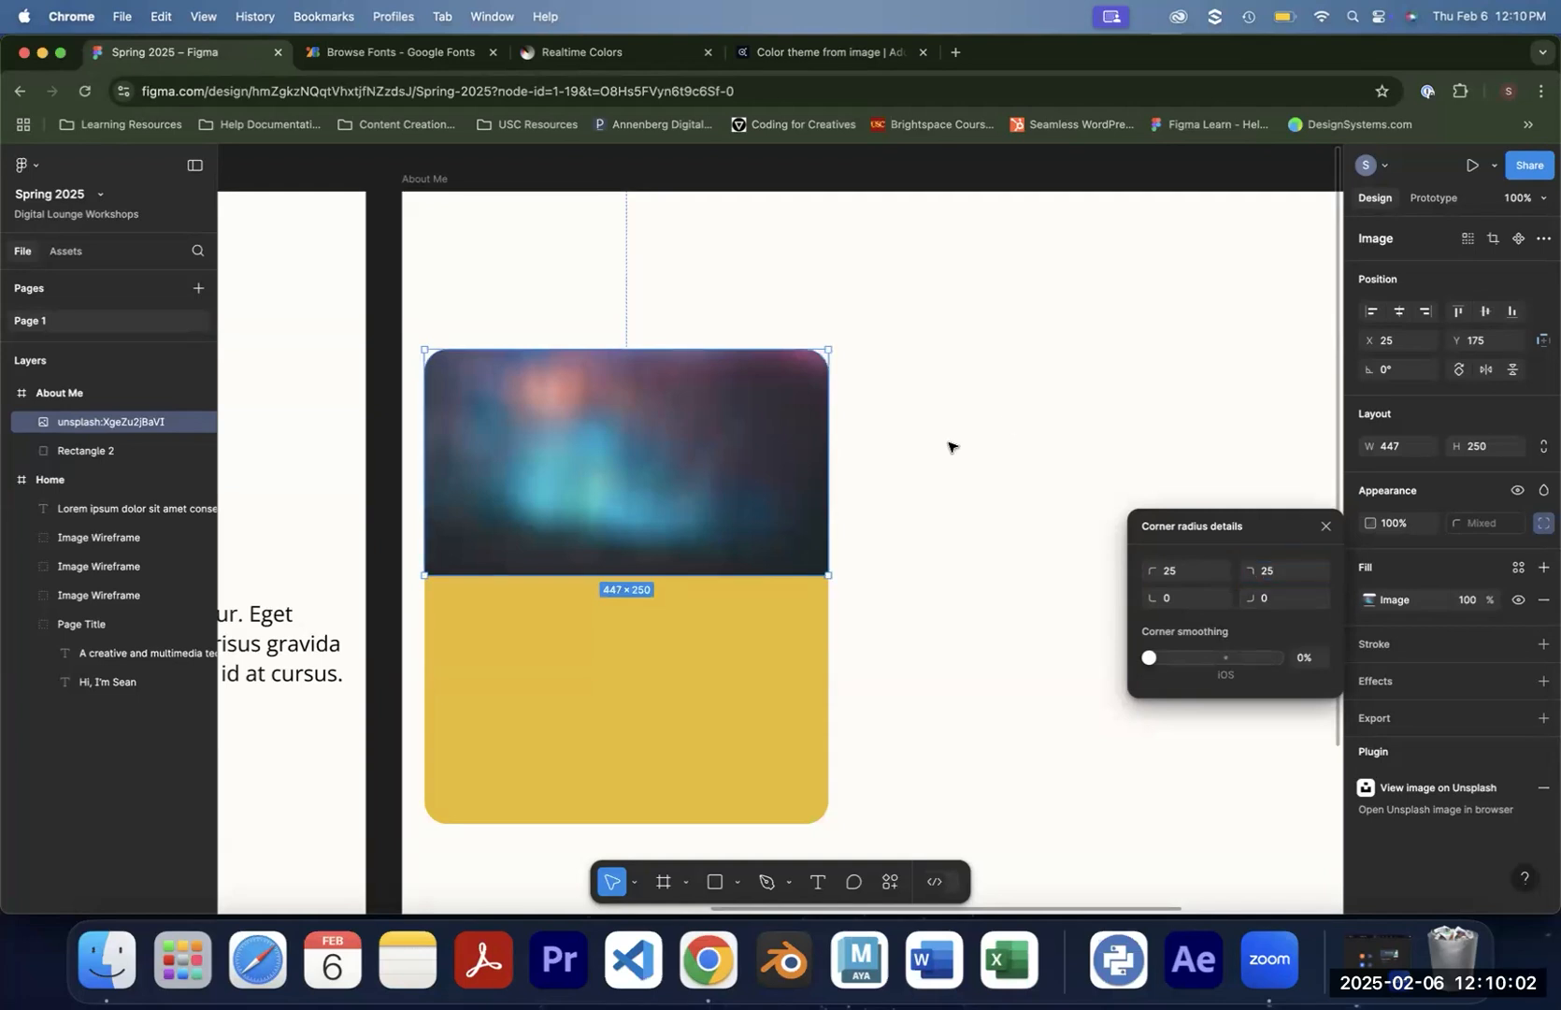
{"action": "left_click", "coordinate": [918, 466]}
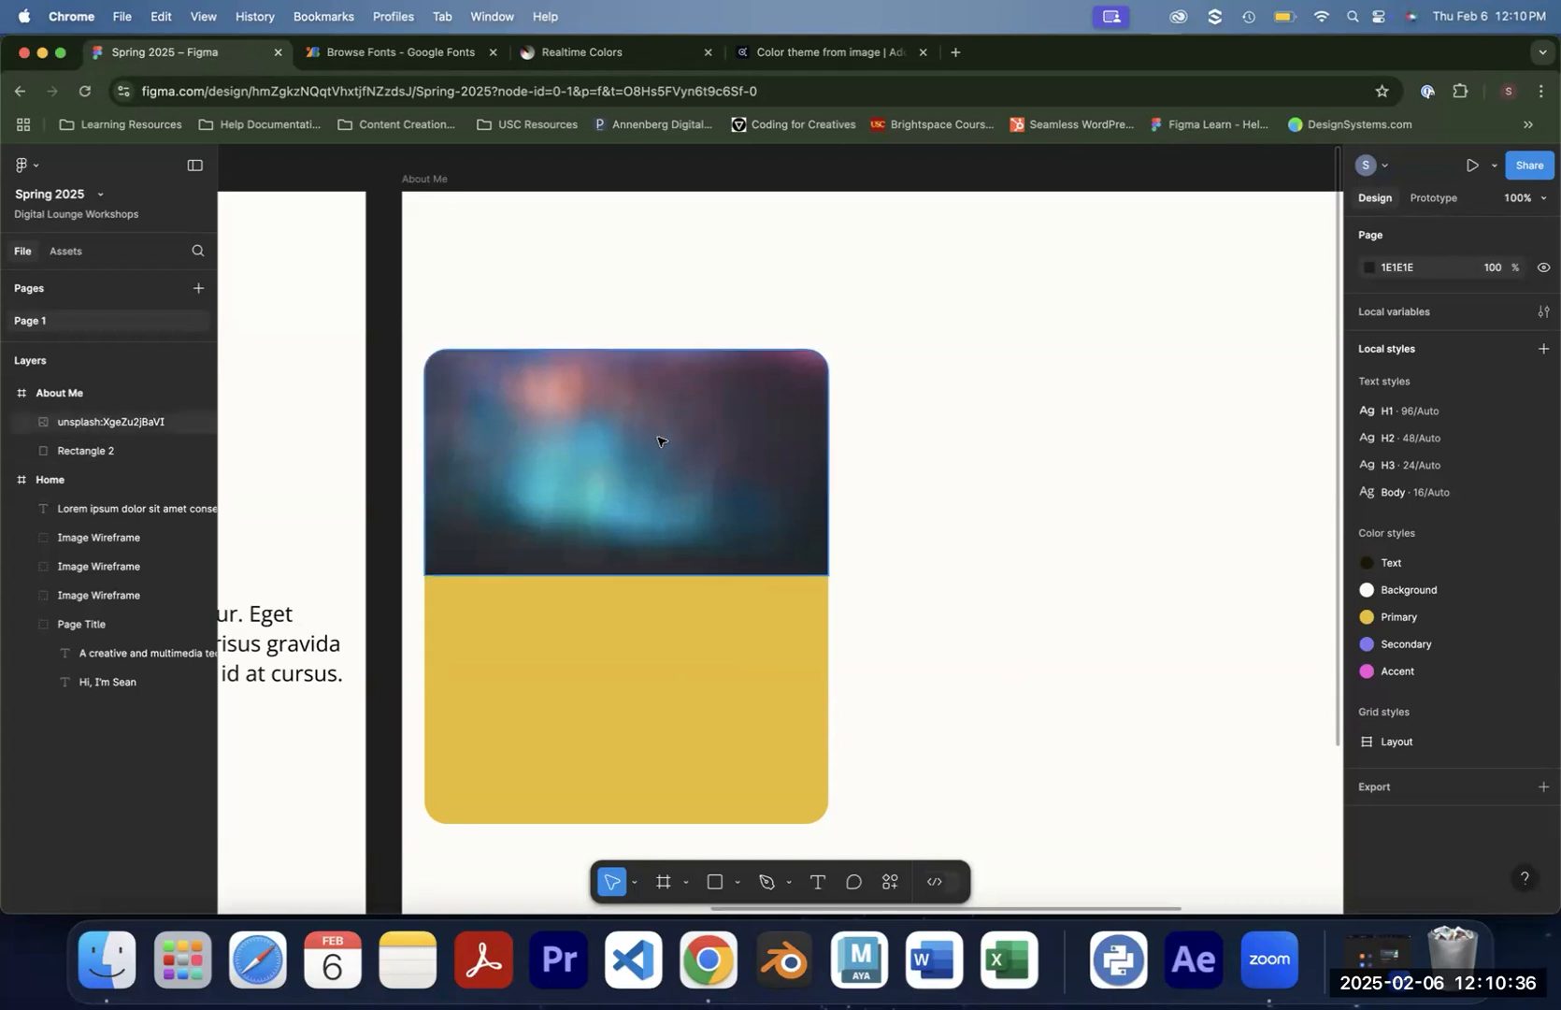
Examine the Unsplash image fill's adjustment sliders and preview its blend modes, keeping Normal
{"action": "left_click", "coordinate": [712, 419]}
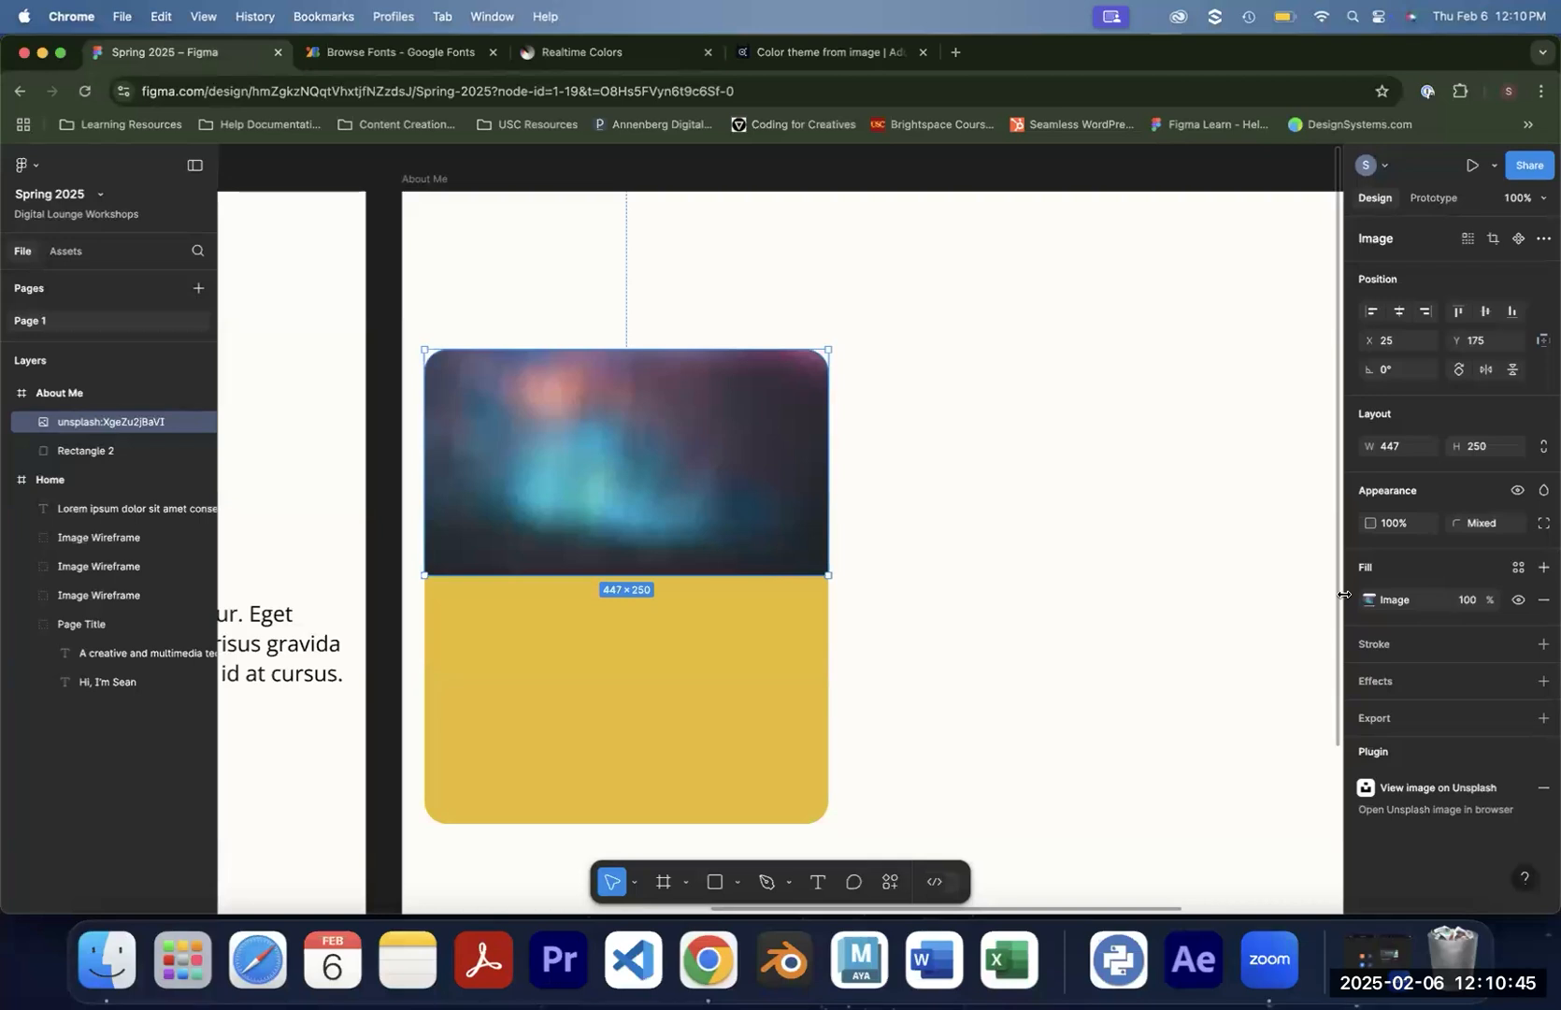
{"action": "left_click", "coordinate": [1396, 606]}
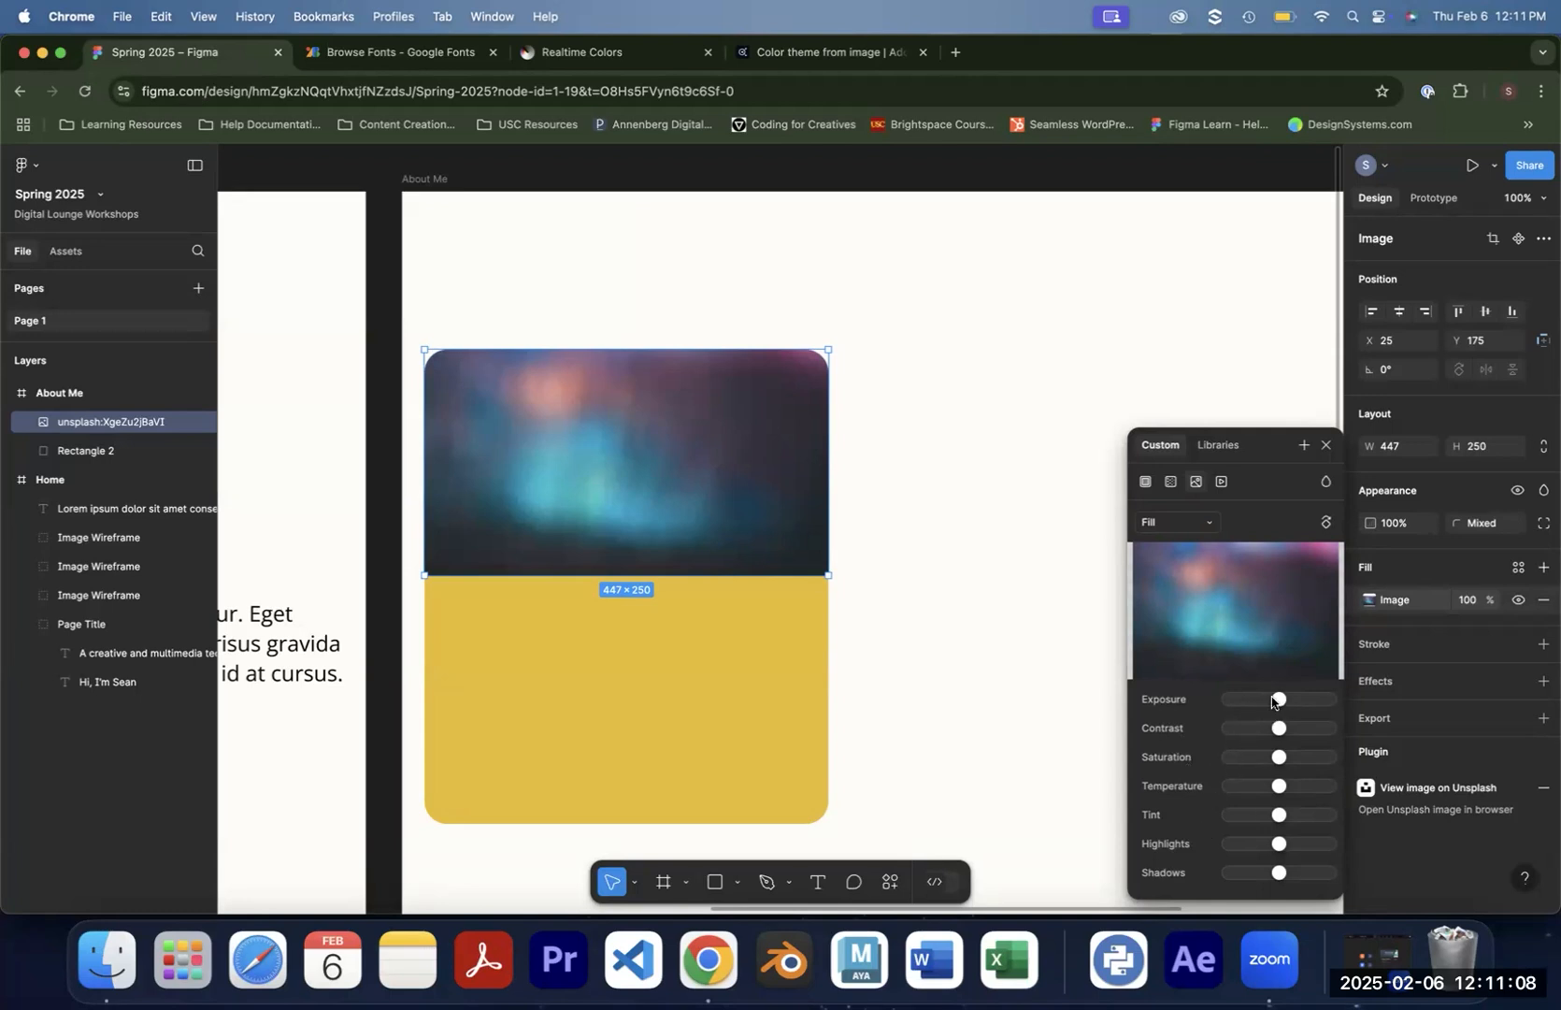
{"action": "left_click", "coordinate": [1331, 493]}
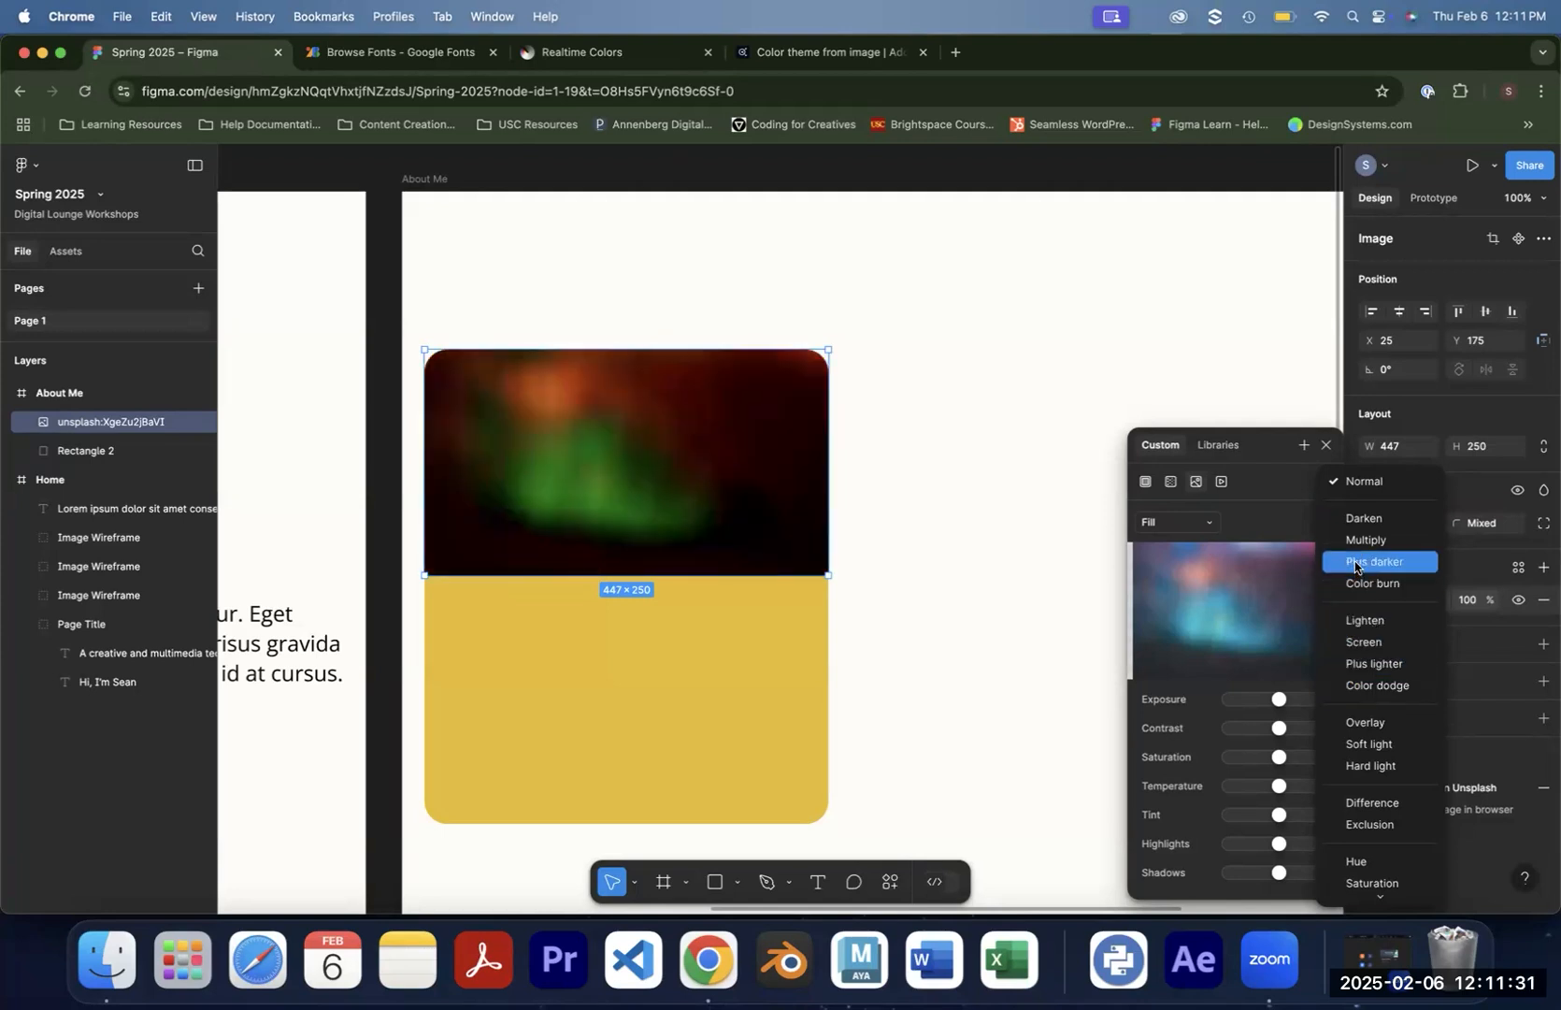
{"action": "left_click", "coordinate": [1259, 479]}
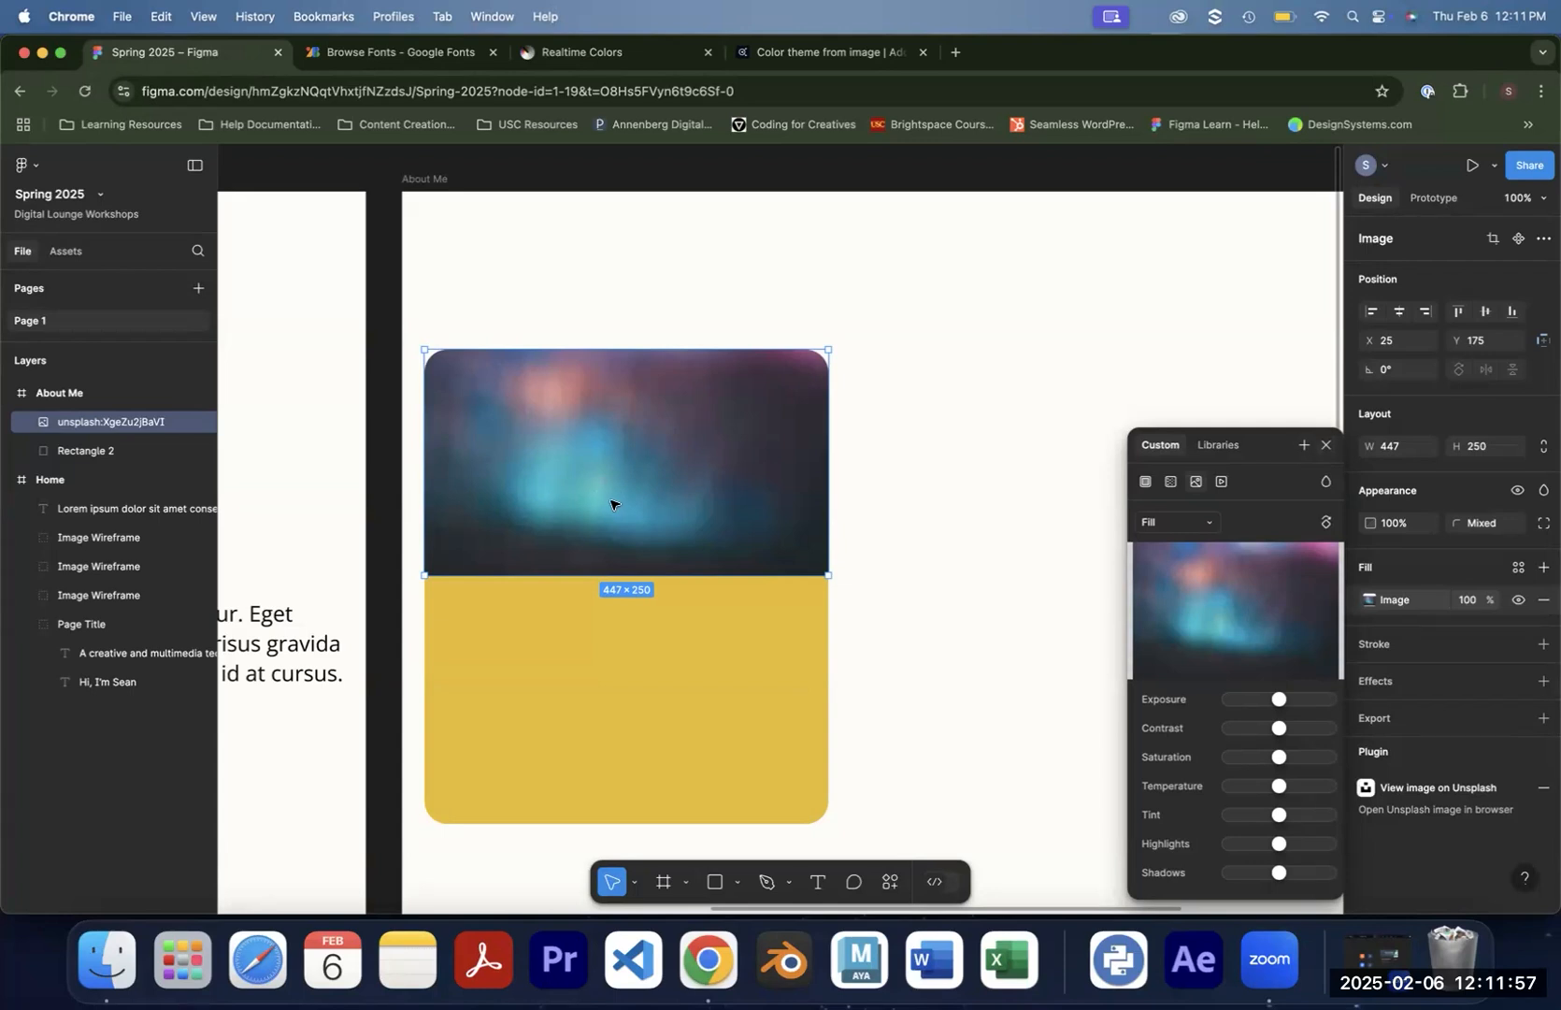
Open unsplash.com in a new browser tab and look over its home page
{"action": "left_click", "coordinate": [955, 53]}
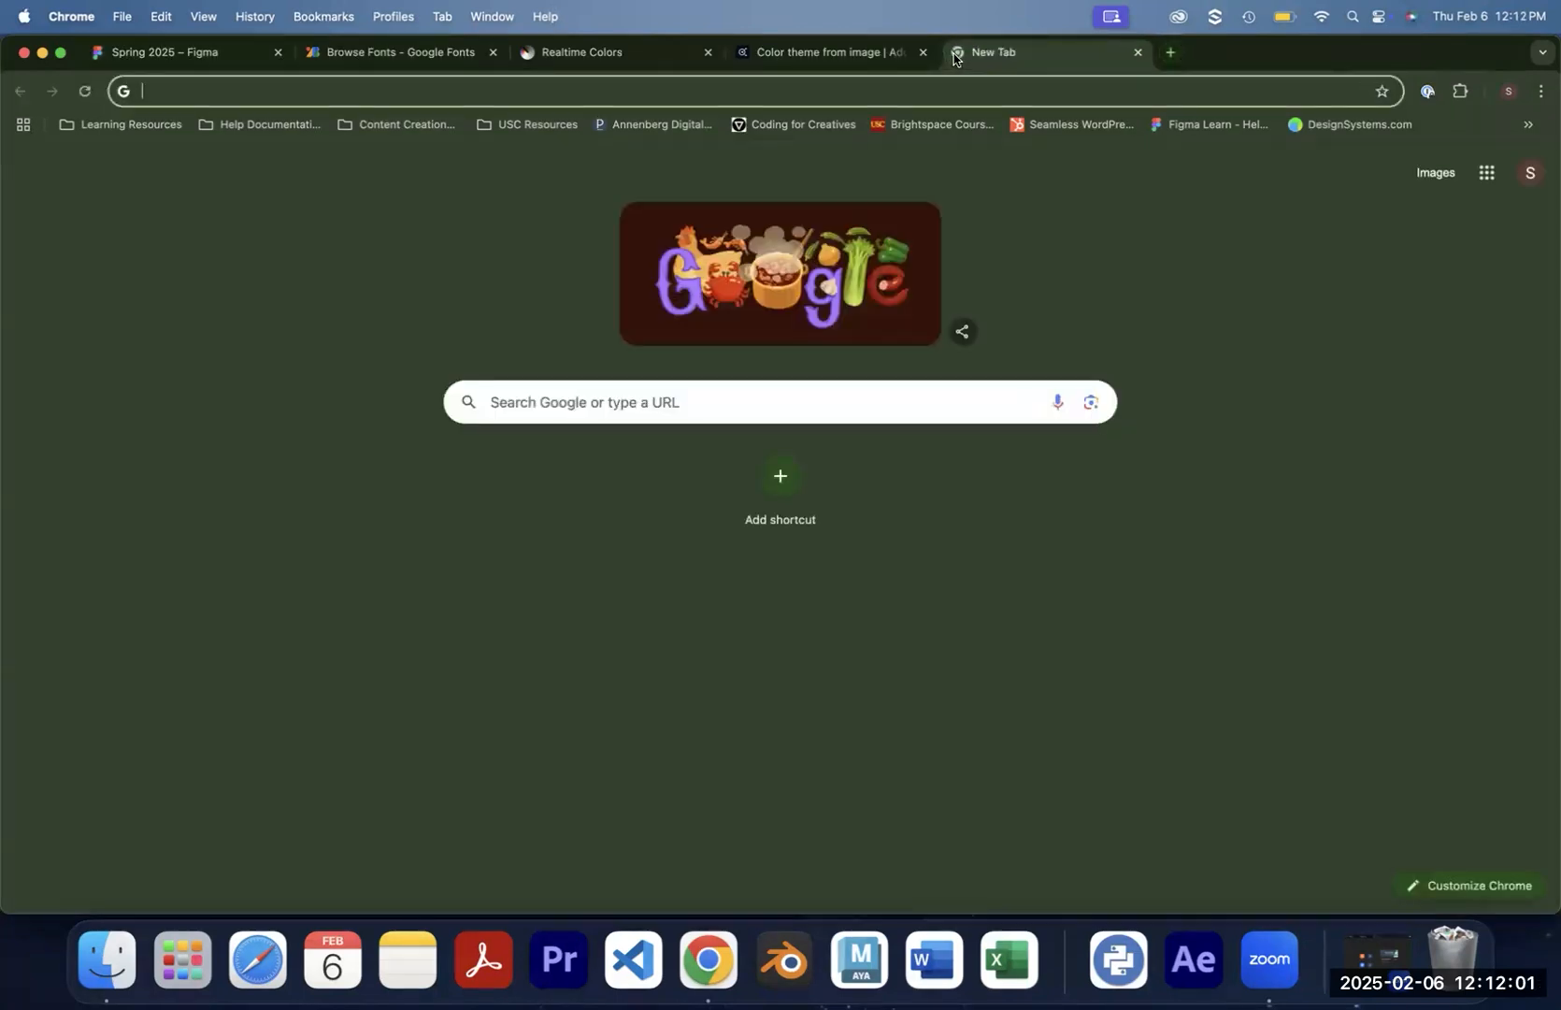
{"action": "type", "text": "unsplash.com"}
{"action": "key", "text": "Return"}
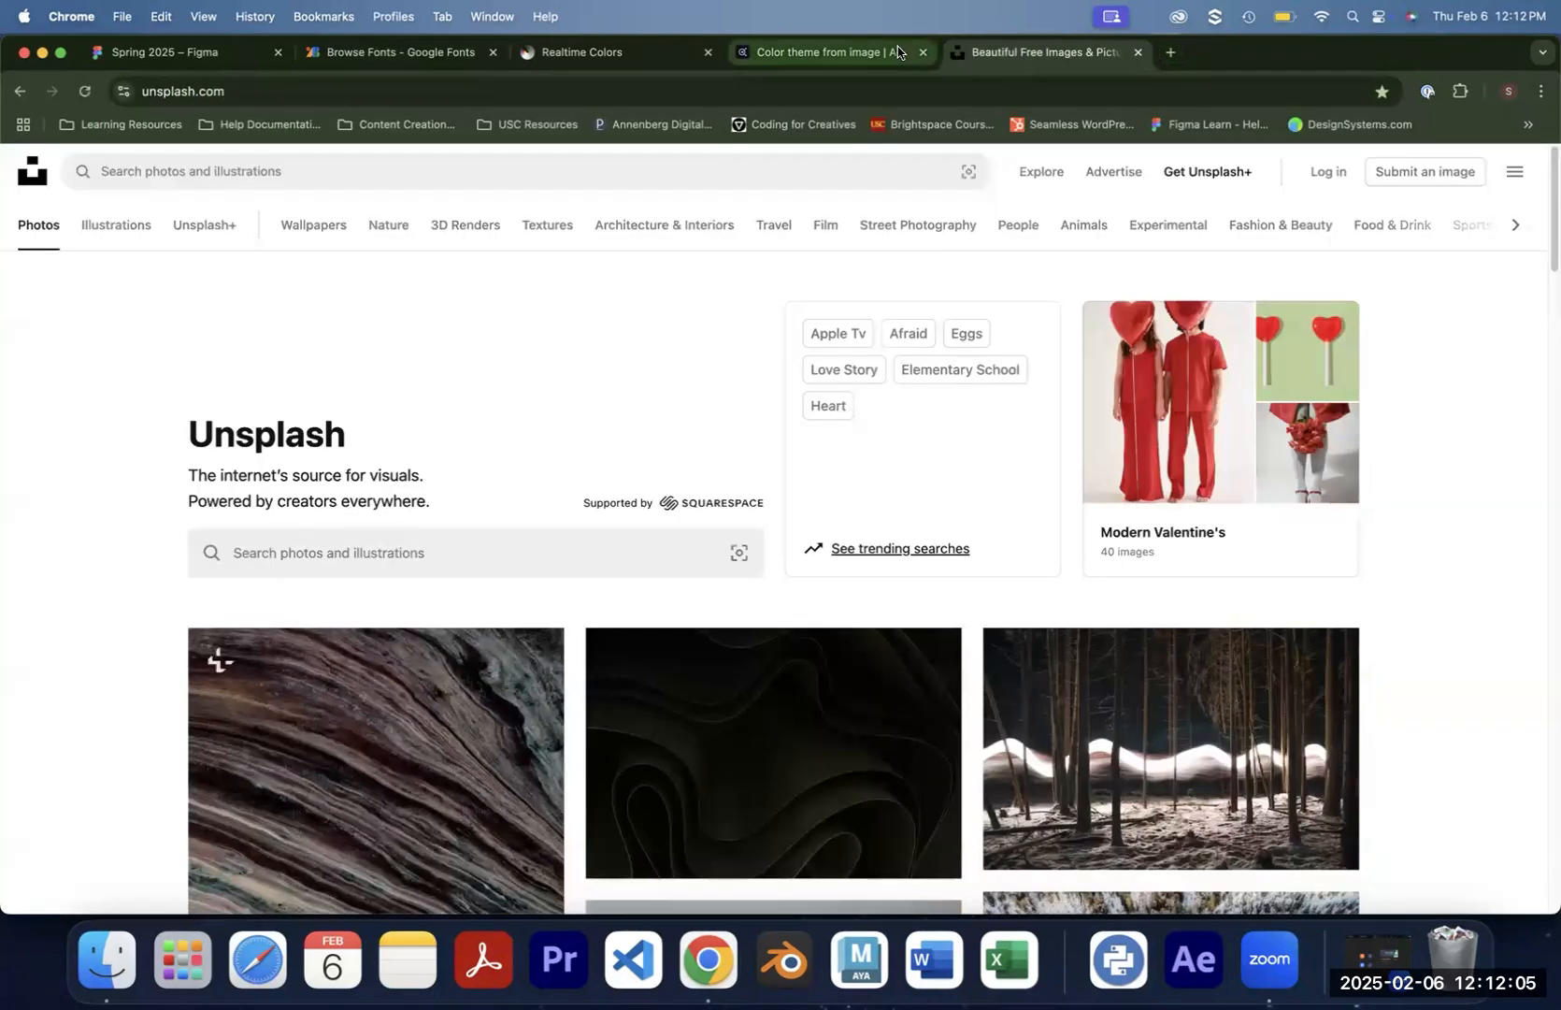
{"action": "scroll", "coordinate": [1220, 425], "scroll_direction": "down", "scroll_amount": 5}
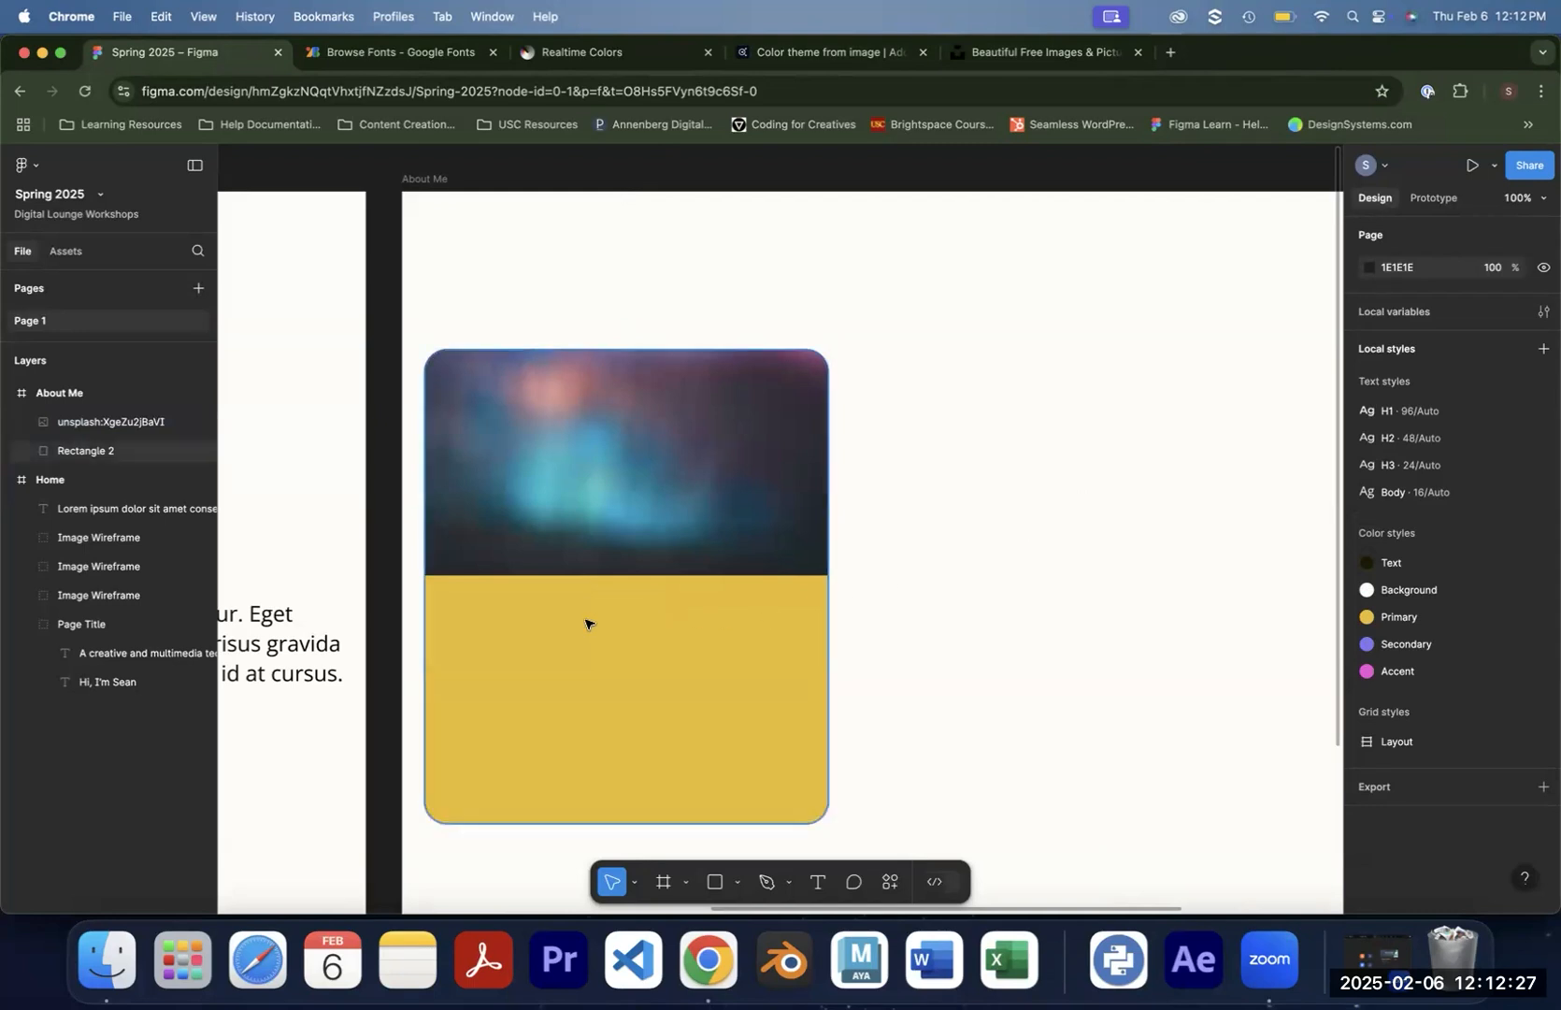
Return to the Figma file and show the layout grids on the frames again
{"action": "scroll", "coordinate": [654, 280], "scroll_direction": "up", "scroll_amount": 1}
{"action": "left_click", "coordinate": [512, 210]}
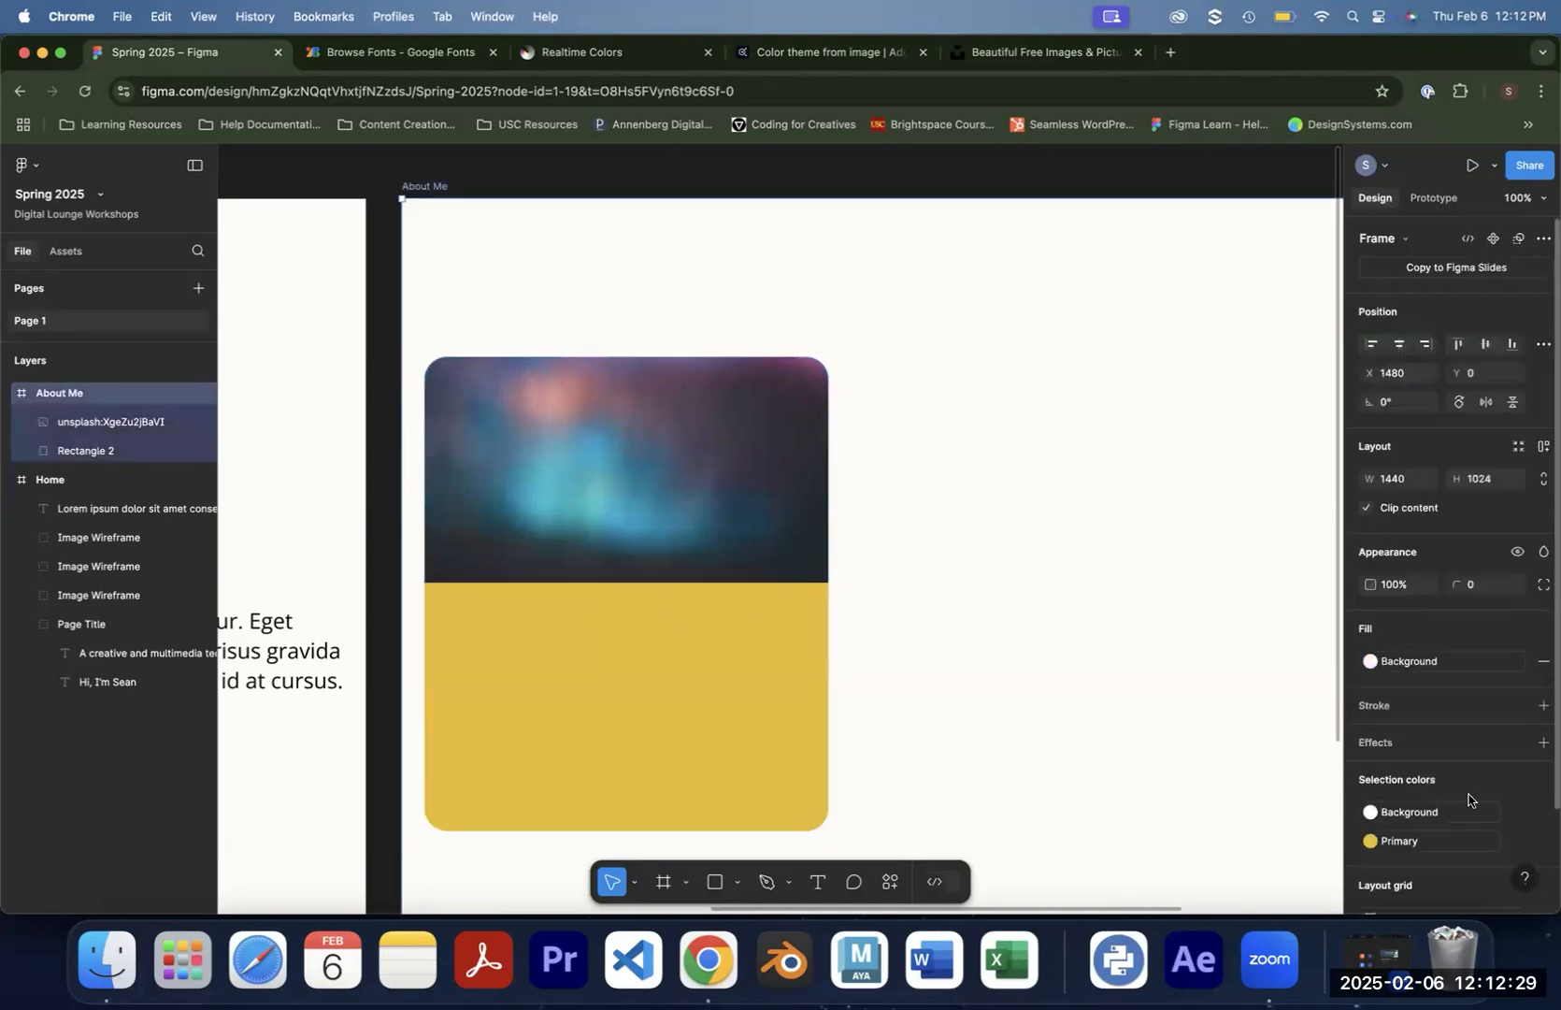
{"action": "scroll", "coordinate": [1447, 786], "scroll_direction": "down", "scroll_amount": 3}
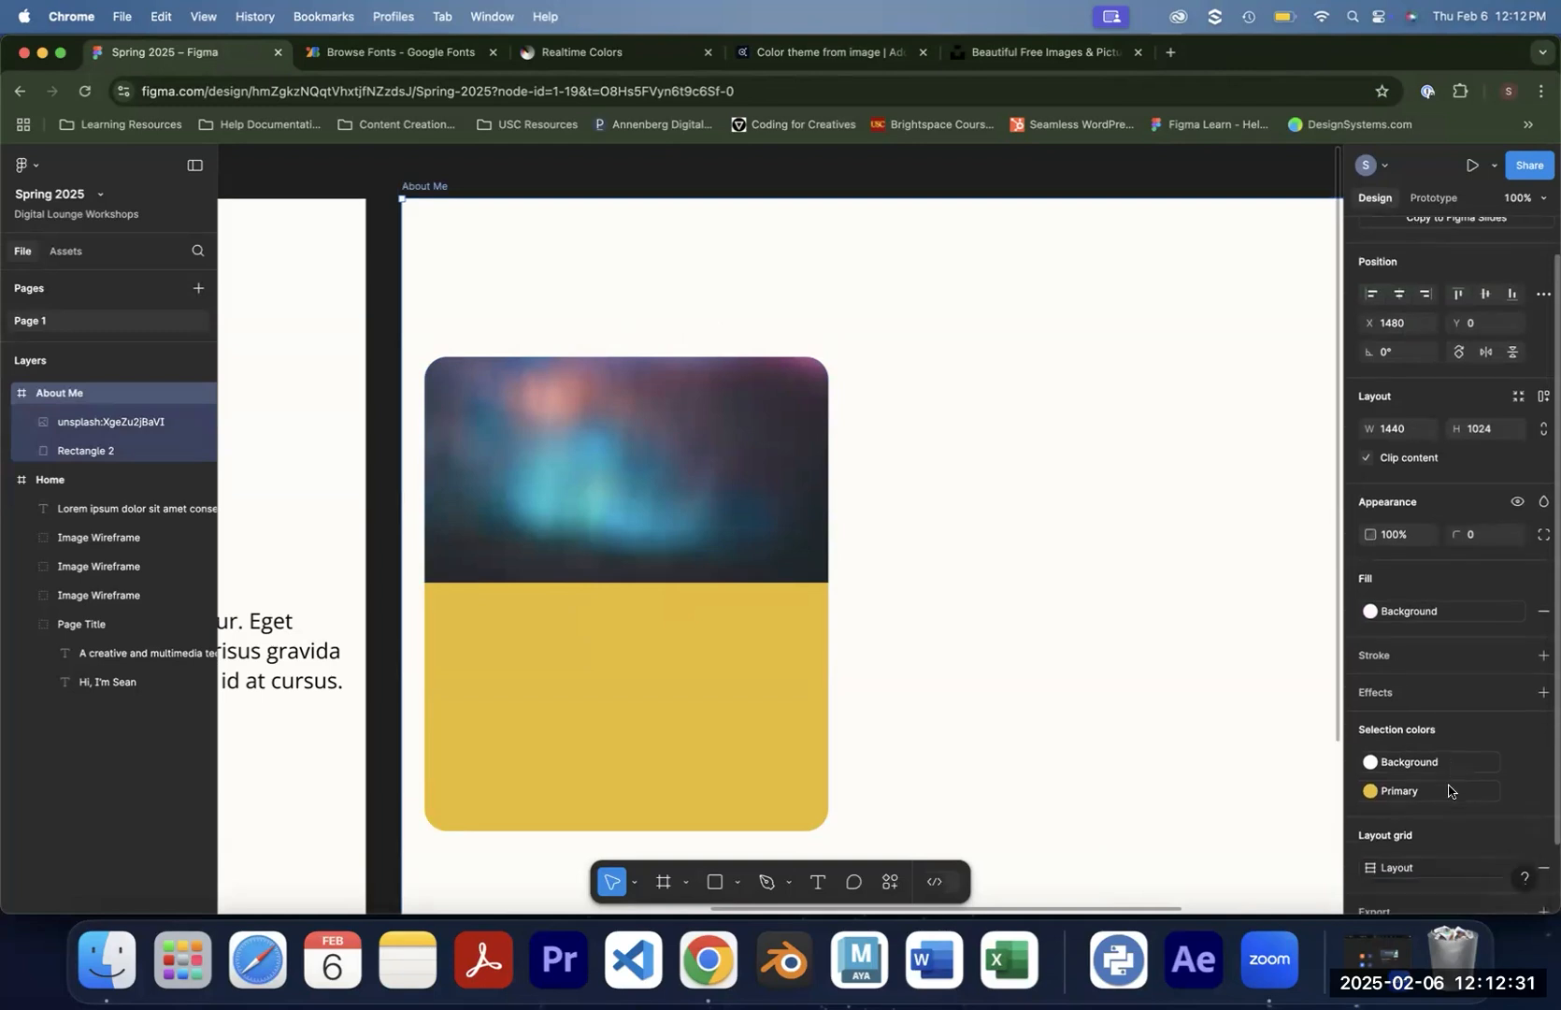
{"action": "left_click", "coordinate": [1496, 806]}
{"action": "scroll", "coordinate": [655, 561], "scroll_direction": "down", "scroll_amount": 2}
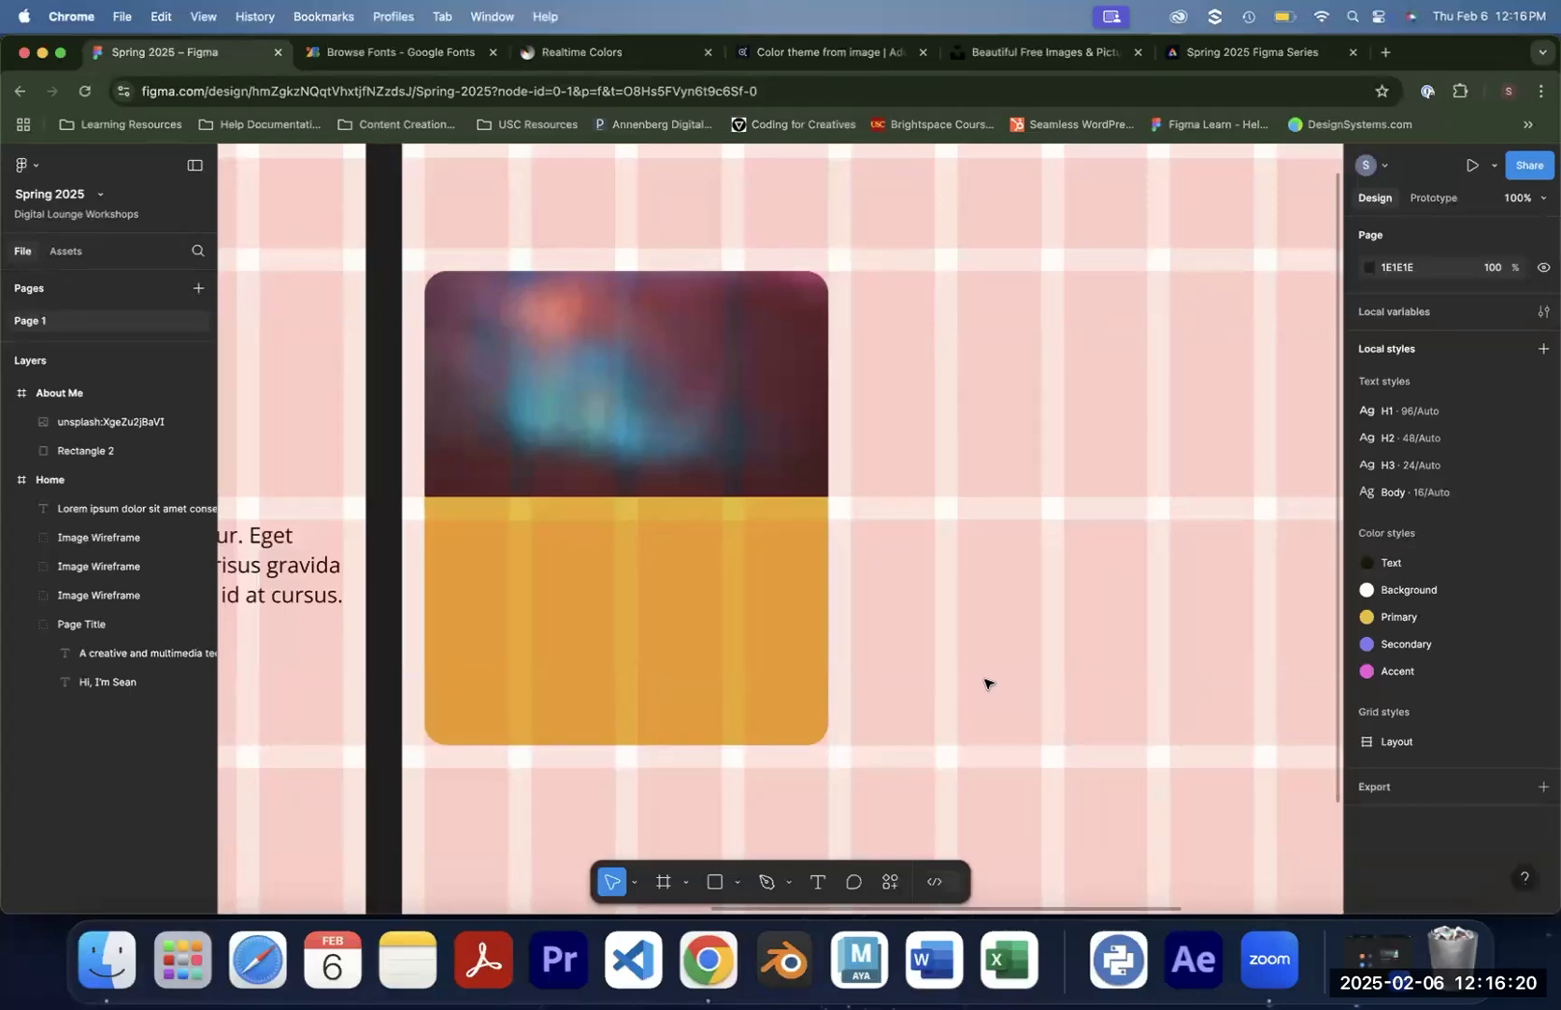
Add a text layer reading "Project 1 Name" in the empty area beside the yellow card
{"action": "key", "text": "t"}
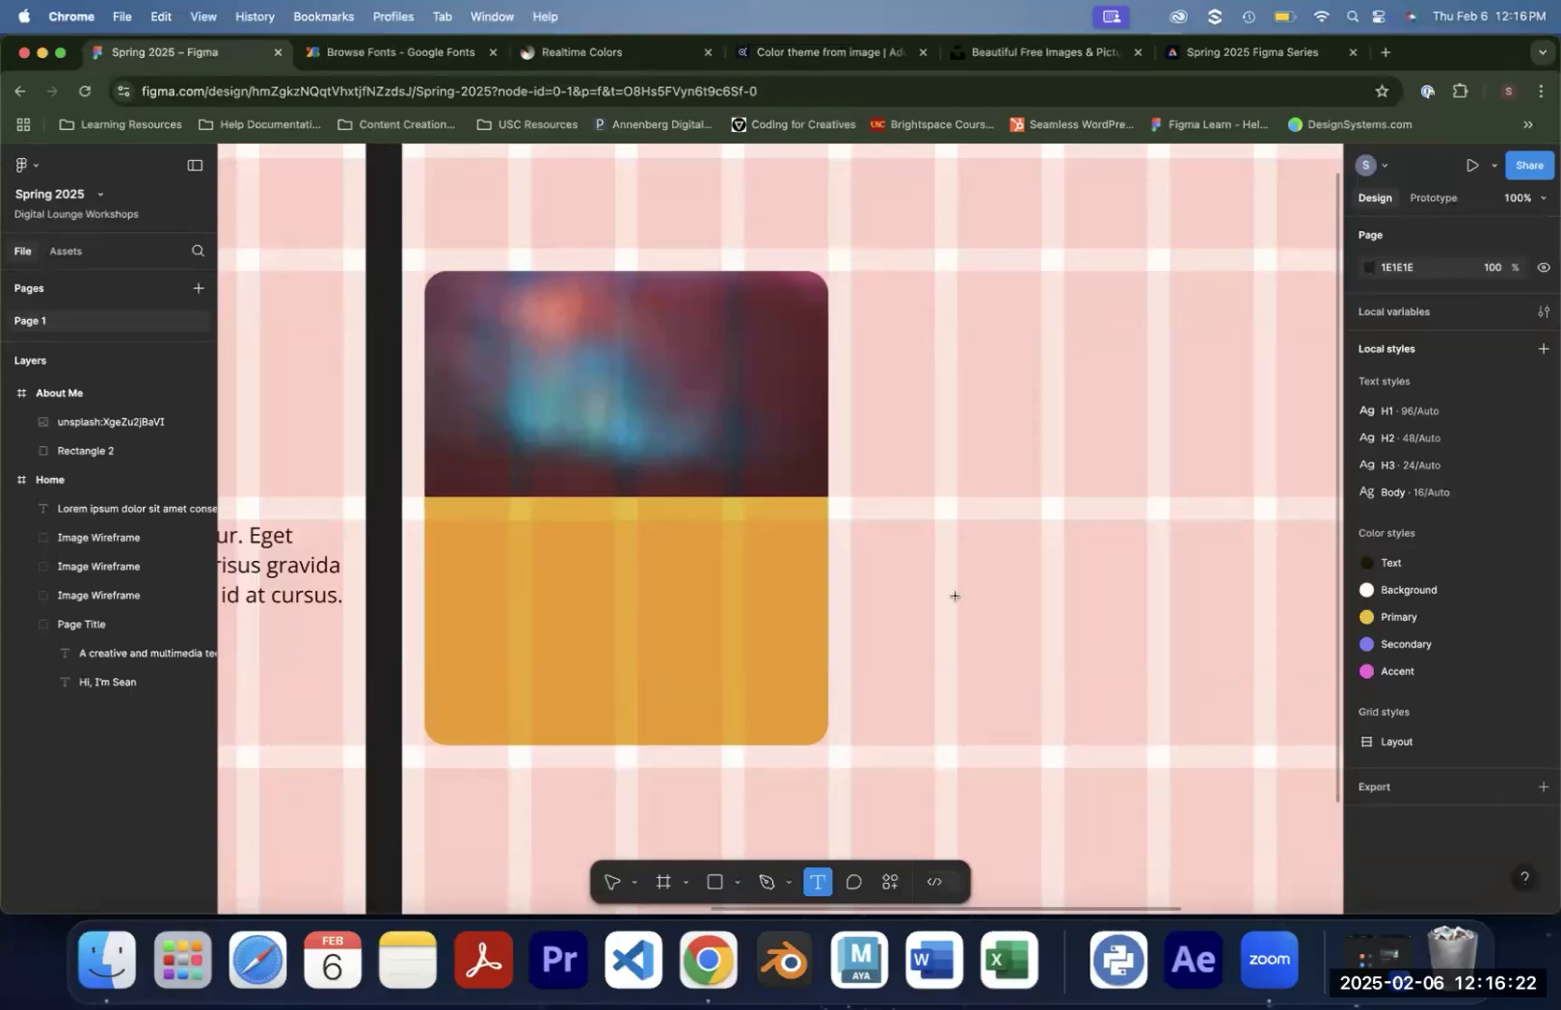
{"action": "left_click", "coordinate": [906, 534]}
{"action": "type", "text": "Project 1 Name"}
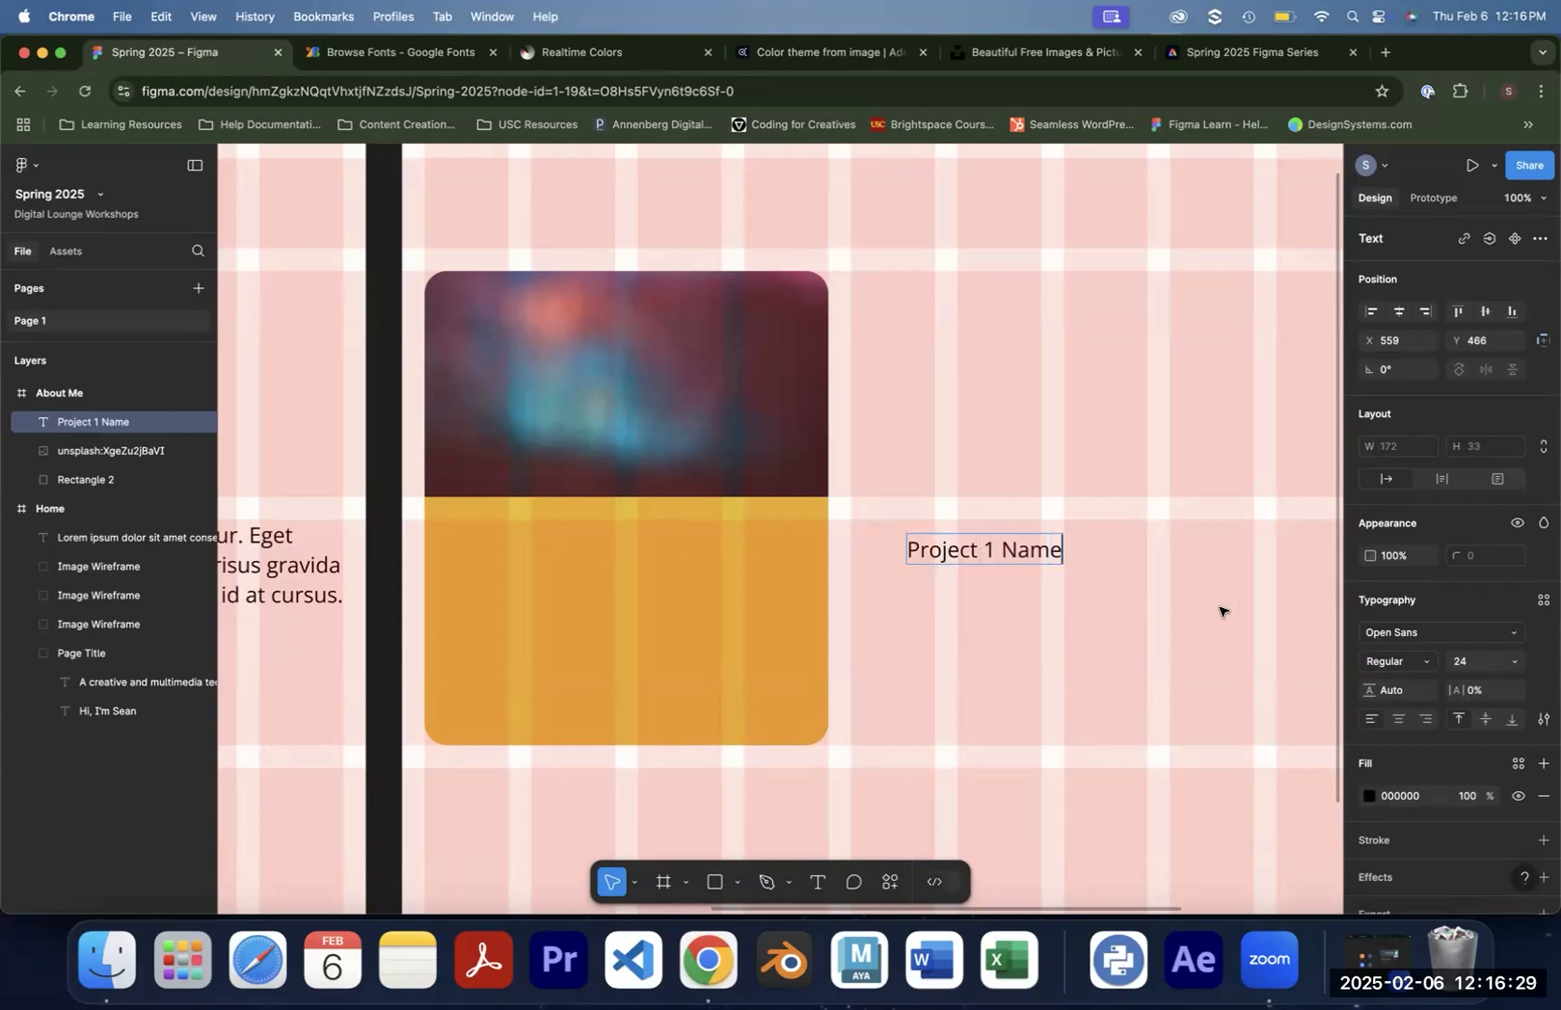
{"action": "key", "text": "Escape"}
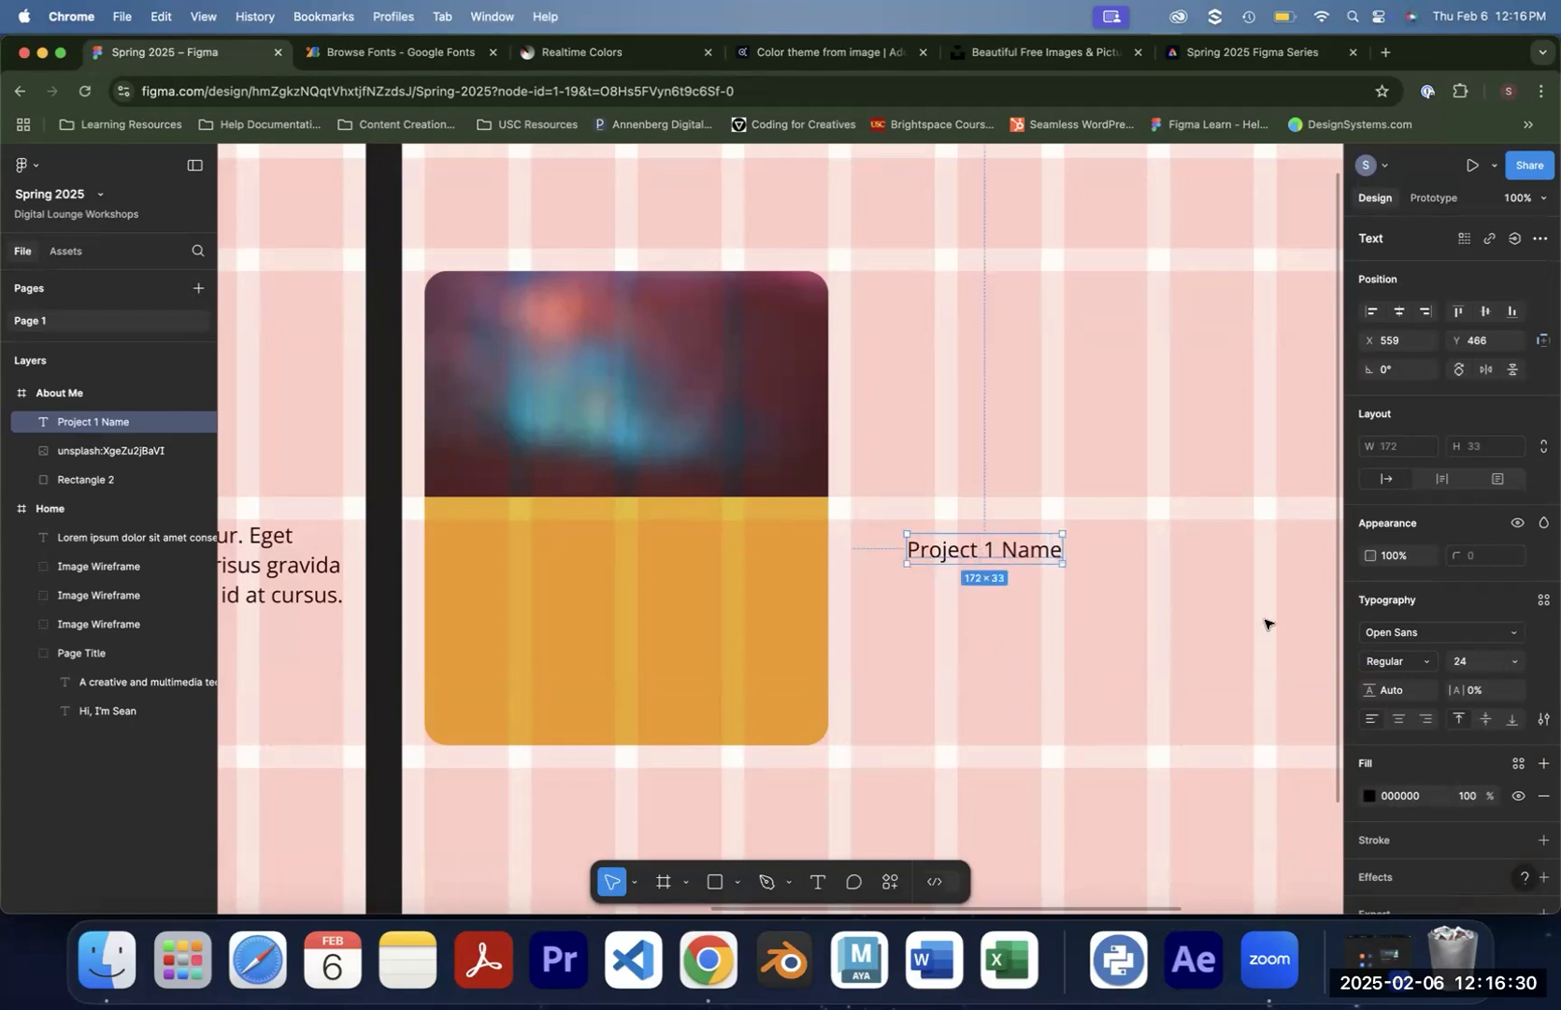
Apply the H3 text style to "Project 1 Name" and move it onto the yellow card at X 53, Y 483
{"action": "left_click", "coordinate": [1543, 602]}
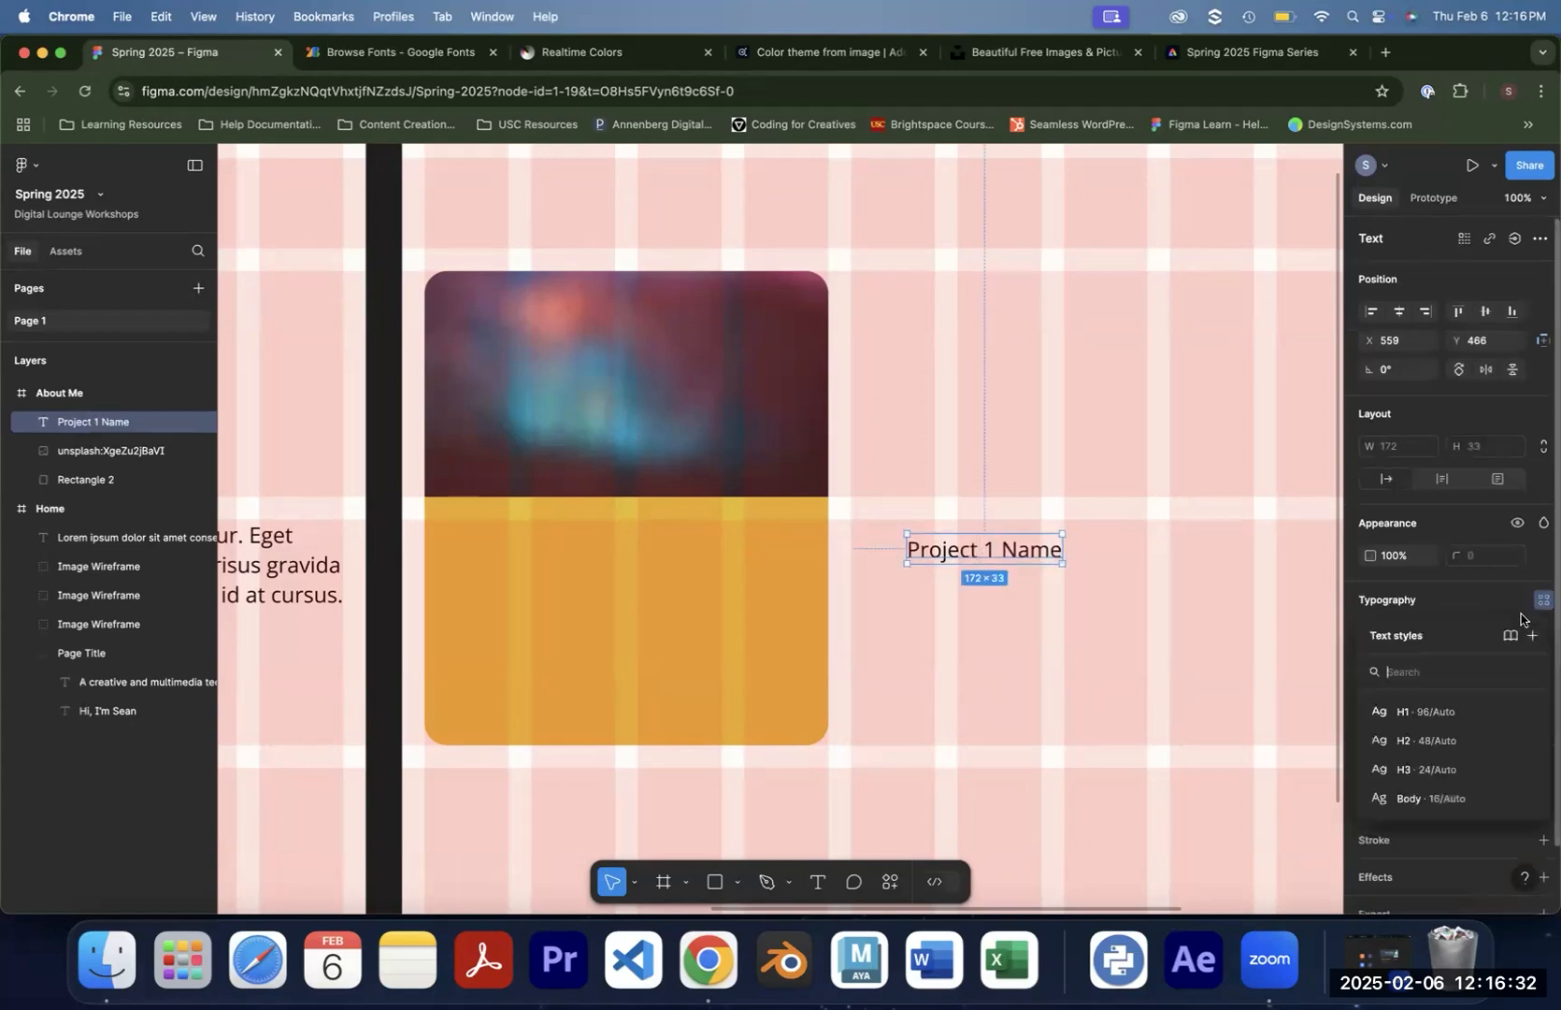
{"action": "left_click", "coordinate": [1410, 769]}
{"action": "left_click_drag", "start_coordinate": [1008, 550], "coordinate": [562, 562]}
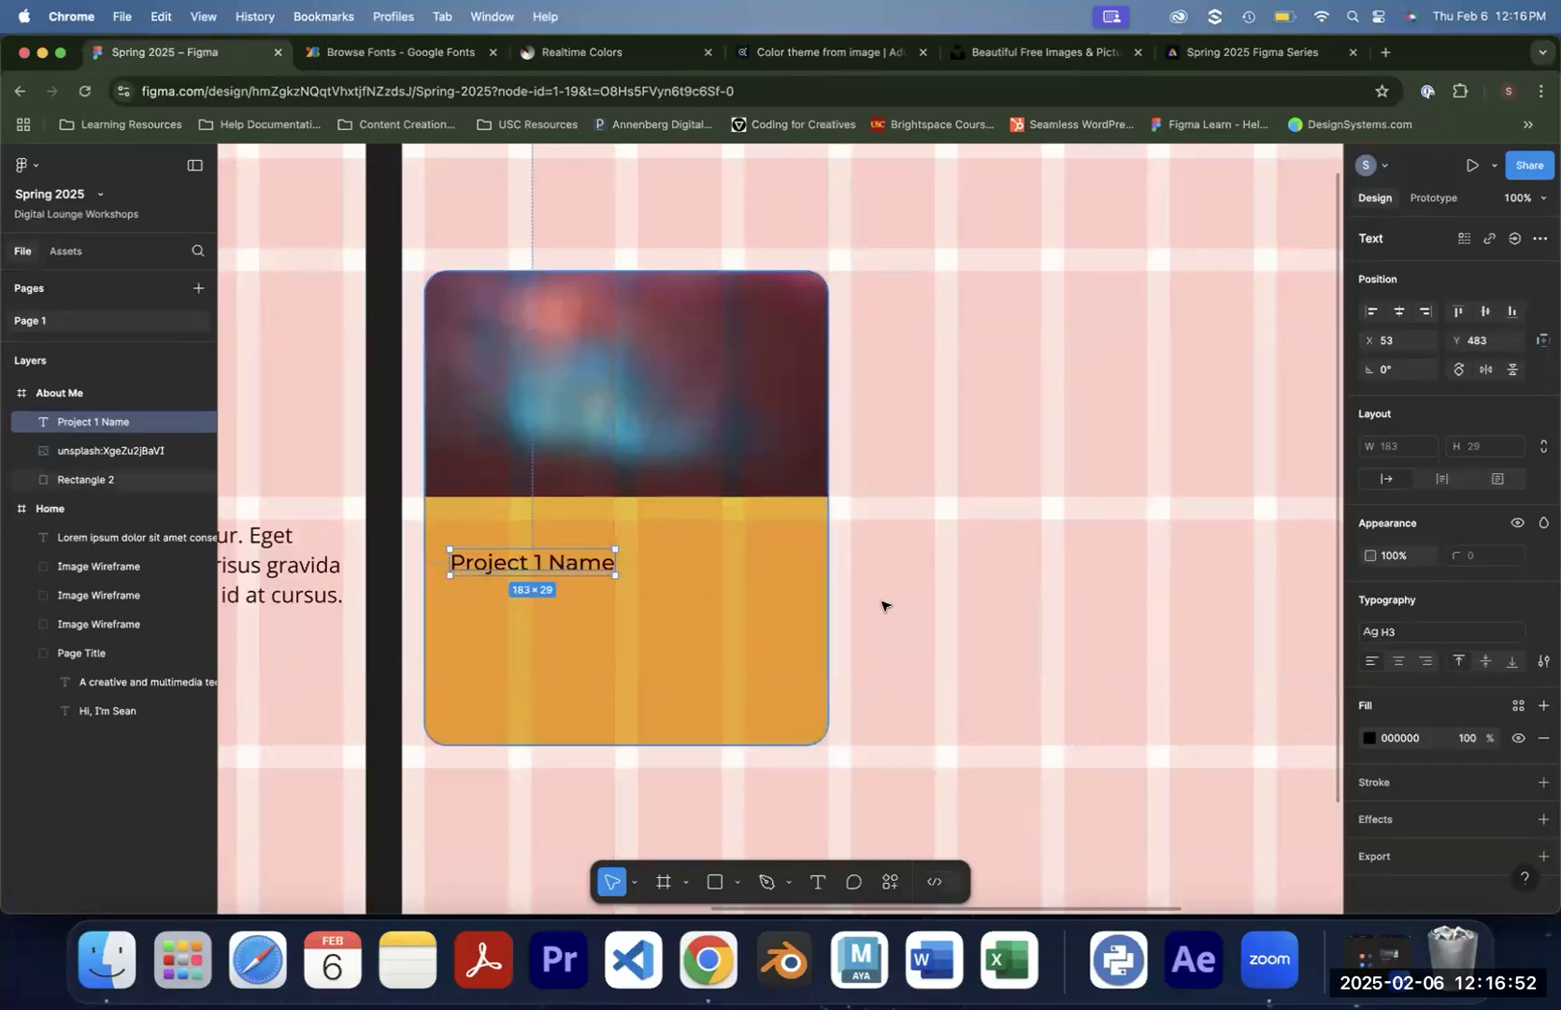
{"action": "left_click", "coordinate": [990, 595]}
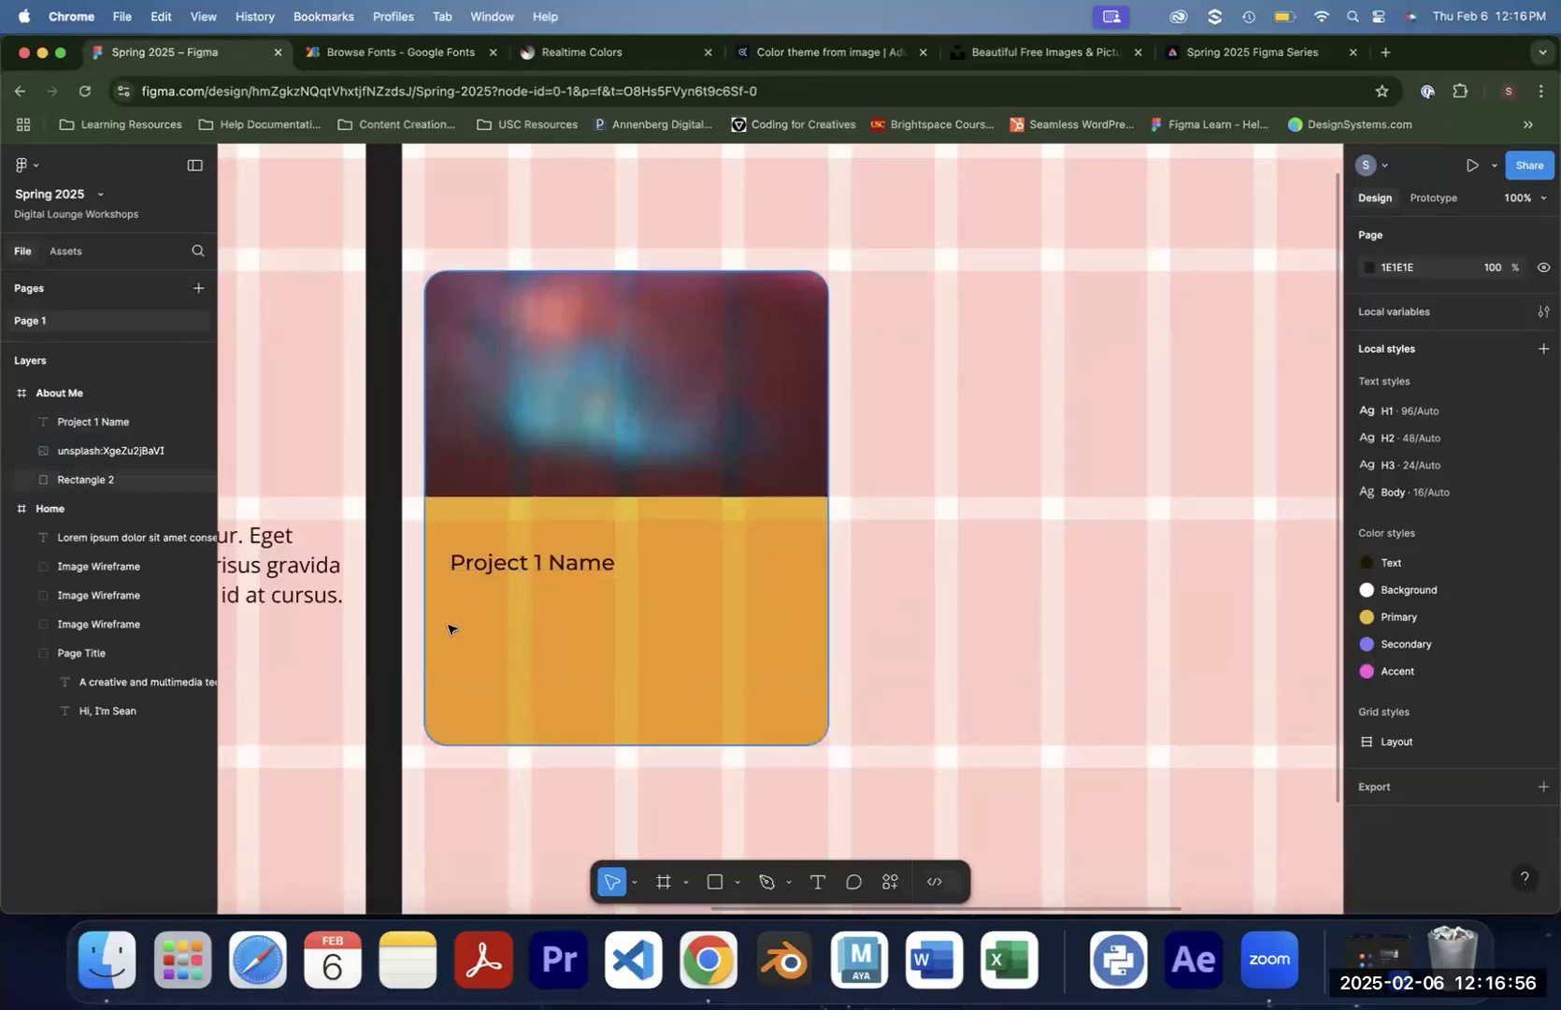
{"action": "left_click", "coordinate": [811, 885]}
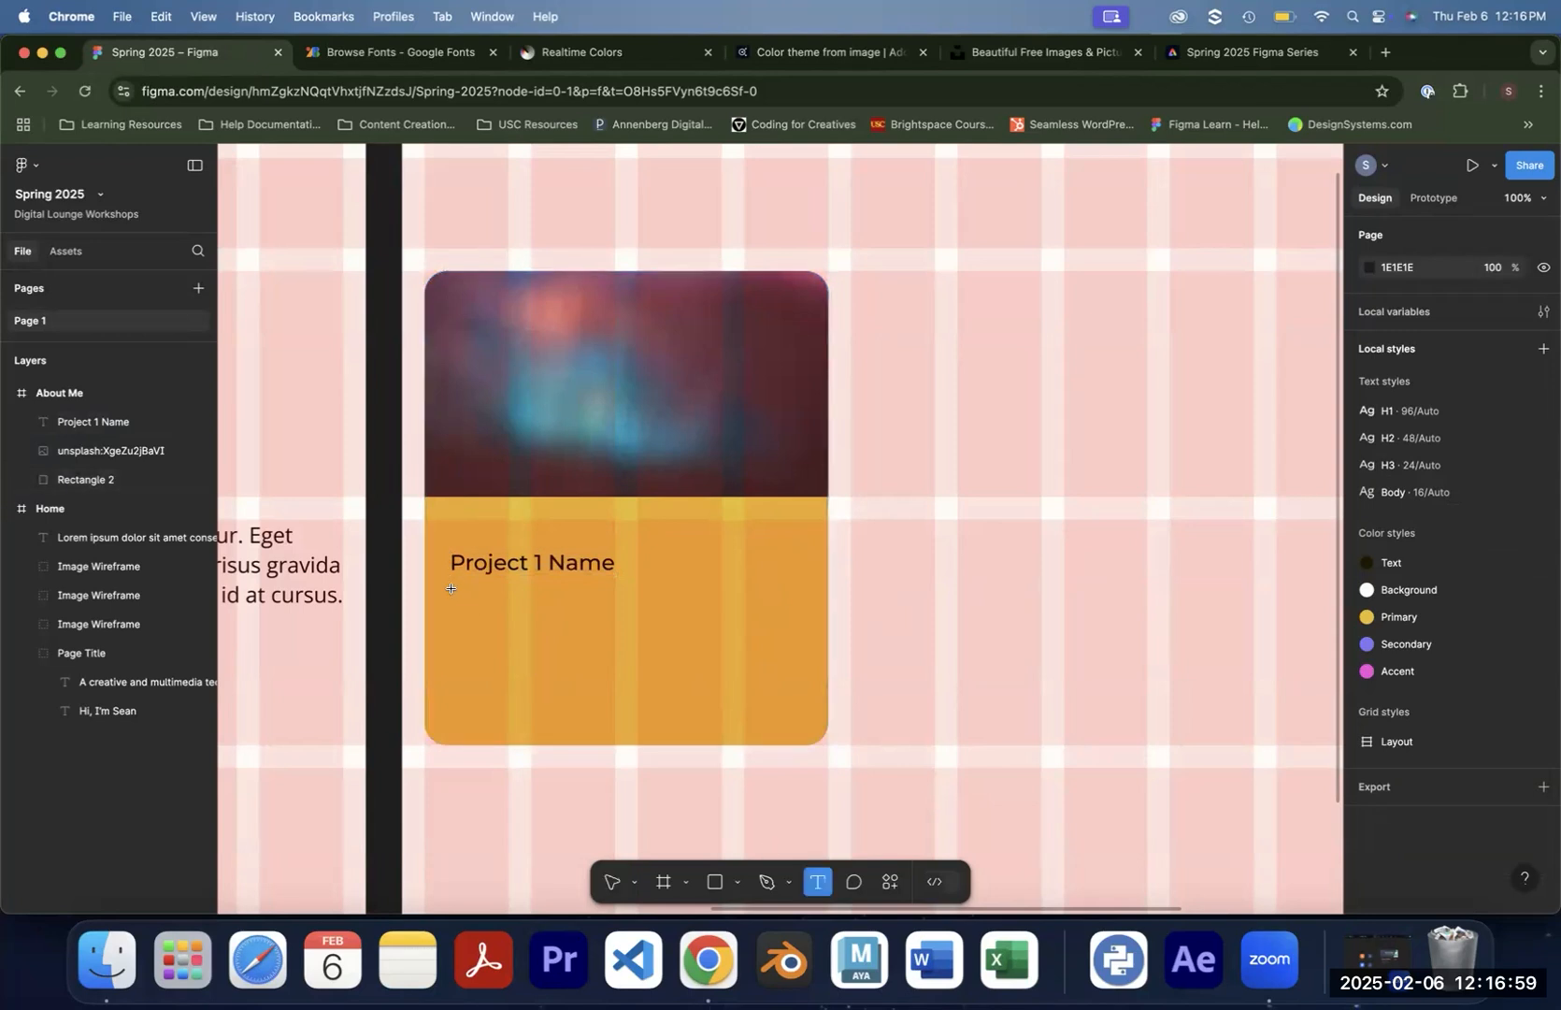
{"action": "left_click_drag", "start_coordinate": [454, 589], "coordinate": [790, 657]}
{"action": "key", "text": "super+a"}
Open the Lorem Ipsum plugin and place its window in the empty area beside the project card
{"action": "right_click", "coordinate": [1043, 698]}
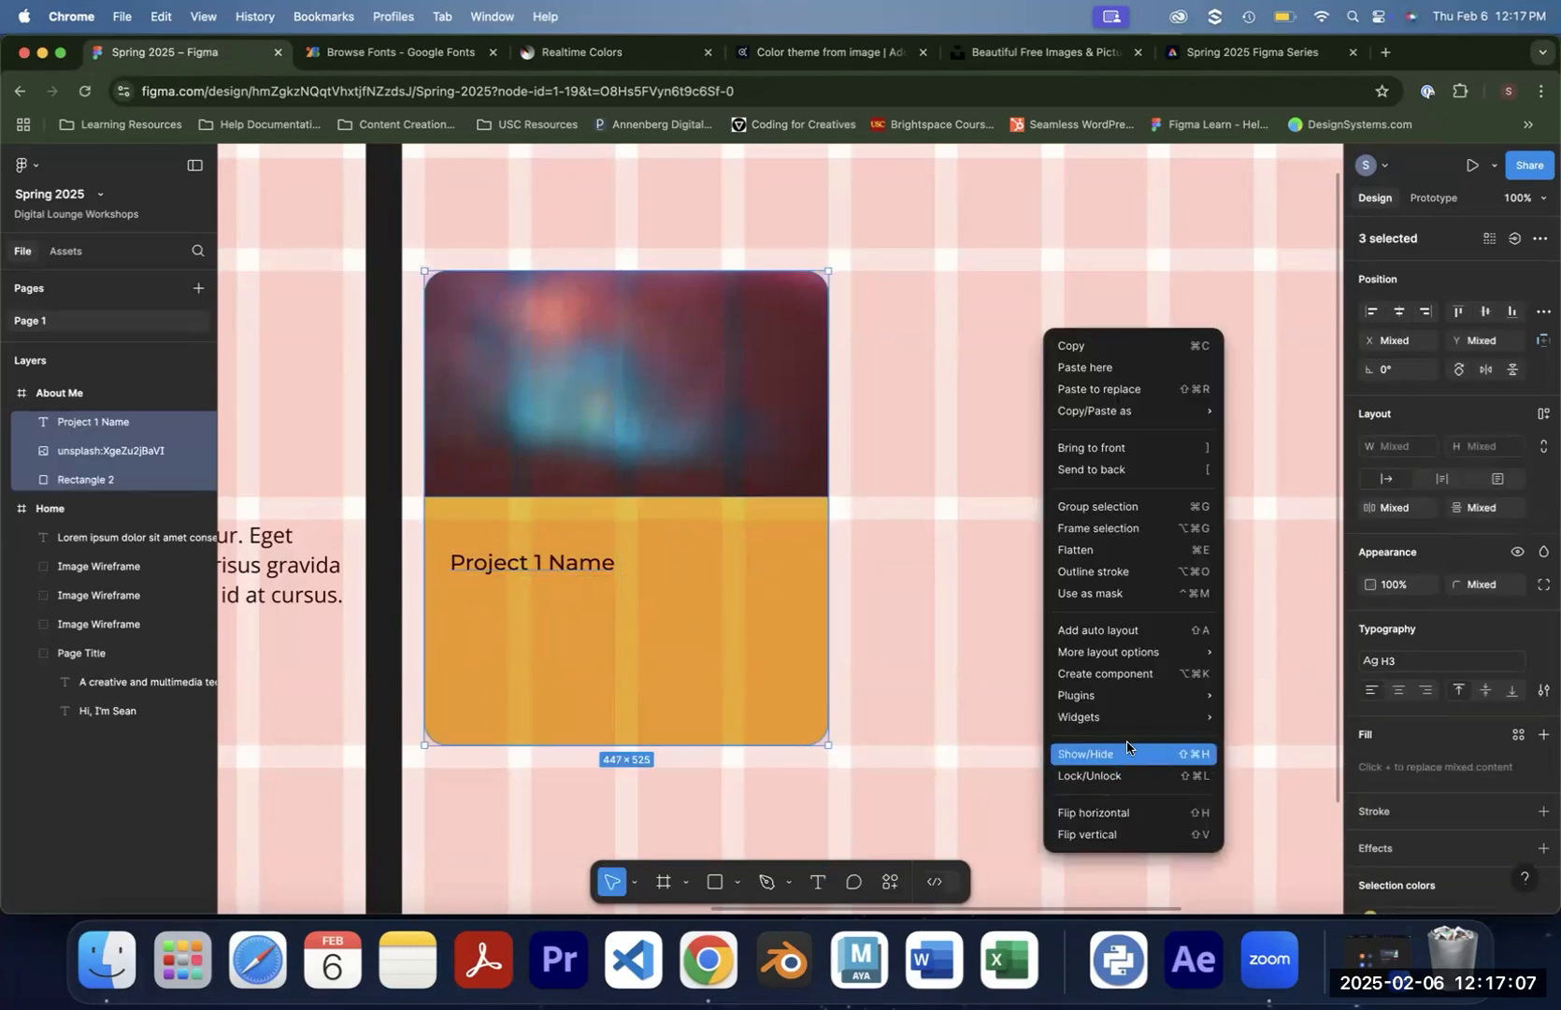
{"action": "mouse_move", "coordinate": [1122, 718]}
{"action": "left_click", "coordinate": [1323, 759]}
{"action": "left_click_drag", "start_coordinate": [411, 241], "coordinate": [1070, 252]}
Create a text box about 364 × 75 beneath "Project 1 Name" and fill it with 5 generated lorem ipsum sentences
{"action": "key", "text": "t"}
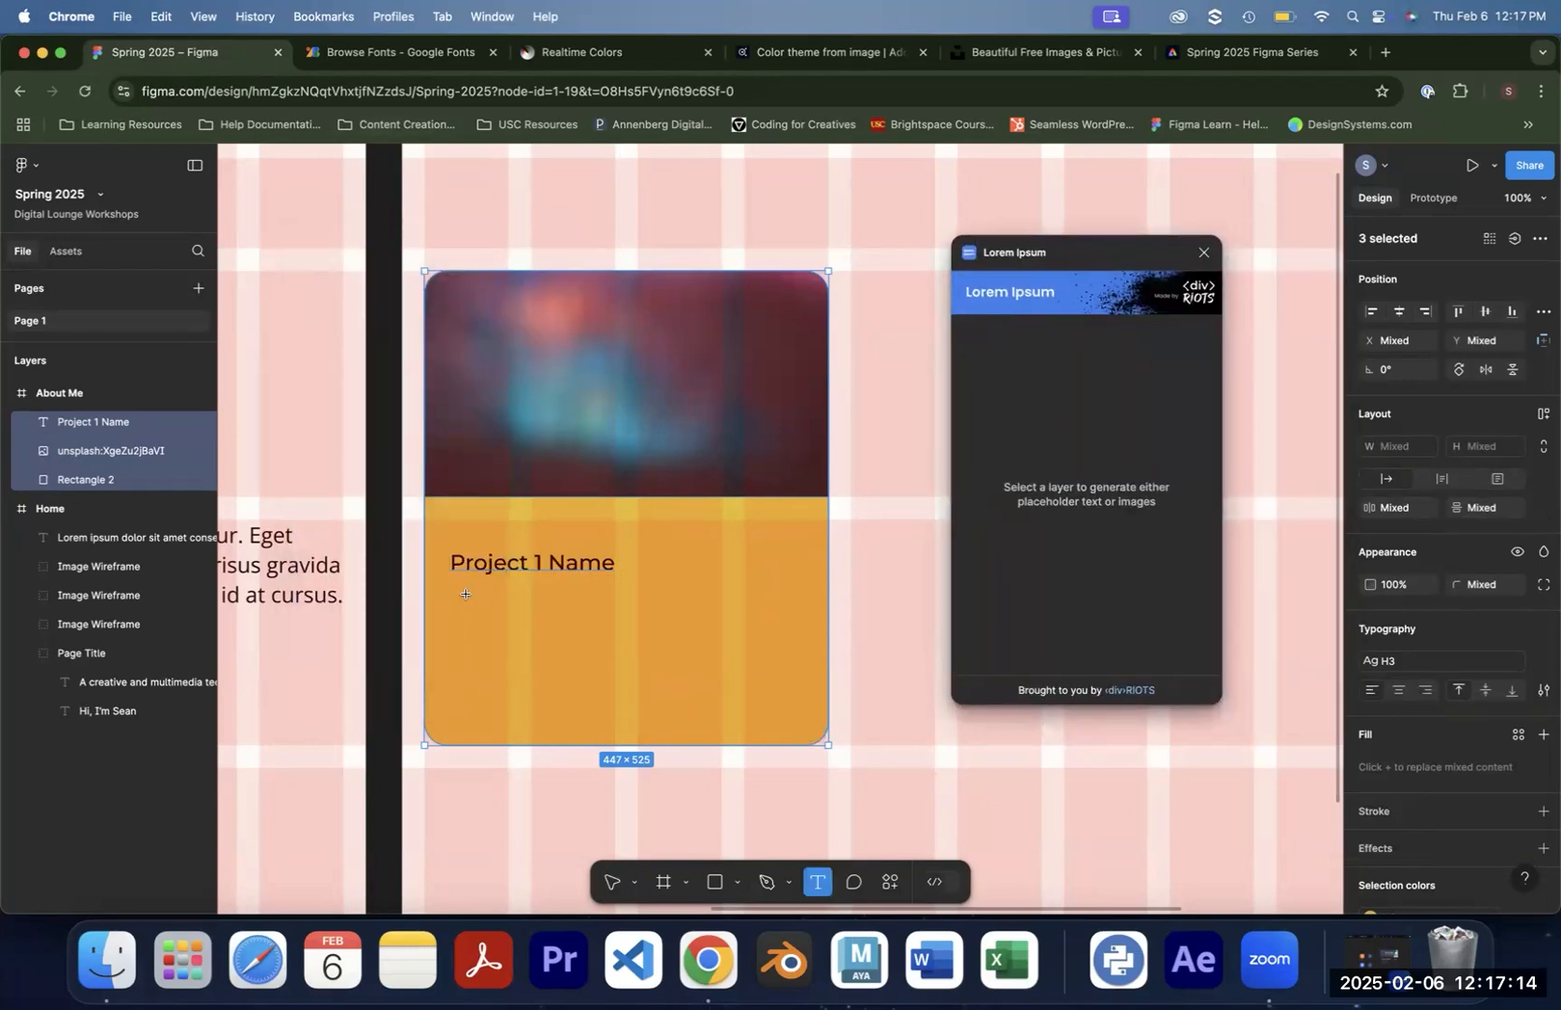
{"action": "left_click_drag", "start_coordinate": [455, 592], "coordinate": [782, 659]}
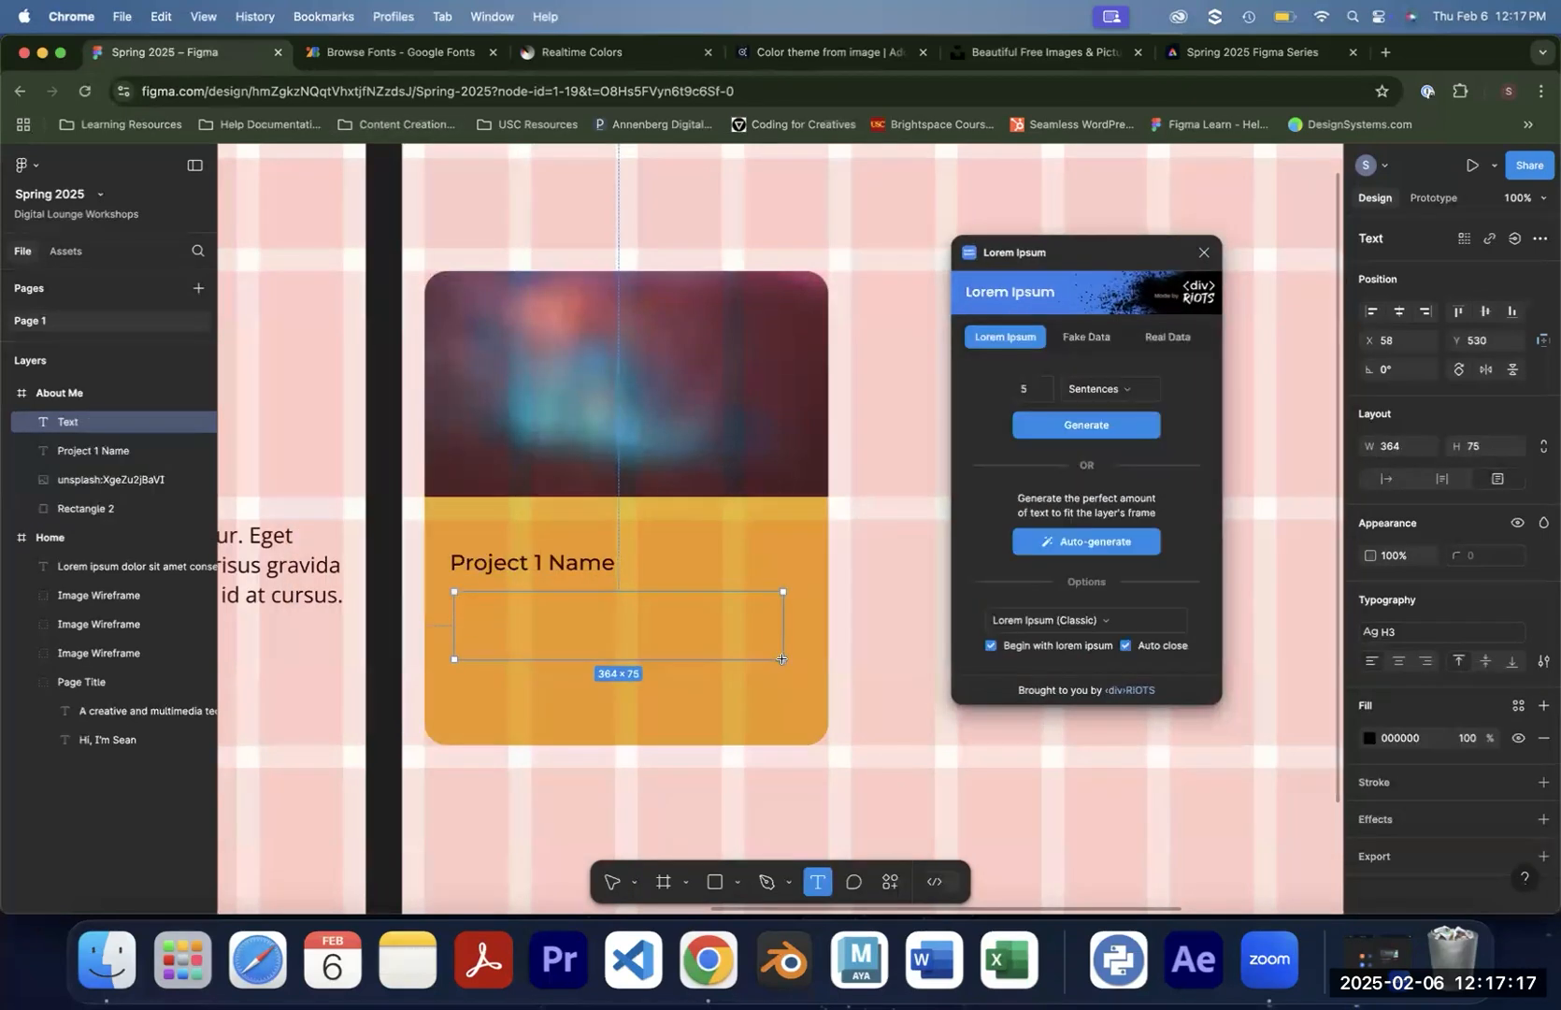
{"action": "key", "text": "Escape"}
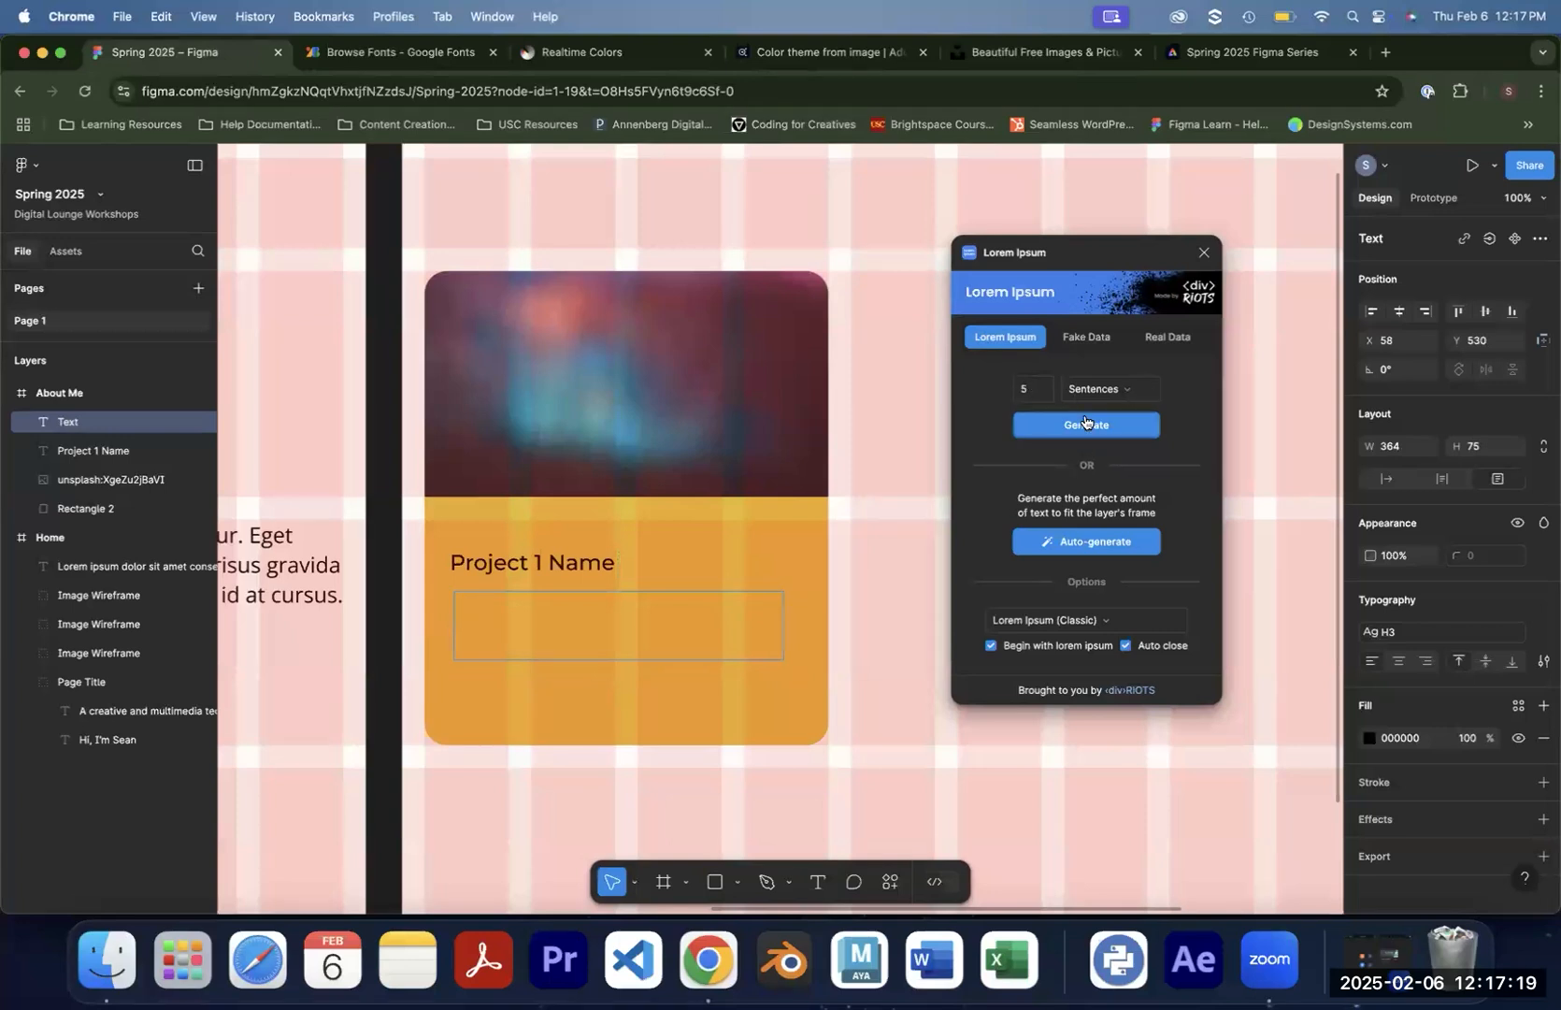
{"action": "left_click", "coordinate": [1084, 423]}
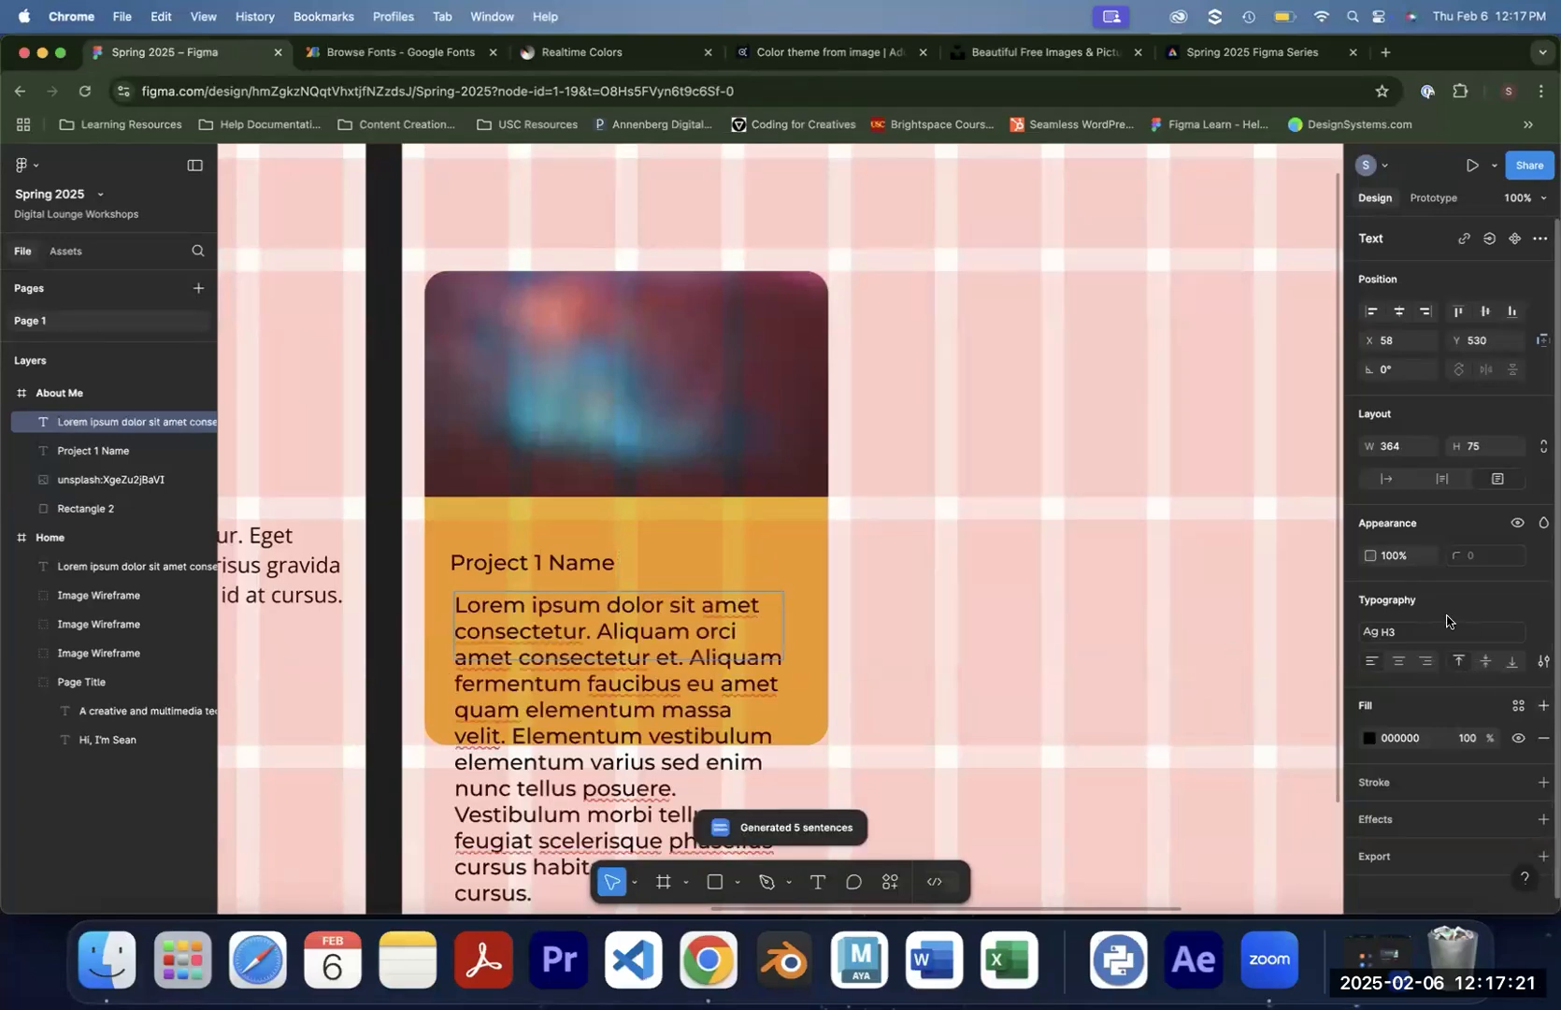
Try to change the generated paragraph's text style from H3 to Body
{"action": "left_click", "coordinate": [1519, 632]}
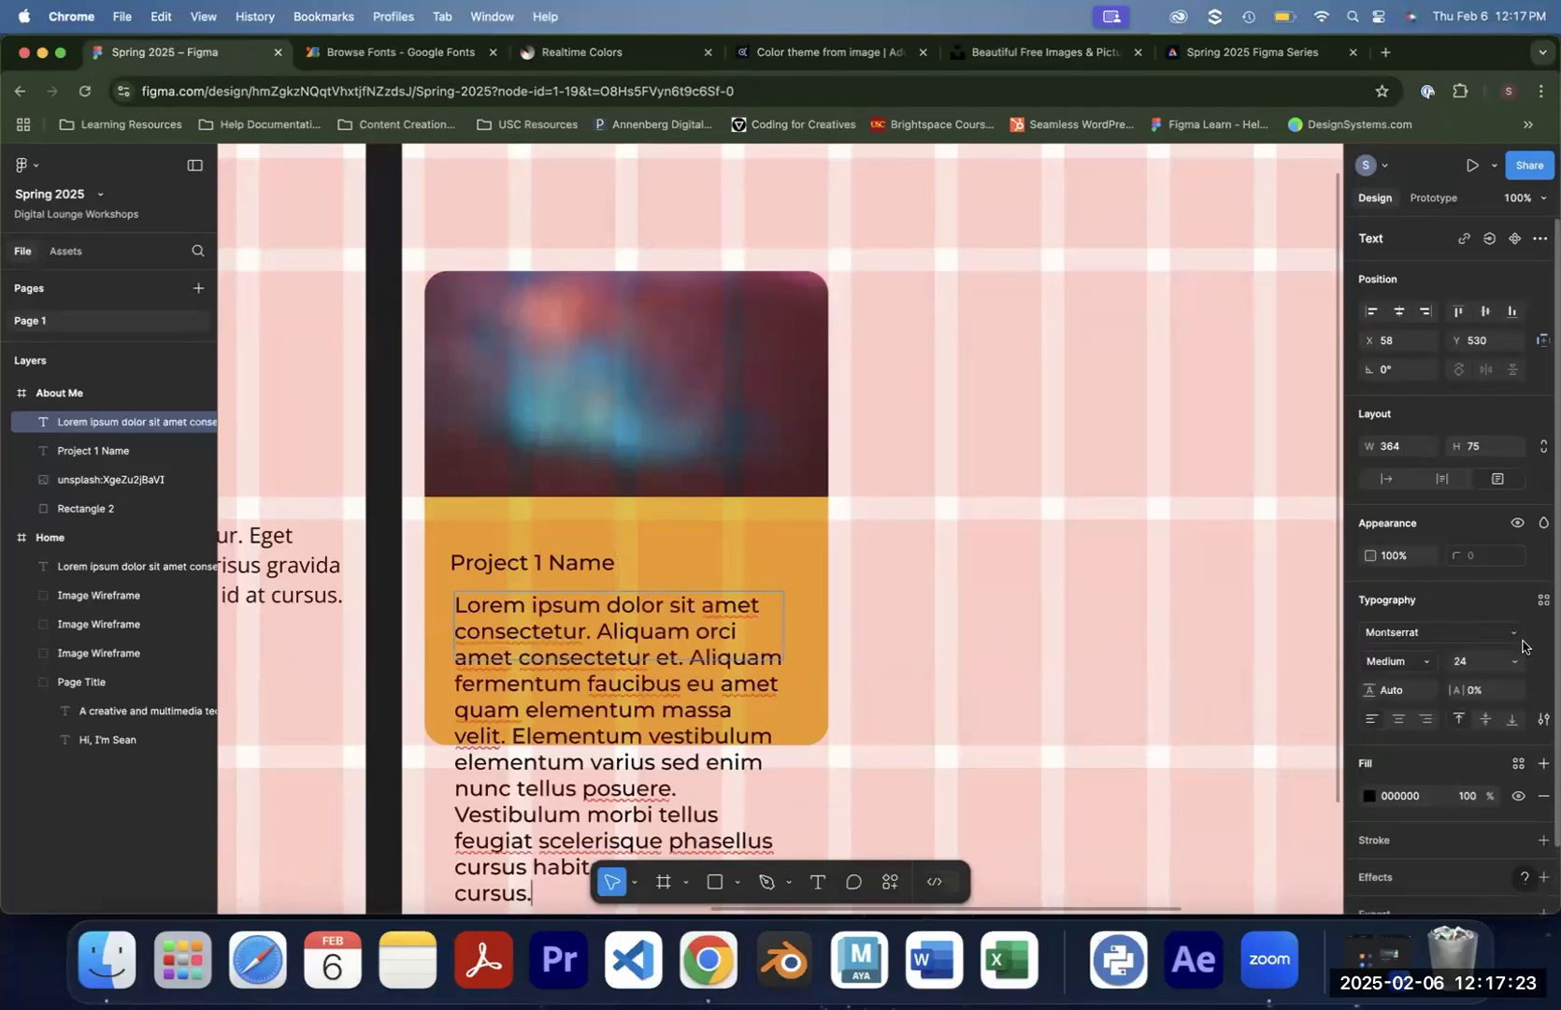
{"action": "left_click", "coordinate": [1544, 600]}
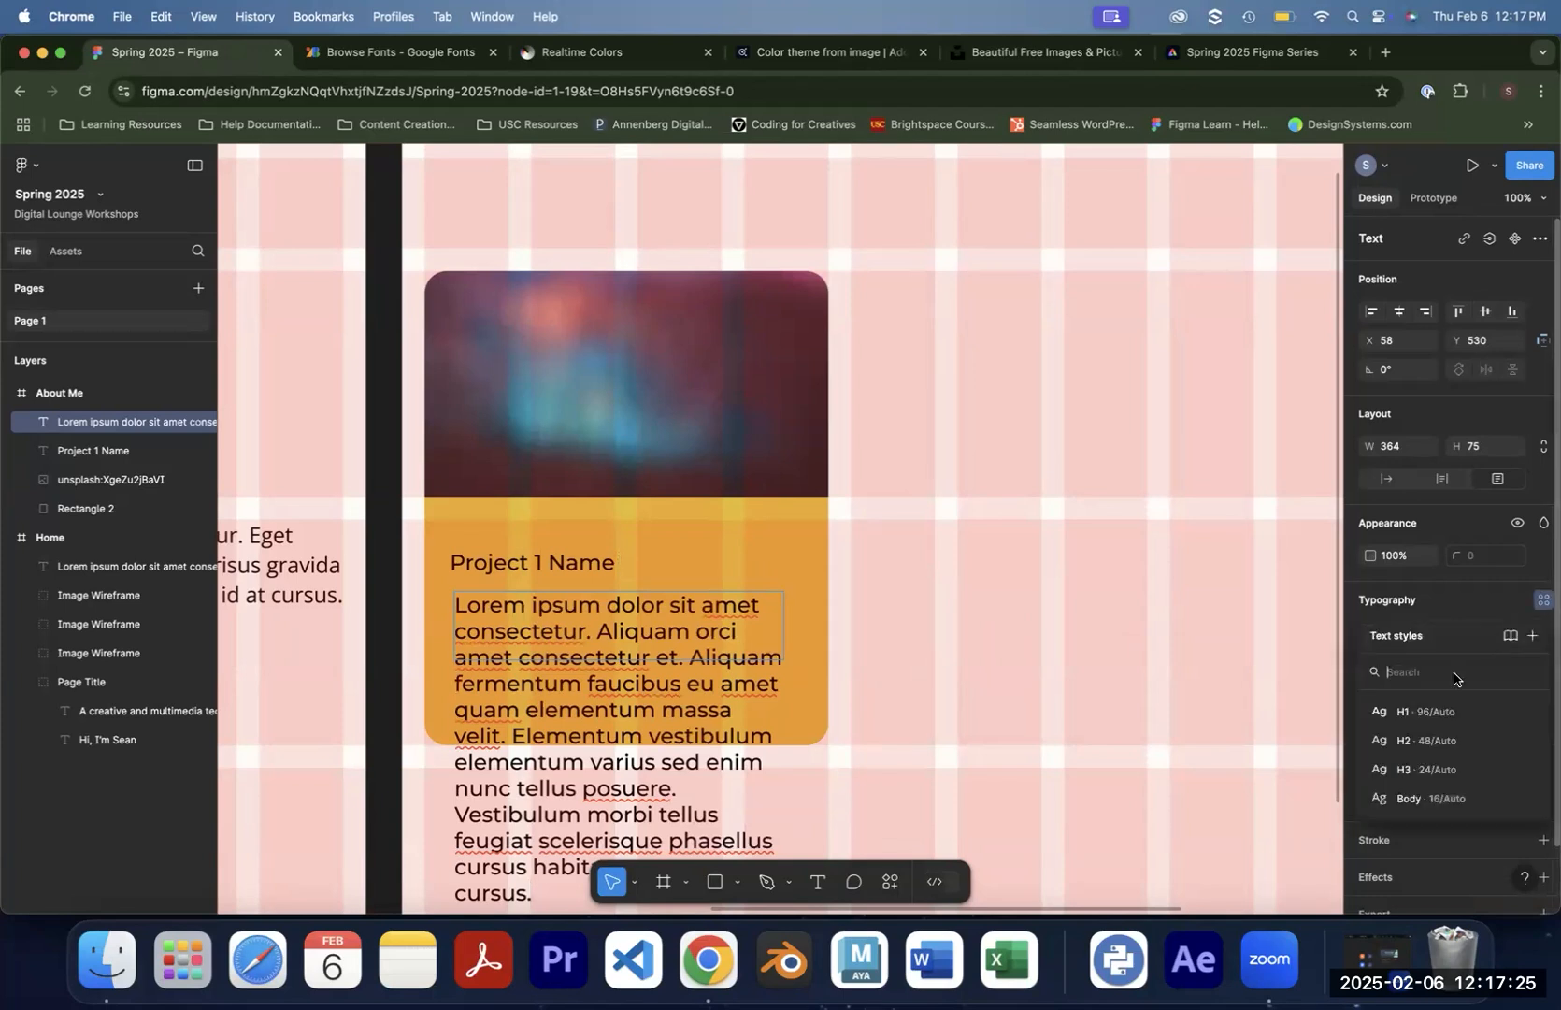
{"action": "left_click", "coordinate": [1425, 793]}
{"action": "left_click", "coordinate": [639, 632]}
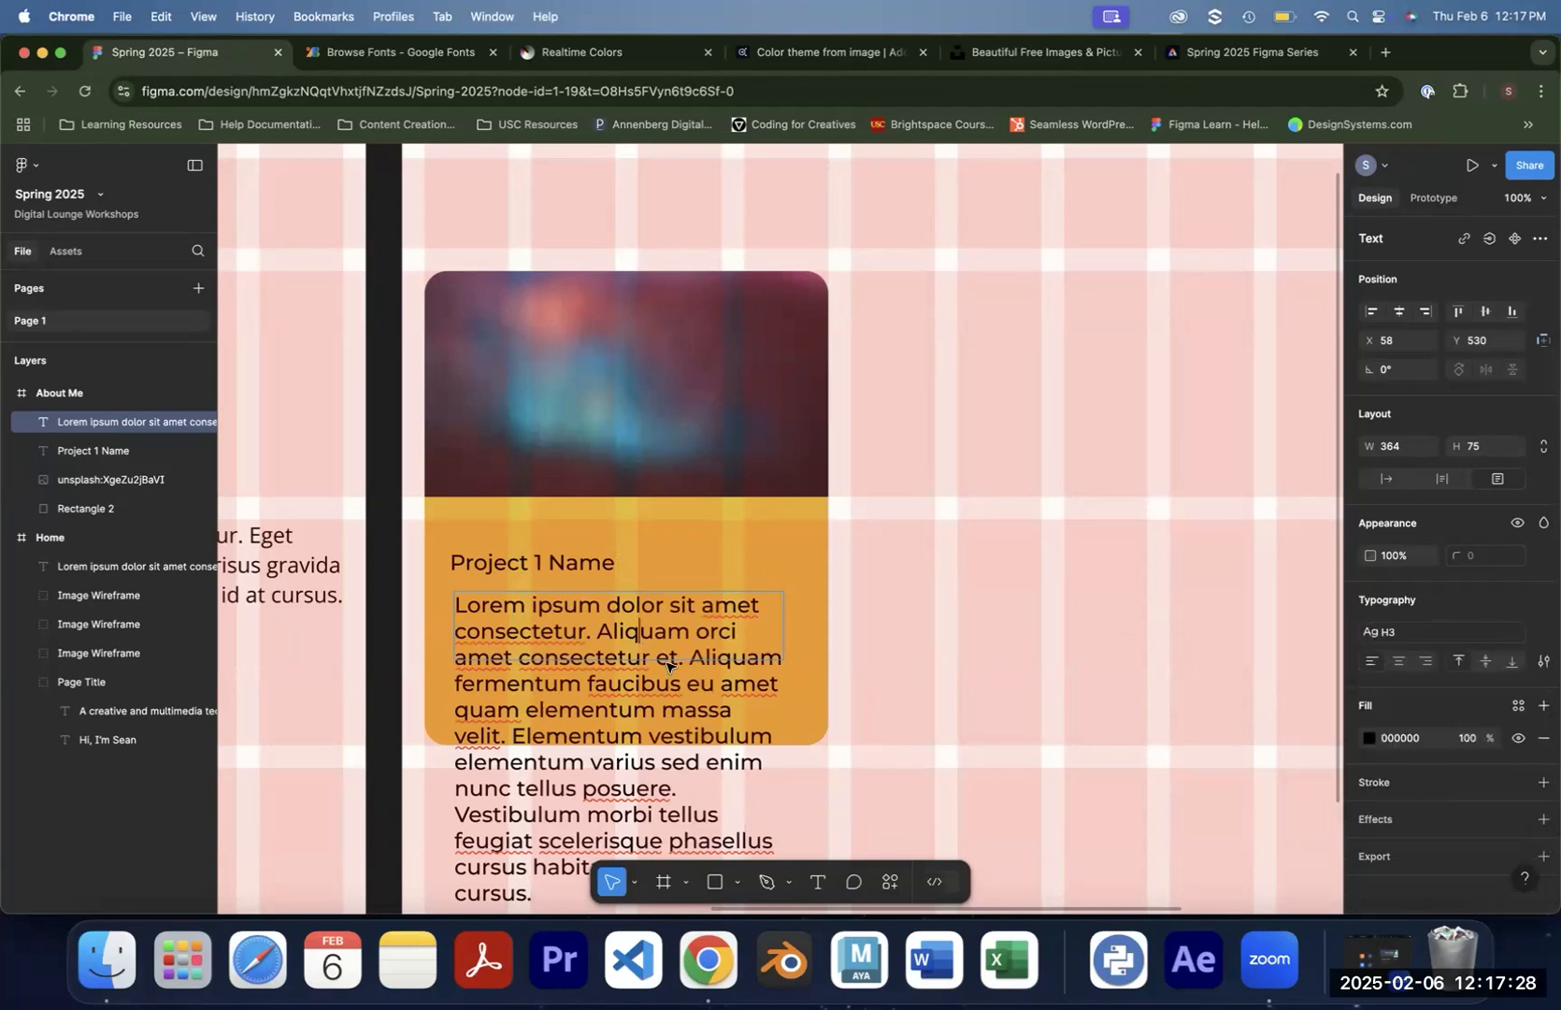
{"action": "left_click", "coordinate": [900, 676]}
Apply the Body text style to the lorem ipsum paragraph on the card
{"action": "left_click", "coordinate": [749, 637]}
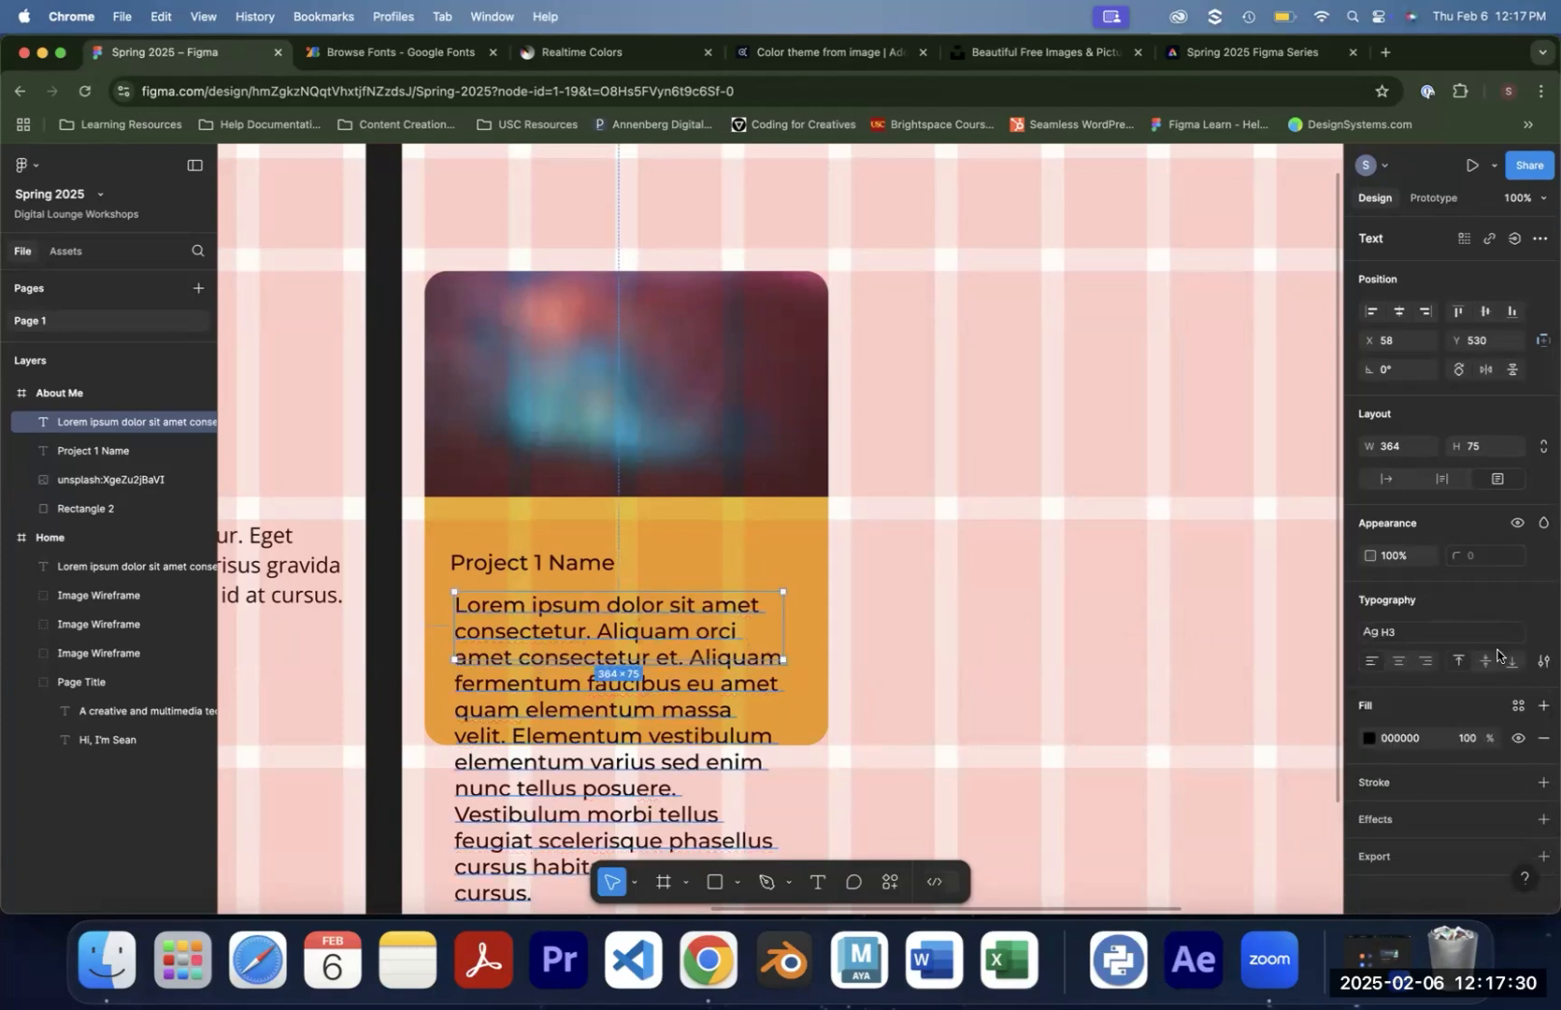
{"action": "left_click", "coordinate": [1437, 633]}
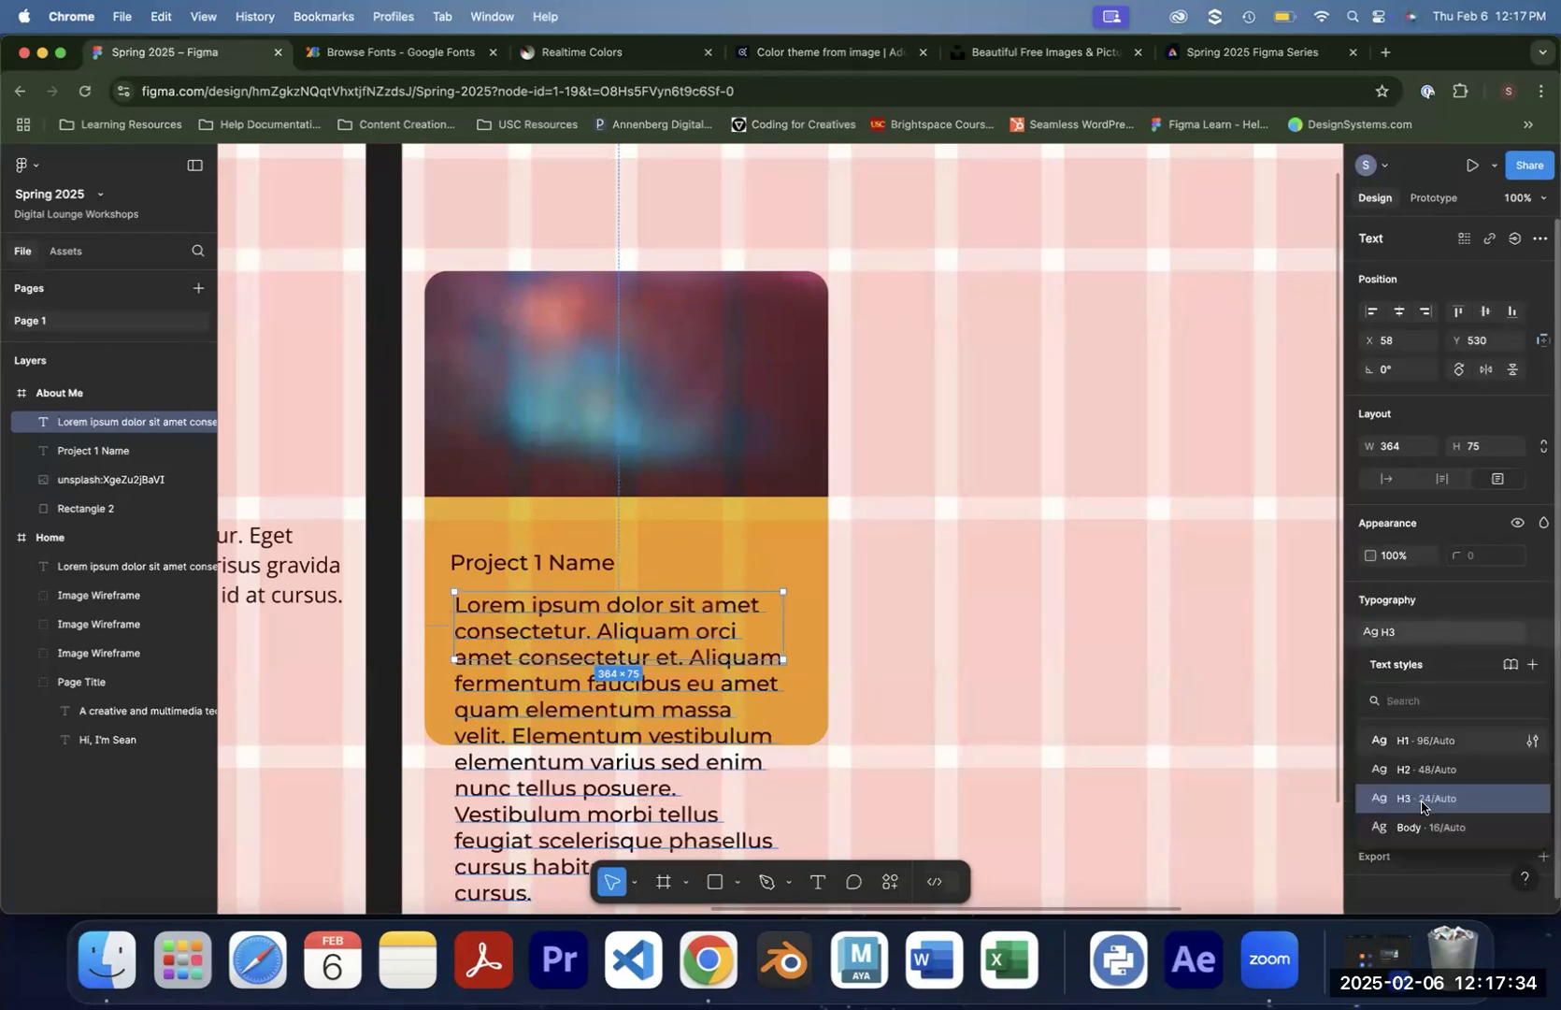
{"action": "left_click", "coordinate": [1423, 806]}
{"action": "left_click", "coordinate": [1034, 698]}
Shorten the card's paragraph by deleting everything after "fermentum" on its third line
{"action": "left_click", "coordinate": [678, 641]}
{"action": "double_click", "coordinate": [608, 687]}
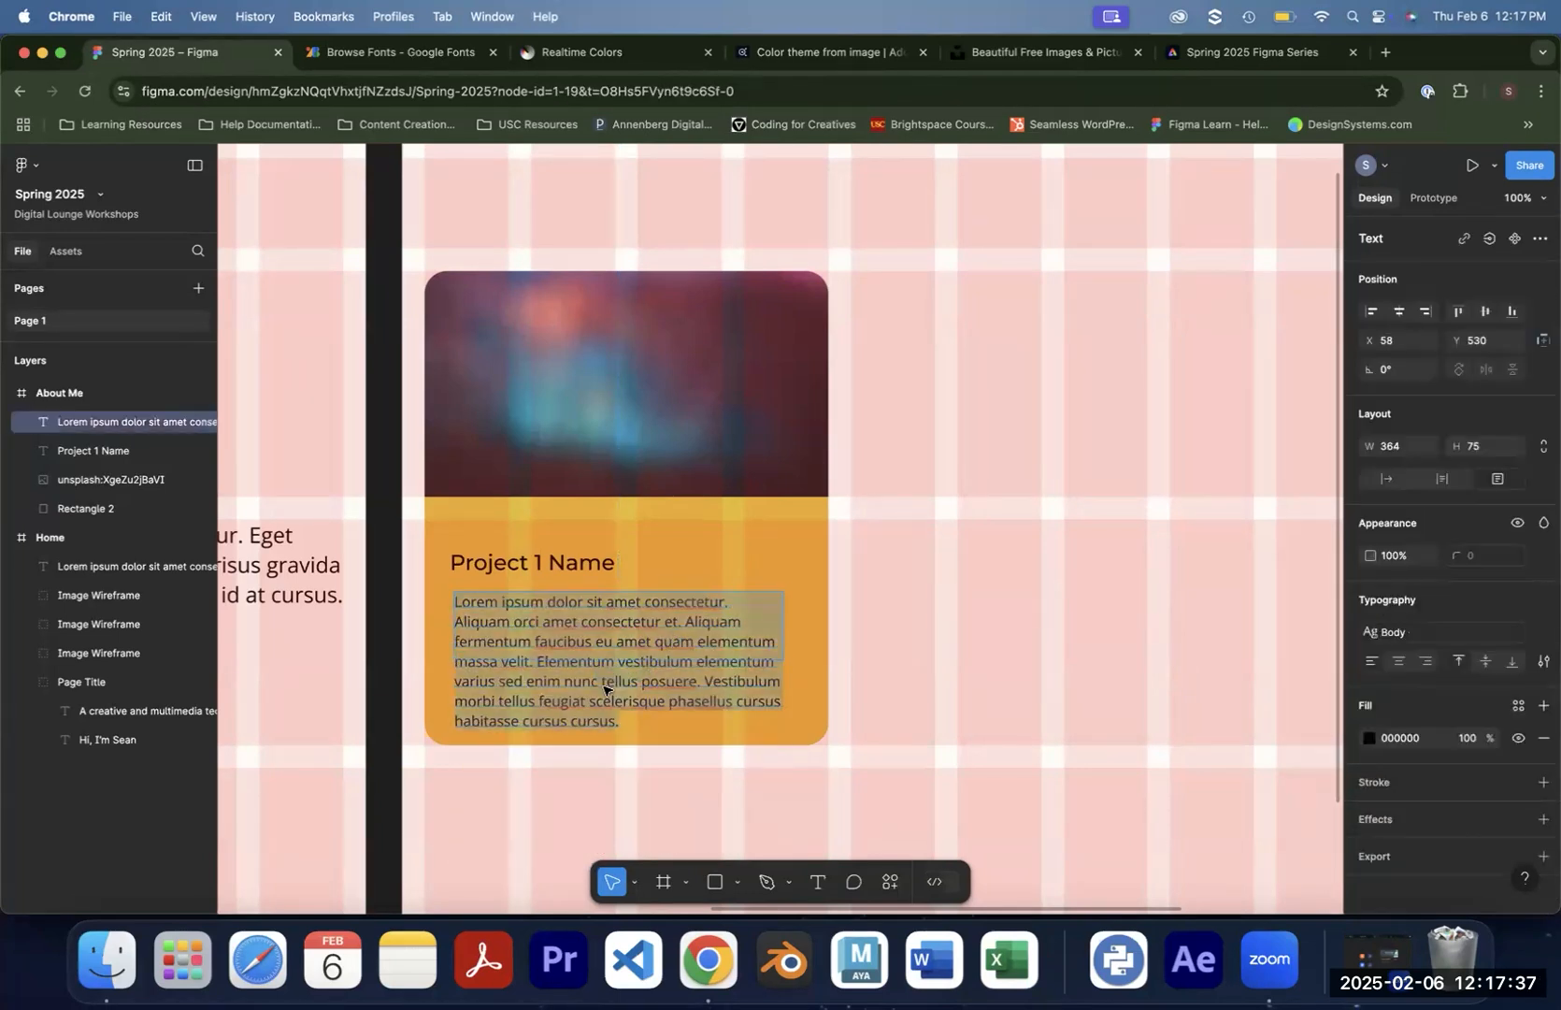
{"action": "left_click", "coordinate": [557, 659]}
{"action": "left_click_drag", "start_coordinate": [533, 643], "coordinate": [676, 760]}
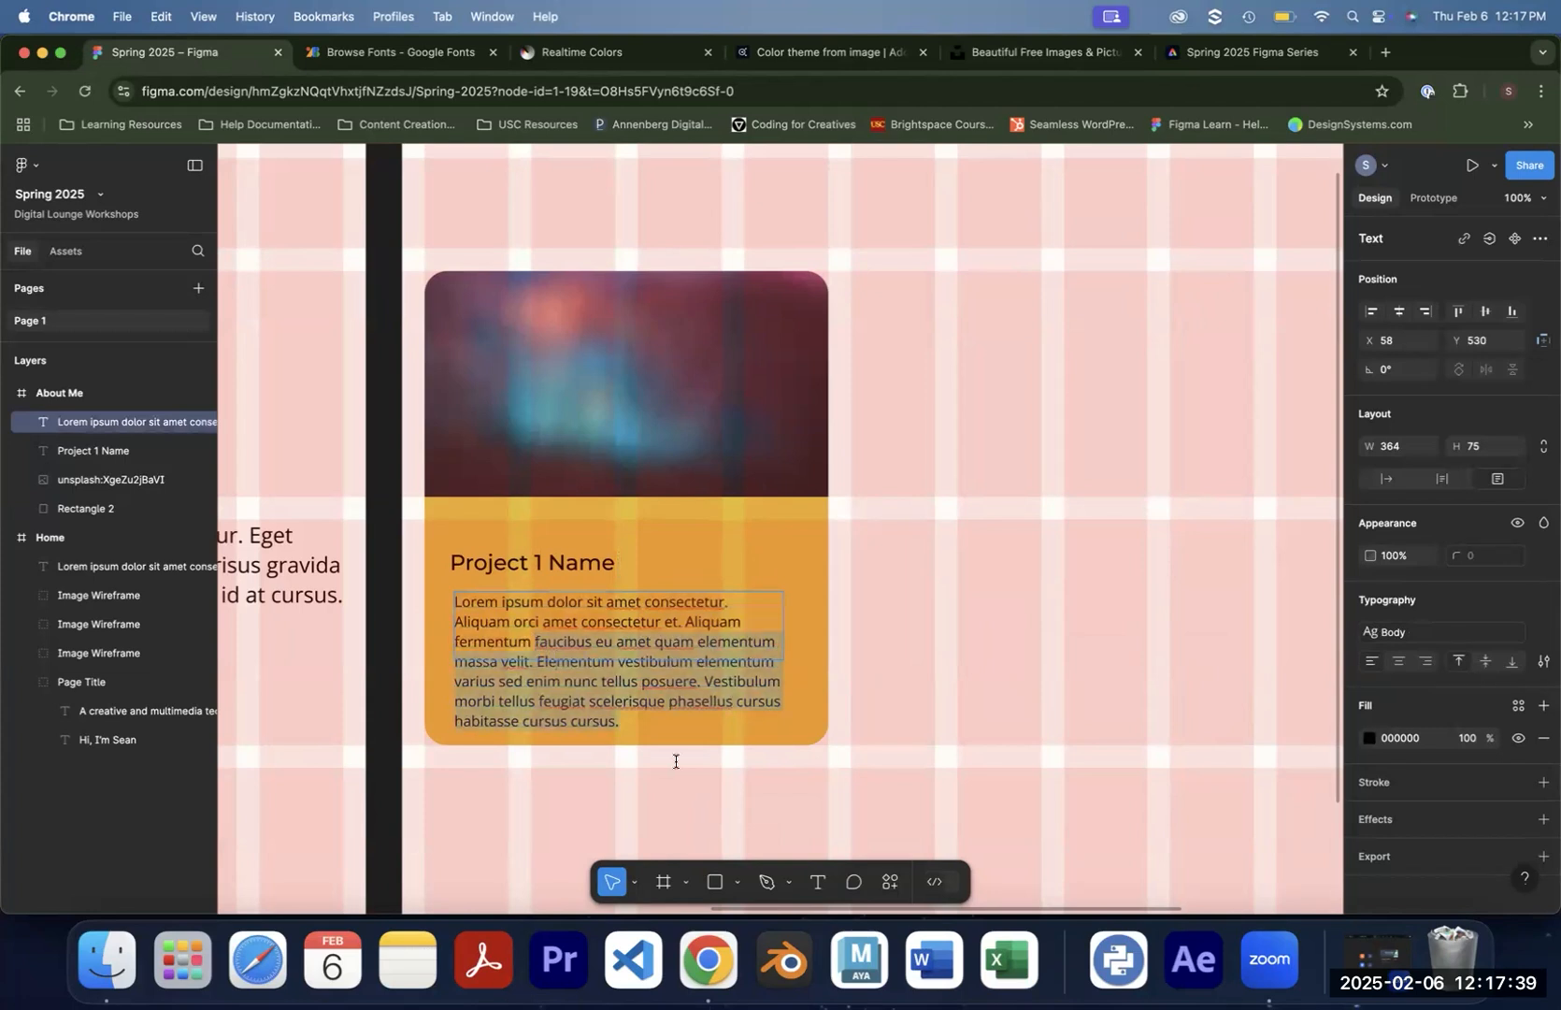
{"action": "key", "text": "BackSpace"}
Align the left edges of the paragraph and the "Project 1 Name" title
{"action": "left_click", "coordinate": [505, 613]}
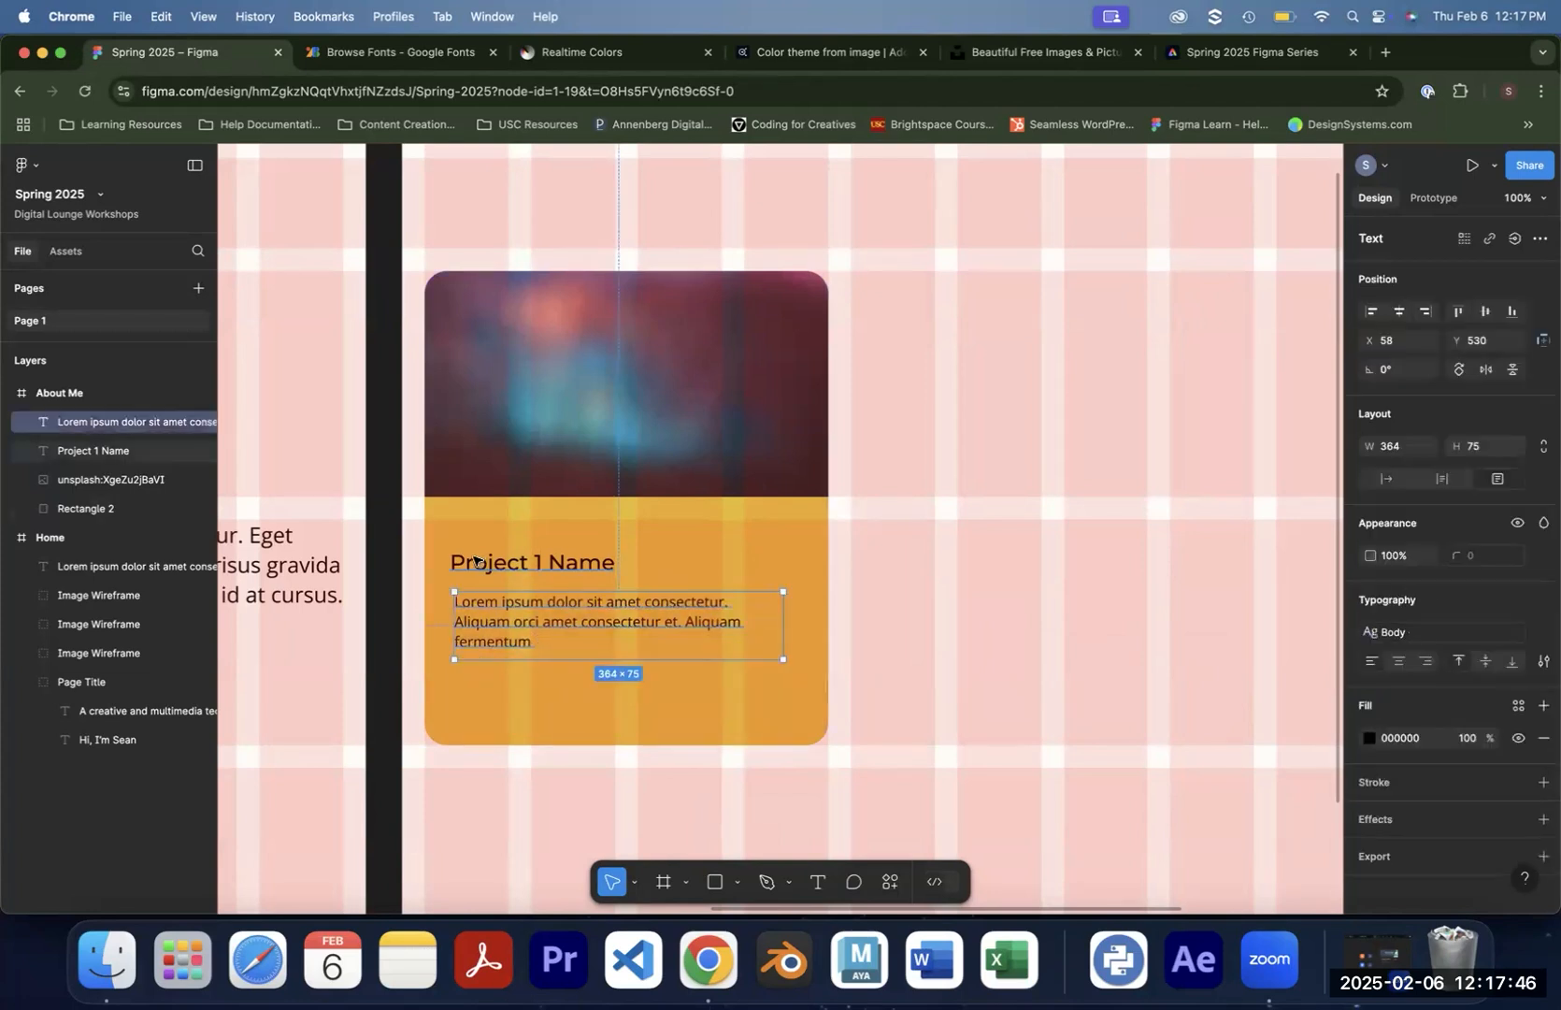
{"action": "left_click", "coordinate": [476, 561], "text": "shift"}
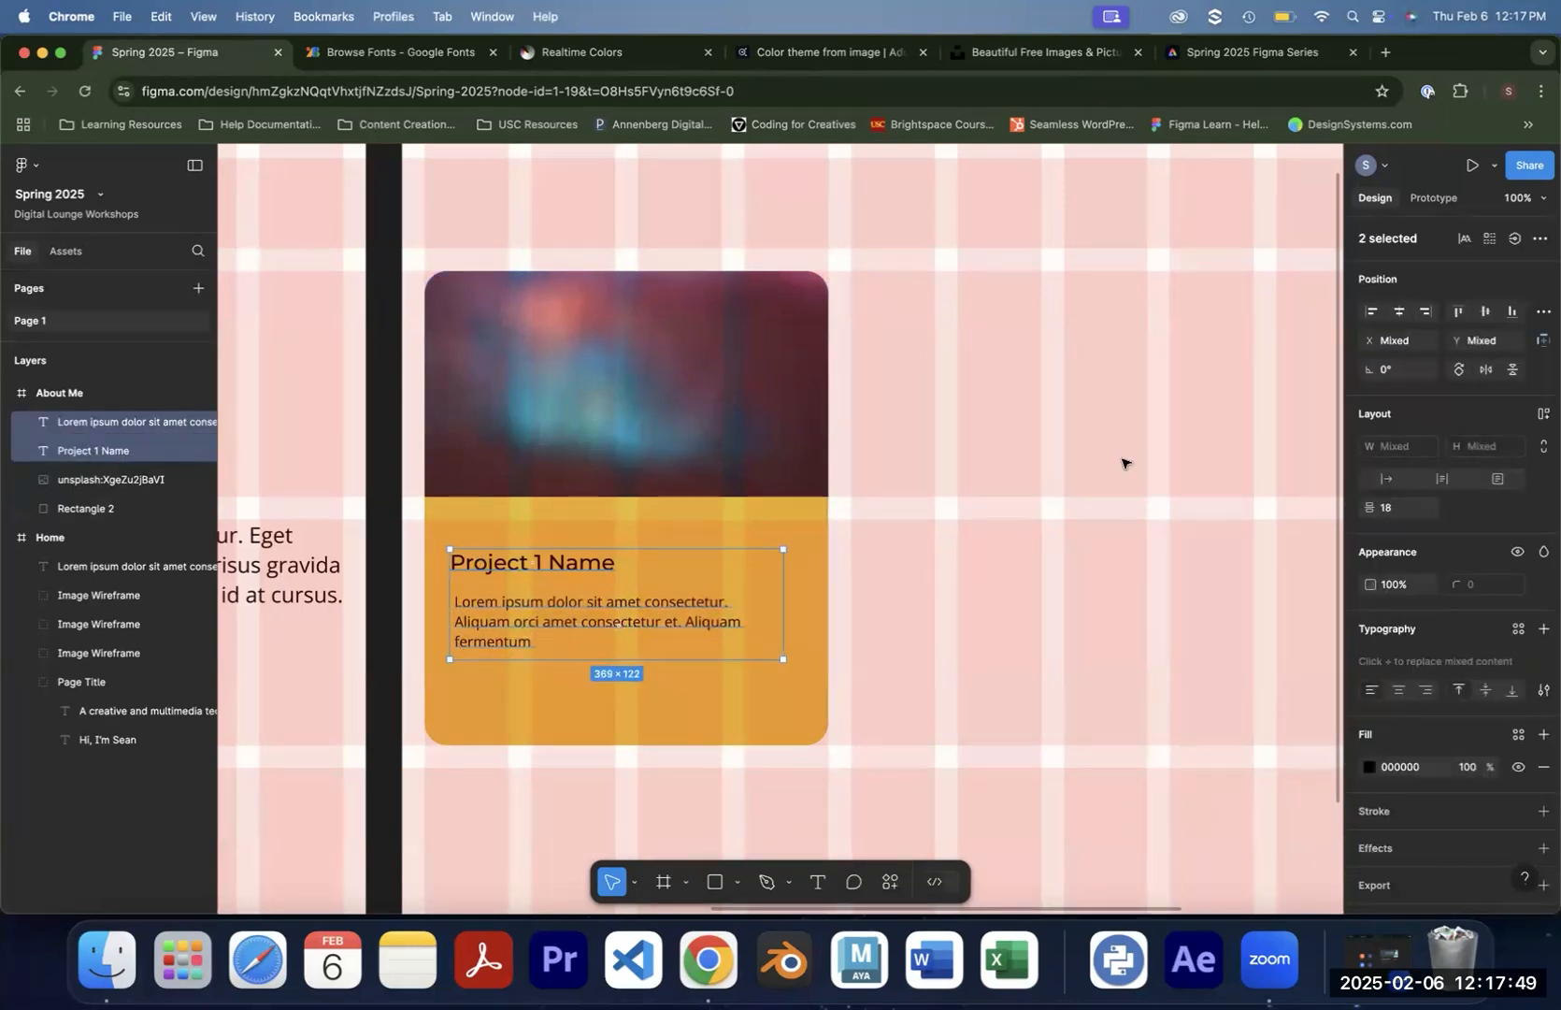
{"action": "left_click", "coordinate": [1373, 315]}
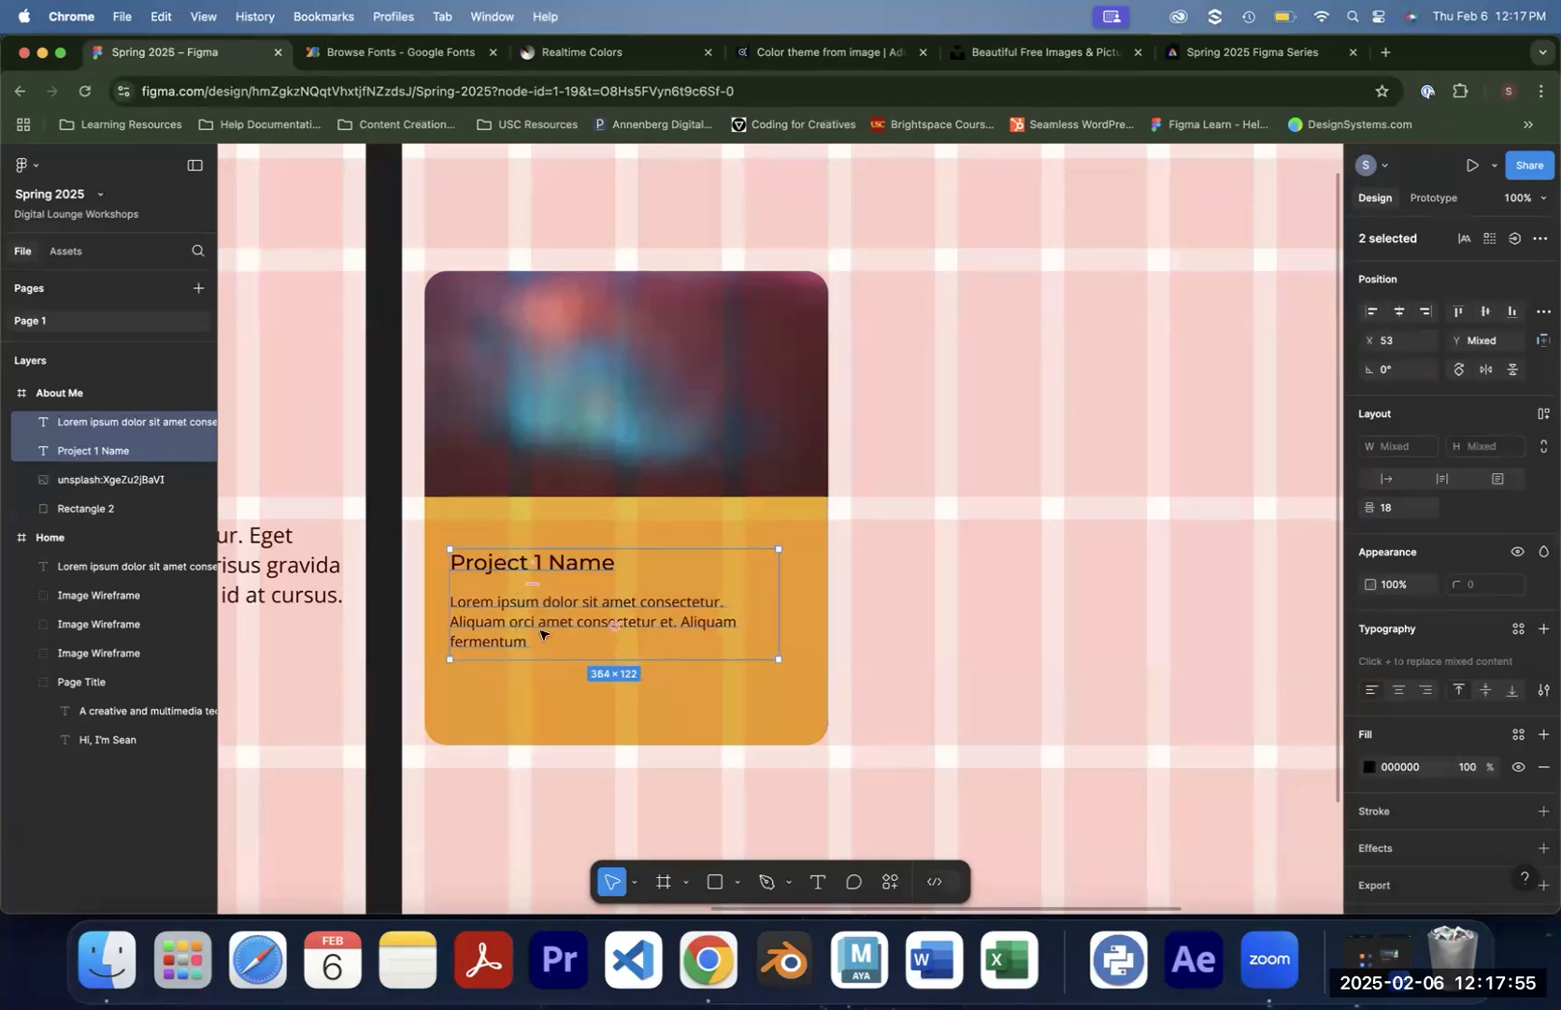
{"action": "left_click", "coordinate": [874, 762]}
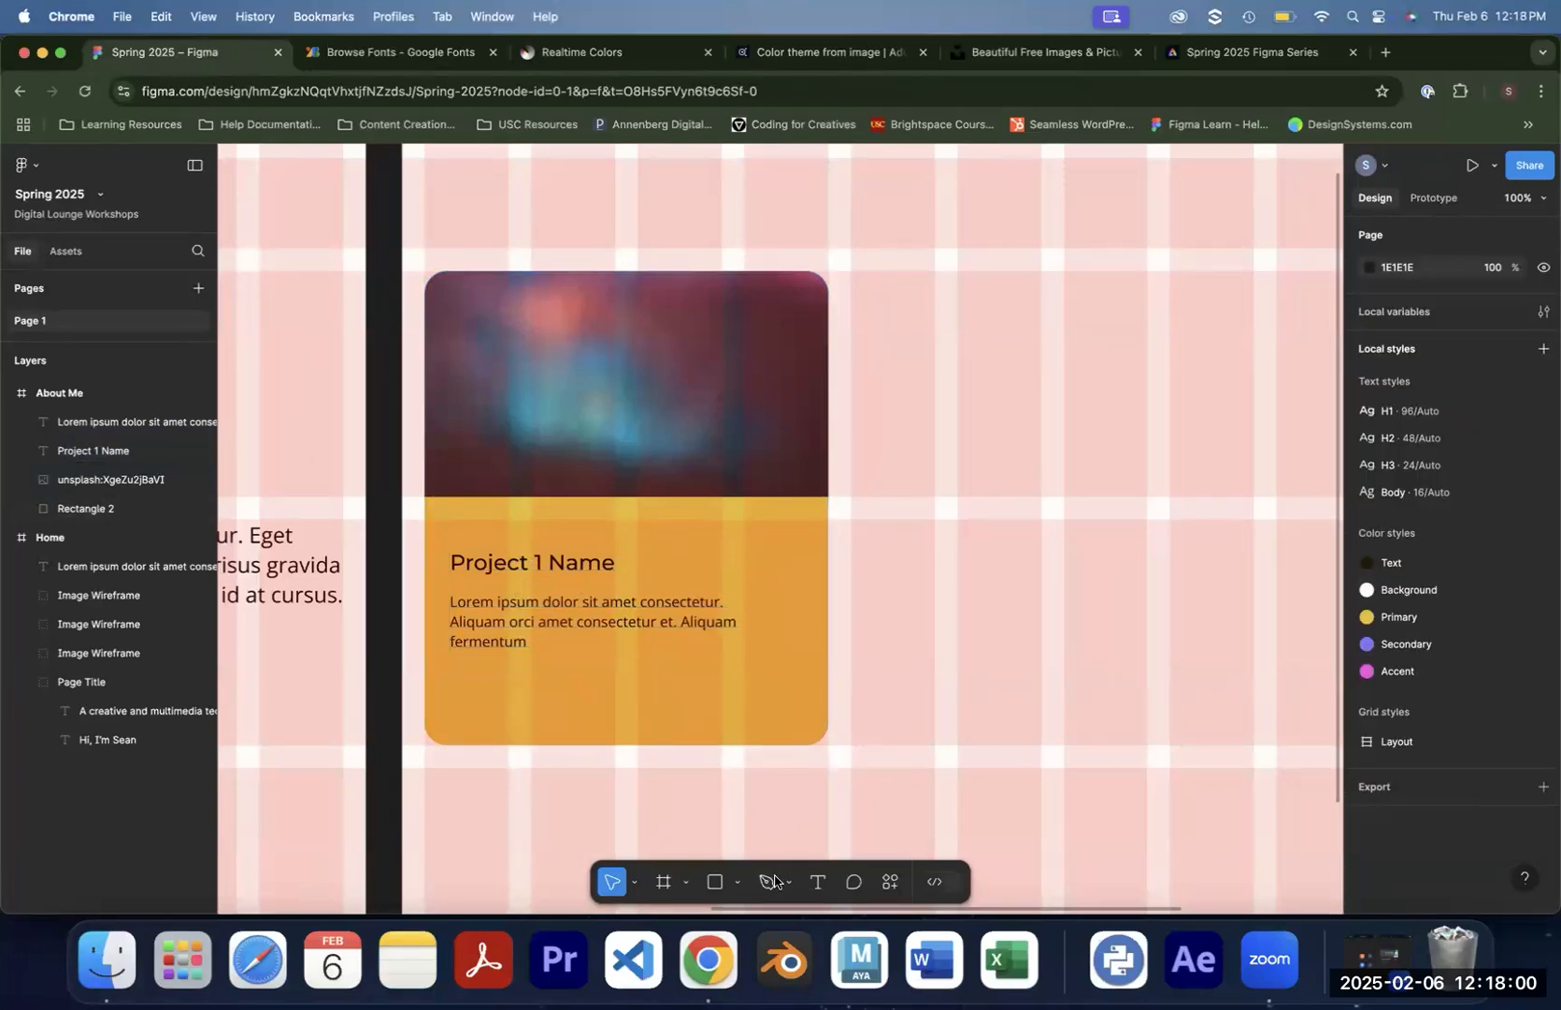
Draw a button rectangle about 211 × 46 below the card's paragraph and fill it with the Accent color style
{"action": "left_click", "coordinate": [716, 884]}
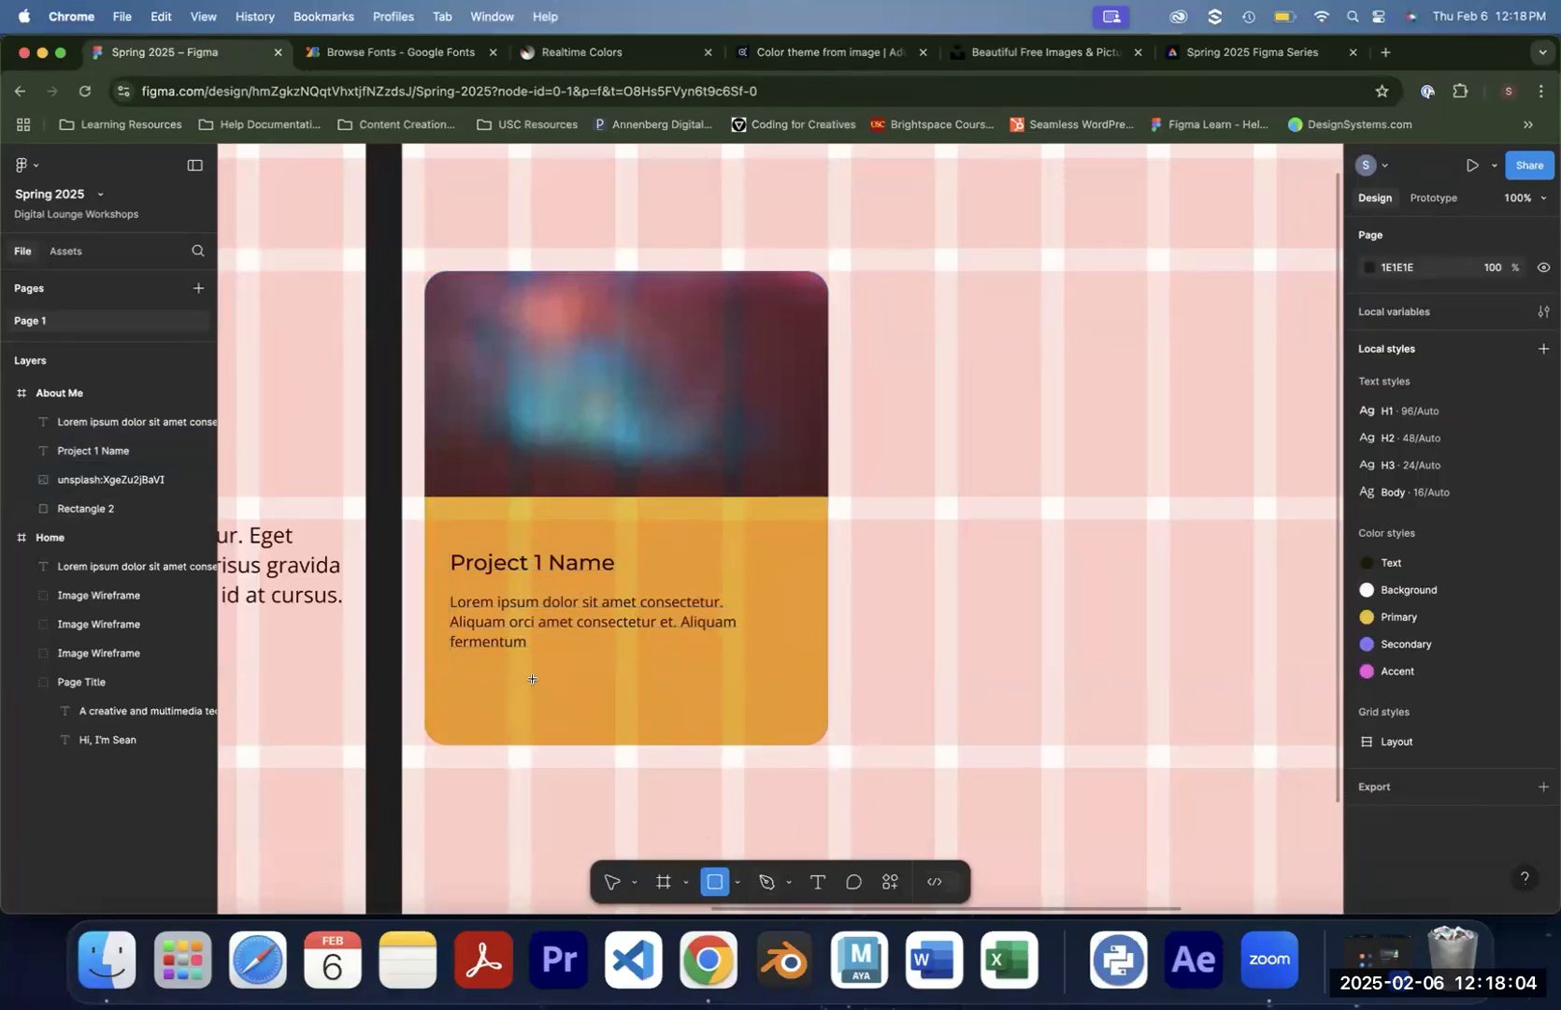
{"action": "left_click_drag", "start_coordinate": [531, 680], "coordinate": [717, 721]}
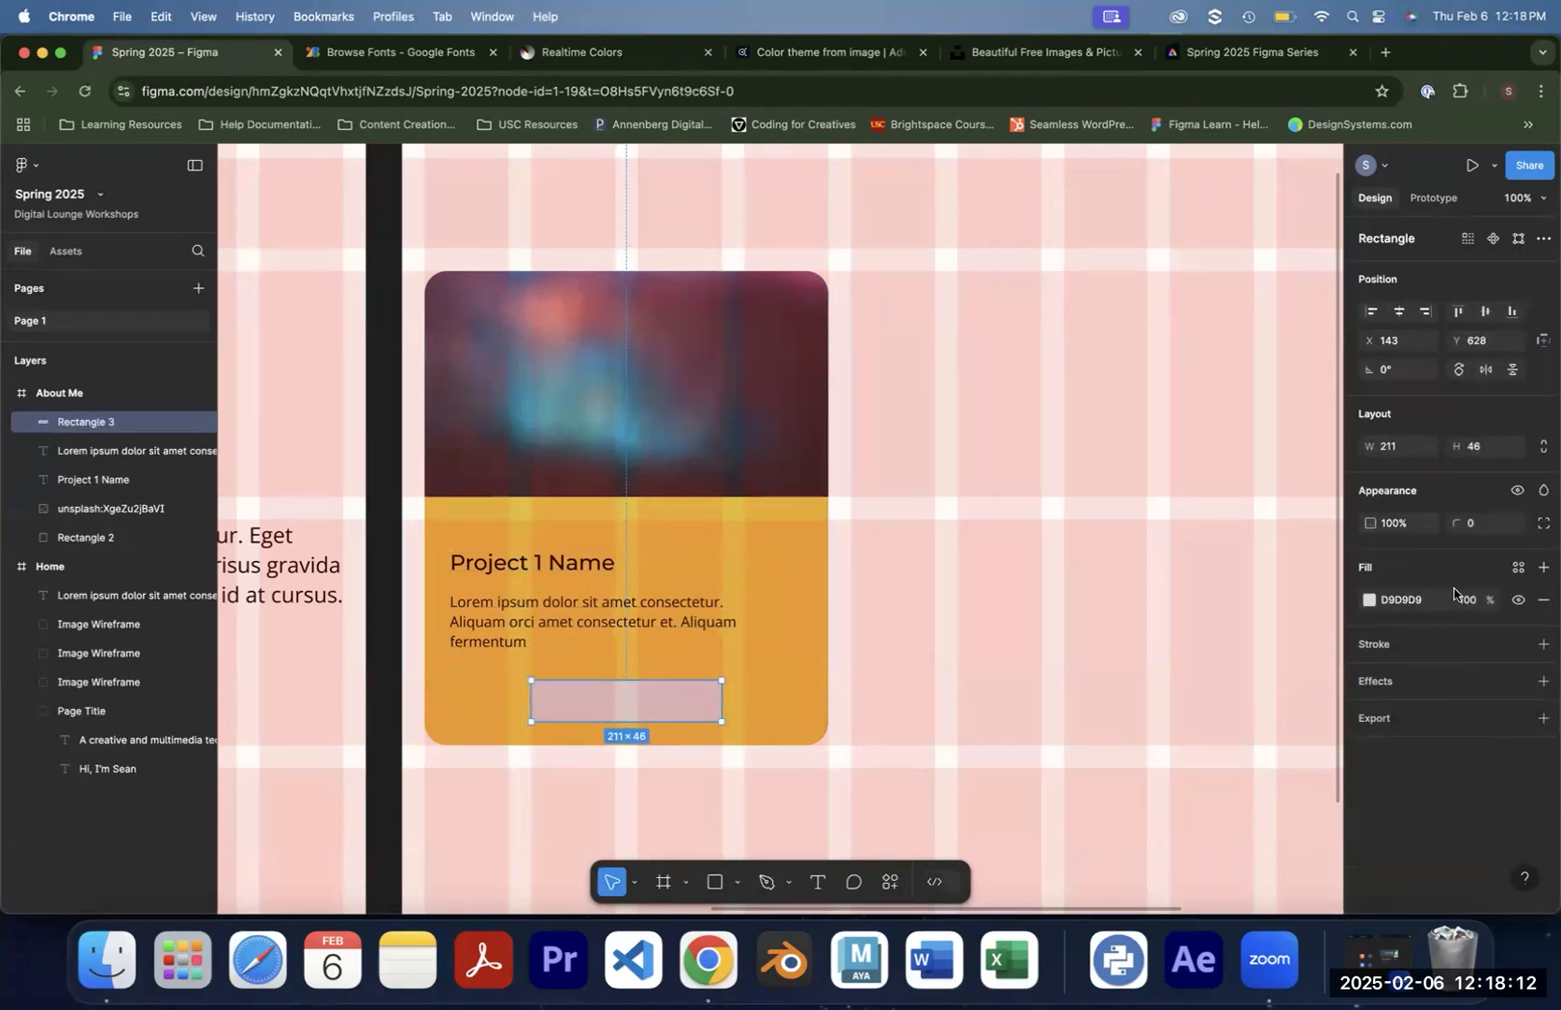
{"action": "left_click", "coordinate": [1519, 570]}
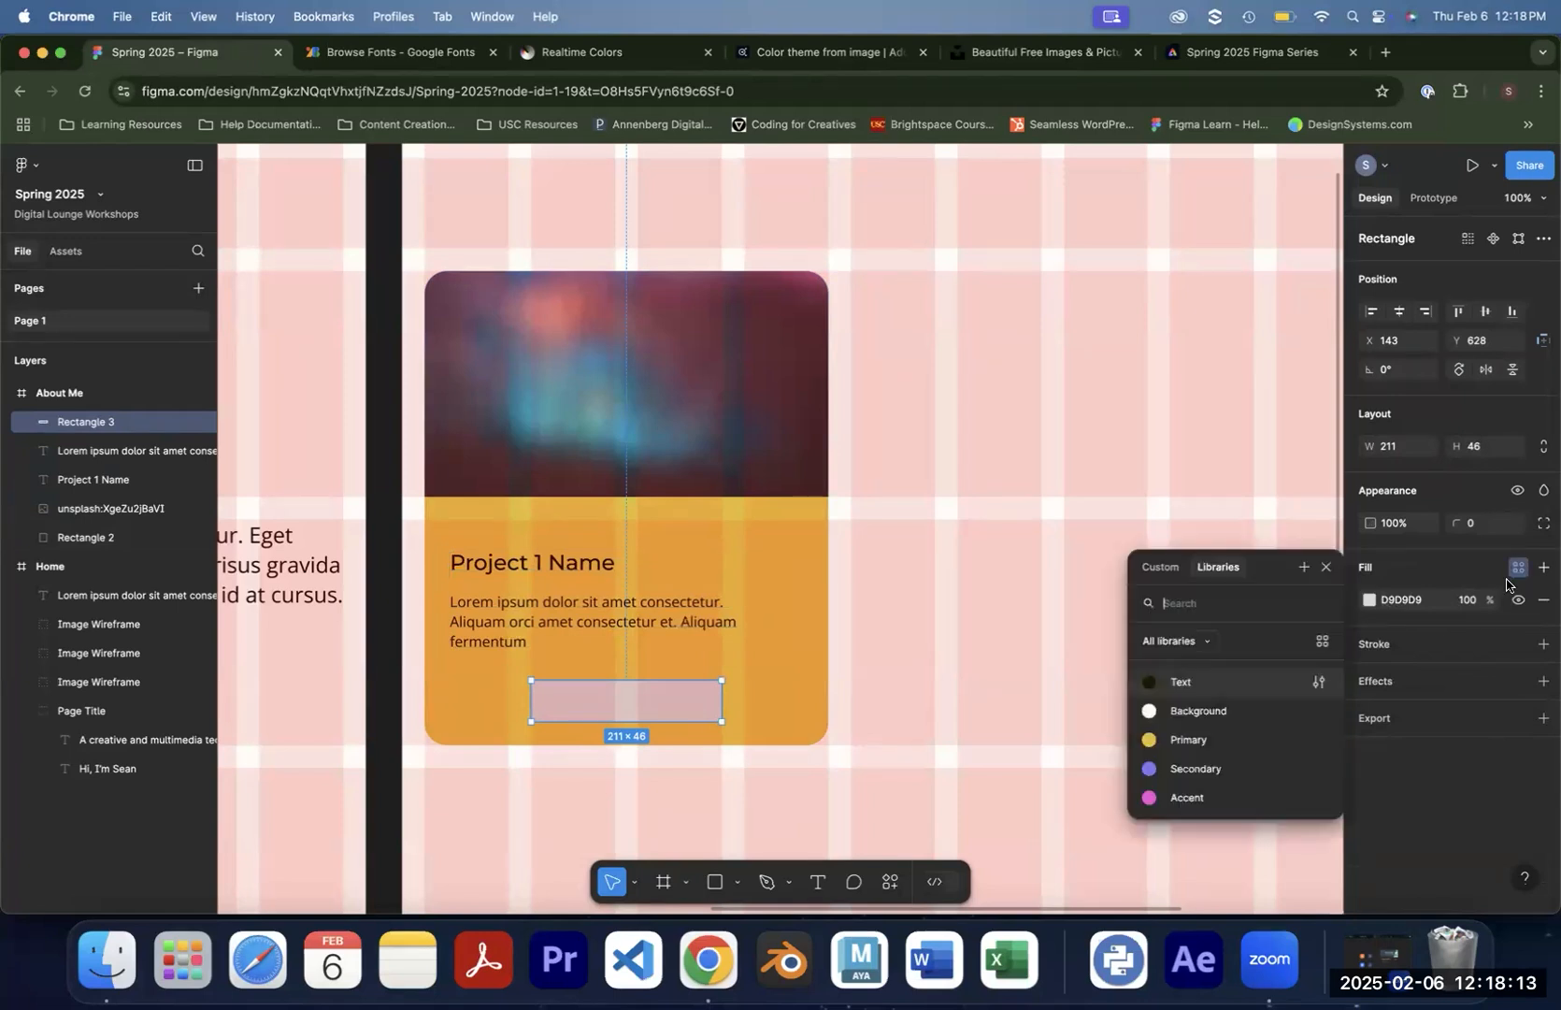
{"action": "left_click", "coordinate": [1204, 800]}
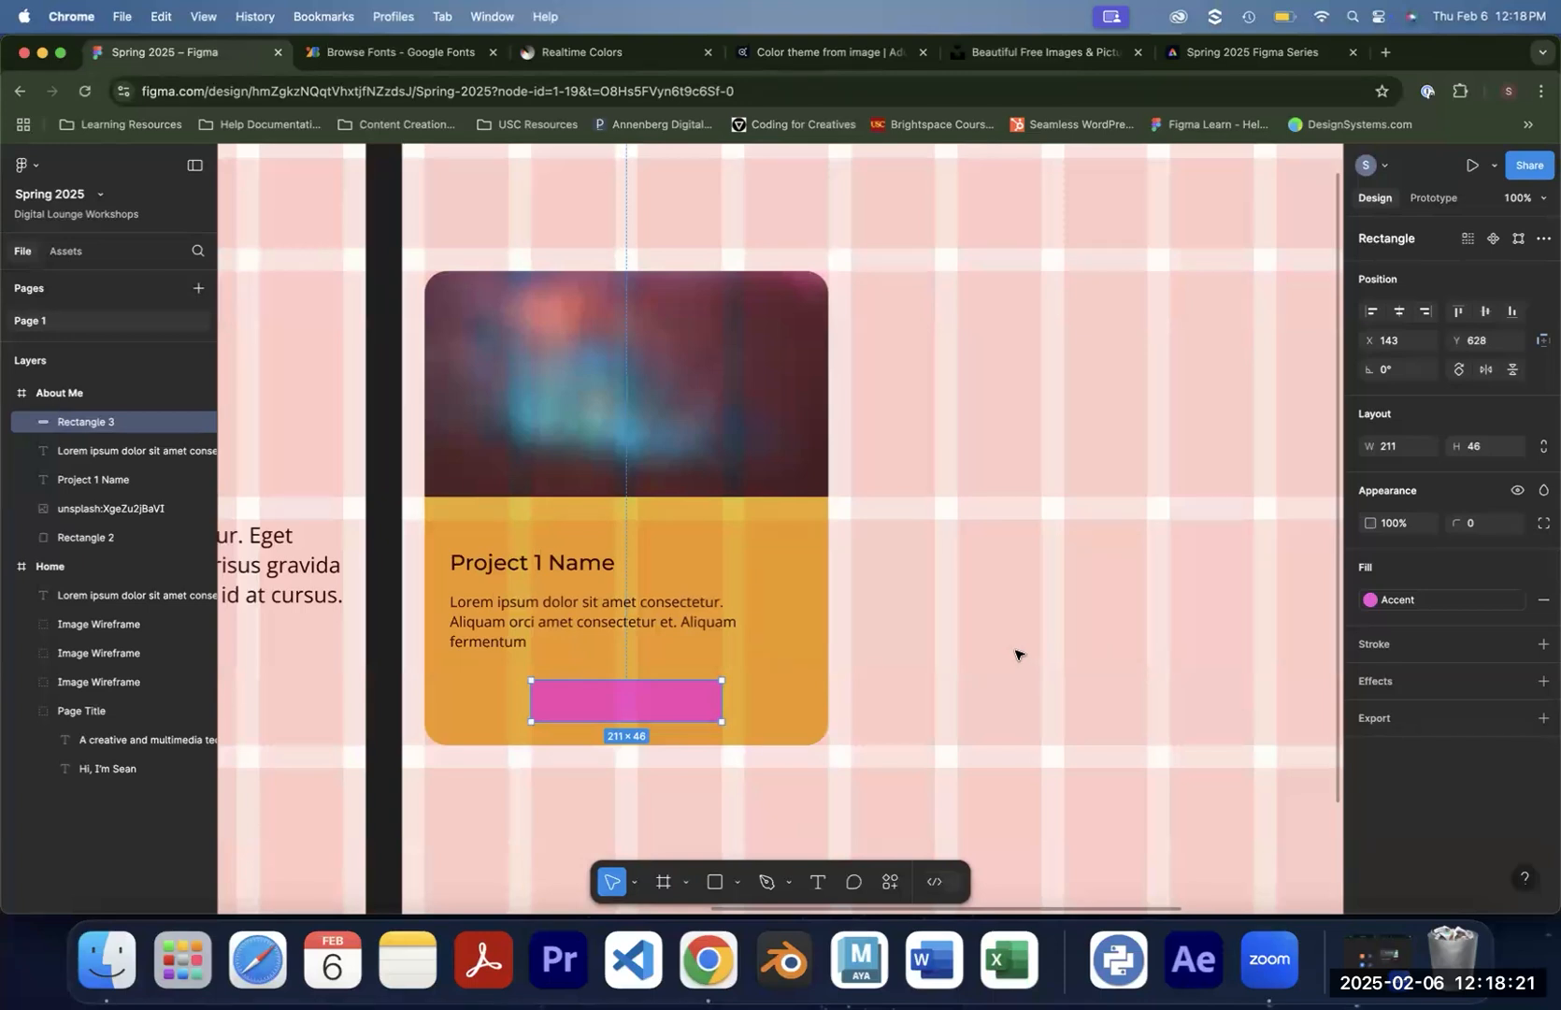
Add a text layer reading "View Project" on the pink rectangle
{"action": "left_click", "coordinate": [817, 881]}
{"action": "left_click", "coordinate": [589, 701]}
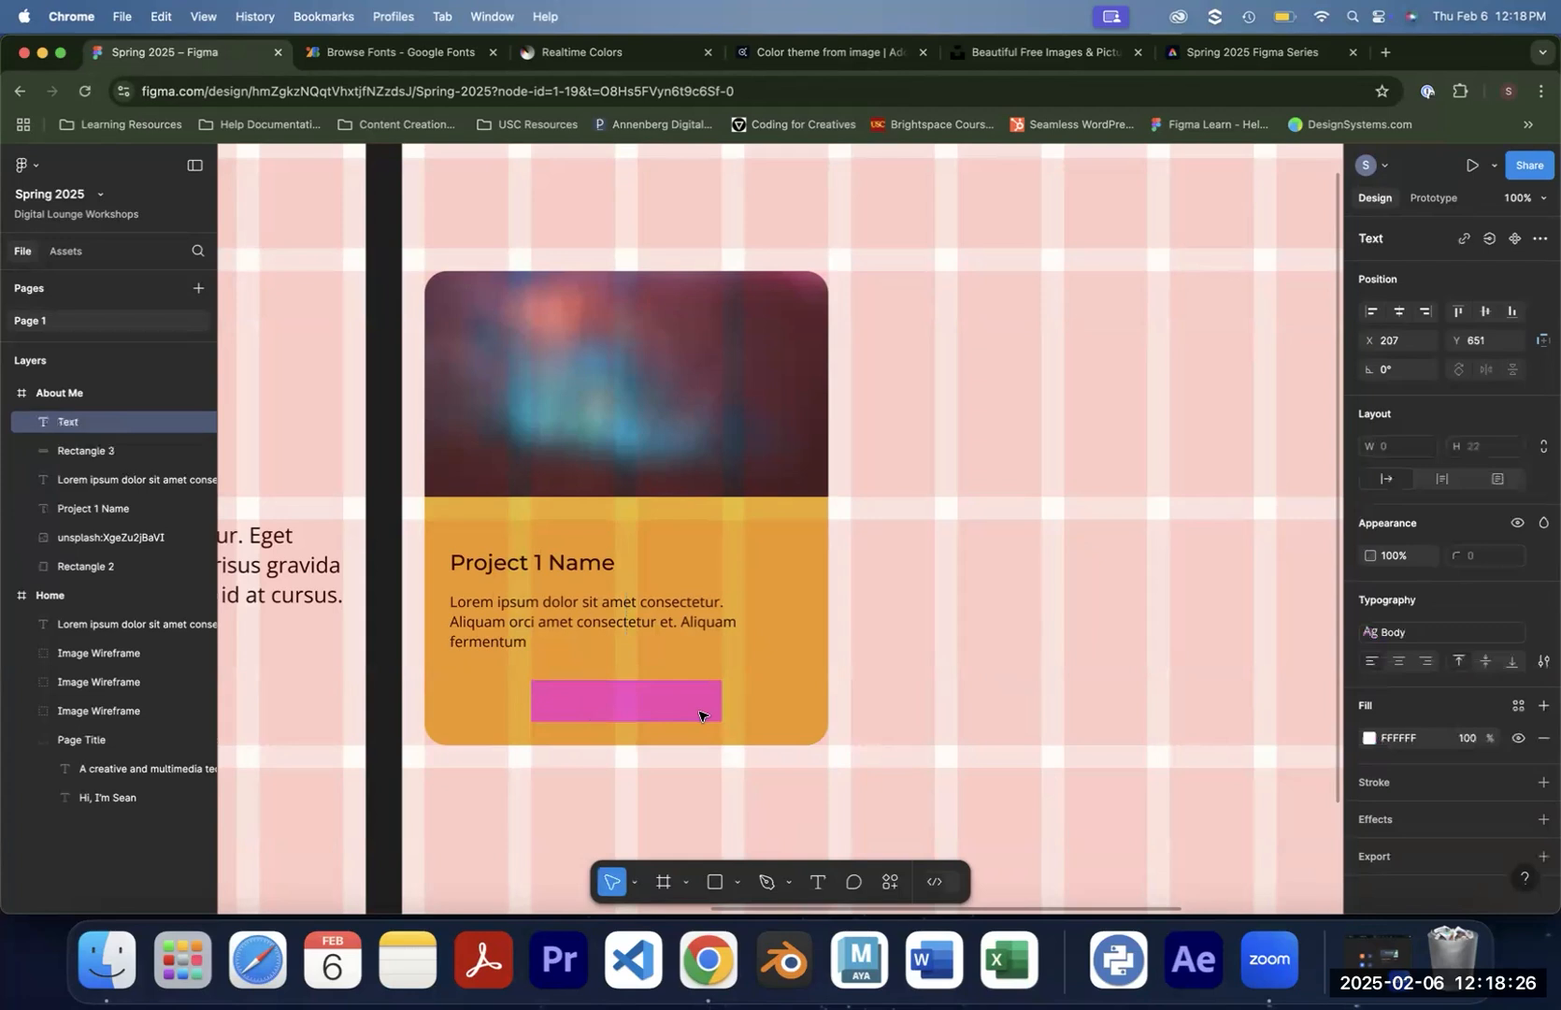
{"action": "type", "text": ";/v"}
{"action": "key", "text": "BackSpace"}
{"action": "key", "text": "BackSpace"}
{"action": "type", "text": "View Project"}
{"action": "key", "text": "Escape"}
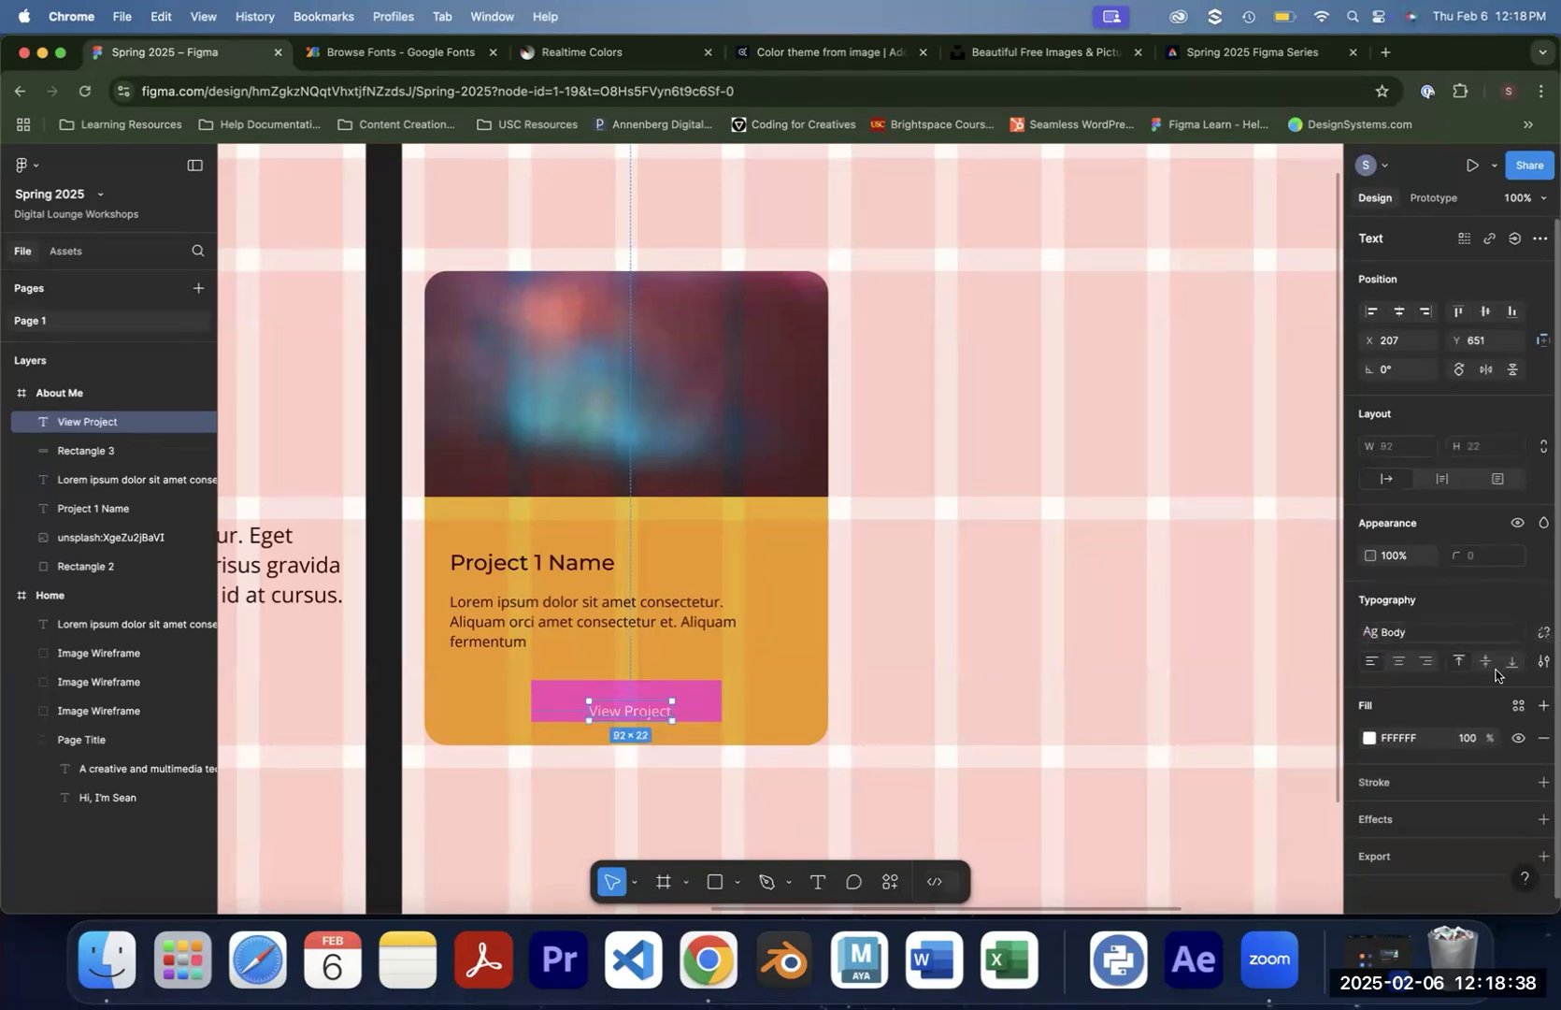
Detach the Body style from "View Project" and set its font to SemiBold at size 24
{"action": "left_click", "coordinate": [1544, 633]}
{"action": "left_click", "coordinate": [1396, 663]}
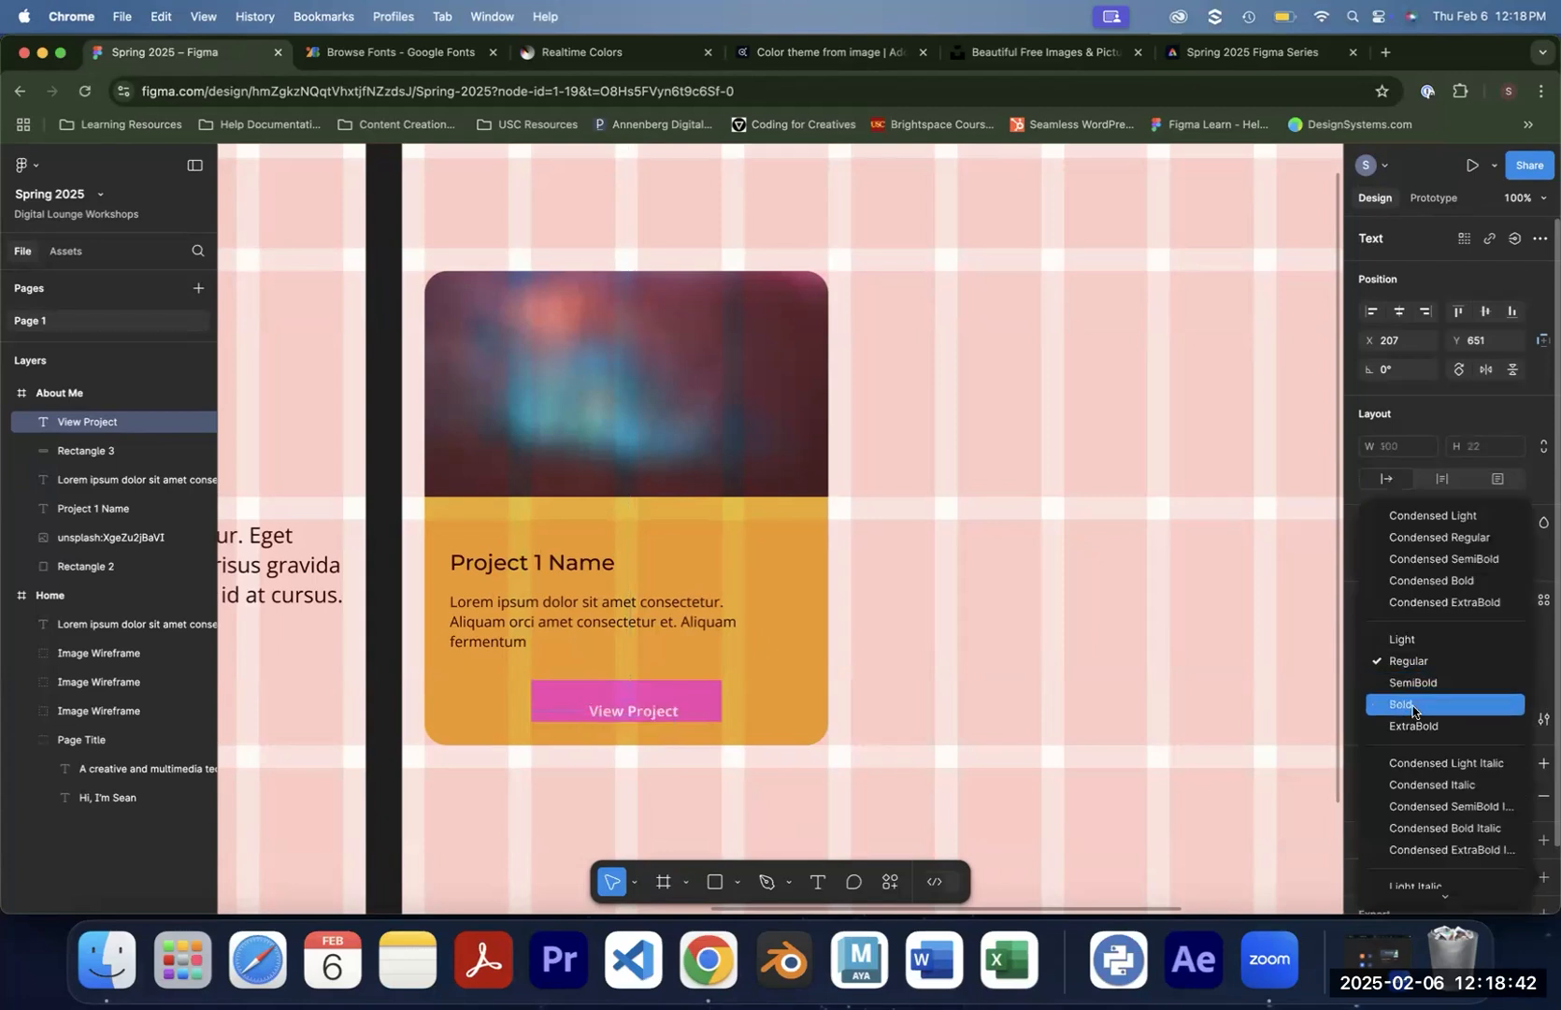
{"action": "left_click", "coordinate": [1398, 683]}
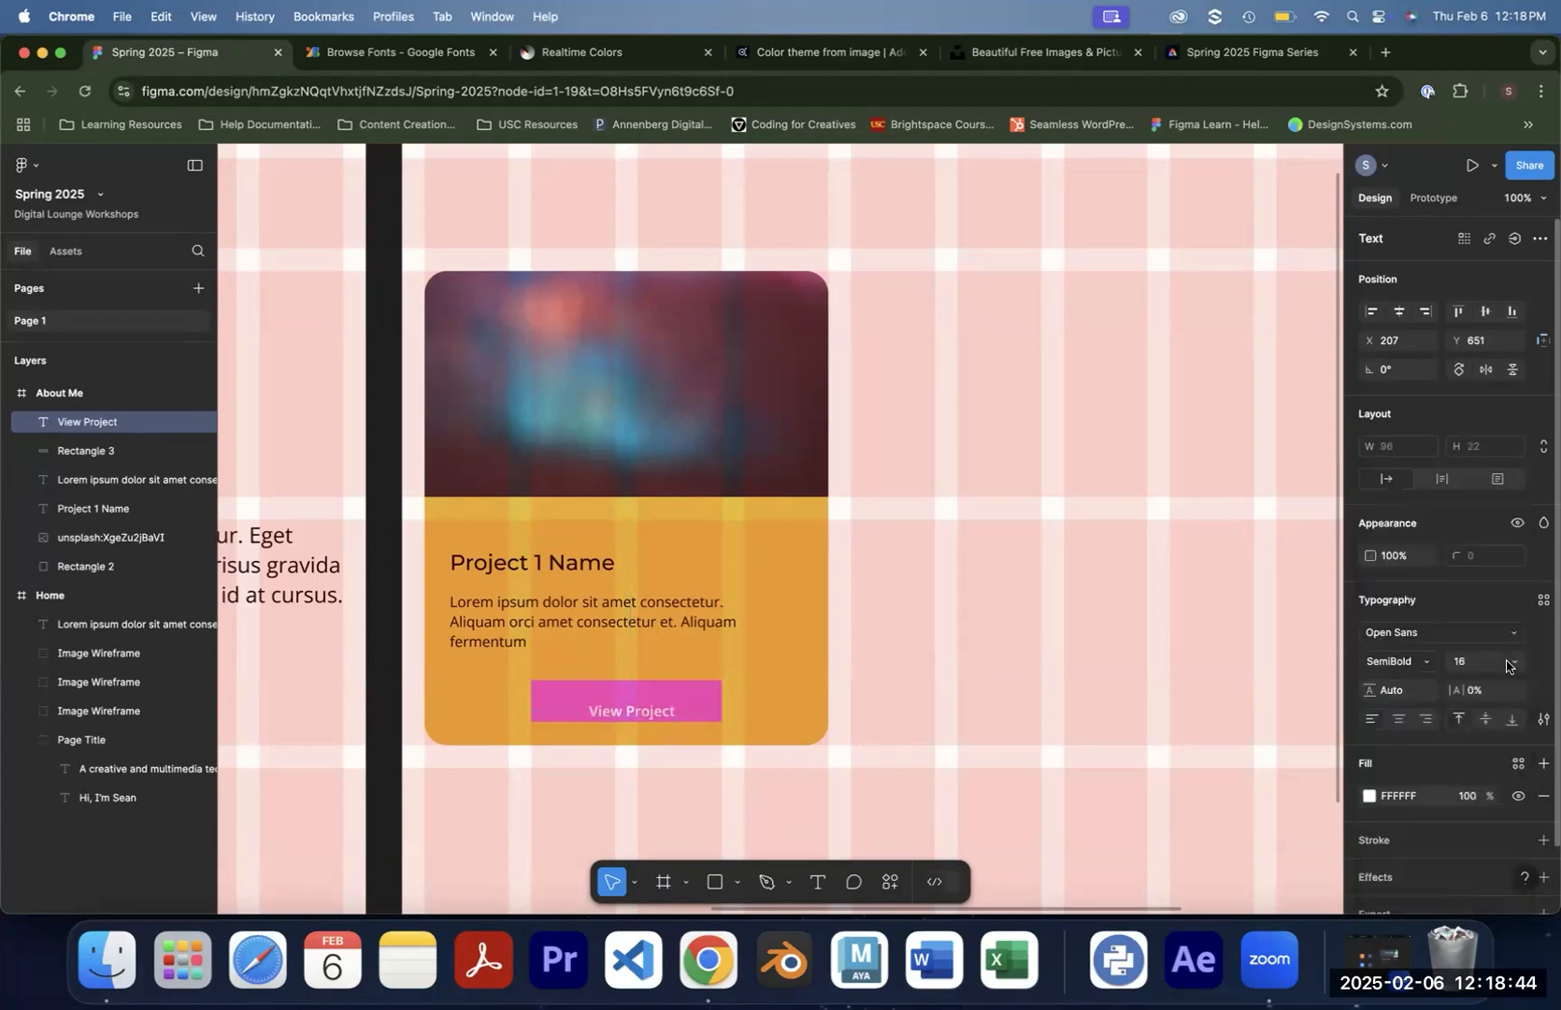
{"action": "left_click", "coordinate": [1512, 661]}
{"action": "left_click", "coordinate": [1495, 703]}
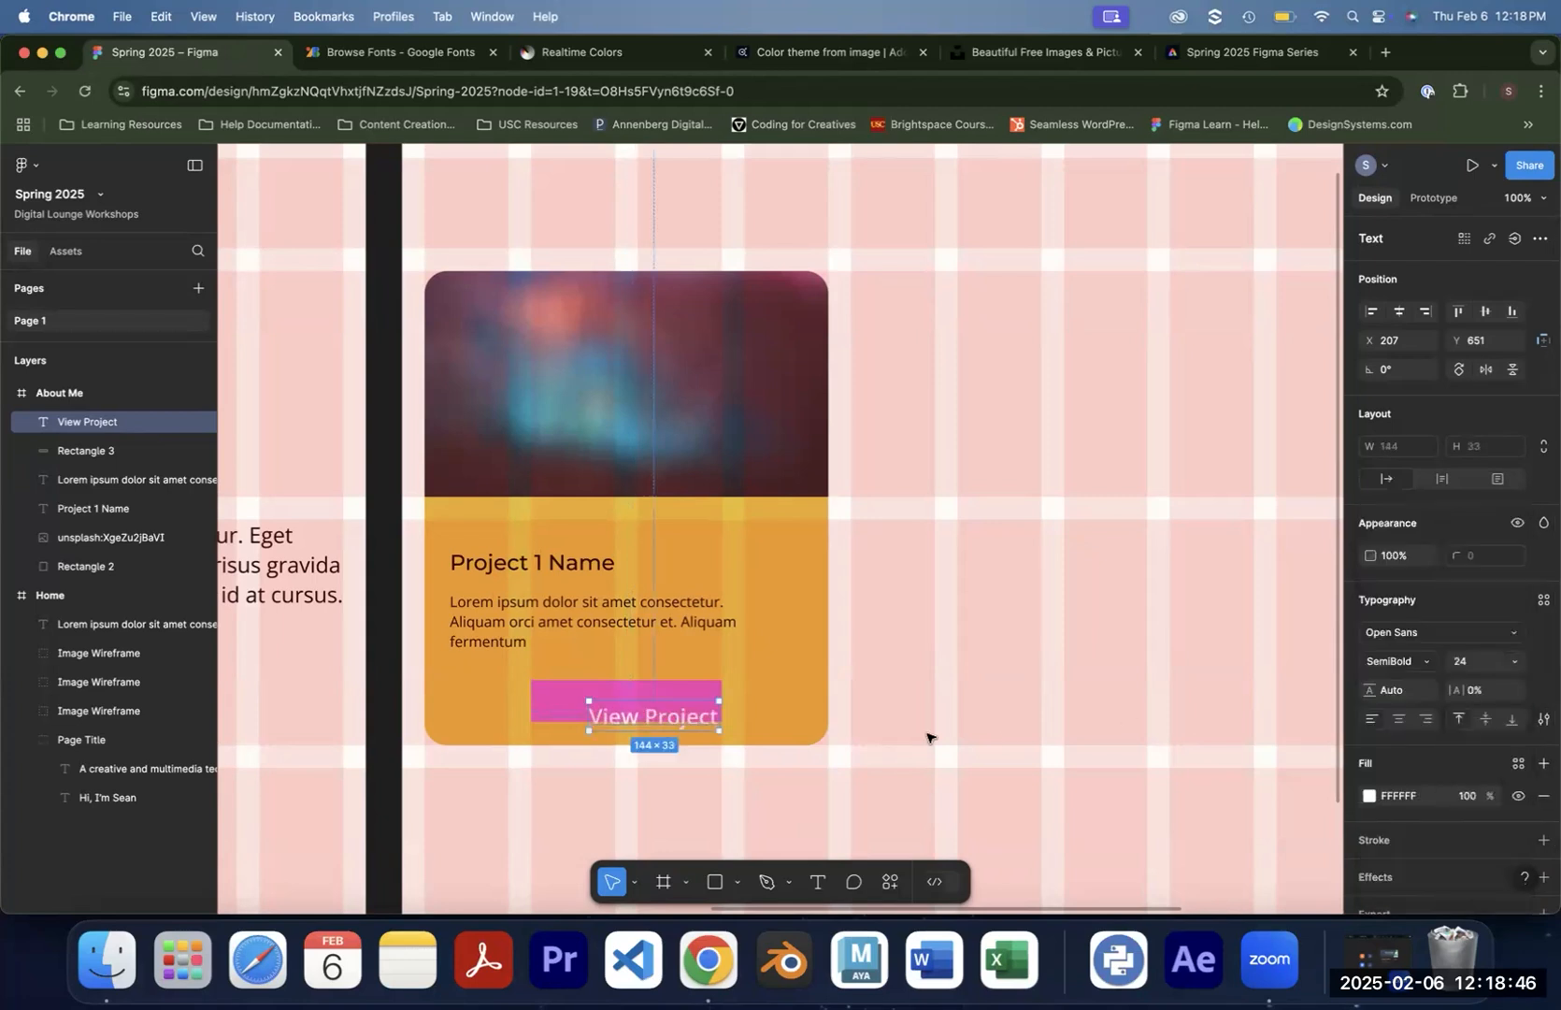
Center the "View Project" text and the pink rectangle on each other horizontally and vertically
{"action": "left_click", "coordinate": [575, 710], "text": "shift"}
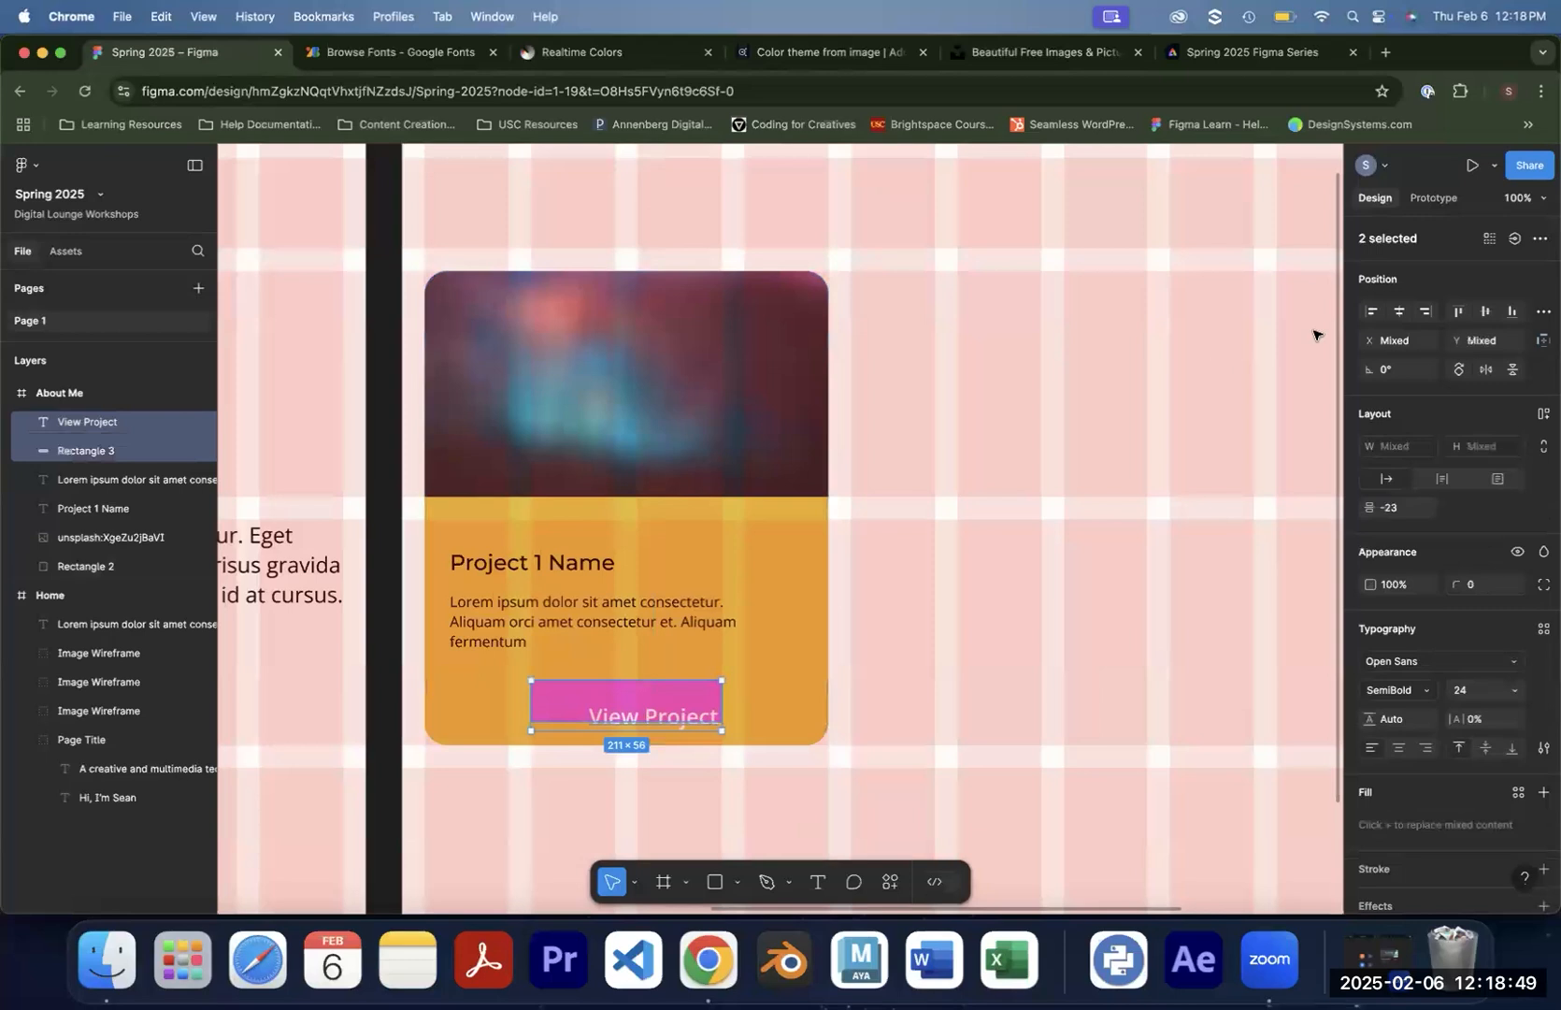
{"action": "left_click", "coordinate": [1397, 315]}
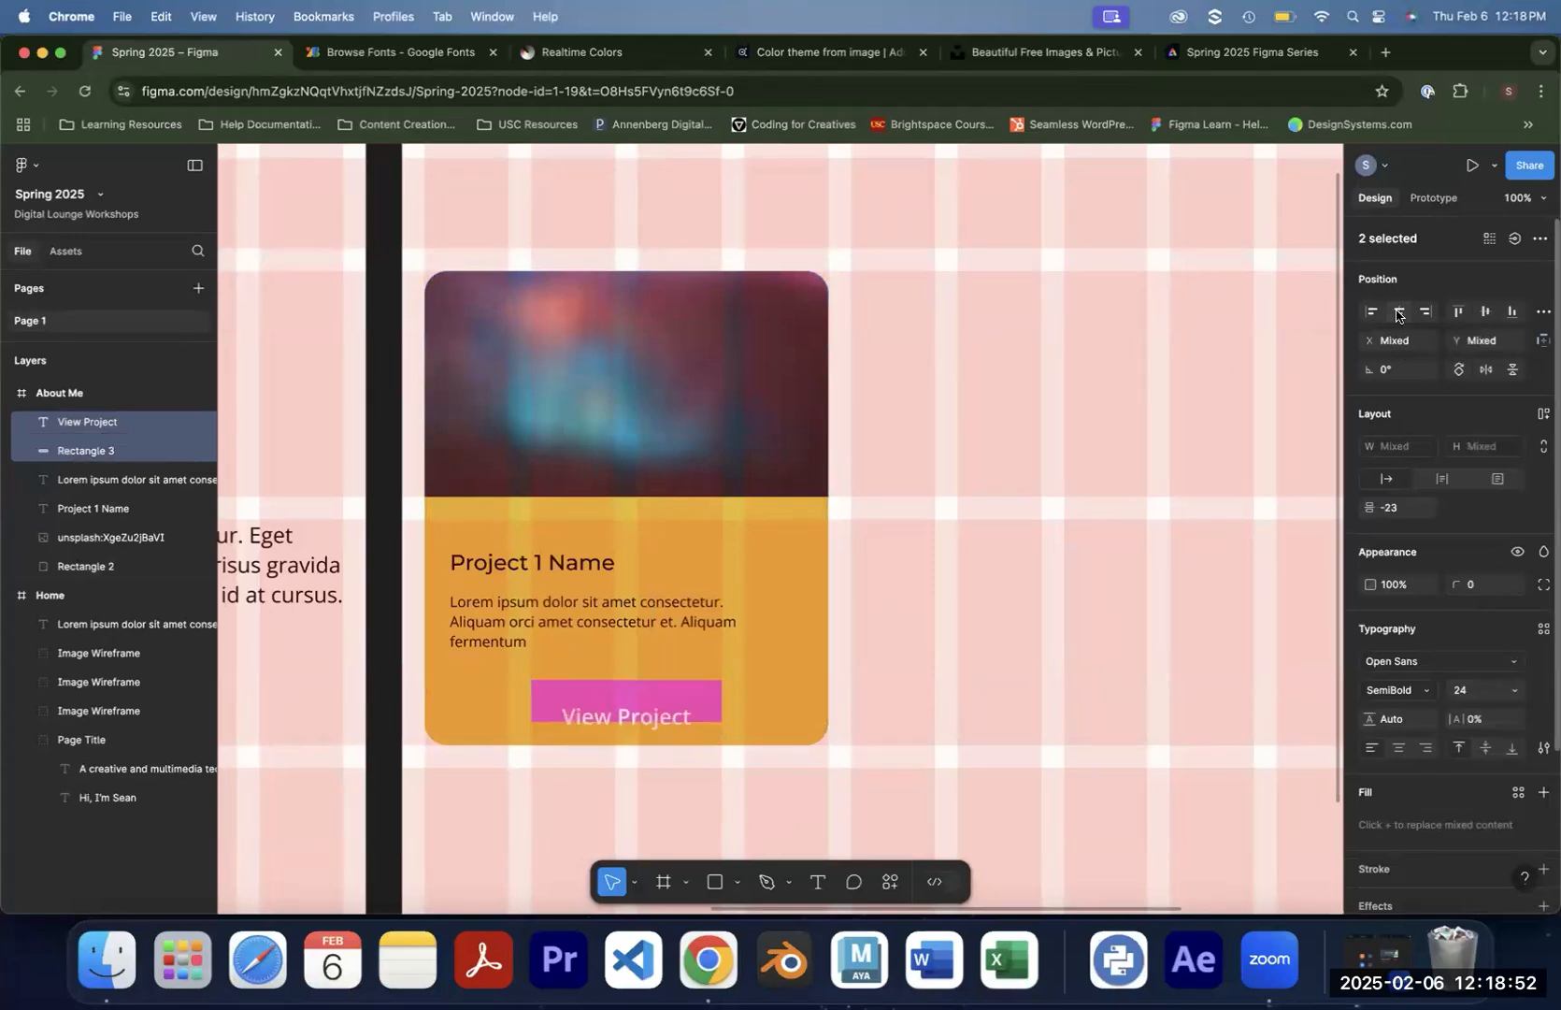
{"action": "left_click", "coordinate": [1487, 313]}
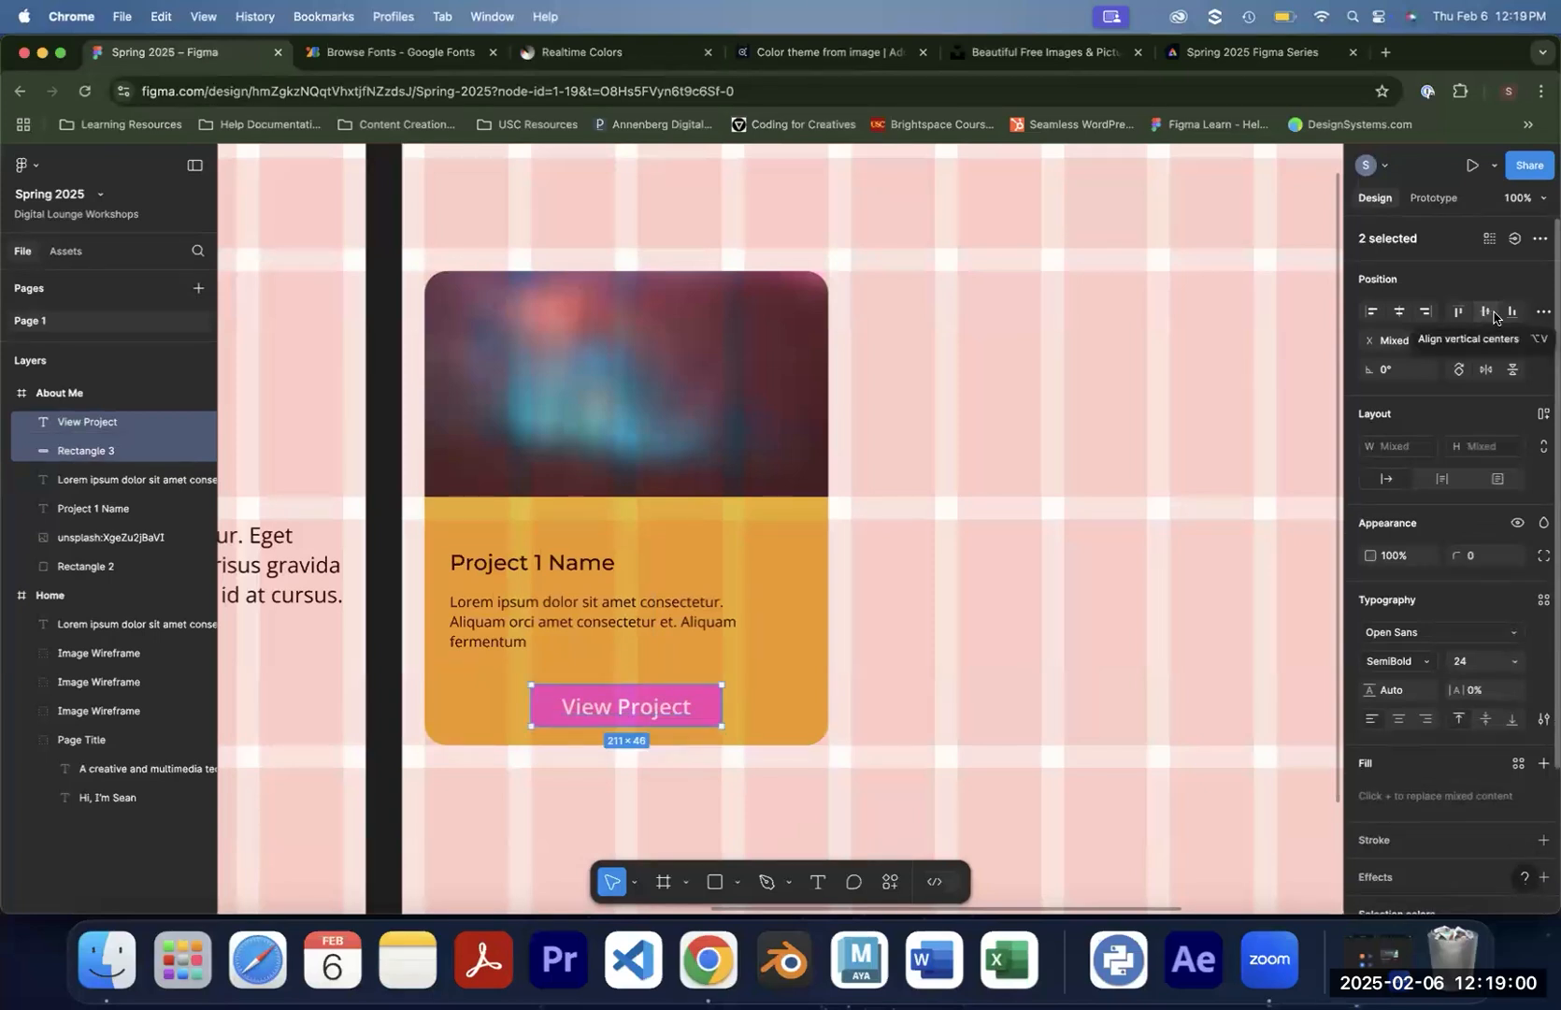
Group the "View Project" text with its rectangle and name the group "View Project Button"
{"action": "key", "text": "super+g"}
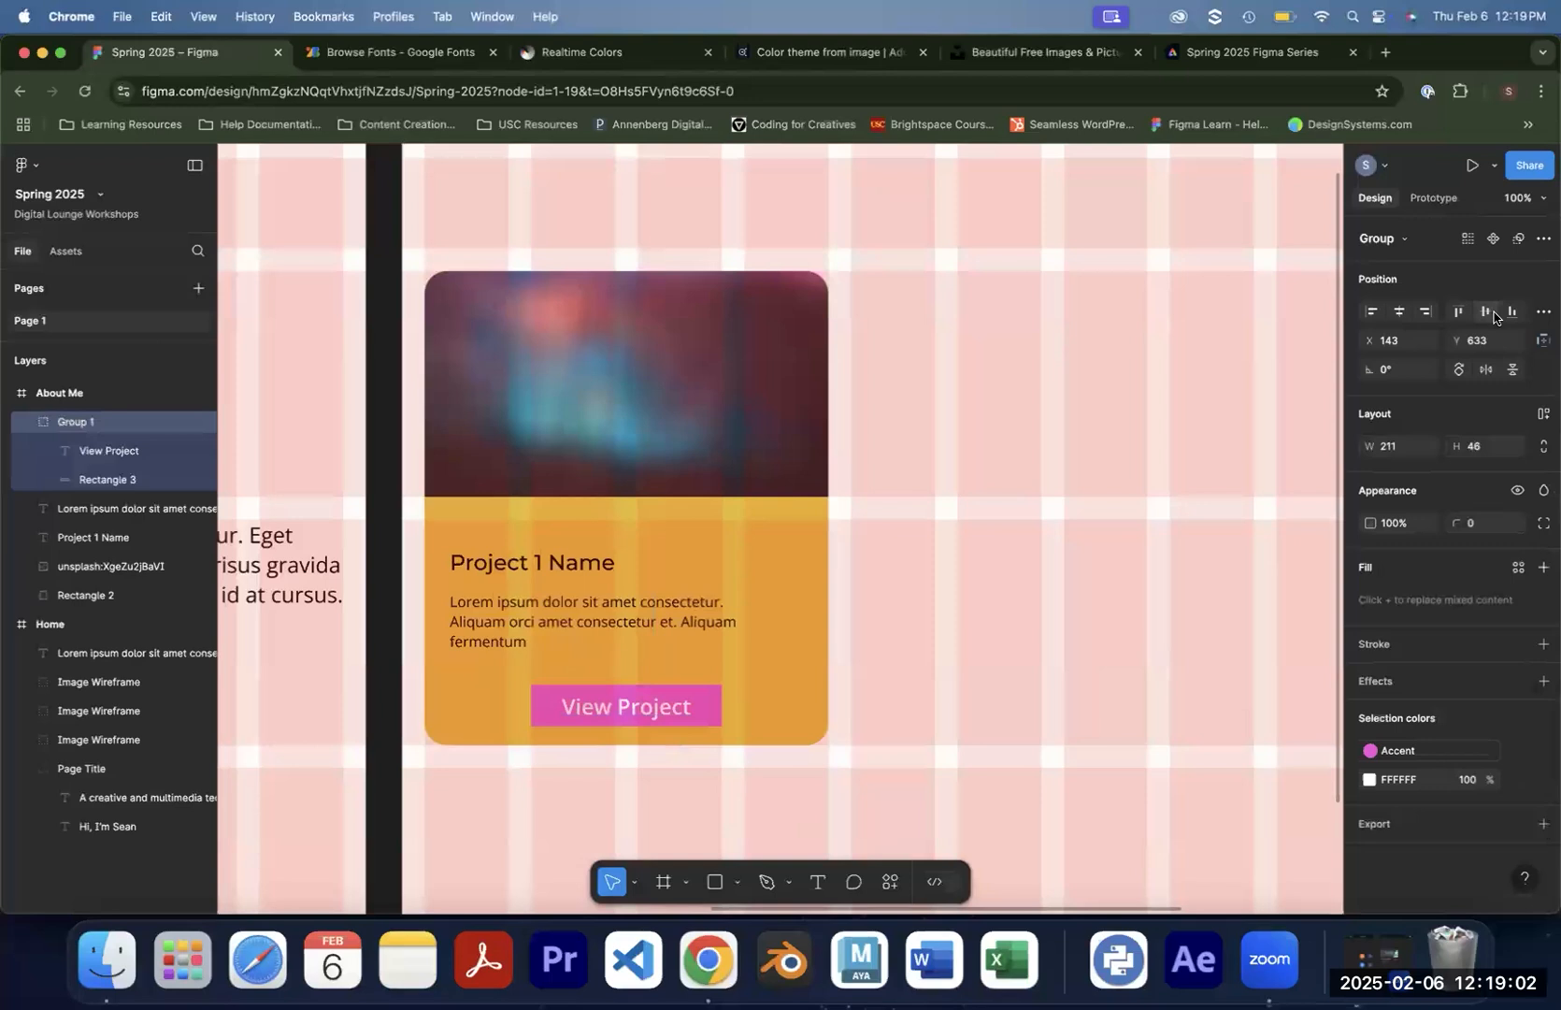
{"action": "double_click", "coordinate": [77, 422]}
{"action": "type", "text": "View Proje"}
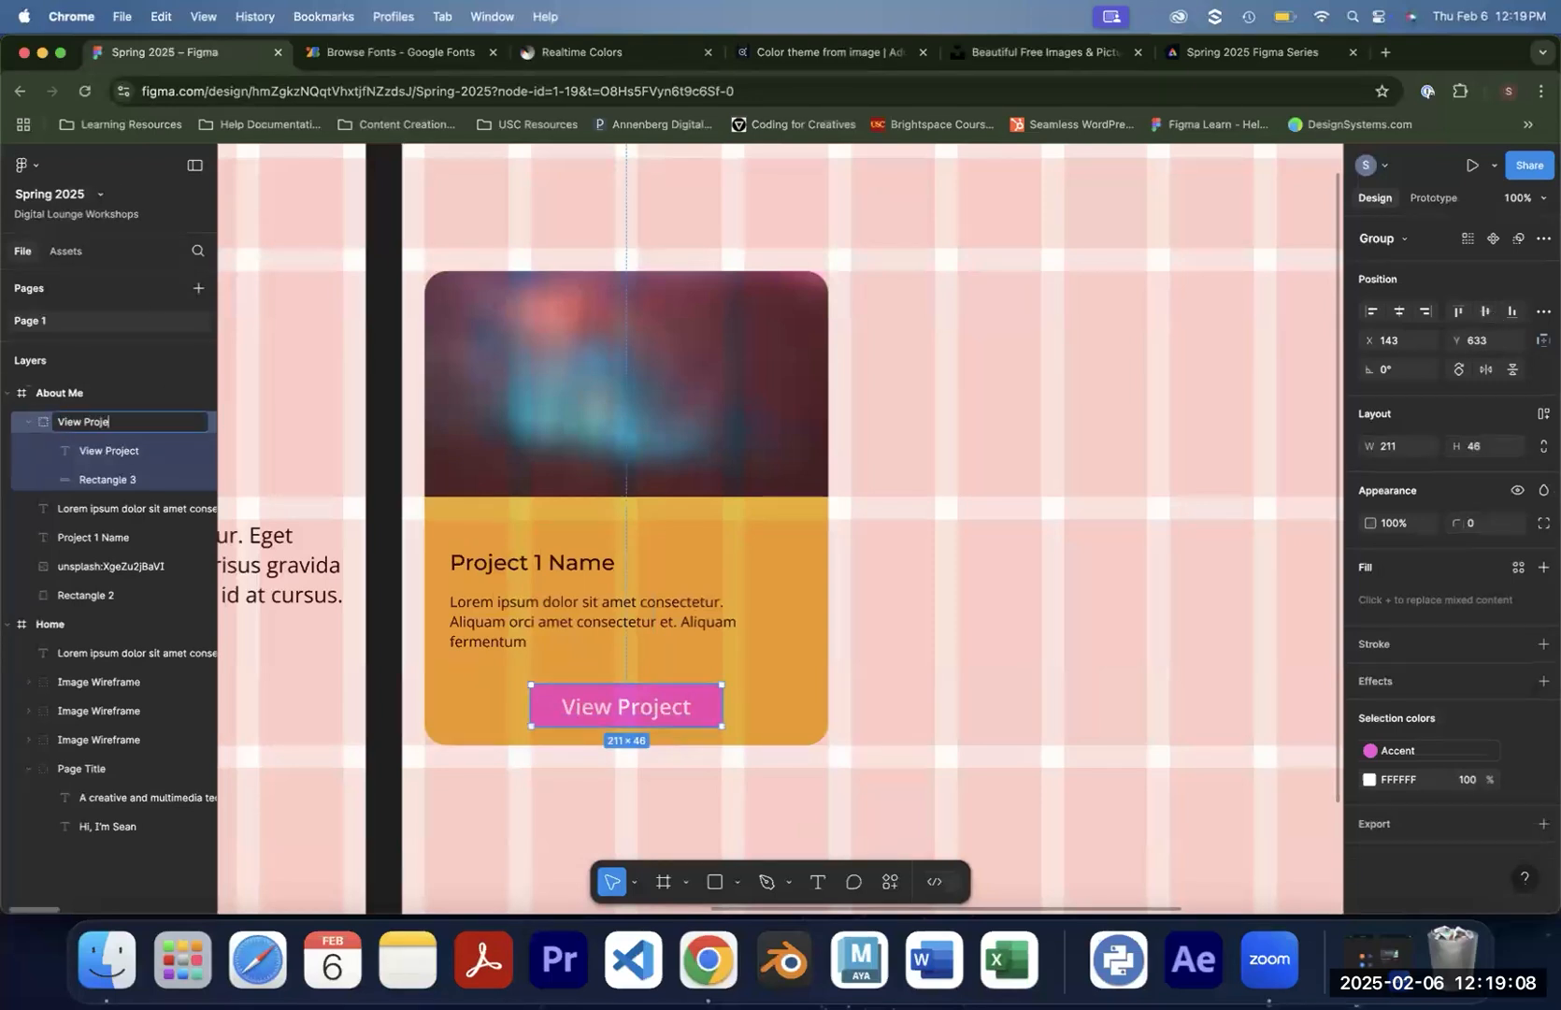
{"action": "type", "text": "ct Button"}
{"action": "key", "text": "Return"}
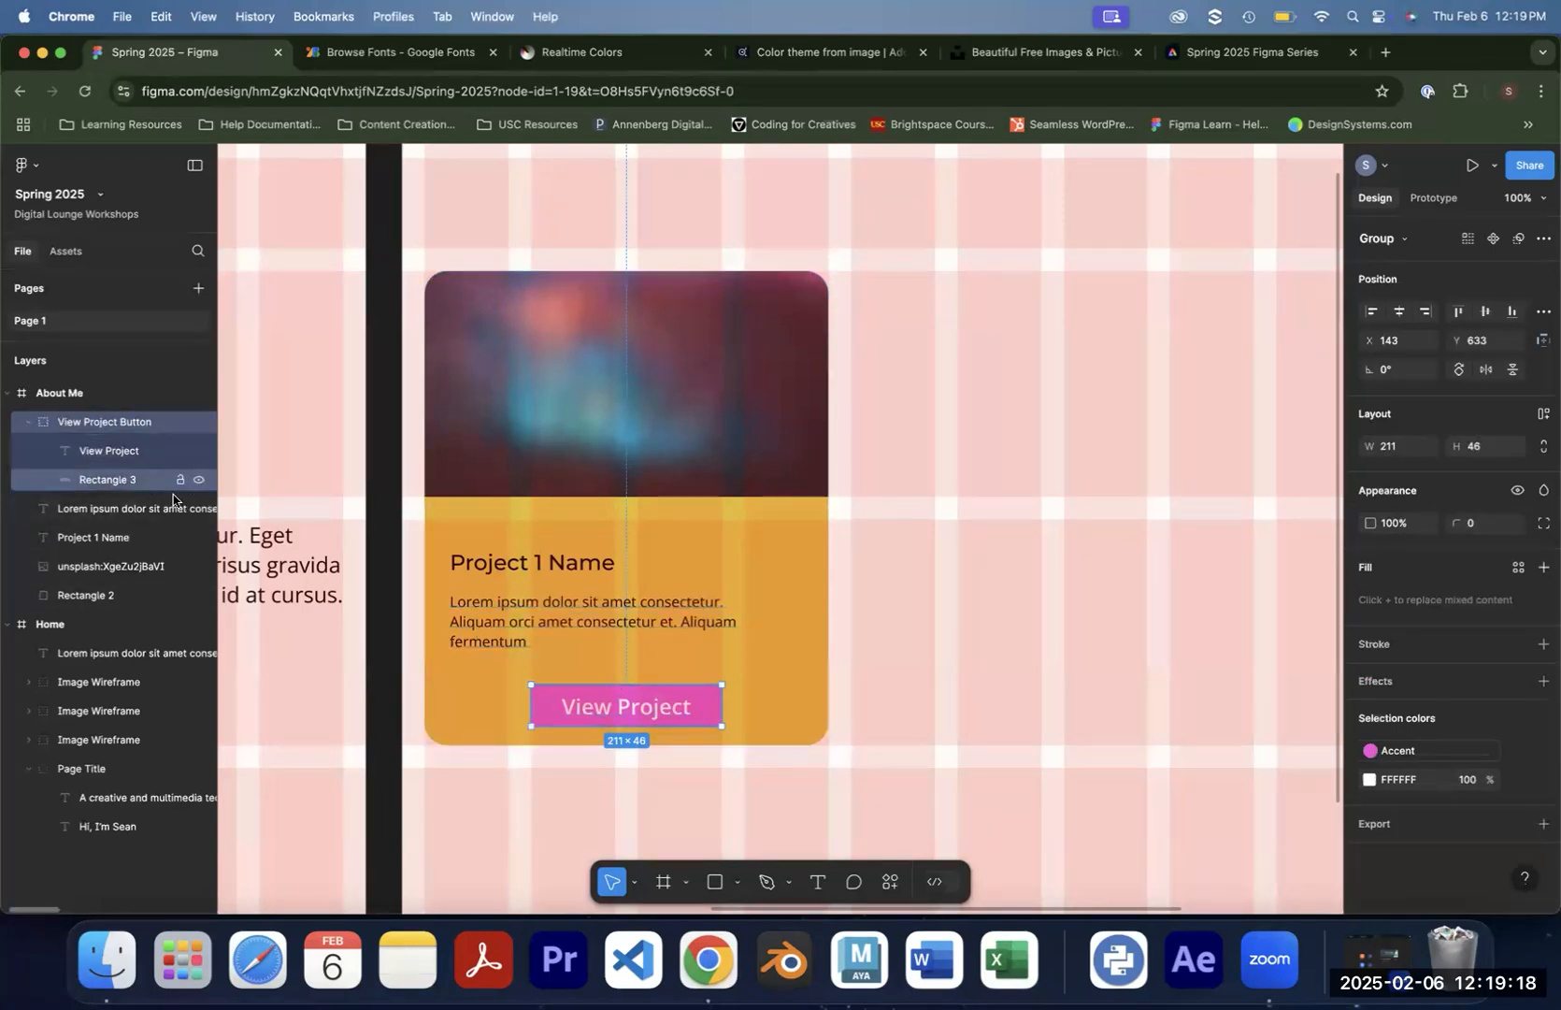
Select the text and the rectangle inside the View Project Button group individually to inspect its nested layers
{"action": "double_click", "coordinate": [659, 714]}
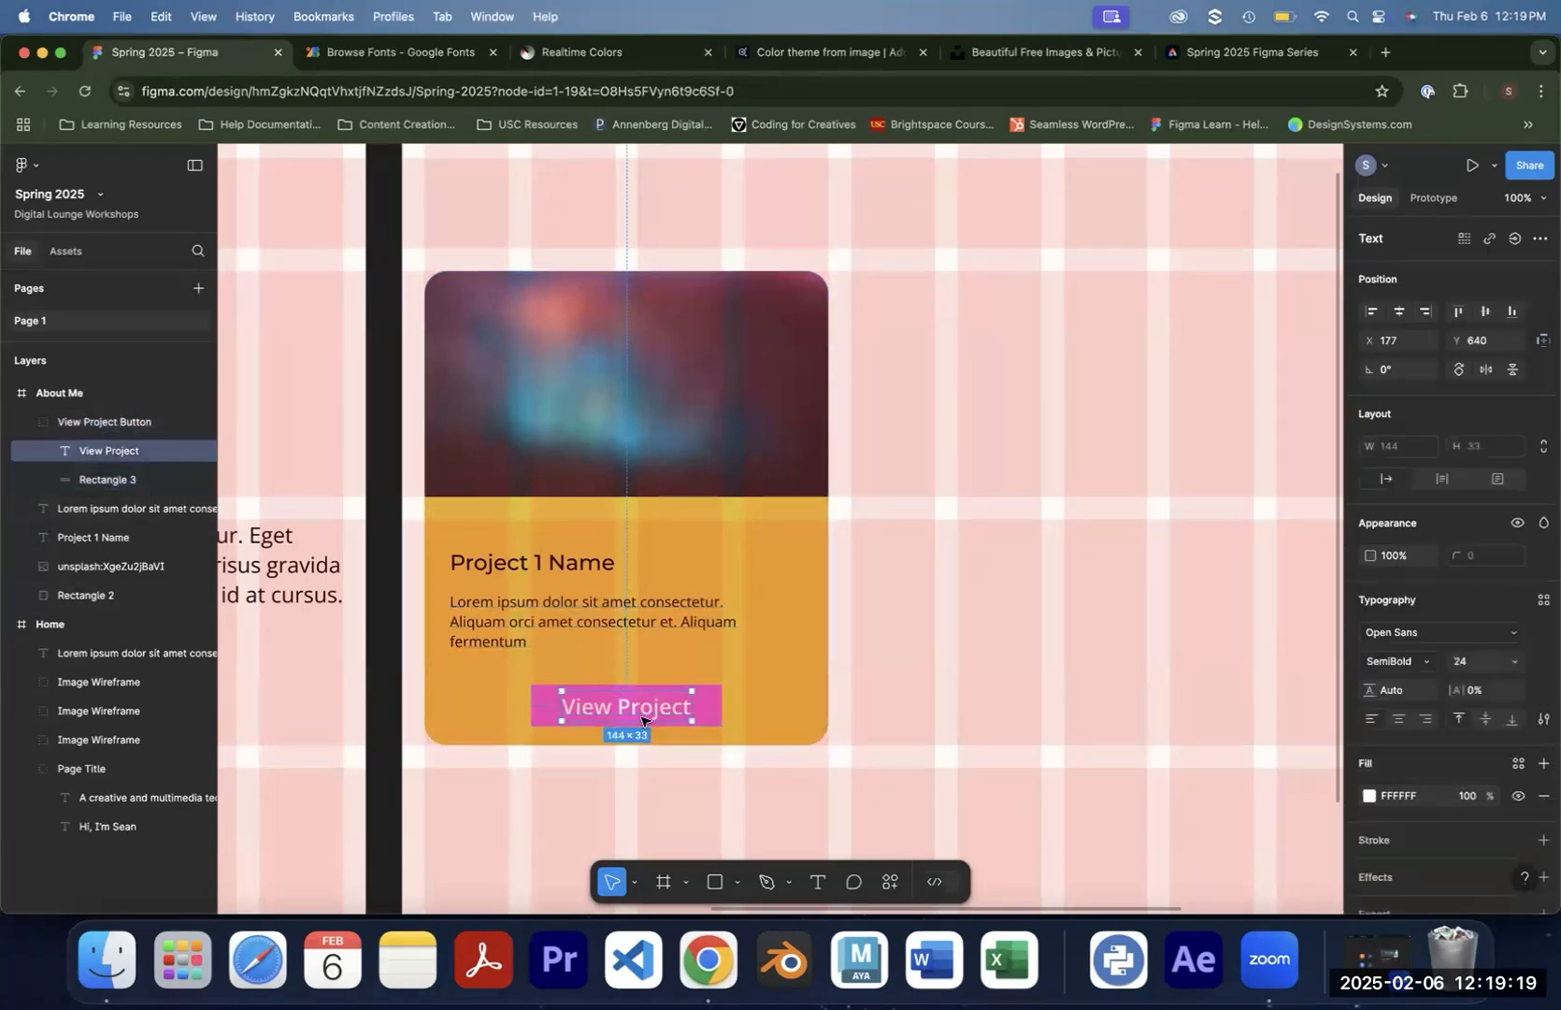
{"action": "left_click", "coordinate": [708, 714]}
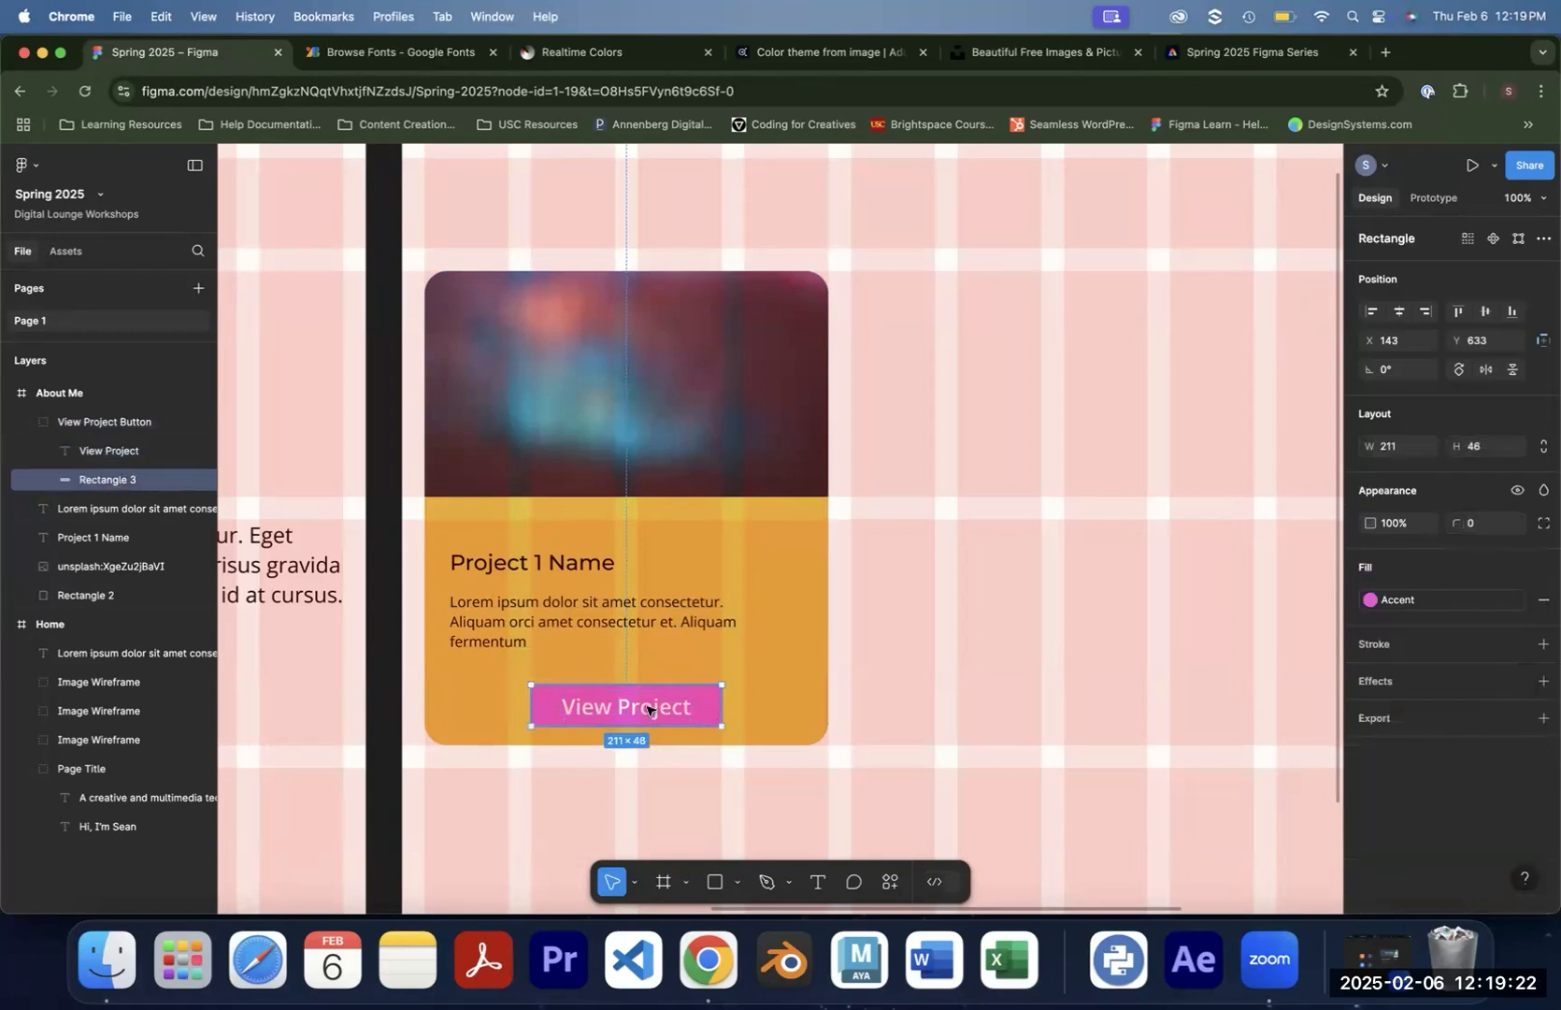
{"action": "left_click", "coordinate": [136, 455]}
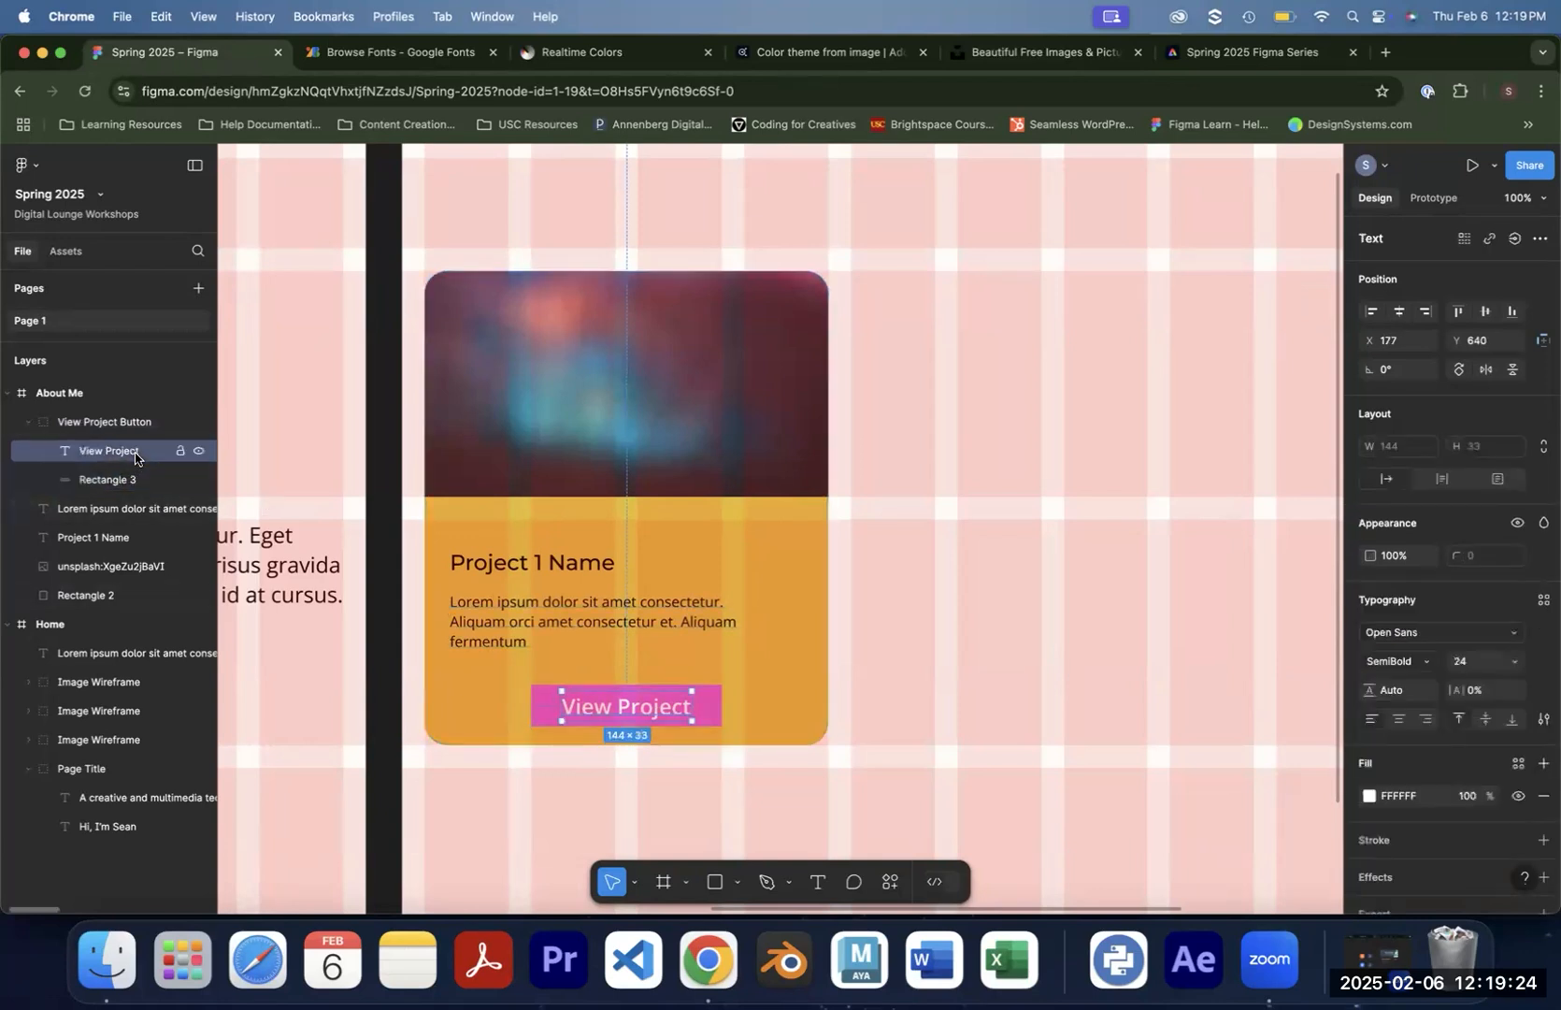
Round the corners of the View Project button's pink rectangle to a radius of 26 and hide the layout grids
{"action": "left_click", "coordinate": [136, 479]}
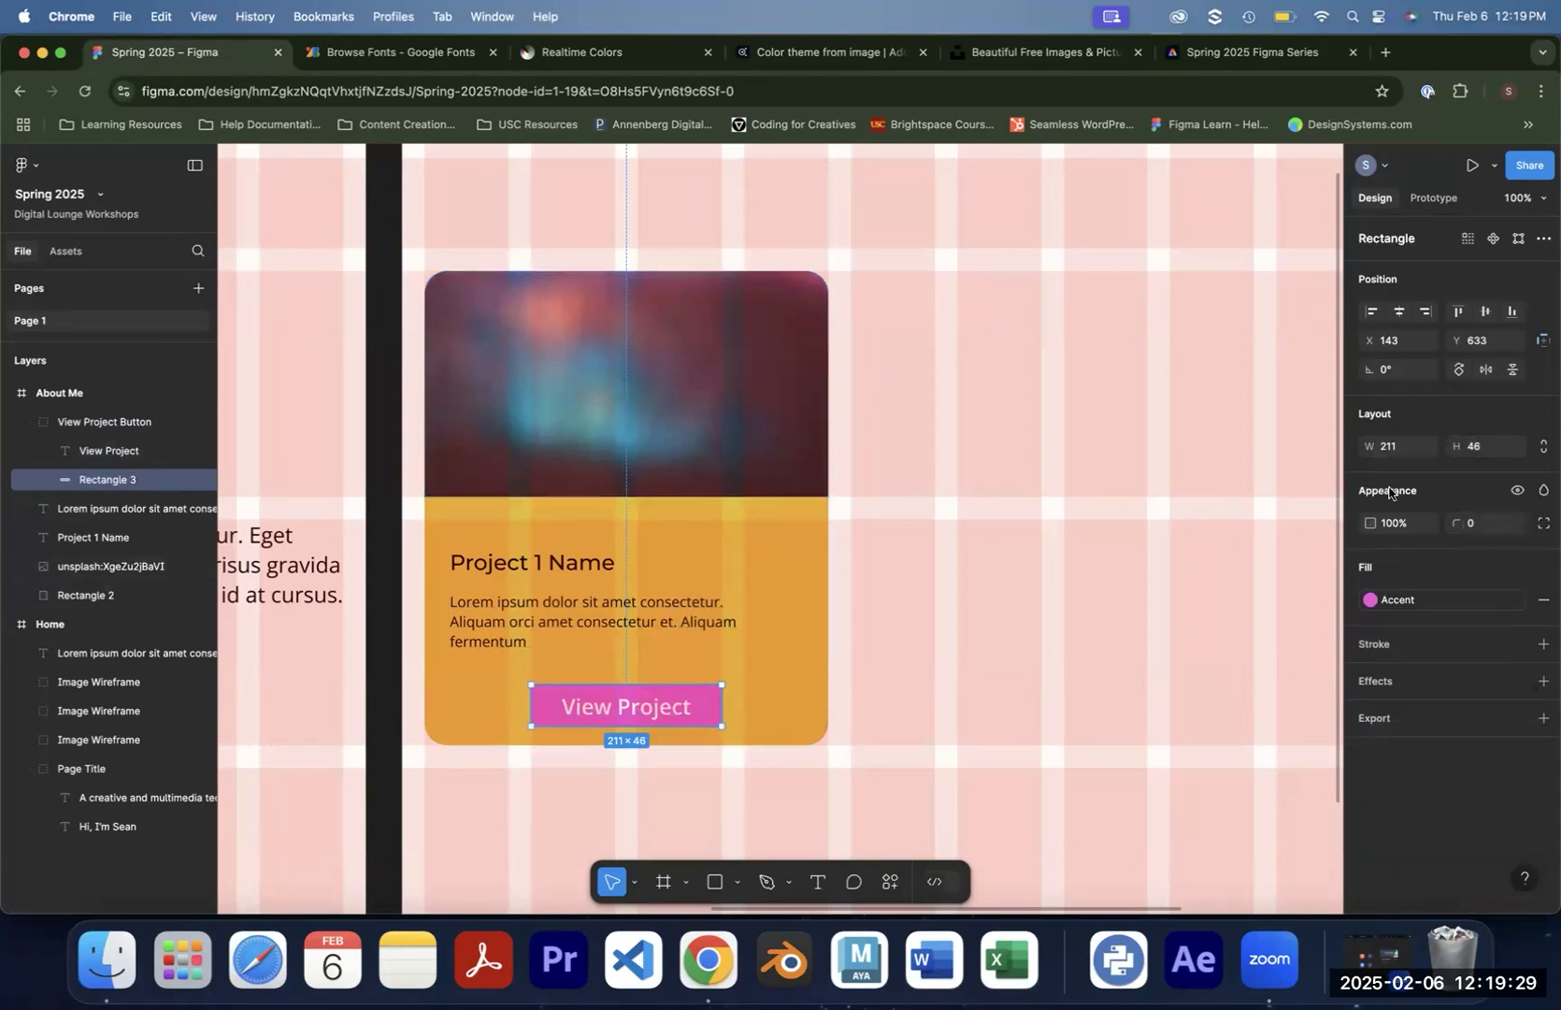
{"action": "left_click_drag", "start_coordinate": [1456, 524], "coordinate": [1465, 523]}
{"action": "left_click_drag", "start_coordinate": [59, 532], "coordinate": [364, 534]}
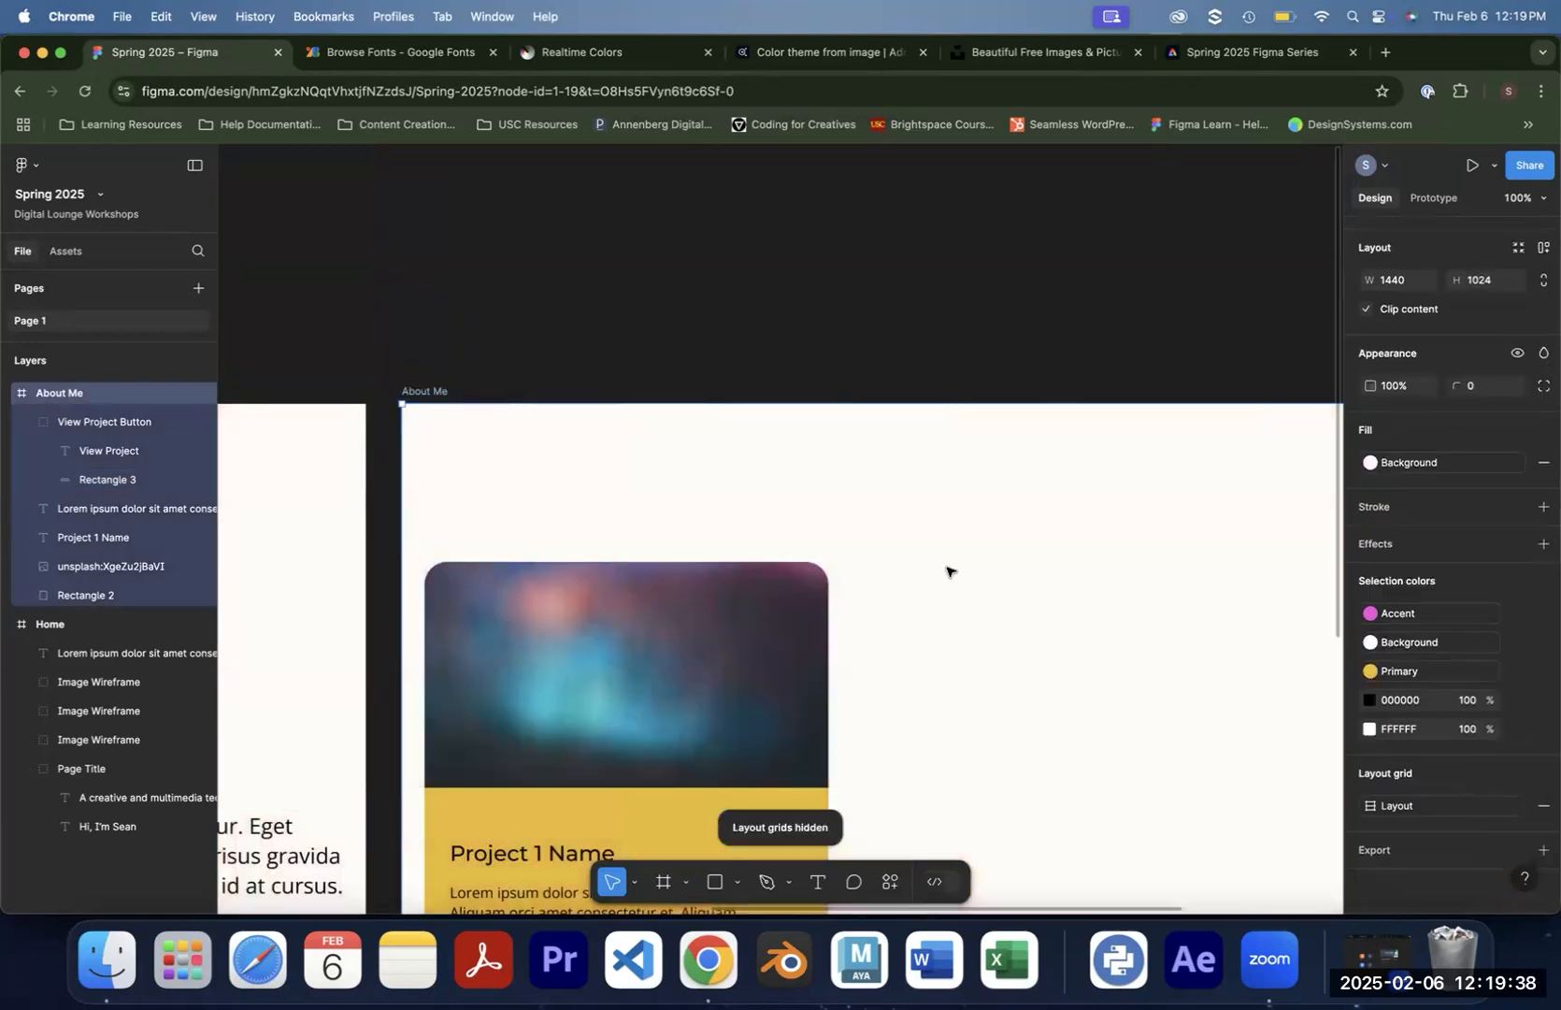
{"action": "scroll", "coordinate": [947, 571], "scroll_direction": "down", "scroll_amount": 6}
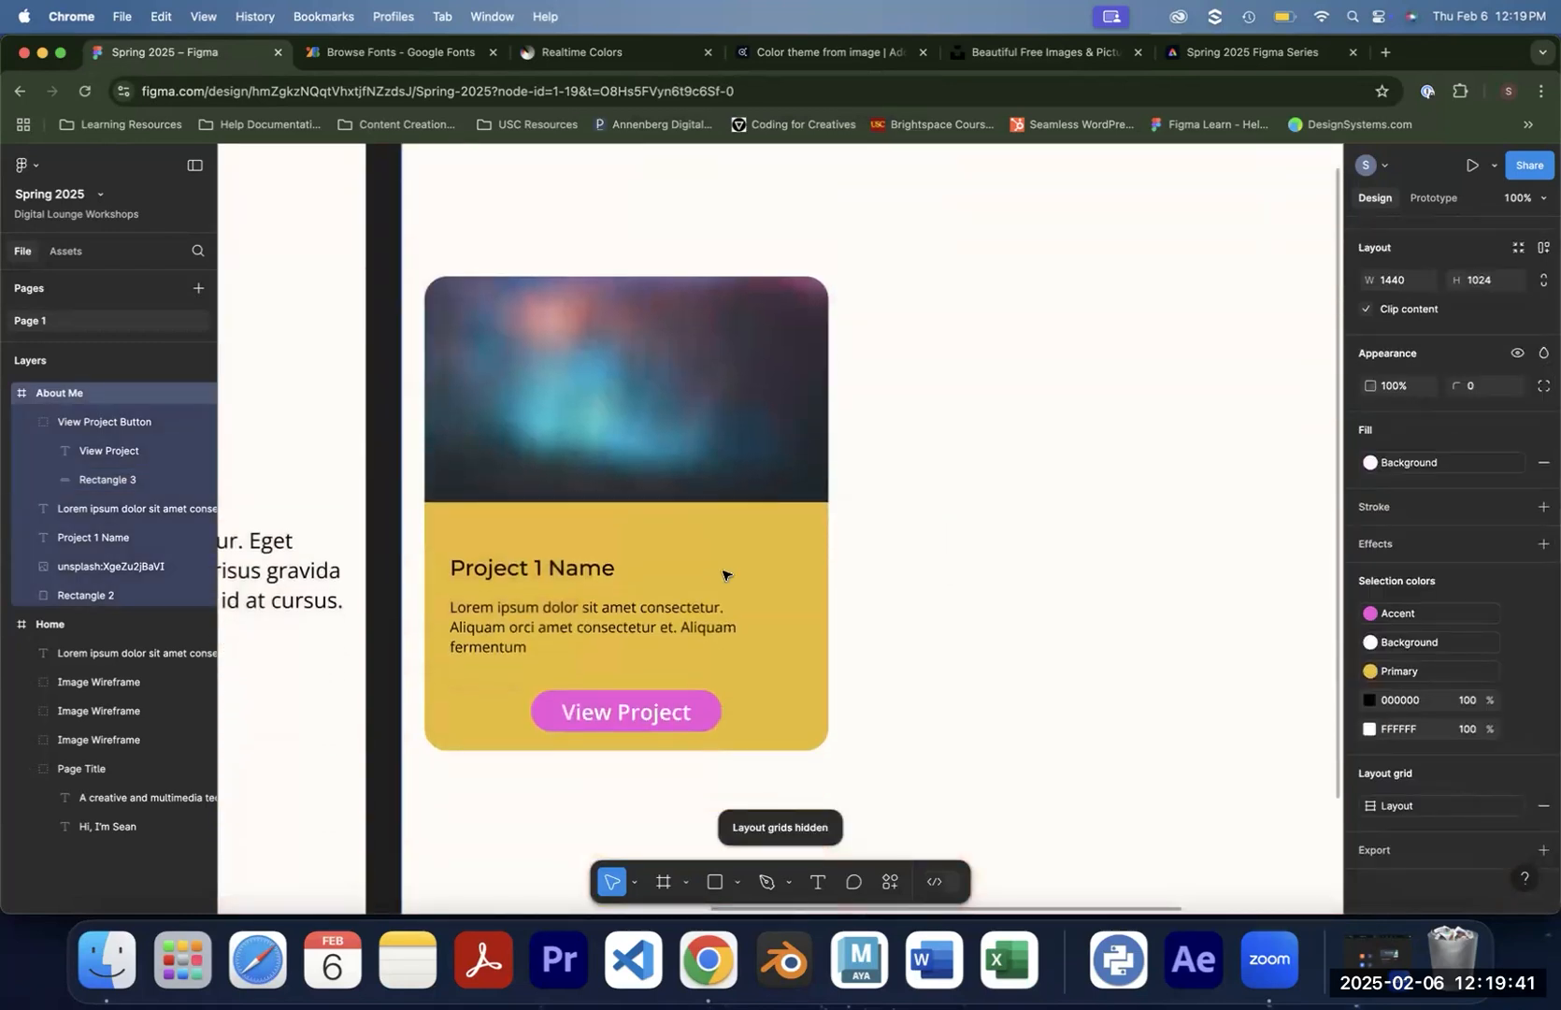
Move the project title, description and View Project button together 20 px up and 10 px right on the yellow card
{"action": "left_click", "coordinate": [508, 579]}
{"action": "left_click", "coordinate": [519, 639], "text": "shift"}
{"action": "left_click", "coordinate": [620, 711], "text": "shift"}
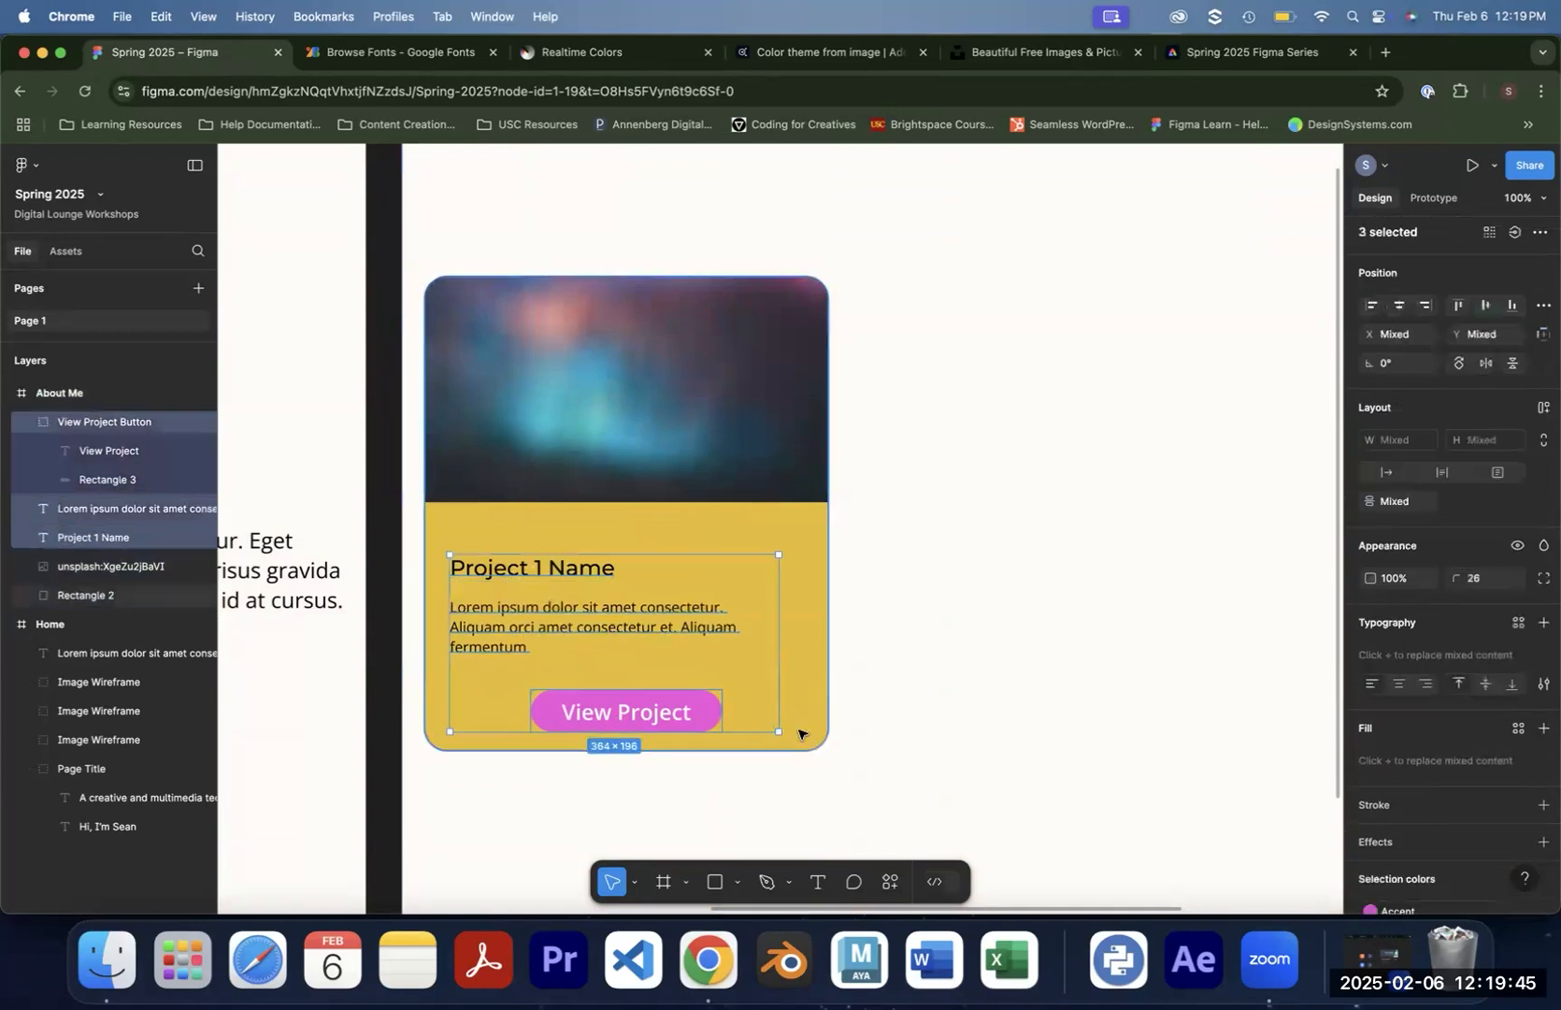
{"action": "key", "text": "shift+Up"}
{"action": "key", "text": "shift+Up"}
{"action": "key", "text": "shift+Right"}
{"action": "key", "text": "shift+Right"}
{"action": "key", "text": "shift+Left"}
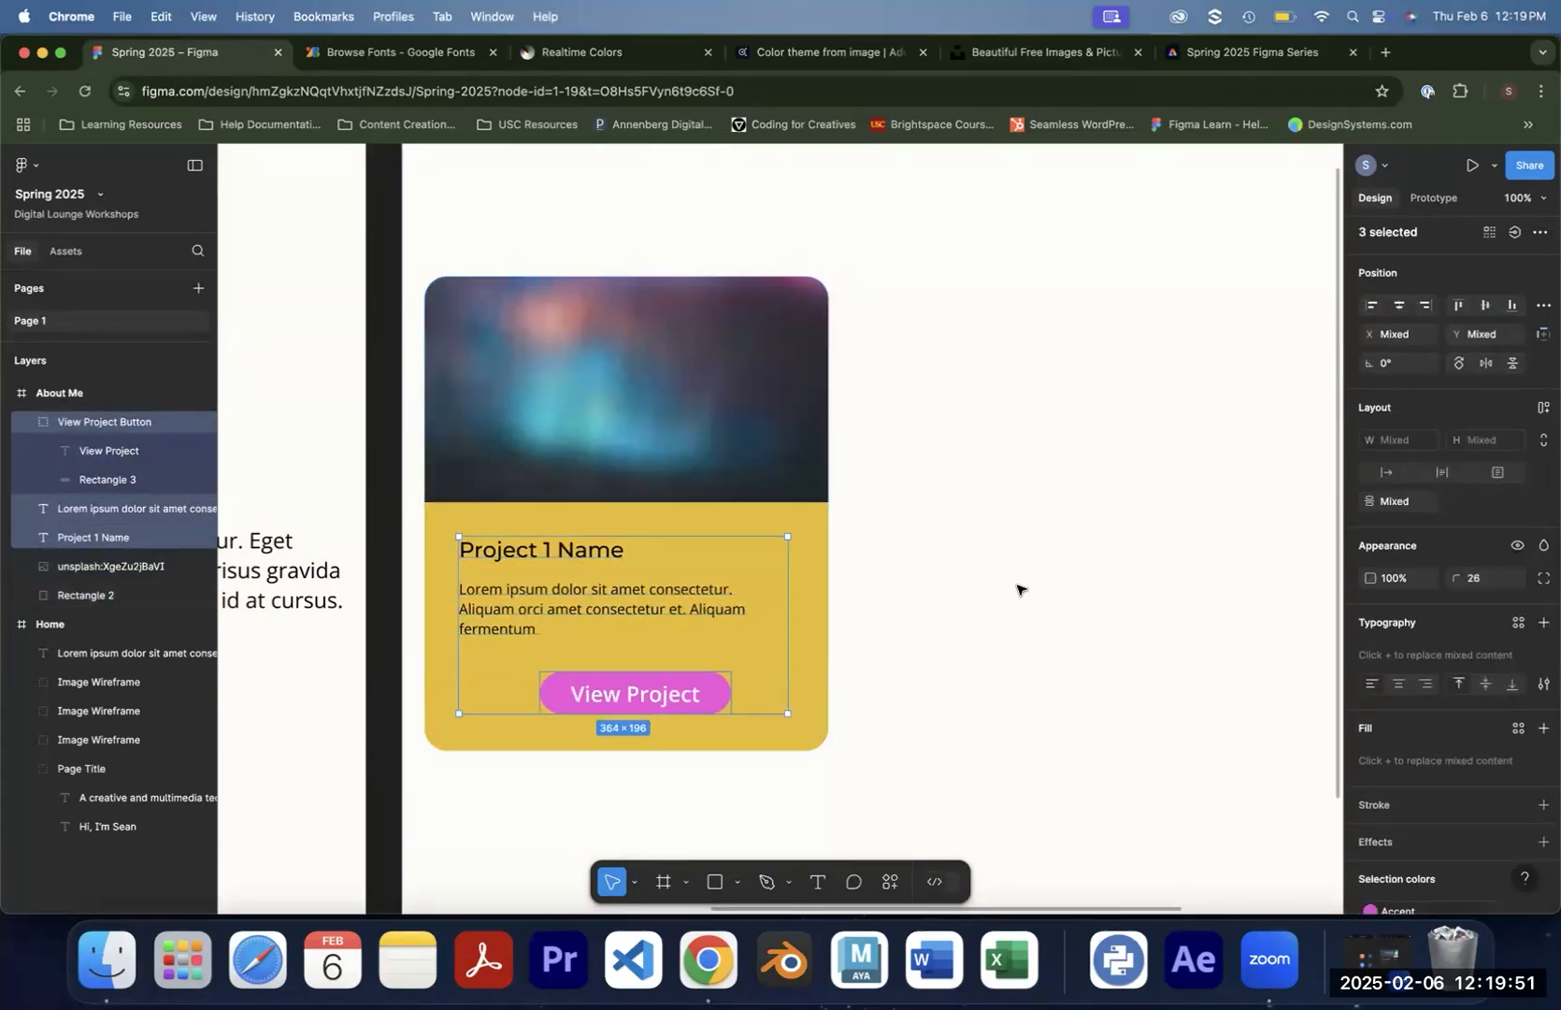
{"action": "left_click", "coordinate": [1018, 589]}
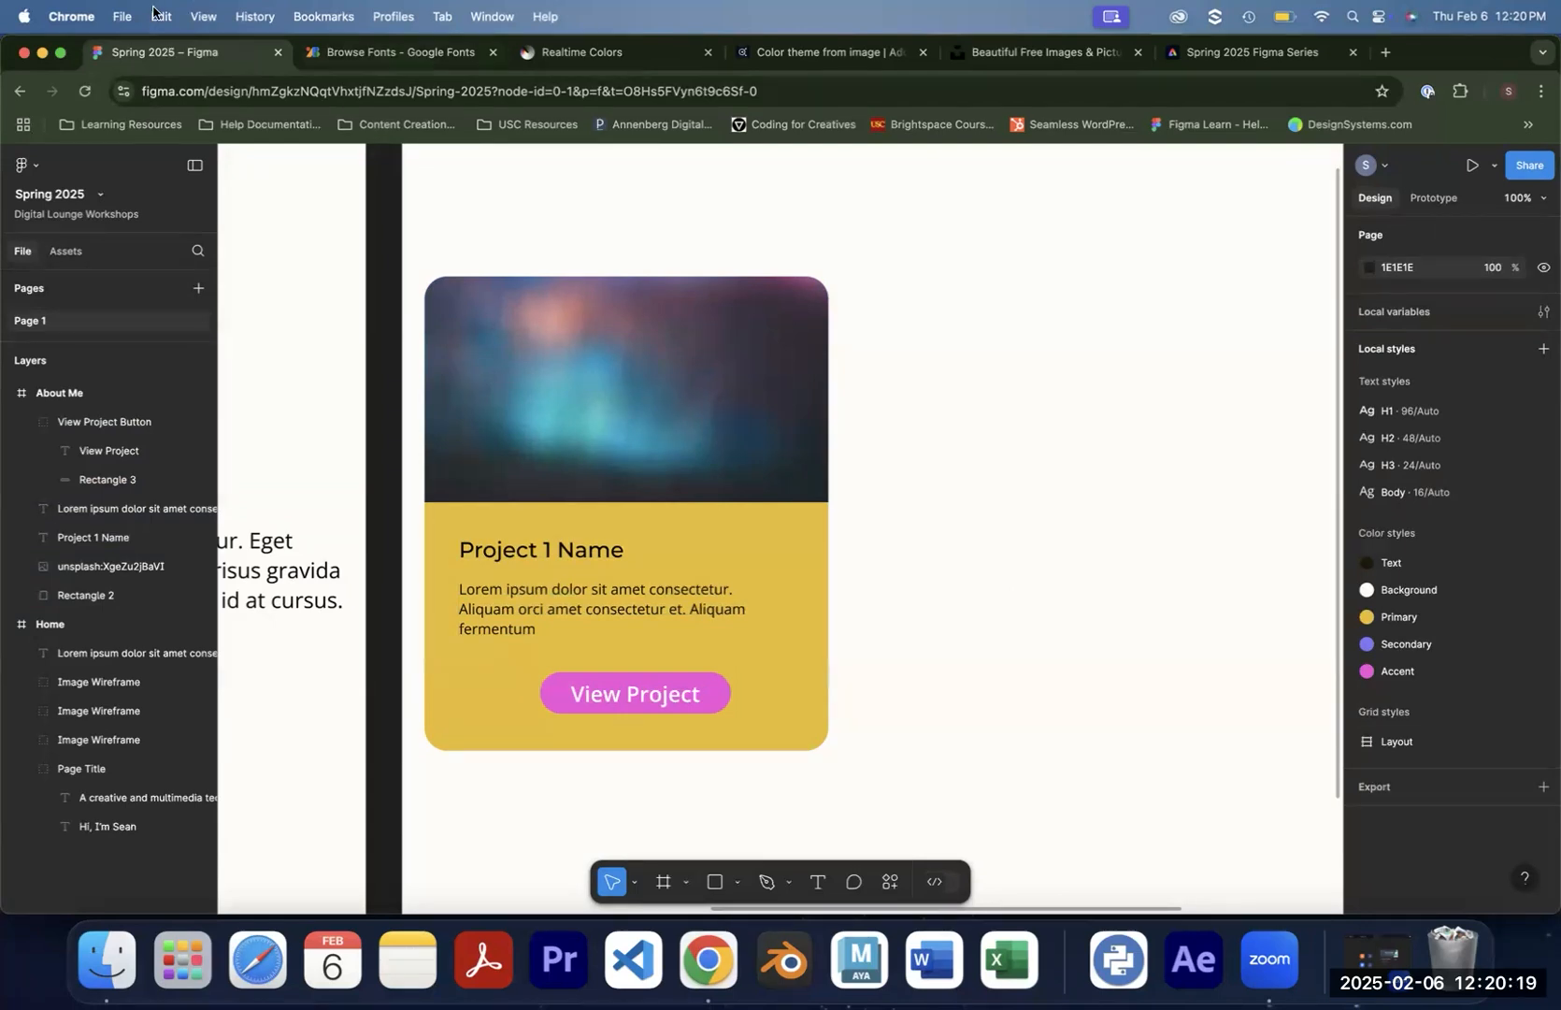
Leave the design file for the files overview and browse the featured presentations and design resources in the Figma Community
{"action": "left_click", "coordinate": [37, 168]}
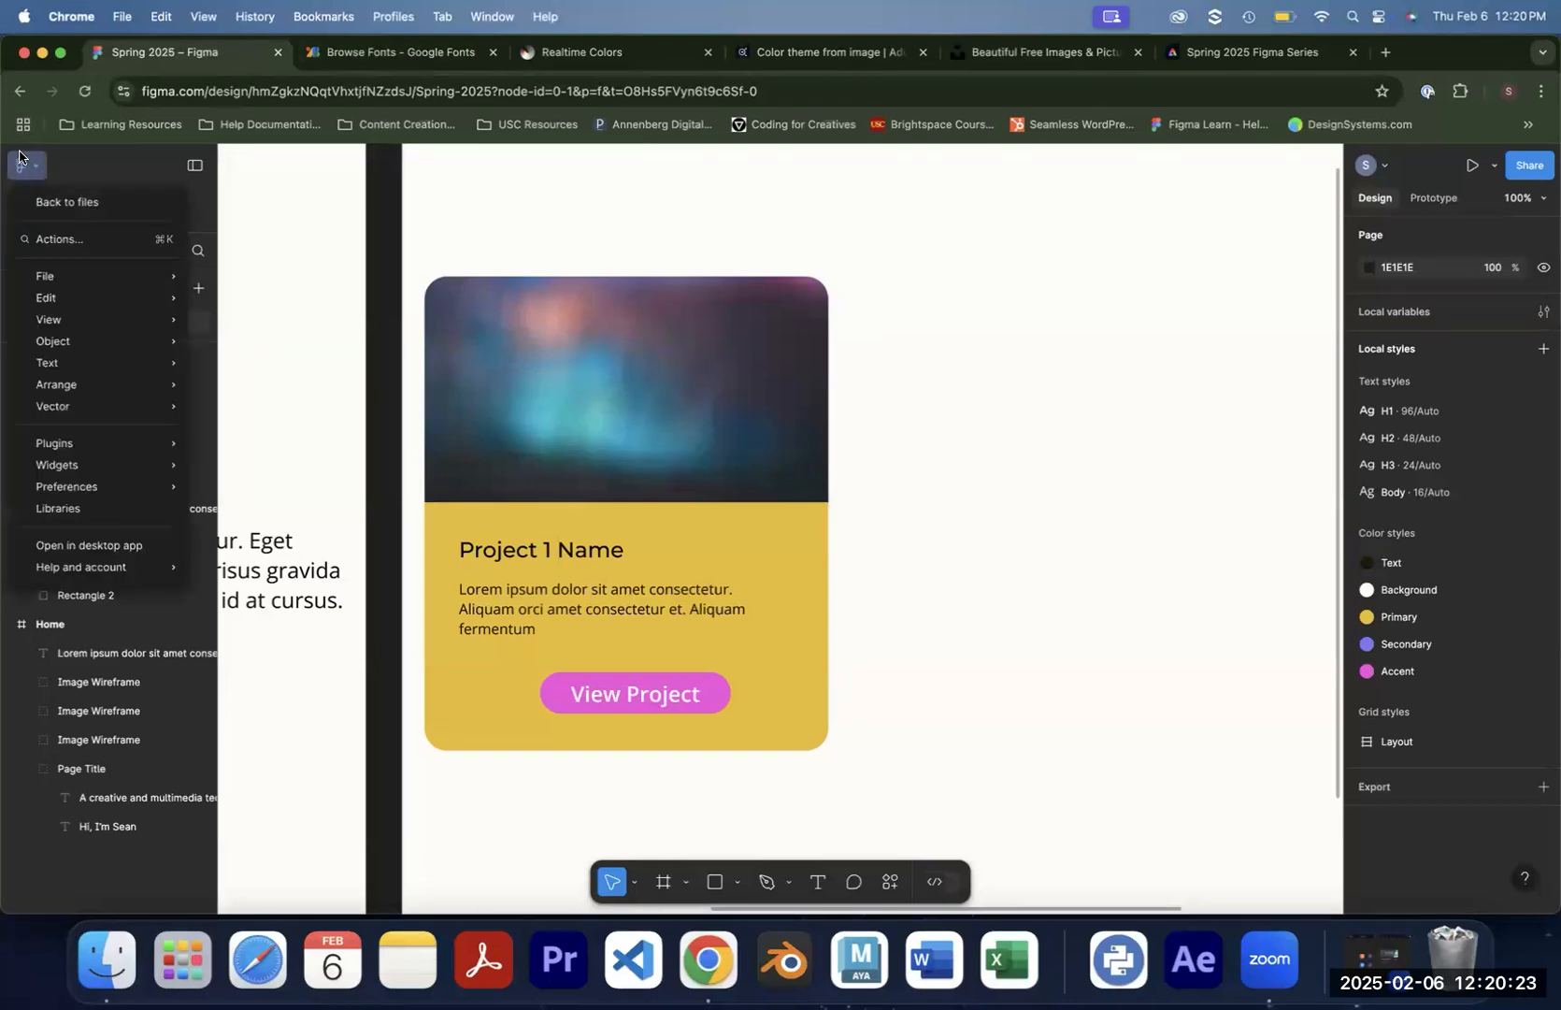
{"action": "left_click", "coordinate": [76, 201]}
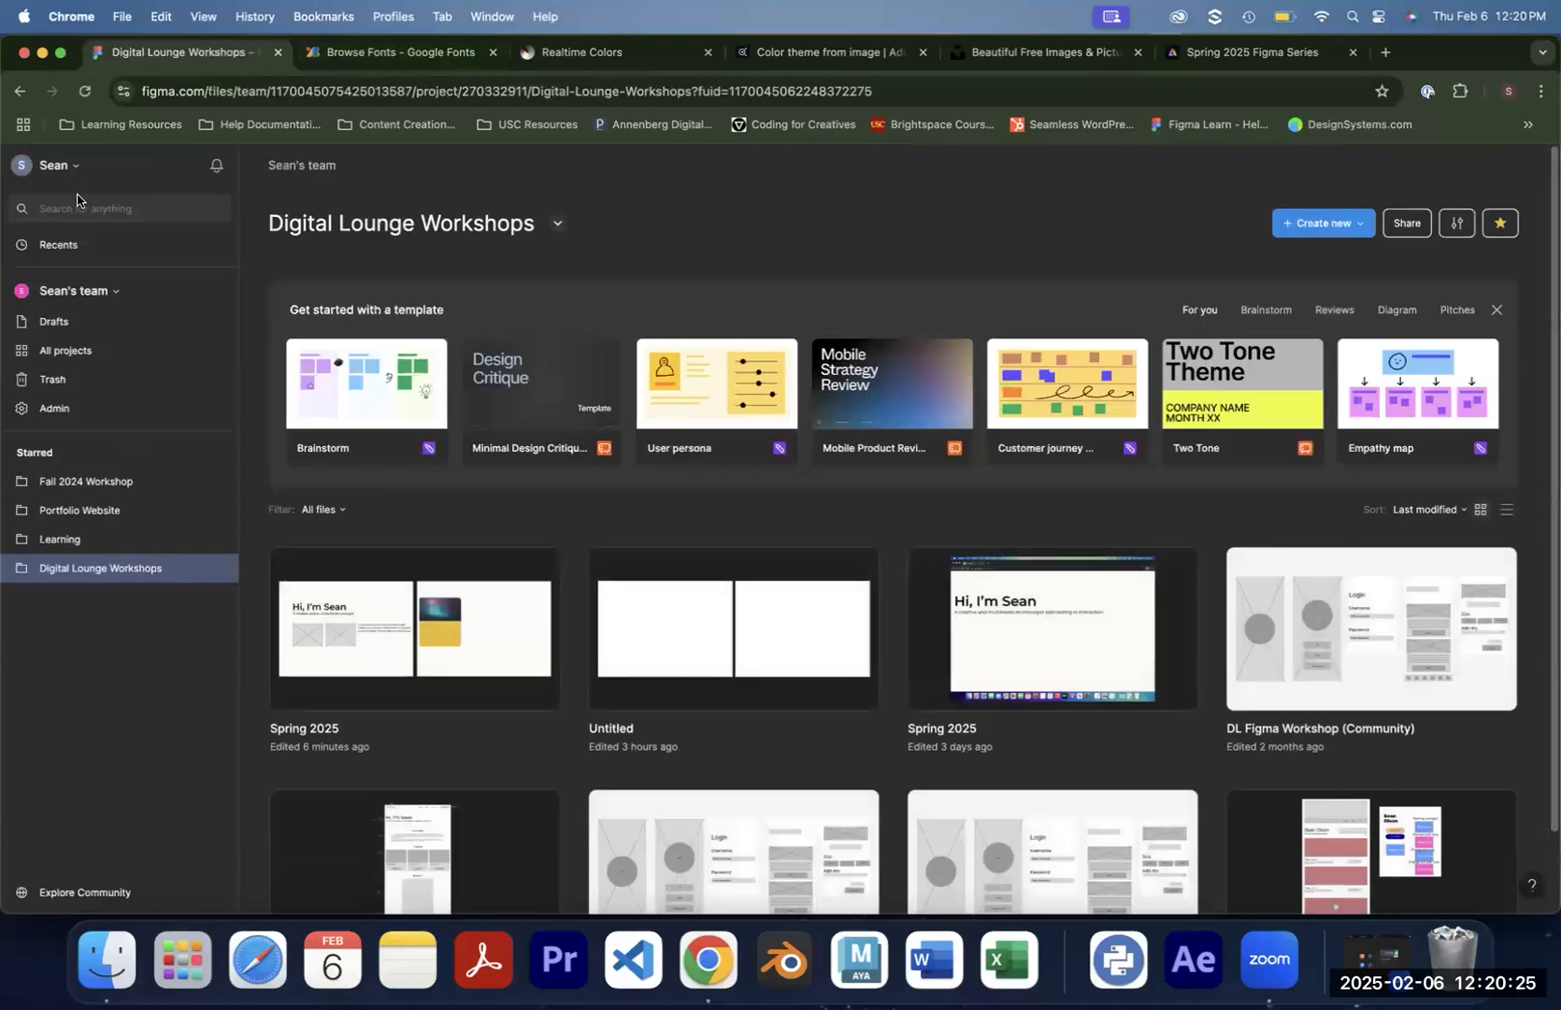
{"action": "left_click", "coordinate": [63, 893]}
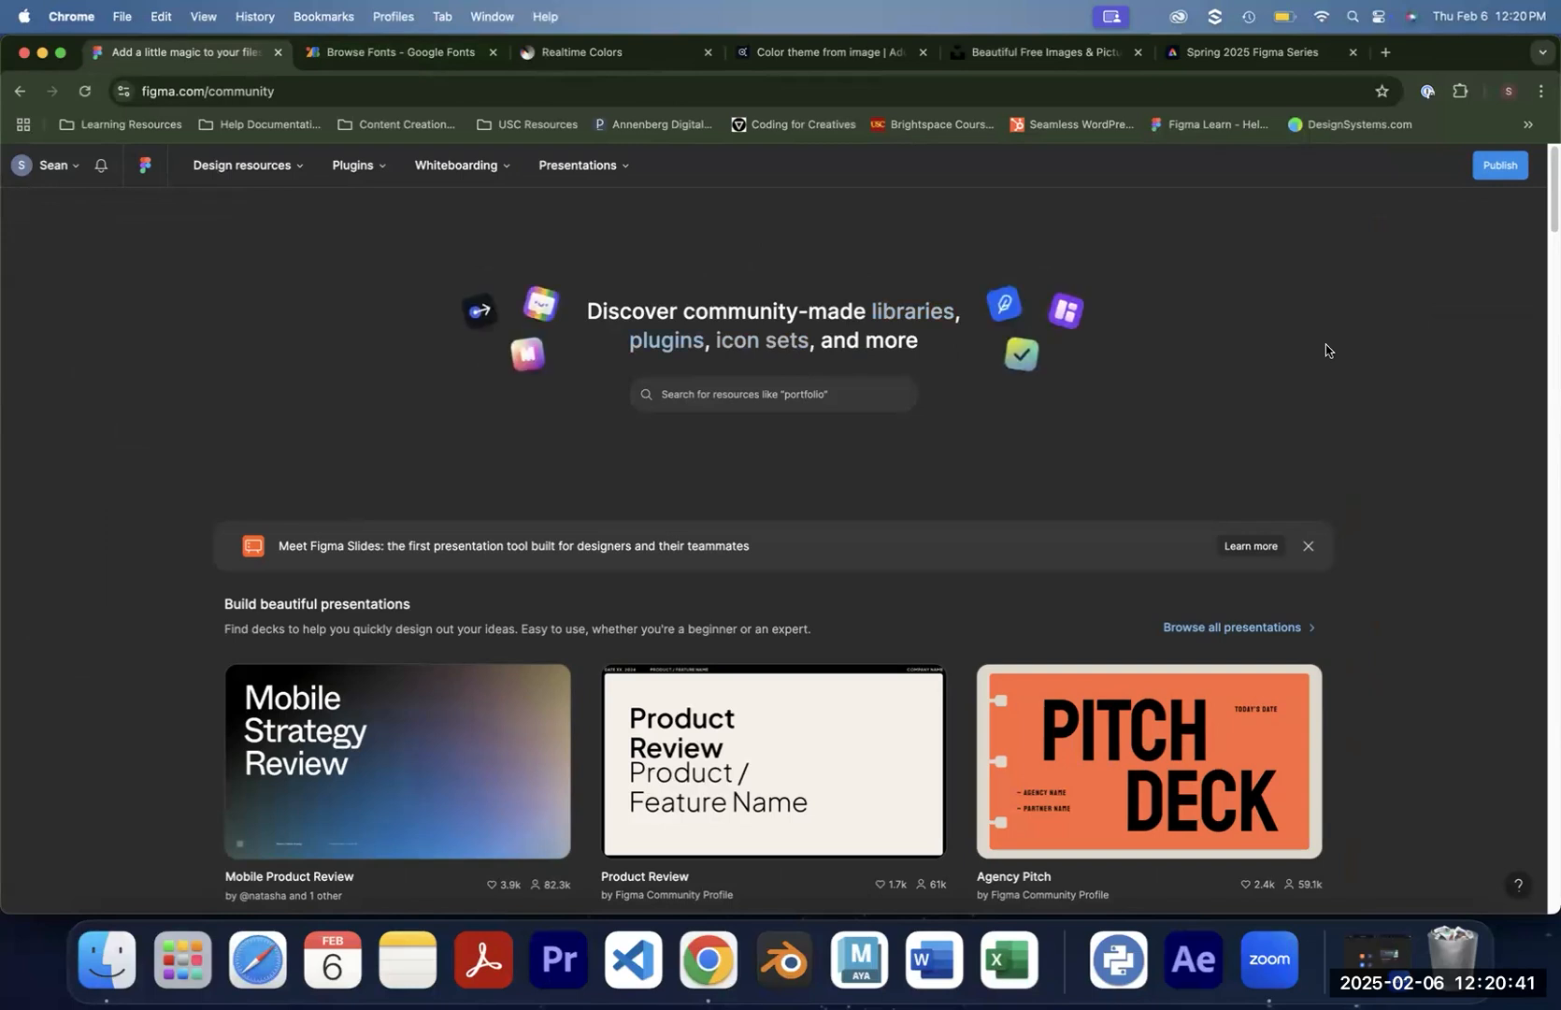
{"action": "scroll", "coordinate": [1326, 344], "scroll_direction": "down", "scroll_amount": 10}
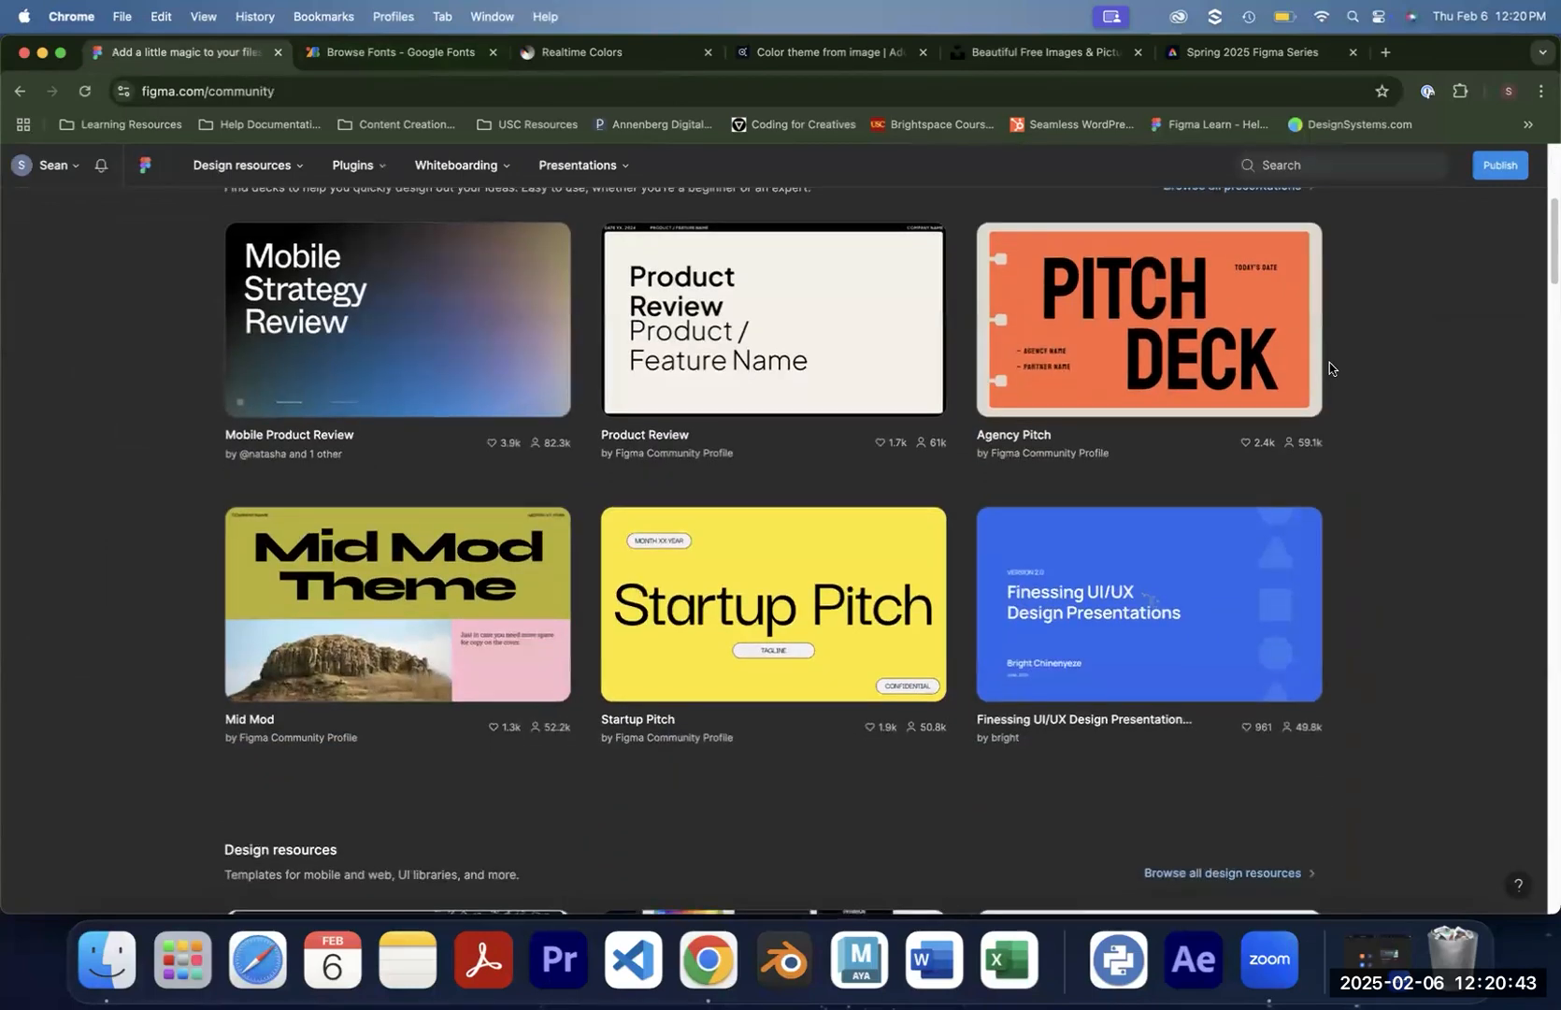
{"action": "scroll", "coordinate": [1330, 368], "scroll_direction": "down", "scroll_amount": 4}
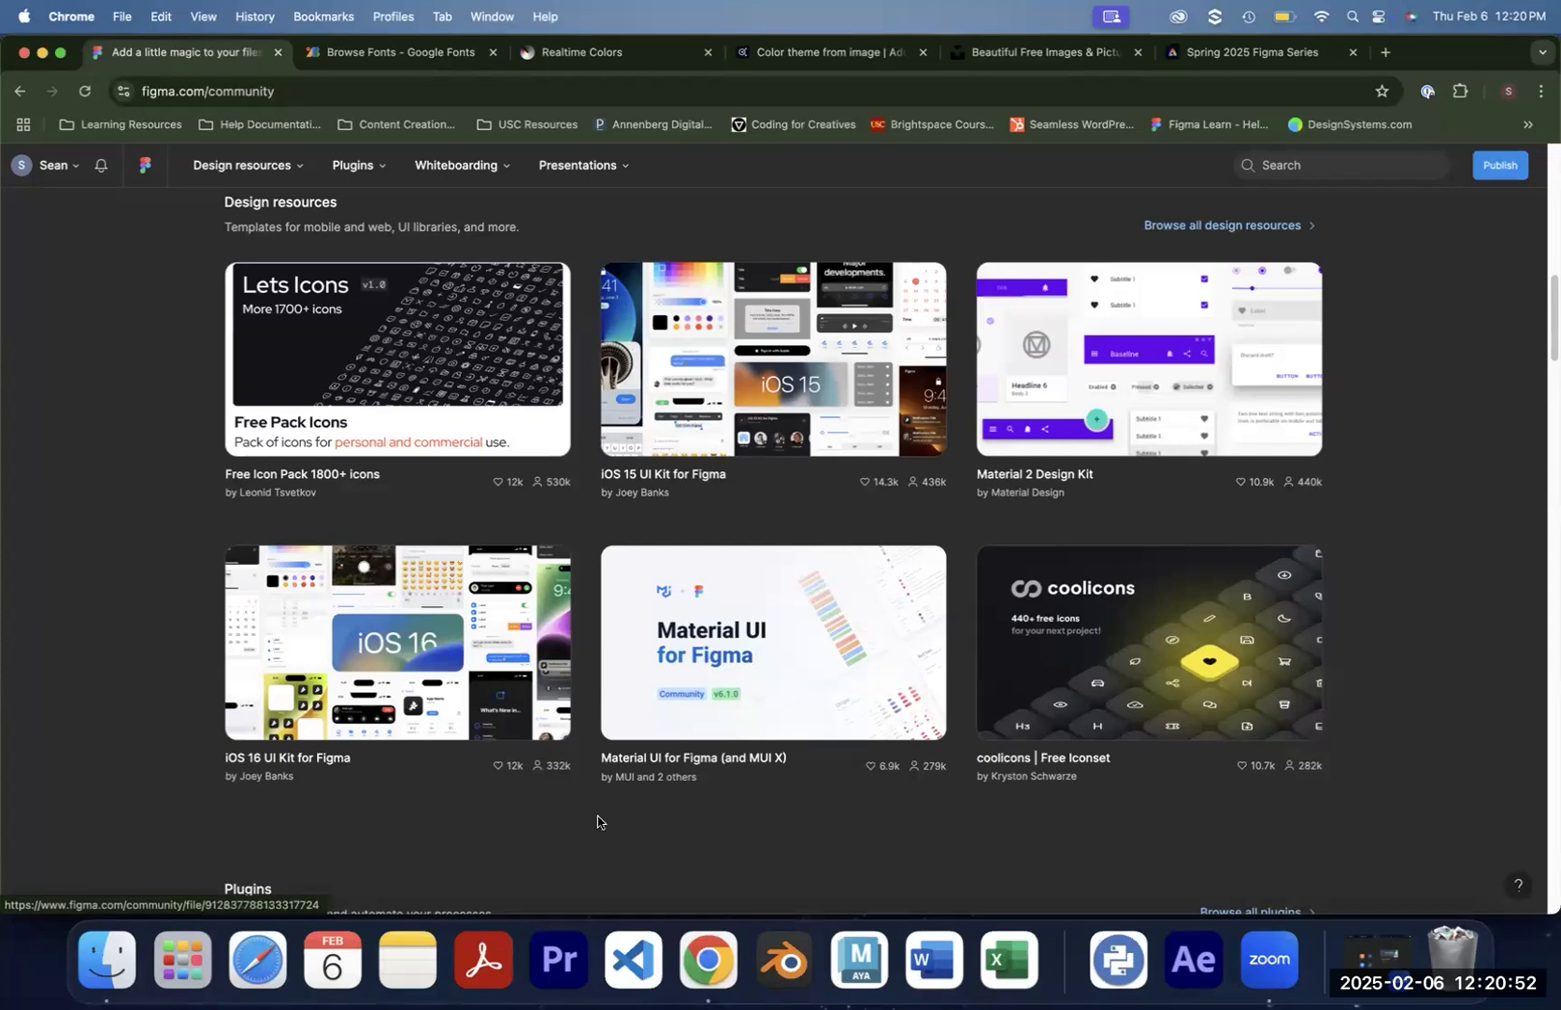
Search the Community for "apple" and open the Apple Design Resources - macOS kit as a Figma design file
{"action": "scroll", "coordinate": [581, 477], "scroll_direction": "up", "scroll_amount": 10}
{"action": "left_click", "coordinate": [699, 358]}
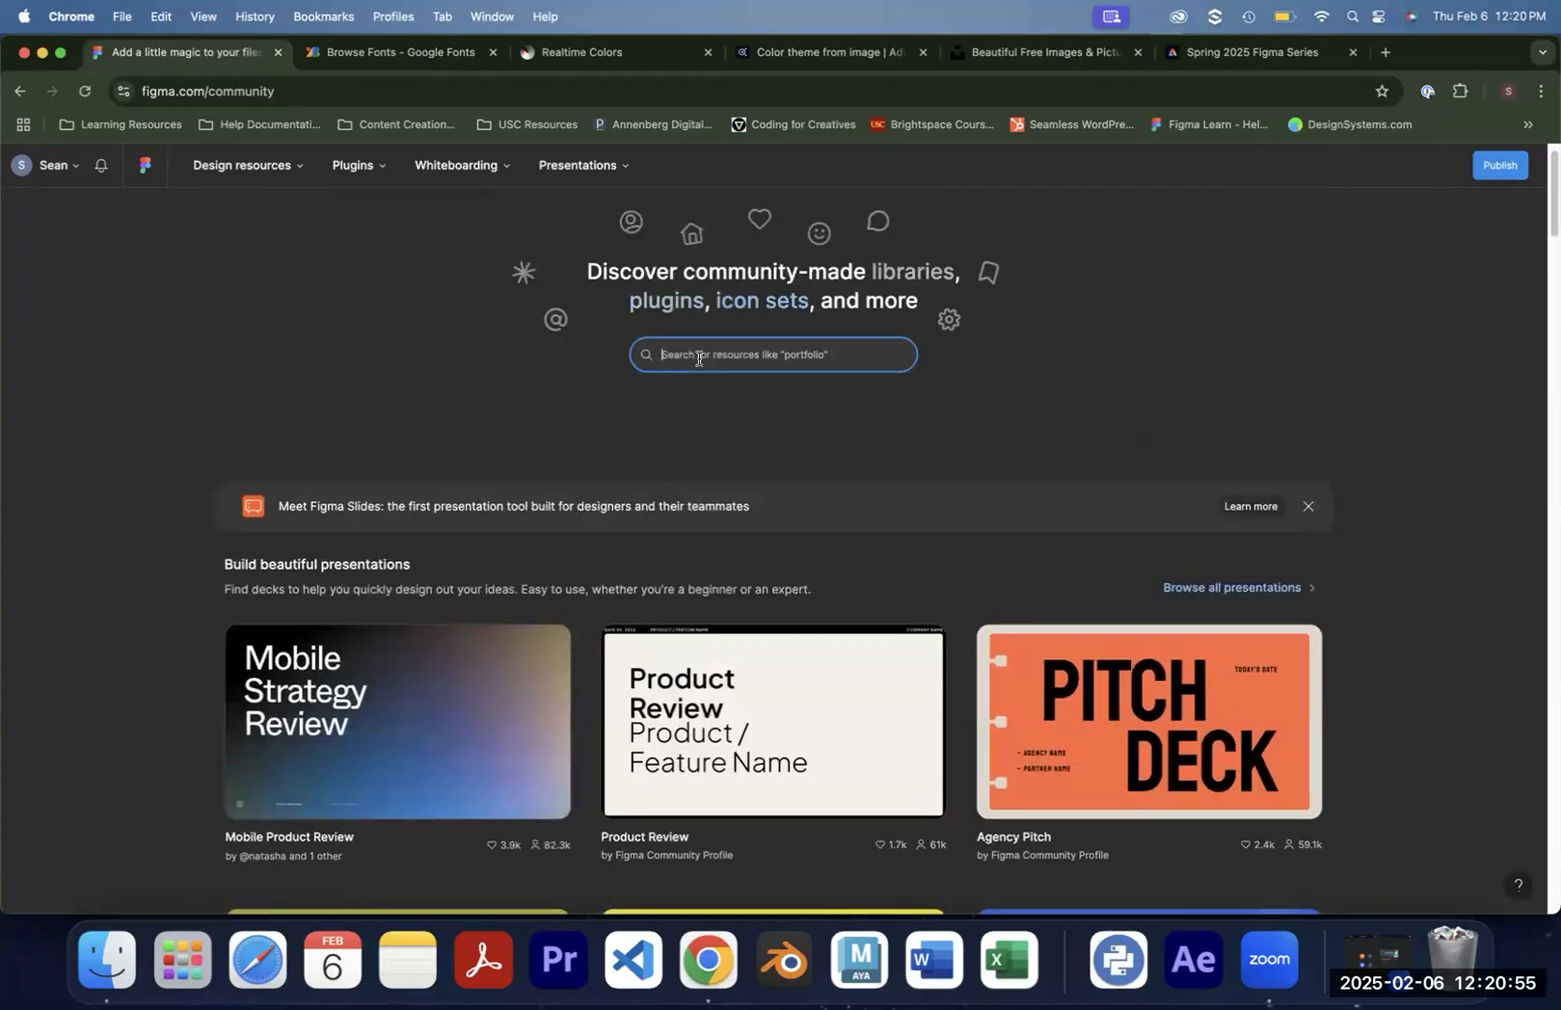
{"action": "type", "text": "ap"}
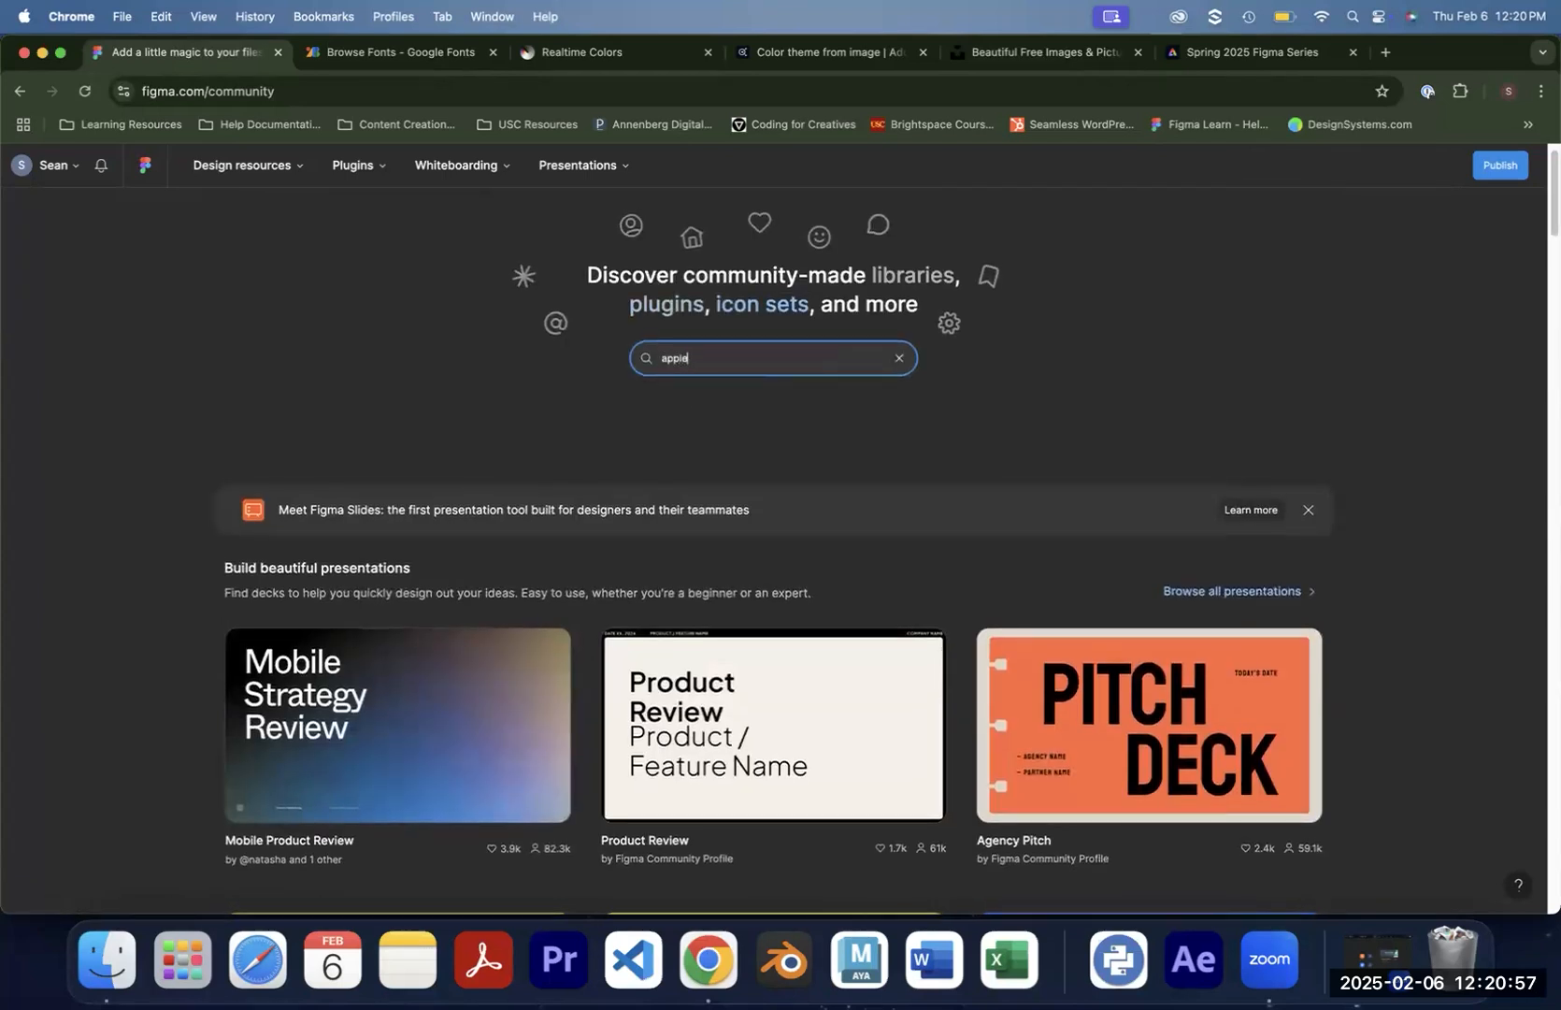
{"action": "type", "text": "ple"}
{"action": "key", "text": "Return"}
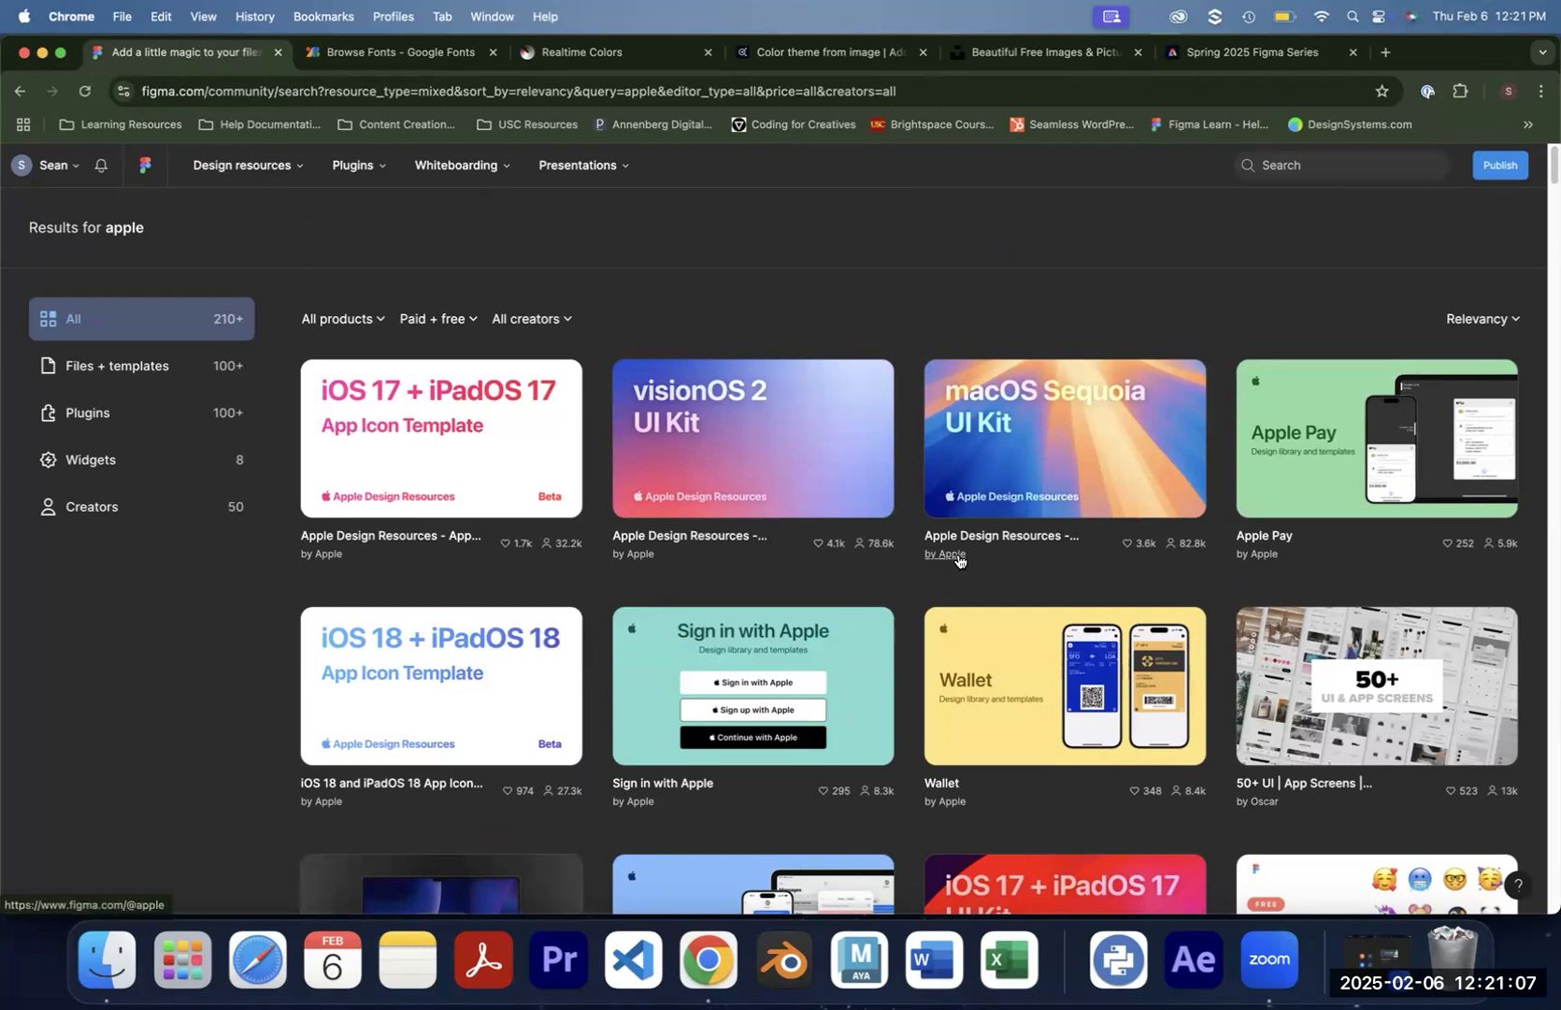
{"action": "left_click", "coordinate": [1030, 444]}
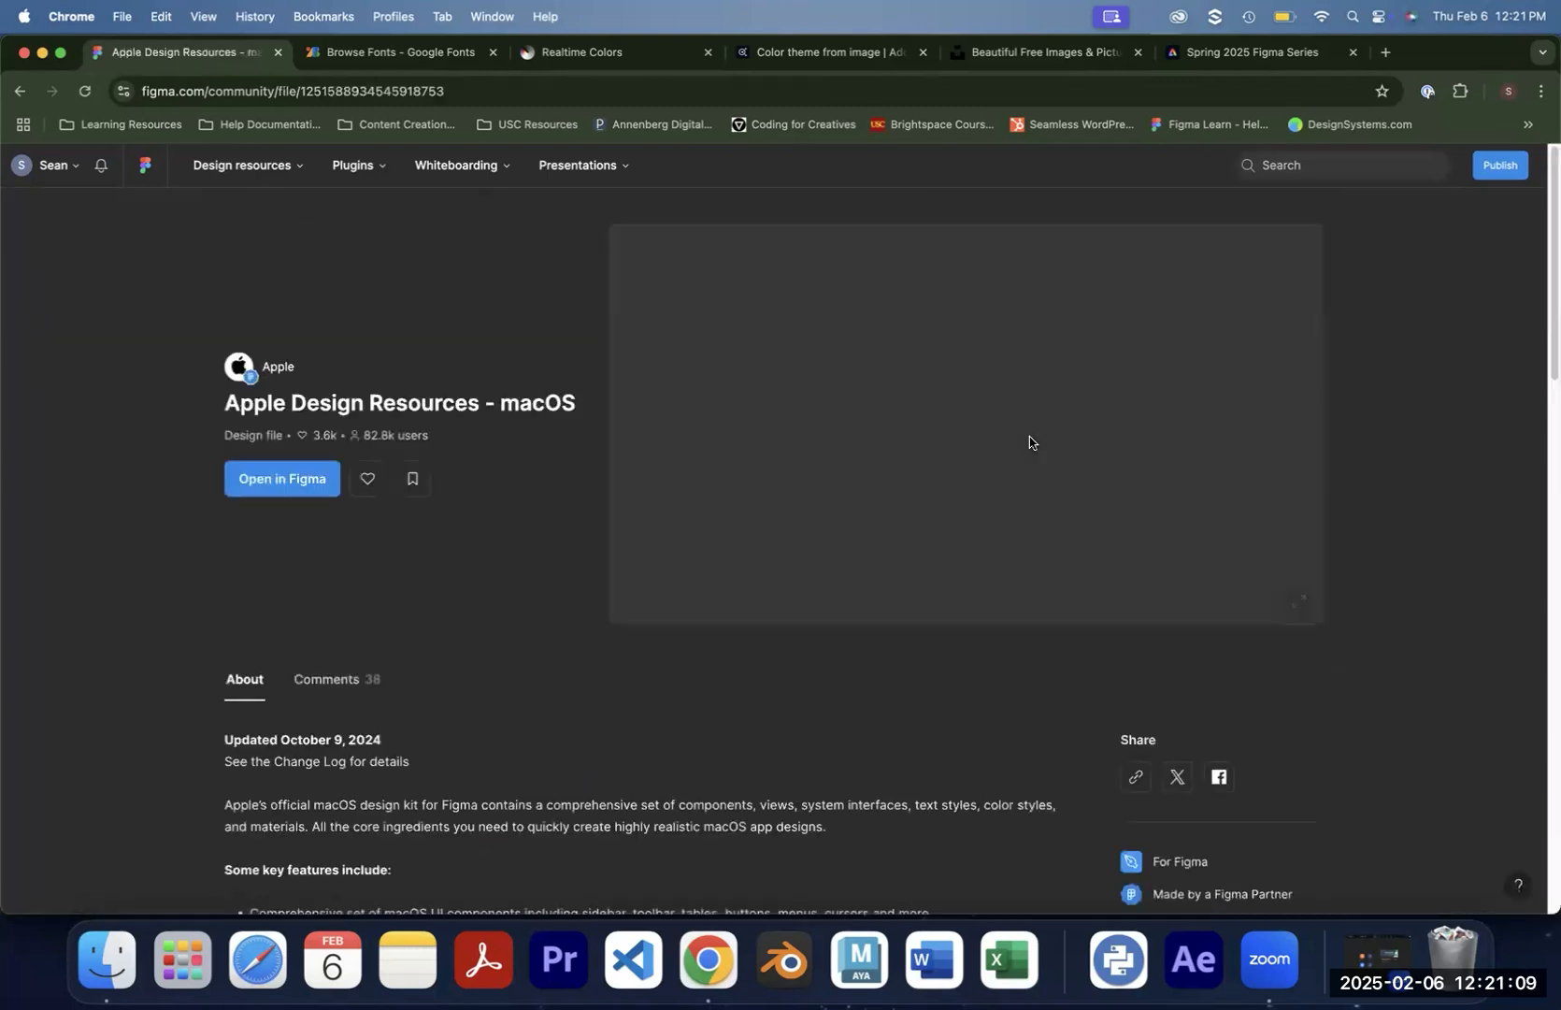
{"action": "left_click", "coordinate": [264, 538]}
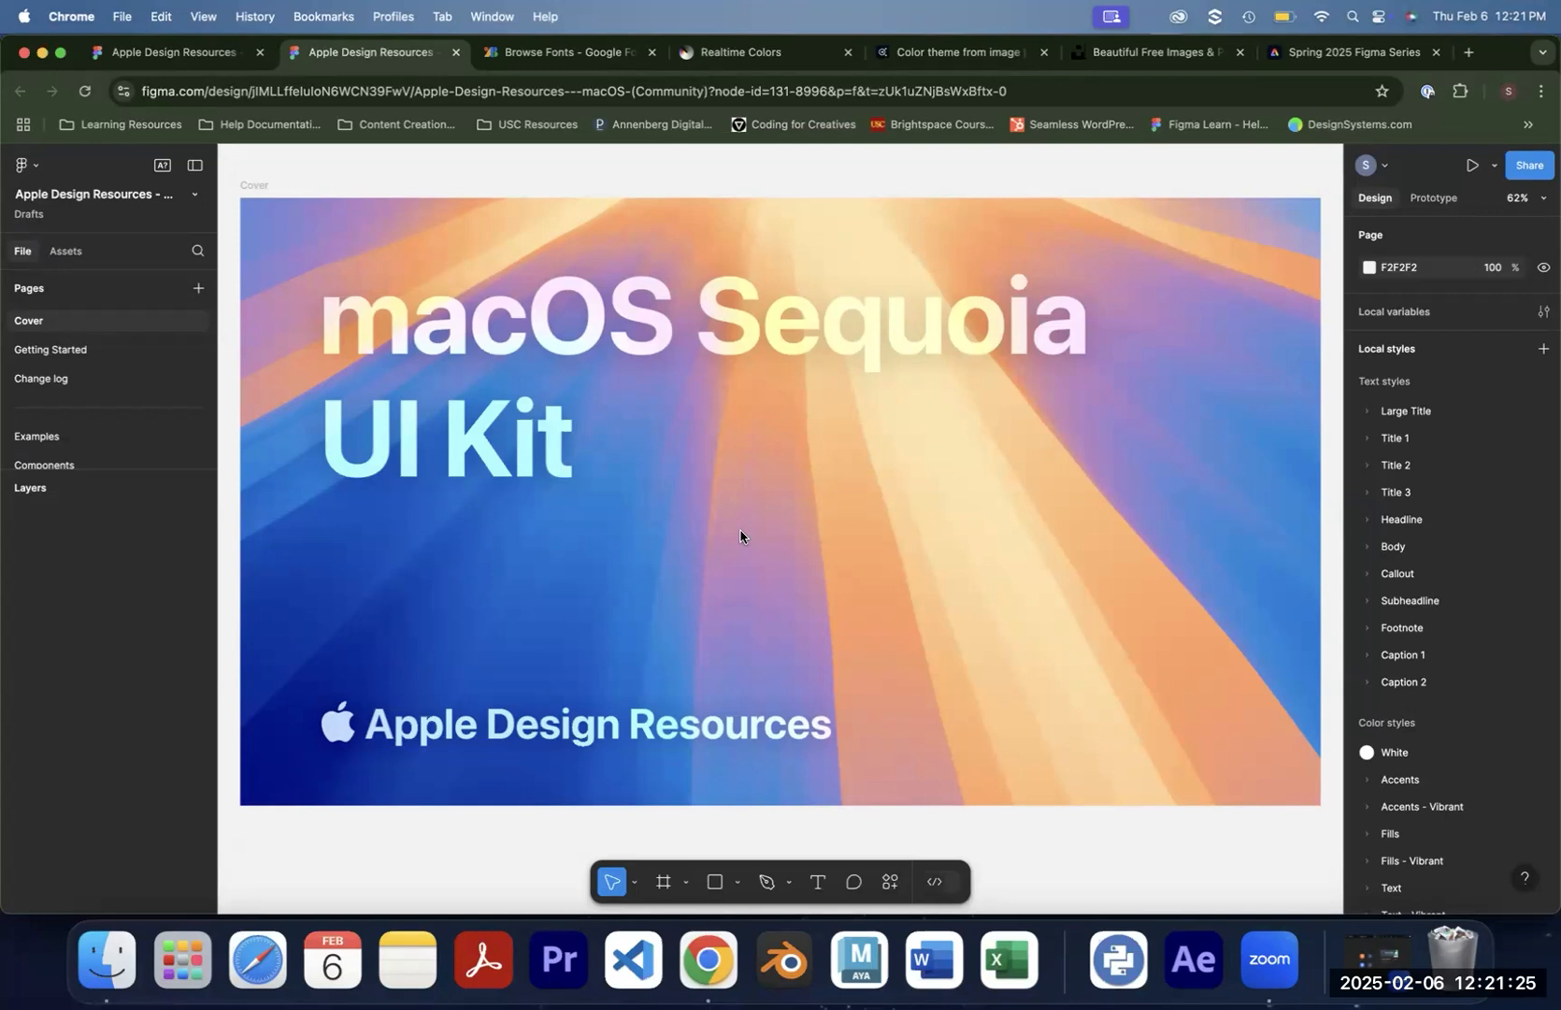
Look through the macOS kit's Getting Started, Change log and Desktop Template pages
{"action": "left_click", "coordinate": [58, 350]}
{"action": "scroll", "coordinate": [699, 491], "scroll_direction": "down", "scroll_amount": 5}
{"action": "left_click", "coordinate": [46, 383]}
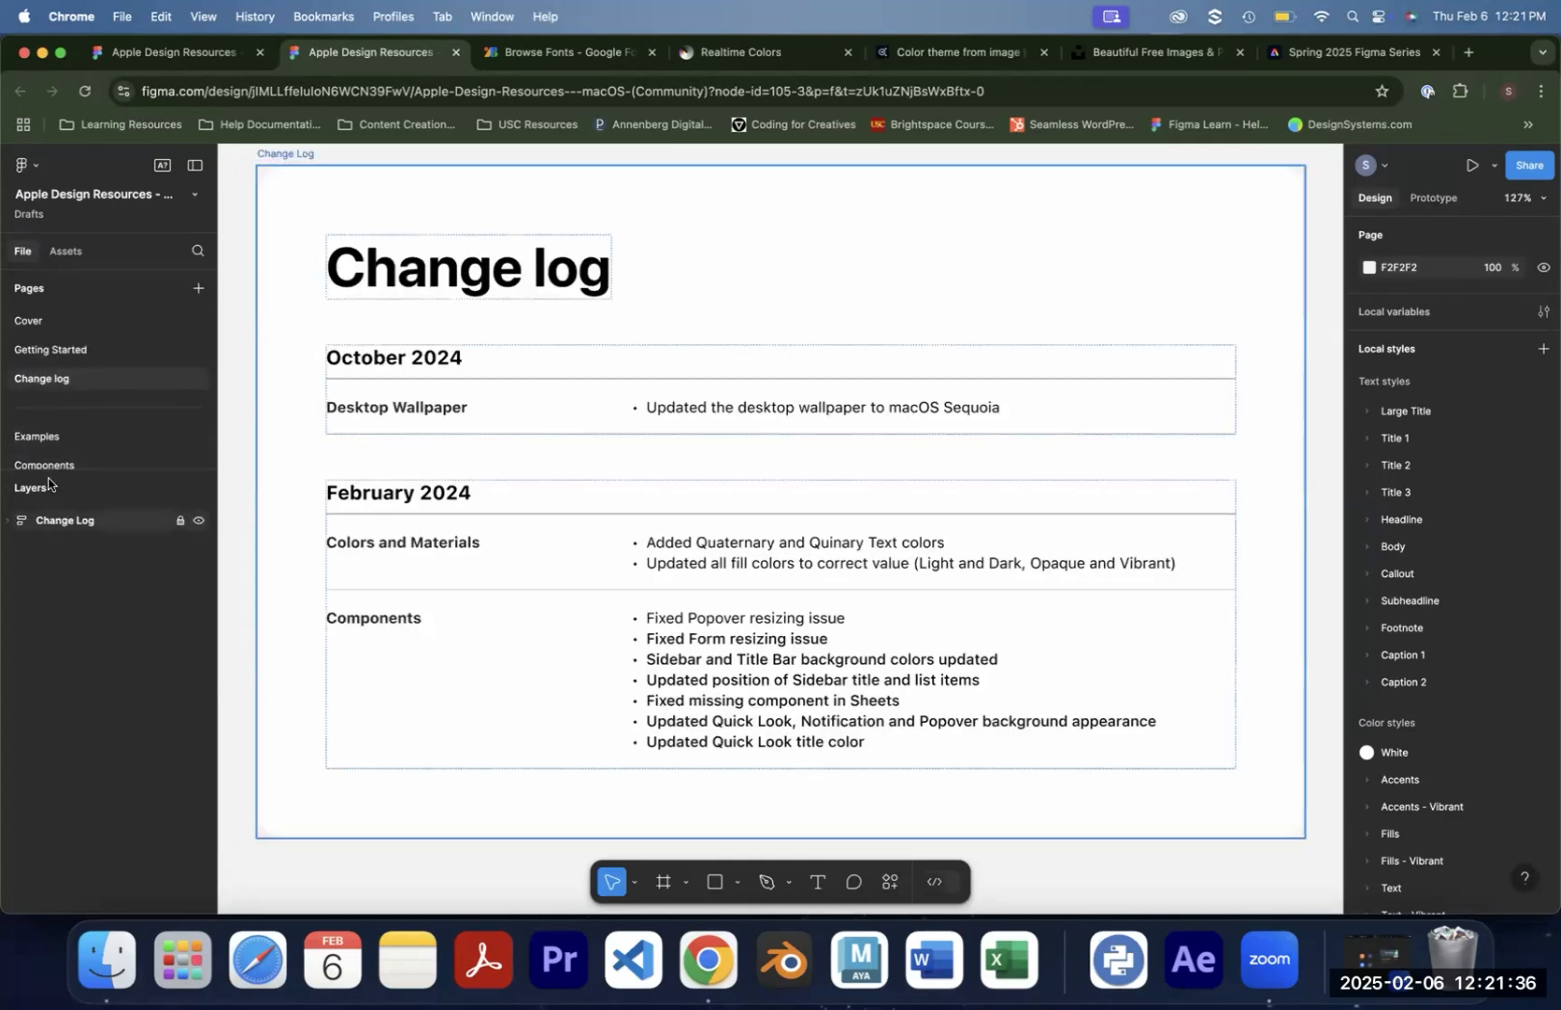
{"action": "scroll", "coordinate": [91, 325], "scroll_direction": "down", "scroll_amount": 4}
{"action": "scroll", "coordinate": [98, 337], "scroll_direction": "up", "scroll_amount": 1}
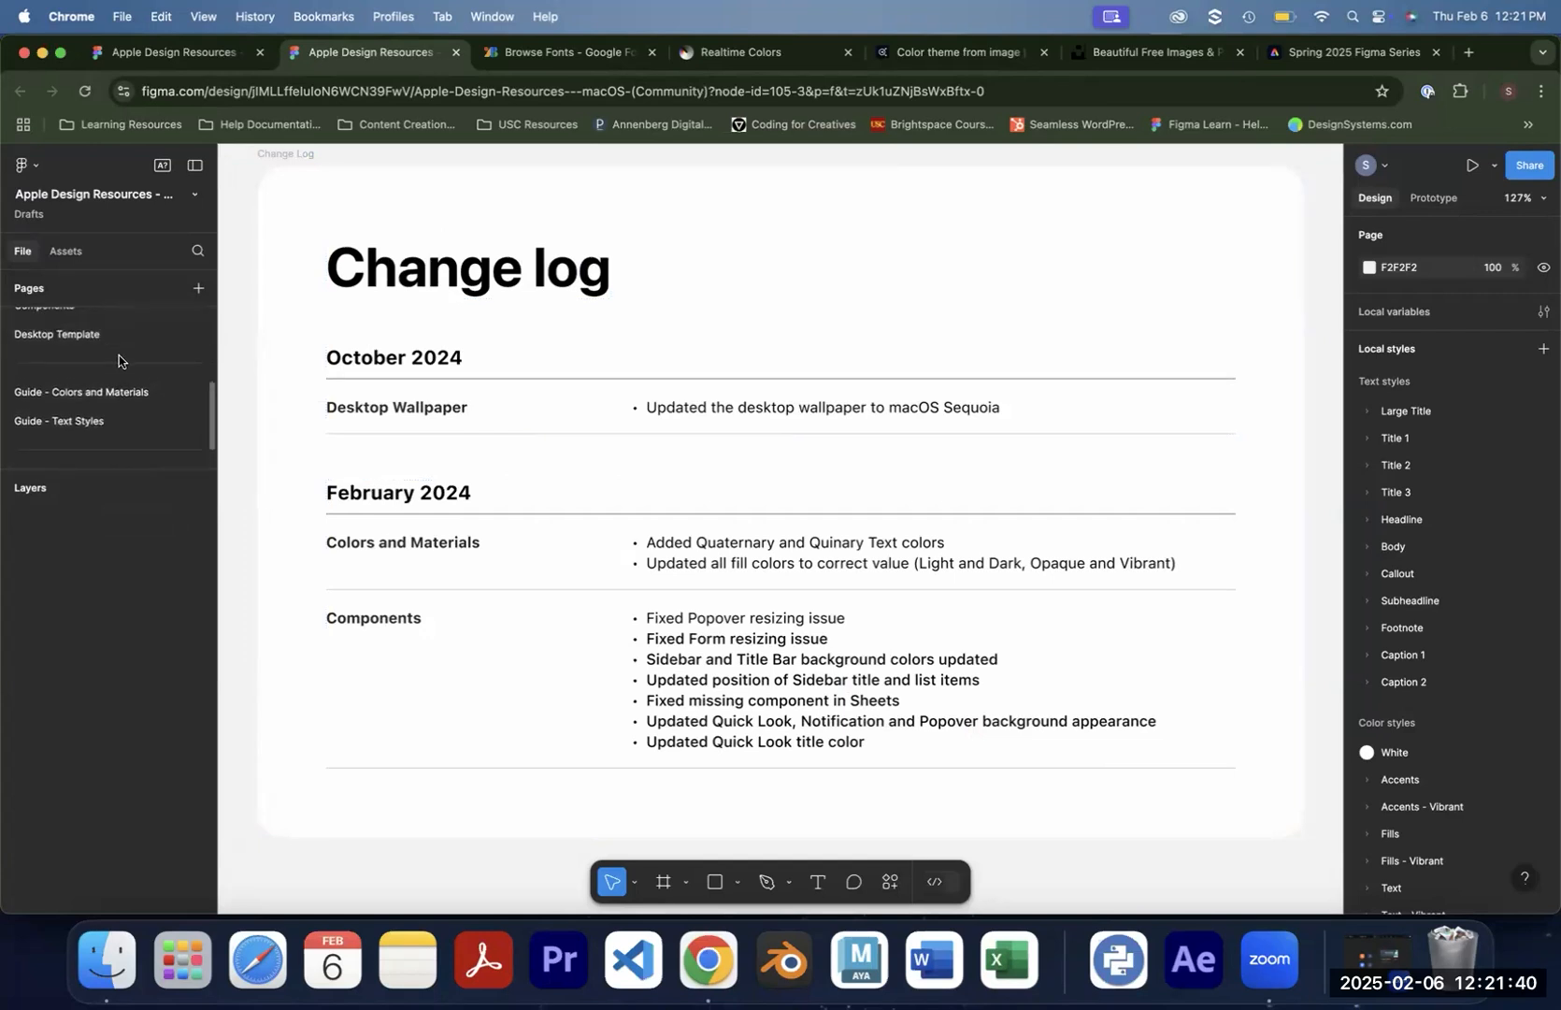
{"action": "left_click", "coordinate": [106, 338]}
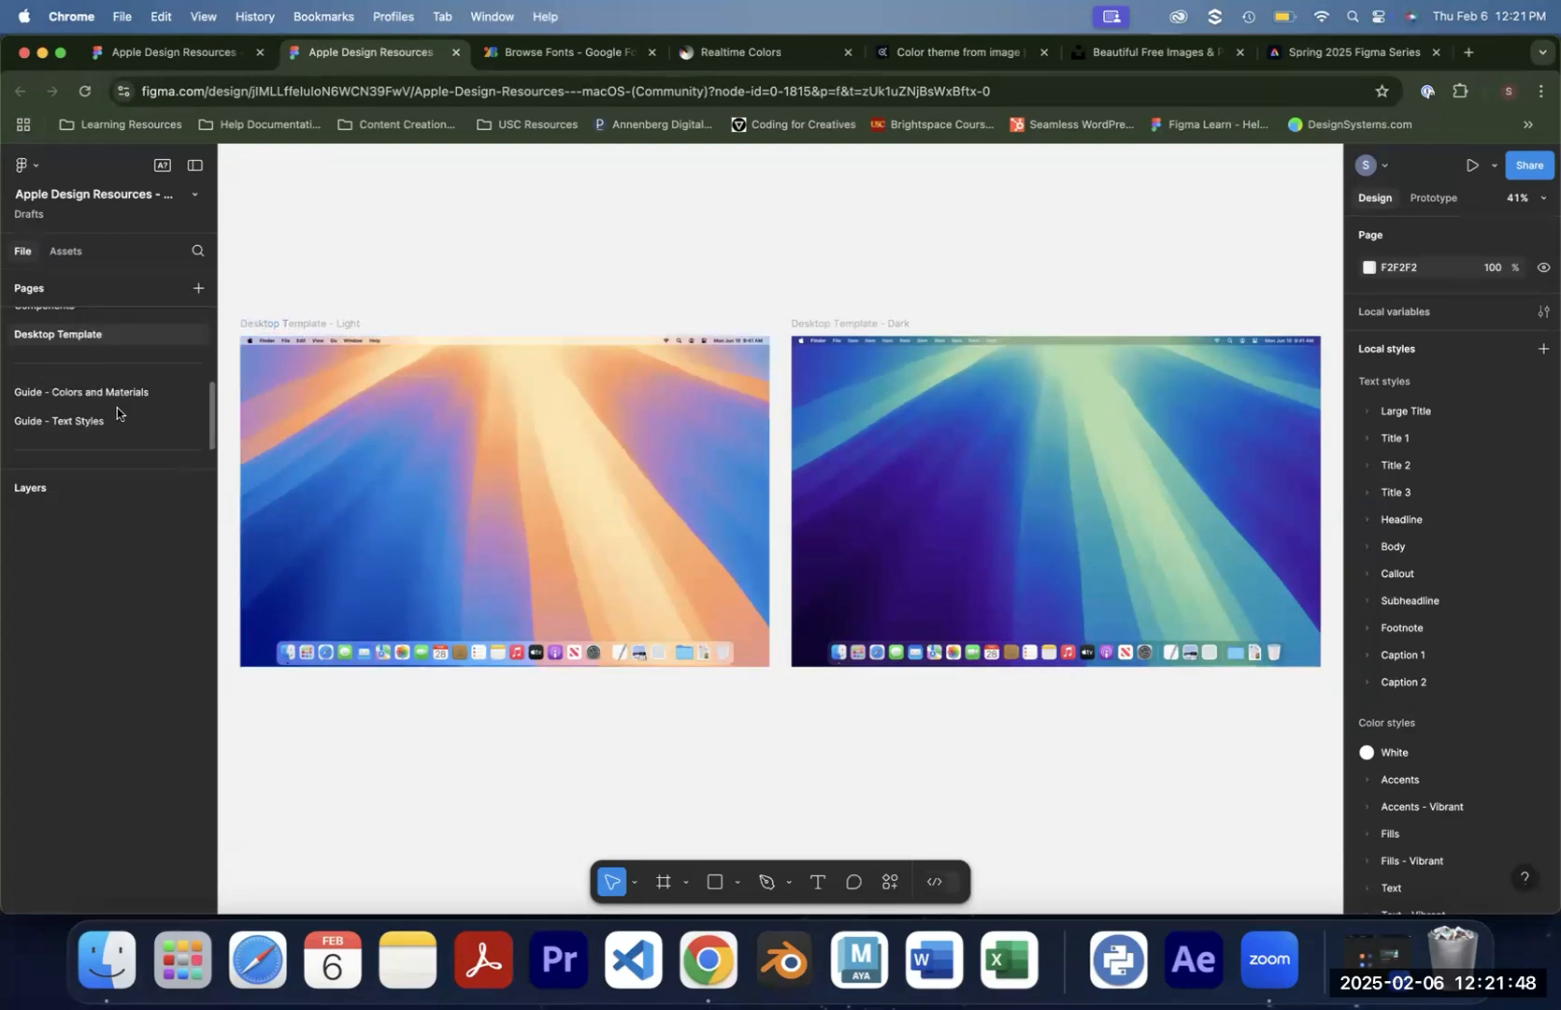
{"action": "scroll", "coordinate": [106, 398], "scroll_direction": "down", "scroll_amount": 1}
{"action": "scroll", "coordinate": [105, 397], "scroll_direction": "up", "scroll_amount": 5}
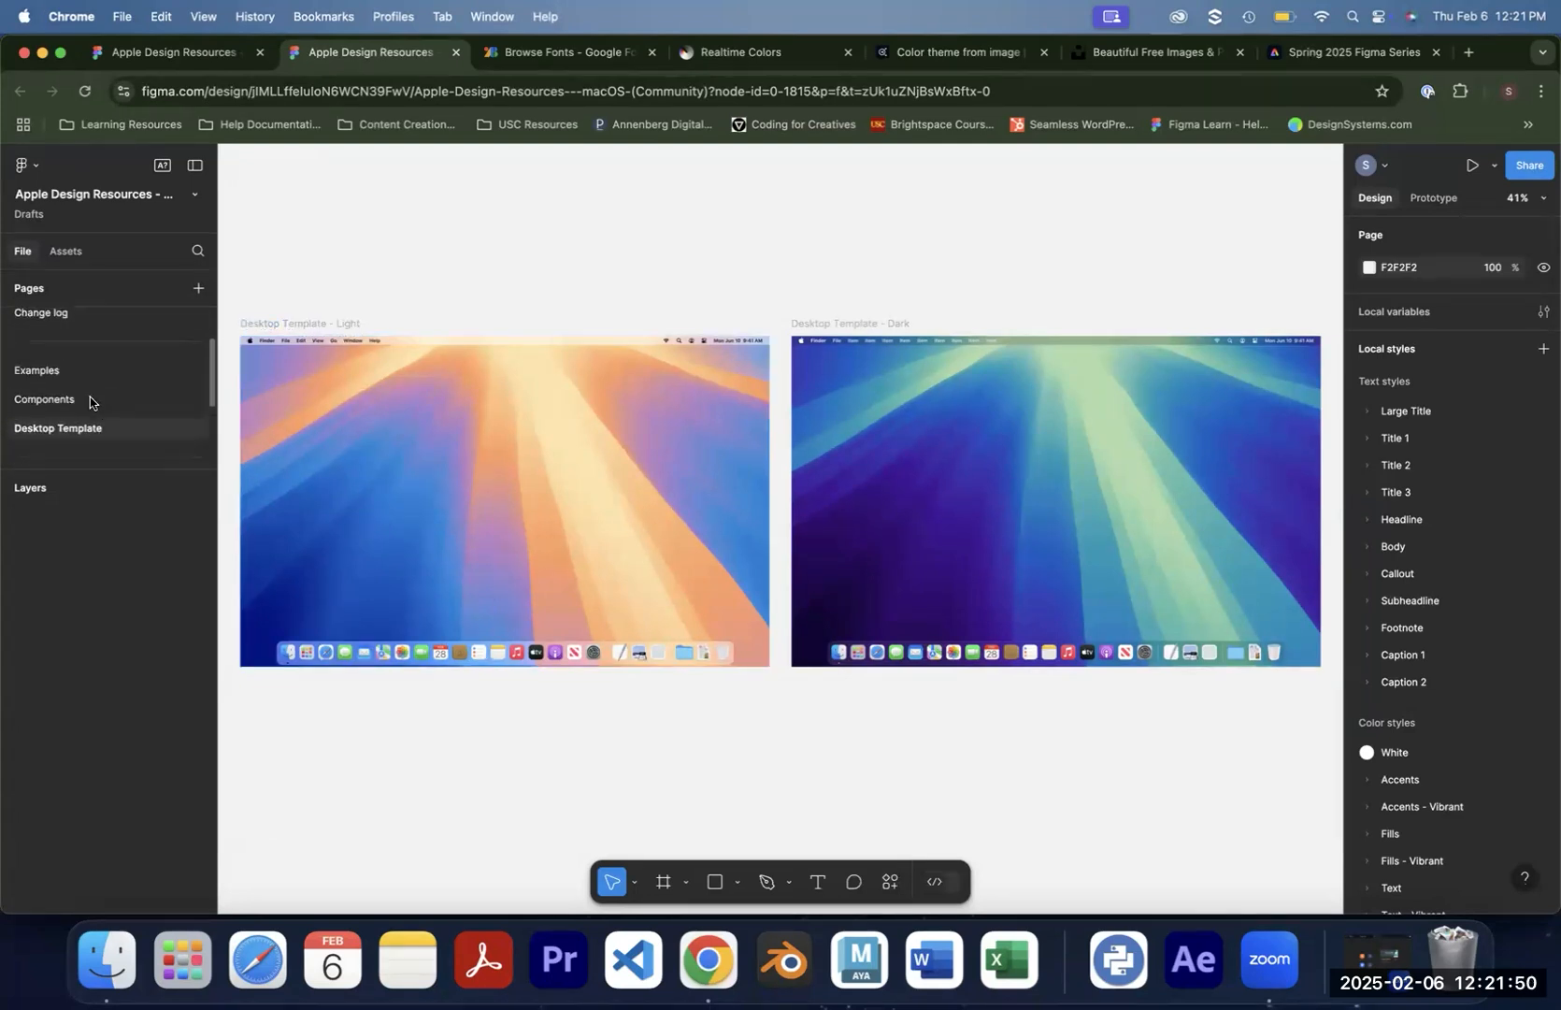
Copy the Dark variant of the Menu Bar component from the desktop template parts on the kit's Components page
{"action": "left_click", "coordinate": [92, 400]}
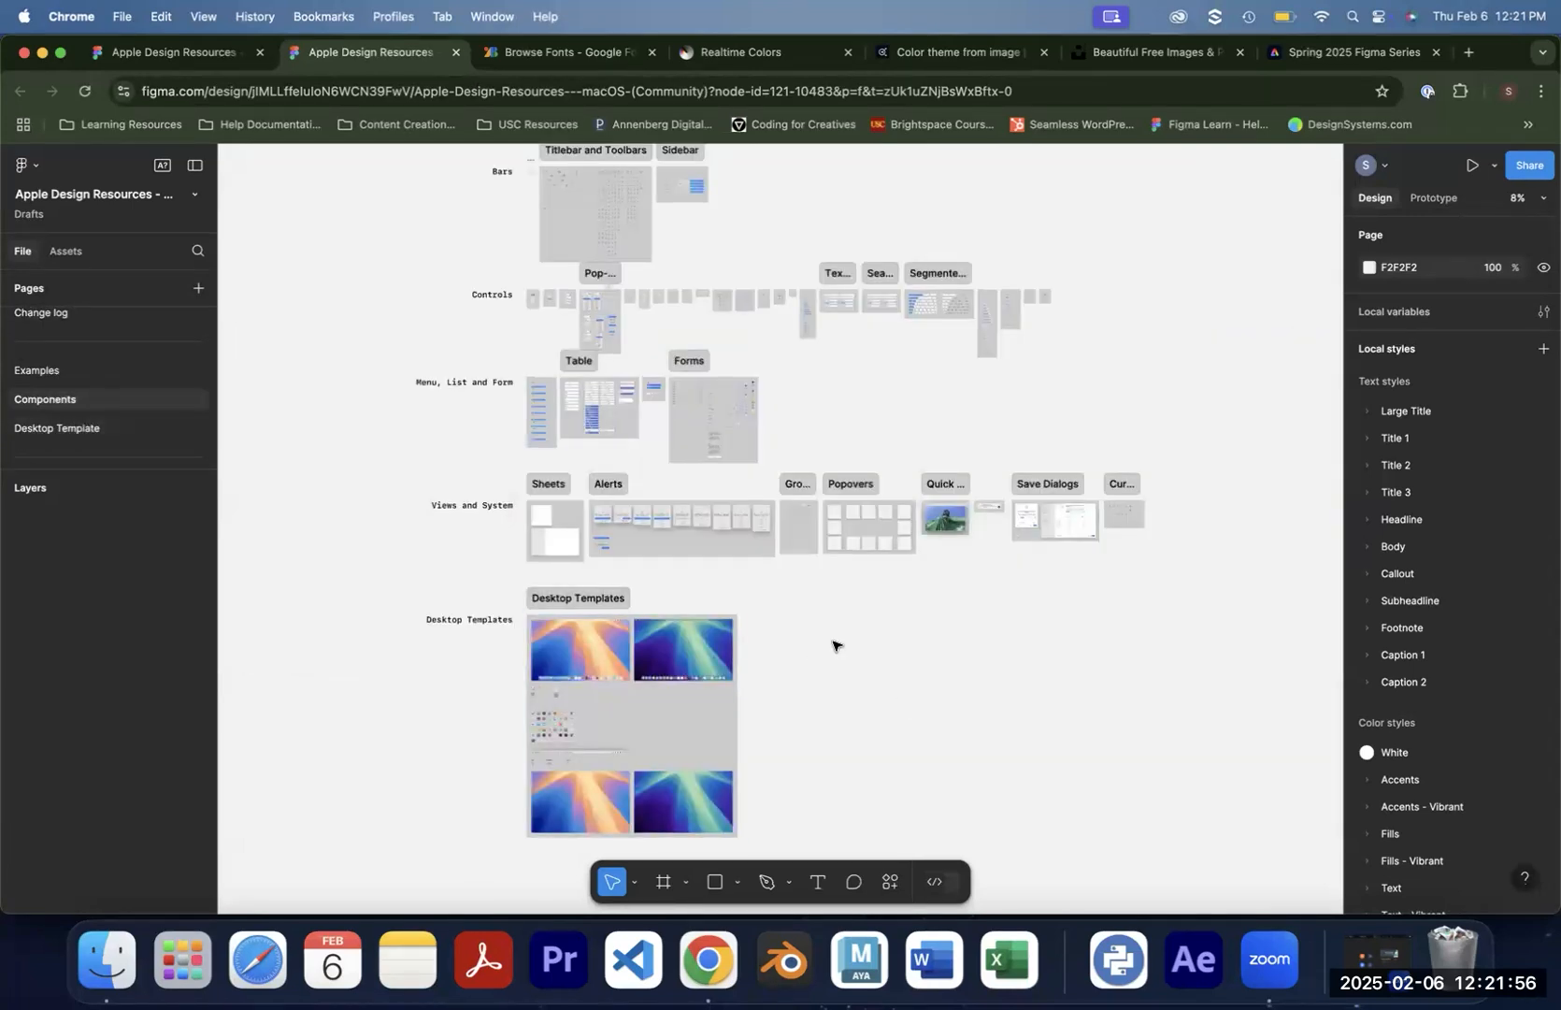
{"action": "scroll", "coordinate": [836, 646], "scroll_direction": "up", "scroll_amount": 5}
{"action": "left_click_drag", "start_coordinate": [777, 631], "coordinate": [953, 217]}
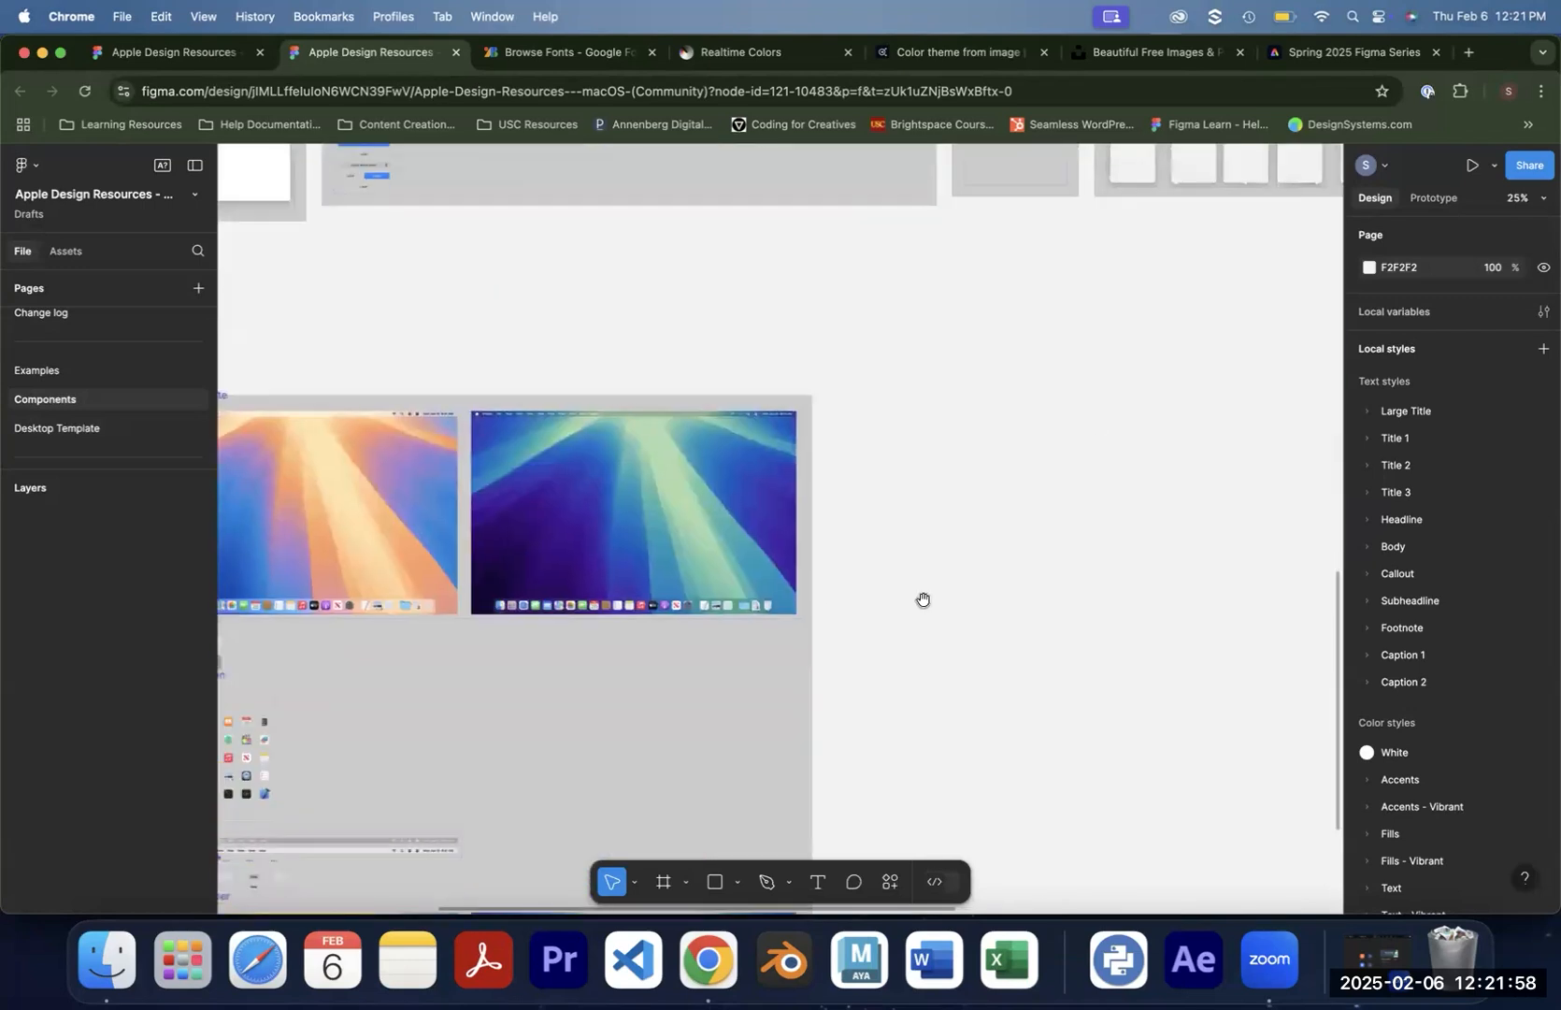
{"action": "left_click_drag", "start_coordinate": [924, 599], "coordinate": [1140, 339]}
{"action": "key", "text": "shift+0"}
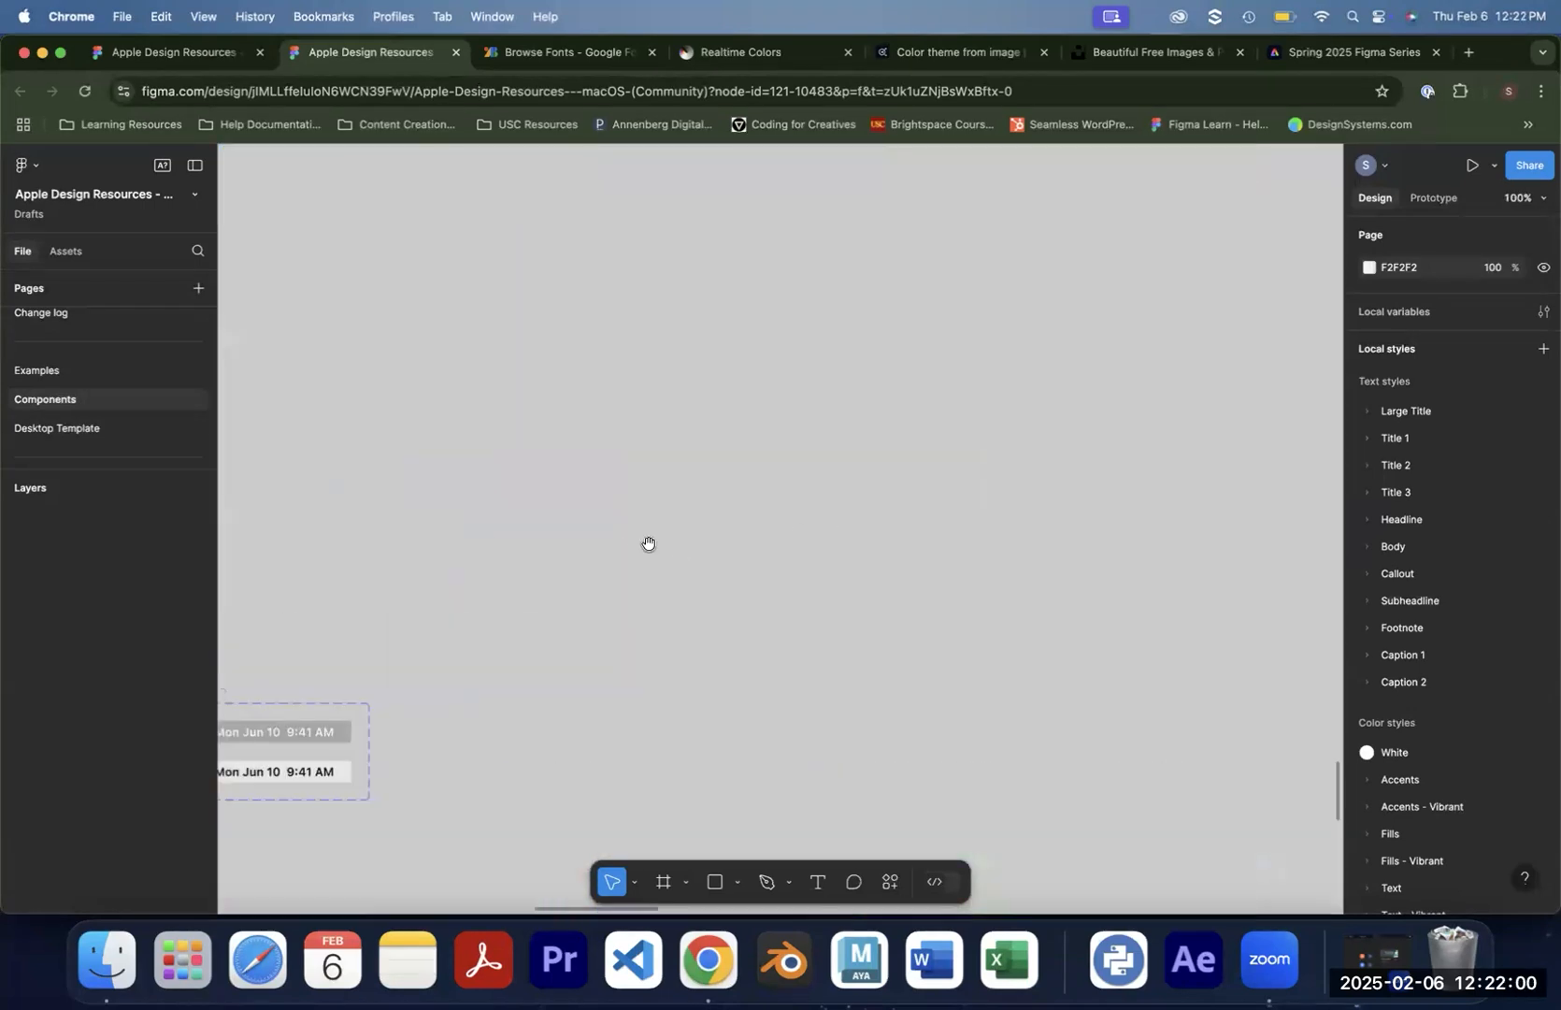
{"action": "scroll", "coordinate": [648, 544], "scroll_direction": "down", "scroll_amount": 3}
{"action": "scroll", "coordinate": [648, 543], "scroll_direction": "left", "scroll_amount": 10}
{"action": "left_click", "coordinate": [622, 486]}
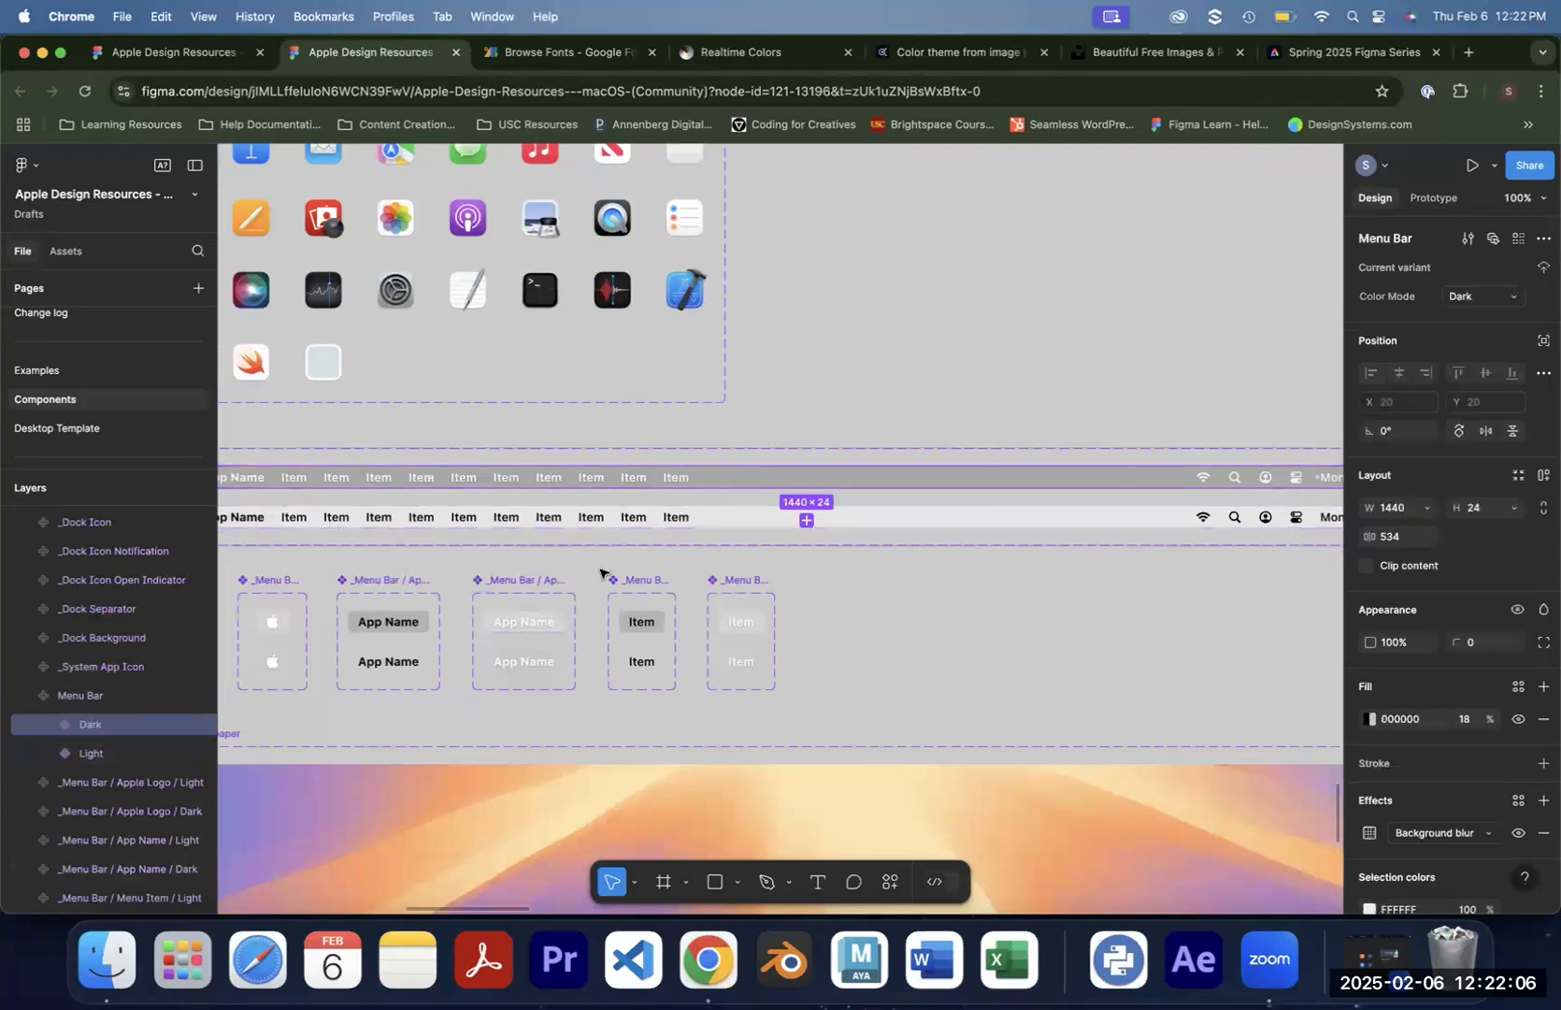
Reopen the recent Spring 2025 file containing the project card and paste the Menu Bar along the About Me frame's top edge
{"action": "left_click", "coordinate": [171, 58]}
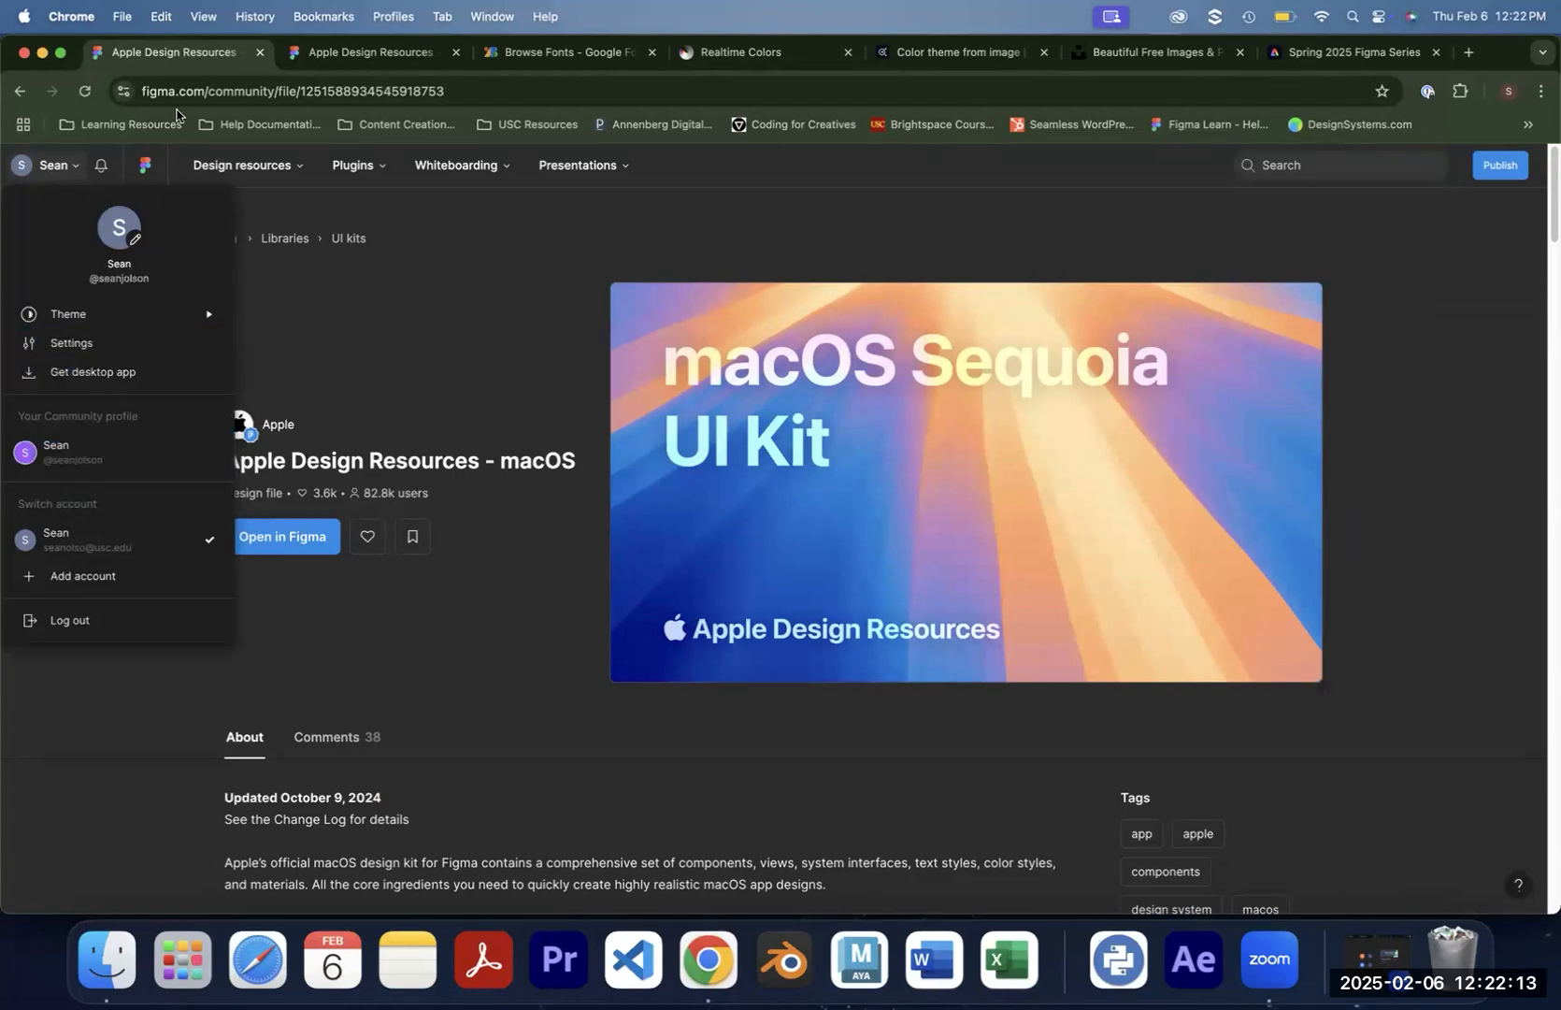
{"action": "left_click", "coordinate": [195, 92]}
{"action": "type", "text": "f"}
{"action": "key", "text": "Return"}
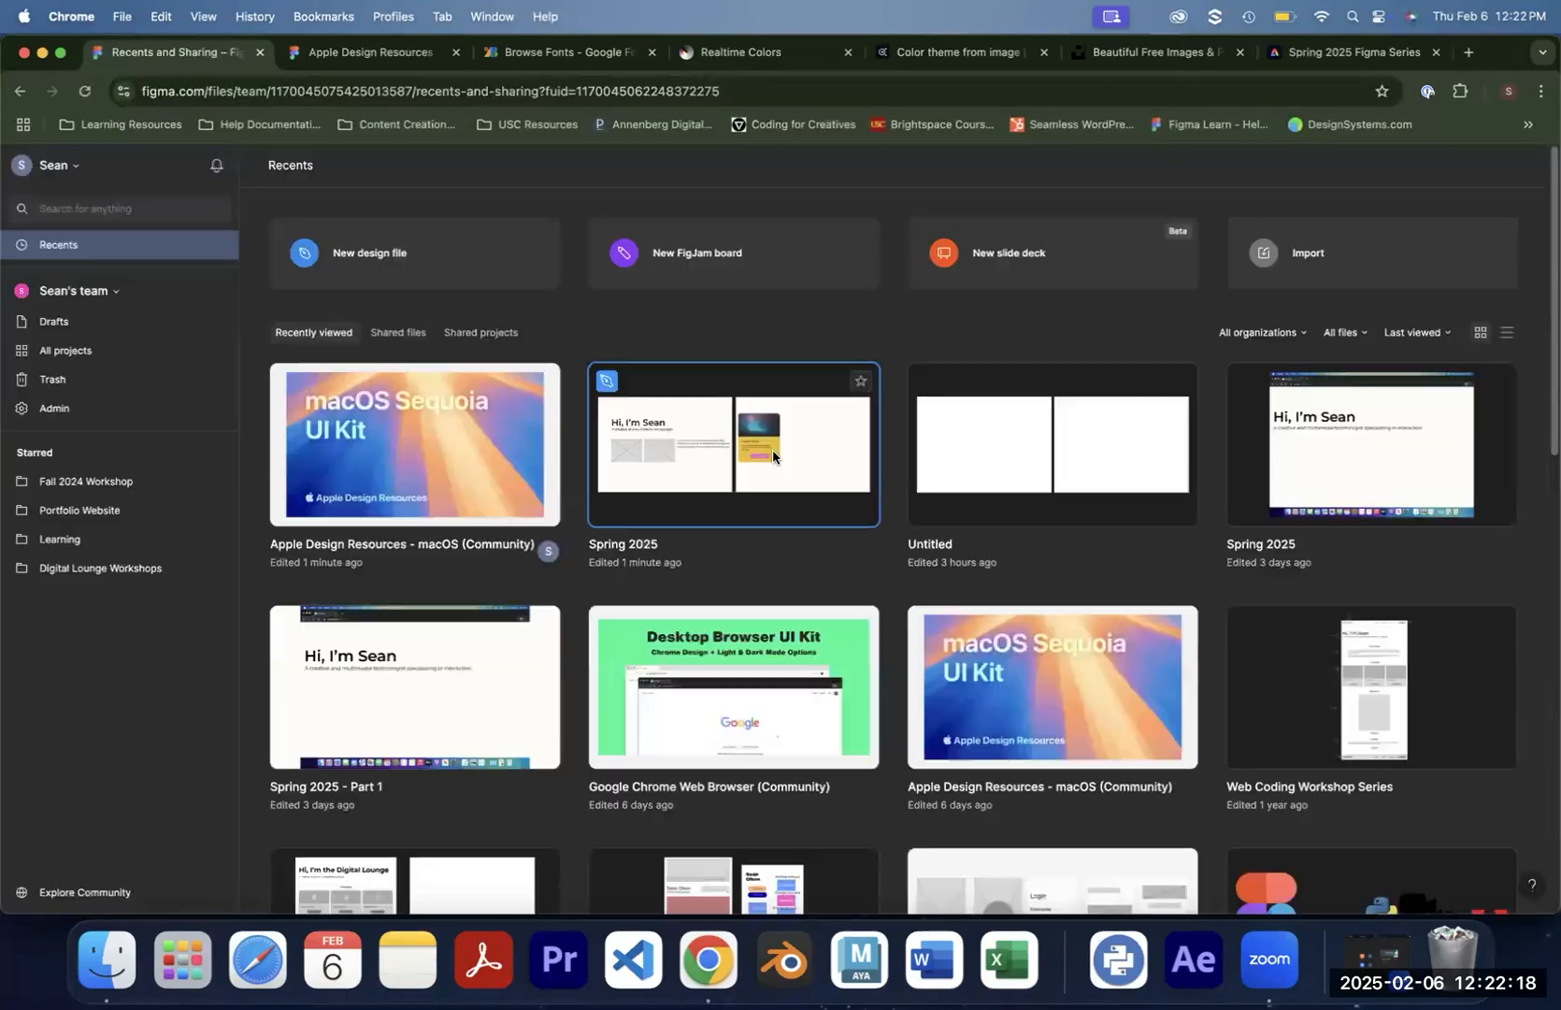
{"action": "double_click", "coordinate": [774, 456]}
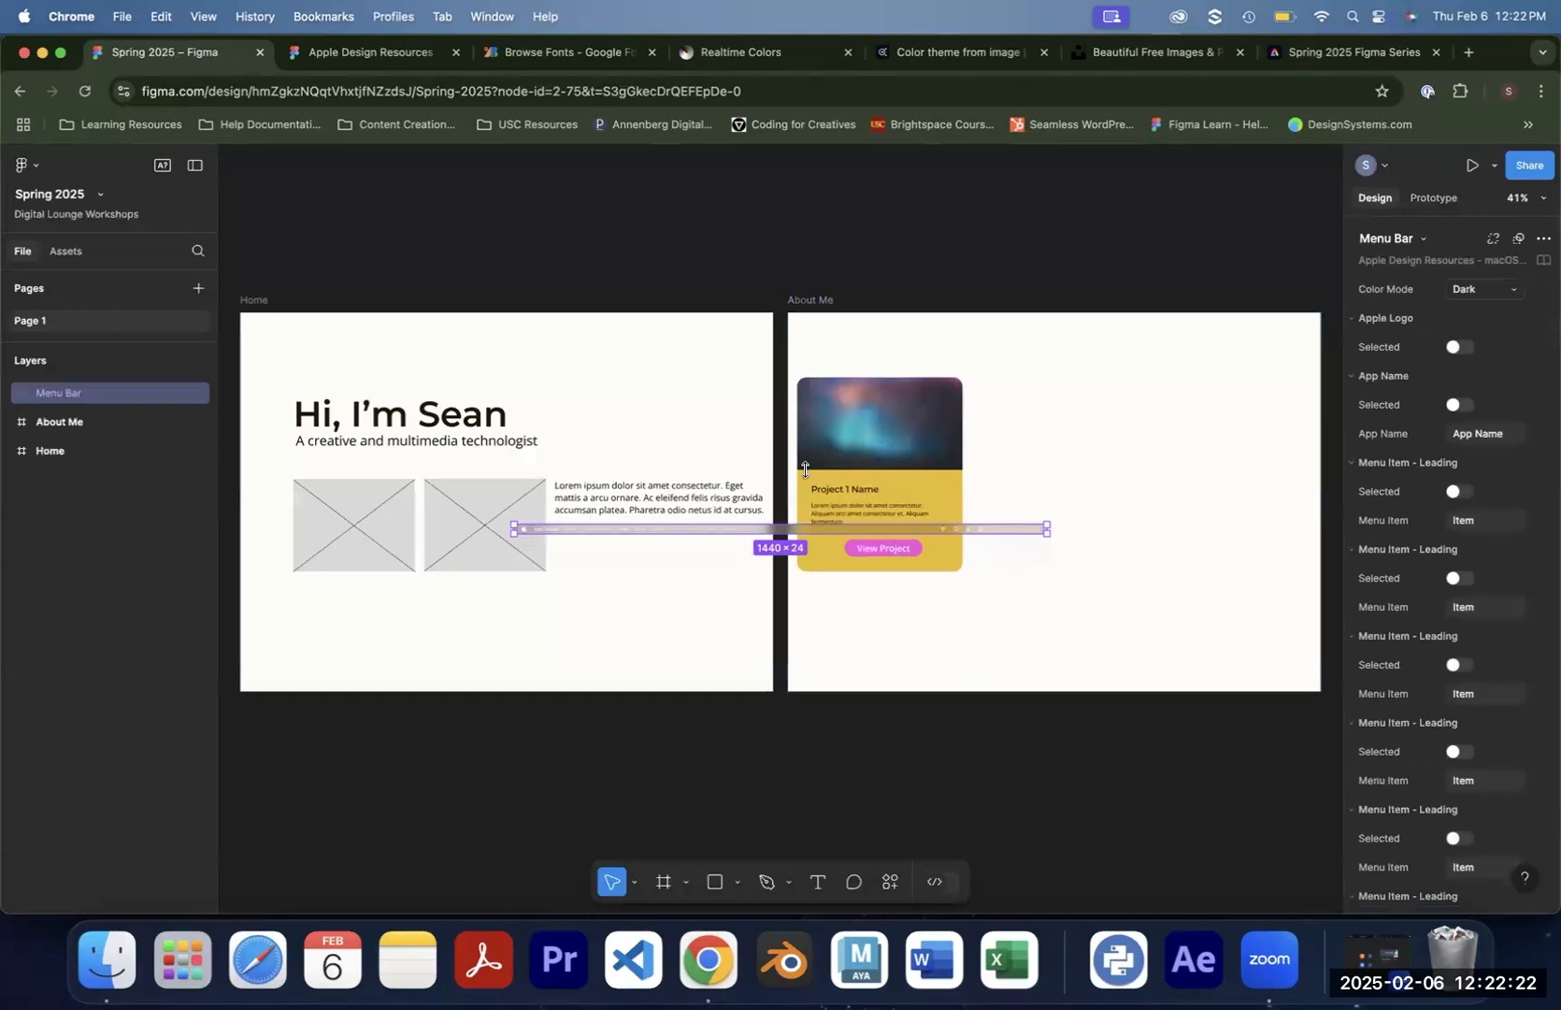
{"action": "left_click_drag", "start_coordinate": [738, 533], "coordinate": [1013, 319]}
Open the text label of the last leading menu item nested inside the Menu Bar for editing
{"action": "key", "text": "plus"}
{"action": "key", "text": "plus"}
{"action": "key", "text": "plus"}
{"action": "key", "text": "plus"}
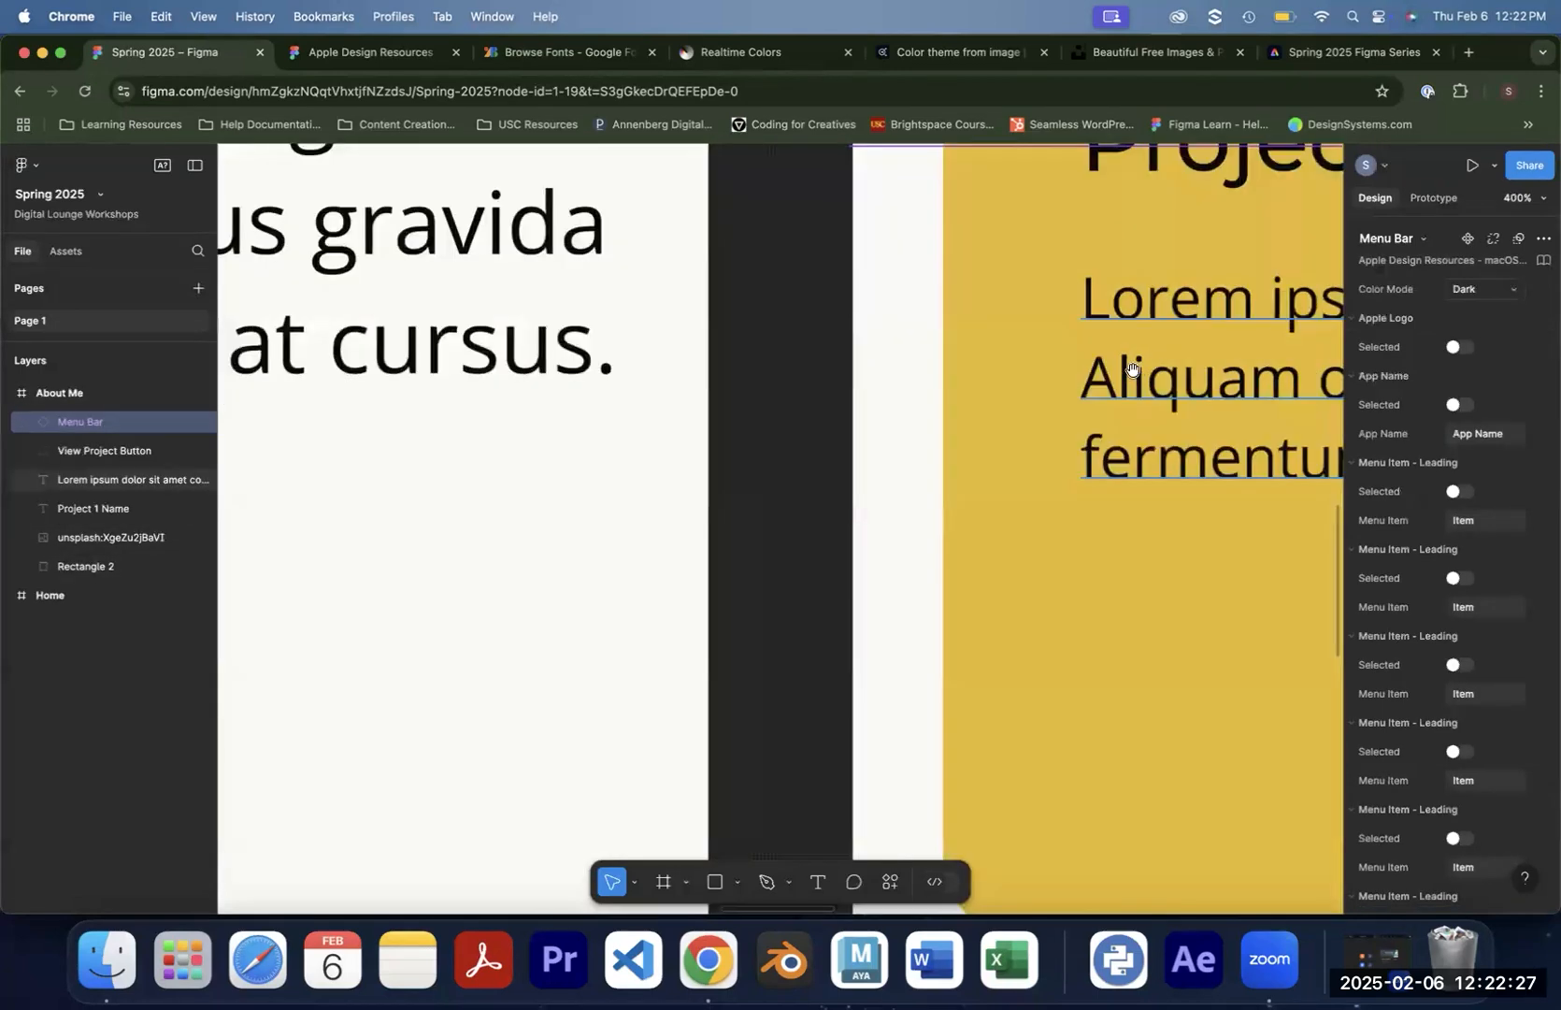
{"action": "scroll", "coordinate": [813, 630], "scroll_direction": "up", "scroll_amount": 10}
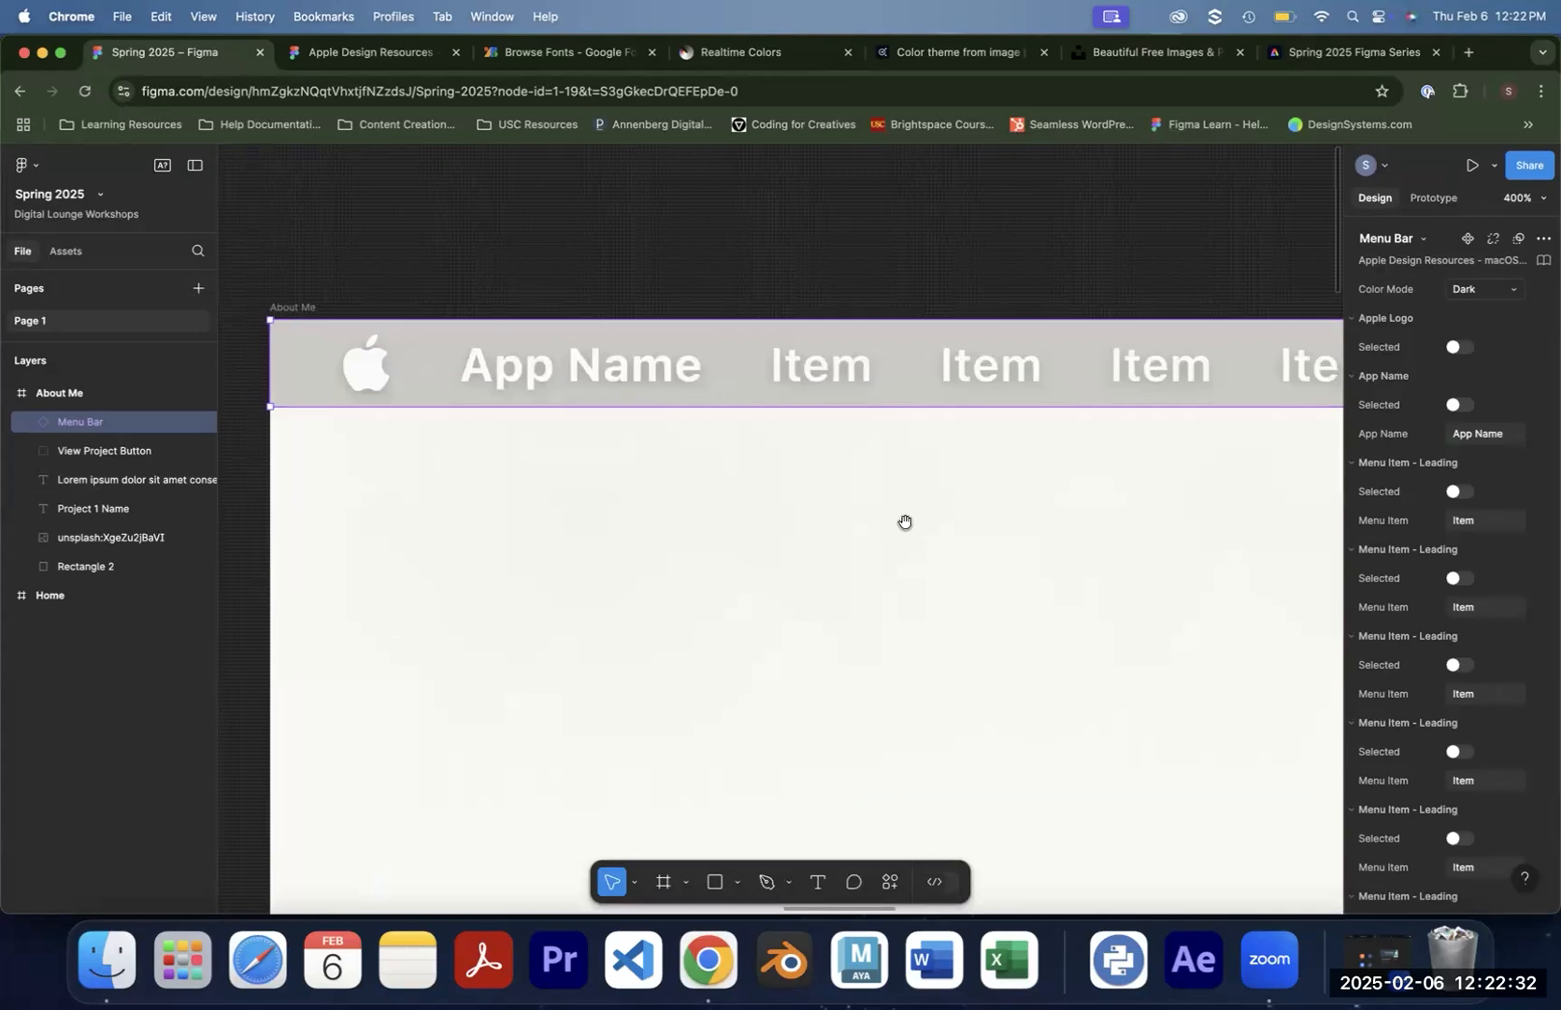
{"action": "scroll", "coordinate": [904, 522], "scroll_direction": "right", "scroll_amount": 10}
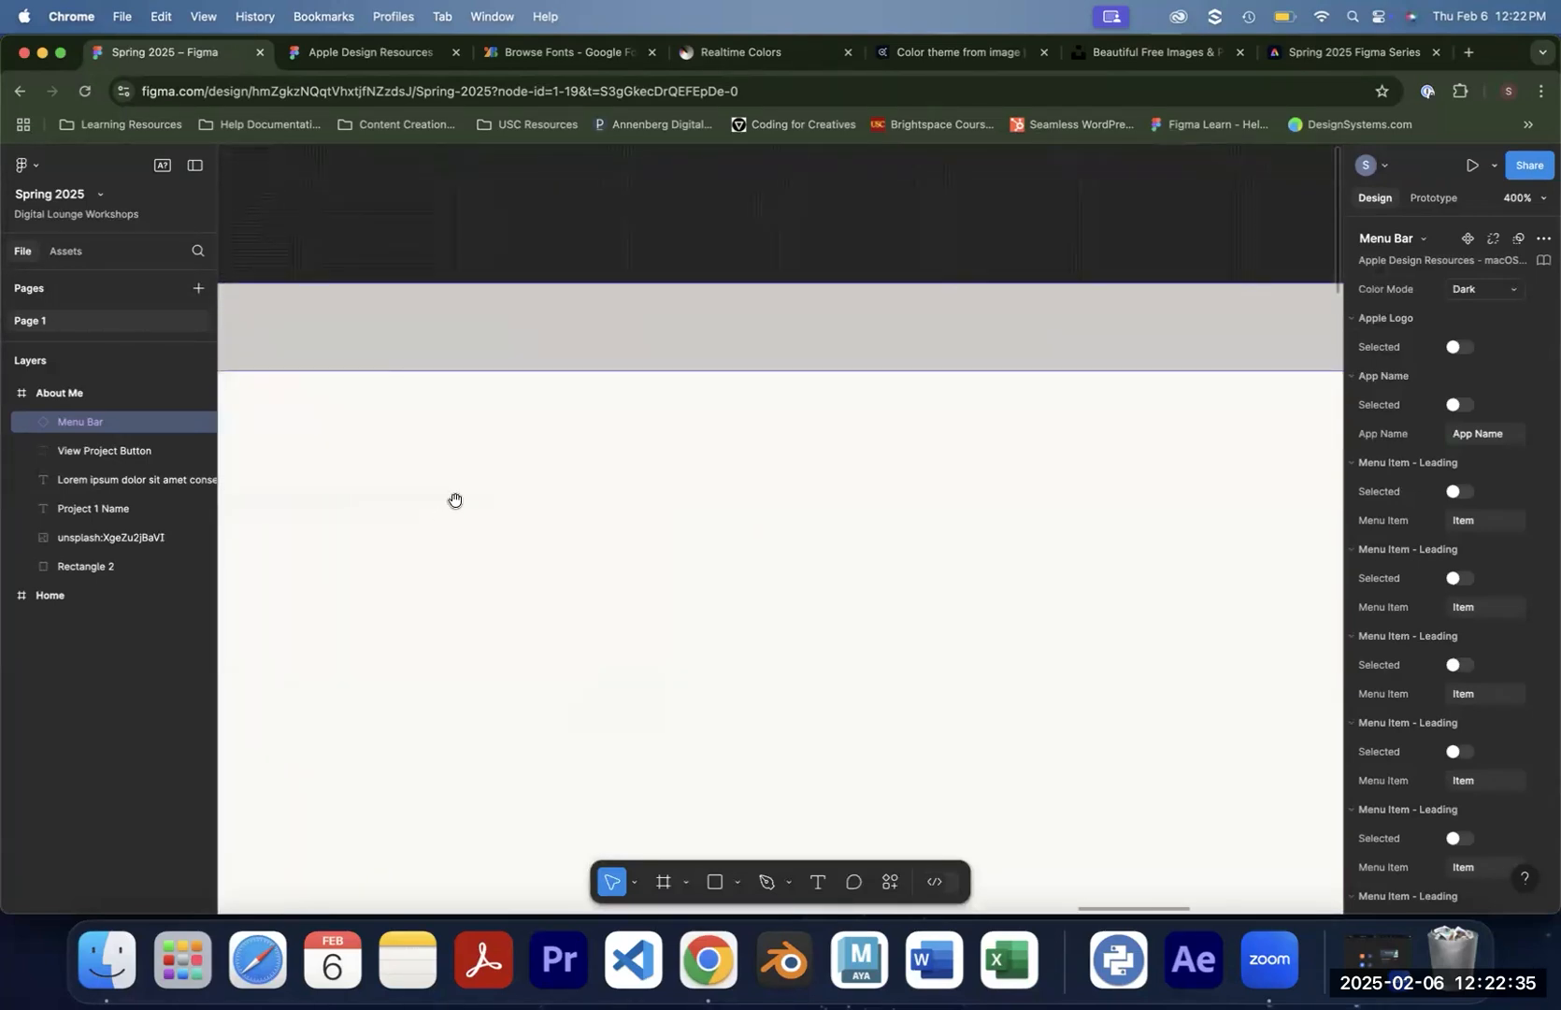
{"action": "scroll", "coordinate": [809, 523], "scroll_direction": "up", "scroll_amount": 2}
{"action": "scroll", "coordinate": [315, 418], "scroll_direction": "up", "scroll_amount": 5}
{"action": "scroll", "coordinate": [314, 419], "scroll_direction": "left", "scroll_amount": 3}
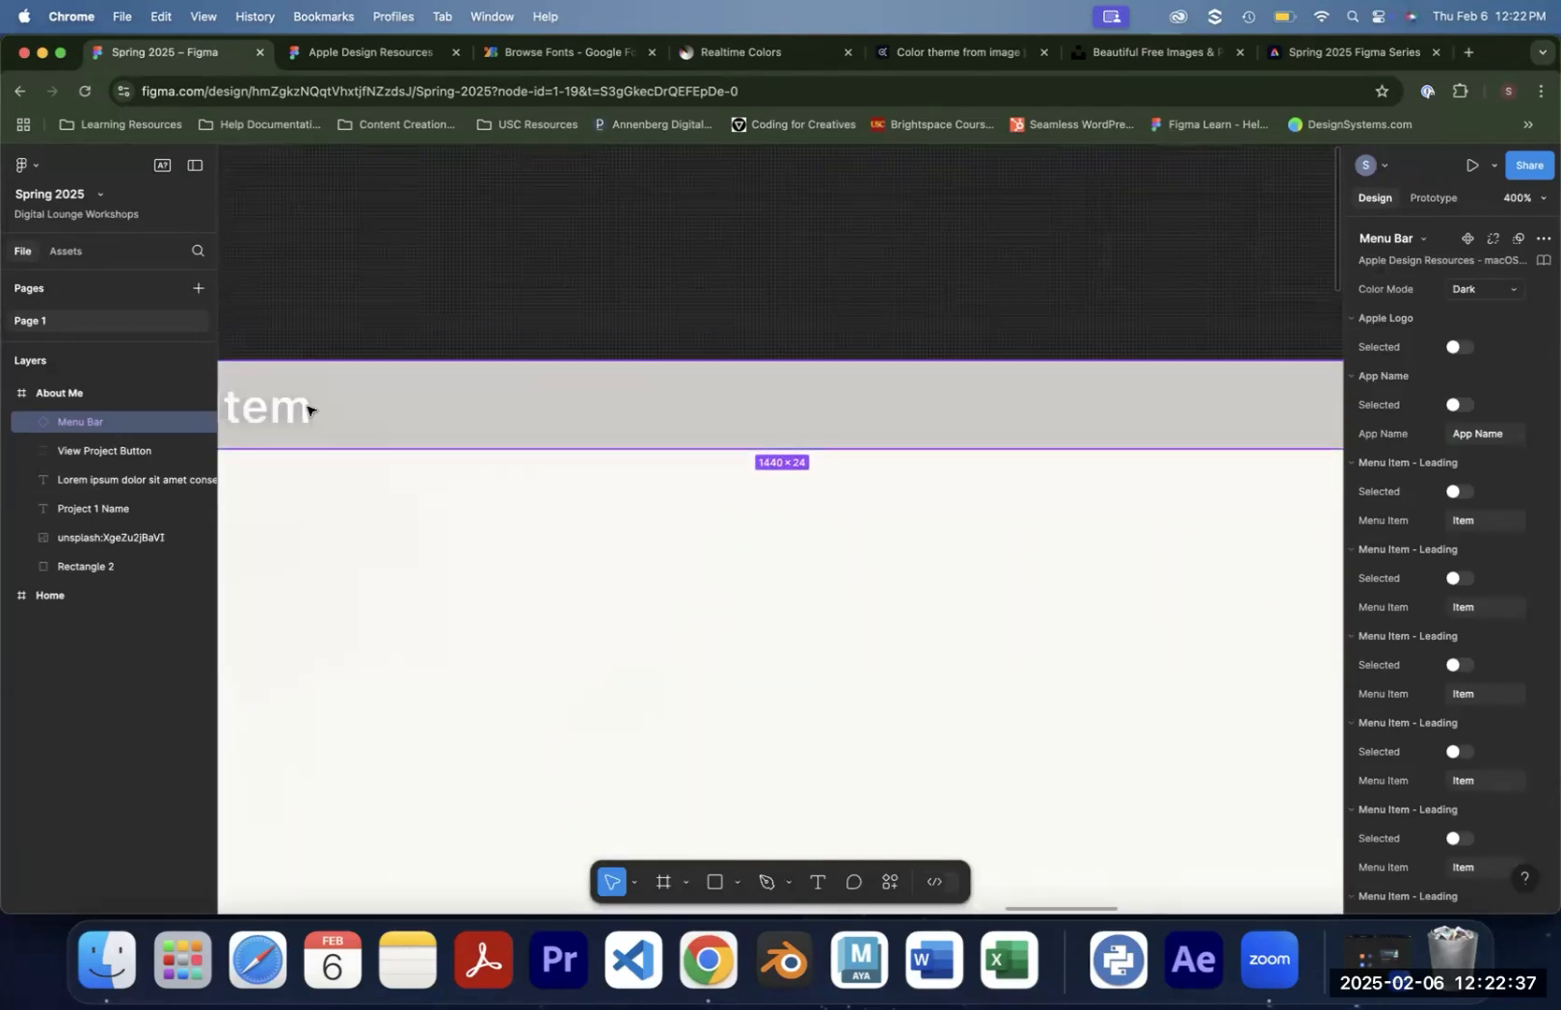
{"action": "double_click", "coordinate": [296, 411]}
{"action": "double_click", "coordinate": [296, 412]}
{"action": "double_click", "coordinate": [295, 412]}
{"action": "double_click", "coordinate": [295, 412]}
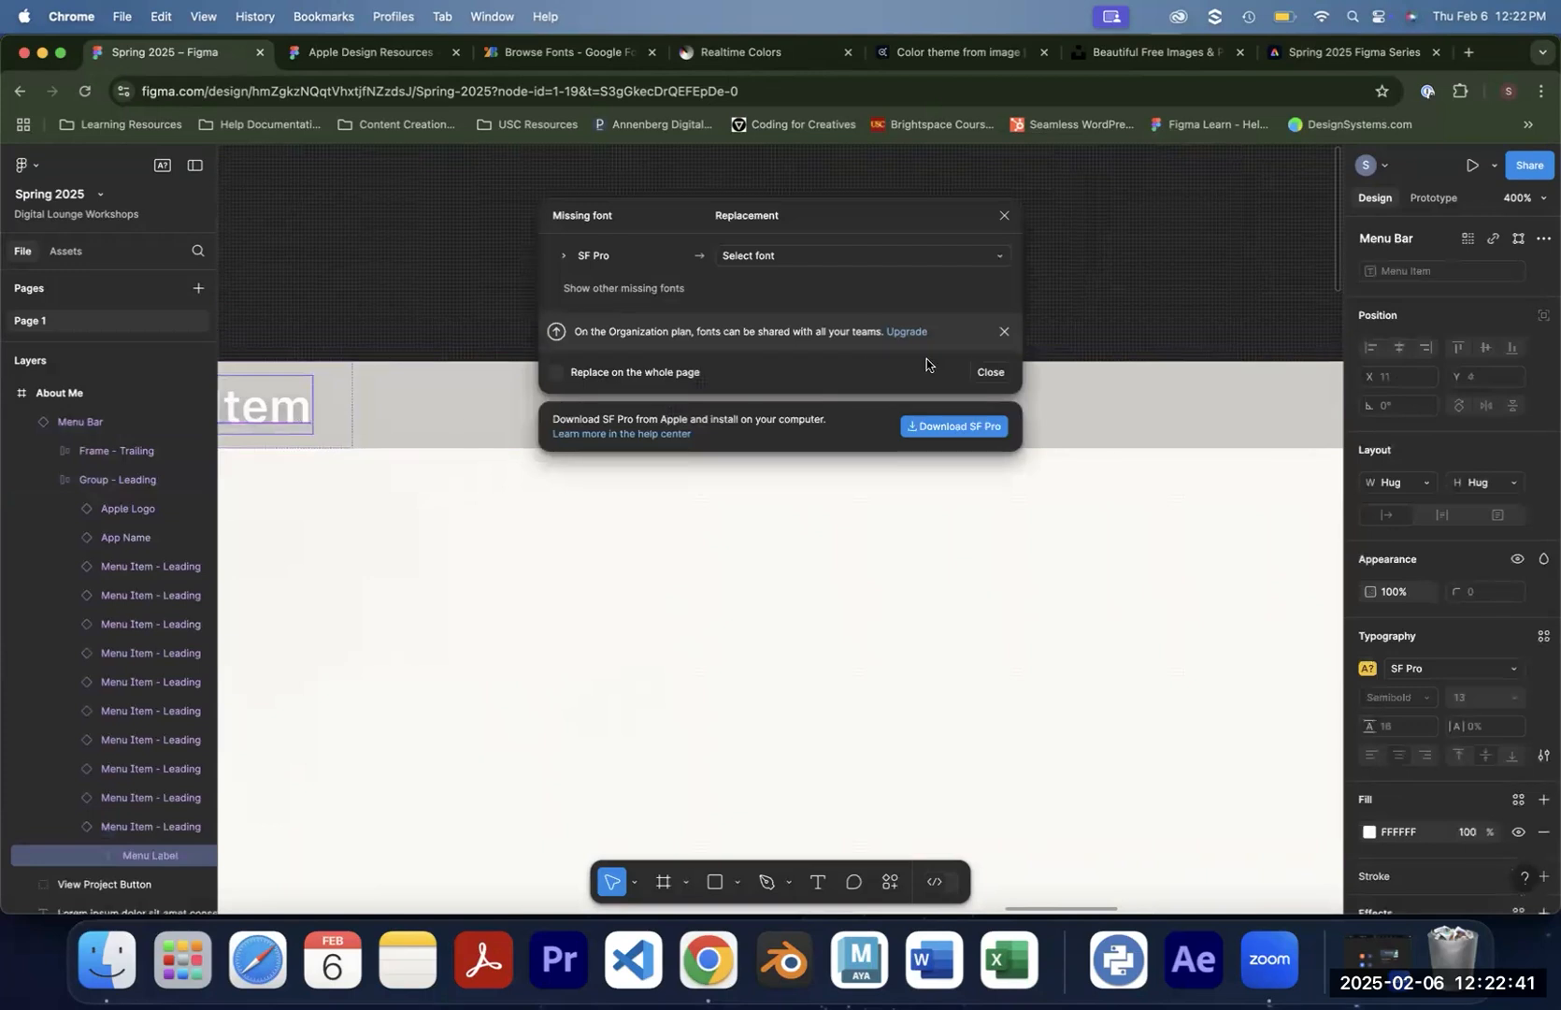
Try to replace the menu label's missing SF Pro font with Arial, including on the whole page
{"action": "left_click", "coordinate": [770, 256]}
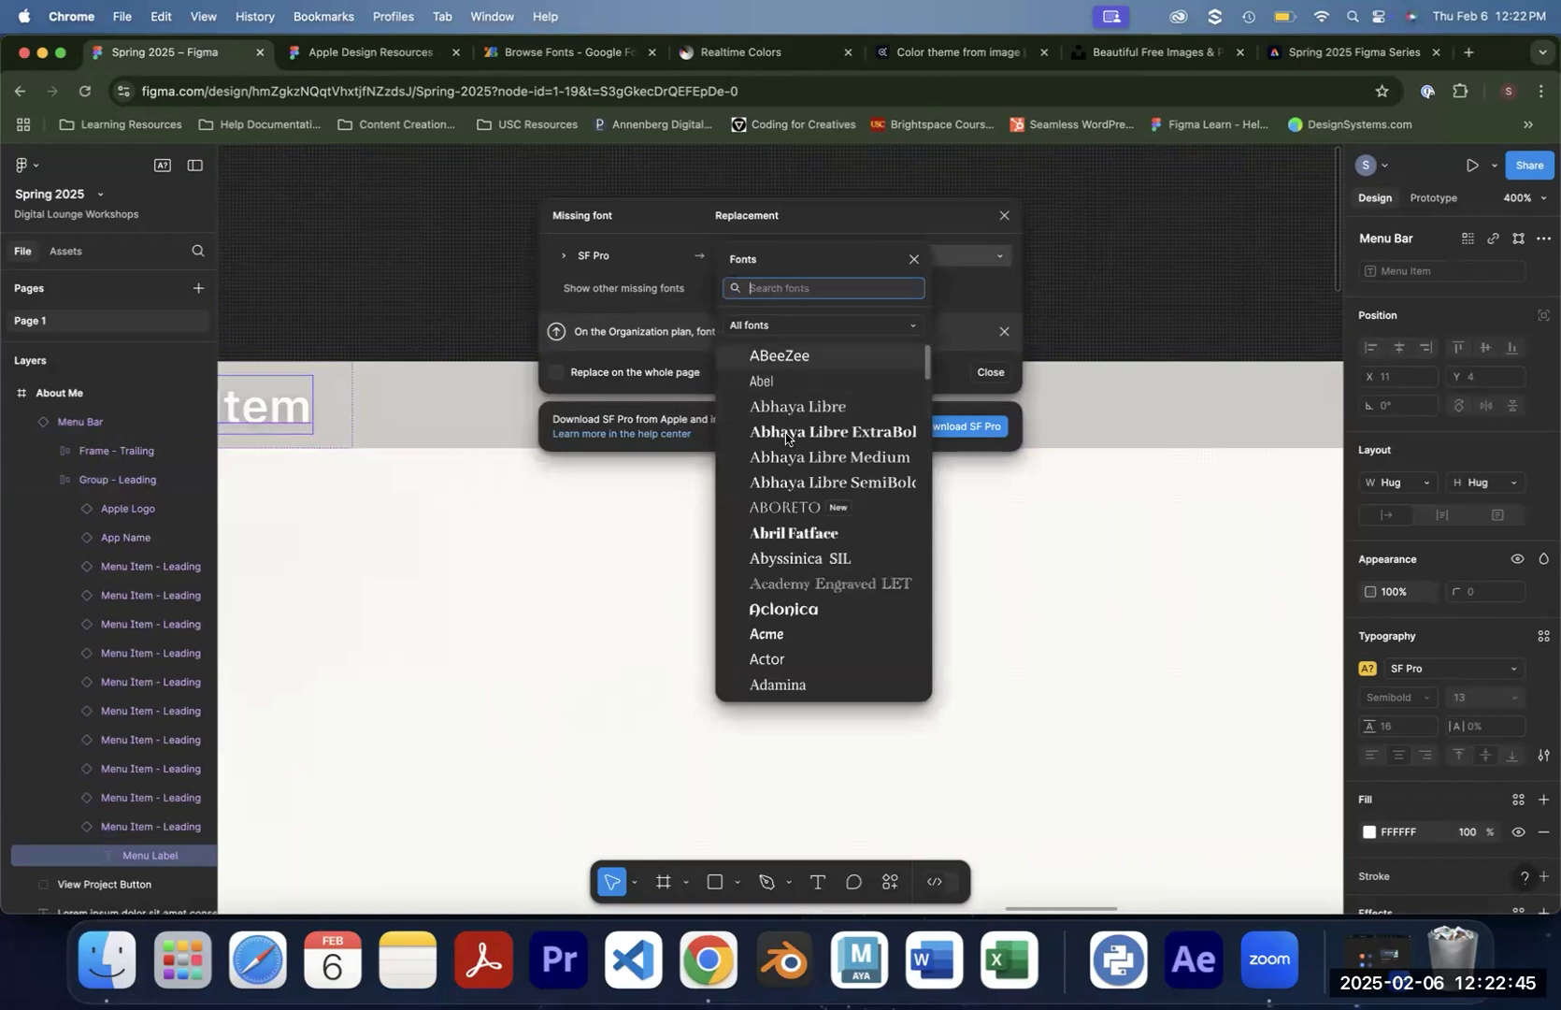
{"action": "type", "text": "arial"}
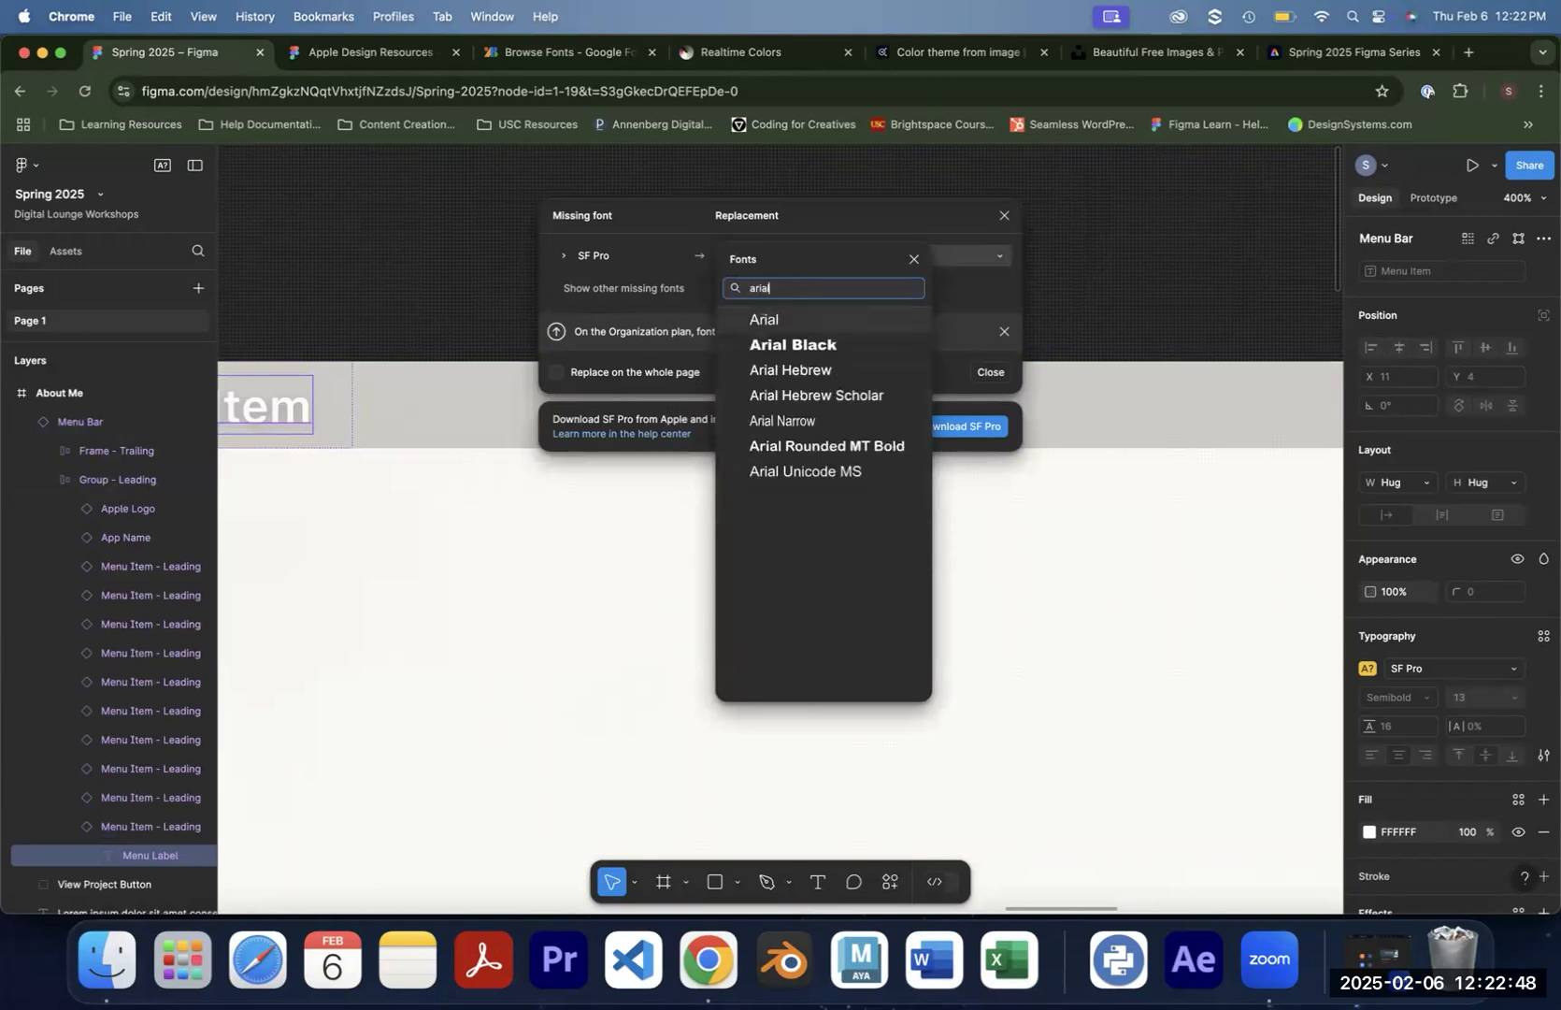
{"action": "key", "text": "Return"}
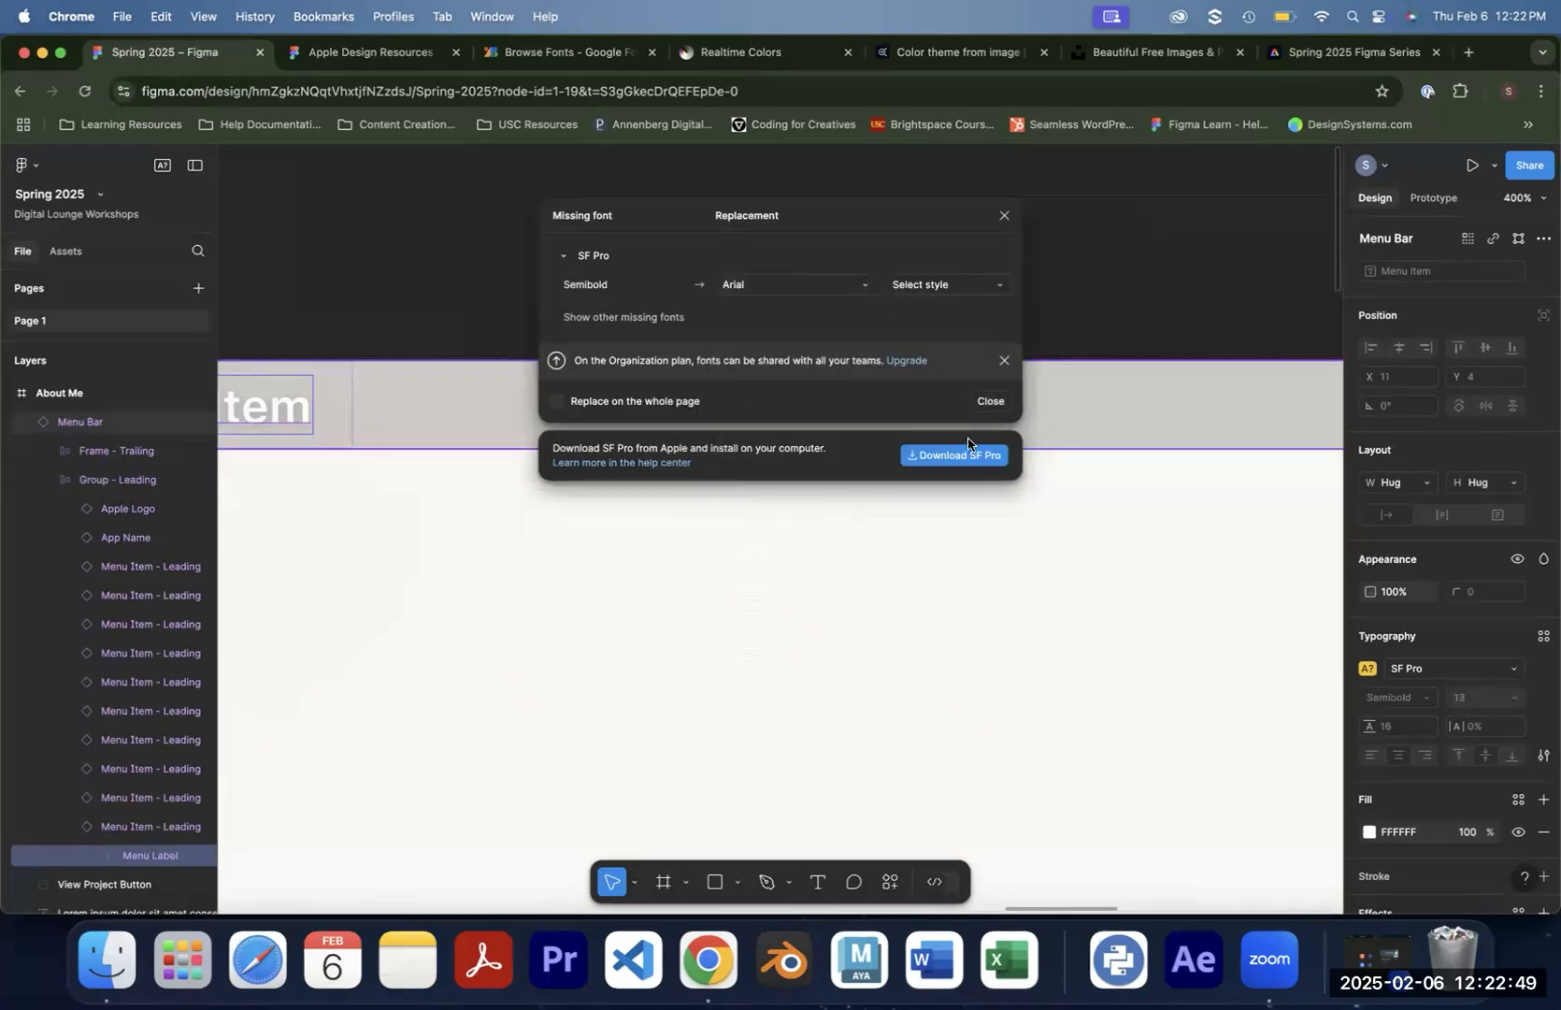
{"action": "left_click", "coordinate": [558, 402]}
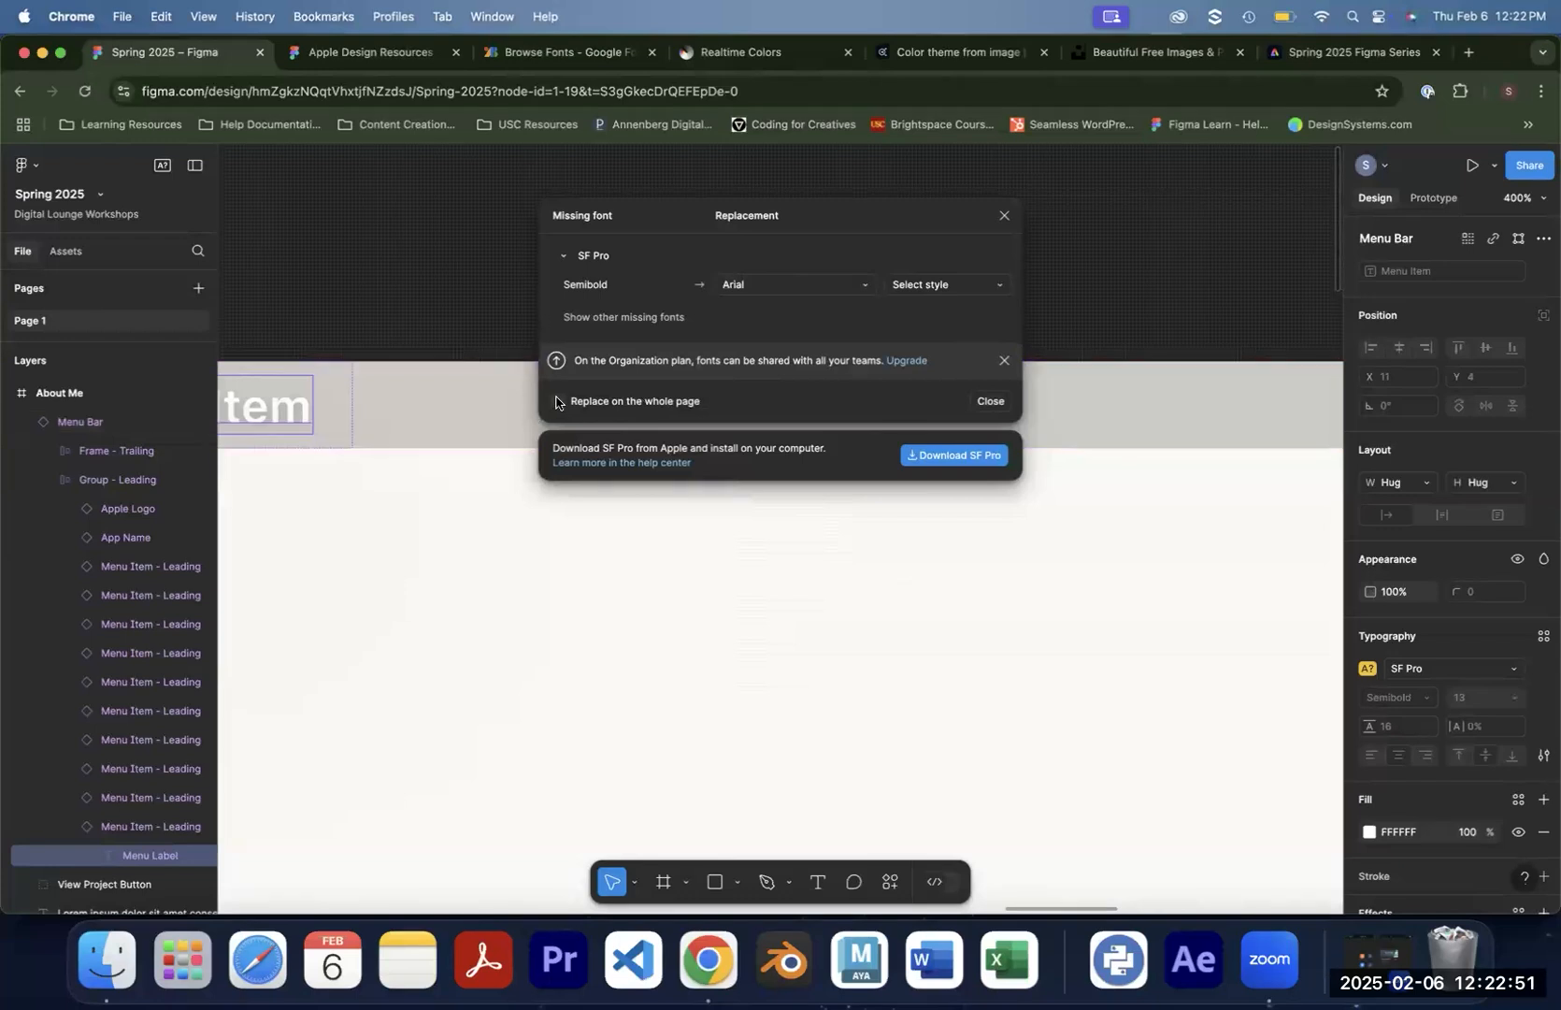
{"action": "left_click", "coordinate": [991, 401]}
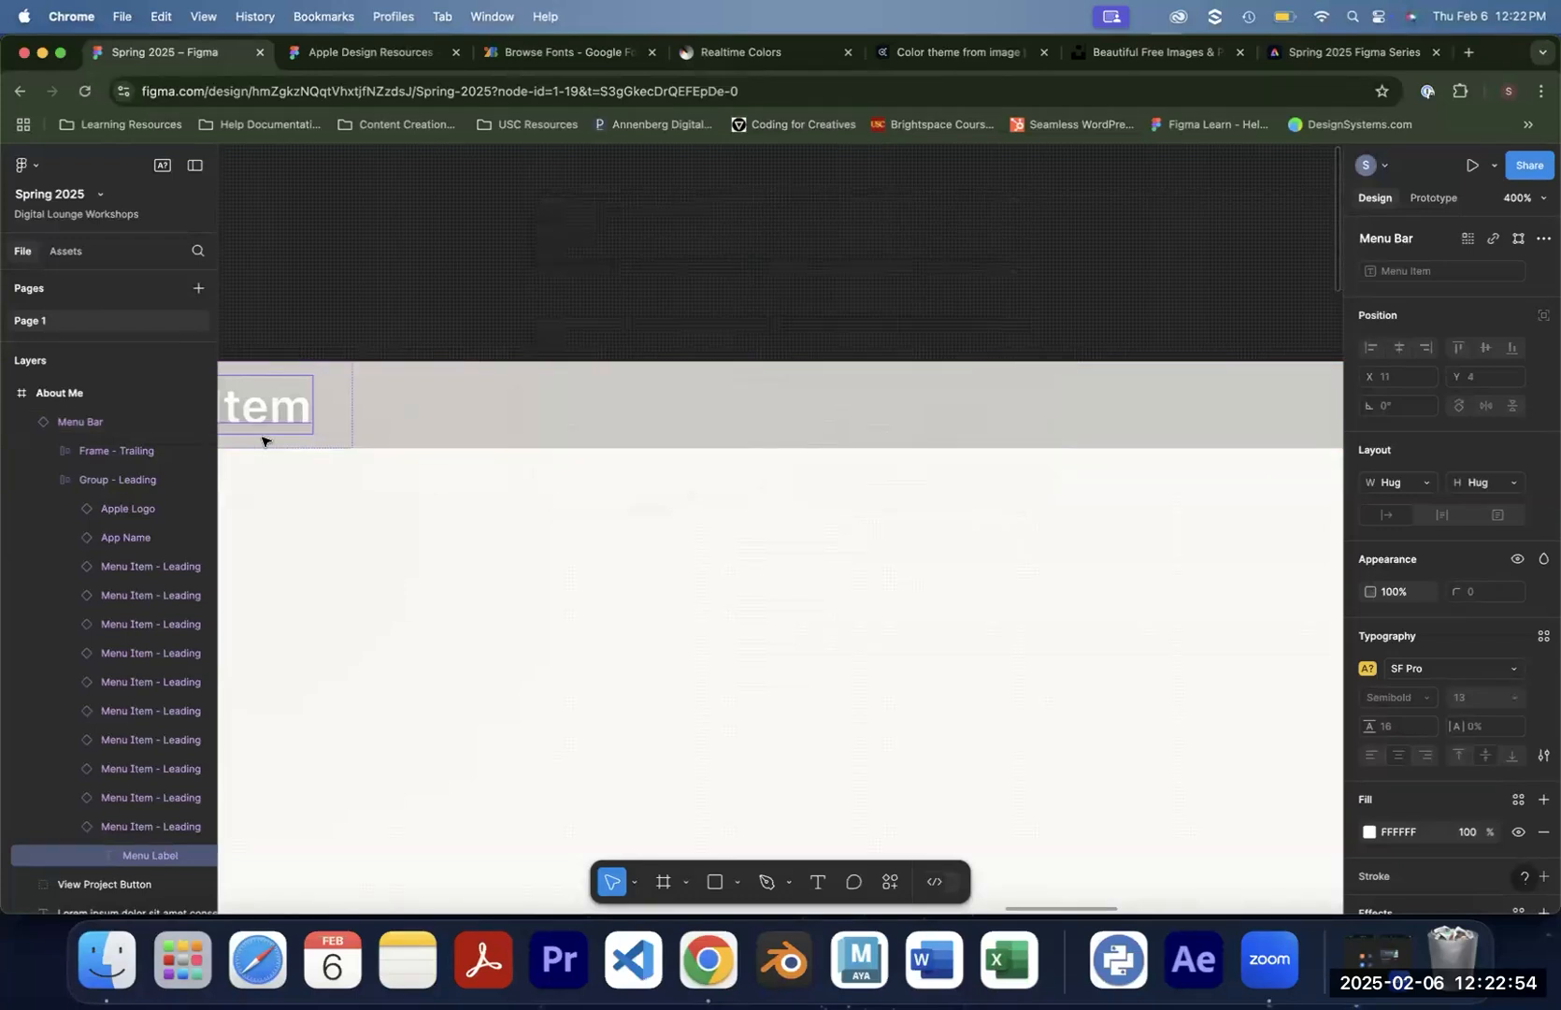
{"action": "double_click", "coordinate": [269, 419]}
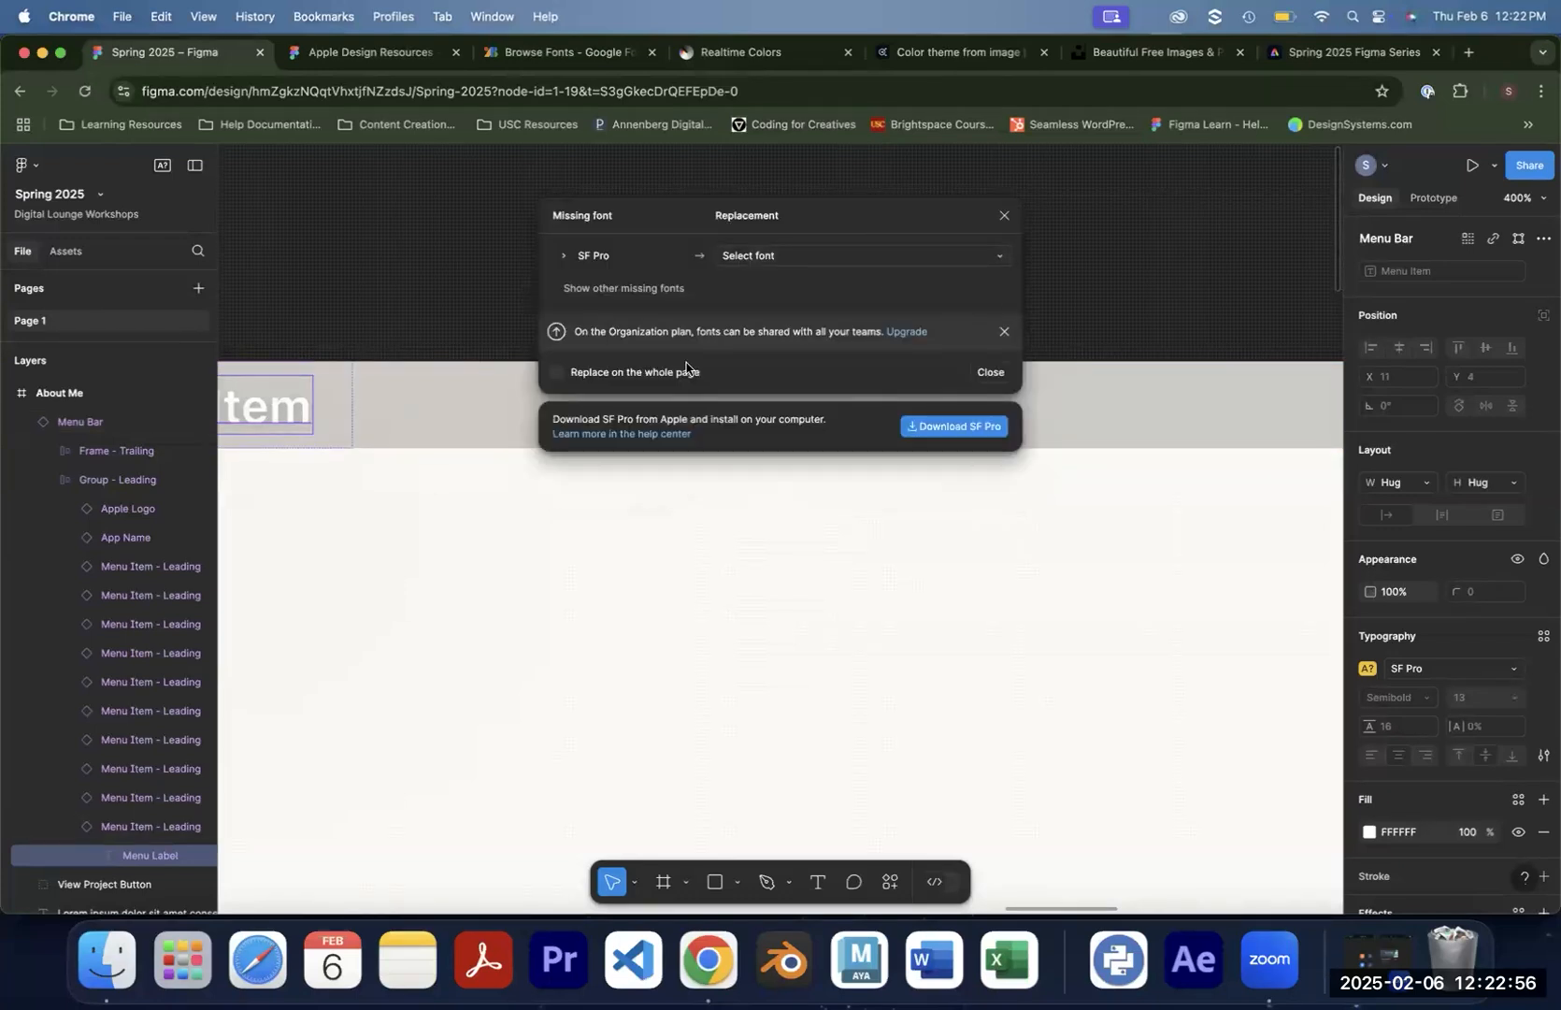
{"action": "left_click", "coordinate": [558, 372]}
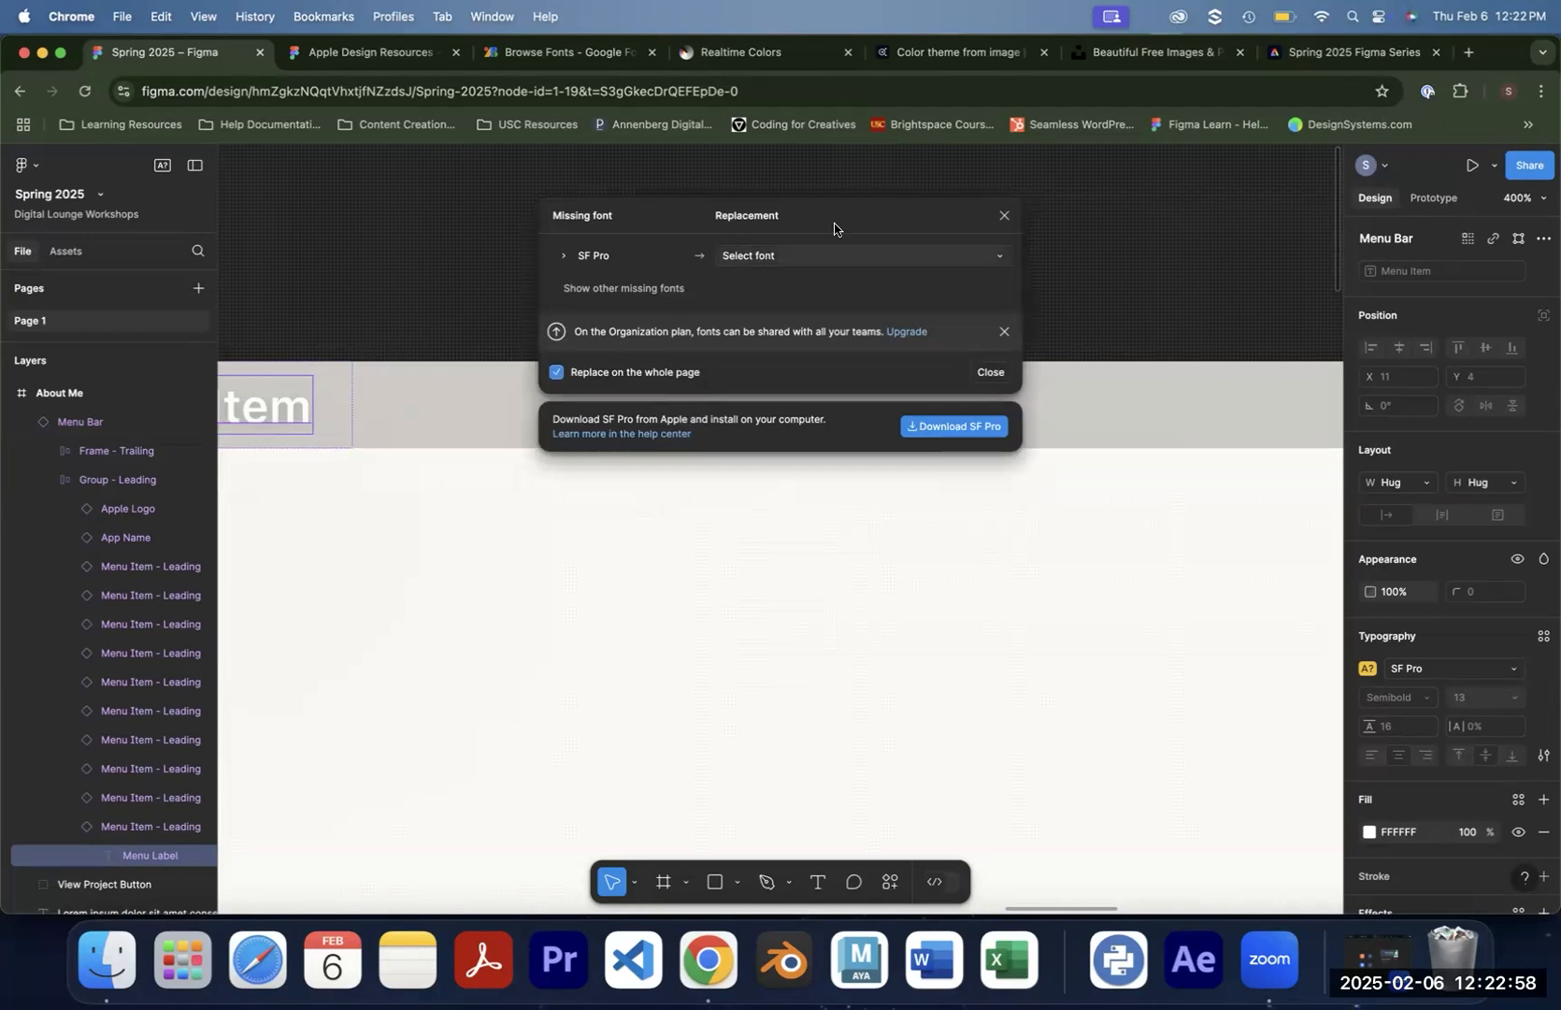
{"action": "left_click", "coordinate": [1002, 214]}
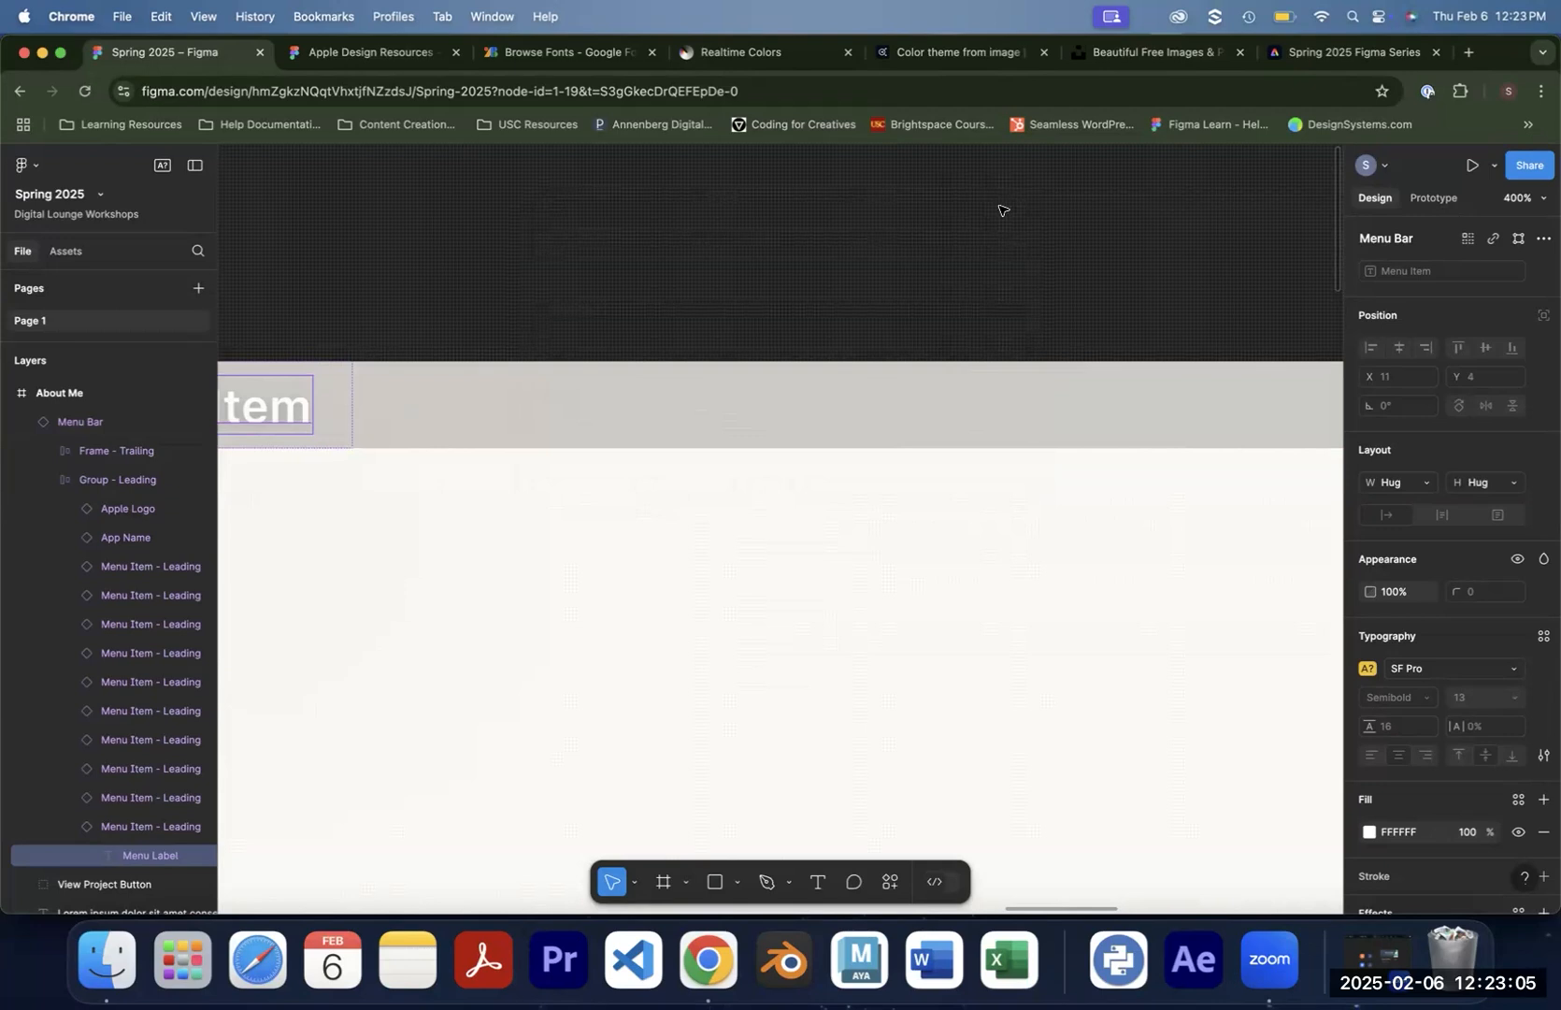
Preview the About Me frame as a running prototype, then return to the design file
{"action": "key", "text": "shift+0"}
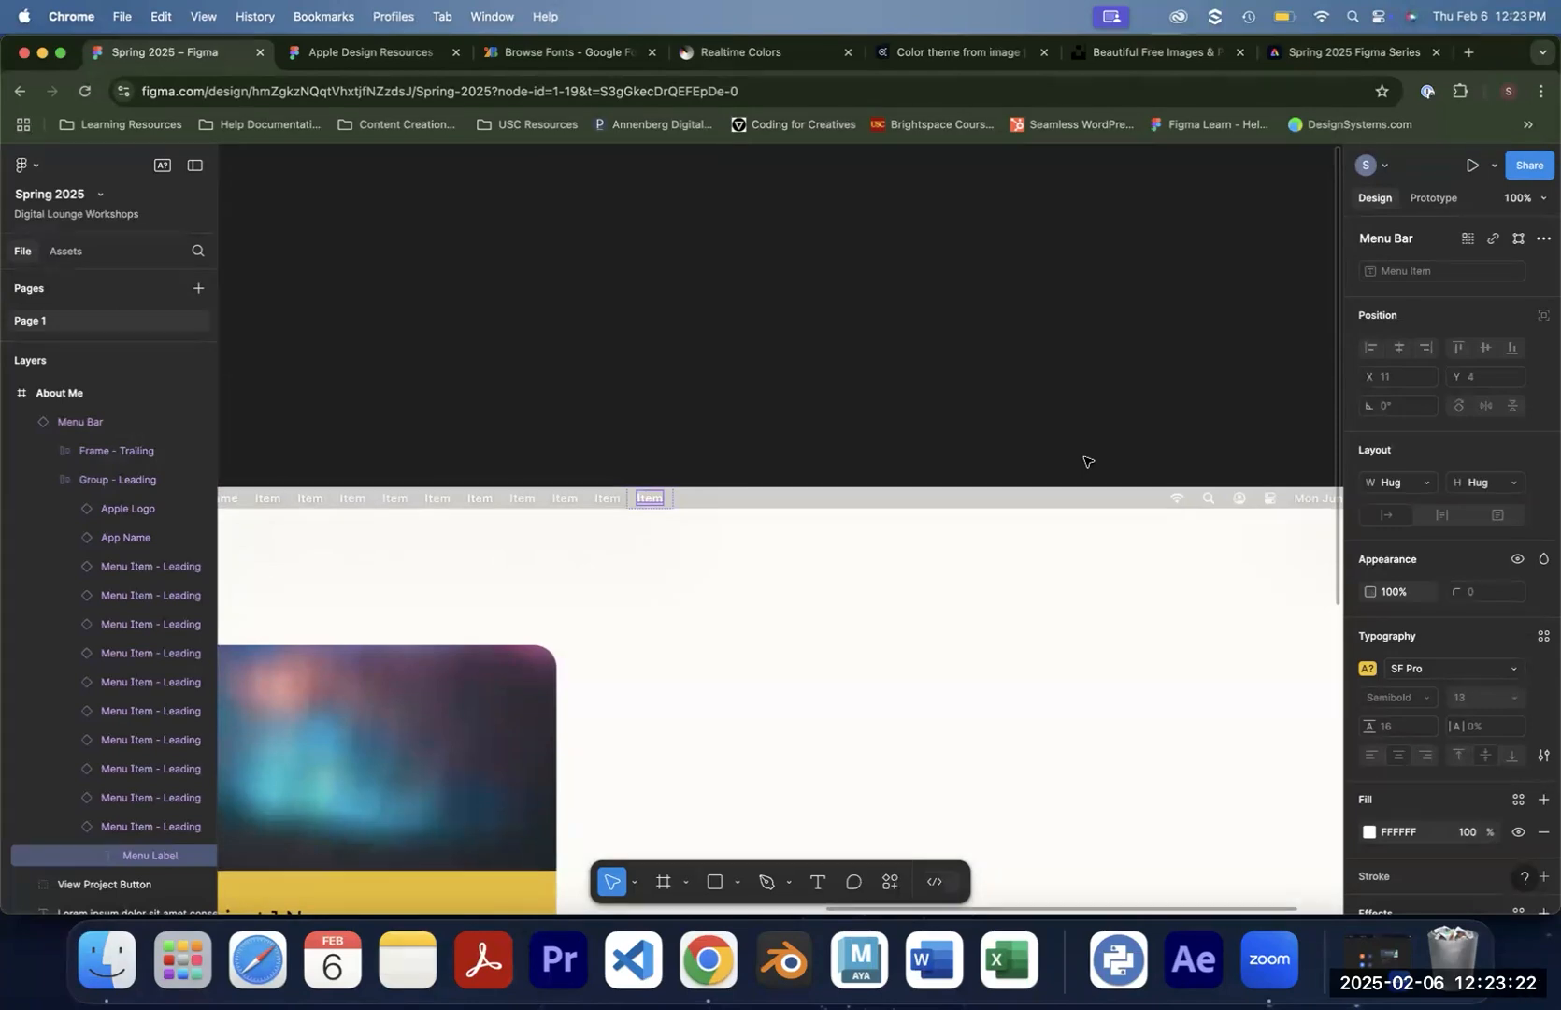
{"action": "left_click", "coordinate": [865, 331]}
{"action": "scroll", "coordinate": [748, 331], "scroll_direction": "left", "scroll_amount": 3}
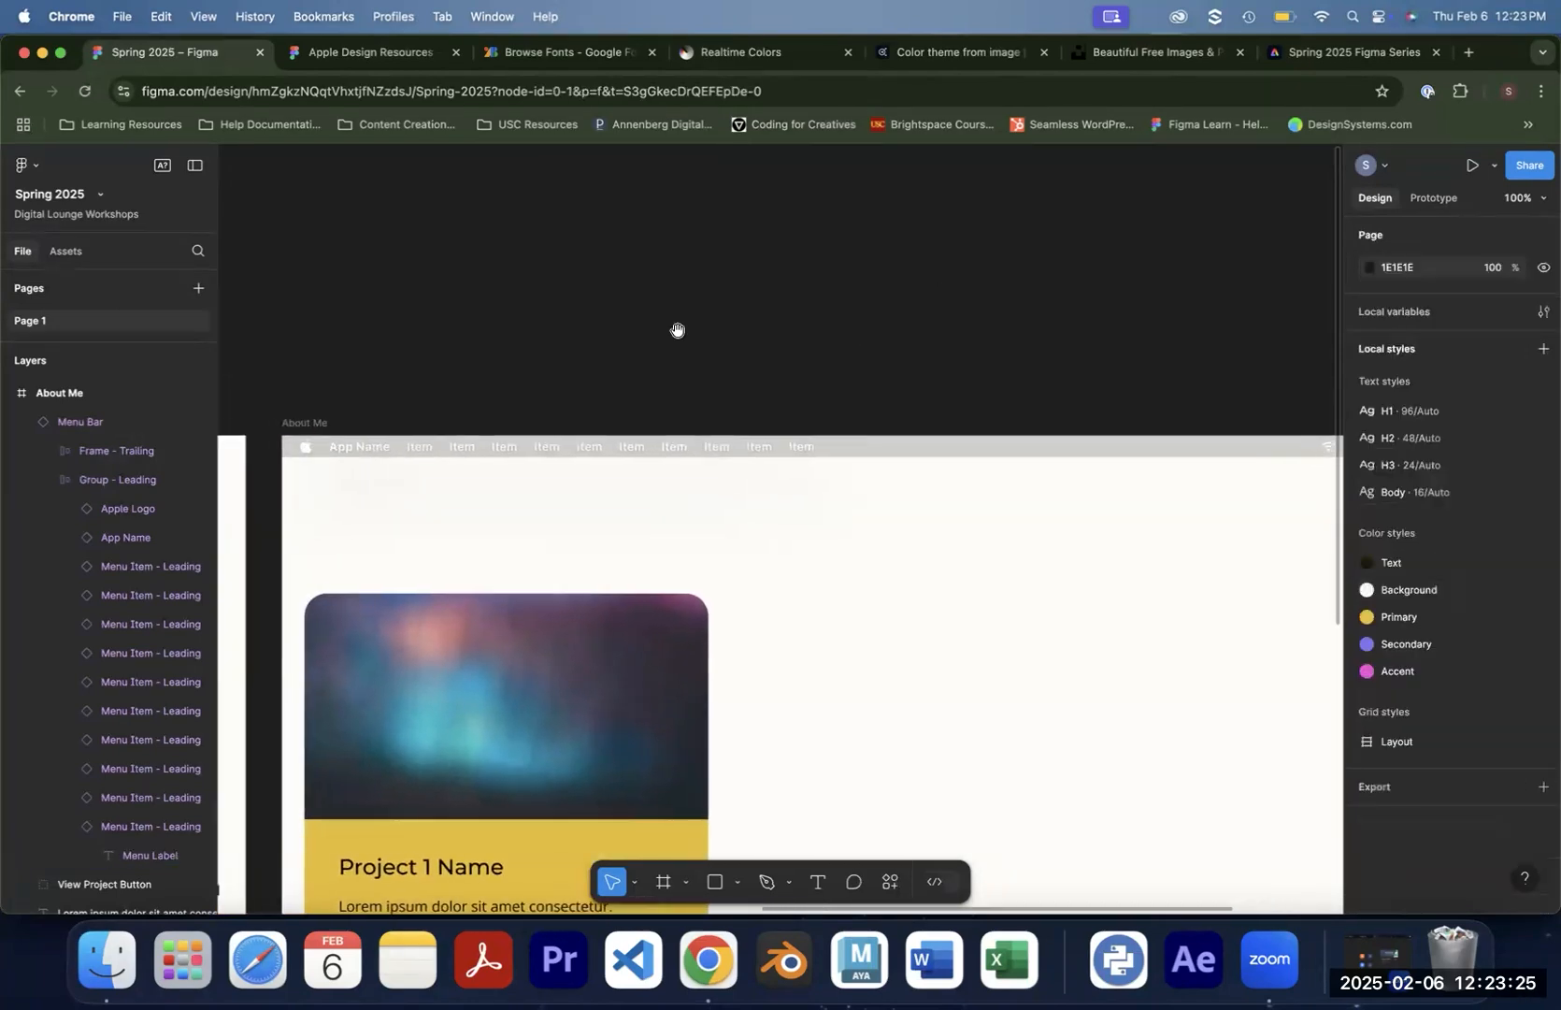
{"action": "left_click", "coordinate": [291, 424]}
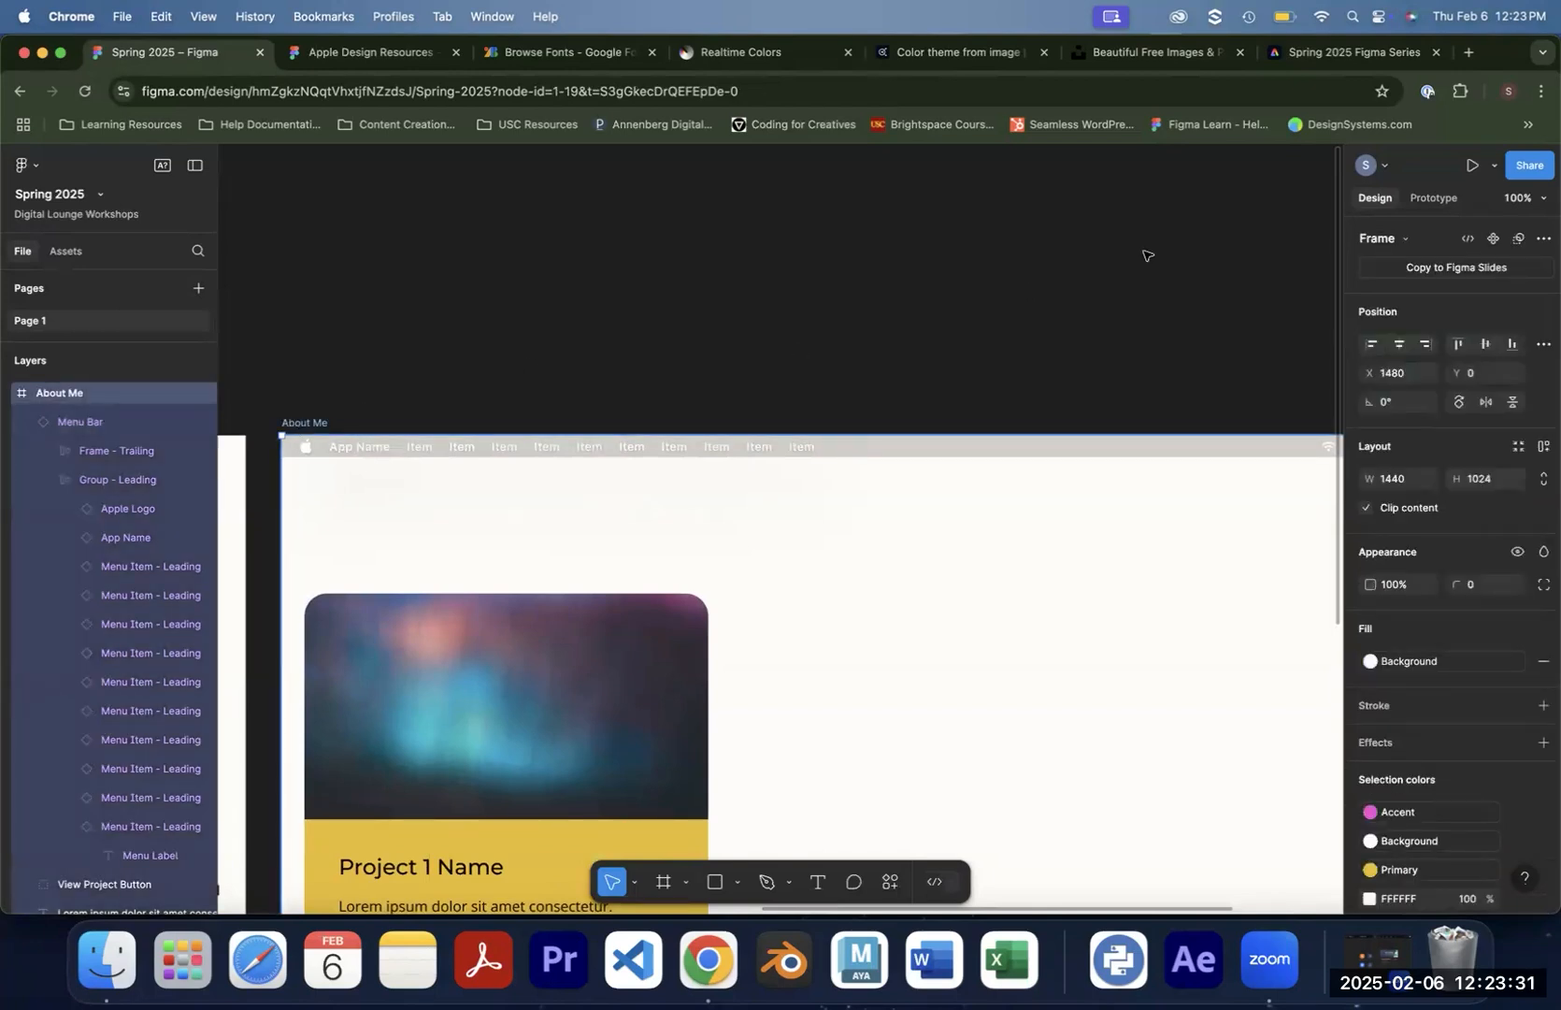
{"action": "left_click", "coordinate": [1434, 197]}
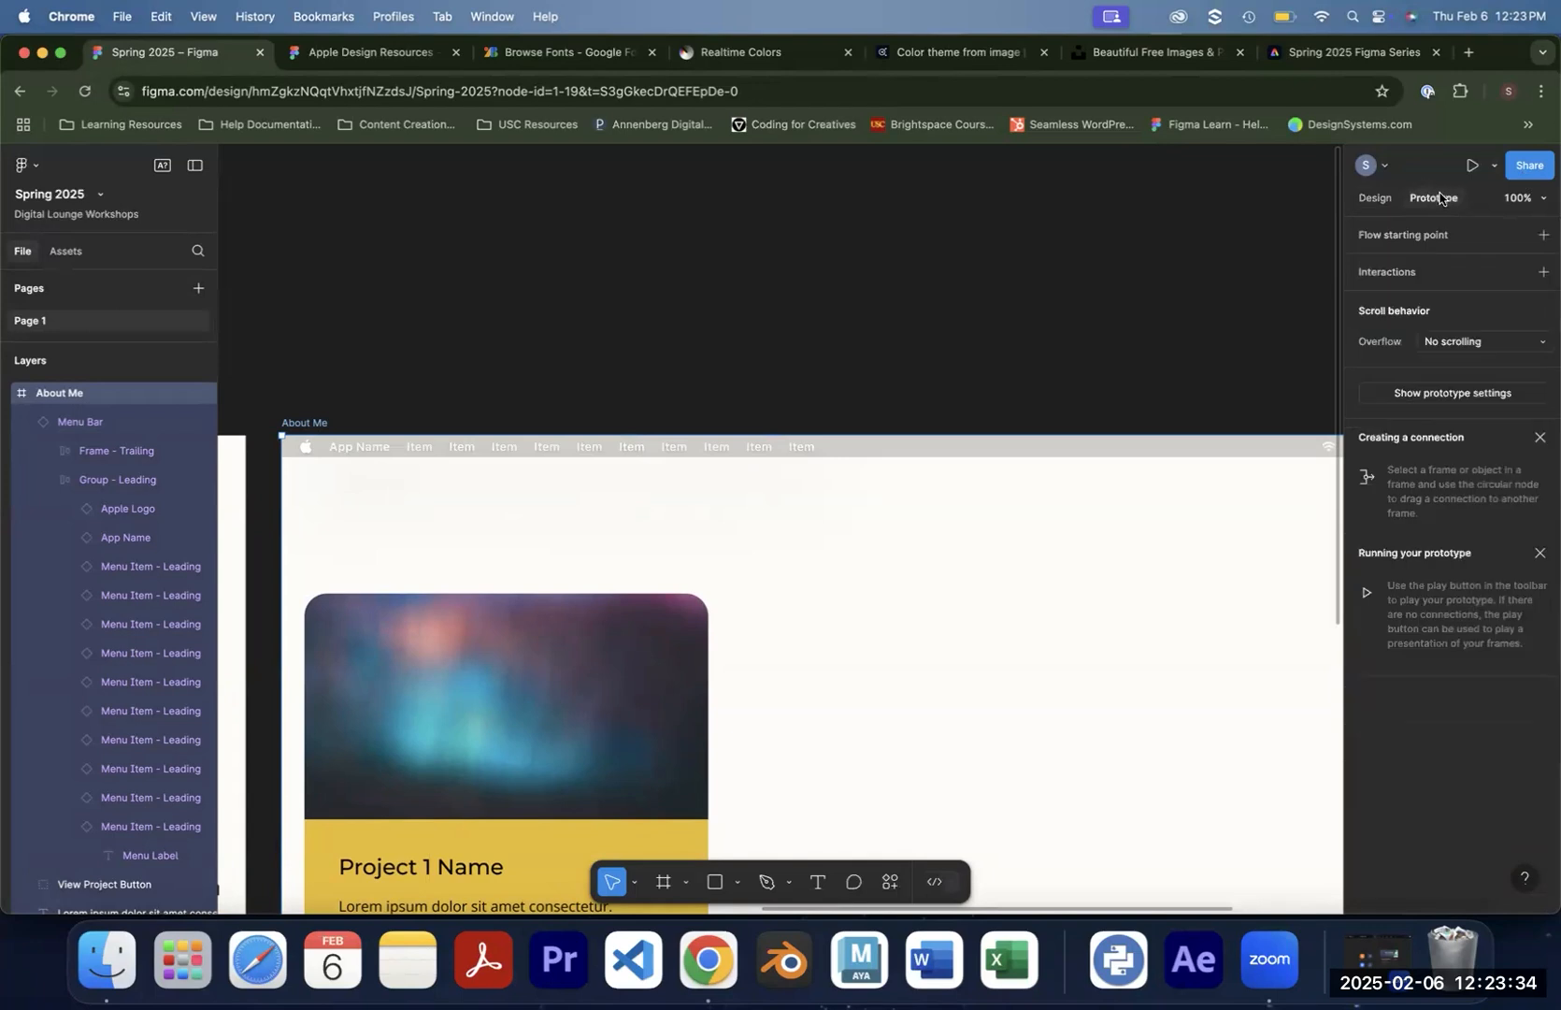
{"action": "left_click", "coordinate": [1472, 166]}
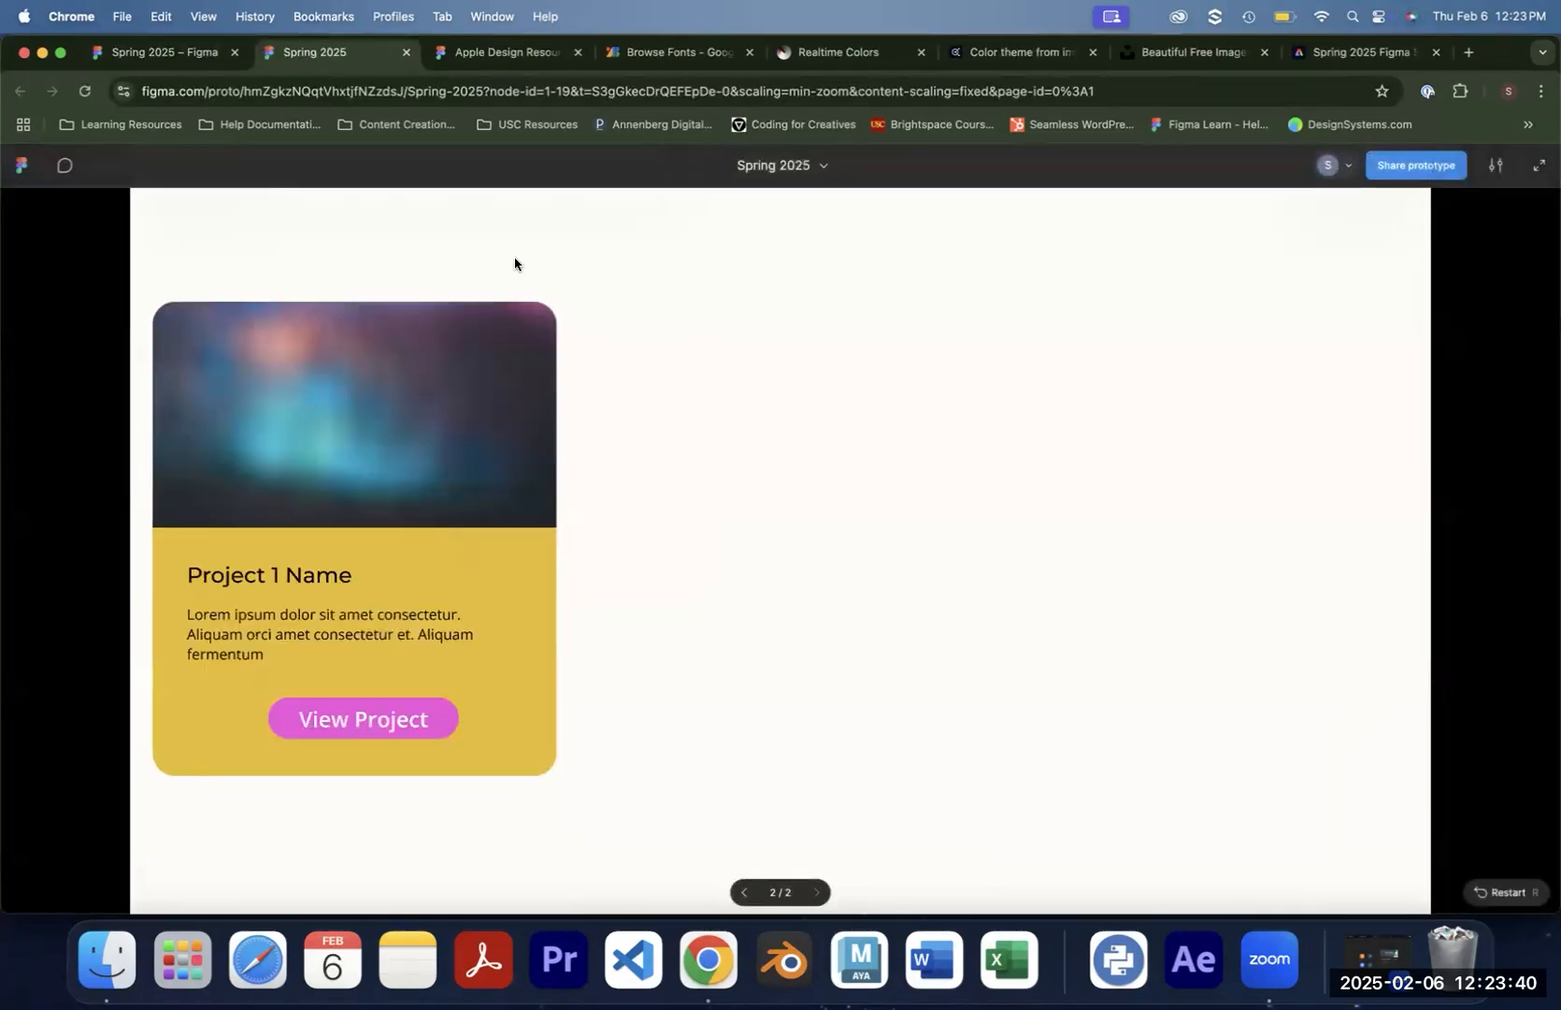
{"action": "left_click", "coordinate": [124, 58]}
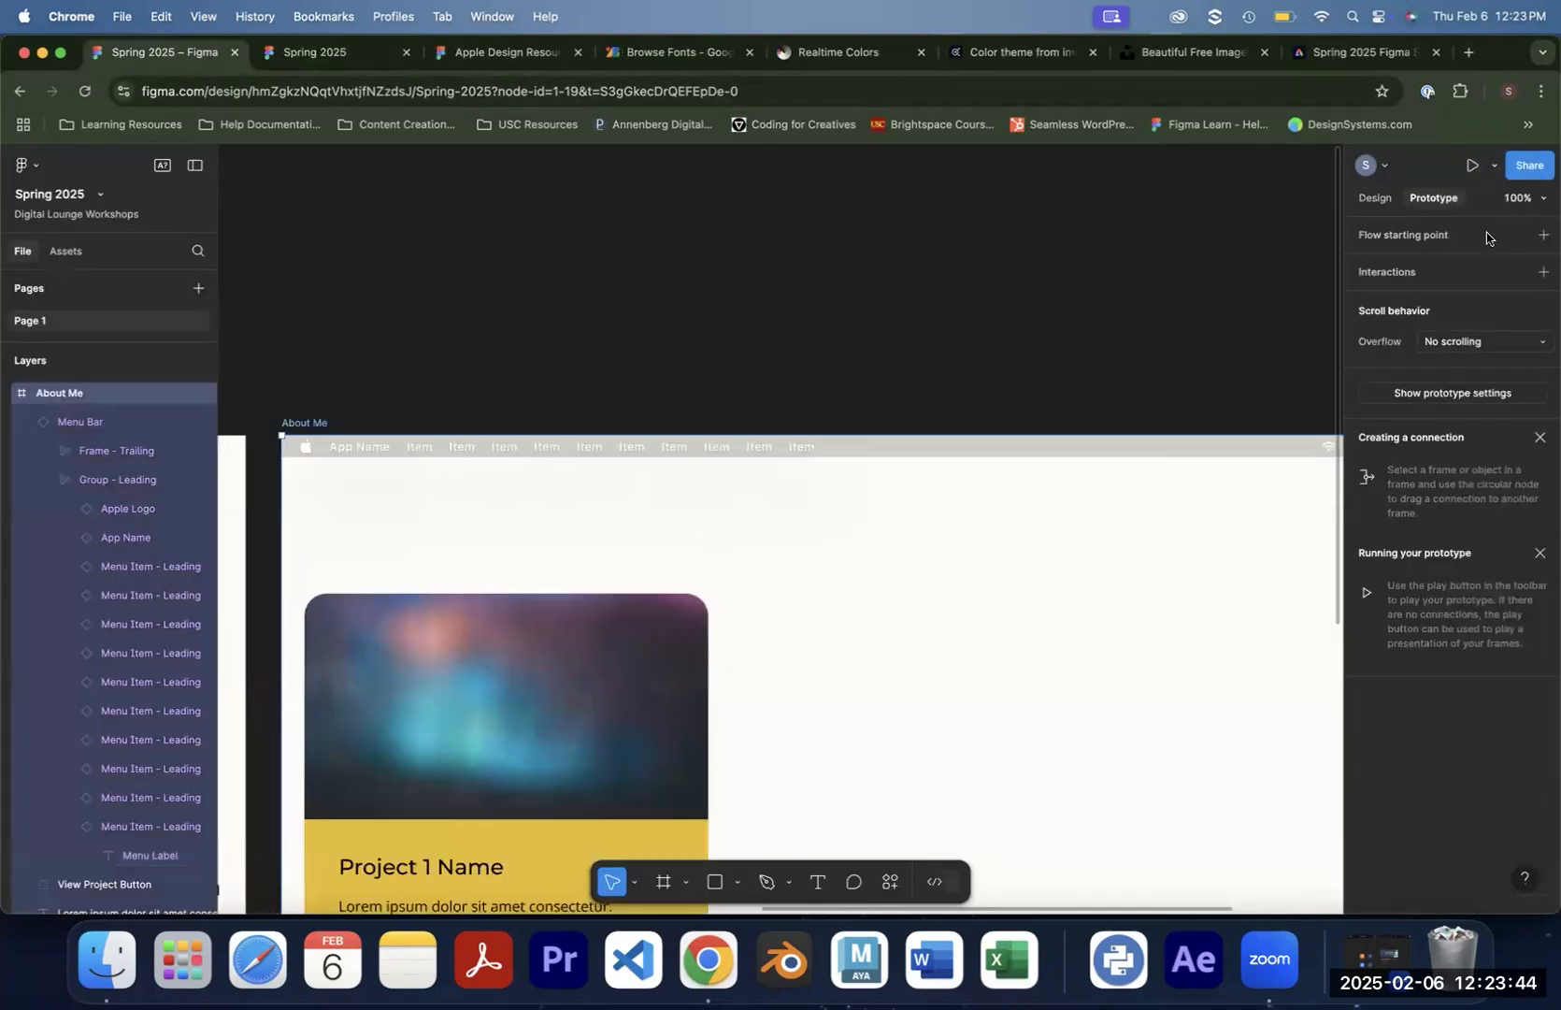
Set the page's prototype device to MacBook Pro 16" with the Space Grey finish
{"action": "key", "text": "Escape"}
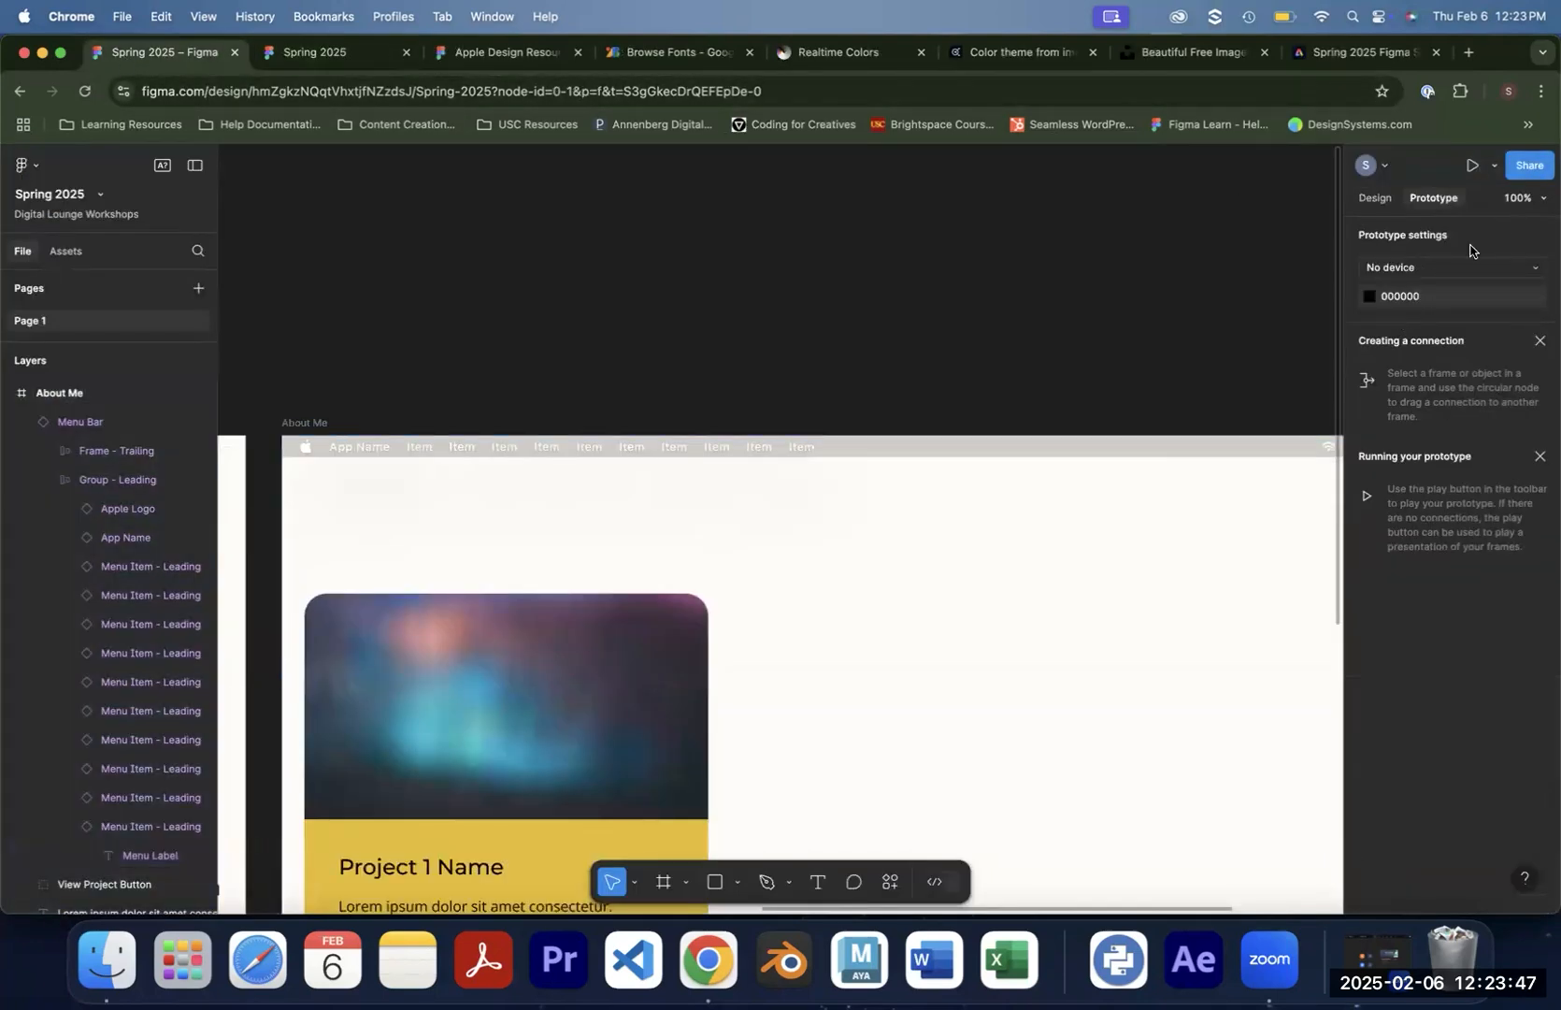
{"action": "left_click", "coordinate": [1425, 271]}
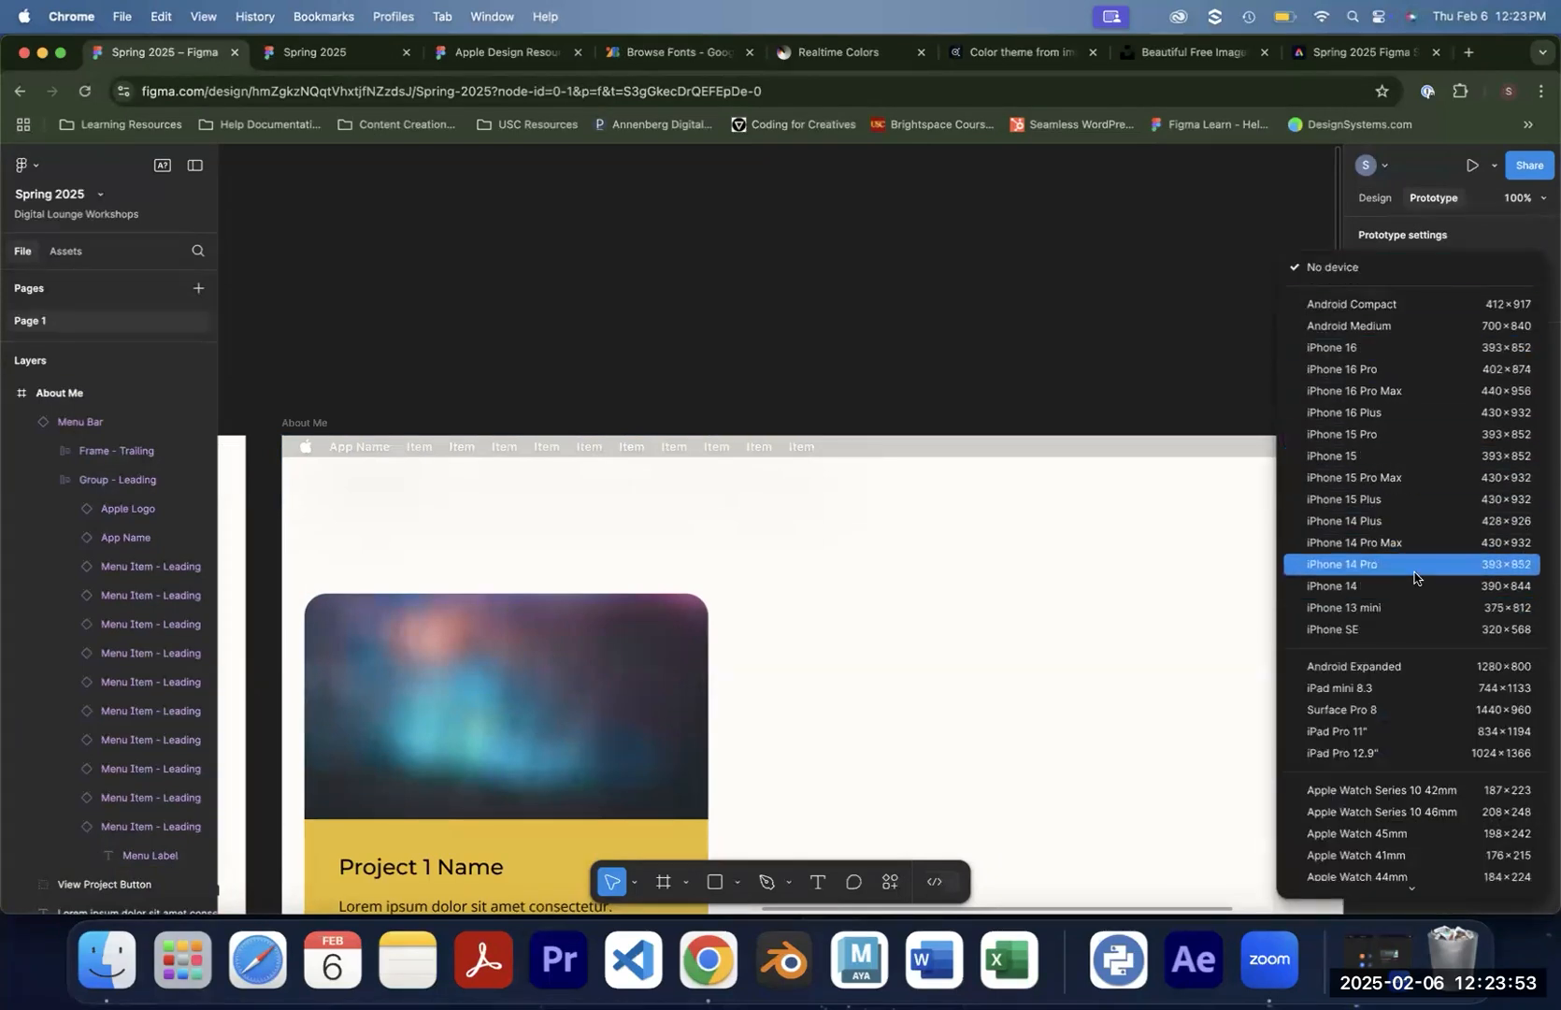
{"action": "scroll", "coordinate": [1421, 427], "scroll_direction": "down", "scroll_amount": 5}
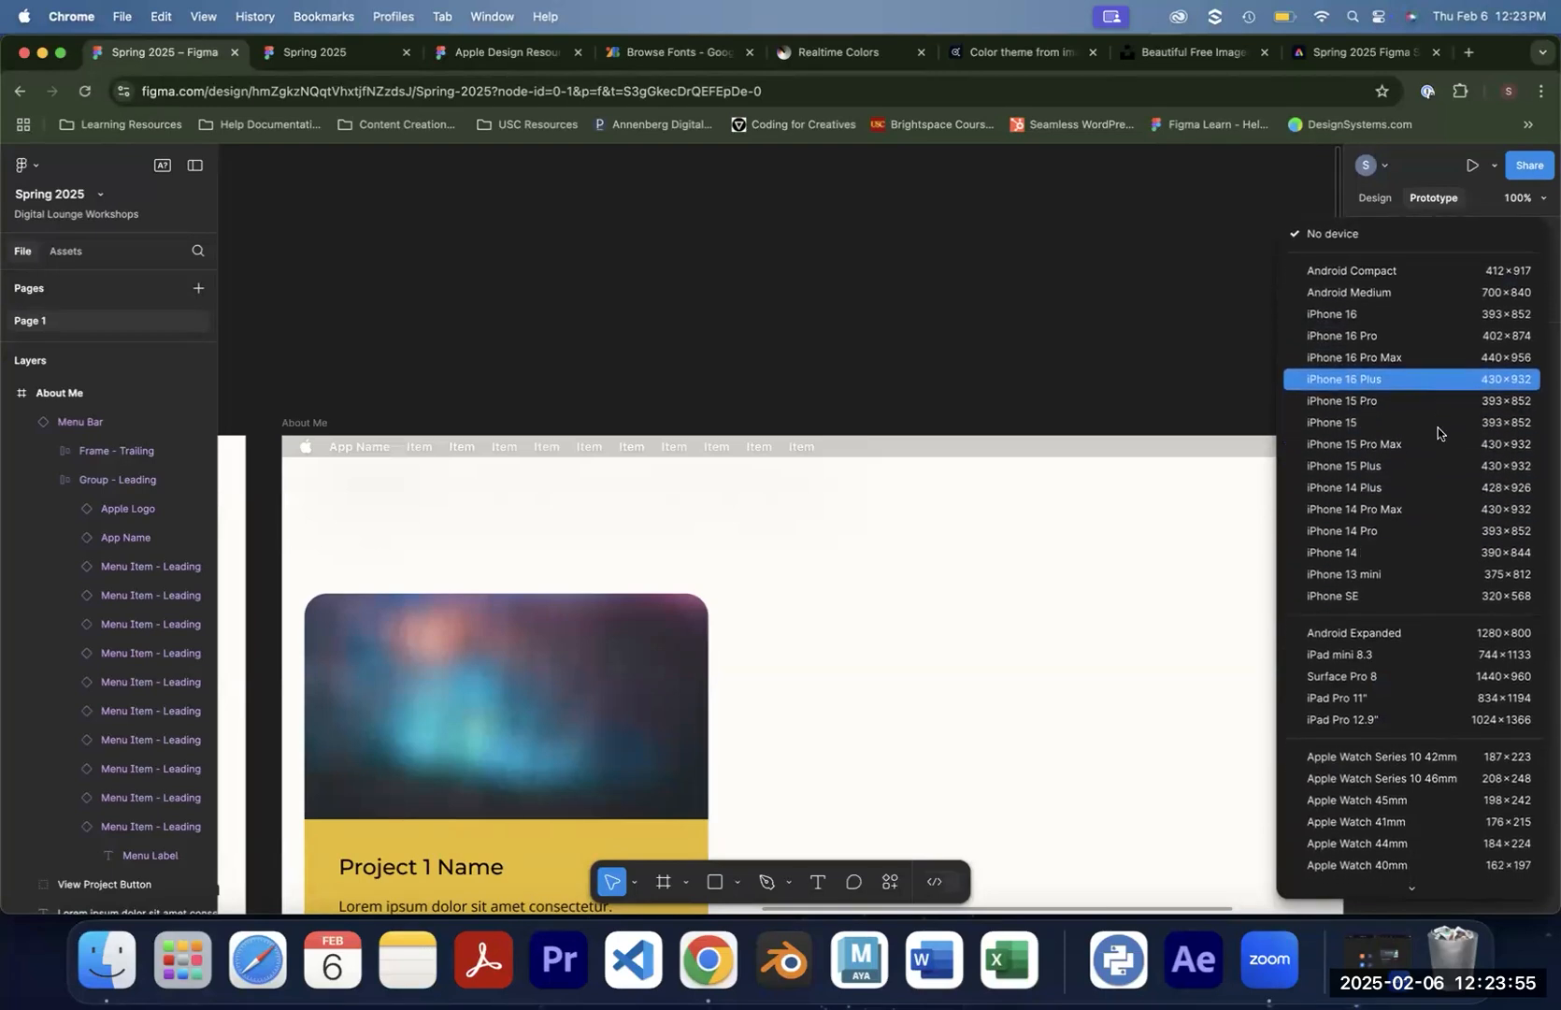
{"action": "left_click", "coordinate": [1415, 421]}
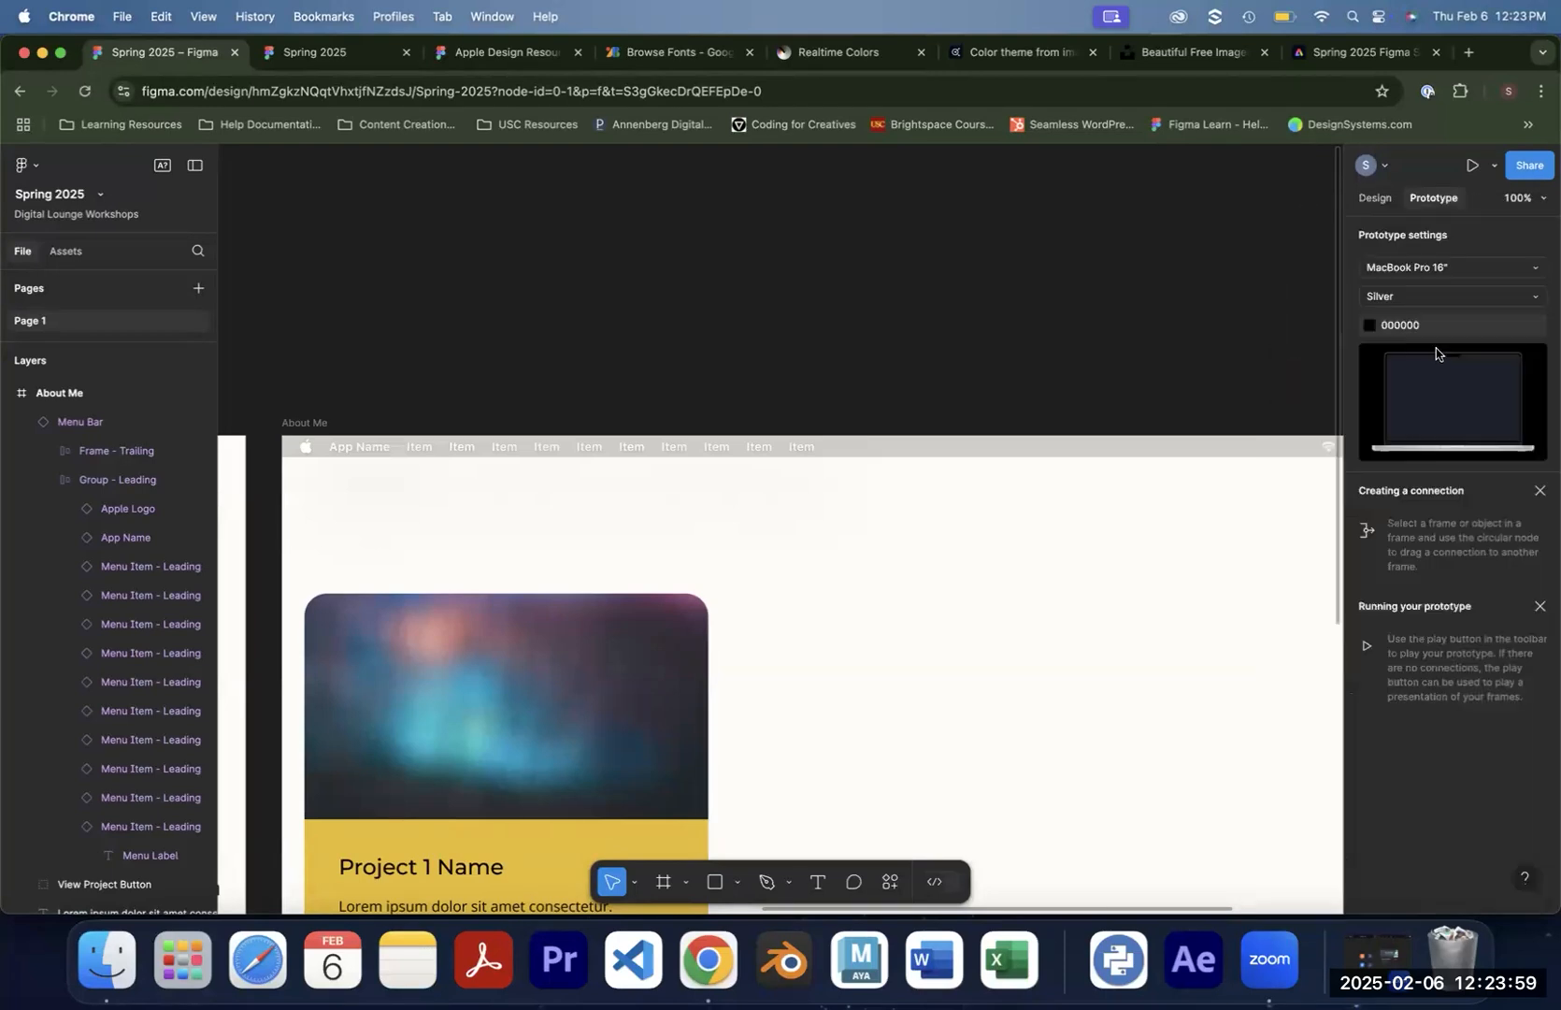
{"action": "left_click", "coordinate": [1407, 299]}
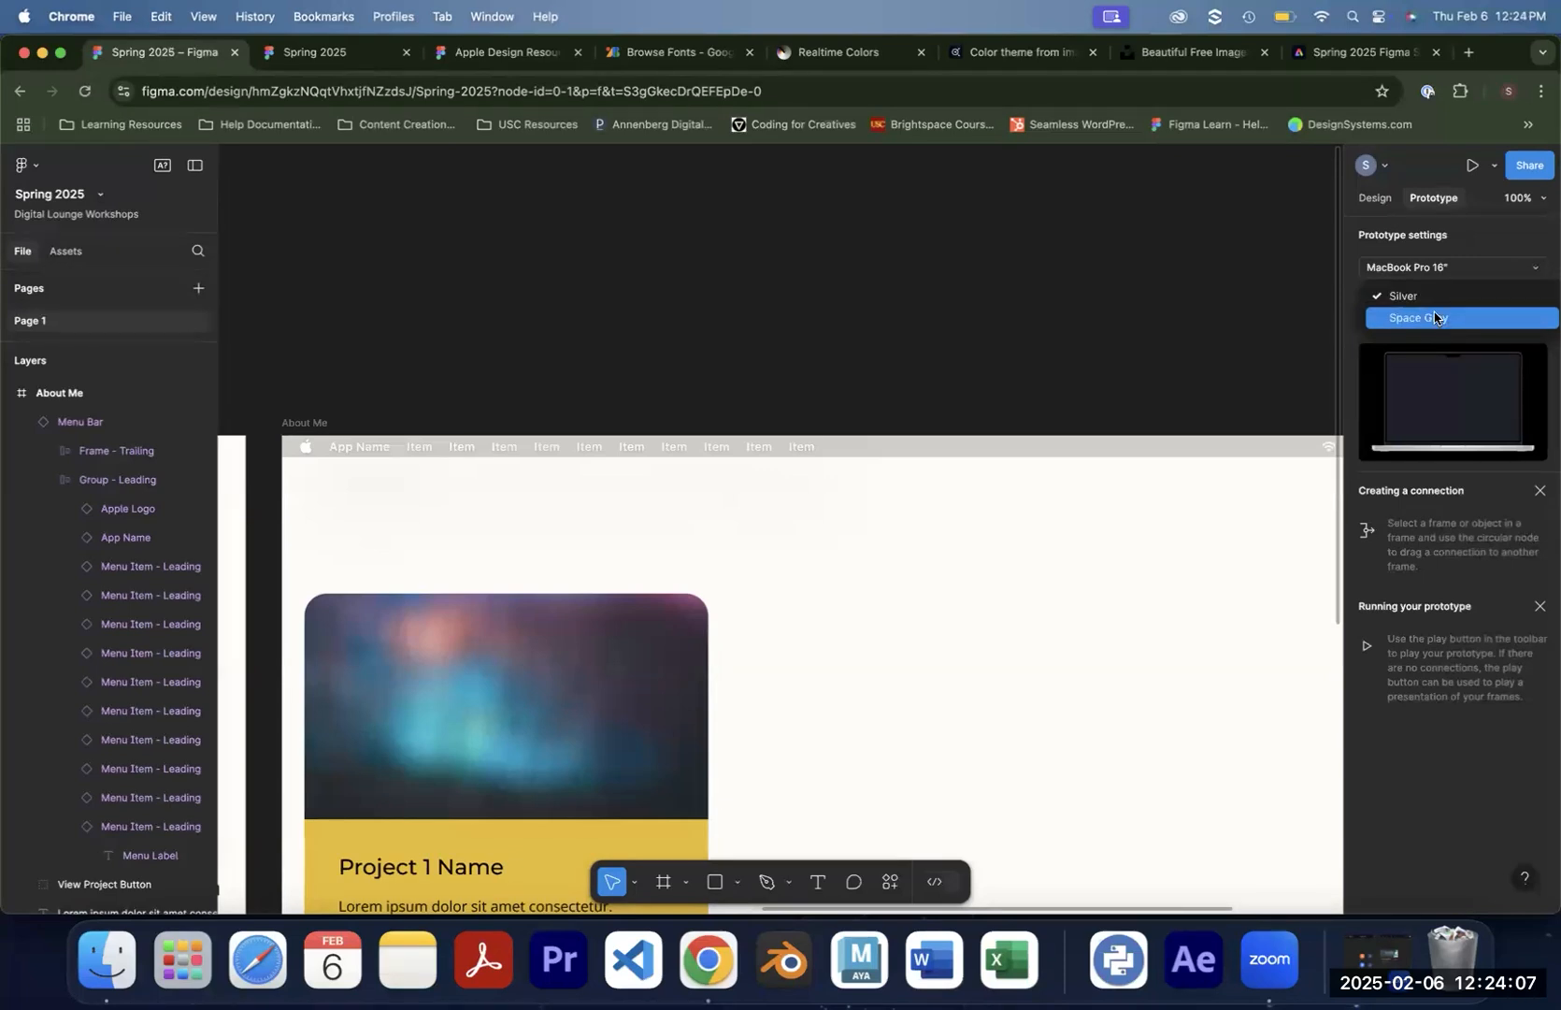
{"action": "left_click", "coordinate": [1435, 318]}
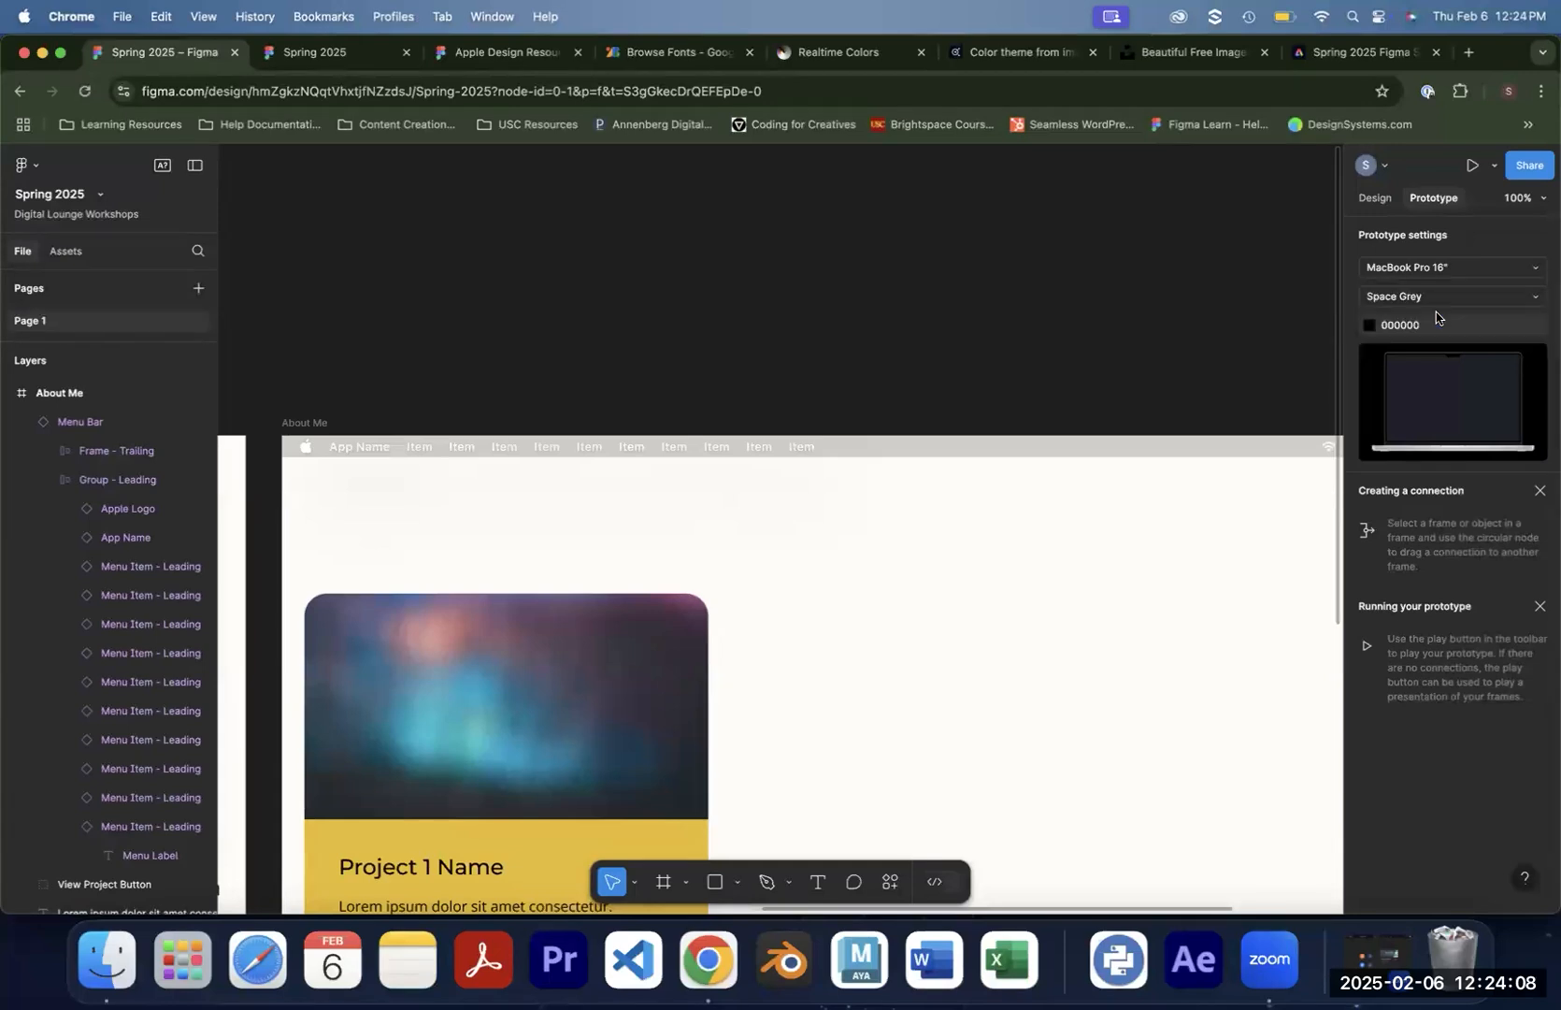
Set the prototype background colour to light pink FFCBCB and present the About Me frame in the device mockup
{"action": "left_click", "coordinate": [1371, 326]}
{"action": "left_click_drag", "start_coordinate": [1290, 388], "coordinate": [1170, 340]}
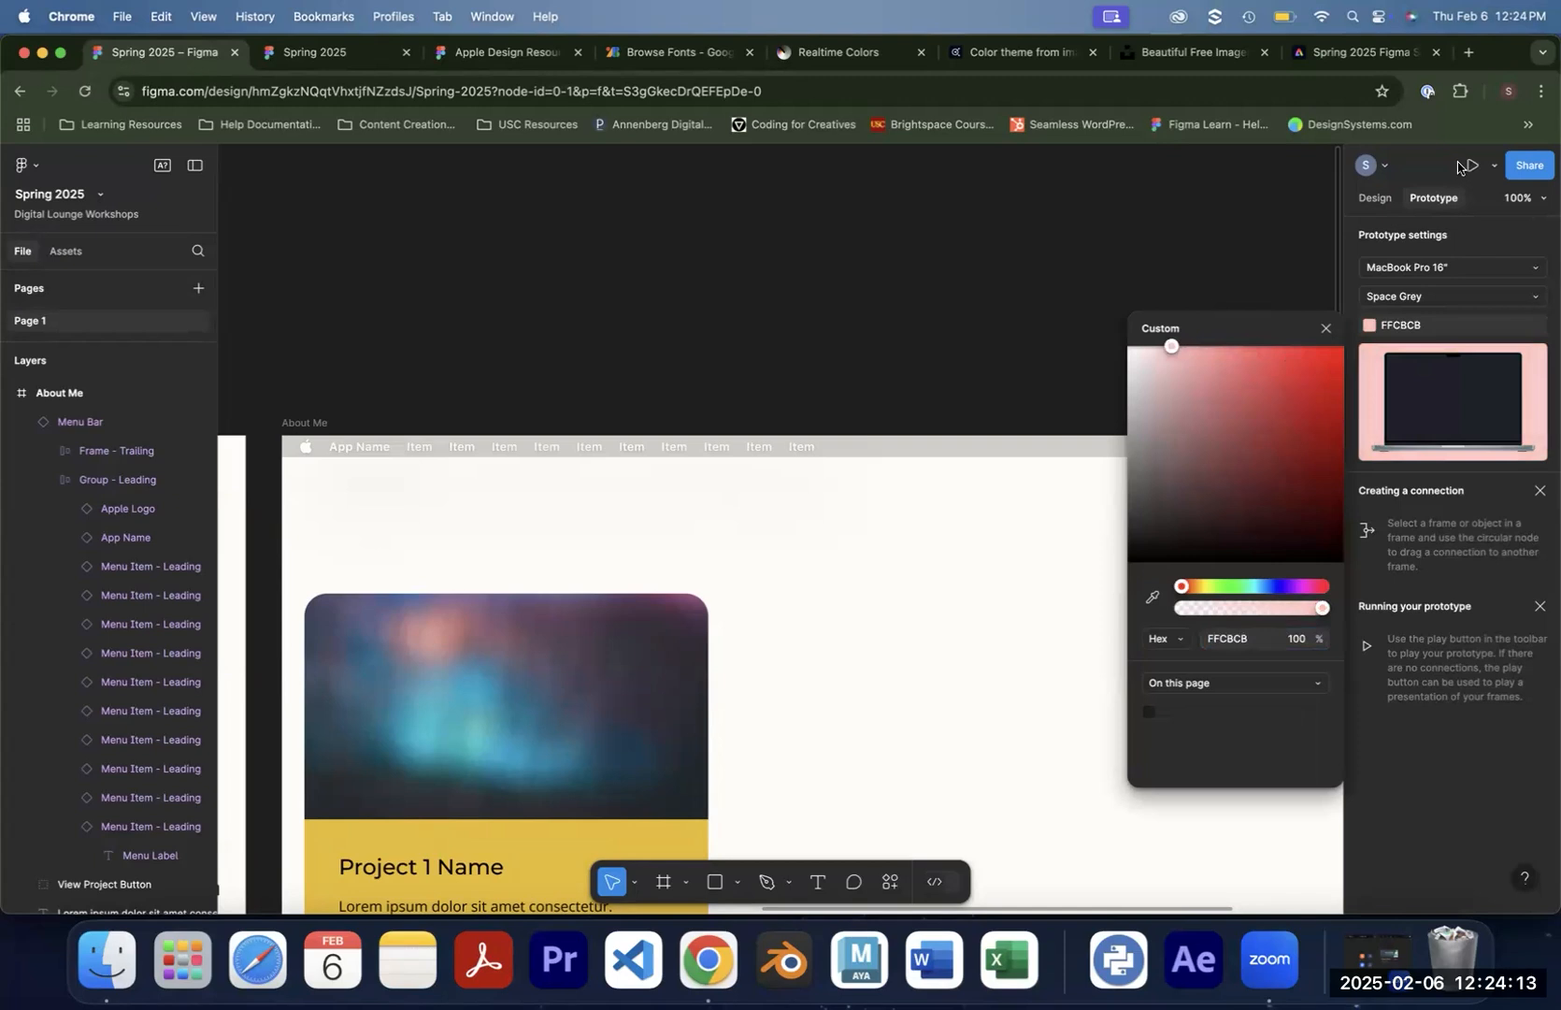
{"action": "left_click", "coordinate": [305, 423]}
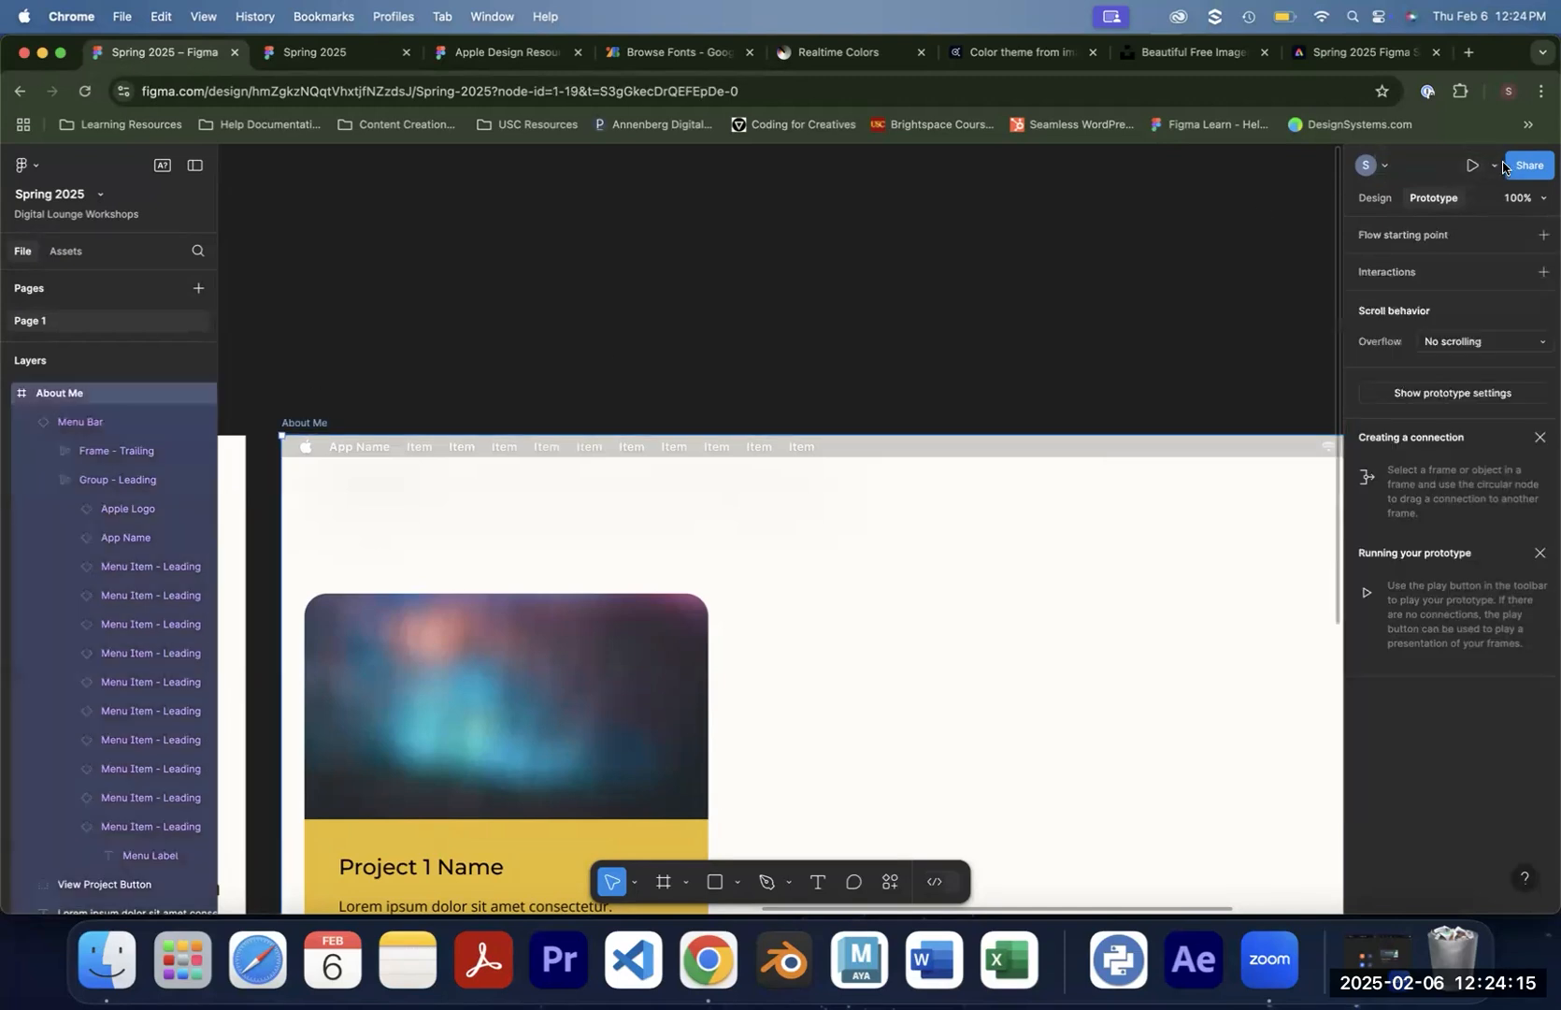
{"action": "left_click", "coordinate": [1472, 165]}
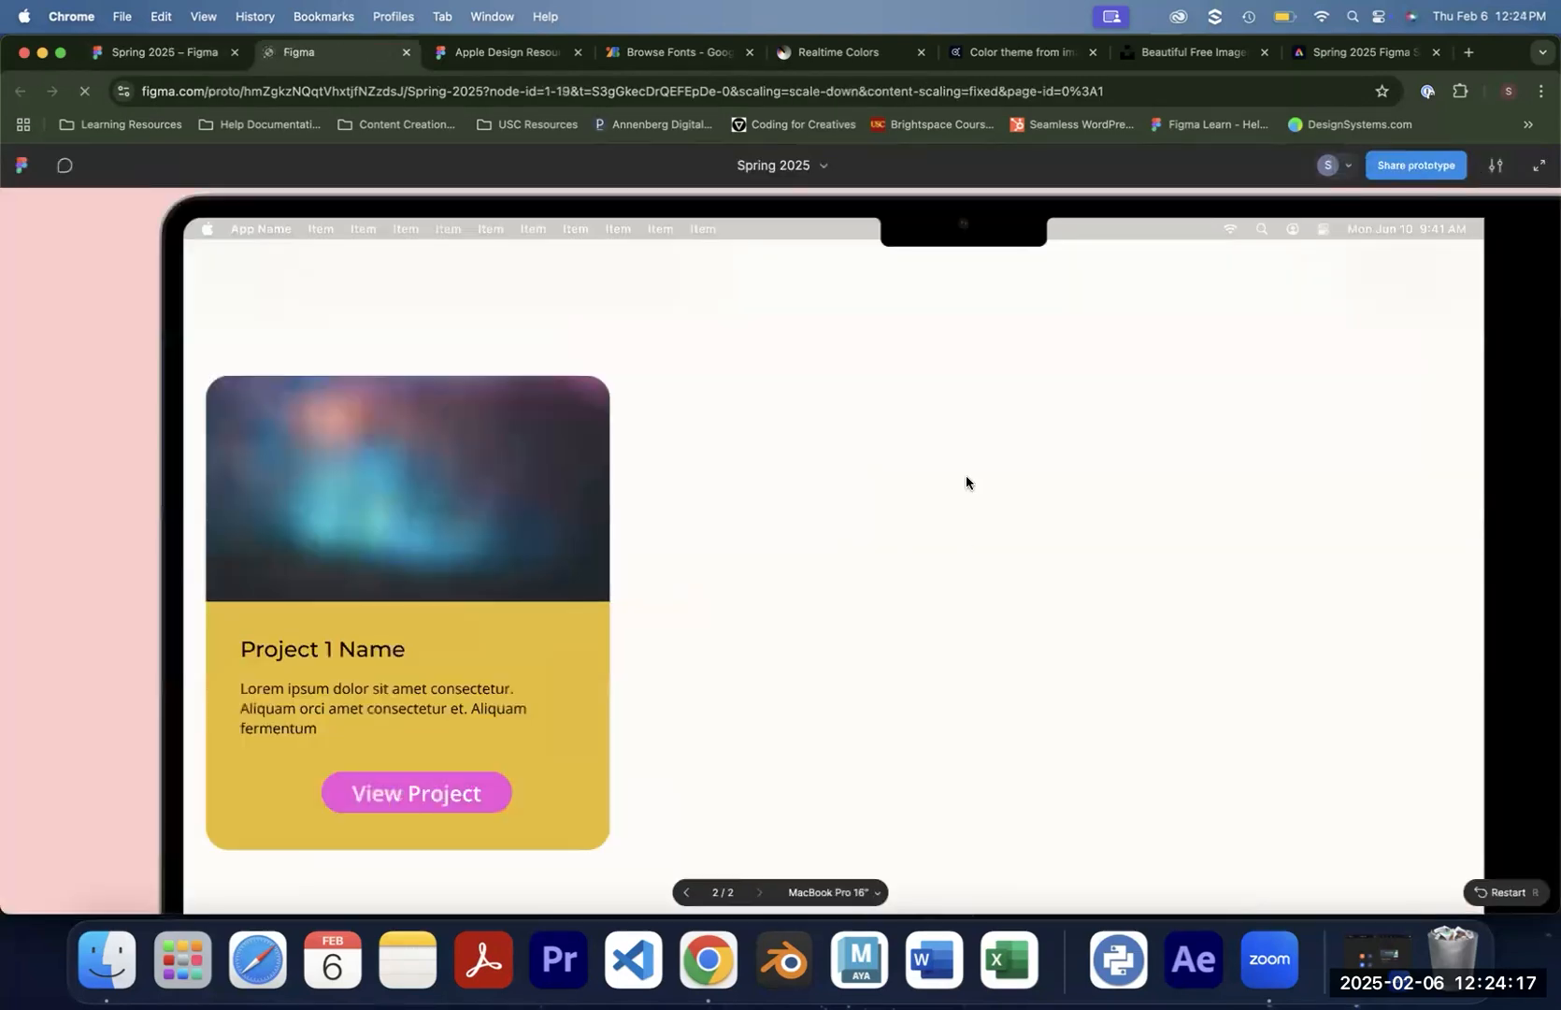